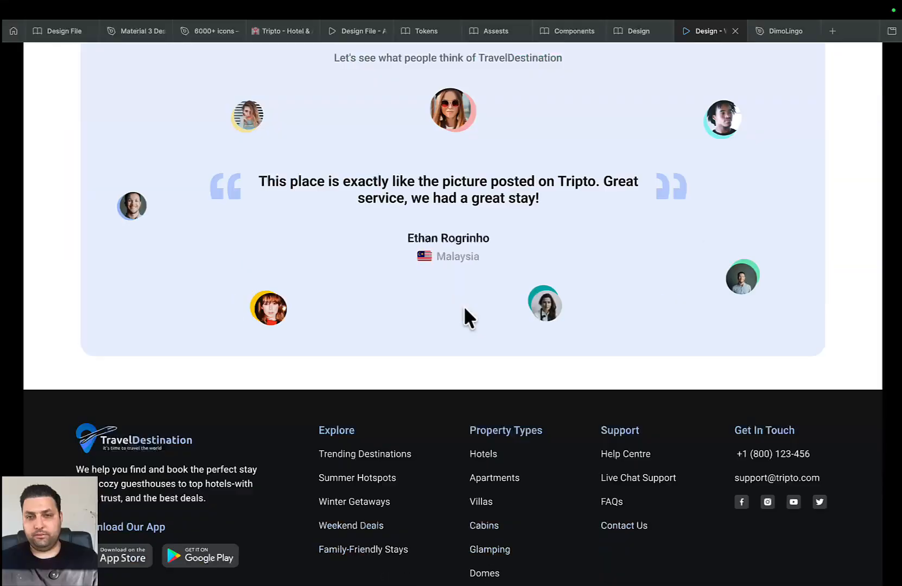
Scroll through the prototype and dismiss the applications launcher
scroll(464, 307, up, 15)
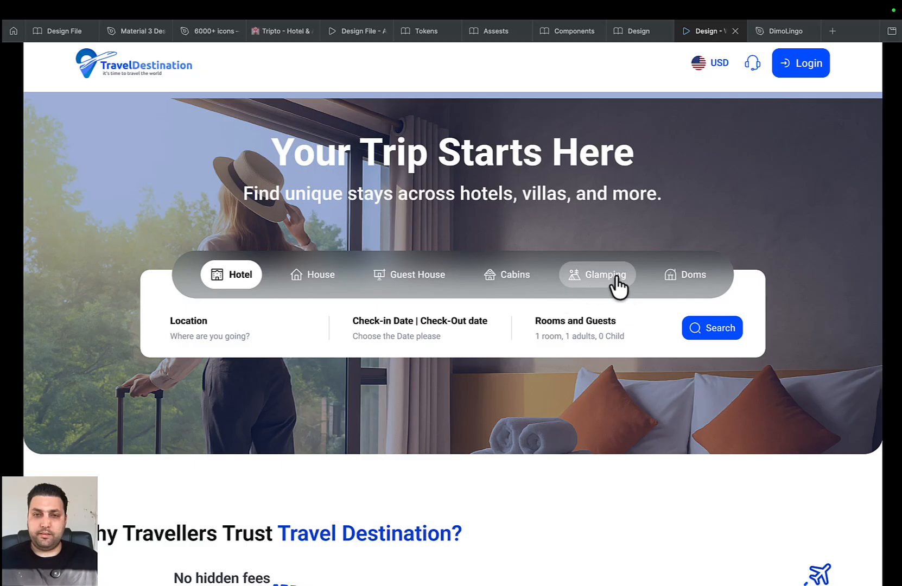
scroll(418, 494, down, 6)
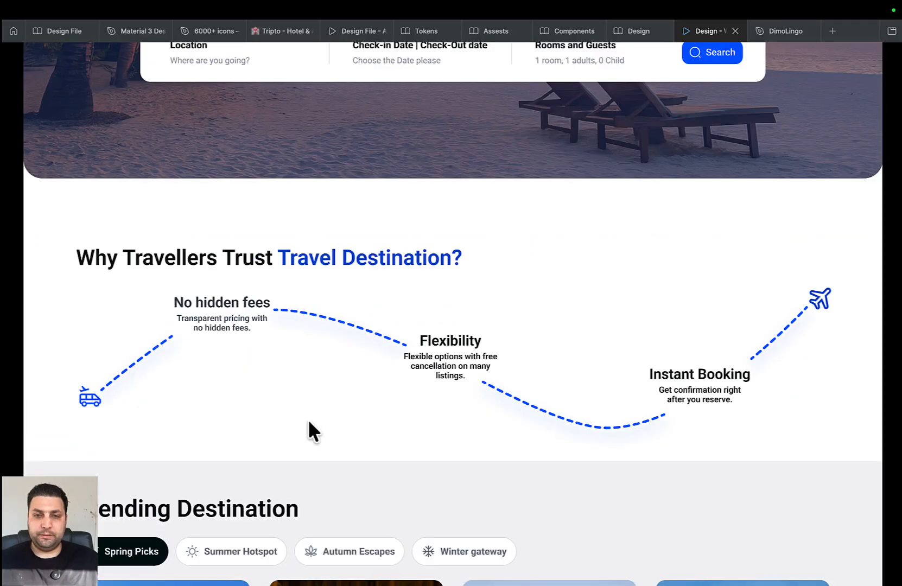
scroll(399, 437, down, 9)
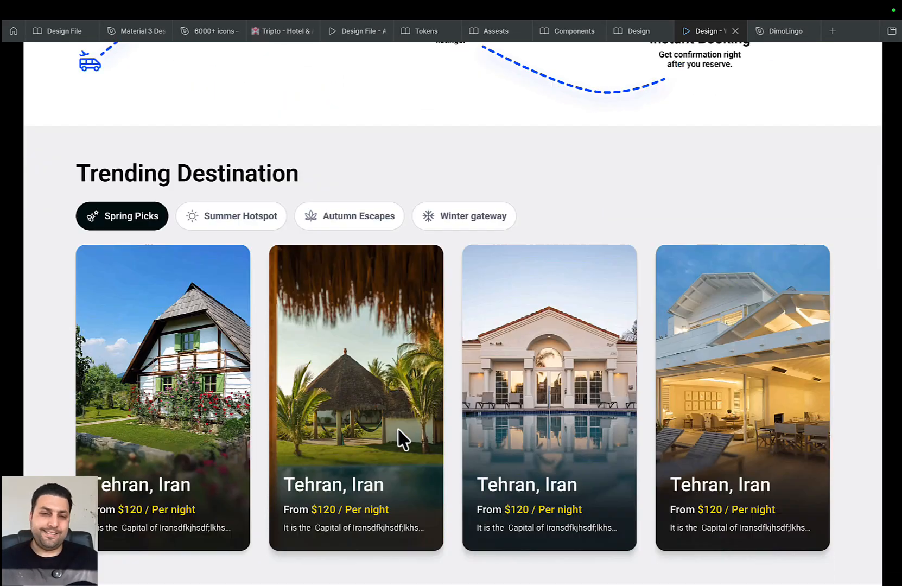
scroll(400, 437, down, 5)
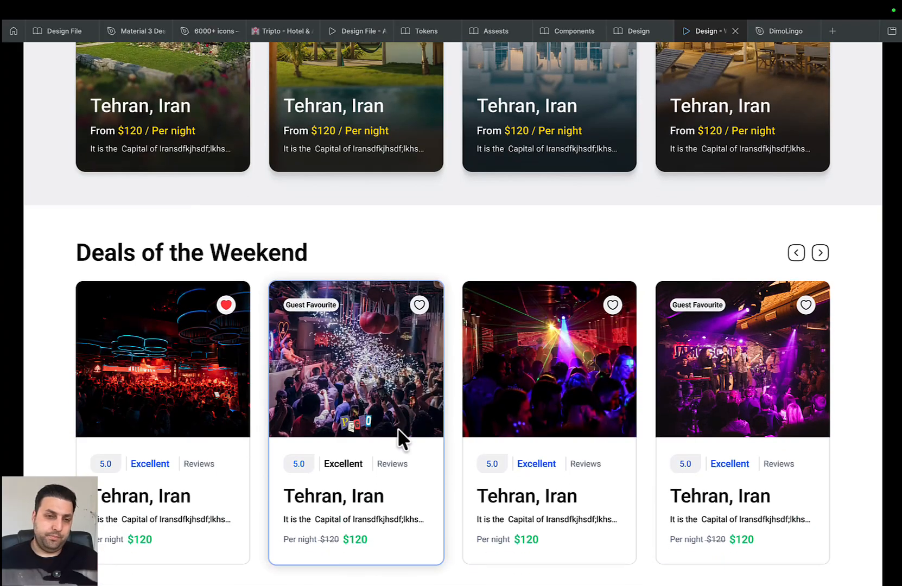
scroll(399, 430, down, 4)
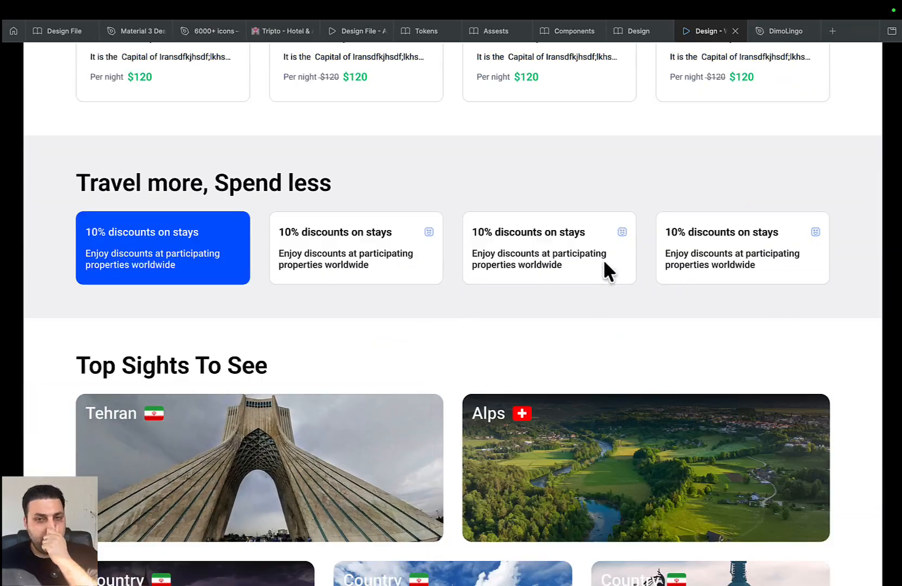
drag(605, 261, 709, 271)
scroll(546, 407, down, 8)
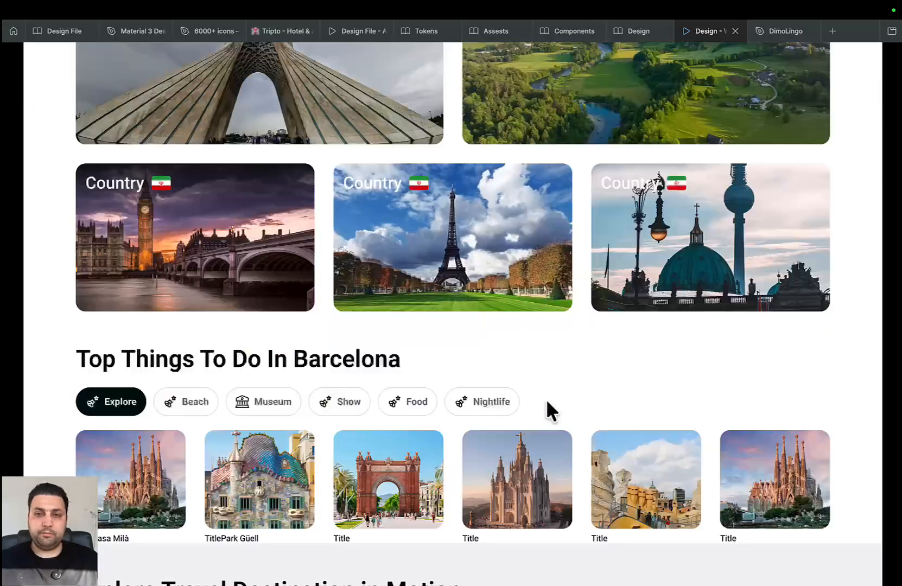
scroll(546, 402, up, 3)
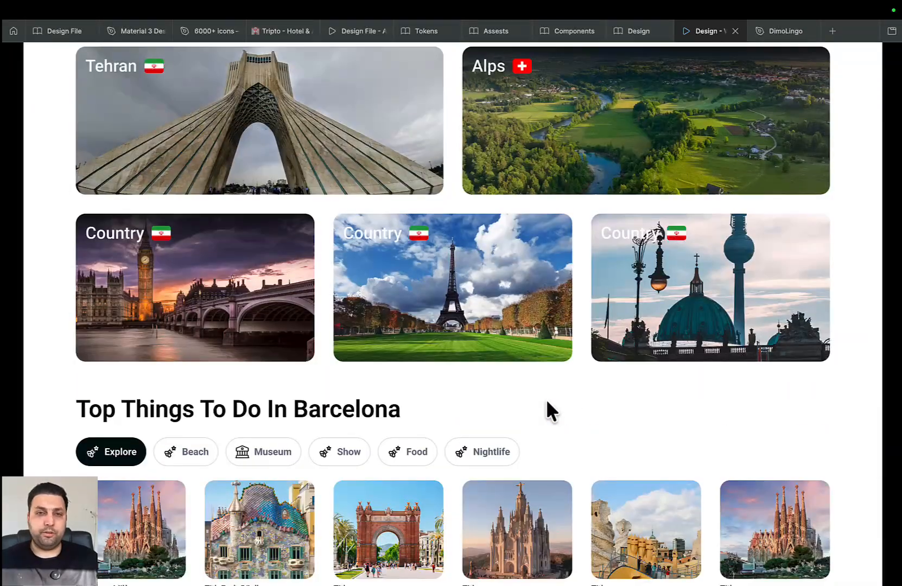
scroll(394, 421, down, 5)
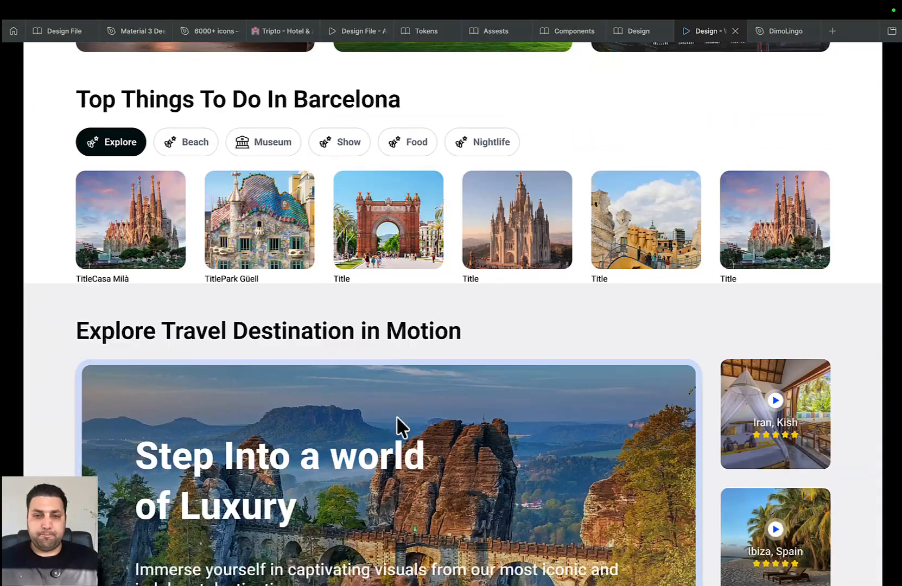
scroll(397, 417, down, 20)
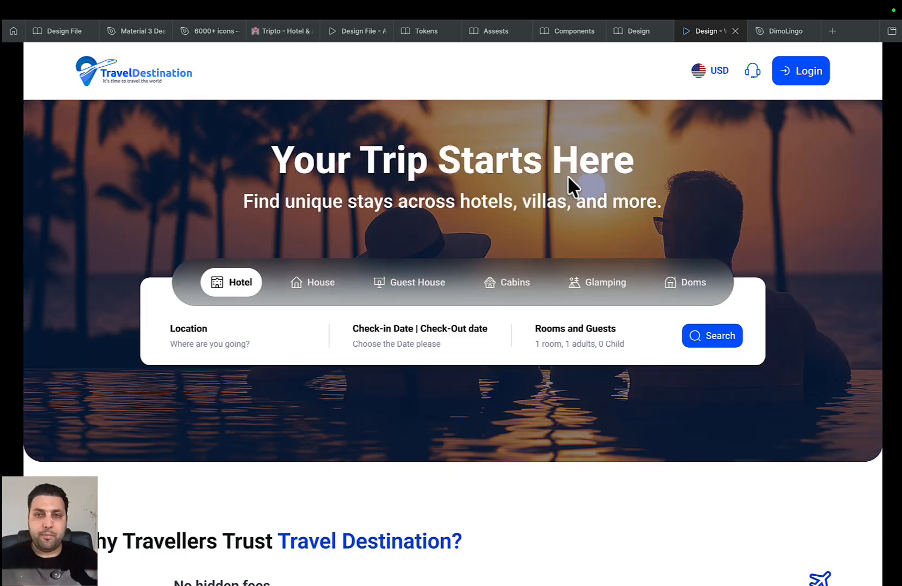
mouse_move(901, 1)
click(641, 172)
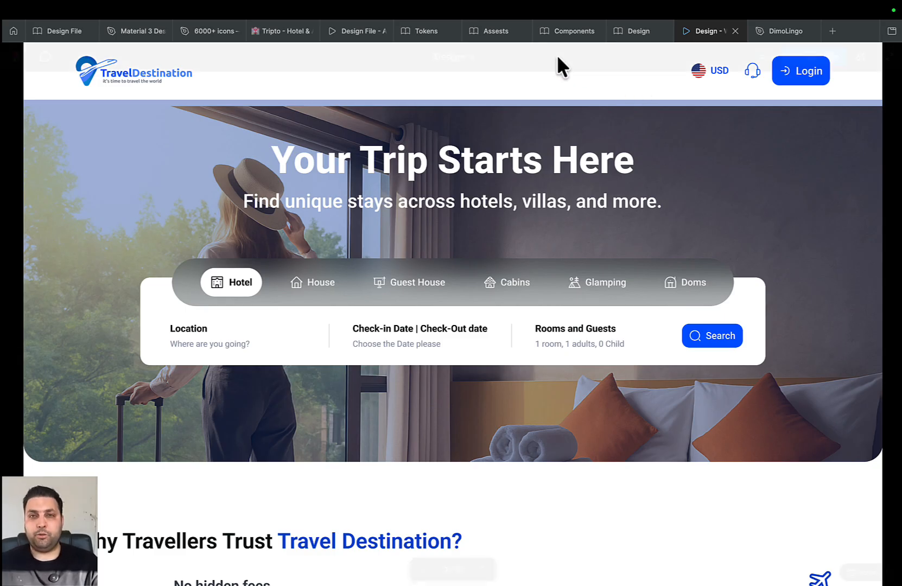
Open the Design file and bring the Home, Home Page and Overlays sections into view
click(635, 31)
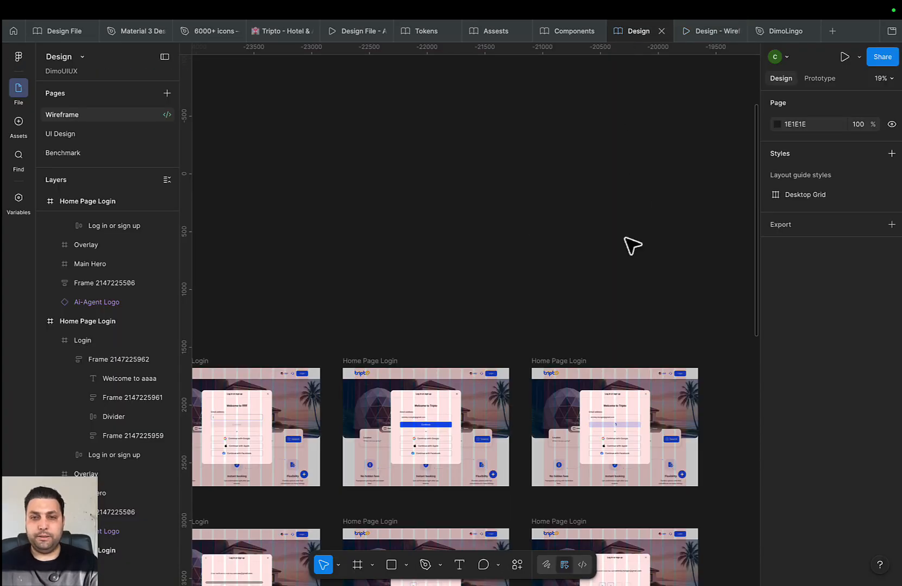
scroll(632, 245, down, 10)
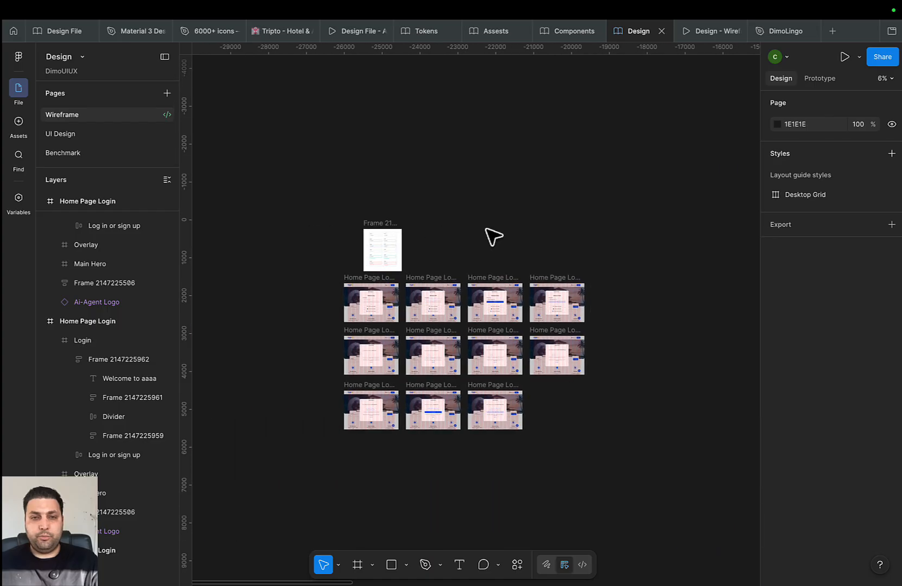
scroll(365, 338, up, 6)
scroll(398, 307, down, 5)
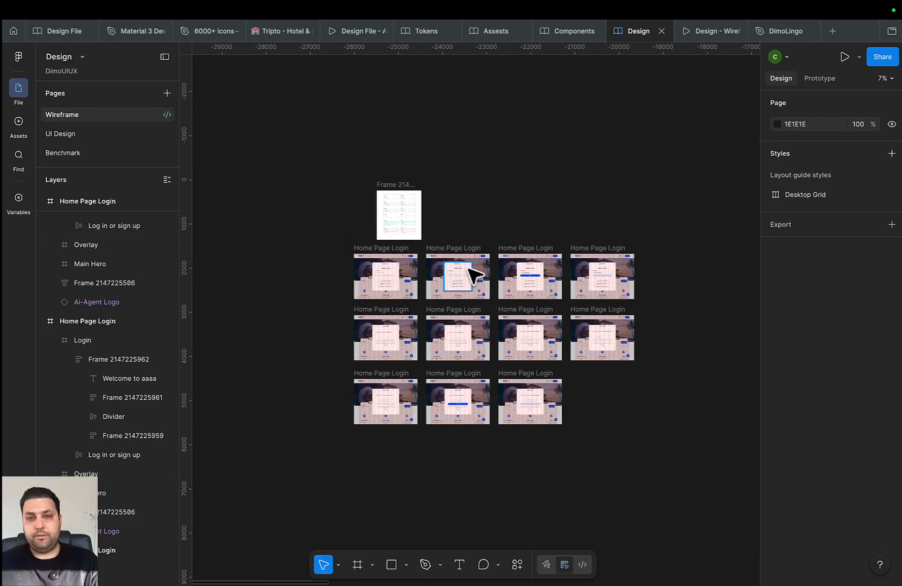
drag(564, 251, 518, 262)
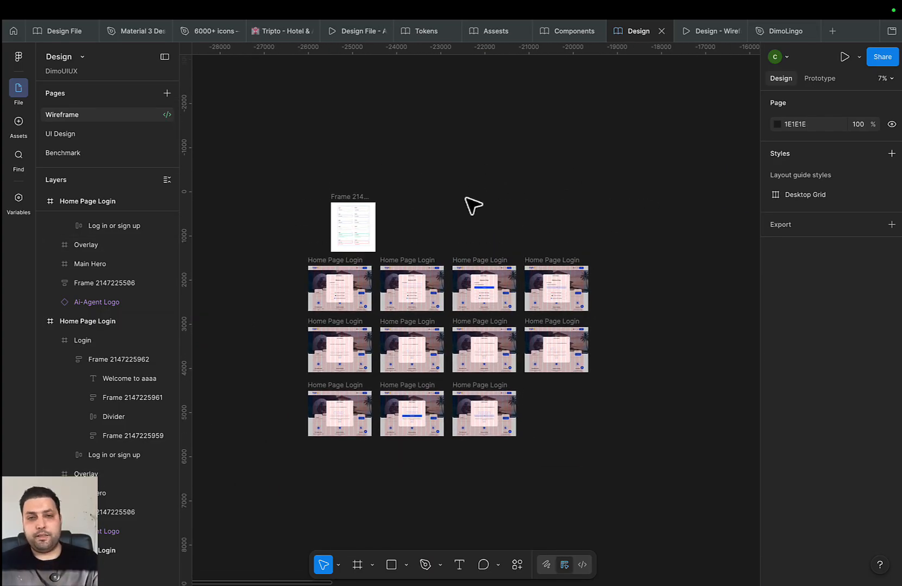
drag(478, 191, 539, 143)
drag(697, 181, 241, 256)
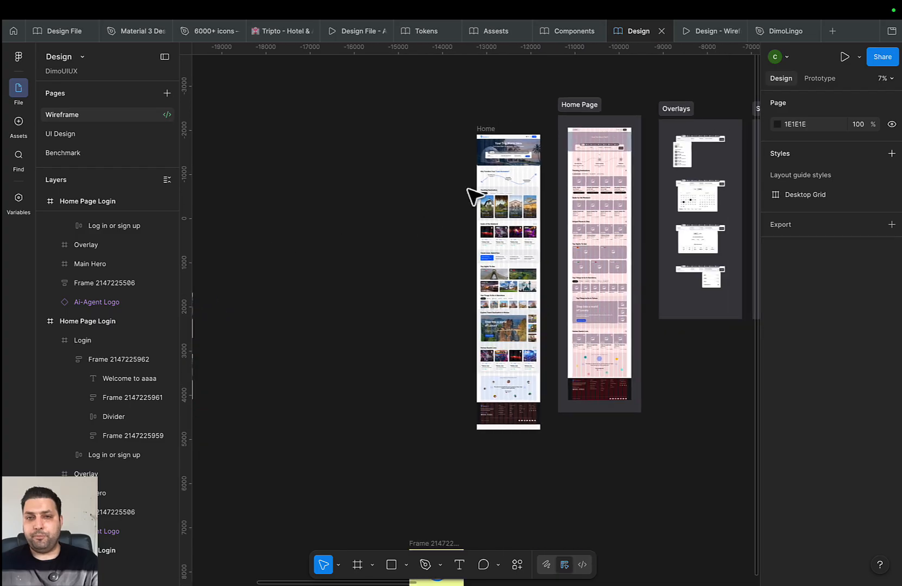
scroll(367, 261, up, 3)
scroll(479, 205, down, 3)
drag(495, 233, 319, 224)
Select the Home frame and move it up-left to X -17341, Y -3101
click(380, 174)
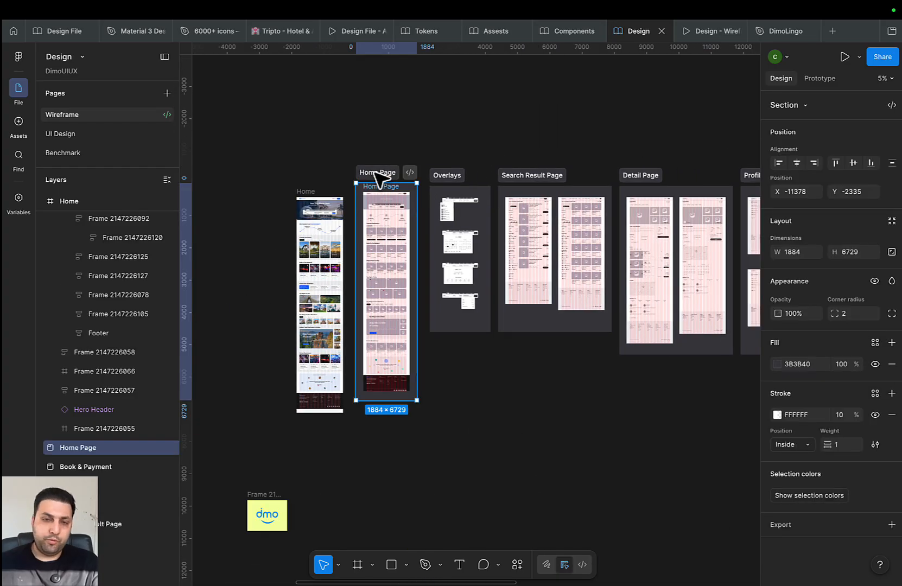
click(312, 199)
scroll(480, 157, left, 5)
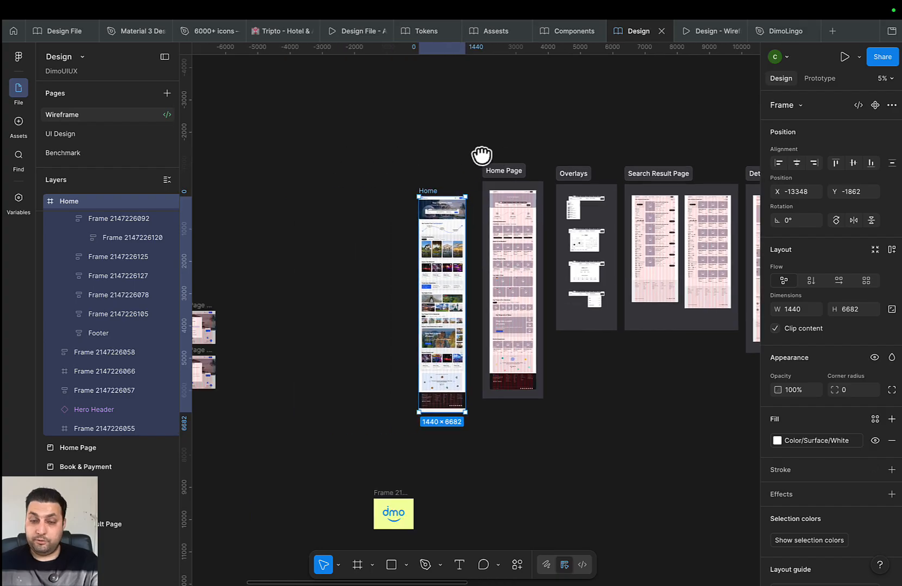
scroll(451, 185, up, 1)
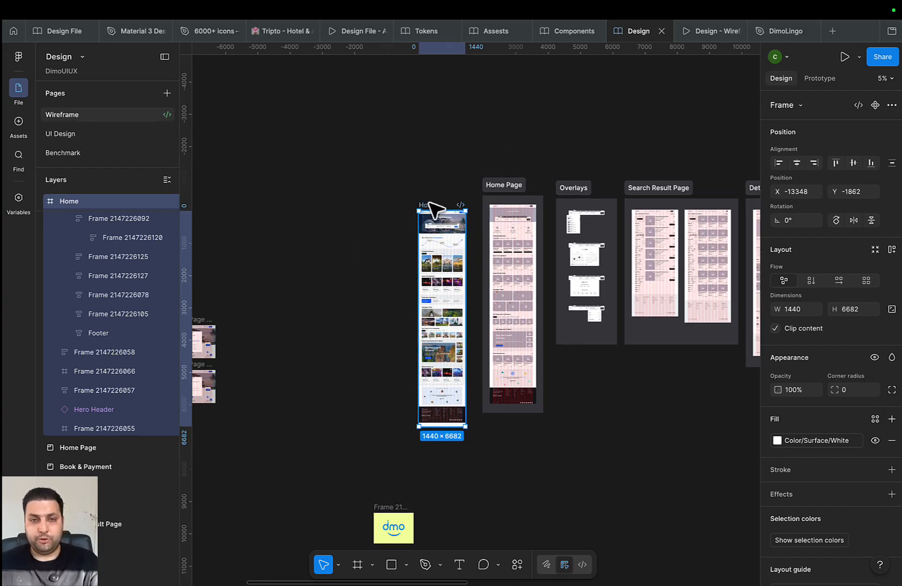
scroll(424, 202, down, 3)
scroll(423, 202, right, 2)
scroll(402, 163, up, 1)
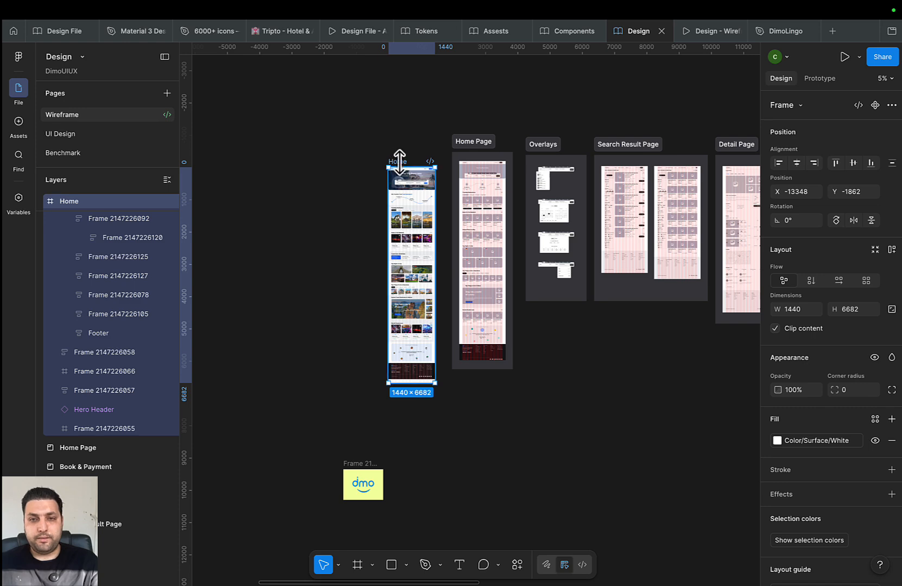
drag(412, 159, 476, 179)
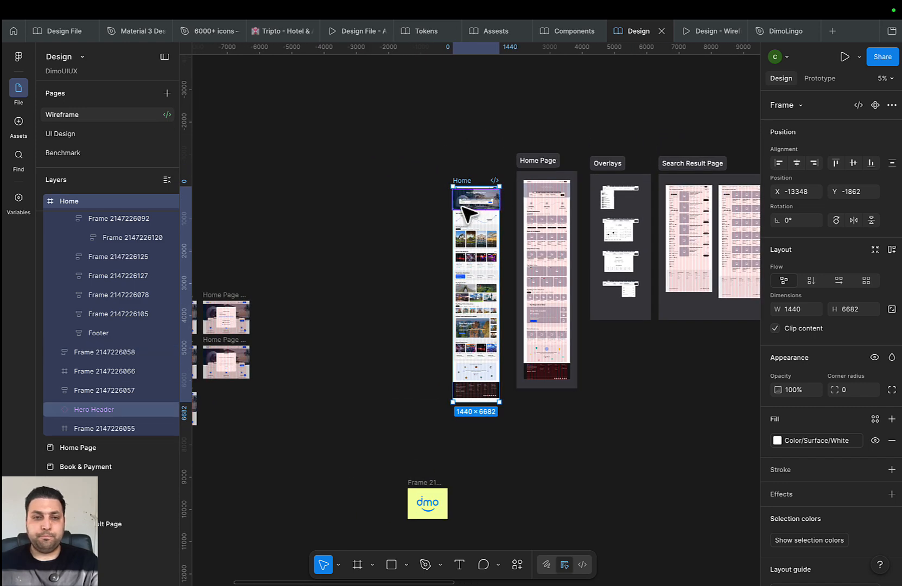
drag(461, 179, 333, 138)
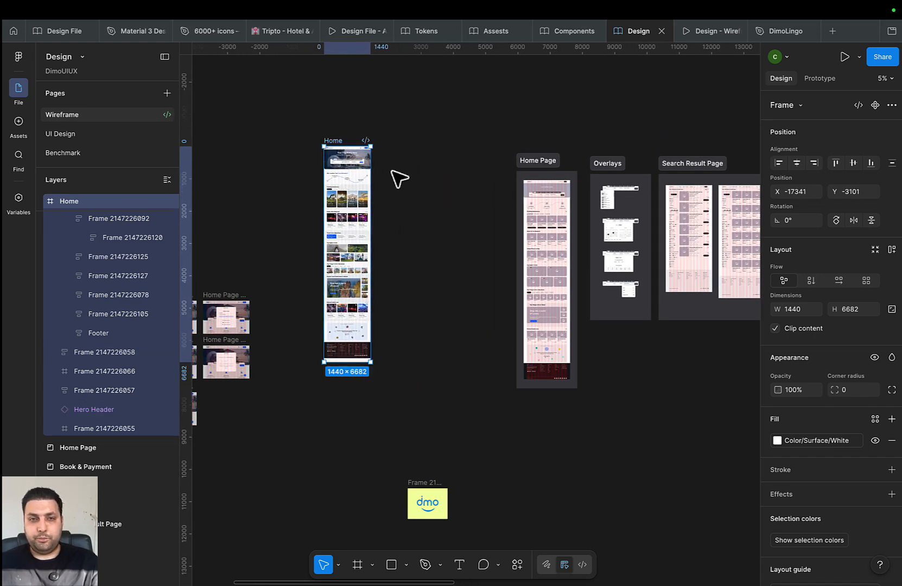
Duplicate the Home frame and place the copy to the right of the original
key(super+d)
drag(394, 135, 470, 146)
scroll(442, 133, up, 3)
scroll(365, 157, up, 5)
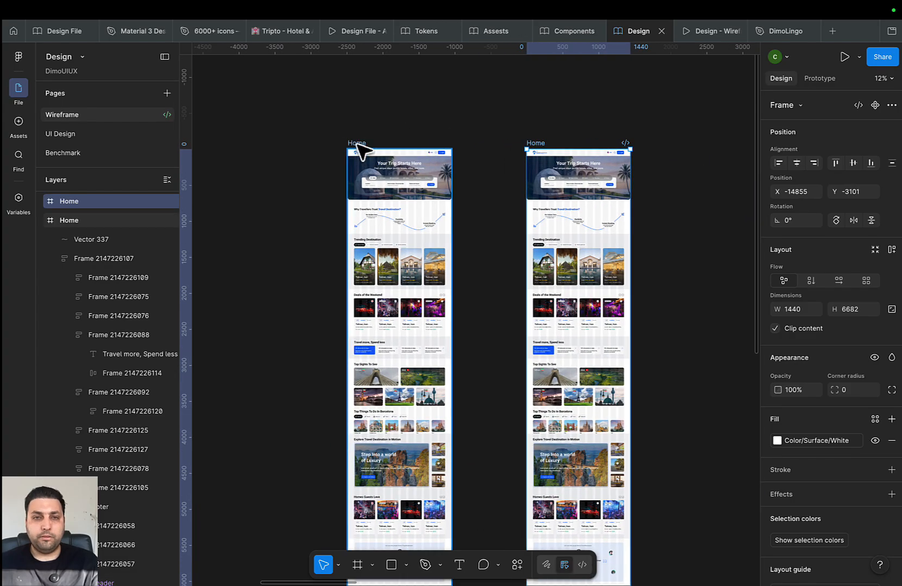
click(358, 145)
drag(534, 153, 448, 153)
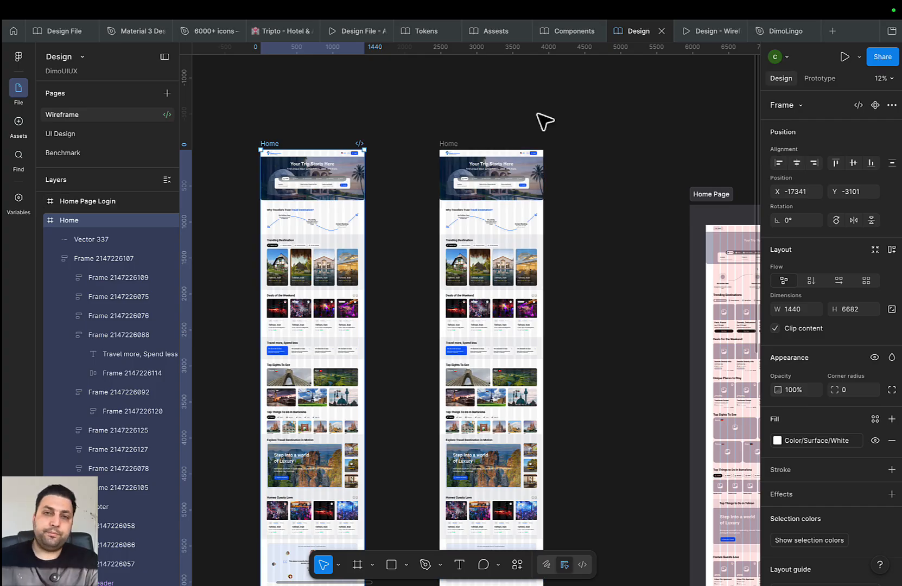
Close the applications launcher, deselect the frame and bring the login frames grid into view
key(F4)
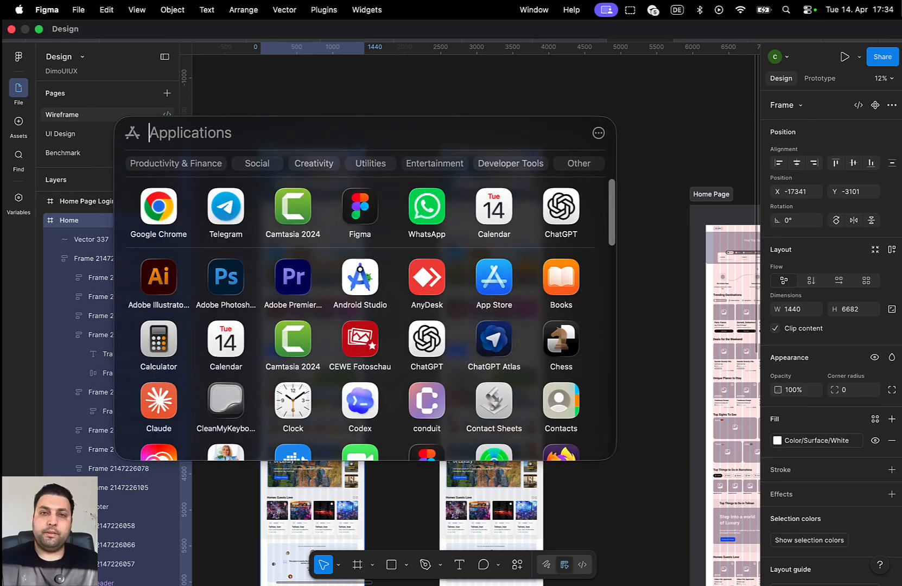
click(621, 130)
click(603, 285)
scroll(489, 359, down, 5)
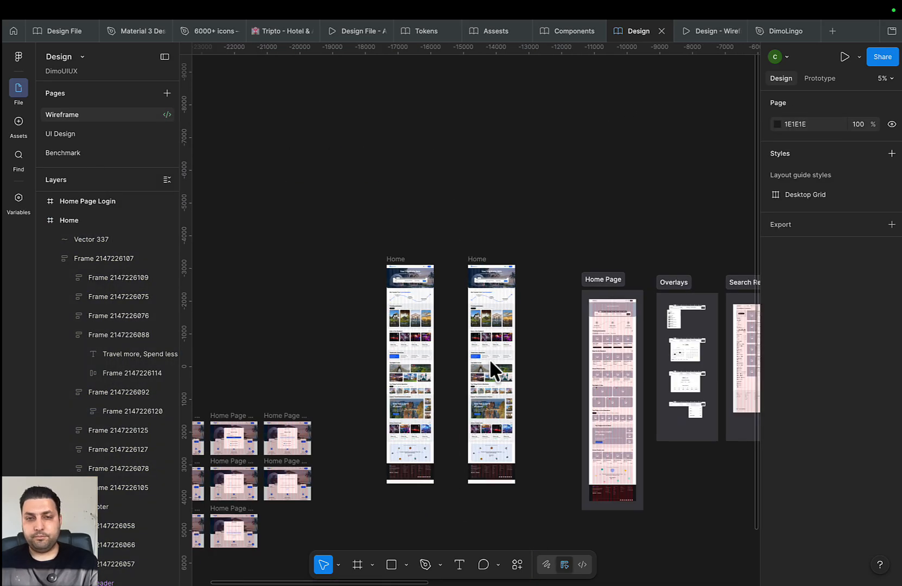
scroll(283, 339, down, 1)
drag(282, 332, 533, 291)
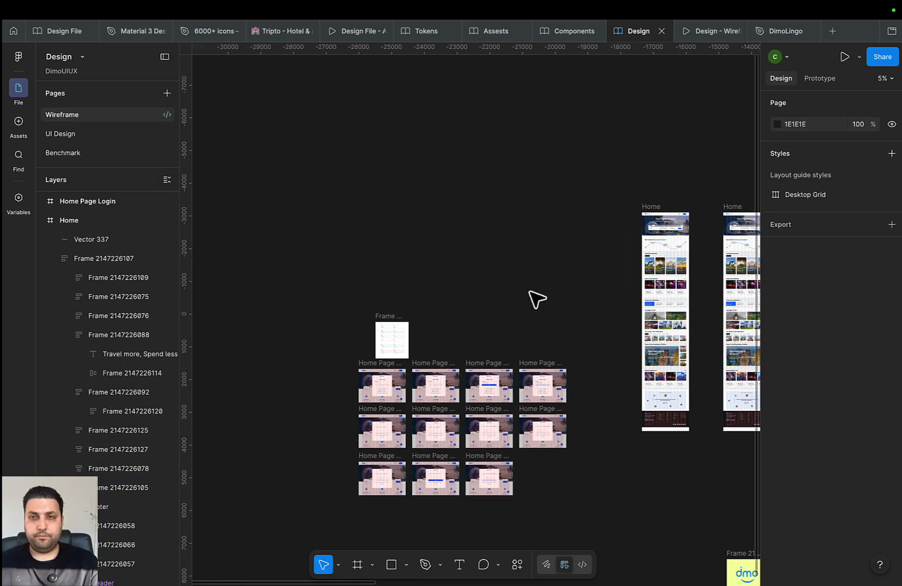
scroll(529, 292, down, 3)
Switch to the Design - Wireframe prototype tab and scroll the TravelDestination homepage
scroll(613, 155, up, 4)
click(703, 37)
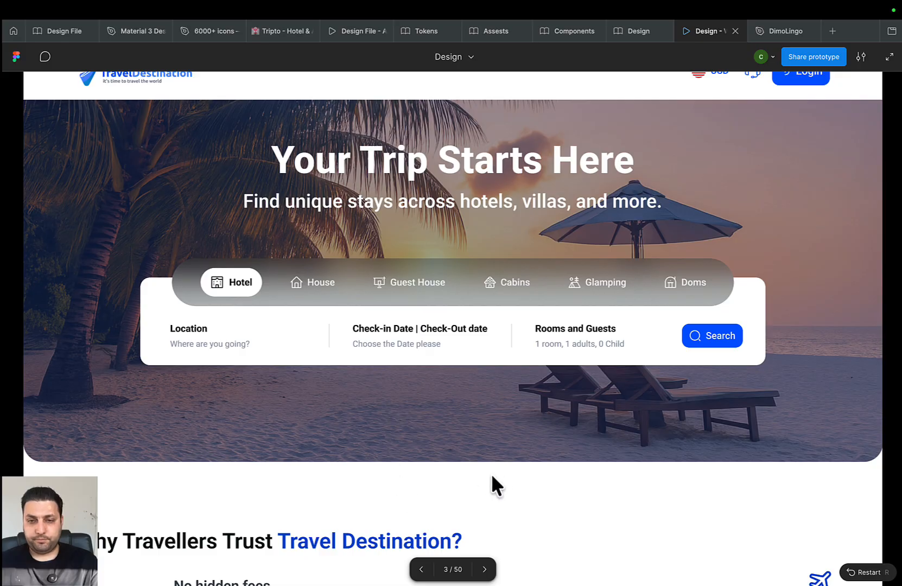
scroll(624, 440, down, 15)
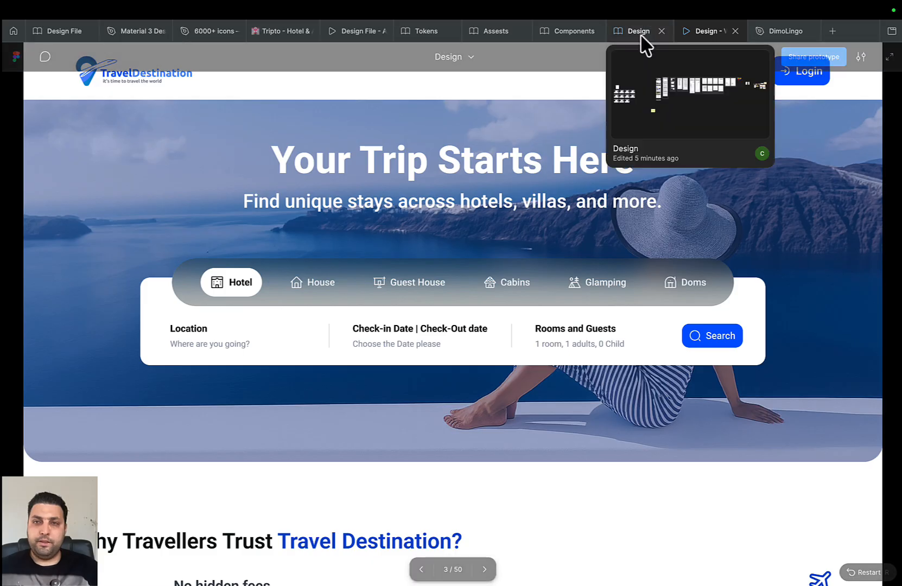
Return to the Design file and delete the duplicate Home frame
click(639, 31)
drag(523, 173, 471, 166)
scroll(577, 227, down, 1)
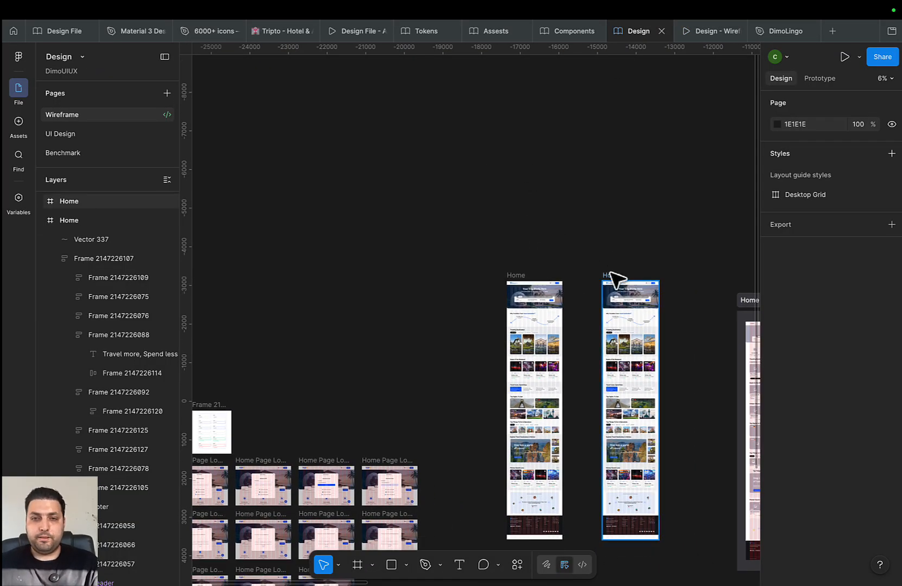
click(611, 275)
key(Delete)
Select the remaining Home frame and scroll around the Wireframe page sections
drag(616, 278, 386, 203)
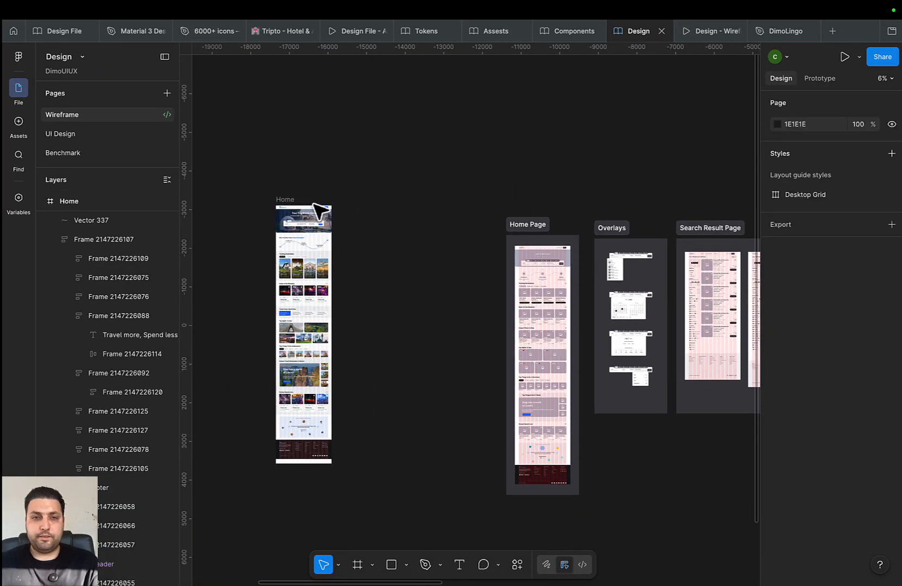
click(286, 201)
drag(311, 196, 311, 164)
scroll(476, 254, down, 2)
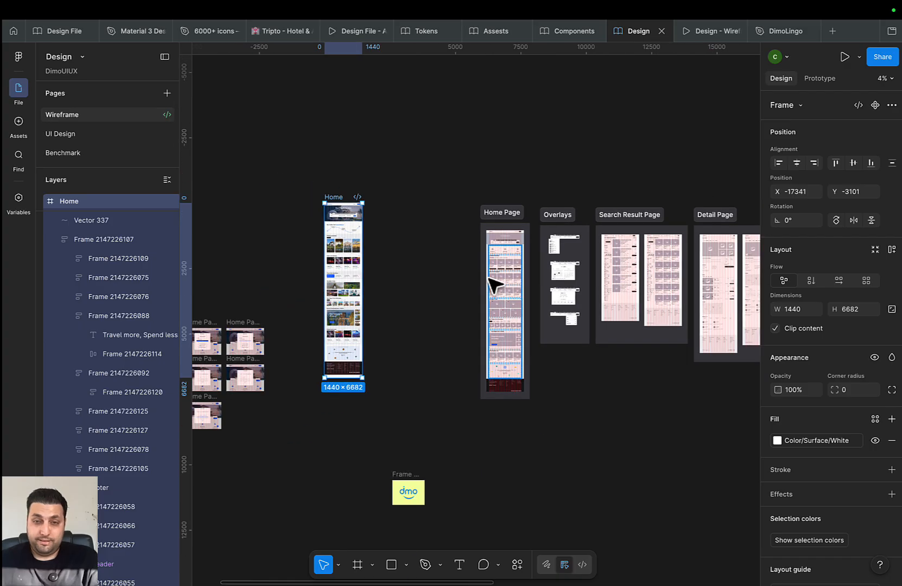
scroll(490, 278, down, 1)
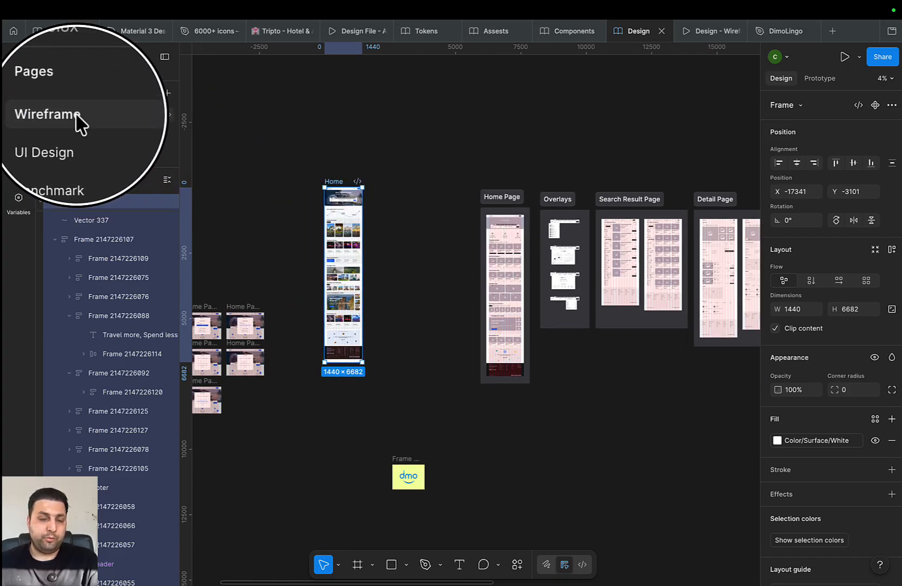
scroll(597, 245, up, 10)
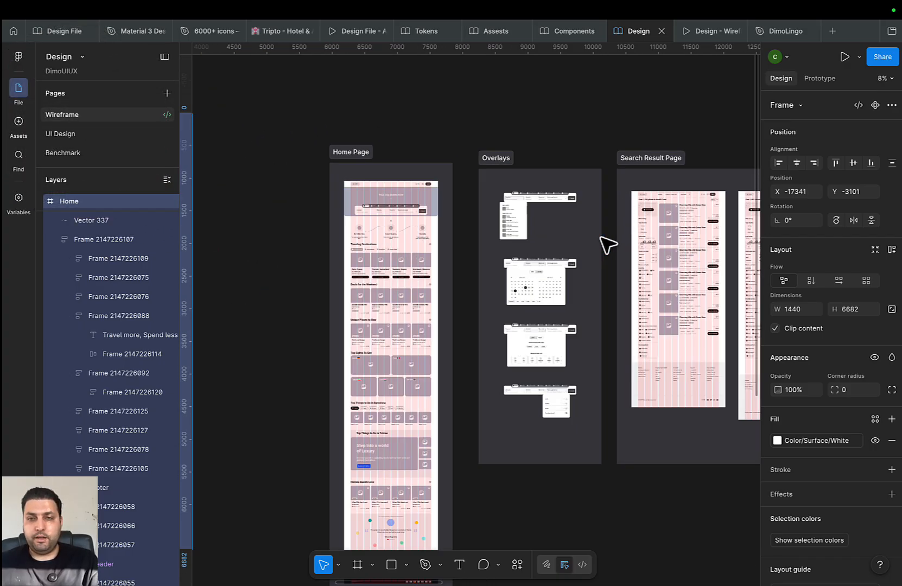
scroll(518, 281, down, 5)
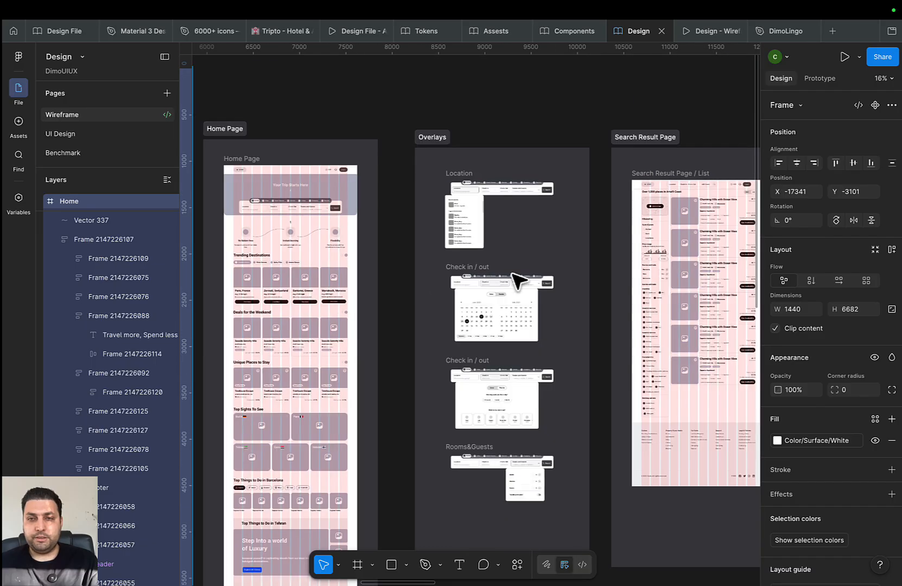
scroll(518, 282, up, 5)
scroll(515, 285, up, 5)
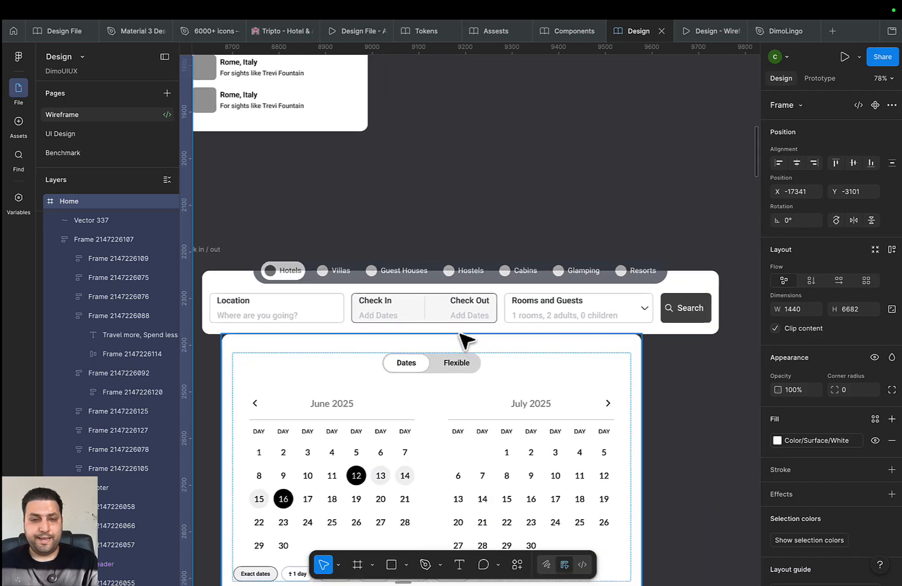
scroll(469, 323, down, 3)
scroll(483, 333, down, 6)
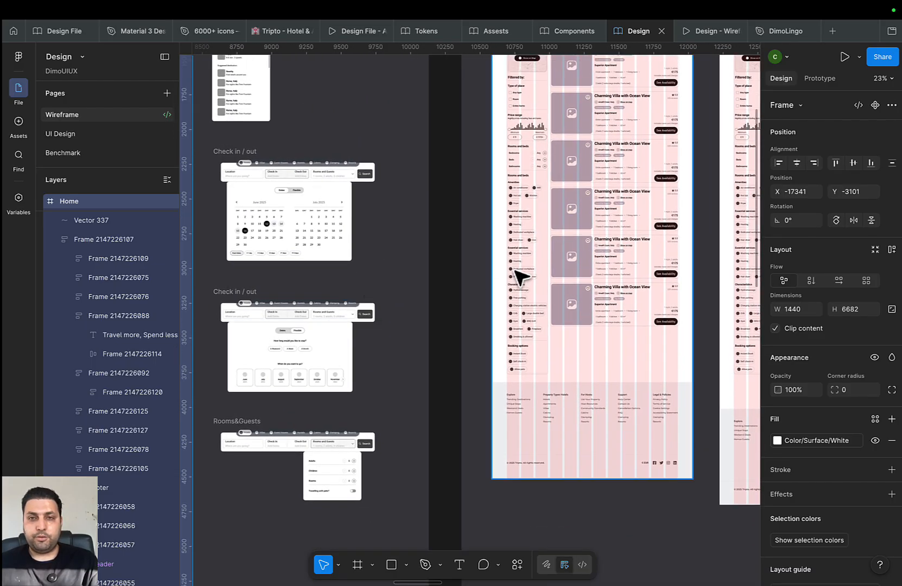
scroll(567, 247, down, 4)
Pan across the Search Result, Detail, Profile, Book & Payment and Overlays wireframes back to Home
drag(614, 263, 301, 252)
drag(535, 256, 264, 256)
mouse_move(507, 257)
mouse_down()
mouse_move(263, 280)
mouse_move(669, 281)
mouse_up()
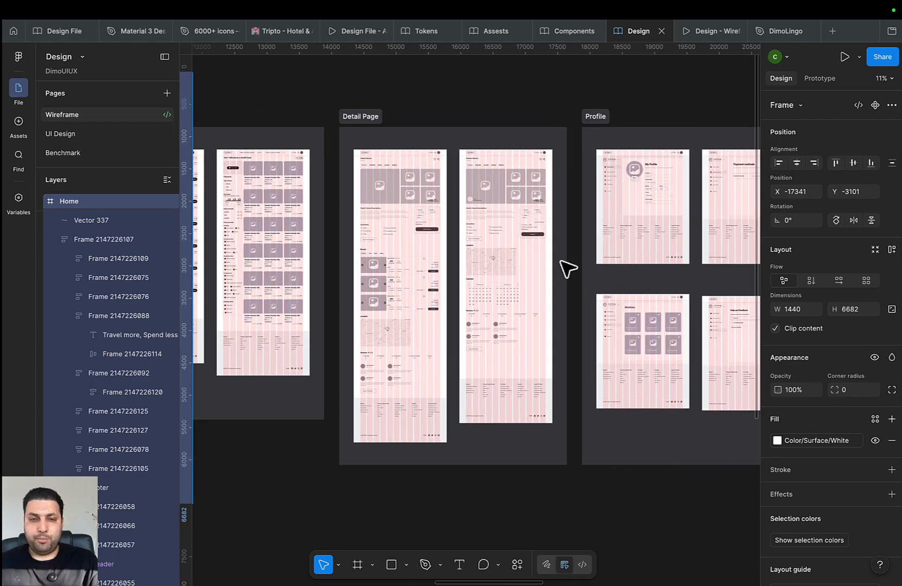
drag(434, 231, 767, 265)
drag(474, 237, 764, 246)
drag(398, 205, 624, 212)
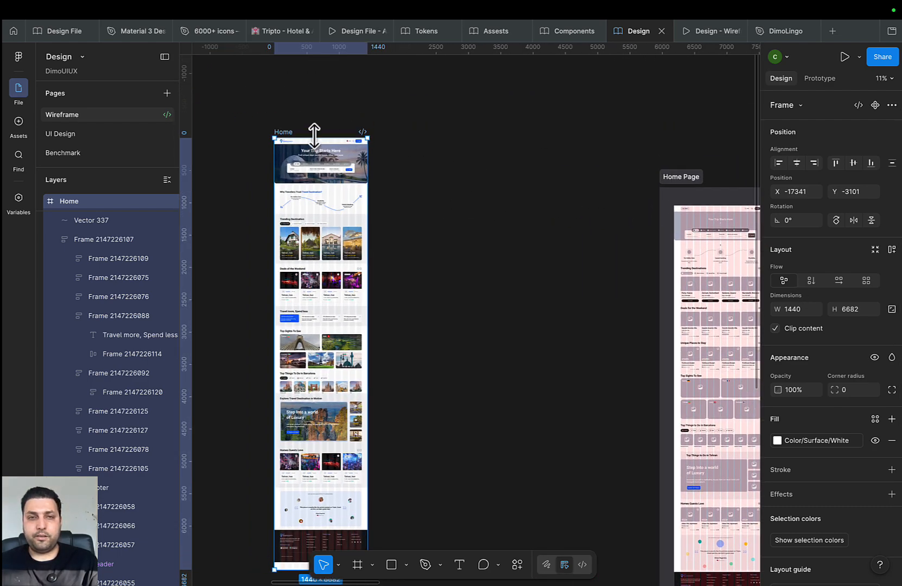
Move the Home frame beside the Home Page wireframe and take it off the page
drag(317, 148, 585, 199)
scroll(508, 215, right, 5)
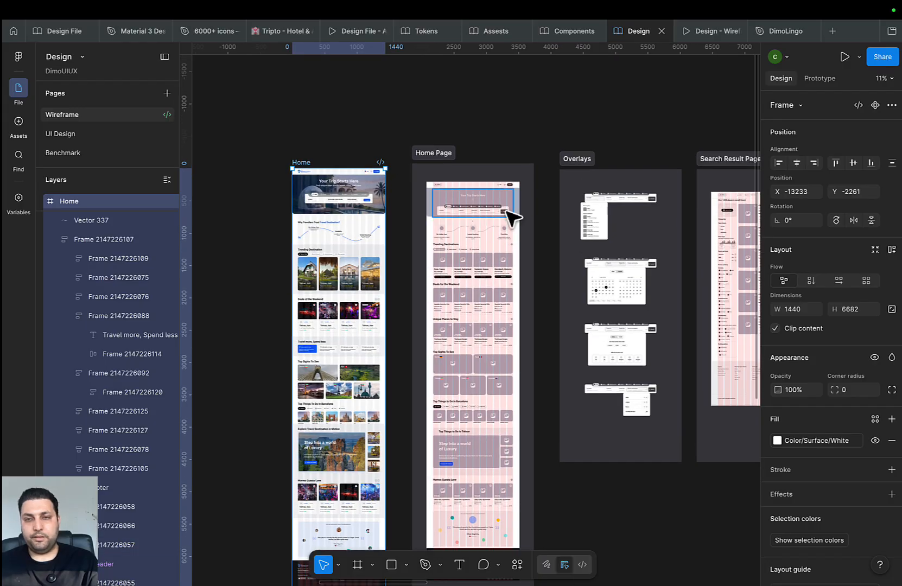
key(Delete)
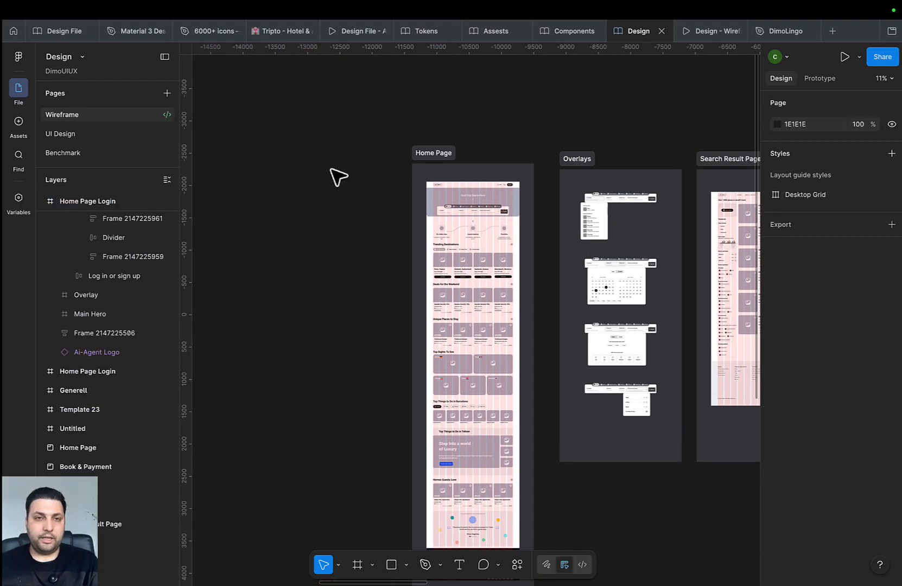
Paste the Home frame onto the UI Design page and position it
click(76, 134)
key(super+v)
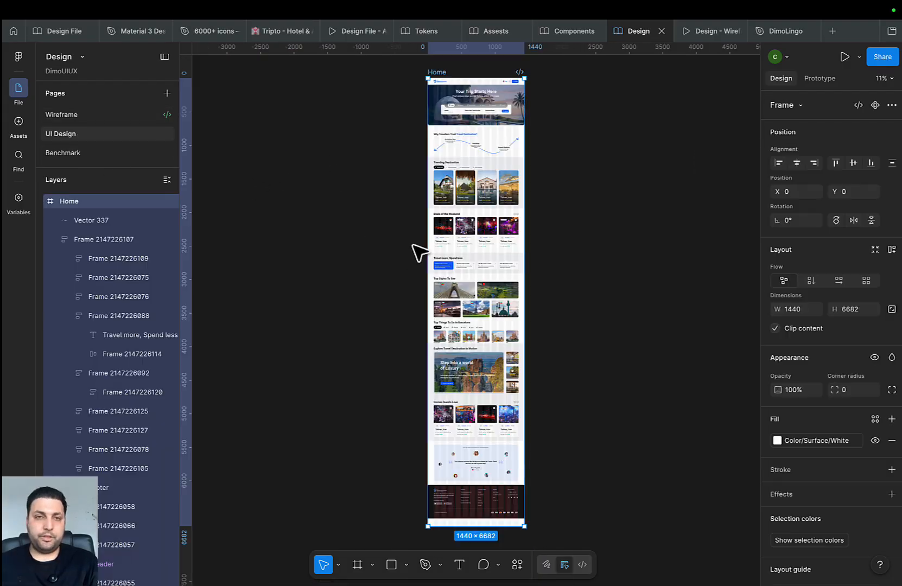
scroll(435, 207, up, 1)
scroll(435, 207, down, 4)
drag(399, 205, 353, 251)
drag(377, 176, 405, 188)
Duplicate the Home frame on the UI Design page
key(super+d)
scroll(444, 185, up, 1)
scroll(405, 187, up, 3)
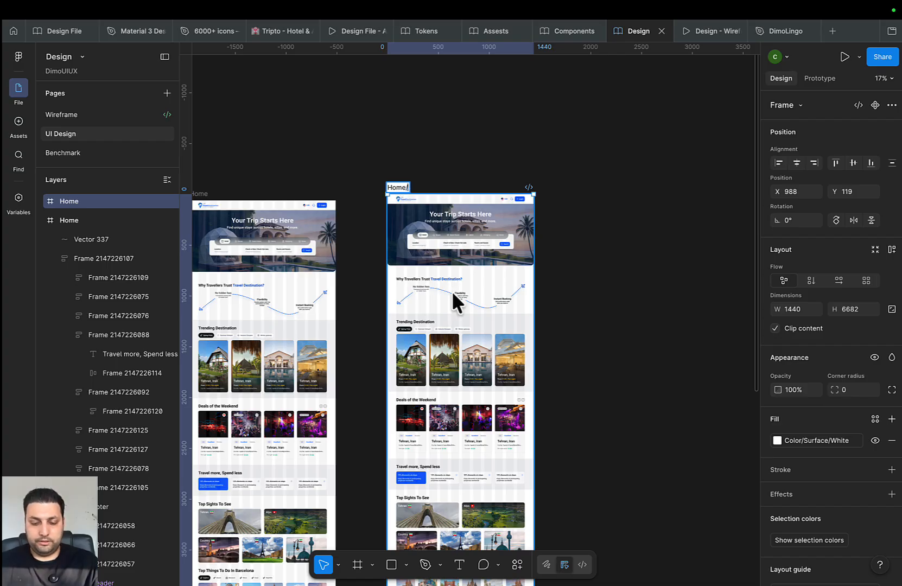
Name the duplicate frame 'Home/login'
text(lo)
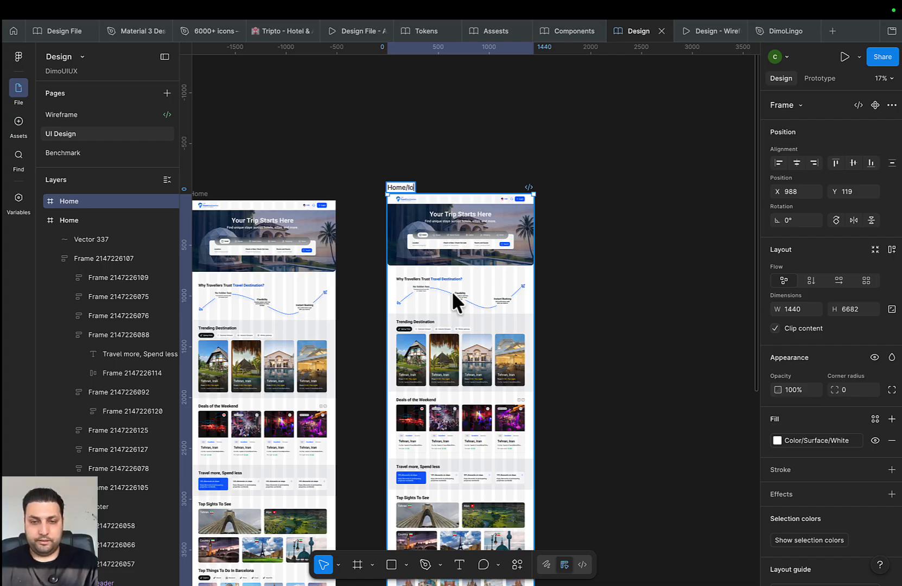
text(gin)
key(Return)
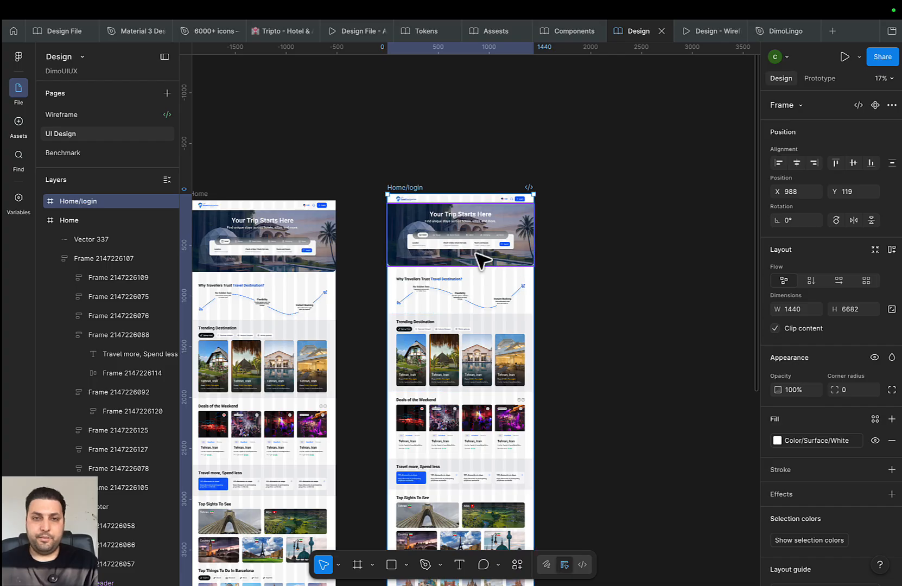
scroll(433, 157, down, 1)
scroll(550, 261, down, 5)
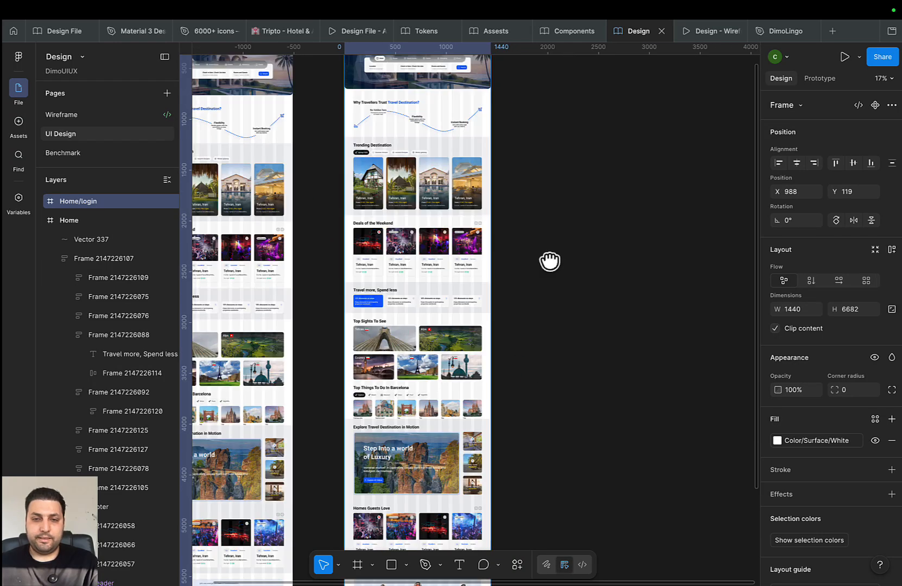
scroll(550, 262, down, 8)
Crop Home/login to 1440×1078 so only the hero section remains, and shift it left
drag(465, 442, 497, 154)
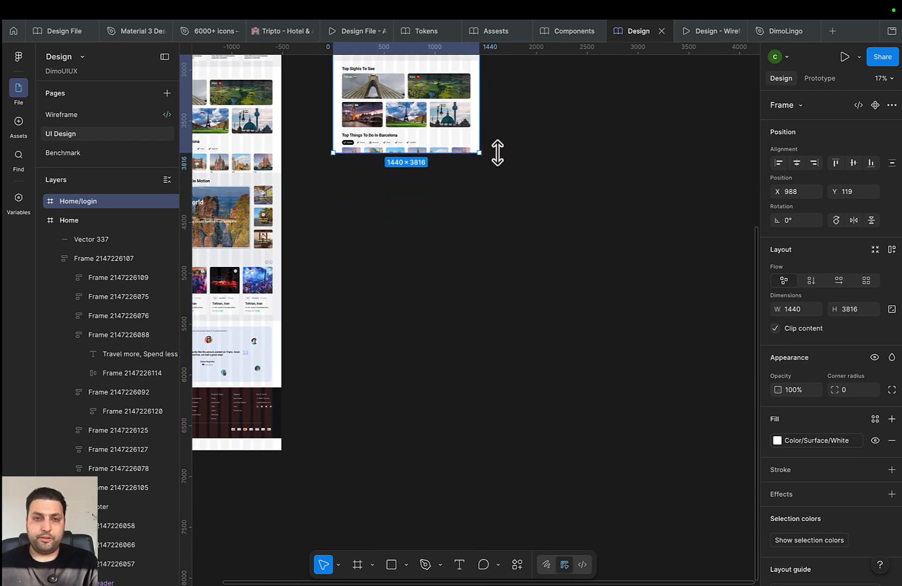
scroll(550, 463, up, 10)
drag(478, 464, 483, 185)
scroll(508, 256, up, 4)
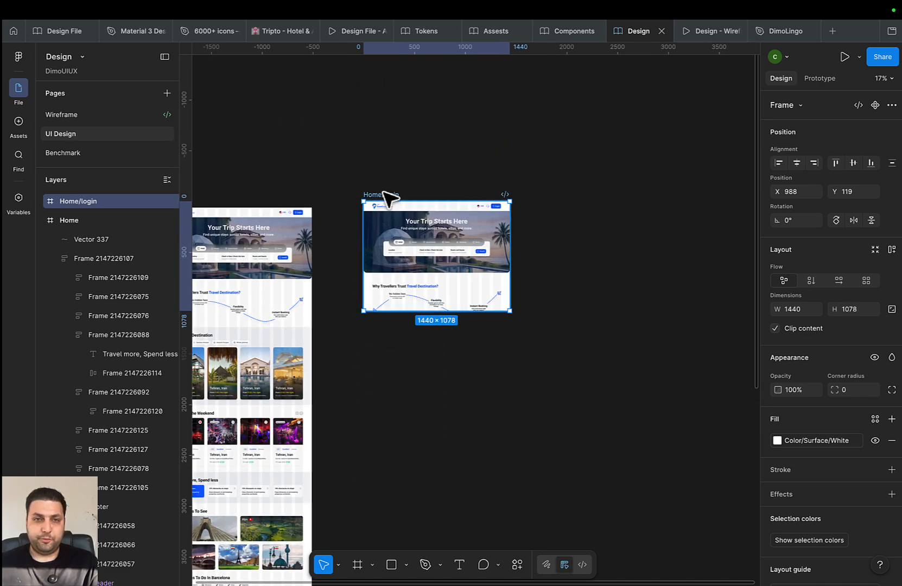
drag(383, 191, 349, 201)
click(570, 250)
Draw a 1440×1024 desktop frame, trim Home/login to 1038 tall, then delete the new frame
drag(572, 254, 520, 254)
key(f)
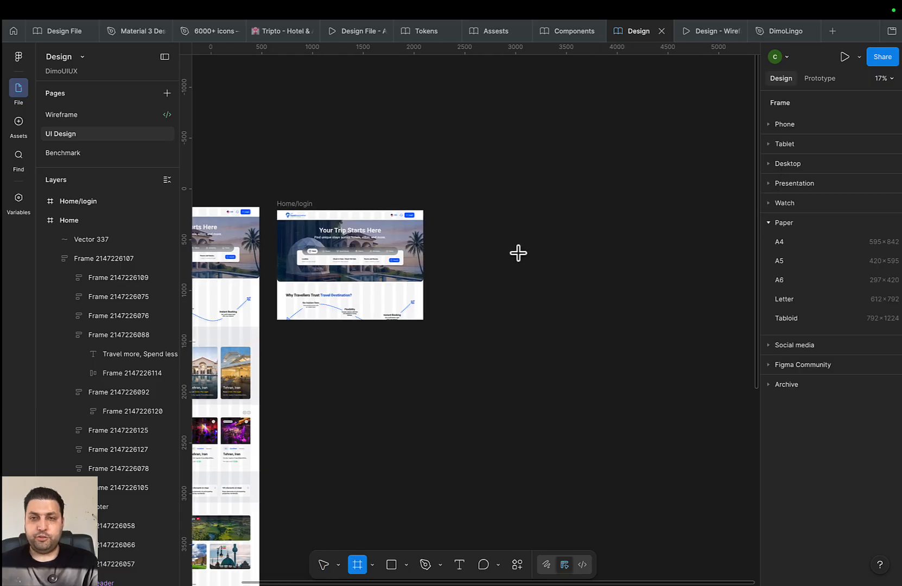
click(782, 164)
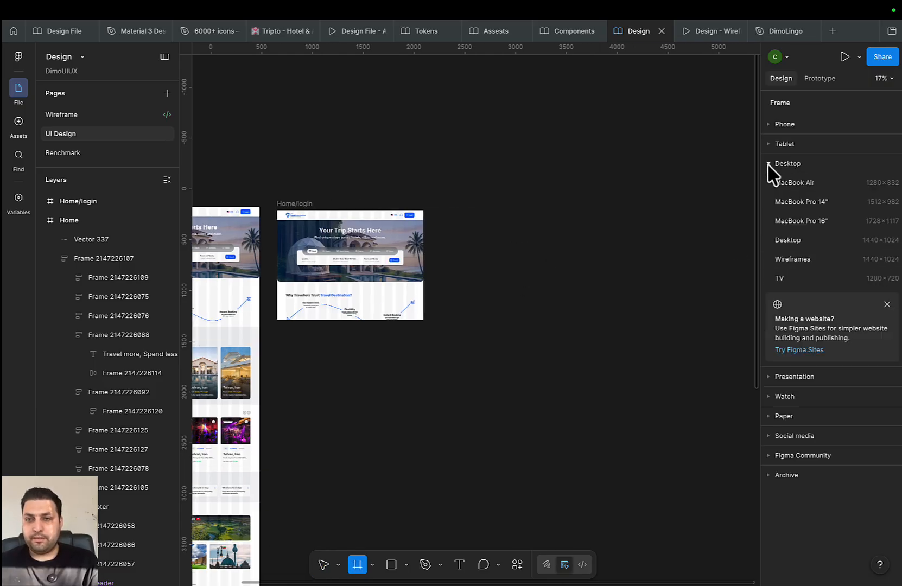
click(815, 241)
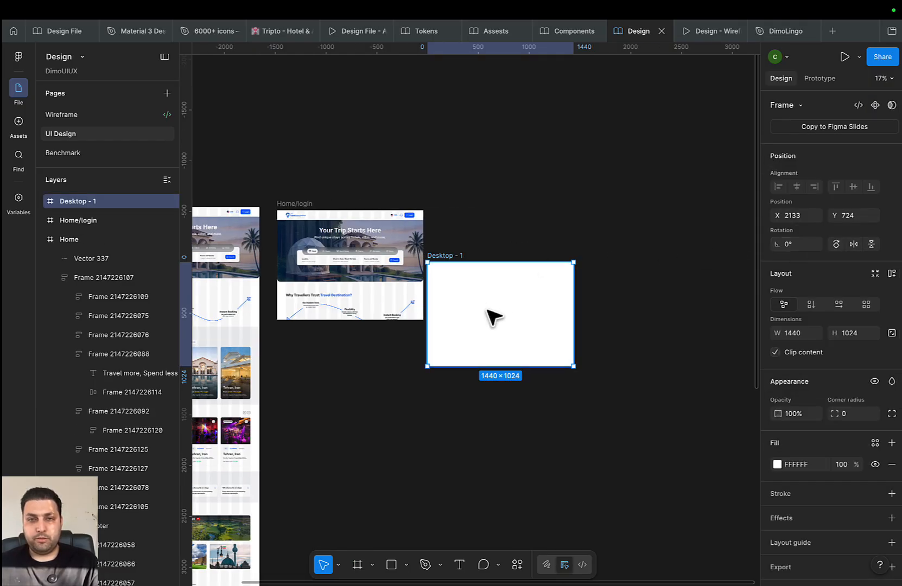
drag(494, 273, 493, 264)
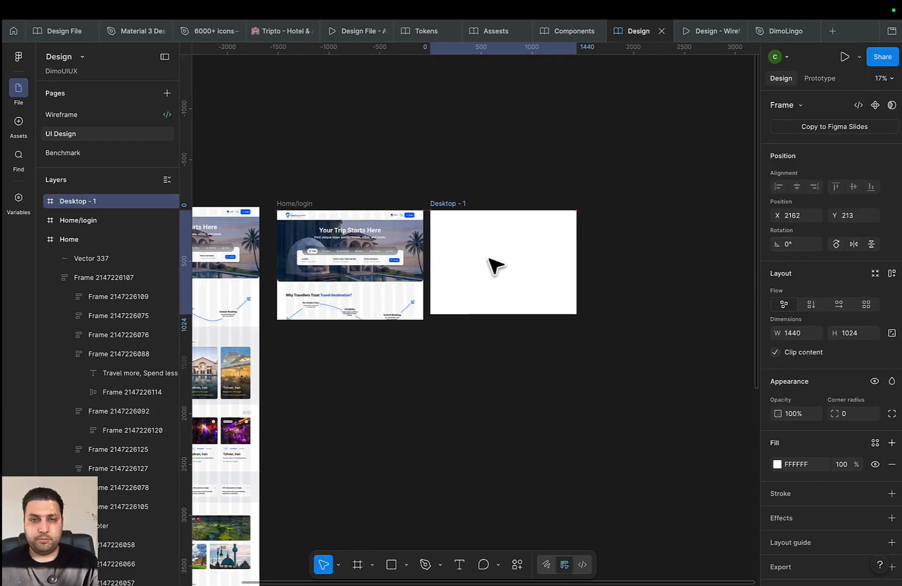
click(296, 205)
drag(398, 321, 396, 312)
click(460, 206)
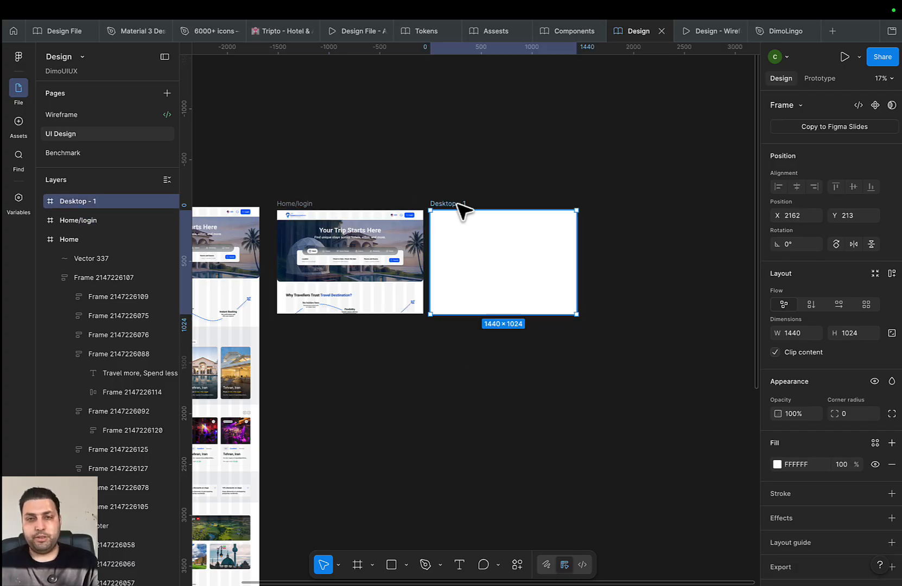
key(Delete)
Recentre Home/login and draw a new 1440×1024 Desktop - 1 frame
scroll(520, 312, left, 1)
scroll(501, 332, down, 2)
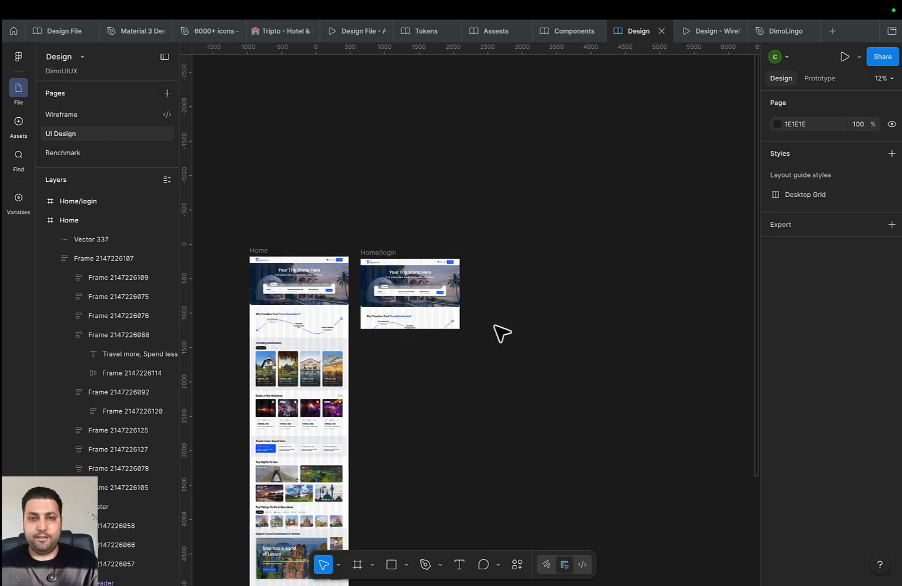
scroll(537, 371, left, 3)
scroll(537, 371, up, 5)
drag(538, 372, 352, 442)
scroll(352, 441, down, 4)
drag(438, 438, 504, 439)
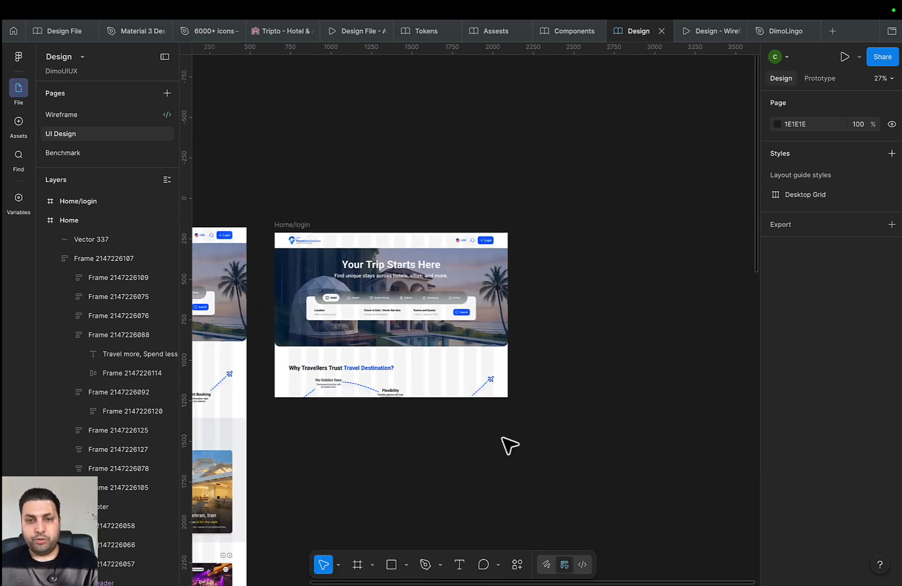
key(f)
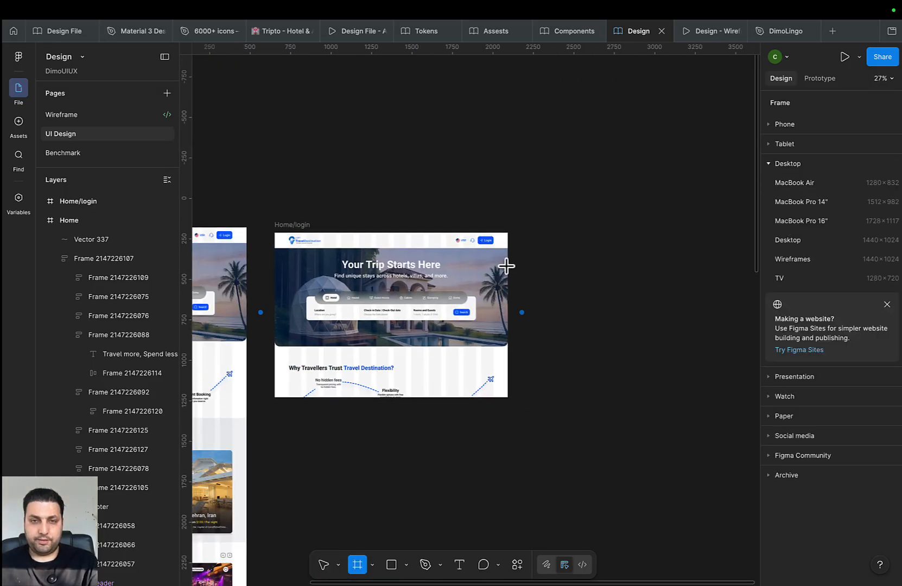
key(Escape)
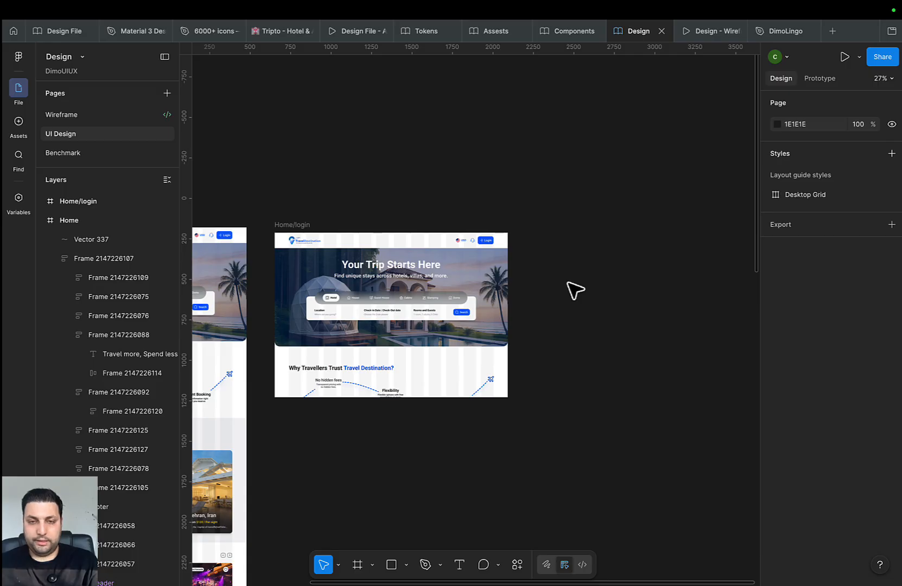
key(f)
click(797, 240)
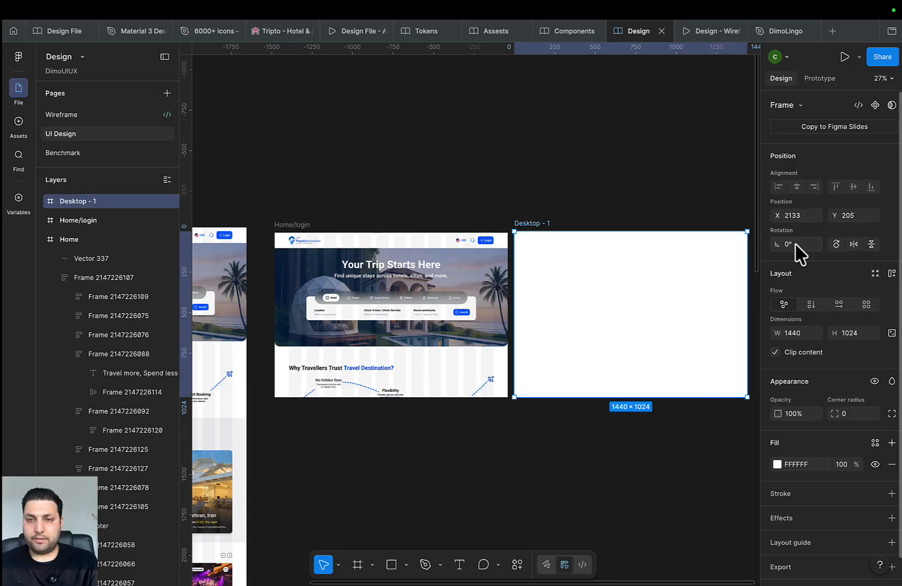
Fill Desktop - 1 with the Color/Surface/Black library token at 20% opacity
click(778, 465)
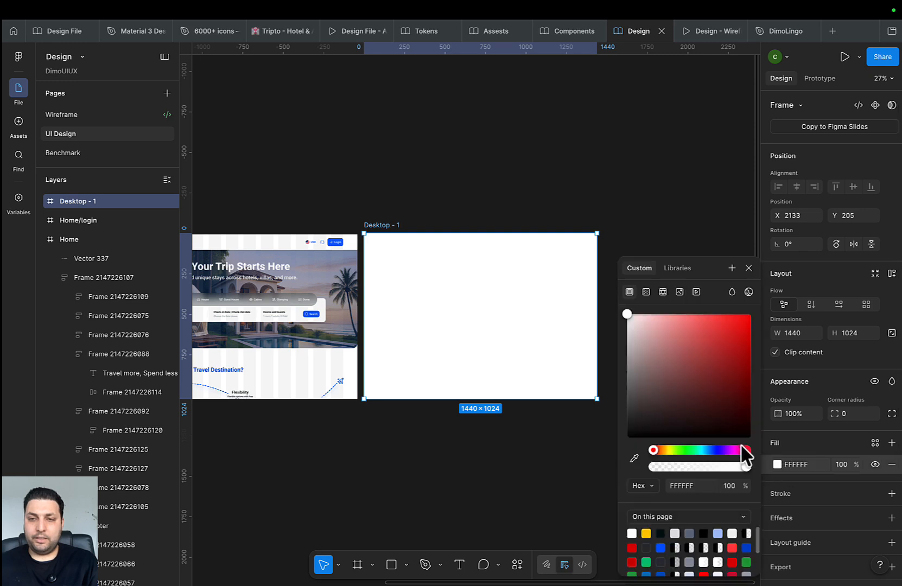
drag(668, 352, 578, 496)
click(875, 443)
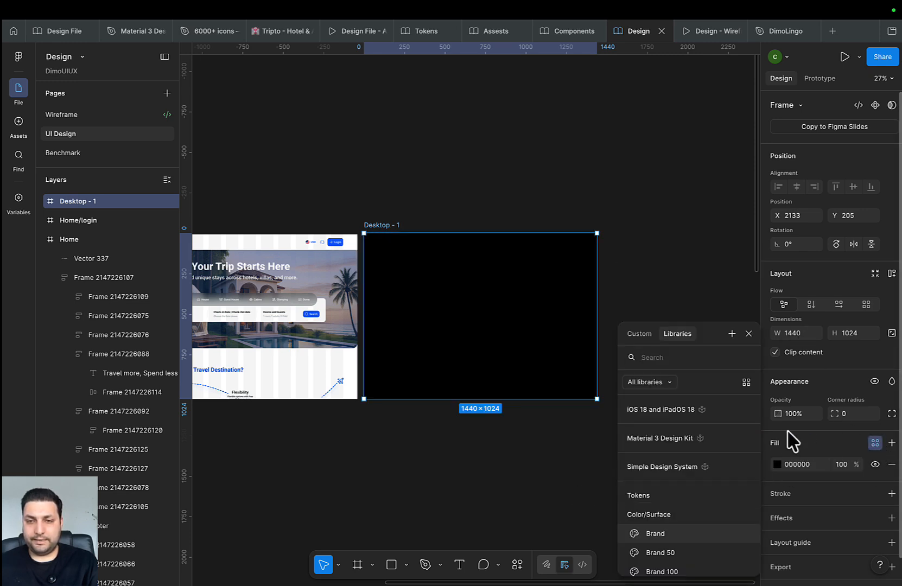
scroll(691, 484, down, 4)
click(678, 549)
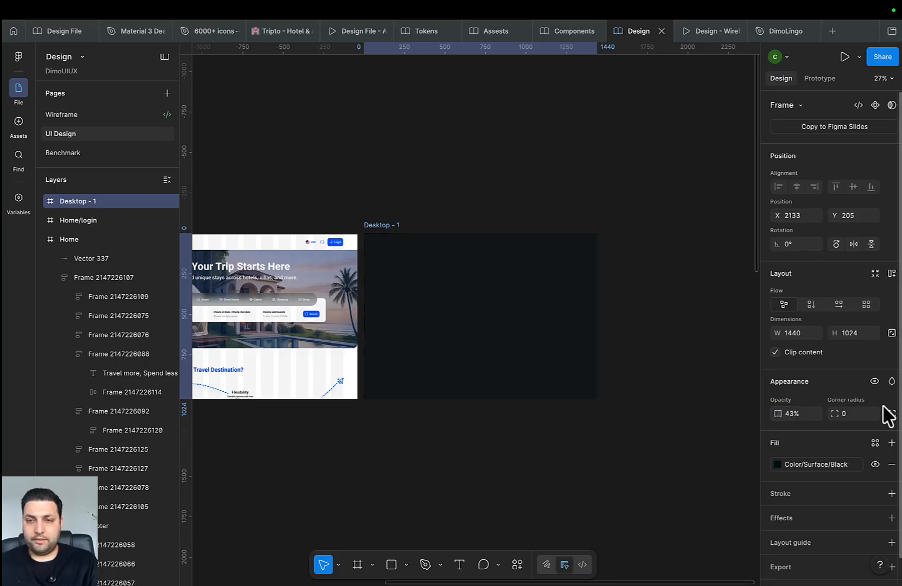
text(20)
key(Return)
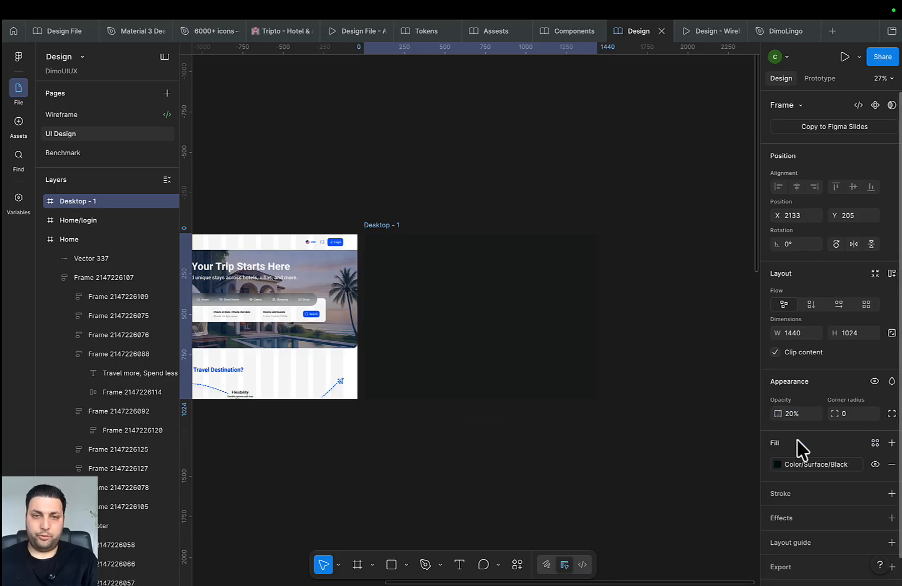
click(544, 202)
click(365, 227)
Cut the Desktop - 1 frame, paste the dark frame into Home/login, and adjust its opacity
key(Delete)
scroll(558, 244, left, 3)
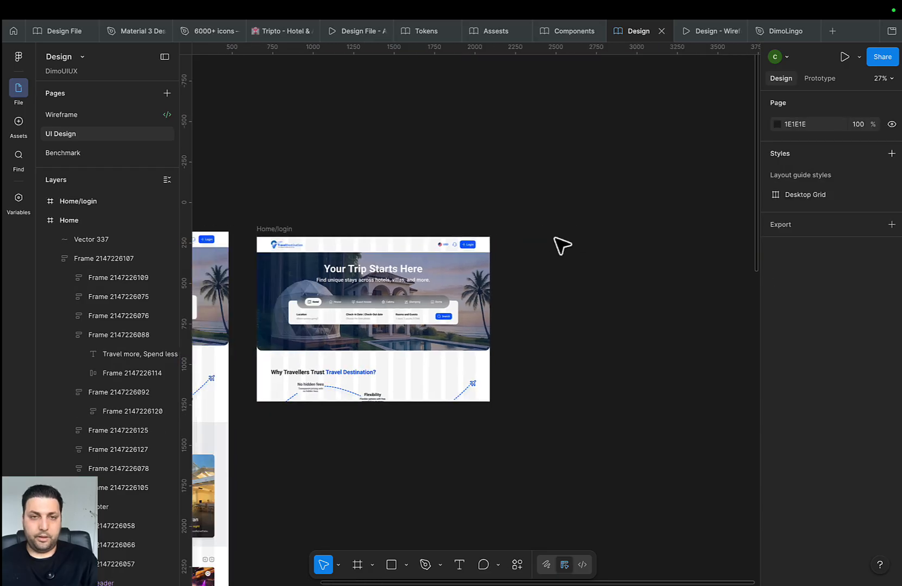
click(259, 228)
key(ctrl+z)
scroll(548, 267, left, 3)
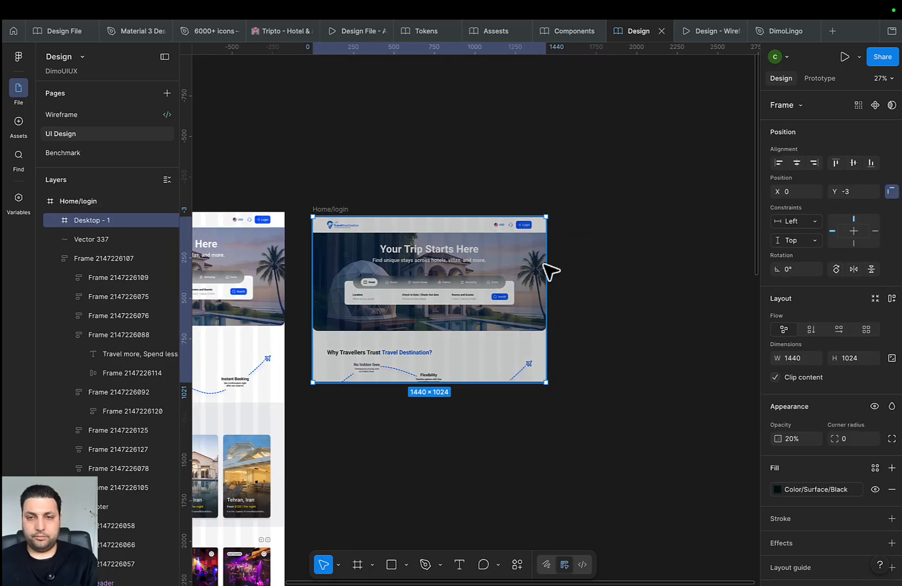
drag(798, 437, 781, 440)
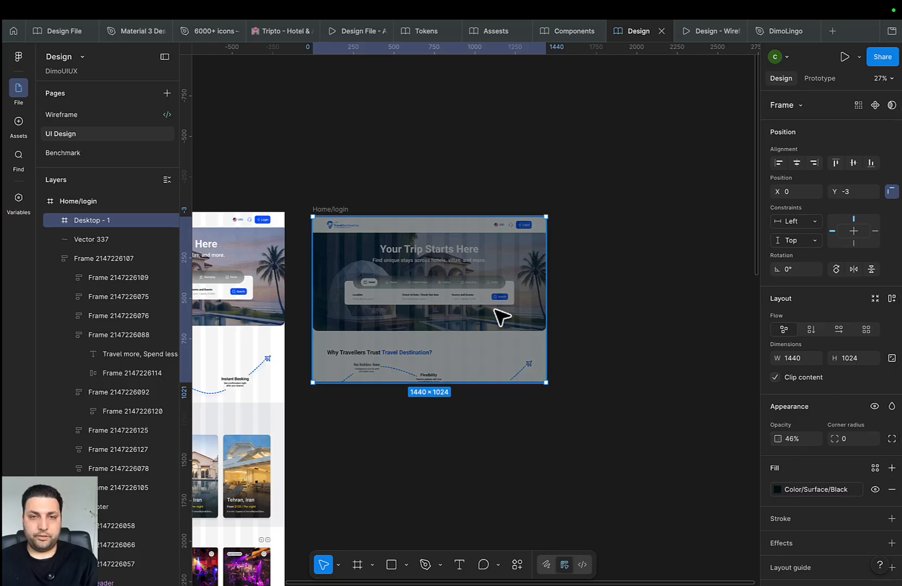
drag(500, 316, 673, 462)
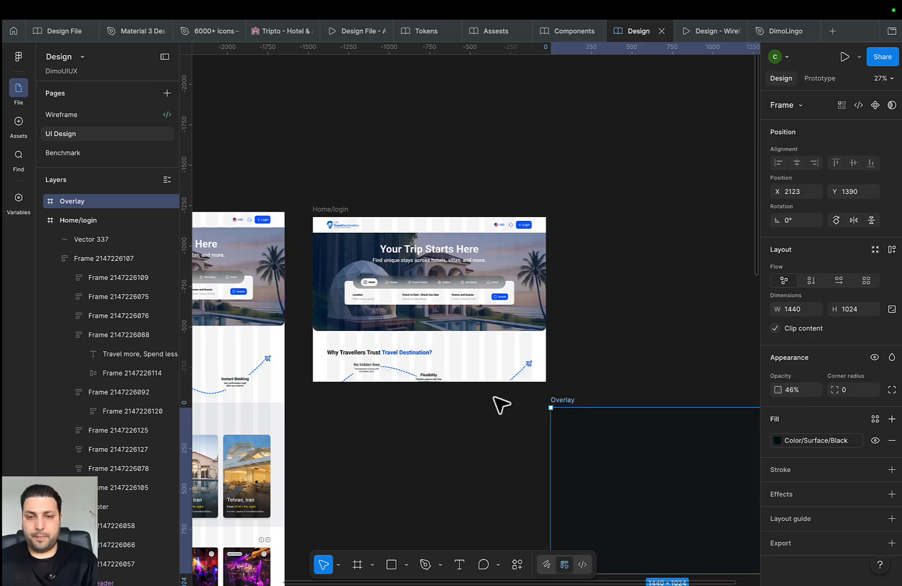
Centre the Overlay in Home/login both ways and set its opacity to 40%
drag(642, 464, 404, 274)
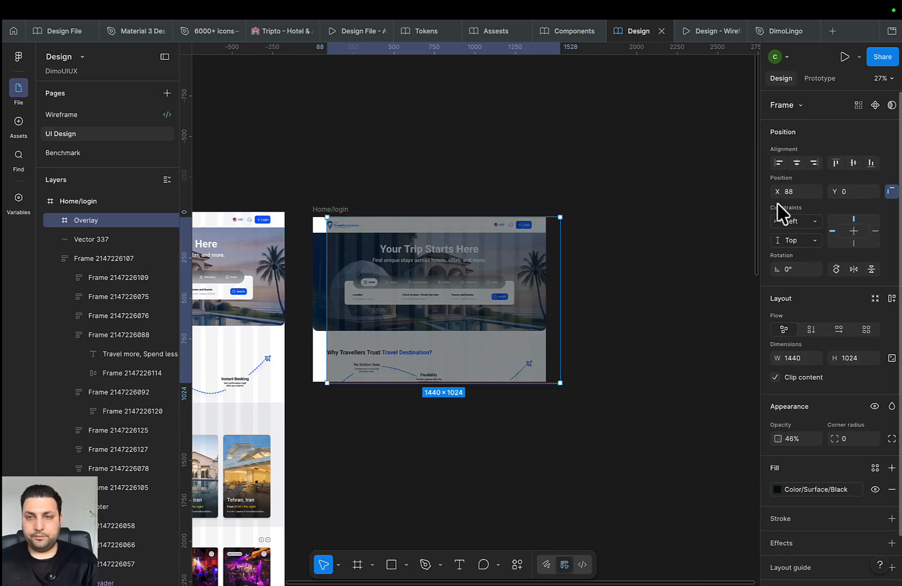
click(796, 163)
click(853, 162)
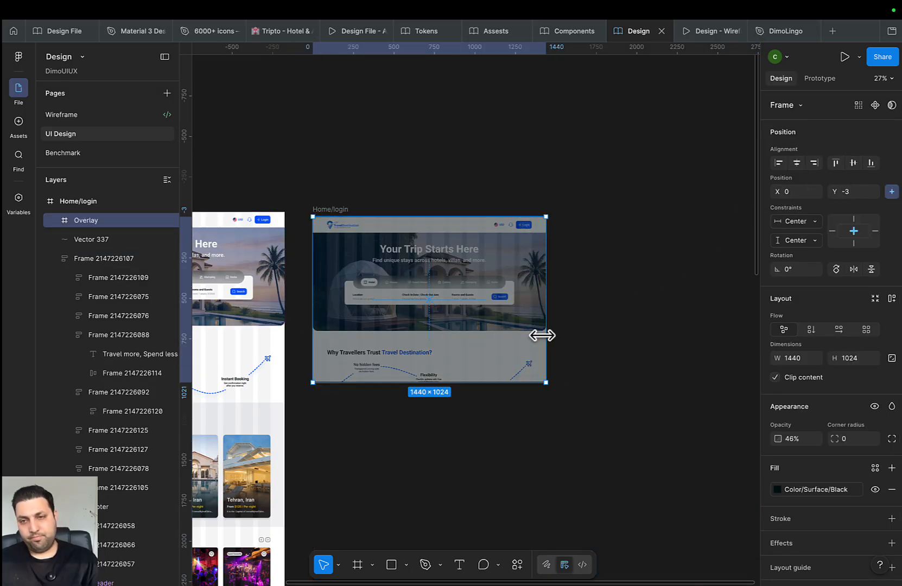
click(794, 439)
text(4)
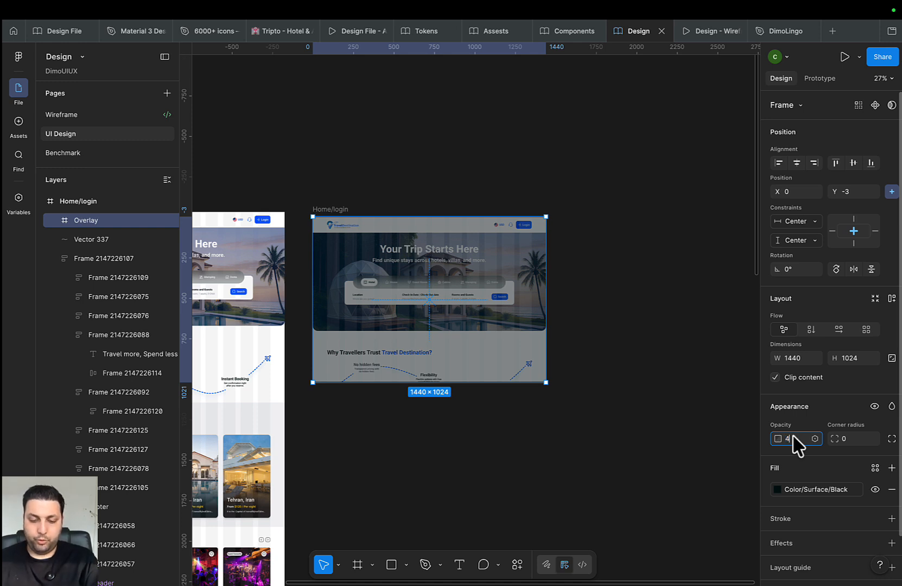
text(0)
key(Return)
click(604, 482)
Pull the Overlay out below Home/login, turn it into a component, and cut it
click(477, 339)
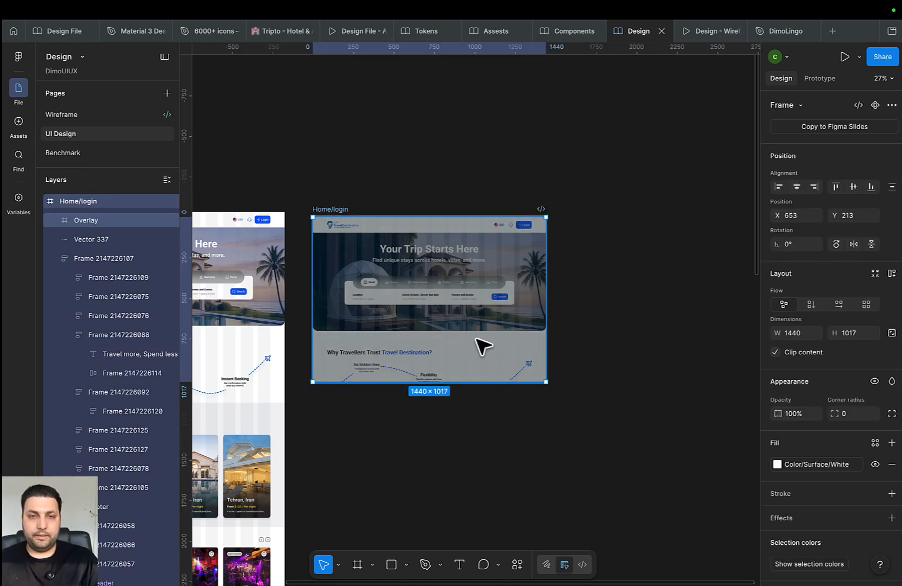
drag(463, 325, 539, 443)
double_click(535, 352)
drag(570, 431, 496, 353)
key(super+alt+k)
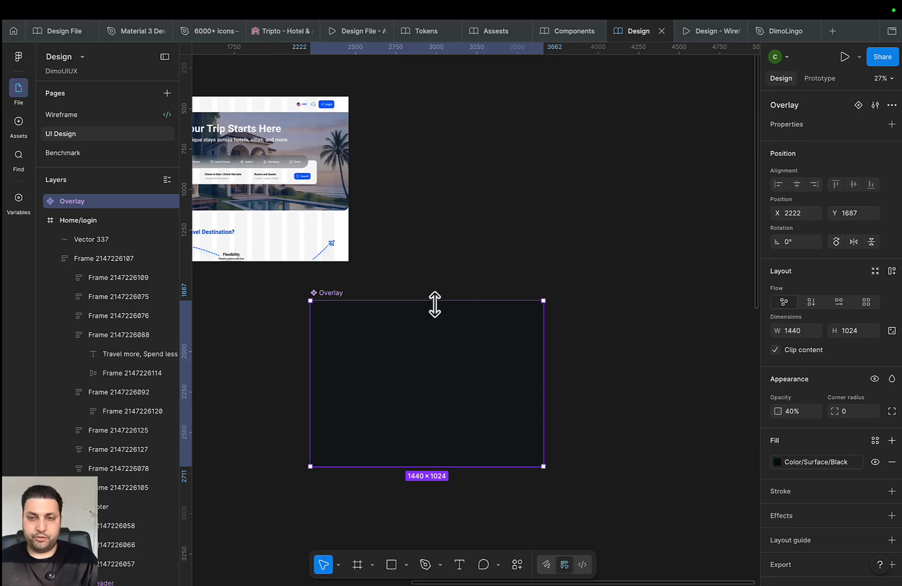
key(Delete)
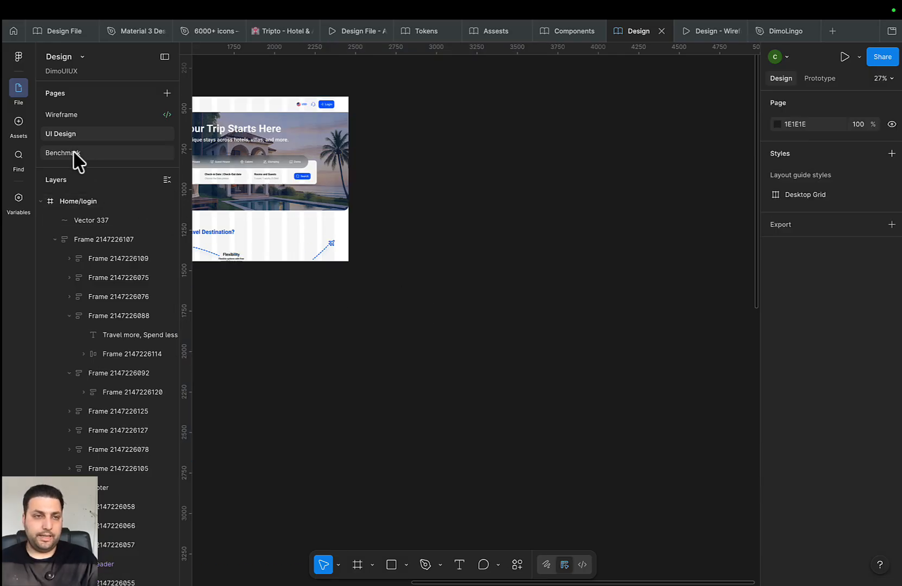
Add a new page in the Components file and paste the Overlay component onto it
click(571, 34)
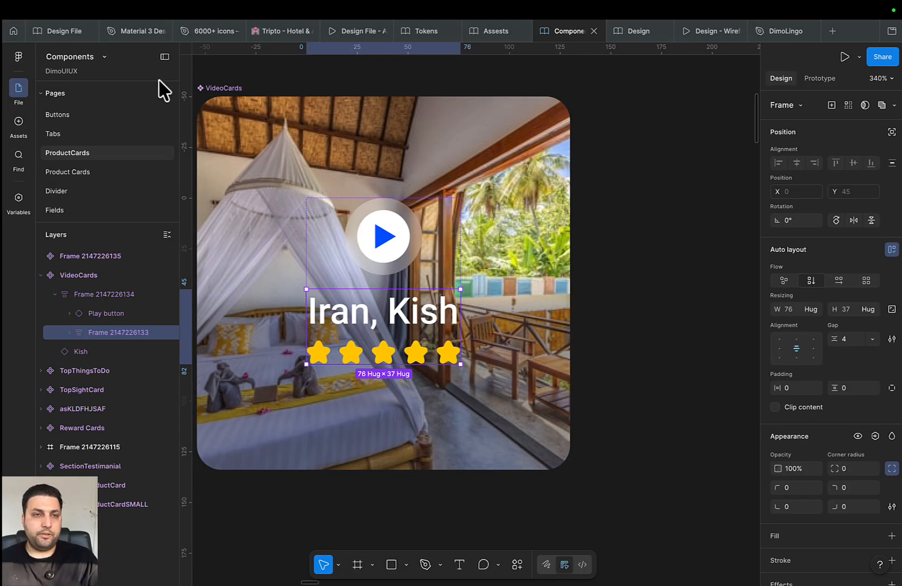
click(167, 93)
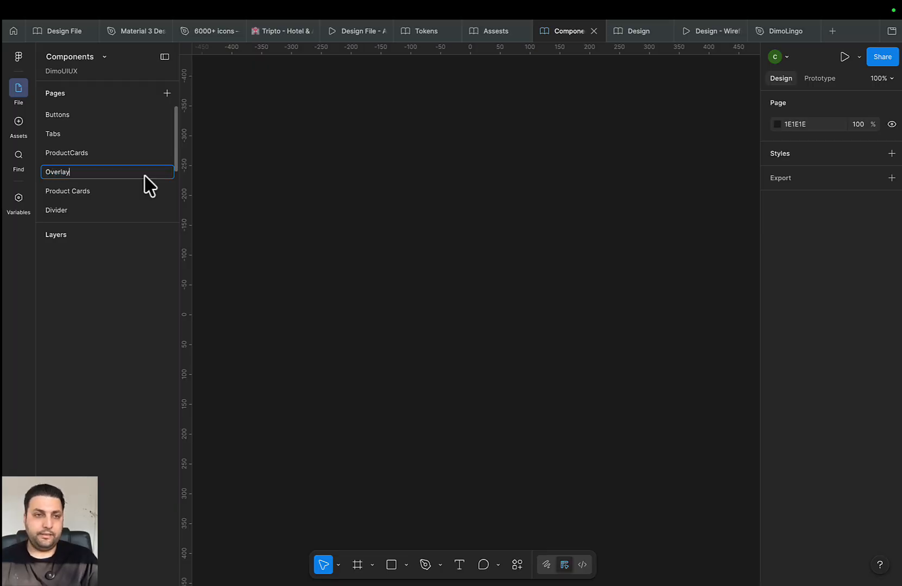
key(ctrl+v)
scroll(355, 260, down, 5)
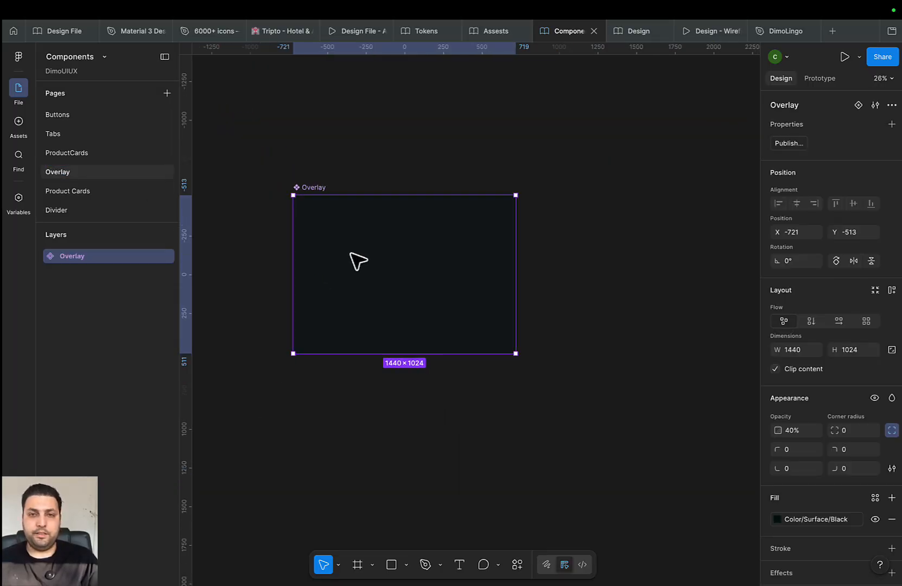
scroll(488, 304, down, 1)
Draw a frame around the Overlay component and name it 'Overlay'
key(f)
mouse_move(562, 132)
mouse_down()
mouse_move(268, 346)
mouse_move(246, 374)
mouse_up()
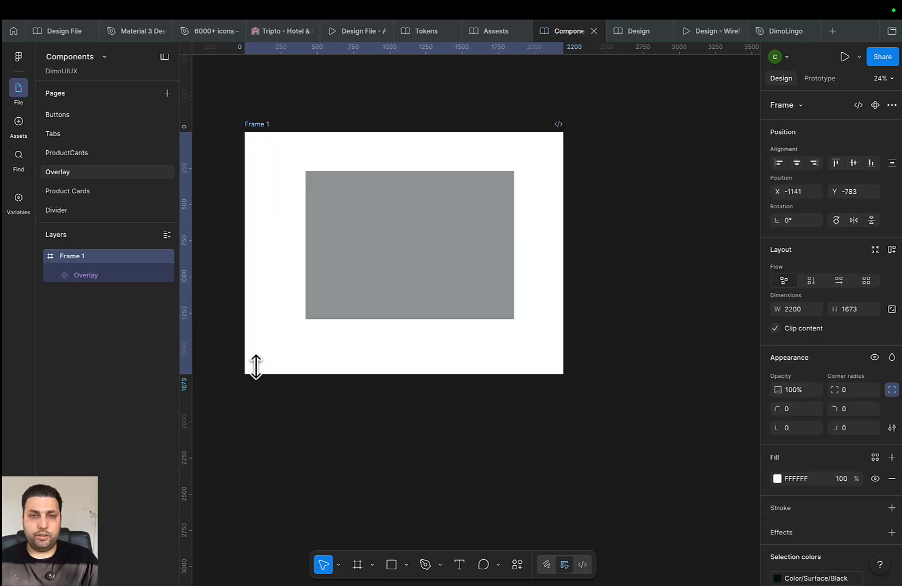
scroll(409, 298, up, 2)
click(444, 332)
drag(449, 337, 437, 333)
click(312, 189)
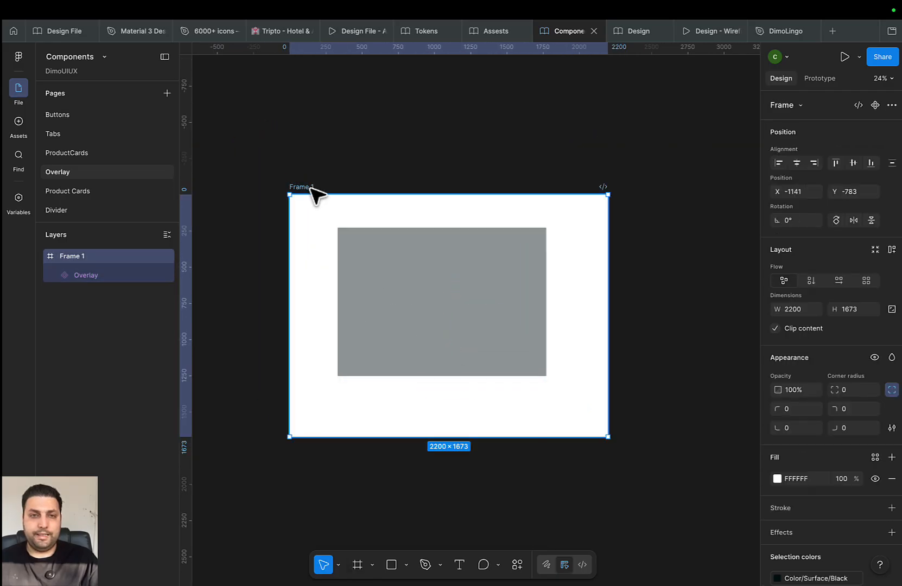
text(Overla)
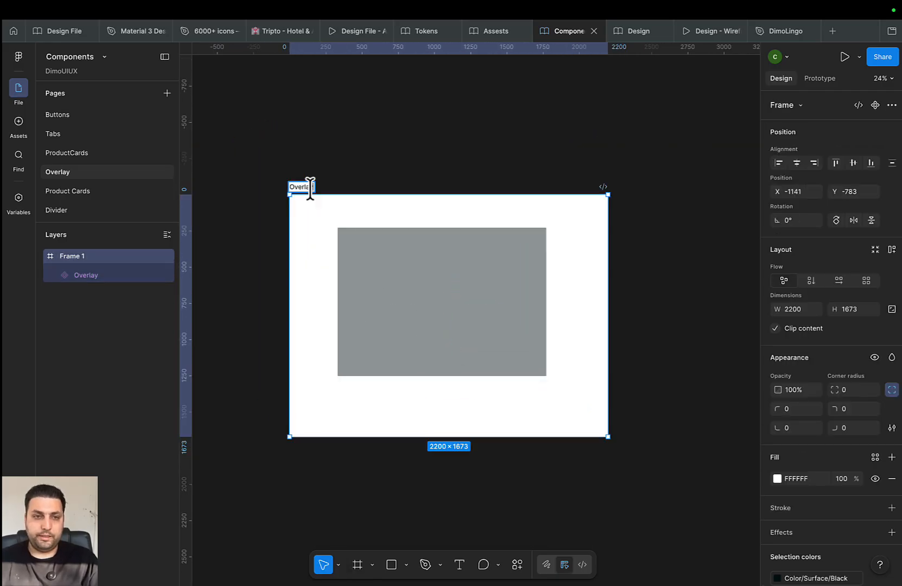
text(y)
key(Return)
Publish the library with the new Overlay component and return to the Design file
click(18, 124)
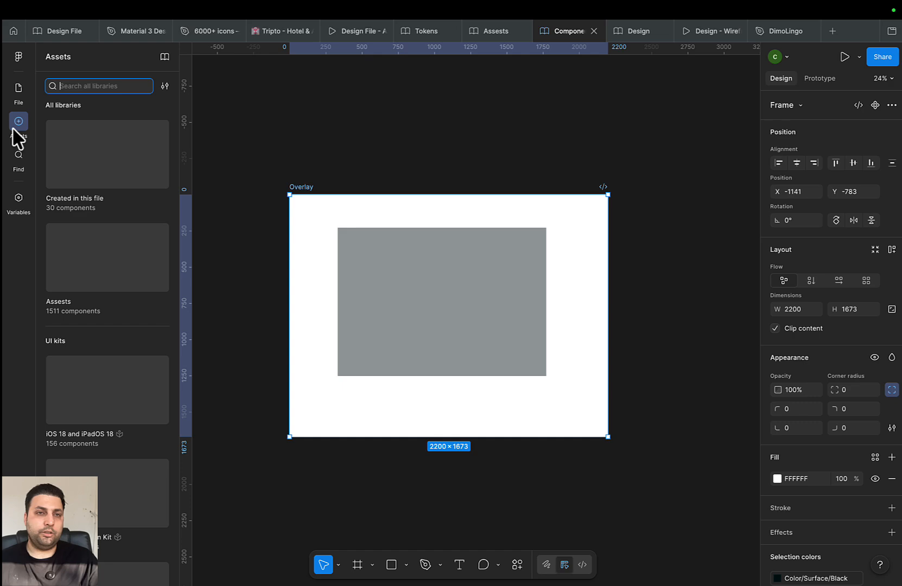
click(165, 57)
click(647, 149)
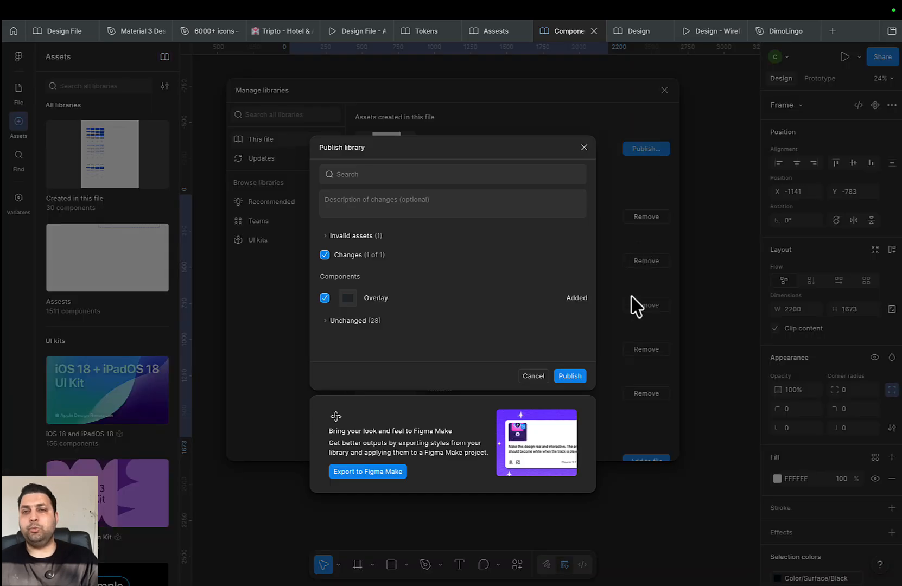
click(570, 376)
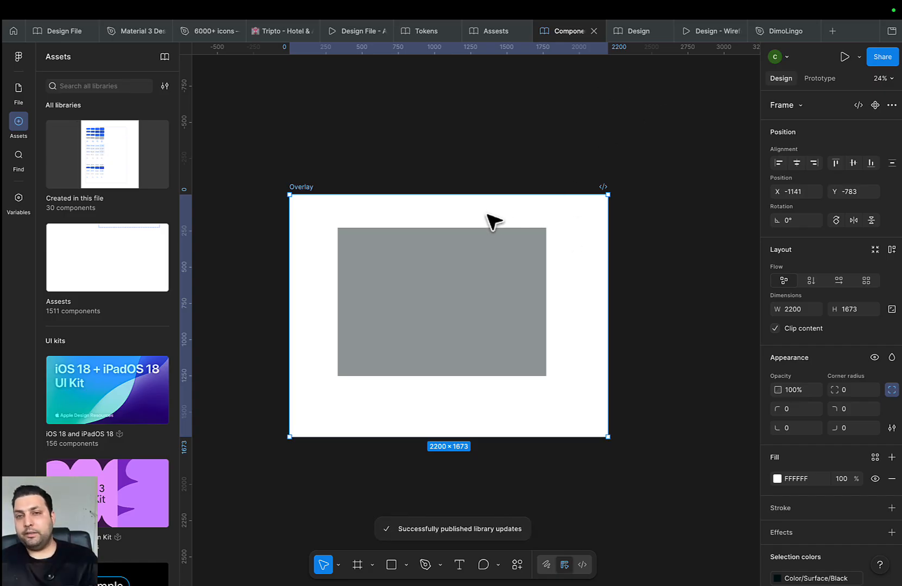
click(630, 33)
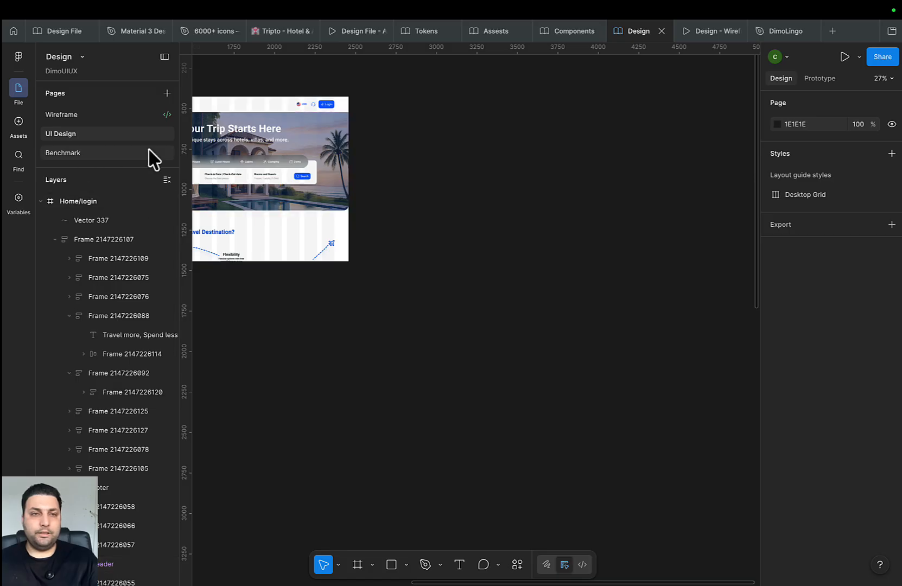
Place the Overlay library component on Home/login, centre it, and align Home/login with Home
click(19, 121)
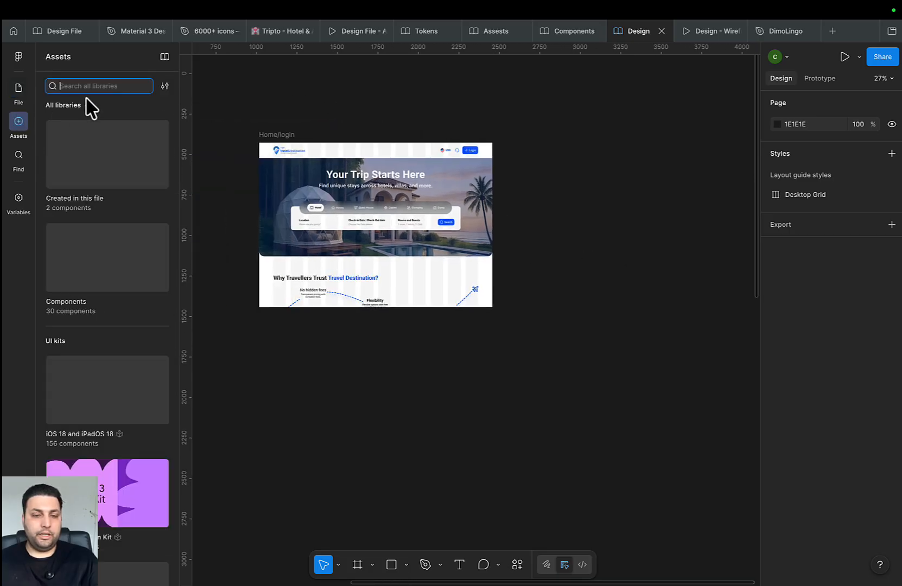
text(over)
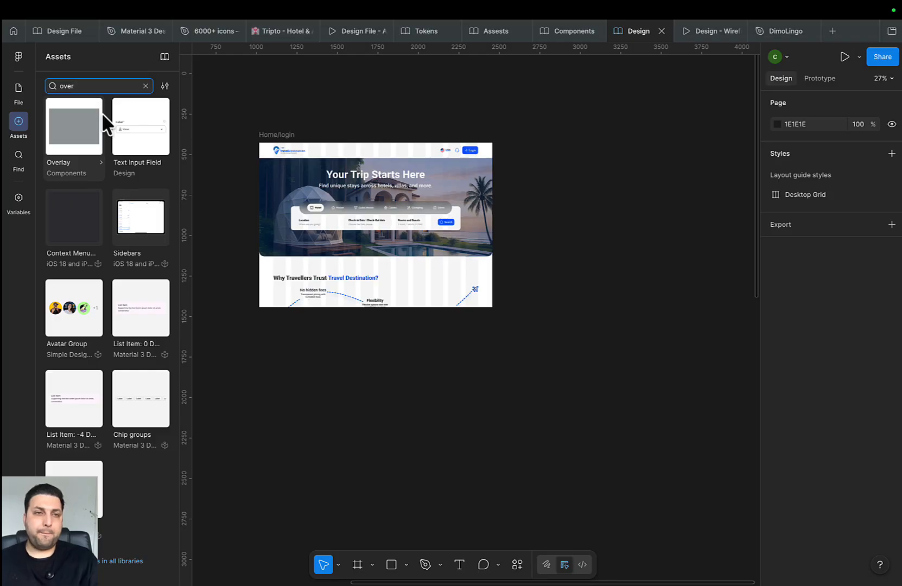
drag(102, 121, 419, 209)
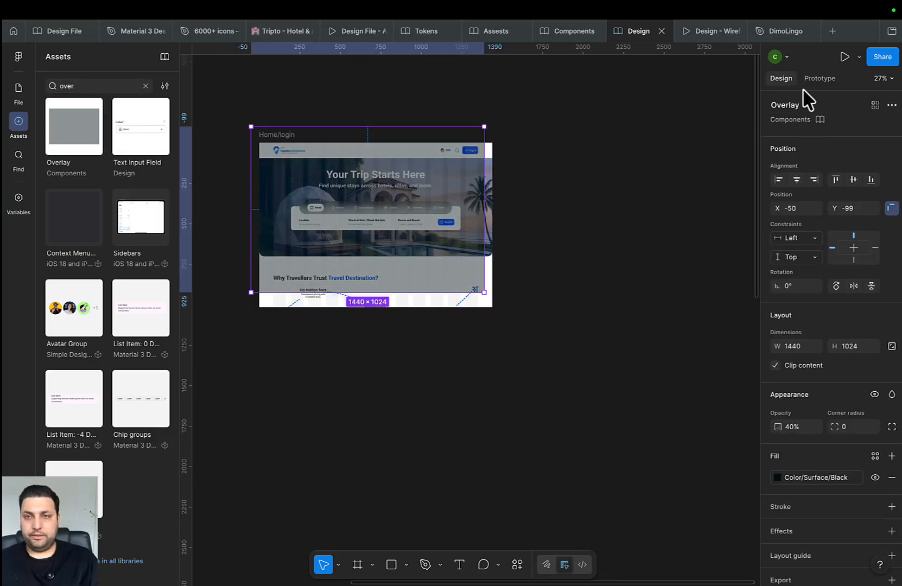
click(797, 179)
click(853, 180)
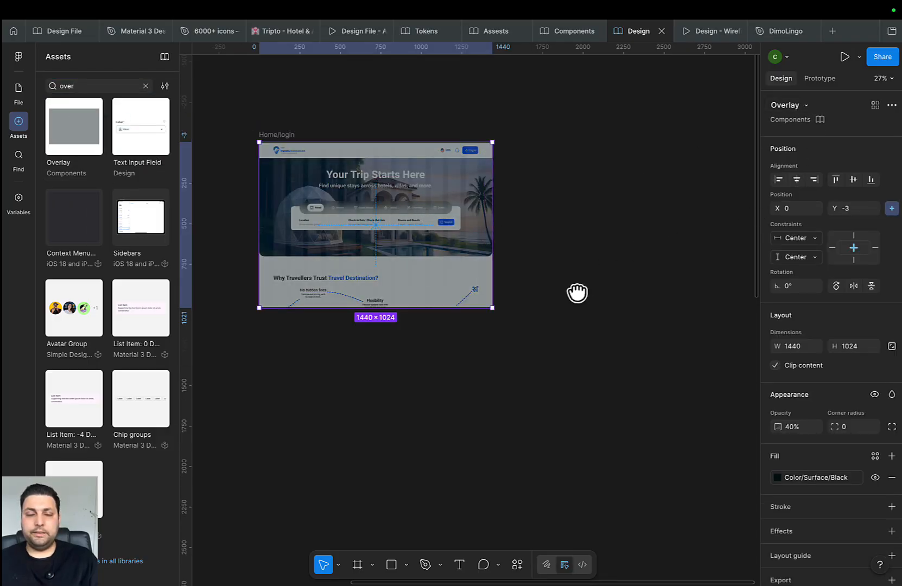
scroll(564, 320, down, 5)
scroll(543, 332, down, 2)
drag(468, 262, 462, 250)
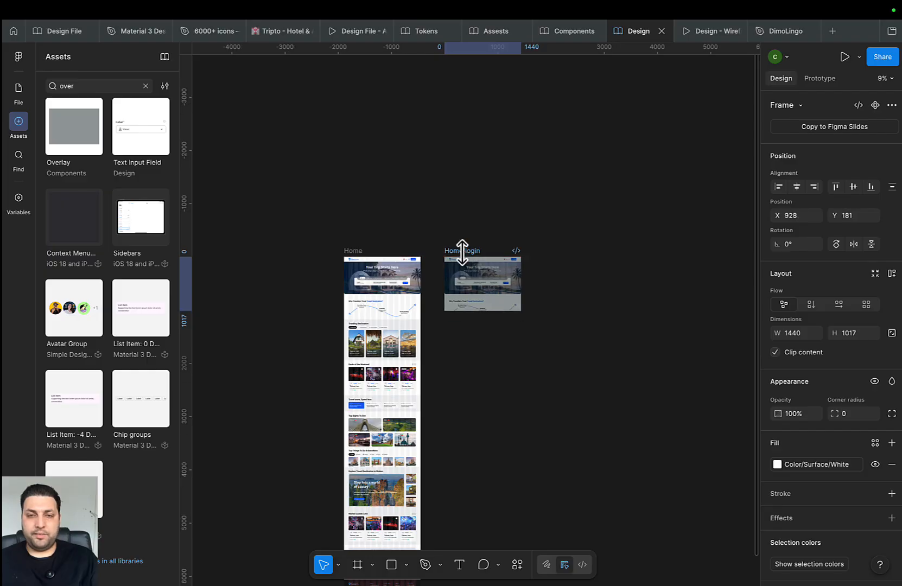
scroll(494, 273, up, 5)
scroll(521, 287, up, 1)
drag(572, 287, 512, 253)
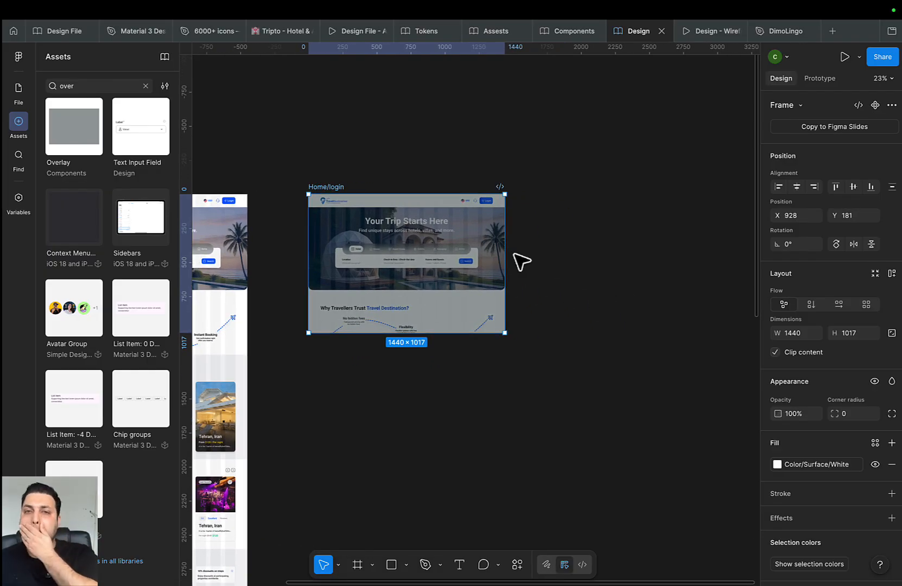
Draw an 886×824 frame over the Home/login hero and give it a white FFFFFF fill
key(f)
mouse_move(343, 211)
mouse_down()
mouse_move(386, 254)
mouse_move(483, 316)
mouse_move(453, 323)
mouse_move(463, 323)
mouse_up()
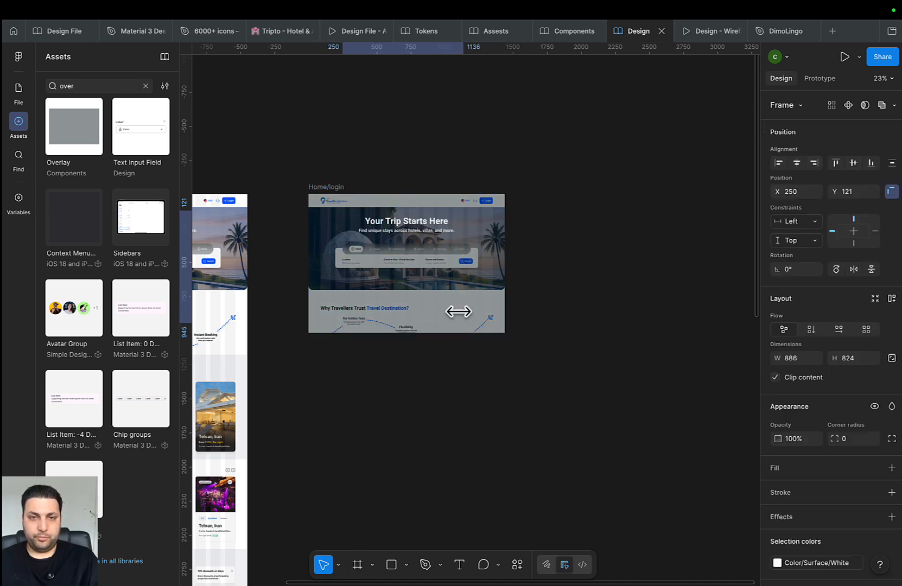
scroll(429, 283, up, 1)
scroll(868, 463, down, 1)
click(891, 461)
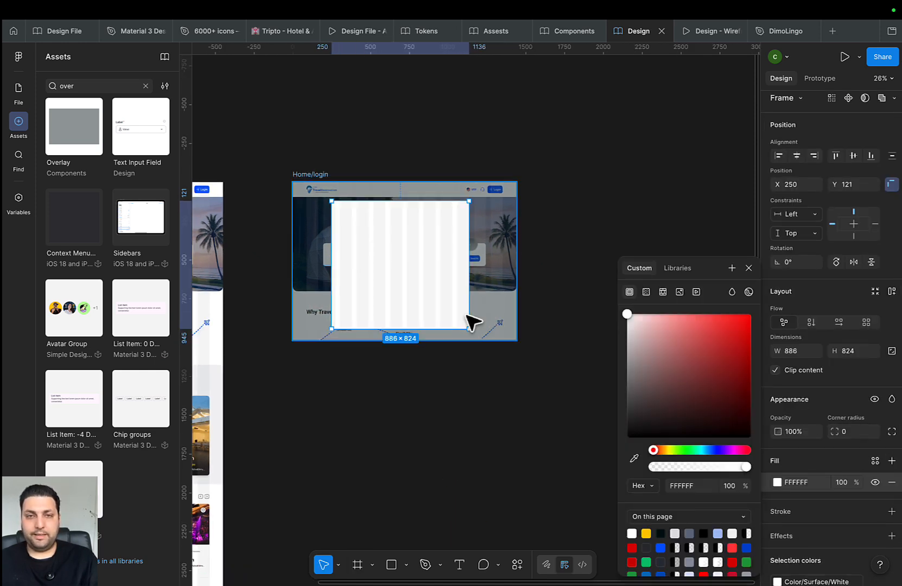
scroll(454, 287, down, 2)
scroll(461, 300, up, 5)
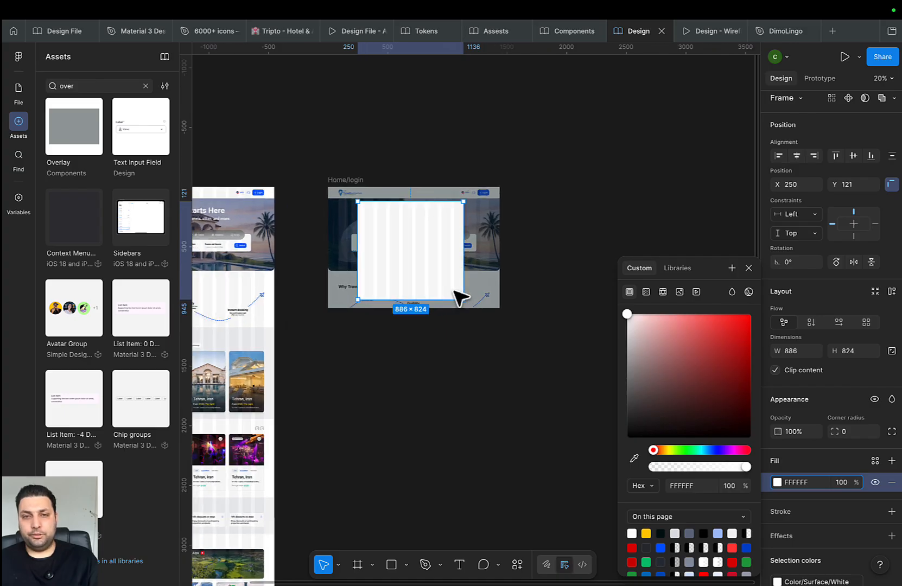
drag(465, 307, 498, 391)
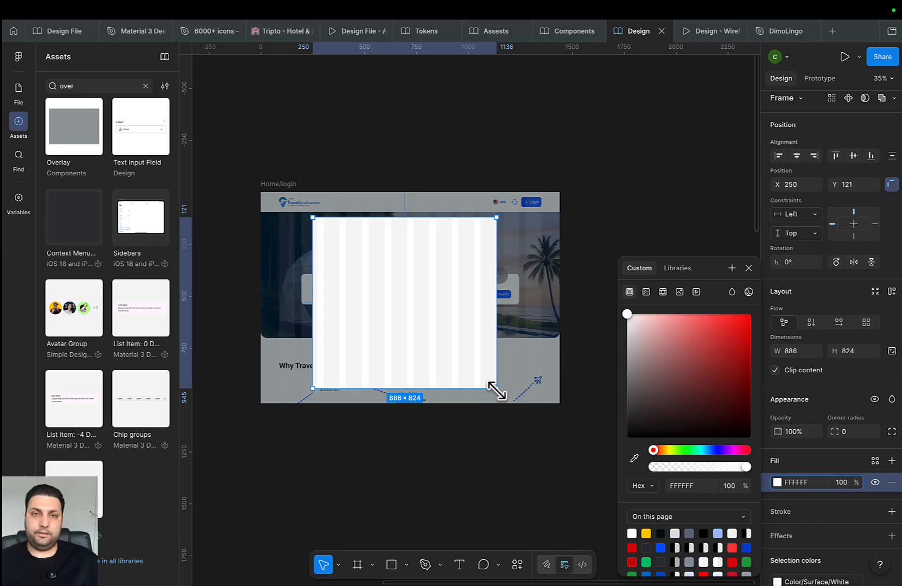
mouse_move(587, 35)
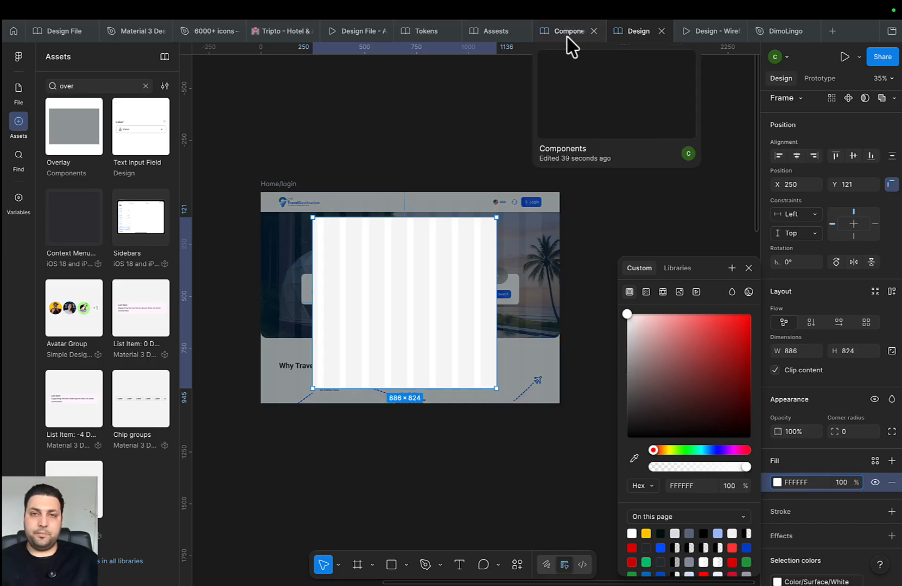
Preview the Tripto prototype, then return to the editor and switch to the Wireframe page
click(342, 29)
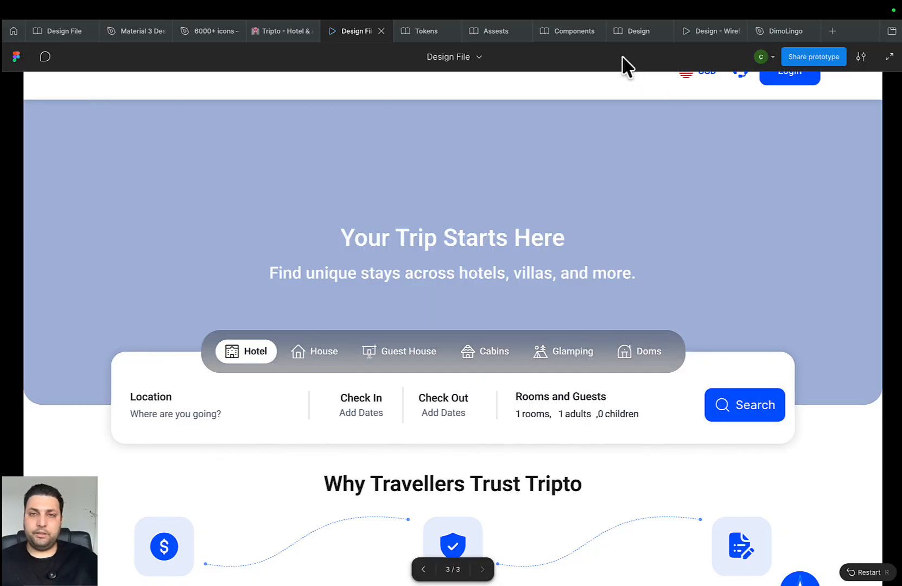
click(635, 32)
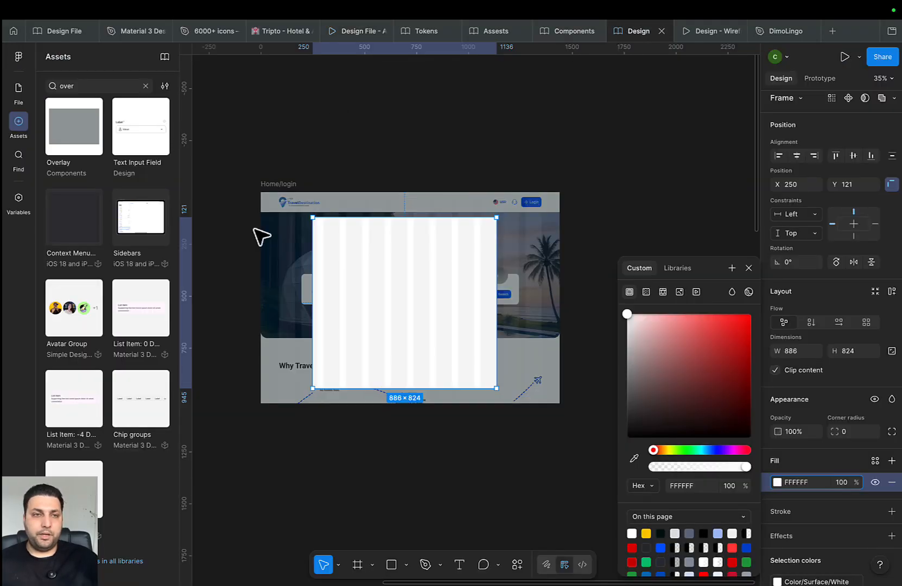
click(19, 91)
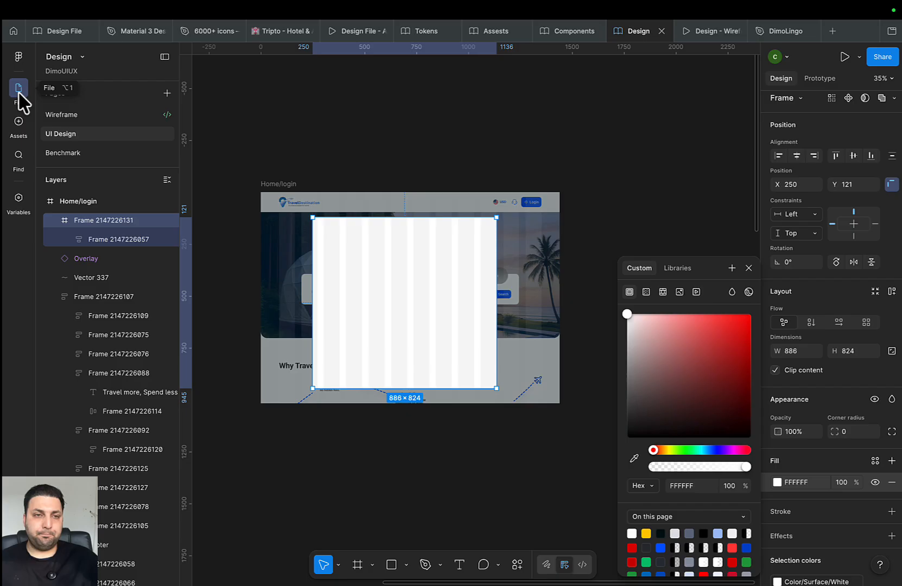
click(92, 120)
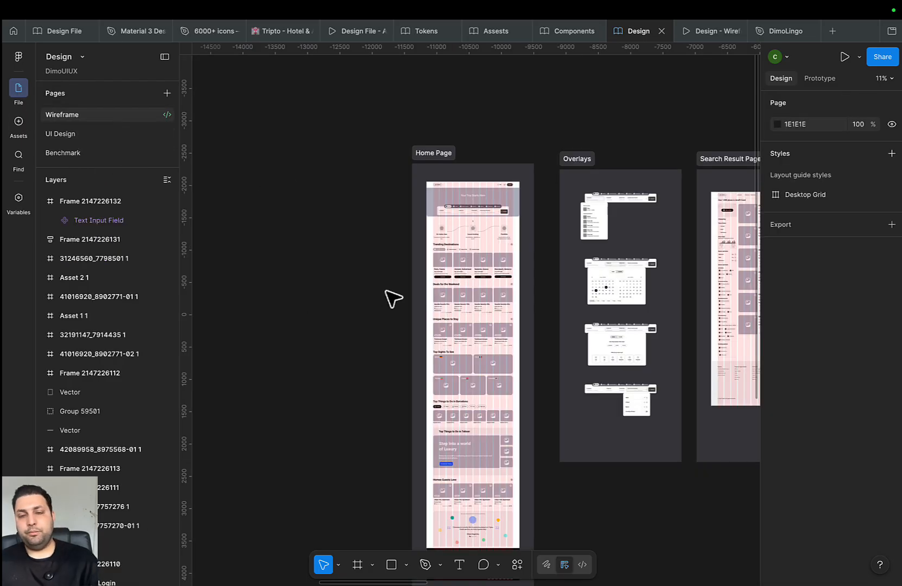
Select the Login modal frame on the Wireframe page, then go back to UI Design
scroll(601, 341, left, 15)
scroll(446, 370, down, 4)
scroll(391, 292, up, 1)
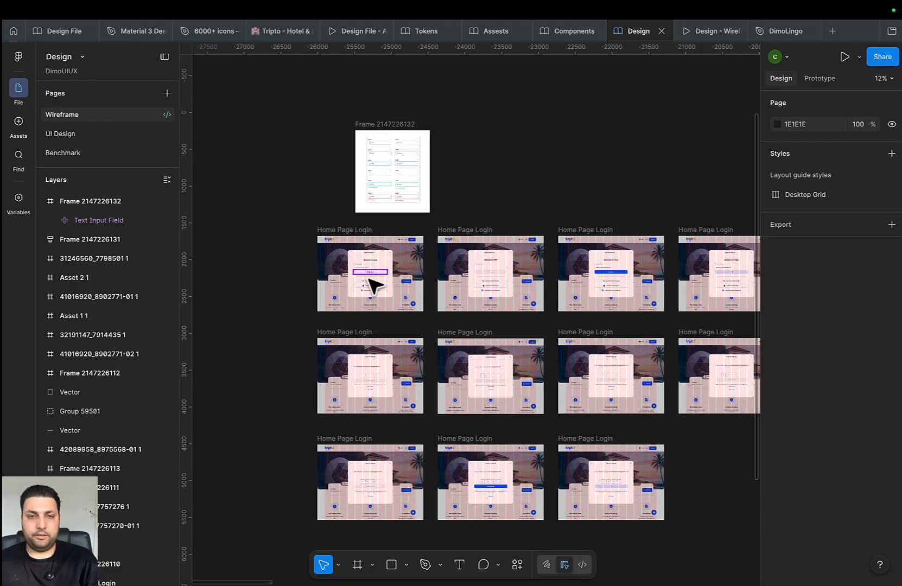
scroll(369, 280, up, 10)
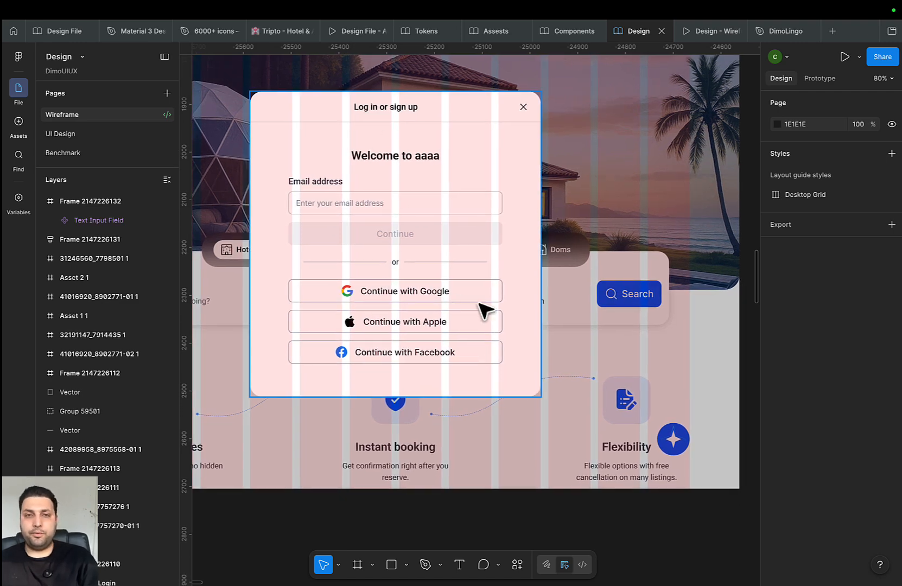
click(509, 183)
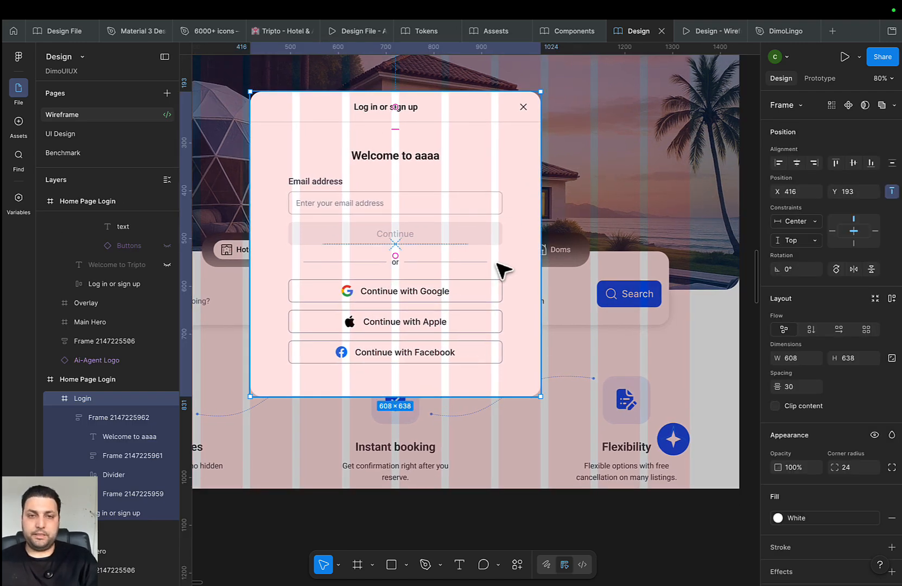
mouse_move(569, 37)
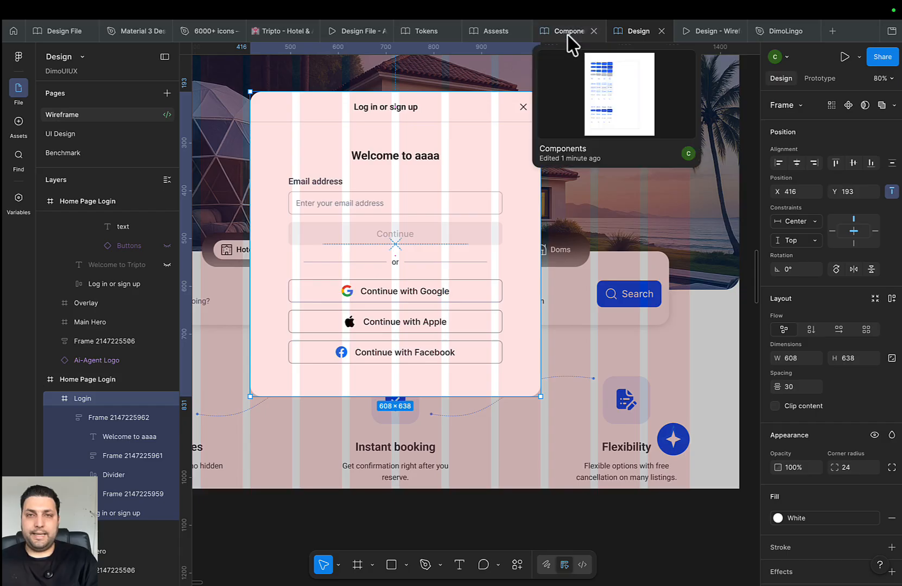
click(83, 134)
scroll(451, 264, down, 2)
Paste the Login modal onto the UI Design page beside Home/login
click(589, 286)
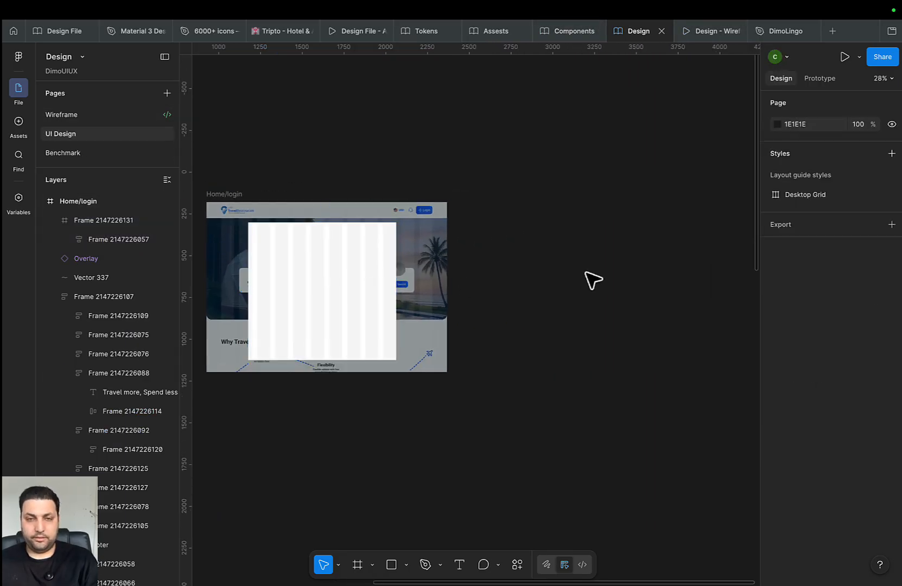
key(ctrl+v)
scroll(489, 269, up, 5)
drag(547, 287, 590, 226)
scroll(382, 252, right, 3)
drag(280, 320, 359, 272)
Move the white 886×824 frame out of Home/login
click(348, 301)
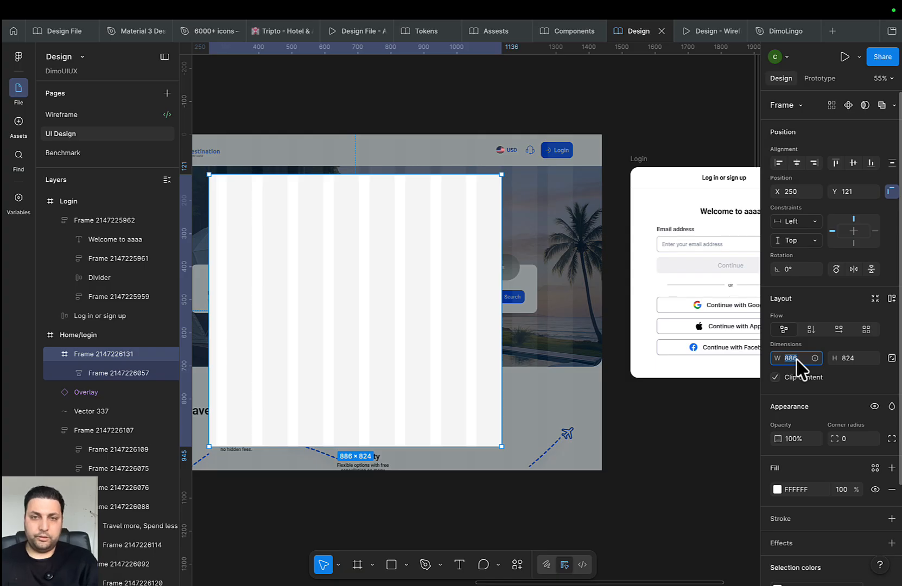
scroll(624, 358, down, 1)
scroll(575, 383, down, 2)
scroll(564, 383, left, 3)
scroll(519, 378, down, 1)
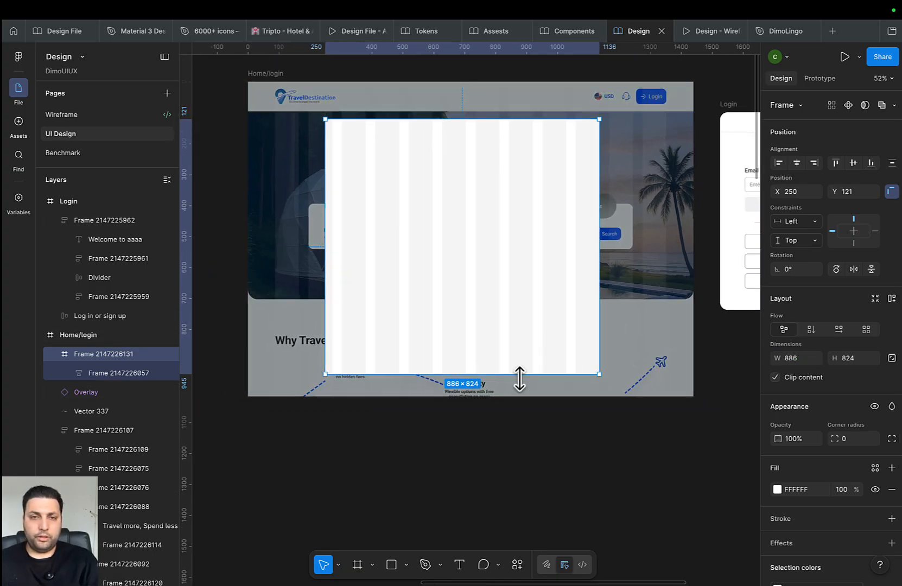
scroll(520, 378, down, 5)
scroll(543, 359, left, 3)
drag(599, 314, 598, 450)
Extend the Home frame's bottom edge so it becomes 1440×7908
scroll(588, 242, down, 3)
scroll(489, 328, down, 3)
scroll(490, 327, down, 1)
drag(500, 321, 486, 225)
click(341, 60)
drag(511, 294, 519, 100)
scroll(519, 337, down, 5)
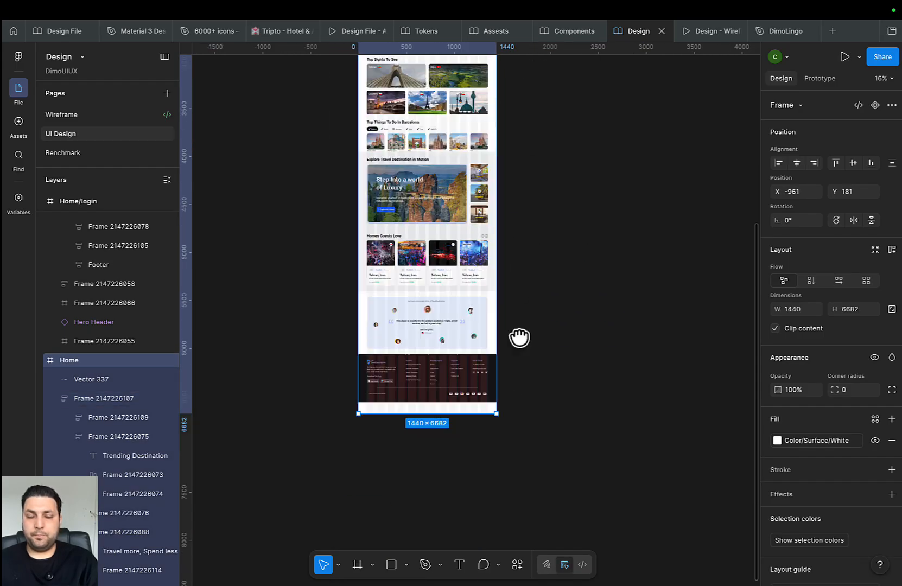
drag(460, 315, 443, 461)
scroll(620, 356, down, 3)
scroll(621, 356, down, 2)
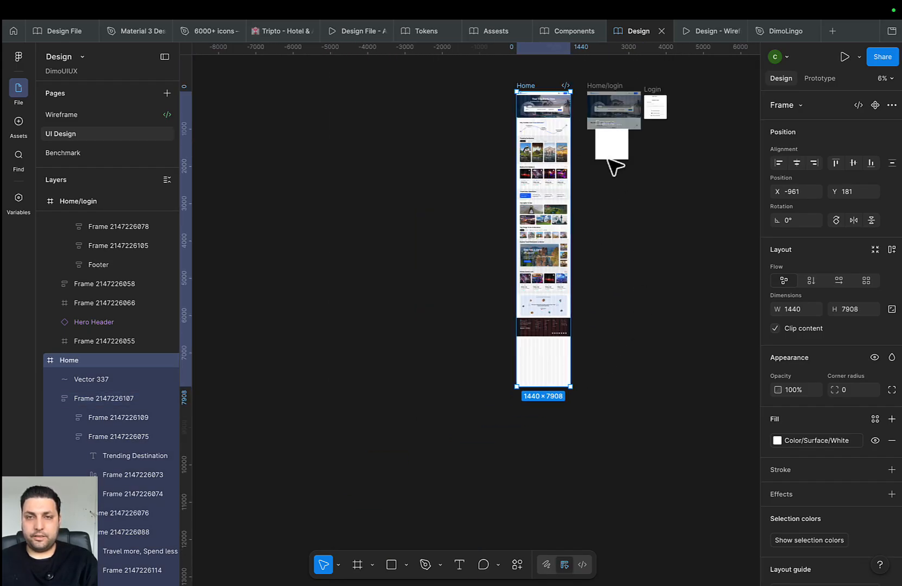
mouse_move(625, 153)
mouse_down()
mouse_move(574, 277)
mouse_move(629, 161)
mouse_up()
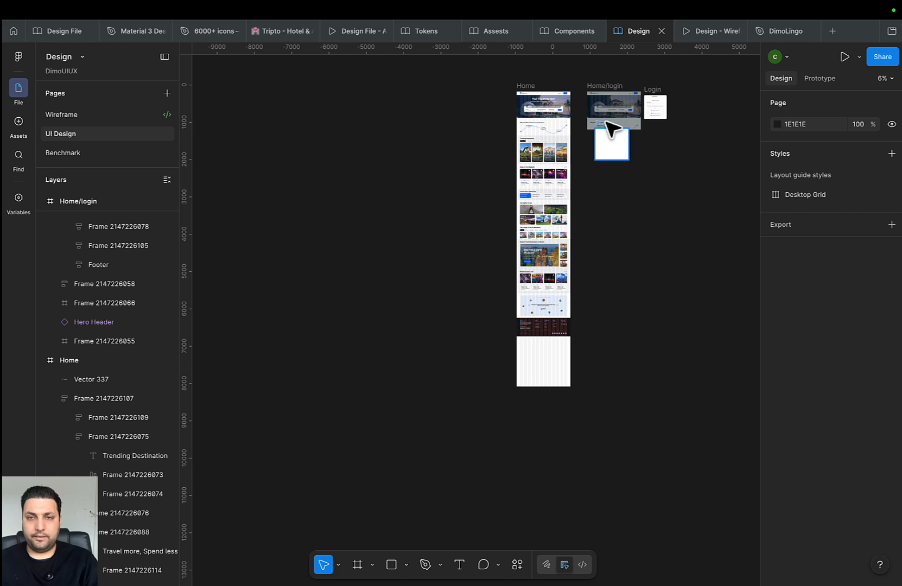
Drop the white frame into Home's empty bottom area below the footer
drag(606, 121, 540, 341)
scroll(545, 359, up, 8)
scroll(549, 362, up, 3)
click(569, 404)
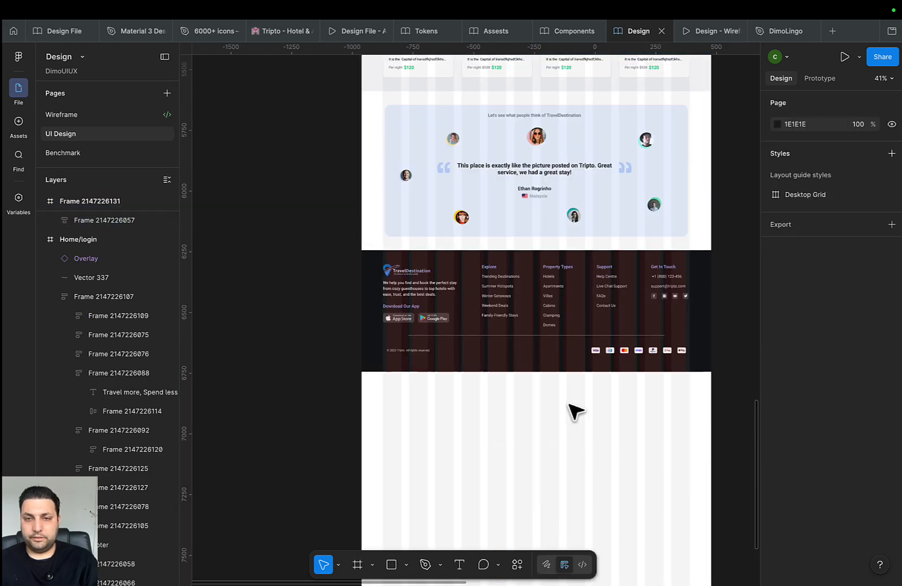
click(605, 481)
scroll(637, 520, down, 4)
scroll(637, 520, right, 2)
click(549, 374)
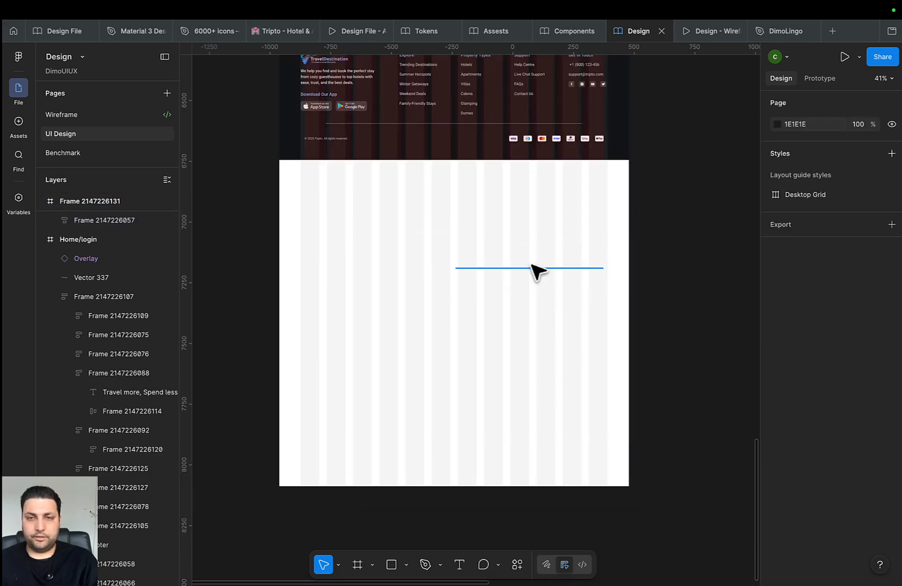
super+click(533, 266)
click(542, 339)
click(520, 343)
Delete the hero text group from the white frame and reposition the frame
drag(520, 343, 451, 375)
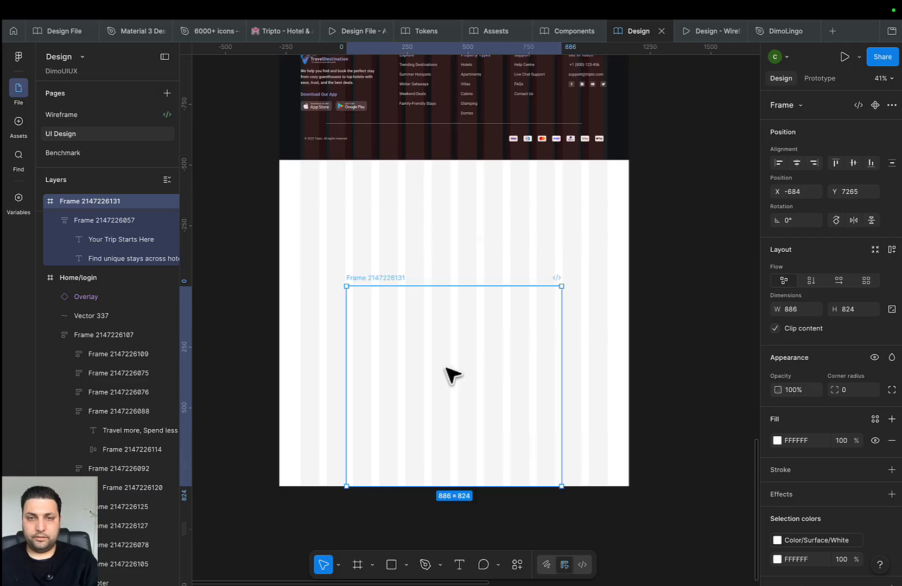
click(471, 322)
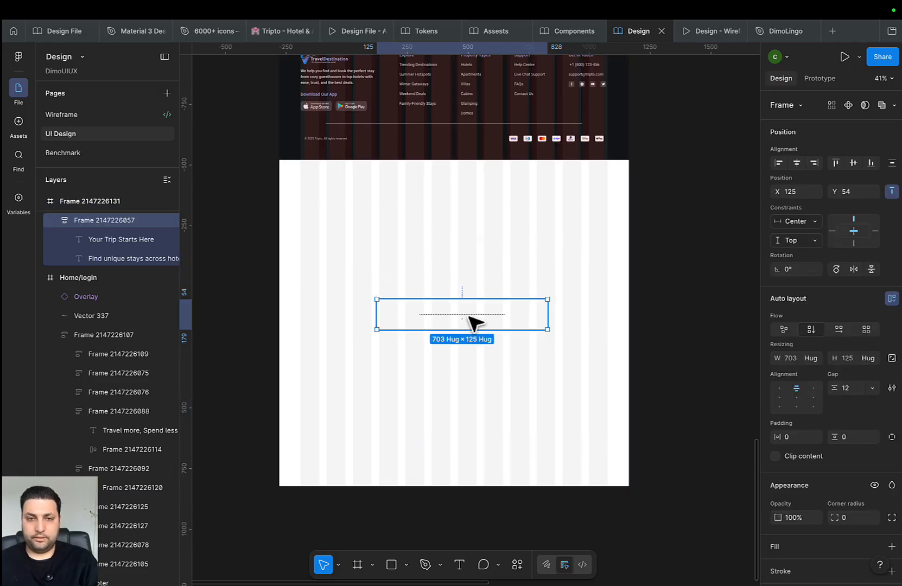
key(Delete)
drag(449, 369, 419, 301)
scroll(419, 300, up, 1)
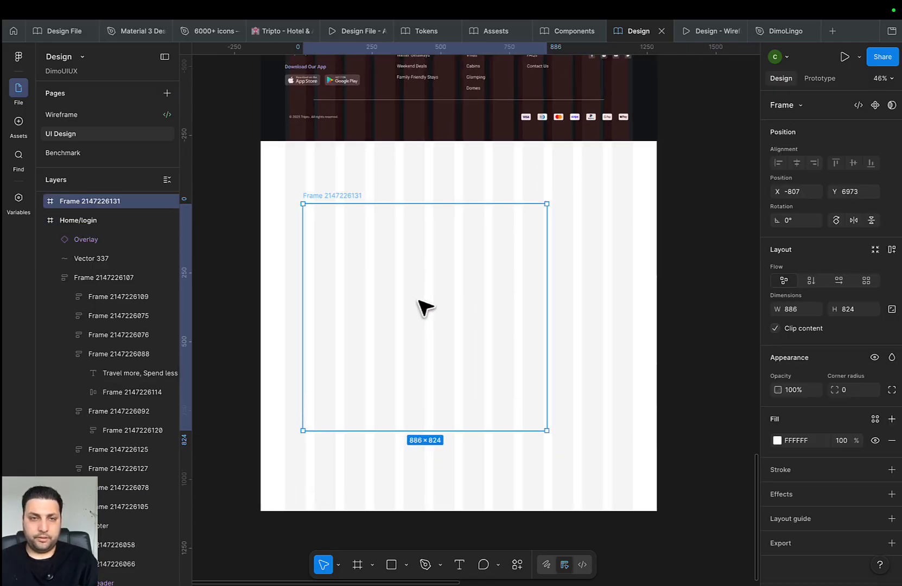
drag(346, 298, 411, 297)
scroll(371, 296, up, 3)
Fill the frame with Color/Surface/Brand and narrow it to 835 wide
click(875, 419)
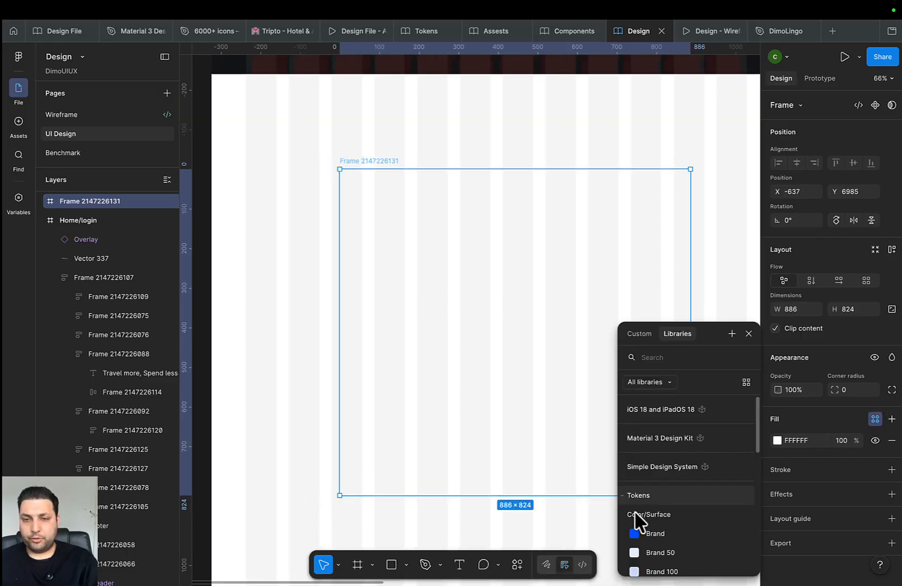
click(638, 527)
drag(361, 305, 388, 313)
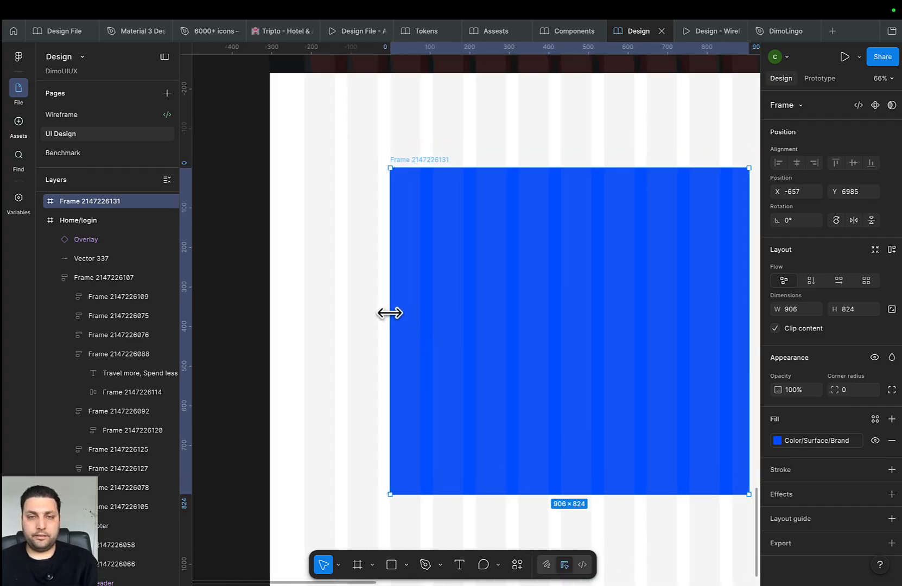
scroll(250, 347, right, 5)
scroll(515, 321, up, 2)
drag(506, 332, 479, 333)
drag(524, 314, 645, 219)
scroll(523, 333, down, 5)
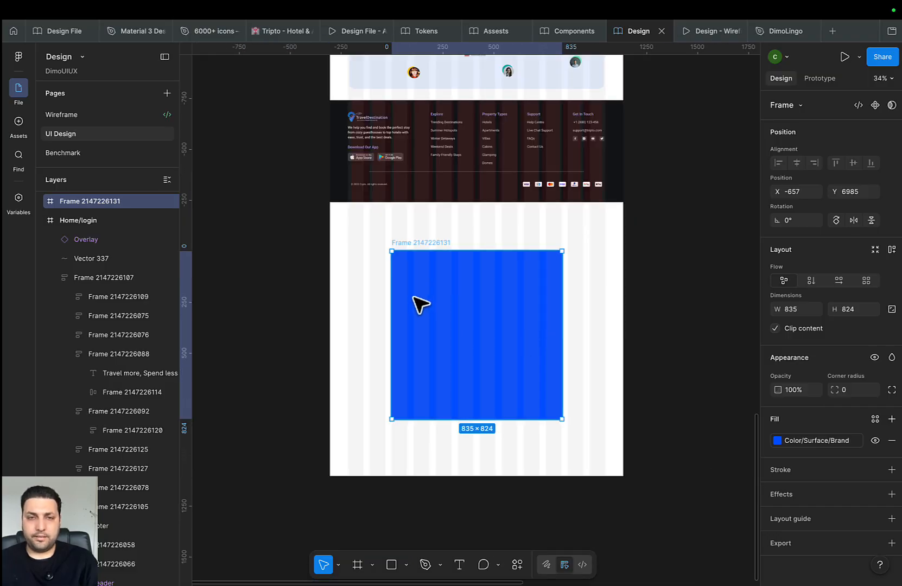
scroll(419, 302, up, 3)
Narrow the blue frame to 617 wide, then cut it from the canvas
drag(376, 295, 413, 298)
scroll(409, 298, right, 1)
scroll(635, 288, up, 5)
scroll(631, 302, down, 1)
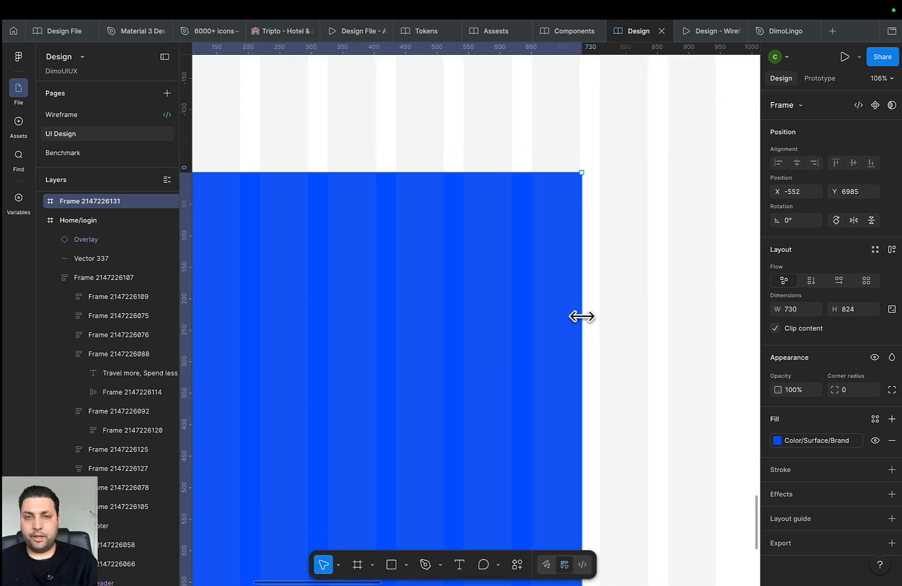
drag(582, 316, 510, 316)
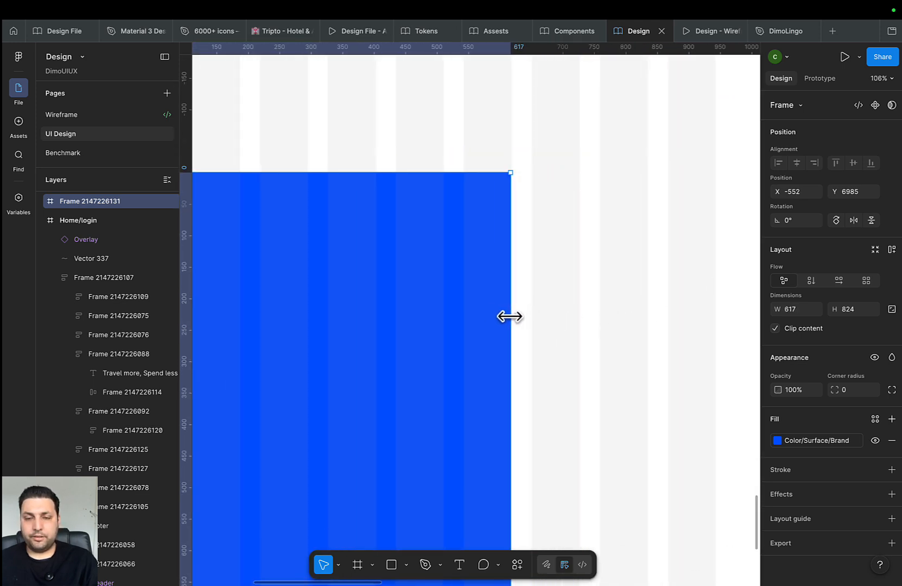
scroll(510, 317, down, 5)
key(Delete)
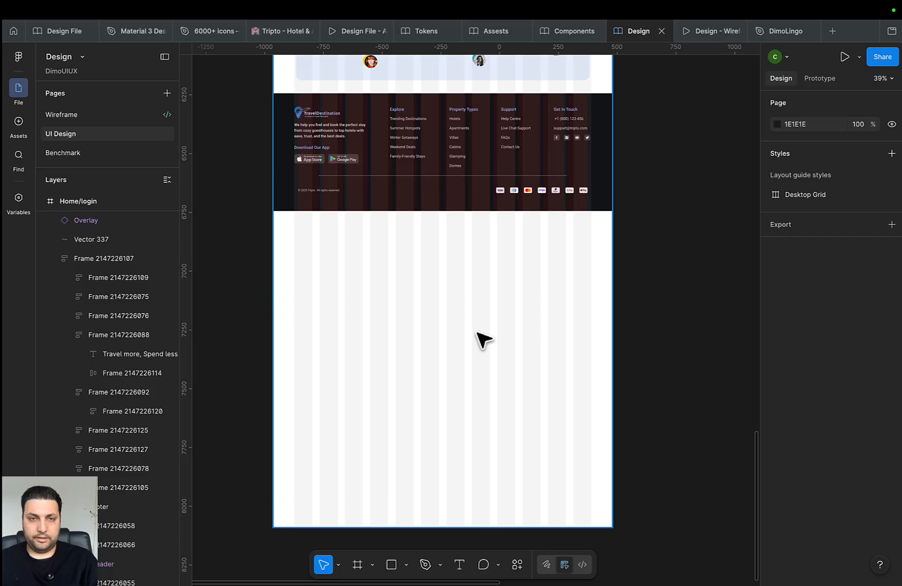
Paste the blue Color/Surface/Brand frame into the Home frame
click(460, 360)
key(super+v)
scroll(460, 353, up, 4)
drag(465, 346, 478, 346)
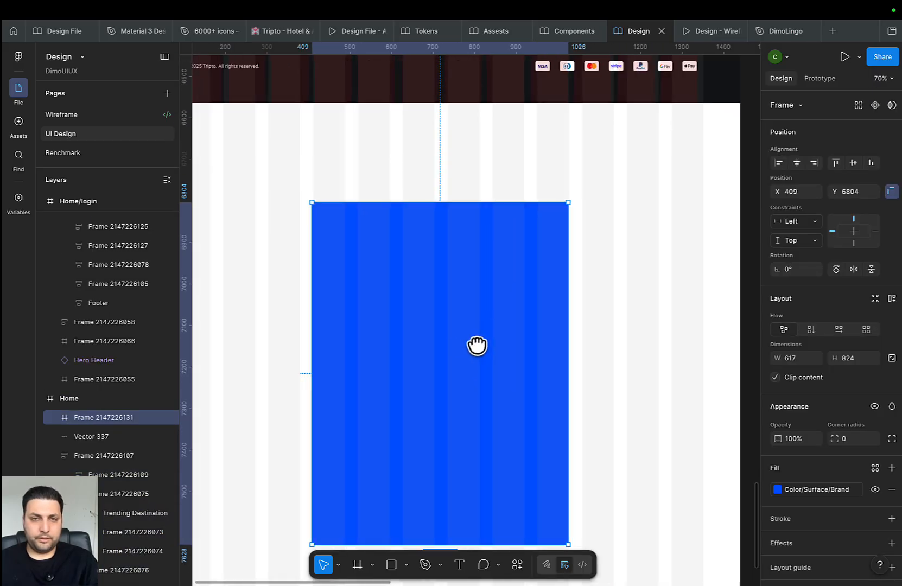
scroll(598, 306, up, 10)
scroll(619, 270, up, 5)
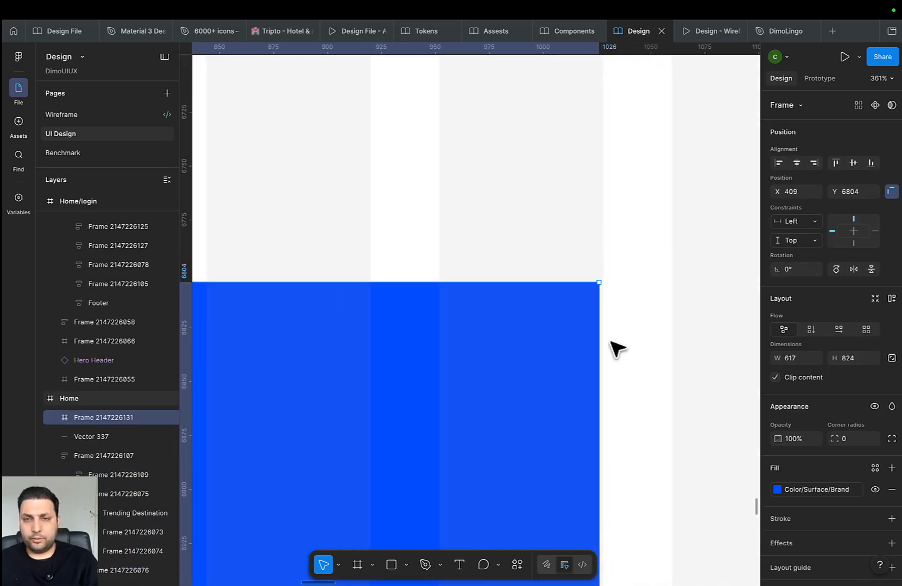
scroll(619, 349, up, 5)
Resize the blue frame by its edges to 616×565 and shift it up and right
drag(581, 342, 591, 342)
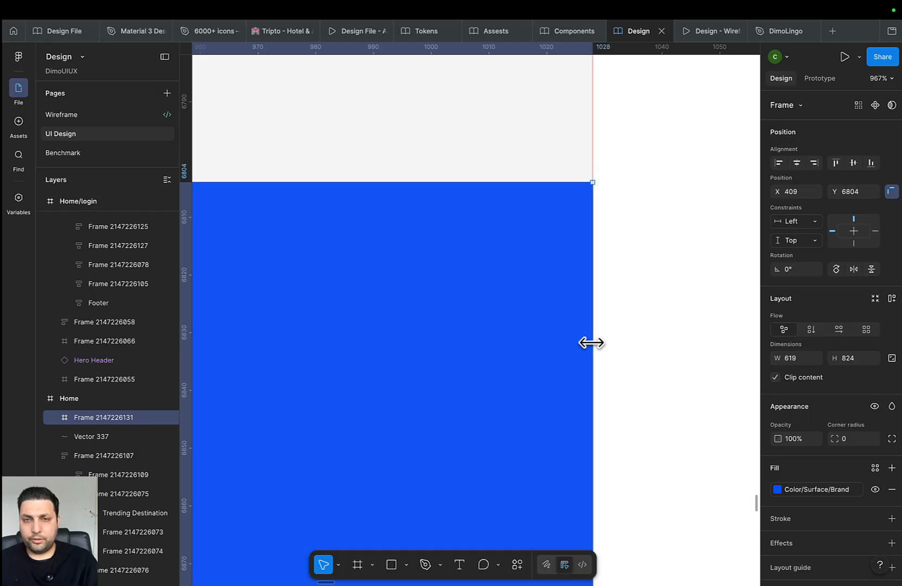
scroll(510, 395, down, 6)
mouse_move(380, 347)
mouse_down()
mouse_move(718, 305)
mouse_move(689, 298)
mouse_move(754, 298)
mouse_up()
scroll(527, 337, down, 3)
scroll(480, 277, up, 1)
mouse_move(434, 304)
mouse_down()
mouse_move(515, 287)
mouse_move(476, 284)
mouse_up()
scroll(480, 276, up, 2)
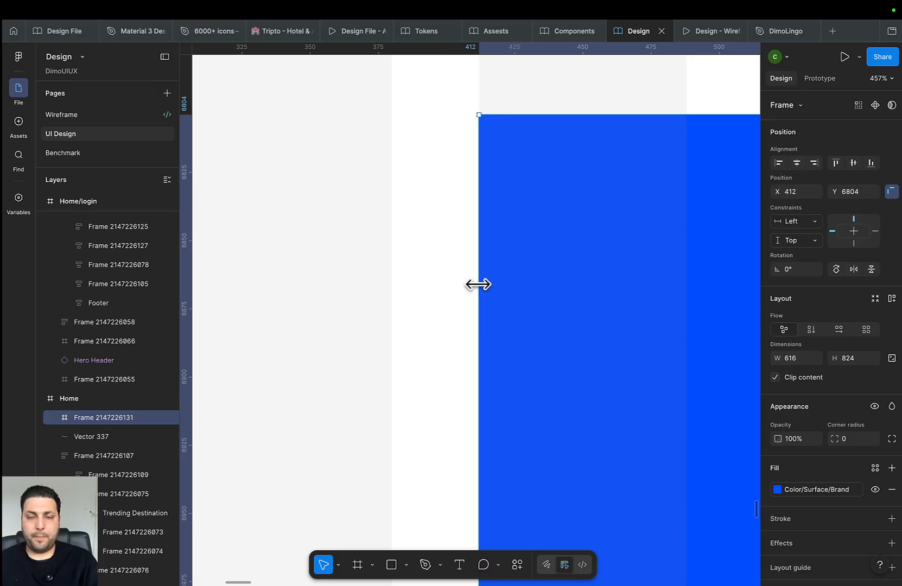
scroll(488, 304, down, 10)
scroll(494, 310, down, 3)
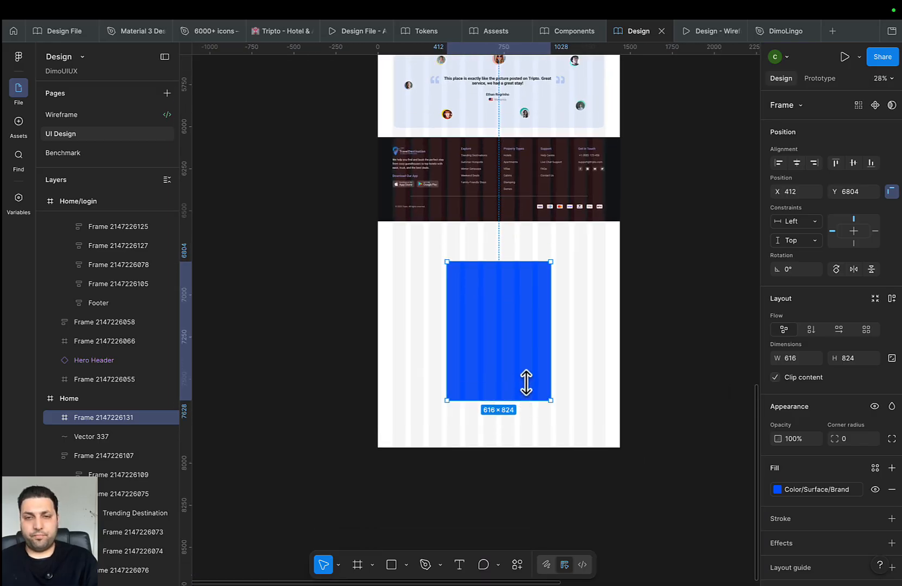
drag(526, 383, 536, 358)
drag(509, 348, 515, 336)
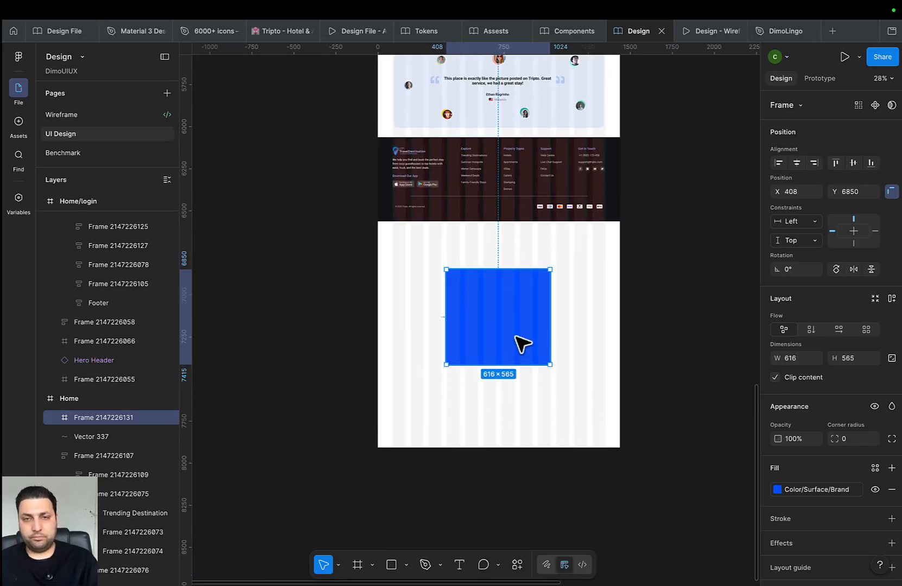
Round the blue frame's corners with the 12 radius variable, then cut it from Home
click(873, 439)
scroll(804, 489, down, 3)
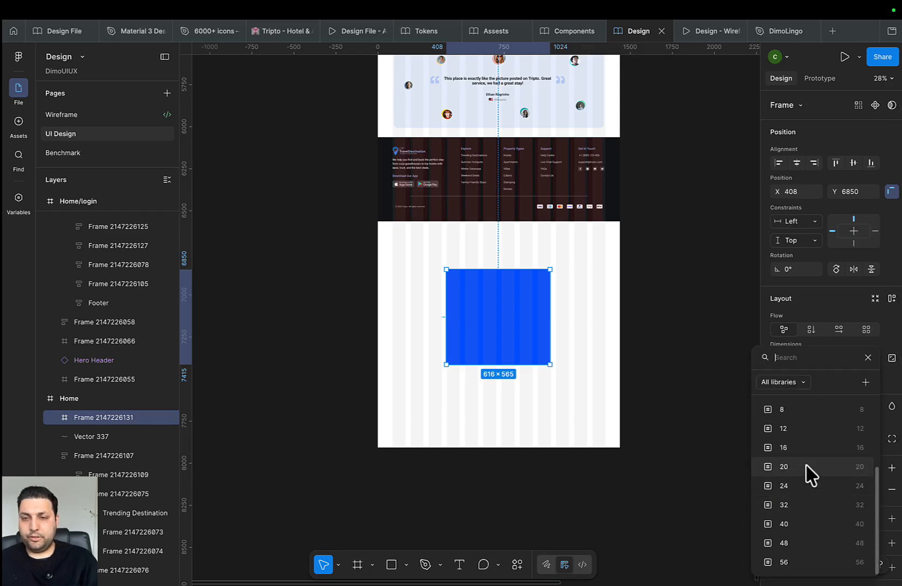
click(806, 428)
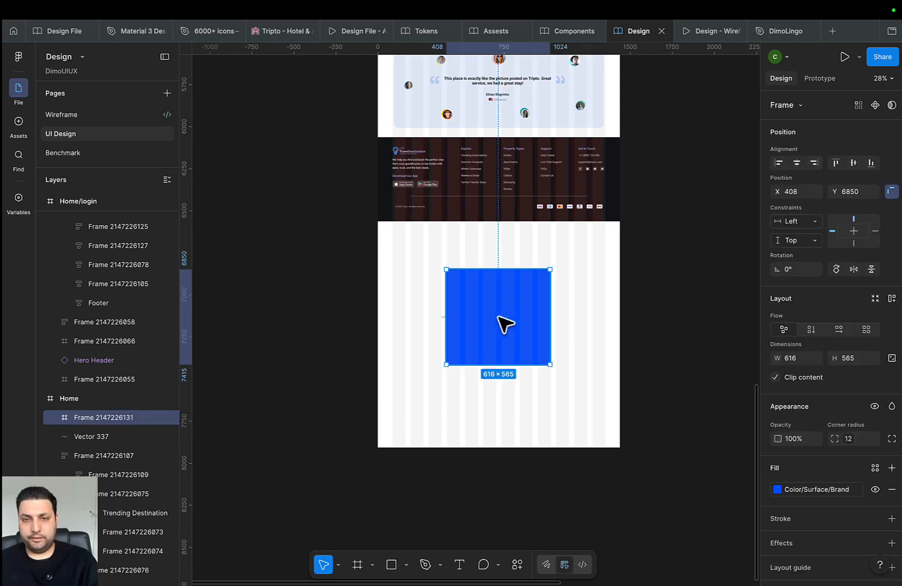
key(Delete)
Trim the Home frame's bottom edge to end at the footer, height 6564
scroll(504, 415, up, 2)
scroll(481, 347, down, 2)
click(480, 347)
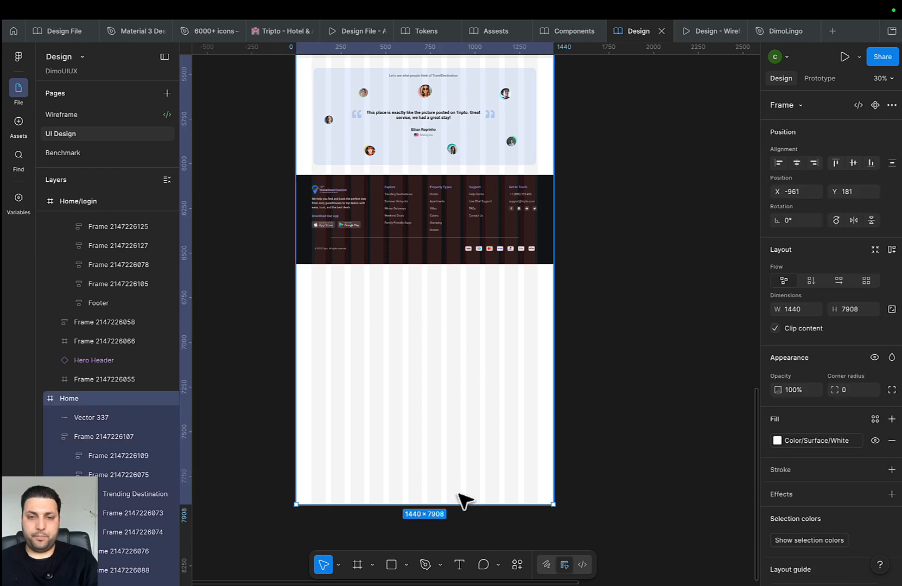
drag(466, 503, 556, 263)
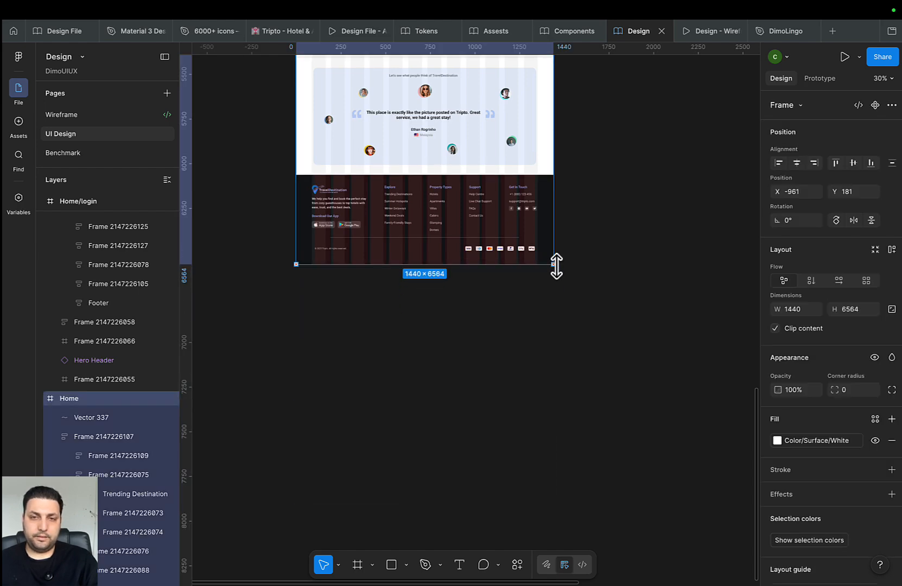
Bring the Home/login and Login frames into view and select Home/login
scroll(532, 403, up, 3)
scroll(532, 403, right, 1)
scroll(536, 386, down, 5)
drag(654, 125, 520, 500)
scroll(512, 251, up, 5)
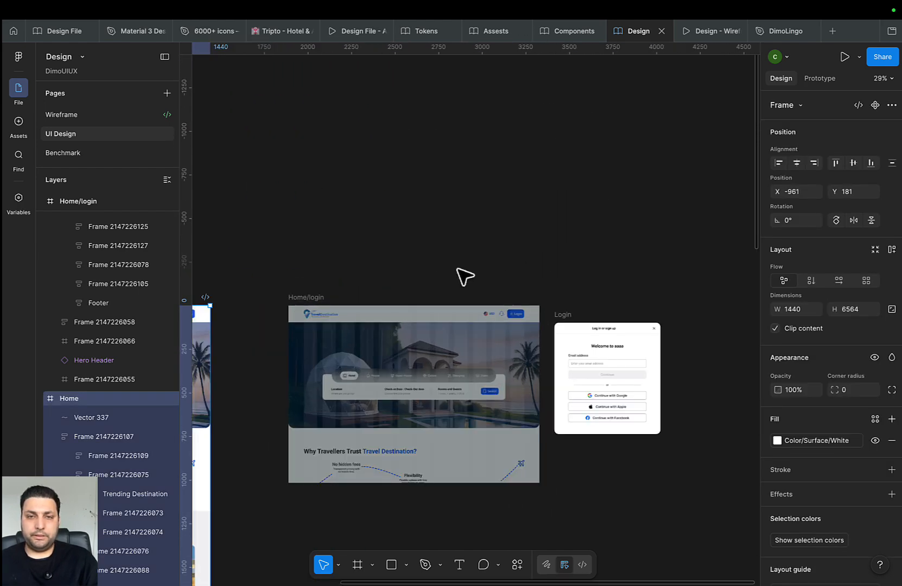
drag(395, 302, 443, 252)
click(355, 248)
Paste the blue frame centred into Home/login and hide the layout guides
key(ctrl+v)
scroll(493, 368, up, 4)
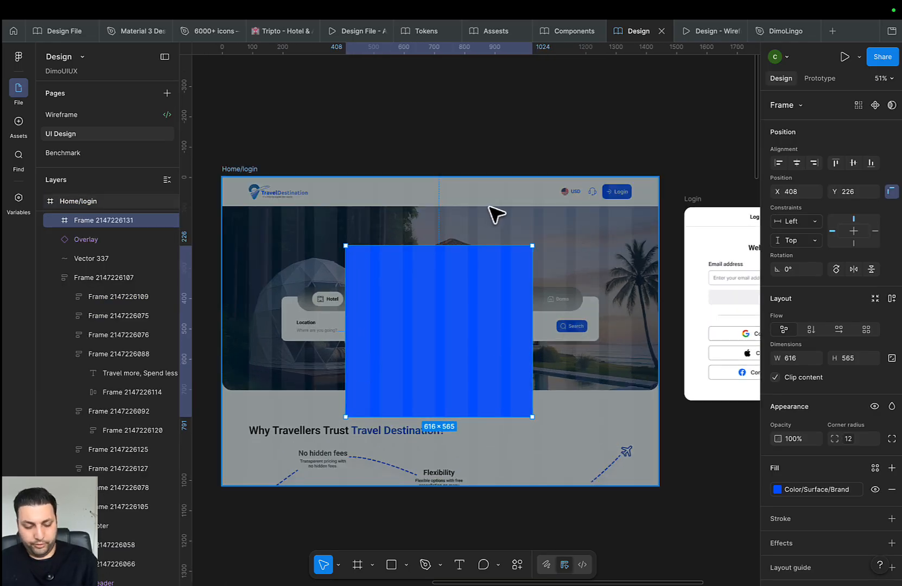
key(ctrl+g)
drag(556, 363, 483, 343)
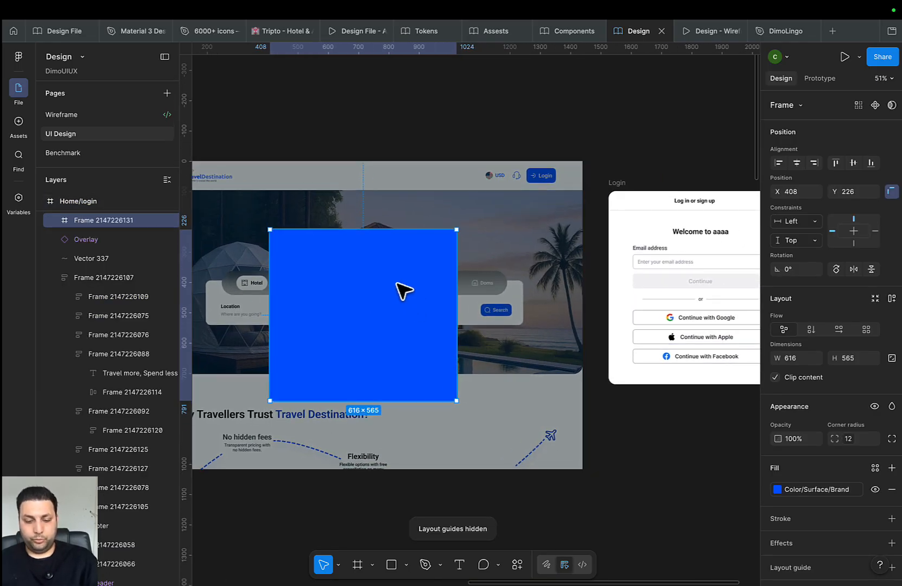
Add a 'Log in or Sign up' text heading inside the blue frame
key(t)
click(343, 245)
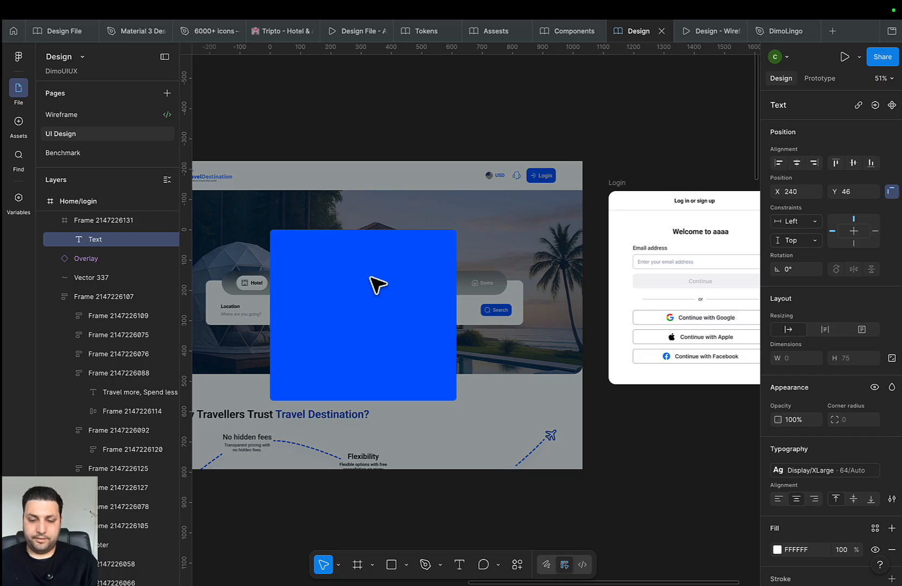
text(Lo)
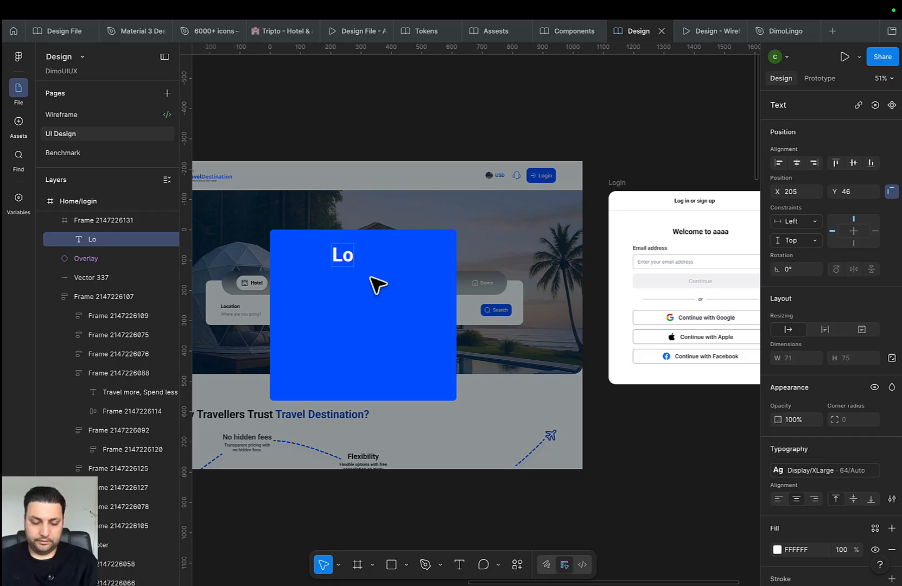
text(g in or)
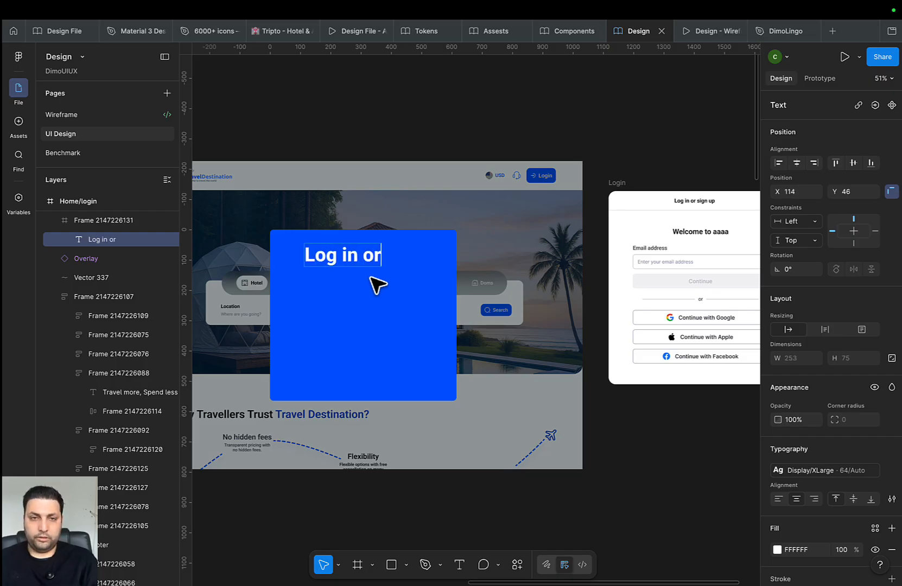
text(sign)
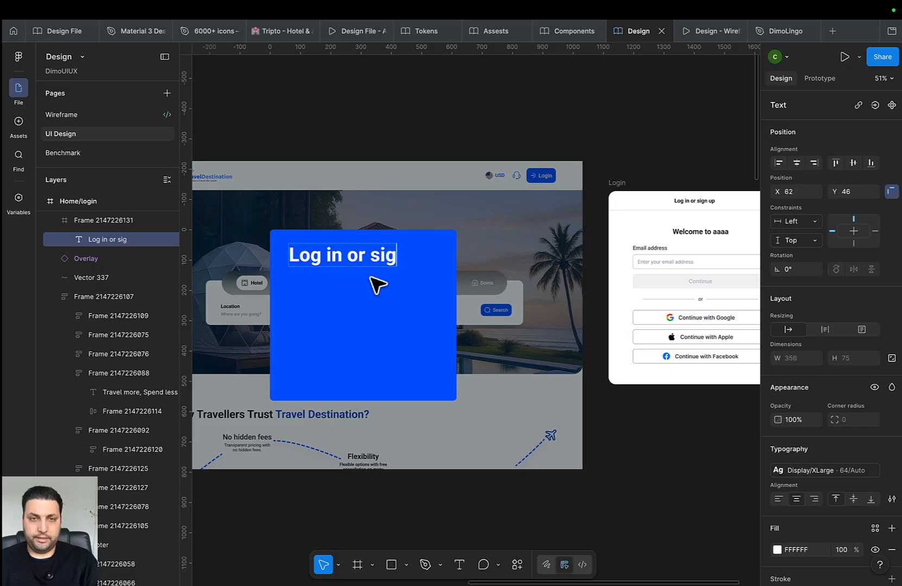
key(BackSpace)
key(BackSpace)
key(BackSpace)
key(BackSpace)
text(Si)
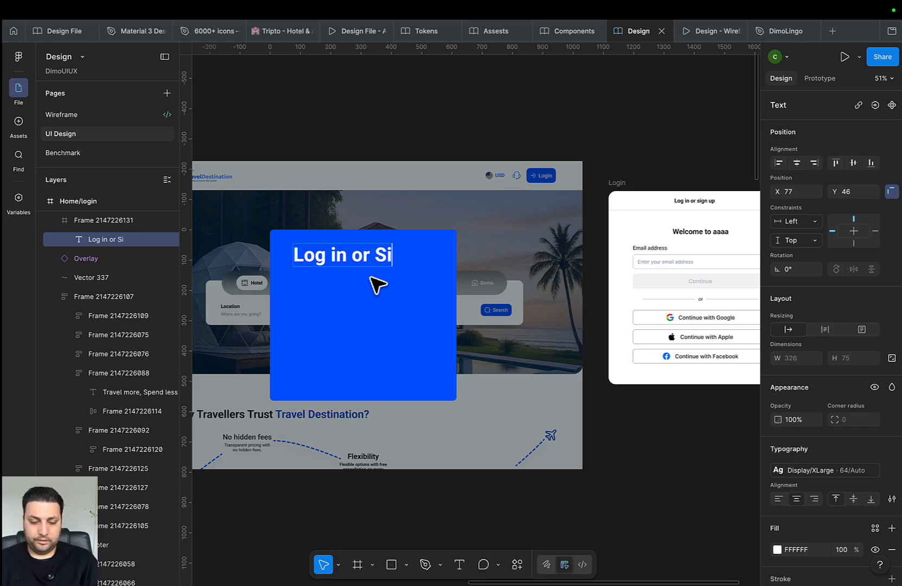
text(gn up)
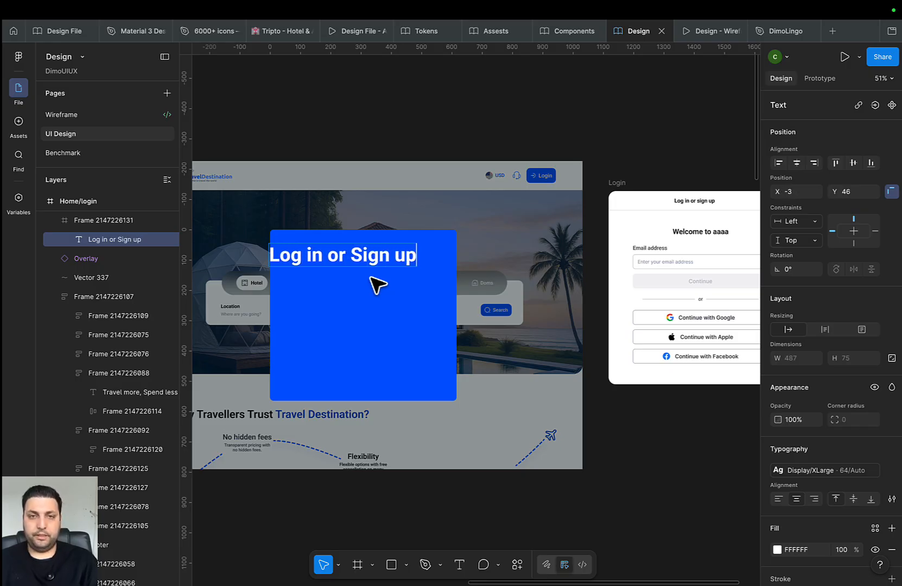
key(Escape)
Browse the text style list for the heading
scroll(687, 393, down, 1)
scroll(686, 393, down, 1)
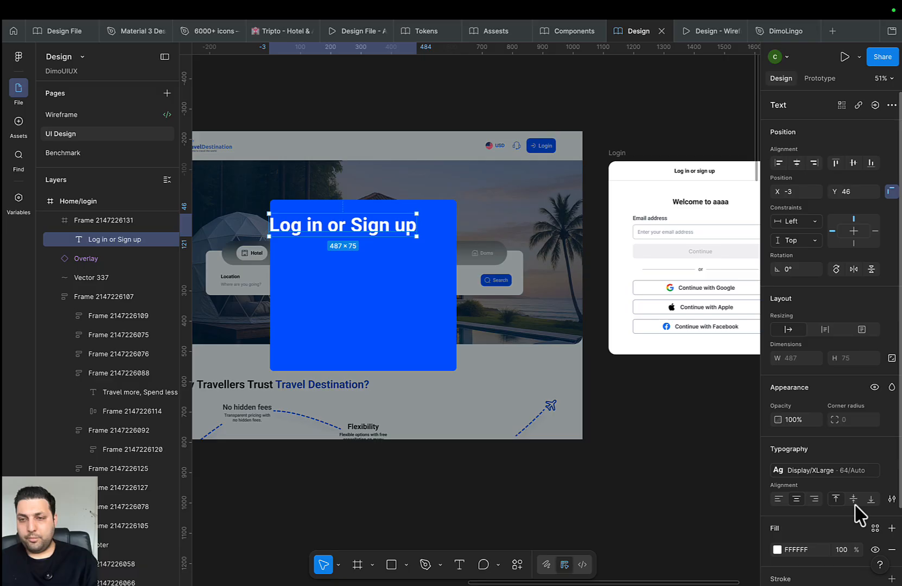
click(822, 472)
scroll(724, 519, down, 3)
scroll(717, 515, up, 1)
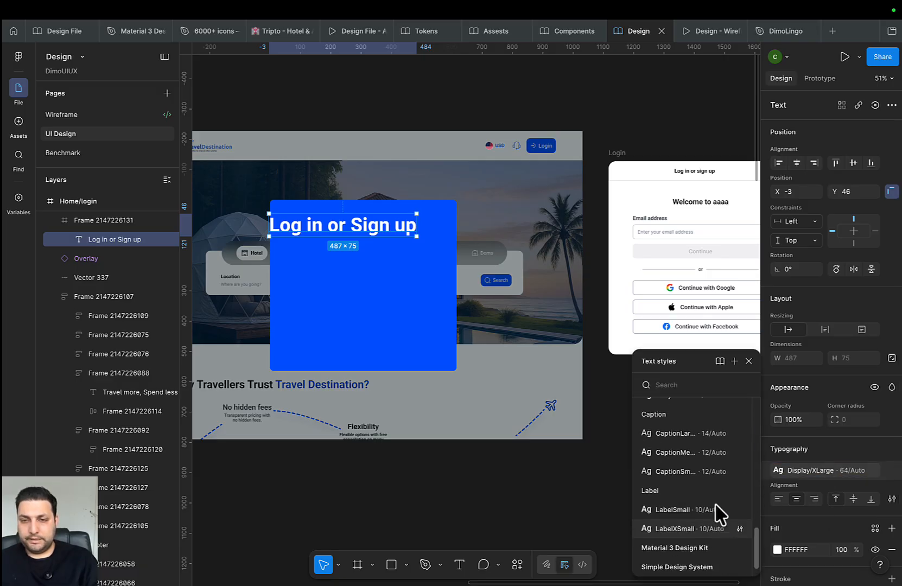
scroll(684, 475, up, 4)
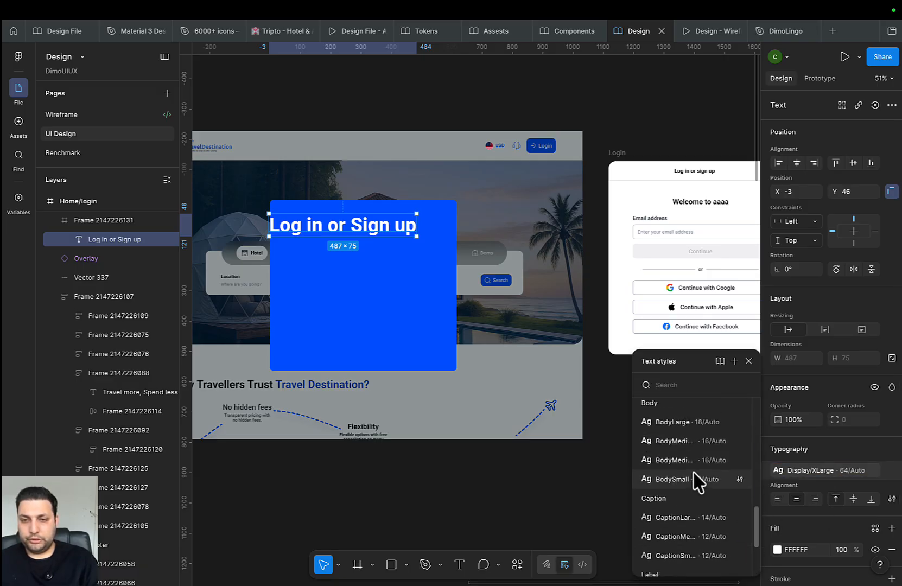
scroll(696, 480, up, 6)
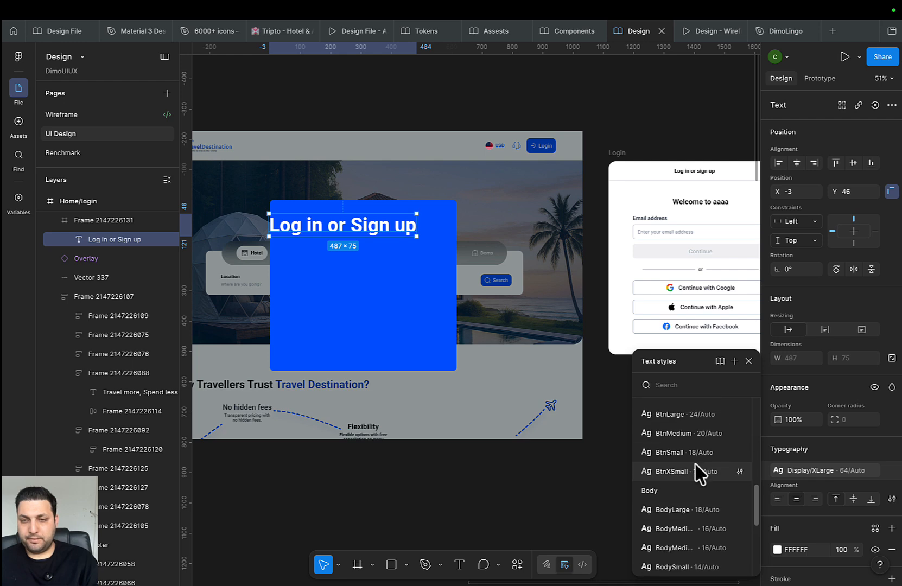
Style the heading as Title/T4 and centre it horizontally in the blue frame
click(687, 453)
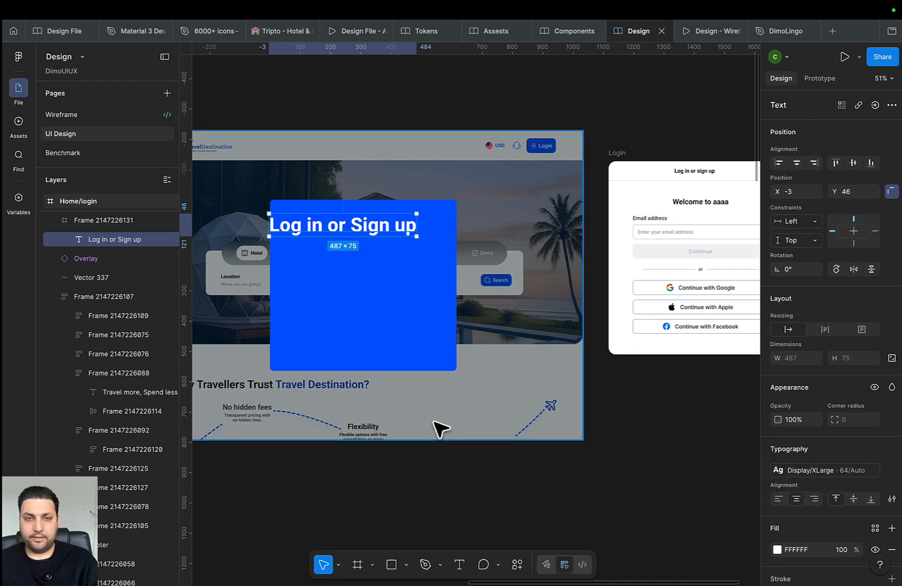
scroll(443, 434, up, 3)
scroll(380, 314, up, 3)
drag(375, 303, 417, 295)
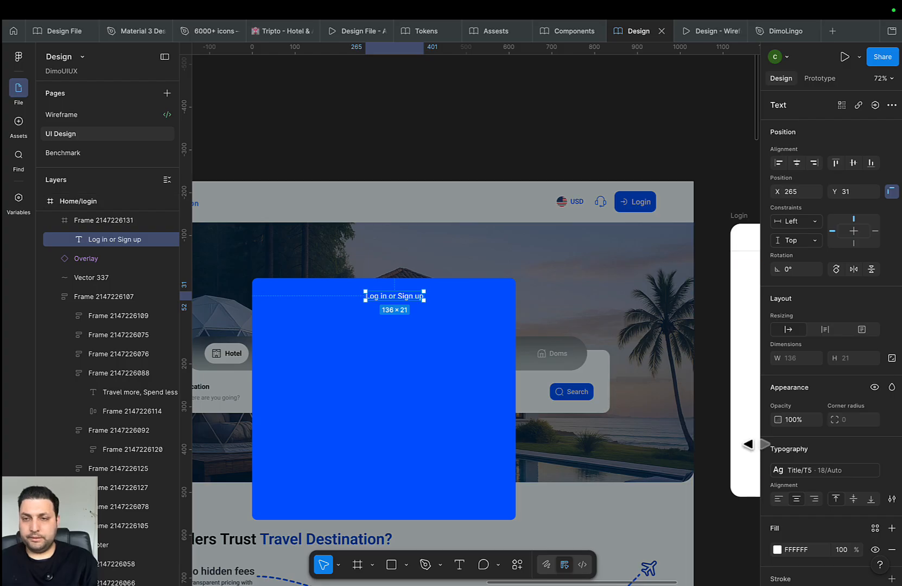
click(830, 471)
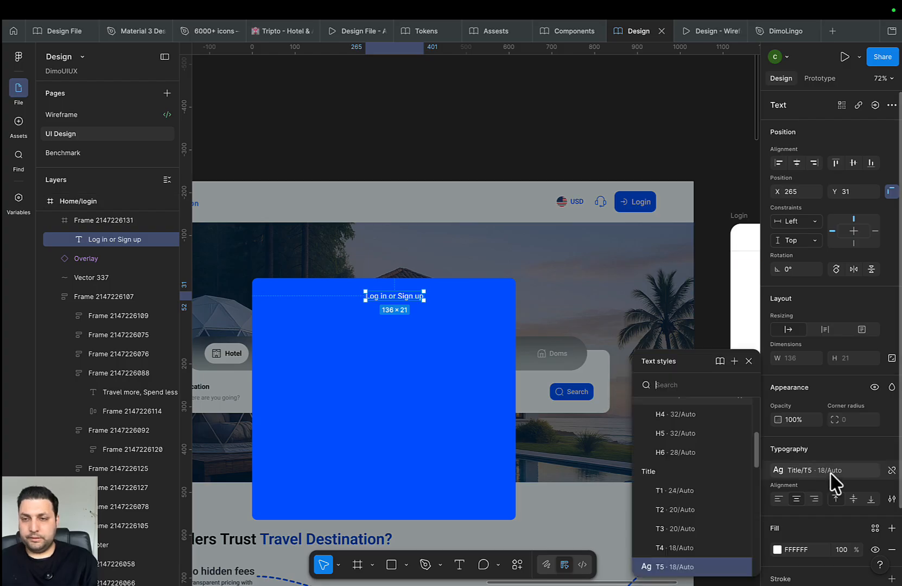
click(695, 548)
click(797, 163)
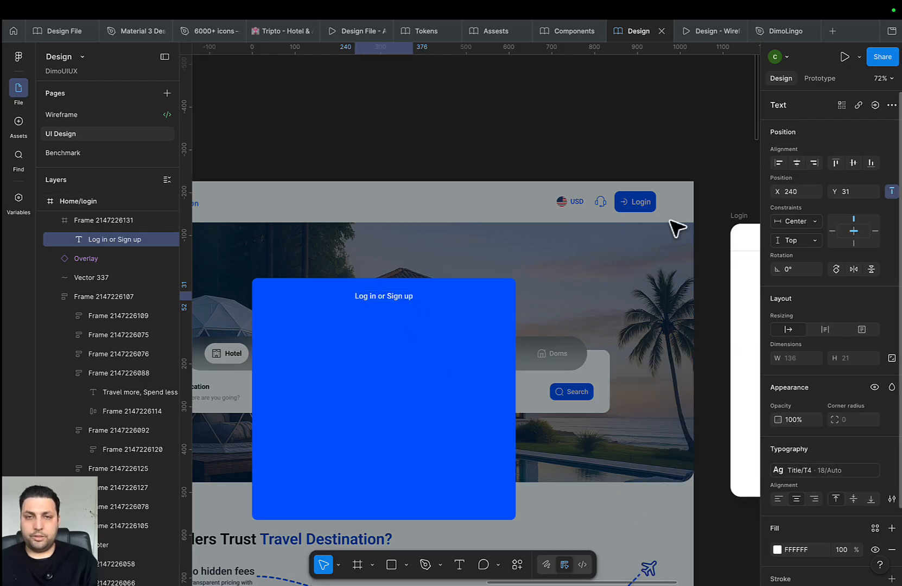
Round the blue modal frame's corners with the 16 Number/Radius token
scroll(486, 365, down, 2)
click(489, 318)
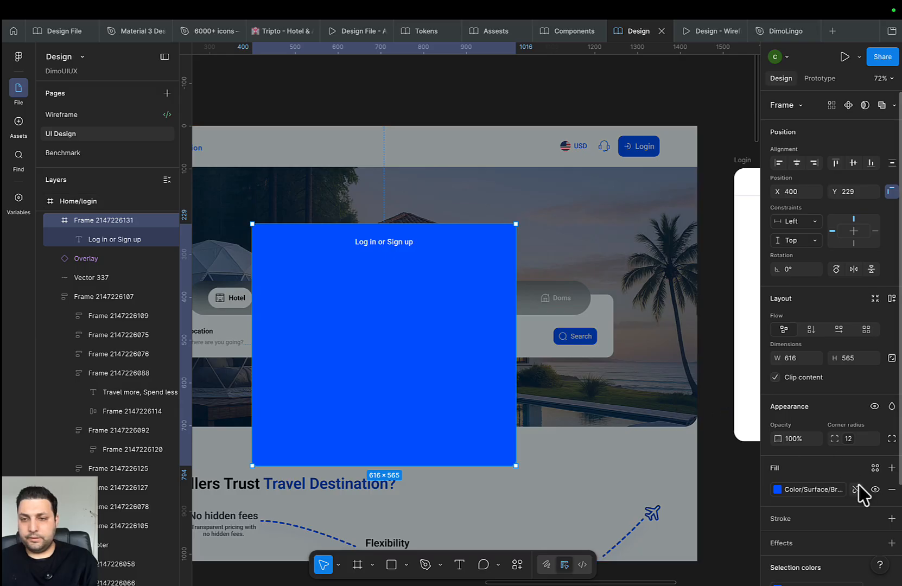
click(564, 356)
click(500, 353)
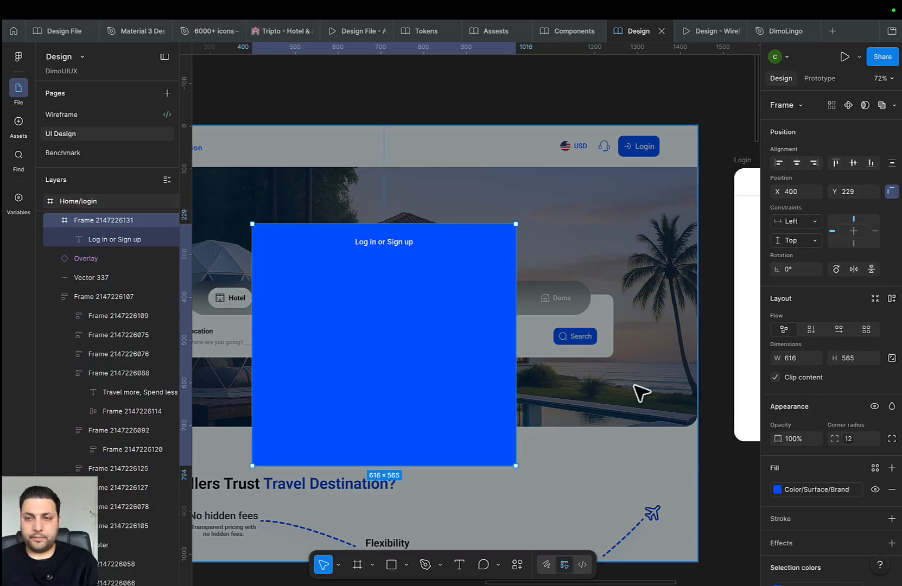
click(873, 439)
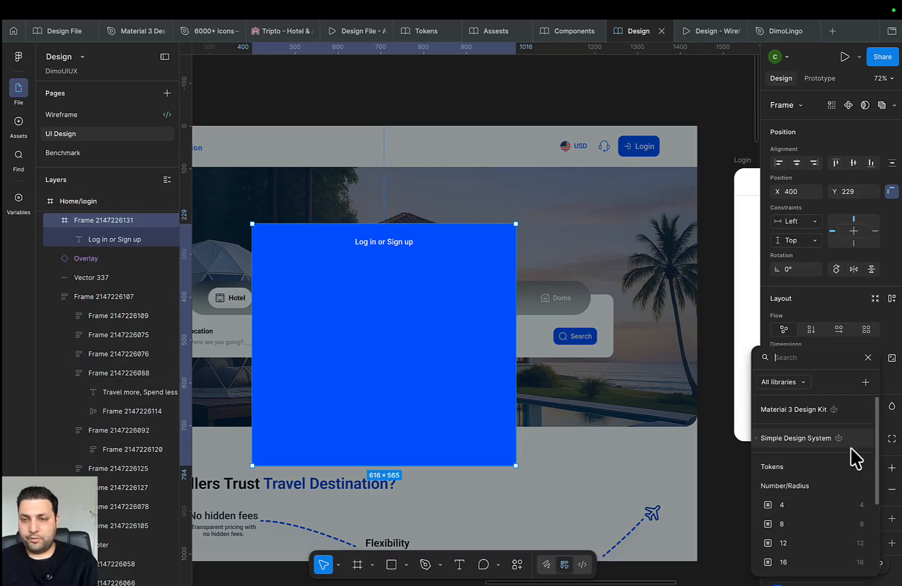
scroll(850, 449, down, 2)
click(791, 521)
click(617, 376)
drag(615, 395, 607, 347)
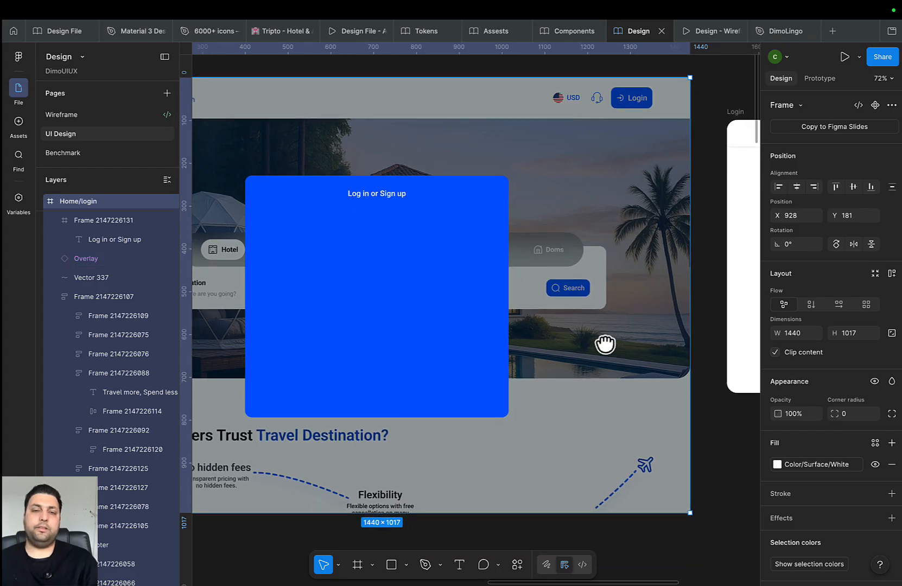
scroll(562, 348, down, 3)
drag(527, 356, 499, 441)
click(385, 354)
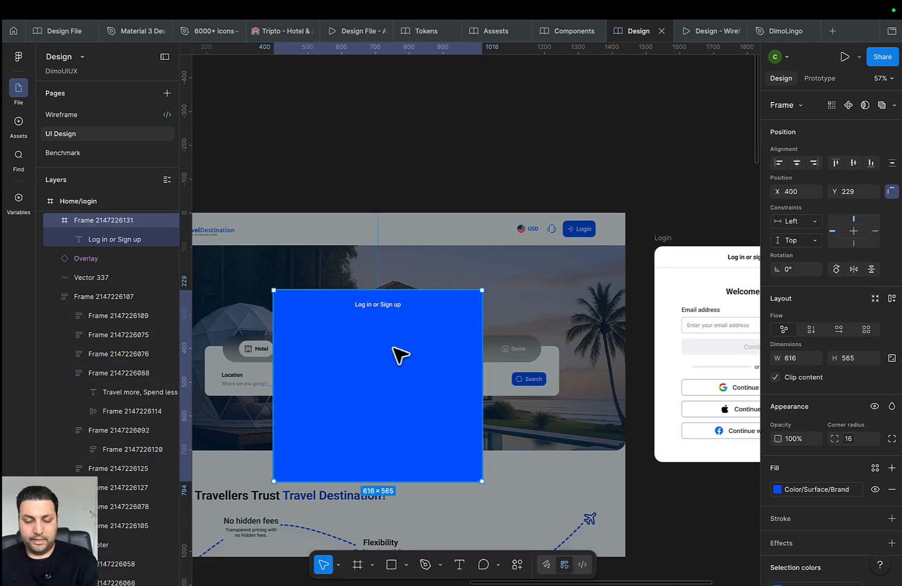
Draw a horizontal divider line across the modal below the title
key(l)
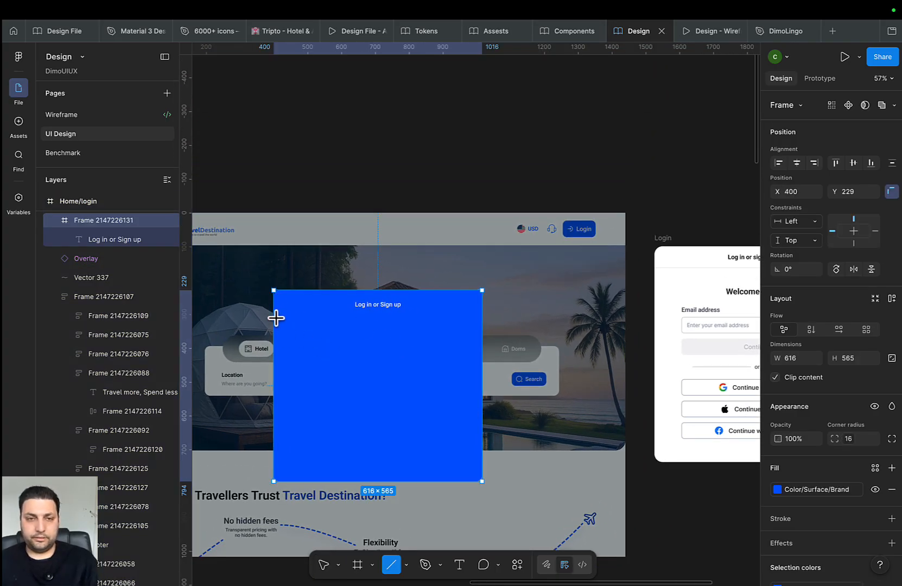
drag(277, 318, 482, 318)
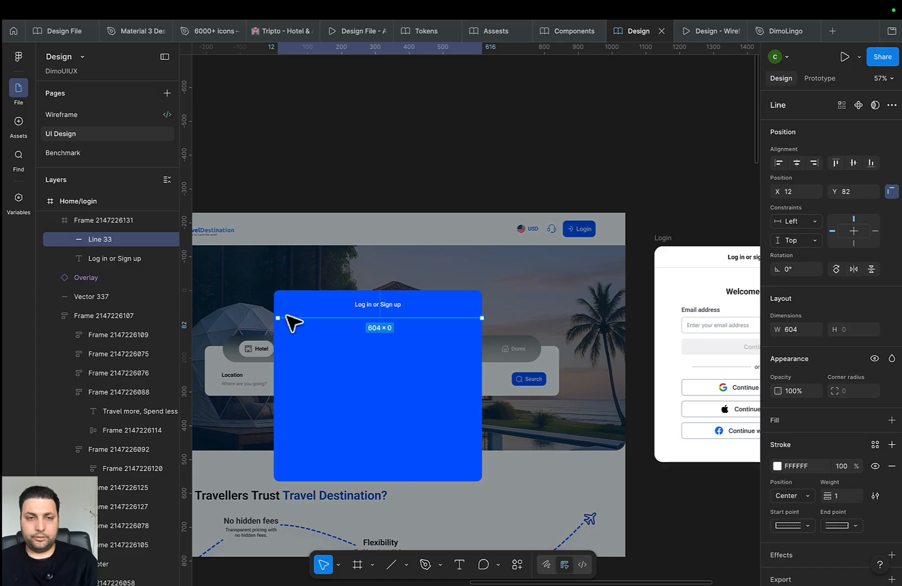
click(369, 357)
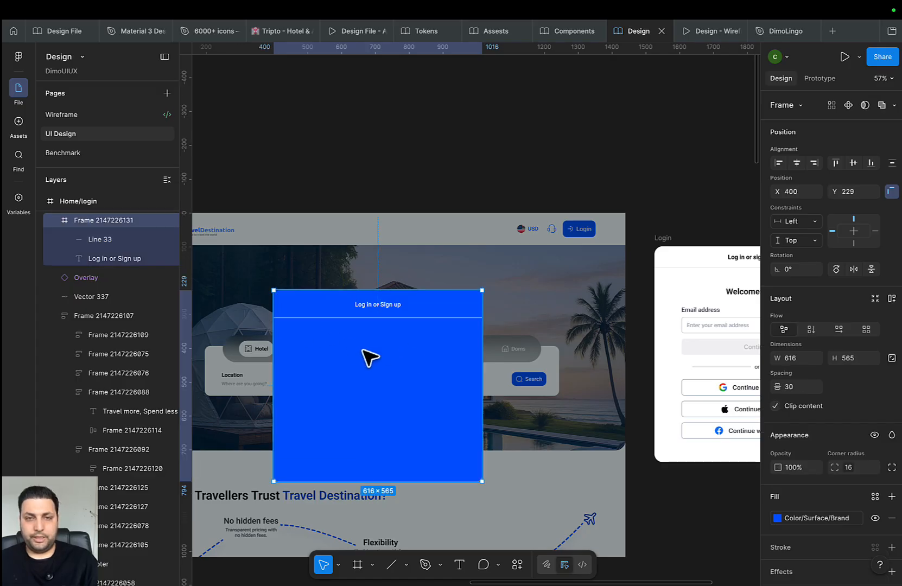
Set the title's fill to Color/Text/Text Black
click(390, 306)
scroll(885, 516, down, 3)
click(875, 444)
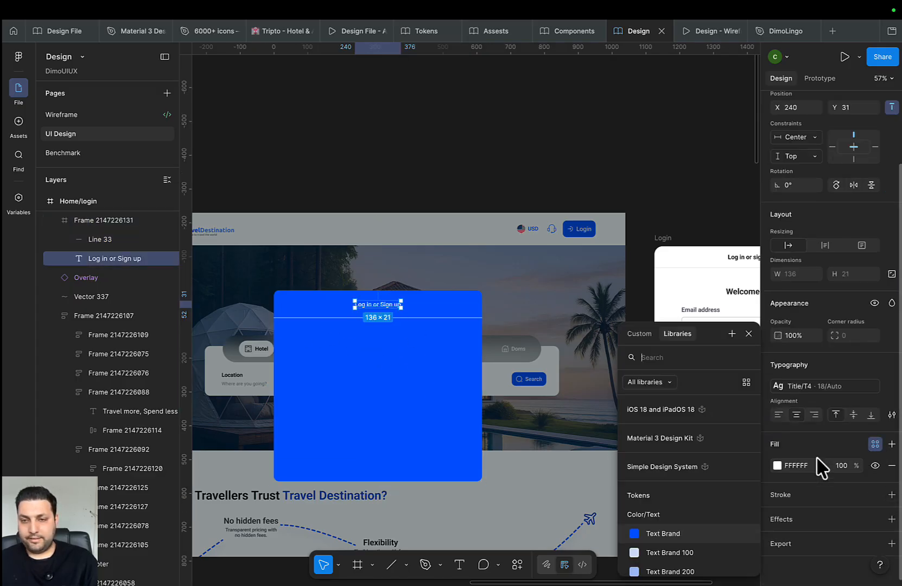
scroll(688, 512, down, 3)
click(675, 527)
Fill the modal frame with the Color/Surface/White token
click(467, 411)
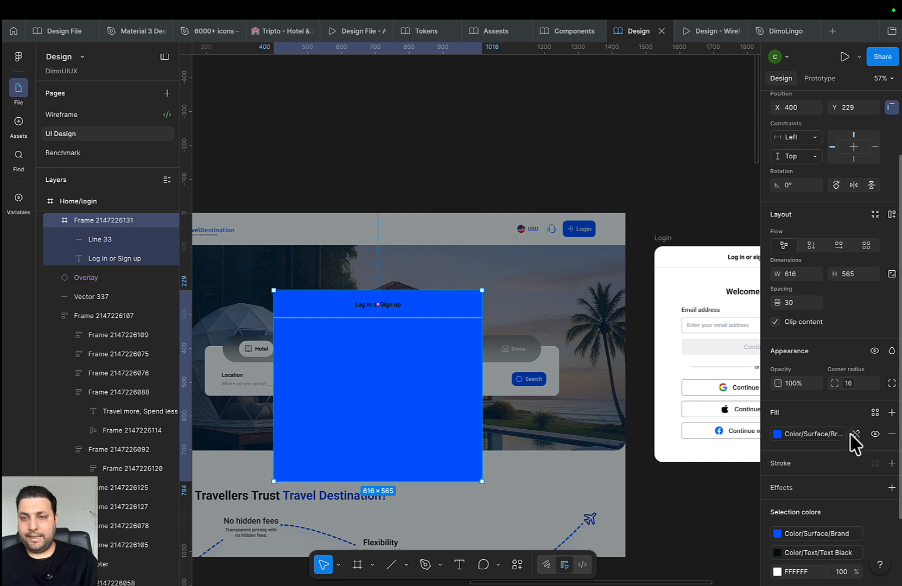
click(852, 435)
scroll(678, 537, down, 2)
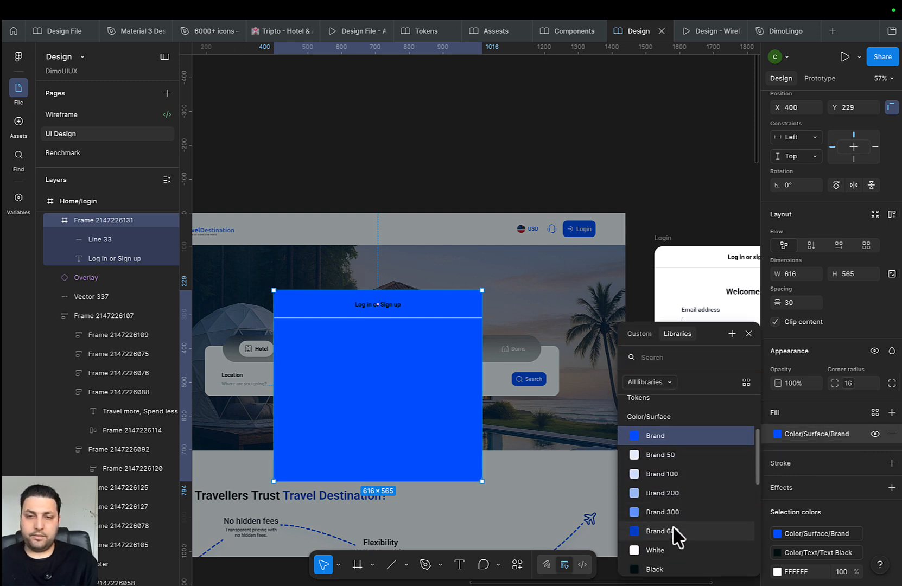
scroll(676, 535, down, 1)
click(676, 530)
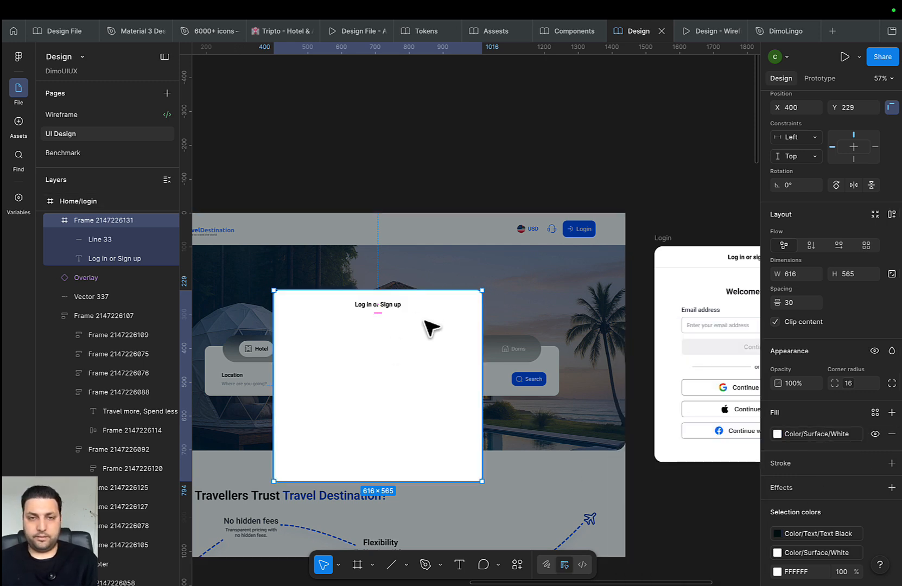
Colour the divider line's stroke with the Icon Neutral token
drag(434, 365, 402, 311)
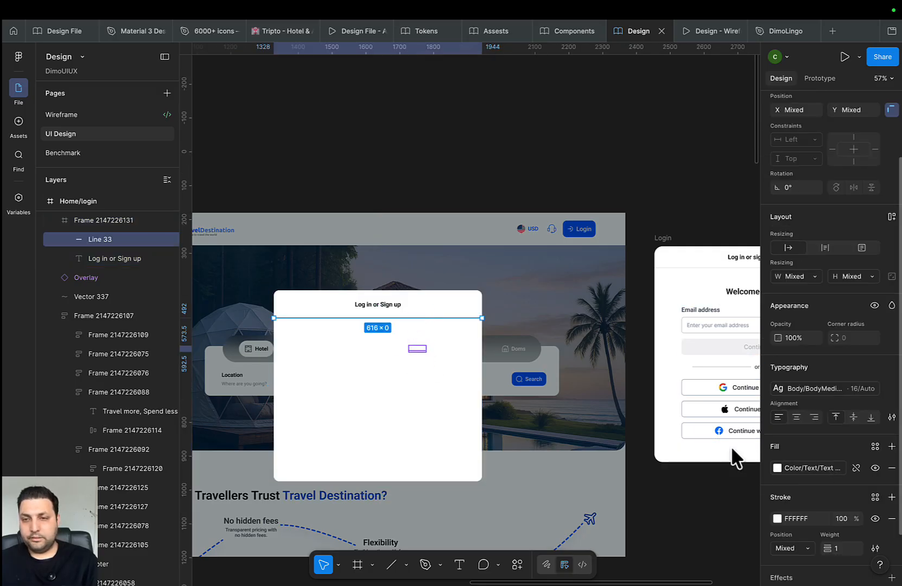
click(452, 317)
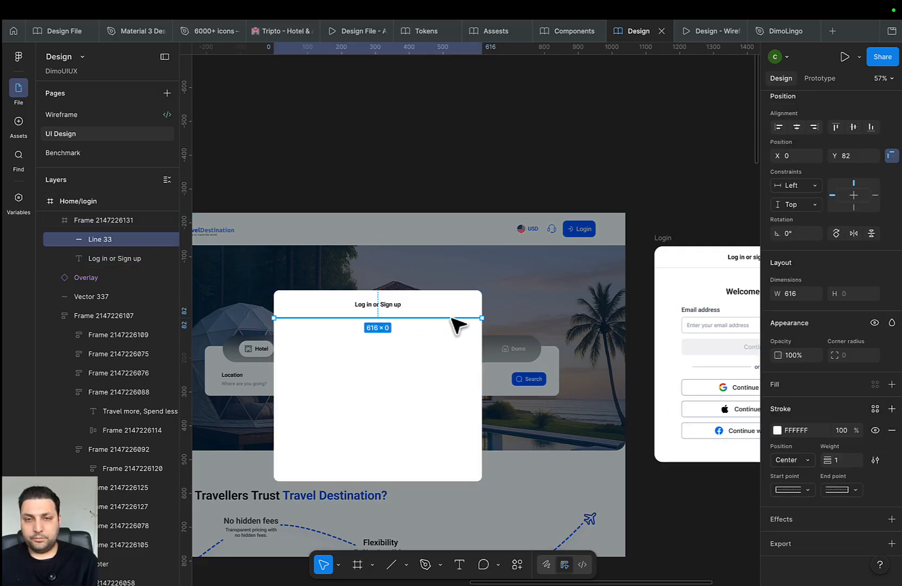
click(876, 409)
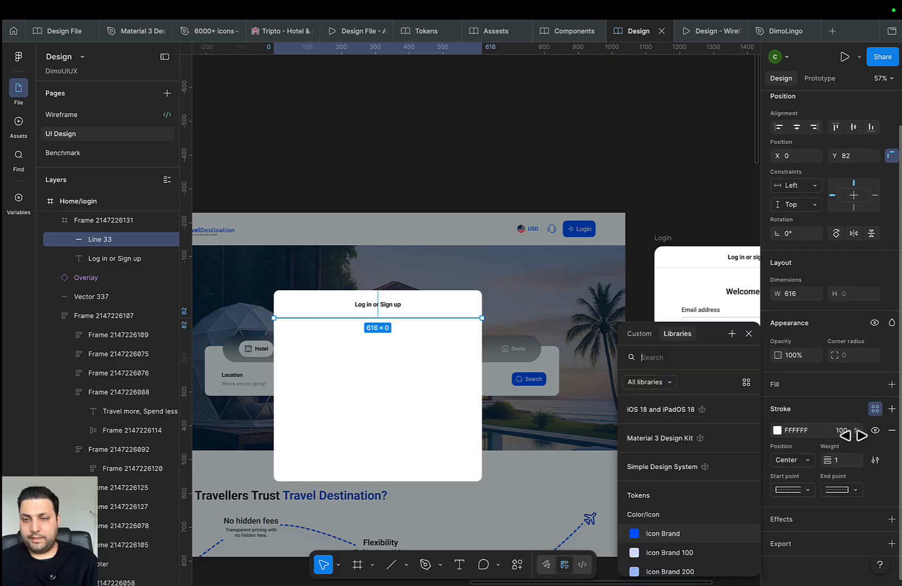
scroll(697, 543, down, 10)
scroll(700, 550, down, 1)
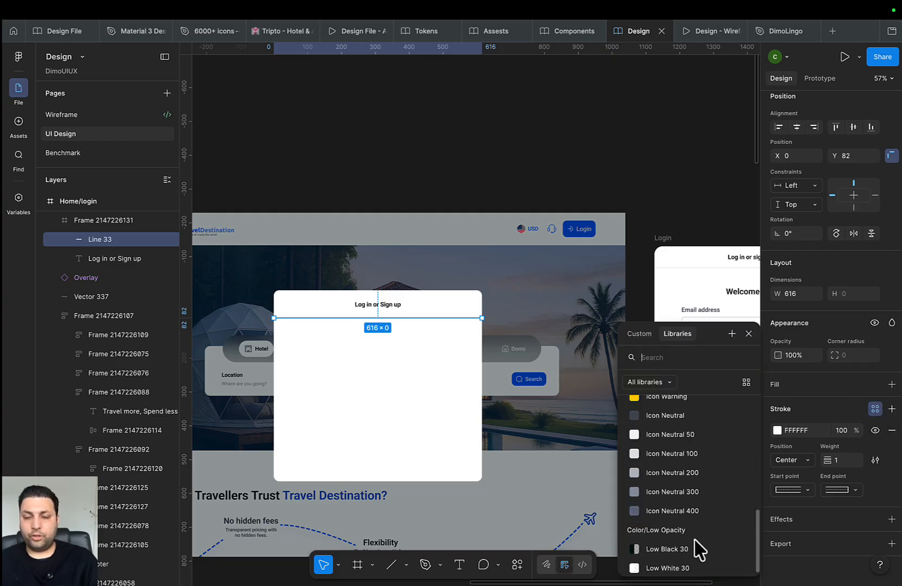
click(704, 453)
Position the 'Log in or Sign up' title 24 px from the modal's top
click(333, 387)
drag(353, 403, 368, 417)
scroll(427, 339, up, 4)
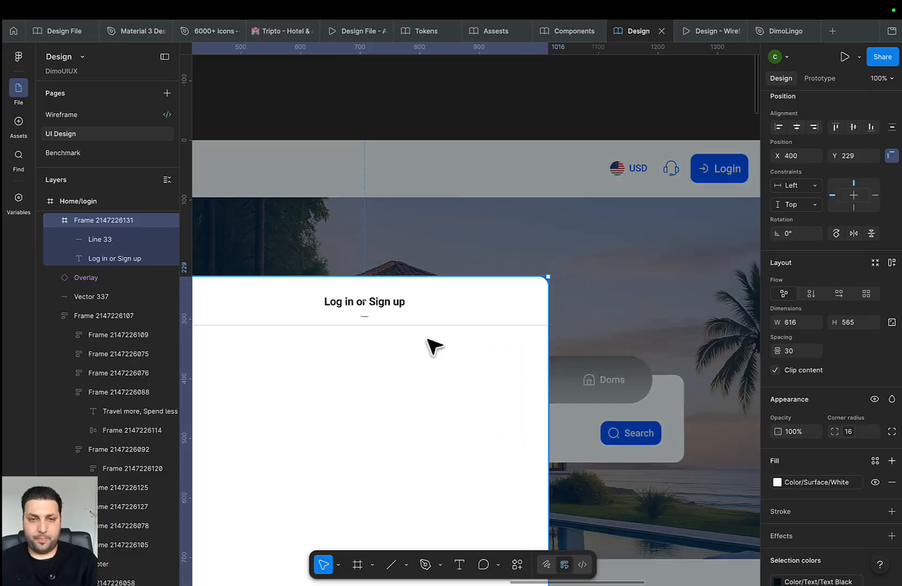
click(387, 301)
scroll(451, 326, left, 2)
scroll(450, 325, up, 1)
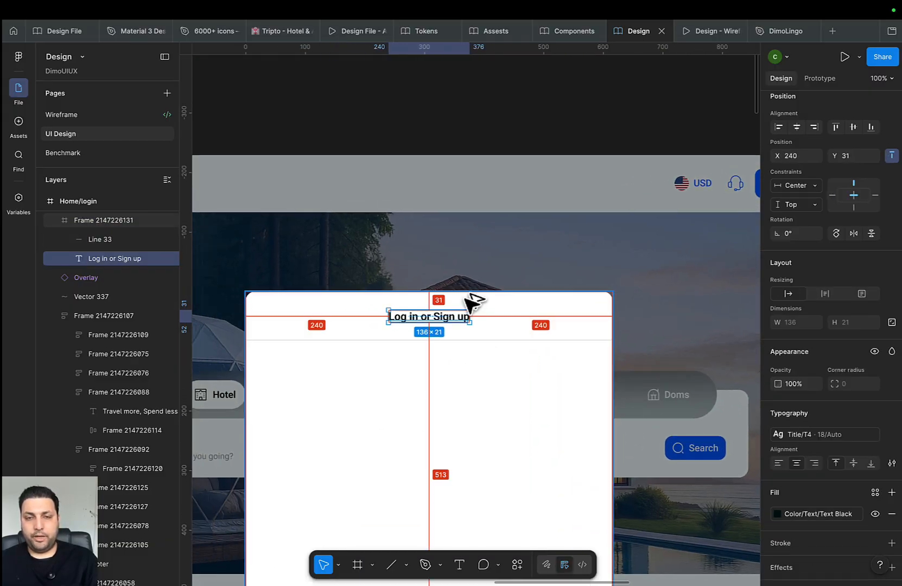
drag(466, 315, 472, 300)
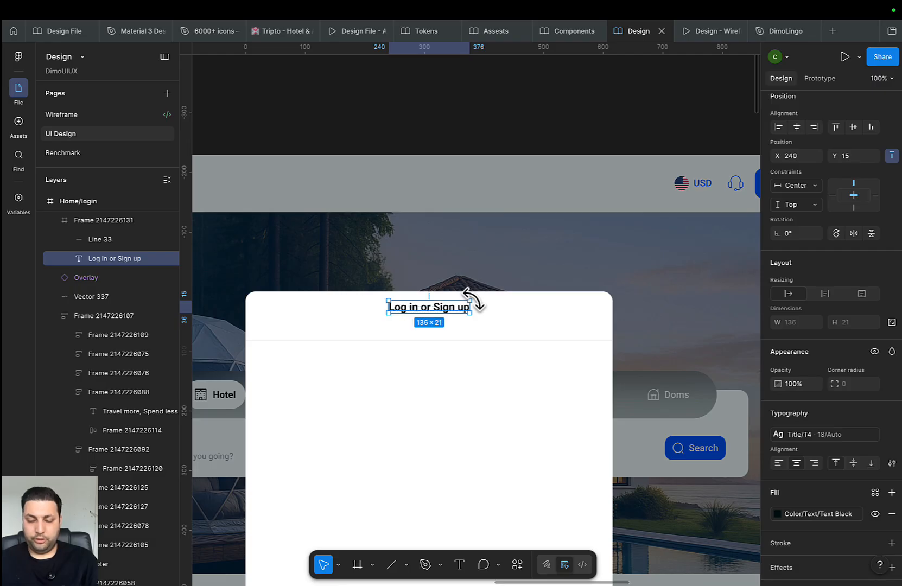
key(Down)
key(shift+Down)
Place the divider 24 px below the title at Y 69
click(461, 340)
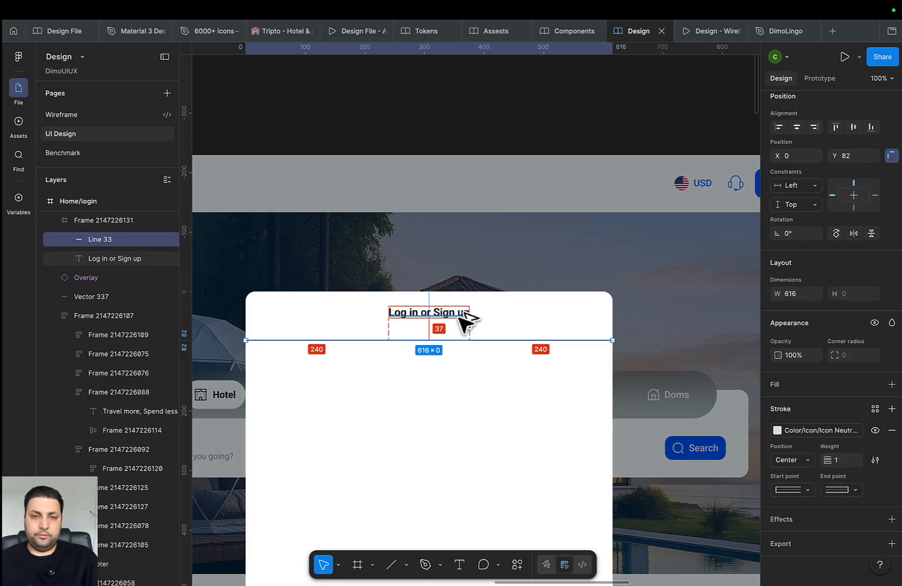
key(shift+Up)
key(shift+Up)
key(Down)
key(Down)
key(Down)
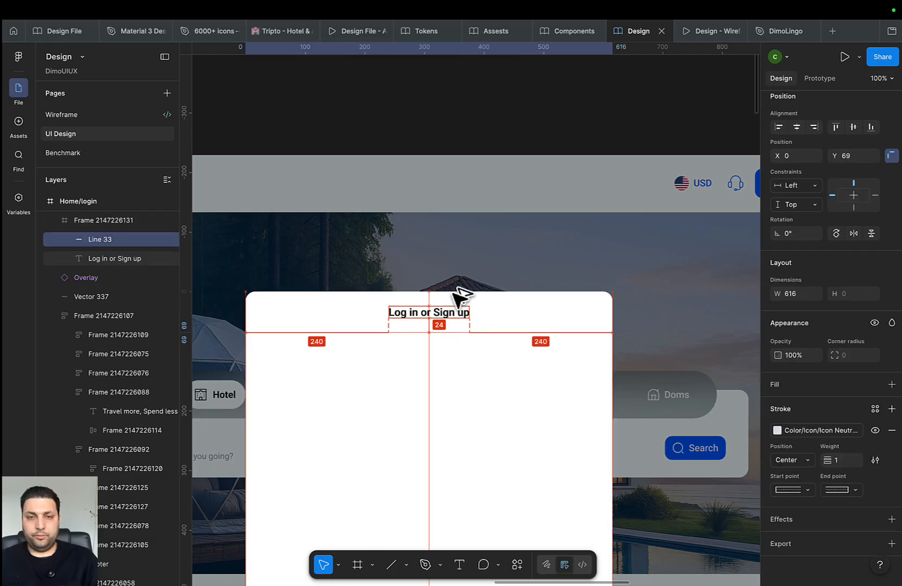
click(539, 401)
ctrl+scroll(323, 368, down, 5)
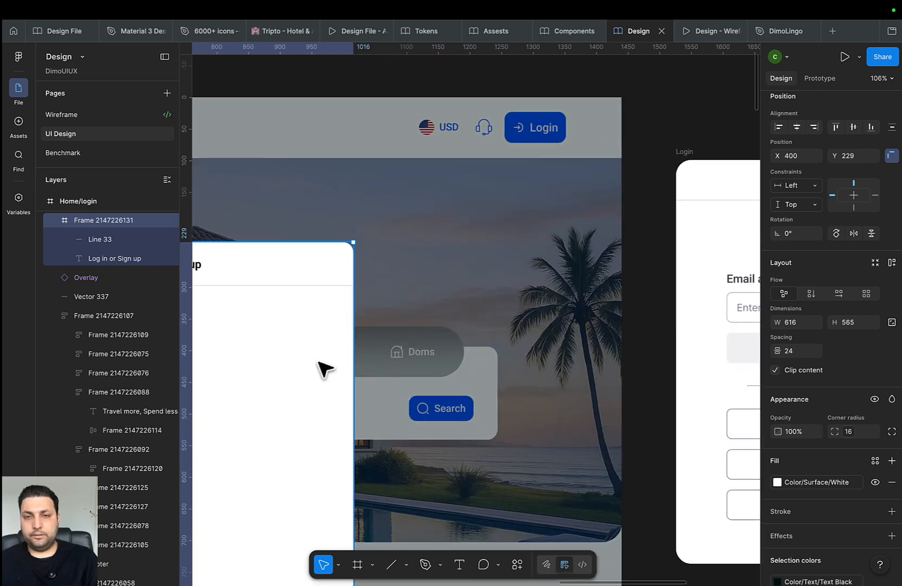
scroll(351, 367, up, 1)
scroll(358, 375, down, 1)
drag(352, 372, 461, 376)
Add a 'Welcome to Travel Destination' text line in the modal, centred horizontally
key(t)
click(400, 327)
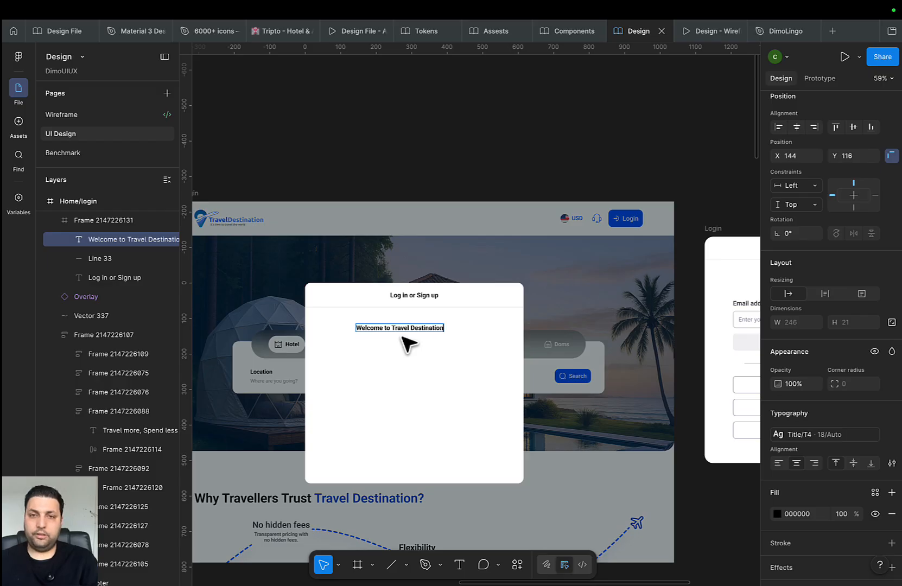
key(Escape)
click(797, 127)
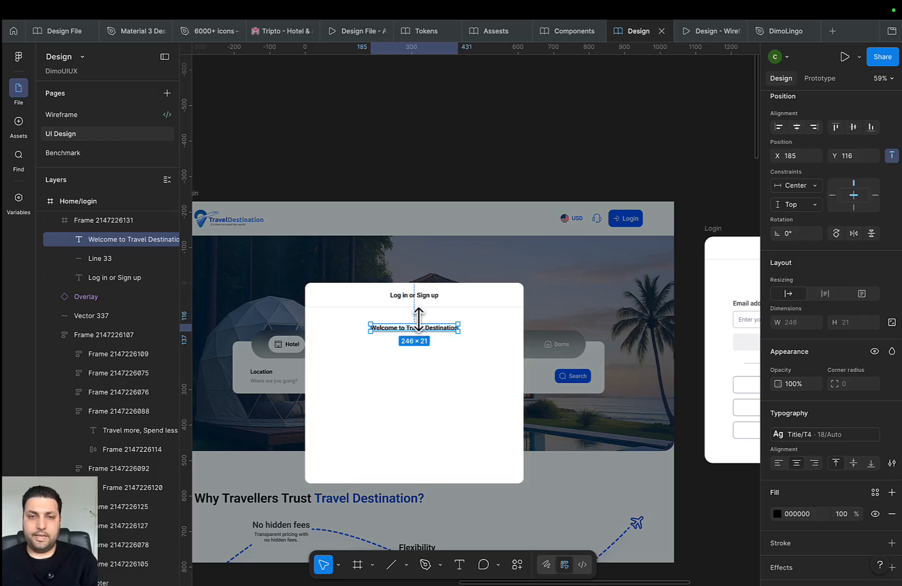
drag(466, 343, 359, 338)
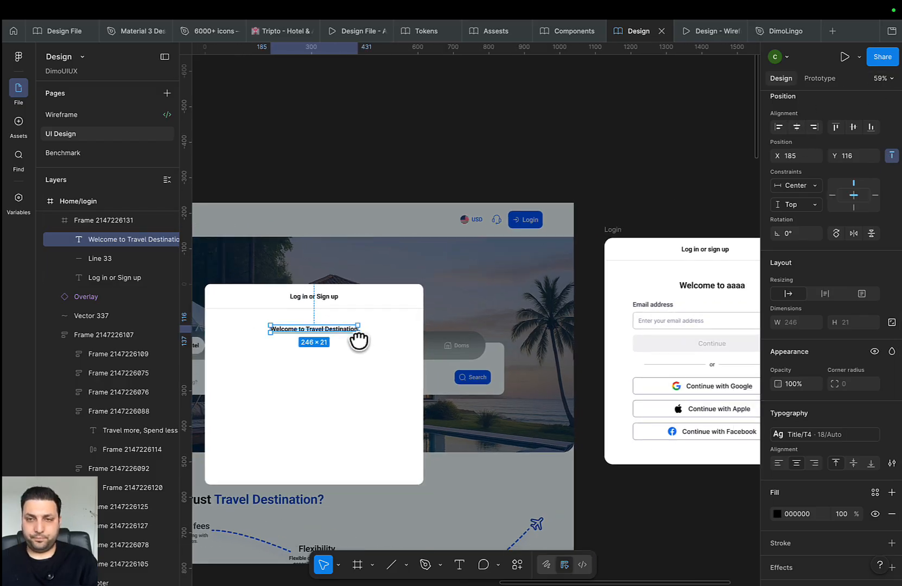
Try the Title/T1 and then Title/T2 text styles on the welcome heading
click(828, 435)
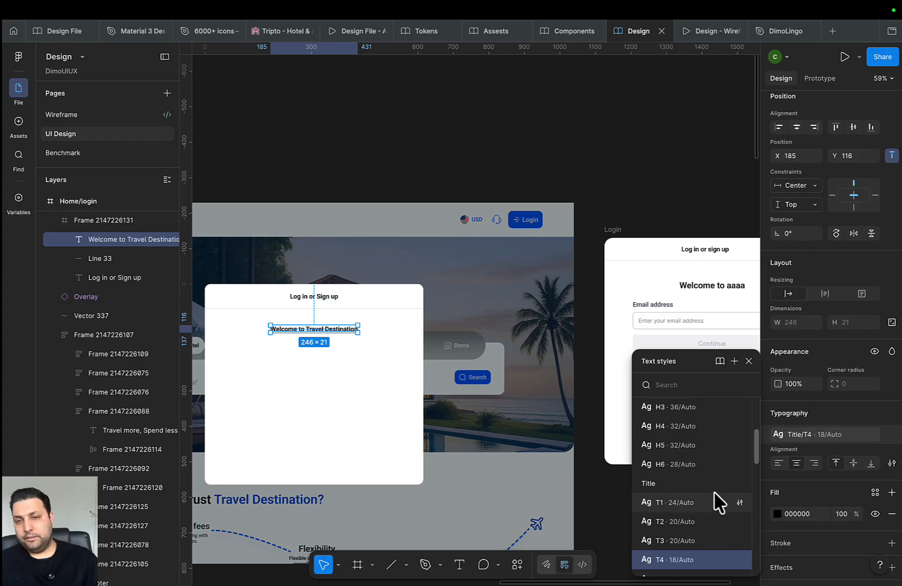
click(678, 502)
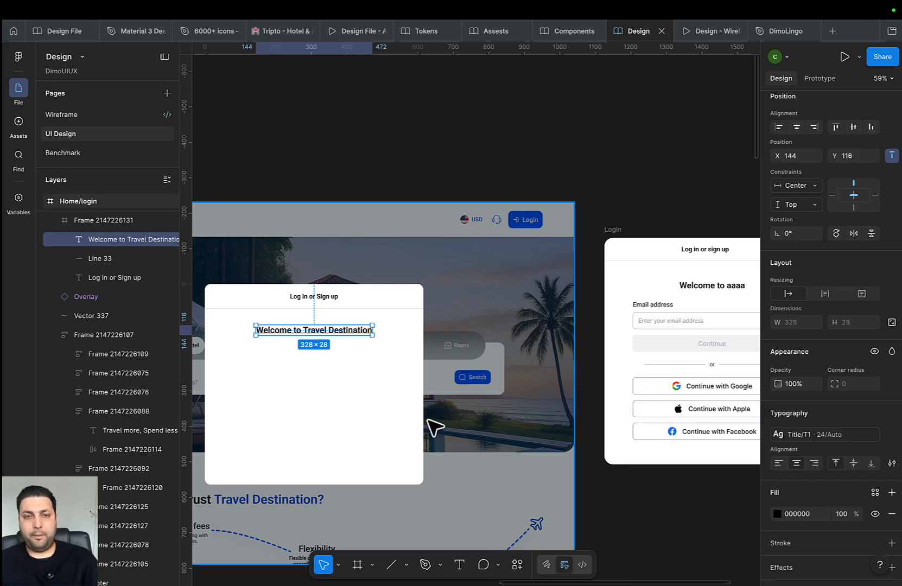
scroll(435, 428, left, 3)
click(829, 435)
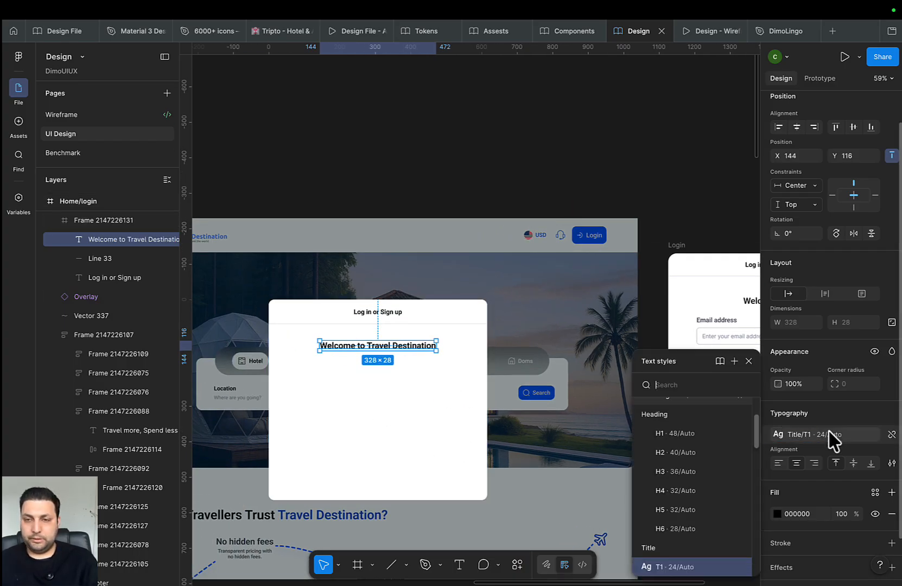
scroll(709, 519, down, 3)
click(685, 475)
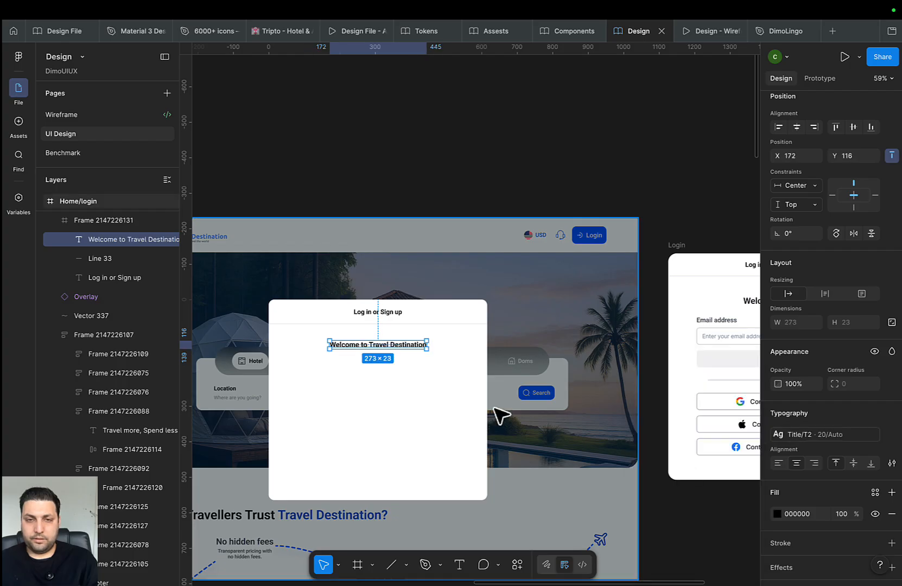
scroll(630, 358, right, 5)
Compare against the reference login card's headings, then reselect the welcome heading
double_click(574, 314)
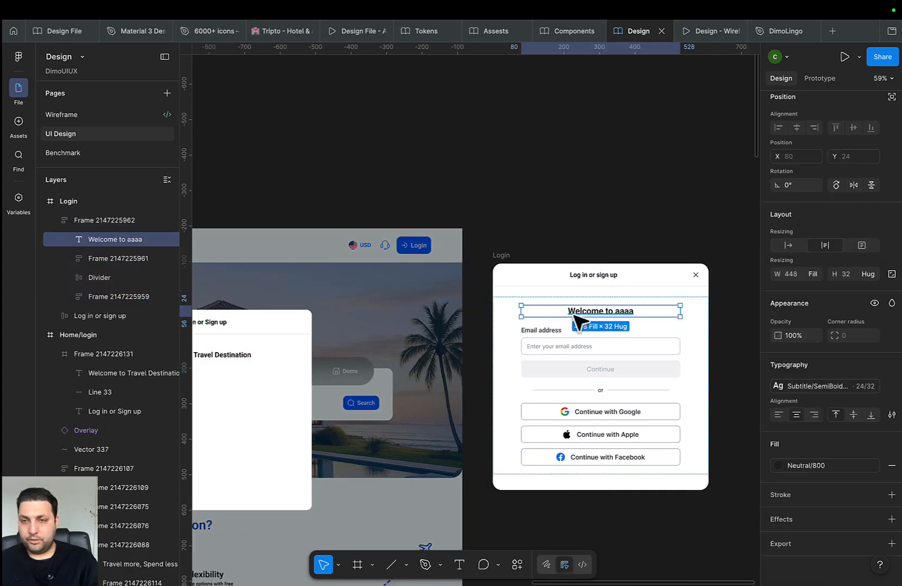
click(578, 275)
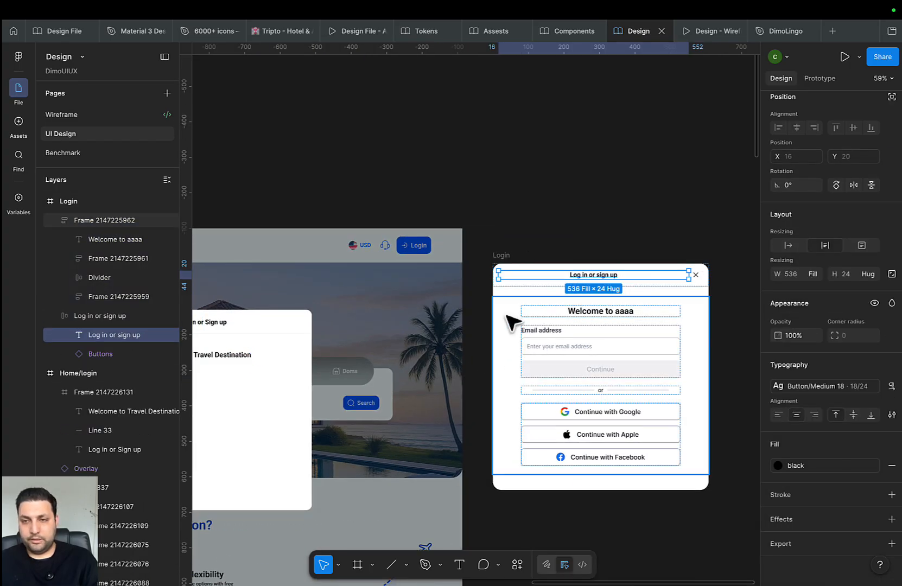
scroll(522, 321, left, 6)
click(460, 342)
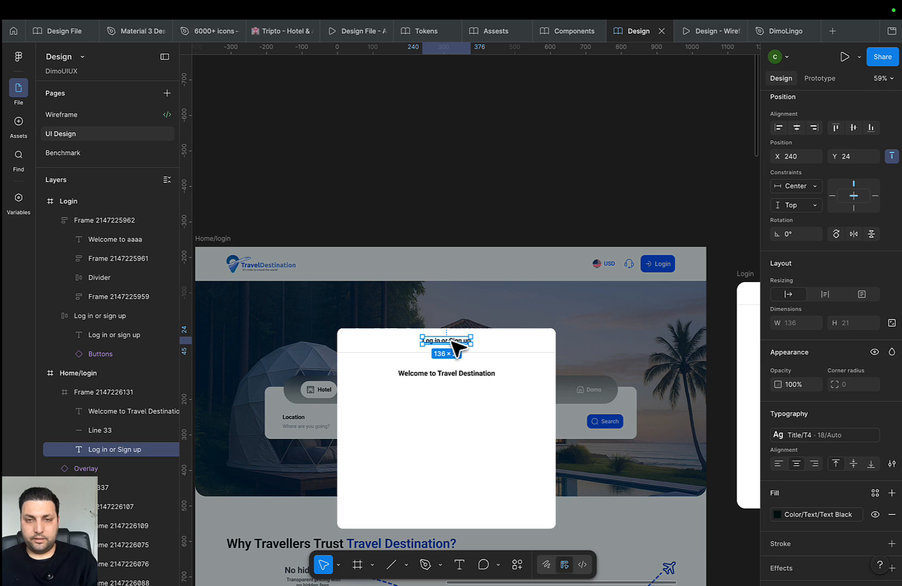
click(463, 376)
Apply Title/T1 to the welcome heading and nudge it down to Y 125
click(828, 435)
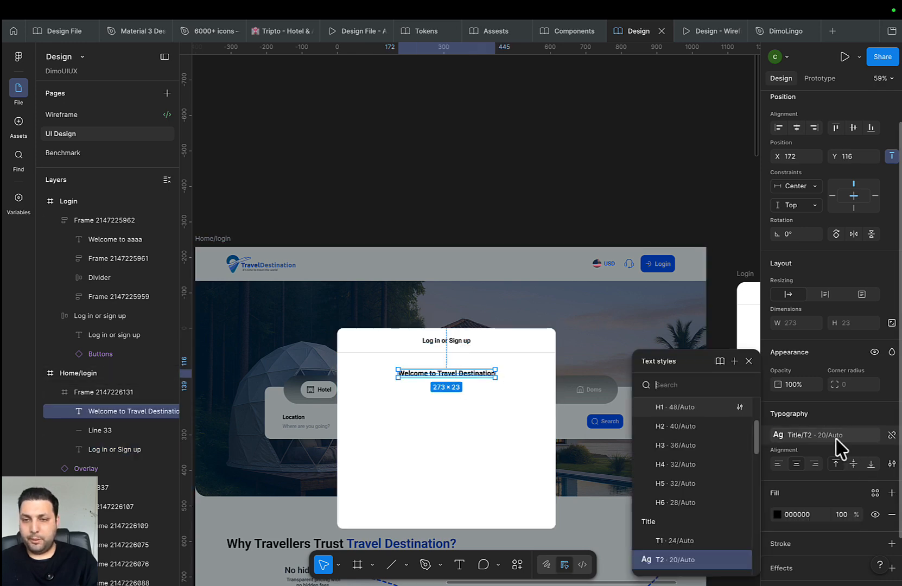
scroll(712, 525, down, 1)
click(685, 535)
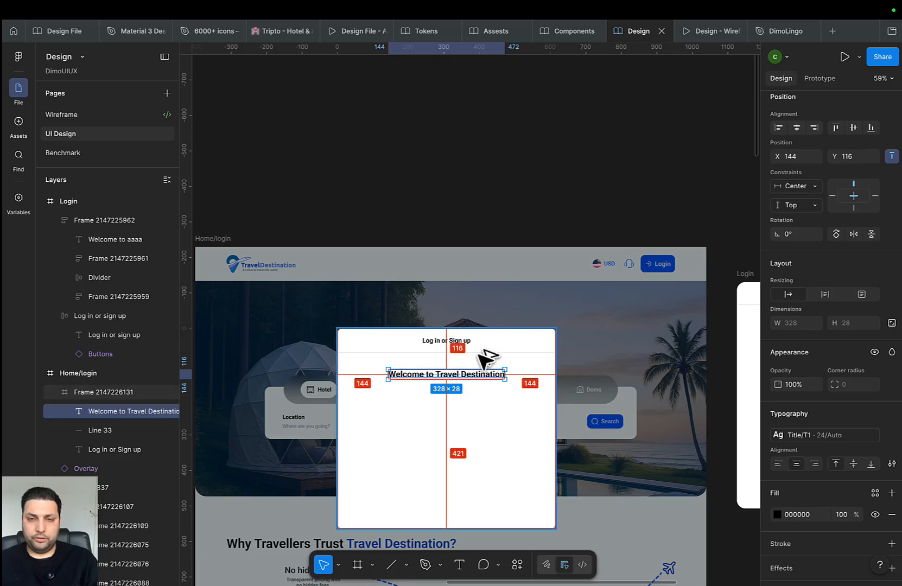
key(shift+Down)
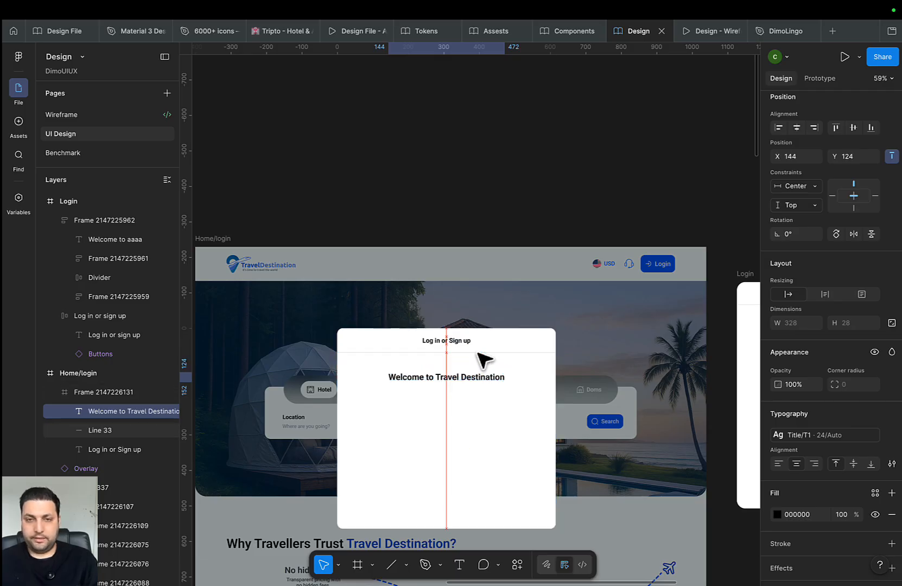
key(Down)
drag(448, 407, 309, 373)
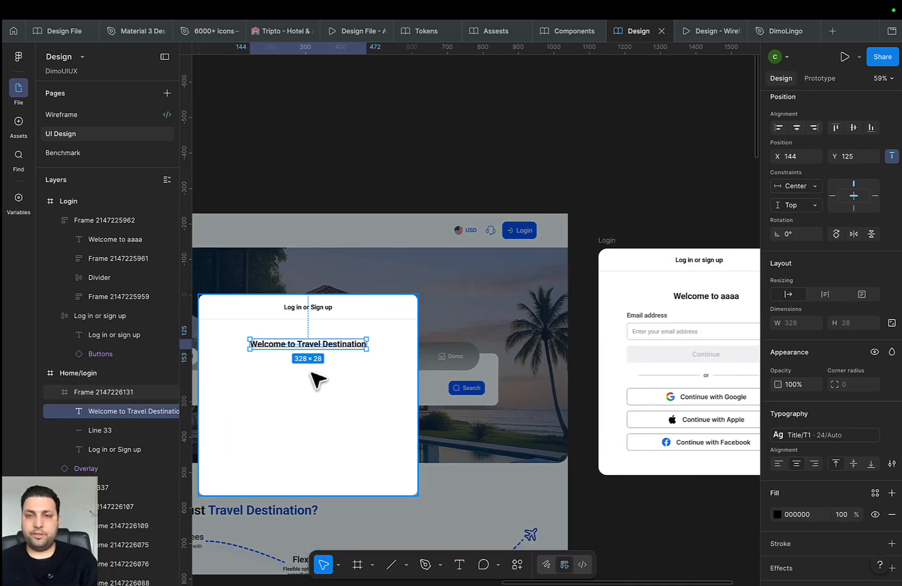
scroll(482, 364, up, 1)
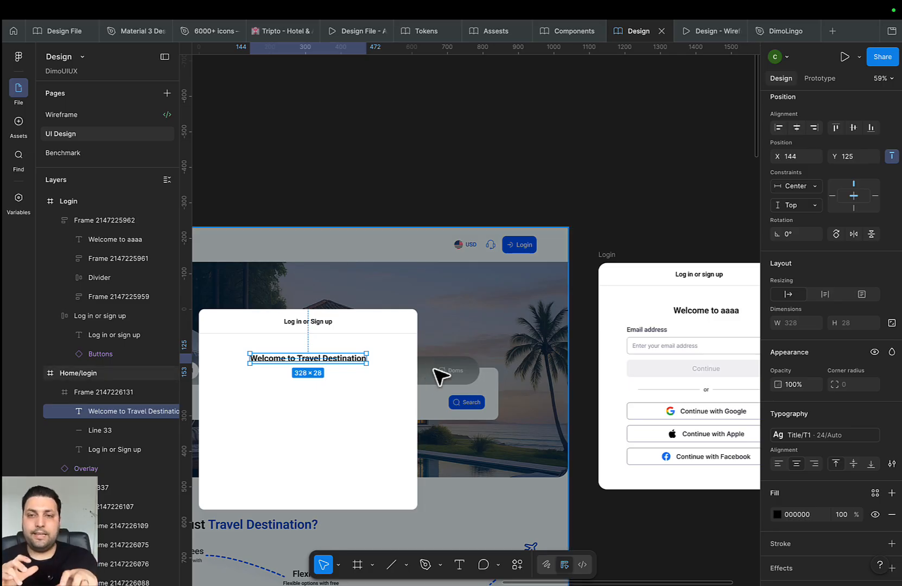
scroll(440, 374, down, 5)
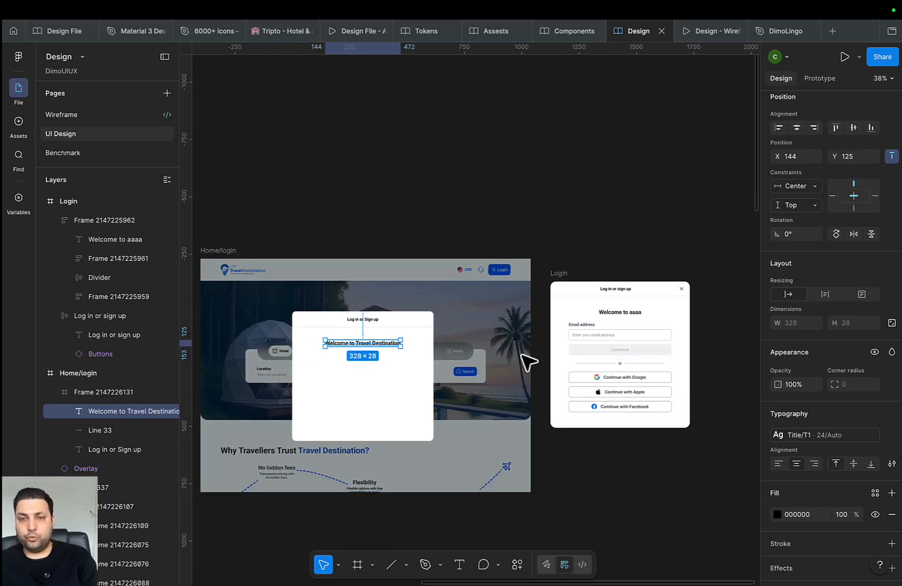
scroll(474, 364, up, 1)
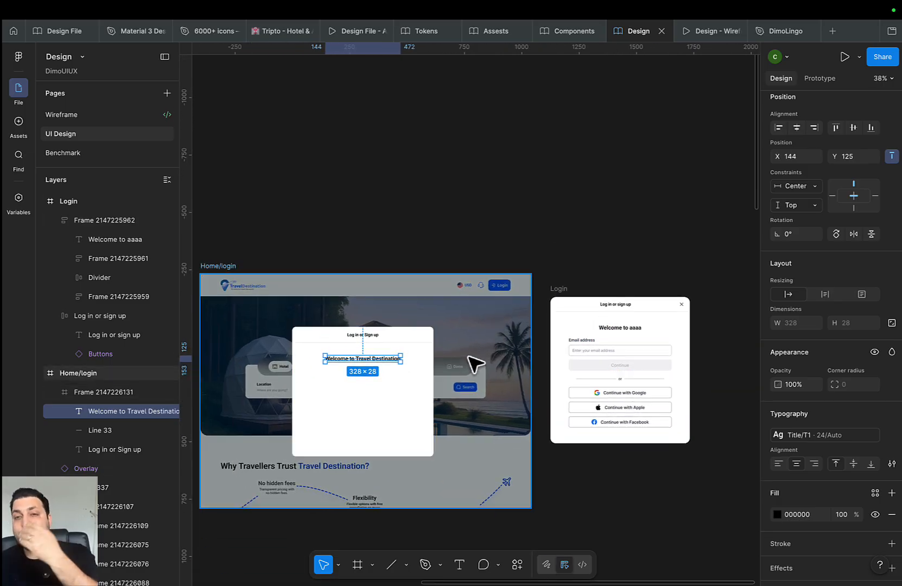
scroll(497, 357, down, 1)
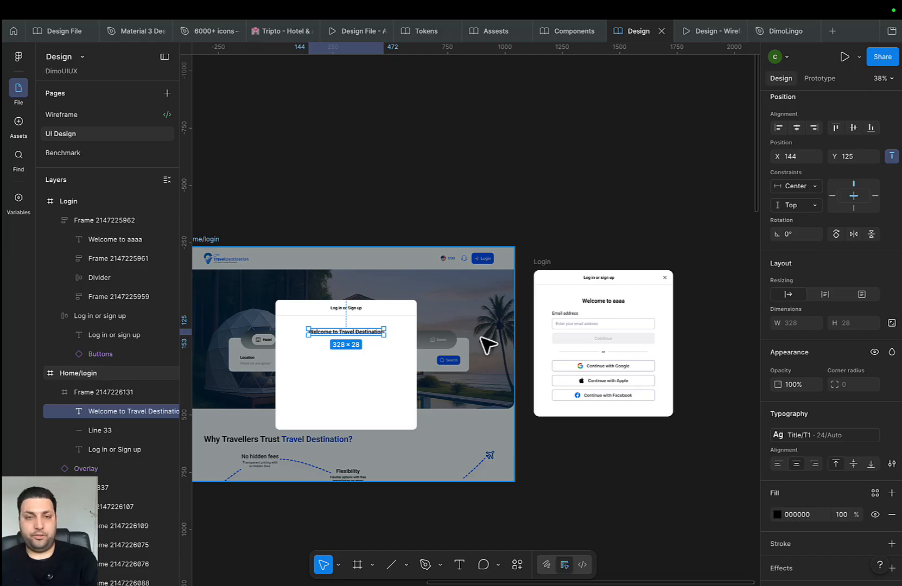
drag(372, 323, 480, 292)
drag(512, 344, 482, 355)
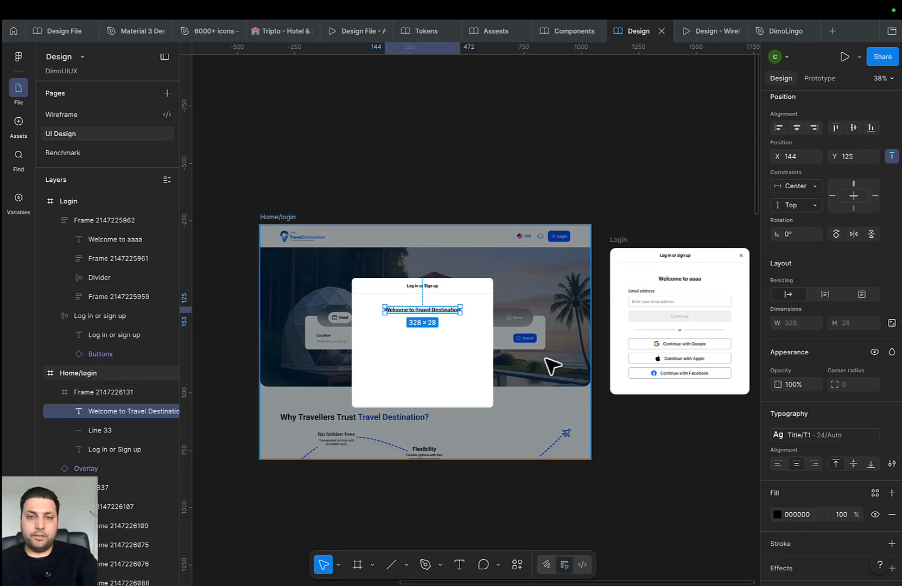
scroll(281, 150, down, 3)
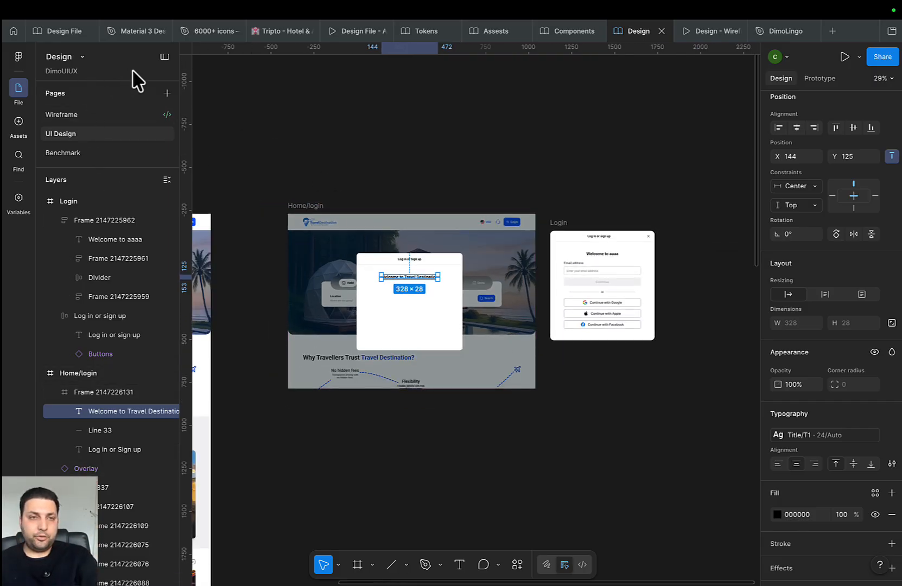
Drag the Material 3 close icon from Assets into the modal header's top-right corner
click(18, 124)
text(d)
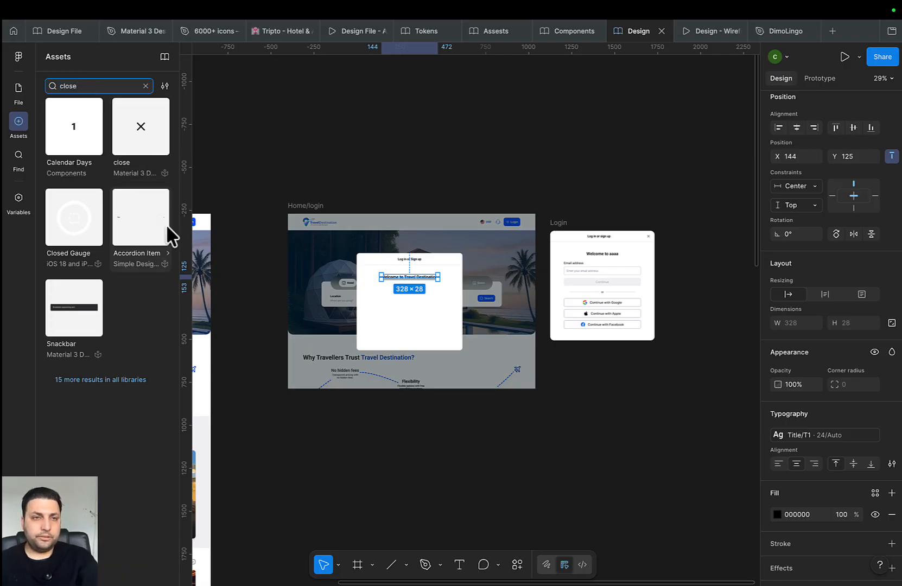
drag(145, 153, 455, 261)
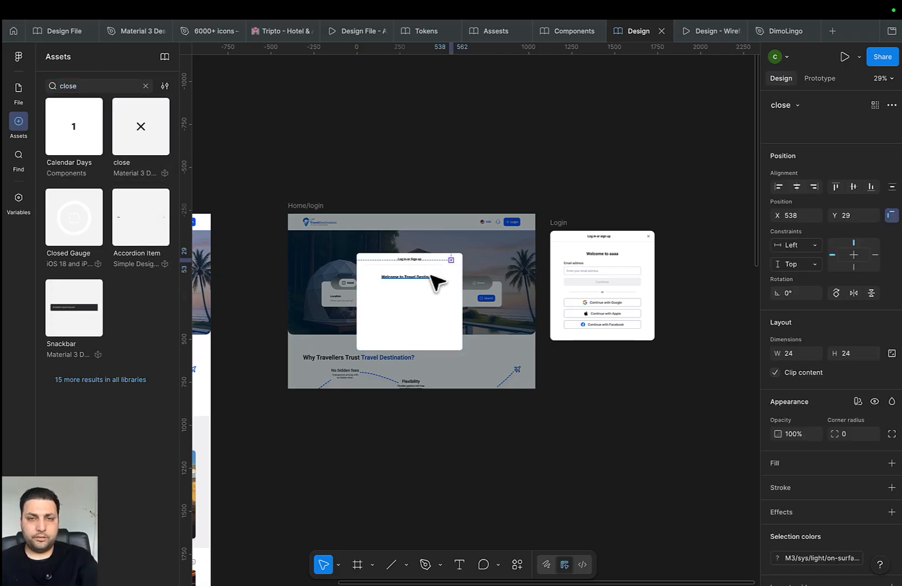
scroll(455, 262, up, 5)
scroll(475, 260, up, 1)
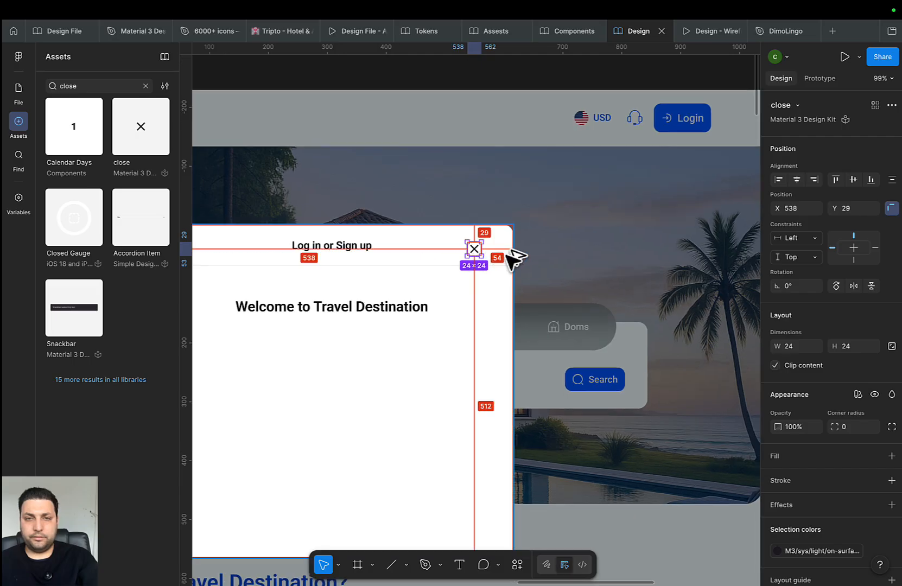
Nudge the close icon right and up so it sits level with the 'Log in or Sign up' title
key(shift+Right)
key(shift+Right)
key(shift+Right)
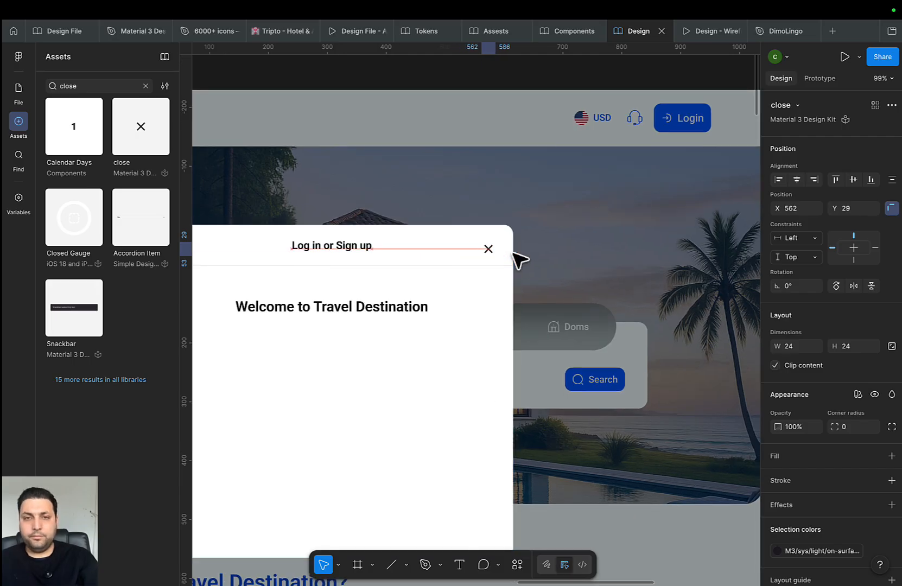
key(Right)
key(Right)
key(Right)
key(Right)
key(Right)
key(Right)
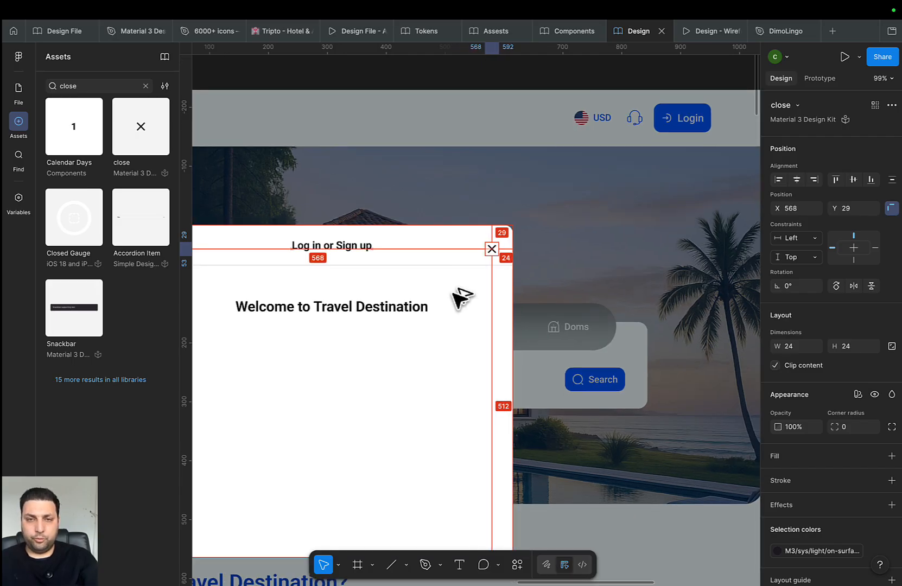
key(Up)
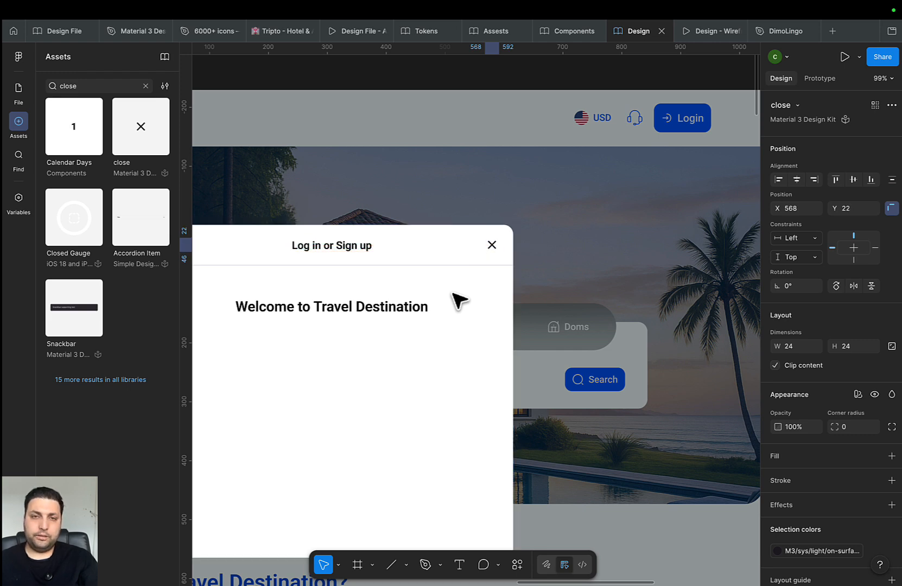
shift+click(342, 247)
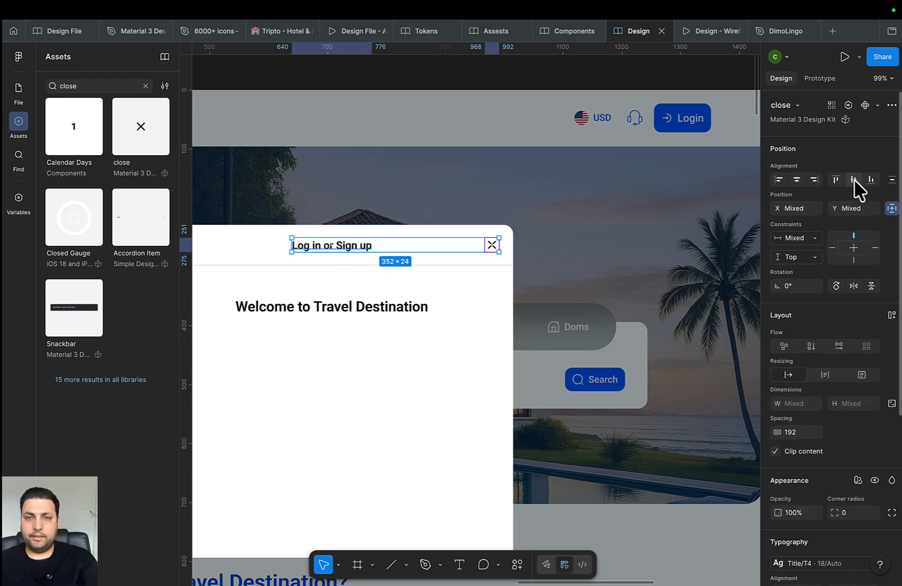
key(alt)
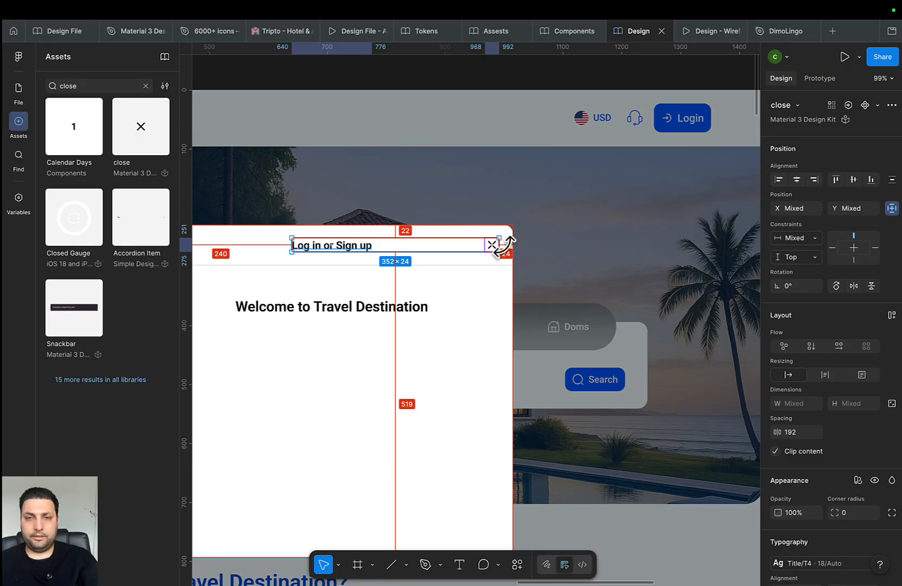
Select the 1440-wide page frame and bring the Login modal back into view
click(531, 333)
scroll(450, 378, down, 3)
drag(479, 407, 269, 375)
Draw a 529×56 white frame below the Login modal
scroll(288, 369, right, 3)
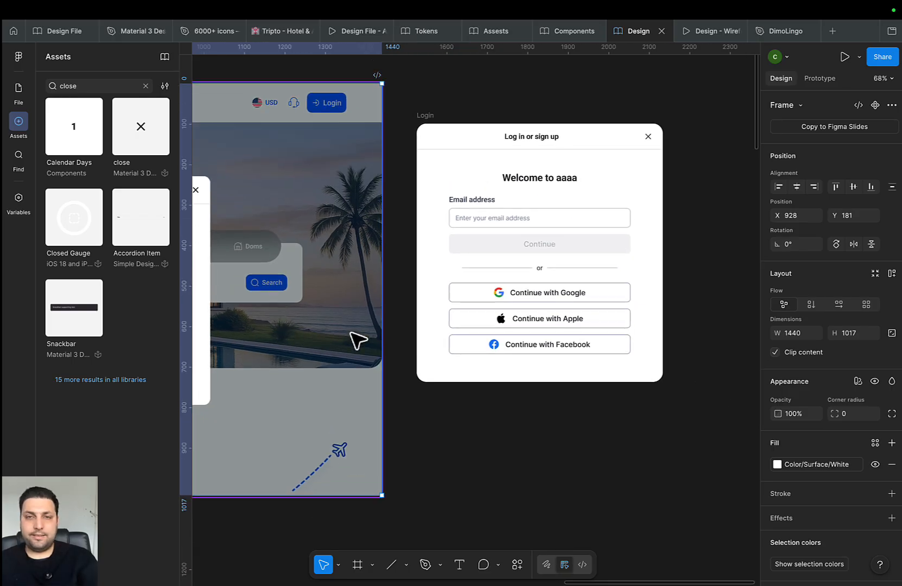
scroll(418, 422, down, 3)
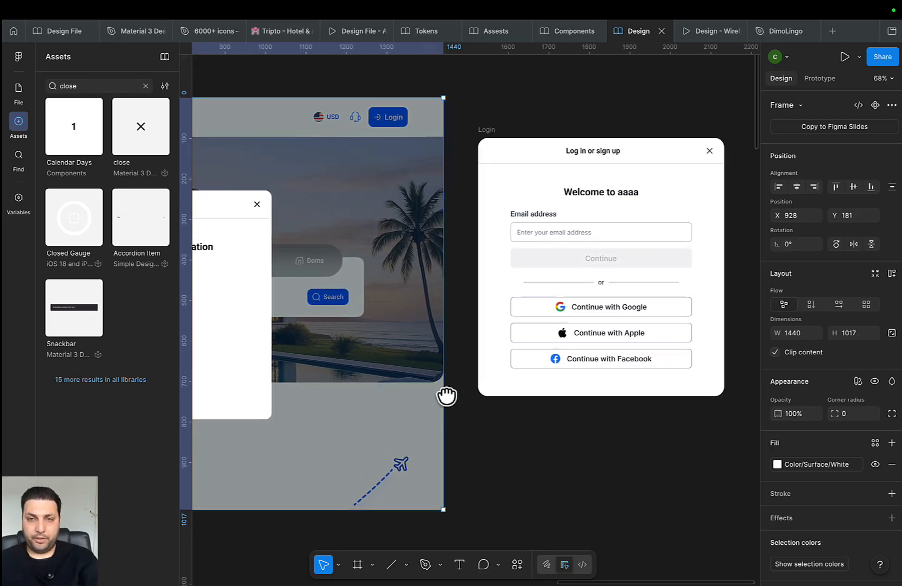
scroll(446, 395, right, 2)
key(f)
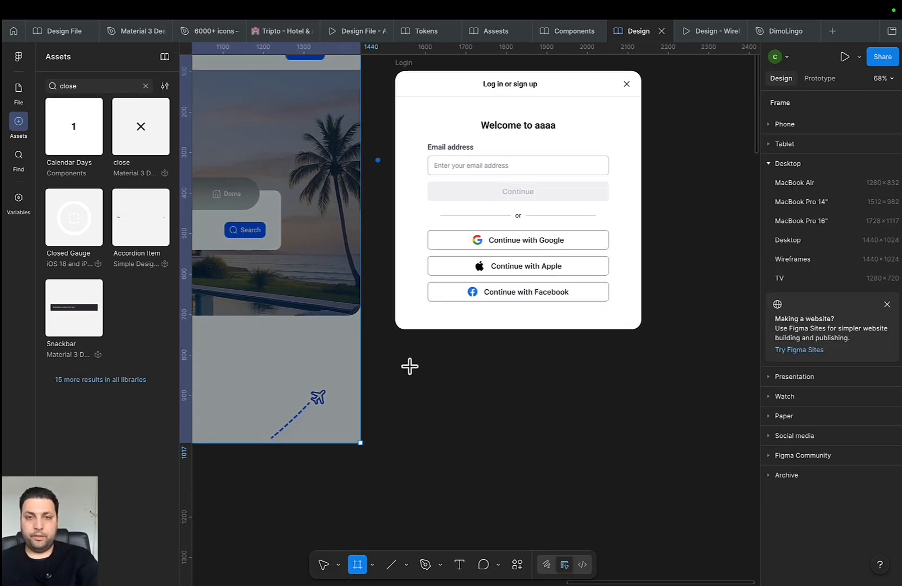
mouse_move(410, 366)
mouse_down()
mouse_move(630, 419)
mouse_move(625, 409)
mouse_up()
scroll(584, 431, left, 2)
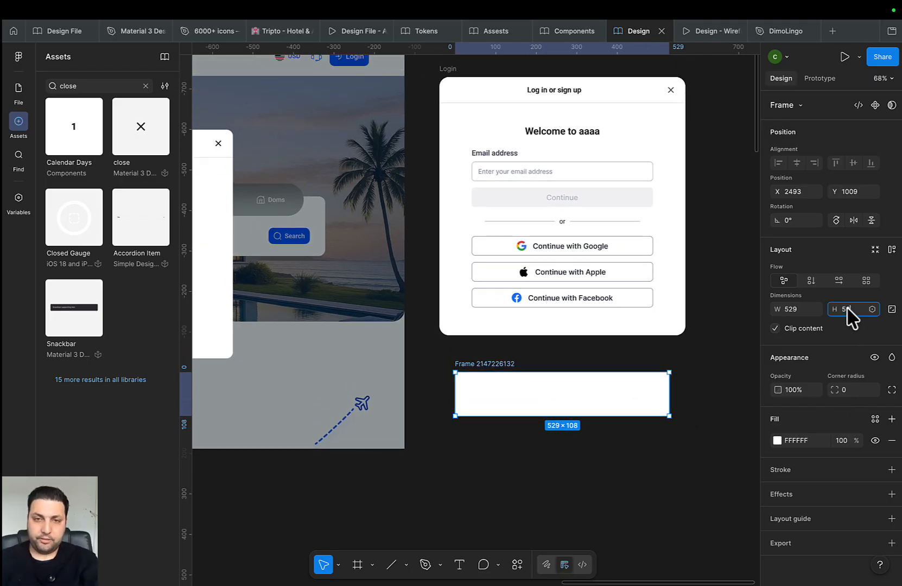
key(Return)
scroll(596, 375, up, 3)
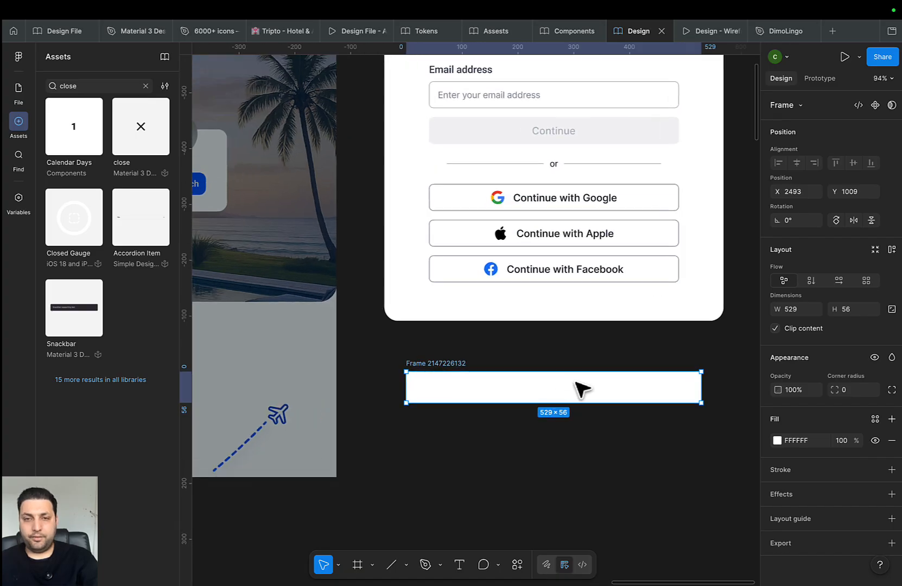
drag(599, 446, 578, 472)
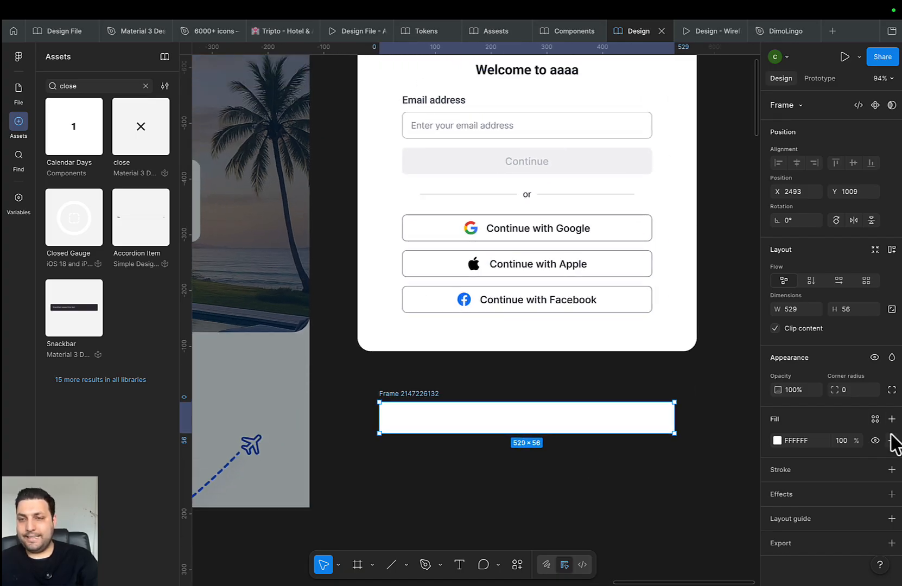
Round all corners of the new frame with the 12 radius token
click(892, 390)
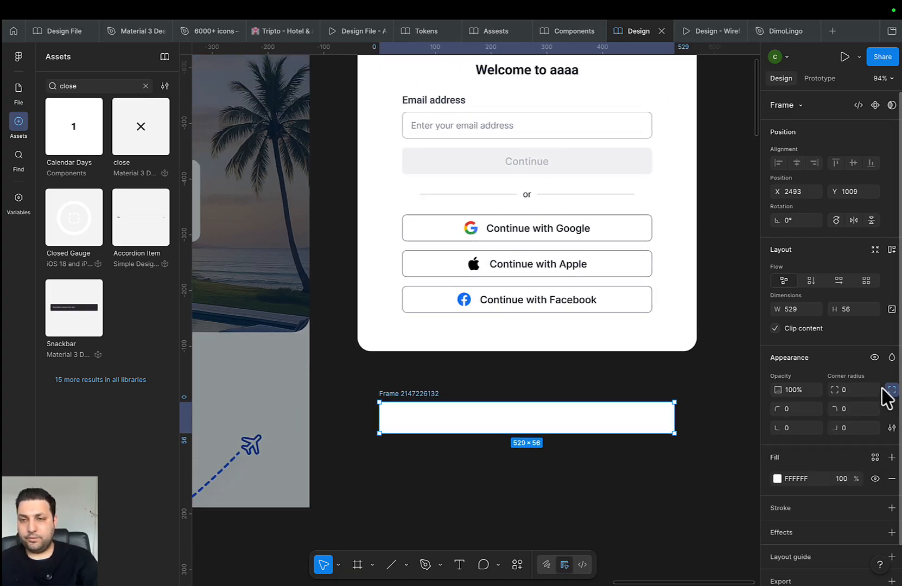
click(883, 389)
click(783, 542)
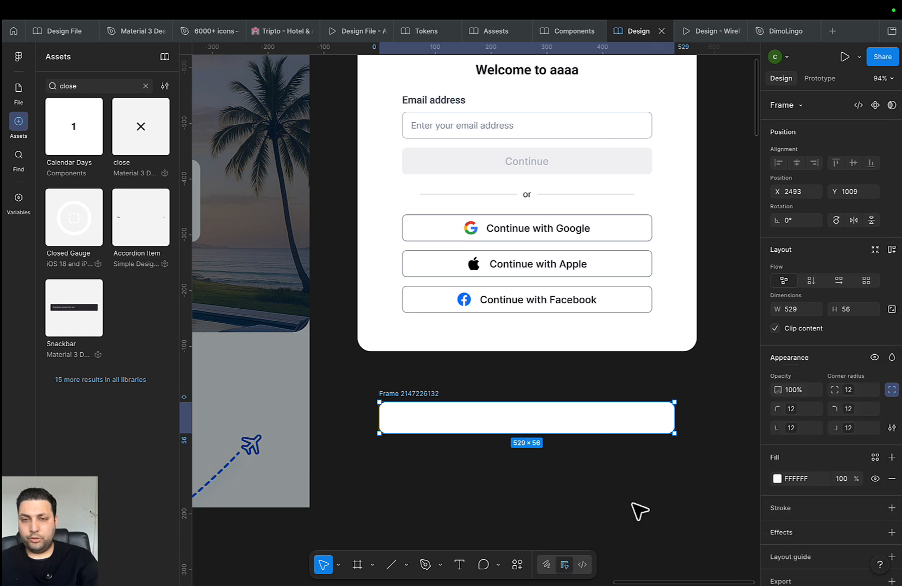
click(639, 510)
Move the input box slightly lower and draw a 654×333 white frame around it
scroll(579, 485, up, 1)
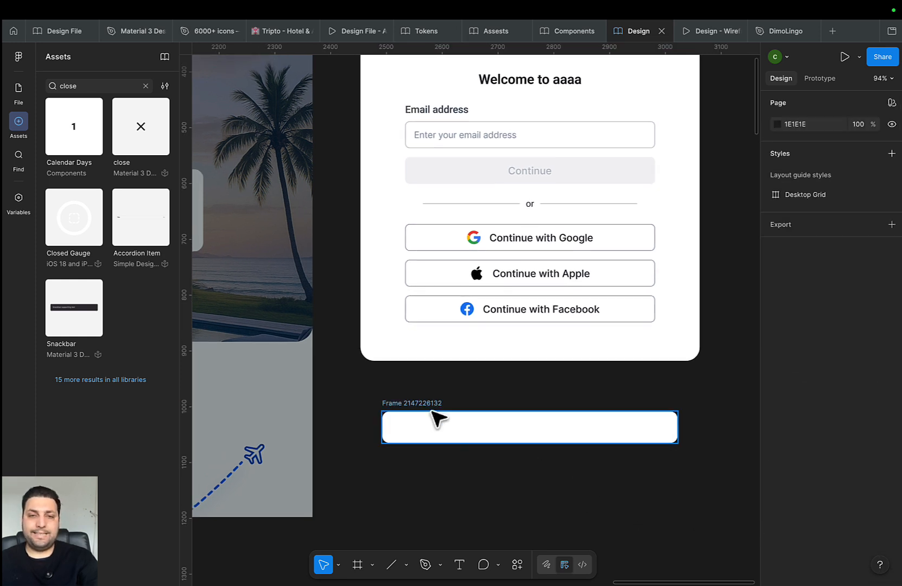
click(450, 423)
drag(443, 434, 440, 458)
click(440, 415)
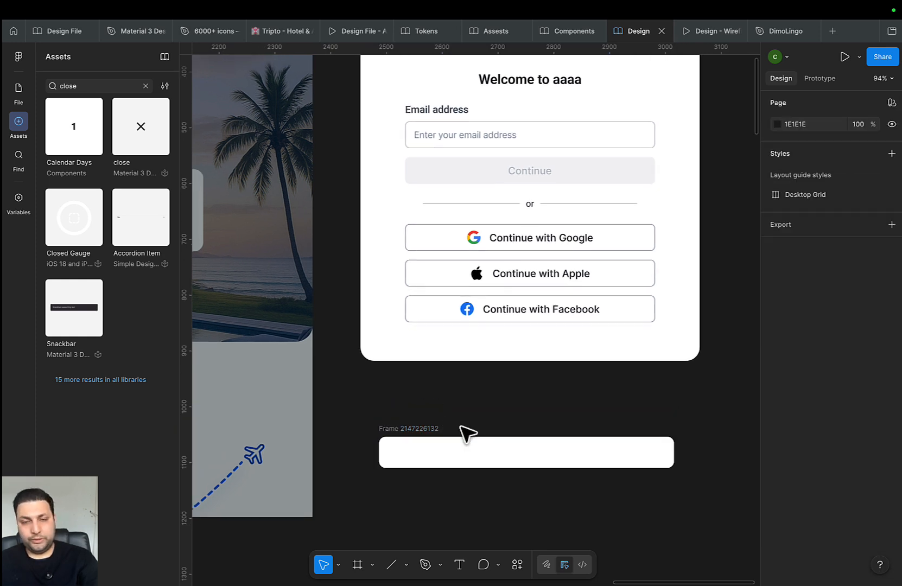
drag(514, 429, 509, 386)
drag(582, 403, 573, 383)
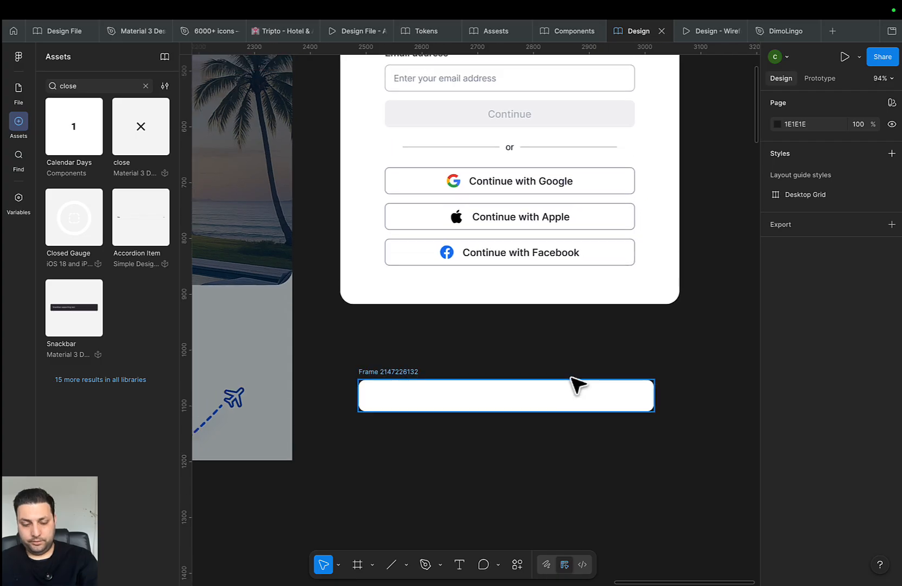
key(f)
mouse_move(686, 341)
mouse_down()
mouse_move(405, 520)
mouse_move(321, 526)
mouse_up()
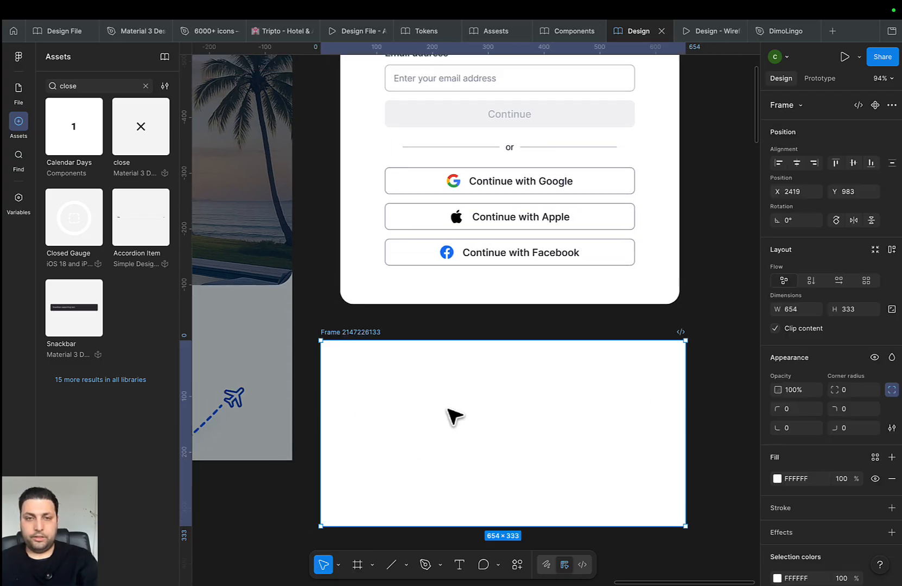
Position the input box inside the new frame and fill it with Color/Surface/White
drag(451, 403, 453, 423)
scroll(842, 513, down, 3)
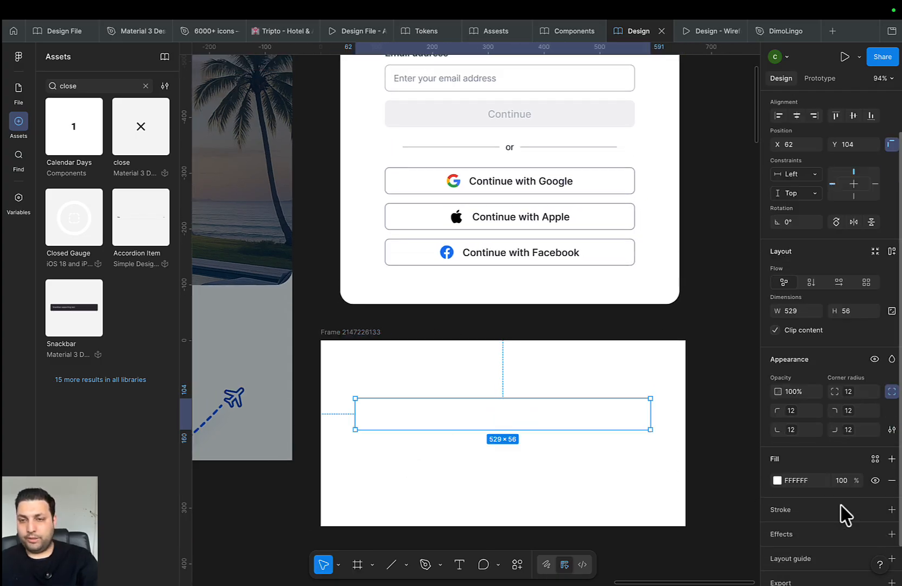
click(875, 444)
scroll(673, 538, down, 5)
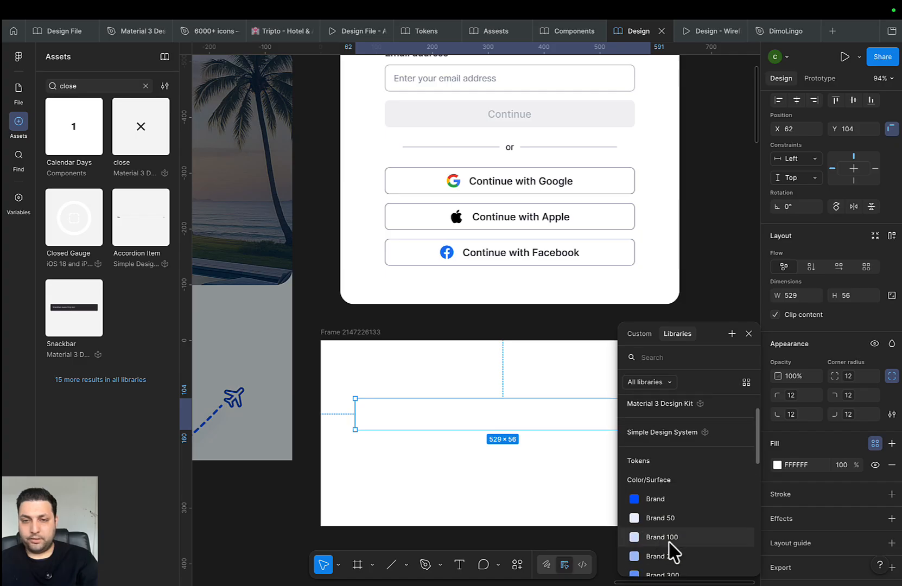
click(673, 545)
Give the input box an Icon Neutral stroke, switching from Icon Neutral 100 to 200
scroll(879, 524, down, 2)
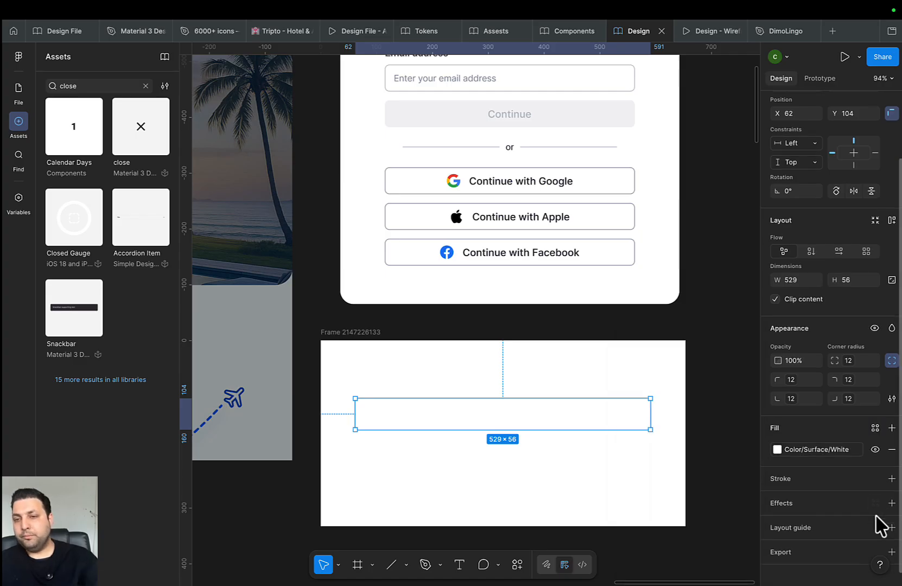
click(873, 470)
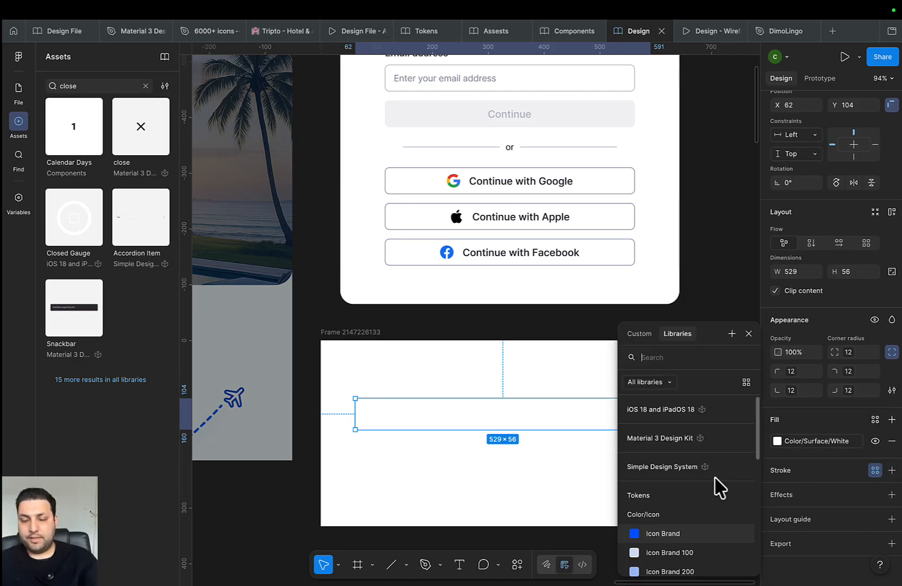
scroll(641, 538, down, 5)
scroll(643, 541, down, 2)
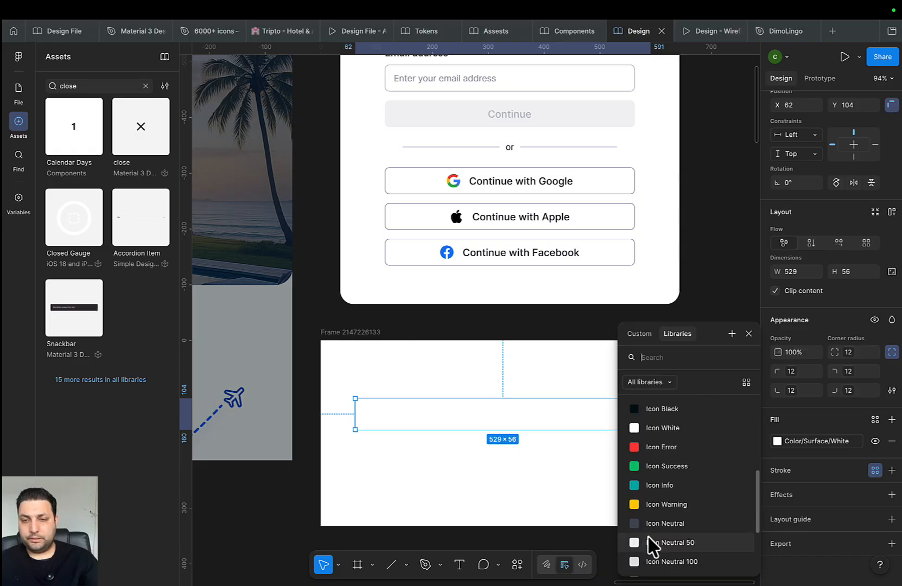
click(656, 544)
click(529, 501)
click(594, 423)
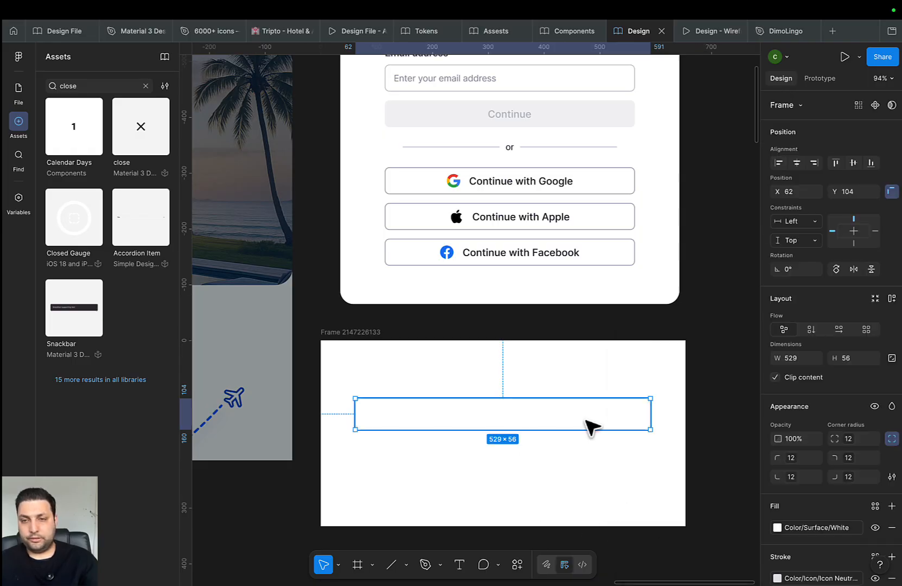
scroll(809, 520, down, 4)
click(814, 438)
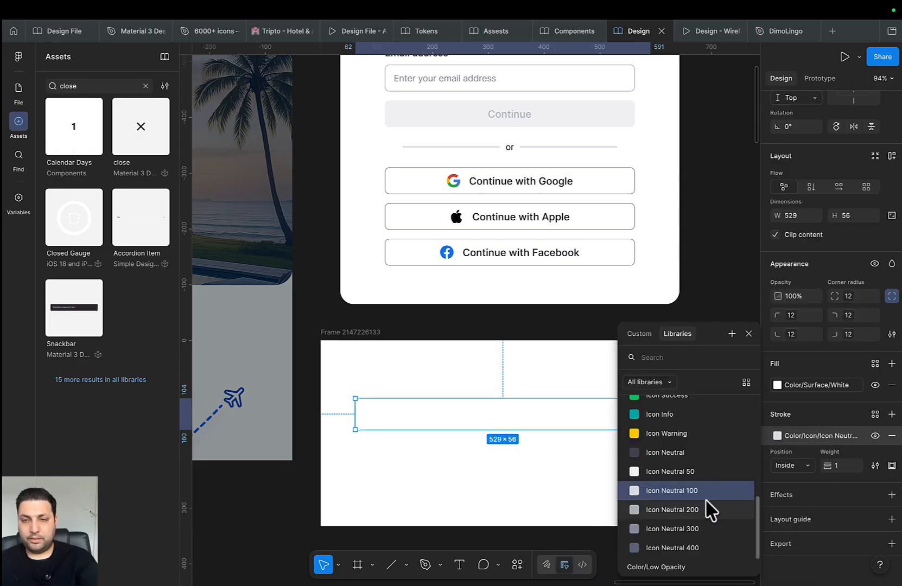
click(682, 516)
click(589, 535)
click(539, 429)
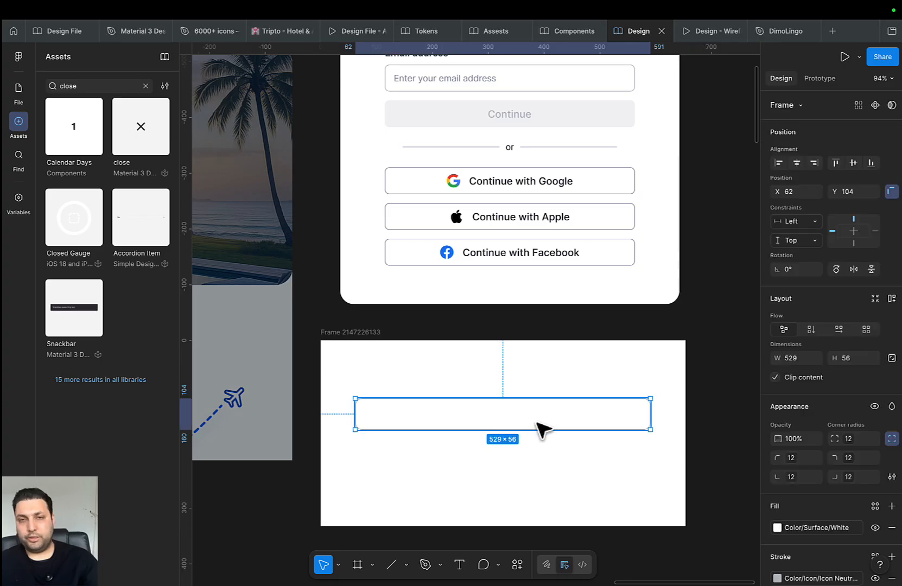
scroll(573, 449, up, 3)
Add a 'Title' label above the input box and copy it inside for the placeholder
key(t)
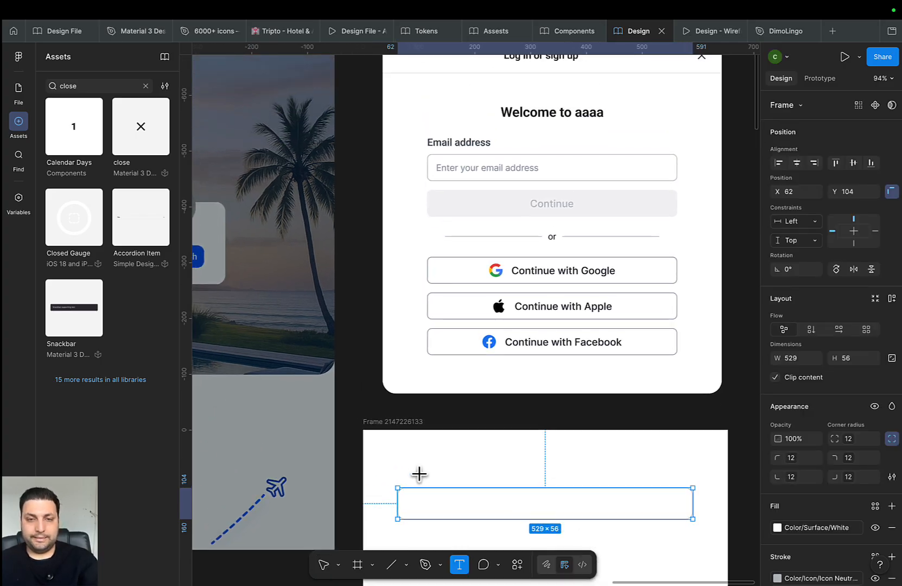
click(417, 476)
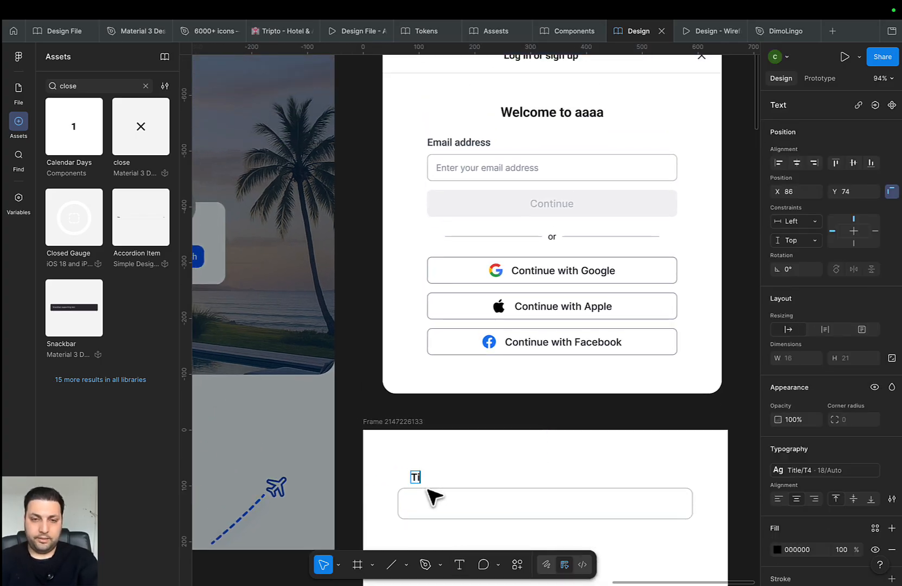
text(Title)
key(Escape)
scroll(420, 467, down, 2)
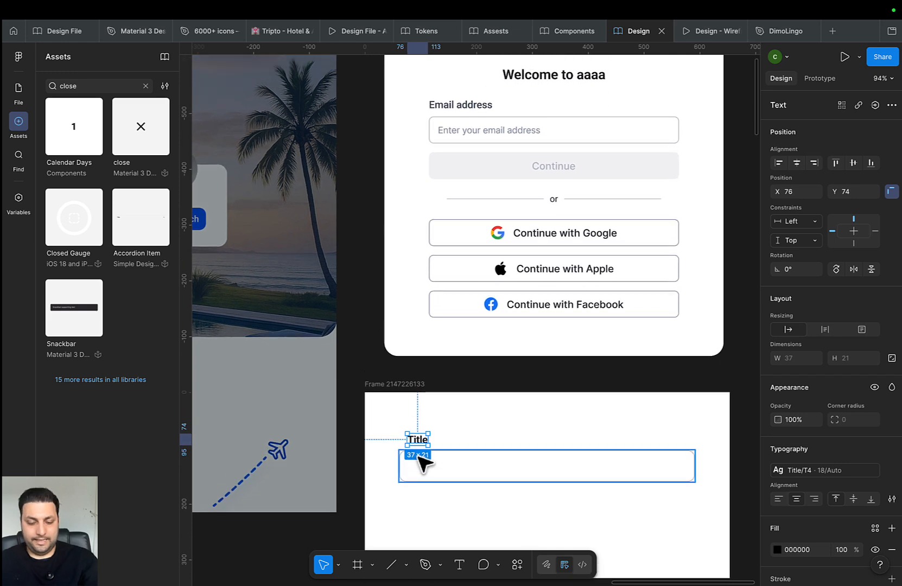
drag(414, 440, 436, 471)
double_click(433, 466)
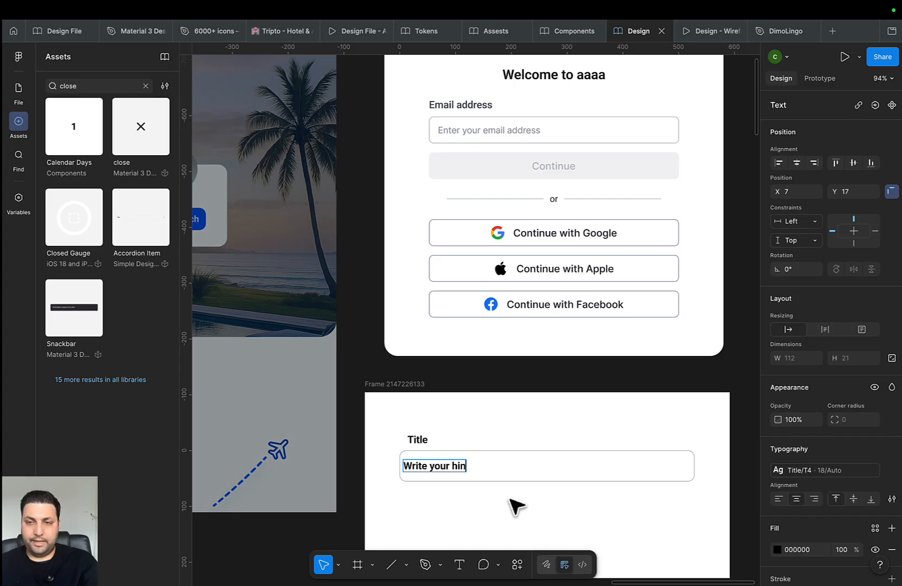
Edit the placeholder to 'Write youdcsdfsdfdddr hin' and shift it right to X 15
click(481, 509)
drag(440, 467, 450, 467)
double_click(450, 467)
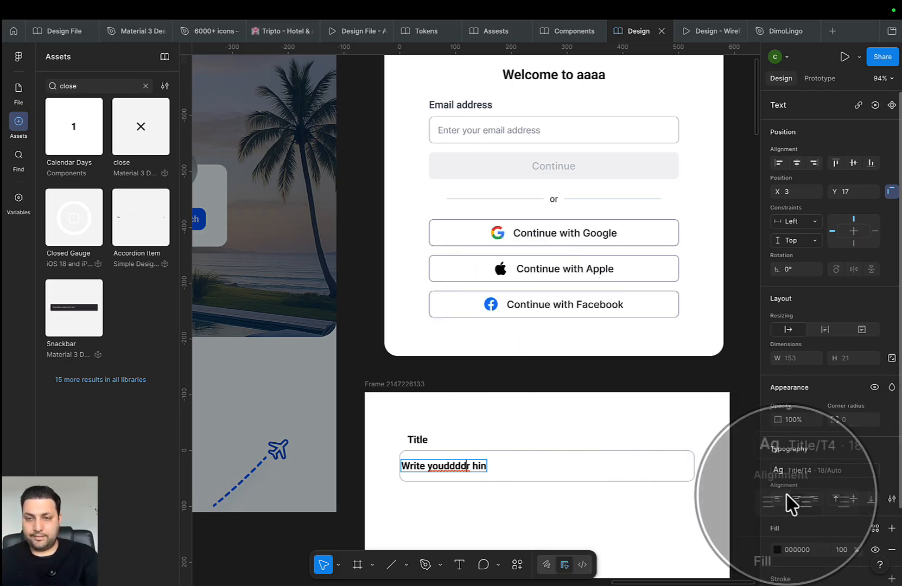
click(448, 465)
text(dcsusdf)
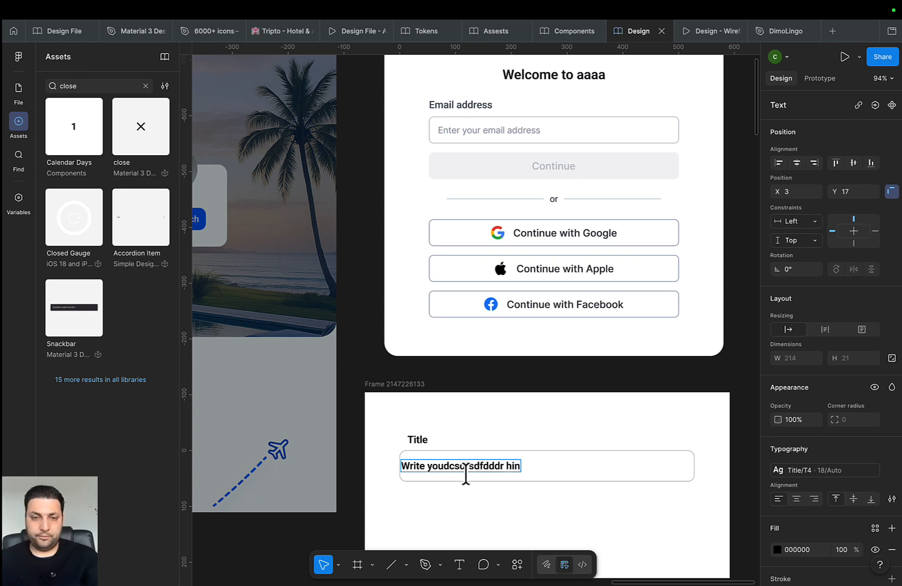
key(Escape)
drag(436, 471, 442, 469)
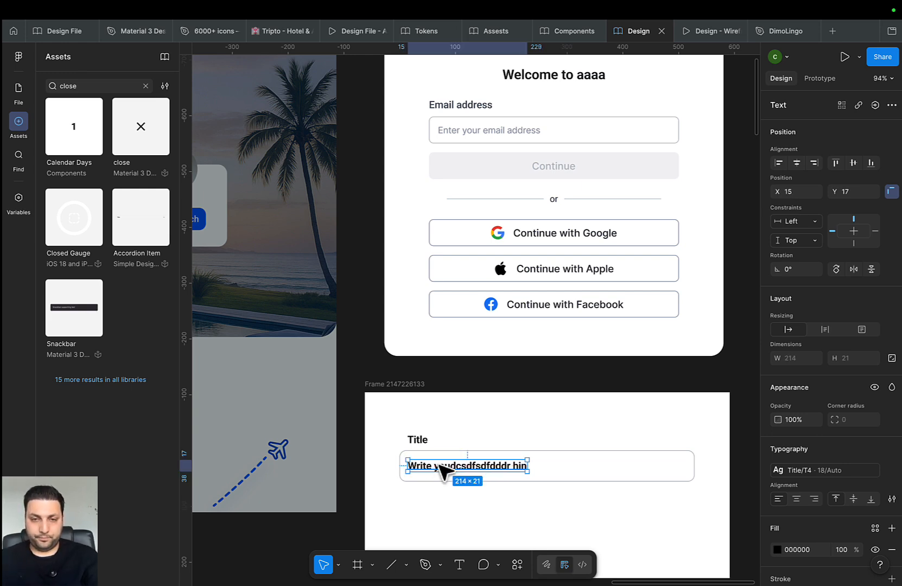
click(581, 468)
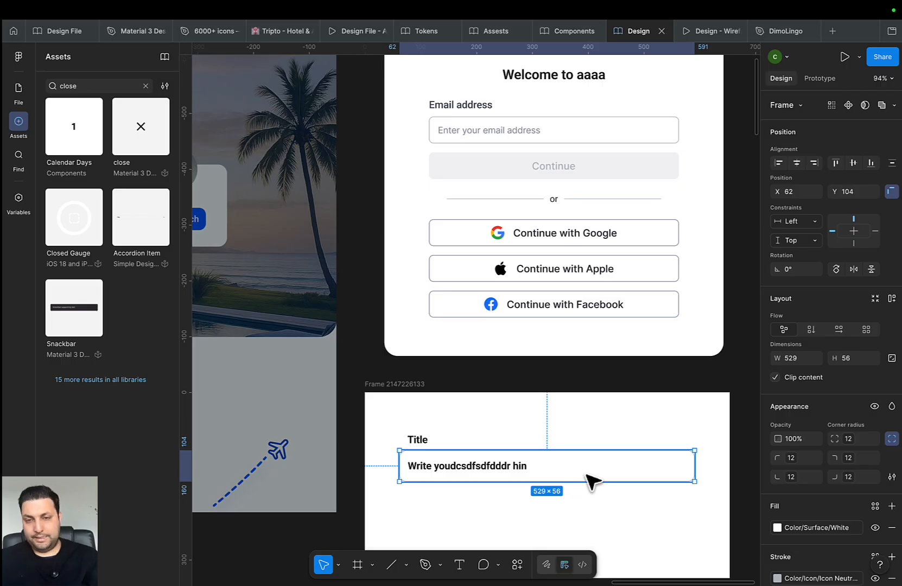
Add auto layout to the input box, widen it to 494, and set vertical padding 17
key(shift+a)
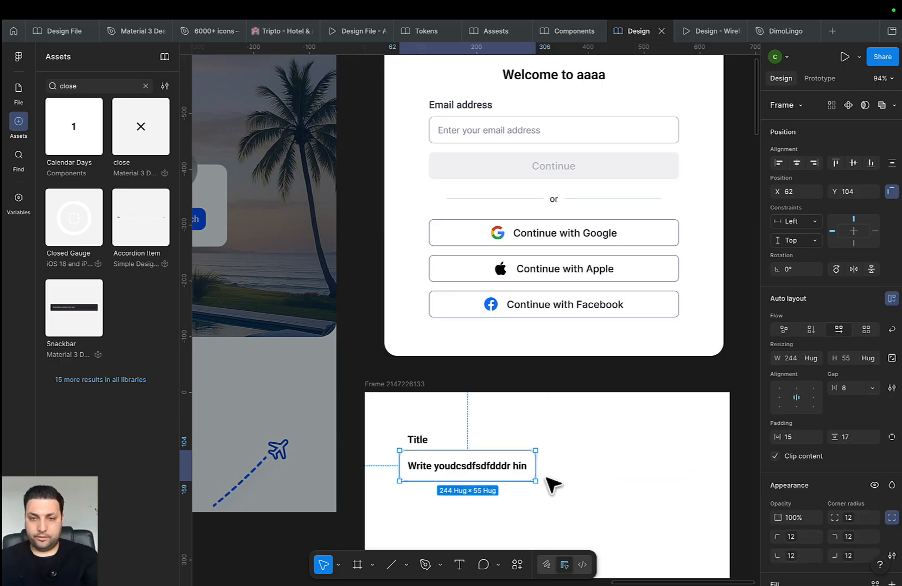
drag(544, 467, 676, 467)
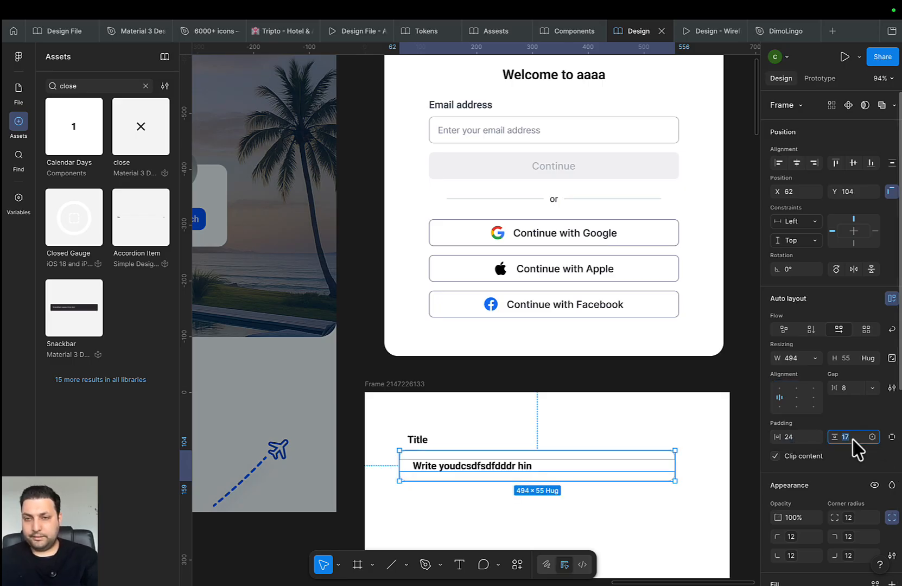
key(Down)
key(Up)
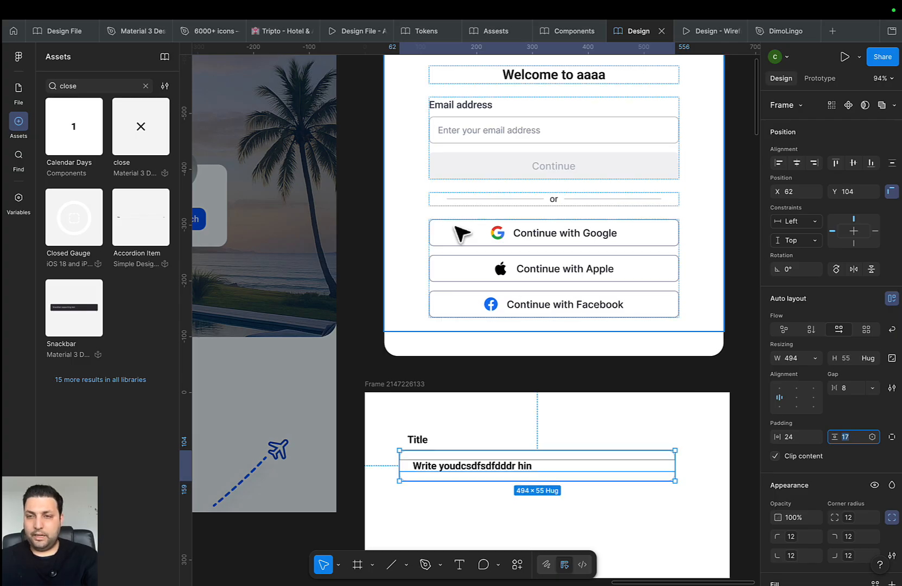
Set the input box height to 56 and reselect the box
scroll(690, 400, down, 2)
scroll(691, 401, right, 2)
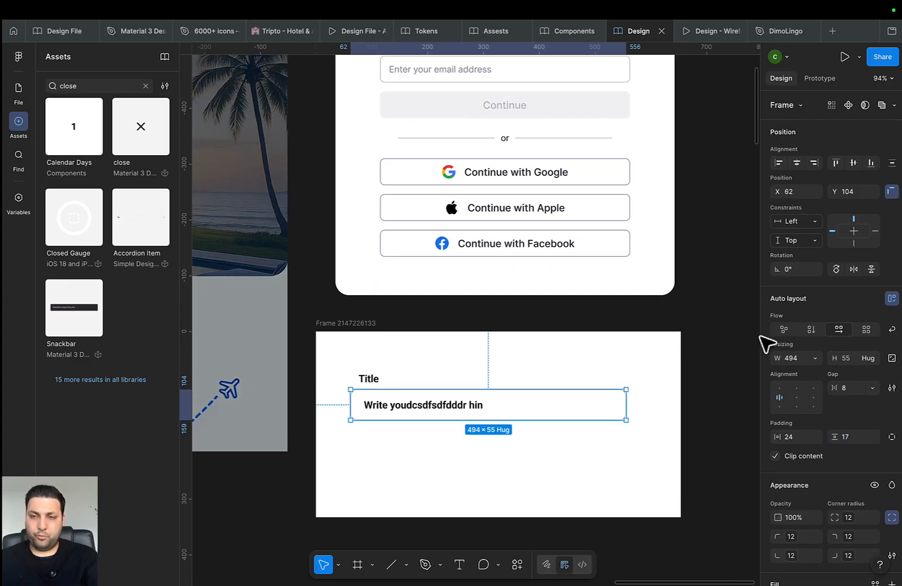
click(845, 362)
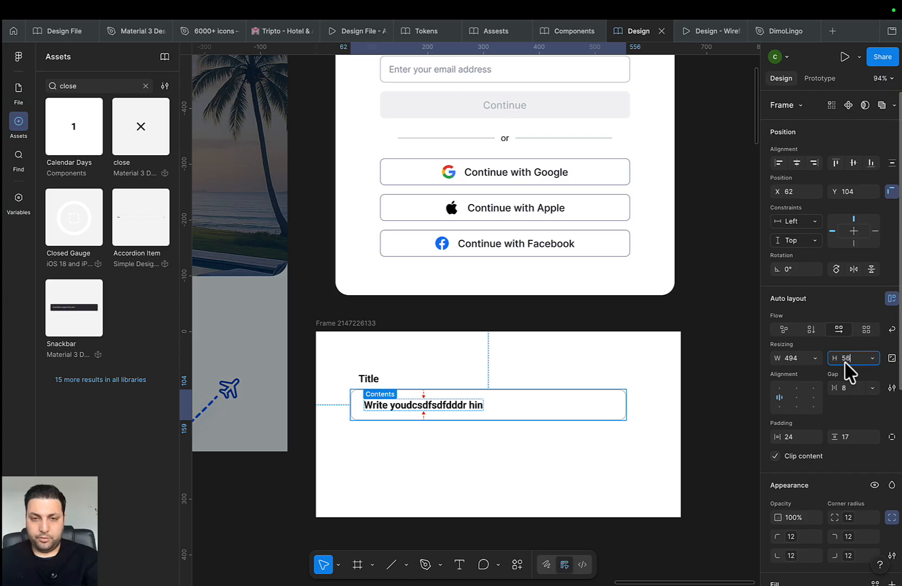
key(Return)
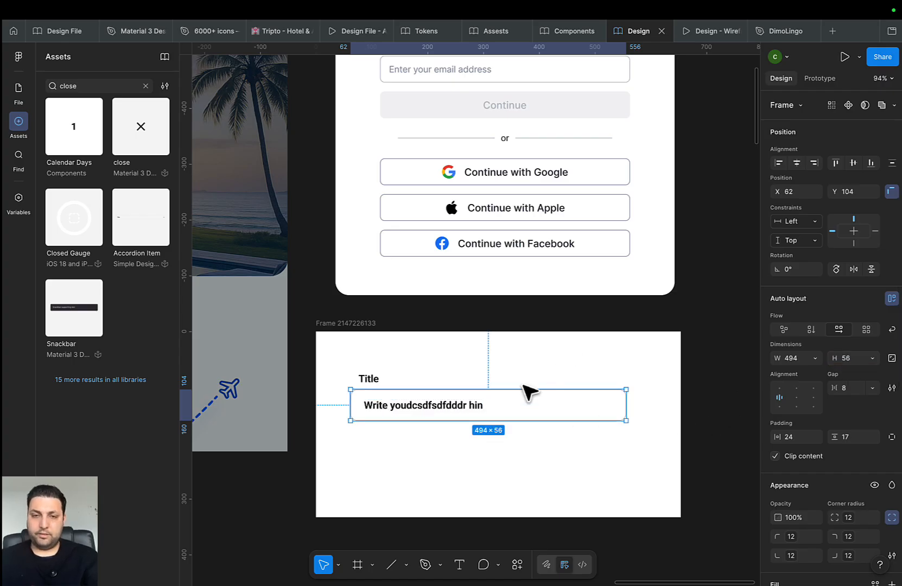
double_click(437, 411)
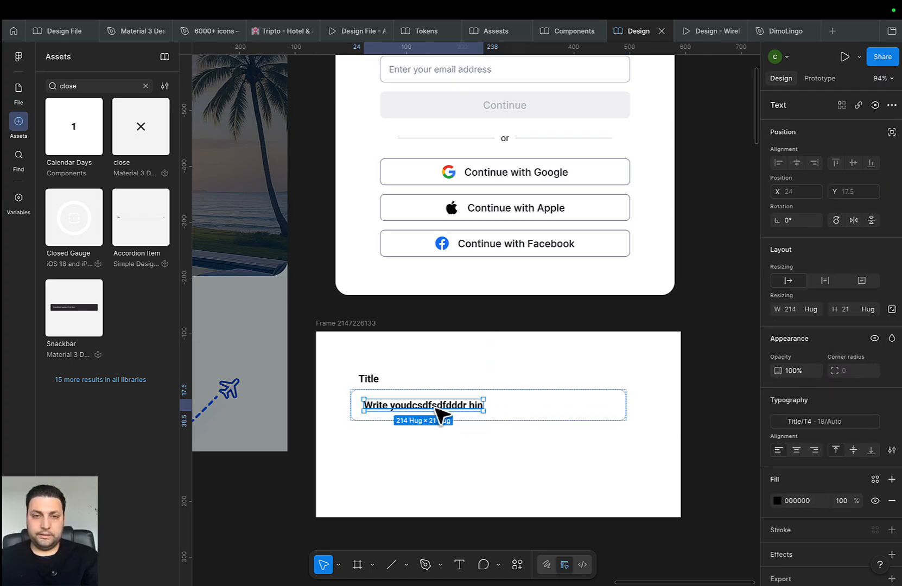
click(460, 382)
click(472, 397)
click(583, 469)
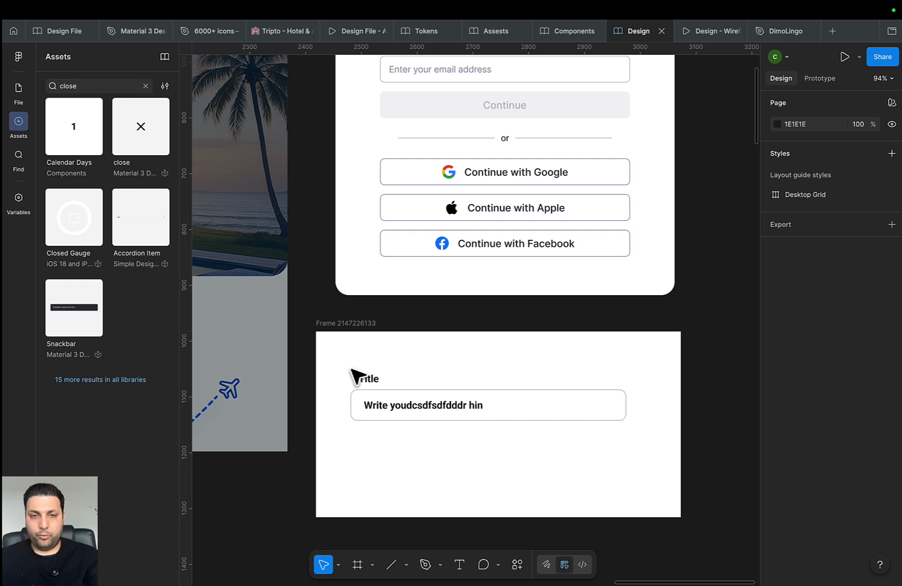
click(399, 410)
shift+click(377, 382)
key(shift+a)
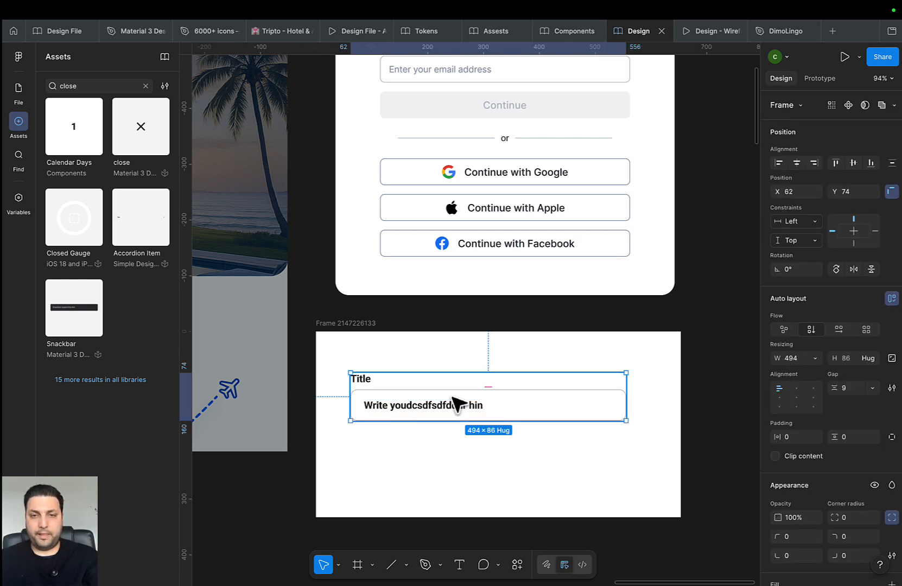
drag(436, 376, 448, 399)
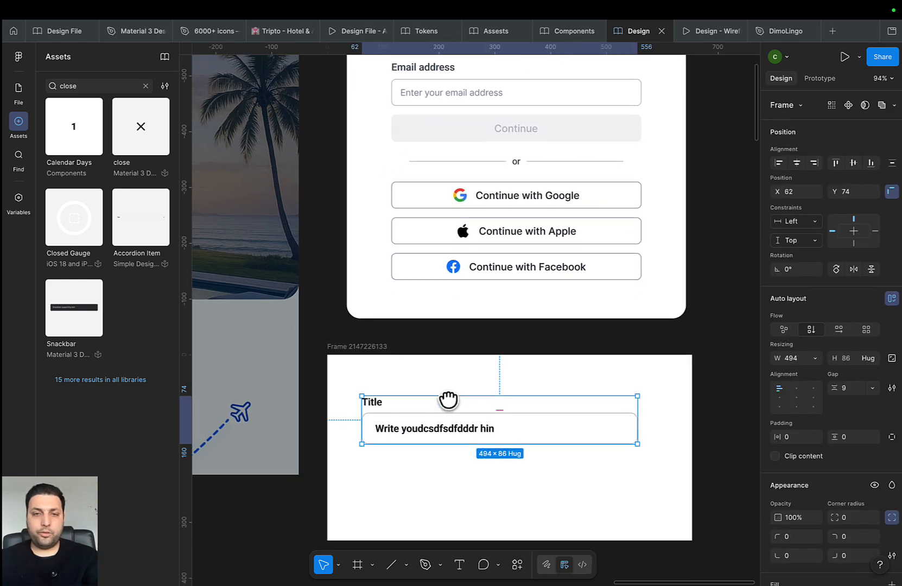
double_click(429, 427)
double_click(429, 427)
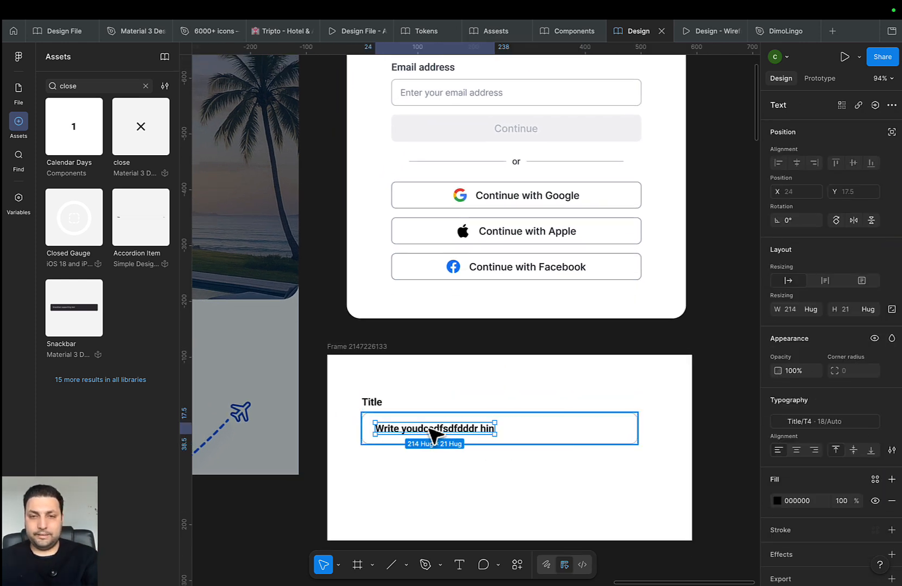
click(823, 426)
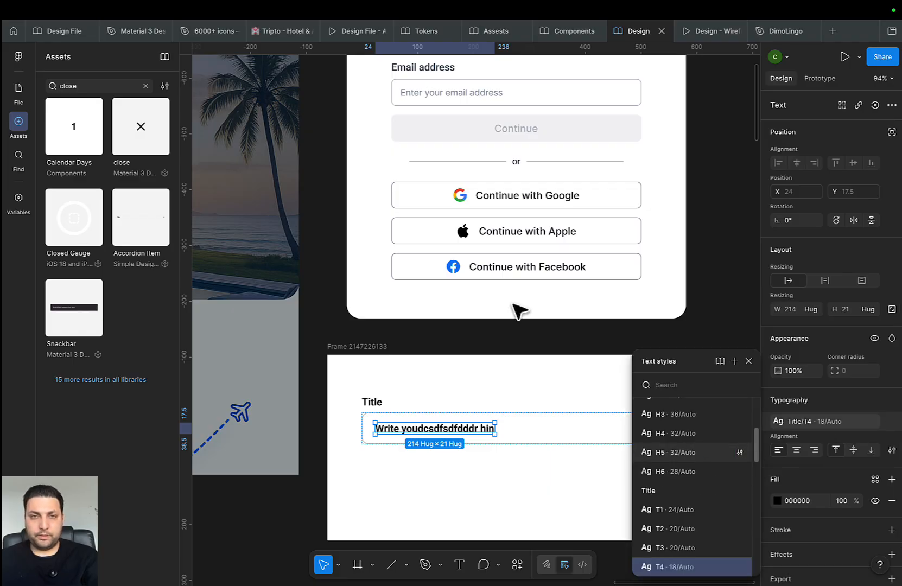
scroll(717, 516, down, 1)
scroll(711, 529, down, 1)
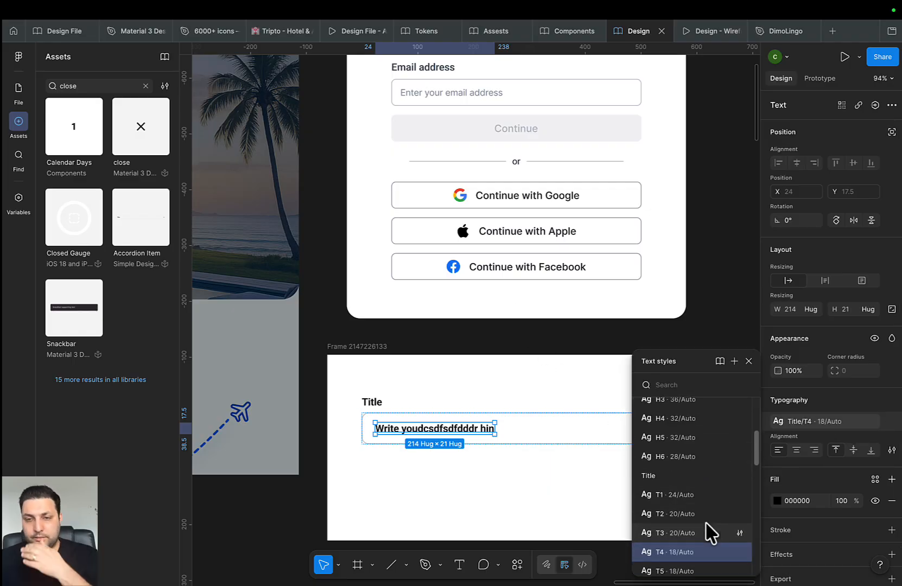
scroll(527, 347, up, 3)
click(460, 191)
click(460, 195)
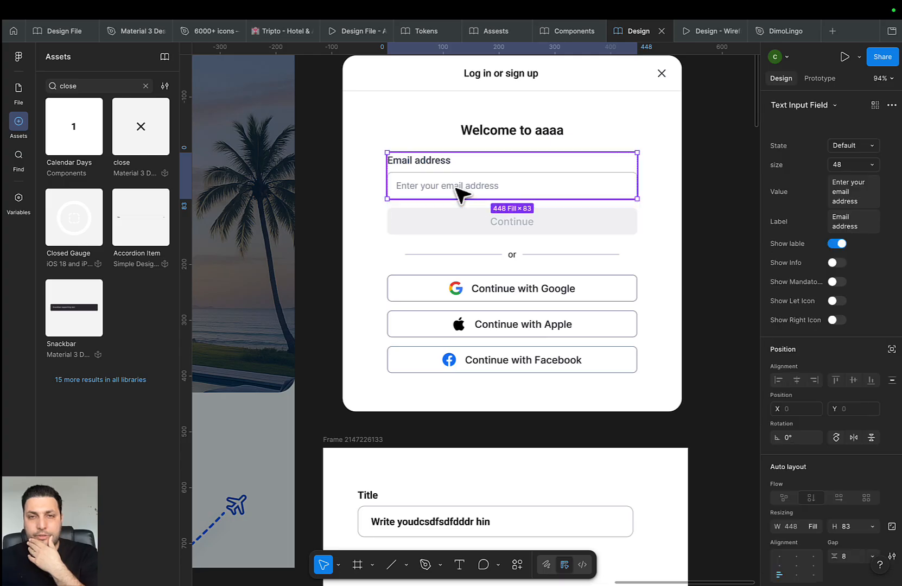
click(461, 197)
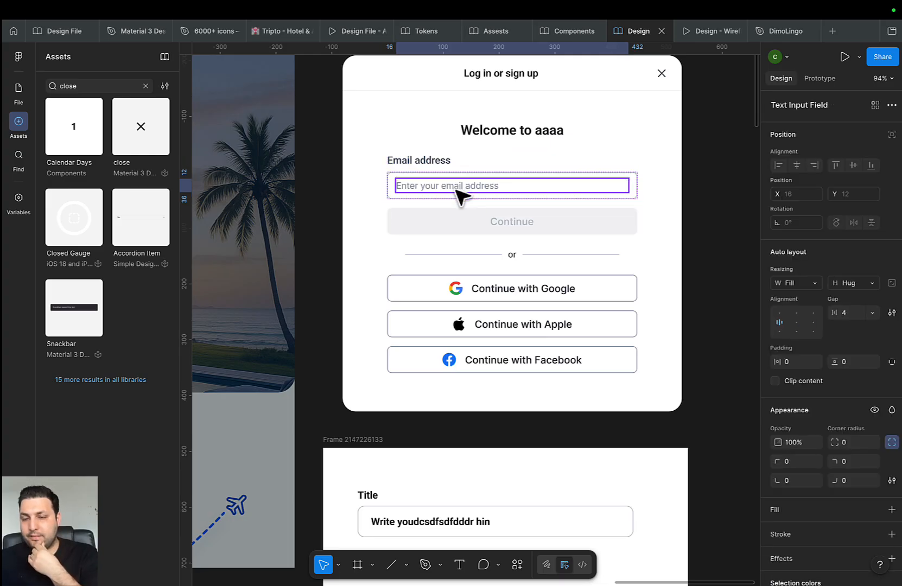
click(461, 197)
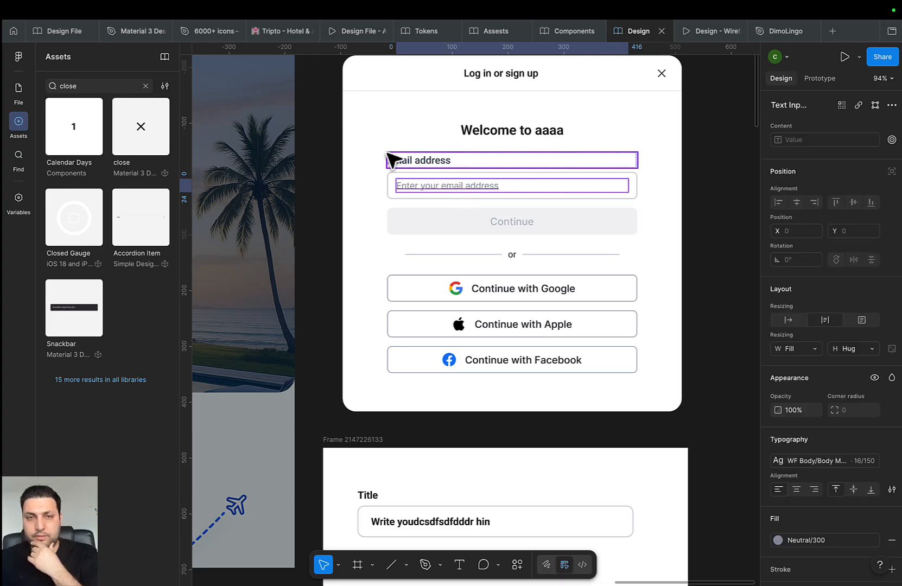
click(409, 160)
double_click(408, 161)
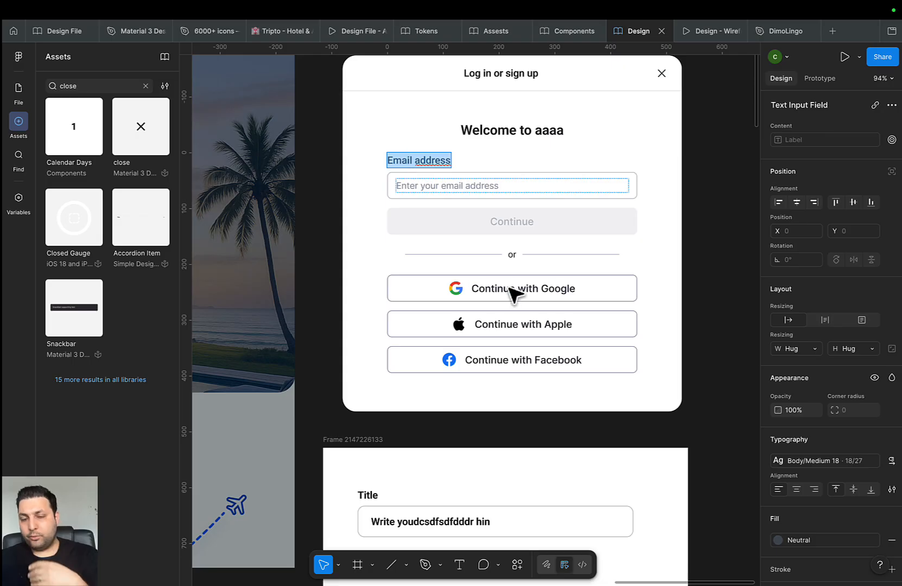
scroll(521, 245, down, 3)
double_click(478, 361)
Apply the Body/BodyMedium 16 text style to the hint text
double_click(470, 356)
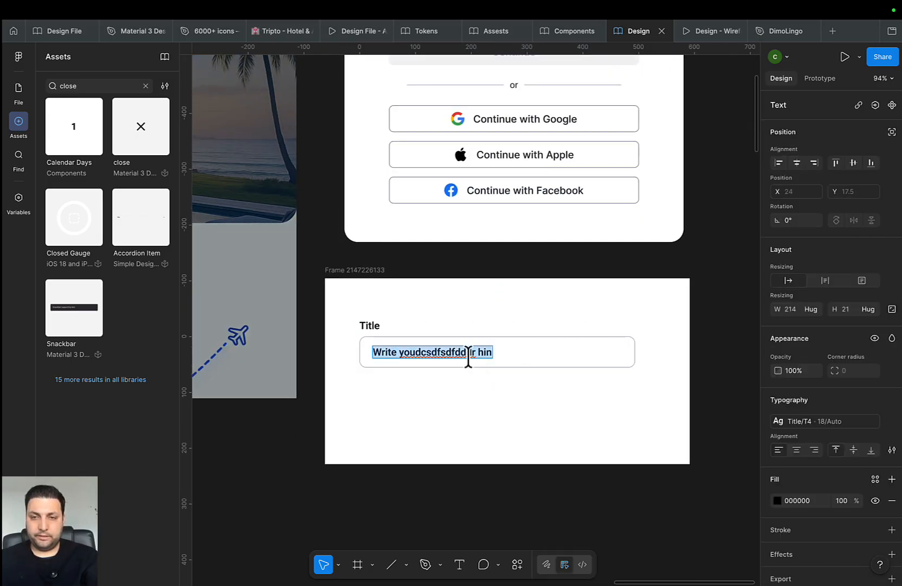
click(822, 422)
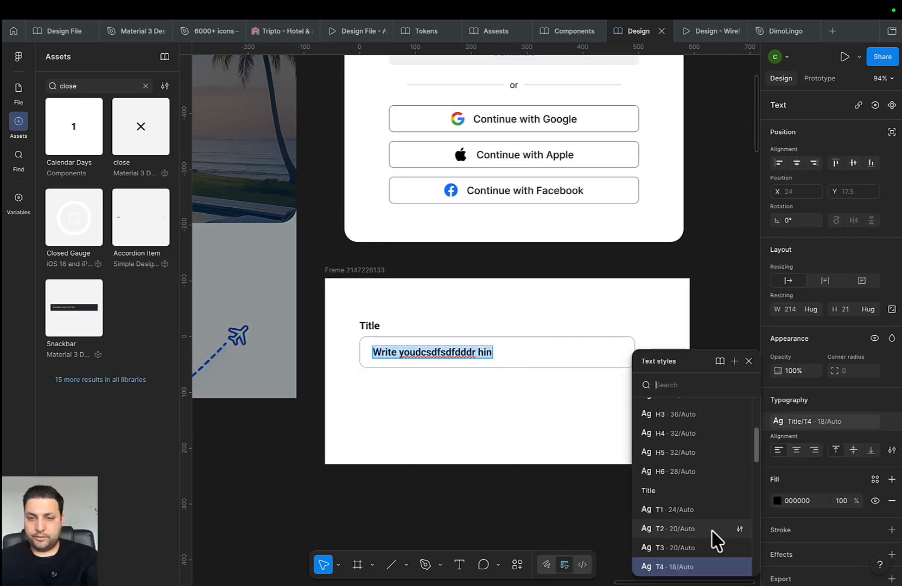
scroll(706, 543, down, 3)
scroll(717, 543, down, 4)
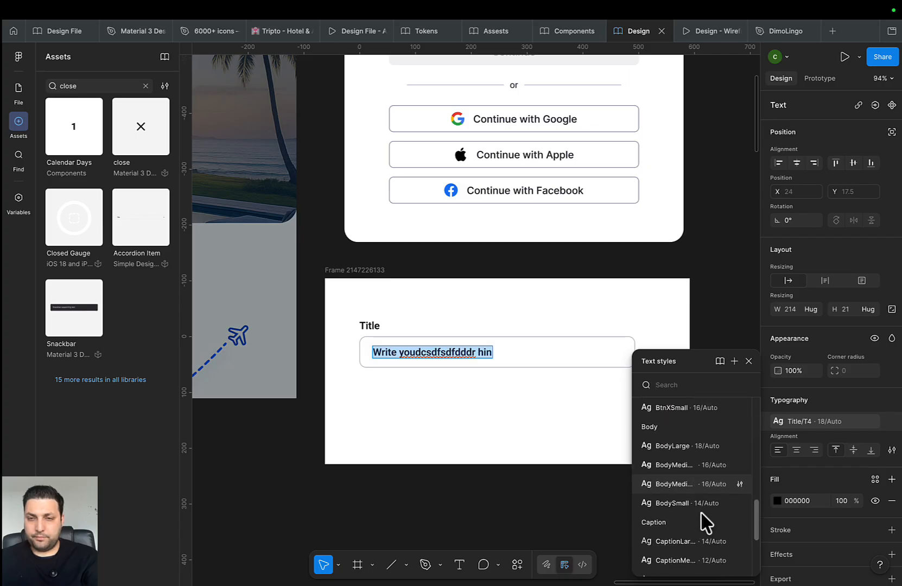
click(687, 470)
key(Escape)
click(859, 427)
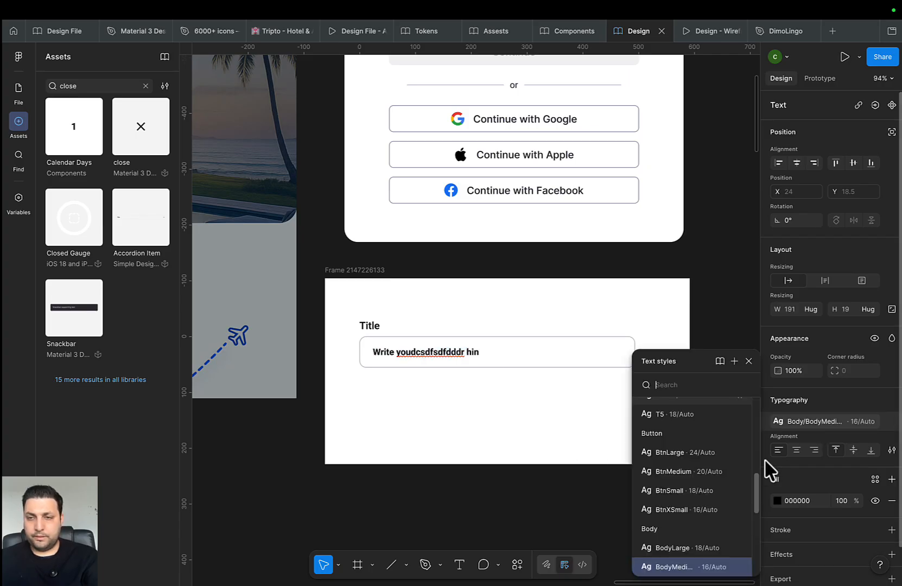
scroll(681, 568, down, 1)
click(684, 559)
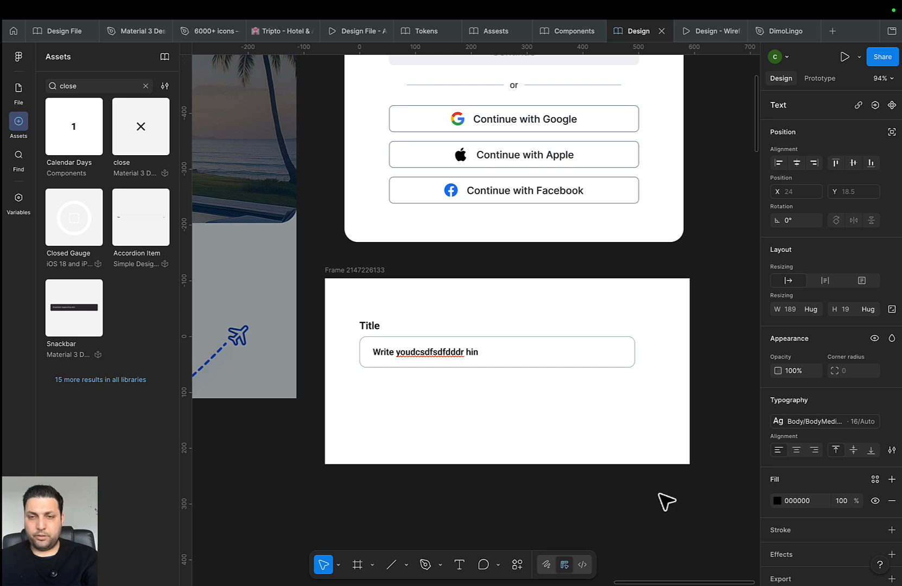
click(814, 423)
scroll(739, 478, down, 1)
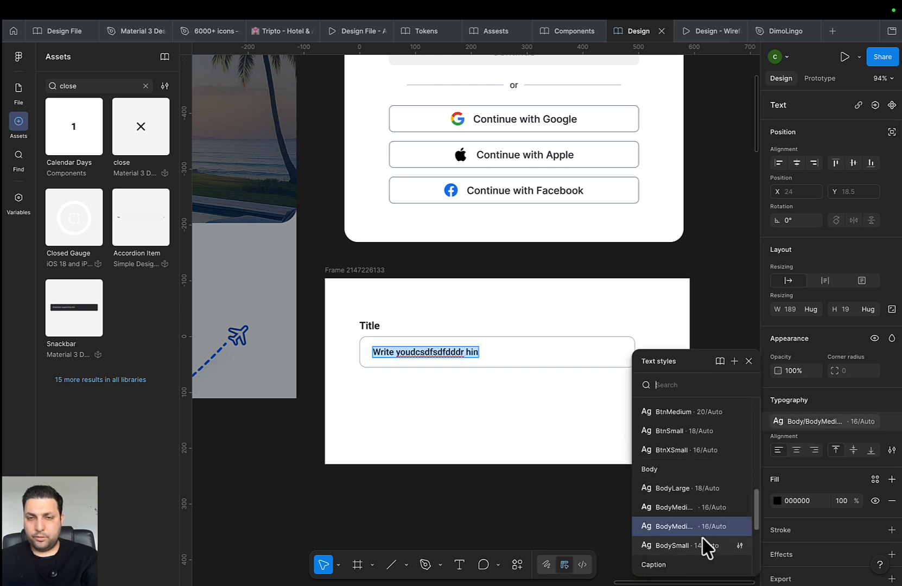
key(Escape)
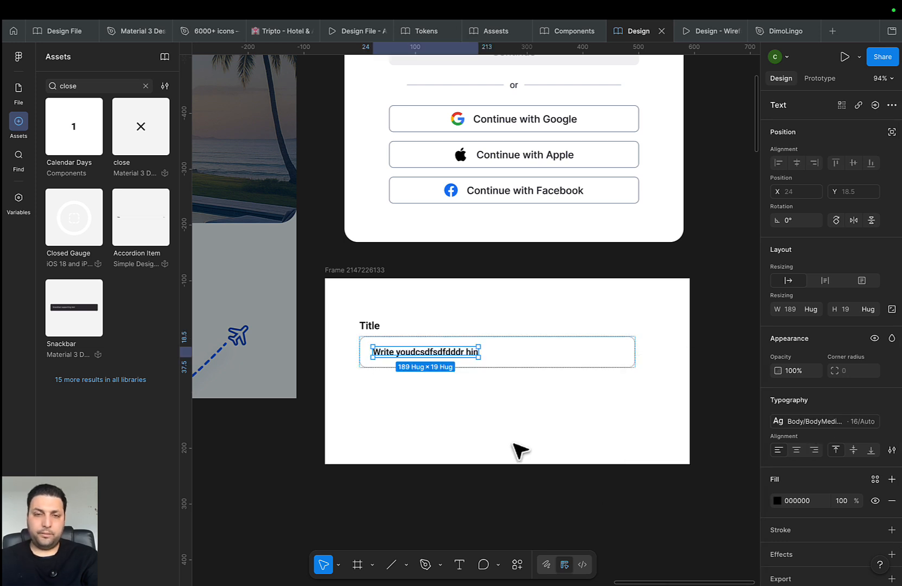
Colour the hint text with the grey Text Neutral token
click(874, 479)
scroll(675, 531, down, 3)
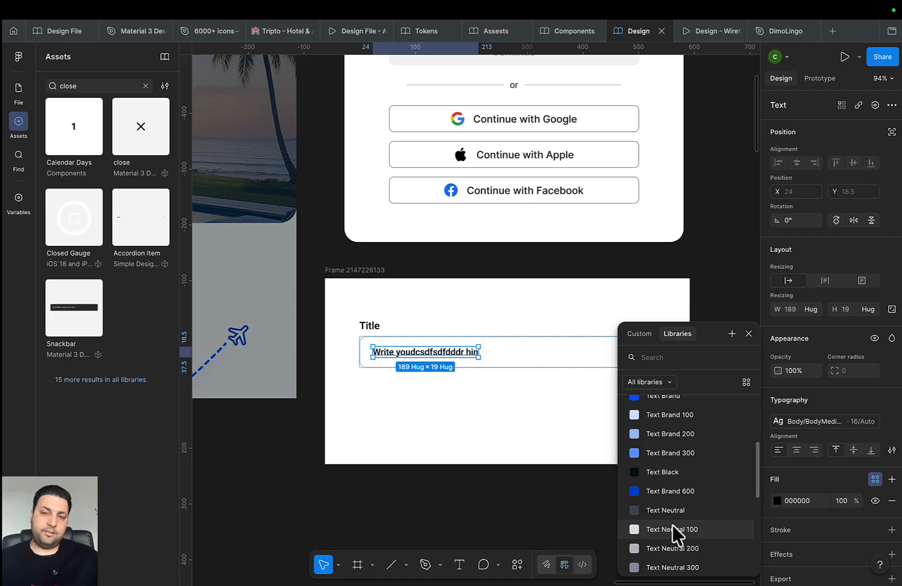
scroll(678, 534, down, 2)
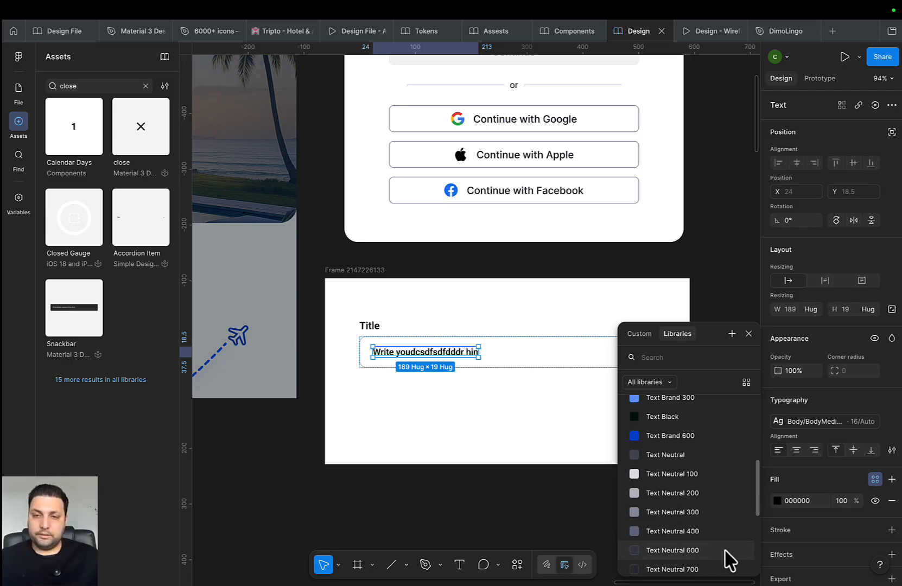
click(704, 528)
click(516, 434)
drag(541, 464, 577, 491)
scroll(455, 379, up, 3)
scroll(458, 384, up, 2)
click(455, 389)
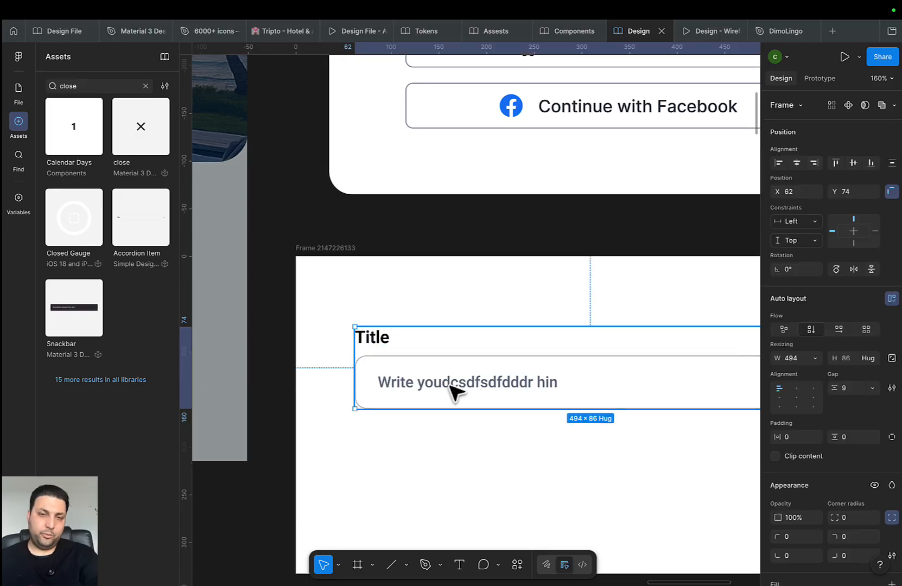
click(457, 390)
key(Escape)
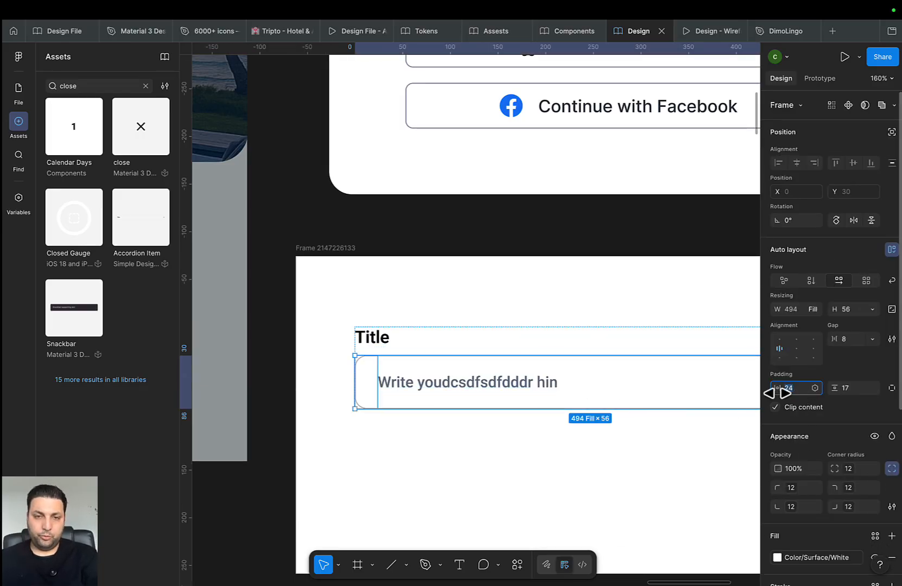
click(578, 480)
scroll(332, 459, down, 4)
click(324, 433)
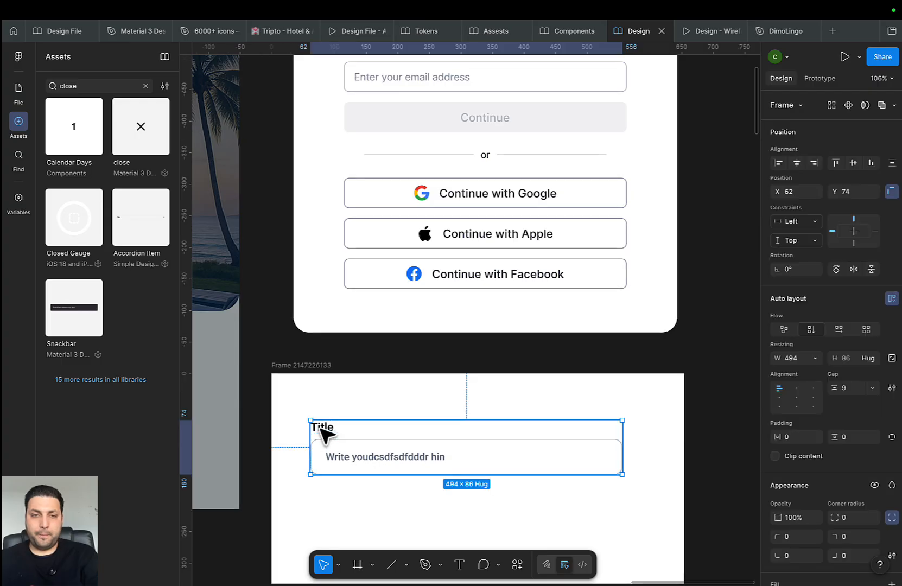
click(324, 433)
click(468, 514)
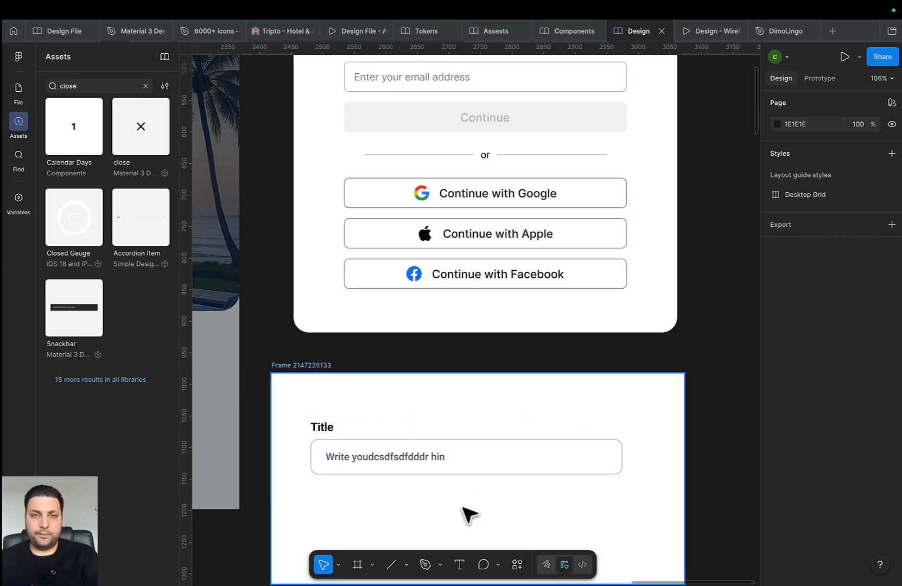
scroll(469, 514, down, 3)
scroll(502, 499, down, 3)
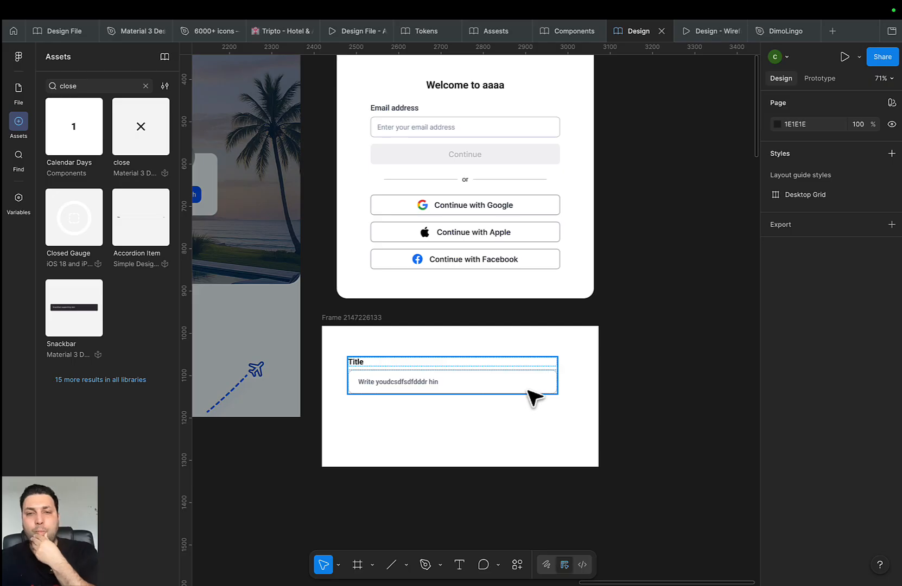
scroll(496, 388, left, 5)
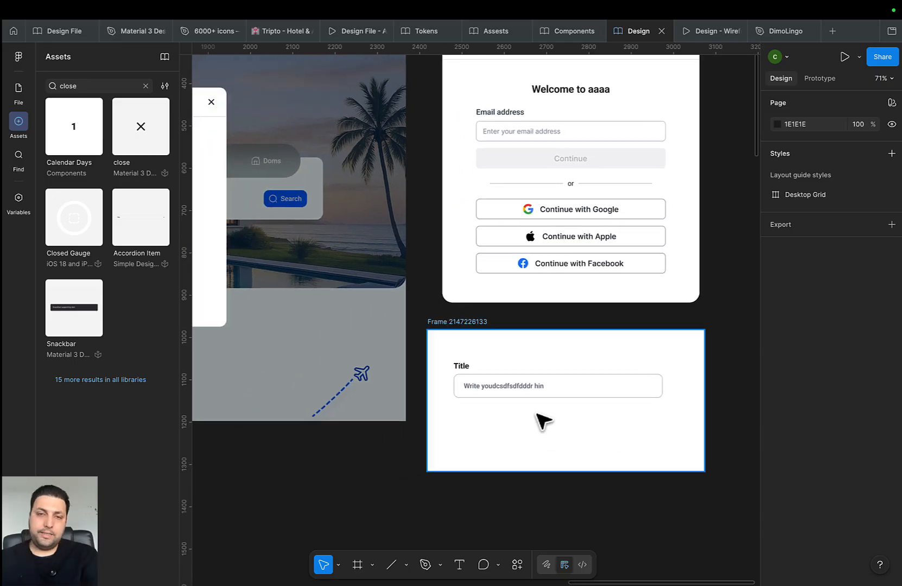
scroll(537, 414, down, 3)
scroll(486, 443, up, 5)
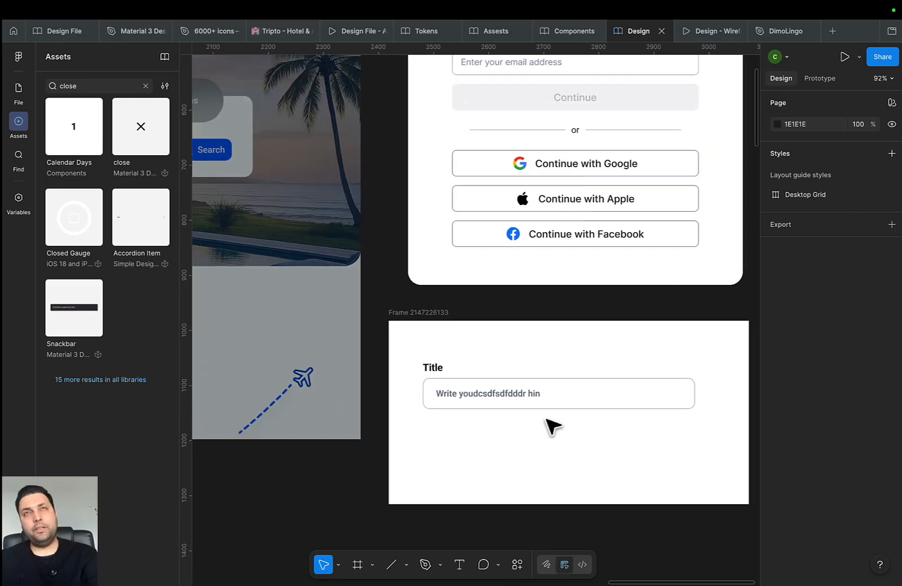
scroll(646, 451, right, 1)
double_click(459, 385)
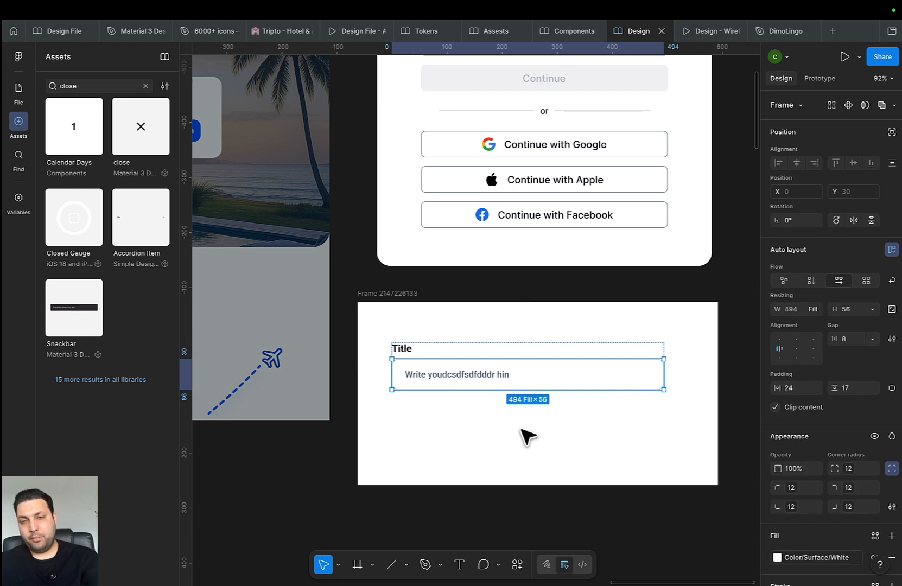
click(529, 503)
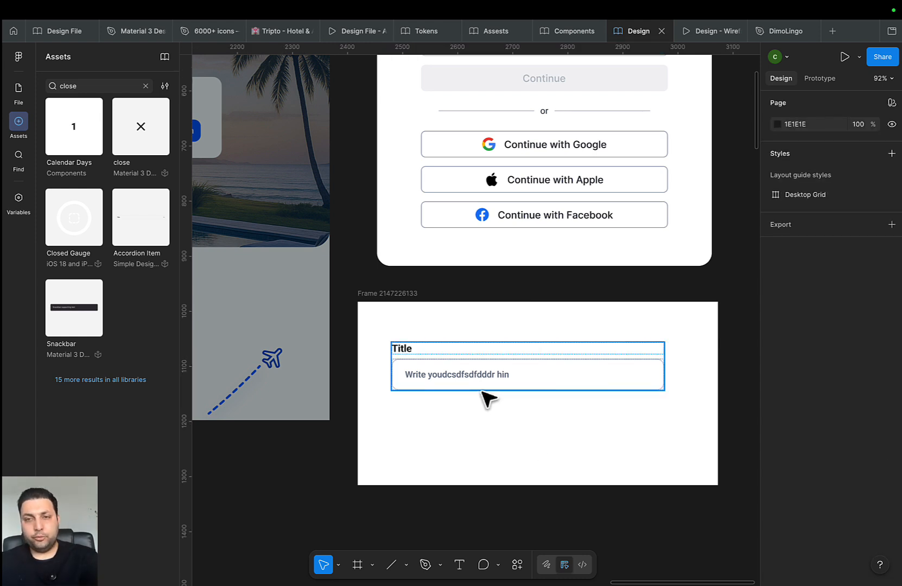
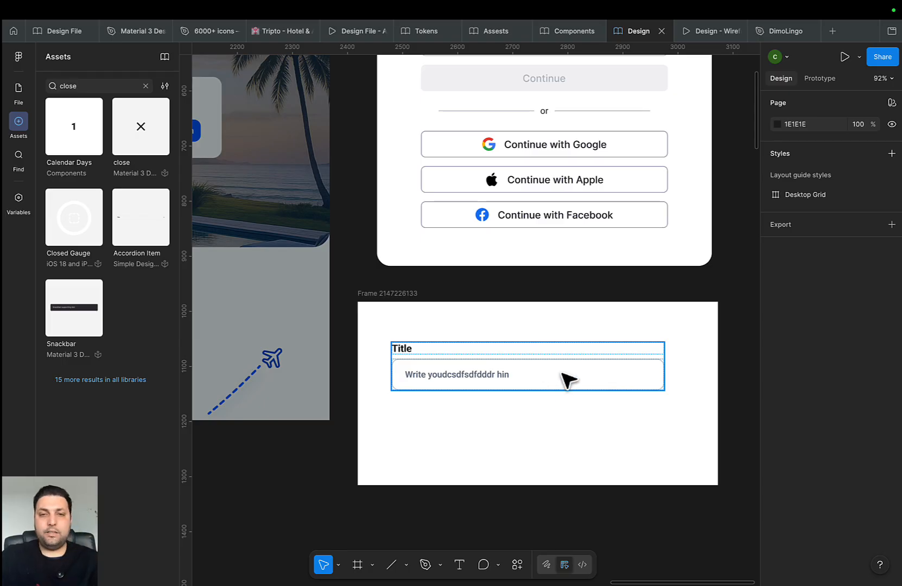
Review the published Components library file, then return to the Design file and clear the asset search
scroll(545, 387, down, 2)
scroll(543, 386, down, 3)
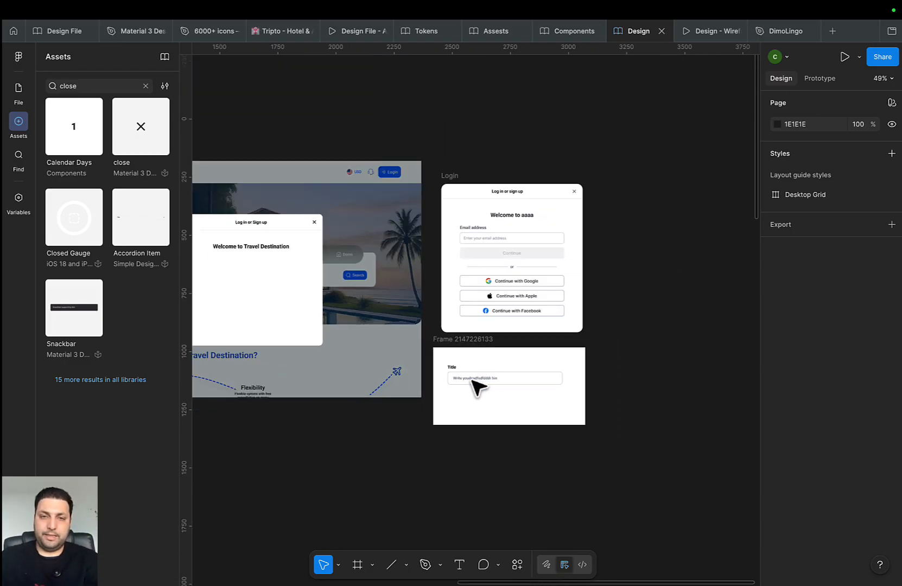
click(558, 31)
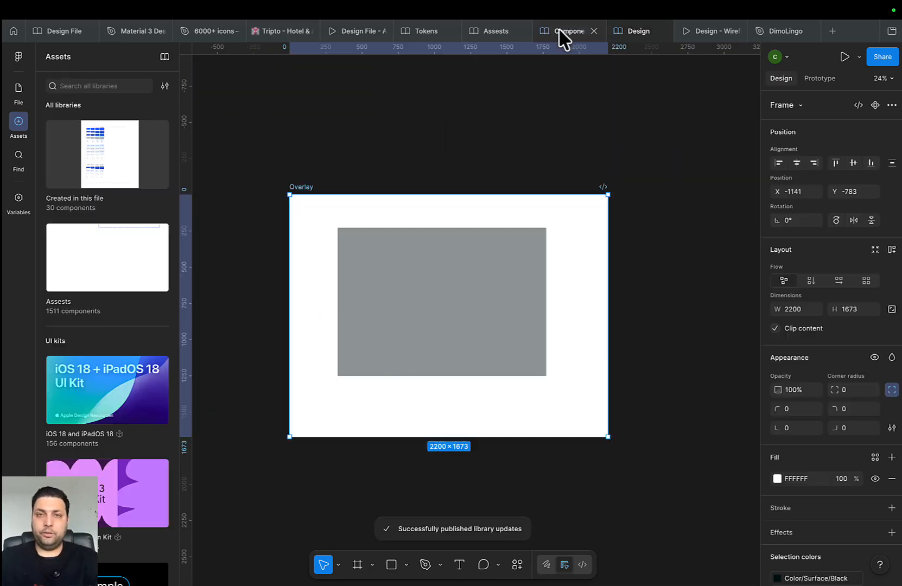
click(631, 30)
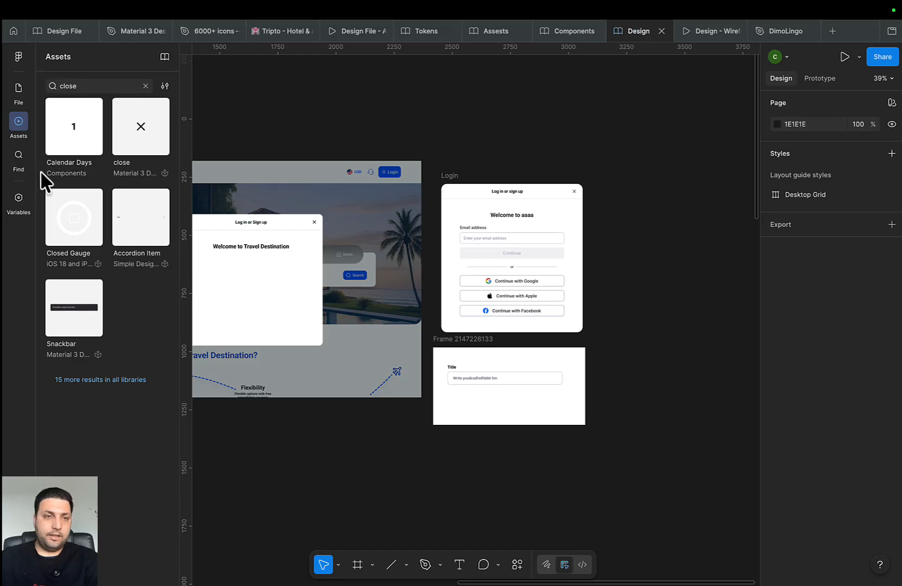
click(145, 86)
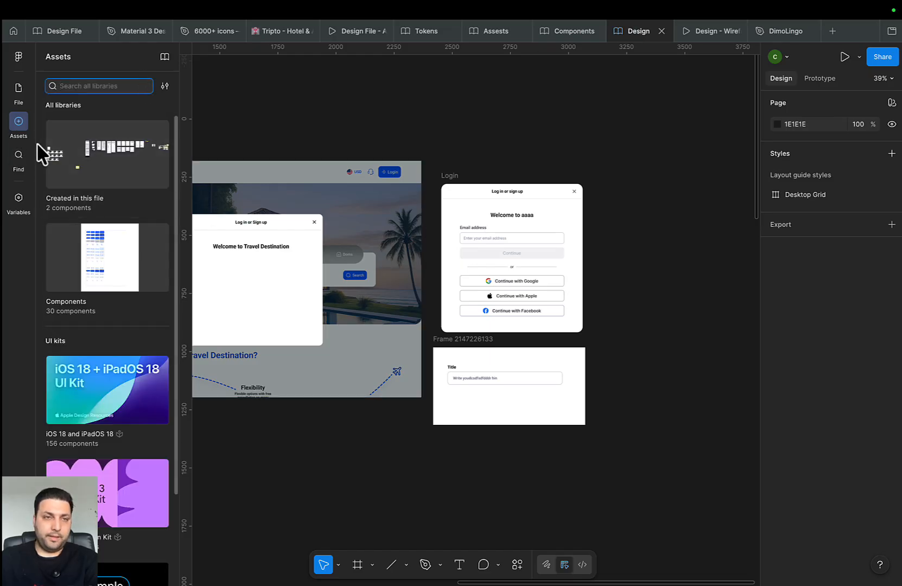
click(19, 92)
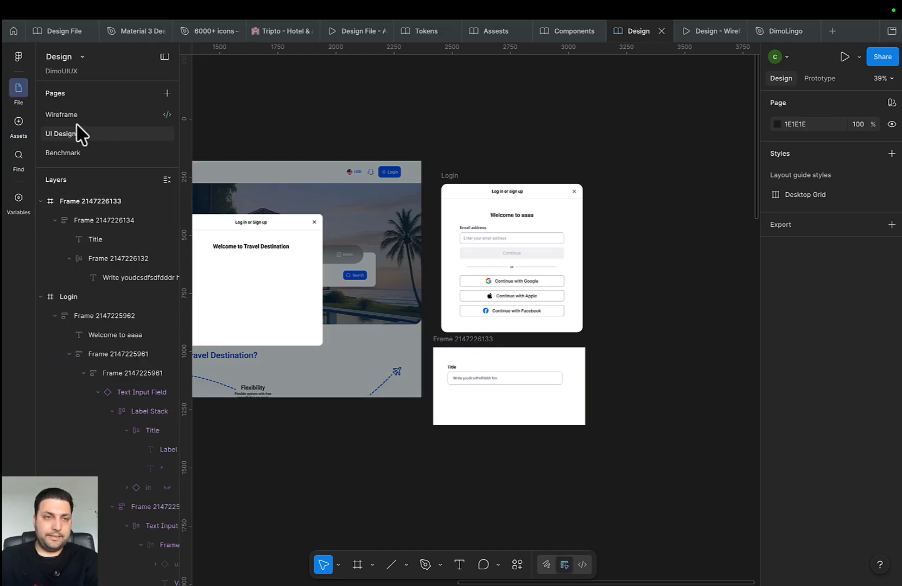
click(64, 114)
scroll(654, 326, left, 5)
drag(654, 327, 685, 331)
scroll(455, 368, down, 6)
drag(447, 370, 717, 380)
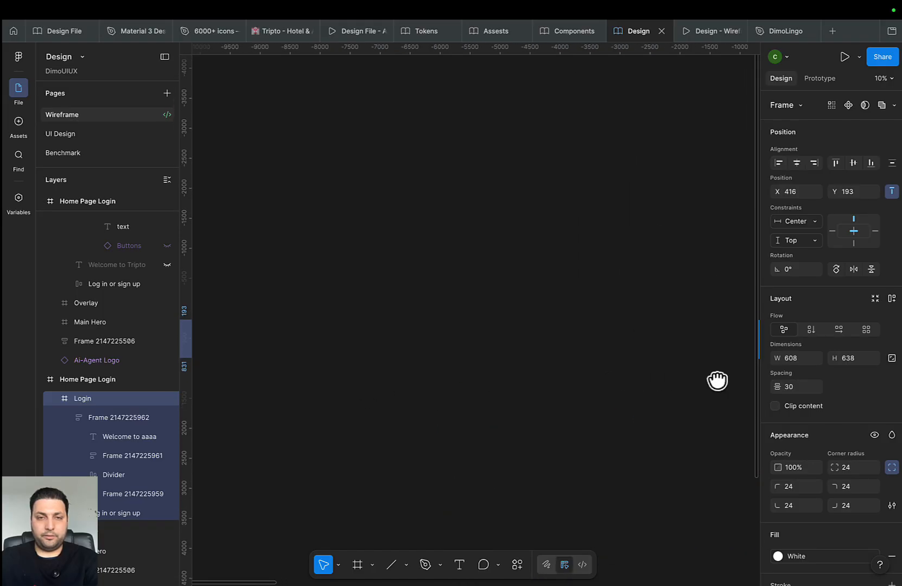
drag(459, 400, 640, 306)
scroll(576, 364, down, 5)
drag(553, 378, 411, 352)
scroll(523, 335, up, 10)
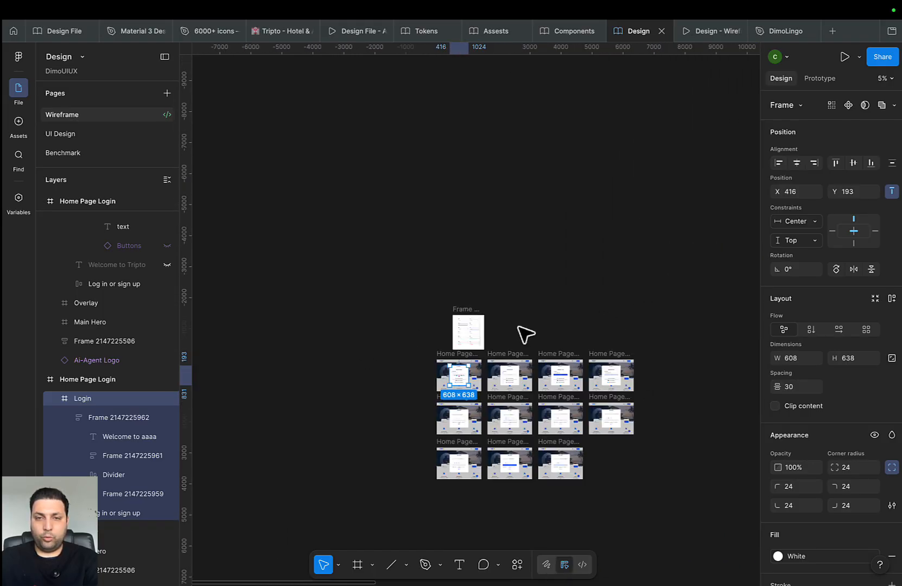
click(342, 228)
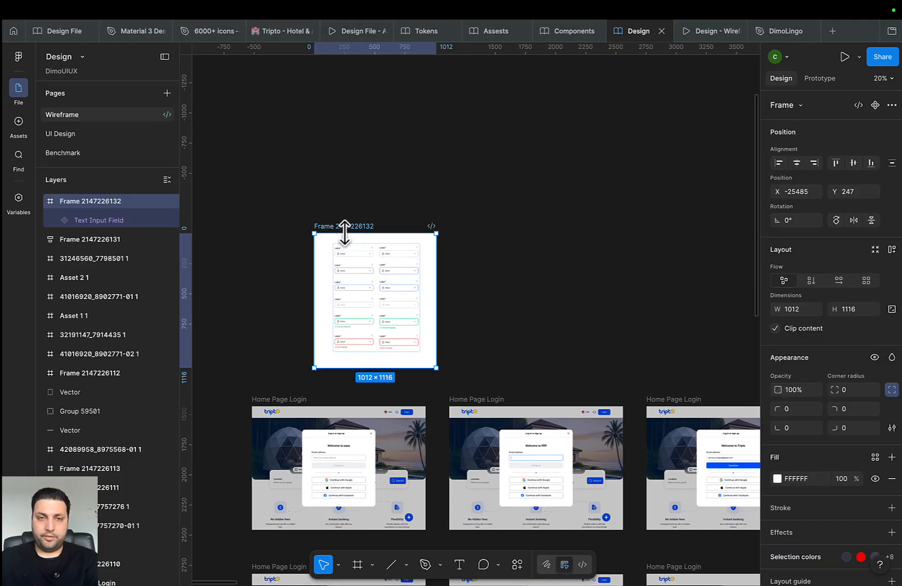
key(Delete)
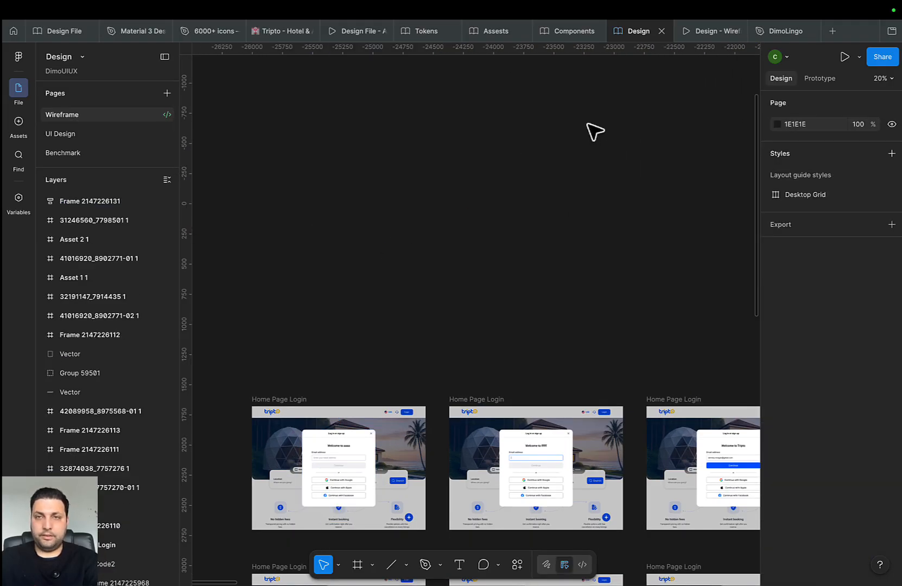
Paste the input-field variants frame onto the UI Design page
click(77, 135)
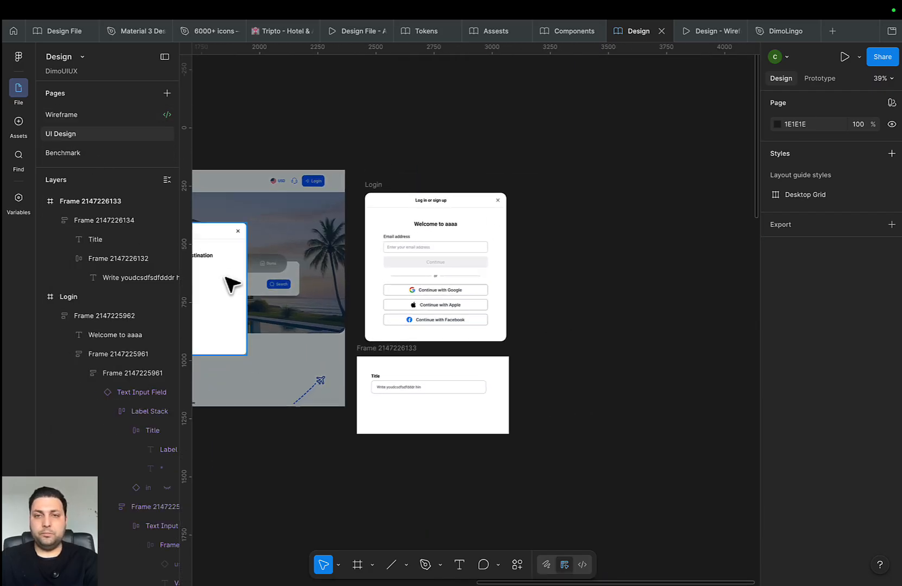
scroll(232, 284, up, 1)
scroll(423, 353, left, 4)
scroll(510, 347, right, 4)
scroll(511, 347, down, 2)
drag(572, 290, 483, 298)
key(super+v)
Move the pasted variants frame just right of the Title input frame
scroll(437, 270, up, 3)
scroll(391, 265, up, 2)
drag(312, 266, 505, 304)
scroll(401, 326, left, 2)
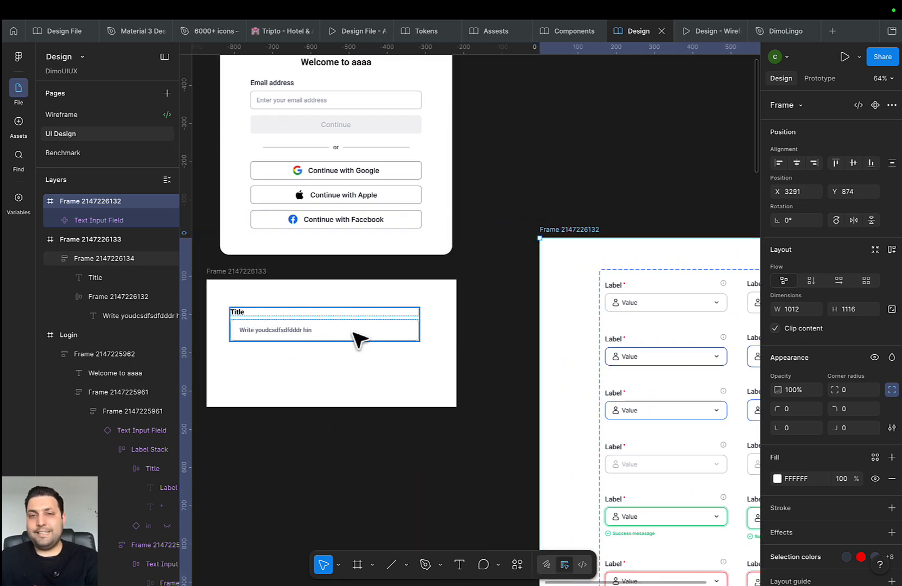
scroll(348, 339, left, 2)
Select the Title text label and zoom in on it
scroll(284, 325, up, 5)
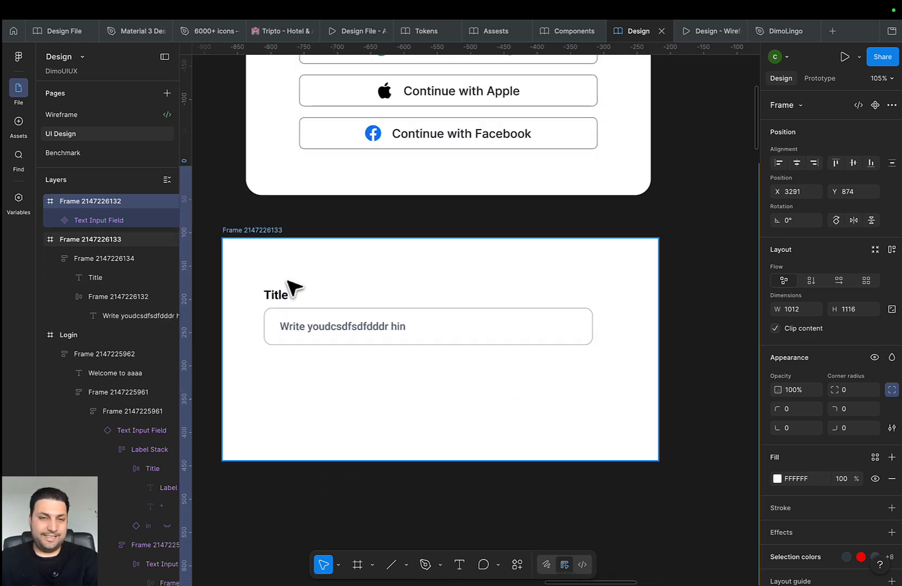
click(279, 297)
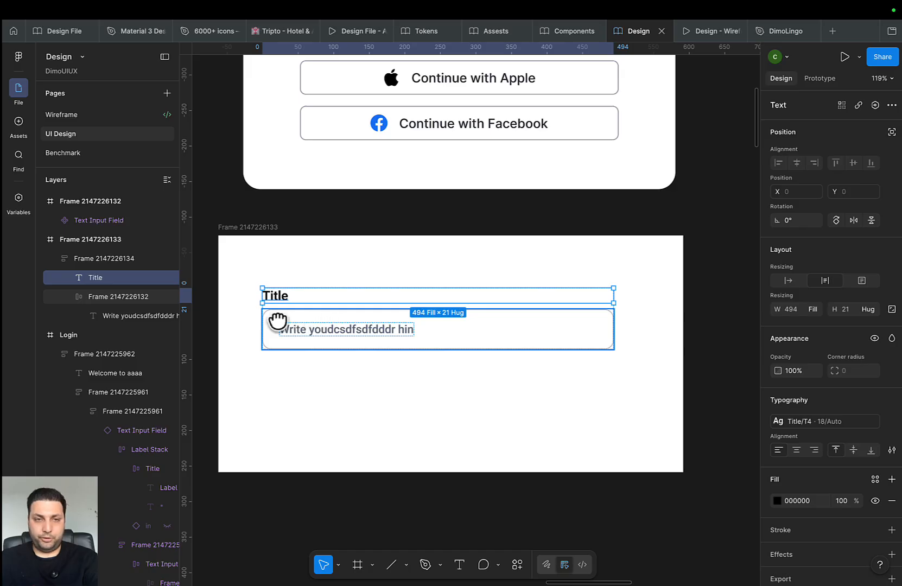
drag(278, 322, 241, 309)
scroll(264, 301, up, 3)
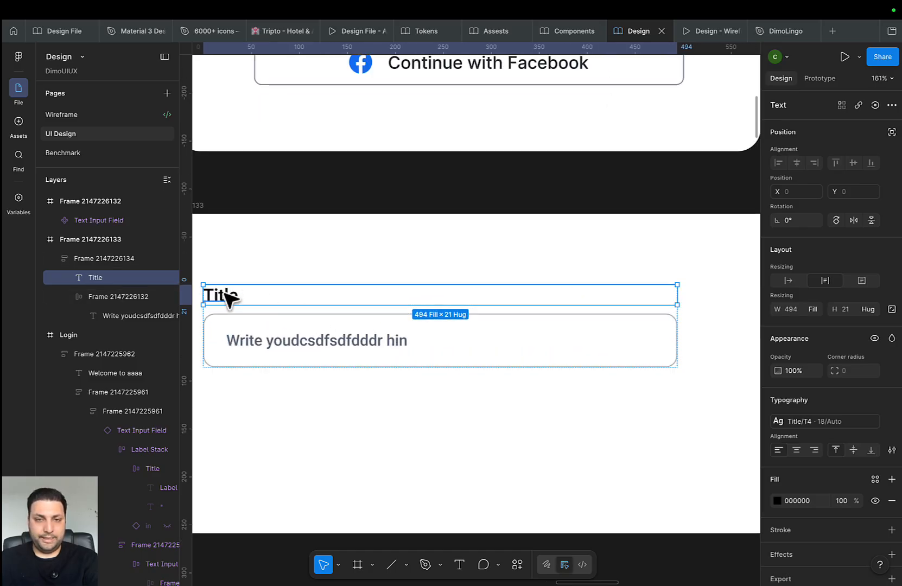
Duplicate the Title label and wrap both copies in a horizontal auto-layout frame
key(super+d)
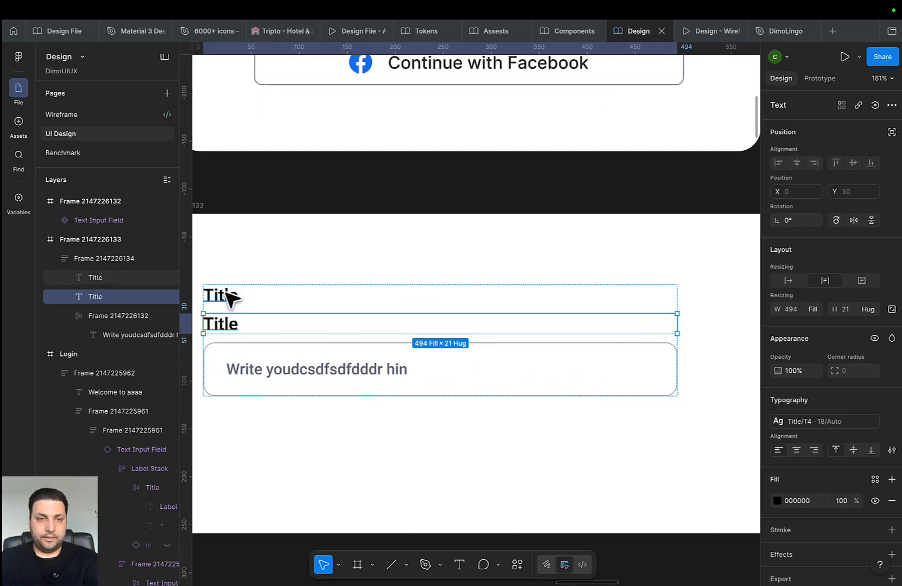
shift+click(226, 293)
key(shift+a)
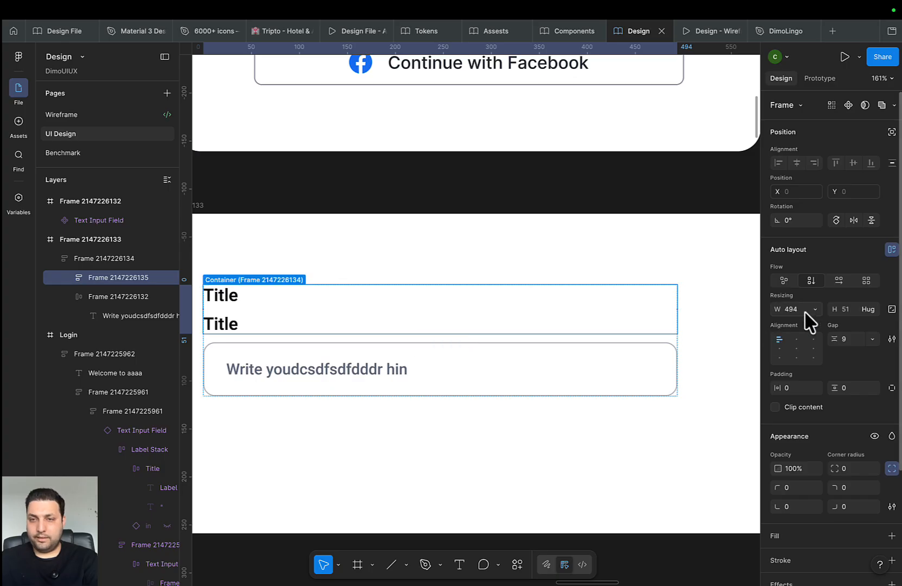
click(839, 280)
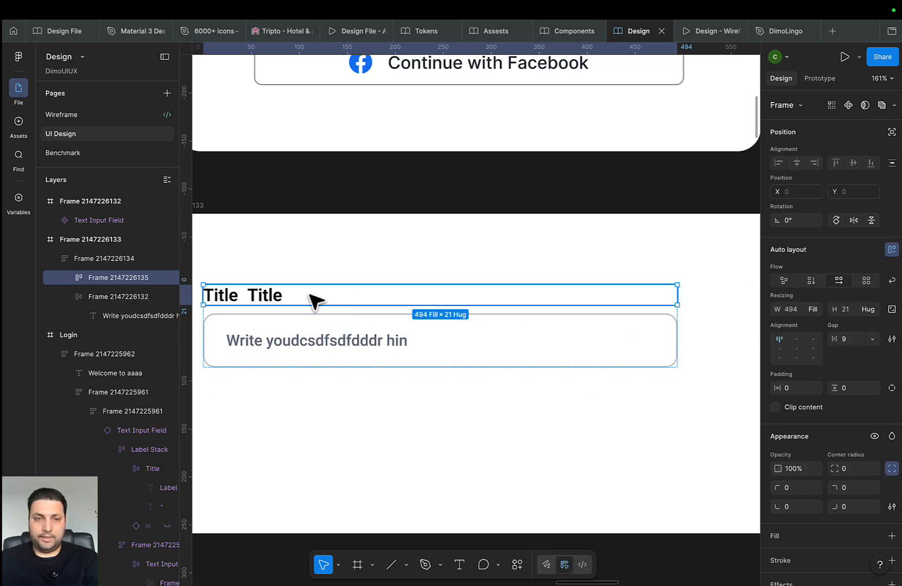
Change the duplicate's text to an asterisk and give the Title-and-asterisk frame a gap of 2
click(269, 300)
double_click(266, 297)
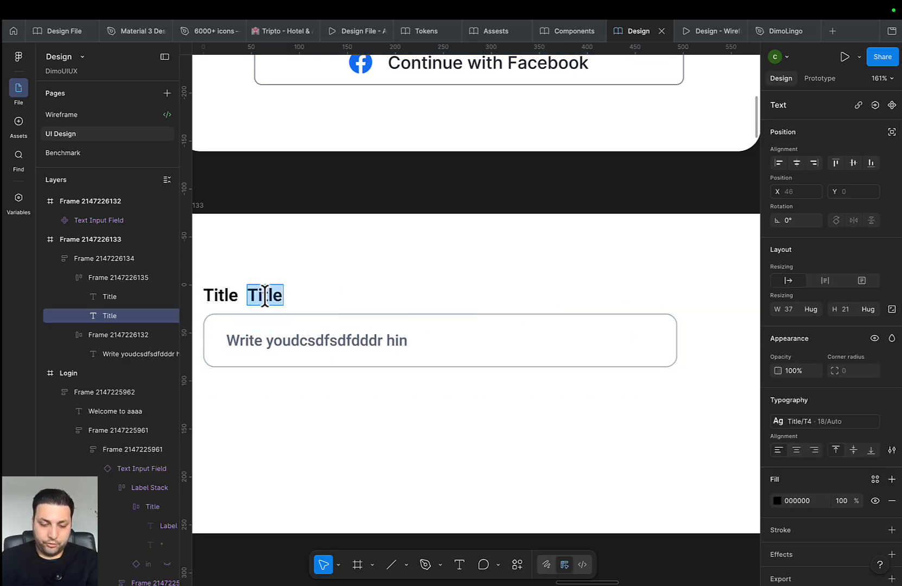
text(()
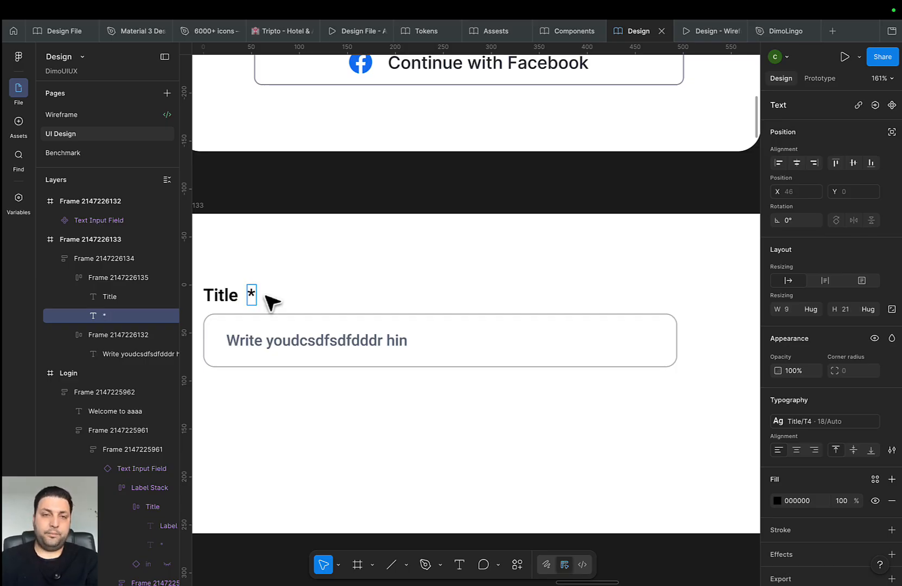
click(274, 390)
click(235, 297)
shift+click(252, 295)
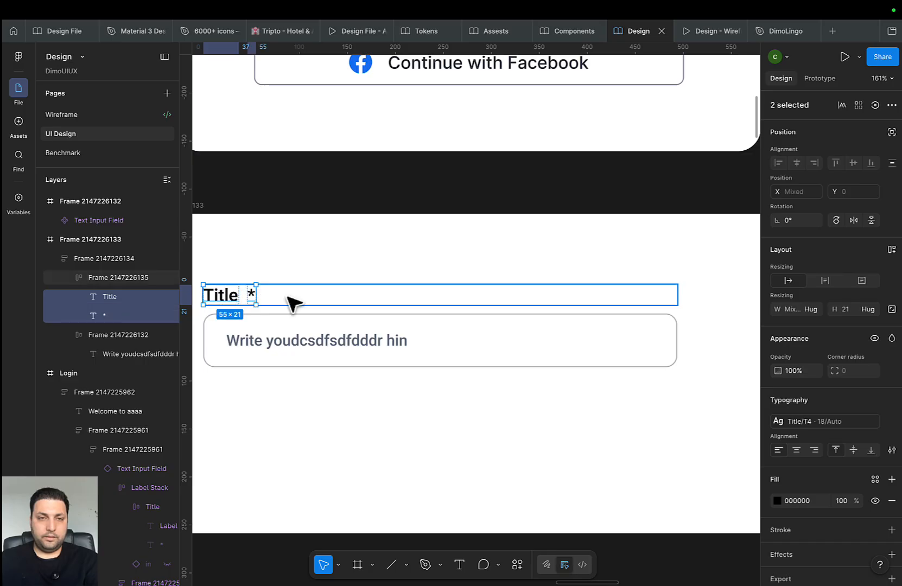
click(293, 297)
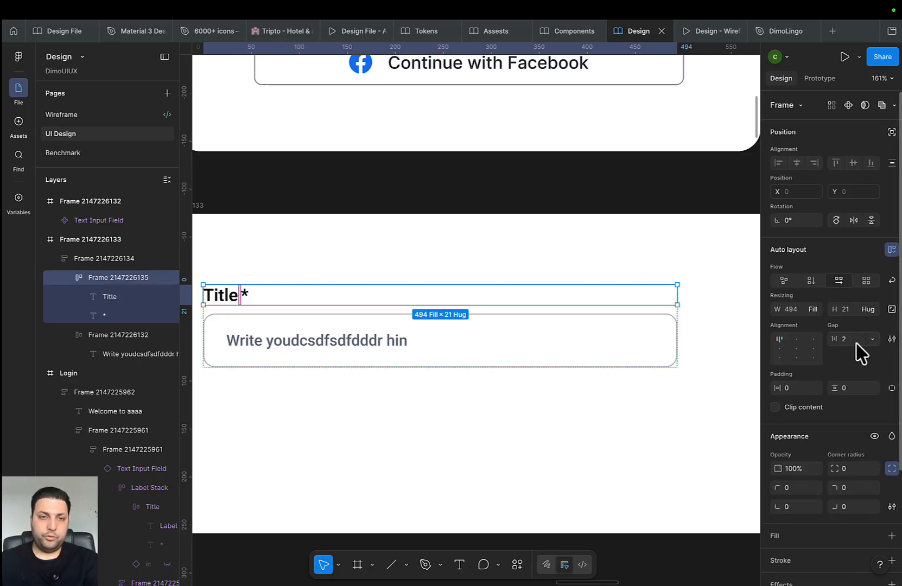
Colour the asterisk with the Text Error library token
click(246, 295)
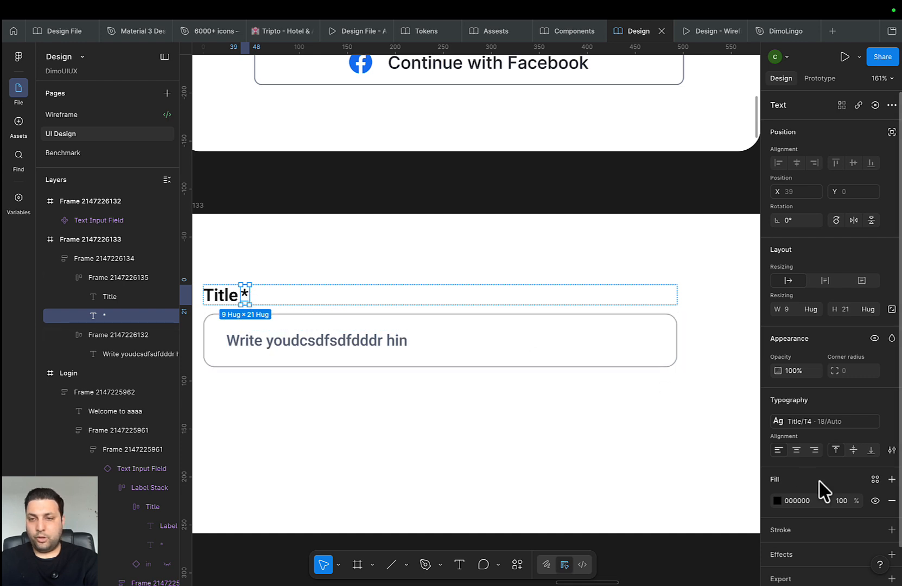
scroll(862, 447, down, 1)
click(875, 444)
scroll(692, 505, down, 5)
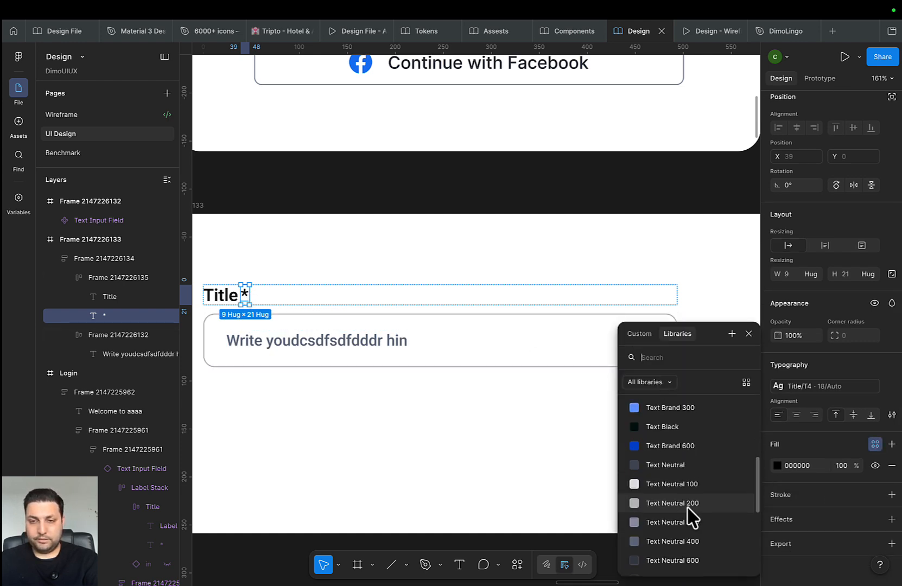
scroll(688, 507, down, 3)
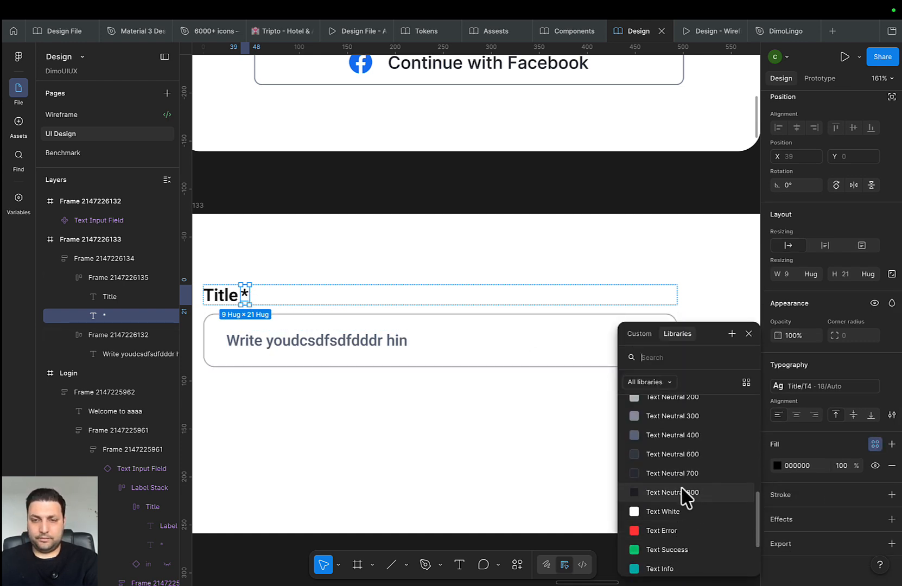
click(665, 533)
scroll(247, 373, up, 1)
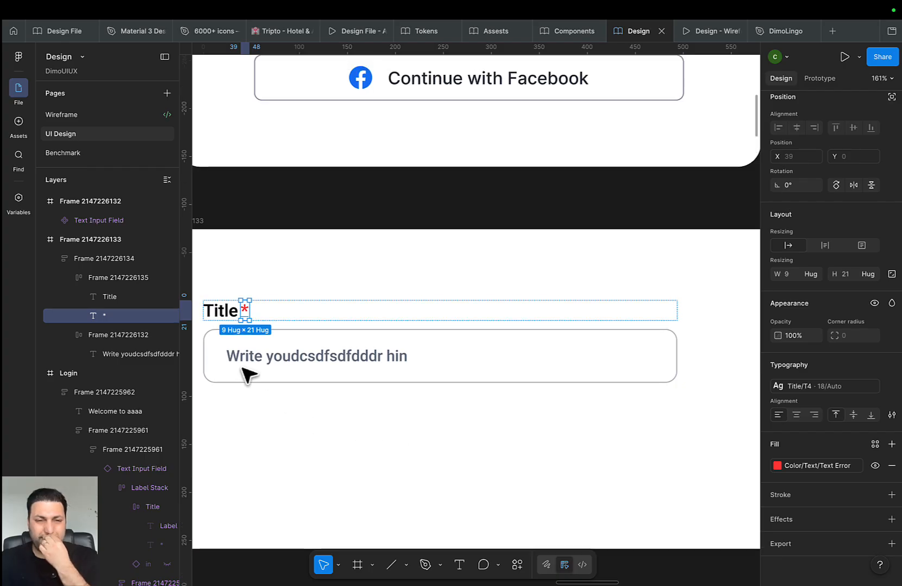
click(219, 307)
Select the placeholder text inside the Title input box
click(386, 470)
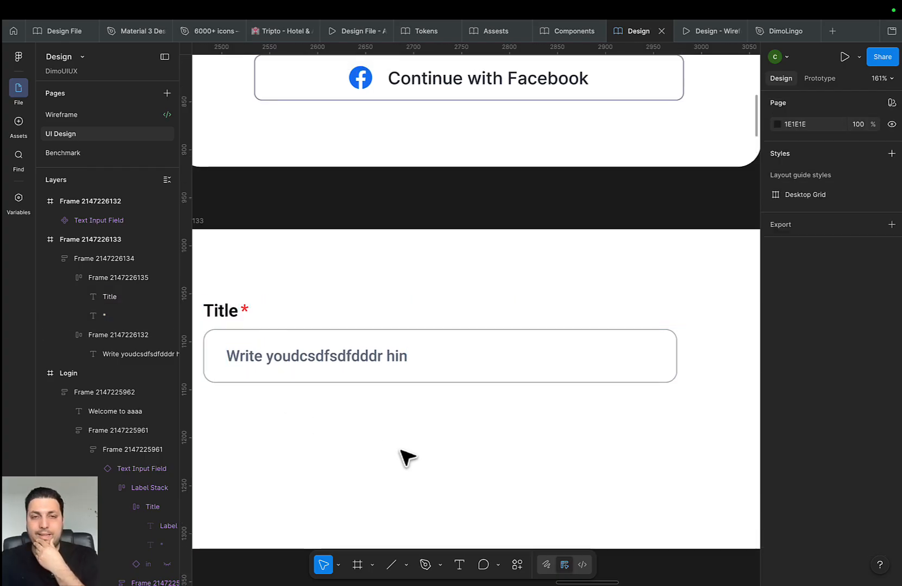
click(389, 357)
click(388, 357)
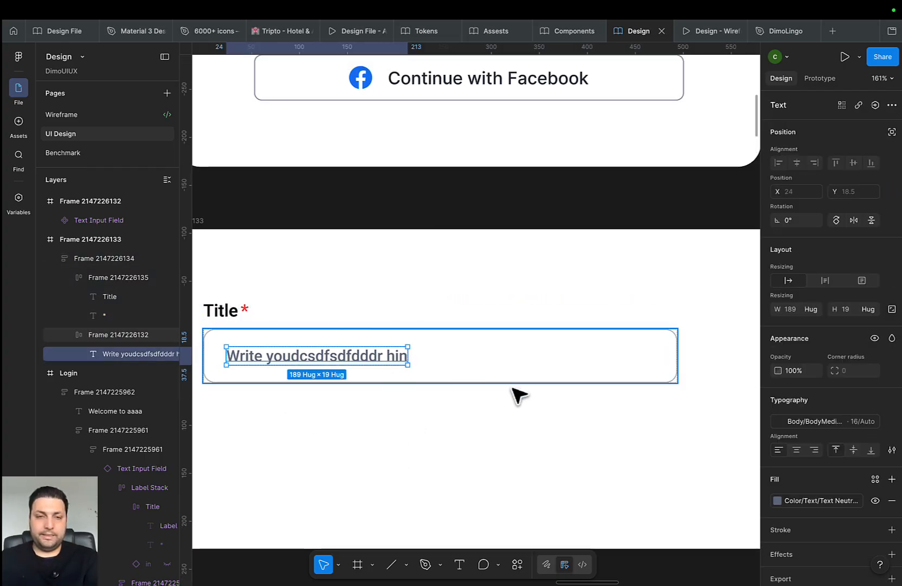
ctrl+scroll(369, 350, down, 5)
scroll(337, 363, right, 4)
scroll(570, 363, up, 1)
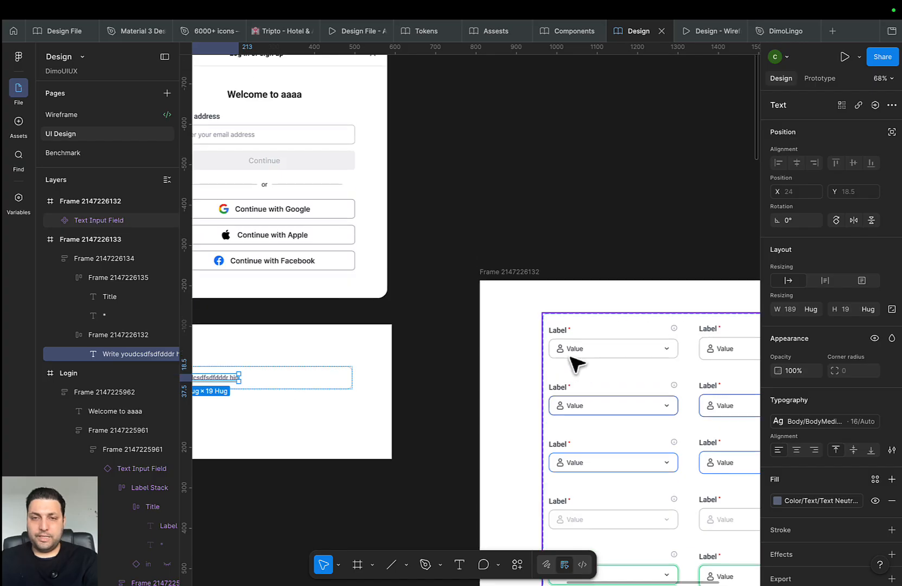
scroll(519, 372, down, 1)
scroll(520, 373, left, 10)
scroll(520, 372, up, 2)
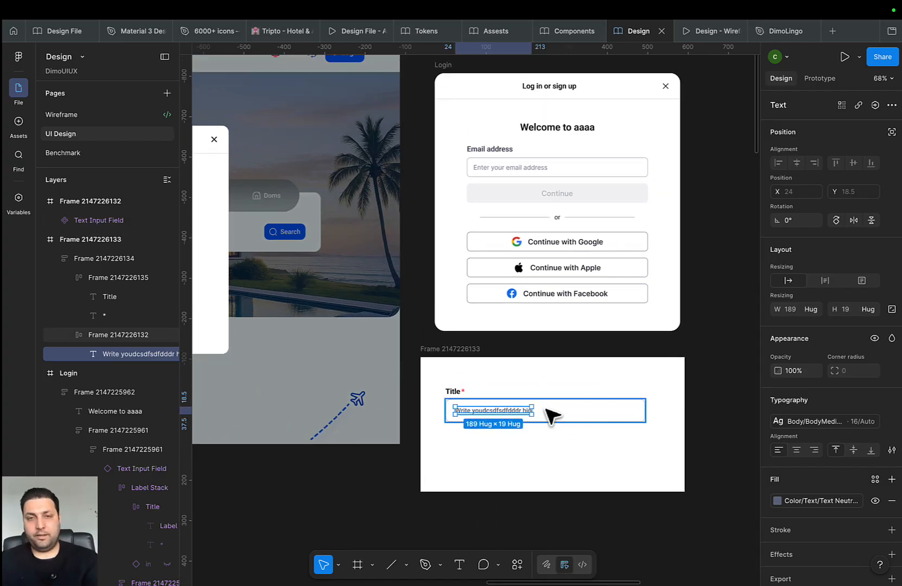
Search assets for 'Ha' and place the emoji-happy icon before the placeholder text
click(21, 126)
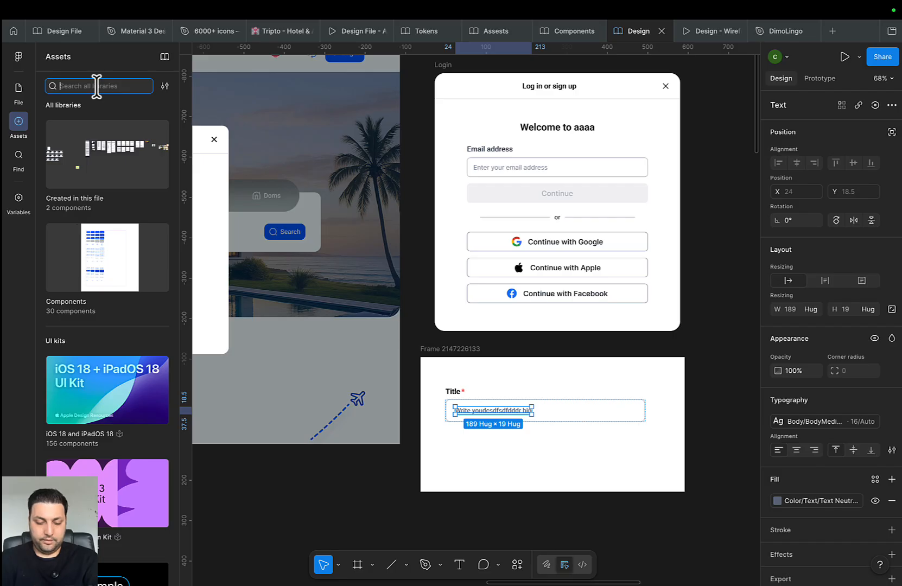
text(ا)
key(BackSpace)
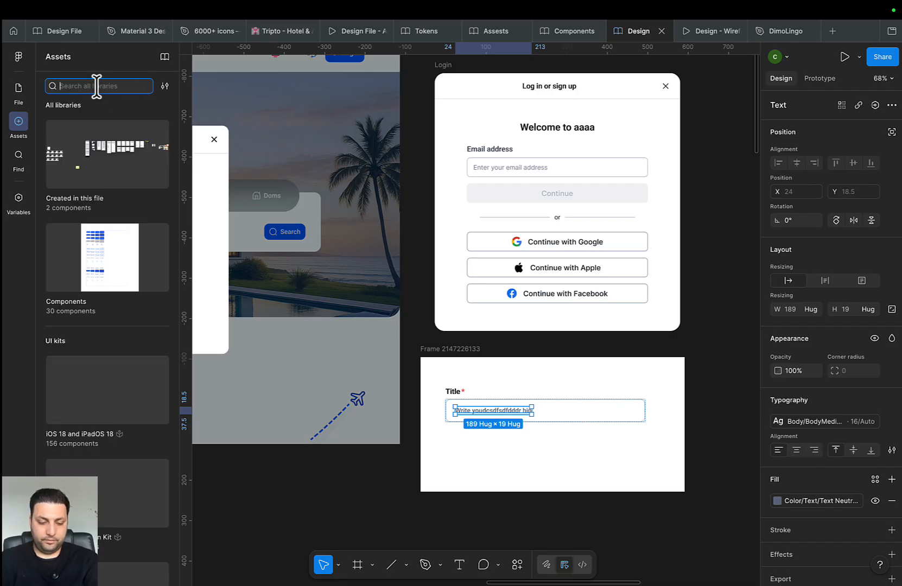
text(Happ)
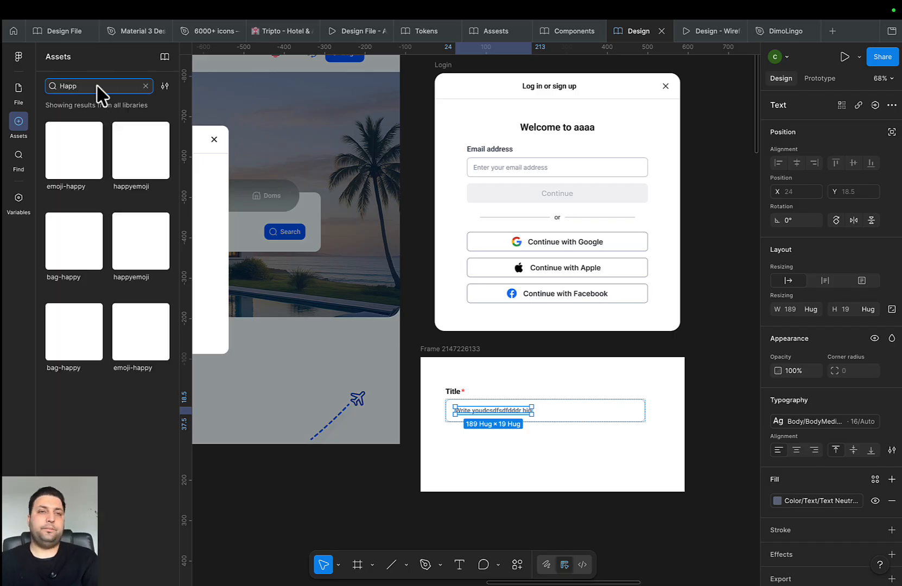
drag(102, 166, 594, 426)
scroll(569, 419, up, 5)
key(Left)
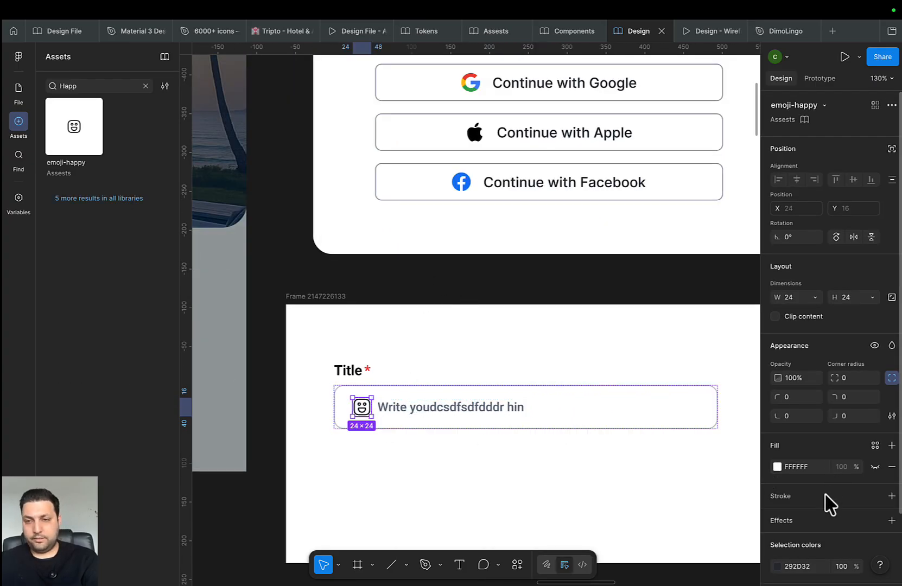
Colour the emoji-happy icon with the Icon Neutral 300 library token
scroll(829, 503, down, 3)
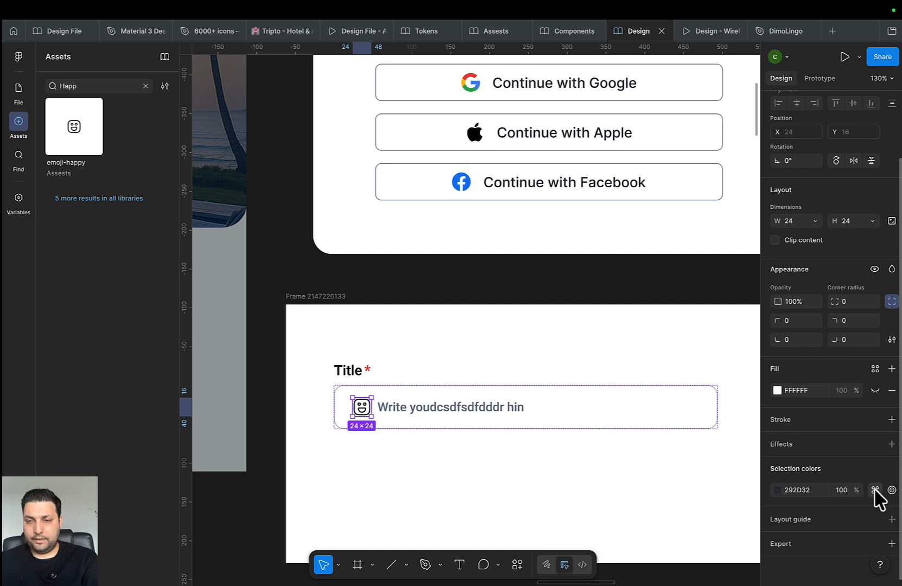
click(875, 490)
scroll(689, 507, down, 10)
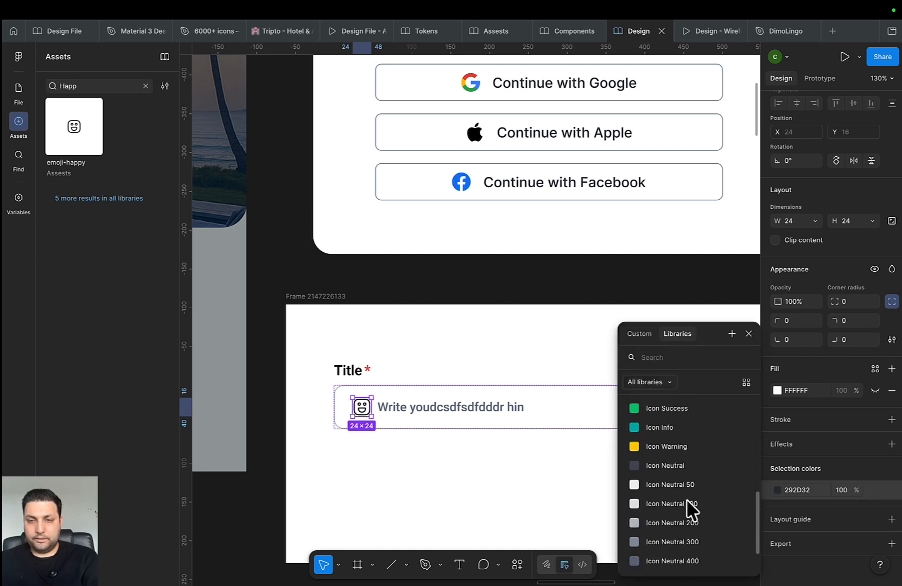
click(673, 542)
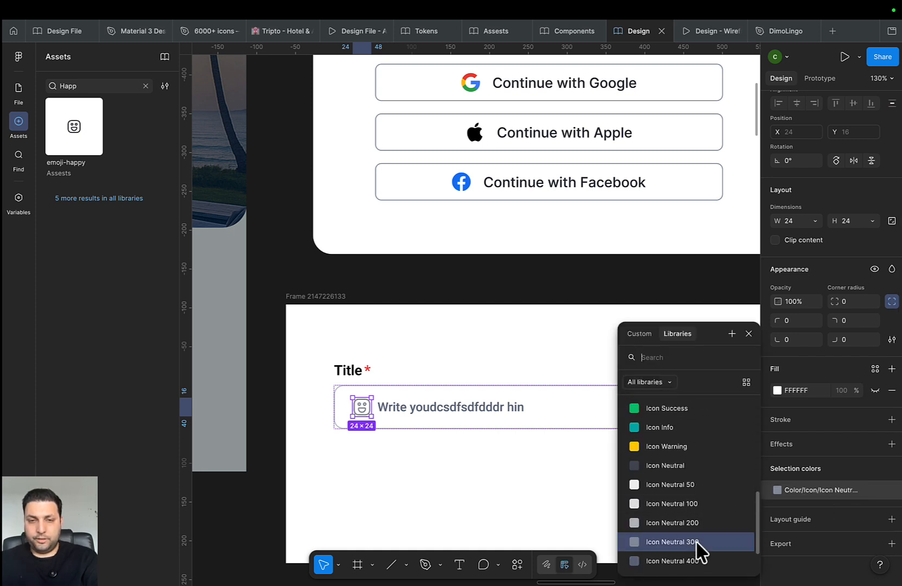
Check the library colours on the placeholder text and the emoji icon
click(478, 408)
click(780, 467)
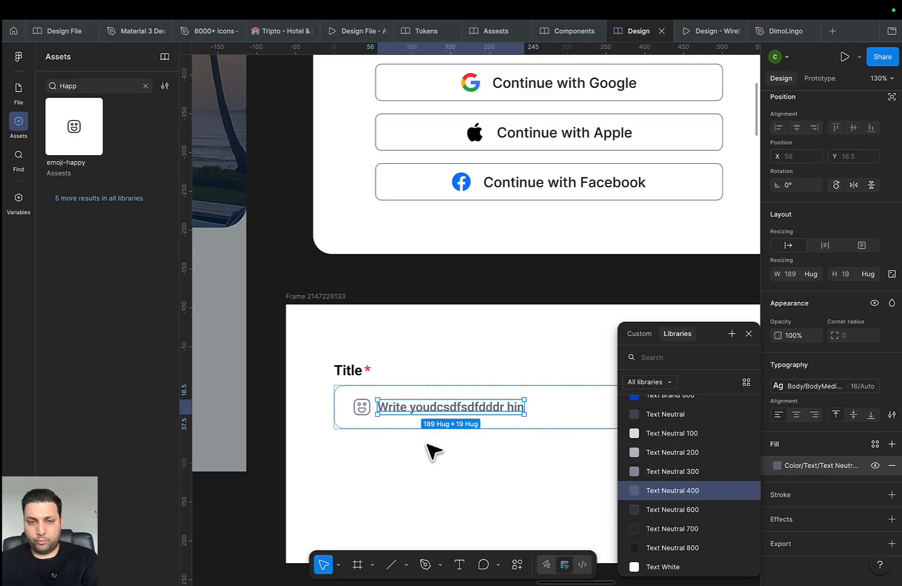
click(362, 407)
click(828, 529)
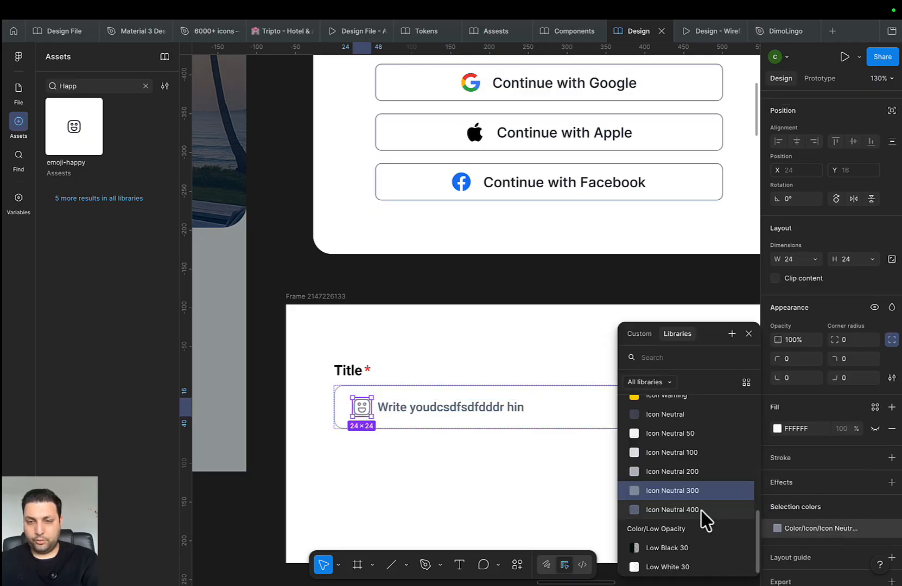
click(408, 481)
scroll(402, 473, down, 3)
drag(401, 472, 260, 398)
scroll(267, 405, right, 3)
scroll(195, 383, down, 1)
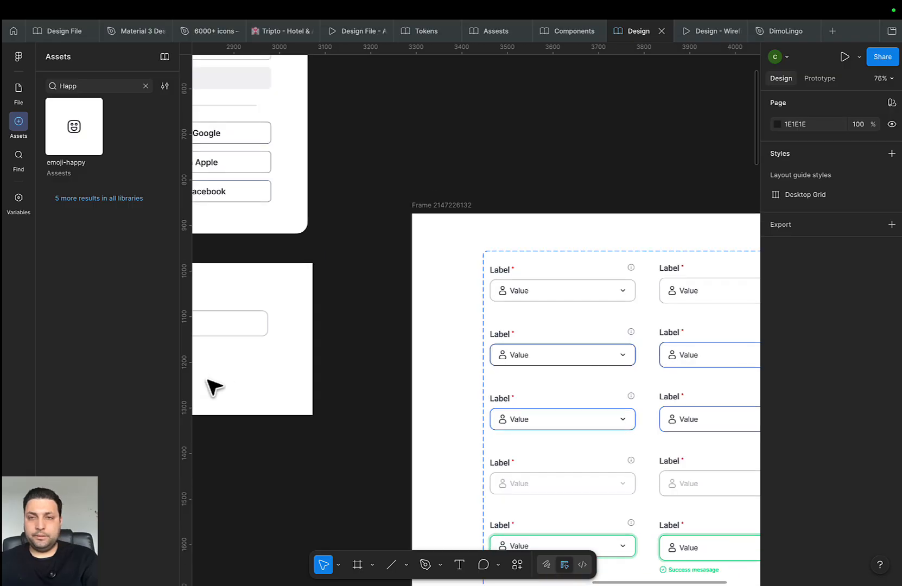
scroll(268, 380, left, 5)
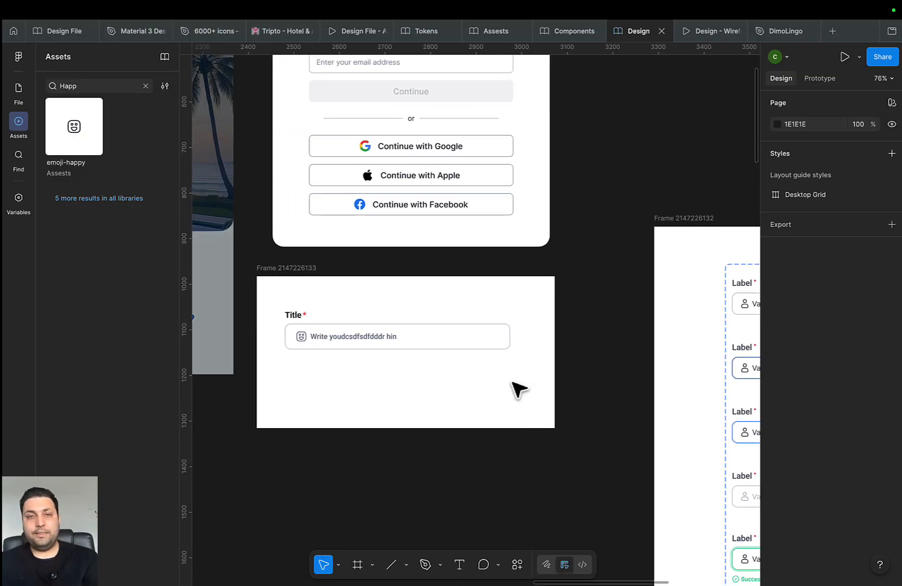
scroll(373, 363, up, 2)
Search assets for 'inf' and show info icon results from all libraries
click(94, 87)
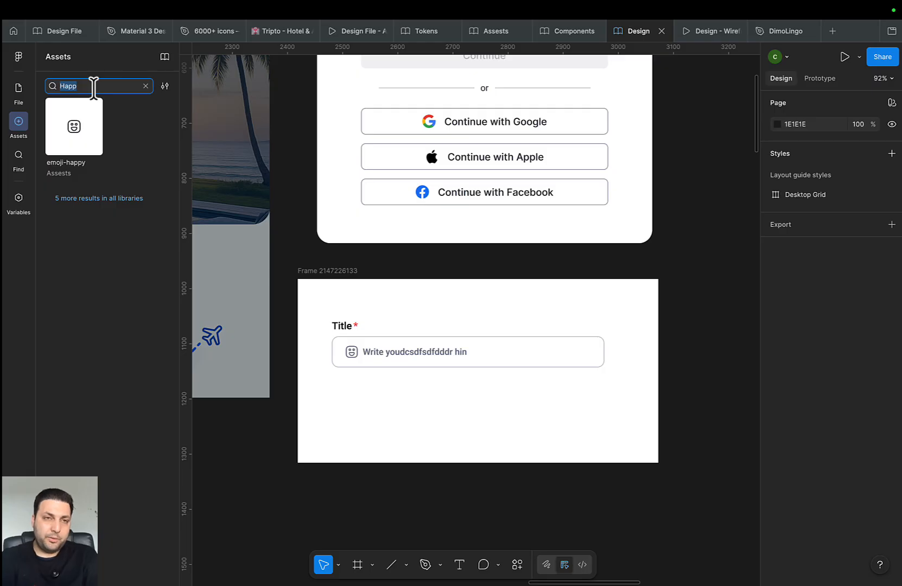
key(BackSpace)
text(info)
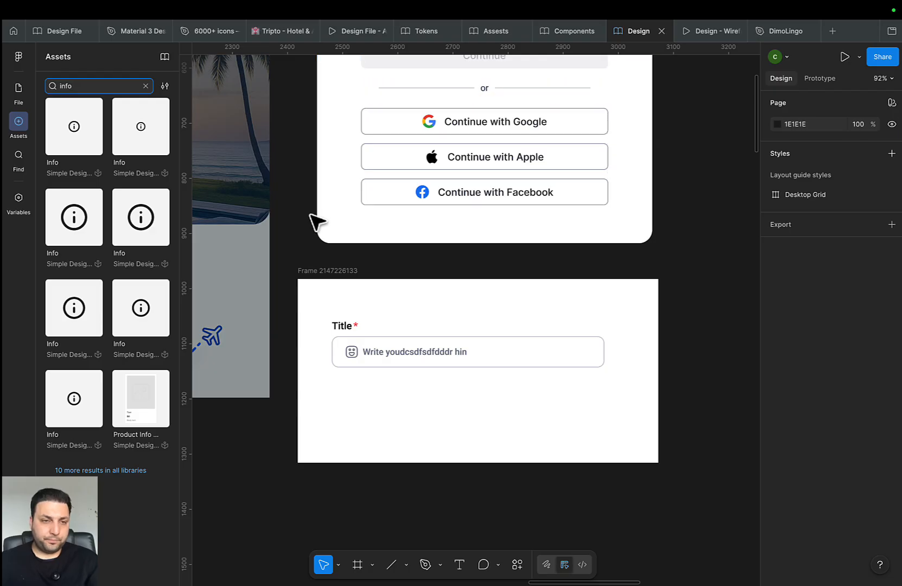
click(108, 470)
scroll(152, 466, down, 3)
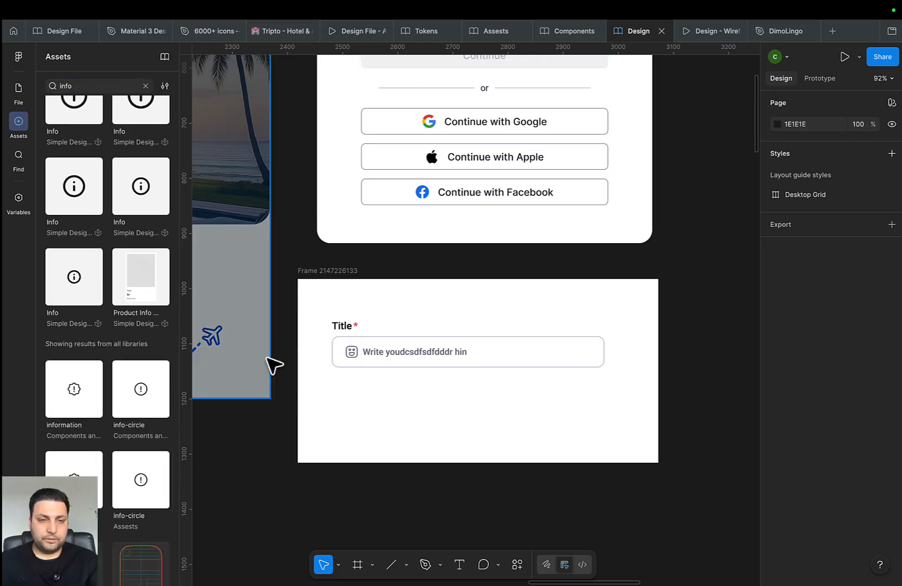
Open the Assests file's Icons page and search the page for 'info'
click(427, 32)
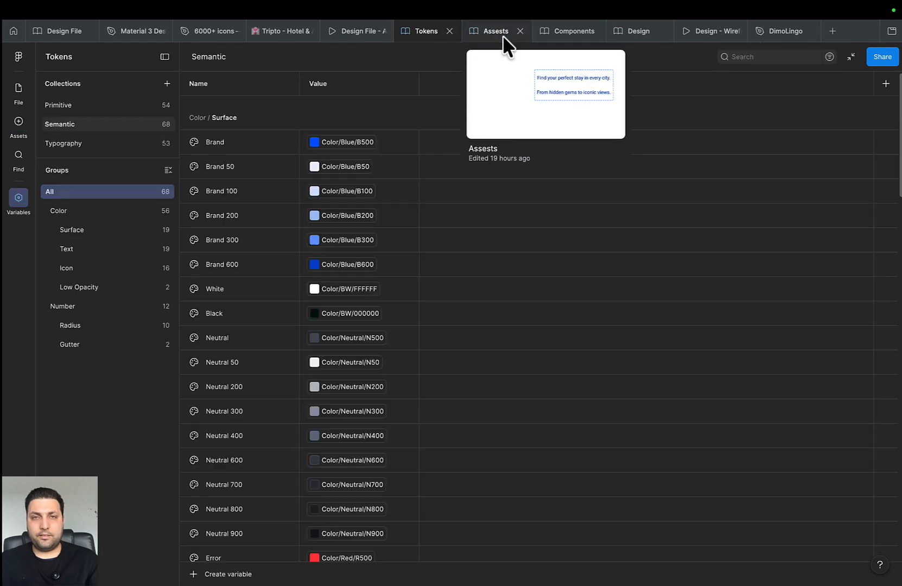
click(503, 35)
click(60, 153)
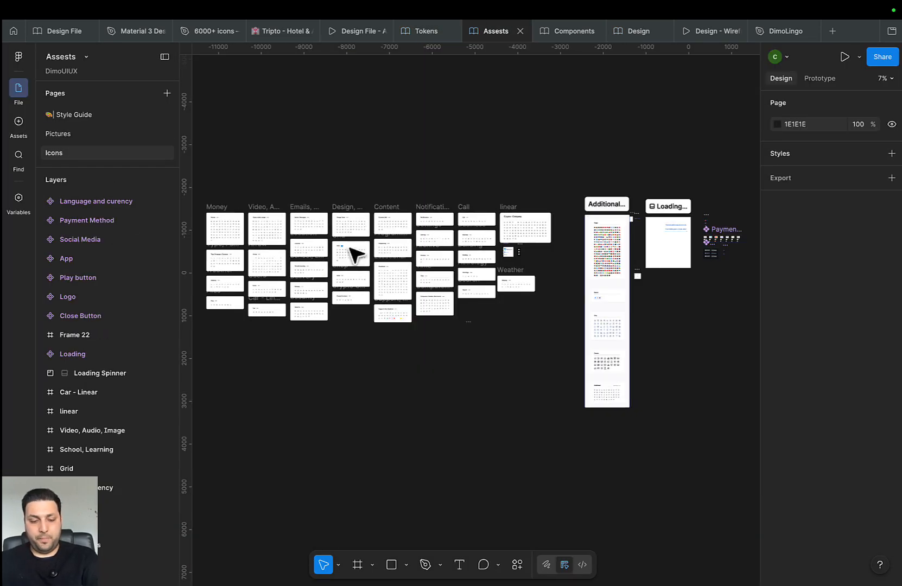
key(ctrl+f)
key(Return)
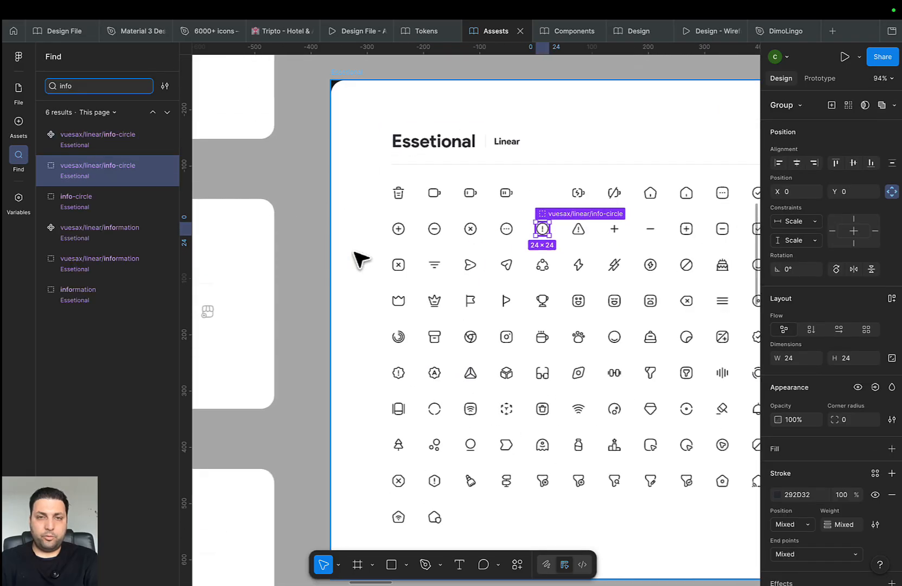
Step through the info matches and select the info-circle icon
scroll(527, 322, right, 2)
scroll(499, 269, up, 3)
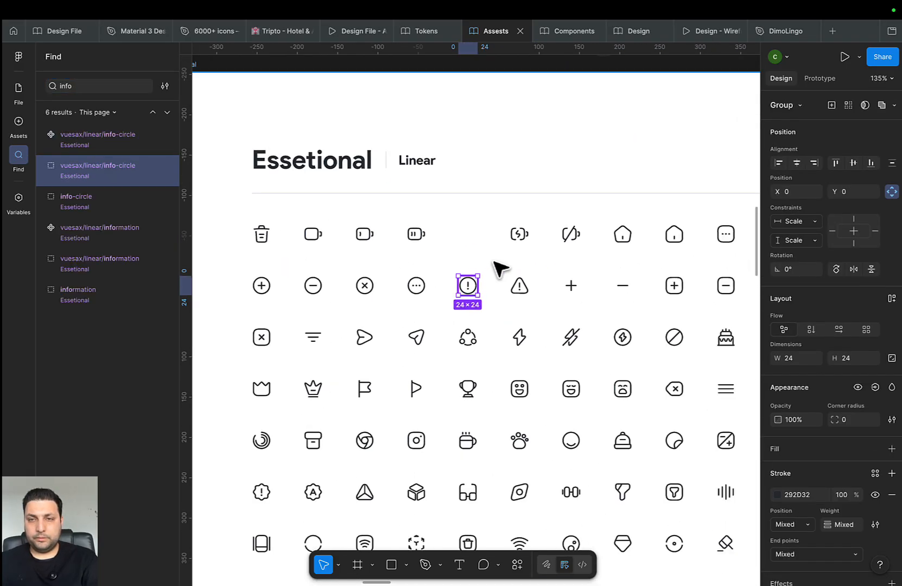
drag(538, 307, 509, 296)
scroll(504, 292, up, 1)
scroll(501, 305, down, 5)
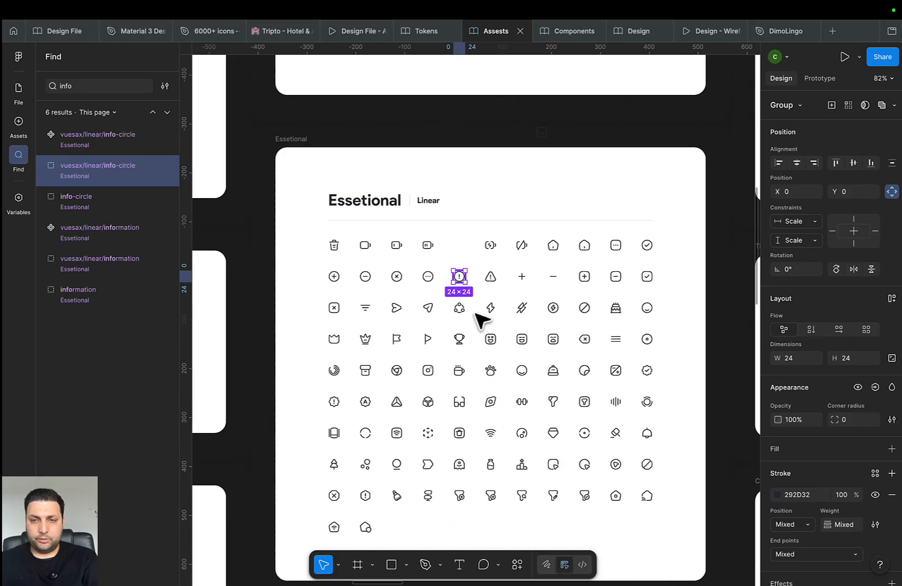
click(166, 113)
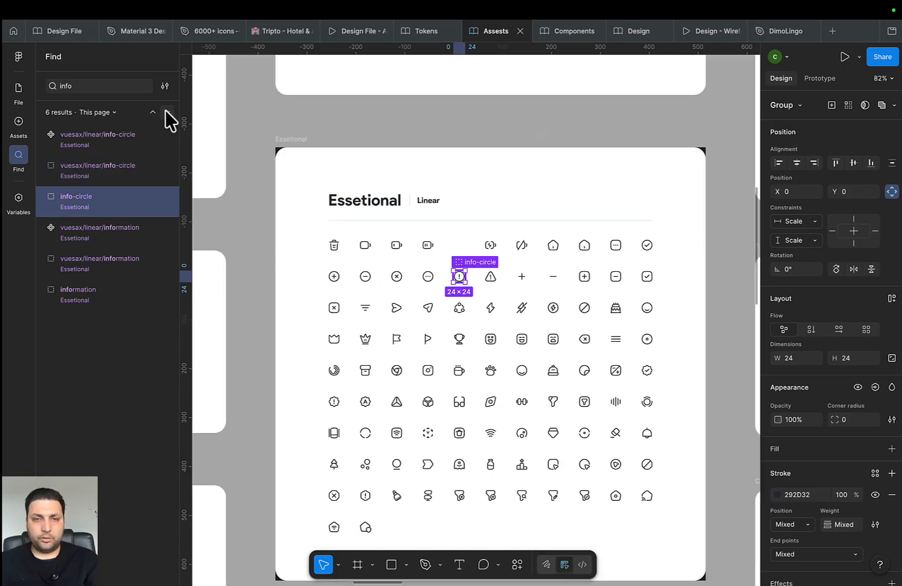
click(167, 113)
click(166, 112)
click(166, 113)
click(166, 112)
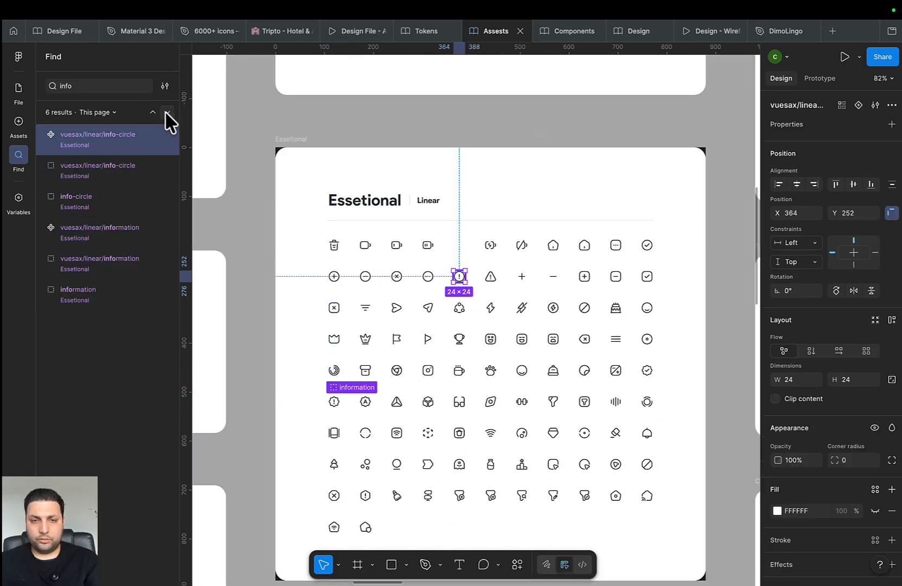
click(166, 112)
click(166, 113)
click(166, 113)
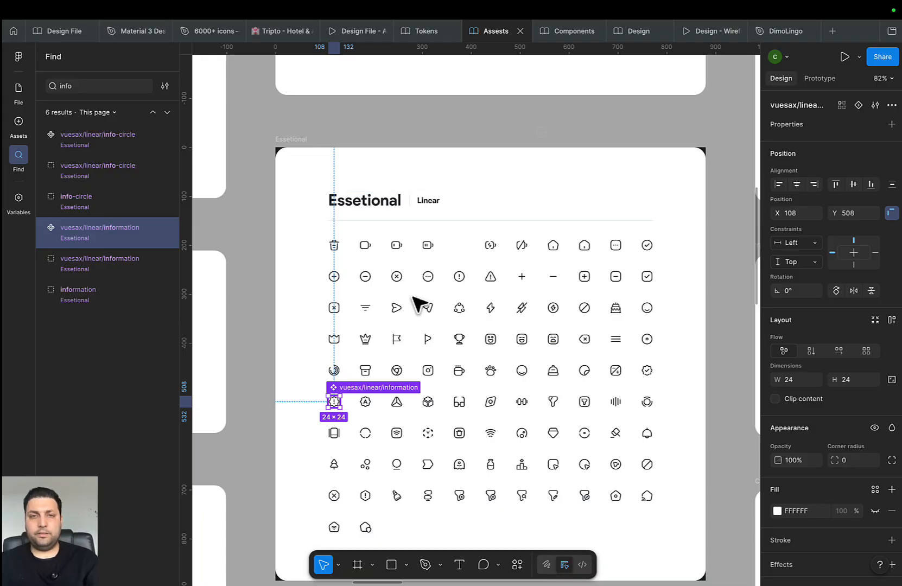
click(458, 275)
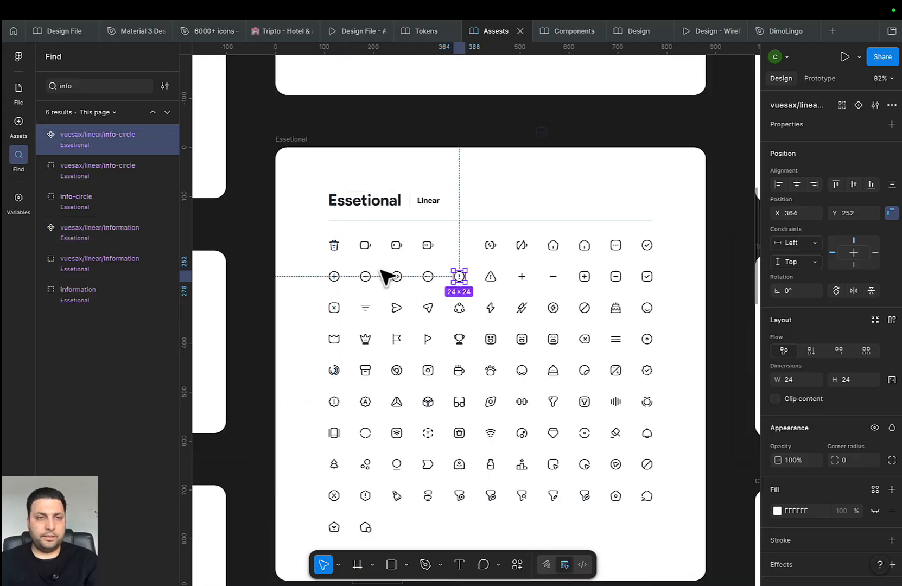
Paste the info-circle icon into the Title label row of the input
click(639, 33)
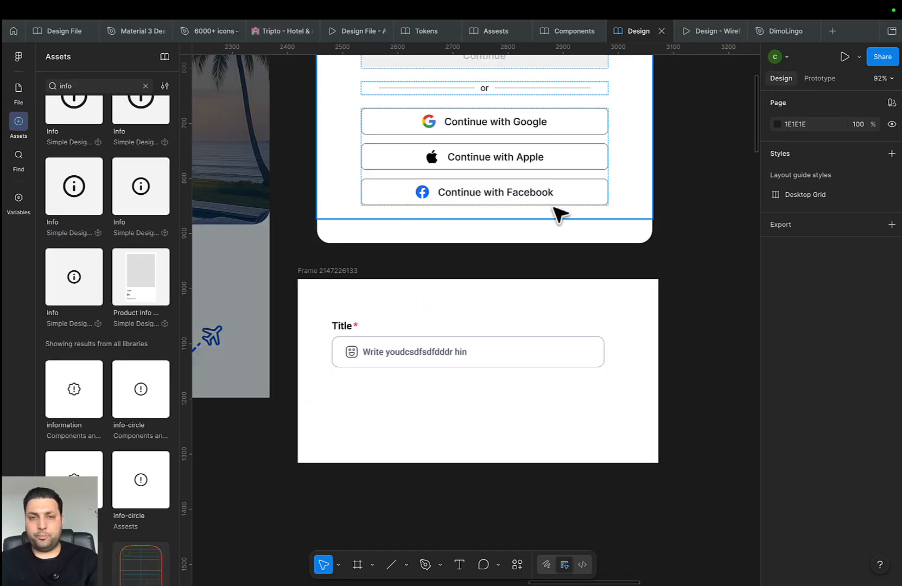
click(500, 344)
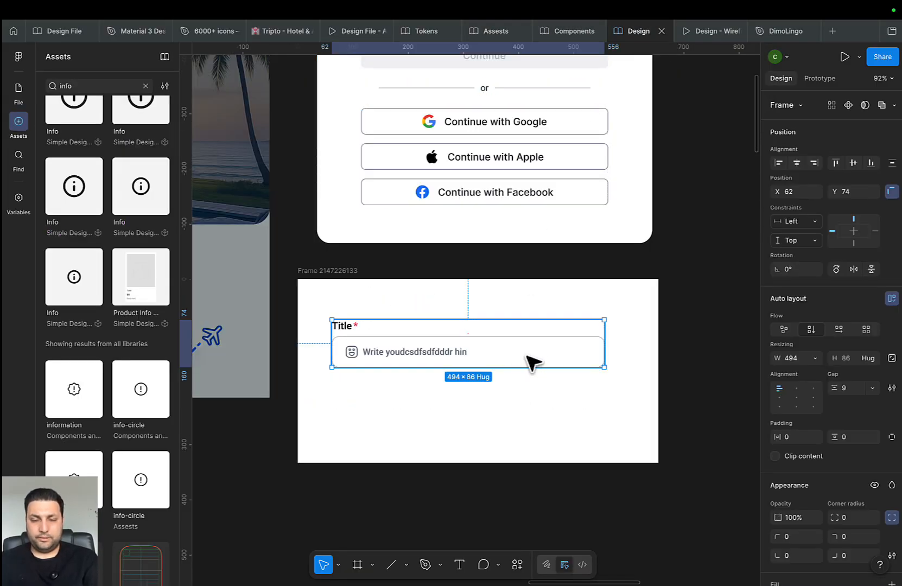
click(565, 329)
key(ctrl+v)
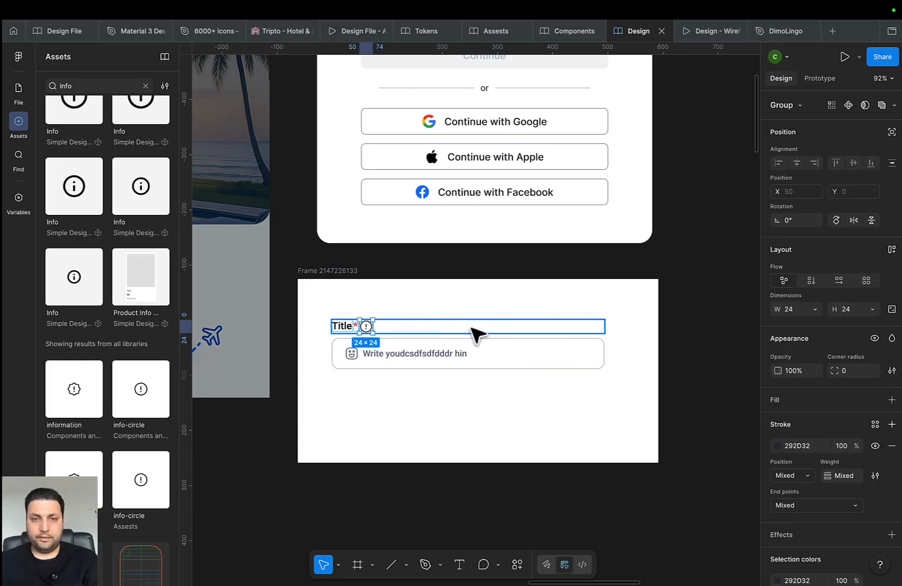
Set the red asterisk to fill the row width, pushing the info icon to the right end
scroll(338, 331, up, 3)
click(355, 325)
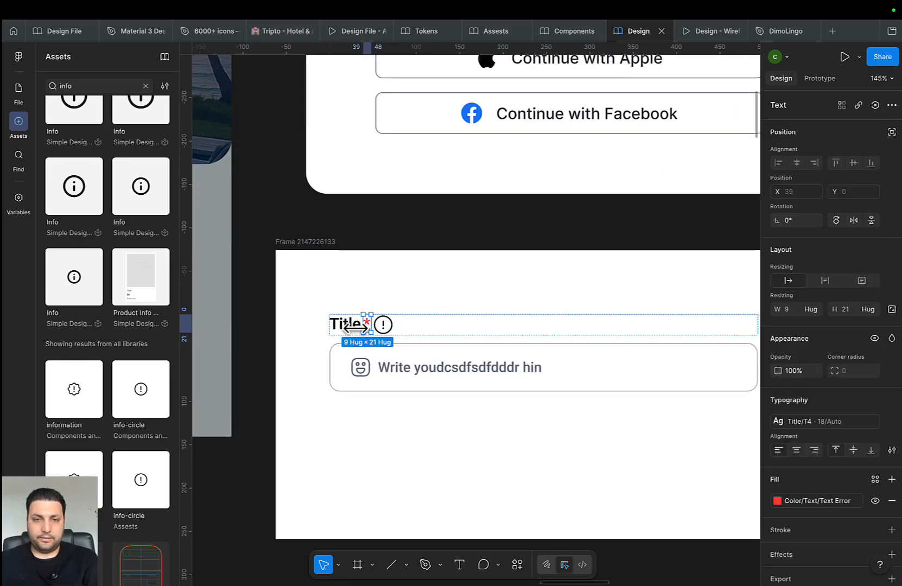
click(384, 324)
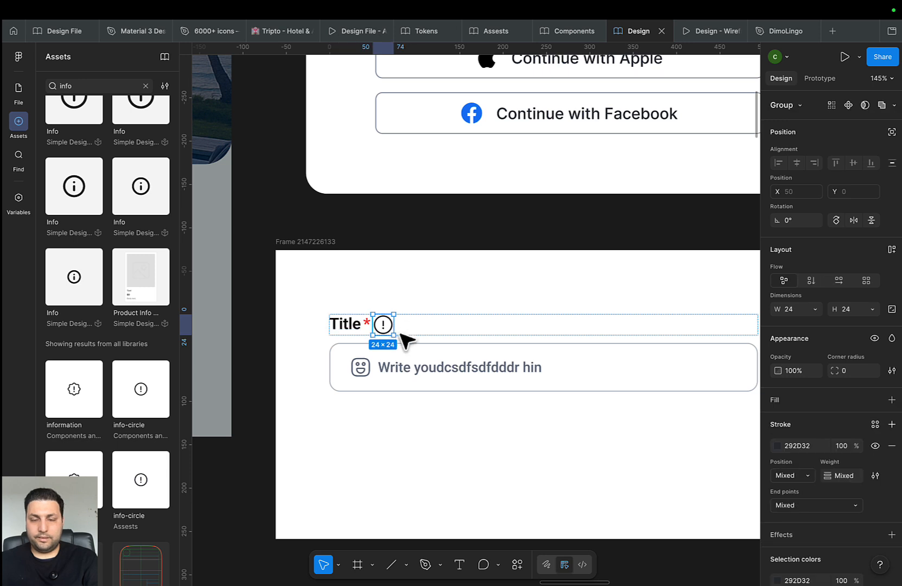
click(814, 309)
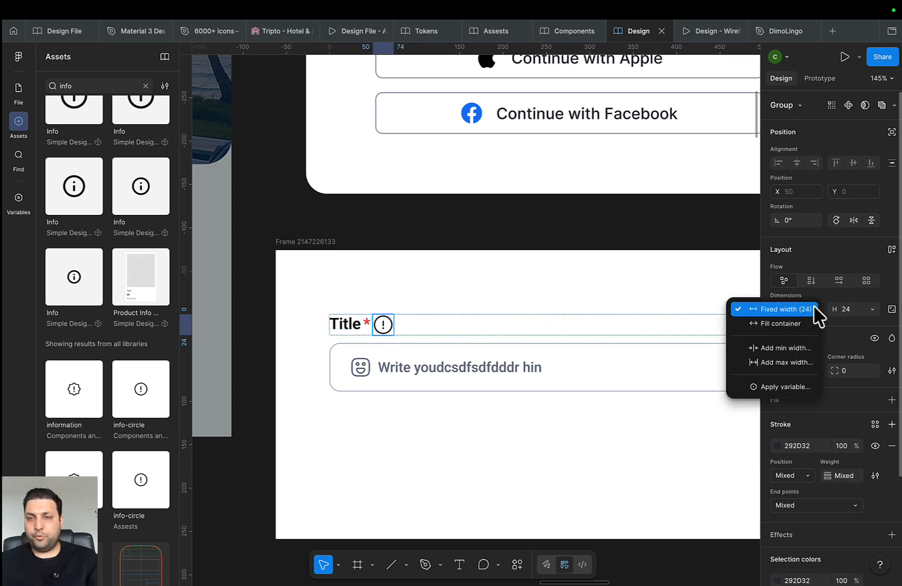
click(798, 329)
key(ctrl+z)
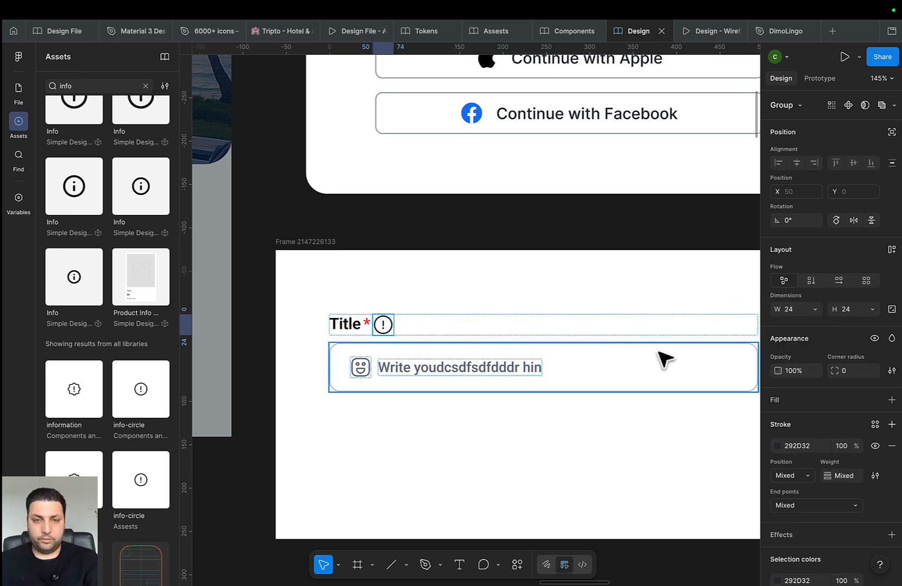
click(367, 326)
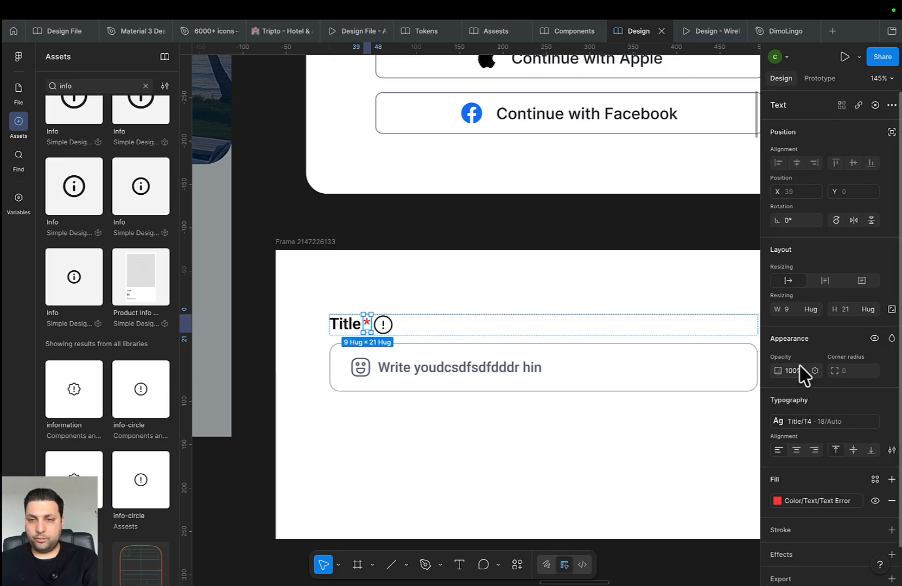
click(811, 309)
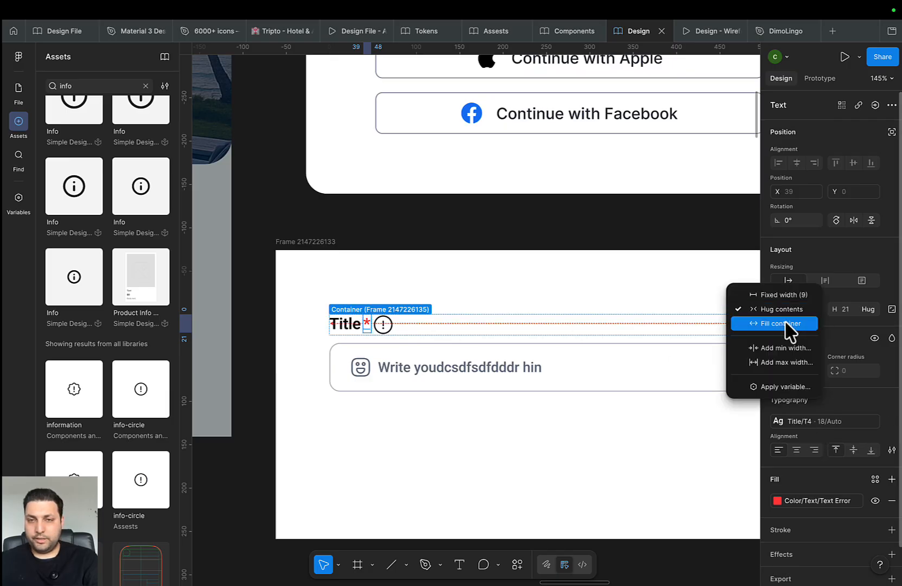
click(795, 329)
Reselect the info icon and Title row to check the 494-wide layout
scroll(725, 343, right, 3)
scroll(537, 324, down, 3)
click(567, 325)
scroll(565, 327, up, 5)
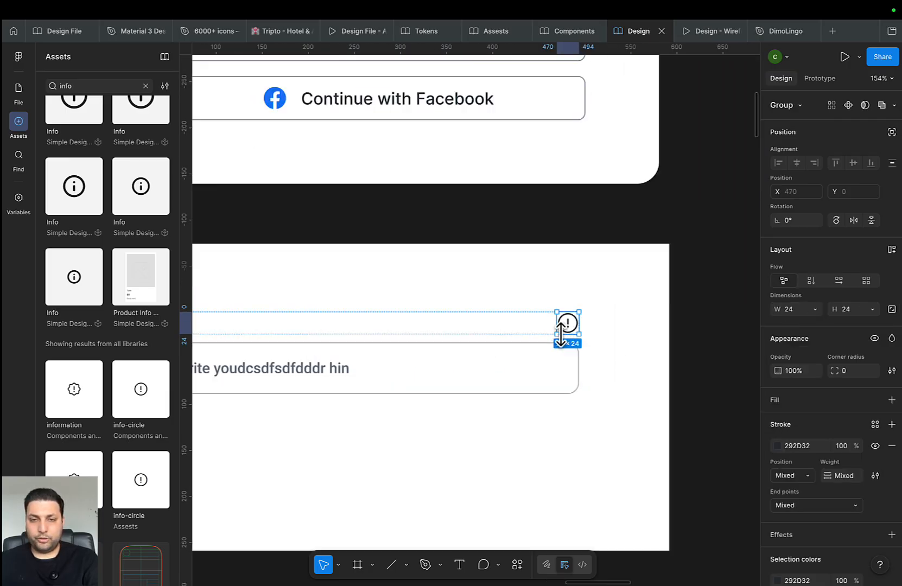
click(512, 296)
drag(516, 375, 563, 301)
click(516, 347)
drag(445, 362, 571, 346)
scroll(572, 347, up, 1)
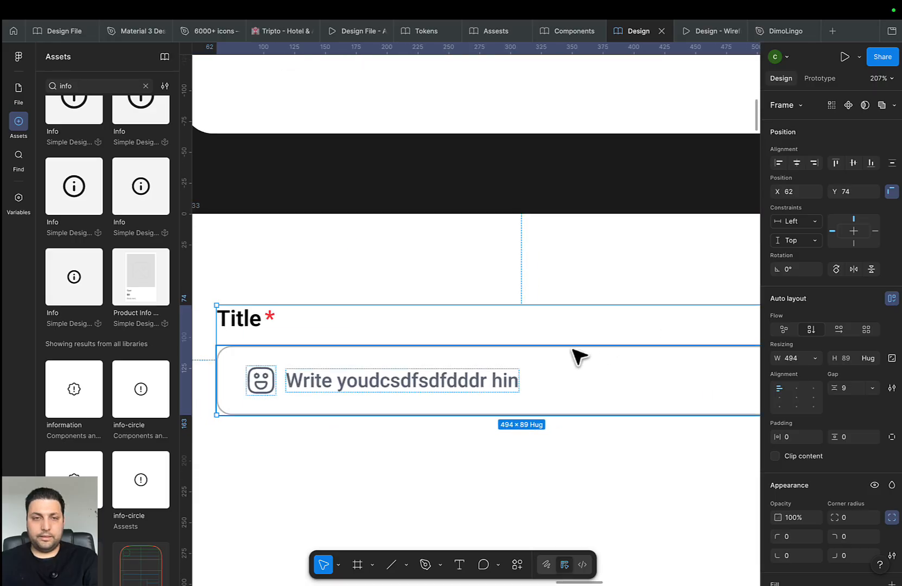
scroll(571, 347, down, 4)
click(505, 338)
scroll(584, 357, right, 3)
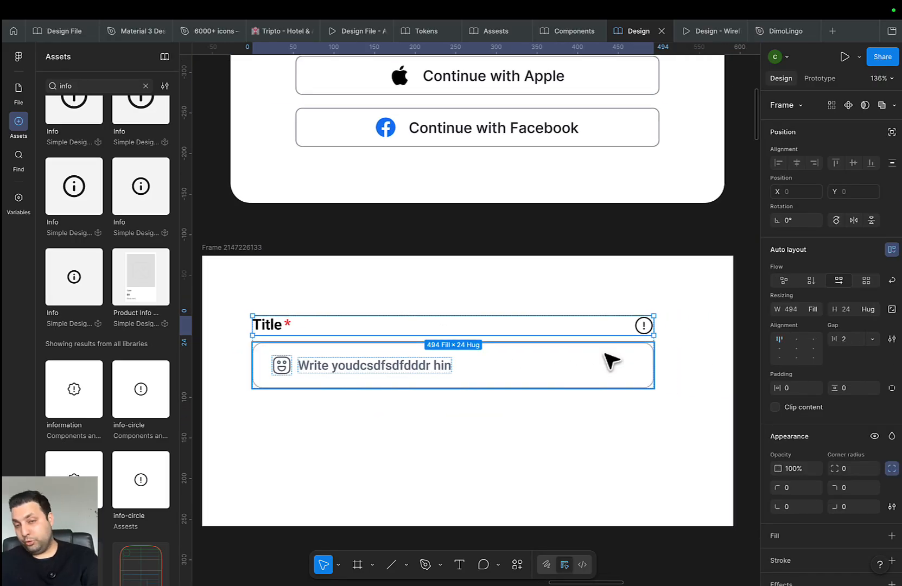
Shrink the Title row's info icon to 16×16
scroll(608, 353, down, 5)
scroll(622, 336, right, 5)
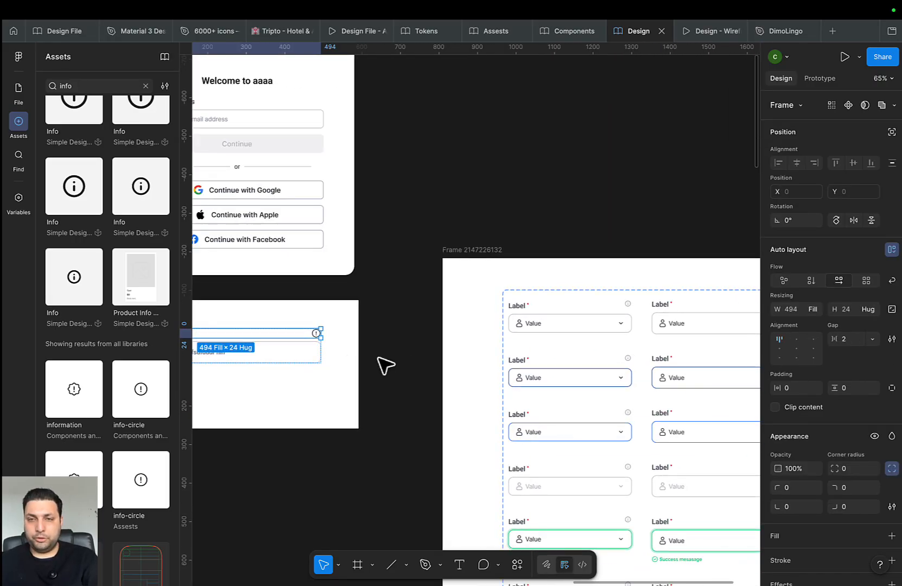
scroll(480, 369, left, 3)
scroll(484, 374, up, 5)
click(424, 282)
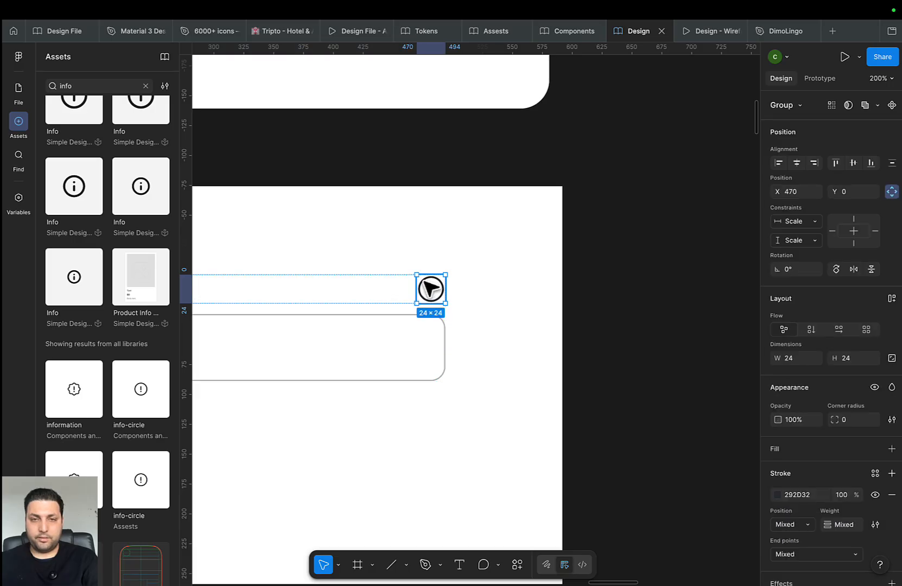
click(797, 362)
text(18)
key(Return)
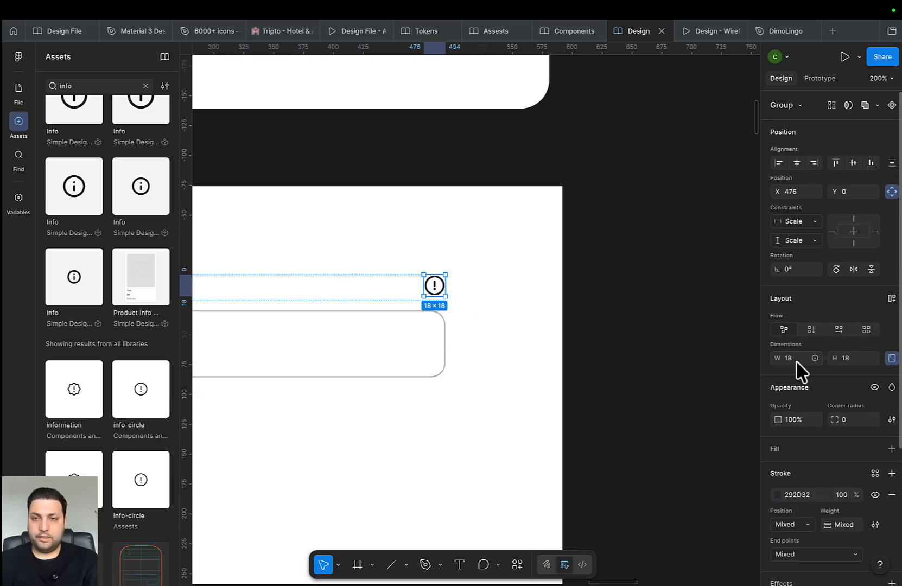
Colour the info icon's stroke with the Icon Neutral 400 library token
scroll(809, 435, down, 3)
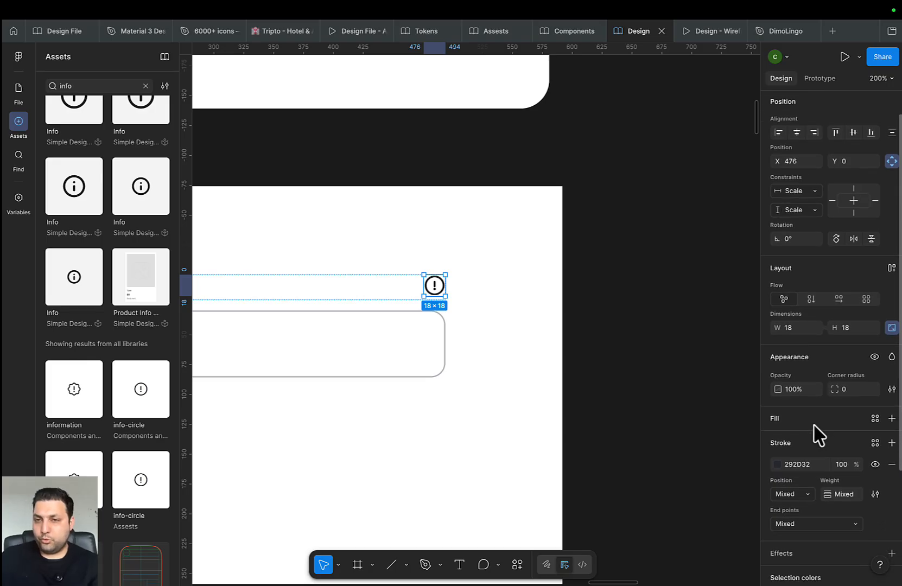
scroll(830, 448, down, 1)
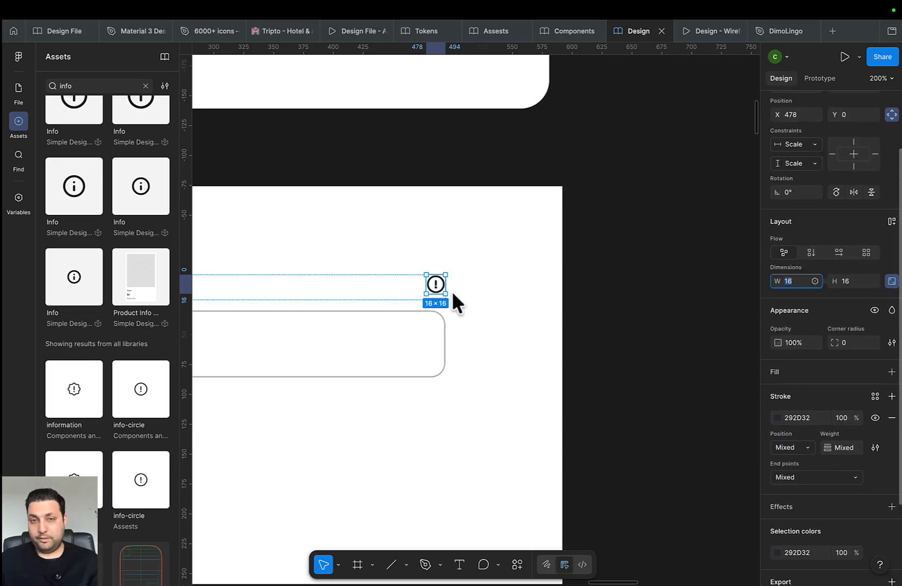
scroll(614, 422, down, 1)
click(875, 379)
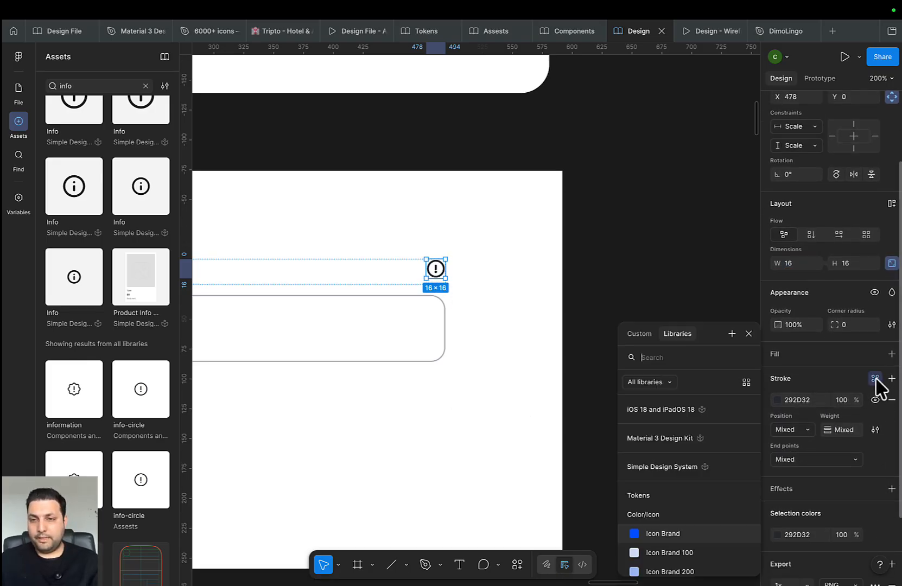
scroll(691, 510, down, 8)
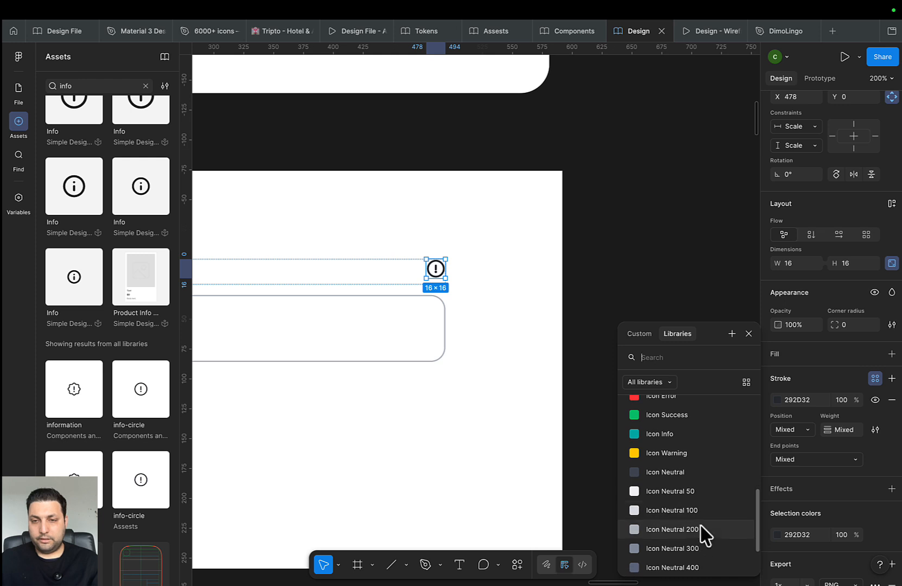
click(691, 565)
Clear the selection and select the Title-and-input frame
click(454, 417)
scroll(514, 407, down, 5)
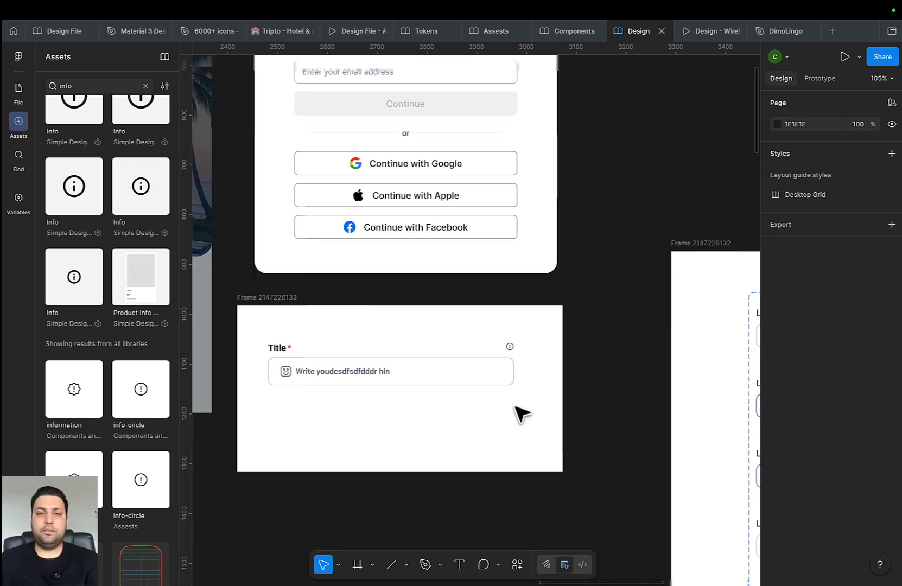
scroll(393, 397, down, 3)
click(398, 335)
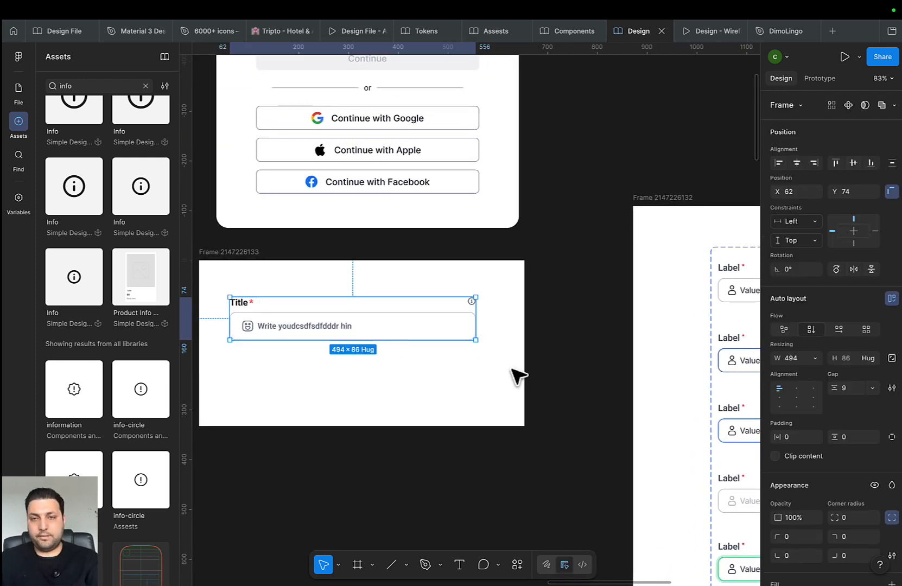
Change the Assets search term from 'info' to 'arrow' to list arrow icons
drag(519, 375, 241, 363)
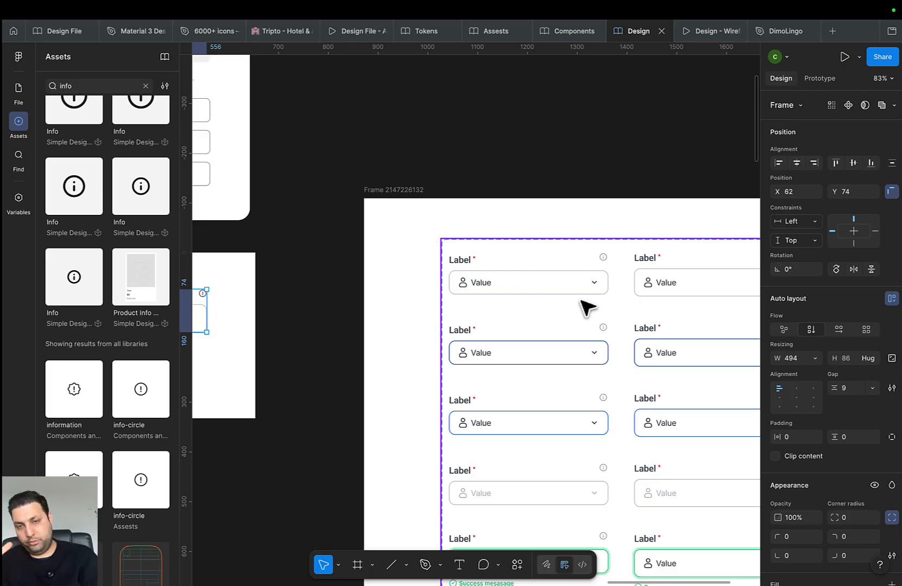
scroll(488, 304, down, 1)
drag(425, 309, 685, 330)
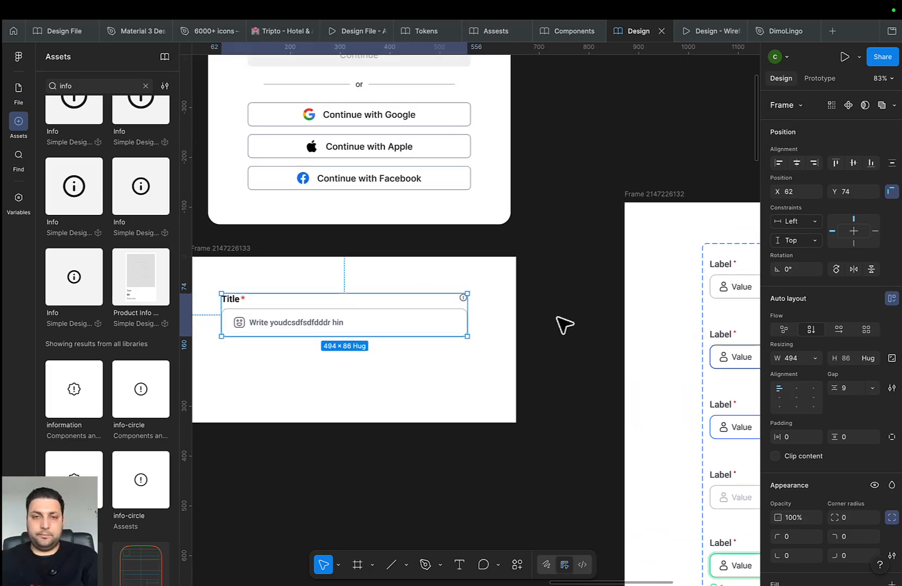
scroll(521, 323, down, 3)
drag(475, 337, 574, 352)
click(90, 86)
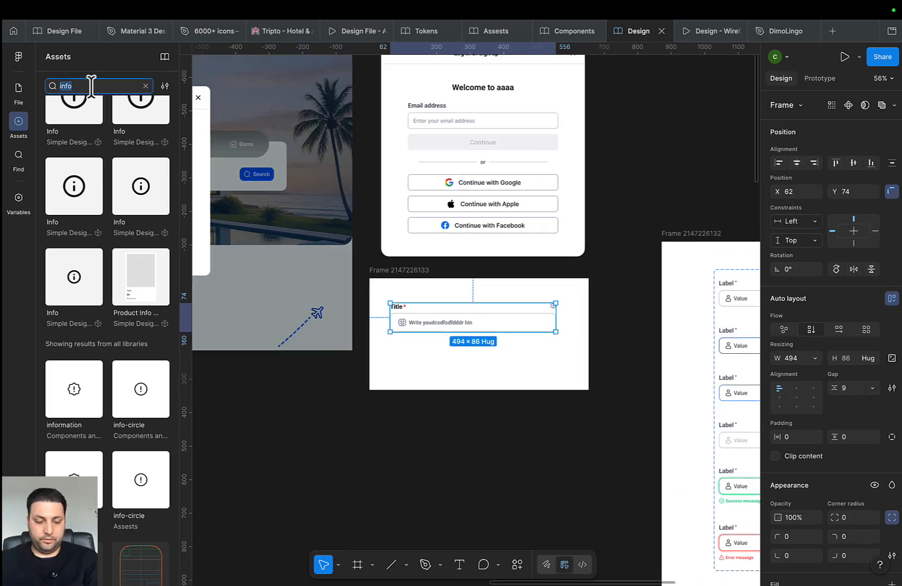
text(arrow)
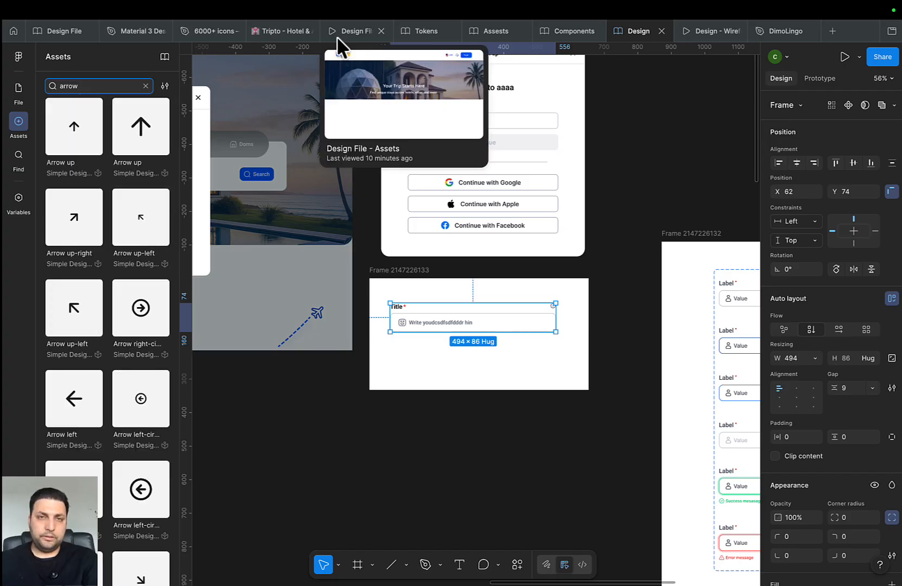
In the icons file, search the page for 'arrow' and select the arrow-down icon
click(483, 32)
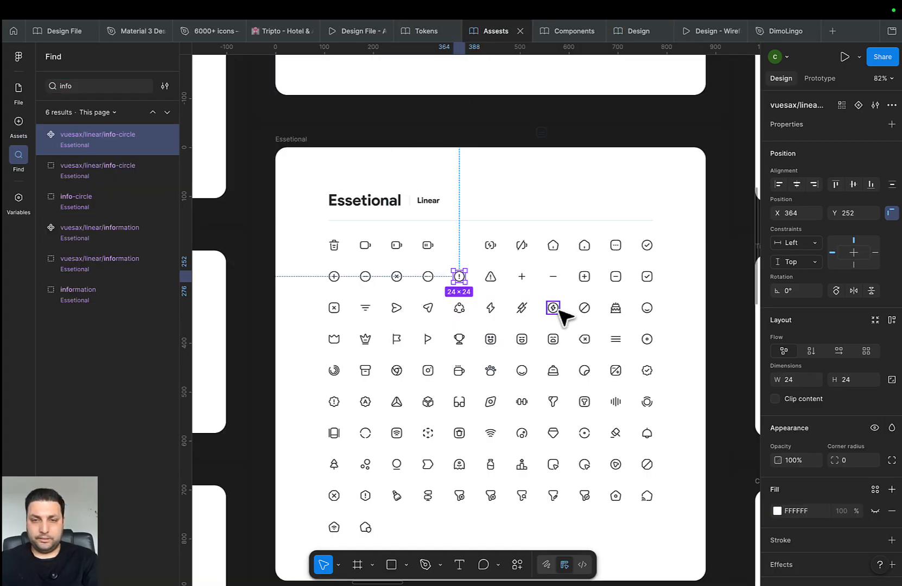
drag(551, 305, 503, 286)
key(ctrl+f)
text(a)
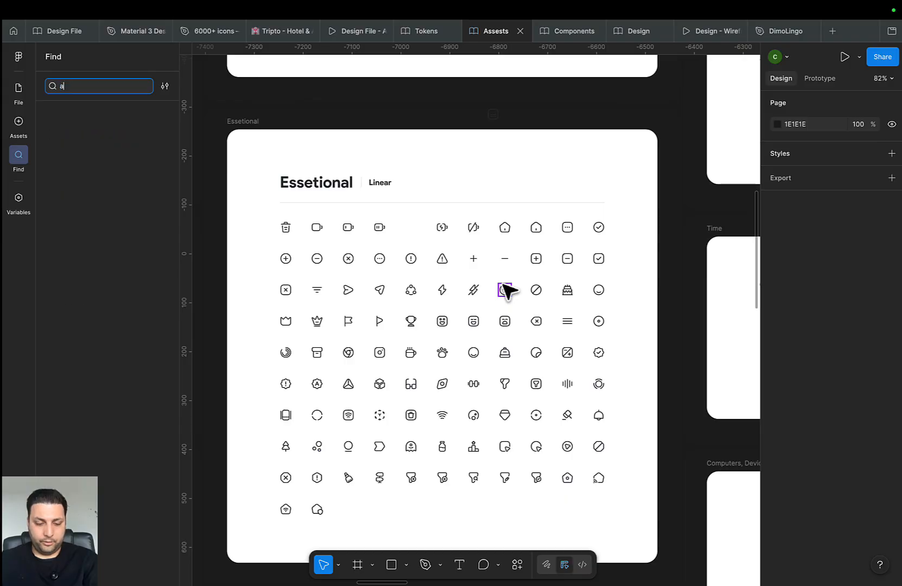
text(rrow)
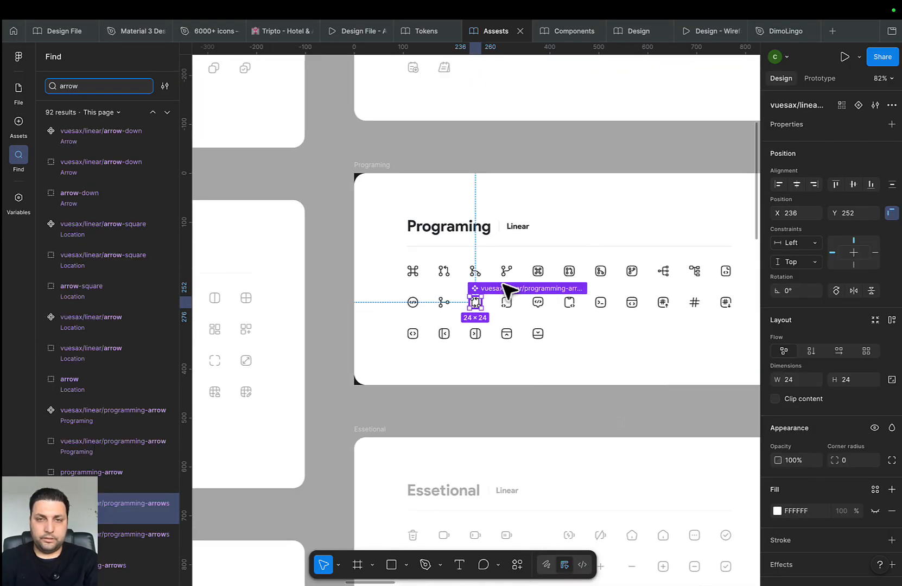
key(Return)
key(Return)
key(Return)
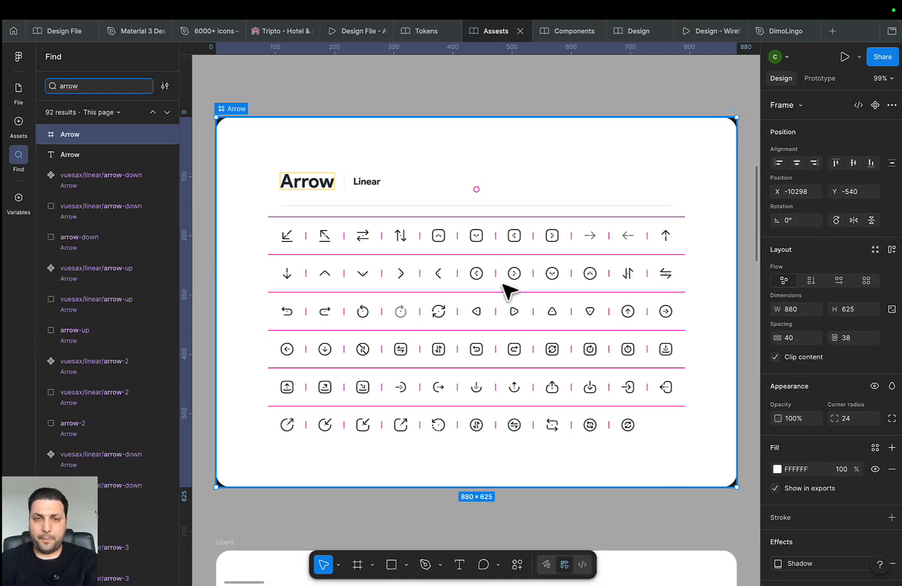
scroll(531, 296, up, 1)
scroll(363, 307, up, 5)
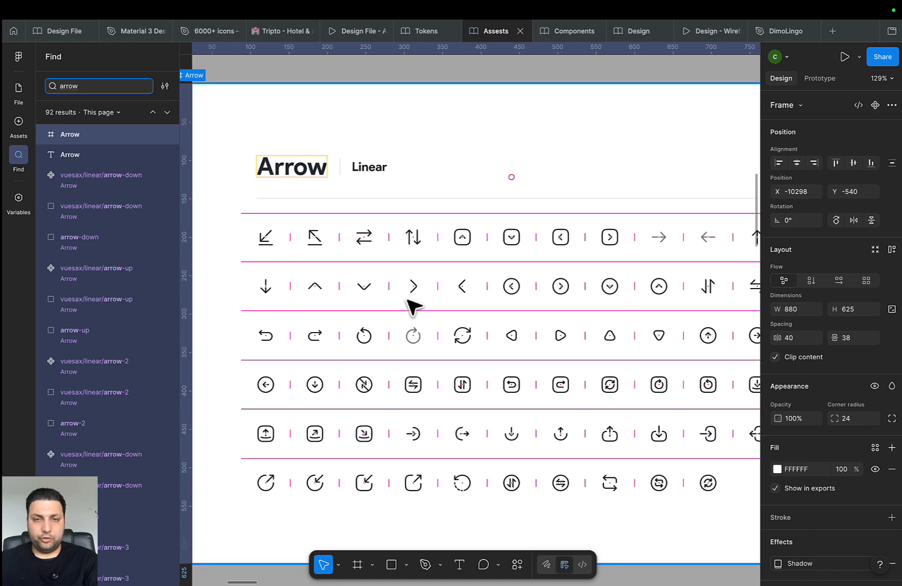
click(360, 286)
Replace the layer search term, then go back to the input design file
scroll(475, 342, down, 3)
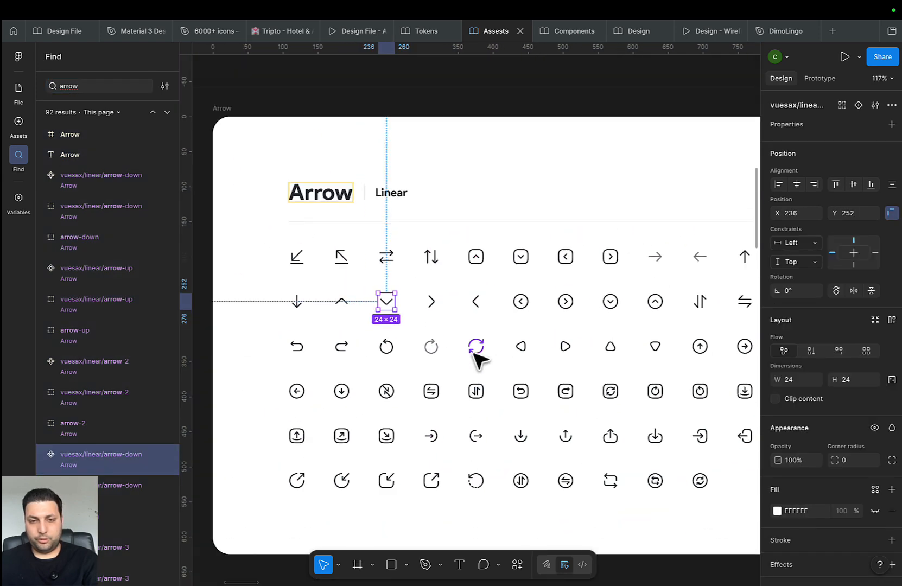
drag(437, 338, 313, 329)
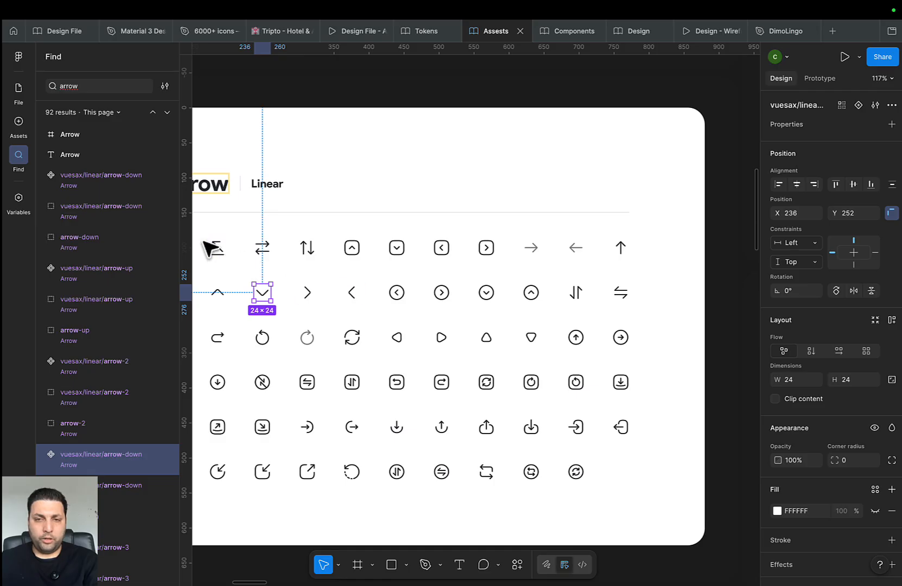
click(90, 82)
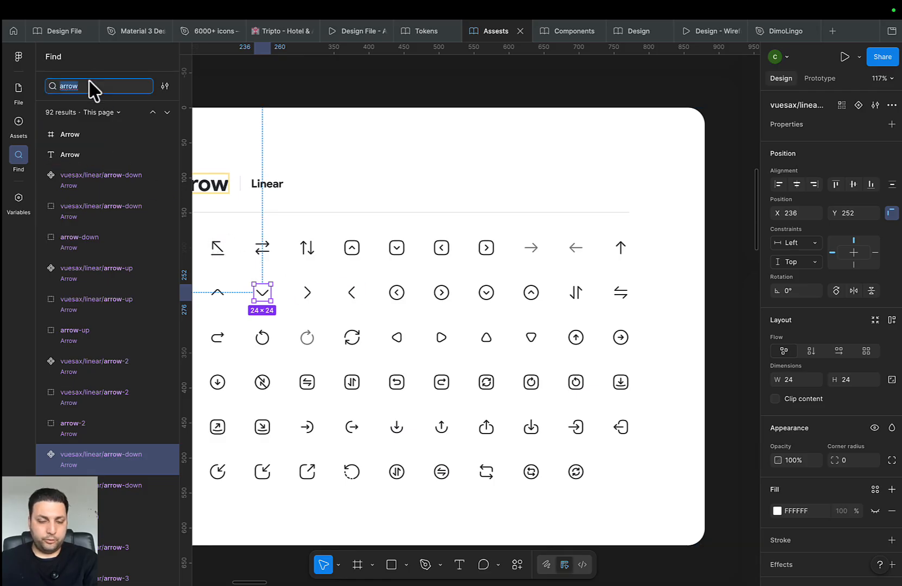
text(dhevr)
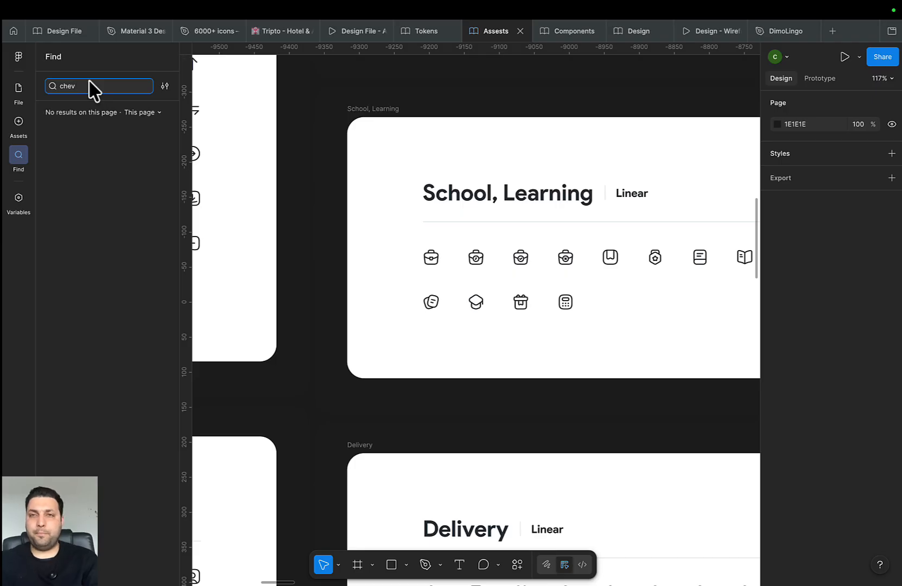
click(651, 33)
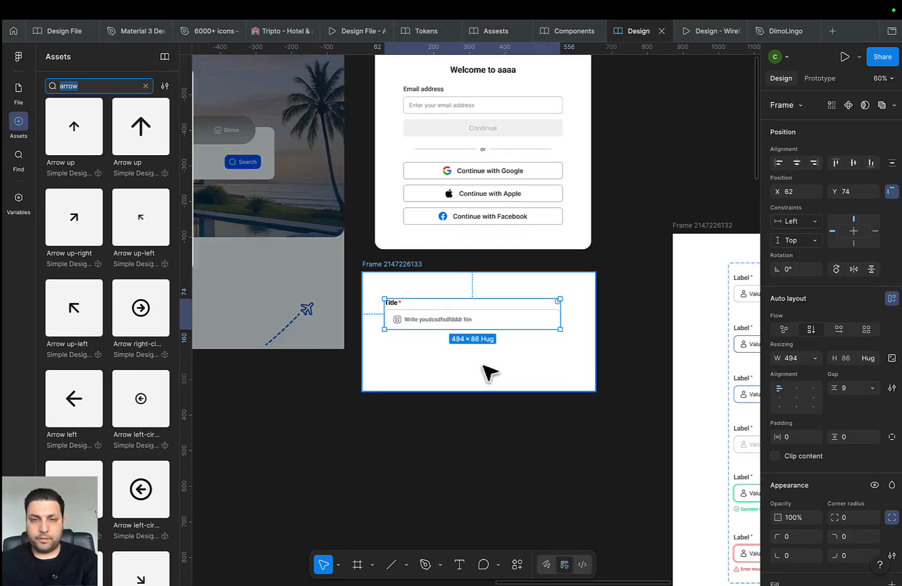
Paste the chevron icon into the input field and tighten the icon-to-text spacing
scroll(483, 353, up, 3)
double_click(485, 323)
key(super+v)
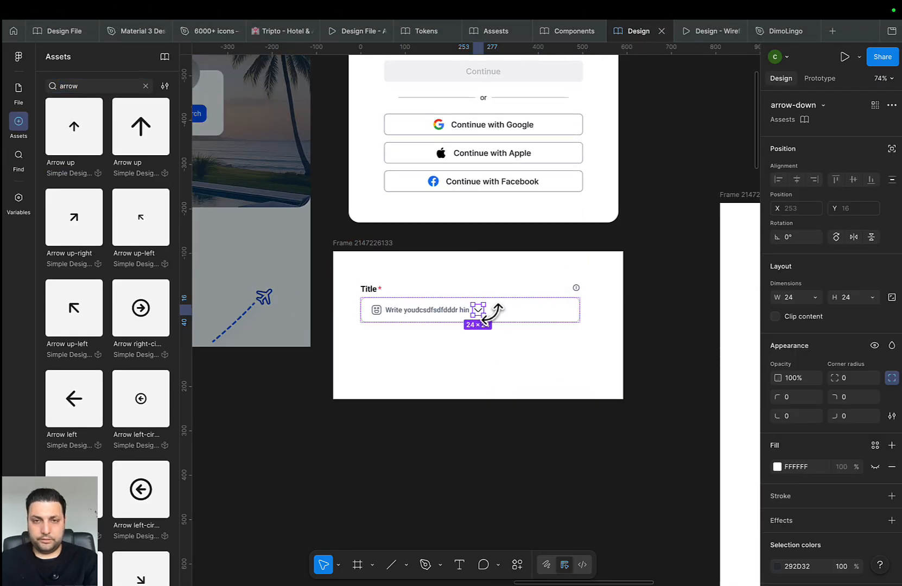
scroll(497, 313, up, 4)
click(376, 309)
click(378, 313)
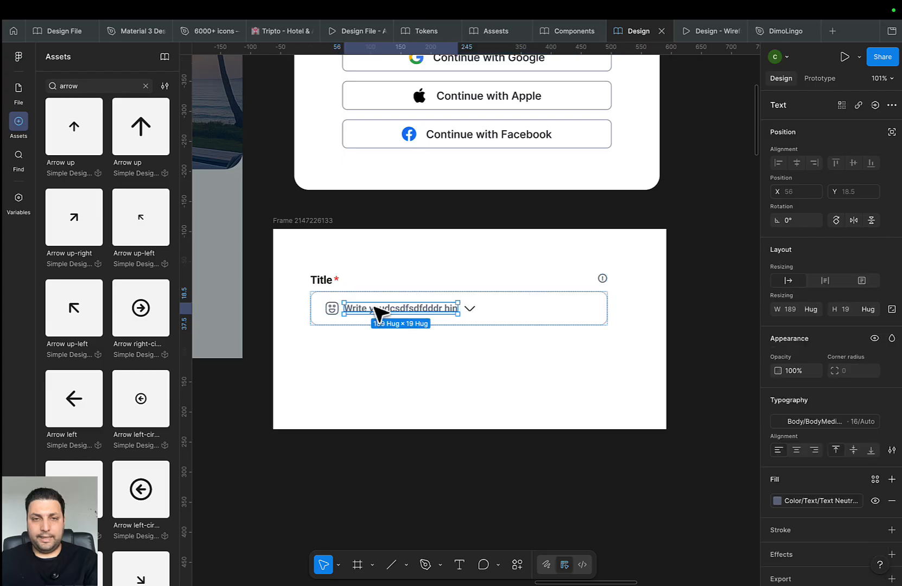
scroll(336, 314, left, 3)
scroll(452, 322, up, 4)
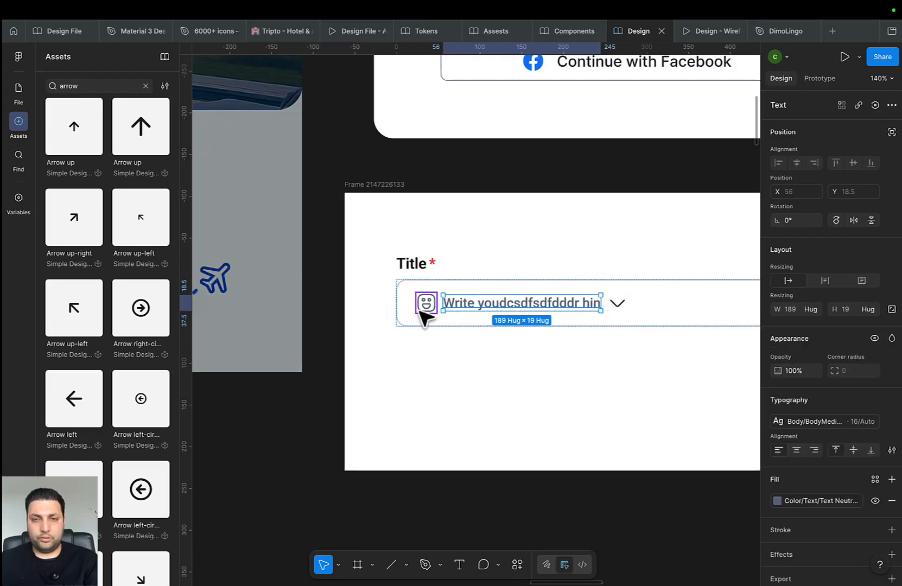
shift+click(433, 308)
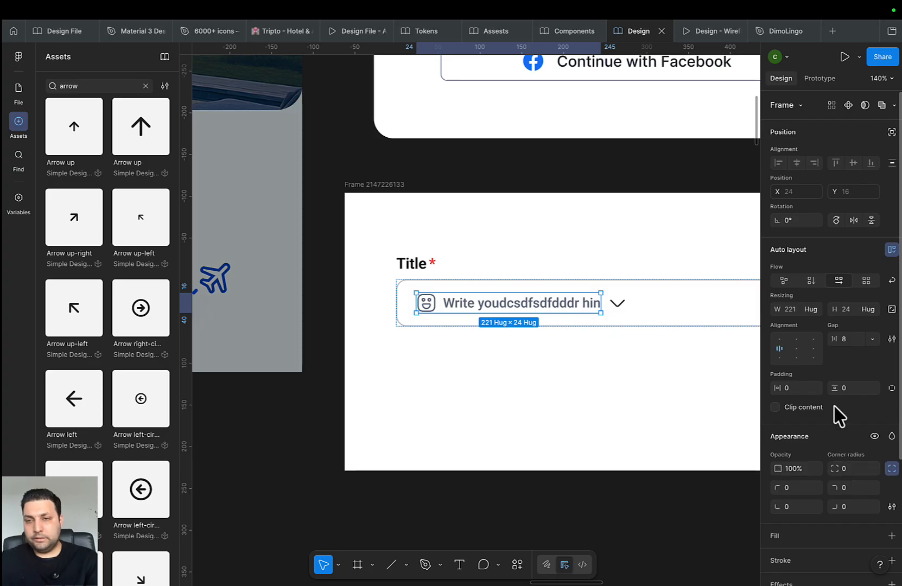
key(Down)
key(Down)
key(Down)
key(Down)
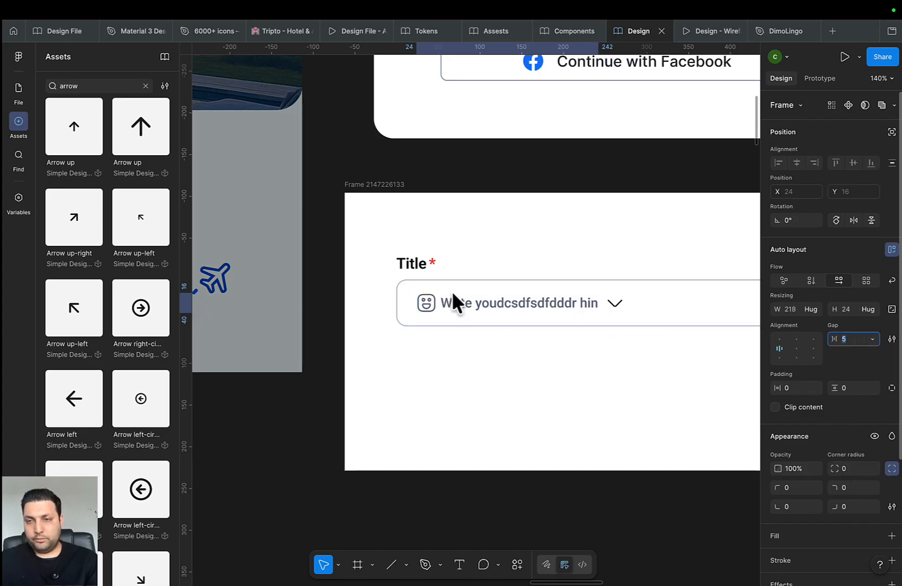
Set the icon-and-placeholder group's width to Fill container
drag(467, 366, 389, 399)
click(404, 387)
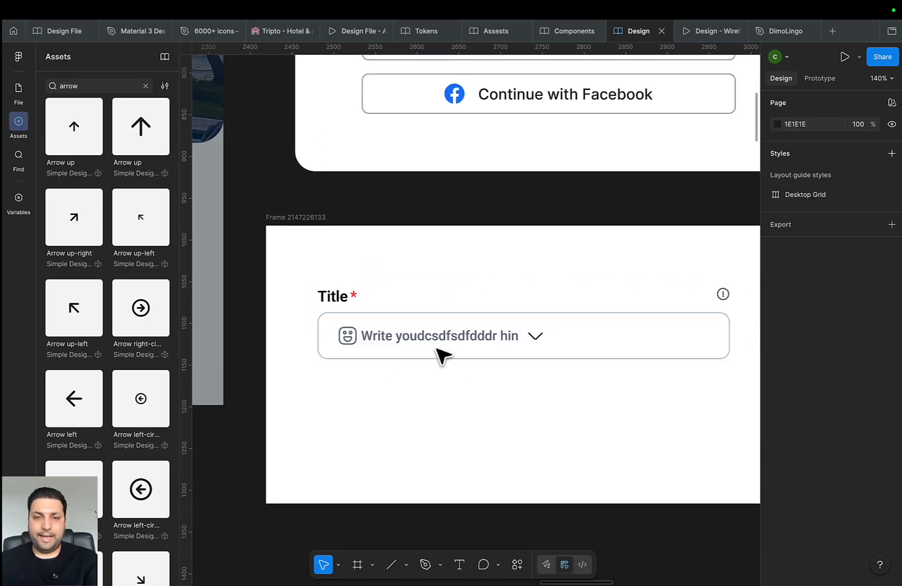
double_click(435, 332)
double_click(434, 331)
click(813, 309)
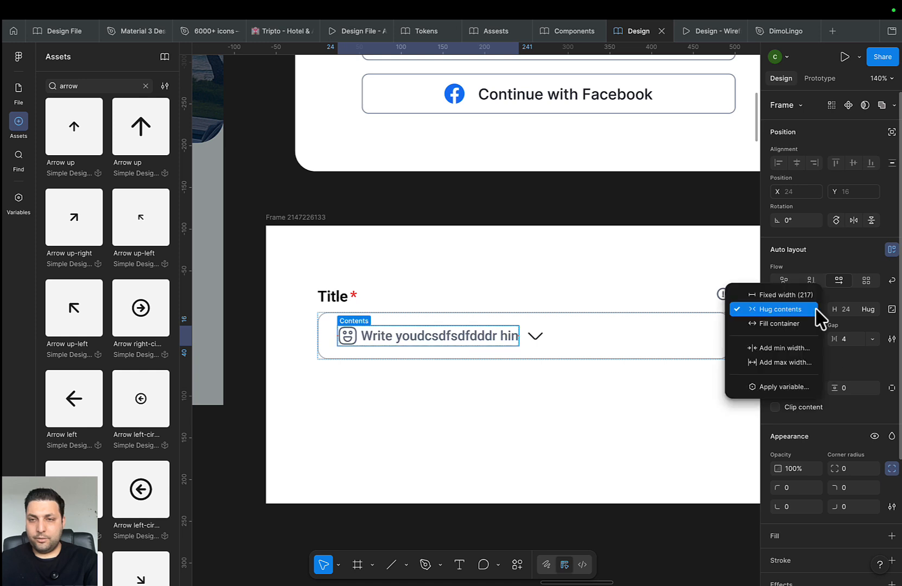
click(806, 323)
Reduce the input field frame's horizontal padding to 16
scroll(621, 396, right, 5)
click(605, 348)
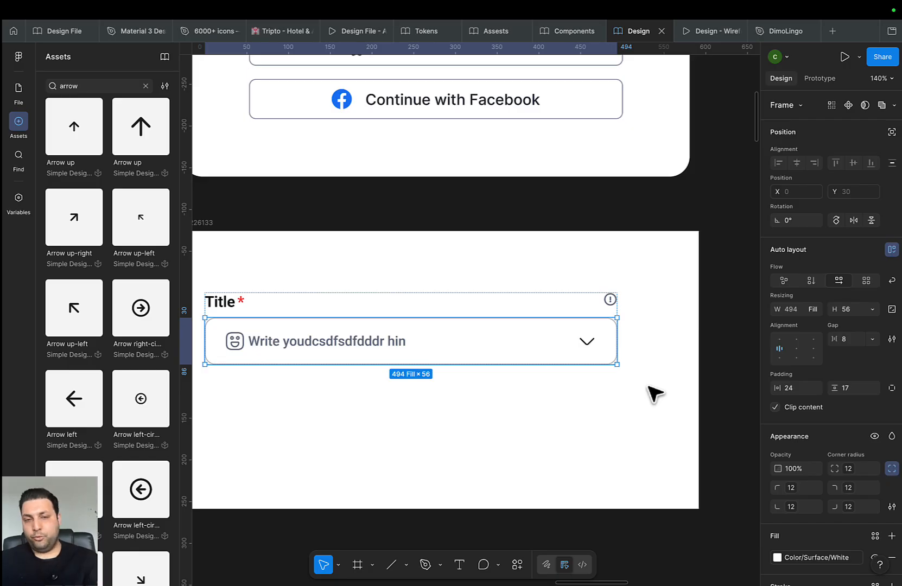
click(796, 389)
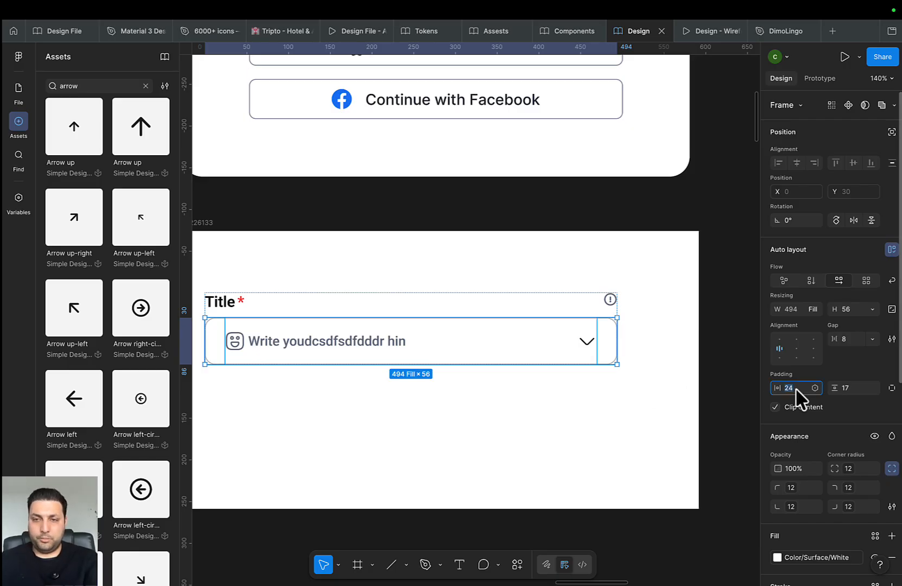
text(16)
key(Return)
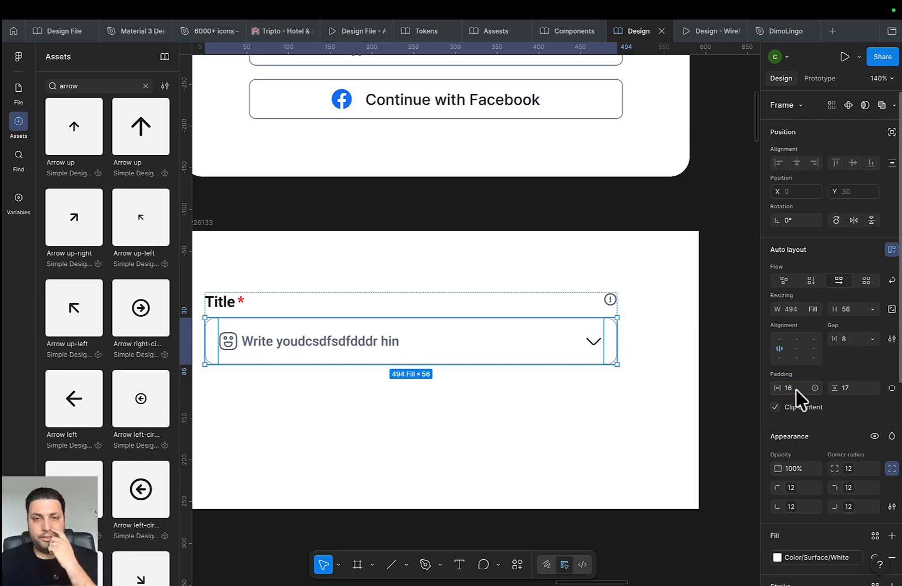
click(549, 473)
scroll(523, 456, down, 5)
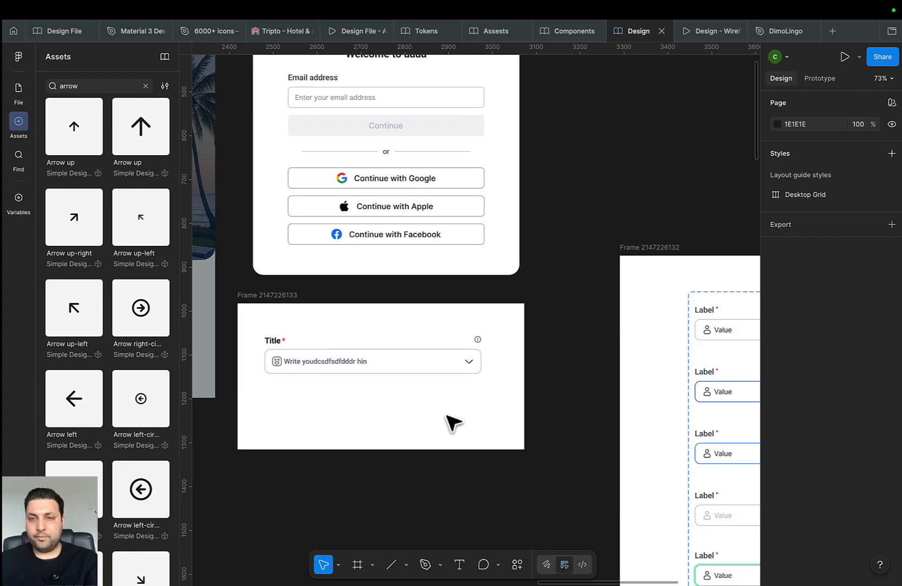
Convert the whole Title input field frame into a component with Cmd+Alt+K
scroll(454, 422, down, 1)
scroll(418, 405, down, 3)
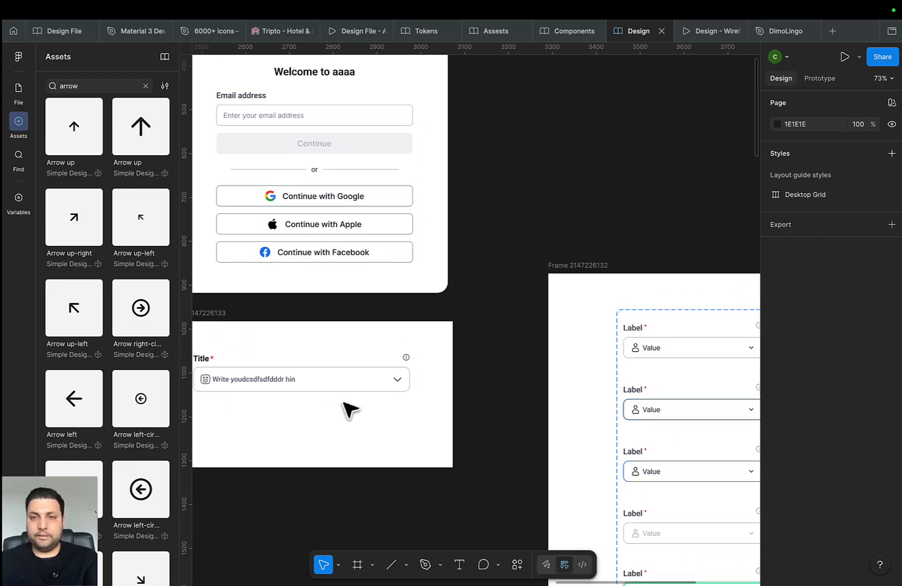
scroll(386, 402, up, 4)
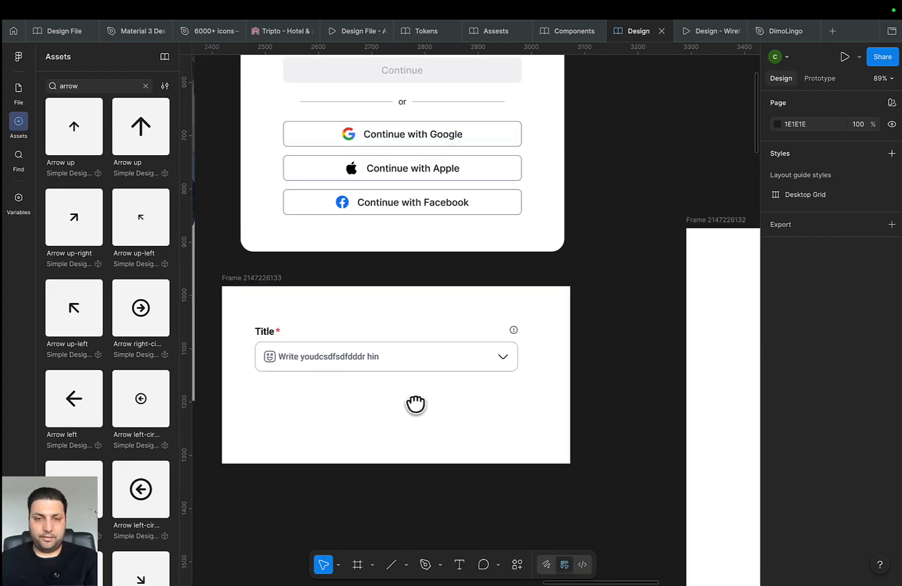
scroll(417, 403, down, 1)
click(413, 362)
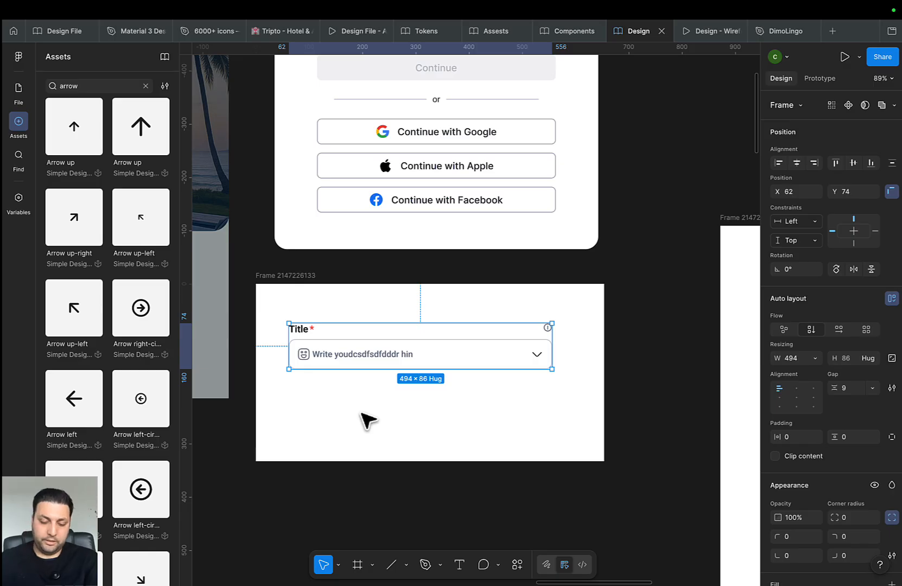
key(super+alt+k)
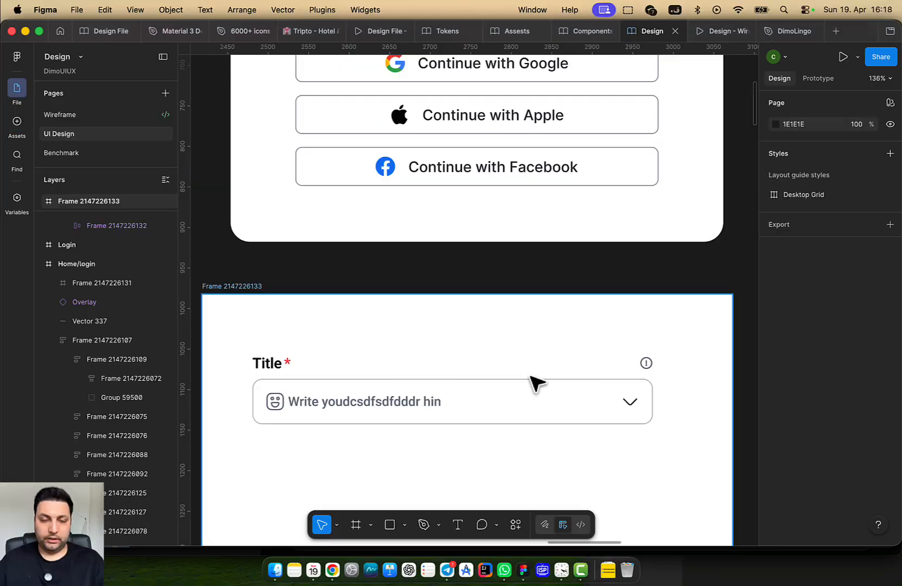
scroll(536, 383, down, 5)
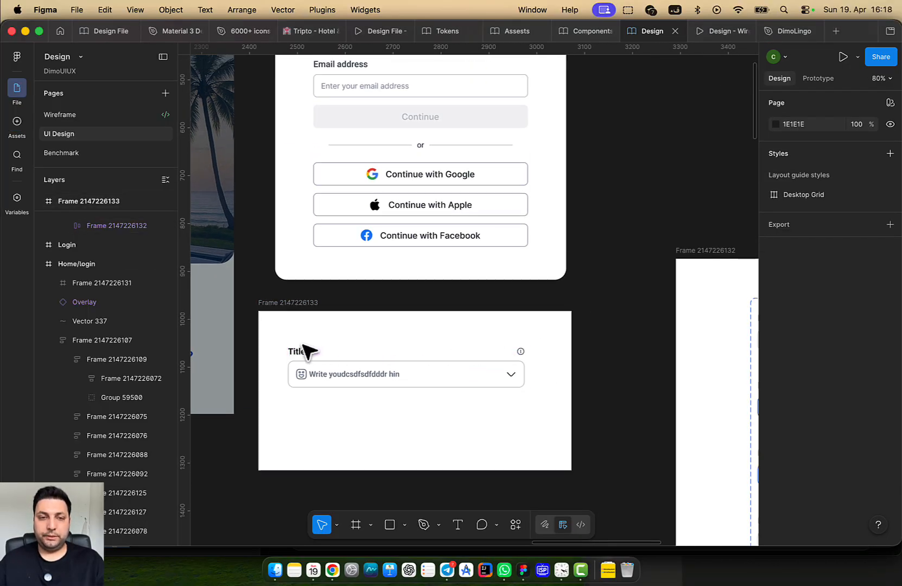
scroll(302, 345, up, 3)
drag(373, 360, 354, 335)
scroll(315, 376, down, 3)
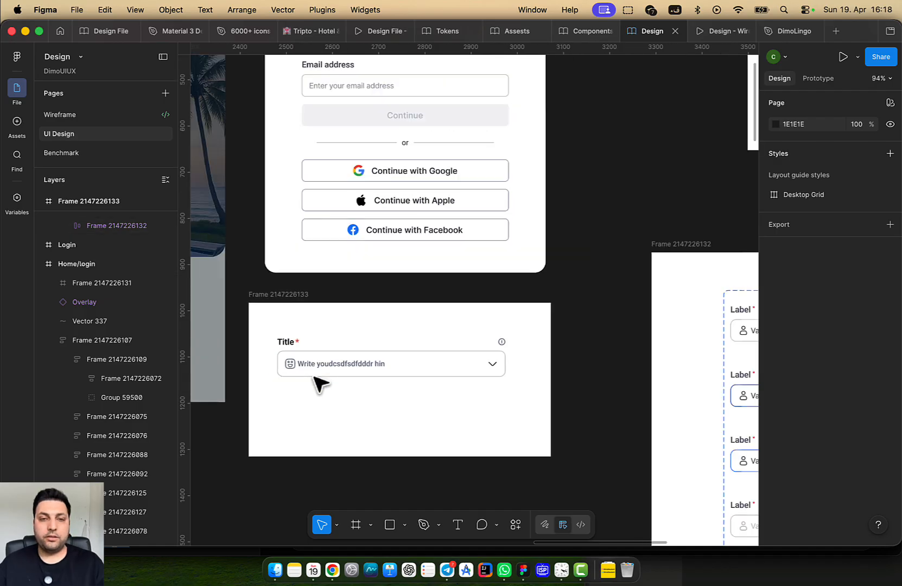
scroll(321, 383, up, 2)
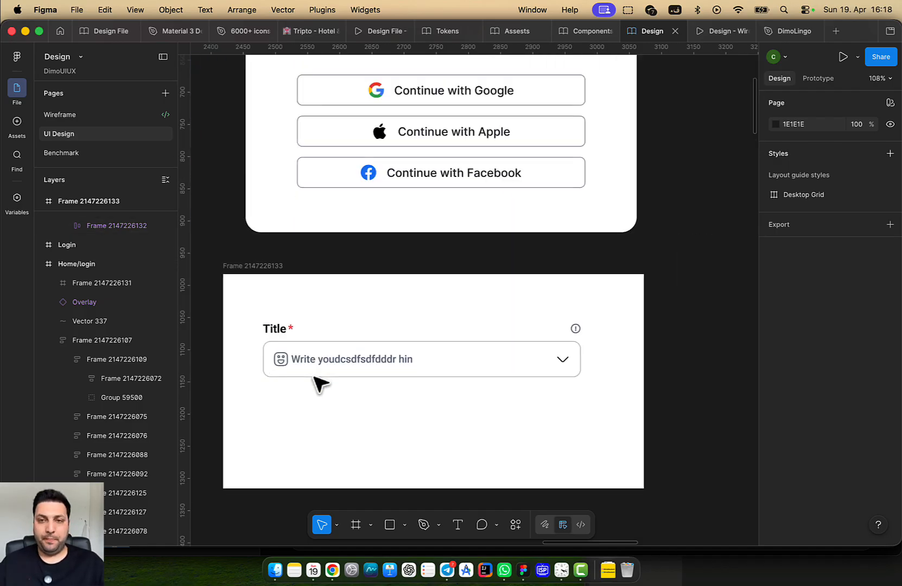
scroll(403, 364, up, 5)
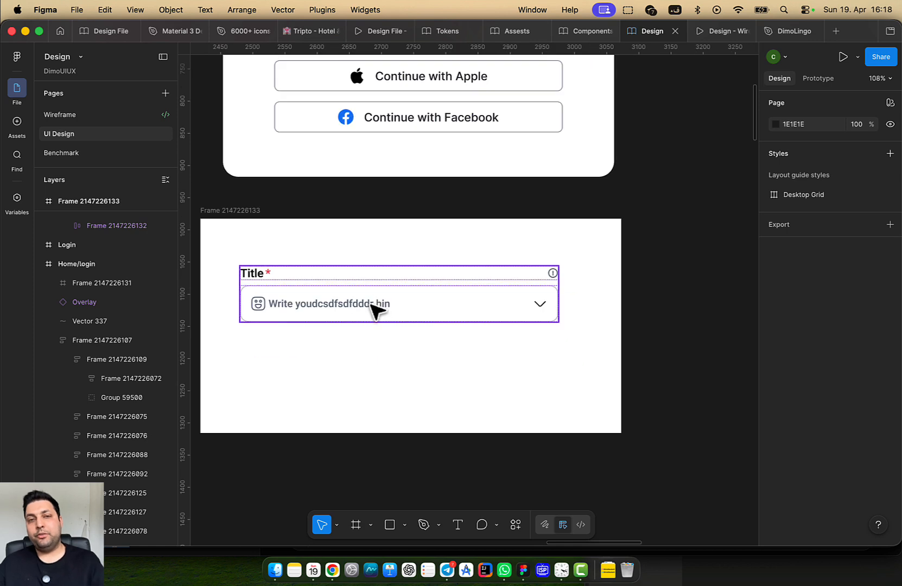
double_click(274, 273)
click(270, 265)
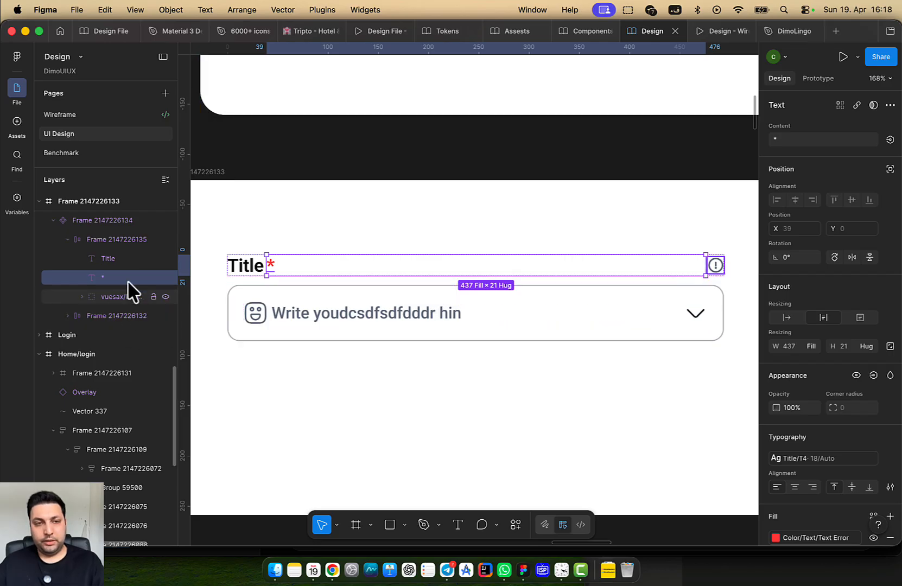
click(165, 278)
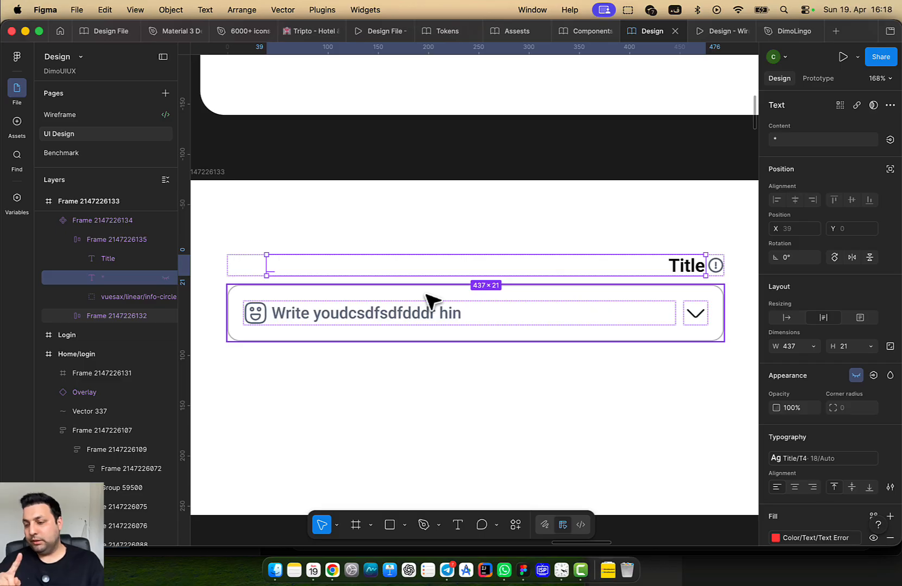
click(166, 276)
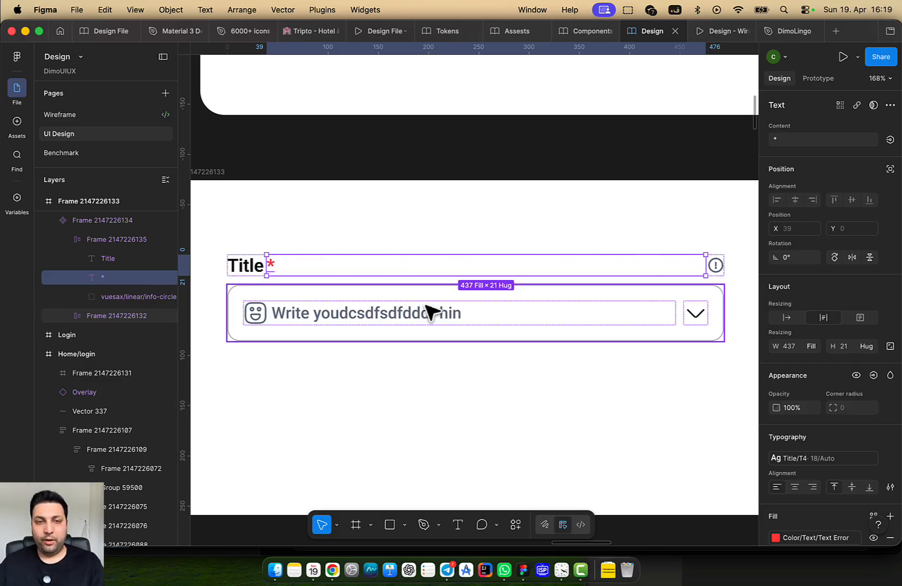
click(243, 269)
right_click(402, 450)
click(282, 442)
scroll(318, 315, down, 3)
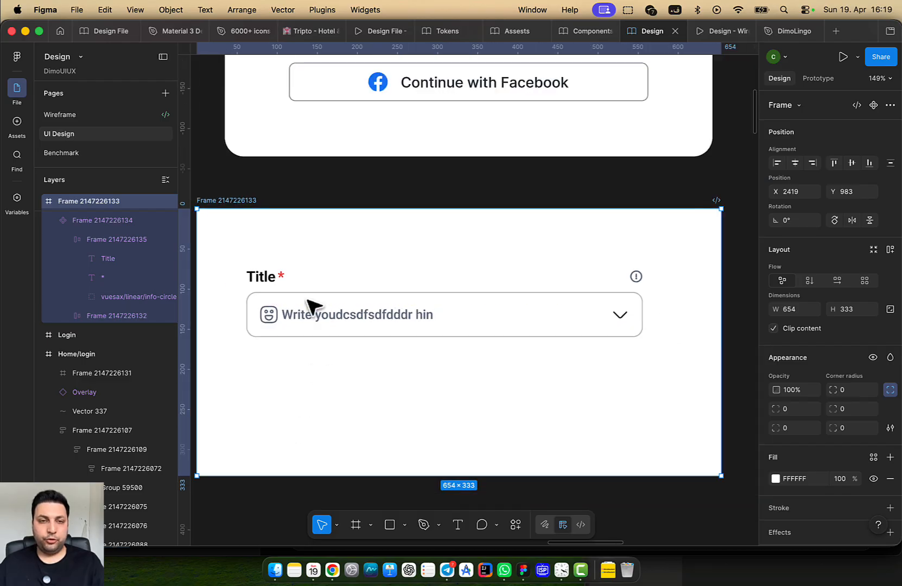
scroll(305, 299, down, 2)
double_click(263, 215)
drag(323, 304, 315, 436)
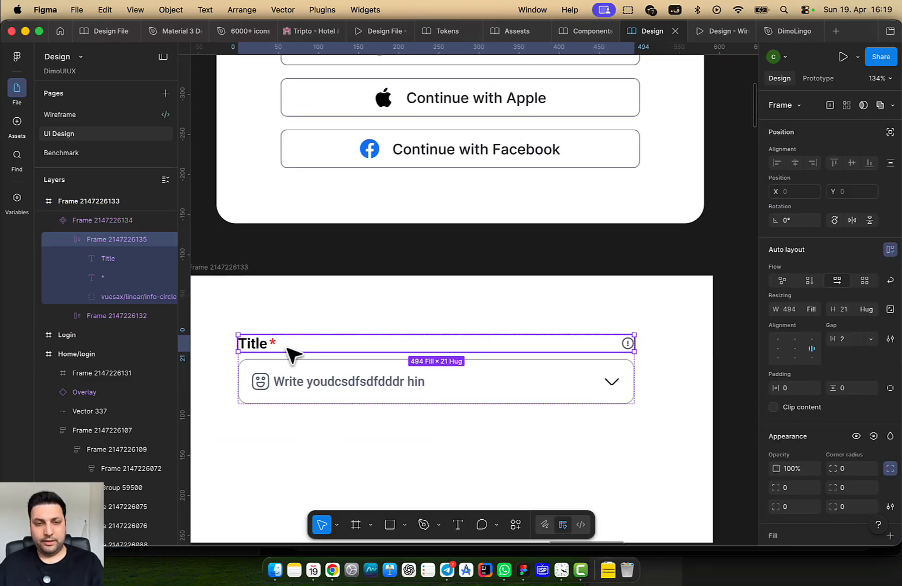
Wrap the Title label and red asterisk in an auto-layout frame and set its width sizing
double_click(238, 343)
double_click(244, 344)
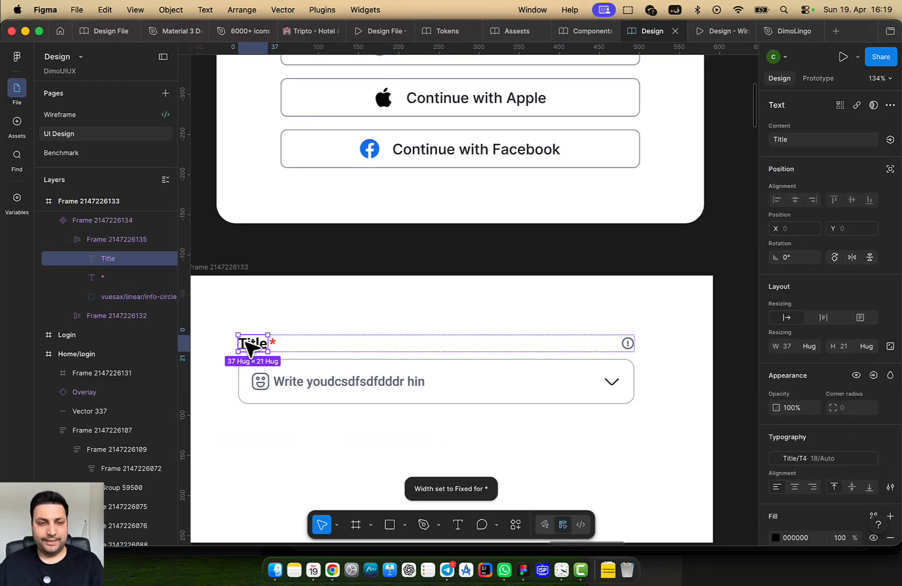
click(278, 344)
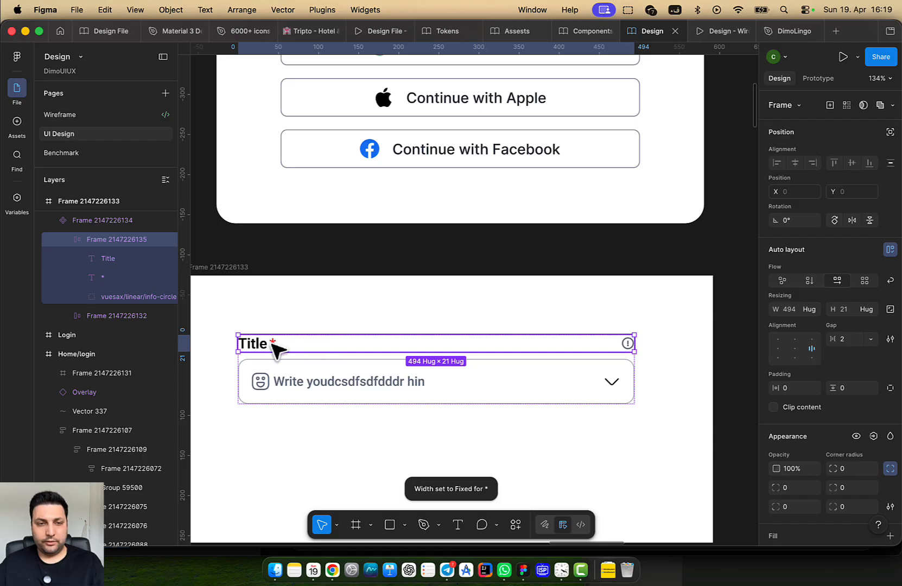
double_click(272, 344)
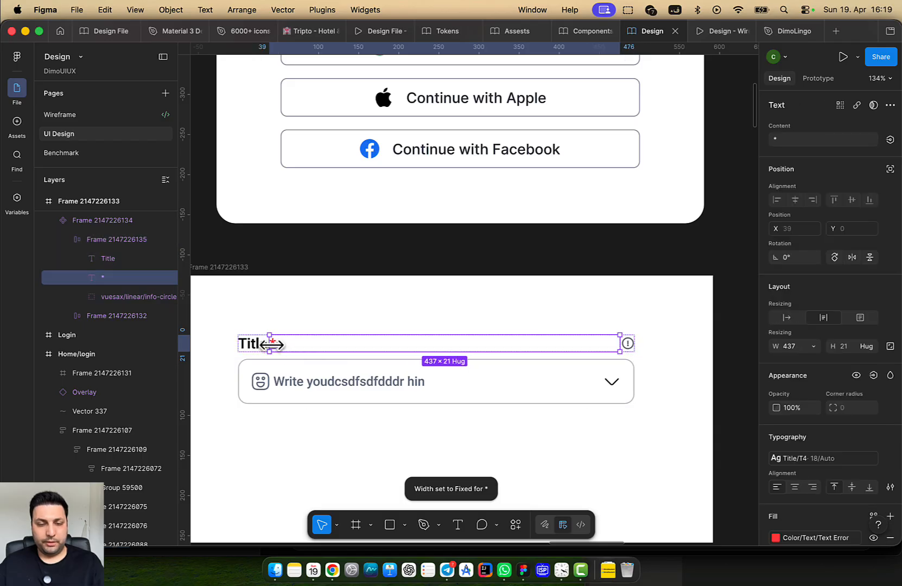
shift+click(243, 343)
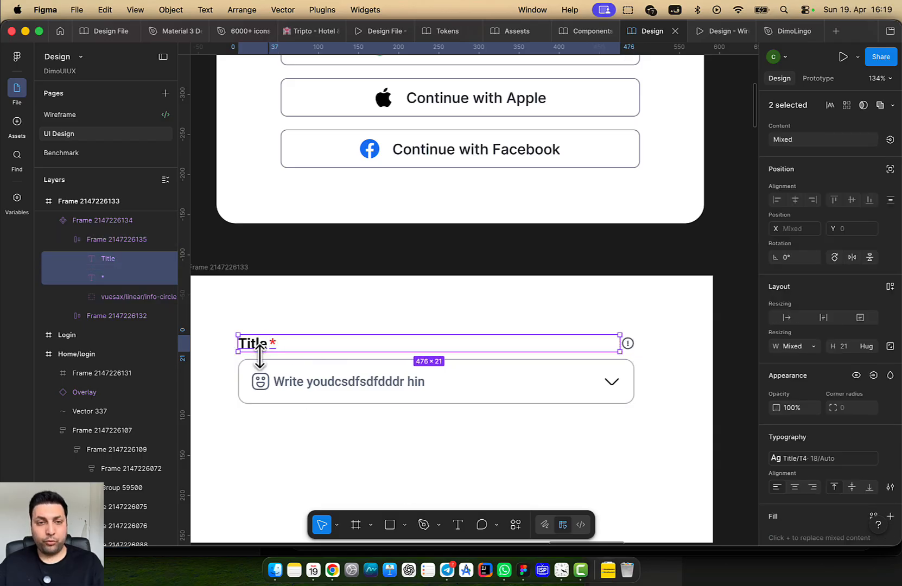
key(shift+a)
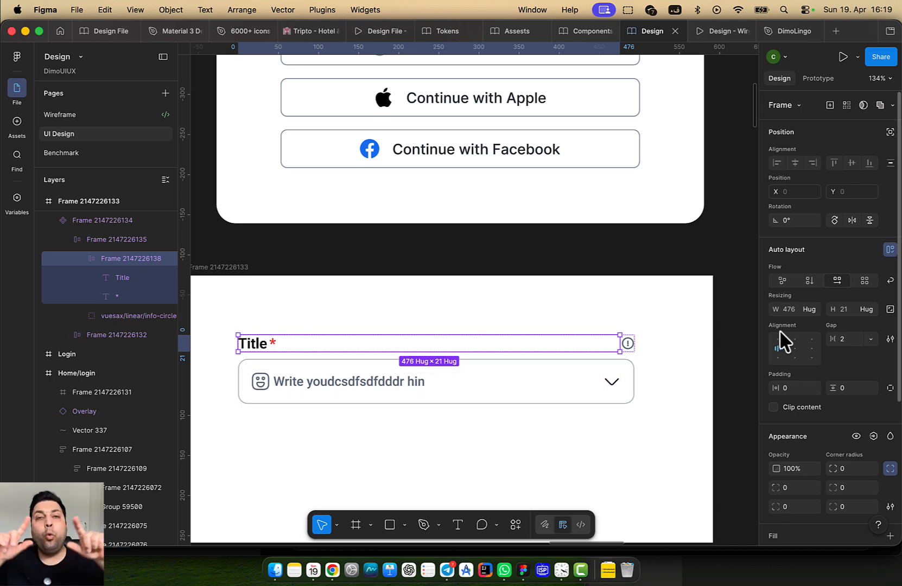
click(810, 310)
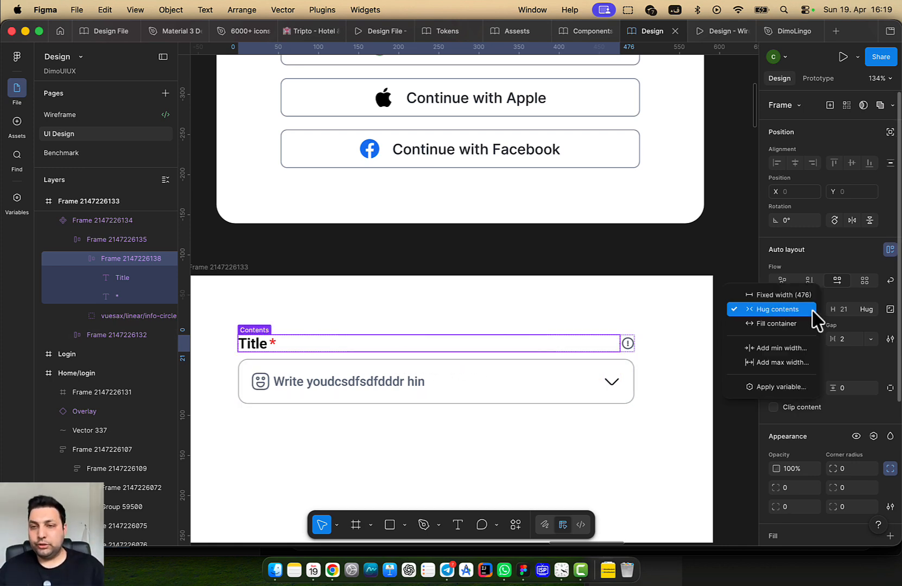
click(801, 325)
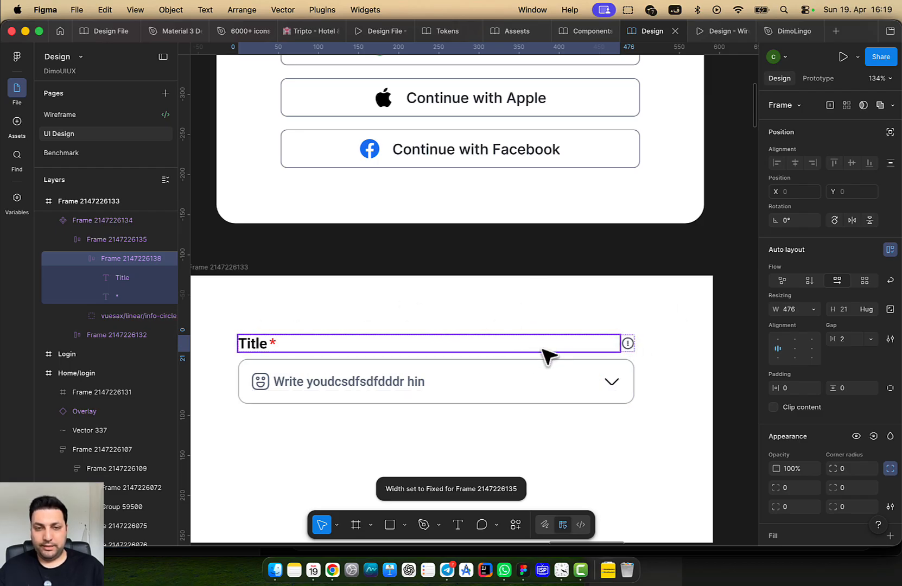
Toggle the red asterisk's visibility off and back on to check it
click(273, 345)
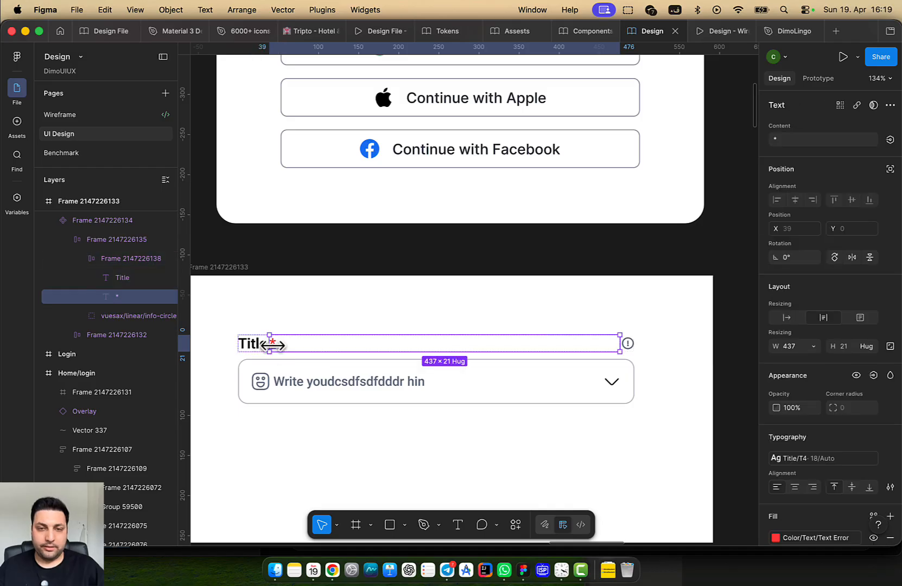
click(166, 296)
click(166, 296)
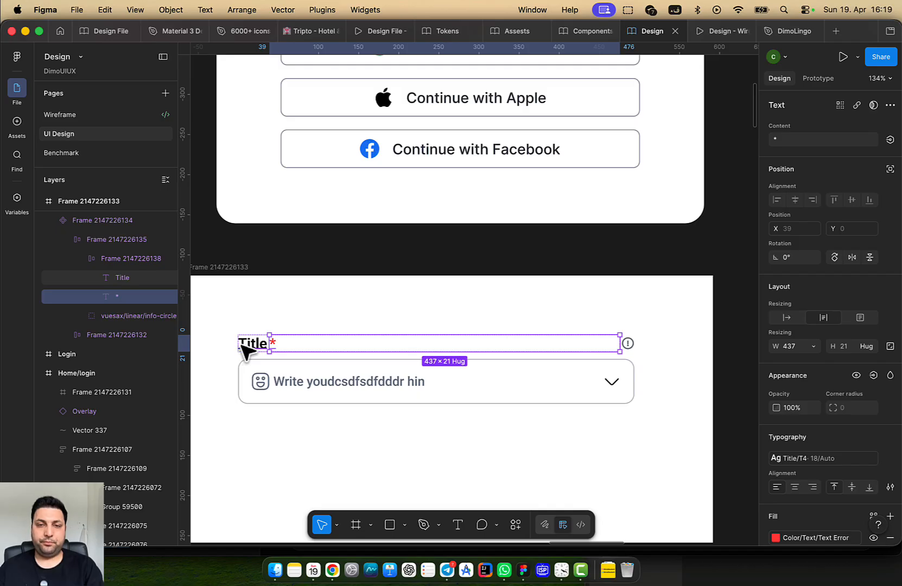
click(302, 317)
scroll(289, 323, down, 4)
drag(429, 371, 517, 334)
Drill into the Title component's title row and select the red '*' text layer
click(451, 320)
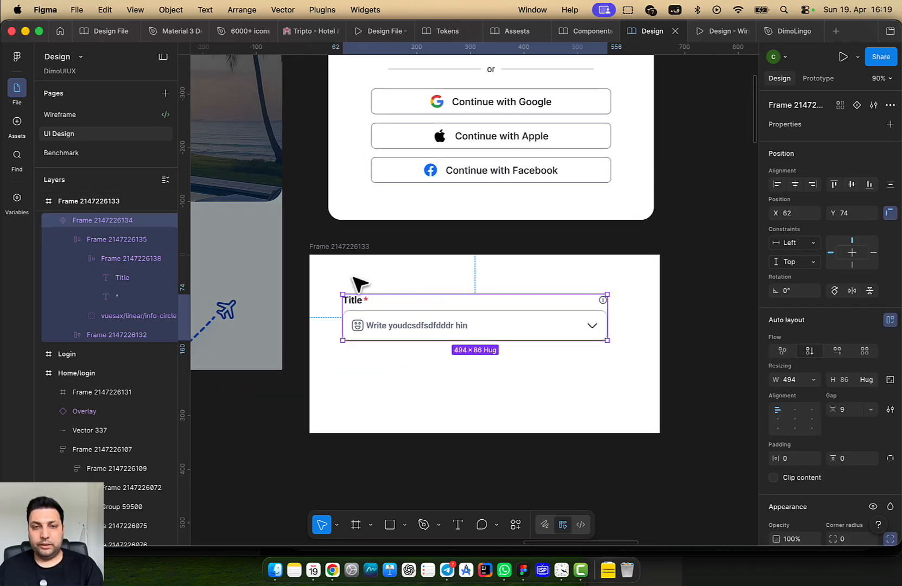
click(328, 260)
drag(408, 433, 418, 556)
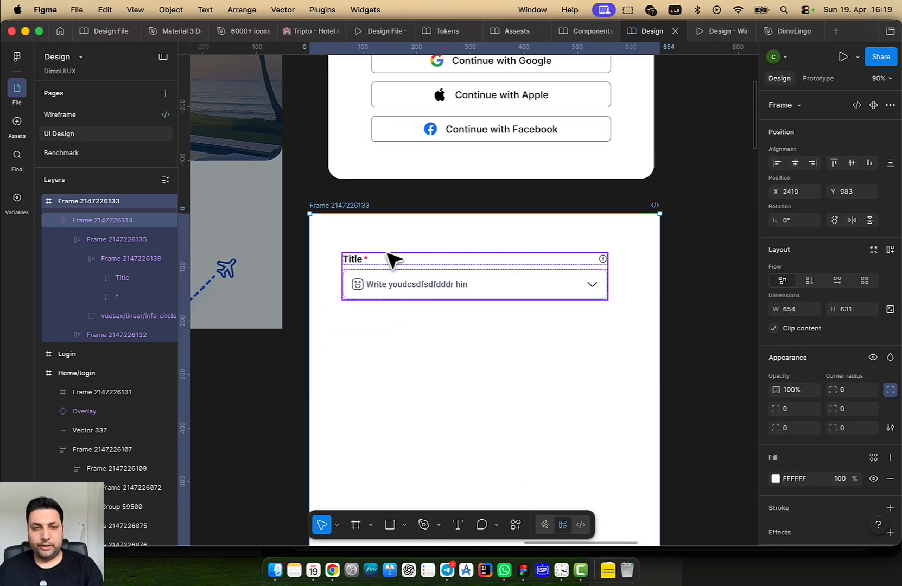
scroll(392, 259, up, 3)
scroll(558, 316, right, 2)
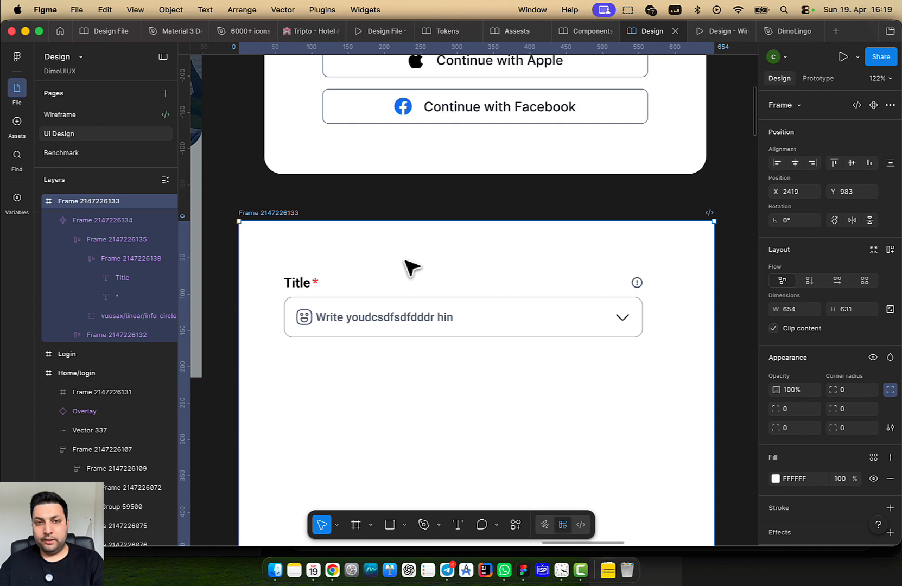
click(320, 289)
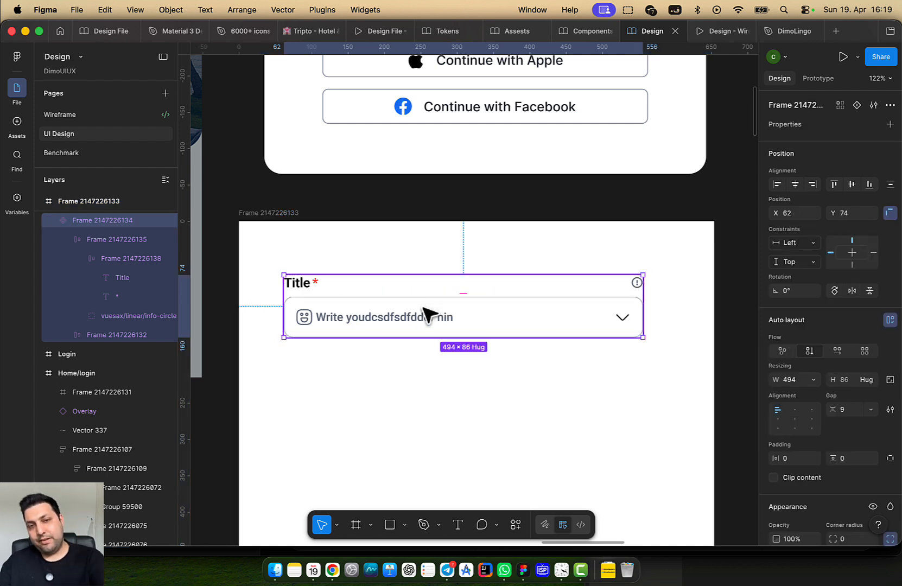
double_click(320, 287)
double_click(314, 280)
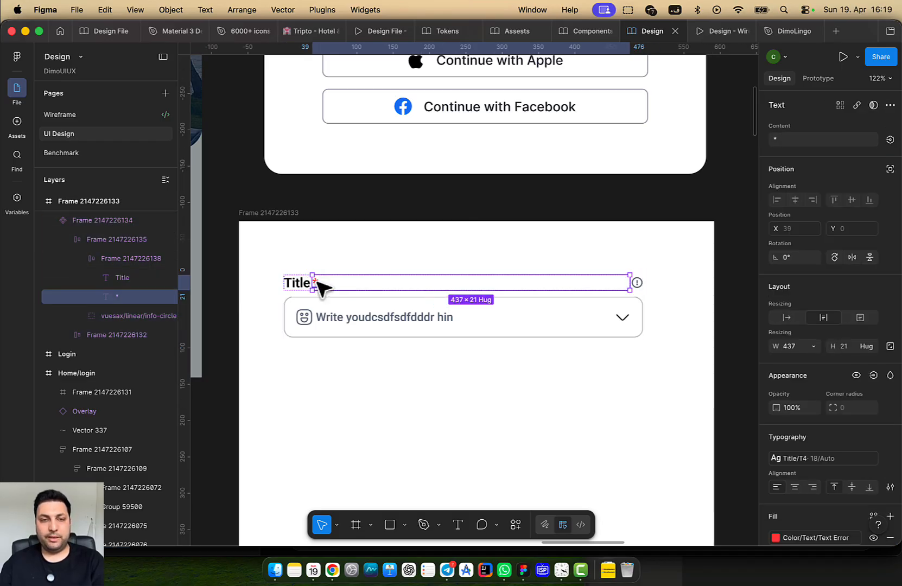
Bind the asterisk's visibility to a new boolean property named IsMandatory
click(857, 375)
click(856, 375)
click(874, 375)
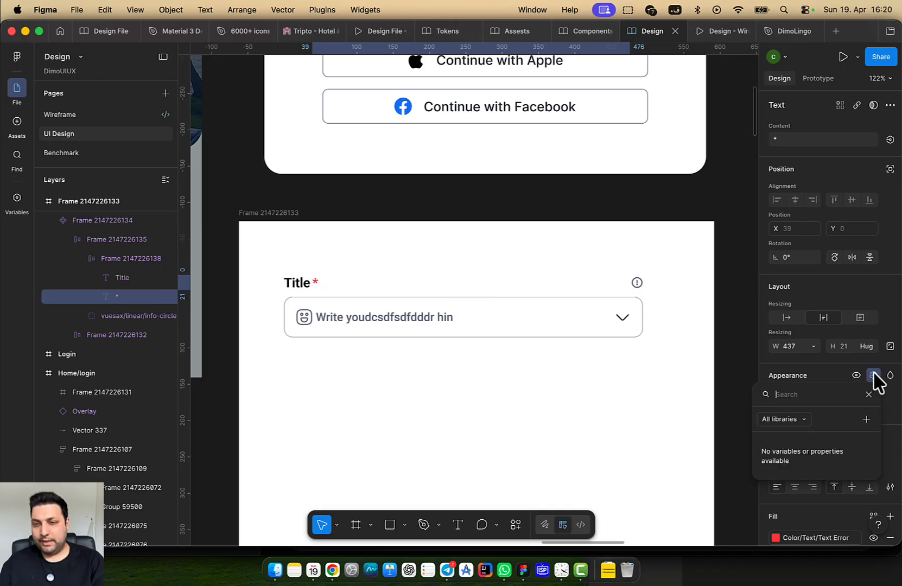
click(866, 419)
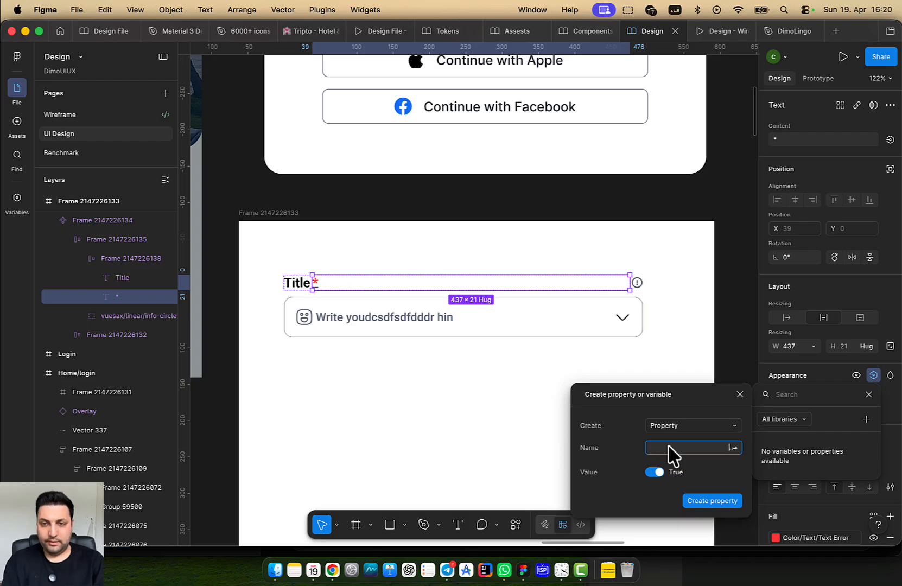
text(IsMandatory)
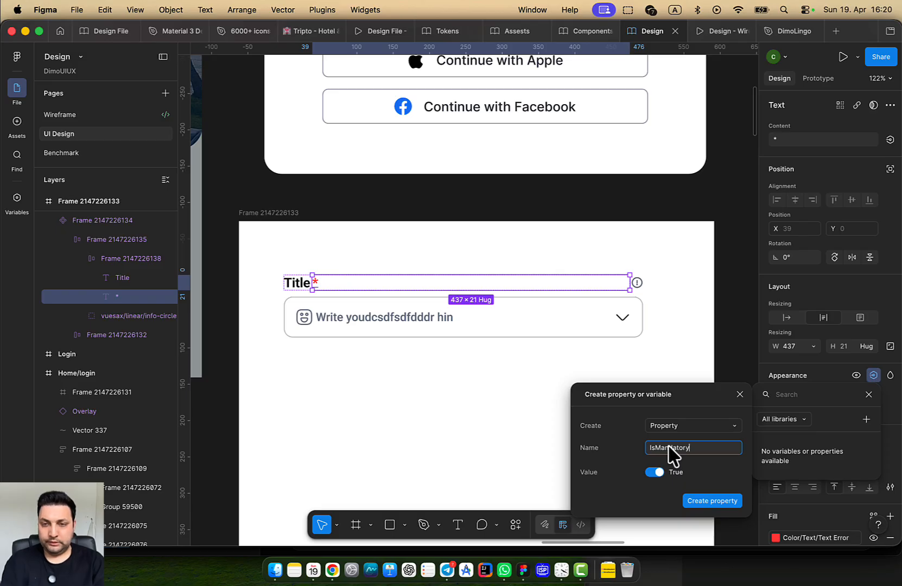
key(Return)
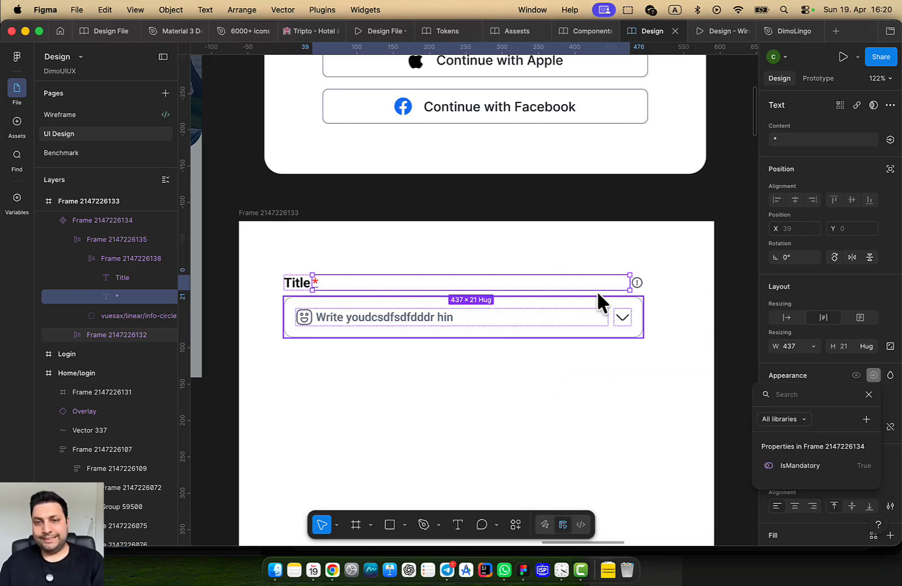
click(638, 283)
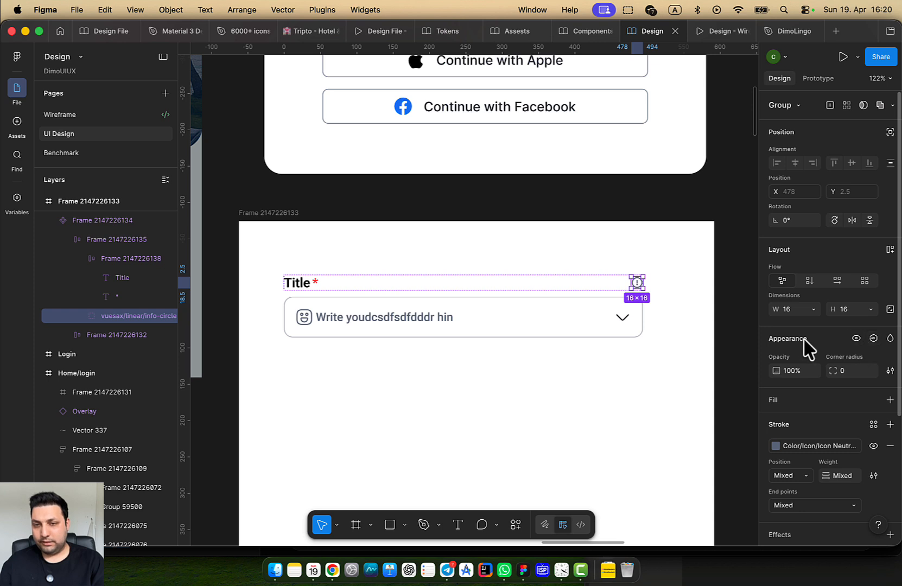
Bind the info icon's visibility to a new boolean property named hasInfo
click(874, 338)
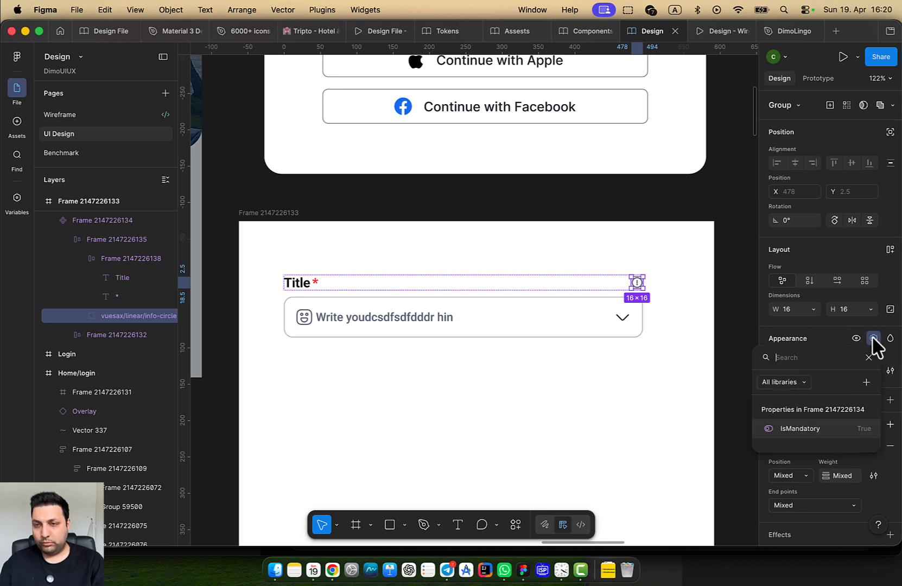
click(867, 383)
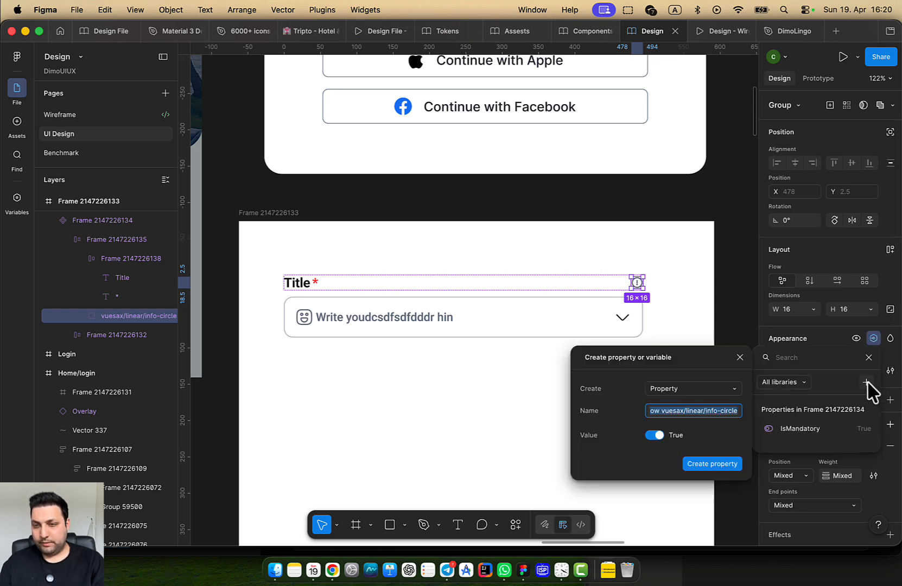
text(hasInfo)
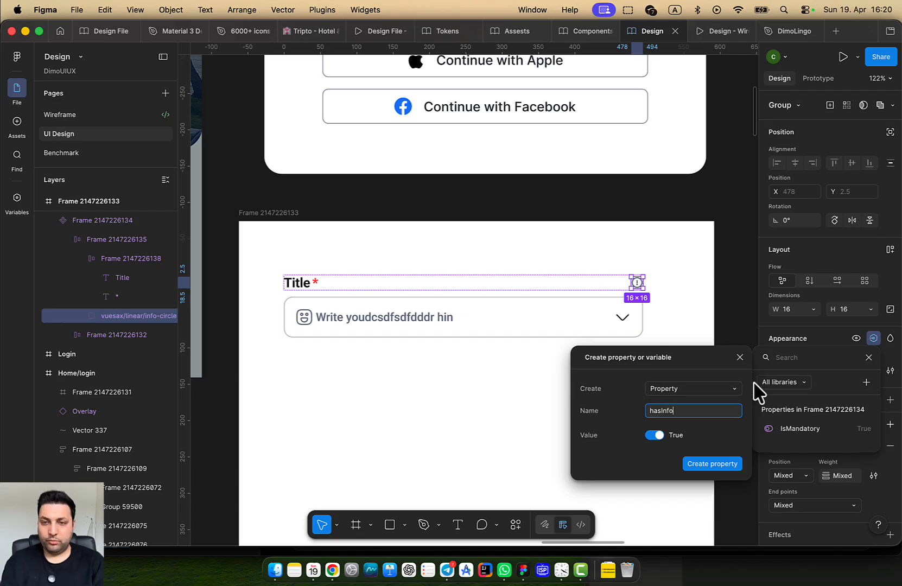
key(Return)
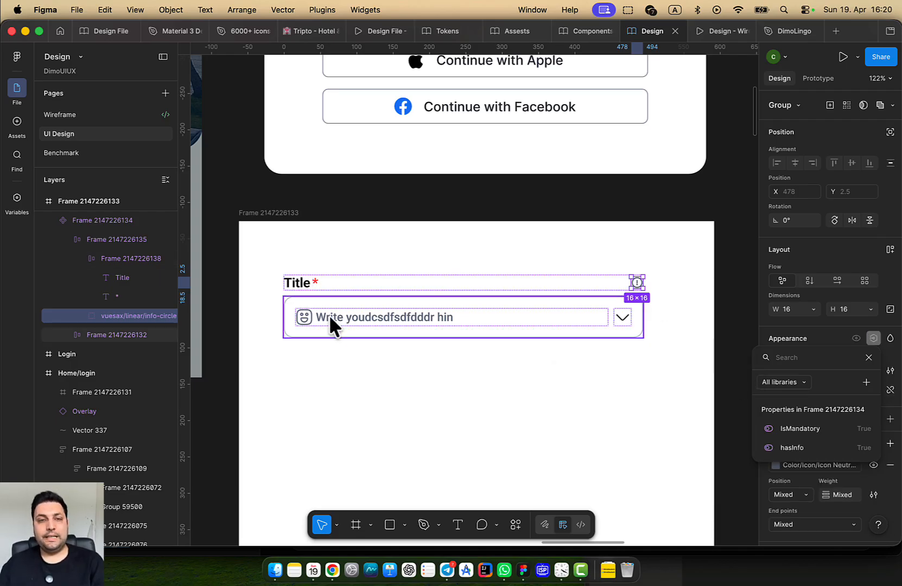
click(303, 316)
Drill into the input field and select its leading emoji icon
click(303, 317)
click(298, 284)
click(299, 315)
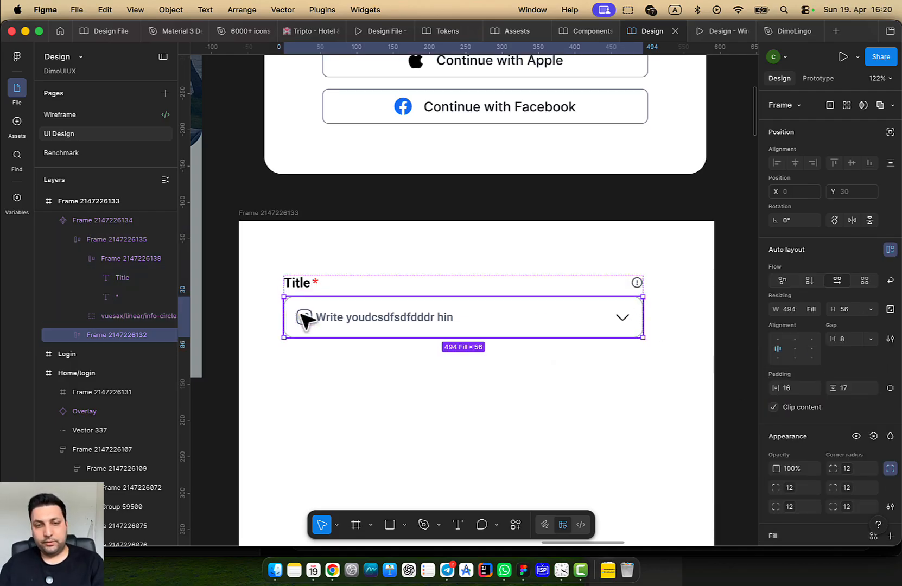
click(302, 314)
click(302, 320)
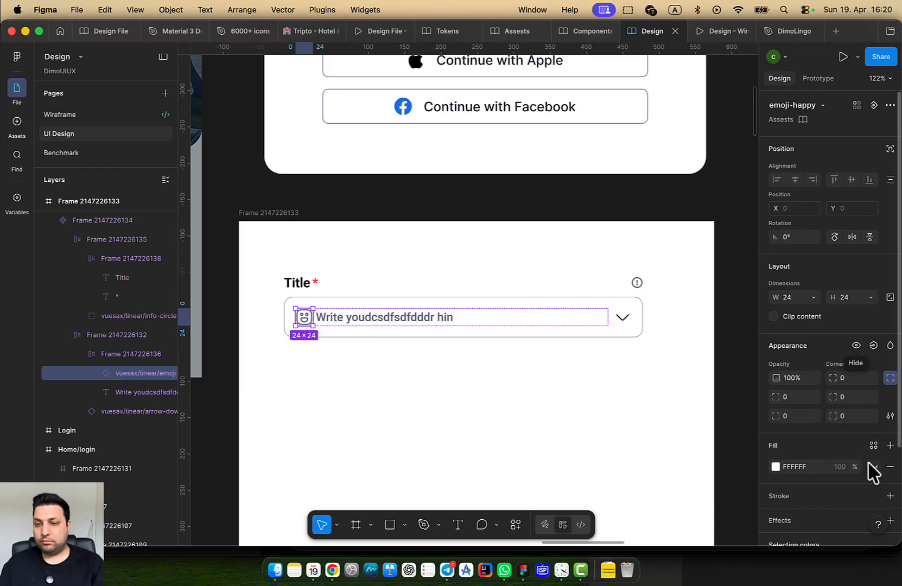
Bind the emoji icon's visibility to a new boolean property, renaming 'haslcin' to hasIcon
click(873, 345)
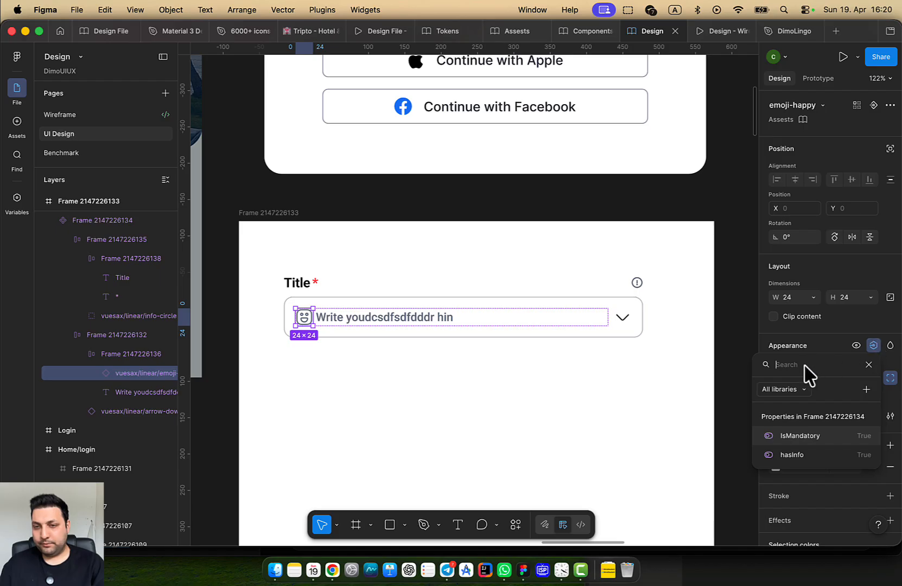
click(866, 390)
text(hasIcin)
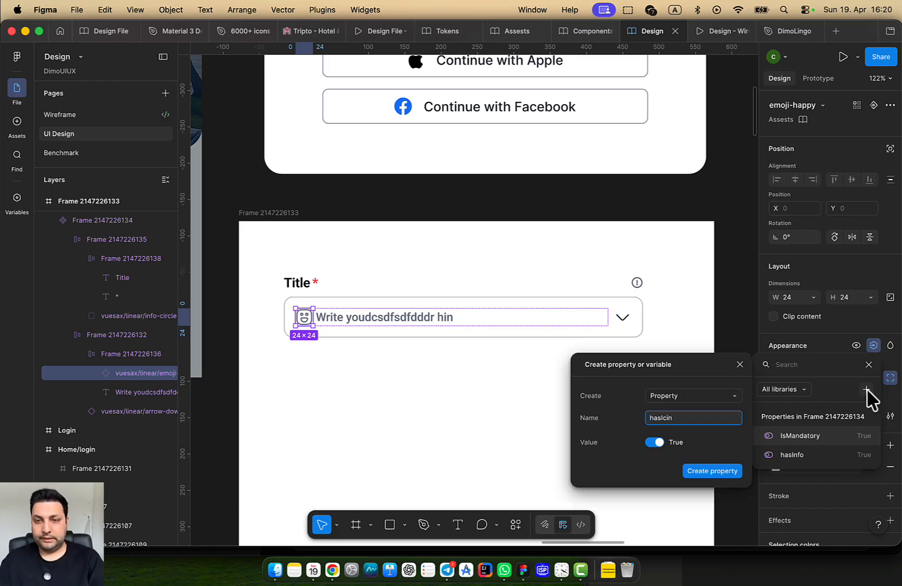
text(slcin)
key(Return)
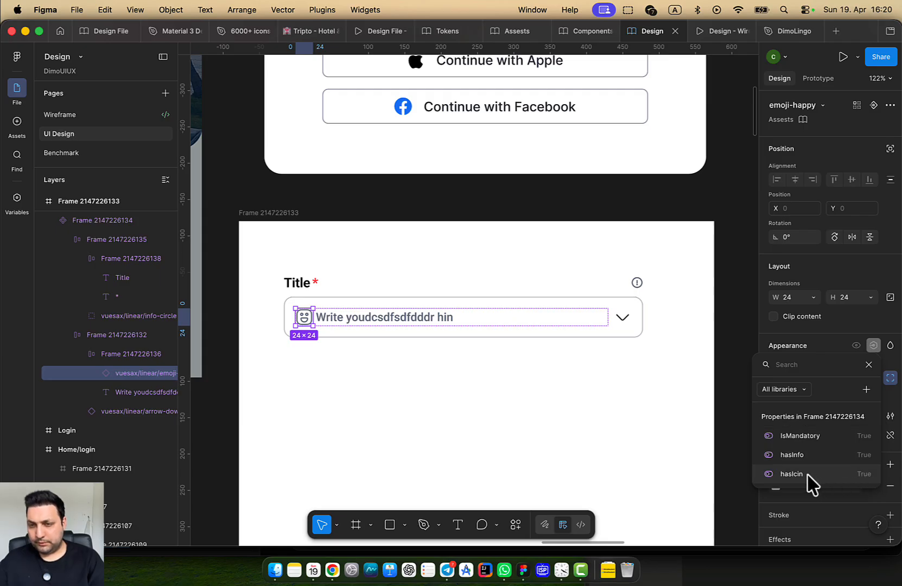
click(558, 437)
click(475, 316)
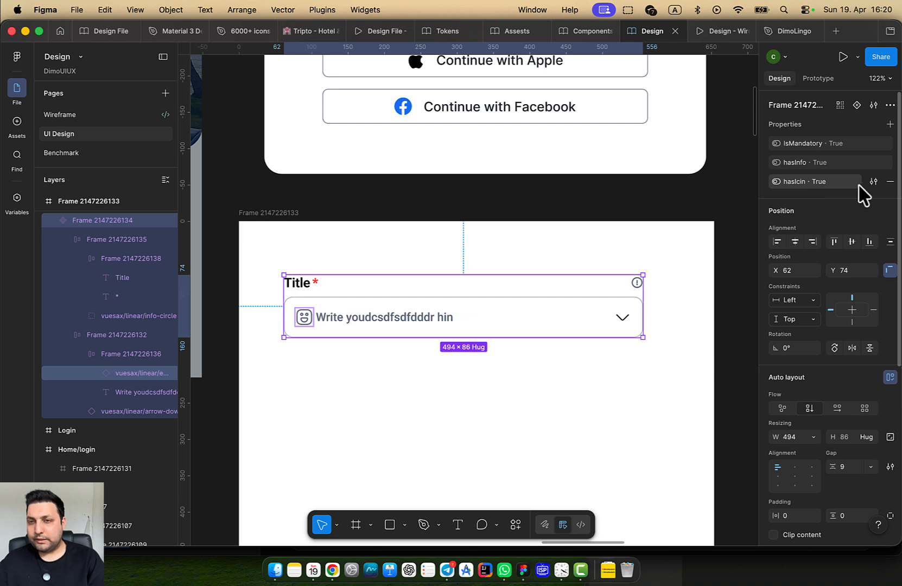
click(873, 183)
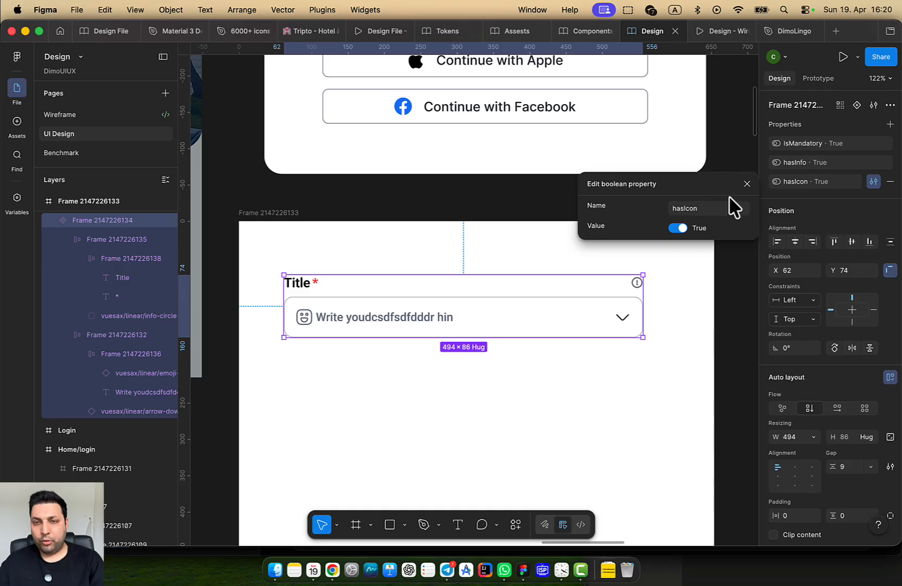
click(746, 185)
Bind the dropdown chevron's visibility to a new isDropDown boolean property
super+click(623, 317)
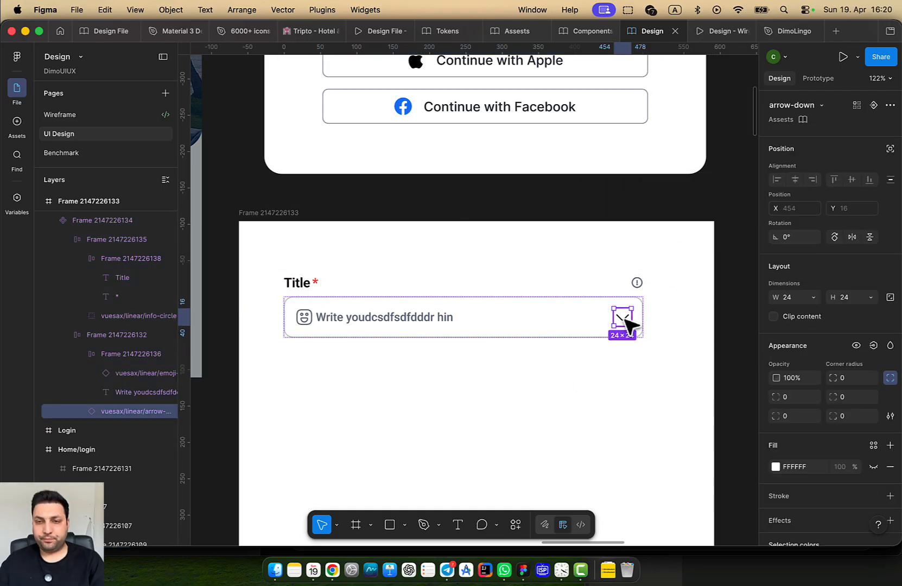
click(597, 363)
click(621, 321)
click(622, 318)
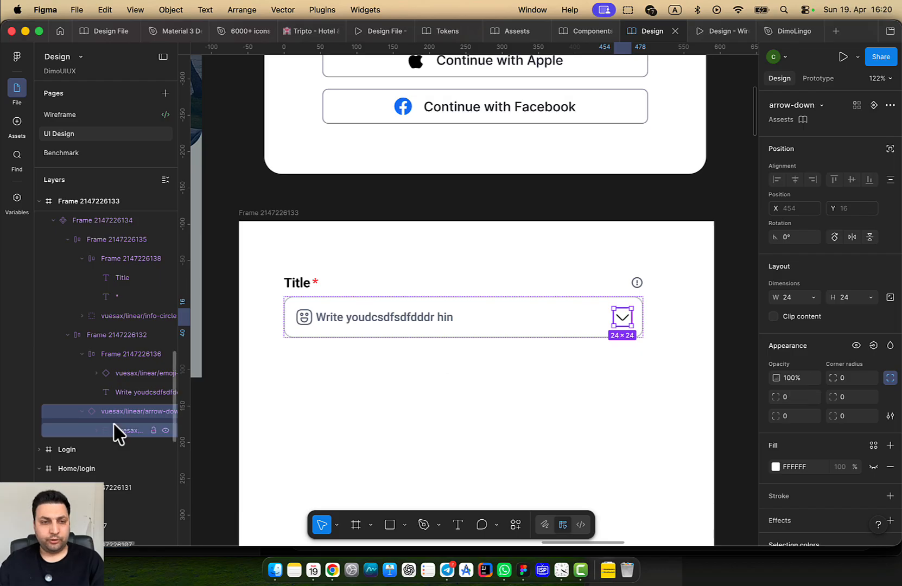
click(165, 410)
click(165, 411)
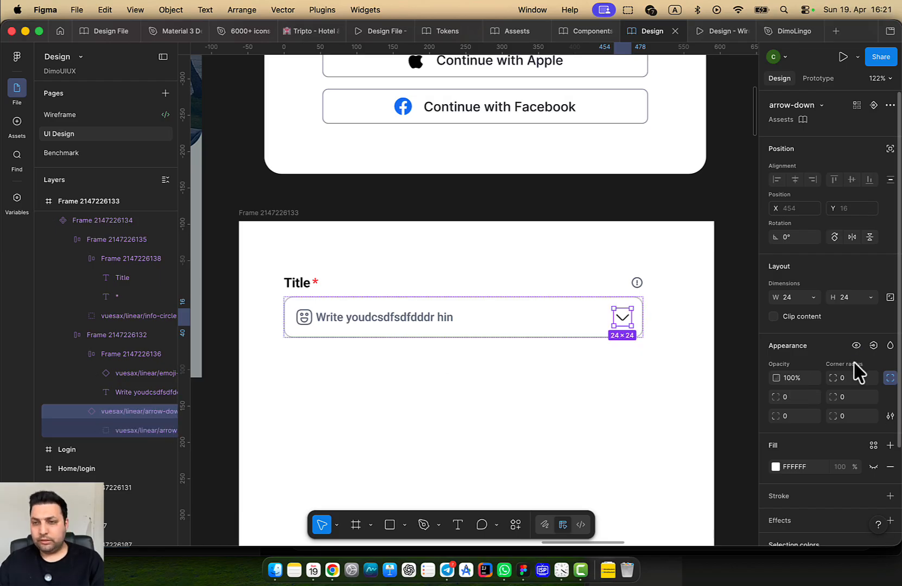
click(873, 346)
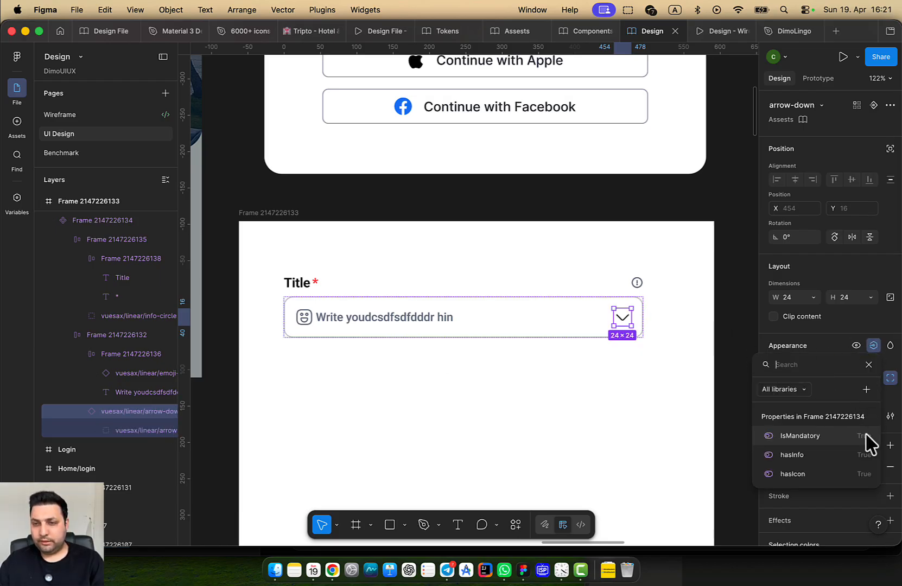
click(866, 389)
text(isDropDown)
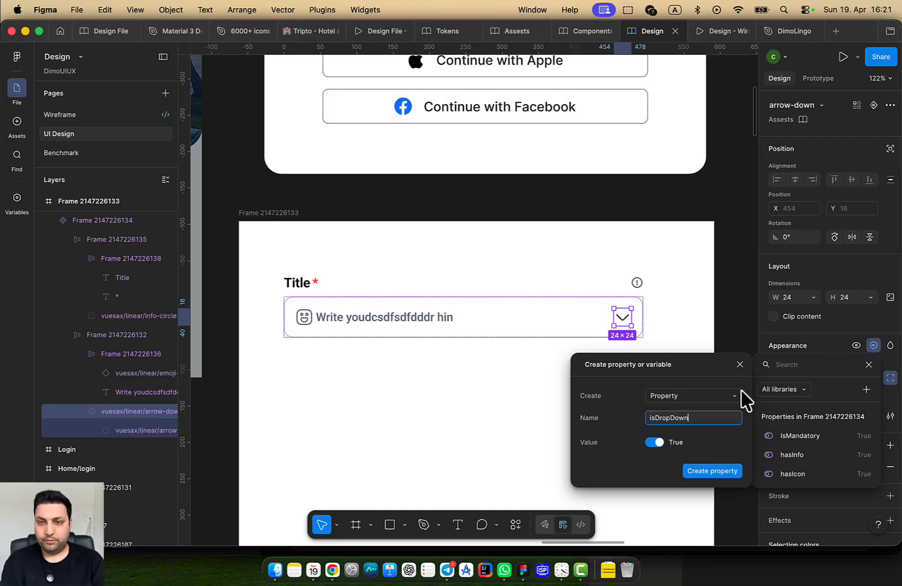
key(Return)
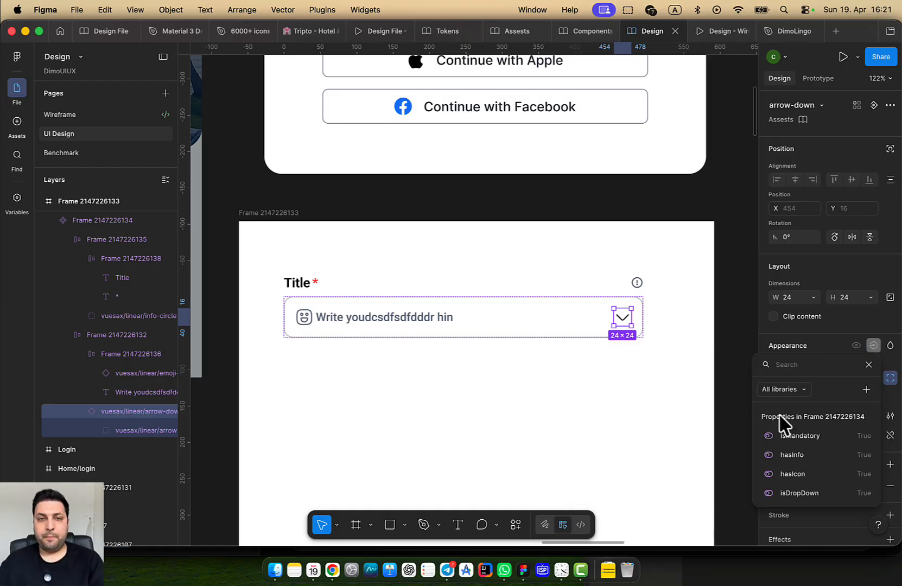
click(302, 281)
Bind the title text layer to a new Title text property
click(298, 286)
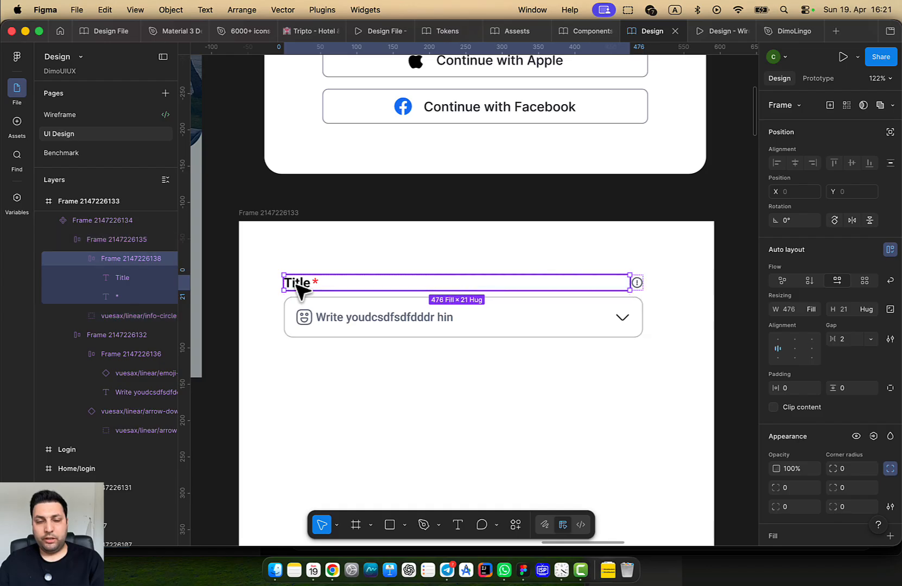
click(299, 286)
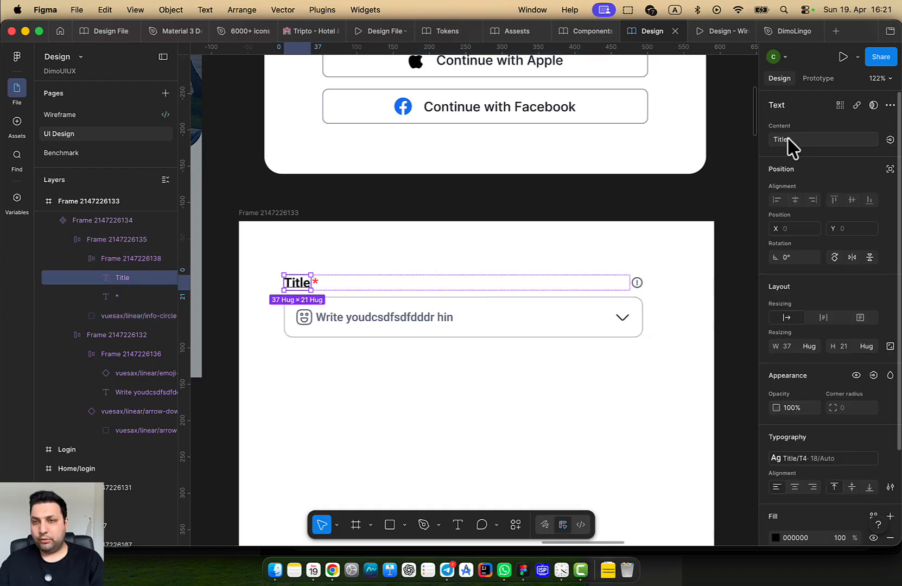
click(890, 141)
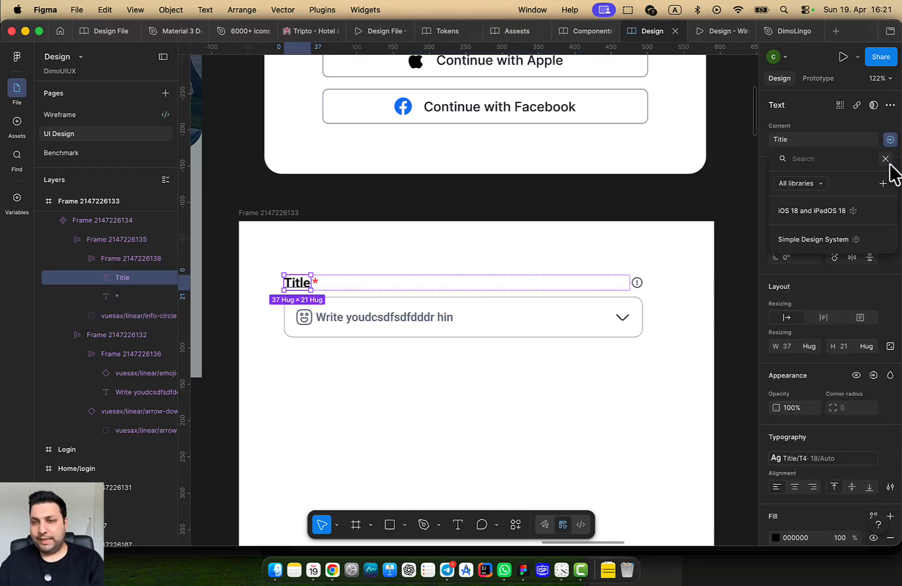
click(884, 184)
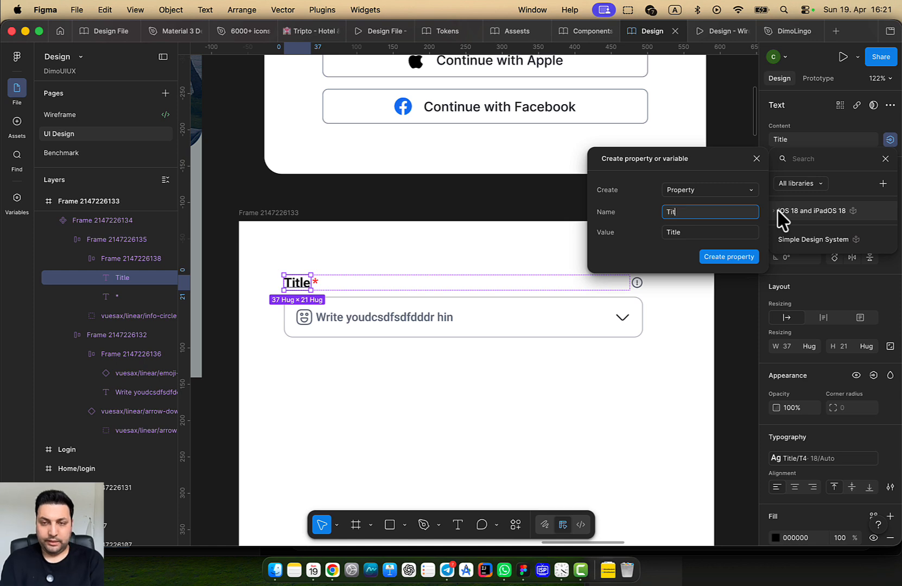
text(Title)
key(Return)
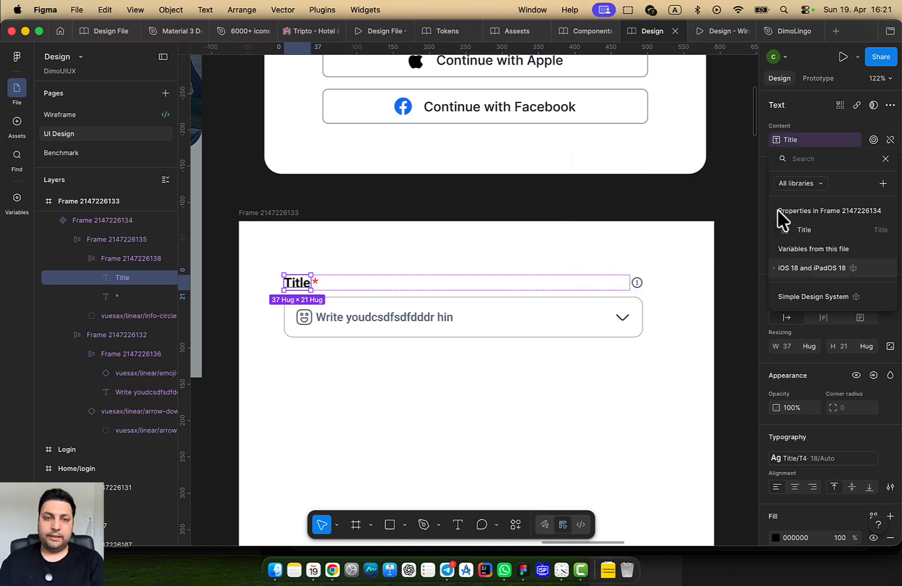
Link the placeholder to a new hint text property and make it read 'write your hint here....'
double_click(423, 320)
click(422, 319)
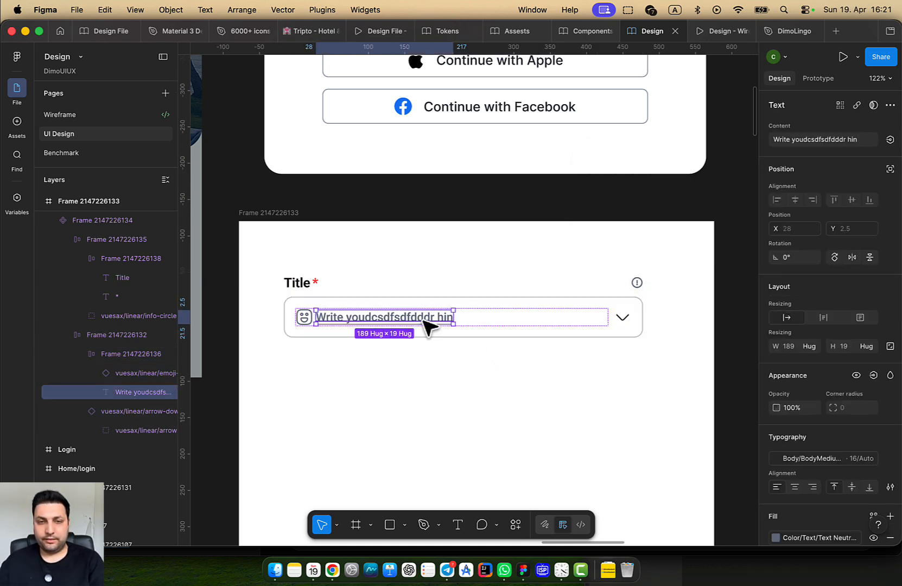
click(890, 140)
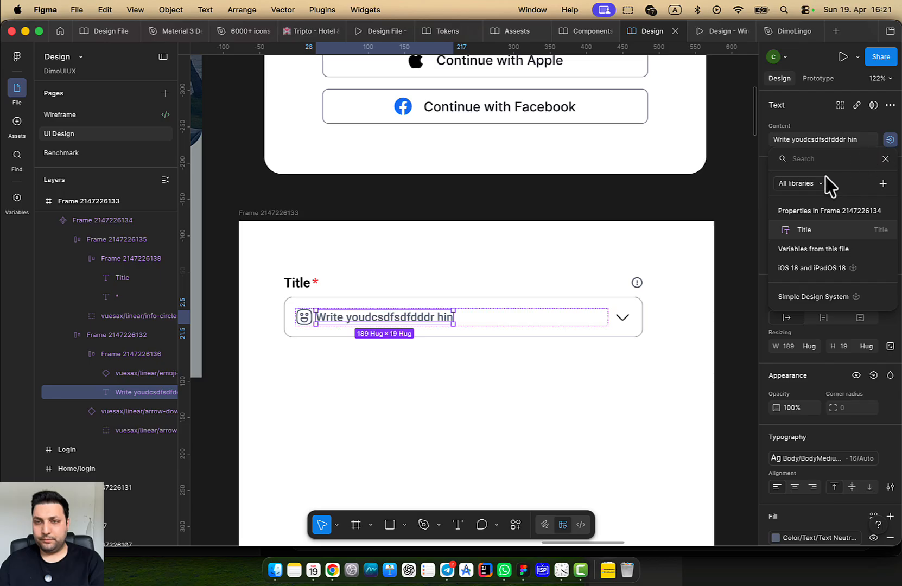
click(883, 184)
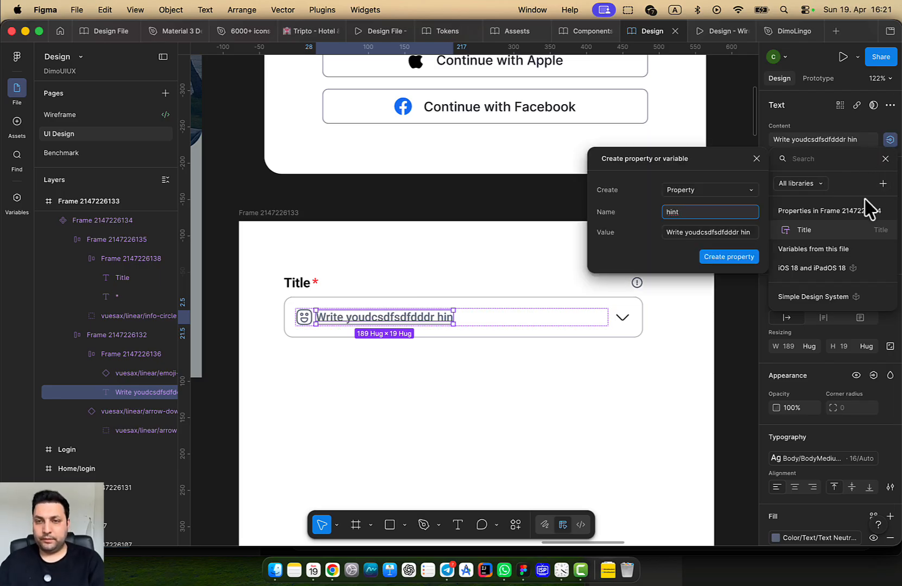
click(404, 320)
double_click(406, 319)
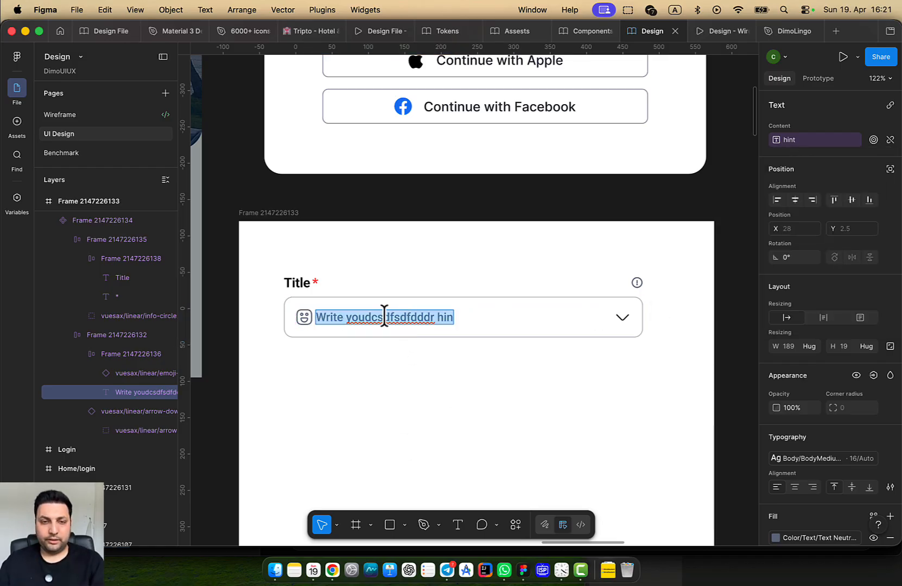
key(BackSpace)
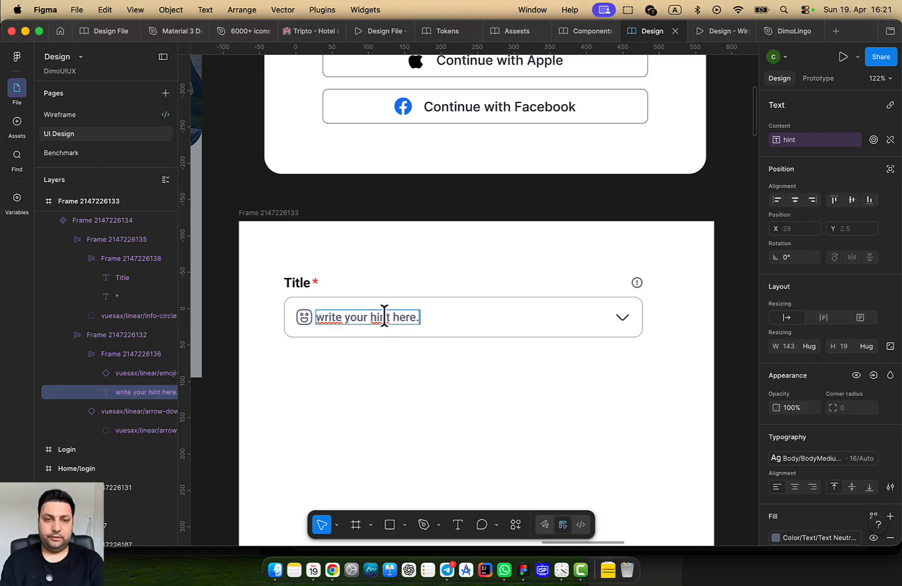
key(Escape)
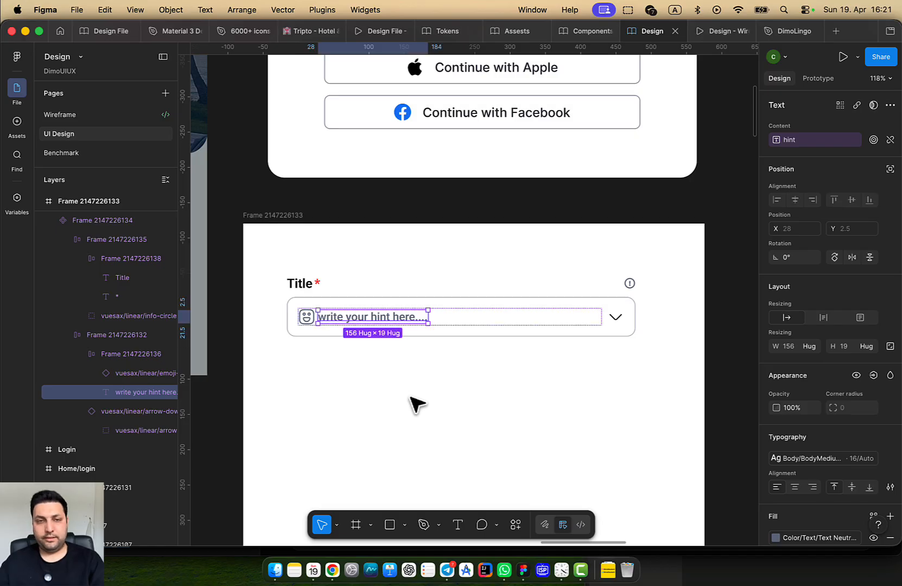
key(Escape)
scroll(445, 389, down, 3)
click(377, 340)
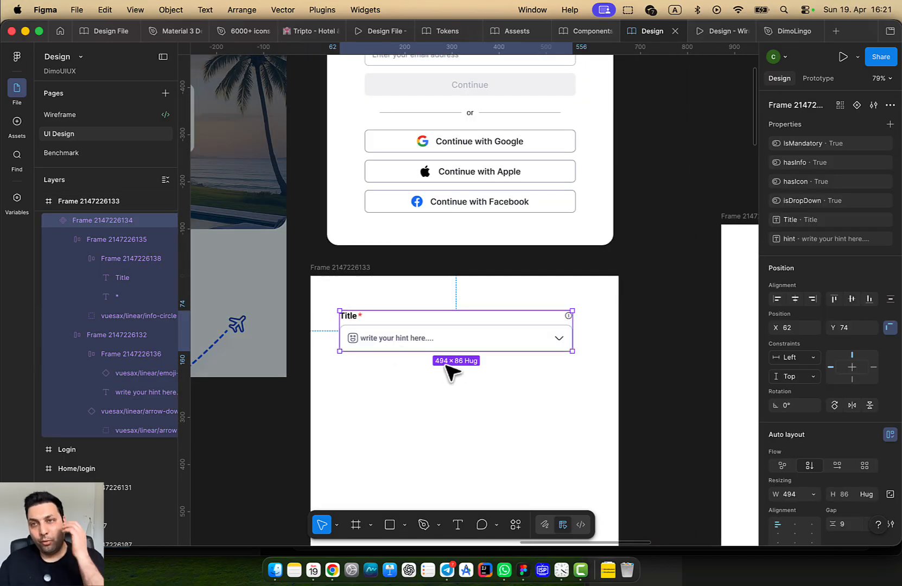
scroll(484, 374, down, 1)
drag(504, 386, 275, 346)
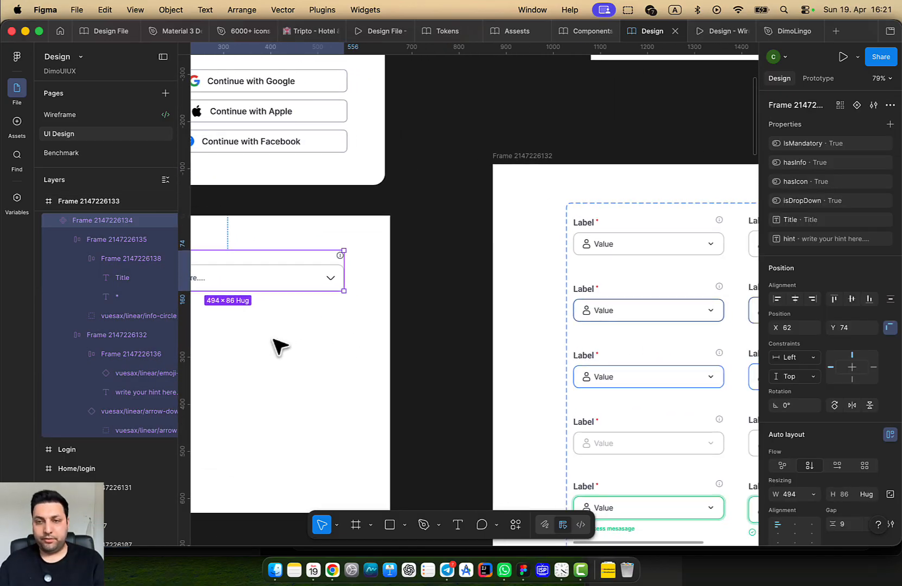
scroll(286, 312, down, 1)
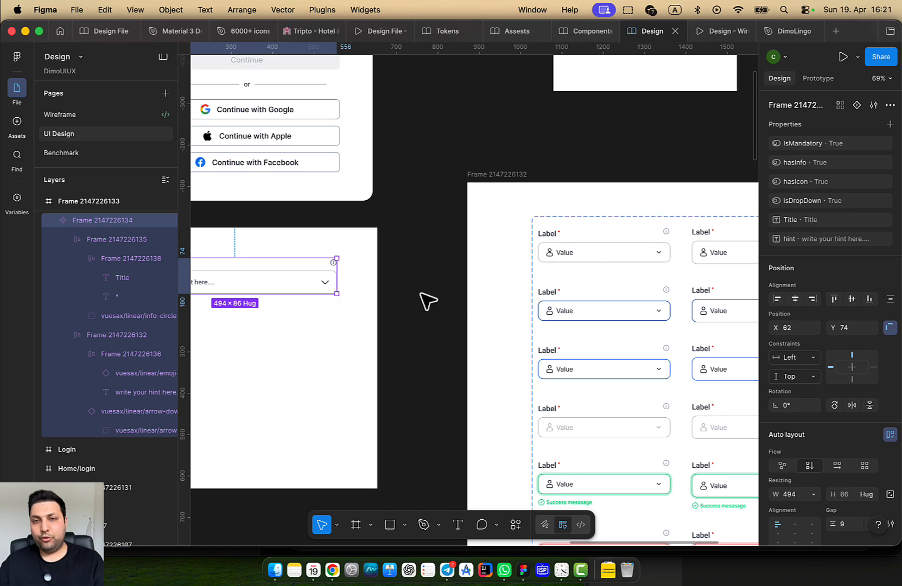
drag(344, 365, 470, 333)
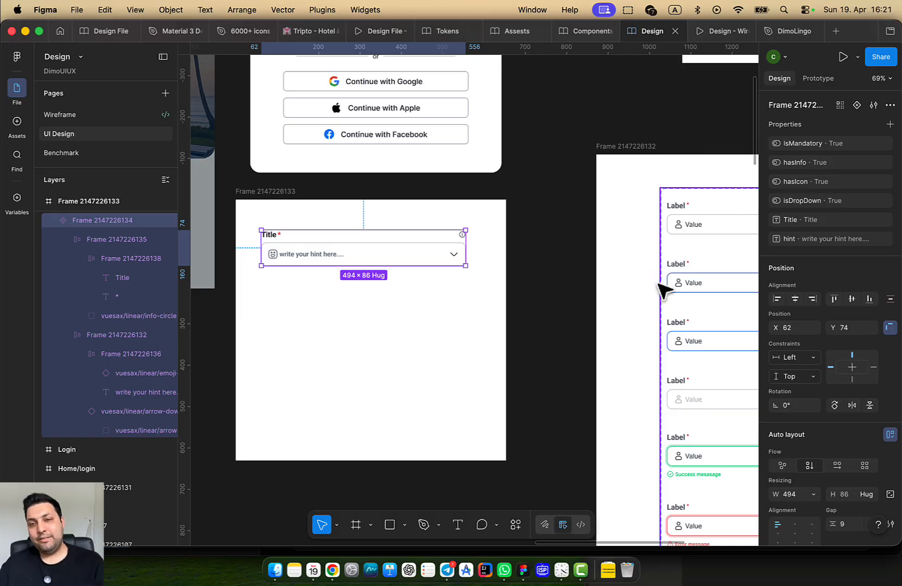
scroll(665, 288, down, 3)
scroll(540, 303, right, 5)
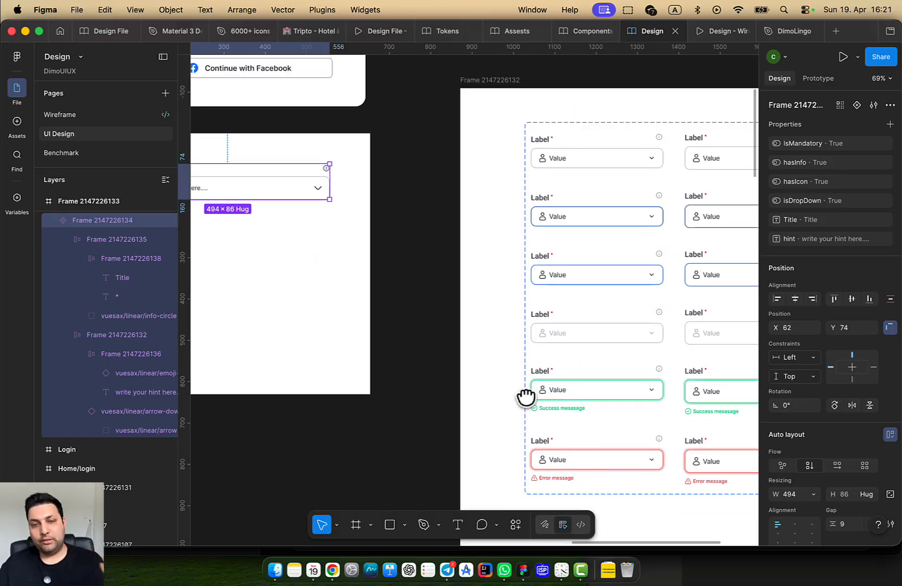
scroll(526, 395, left, 5)
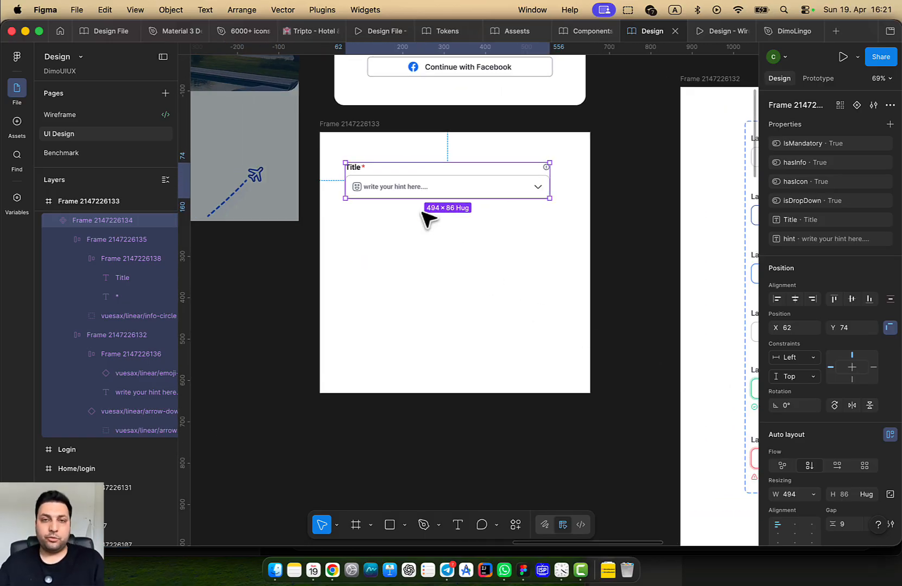
Add four more variants to make five, and enlarge the frame to fit them
click(856, 105)
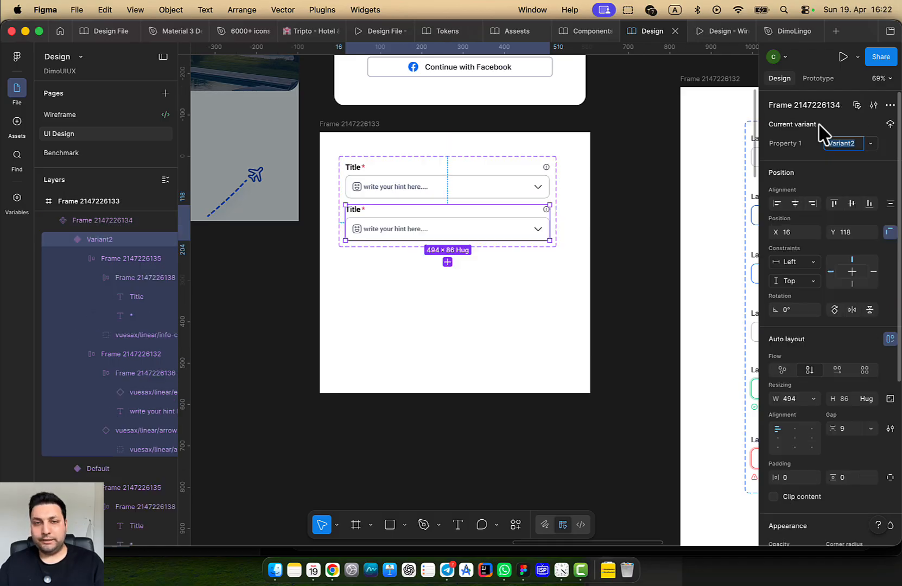
click(447, 262)
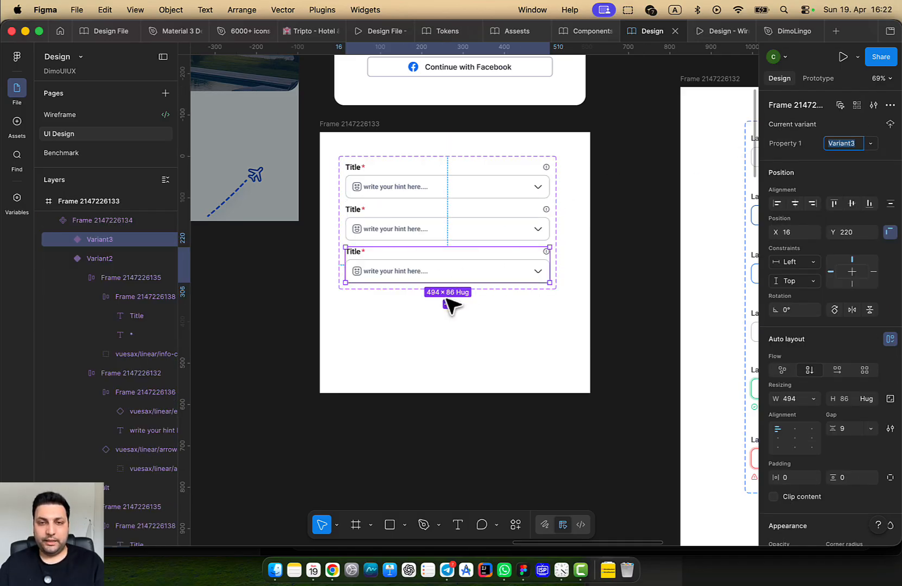
click(448, 305)
click(447, 347)
click(347, 123)
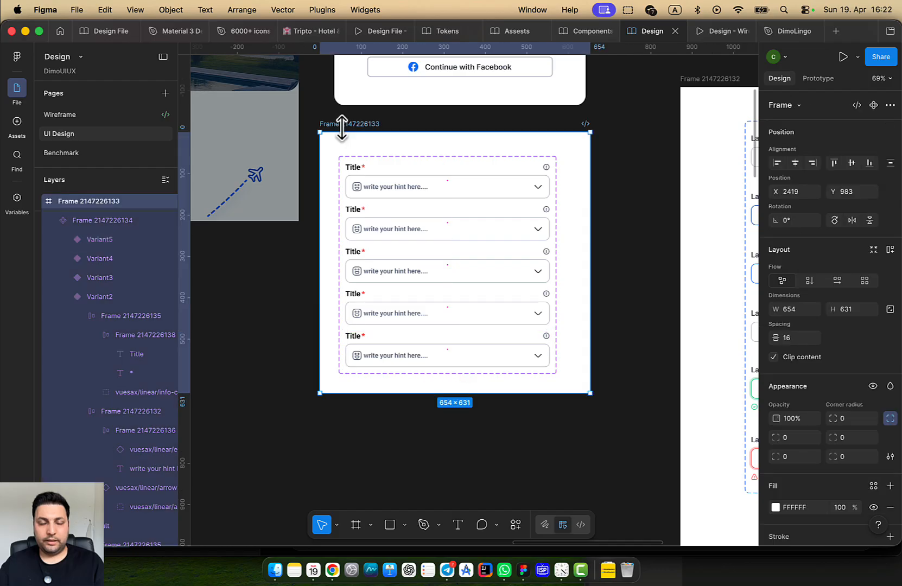
drag(373, 393, 336, 489)
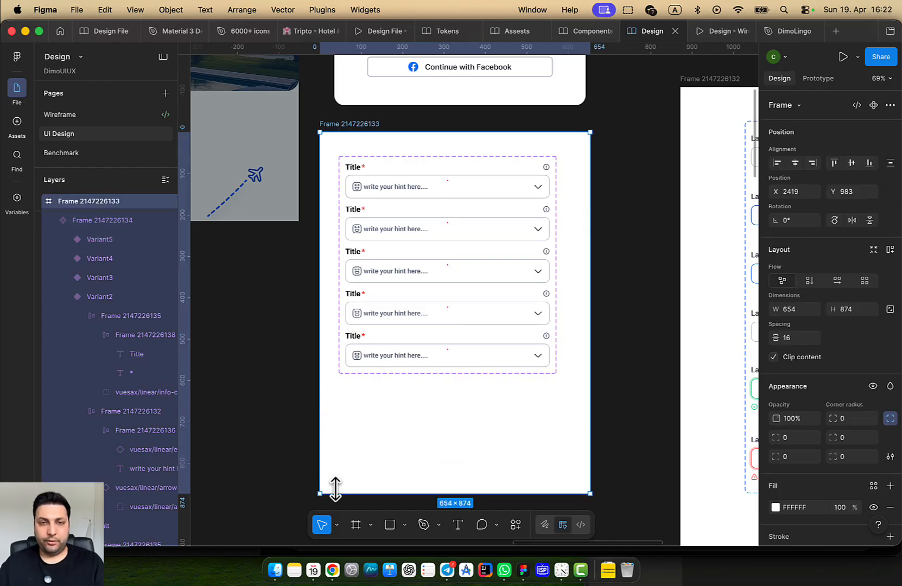
double_click(457, 198)
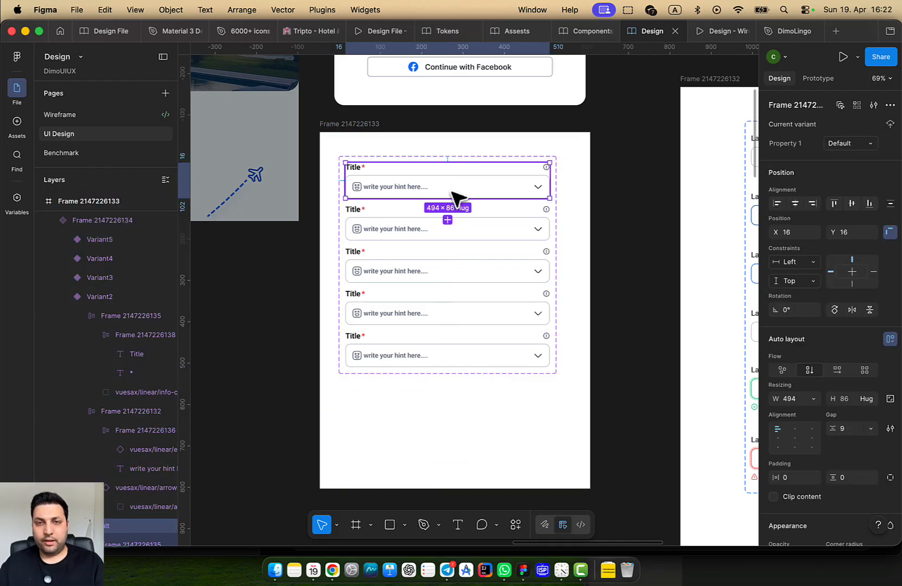
click(570, 254)
click(475, 175)
Replace Property 1 with a State variant property and set the second variant to Hovered
click(890, 124)
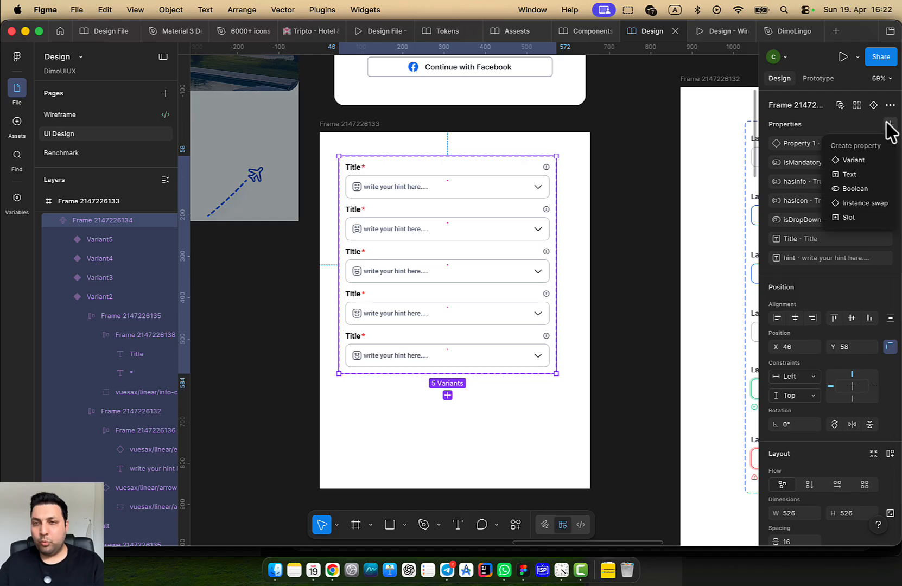
click(867, 162)
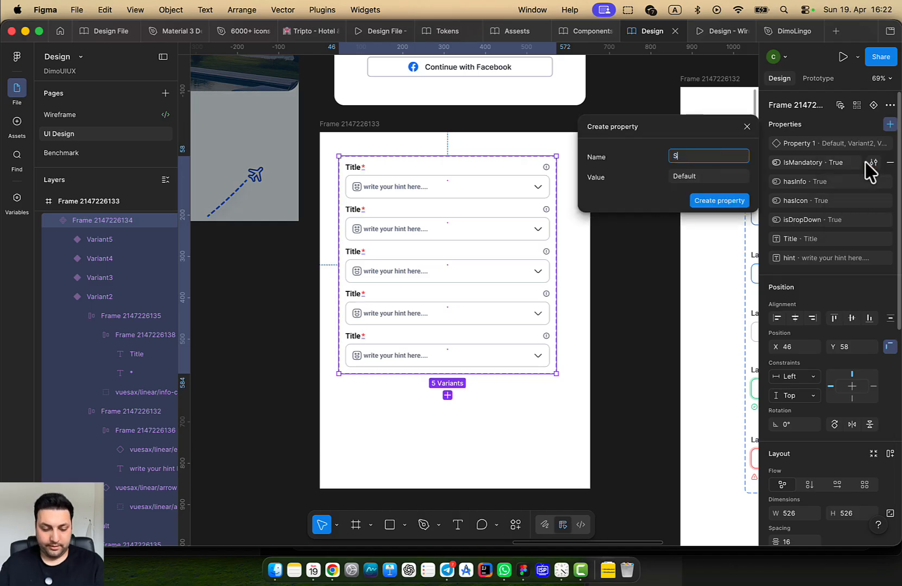
text(State)
key(Return)
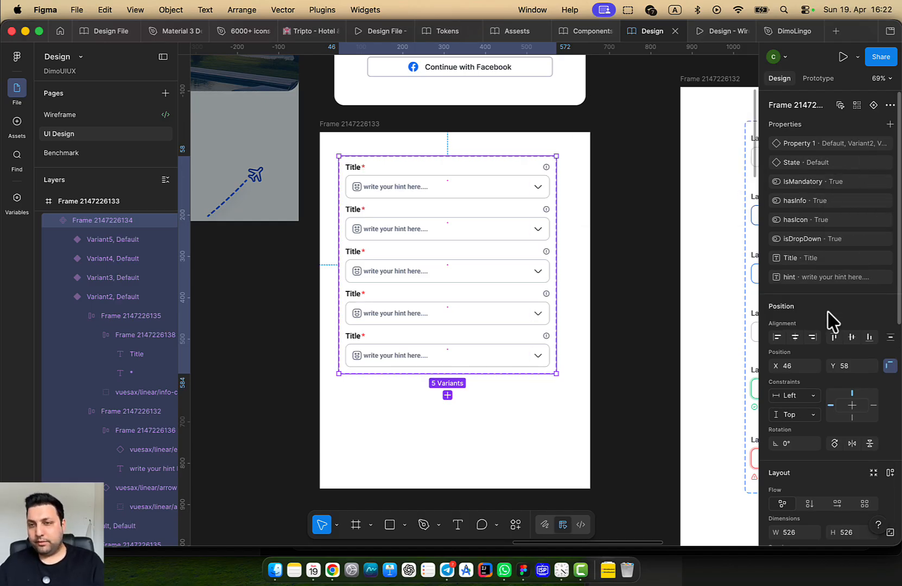
double_click(792, 144)
double_click(782, 163)
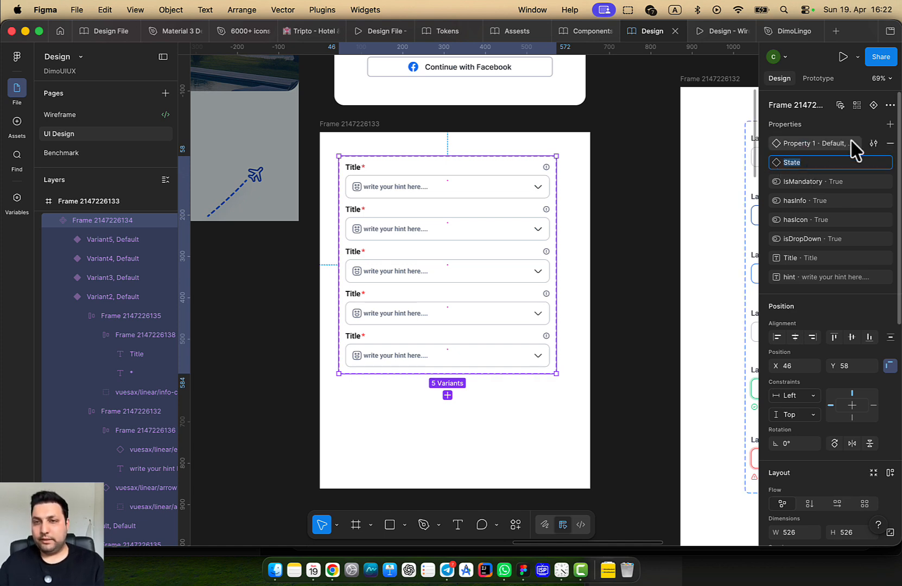
click(891, 143)
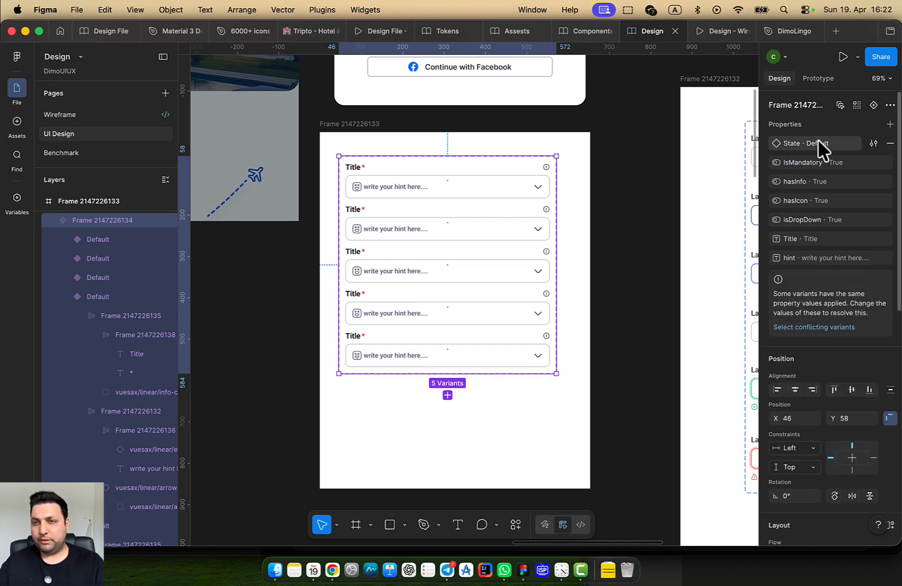
double_click(790, 143)
click(381, 196)
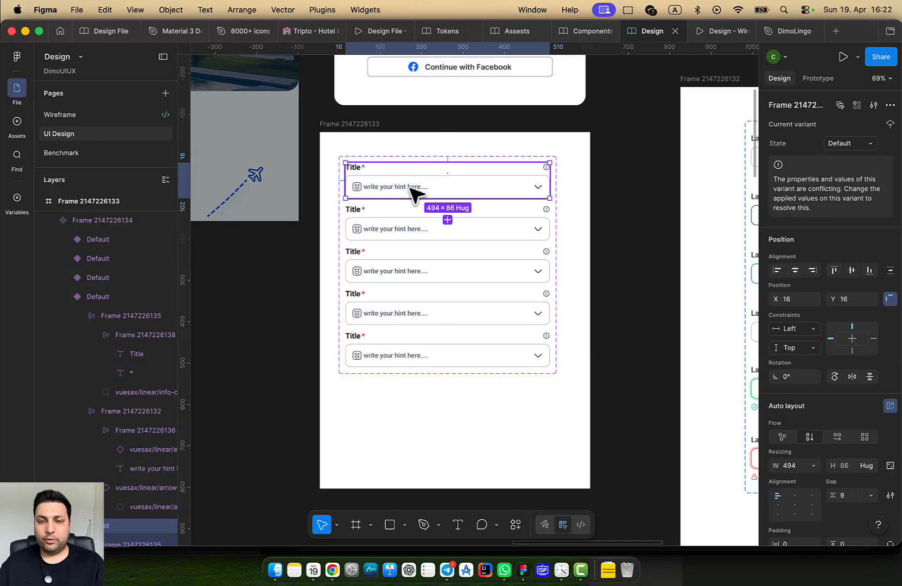
click(408, 225)
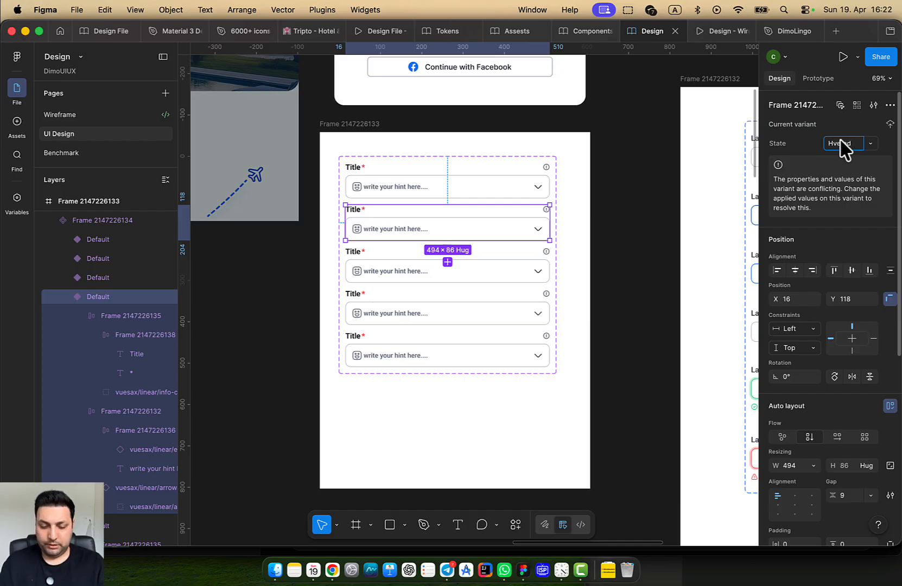
click(524, 422)
scroll(462, 352, right, 5)
scroll(462, 353, up, 3)
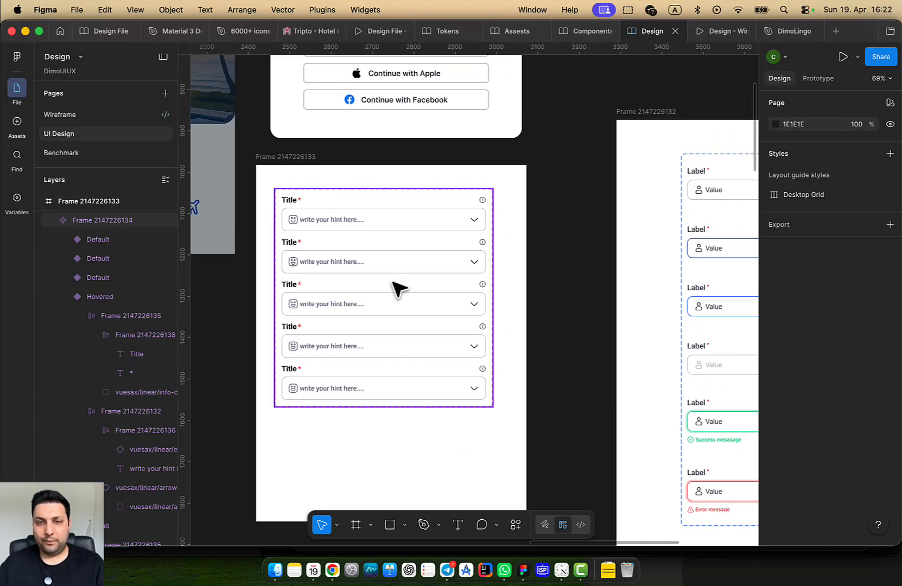
click(388, 236)
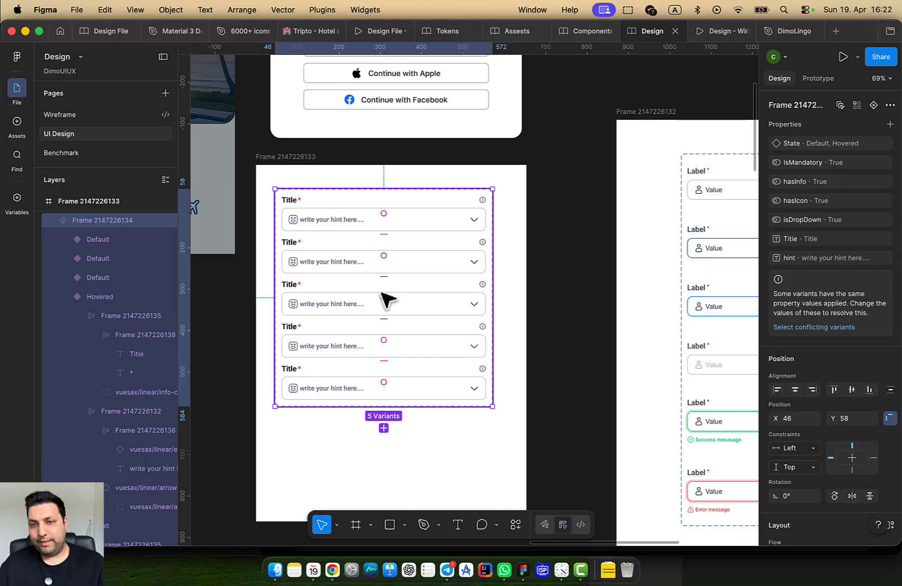
mouse_move(383, 296)
mouse_down()
mouse_move(262, 304)
mouse_move(388, 302)
mouse_up()
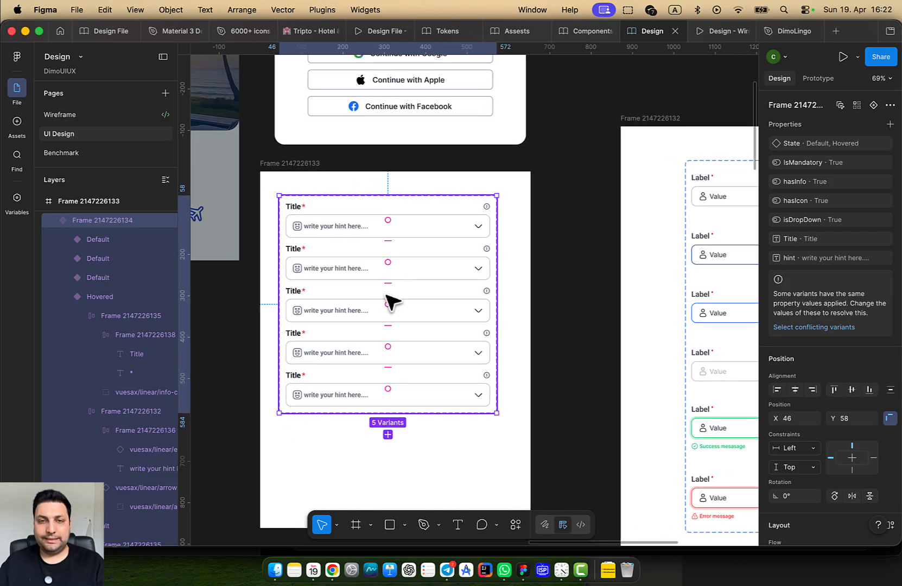
click(461, 273)
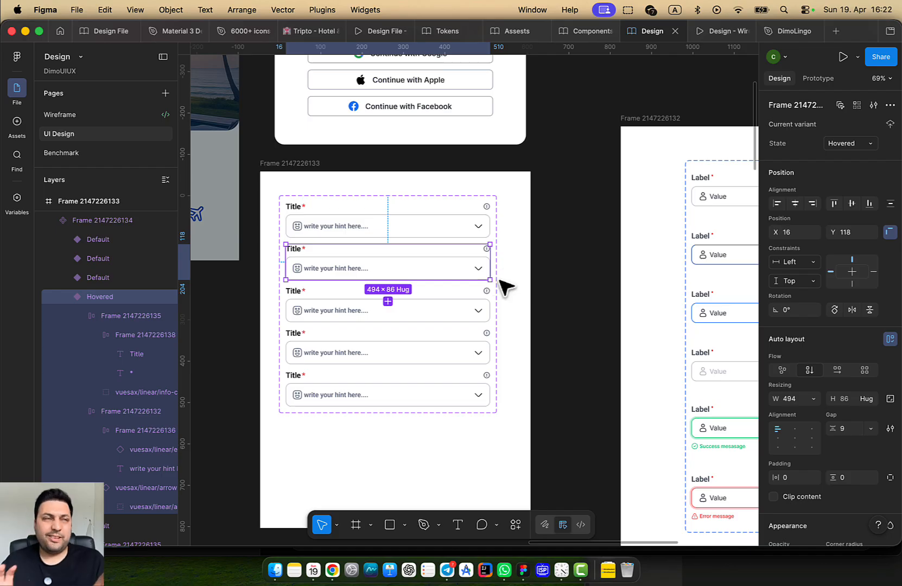
scroll(795, 342, down, 1)
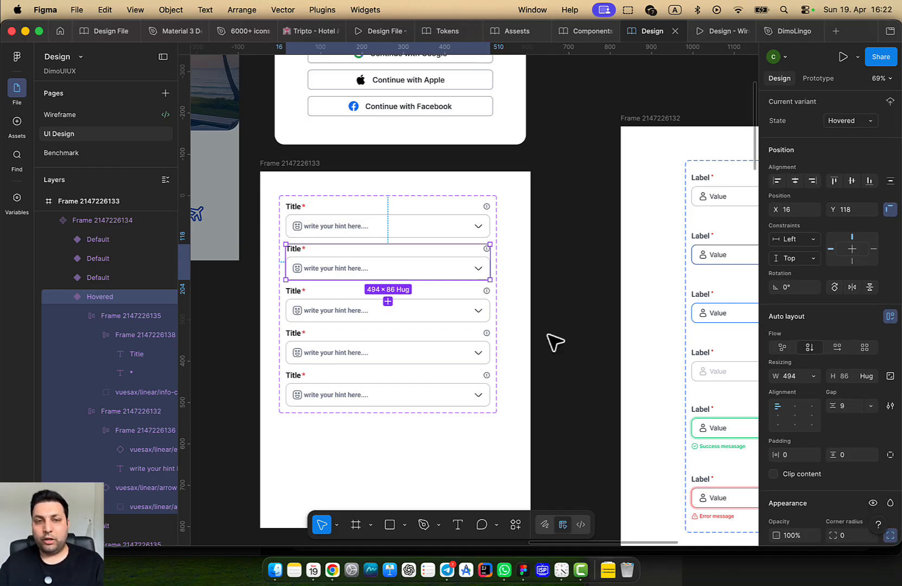
click(406, 276)
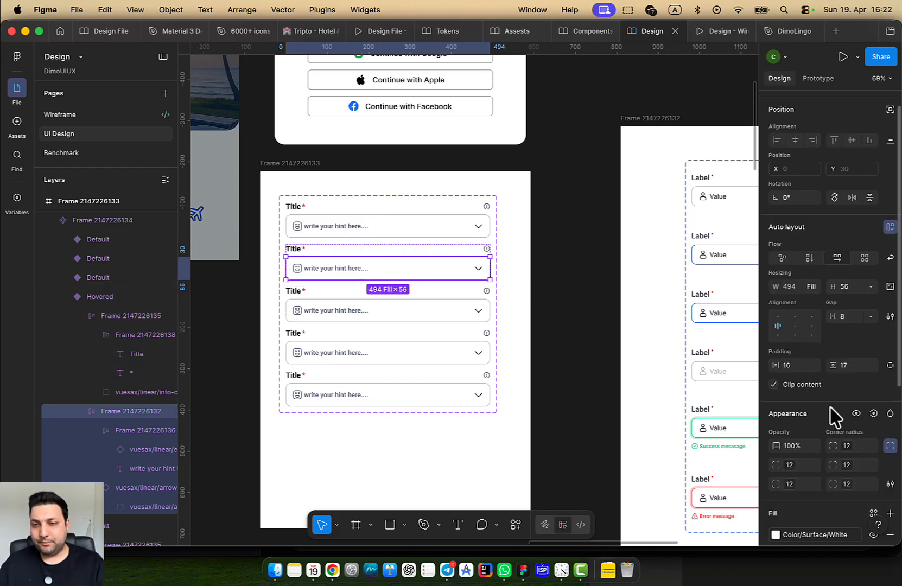
scroll(833, 410, down, 5)
scroll(819, 440, down, 3)
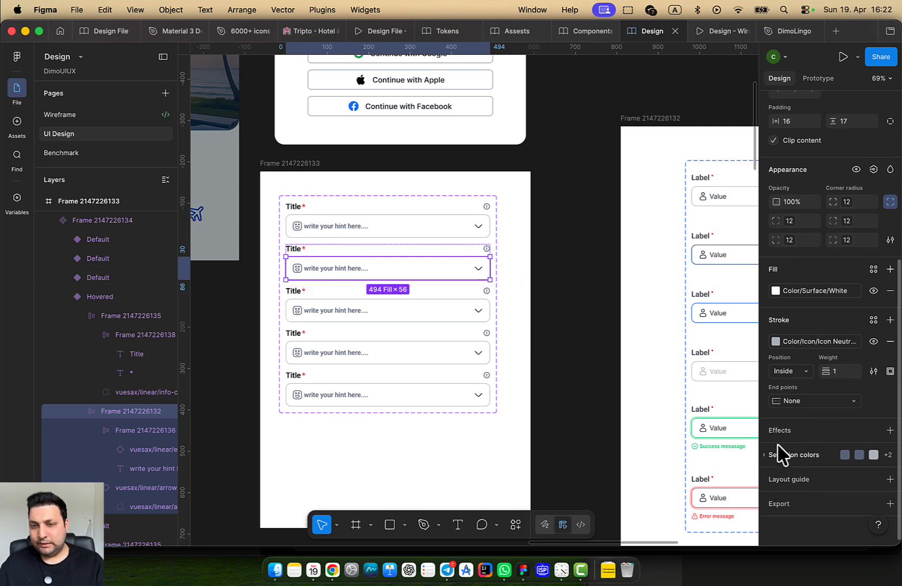
click(786, 347)
scroll(731, 372, down, 2)
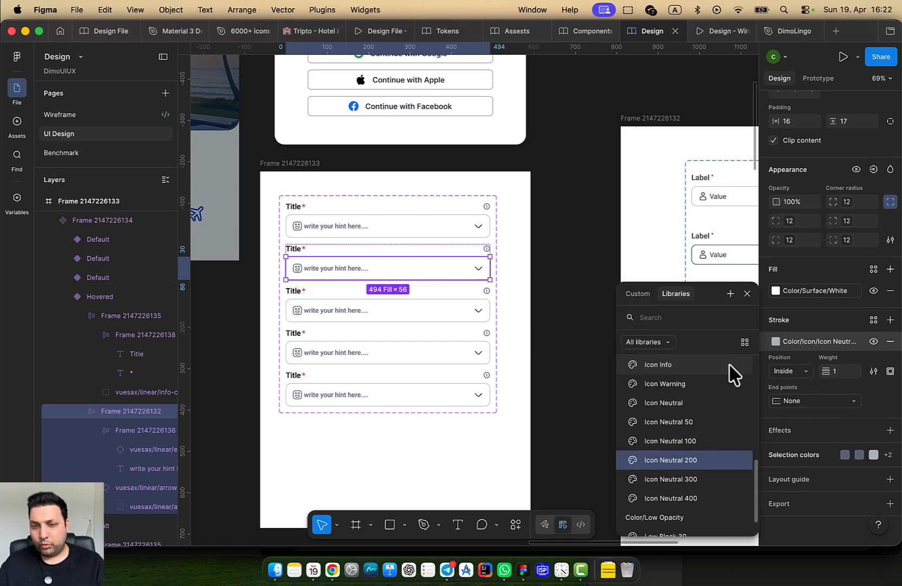
click(696, 496)
click(470, 453)
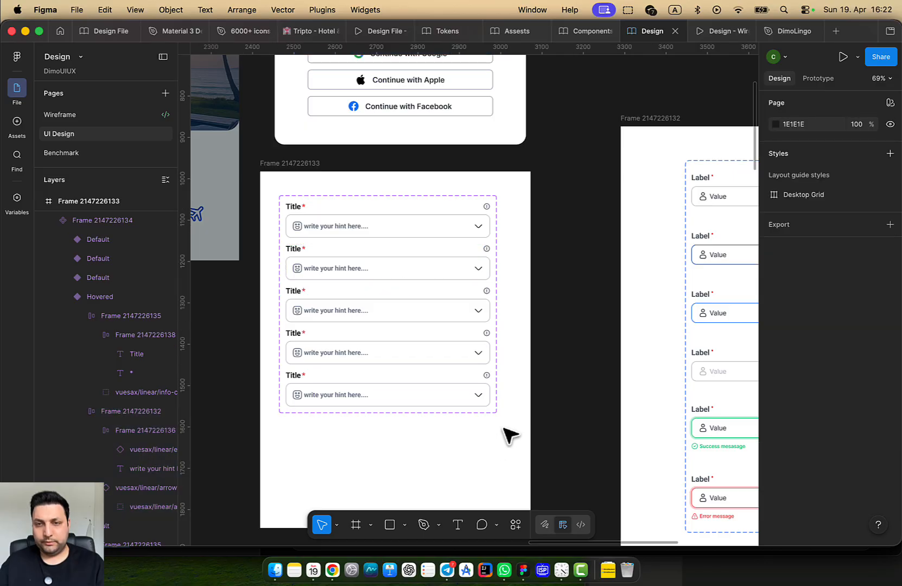
drag(503, 430, 415, 434)
double_click(635, 322)
double_click(634, 323)
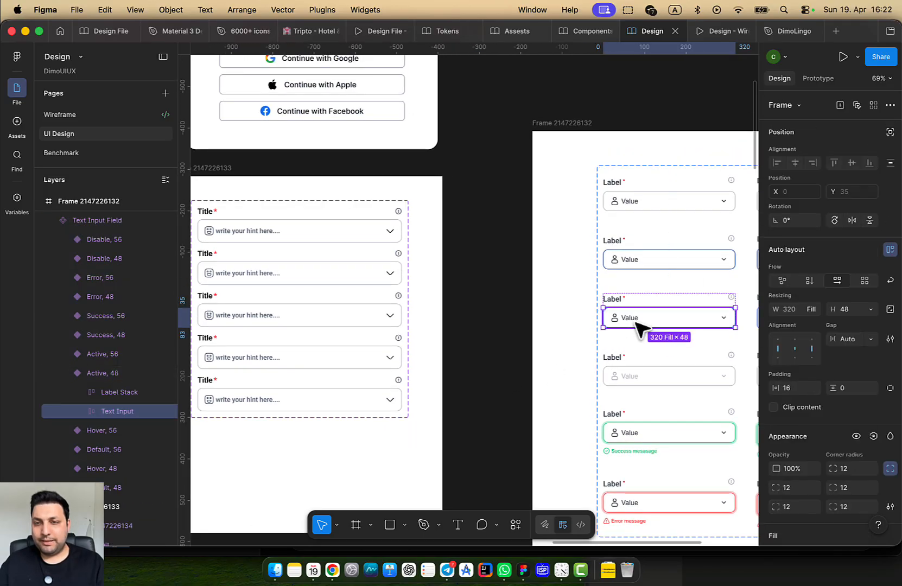
click(643, 282)
click(649, 312)
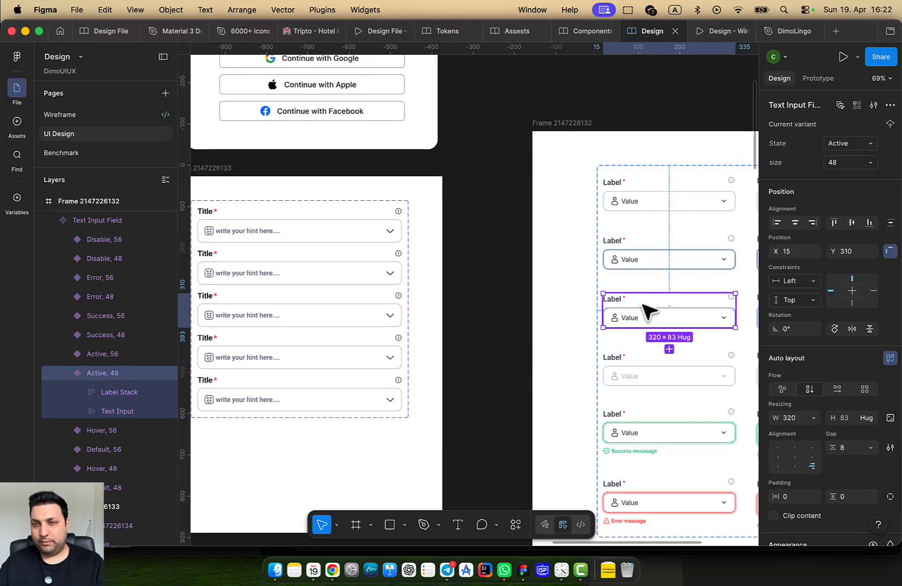
click(649, 261)
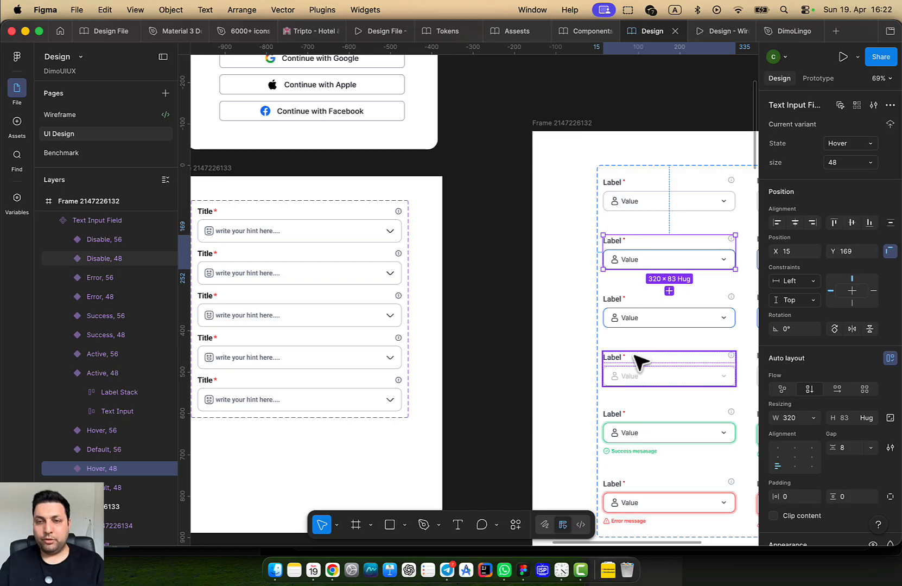
Set the third Title input variant's State to Active
click(640, 320)
drag(423, 323, 574, 335)
double_click(409, 326)
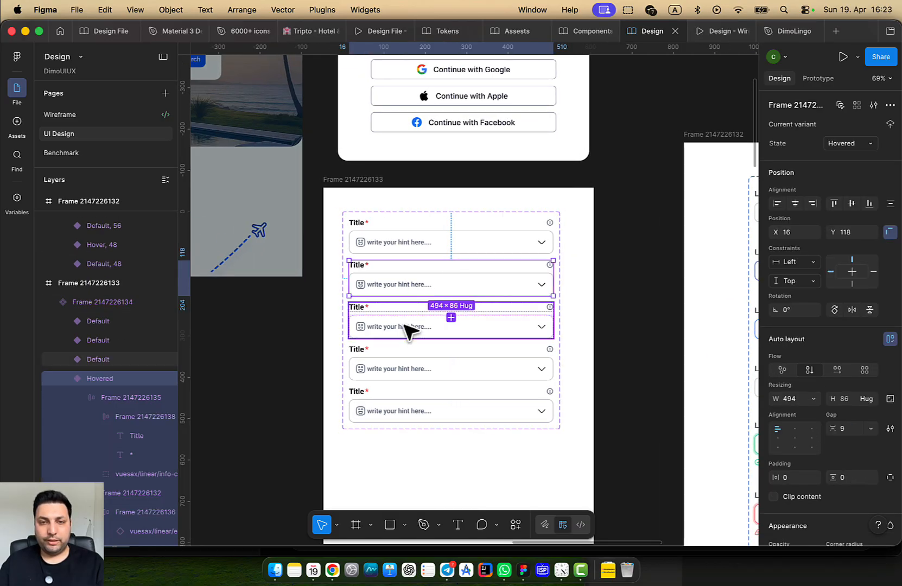
click(847, 142)
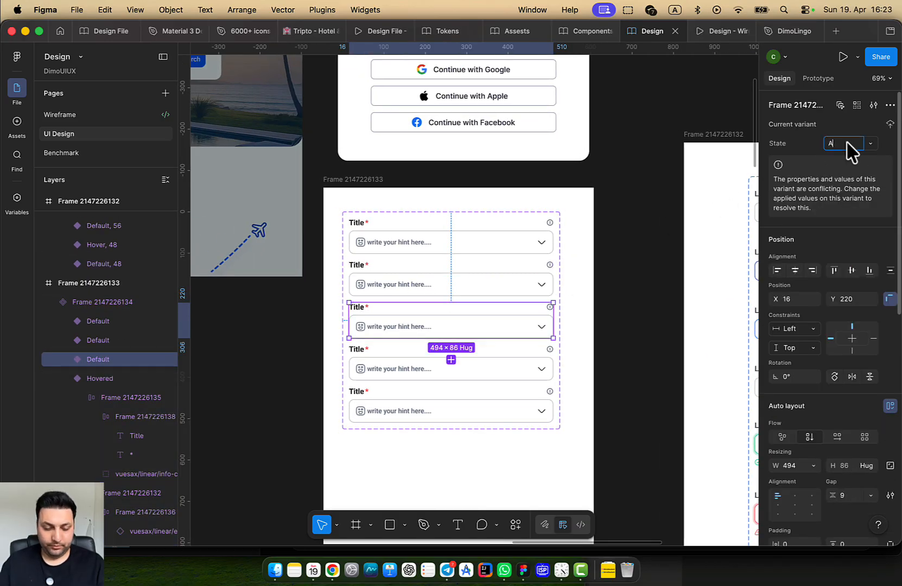
key(Return)
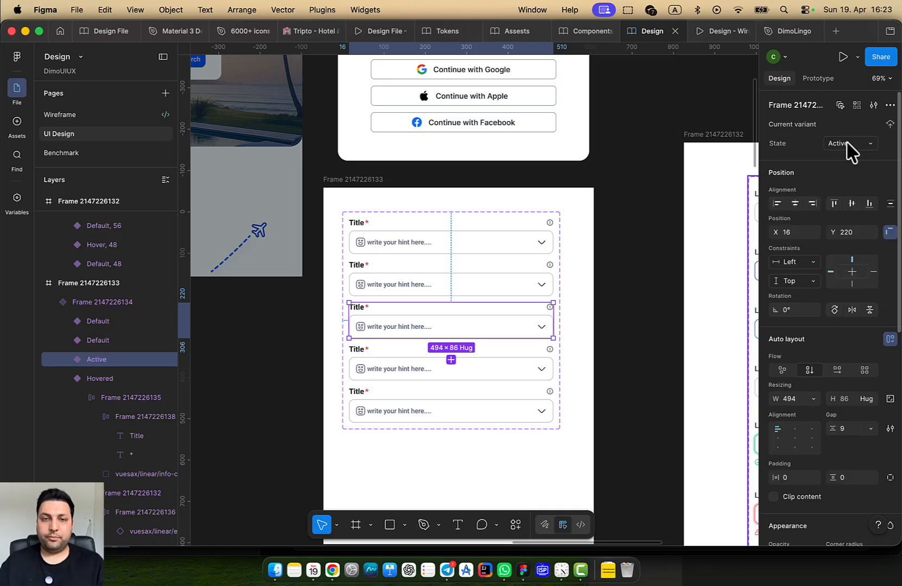
Apply the Icon Brand library colour to the Active variant's input box stroke
double_click(472, 330)
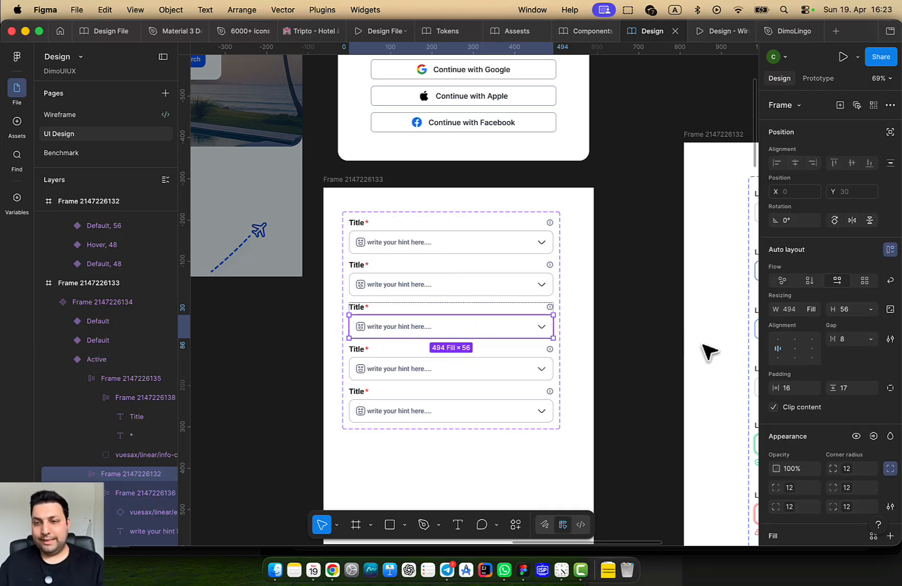
scroll(480, 352, down, 3)
scroll(836, 407, down, 5)
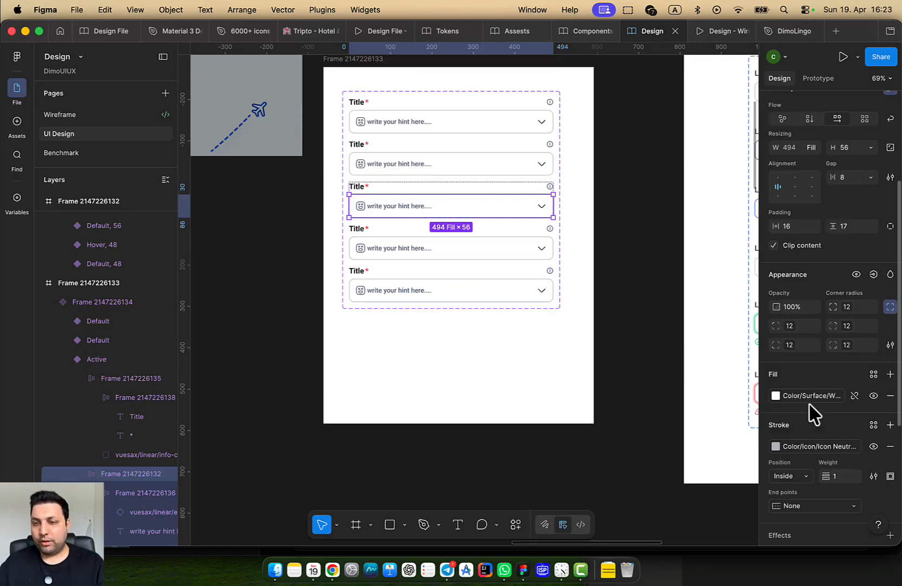
click(814, 448)
scroll(651, 469, down, 3)
scroll(652, 469, up, 5)
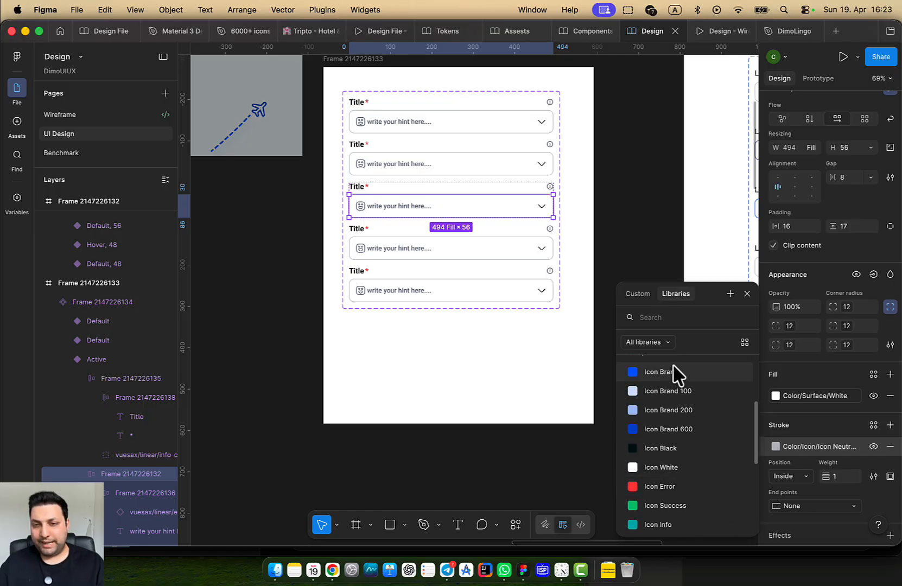
click(429, 376)
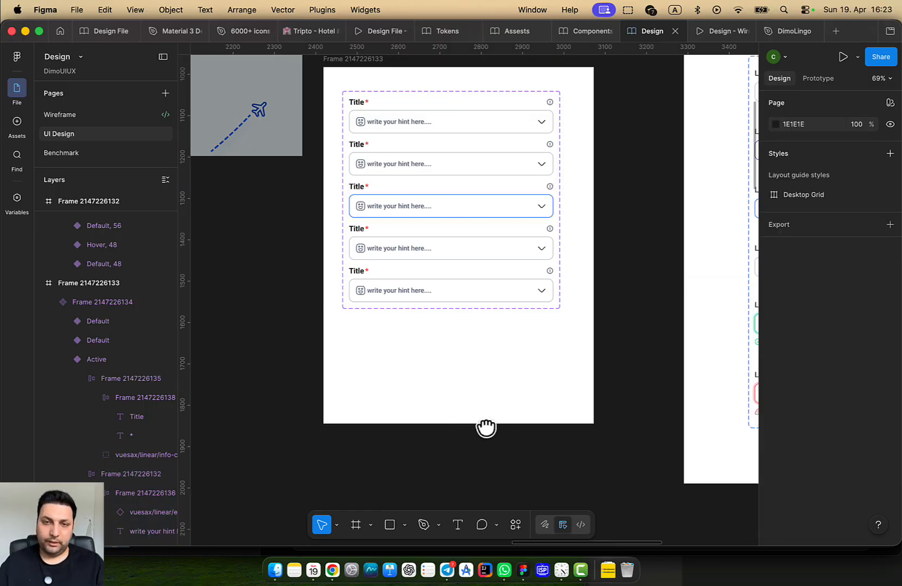
drag(486, 427, 351, 463)
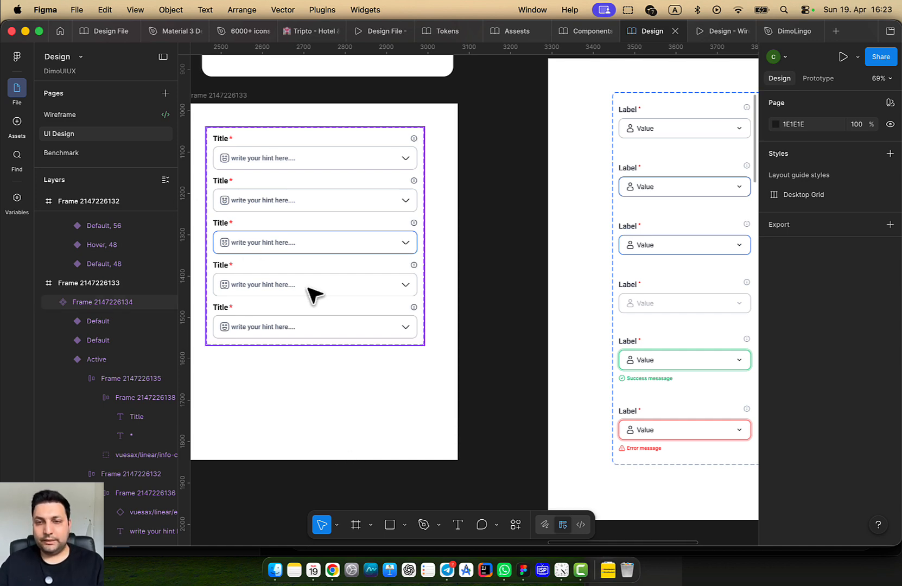
click(681, 298)
Set the fourth Title input variant's State to Disabled
scroll(312, 344, left, 3)
scroll(312, 344, up, 2)
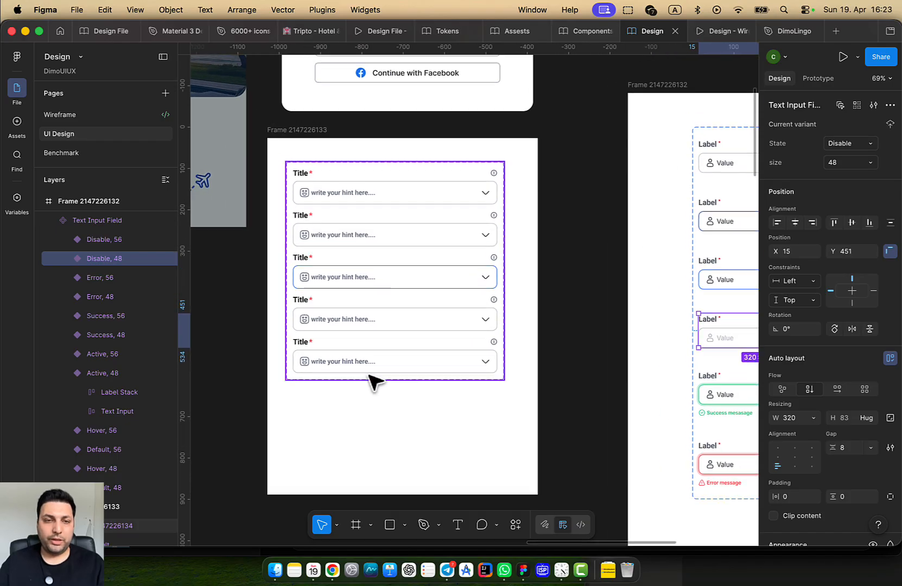
click(383, 326)
click(383, 327)
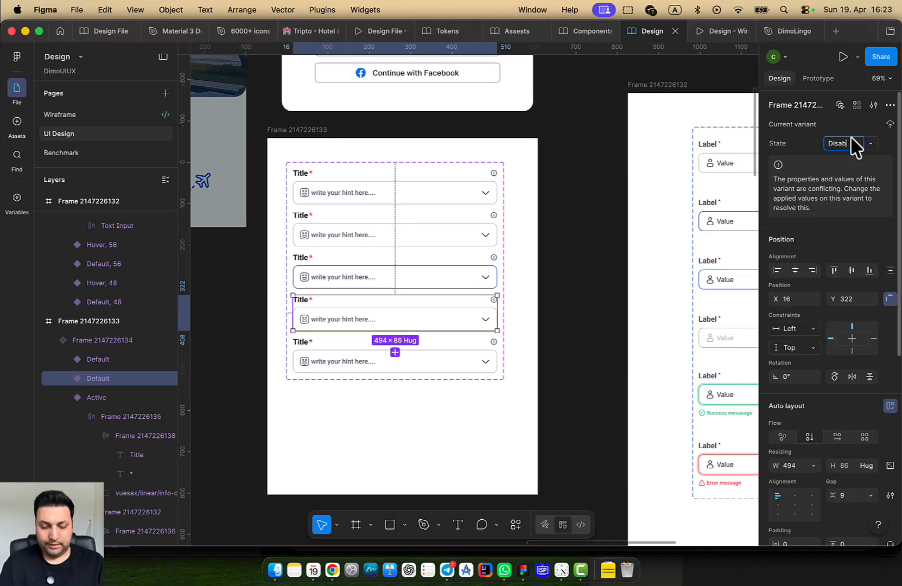
key(Return)
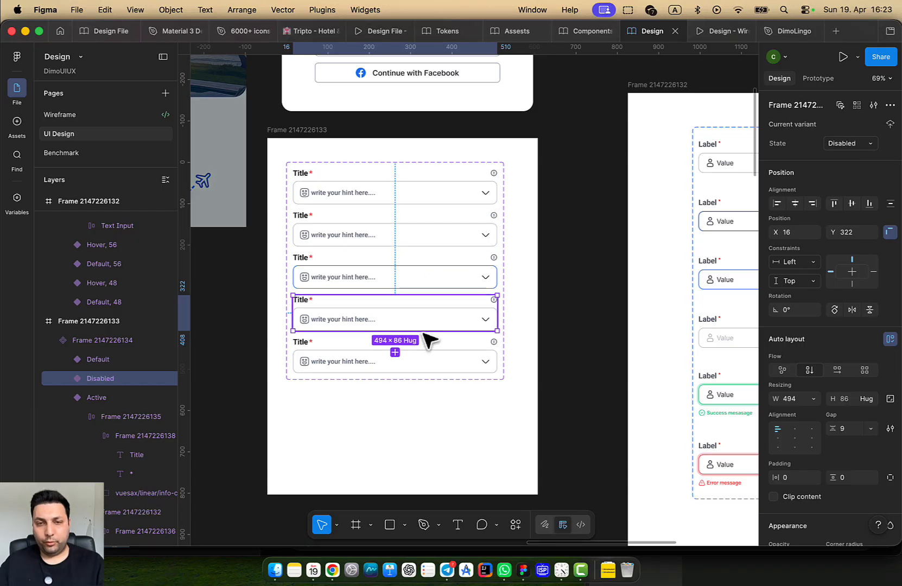
Check the Disabled variant's input box stroke in the library styles, keeping it neutral grey
click(445, 324)
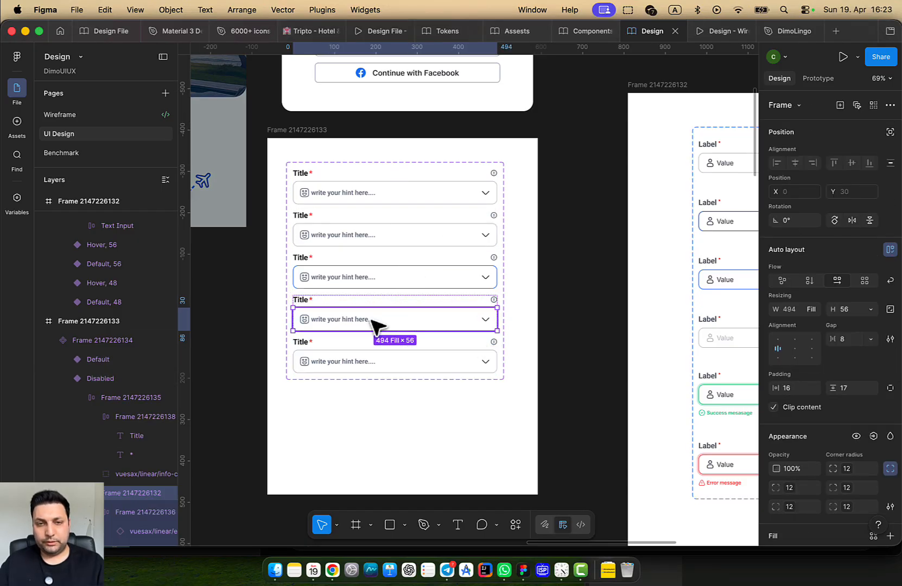
scroll(374, 323, up, 3)
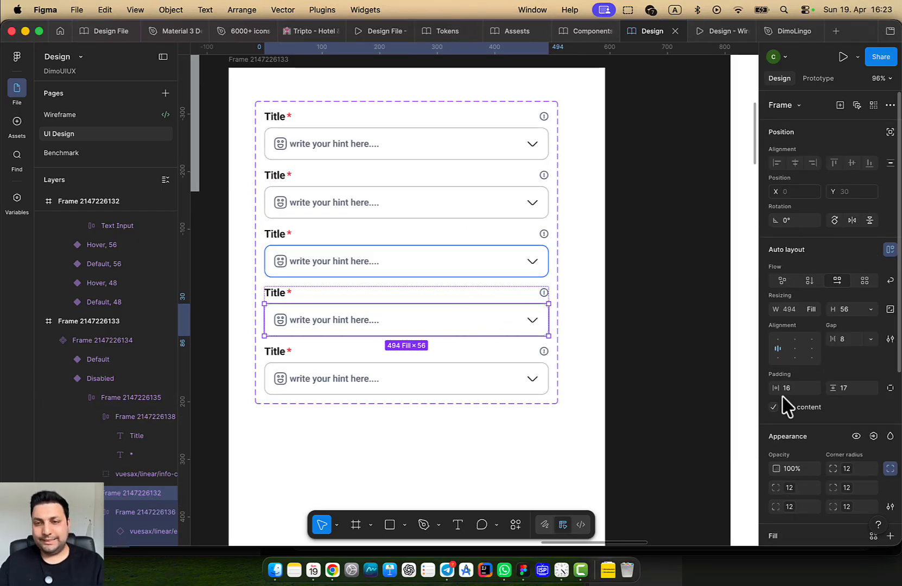
scroll(798, 415, down, 4)
scroll(798, 415, down, 1)
click(798, 387)
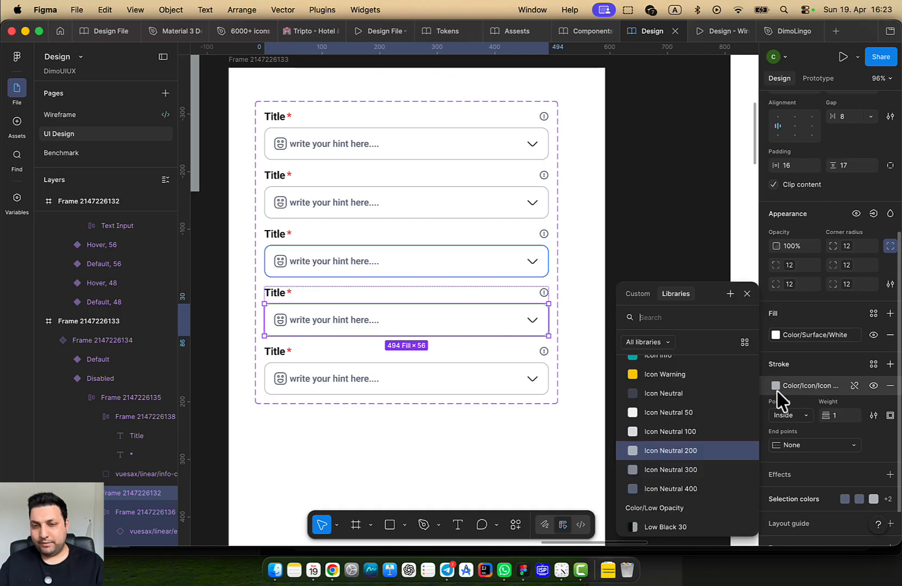
click(678, 430)
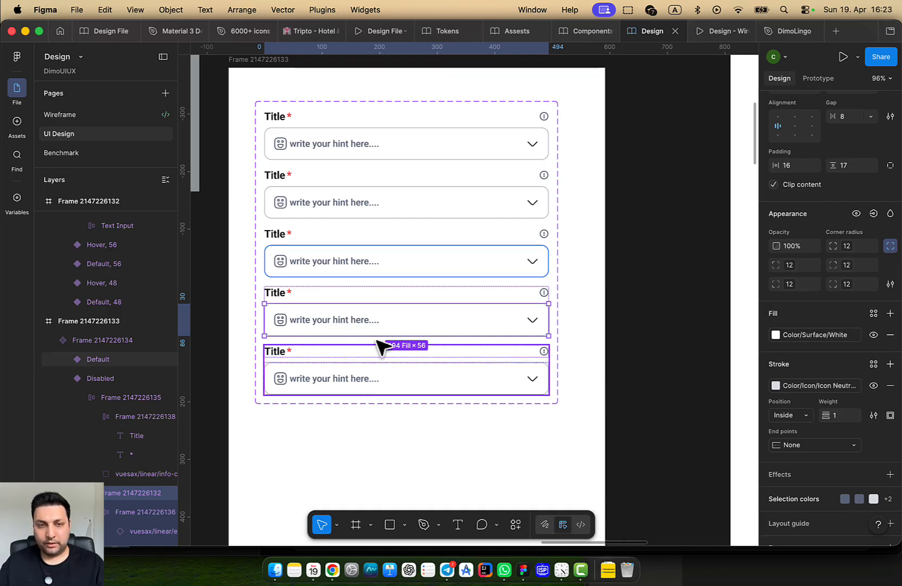
click(279, 296)
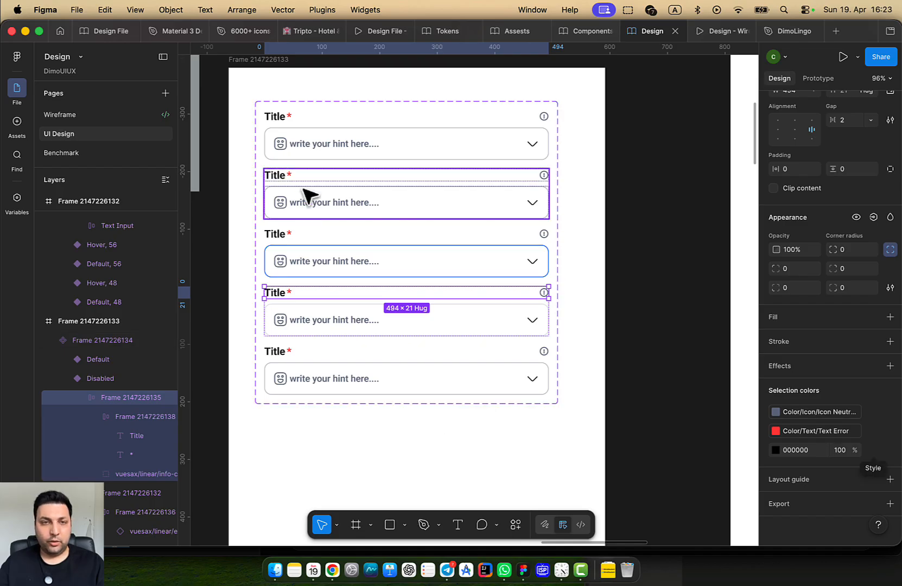
click(270, 119)
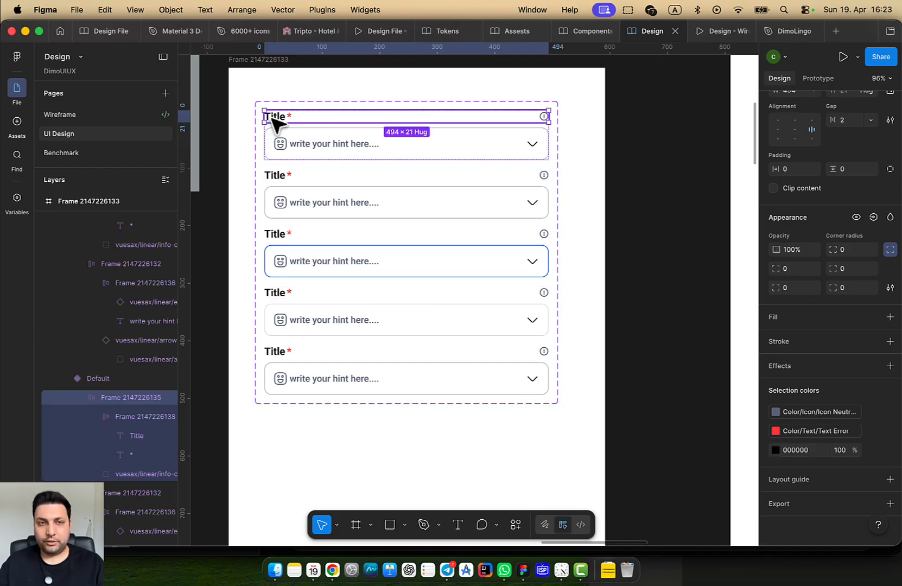
double_click(274, 123)
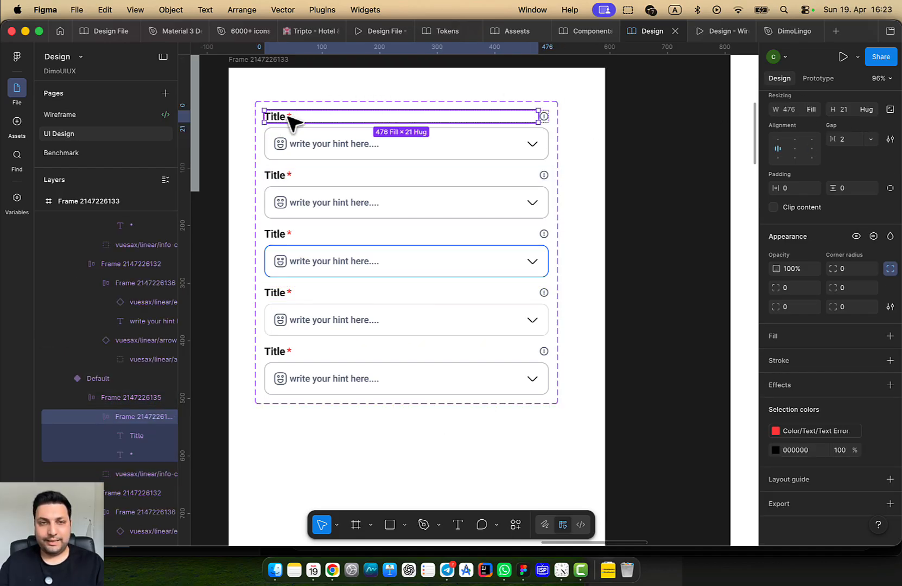
double_click(280, 121)
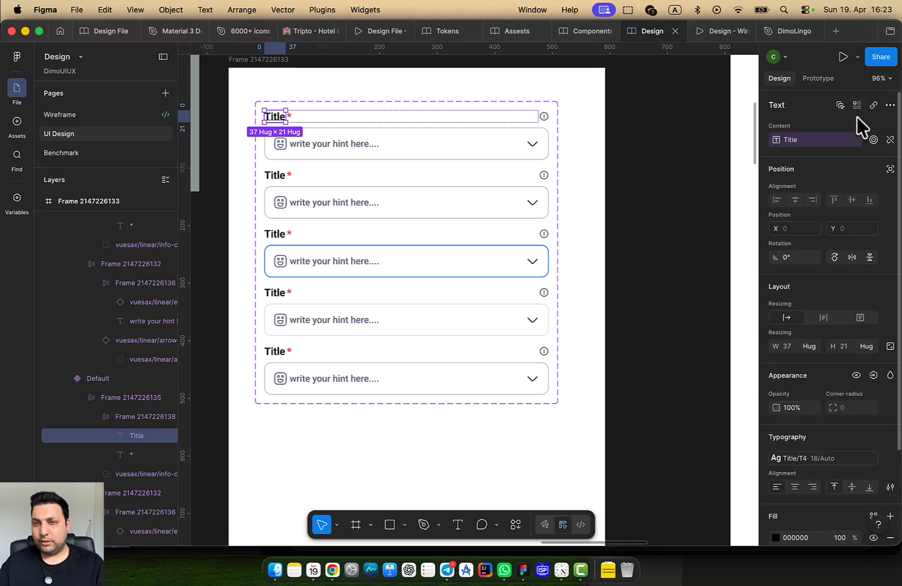
click(839, 106)
scroll(855, 382, down, 2)
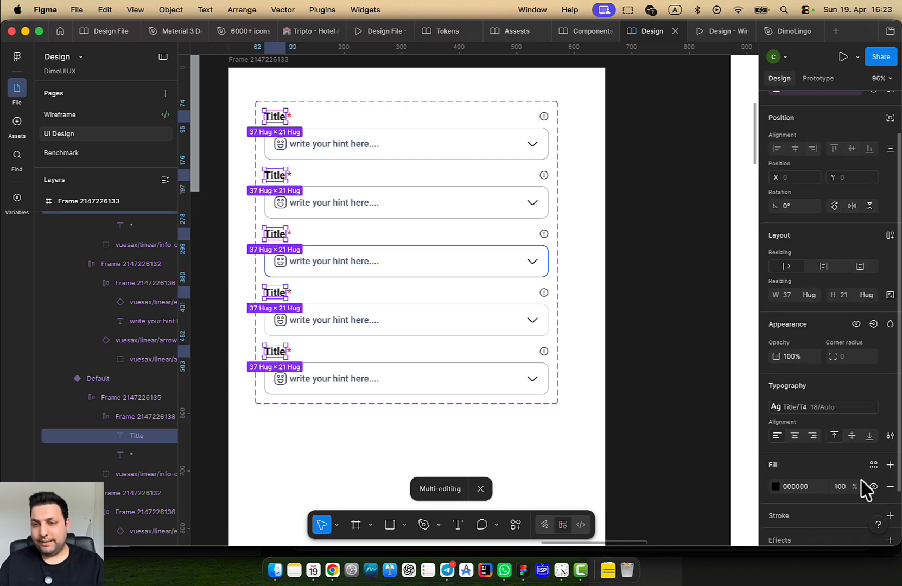
click(873, 465)
scroll(646, 494, down, 4)
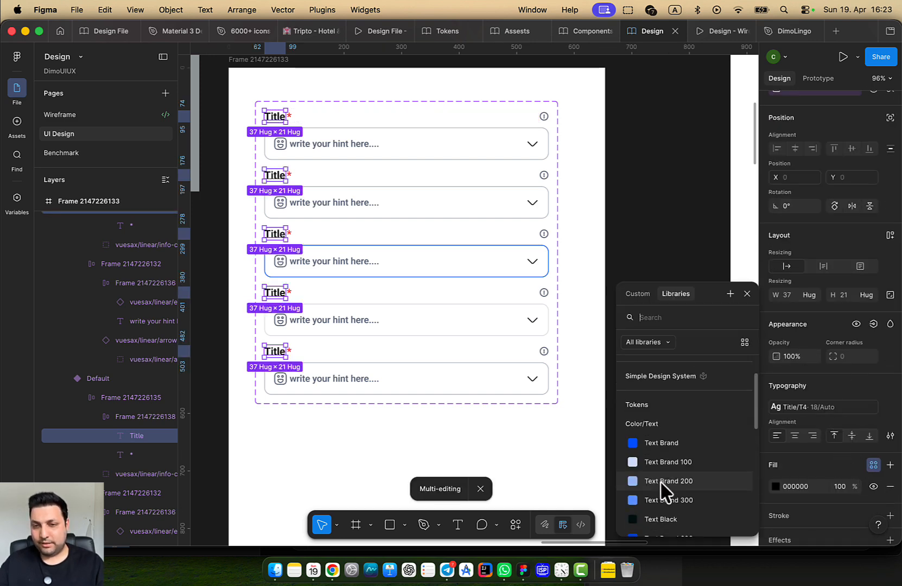
click(673, 512)
click(461, 95)
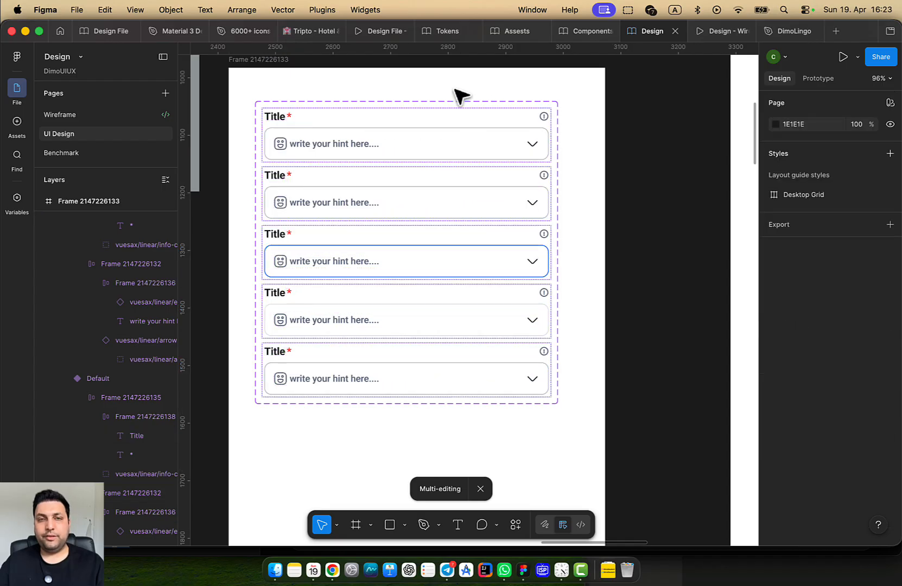
click(347, 127)
key(Return)
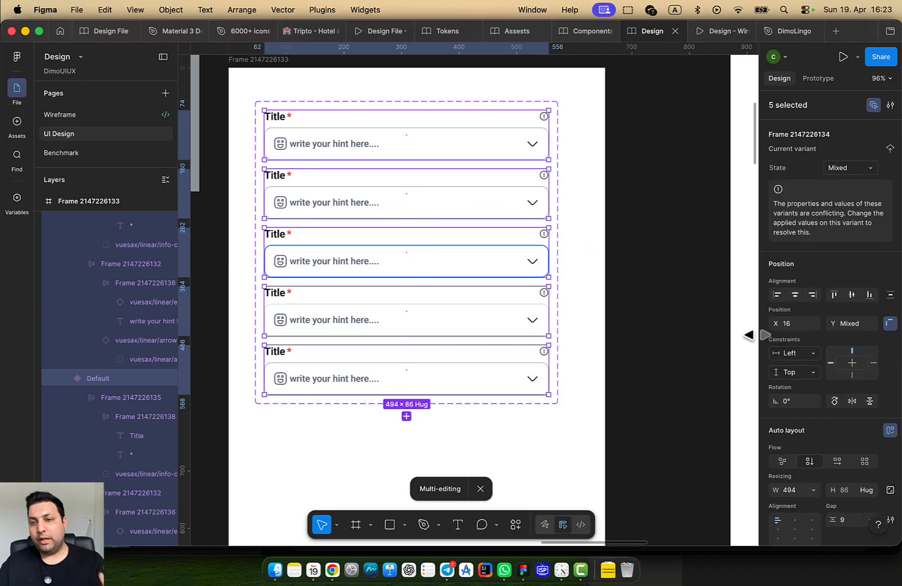
scroll(868, 354, down, 5)
scroll(866, 354, down, 3)
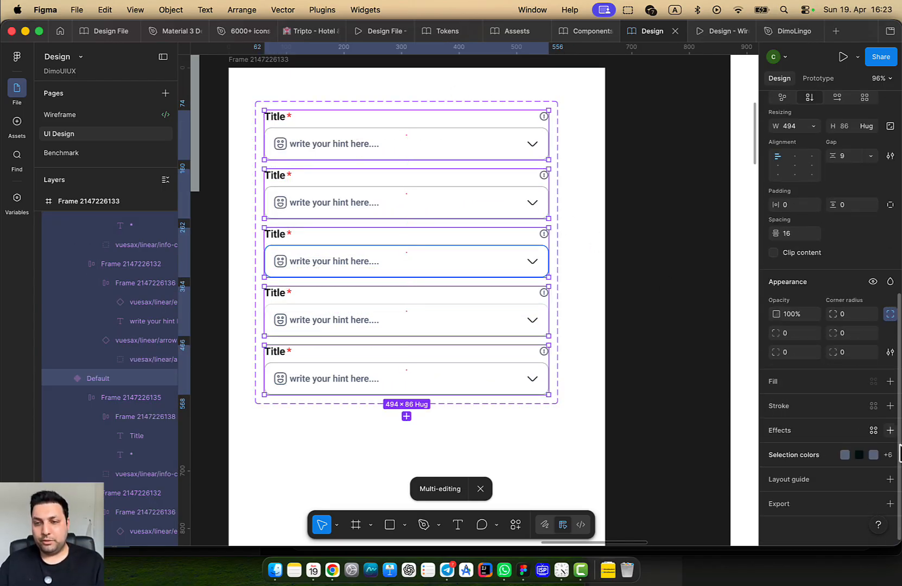
click(893, 455)
scroll(846, 468, down, 5)
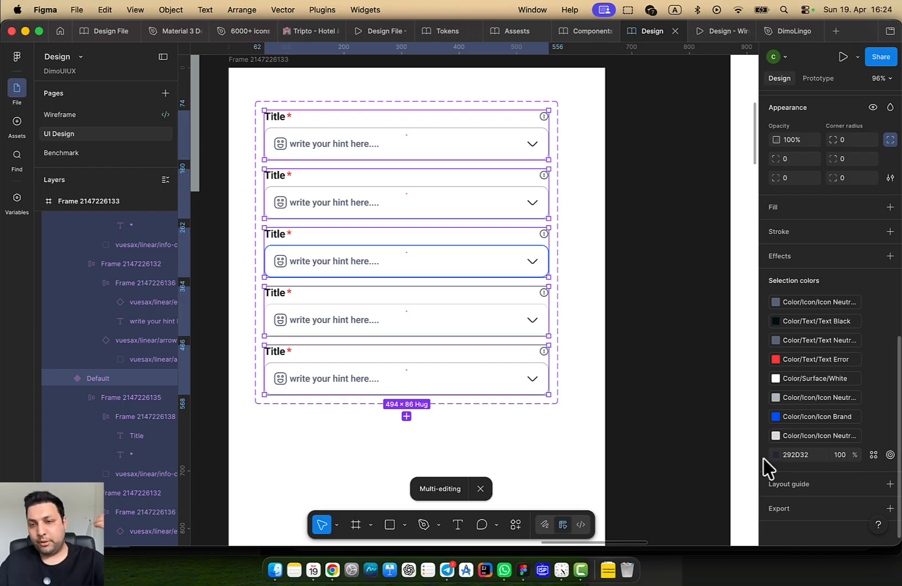
click(779, 456)
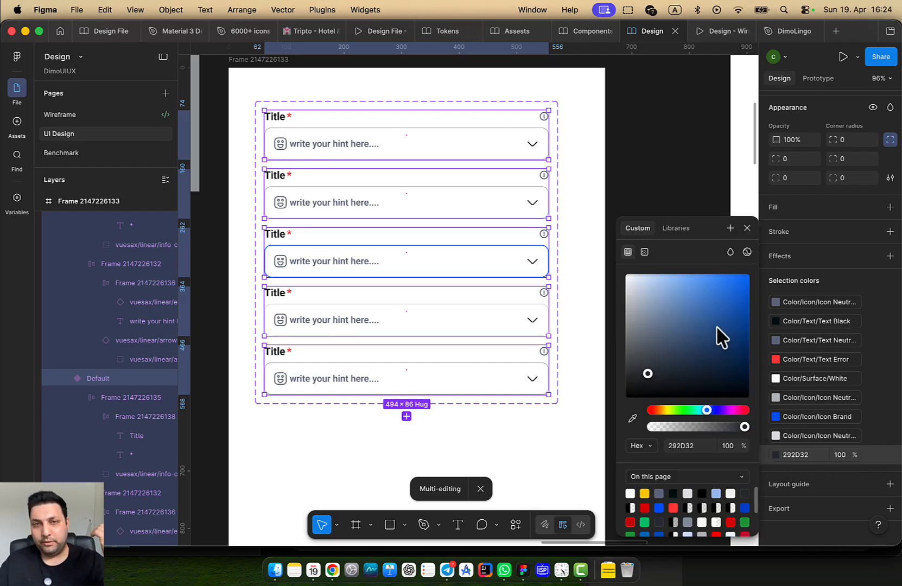
drag(718, 327, 646, 419)
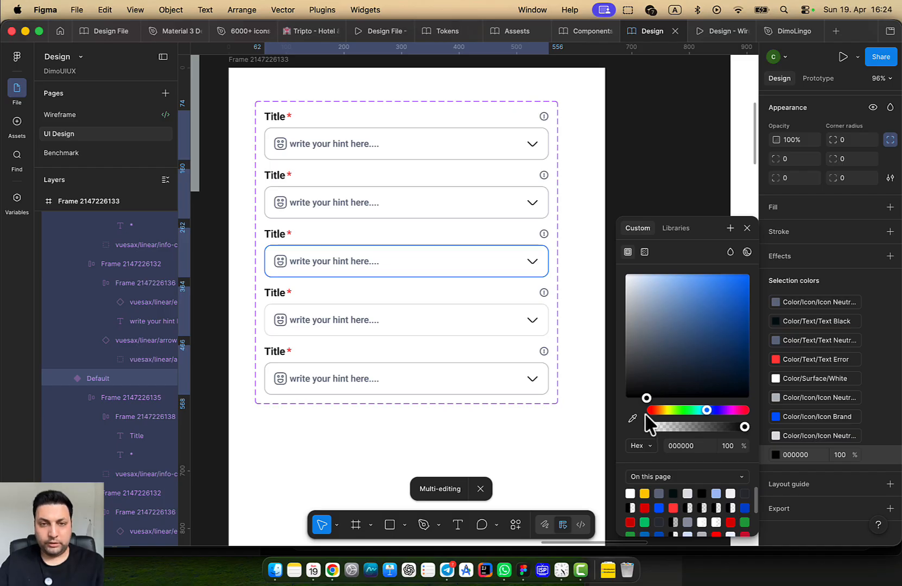
key(super+z)
key(super+z)
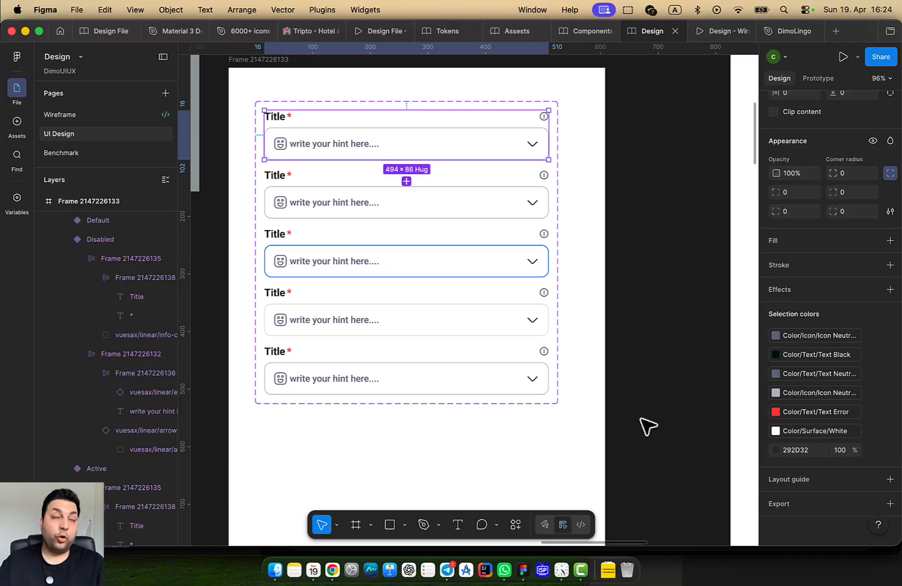
click(629, 173)
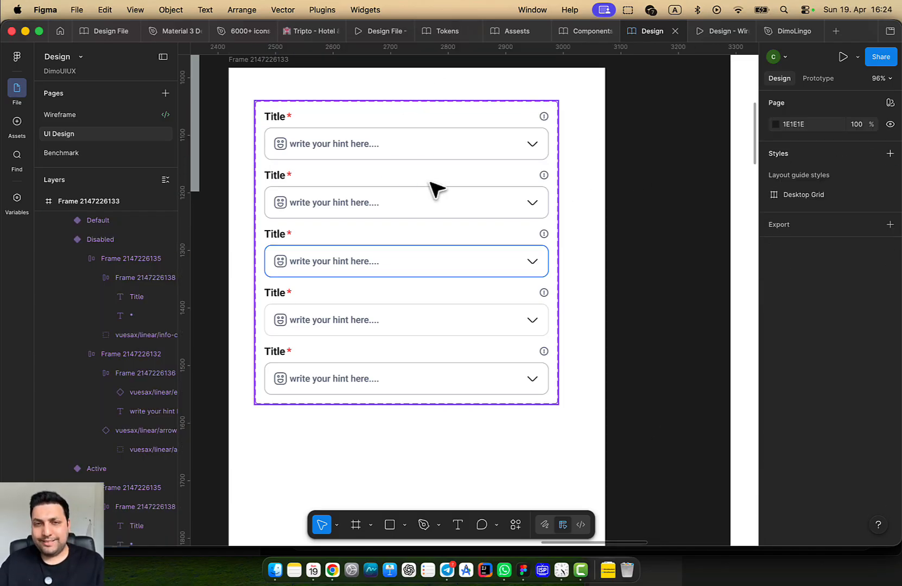
click(434, 175)
double_click(473, 133)
scroll(872, 447, down, 1)
scroll(871, 455, down, 5)
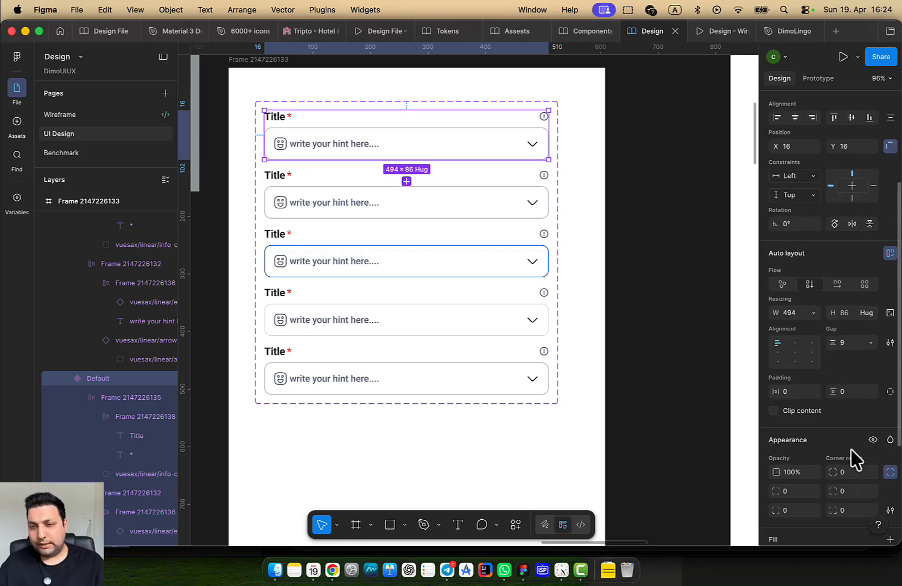
scroll(863, 473, down, 4)
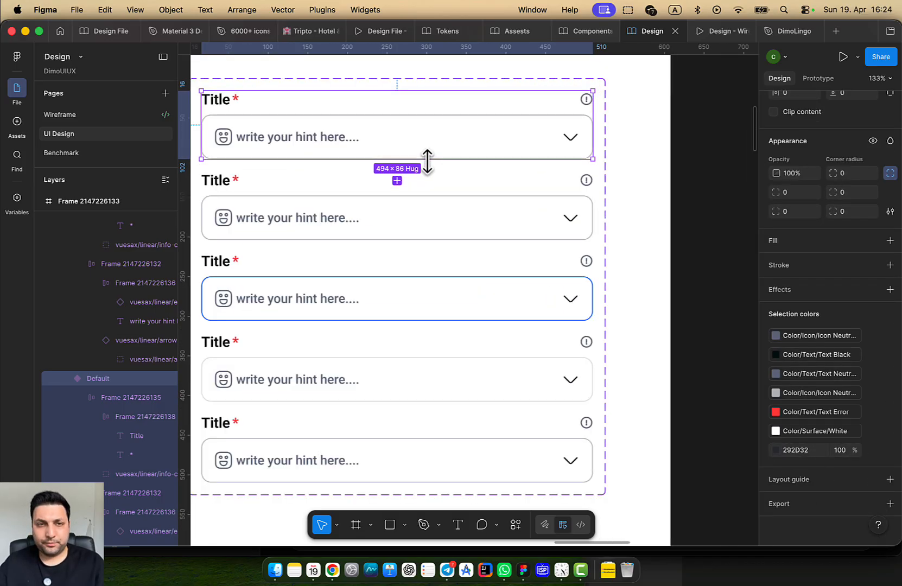
scroll(427, 161, up, 5)
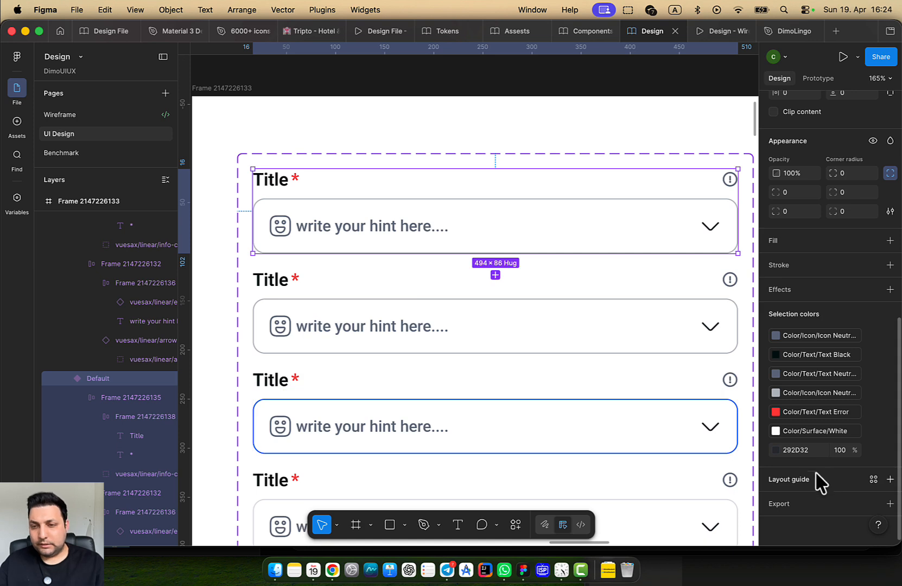
click(775, 450)
drag(741, 411, 747, 409)
drag(715, 344, 686, 308)
drag(469, 339, 350, 266)
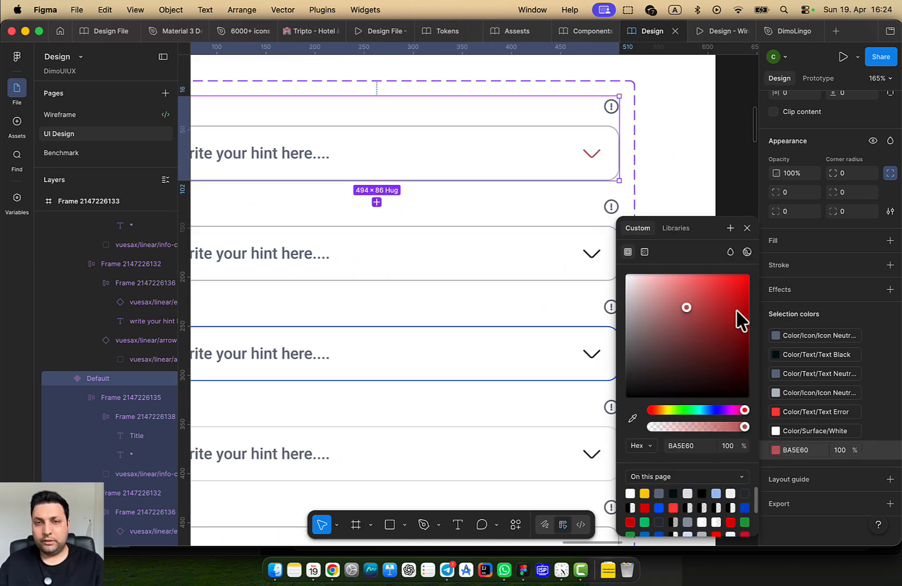
key(super+z)
double_click(593, 154)
Select all matching chevrons and bind their 292D32 and 322929 colours to Icon Neutral
double_click(596, 158)
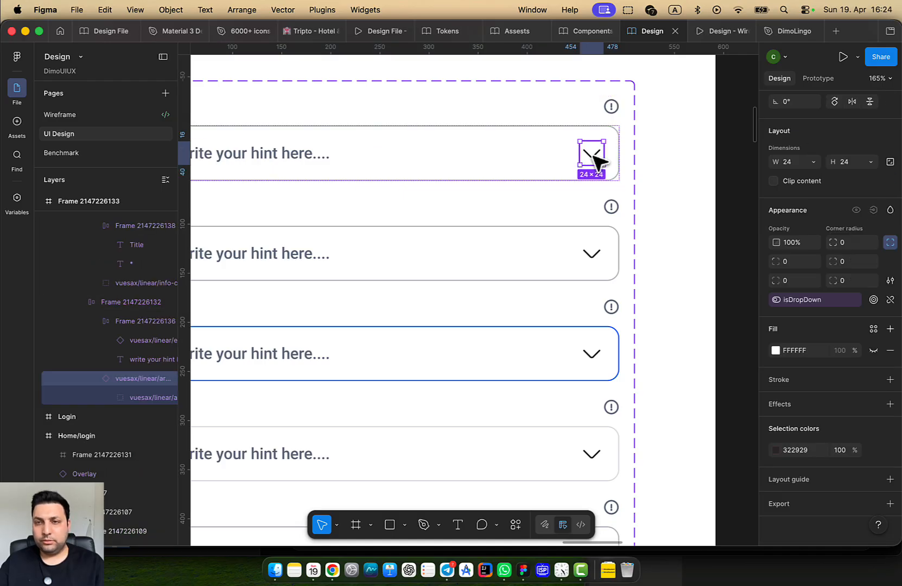
scroll(860, 128, up, 5)
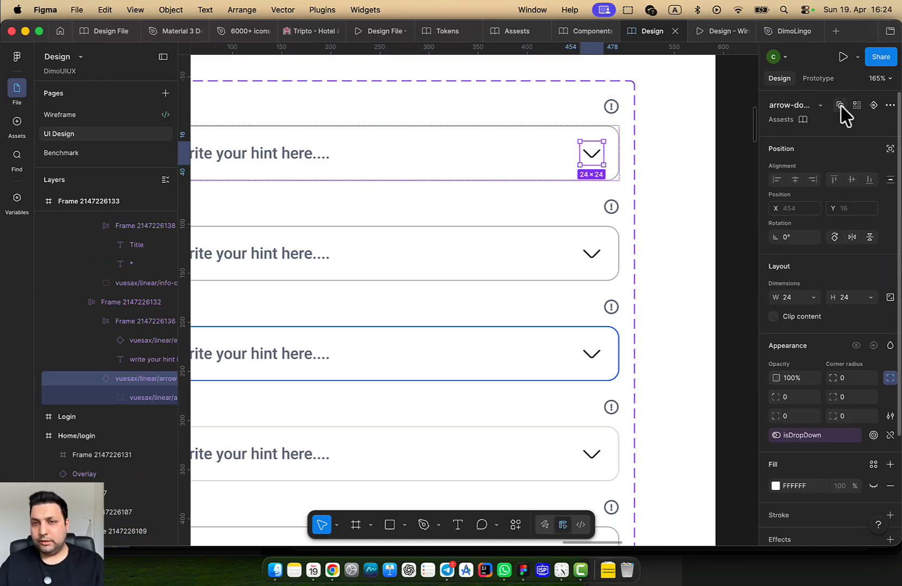
click(840, 105)
scroll(815, 387, down, 3)
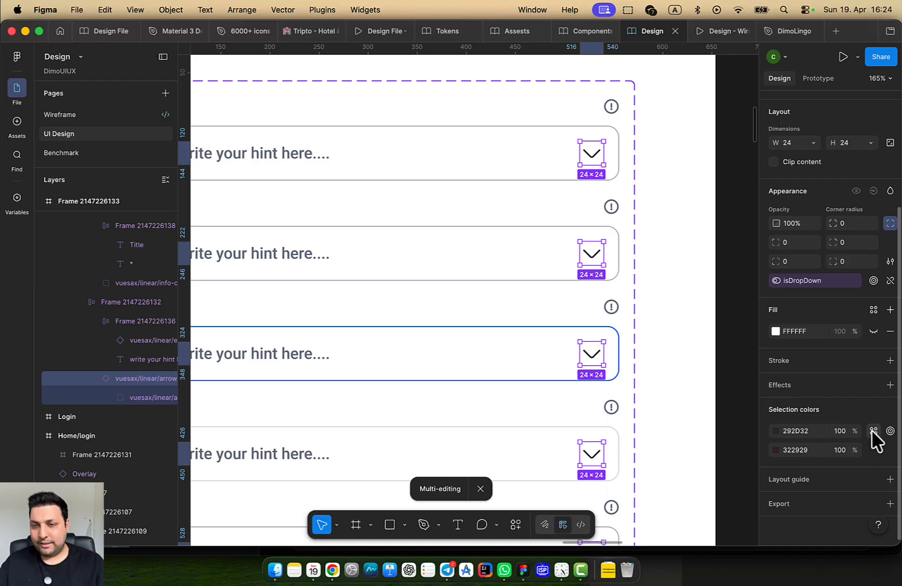
click(873, 431)
scroll(674, 471, down, 10)
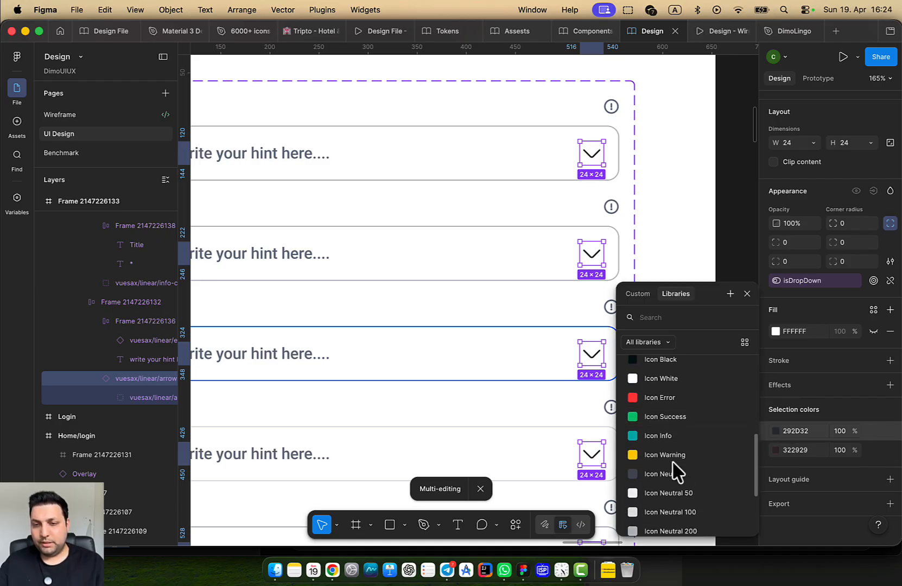
scroll(676, 471, down, 4)
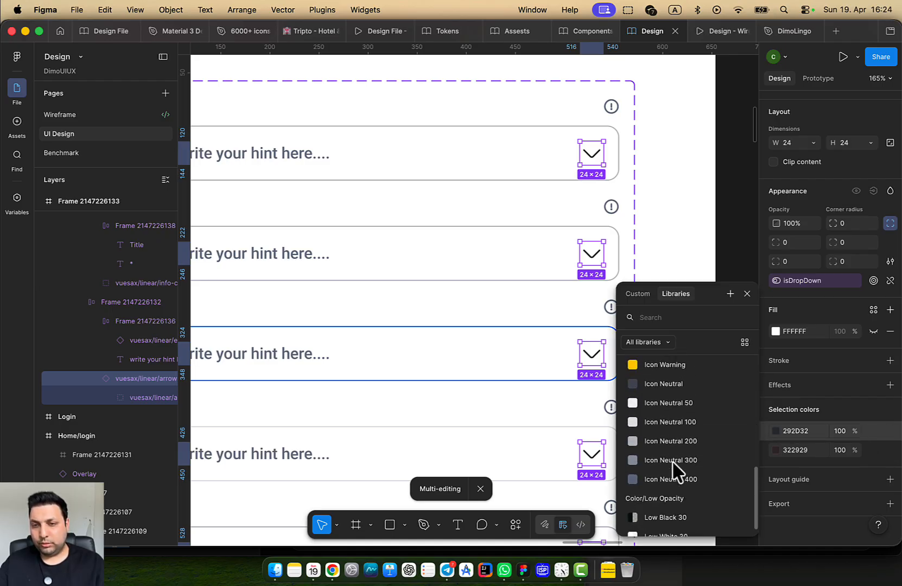
click(679, 383)
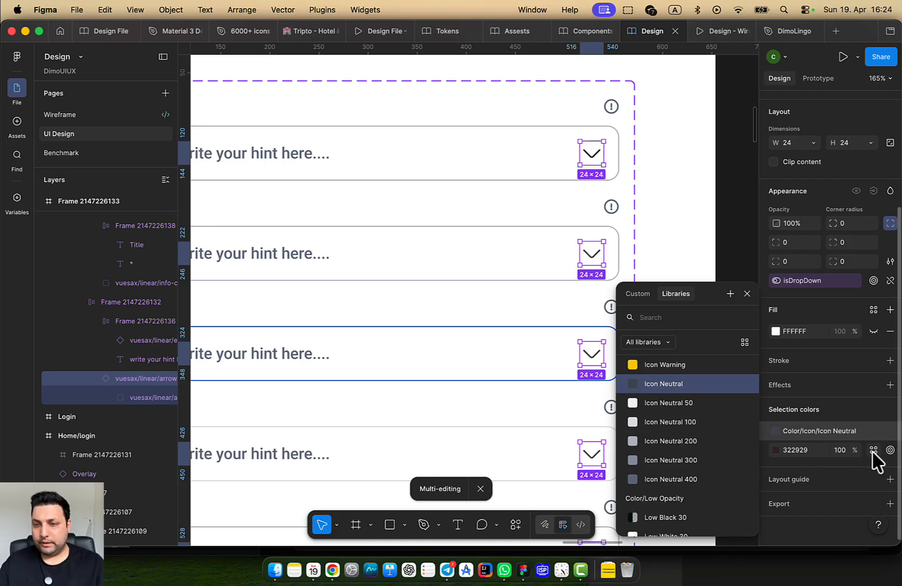
click(874, 450)
scroll(679, 478, down, 2)
scroll(676, 491, down, 5)
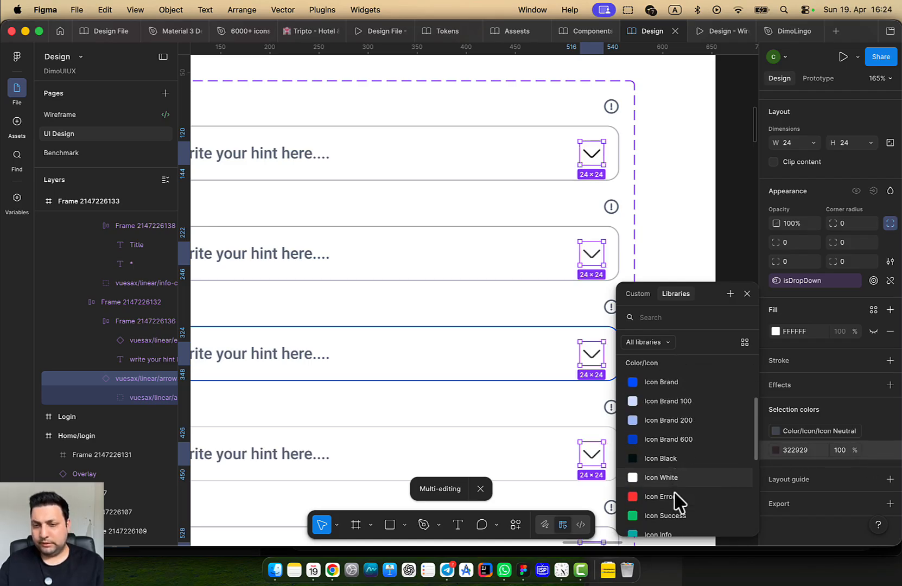
click(680, 435)
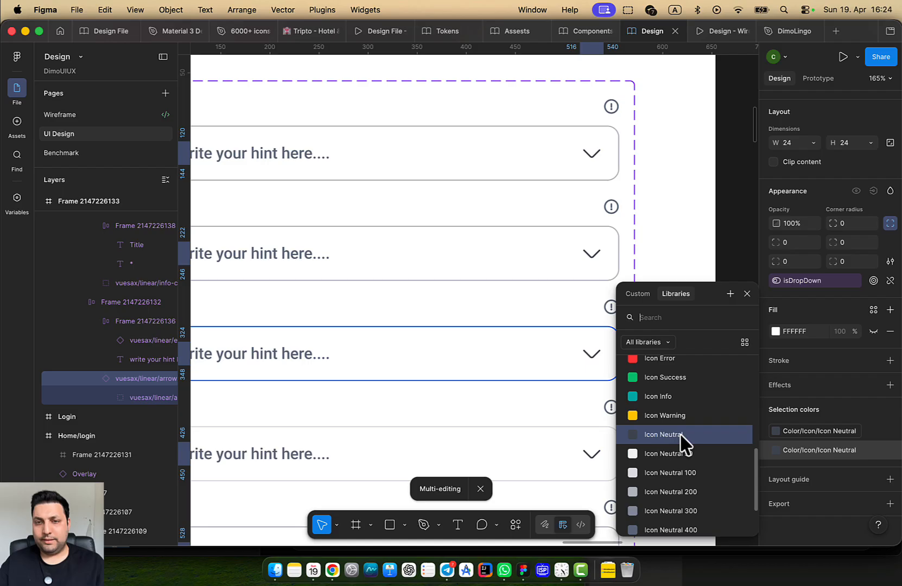
click(695, 230)
Go through the five variants and select the Disabled variant's title row
scroll(619, 271, down, 5)
click(464, 236)
scroll(463, 231, up, 5)
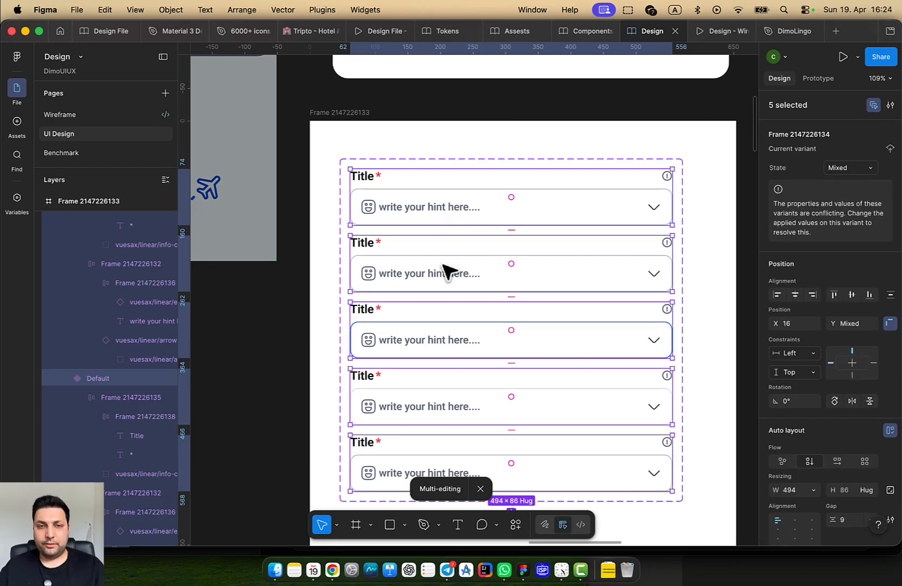
click(717, 179)
click(592, 206)
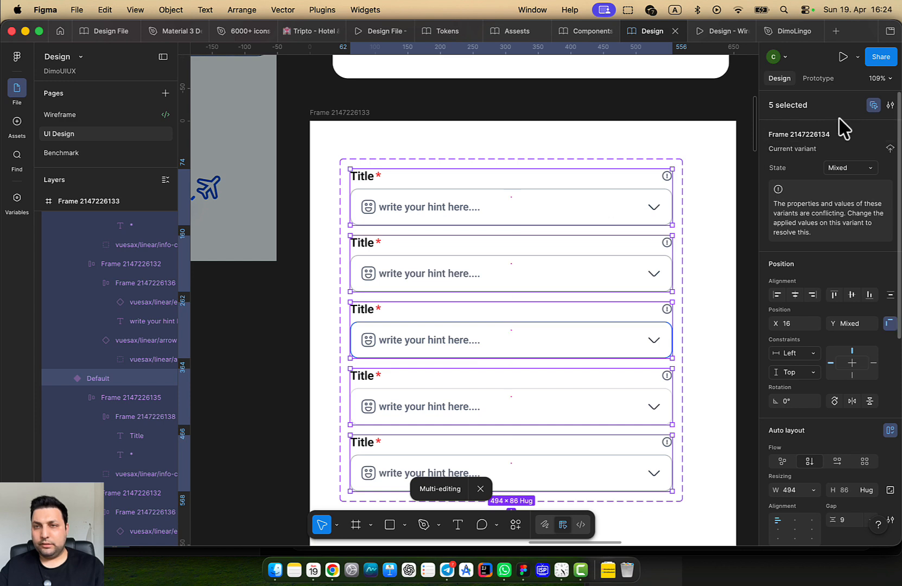
click(616, 264)
click(544, 348)
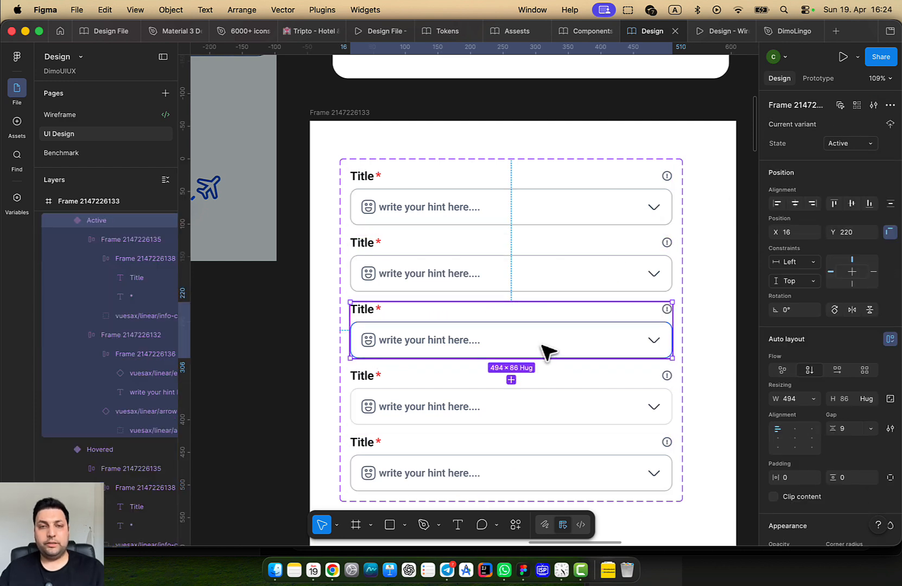
click(534, 396)
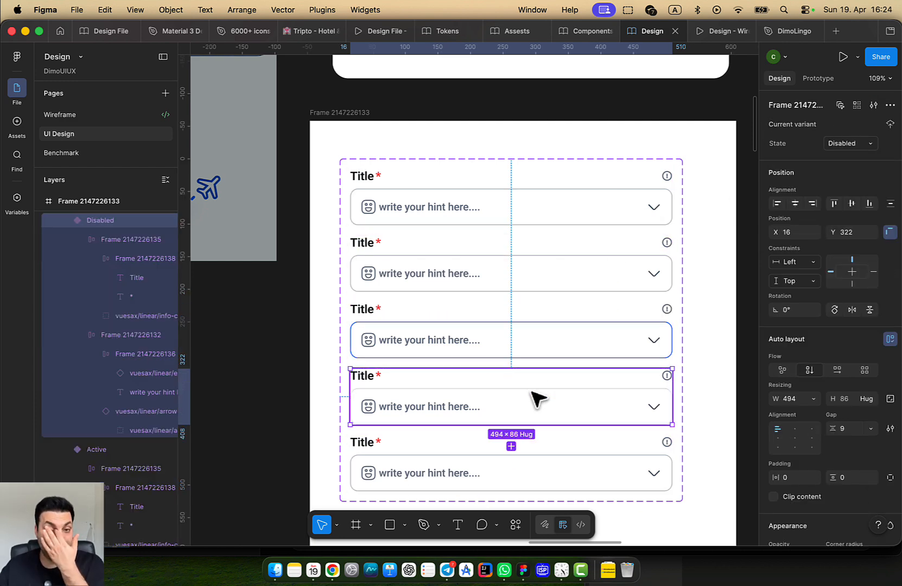
double_click(372, 382)
scroll(820, 481, down, 5)
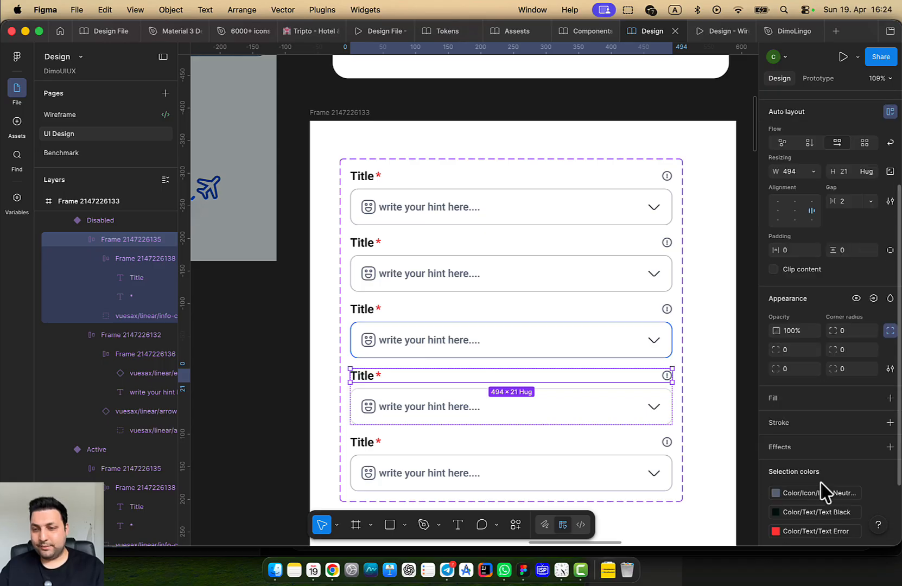
Grey the Disabled title and asterisk with Text Neutral 200 and its info icon with Icon Neutral 200
click(778, 482)
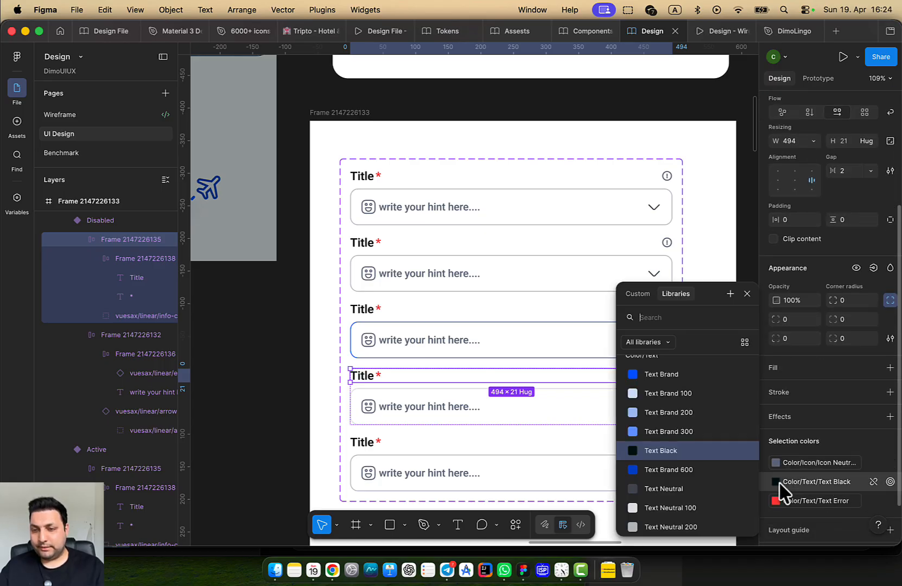
scroll(669, 474, down, 2)
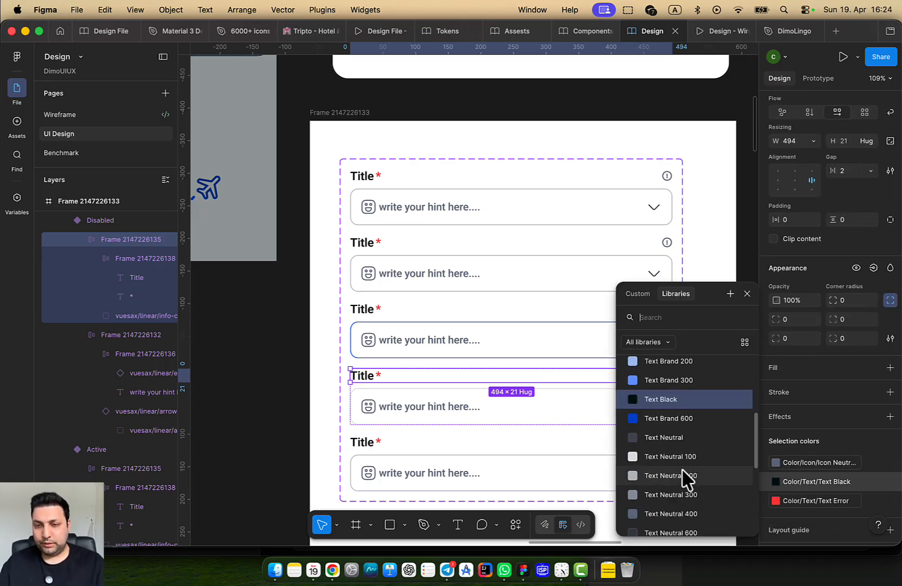
click(685, 476)
click(675, 459)
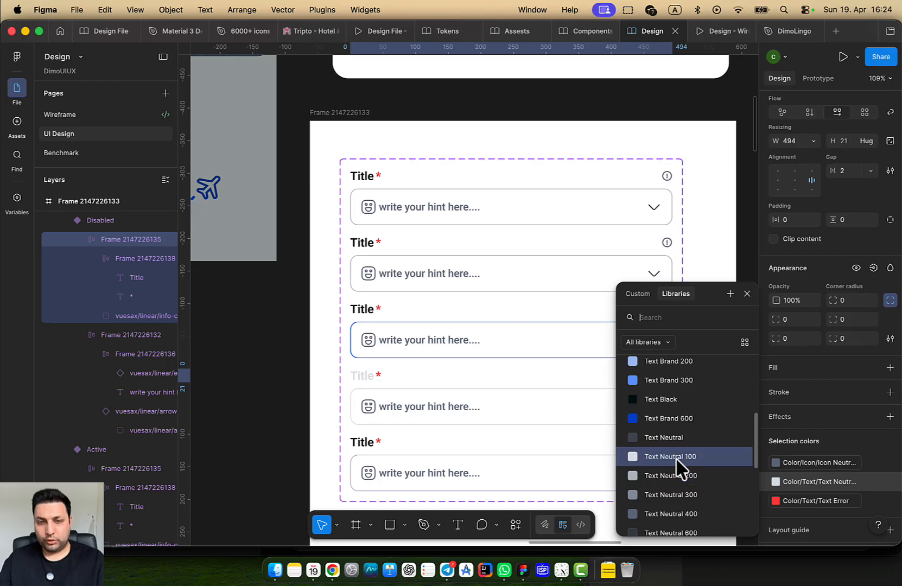
click(674, 475)
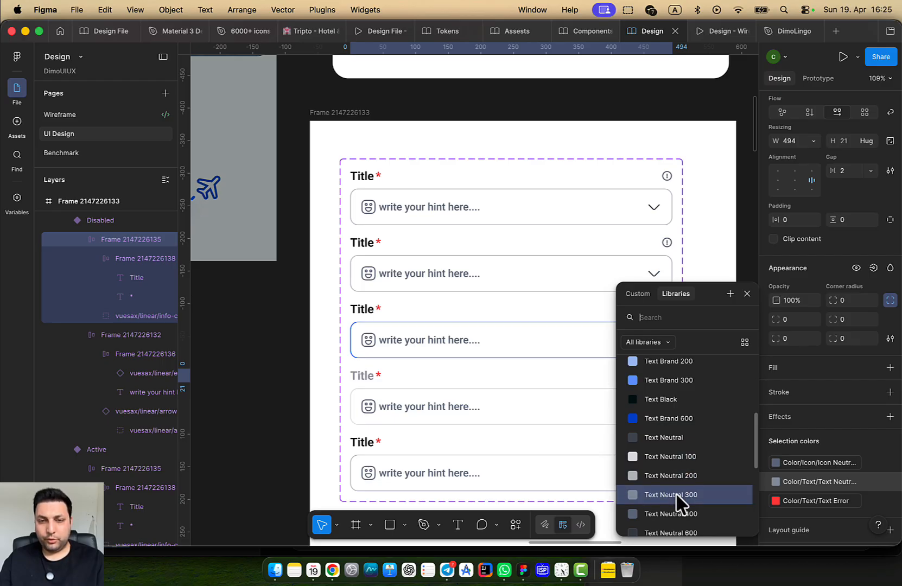
scroll(511, 423, right, 5)
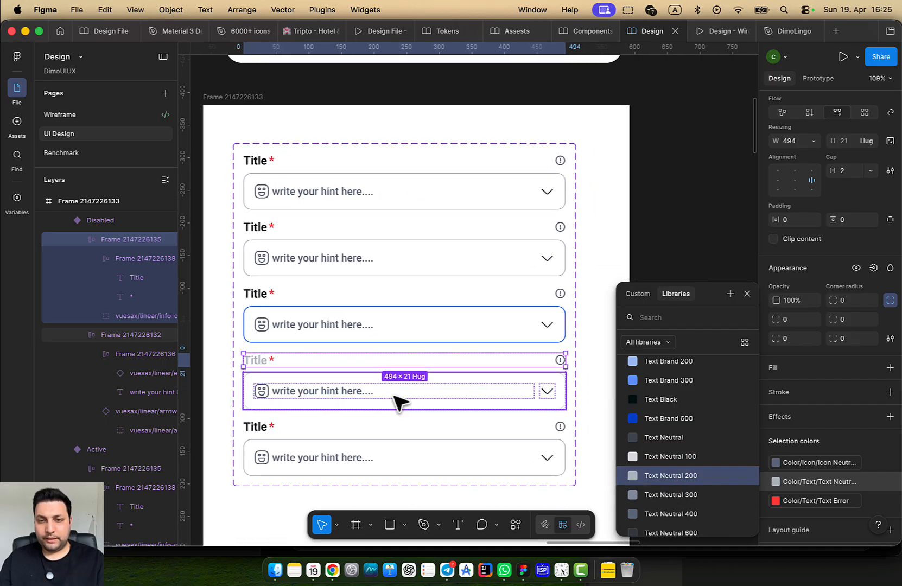
click(816, 462)
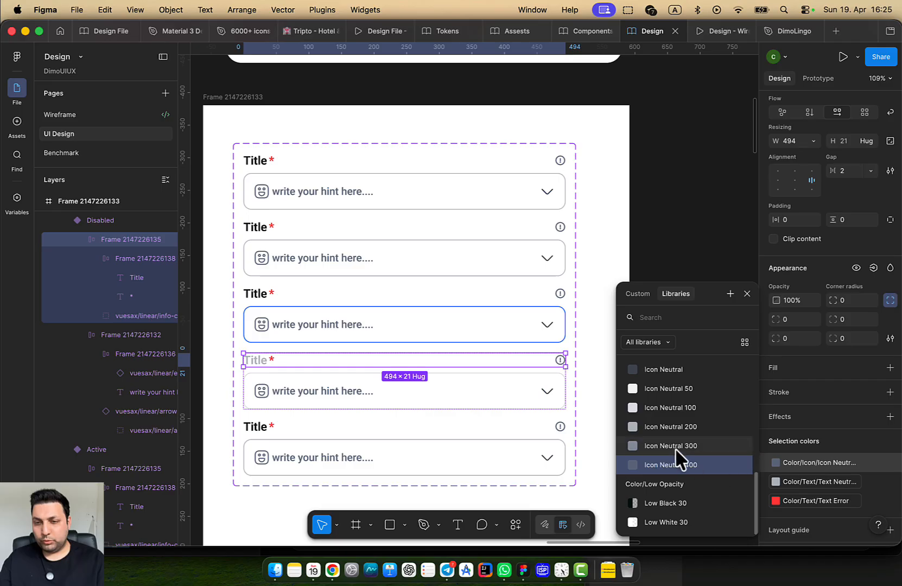
click(671, 427)
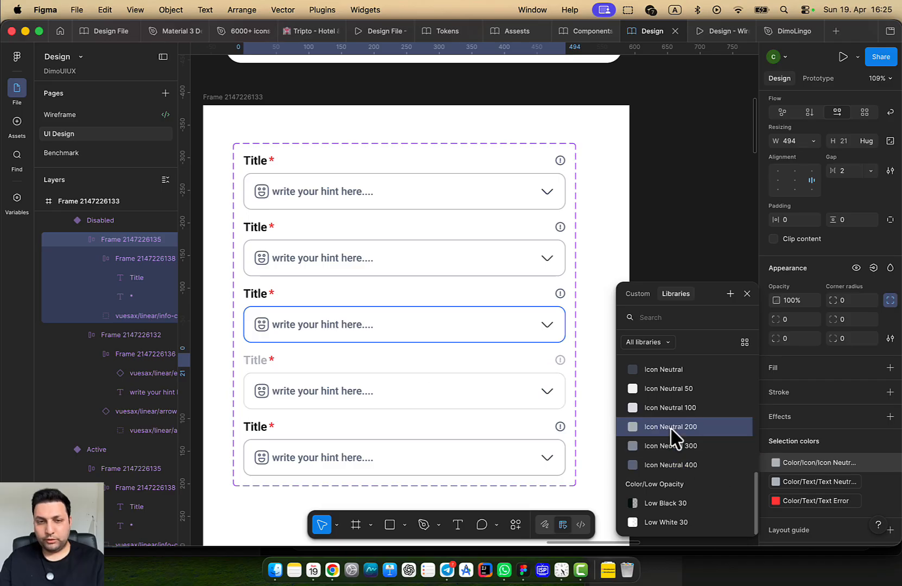
click(820, 501)
scroll(689, 477, up, 2)
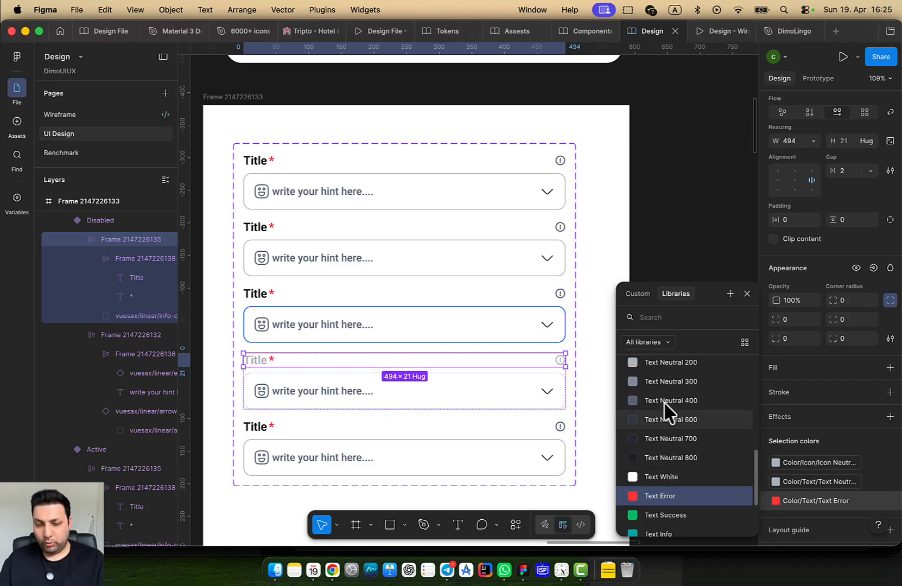
scroll(665, 403, up, 2)
click(688, 387)
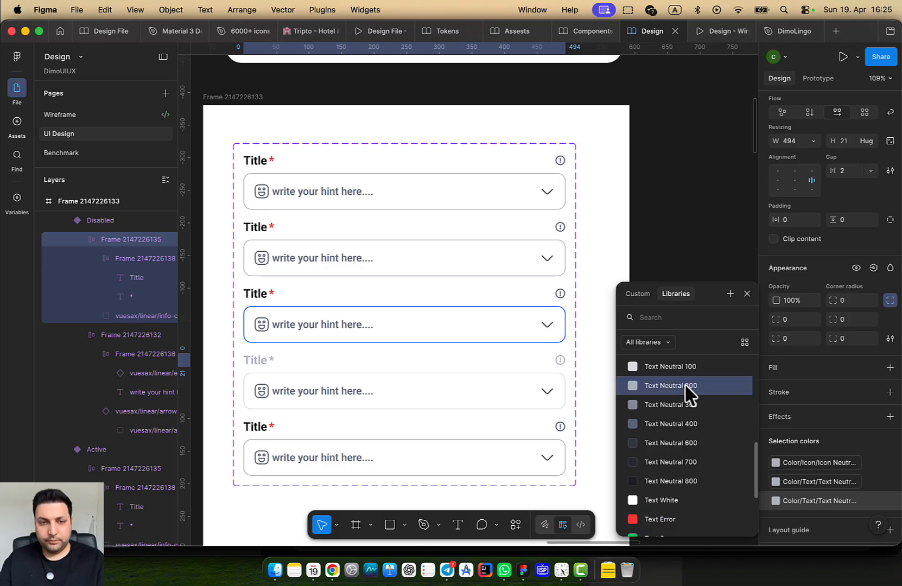
Set the disabled field icon and chevron to Icon Neutral 200 and the hint text to Text Neutral 200
click(499, 401)
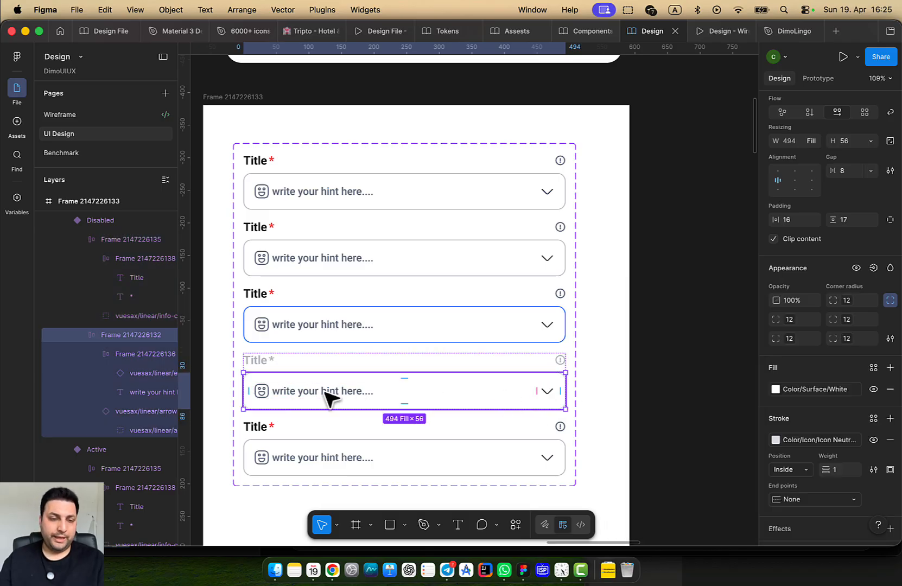
scroll(856, 463, down, 1)
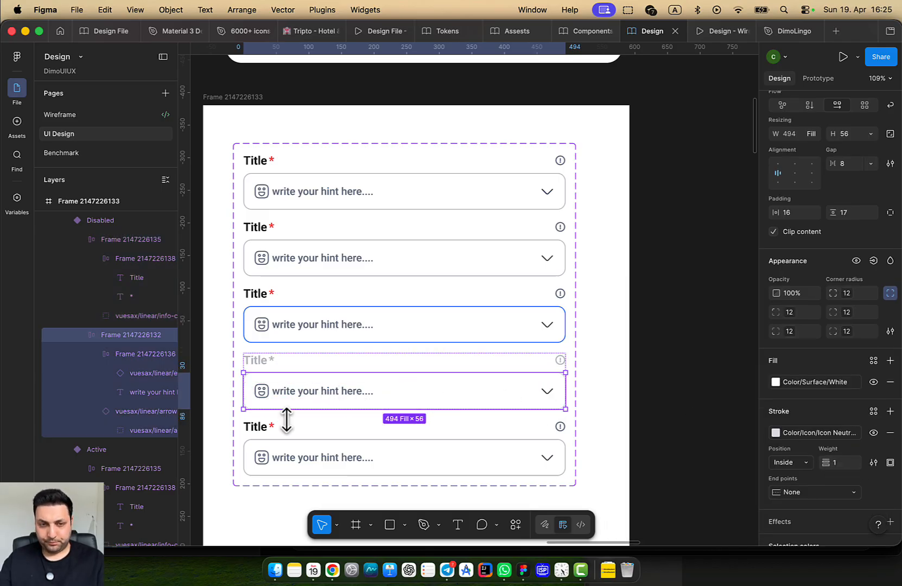
double_click(265, 395)
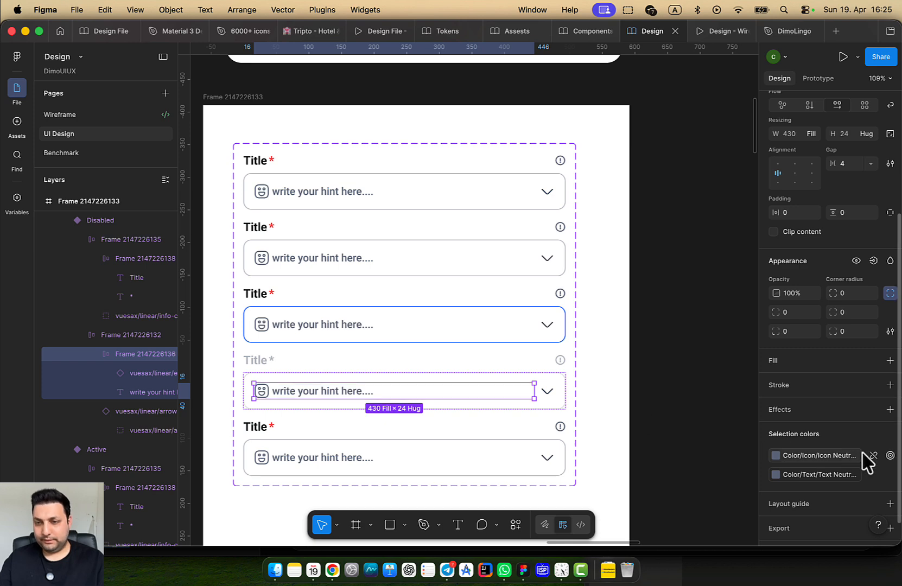
click(821, 457)
click(685, 428)
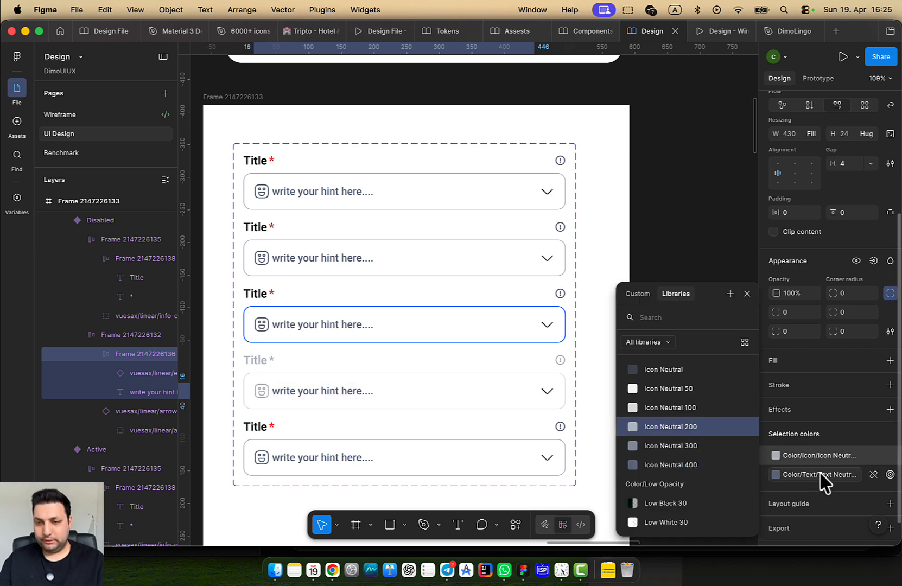
click(819, 475)
click(695, 414)
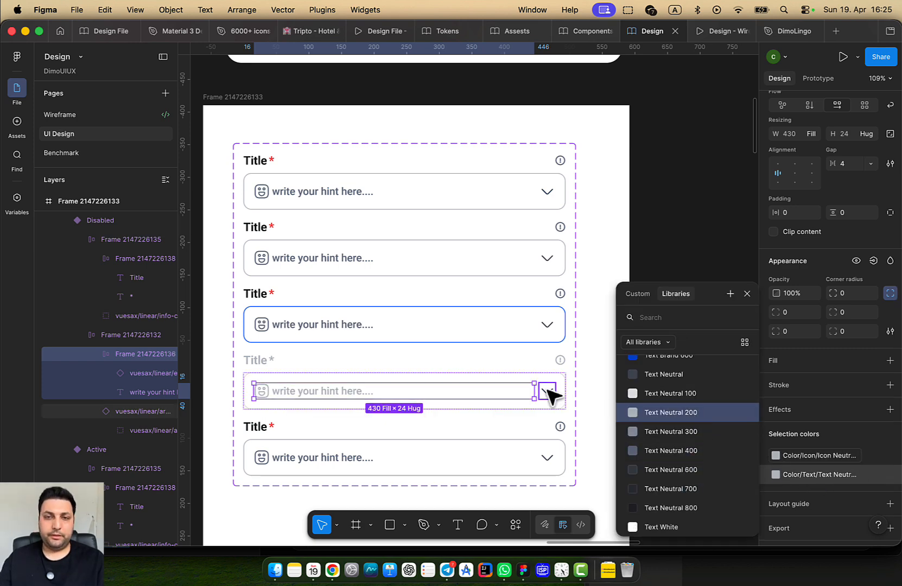
click(545, 392)
click(809, 454)
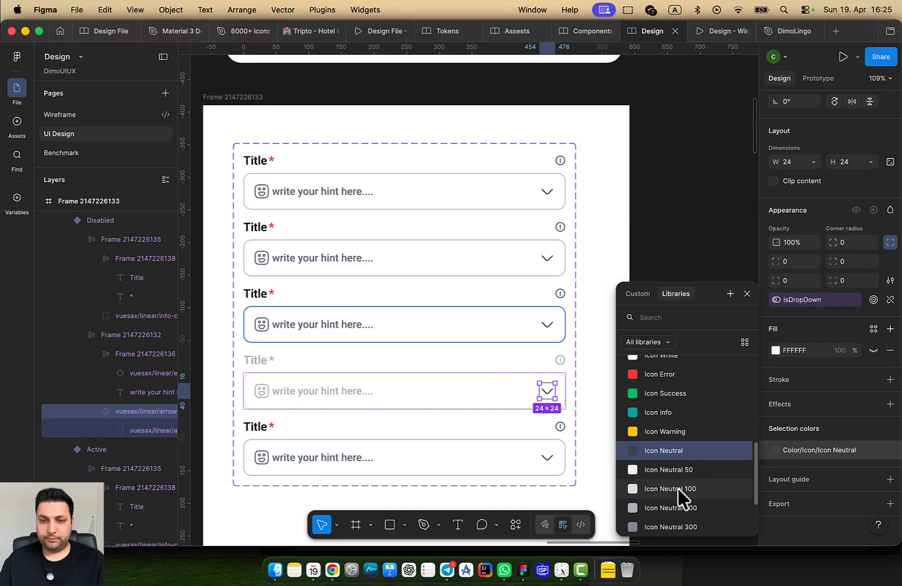
click(685, 508)
click(632, 290)
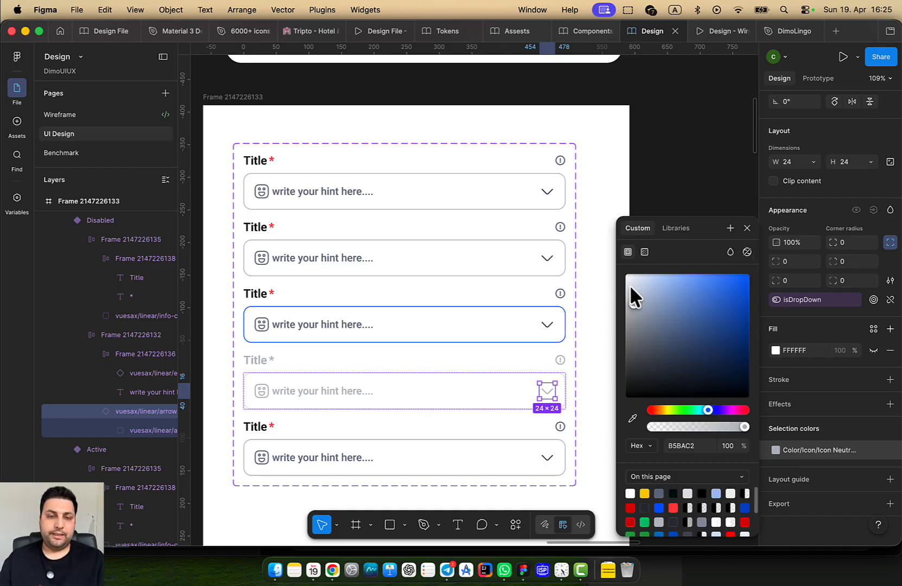
click(423, 454)
Change the bottom Default variant's State to Success in the five-variant input-field set
scroll(428, 446, down, 5)
scroll(487, 421, down, 3)
scroll(487, 421, right, 3)
click(660, 407)
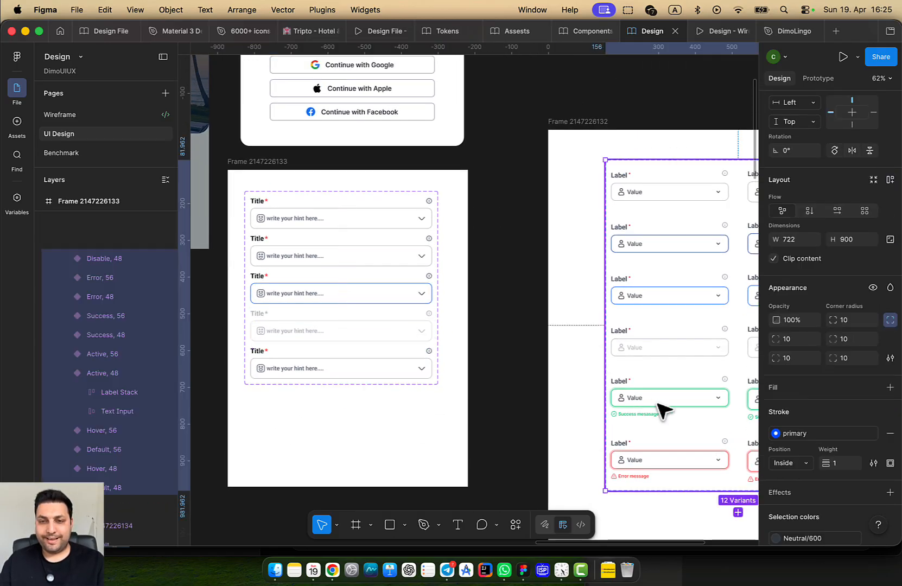
click(662, 407)
scroll(817, 322, up, 4)
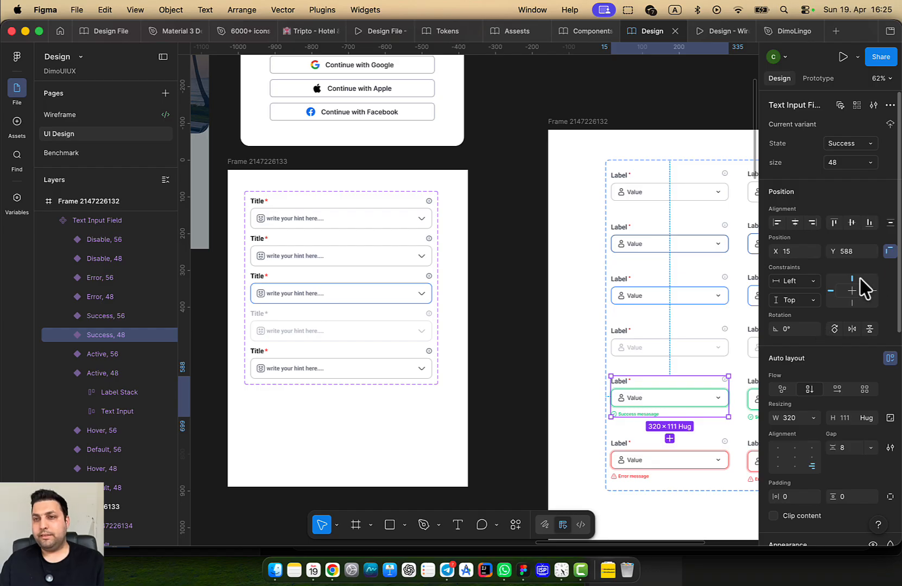
scroll(213, 411, up, 4)
scroll(347, 386, down, 4)
scroll(361, 390, down, 2)
click(355, 249)
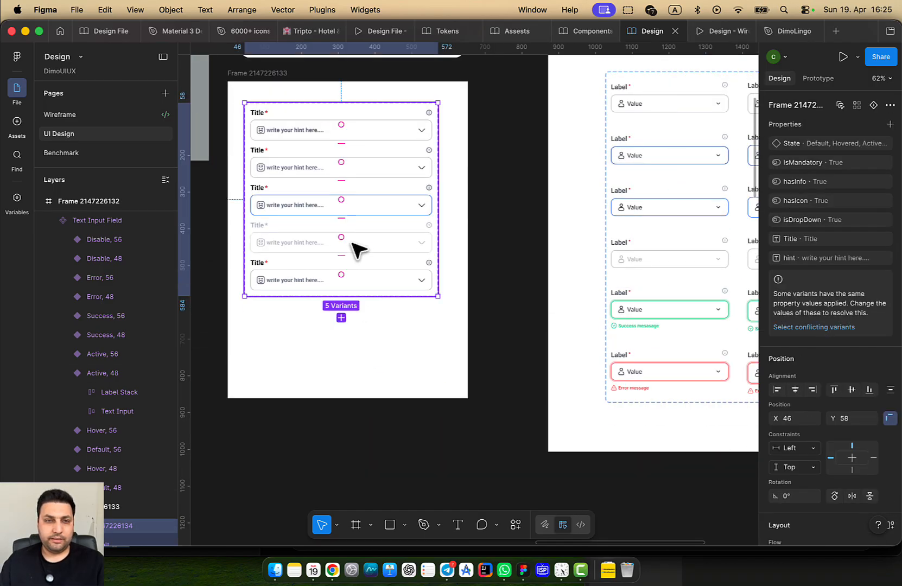
scroll(409, 318, up, 5)
click(338, 282)
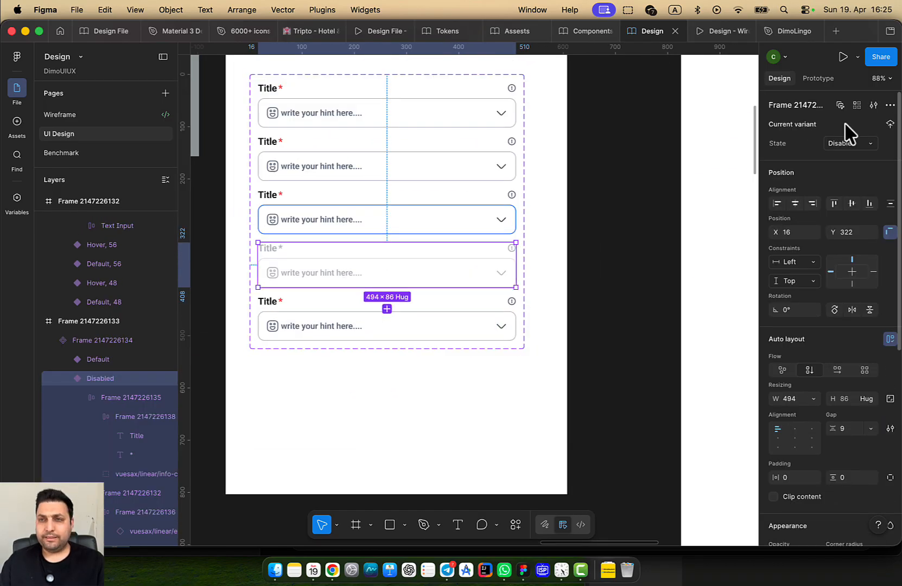
click(329, 331)
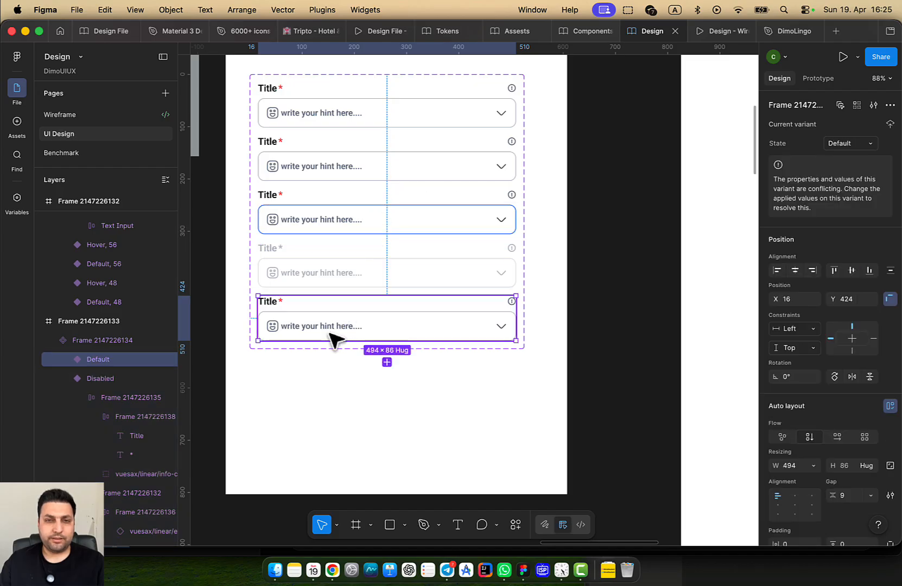
click(840, 144)
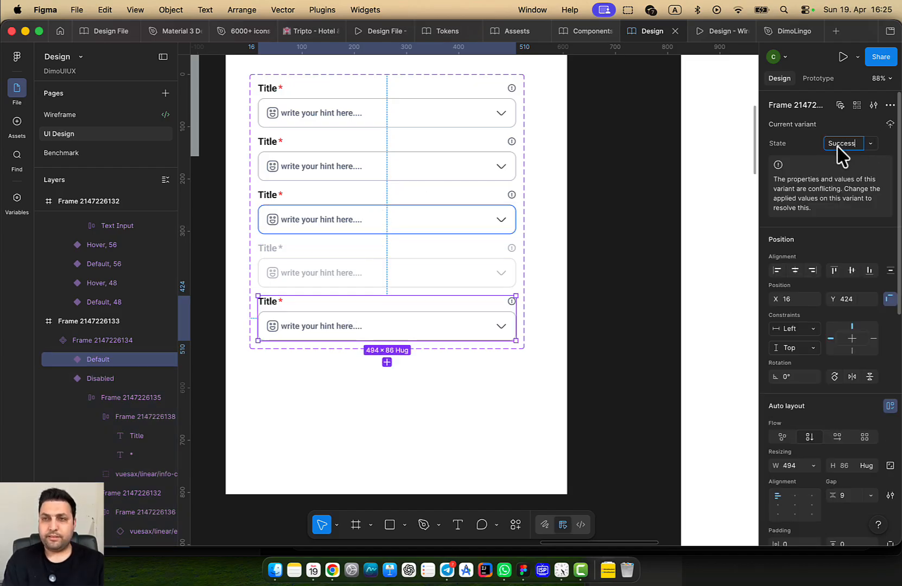
key(Return)
Add a sixth variant below Success and name its State 'Err'
click(459, 413)
click(418, 337)
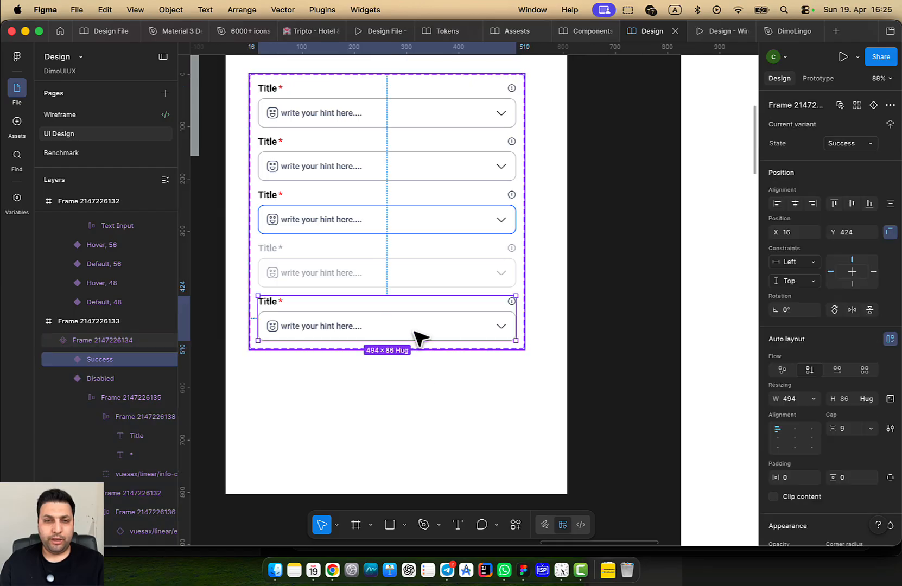
click(387, 362)
click(839, 144)
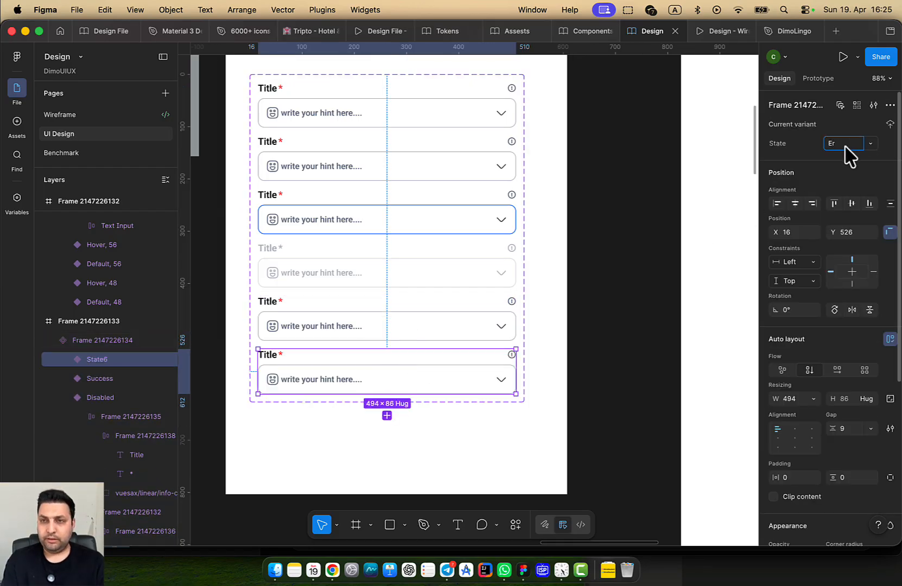
text(Er)
text(r)
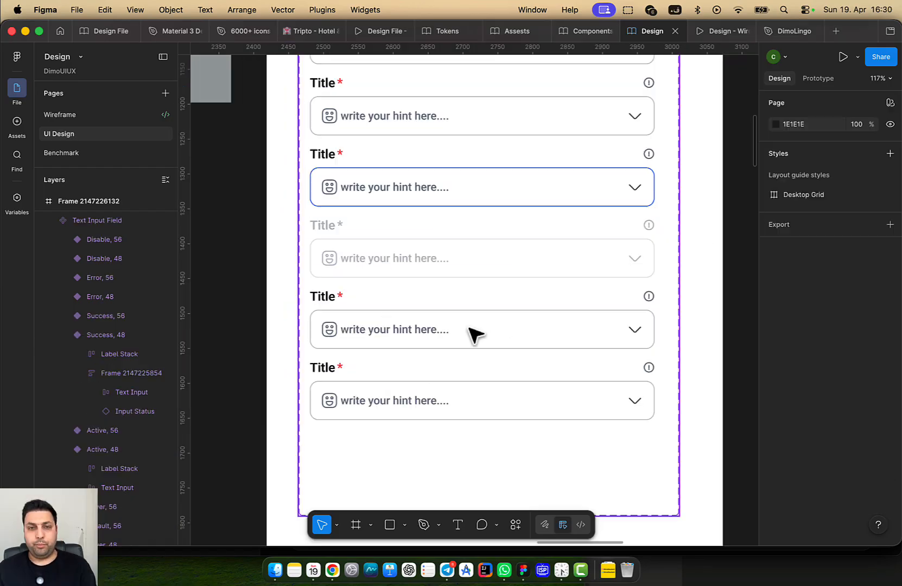
click(471, 334)
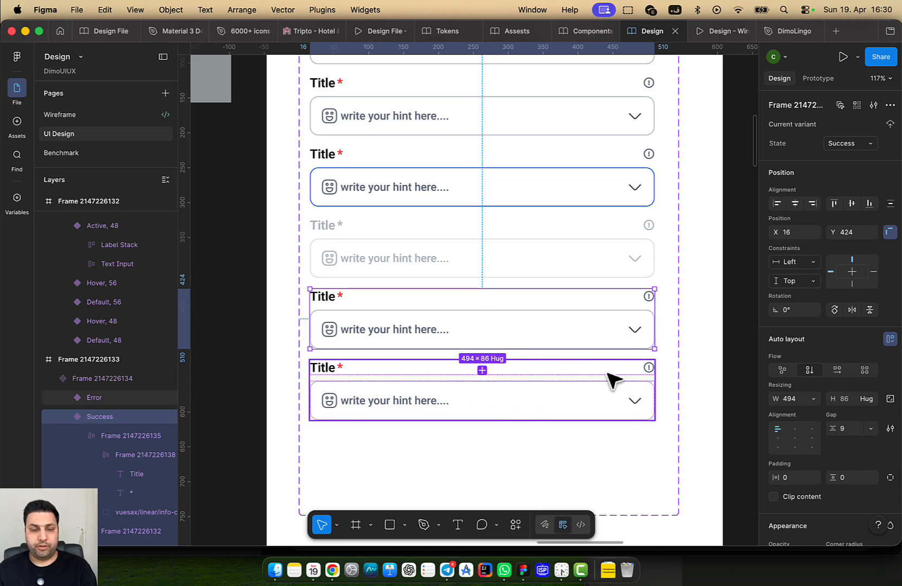
Colour the Success variant's input box border with the Icon Success library token
double_click(477, 331)
scroll(637, 368, down, 1)
scroll(780, 399, down, 5)
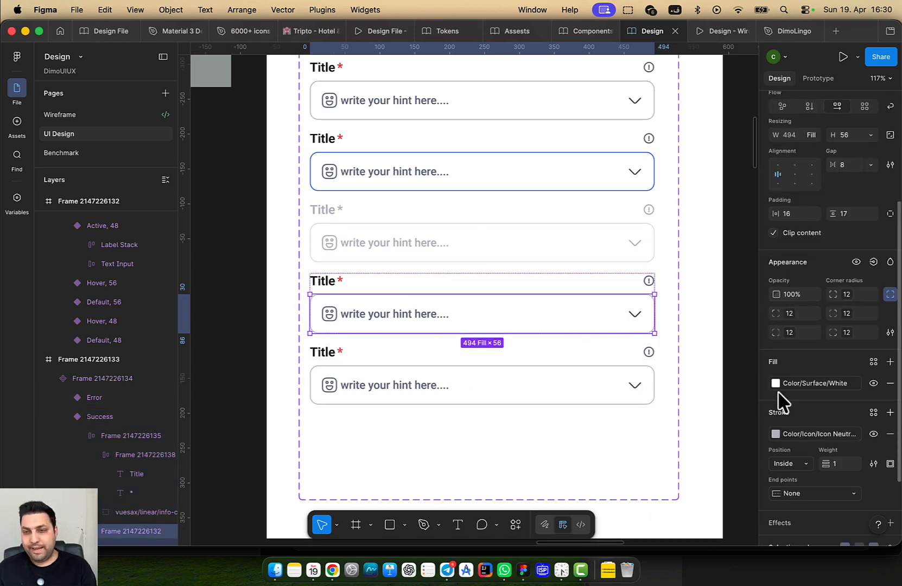
scroll(816, 247, up, 5)
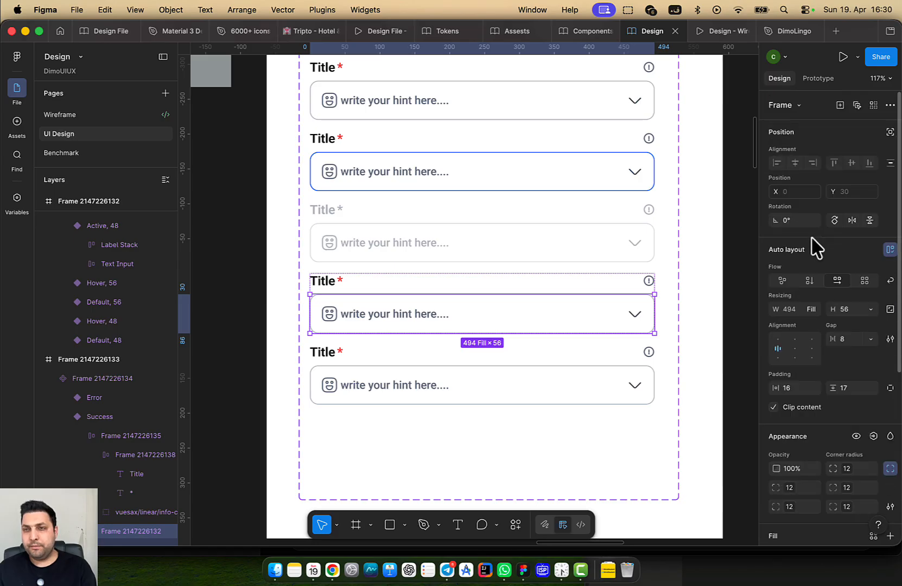
click(577, 354)
double_click(571, 305)
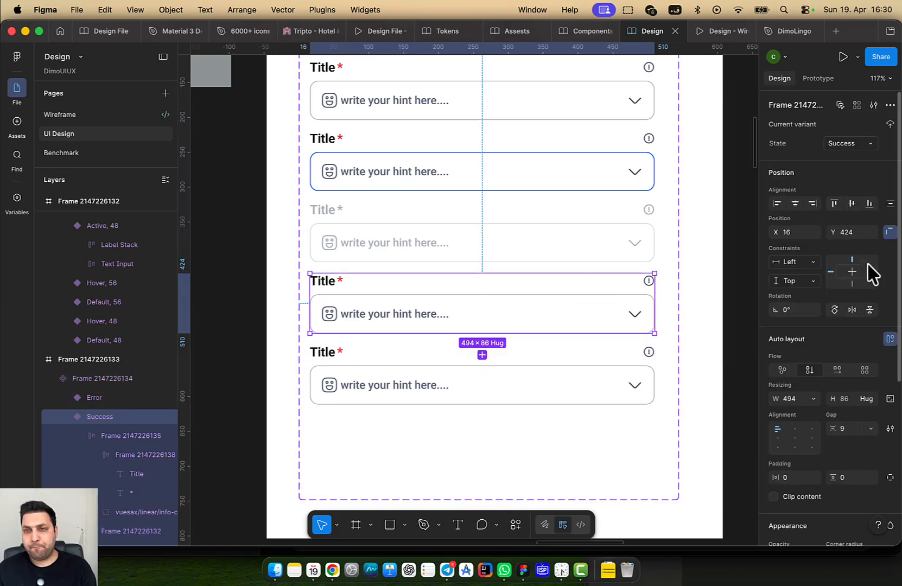
double_click(538, 314)
scroll(800, 429, down, 5)
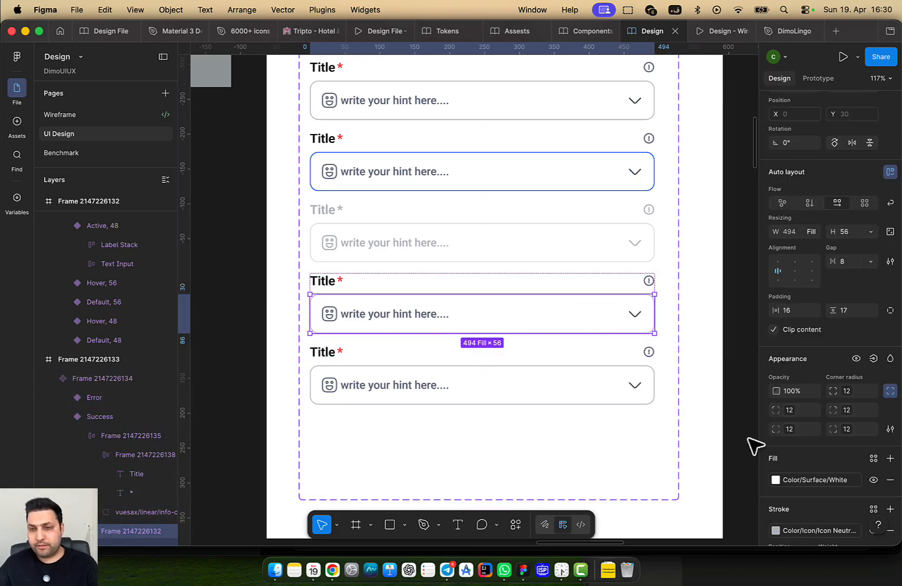
scroll(755, 448, down, 5)
scroll(820, 467, down, 3)
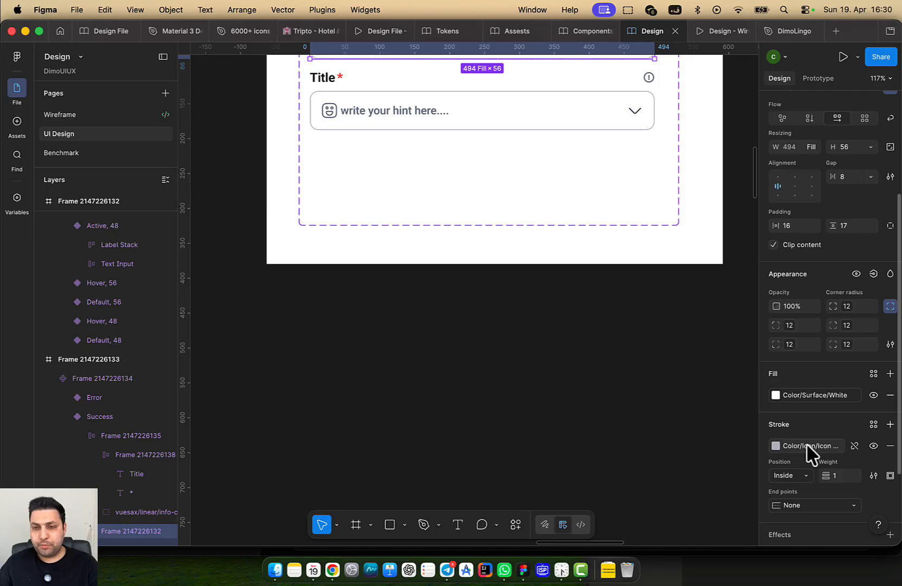
click(775, 446)
scroll(687, 481, down, 1)
scroll(685, 480, up, 4)
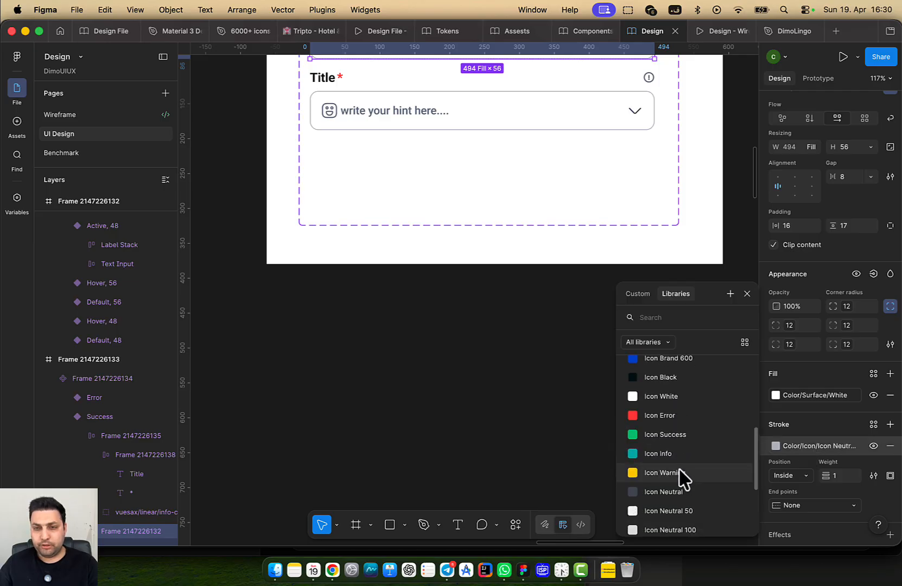
click(685, 442)
Reselect the Success variant's input box for further styling
drag(448, 357, 447, 494)
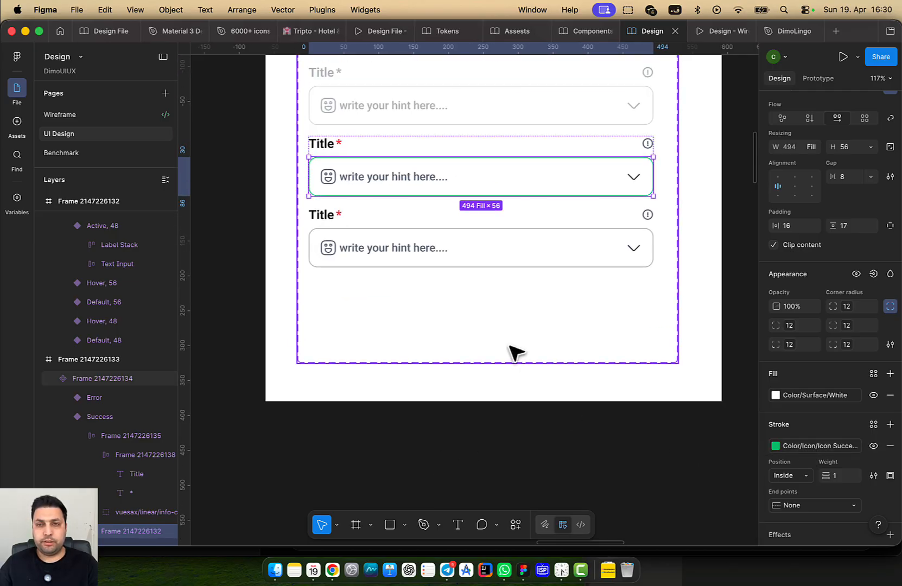
click(512, 346)
drag(532, 343, 533, 467)
double_click(479, 311)
double_click(479, 311)
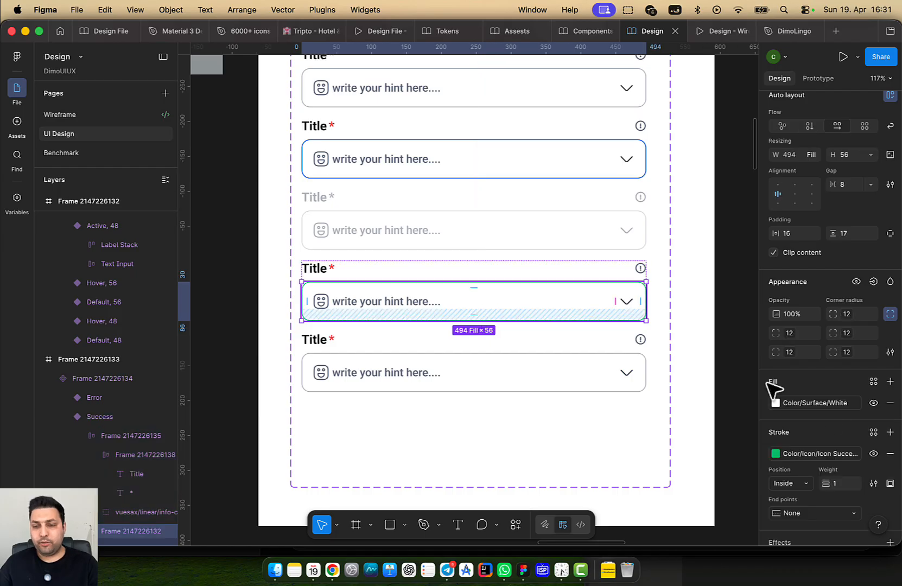
scroll(858, 439, down, 4)
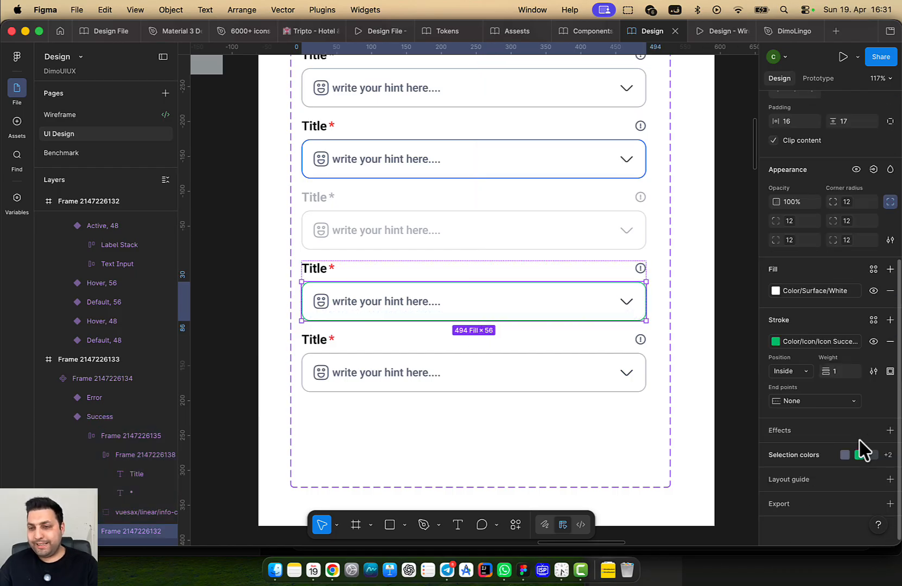
Add a drop shadow with Y 0, blur 0 and spread 4 to the Success input box
click(886, 430)
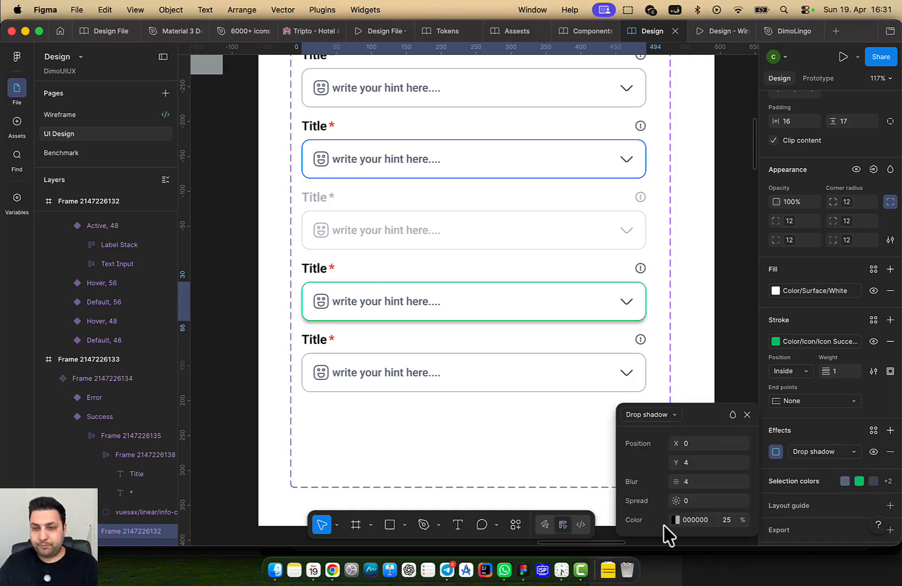
click(697, 459)
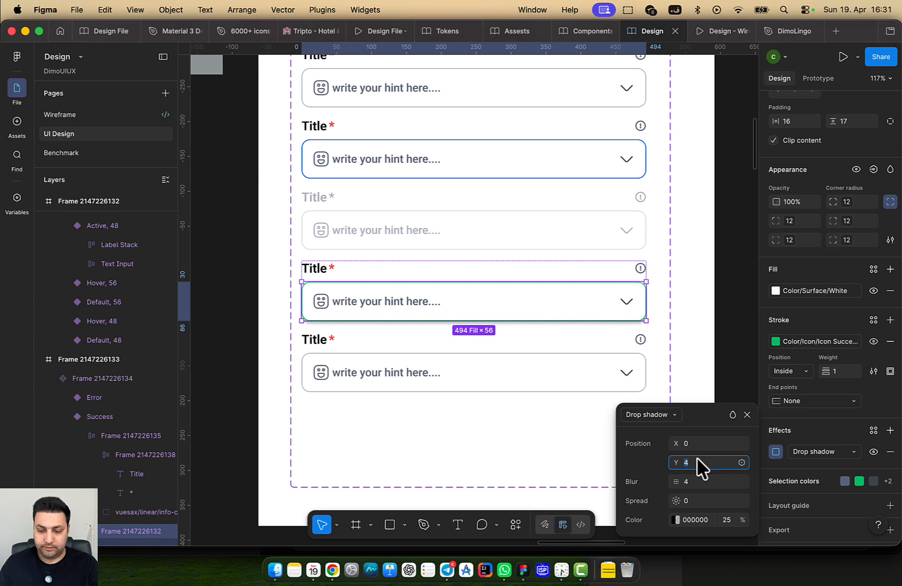
text(0)
key(Tab)
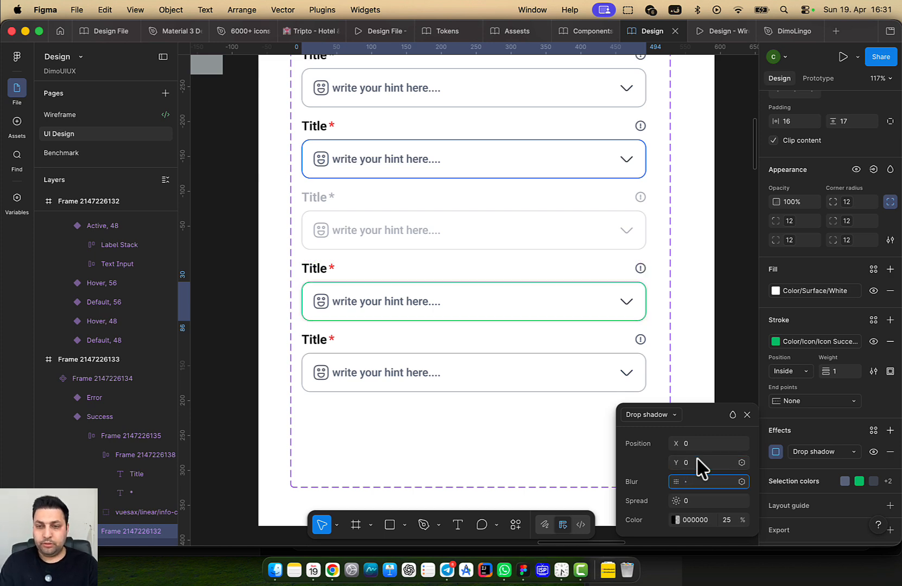
text(0)
key(Tab)
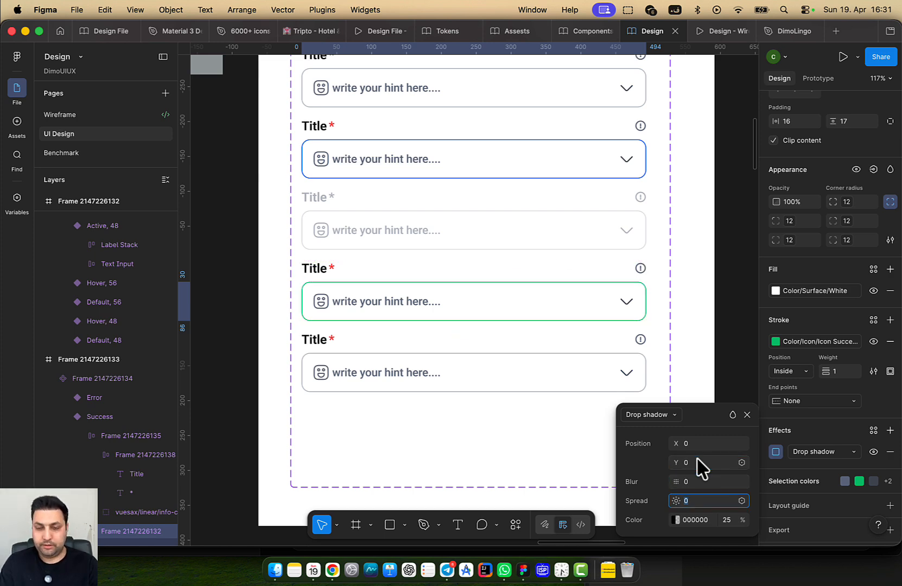
text(4)
Check the library colour tokens for the shadow colour, then close the settings
click(678, 520)
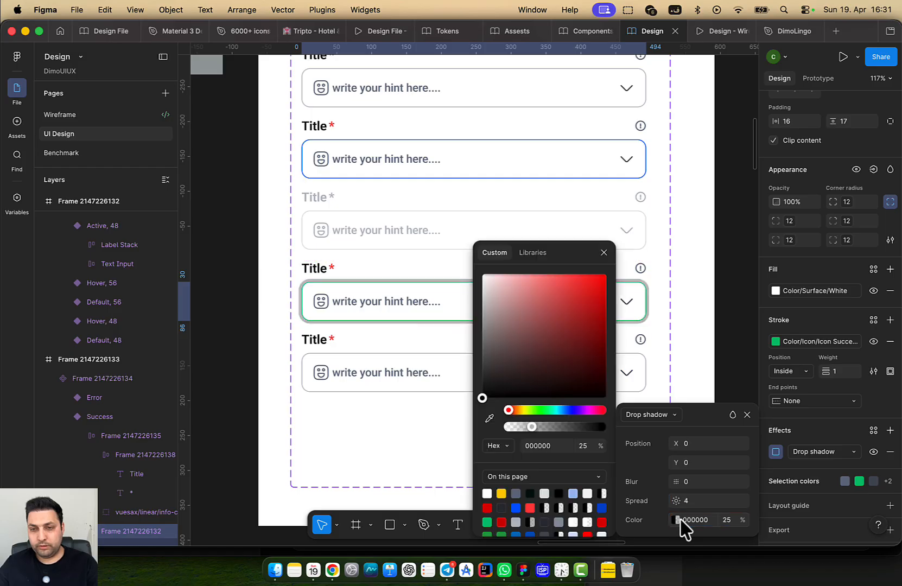
click(533, 253)
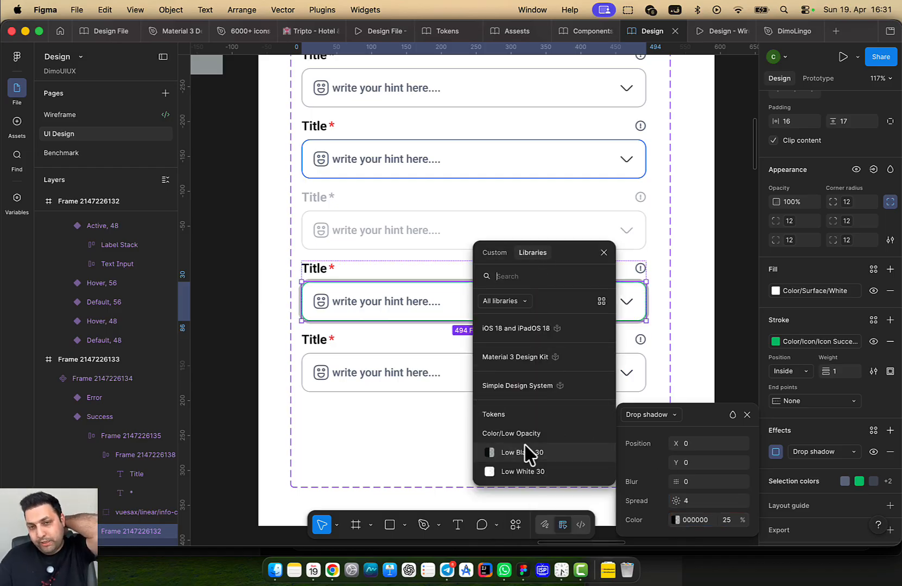
click(714, 283)
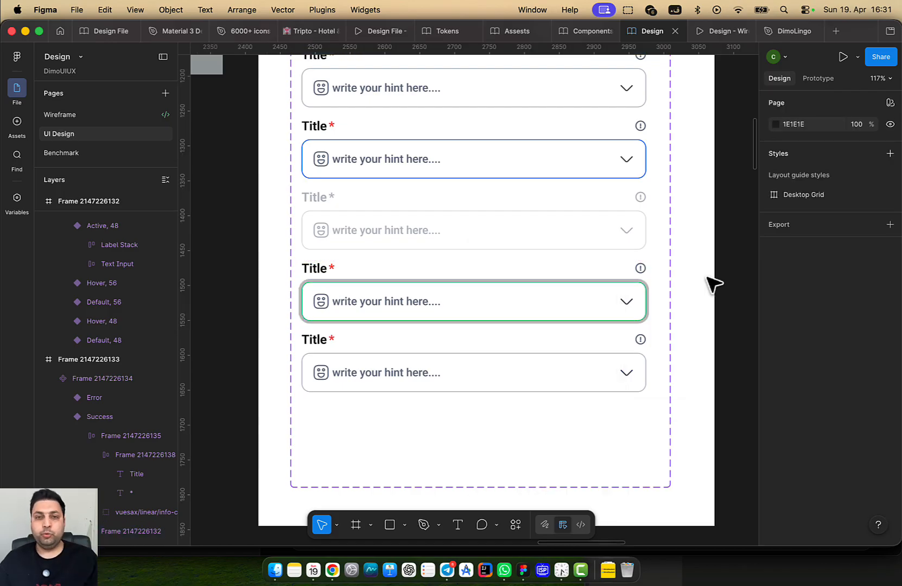
In the Tokens file, duplicate Low White 30 in the Low Opacity group and begin renaming the copy
click(442, 31)
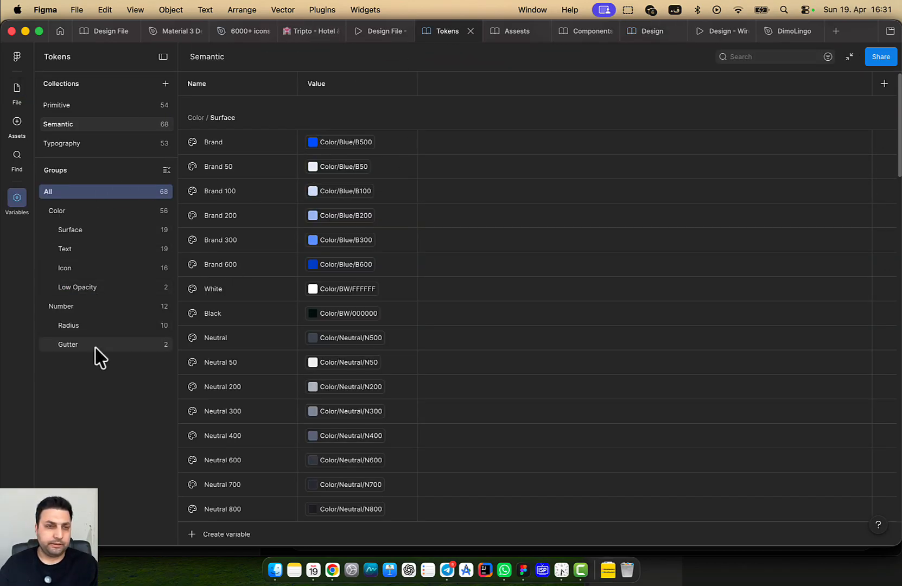
click(81, 288)
click(224, 132)
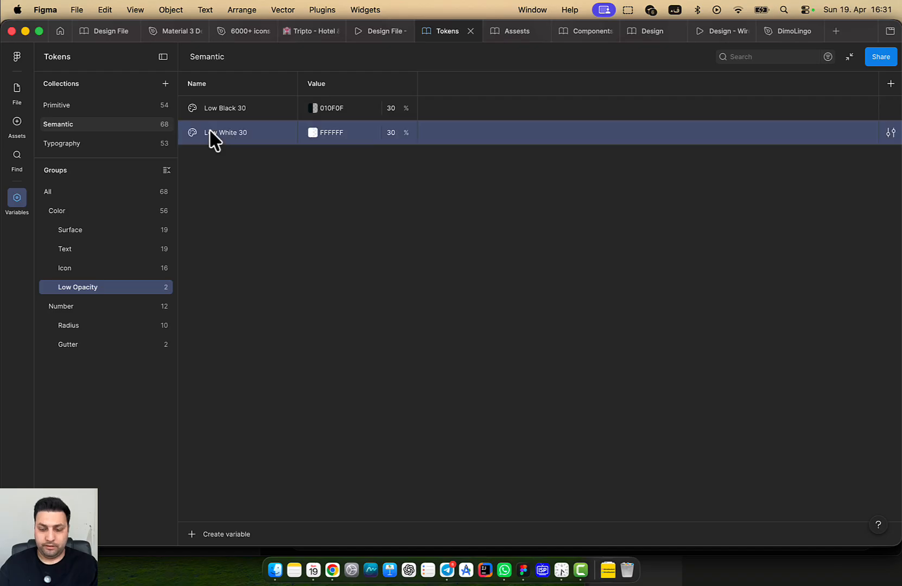
key(super+d)
click(249, 157)
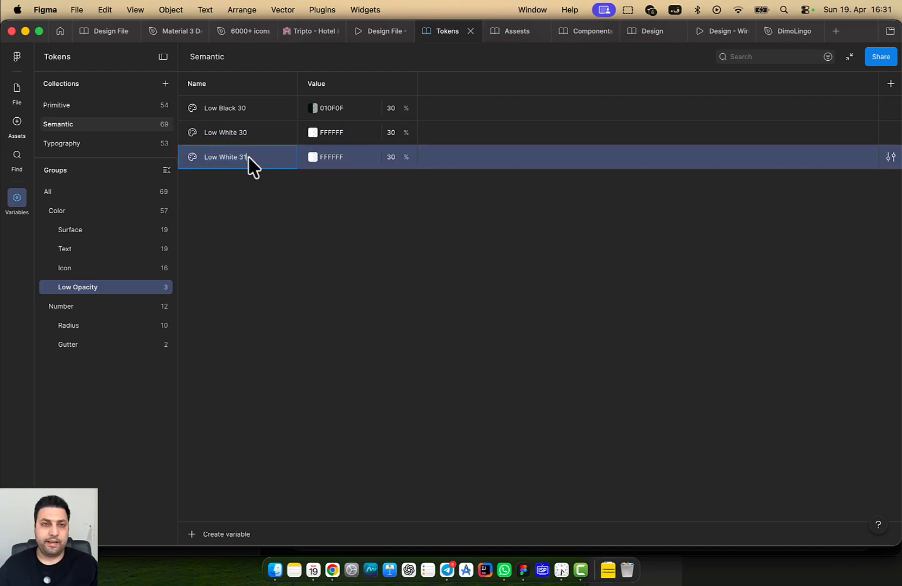
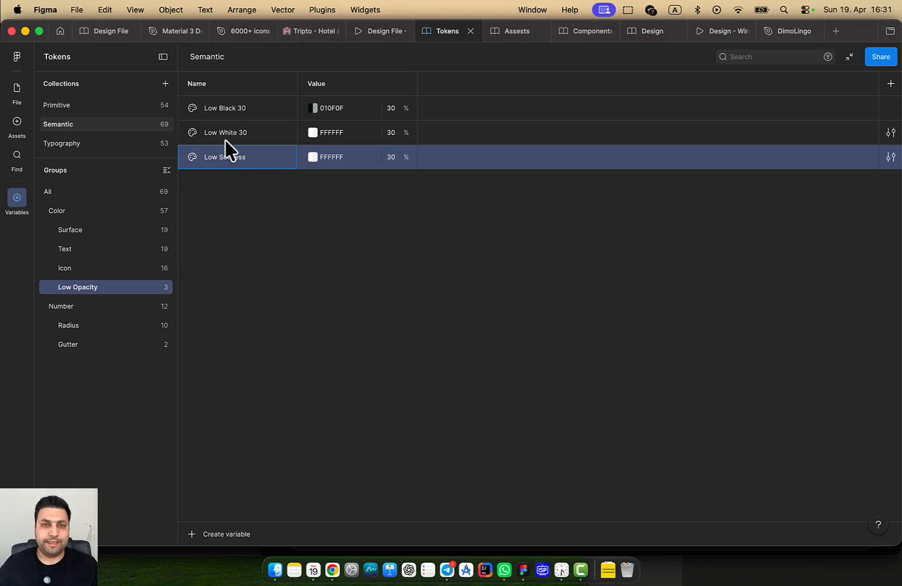
Set Low Success to the library green G500, detached to 06C270 at 30% opacity
click(331, 157)
click(312, 157)
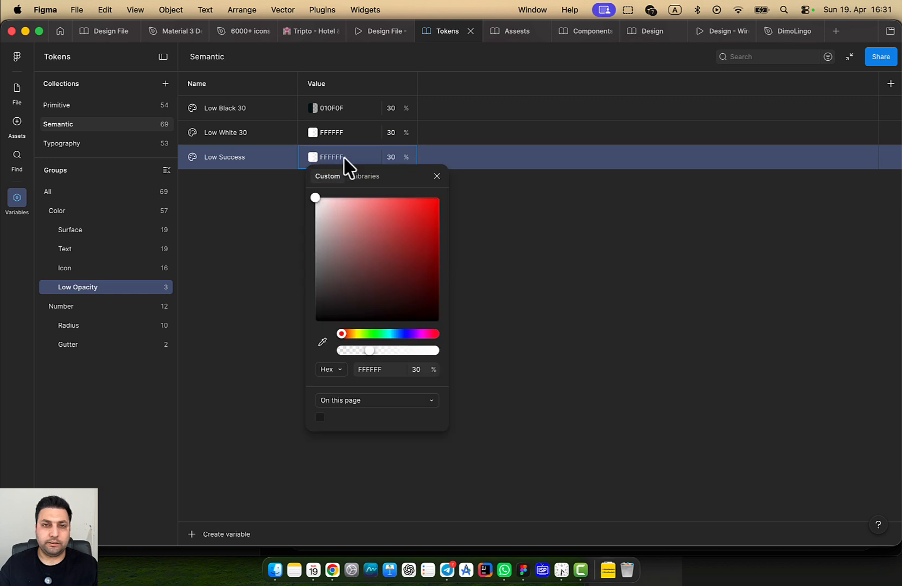
click(370, 174)
scroll(365, 353, down, 10)
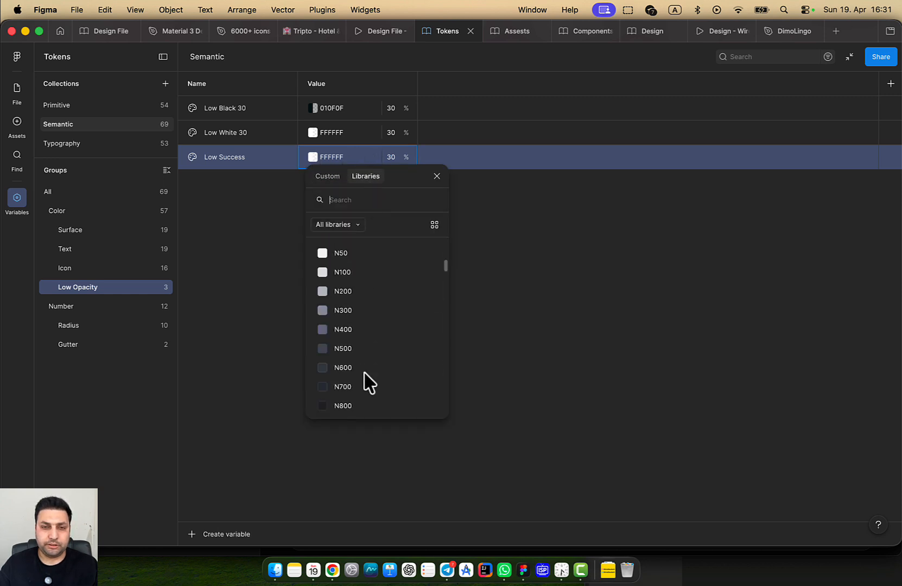
scroll(367, 383, down, 2)
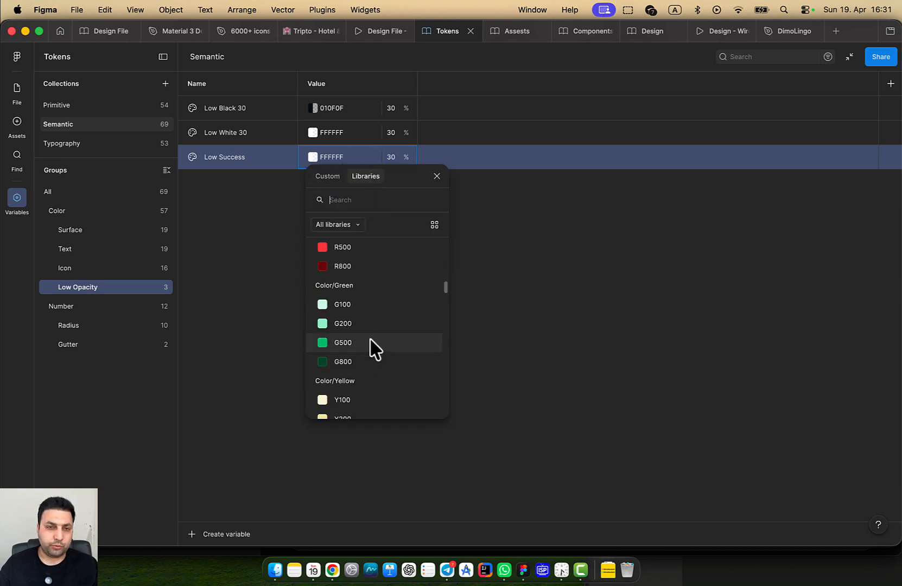
click(374, 347)
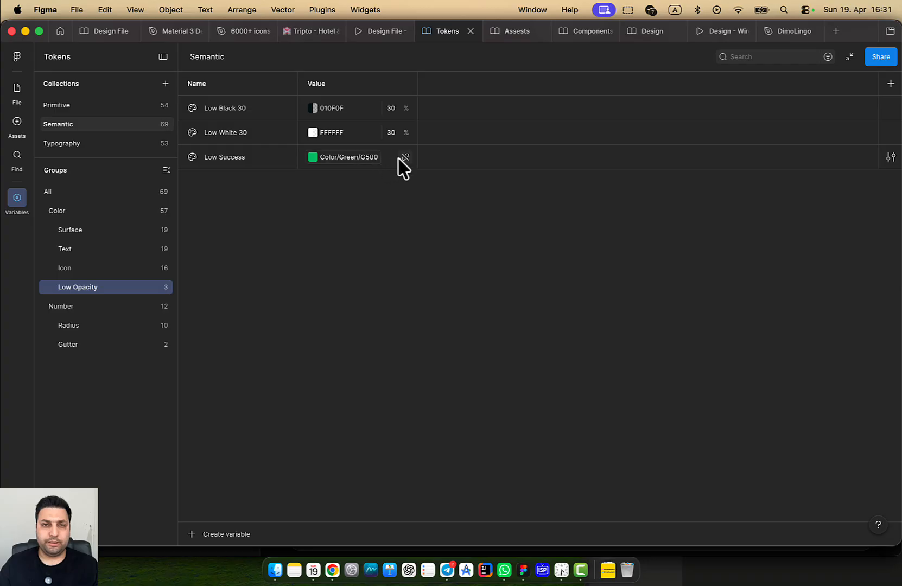
click(403, 157)
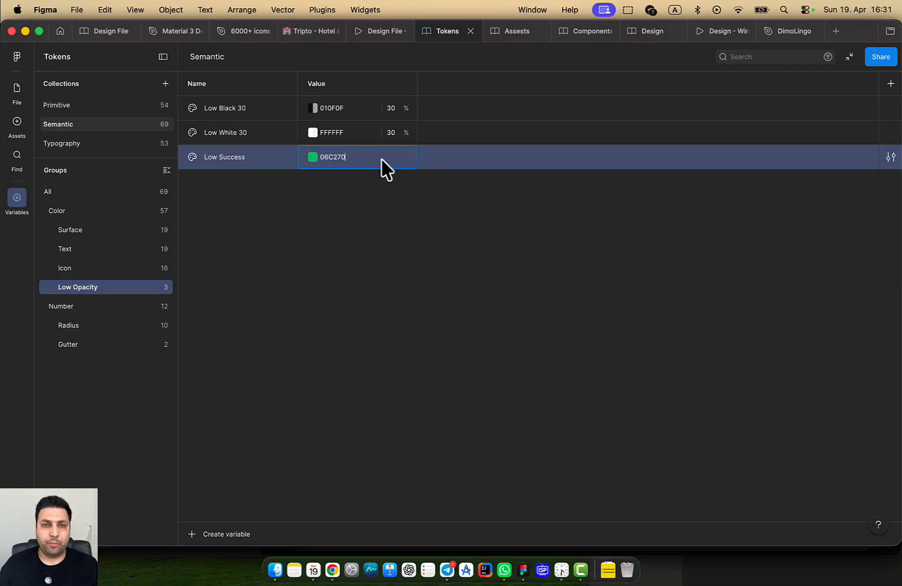
click(392, 208)
click(323, 161)
click(308, 154)
click(306, 154)
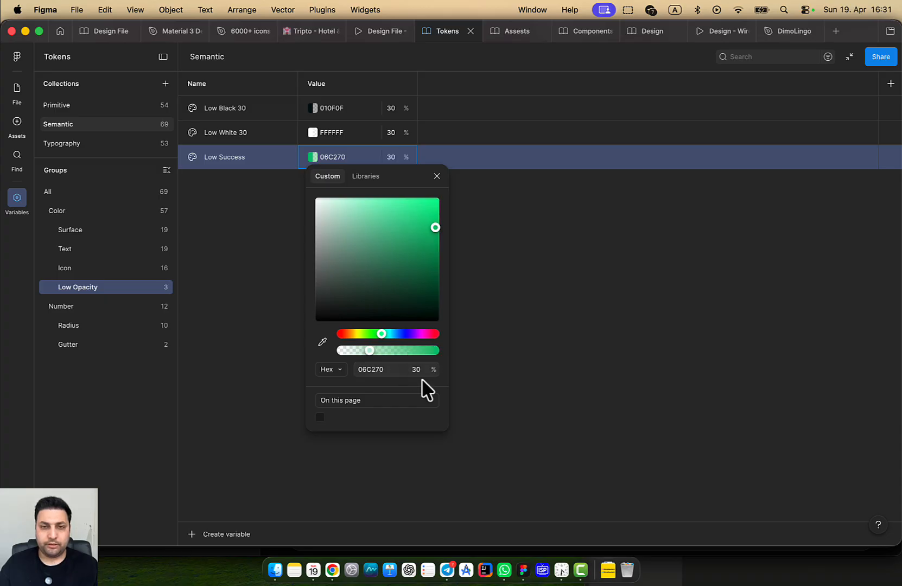
key(Escape)
Duplicate the Low Success variable with Cmd+D
click(257, 190)
click(231, 157)
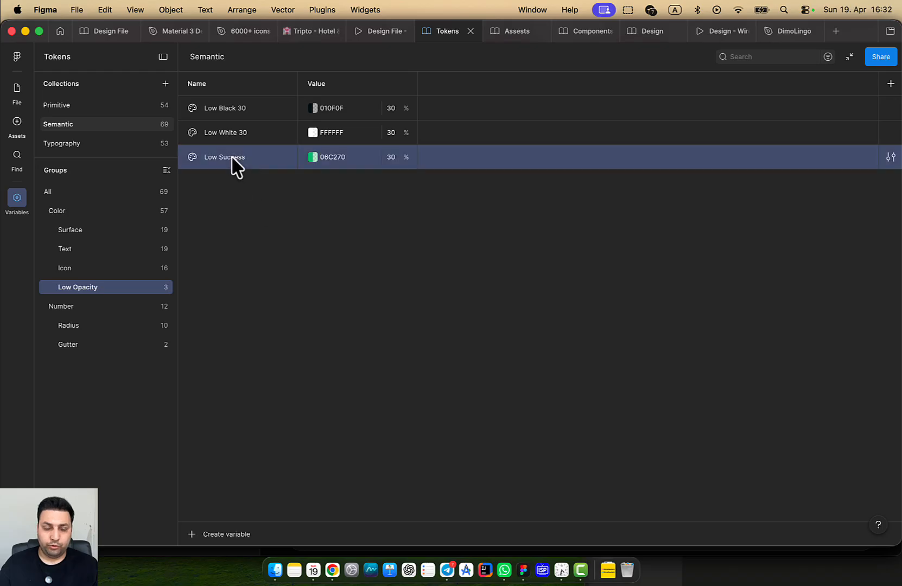
key(super+d)
Rename the copy Low Error and set it to red R500, detached to FF3B3B at 30% opacity
click(260, 182)
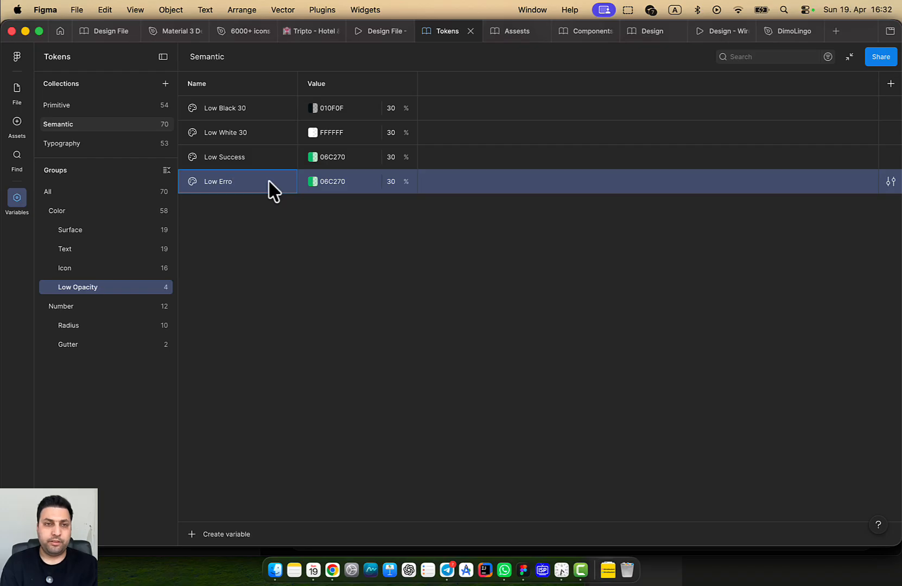
click(314, 183)
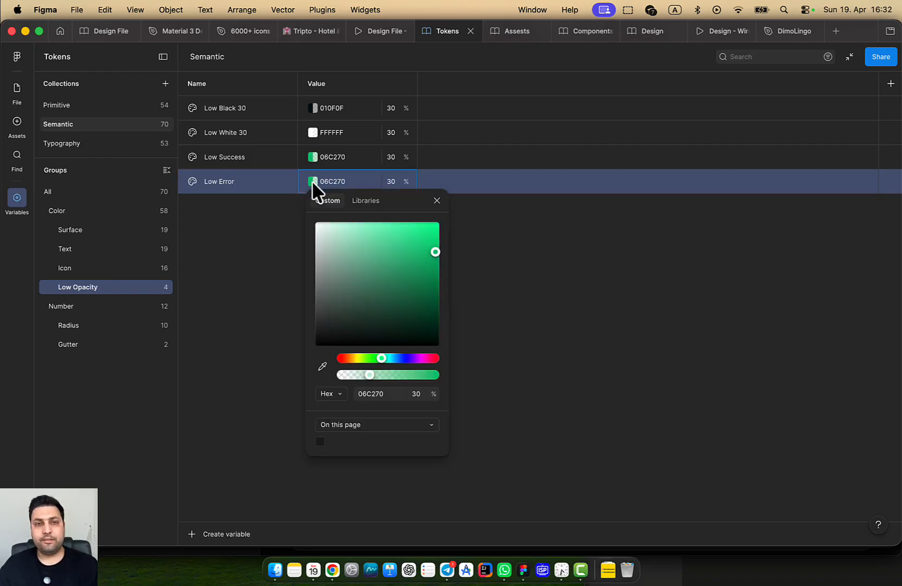
click(380, 201)
scroll(344, 376, down, 10)
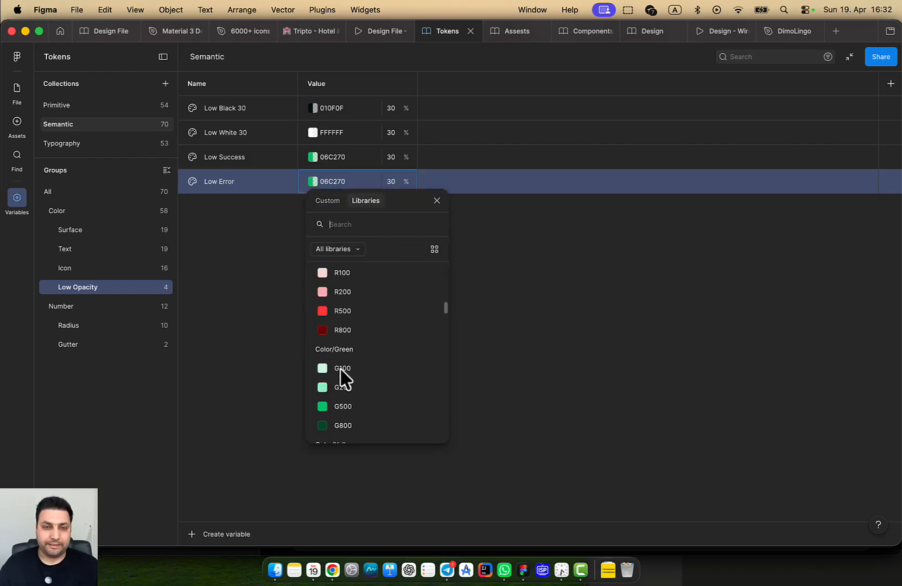
click(358, 304)
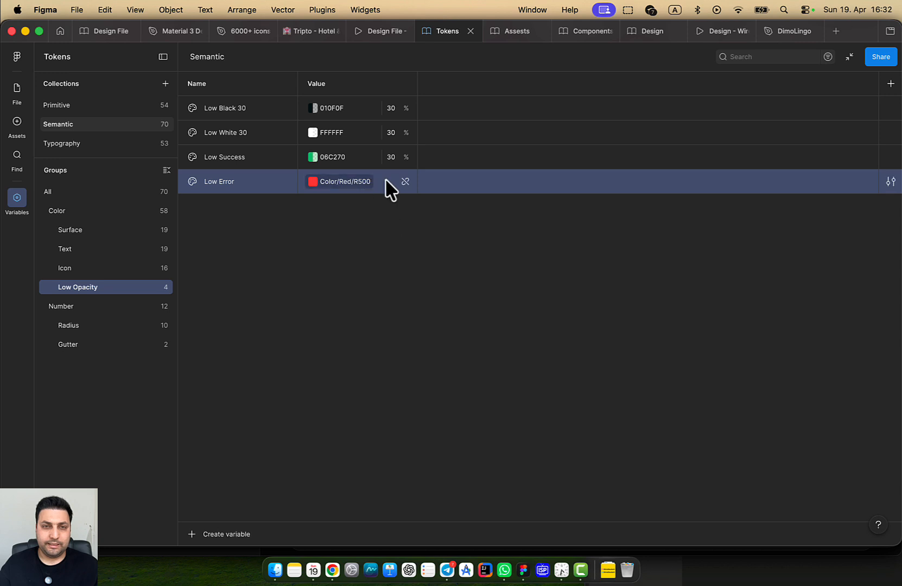
click(405, 183)
click(313, 182)
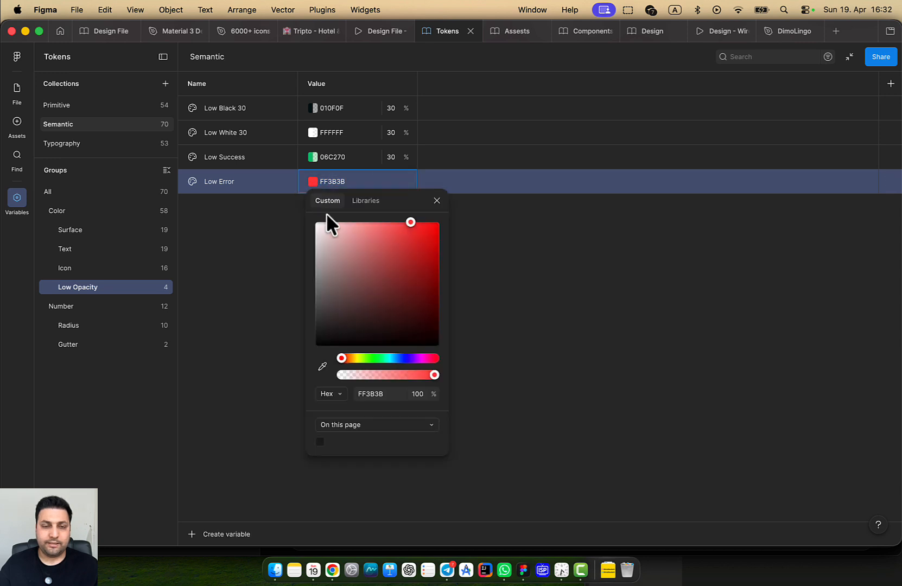
click(422, 394)
text(30)
key(Return)
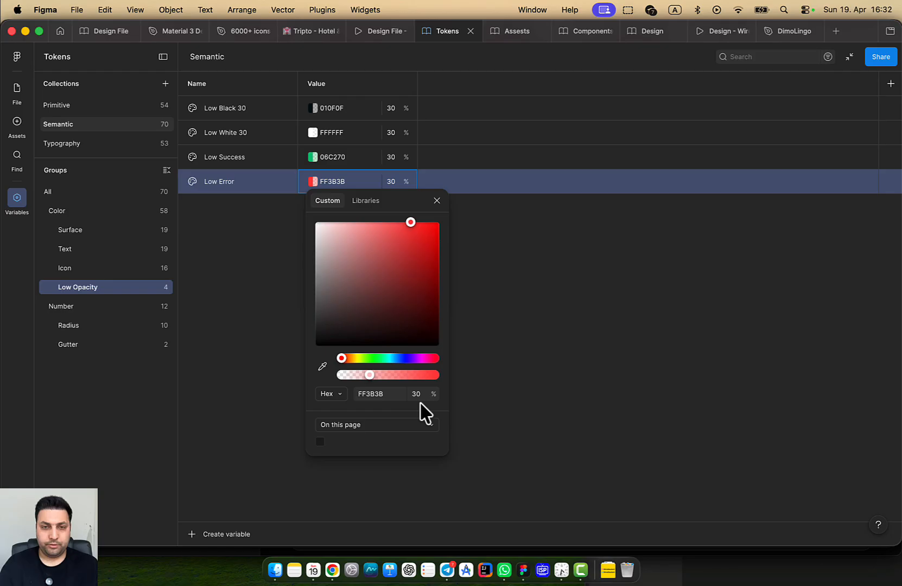
click(539, 354)
Publish the Tokens library with the updated variables
key(alt+super+o)
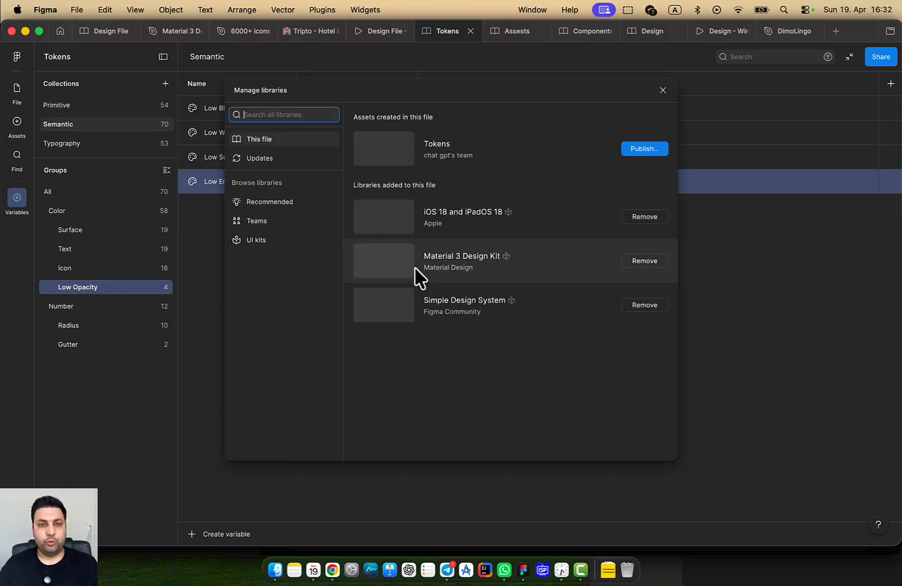
click(655, 150)
click(568, 347)
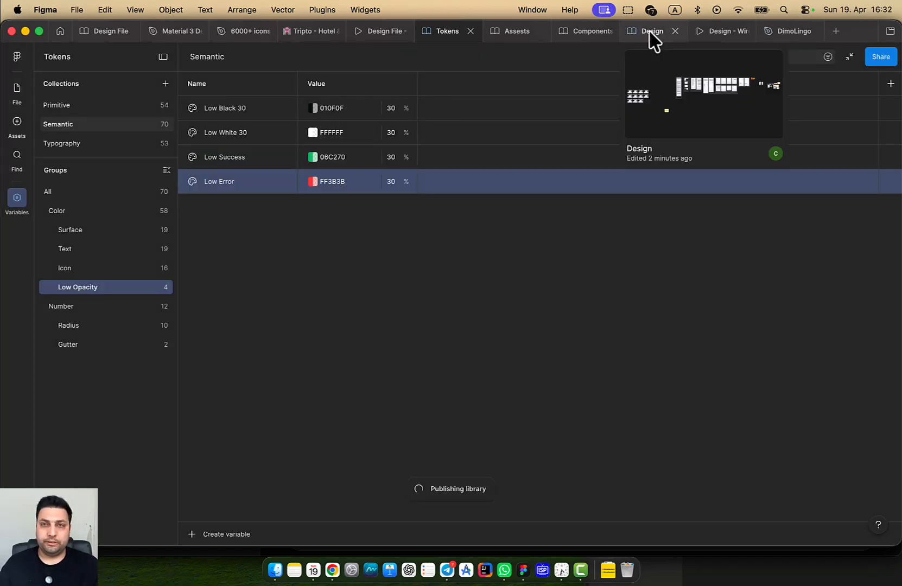
In the Design file, apply Low Success as the Success input's drop shadow colour
click(634, 33)
click(557, 302)
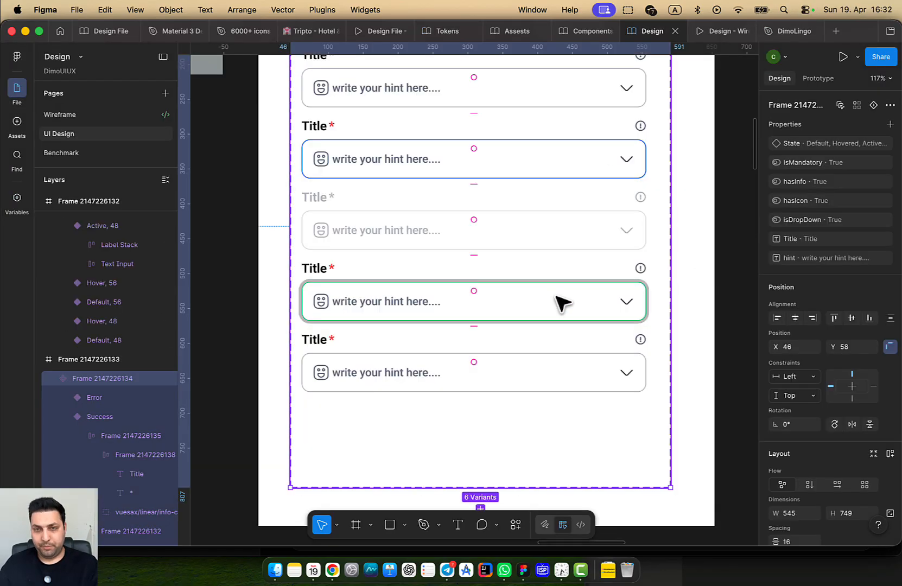
double_click(630, 315)
scroll(833, 380, down, 6)
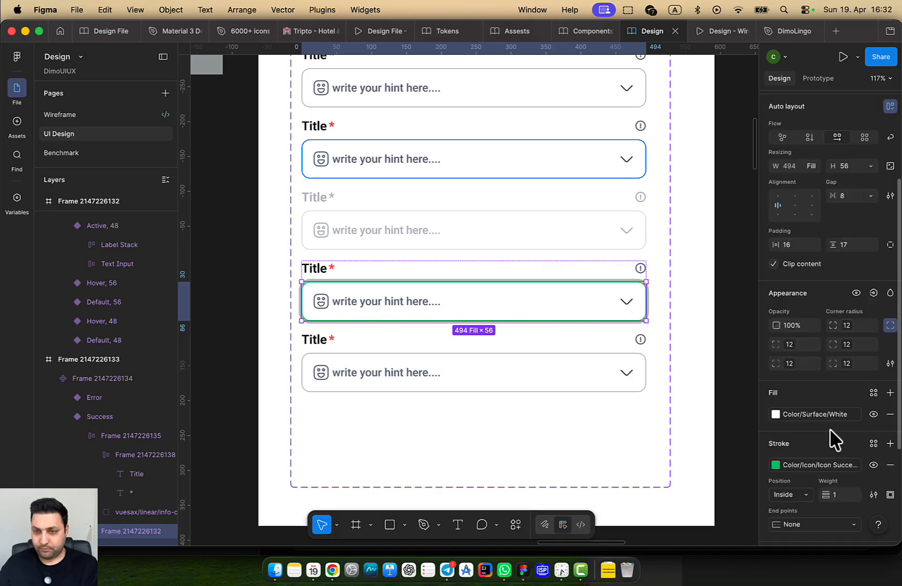
scroll(814, 462, down, 2)
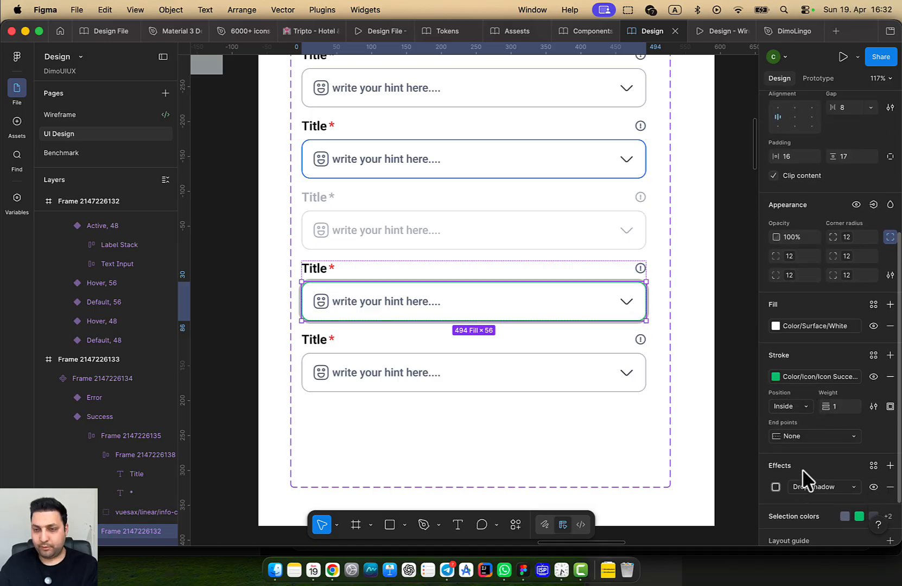
click(776, 487)
click(676, 520)
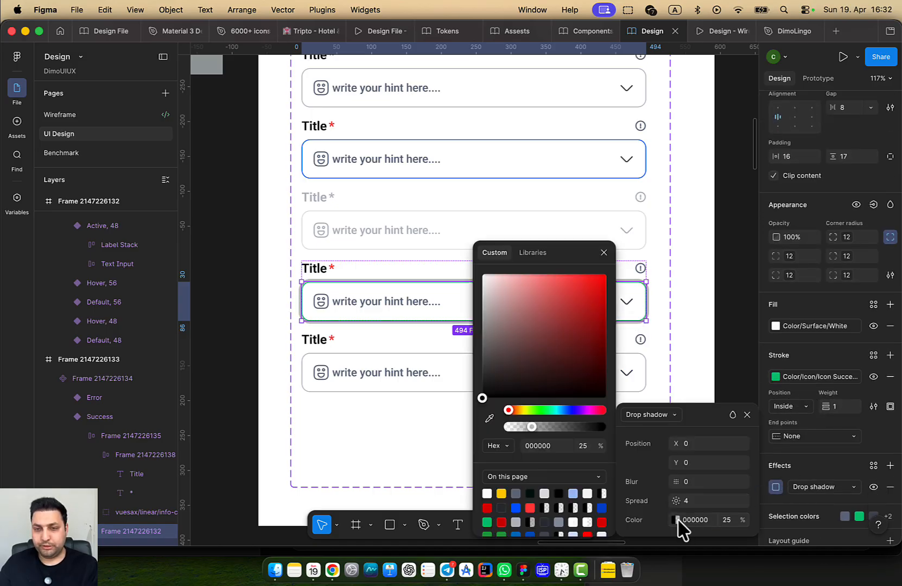
click(532, 252)
scroll(539, 391, down, 1)
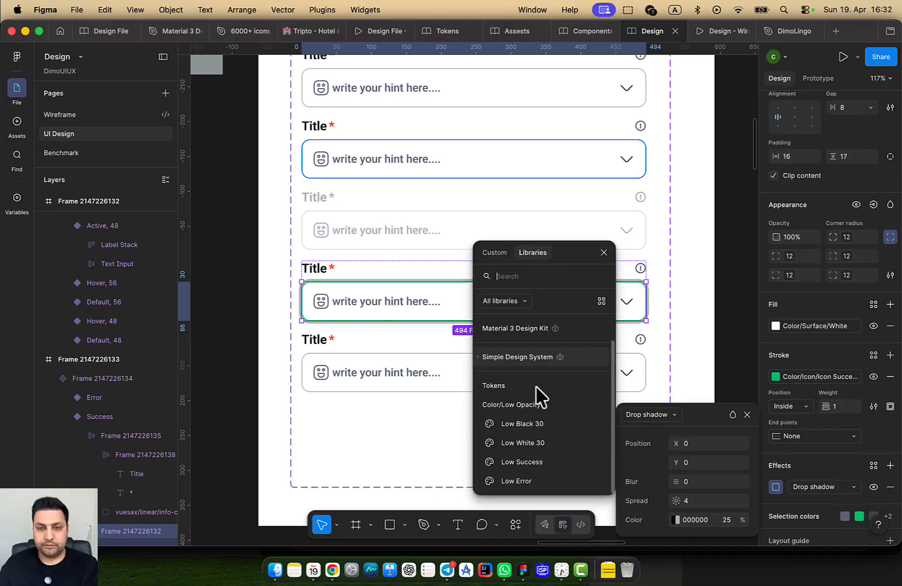
click(539, 462)
Reselect the Success variant's inner input frame on the canvas
click(424, 463)
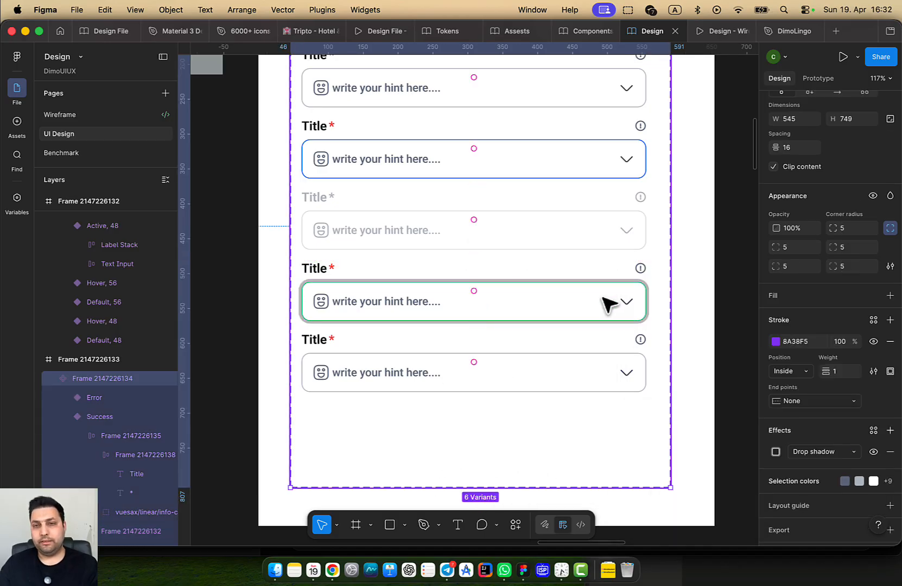
click(586, 306)
click(574, 304)
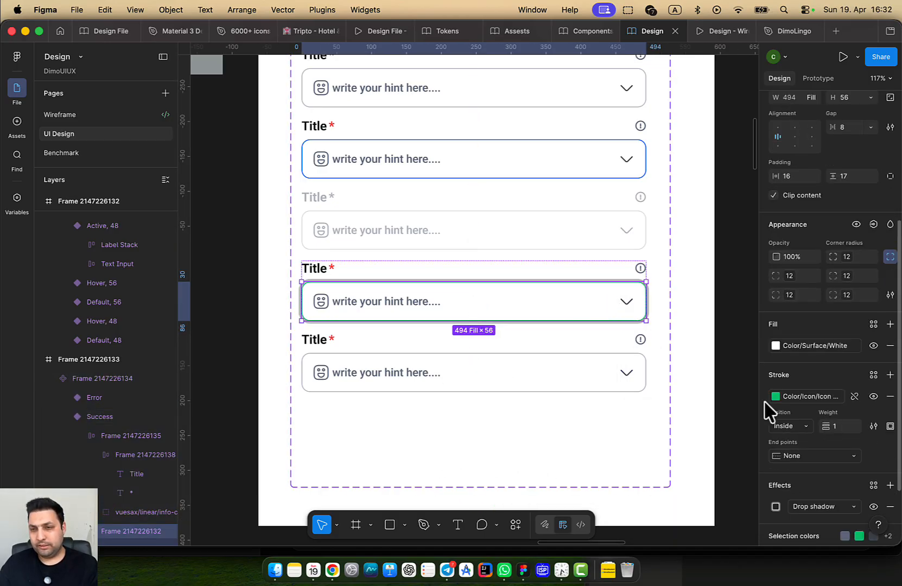
click(700, 347)
scroll(622, 302, up, 5)
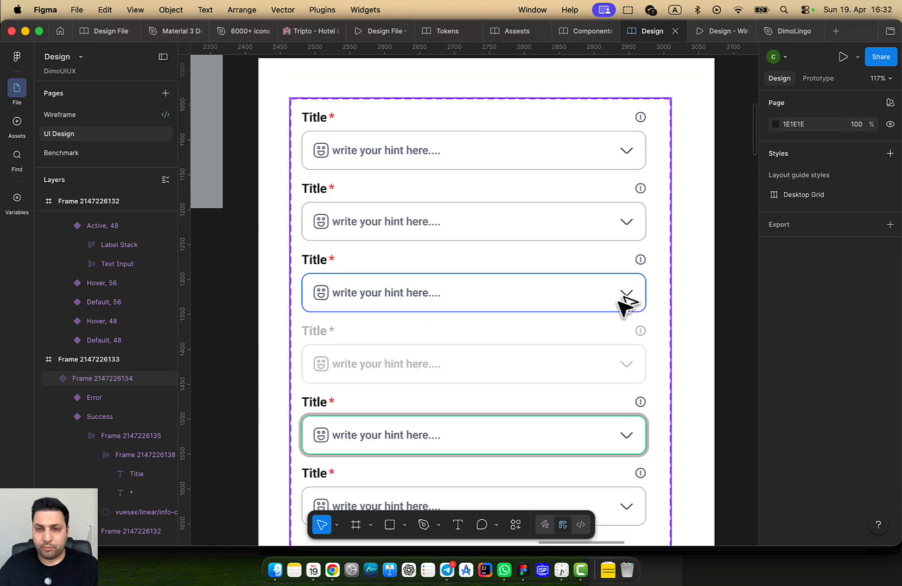
scroll(625, 304, down, 5)
scroll(578, 312, up, 3)
click(659, 311)
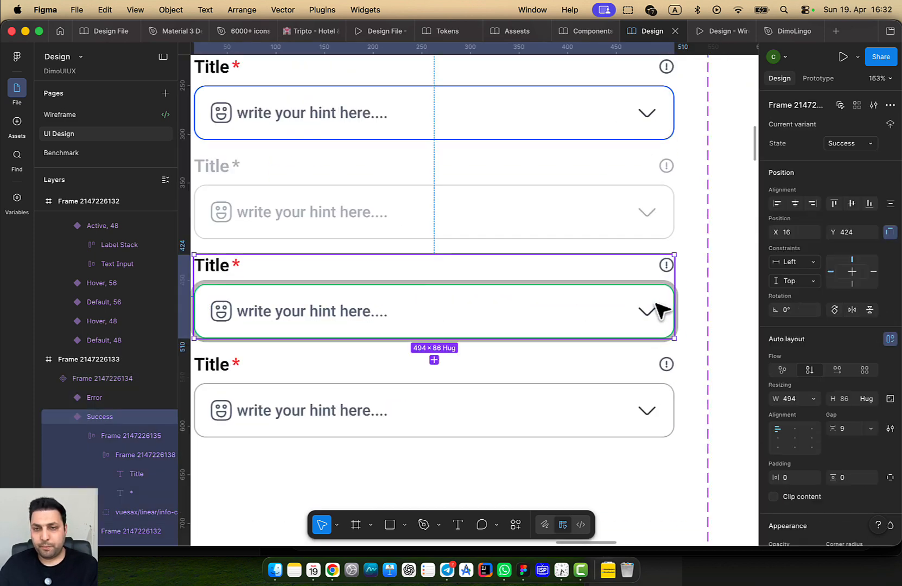
click(660, 311)
scroll(825, 389, down, 5)
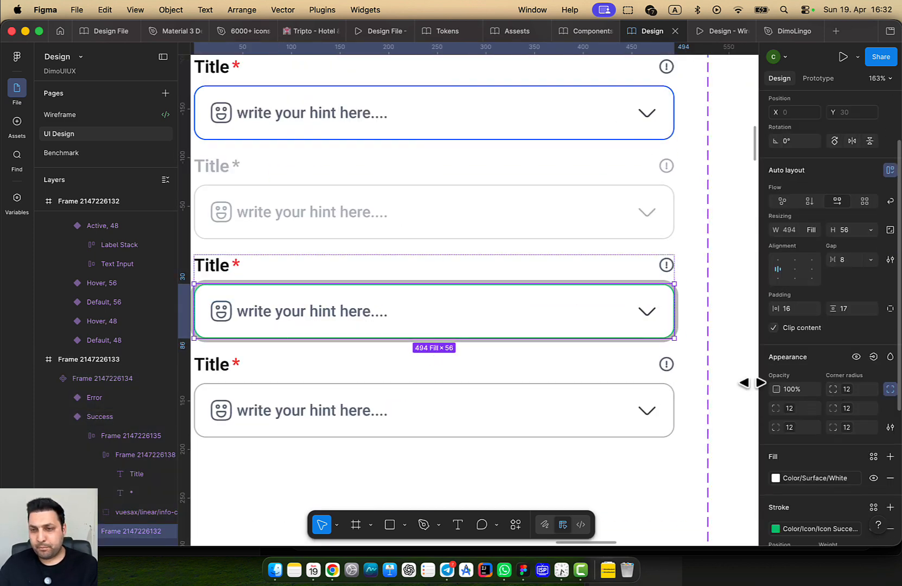
Reapply the Low Success library colour to the input's drop shadow and clear the selection
click(654, 323)
scroll(854, 483, down, 3)
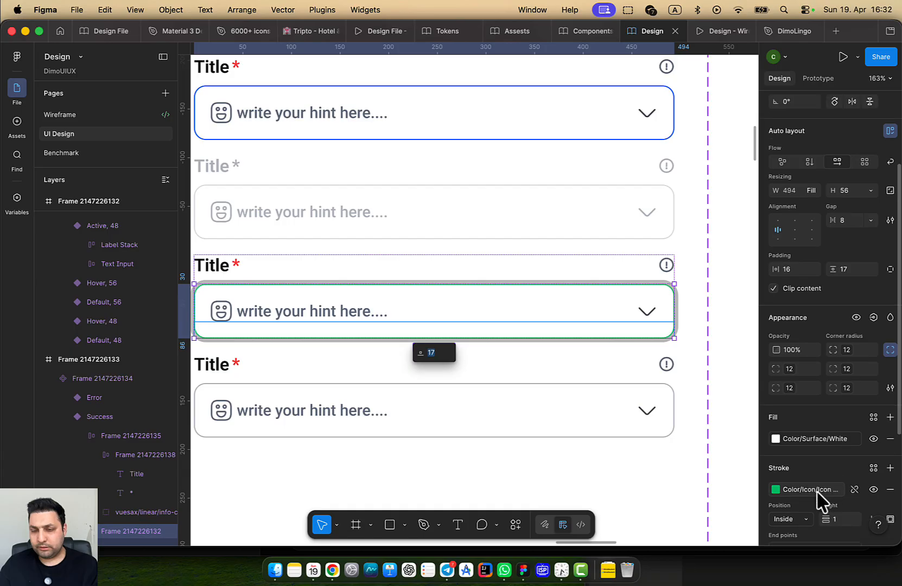
scroll(817, 490, down, 4)
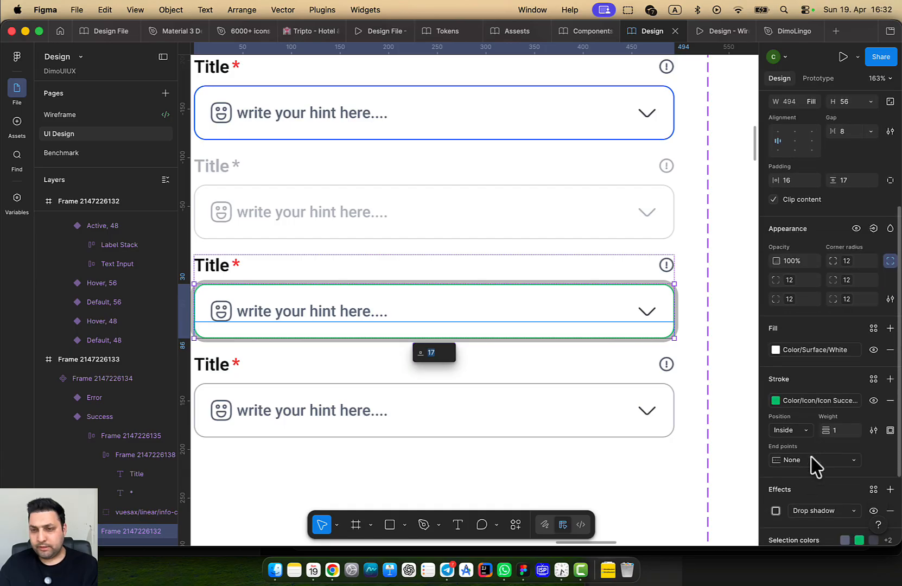
scroll(819, 505, down, 2)
click(776, 470)
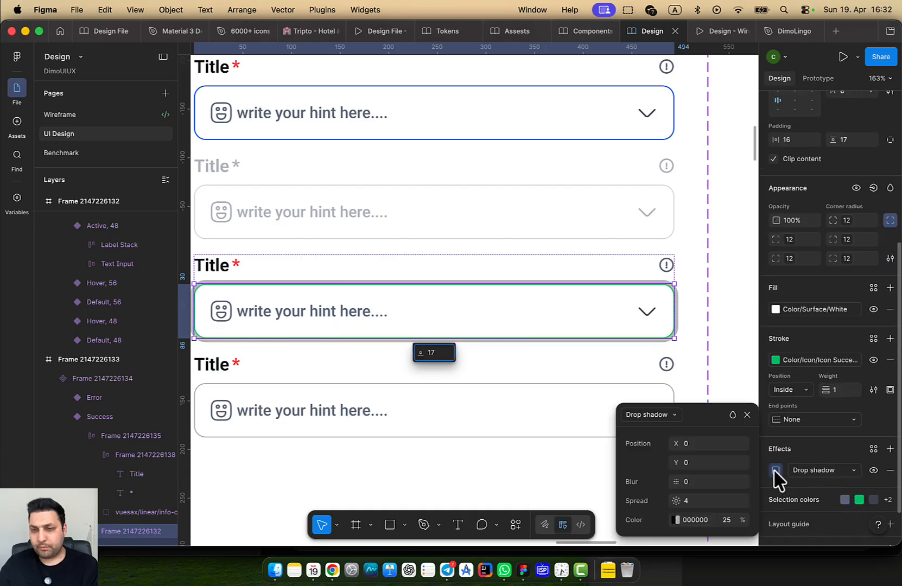
click(676, 520)
click(528, 255)
scroll(533, 369, down, 1)
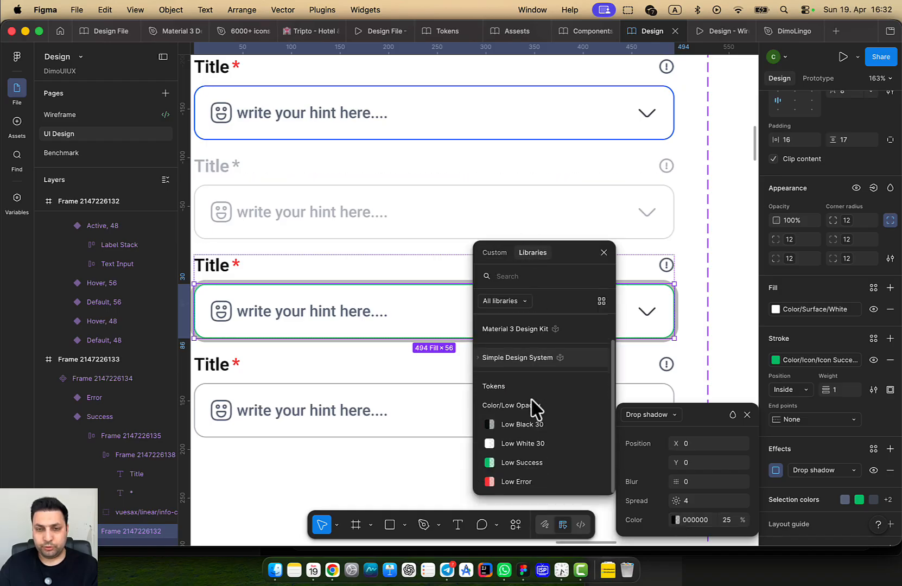
click(533, 464)
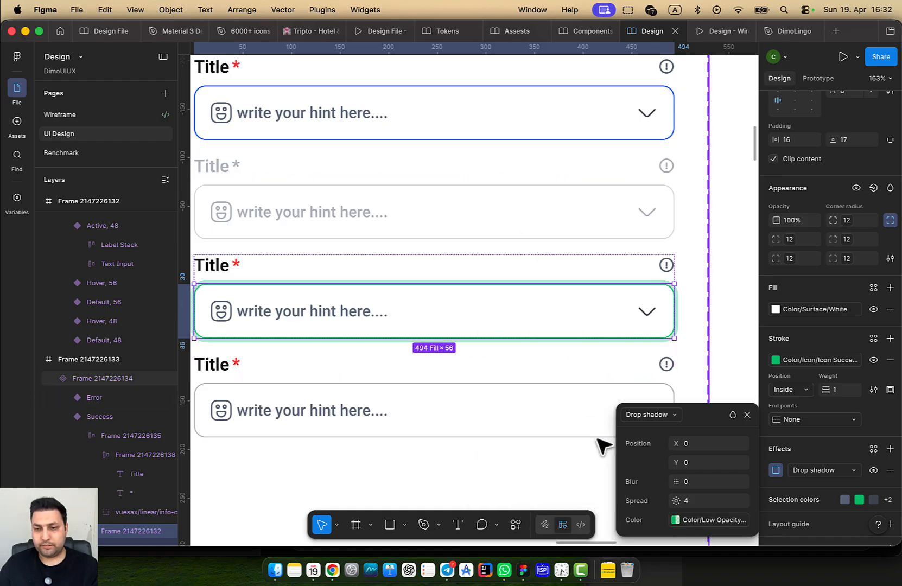
click(747, 415)
click(735, 379)
scroll(679, 386, down, 5)
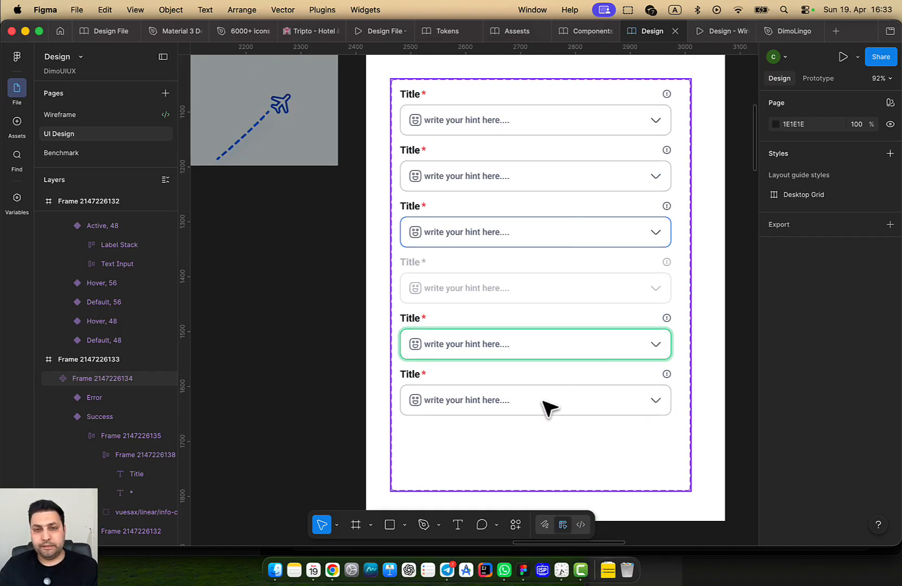
Delete the old Error variant from the input field component set
drag(600, 404, 574, 329)
click(569, 325)
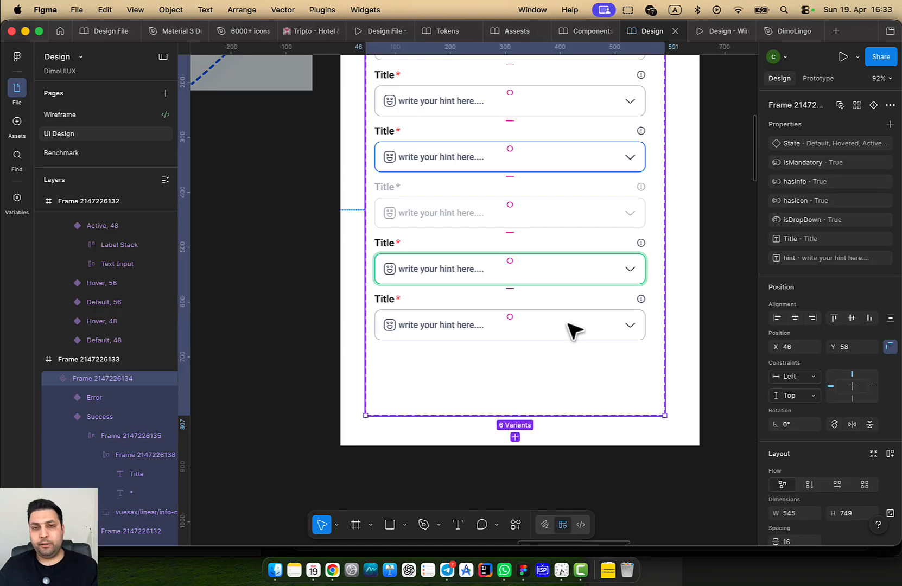
click(574, 329)
key(Delete)
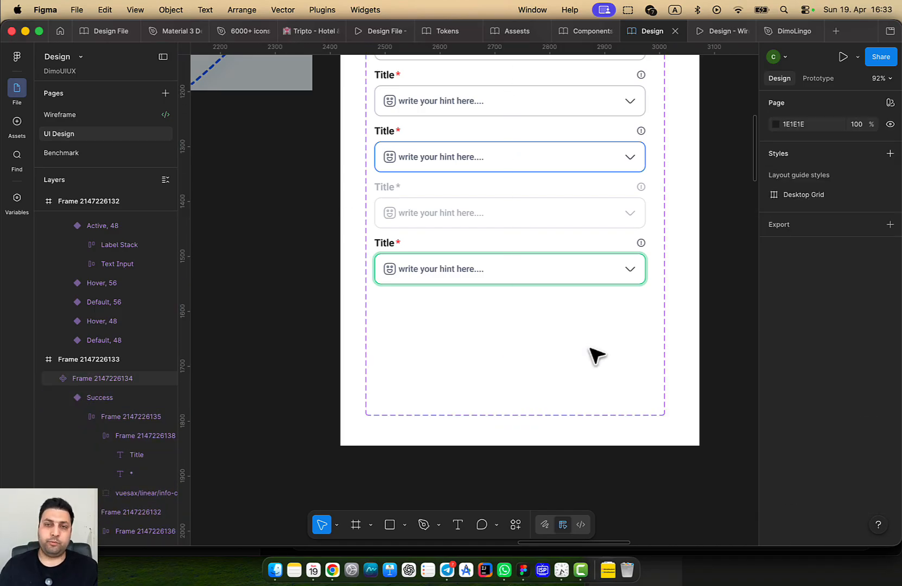
Add a new Error variant based on the Success variant
click(597, 355)
click(582, 278)
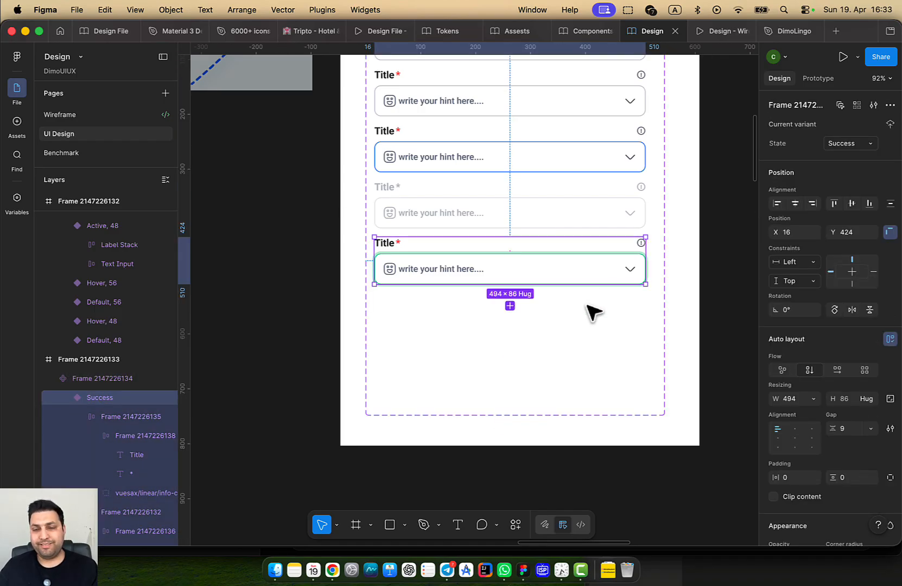
click(594, 361)
click(560, 267)
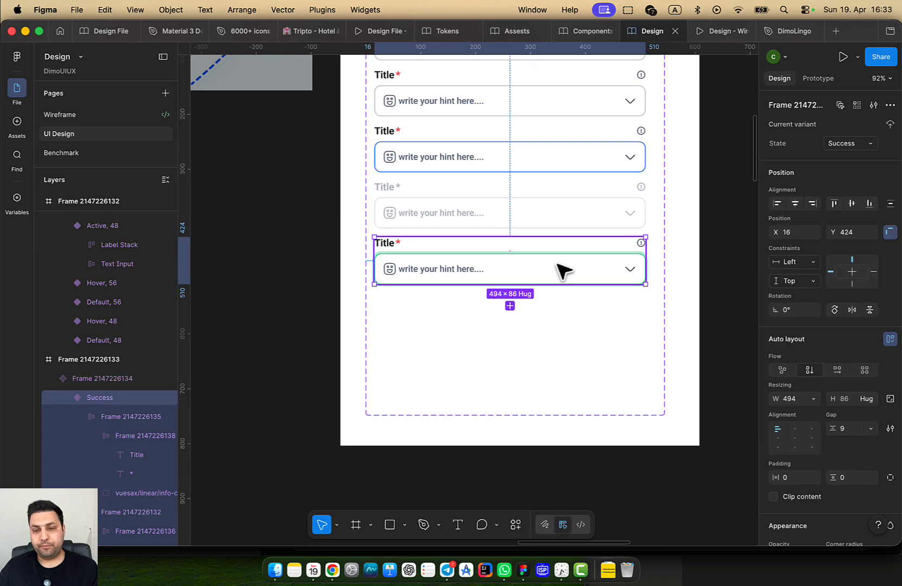
click(510, 307)
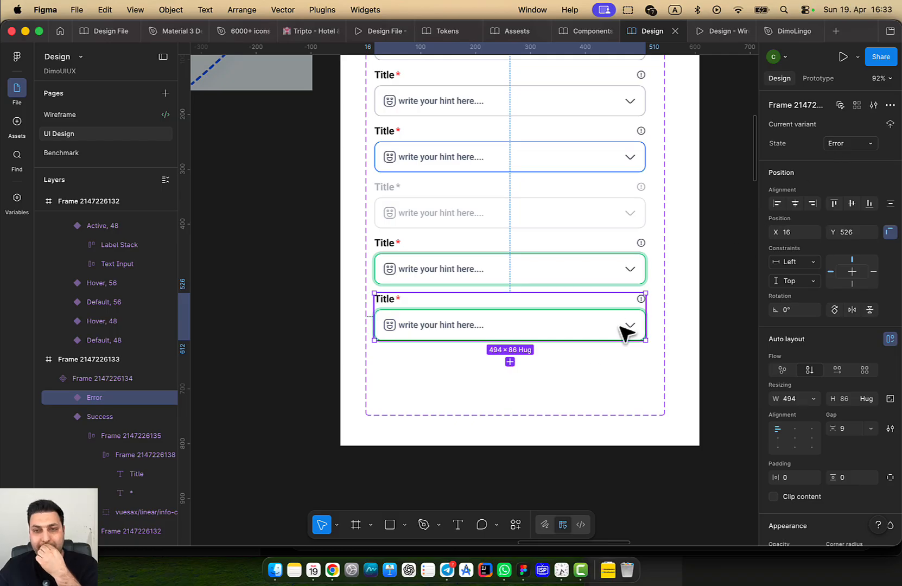
Set the new Error variant's input drop shadow colour to Low Error
double_click(577, 323)
double_click(577, 323)
scroll(831, 445, down, 5)
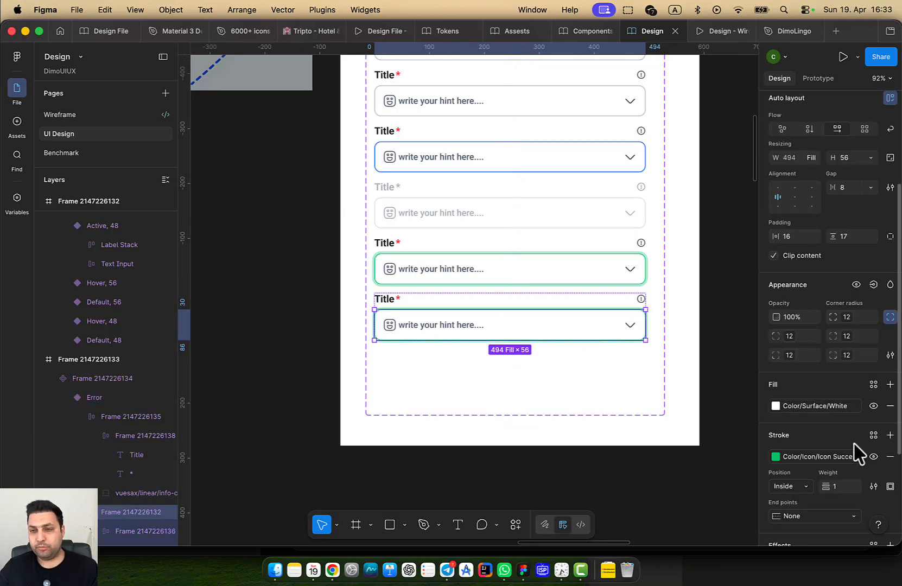
click(776, 452)
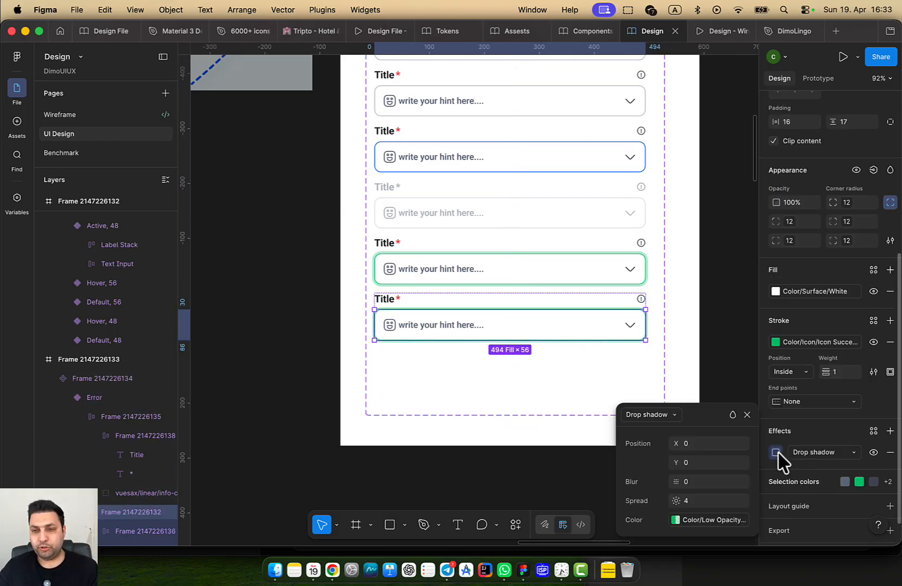
click(701, 521)
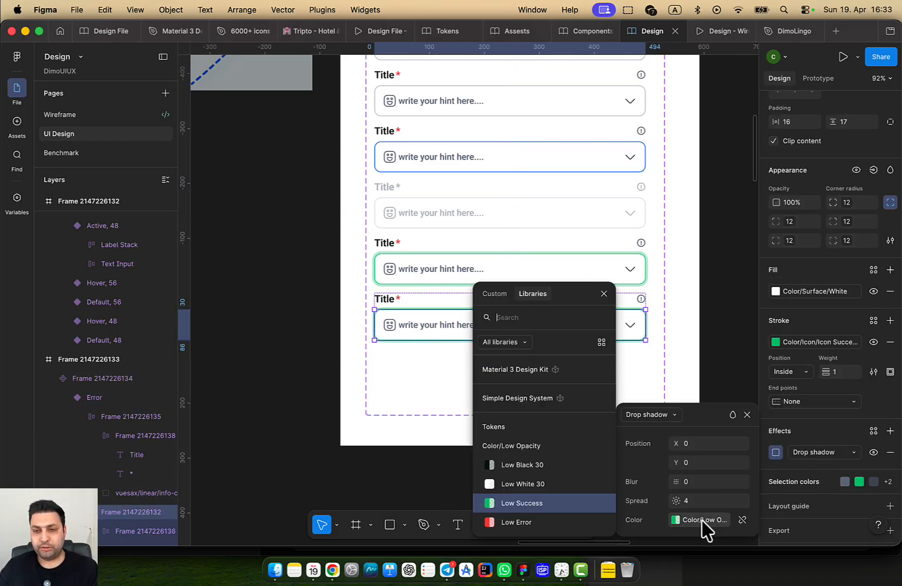
click(534, 522)
click(509, 403)
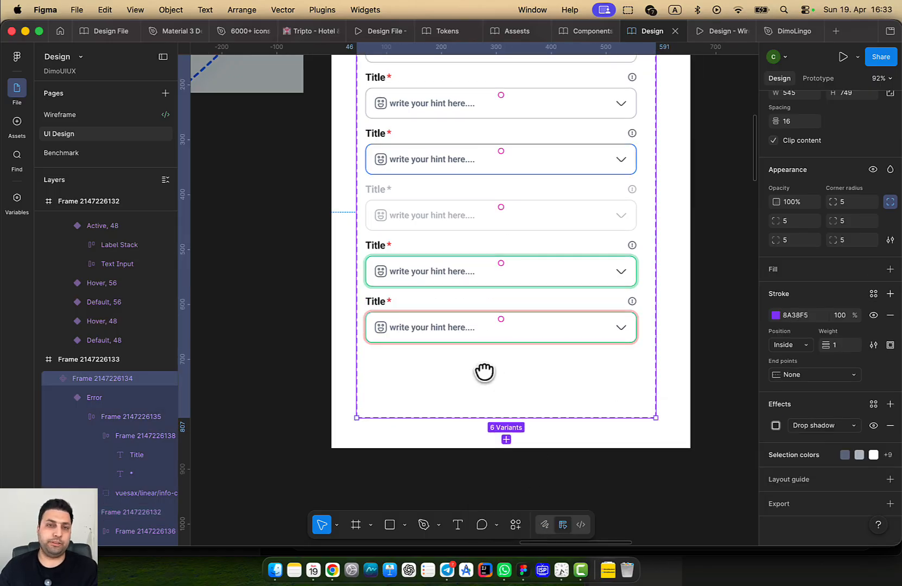
scroll(481, 371, down, 5)
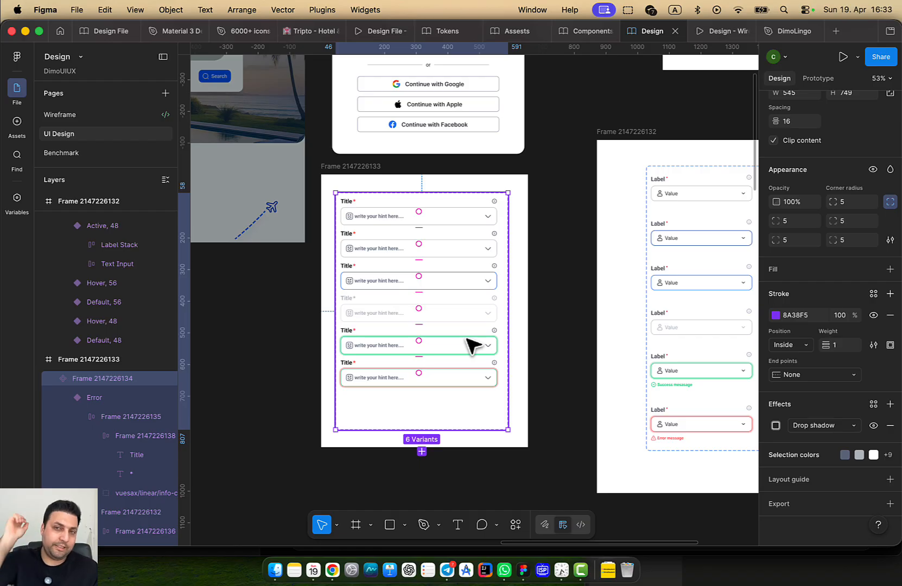
scroll(340, 212, up, 1)
drag(427, 274, 350, 249)
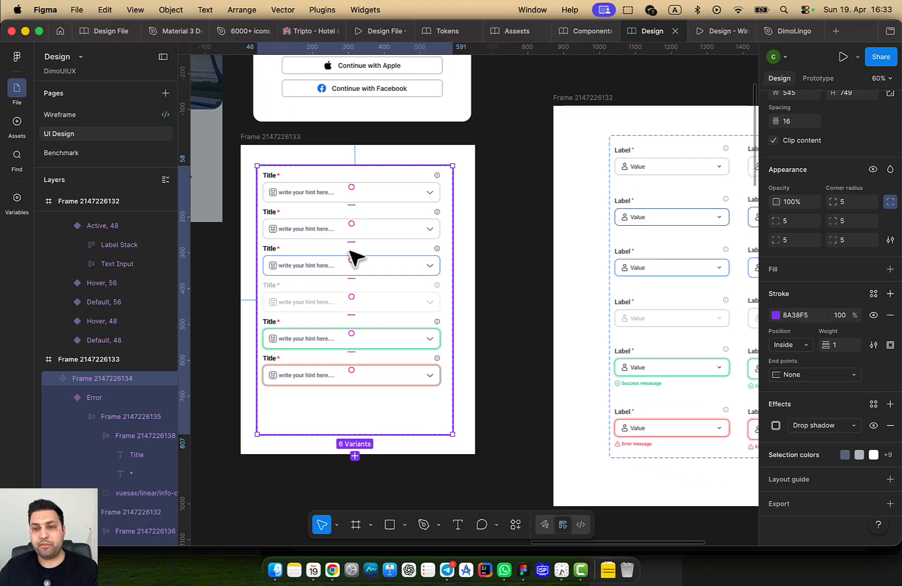
scroll(447, 326, down, 1)
scroll(451, 284, up, 3)
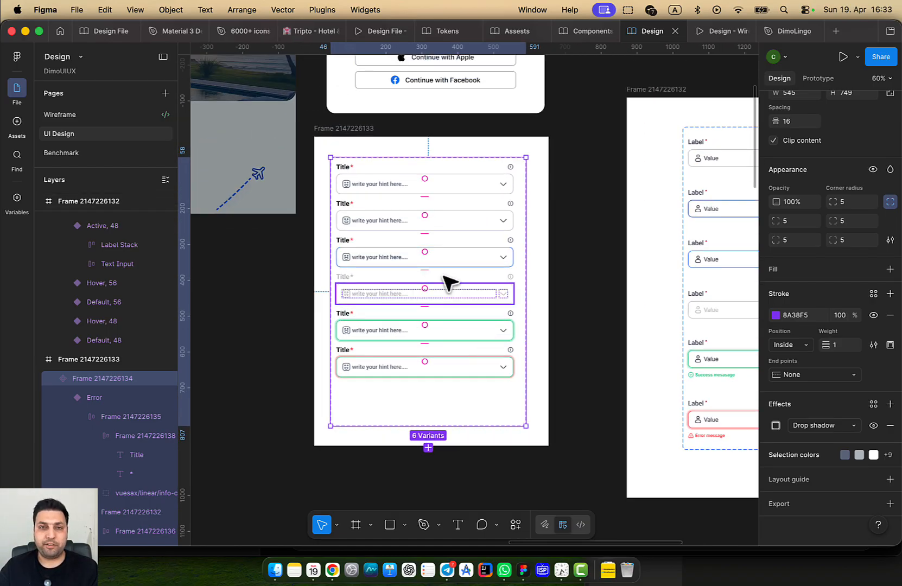
click(389, 249)
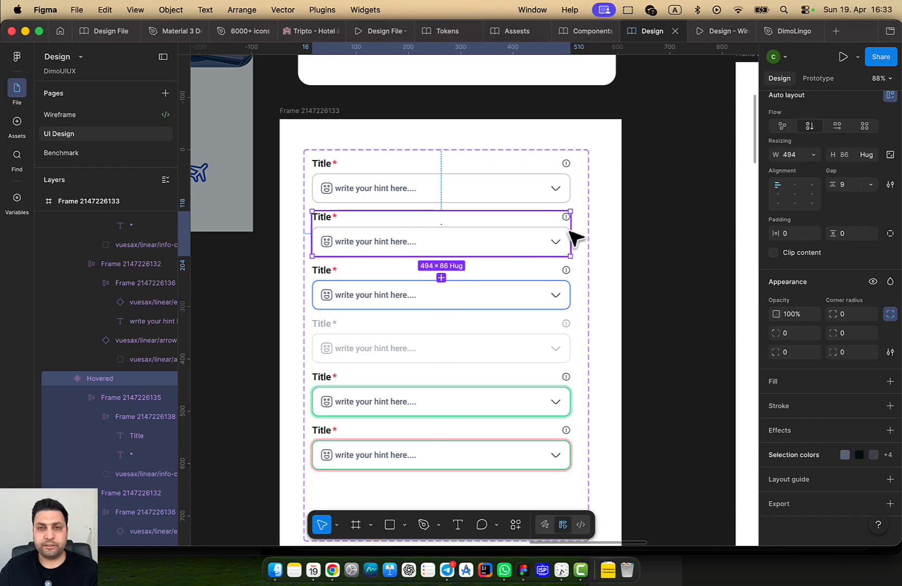
click(602, 217)
click(574, 176)
Widen the spacing between the input field variants to 40
scroll(847, 396, down, 3)
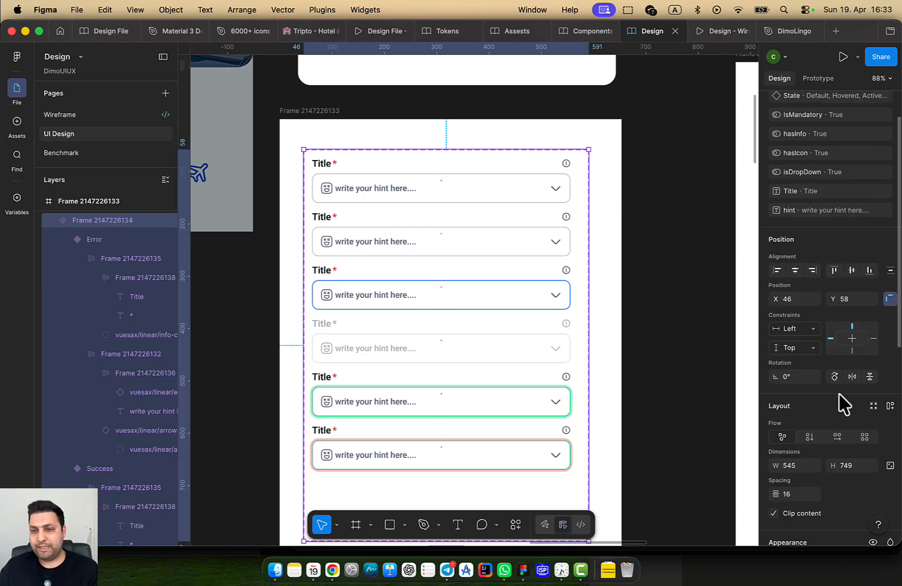
scroll(621, 314, down, 5)
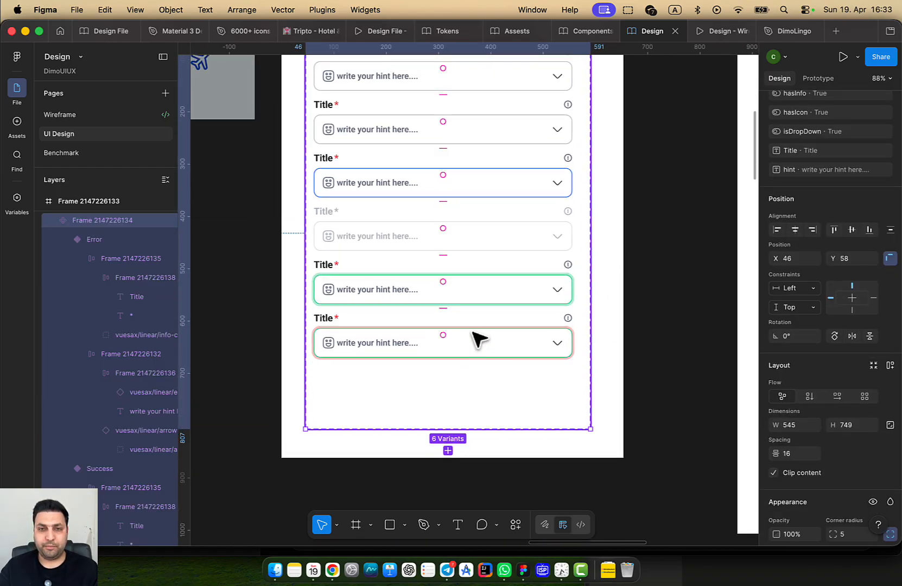
drag(443, 308, 435, 366)
scroll(619, 295, up, 4)
click(630, 212)
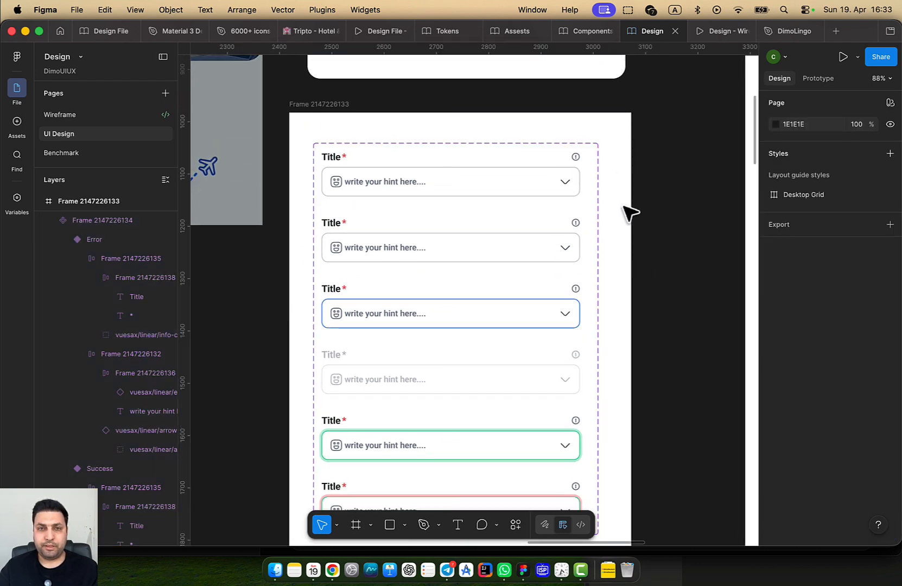
Duplicate the six variants' Title texts and move the copies below each input field
click(404, 186)
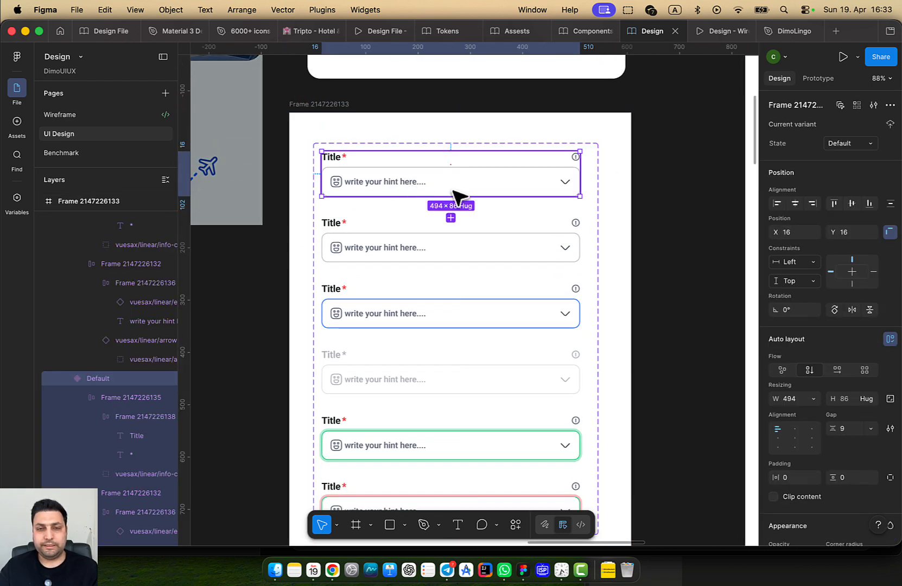
double_click(333, 159)
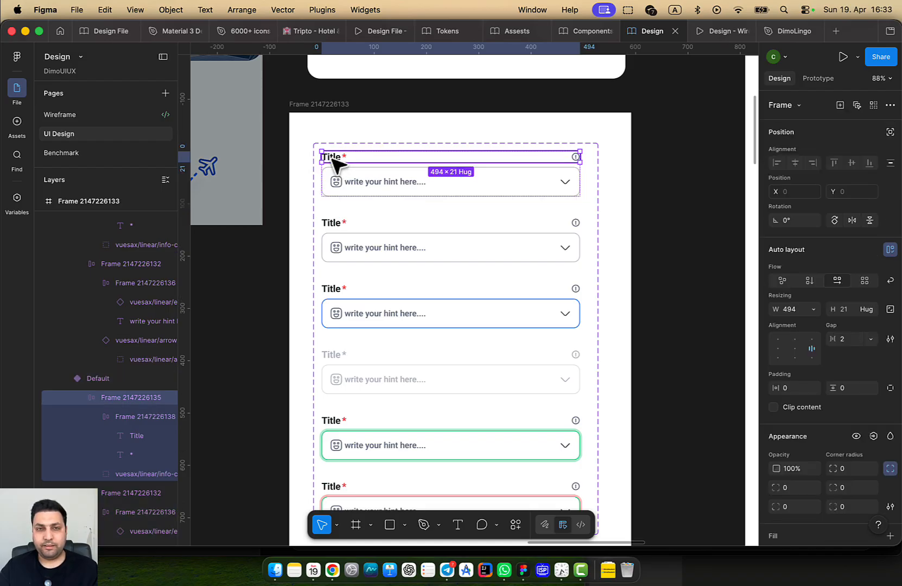
double_click(333, 159)
double_click(331, 158)
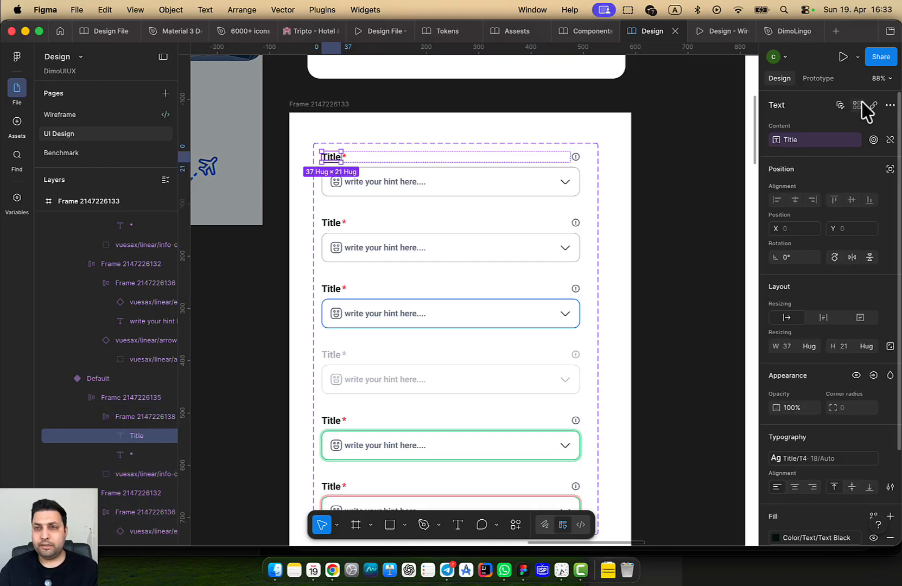
click(838, 106)
key(super+d)
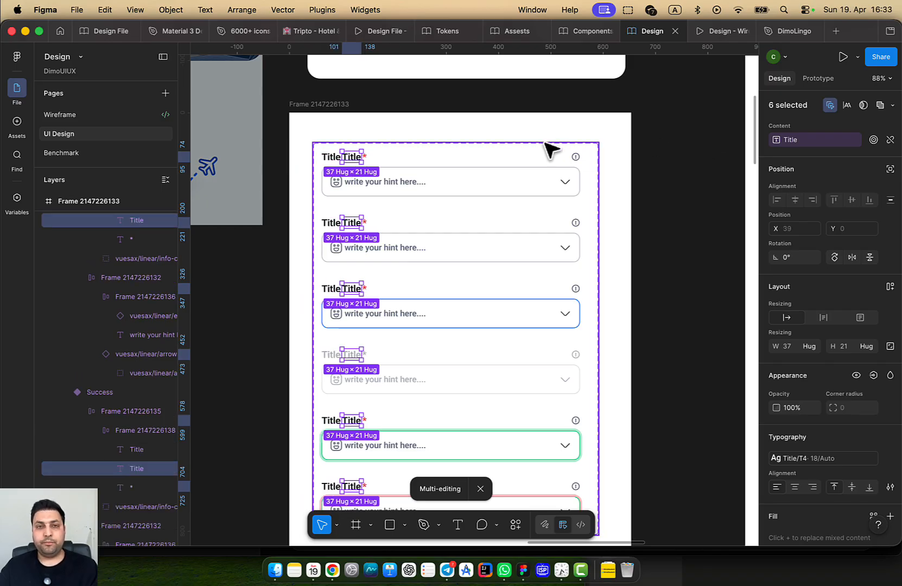
scroll(350, 179, up, 2)
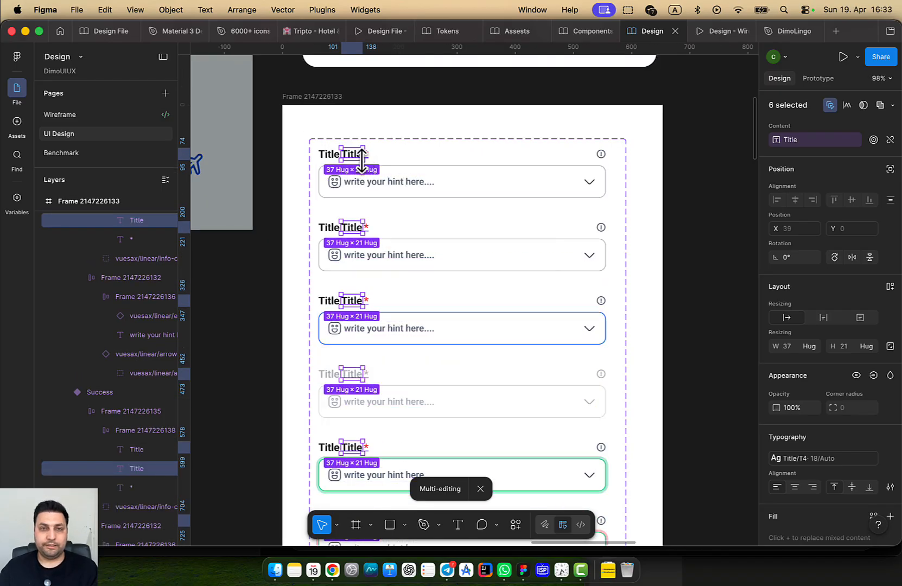
drag(361, 163, 343, 210)
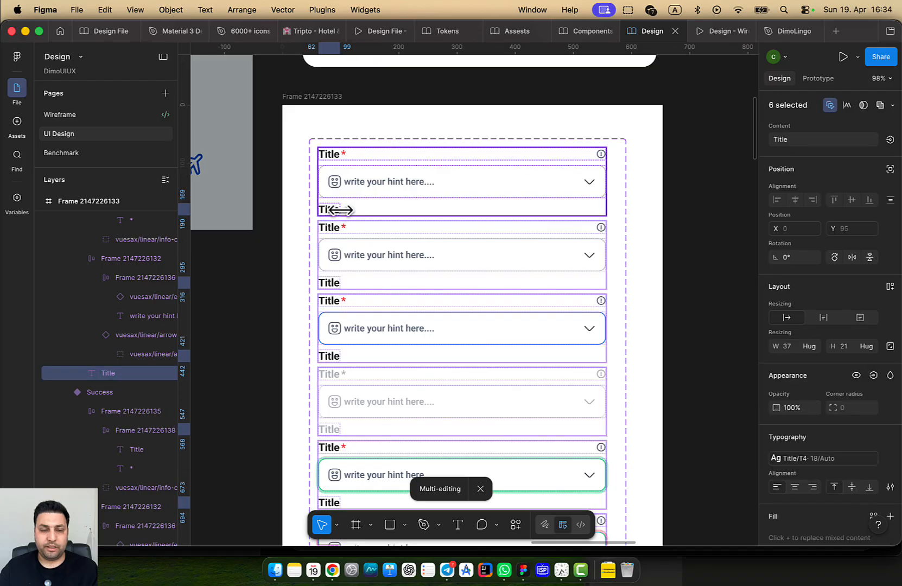
scroll(358, 217, up, 3)
Wrap each Title copy and its input field together in auto layout
click(371, 191)
click(370, 201)
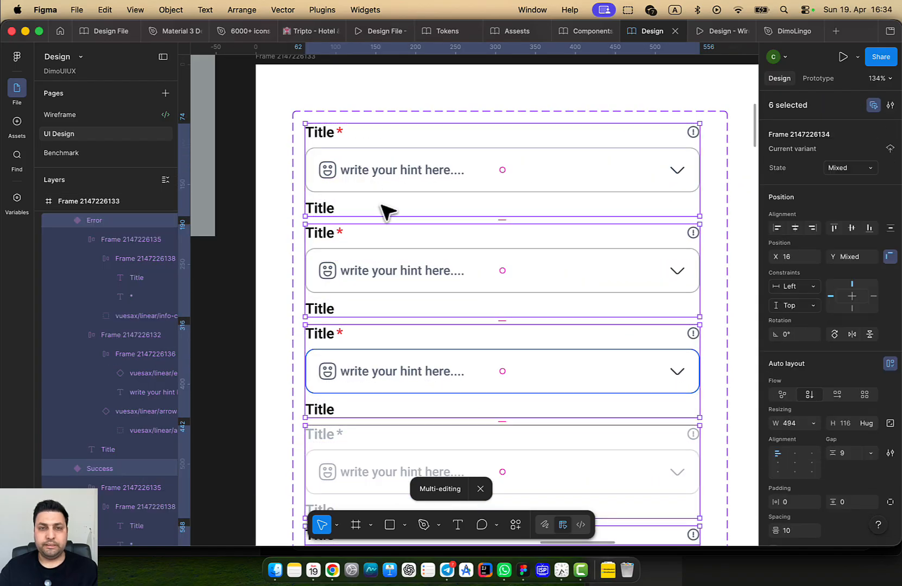
scroll(382, 204, up, 1)
click(322, 214)
click(368, 207)
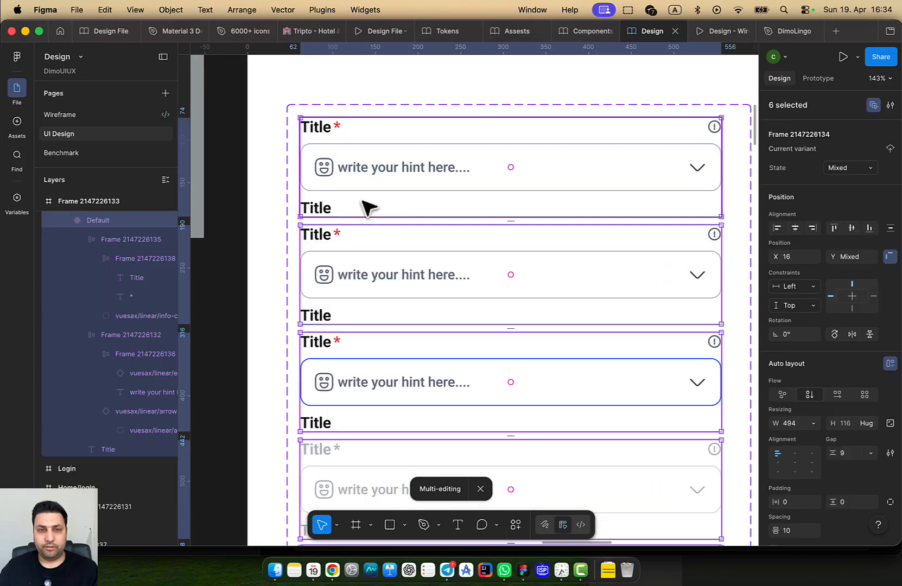
click(347, 177)
click(326, 203)
shift+click(341, 183)
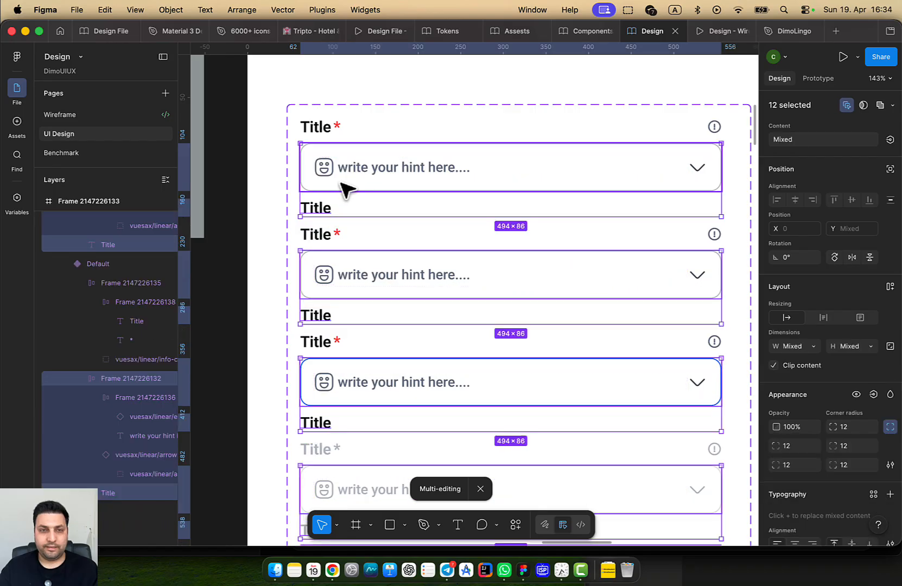
key(shift+a)
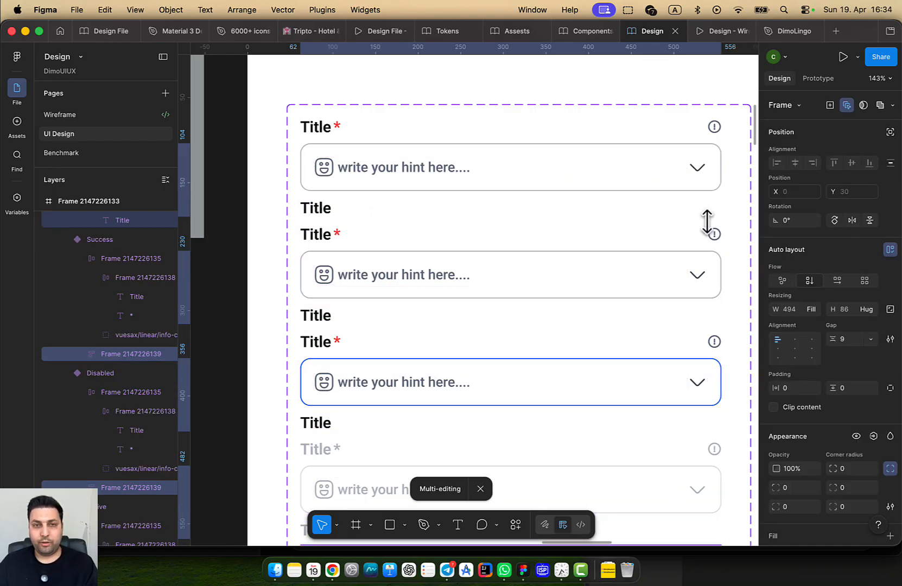
Set the auto layout gap to 4, then lower it to 2, and select the six labels
click(847, 341)
text(4)
key(Return)
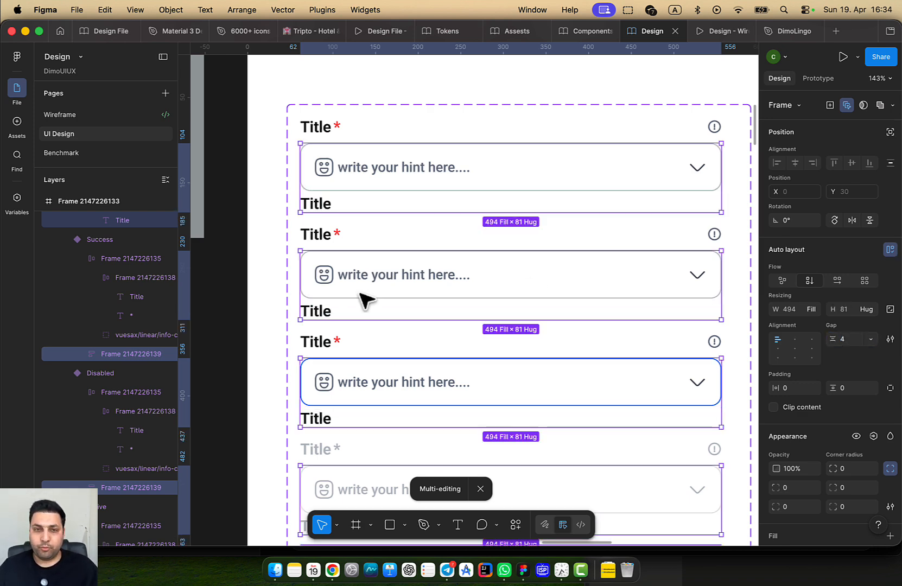
click(848, 339)
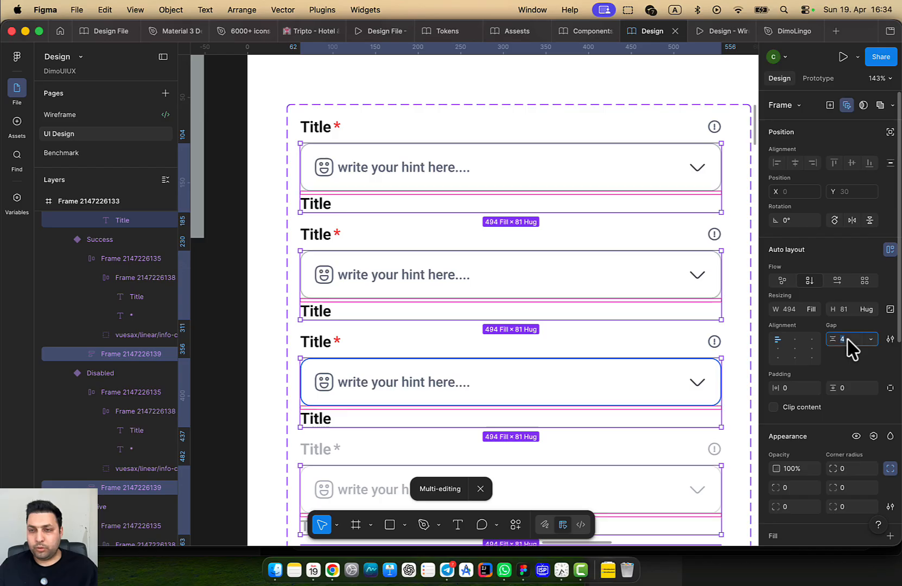
key(Down)
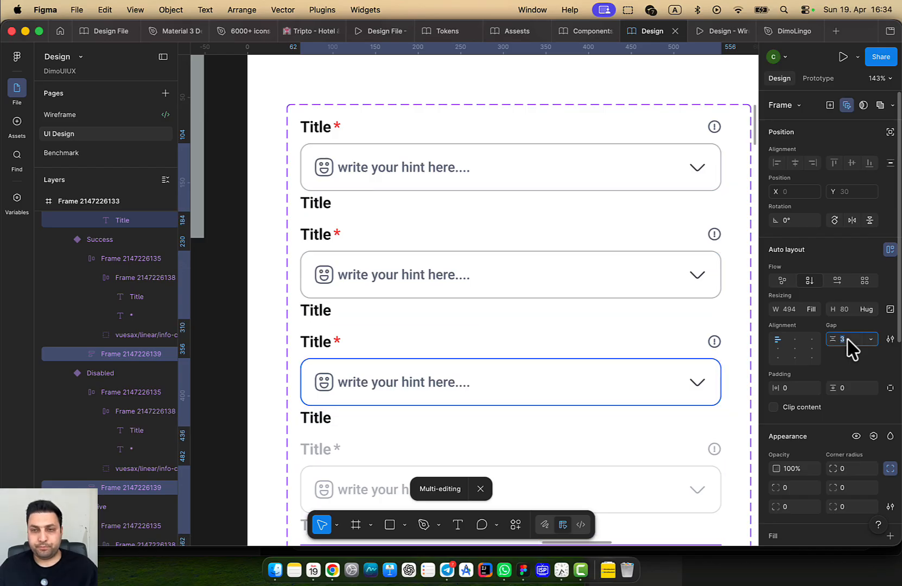
key(Down)
scroll(815, 428, down, 3)
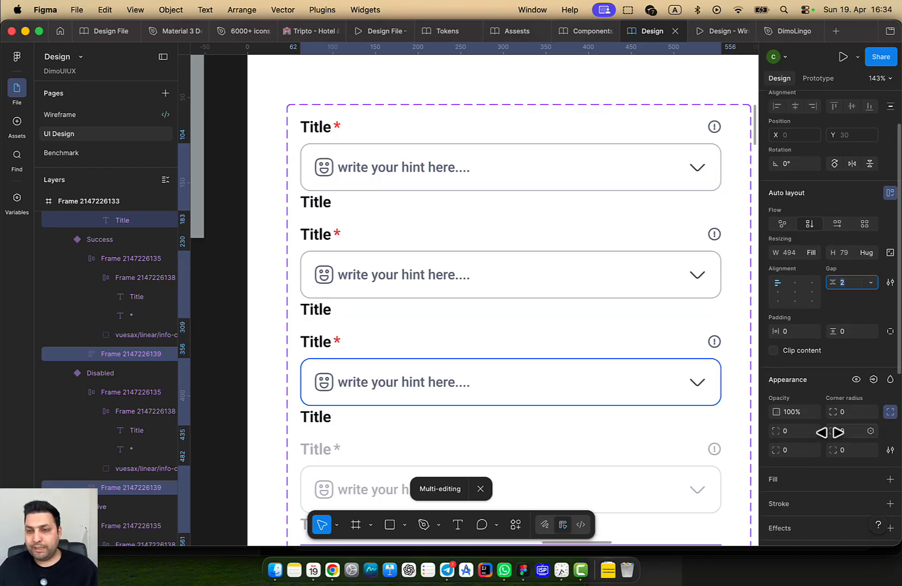
scroll(847, 437, down, 4)
scroll(844, 412, up, 6)
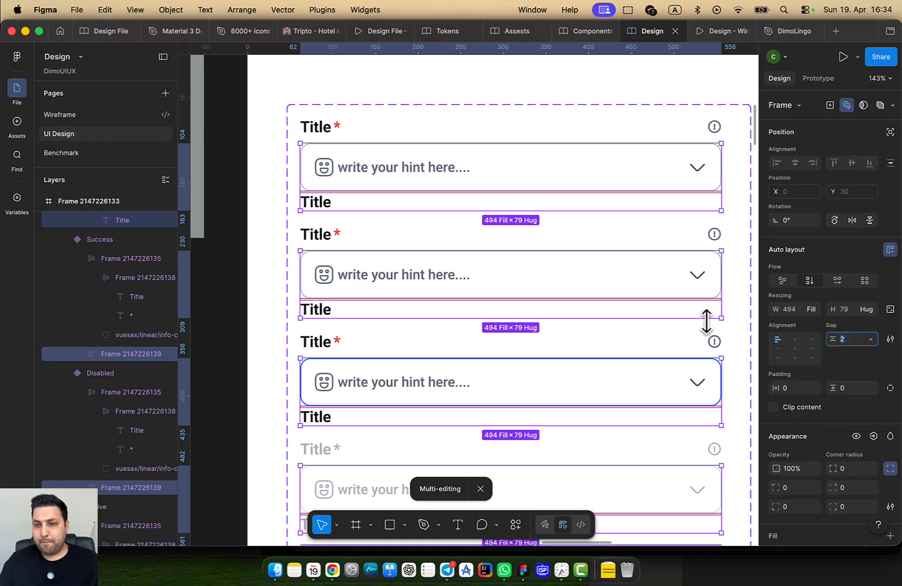
click(317, 202)
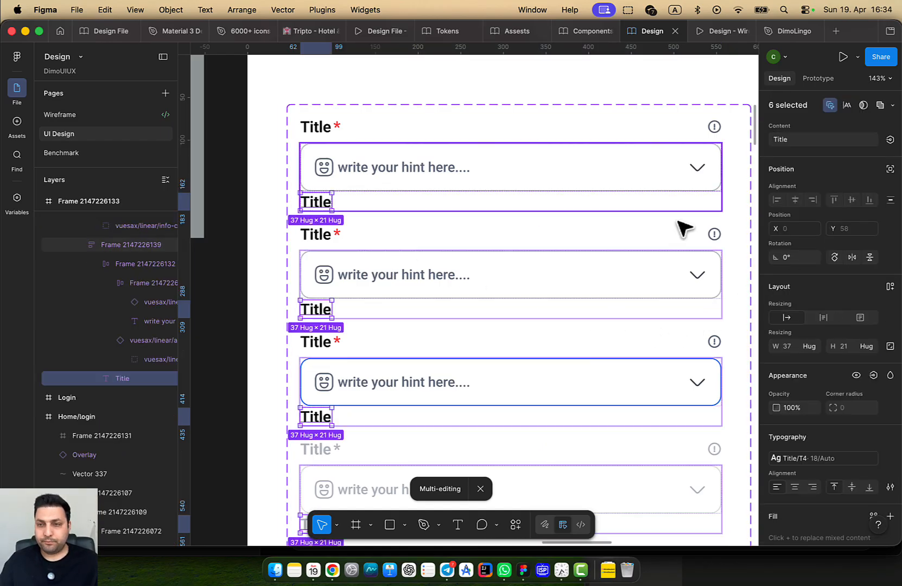
Give the six labels the Caption/CaptionMedium text style
scroll(862, 413, down, 5)
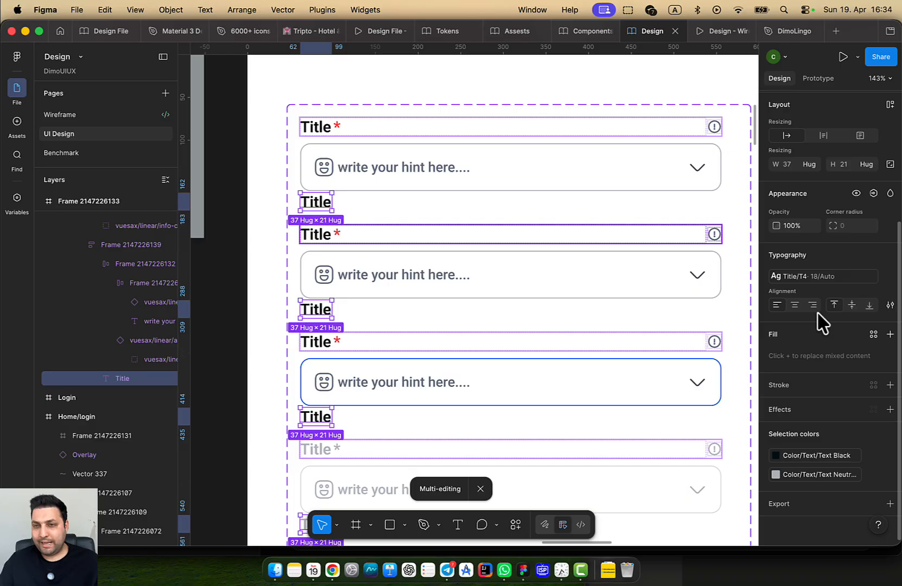
click(820, 277)
scroll(696, 465, down, 5)
scroll(701, 476, down, 6)
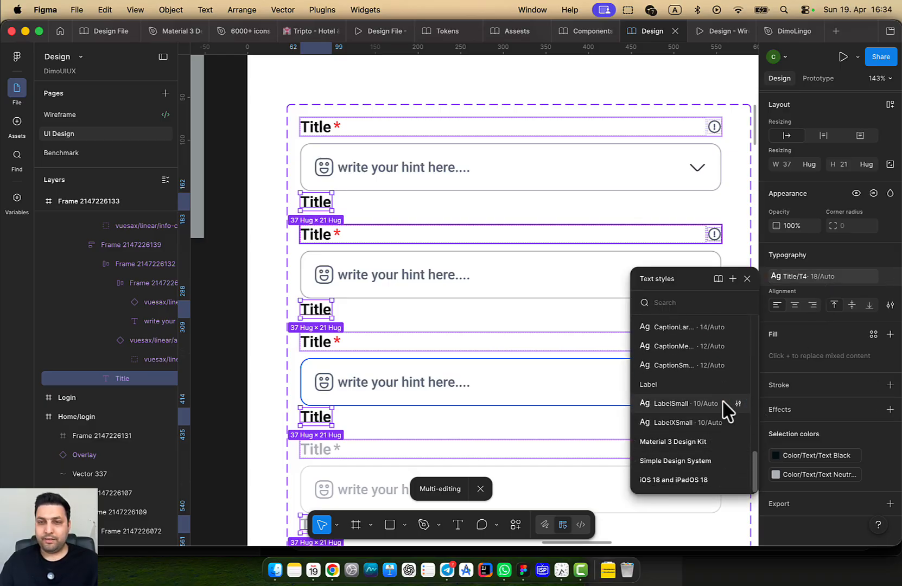
scroll(701, 369, up, 1)
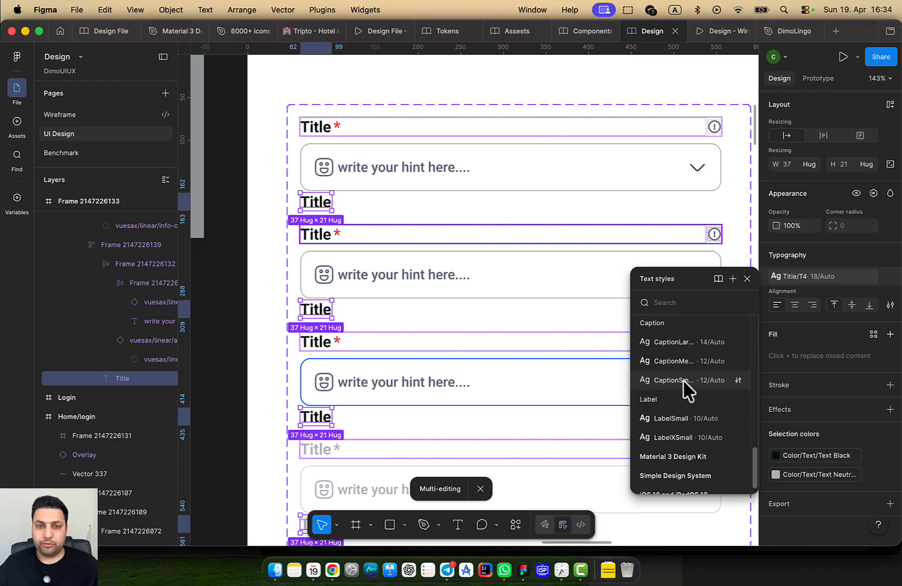
click(684, 382)
click(807, 278)
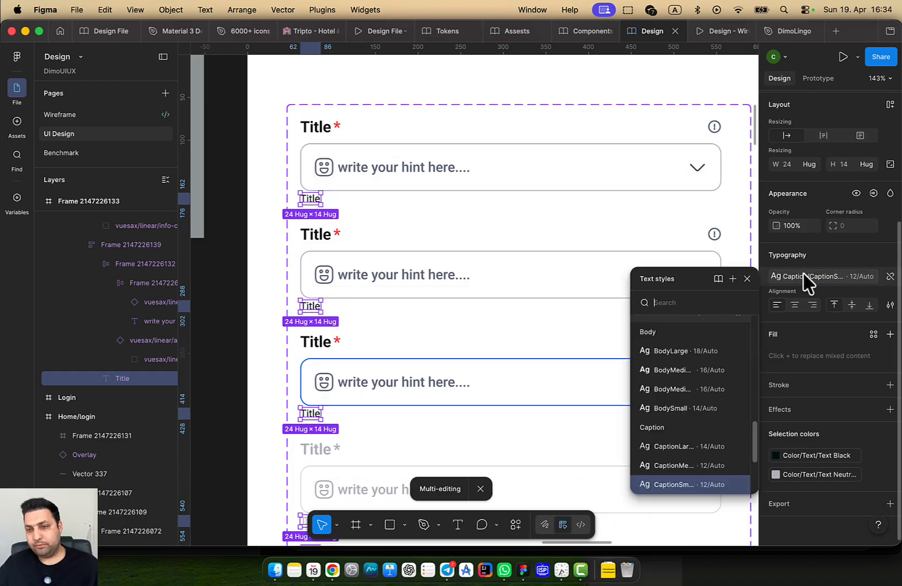
click(673, 465)
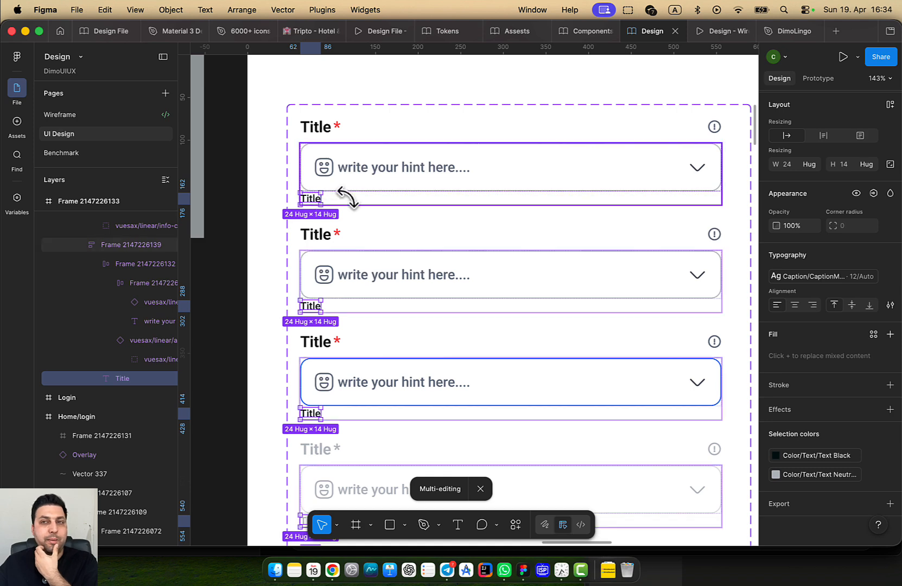
Link the labels to a new Messeage text property defaulting to 'Write your message here'
scroll(887, 158, up, 5)
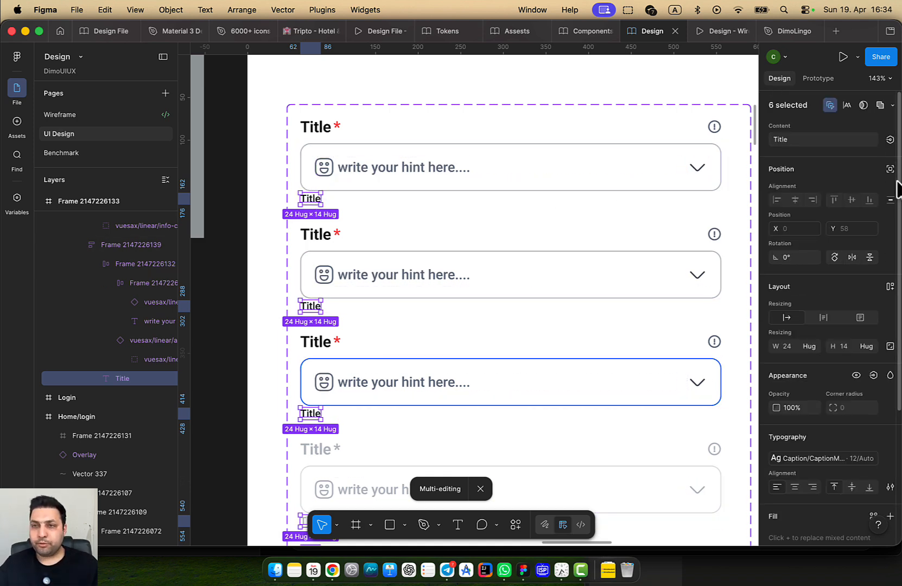
click(890, 140)
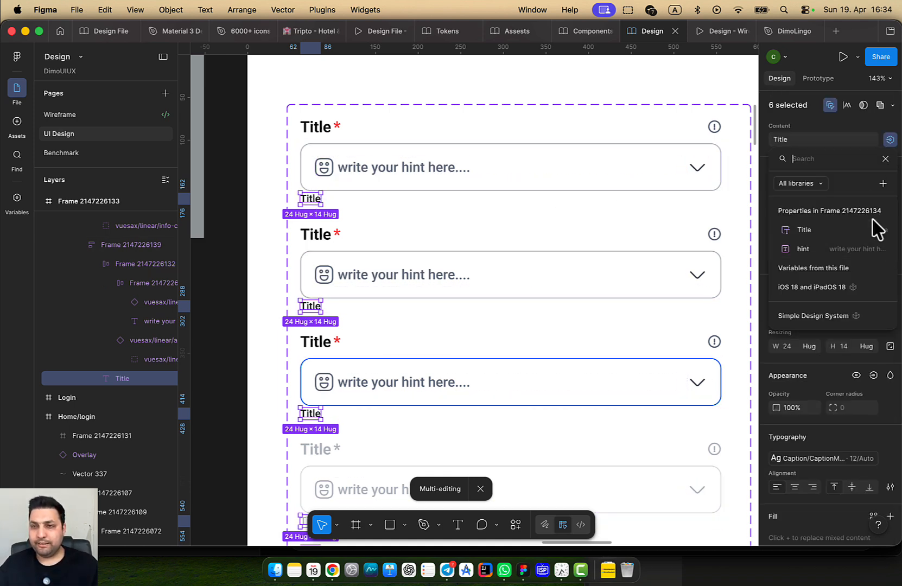
click(883, 183)
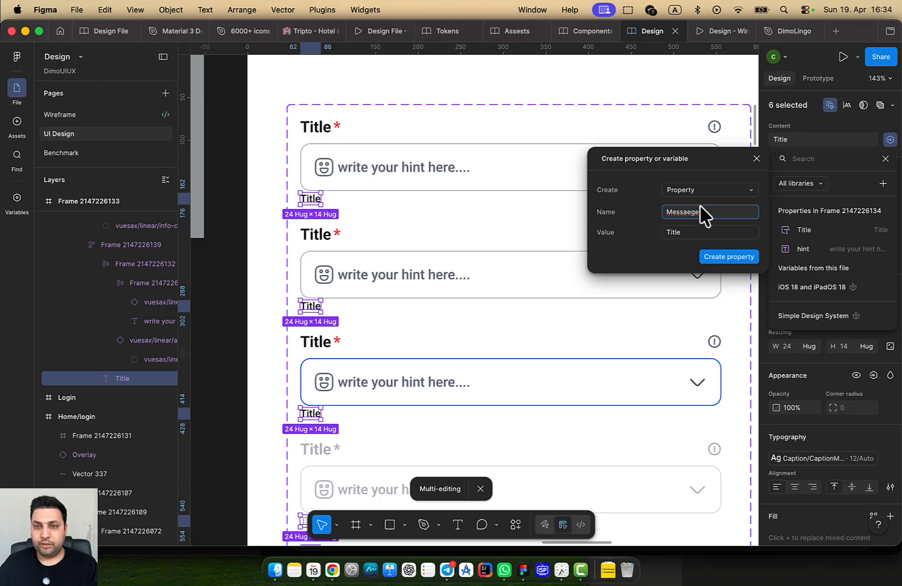
click(679, 234)
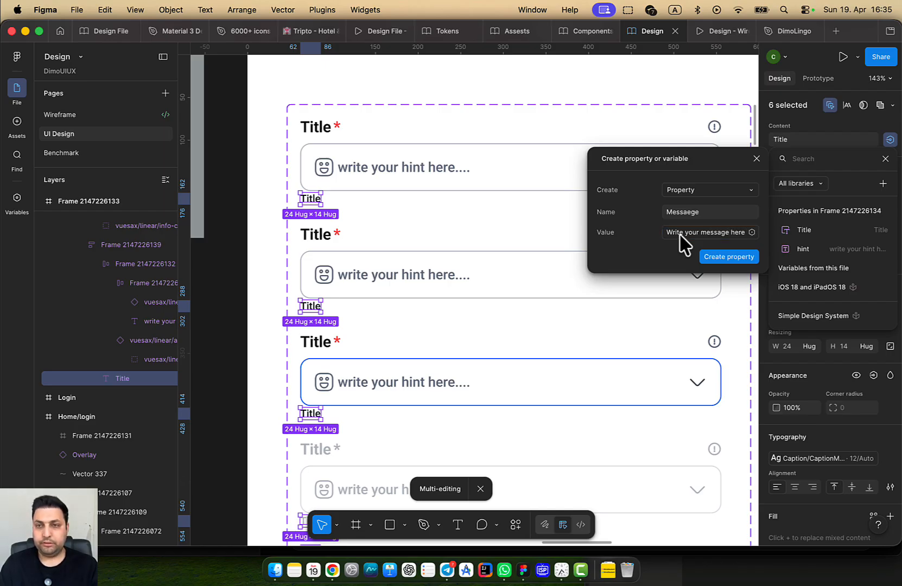
click(717, 257)
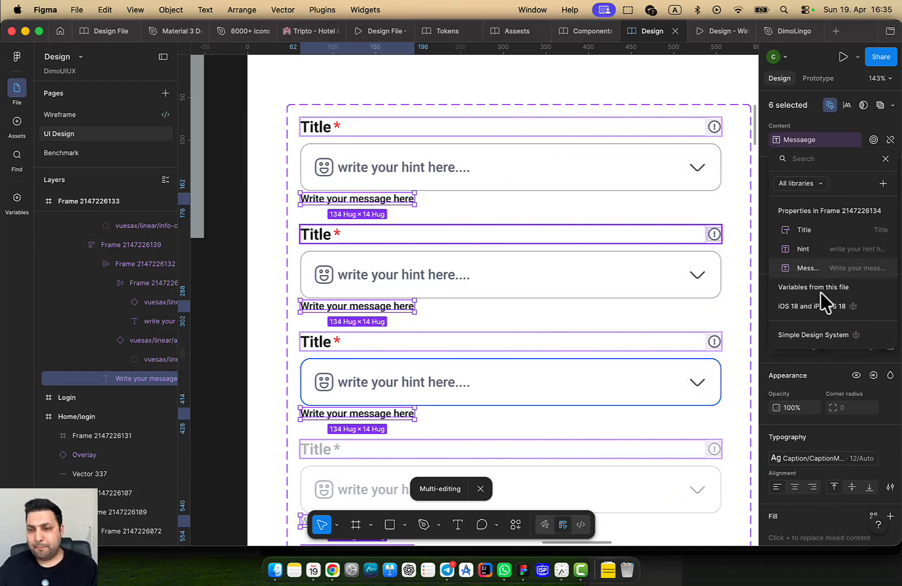
click(432, 205)
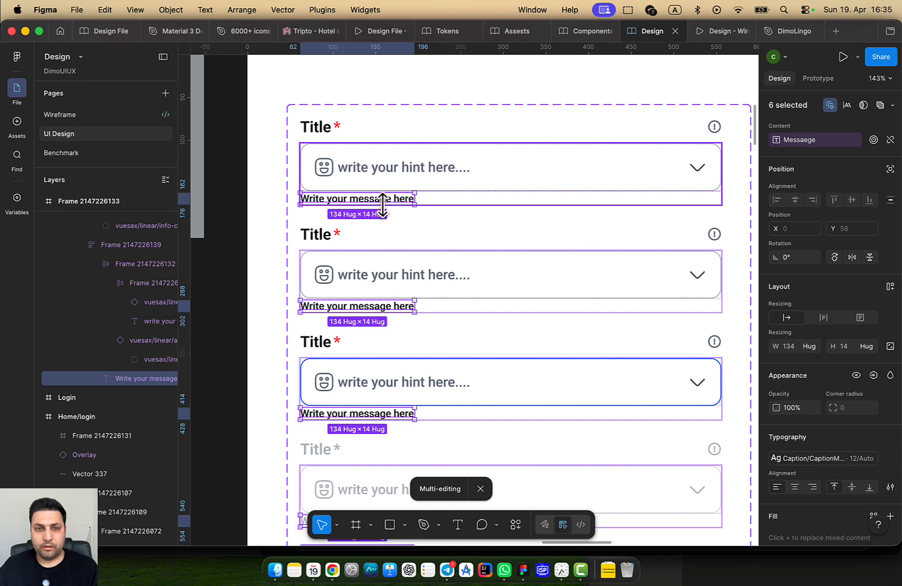
double_click(382, 205)
key(Escape)
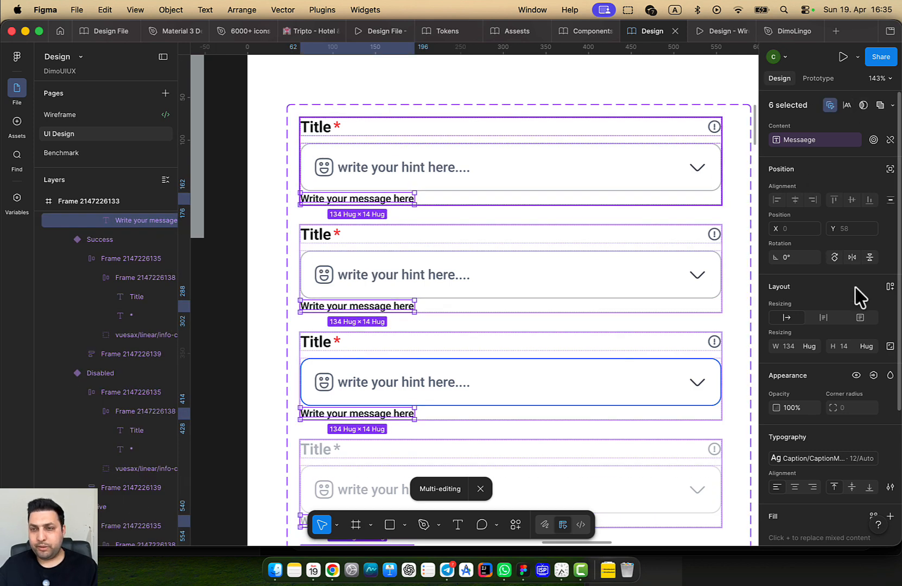
scroll(869, 337, down, 5)
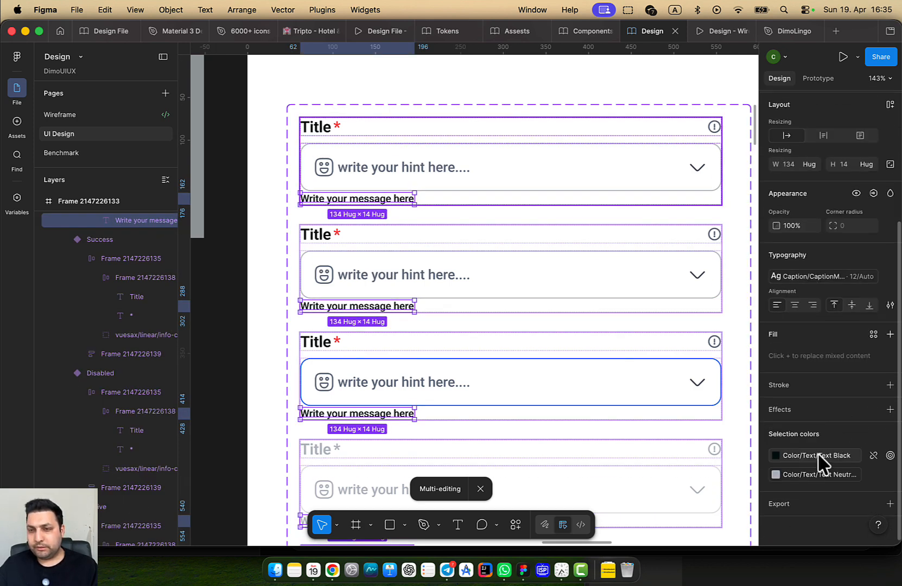
Colour the message texts with the library style Text Neutral 400
click(818, 456)
click(679, 491)
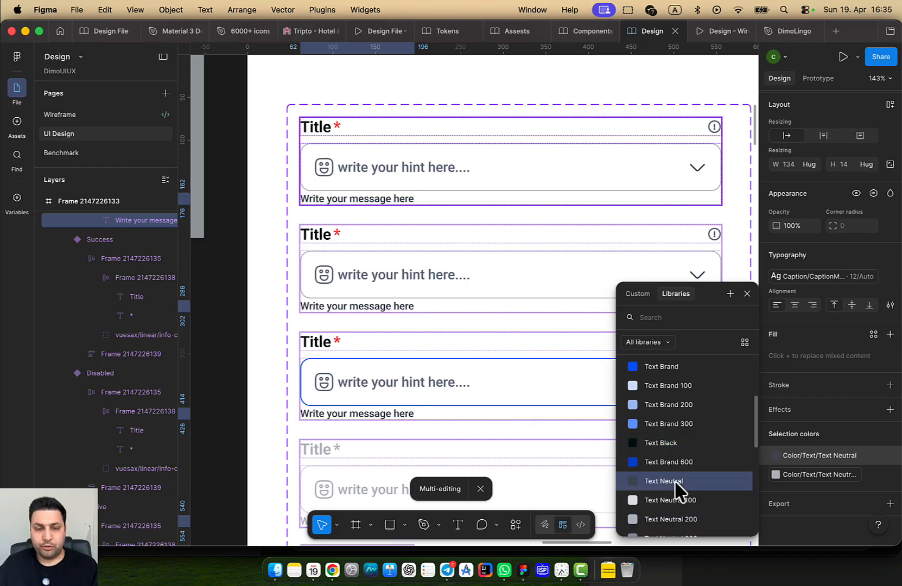
scroll(695, 497, down, 3)
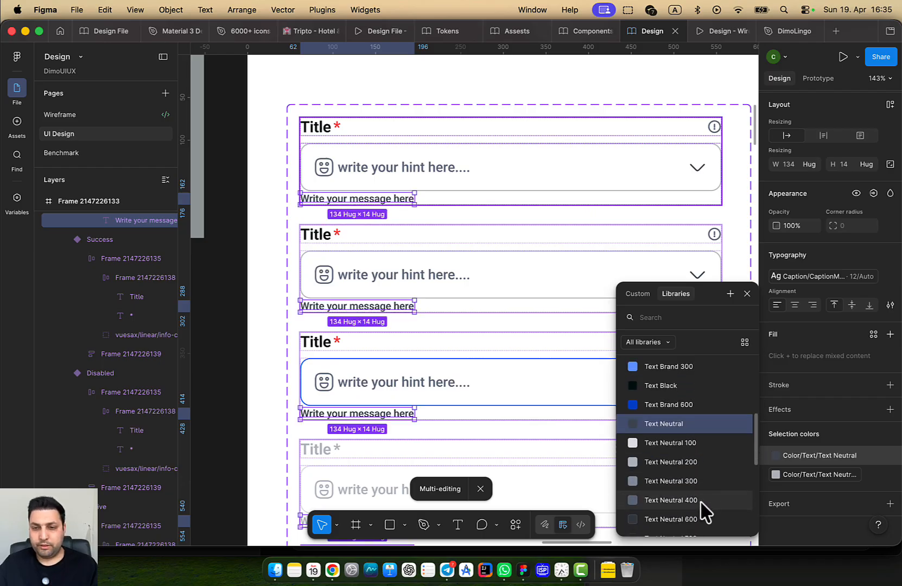
click(703, 501)
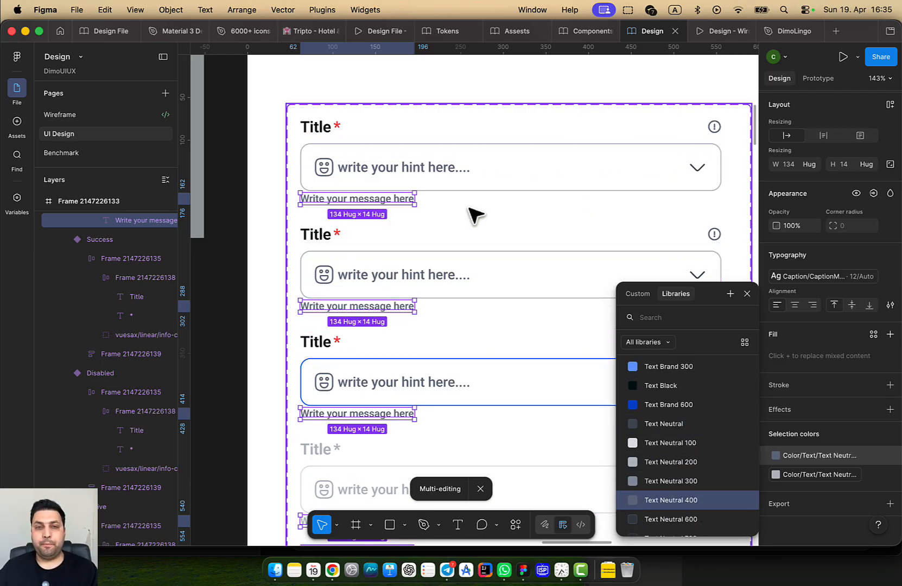
Select all six message text layers inside the input component variants
click(570, 100)
scroll(508, 174, down, 5)
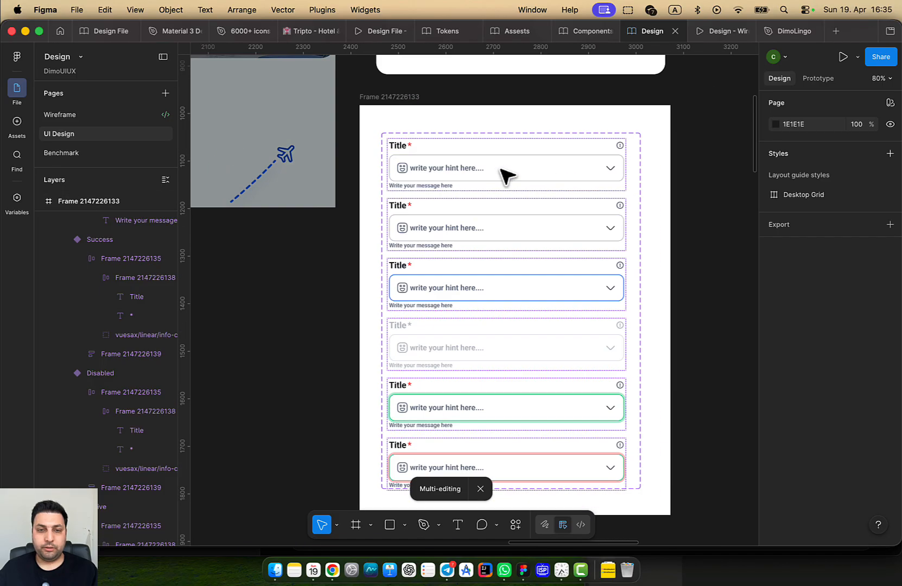
drag(605, 253, 604, 171)
scroll(459, 262, up, 1)
drag(525, 238, 488, 330)
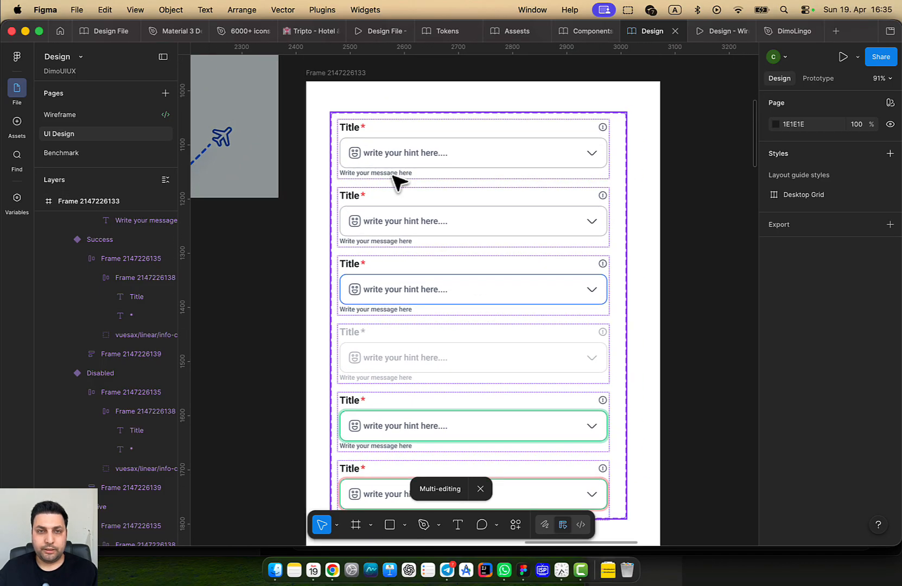
double_click(388, 171)
double_click(388, 171)
double_click(387, 171)
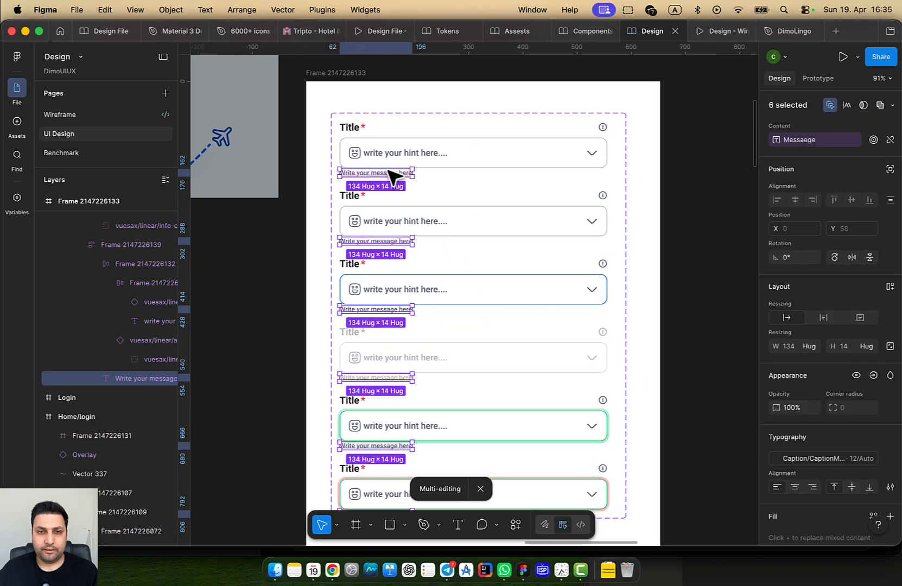
Tie the message texts' visibility to a new HasMessage boolean property
scroll(504, 262, down, 4)
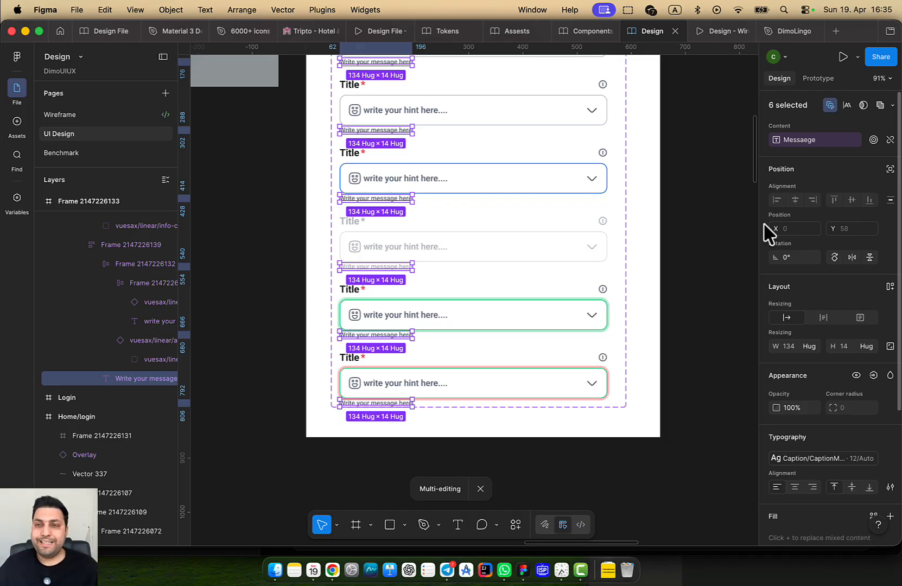
click(873, 375)
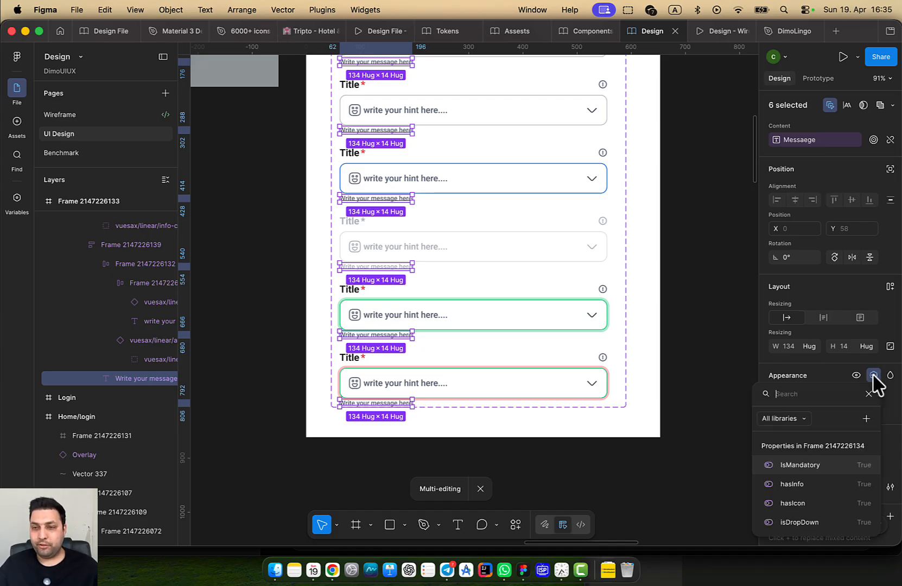
click(867, 419)
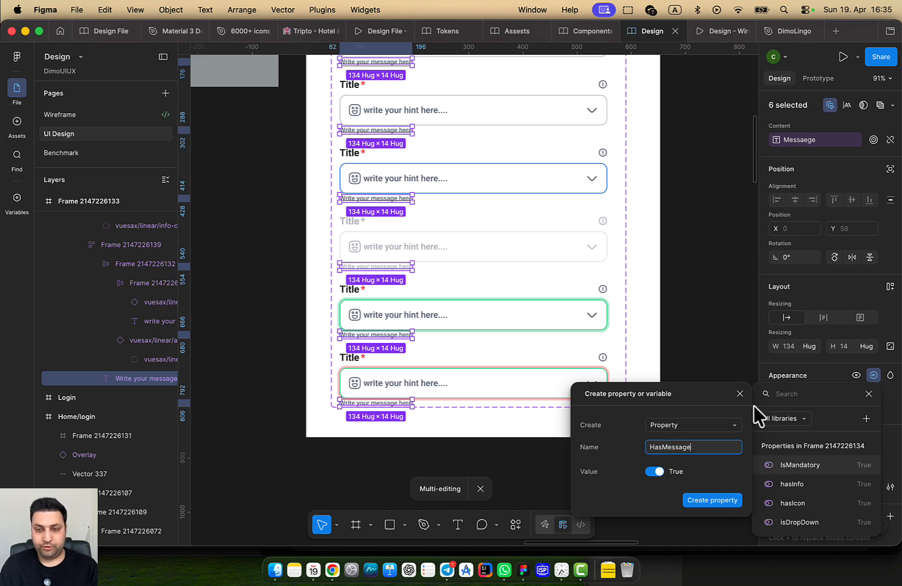
key(Return)
scroll(515, 294, down, 5)
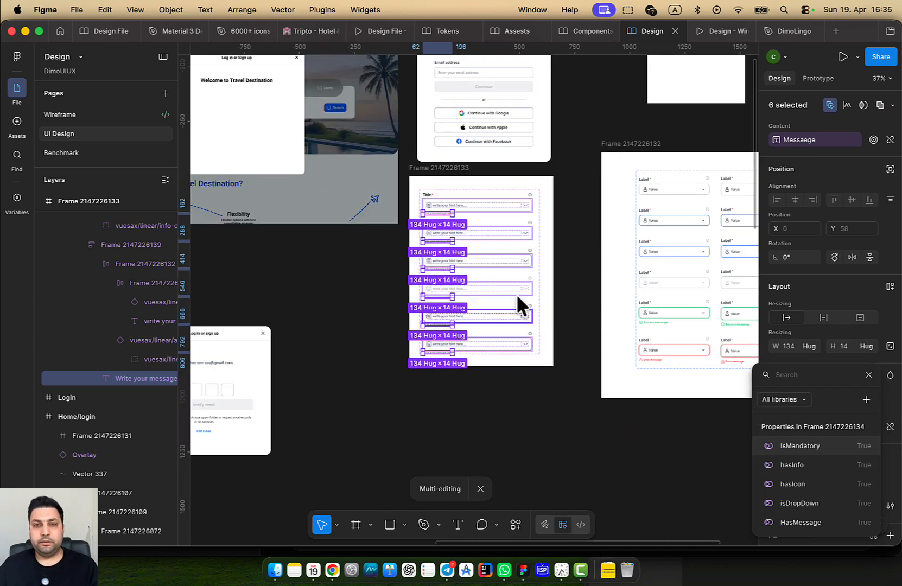
key(Escape)
Select the Default variant of the input component set
scroll(483, 210, up, 5)
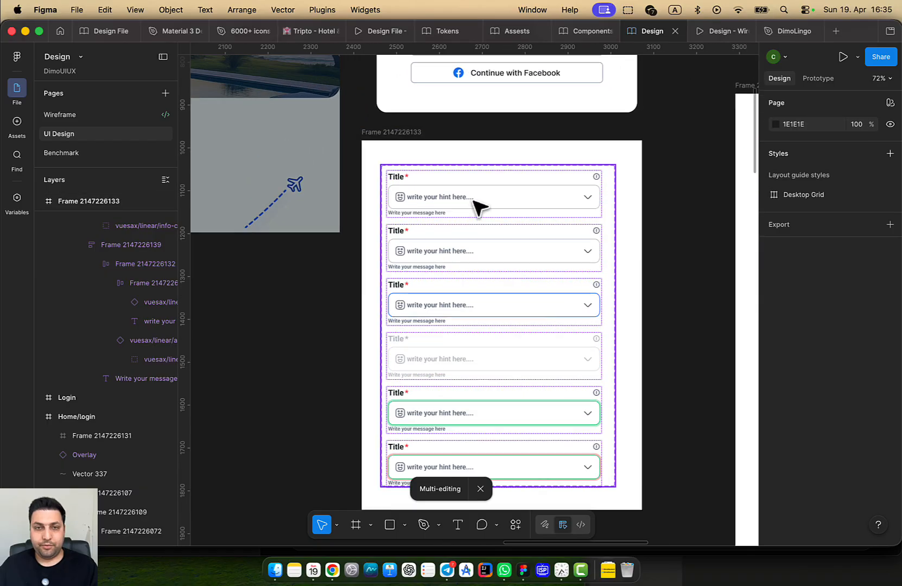
double_click(473, 200)
scroll(423, 212, up, 3)
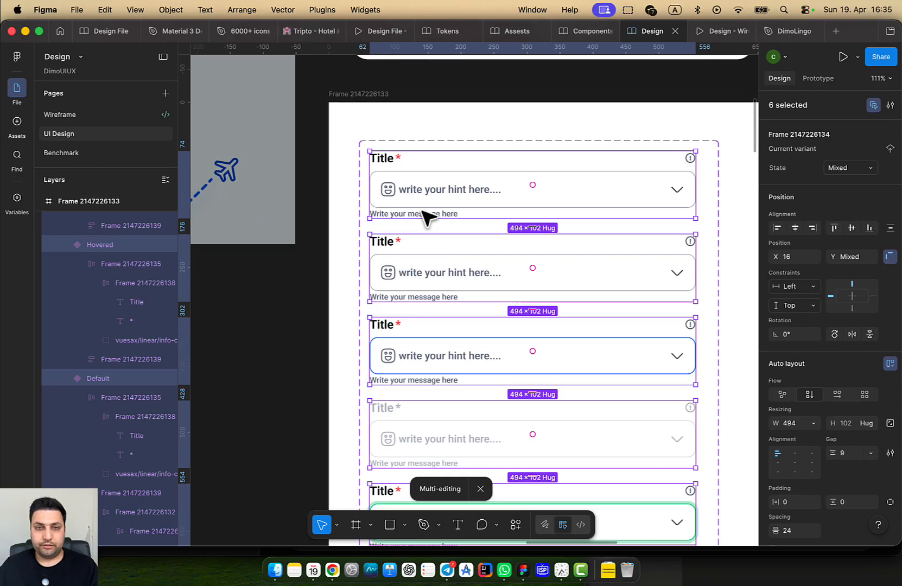
click(871, 106)
scroll(469, 216, up, 5)
scroll(465, 223, up, 5)
scroll(462, 229, down, 2)
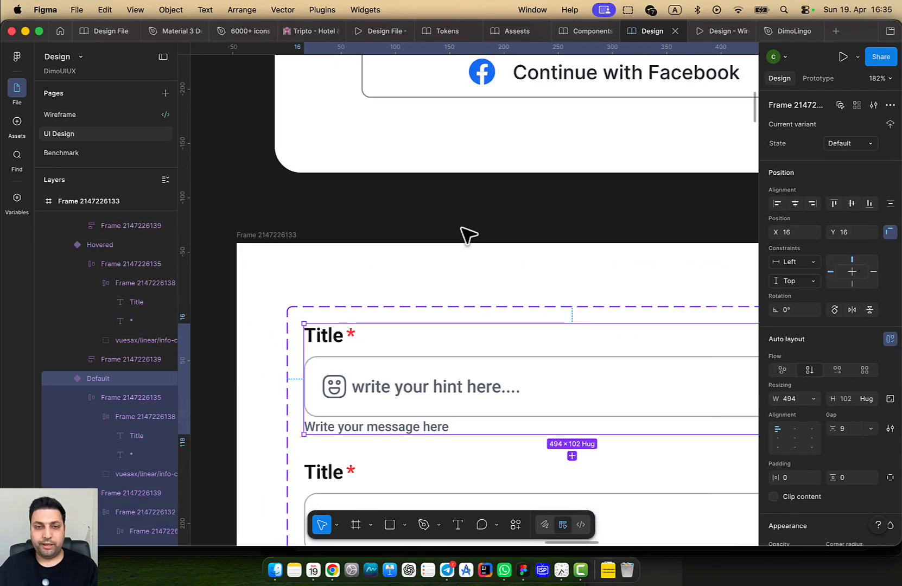
scroll(468, 234, down, 4)
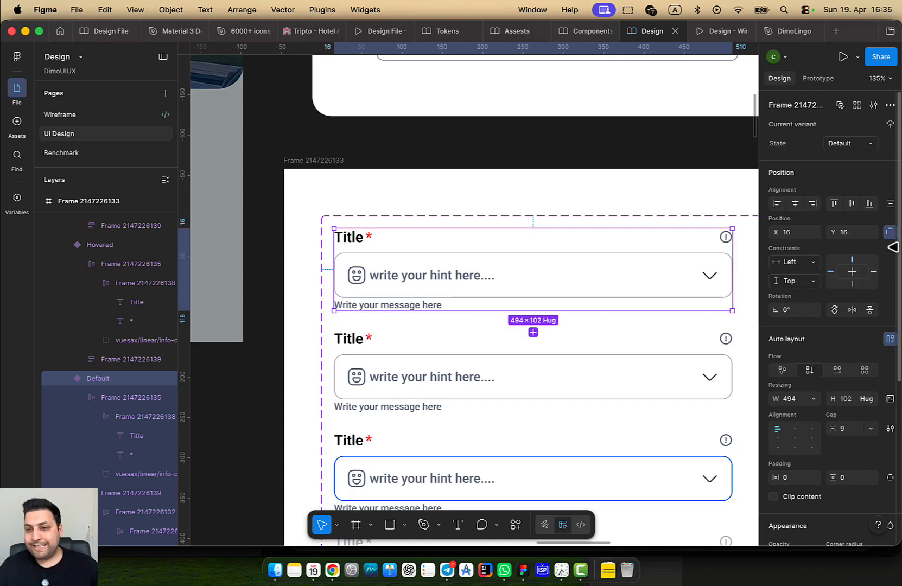
Hide the first field's helper message, then undo to bring it back
double_click(412, 307)
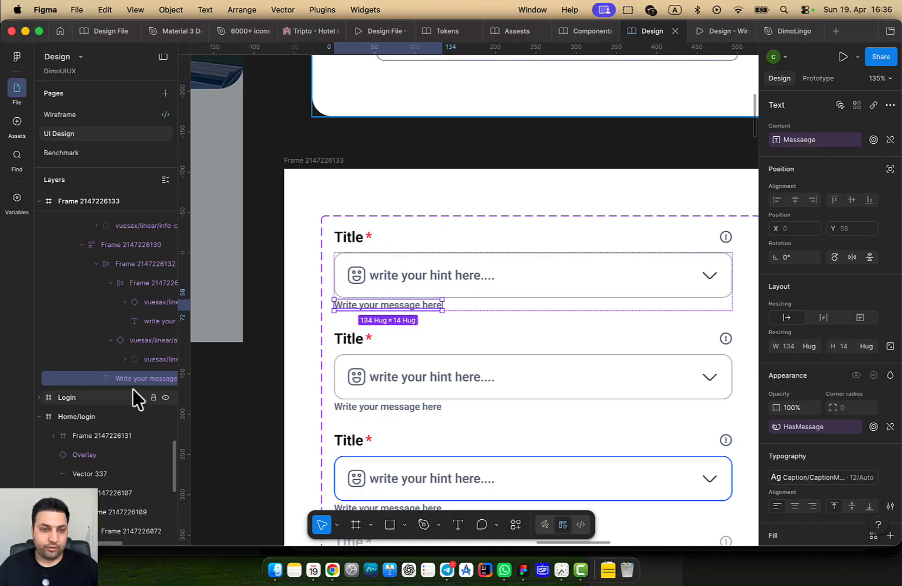
click(166, 379)
click(466, 296)
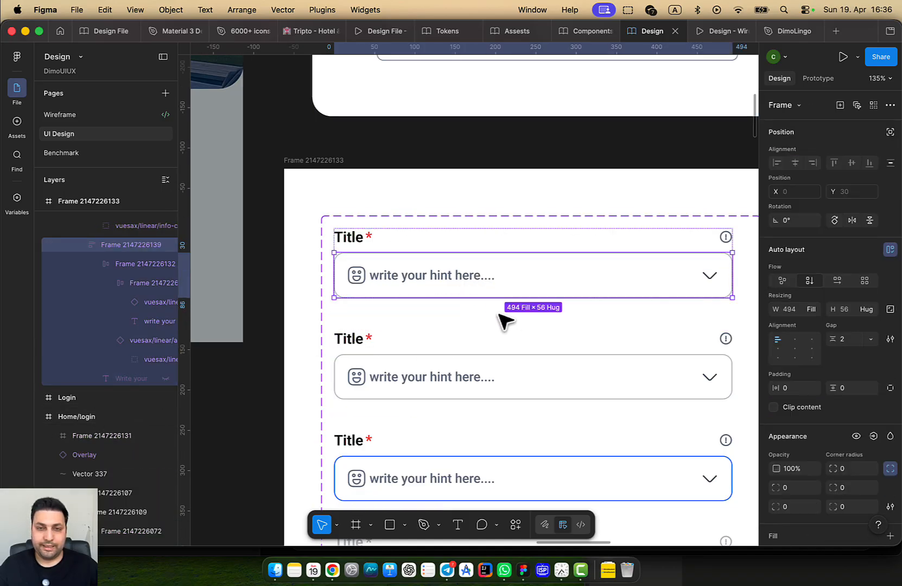
click(498, 315)
double_click(491, 275)
click(491, 314)
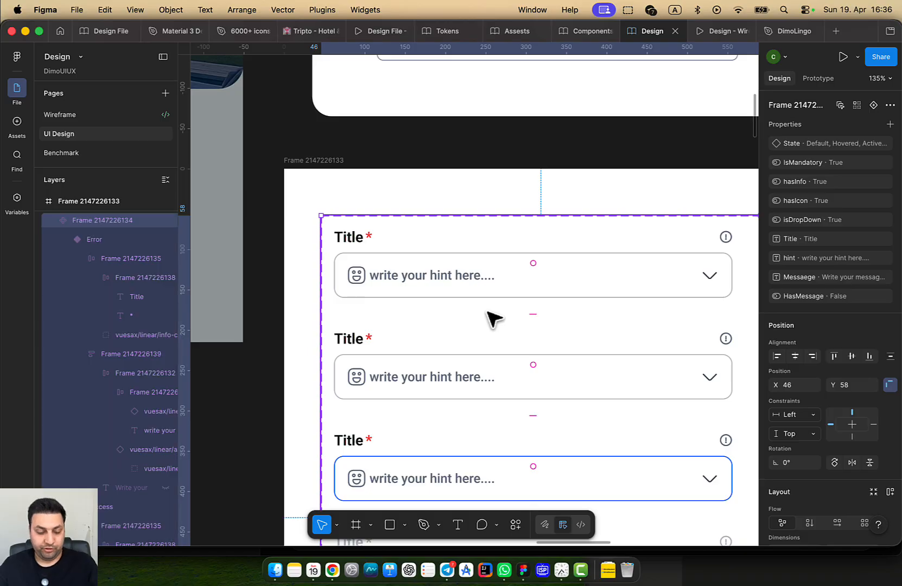
key(super+z)
key(super+z)
key(super+z)
key(super+z)
key(super+z)
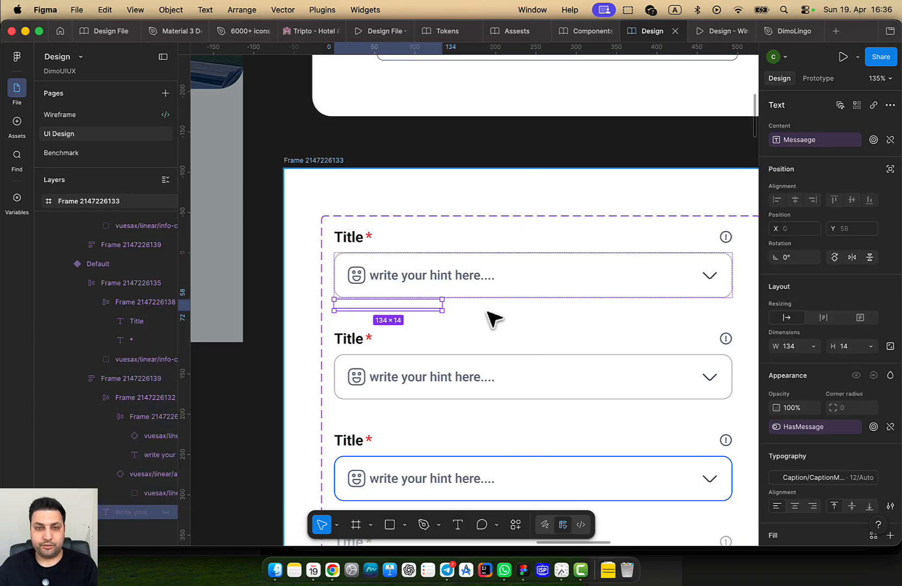
key(super+z)
Reselect the Default variant after restoring the helper text
scroll(624, 314, left, 3)
scroll(526, 264, up, 1)
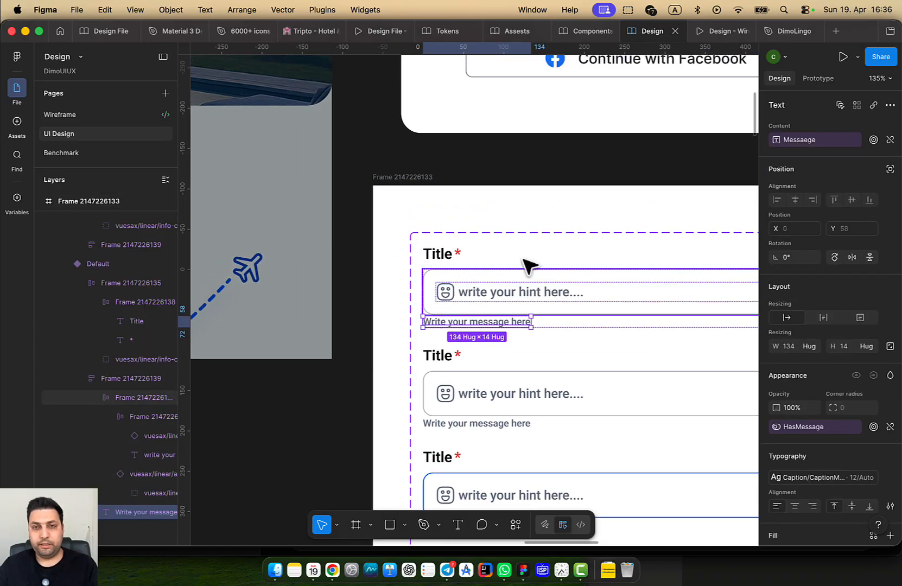
click(524, 260)
click(390, 314)
double_click(500, 290)
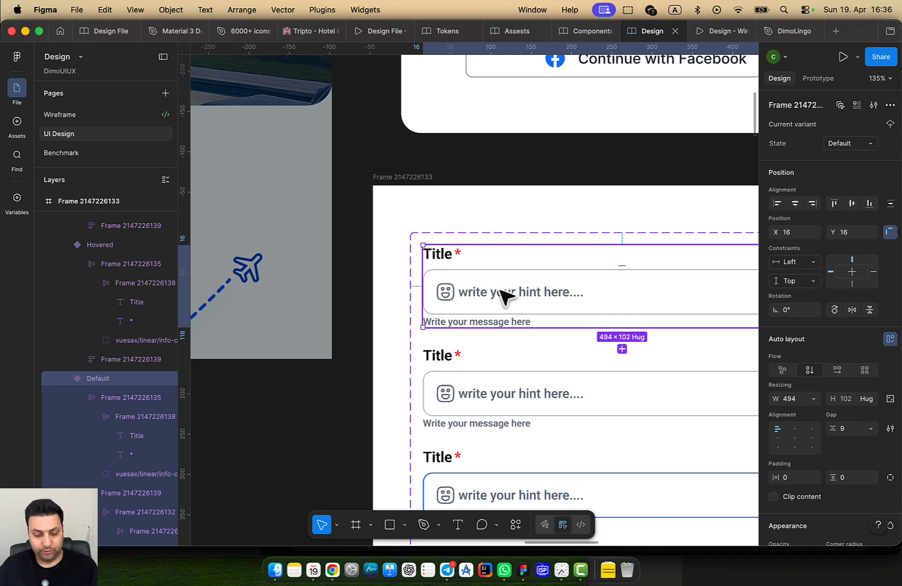
scroll(494, 291, left, 6)
scroll(429, 321, down, 4)
scroll(429, 320, left, 7)
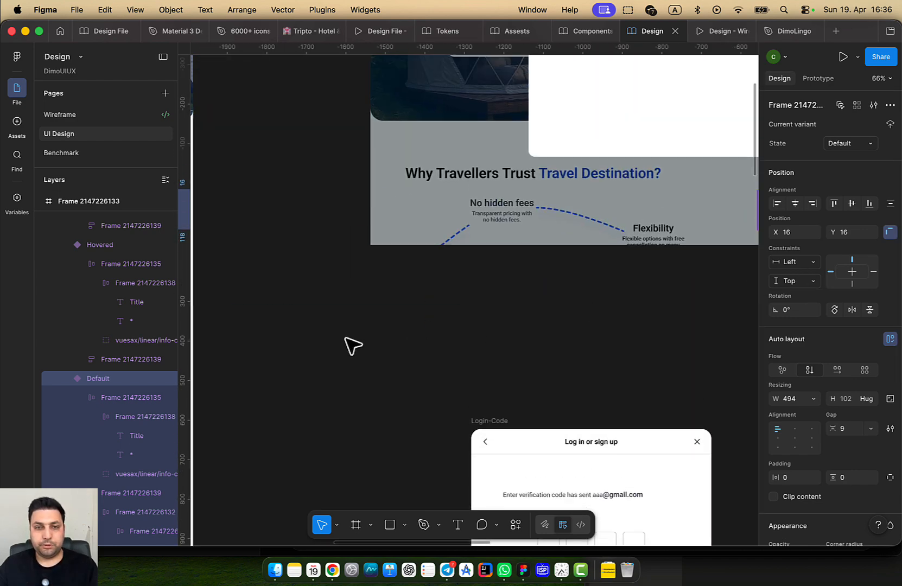
scroll(345, 338, down, 2)
Draw an empty 770×682 frame in open canvas space
drag(345, 338, 588, 195)
drag(597, 339, 356, 190)
click(498, 354)
drag(686, 365, 368, 284)
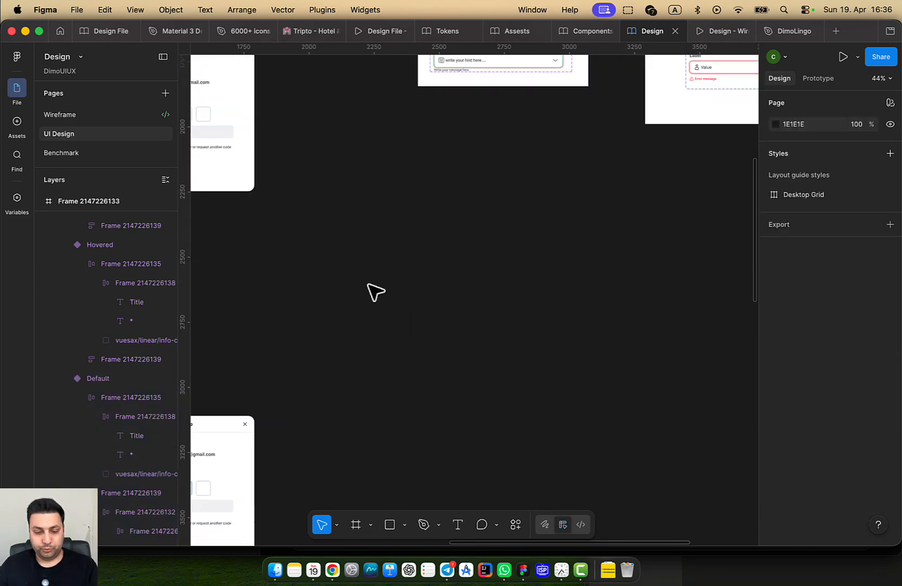
key(f)
drag(365, 212, 566, 393)
scroll(423, 284, up, 3)
Paste the input field at X 91, Y 80, add an aligned copy below, and auto-layout both
scroll(461, 279, up, 3)
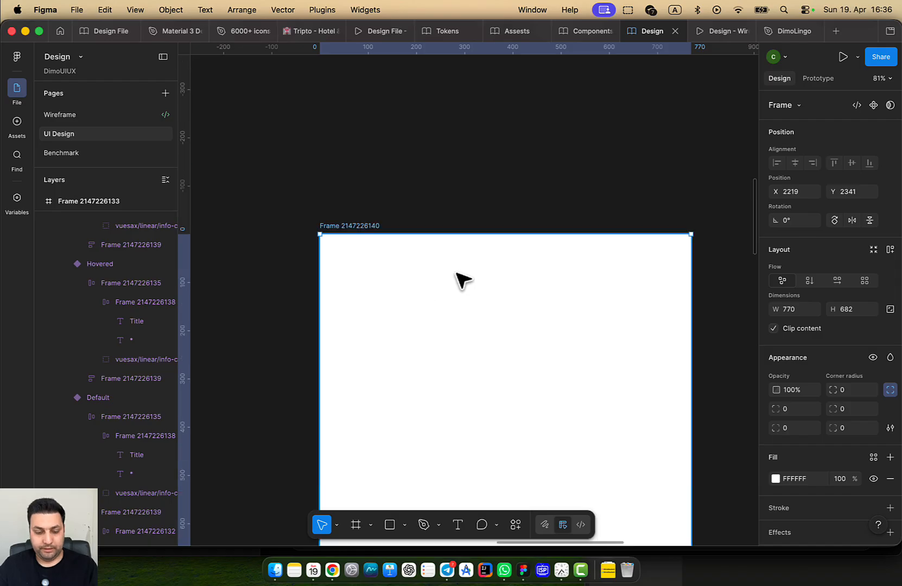
key(super+v)
drag(450, 269, 489, 304)
shift+click(504, 247)
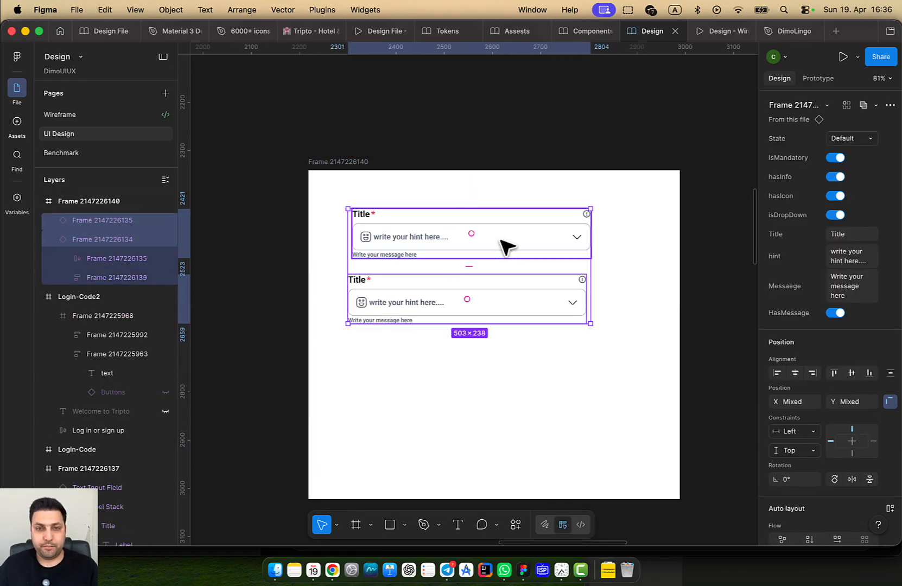
click(521, 285)
drag(483, 308, 487, 302)
shift+click(480, 224)
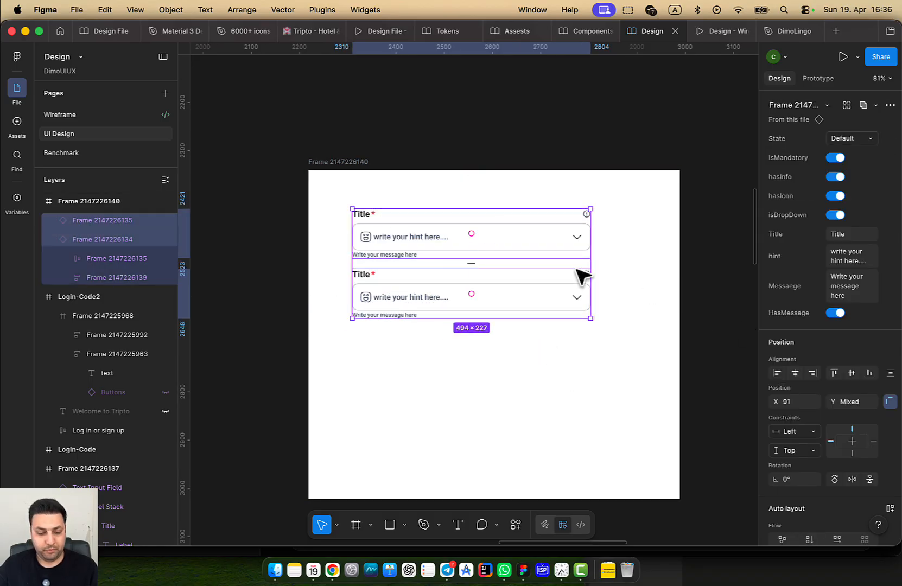
scroll(529, 296, up, 5)
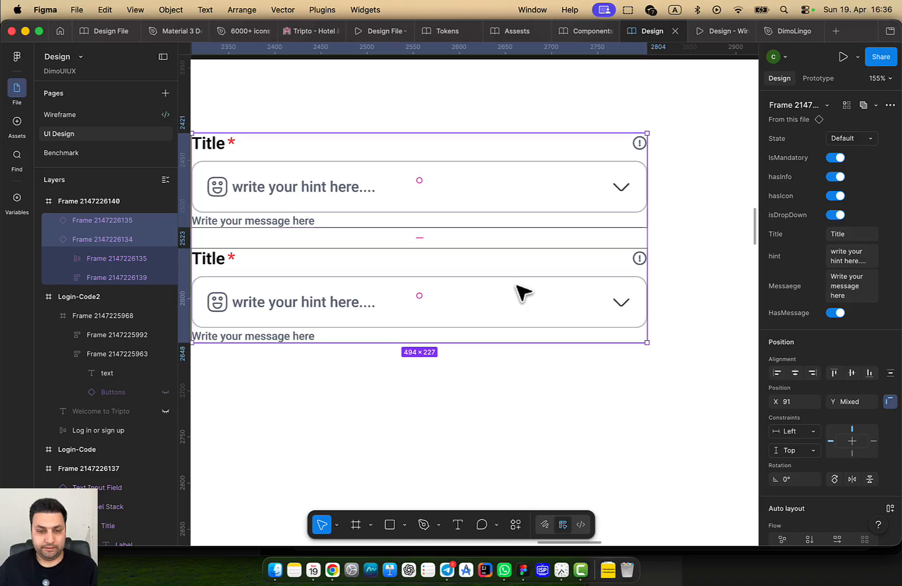
key(shift+a)
Turn off HasMessage on the upper field so its helper message is hidden
scroll(507, 305, left, 2)
scroll(508, 305, up, 1)
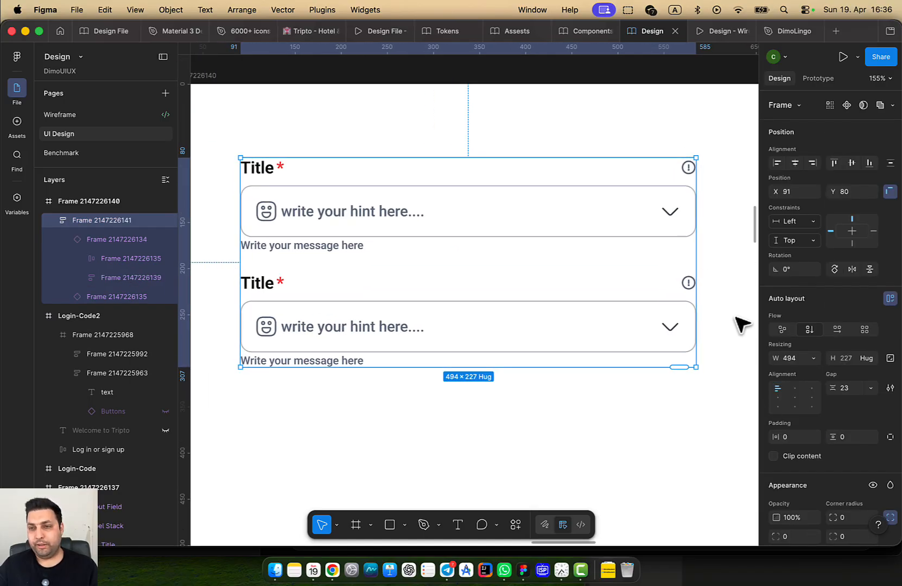
click(551, 323)
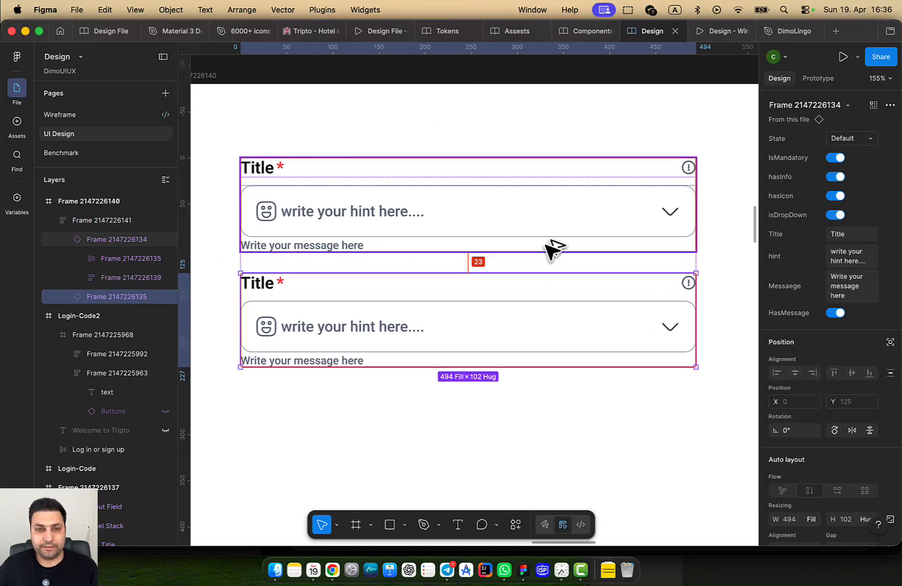
click(459, 135)
double_click(394, 222)
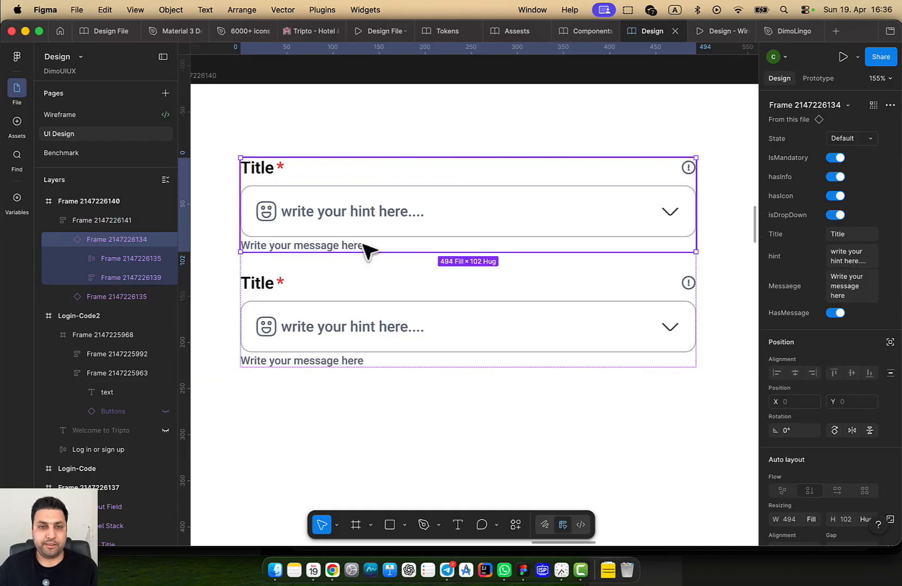
click(835, 313)
Duplicate the lower field twice to make four stacked fields
click(630, 445)
click(403, 210)
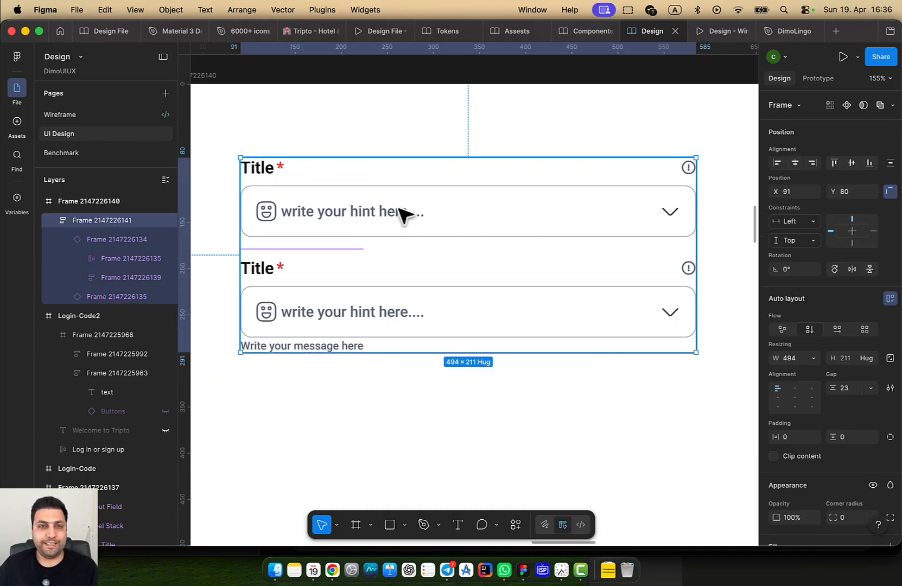
double_click(402, 209)
click(266, 404)
scroll(343, 255, up, 2)
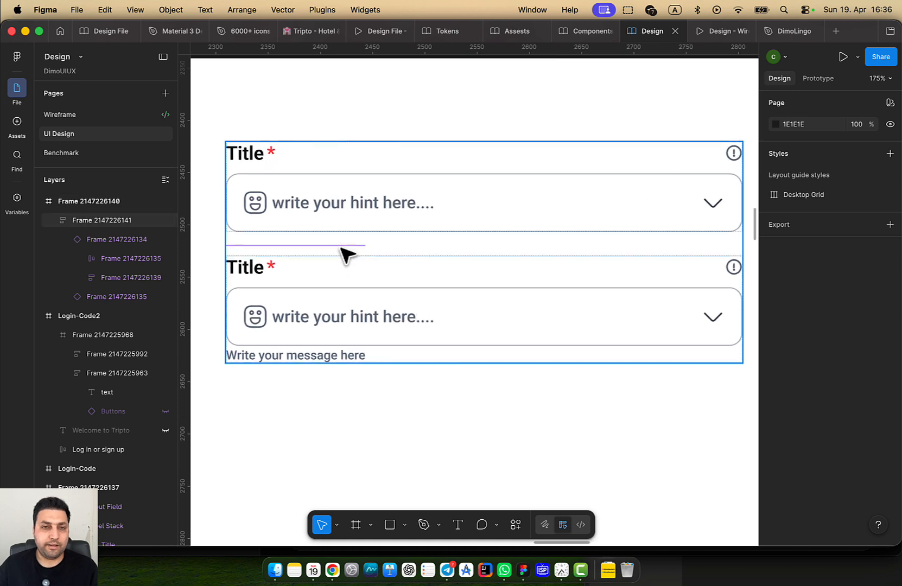
click(348, 253)
click(411, 229)
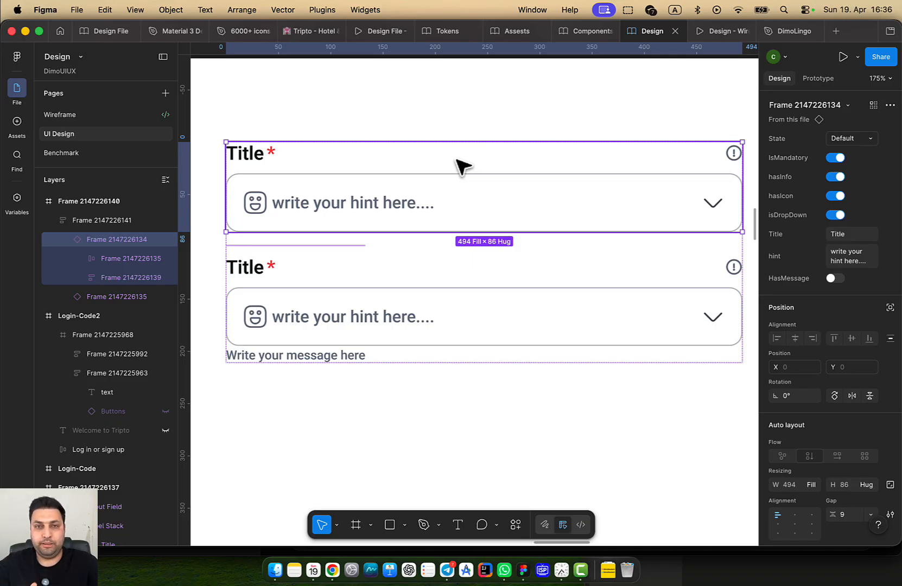
scroll(399, 287, down, 3)
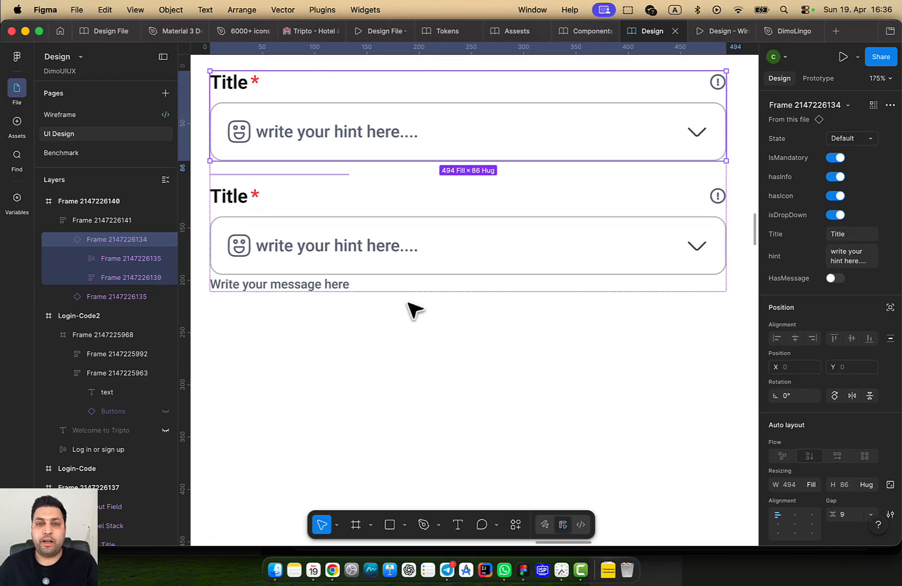
scroll(415, 295, down, 4)
click(414, 265)
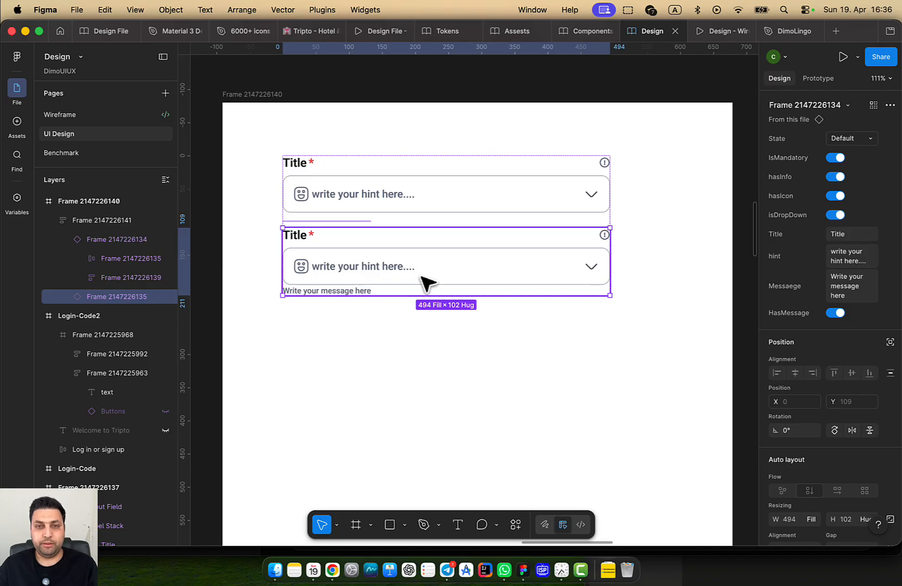
key(super+d)
key(super+d)
Toggle helper messages on the two new fields off and back on, leaving them shown
scroll(489, 312, down, 3)
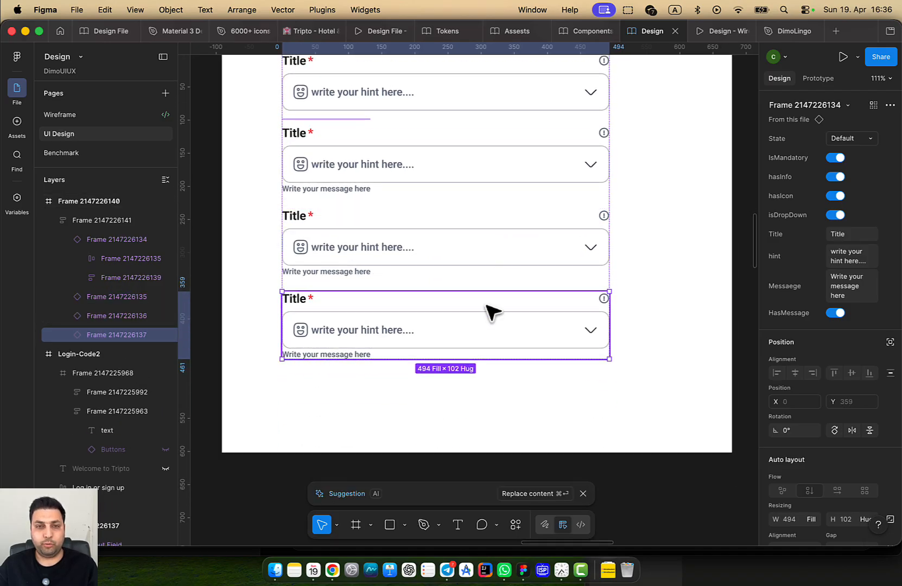
shift+click(429, 266)
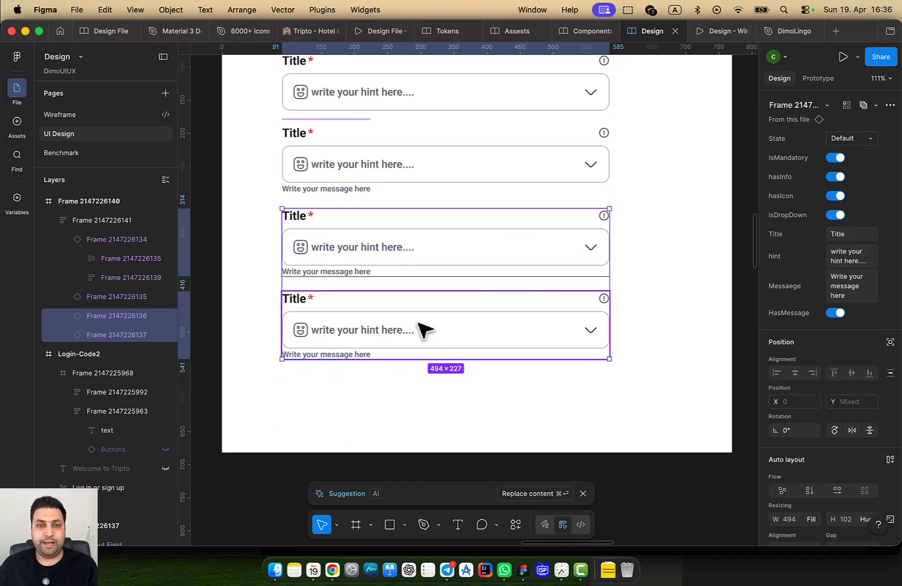
click(836, 313)
click(834, 279)
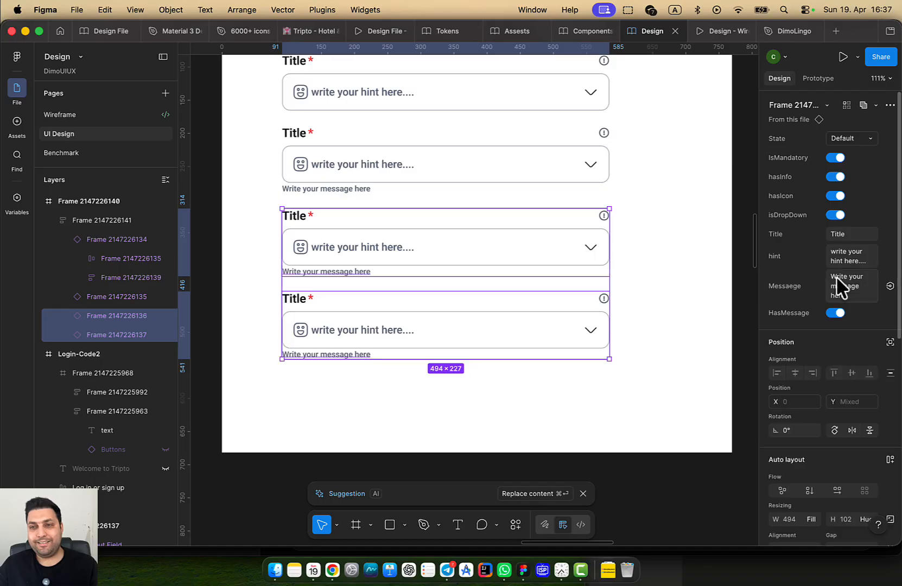
click(839, 315)
click(836, 276)
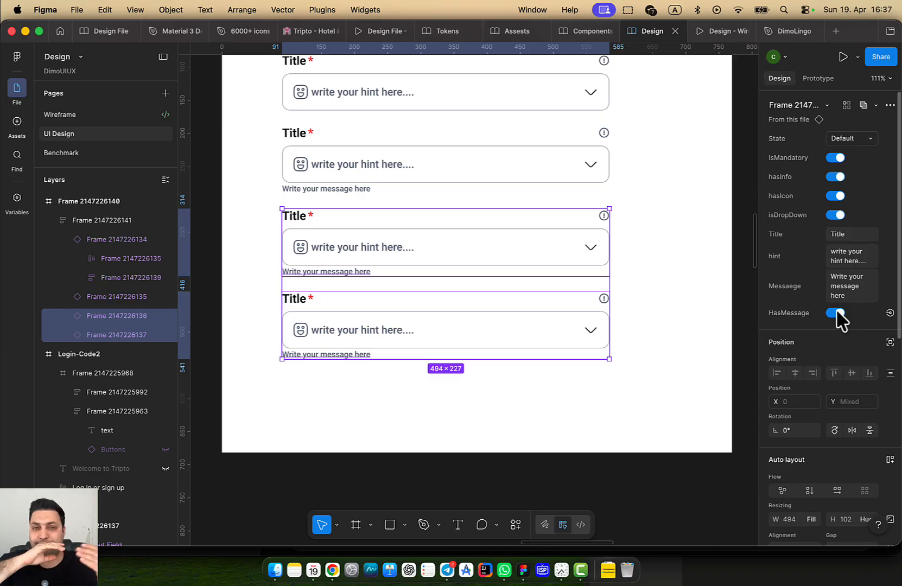
scroll(570, 296, down, 1)
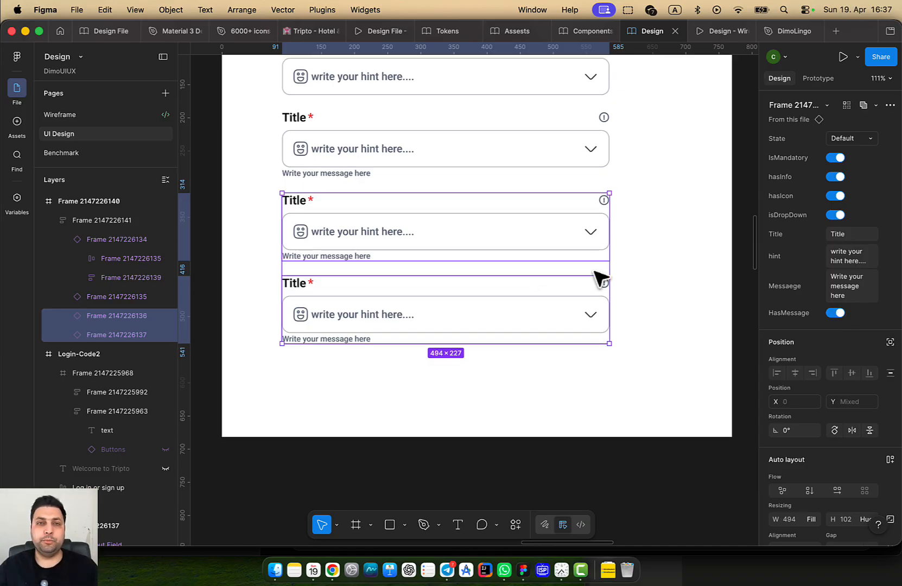
click(593, 273)
scroll(556, 278, down, 5)
drag(447, 300, 150, 372)
scroll(408, 350, down, 5)
Set all six text-field variants to a fixed height of 102
drag(425, 341, 363, 461)
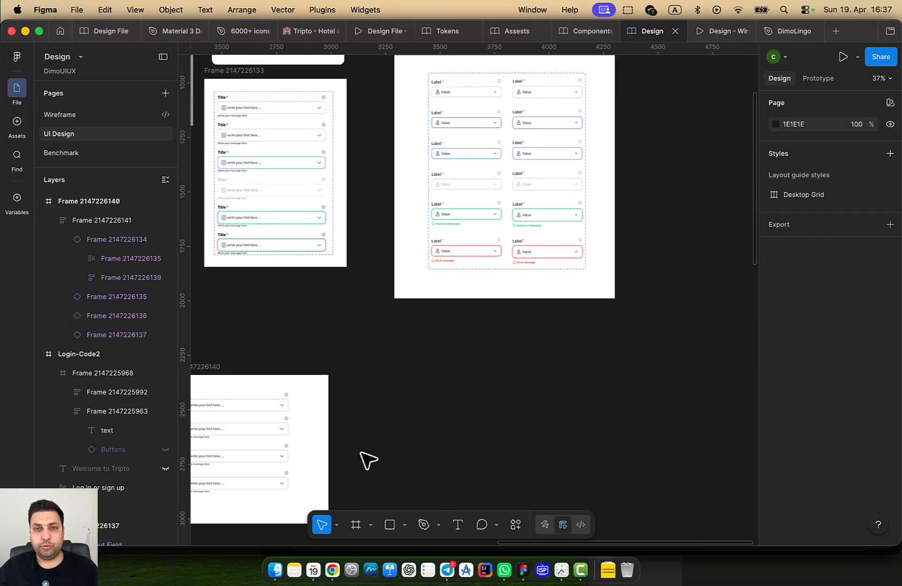
drag(465, 327, 577, 449)
scroll(375, 271, up, 5)
click(392, 197)
click(393, 198)
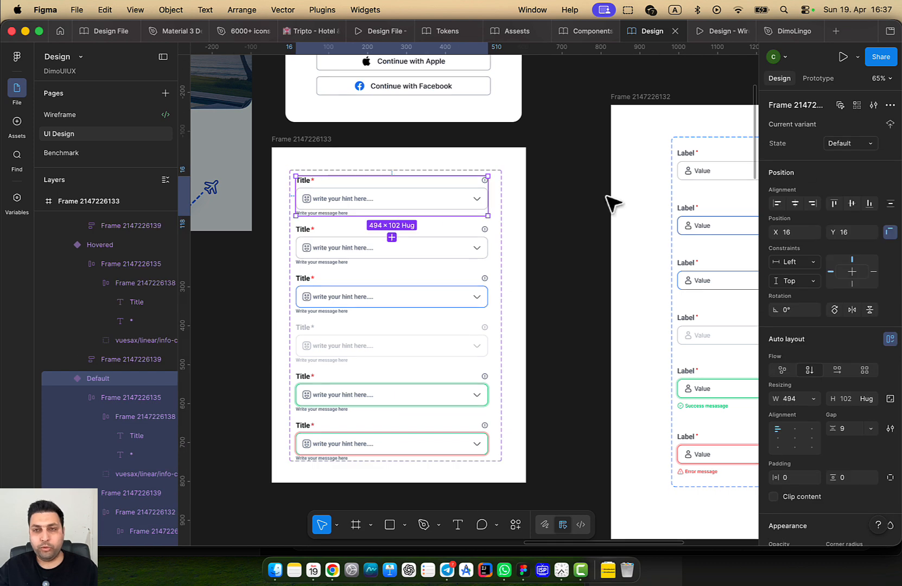
click(839, 106)
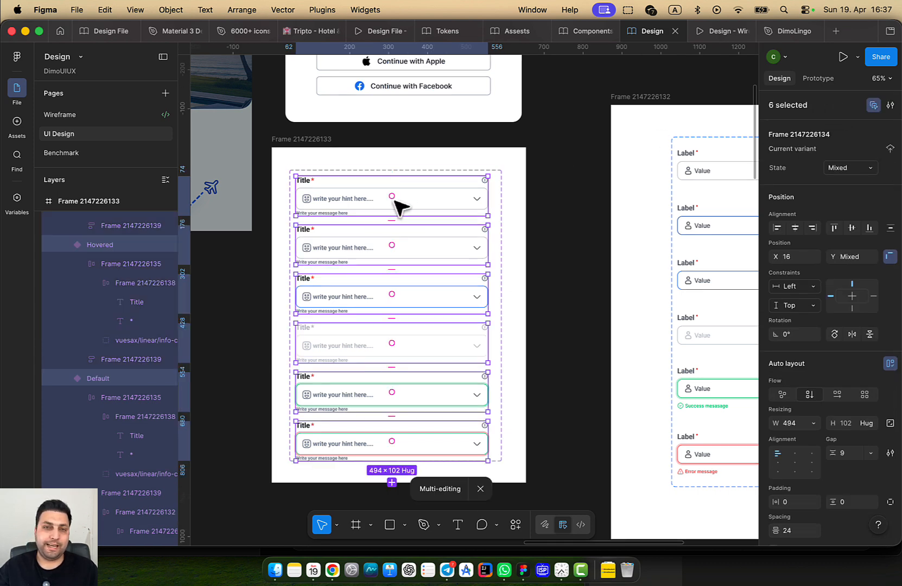
scroll(820, 373, down, 3)
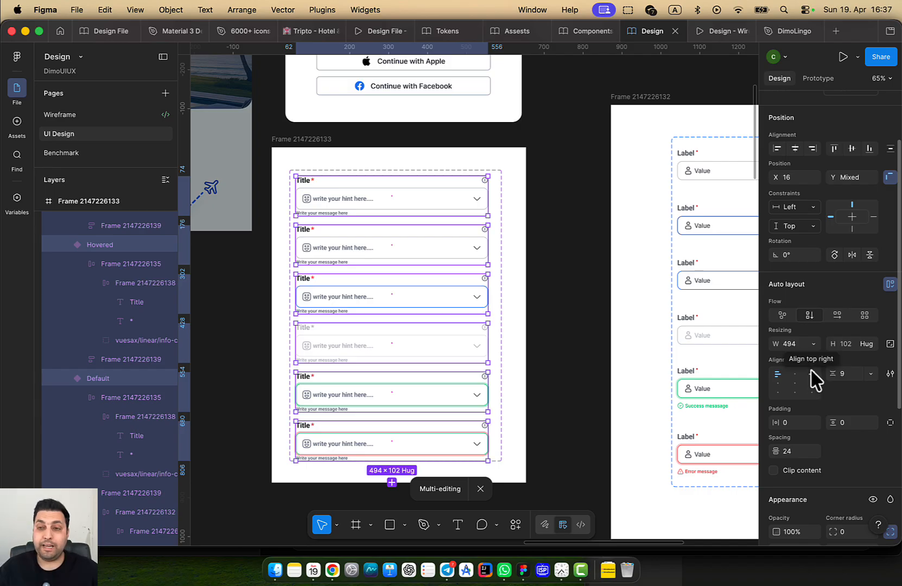
click(873, 344)
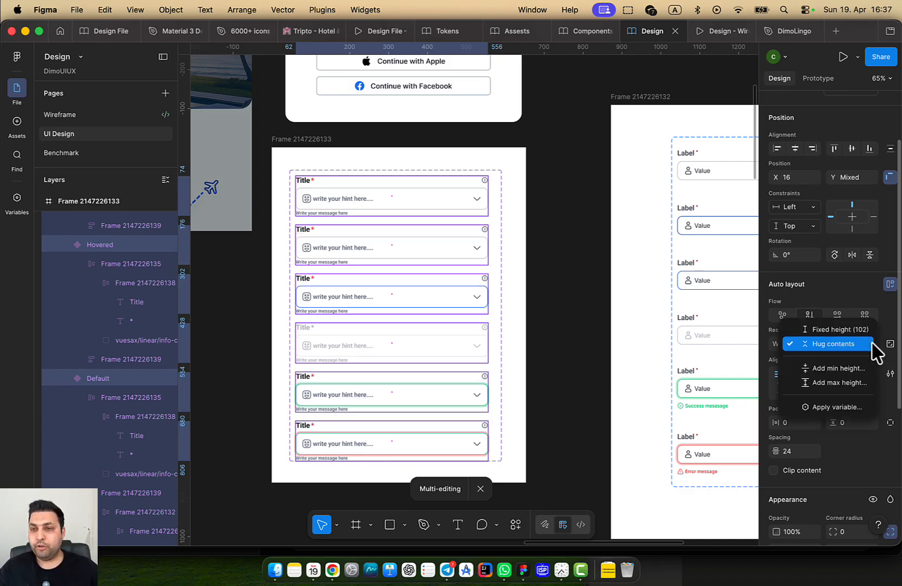
click(855, 330)
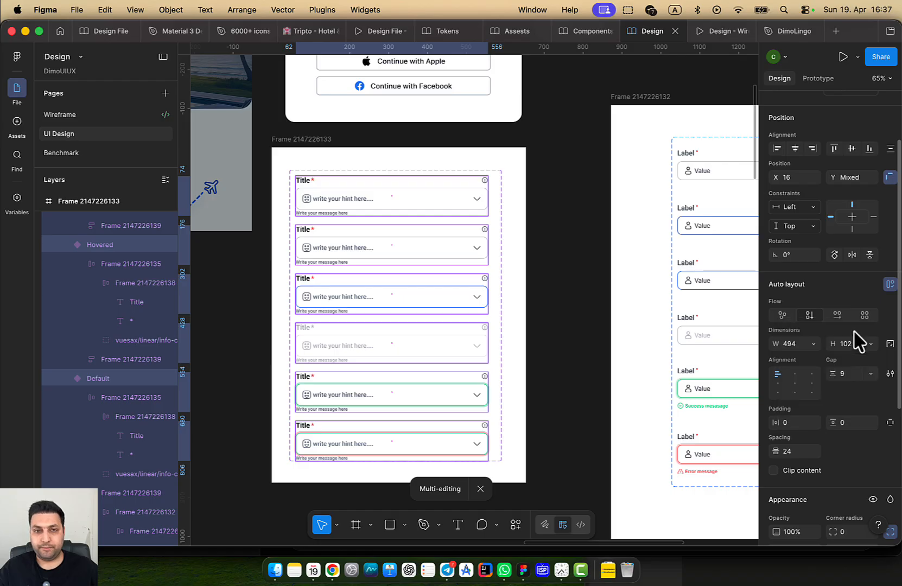
Pan back to the frame of four test fields to check the result
drag(403, 320, 602, 255)
scroll(341, 402, down, 5)
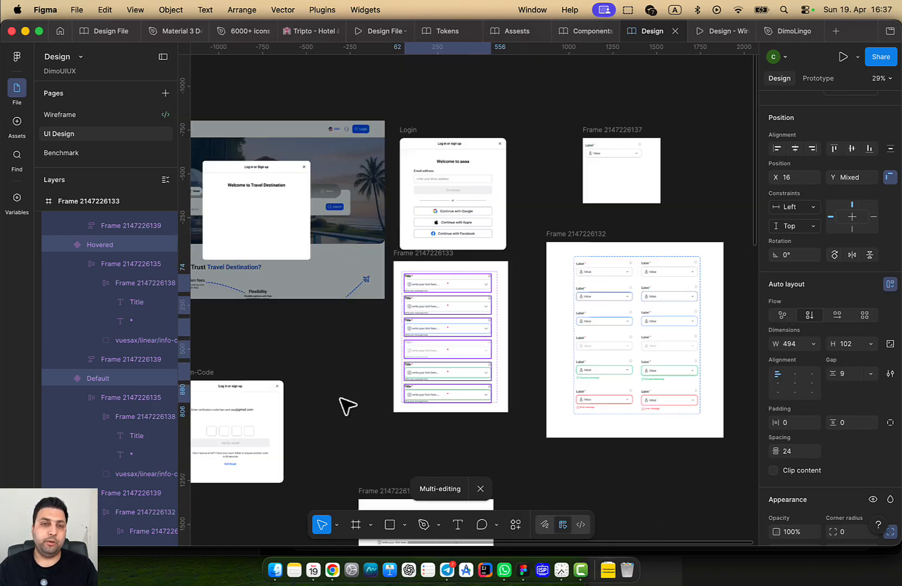
drag(234, 466, 483, 175)
scroll(483, 175, up, 1)
drag(473, 348, 244, 321)
scroll(489, 209, up, 4)
scroll(491, 209, up, 3)
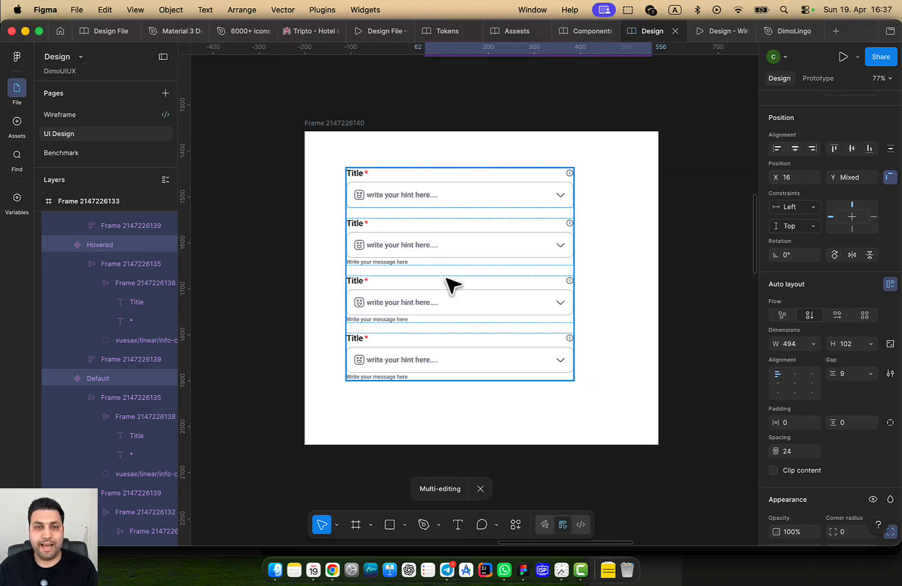
double_click(455, 254)
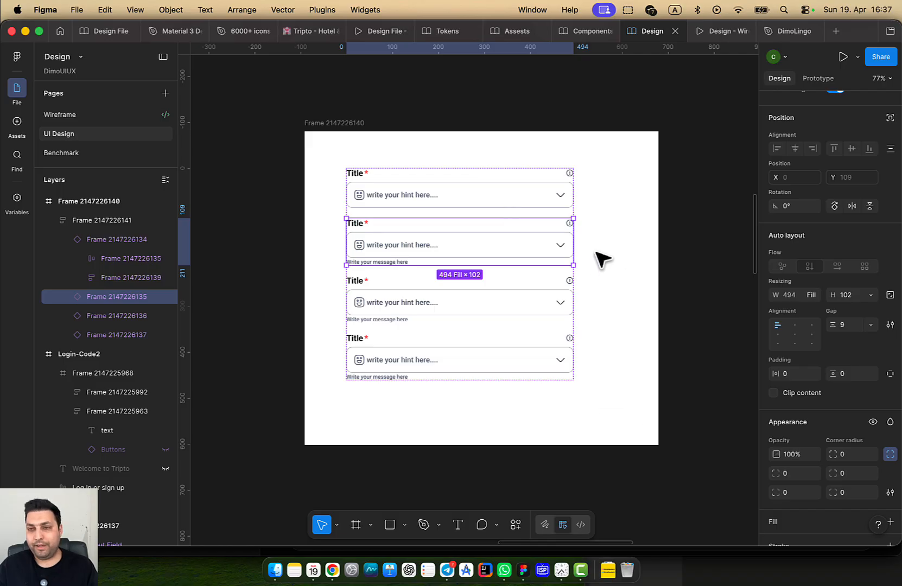
scroll(857, 176, up, 5)
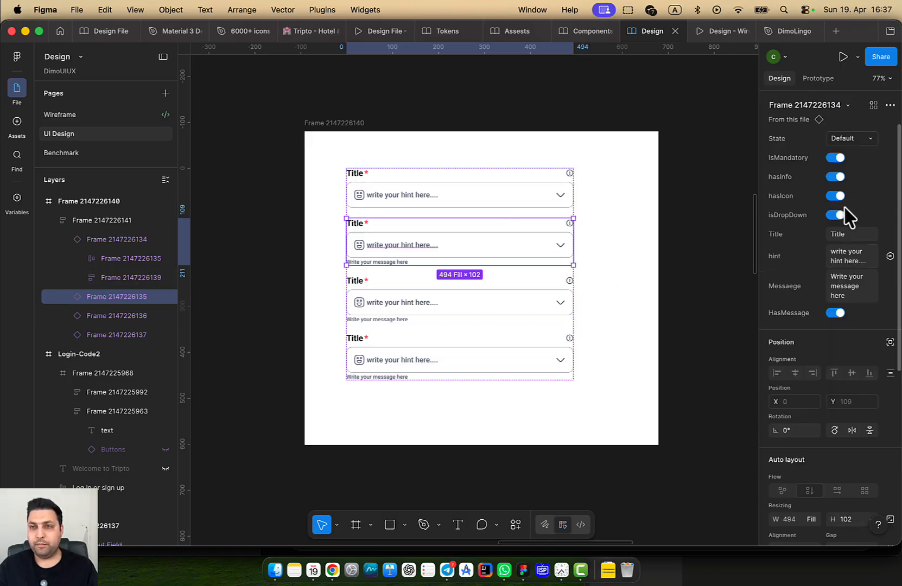
click(839, 317)
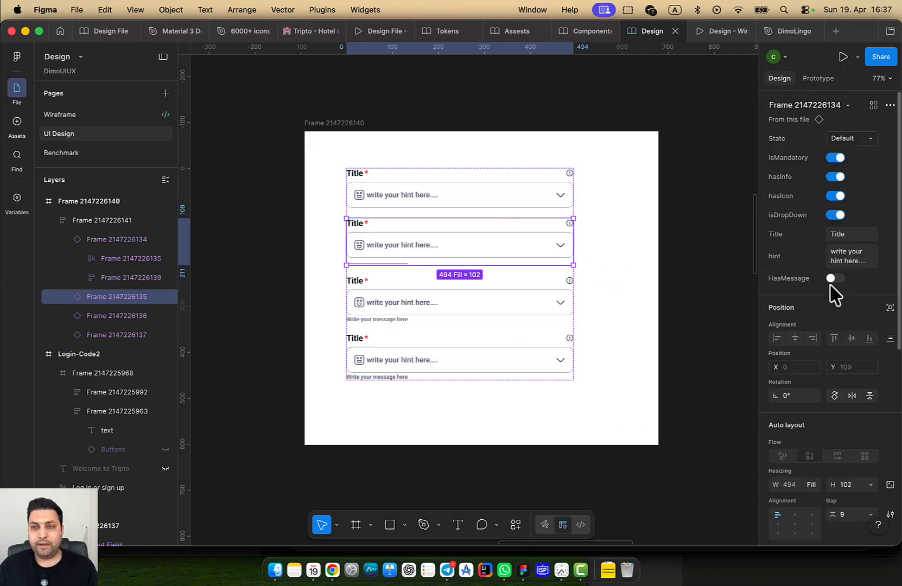
click(834, 278)
click(836, 313)
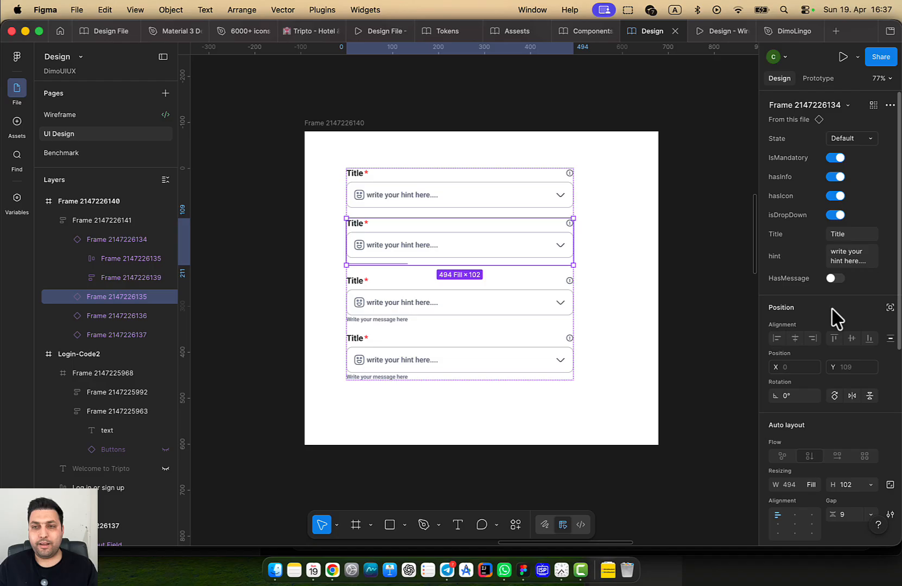
click(835, 278)
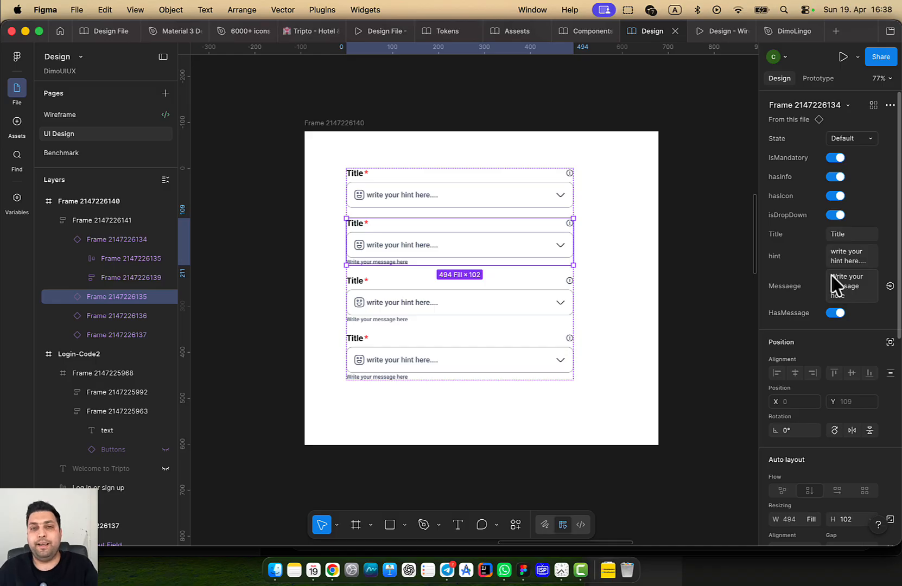
scroll(630, 316, down, 5)
click(483, 187)
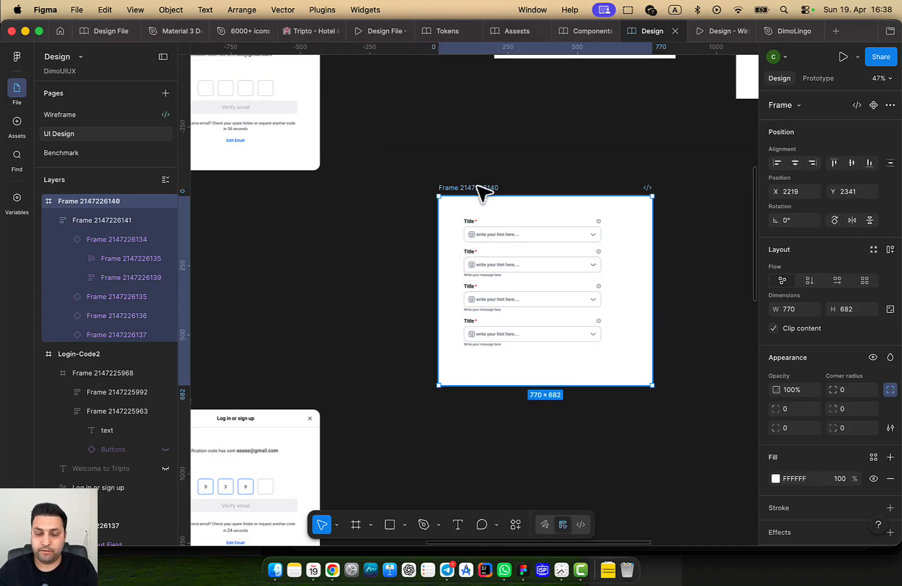
Delete the frame holding the four test fields
key(Delete)
scroll(488, 228, down, 5)
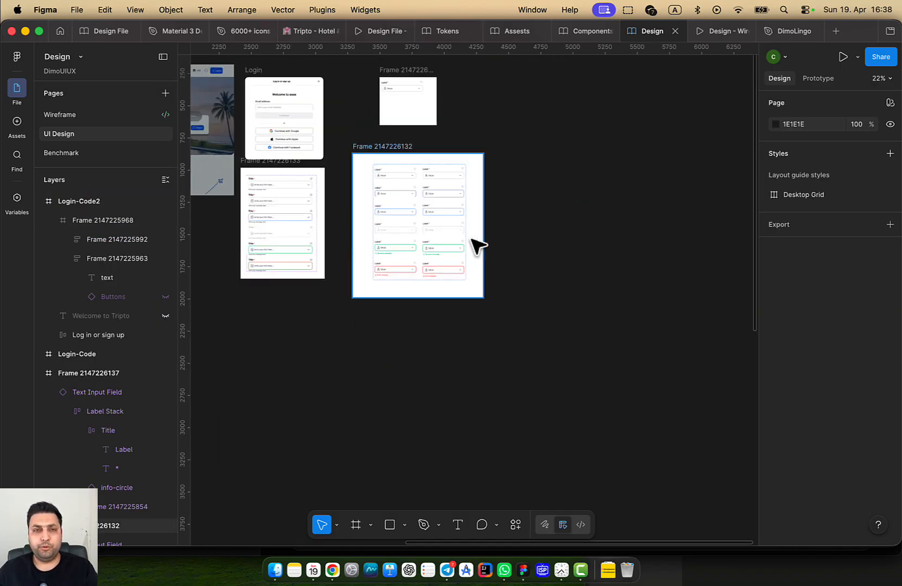
scroll(570, 318, up, 4)
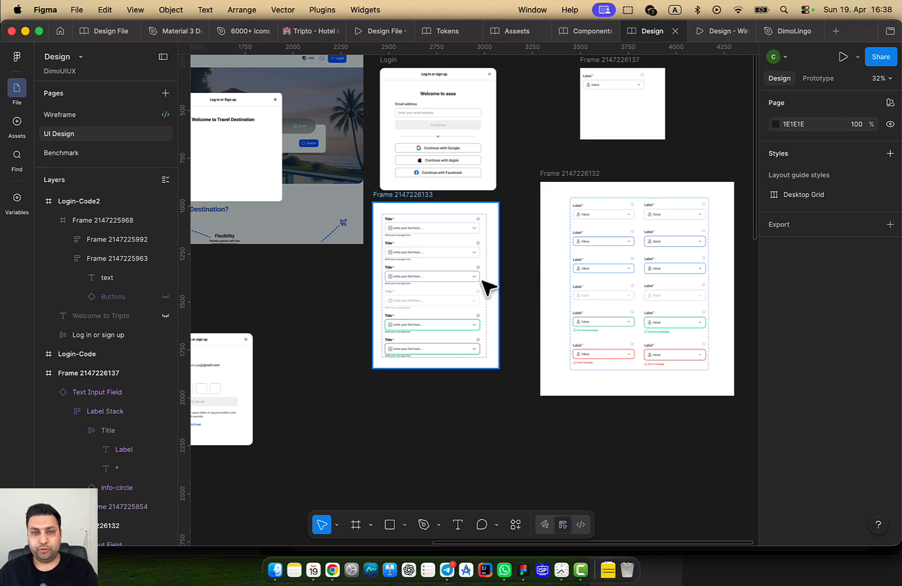
scroll(486, 288, up, 4)
scroll(380, 211, right, 2)
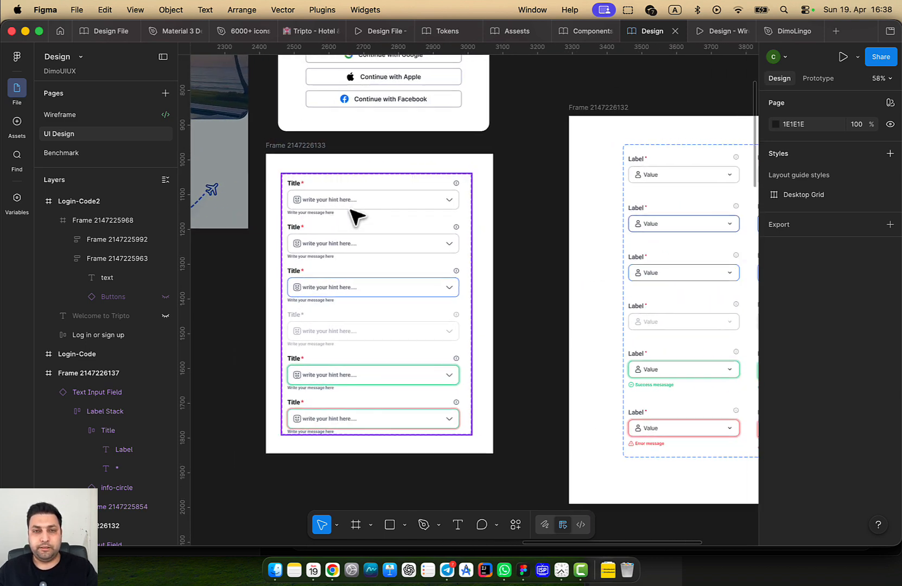
scroll(380, 234, right, 2)
scroll(380, 233, up, 1)
Draw a new empty 518×507 frame below the Default text-field variant
click(356, 238)
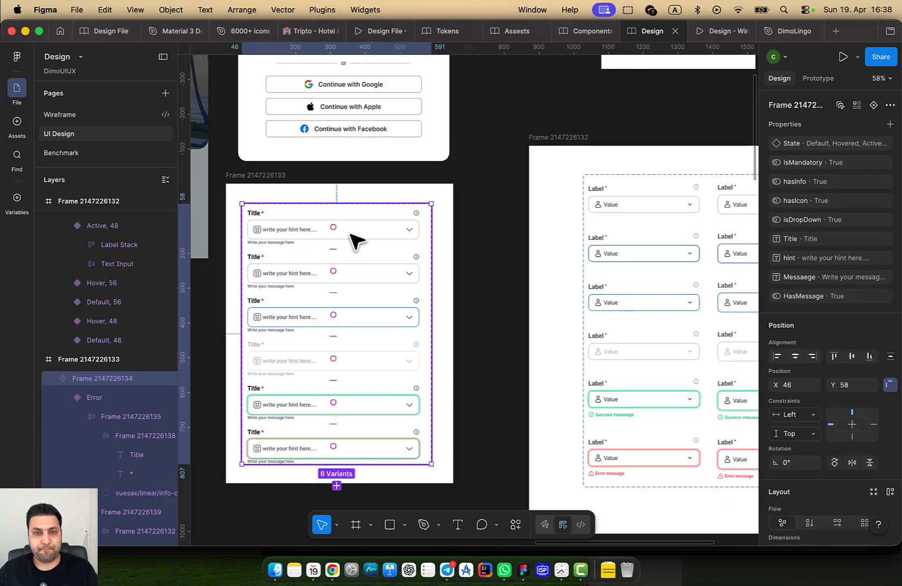
double_click(350, 235)
drag(380, 232, 555, 161)
drag(501, 341, 537, 162)
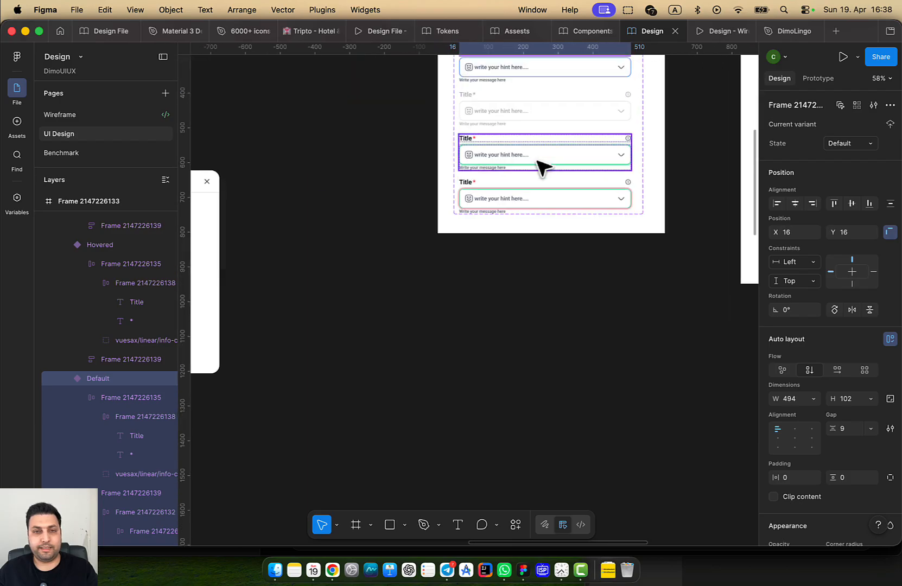
scroll(322, 327, left, 3)
scroll(322, 326, down, 1)
key(f)
mouse_move(425, 254)
mouse_down()
mouse_move(508, 403)
mouse_move(605, 431)
mouse_up()
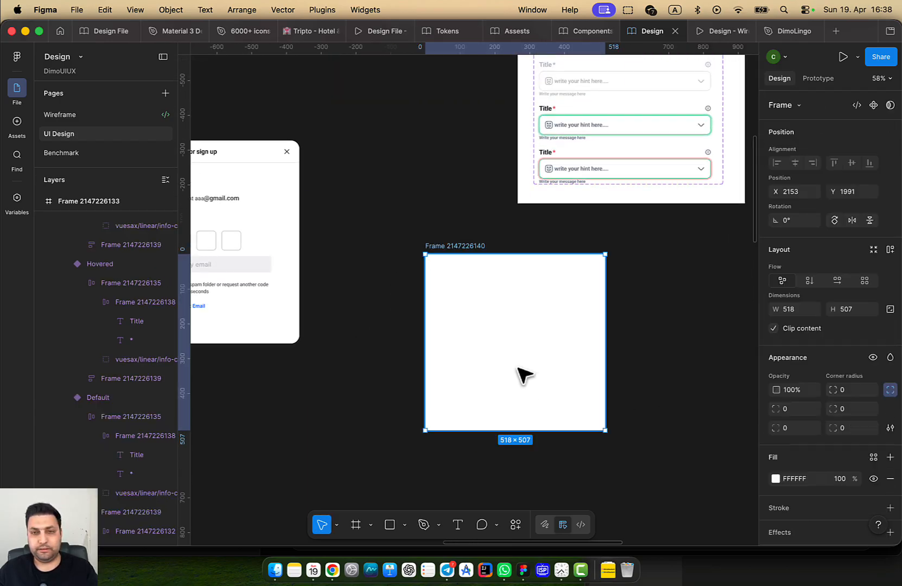
Paste the Default text-field variant into the new frame at X 16, Y 16
key(super+v)
key(shift+2)
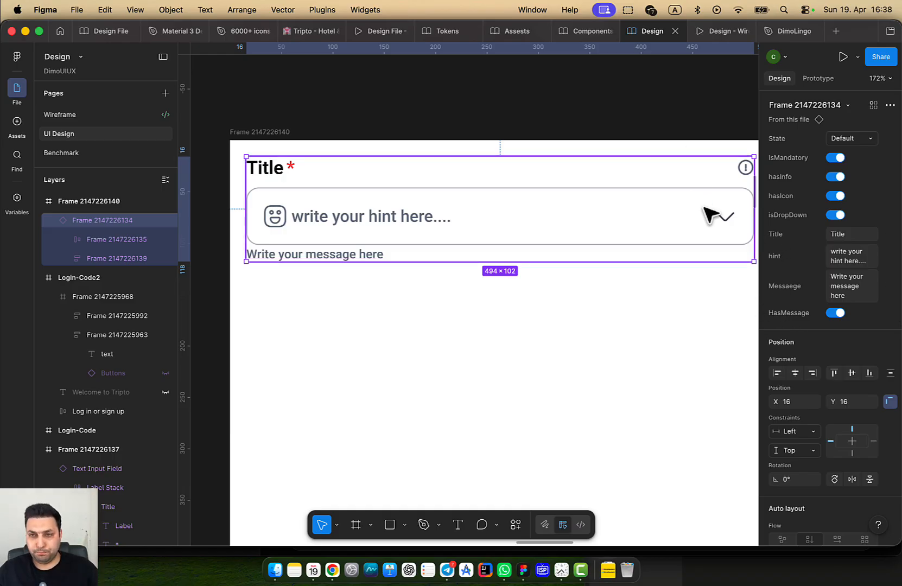
scroll(534, 223, right, 5)
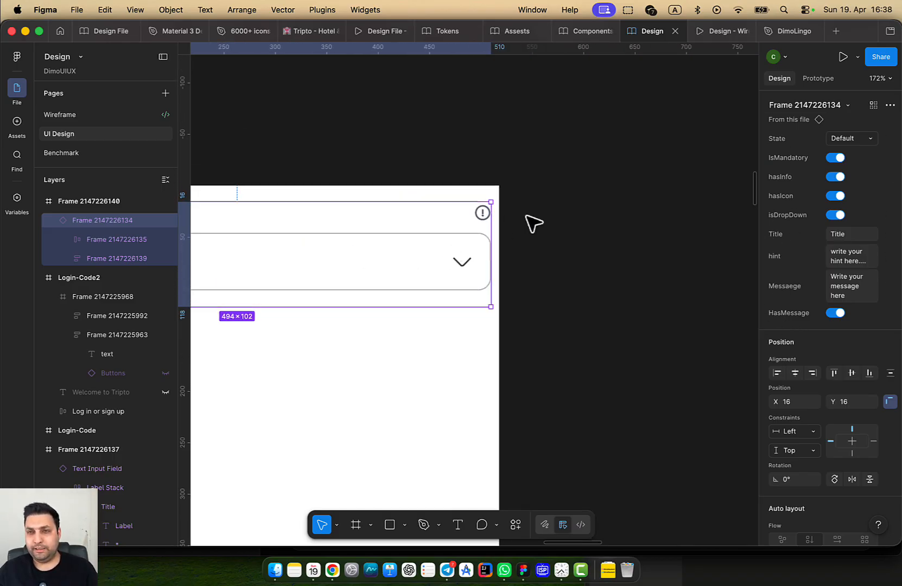
drag(641, 162, 360, 300)
scroll(387, 286, down, 5)
drag(405, 266, 417, 455)
Reorder properties: Title below State, hint below Title, HasMessage just before Messaege
click(449, 190)
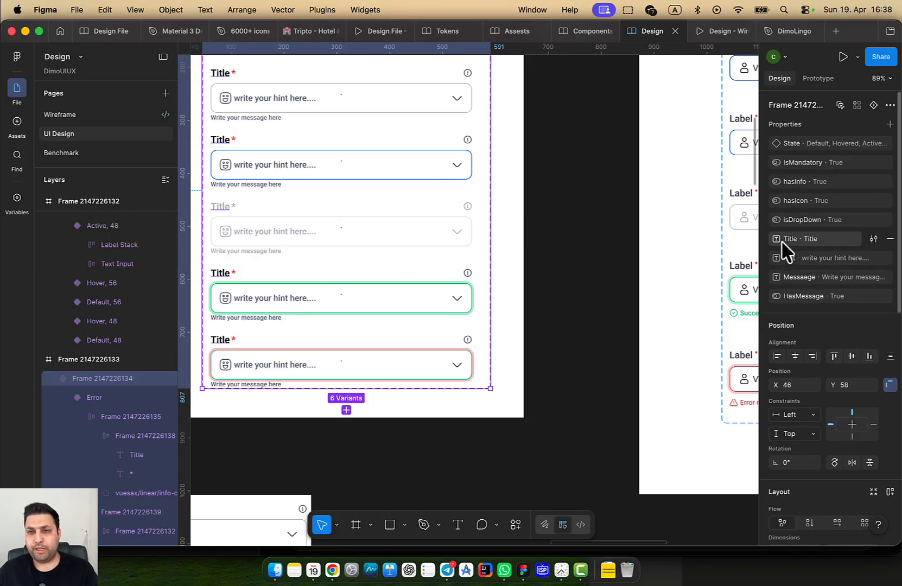
drag(782, 242, 781, 149)
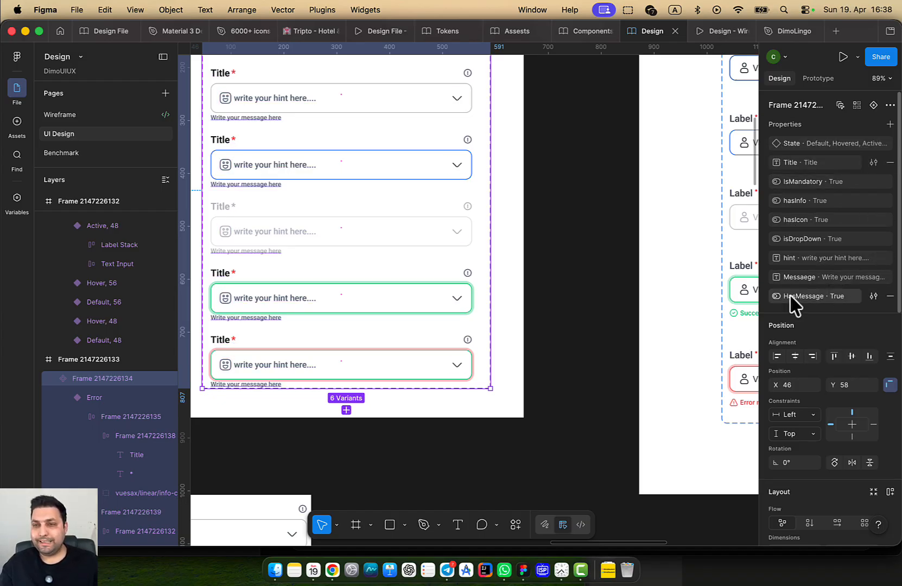
drag(783, 299, 785, 256)
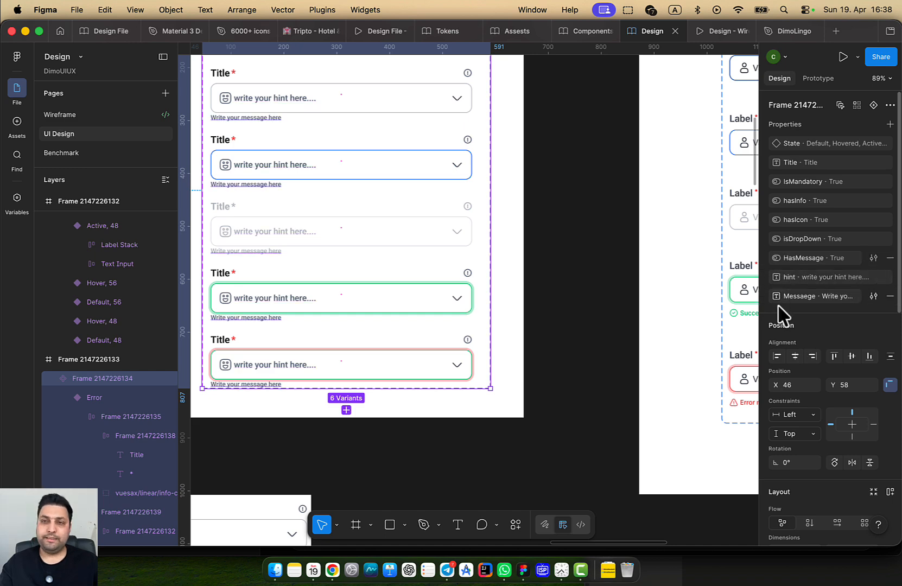
drag(779, 278, 785, 198)
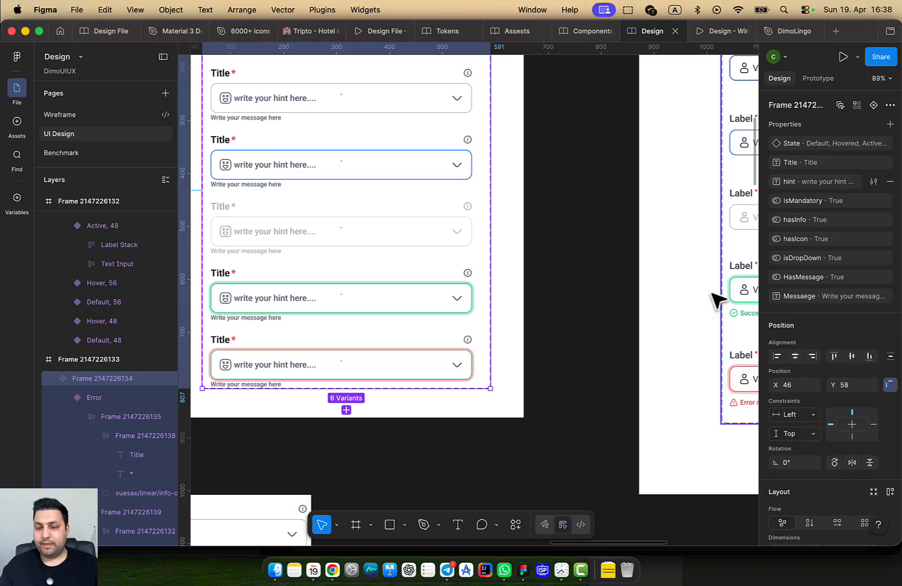
click(592, 290)
scroll(668, 199, down, 3)
scroll(668, 199, left, 3)
scroll(520, 380, down, 5)
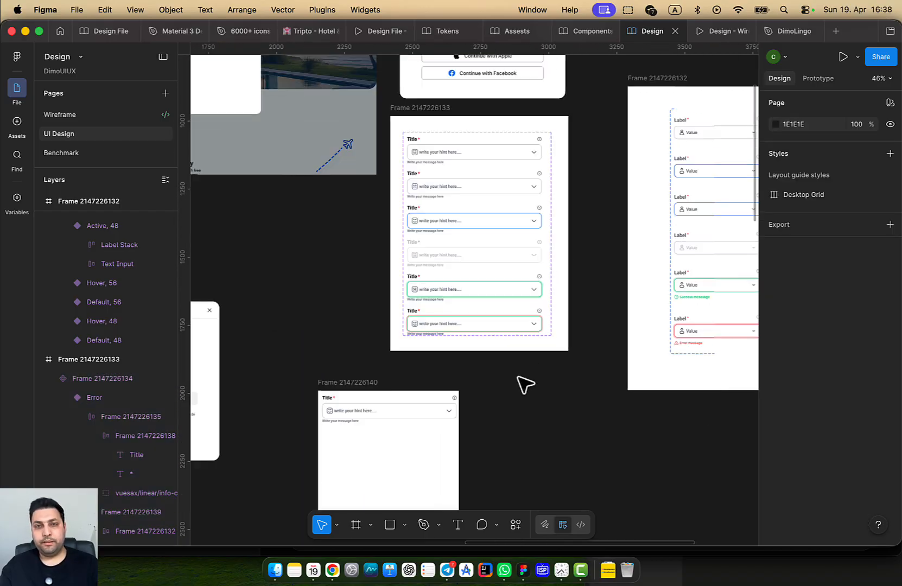
click(322, 383)
key(Delete)
scroll(328, 390, down, 5)
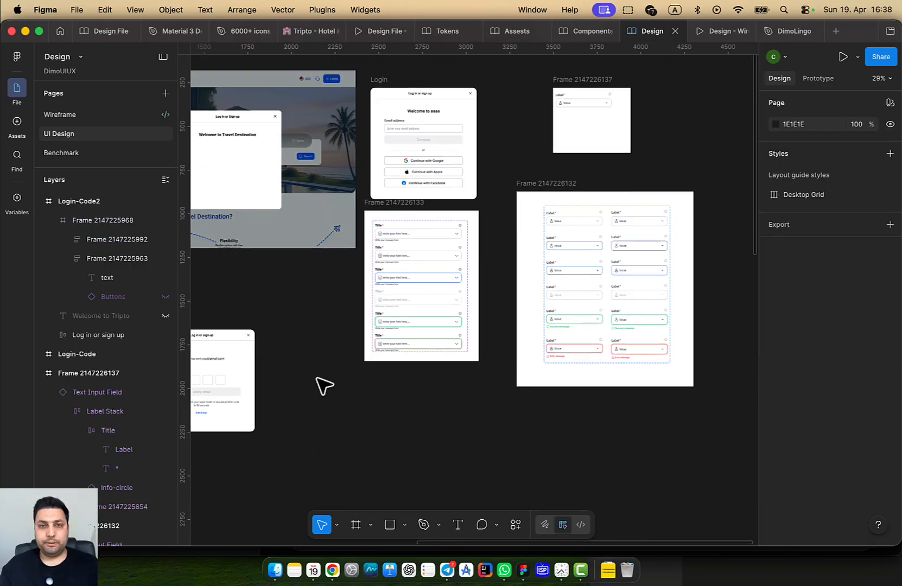
scroll(471, 280, up, 3)
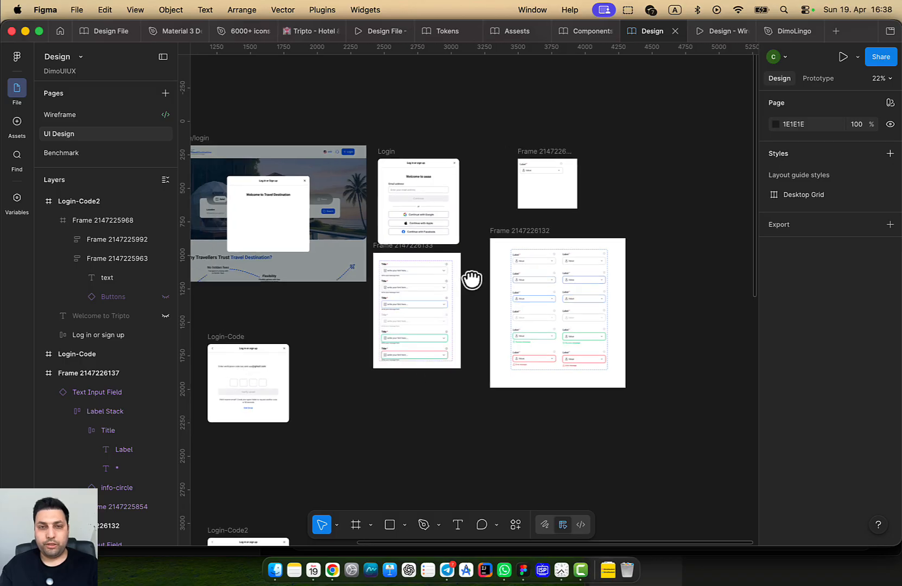
click(423, 251)
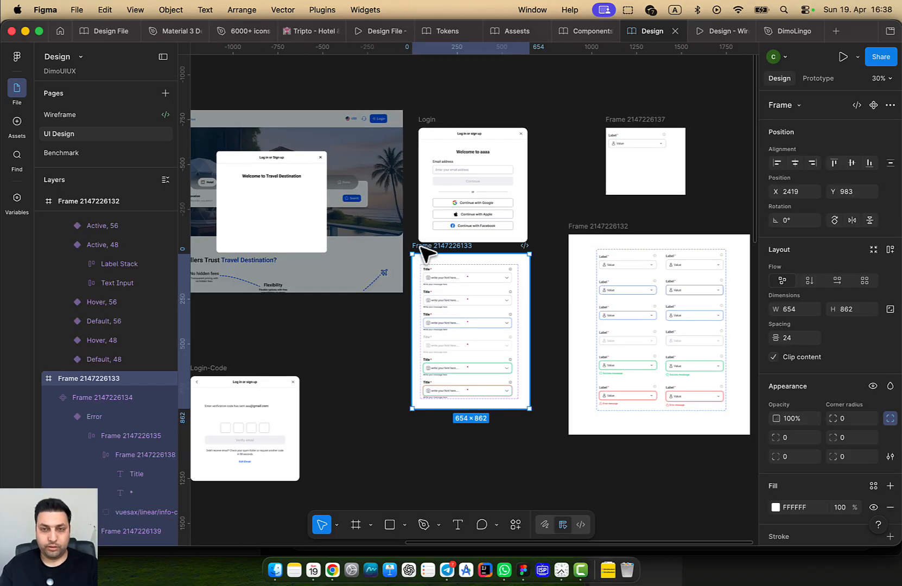
key(Delete)
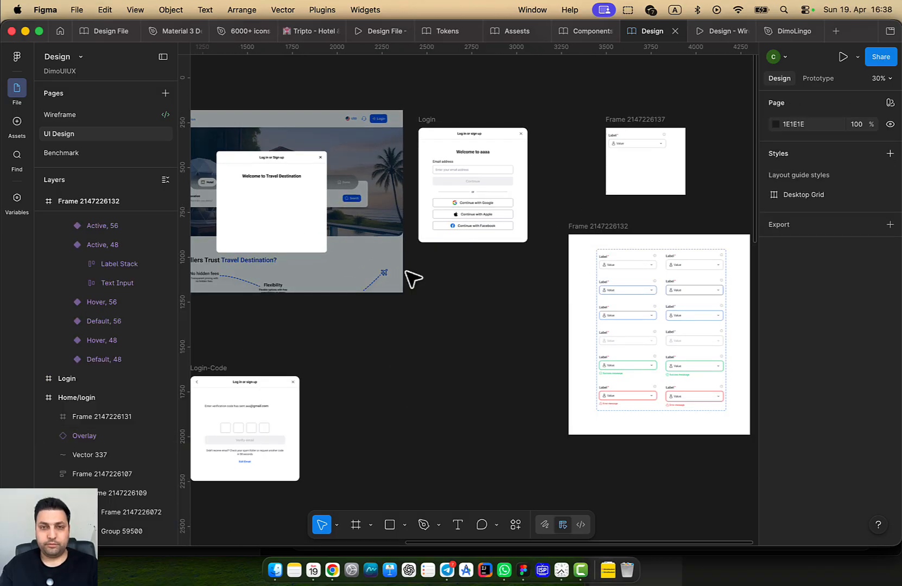
click(587, 31)
On the TextField page, rename the variants frame to 'Text Filed'
click(166, 93)
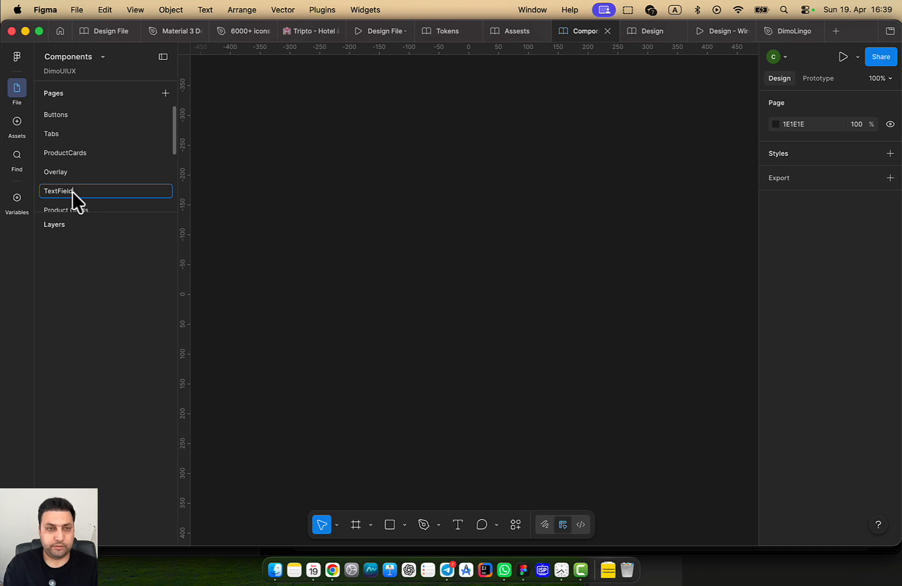
click(73, 192)
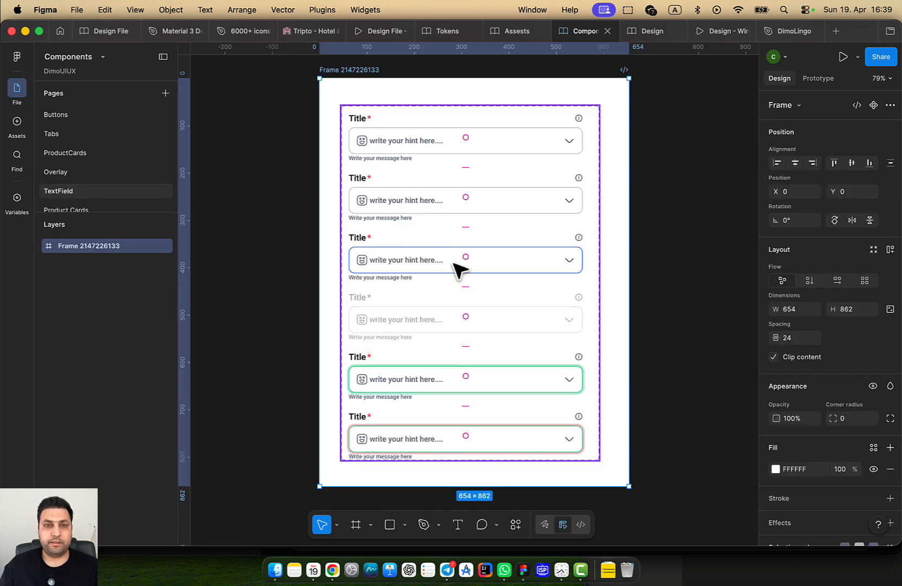
click(241, 199)
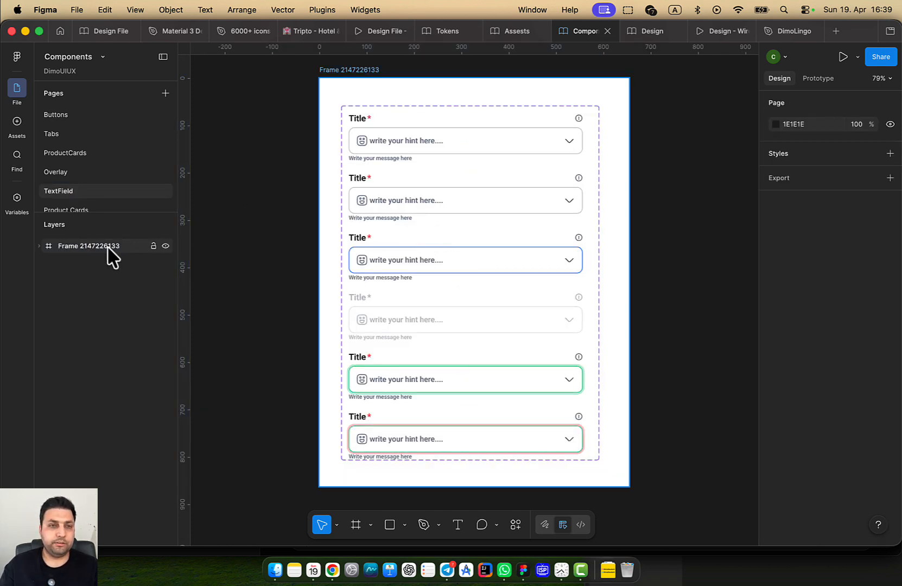
double_click(345, 70)
text(Tex)
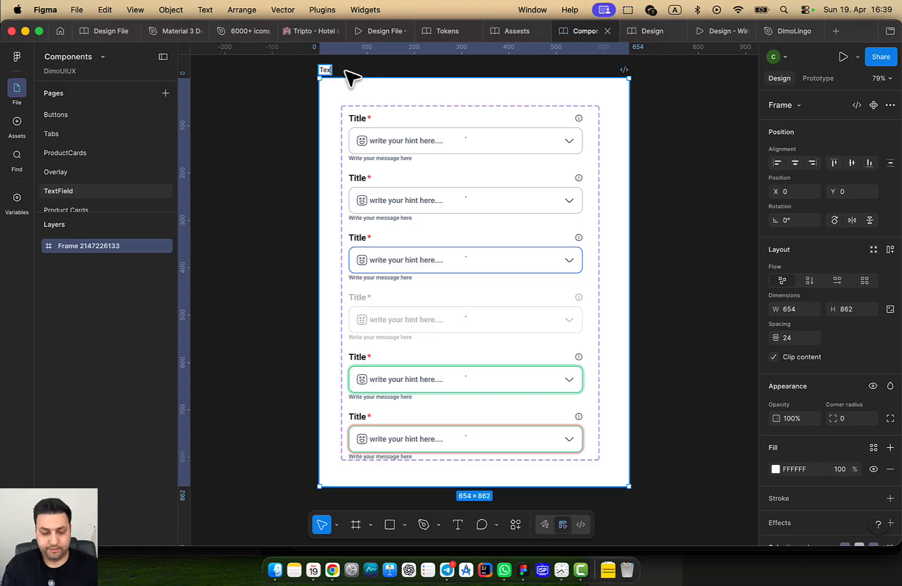
text(t Filed)
key(Return)
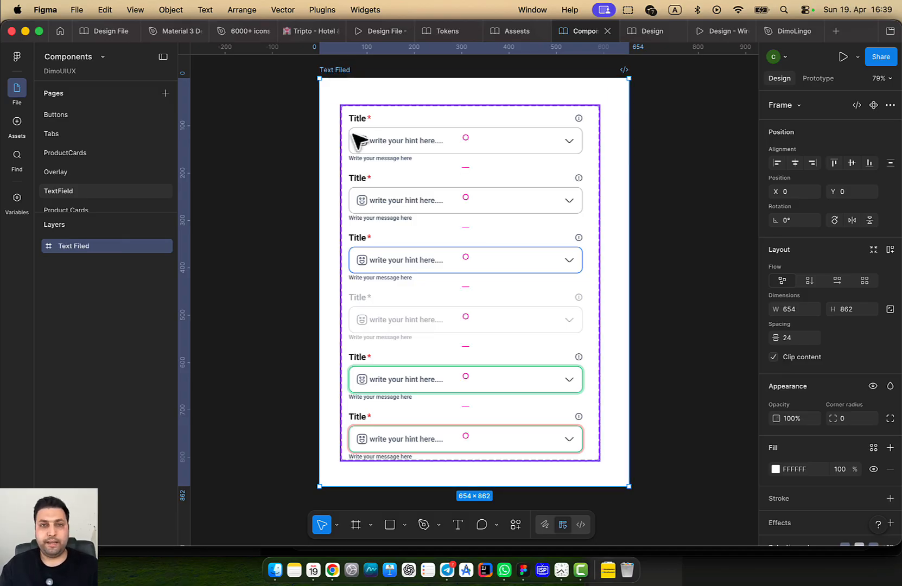
Rename the inner six-variant component set to 'Text Field'
click(87, 266)
double_click(87, 266)
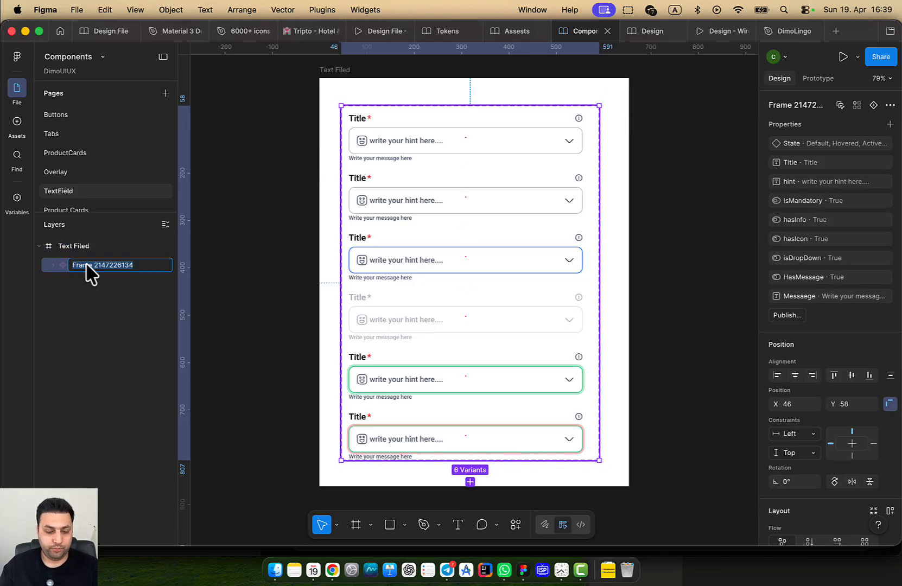
text(TextField)
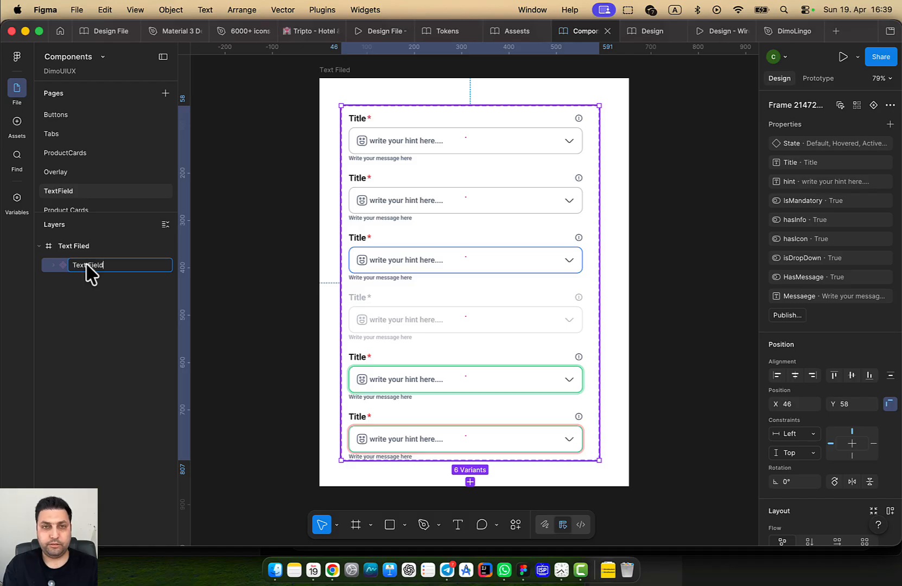
key(Return)
Publish the Components library from Manage libraries, with Text Field listed as added
click(242, 152)
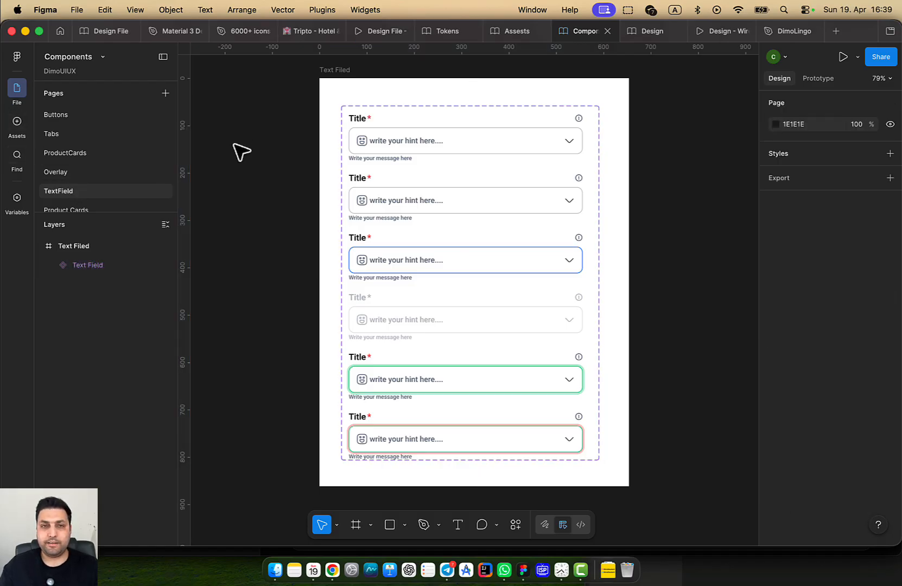
click(21, 137)
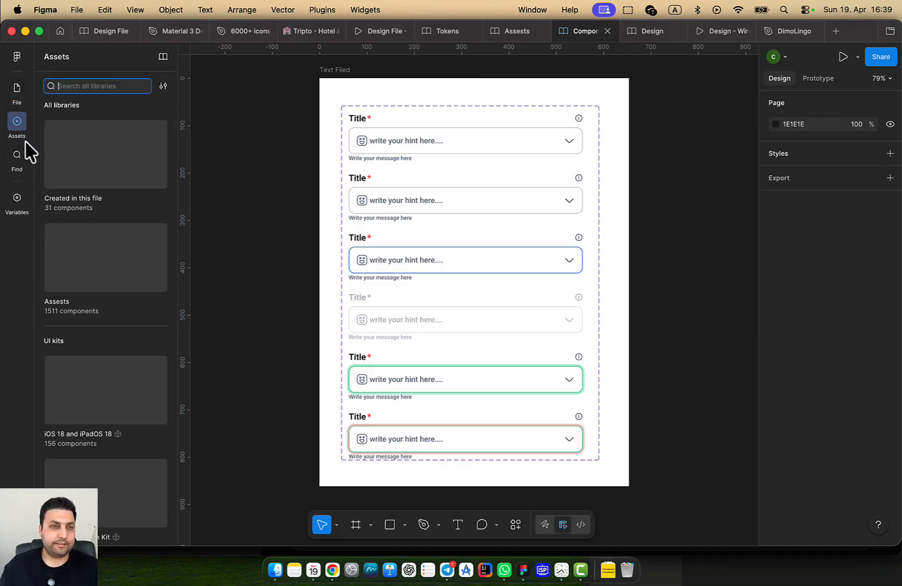
click(162, 57)
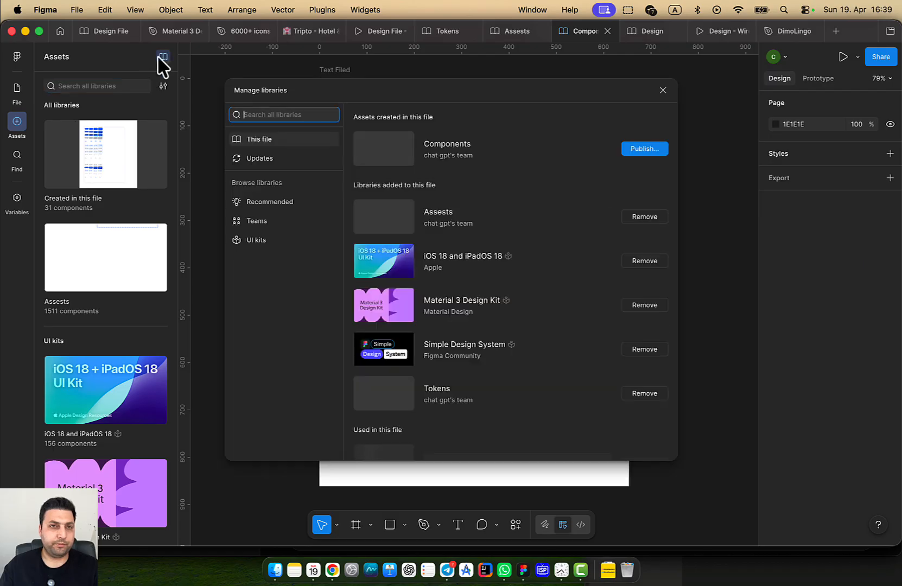
click(645, 149)
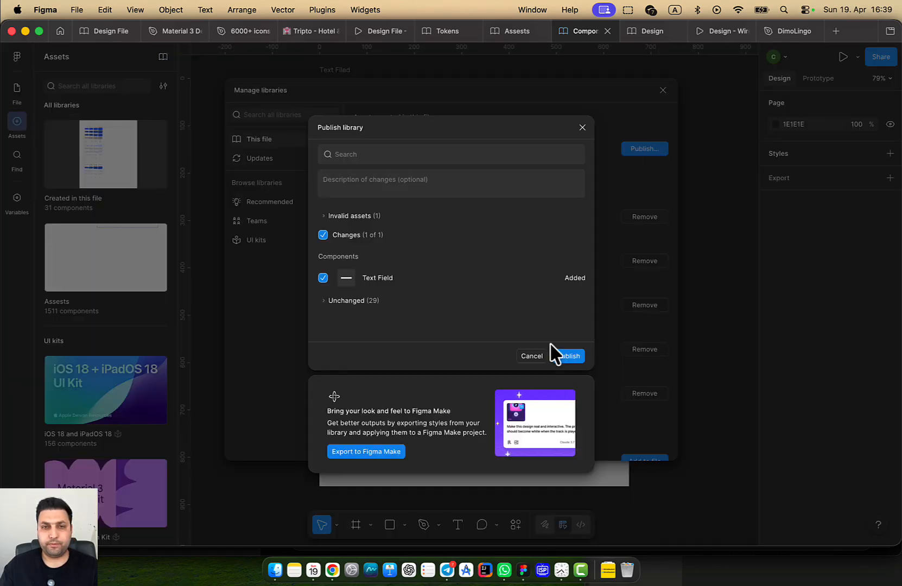
click(555, 356)
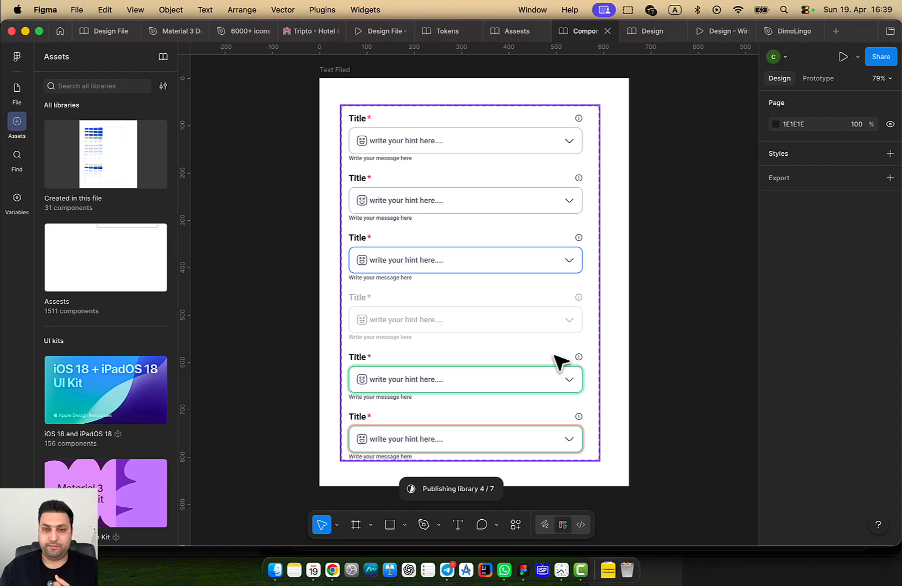
Change the bottom variant's input box stroke to the red Icon Error style
scroll(519, 343, up, 10)
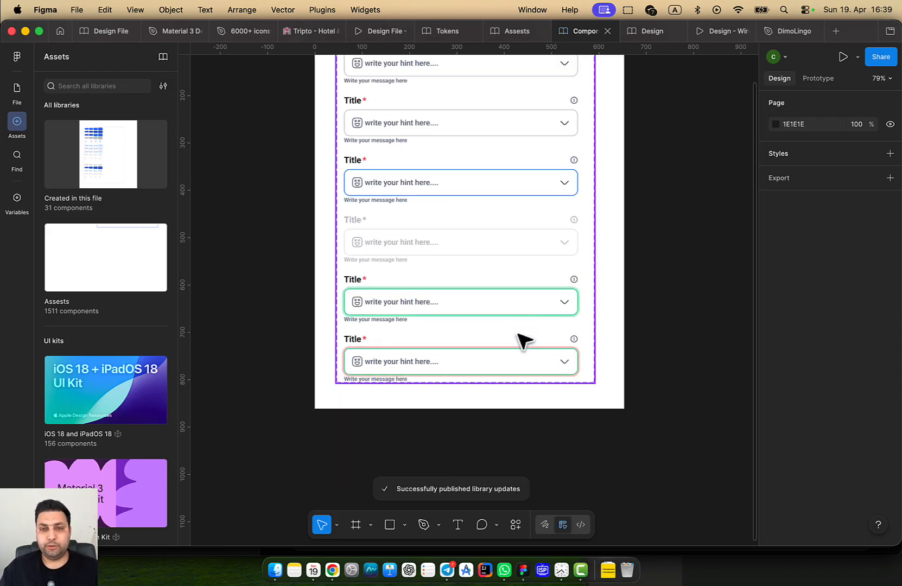
click(590, 356)
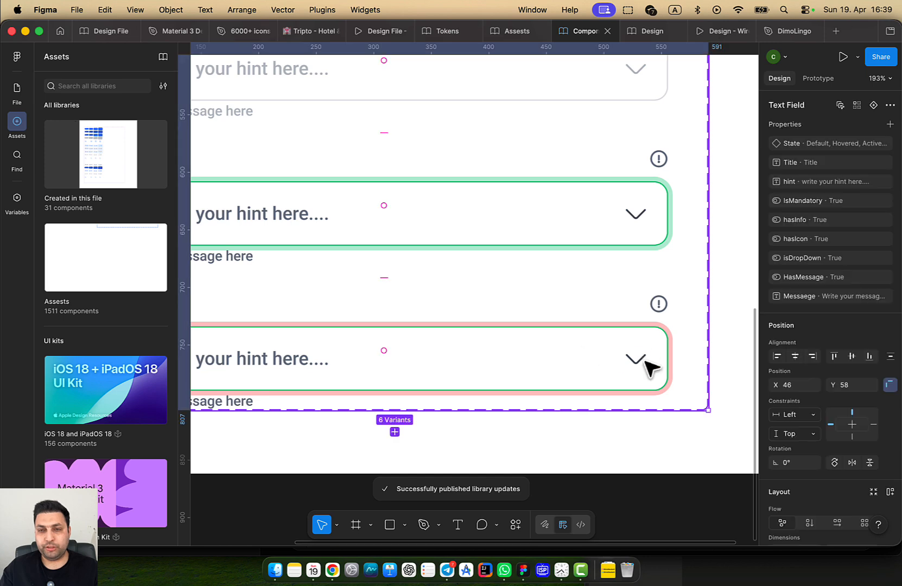
scroll(625, 374, down, 2)
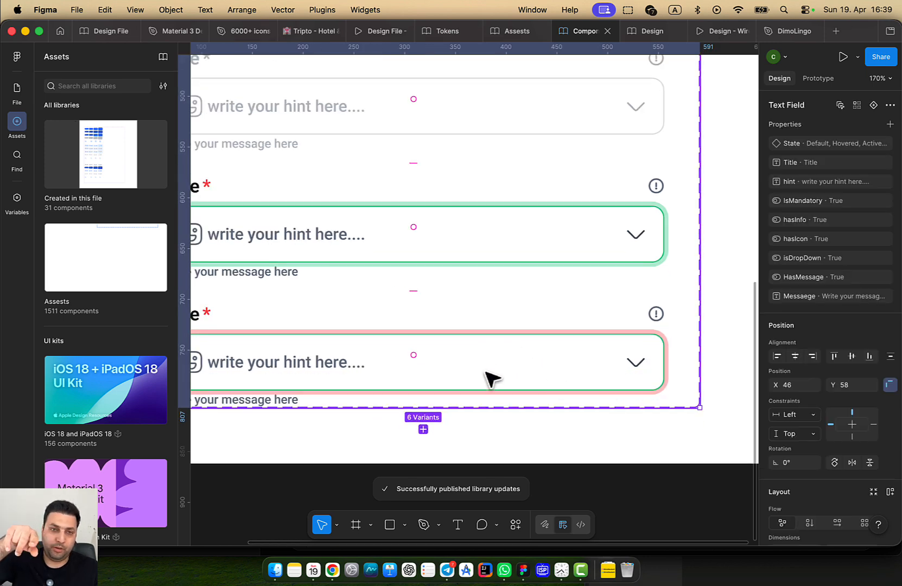
click(518, 346)
click(530, 372)
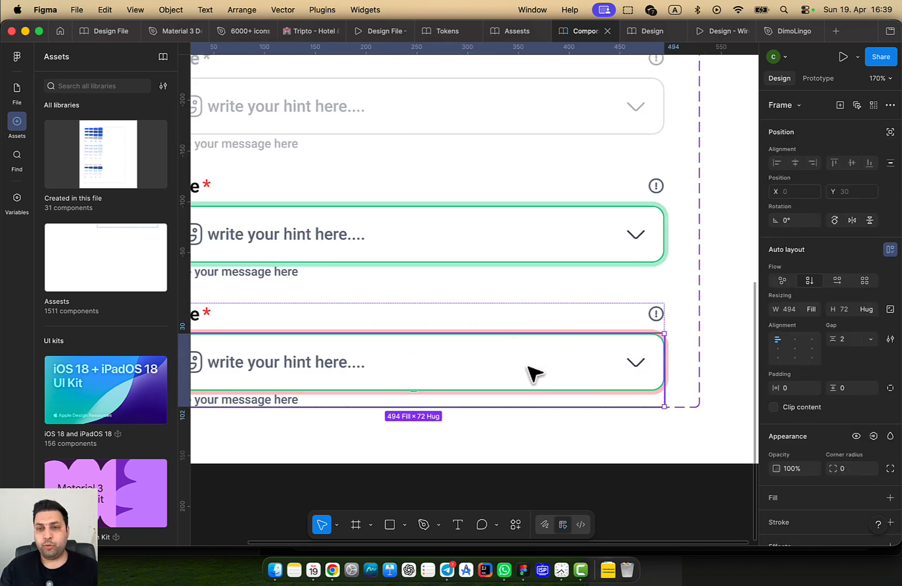
click(530, 372)
scroll(844, 437, down, 5)
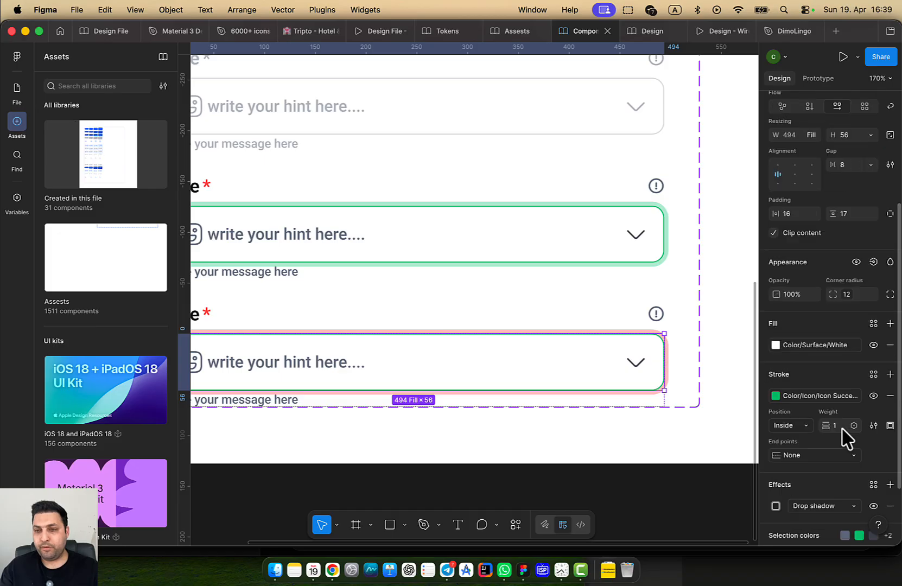
click(814, 396)
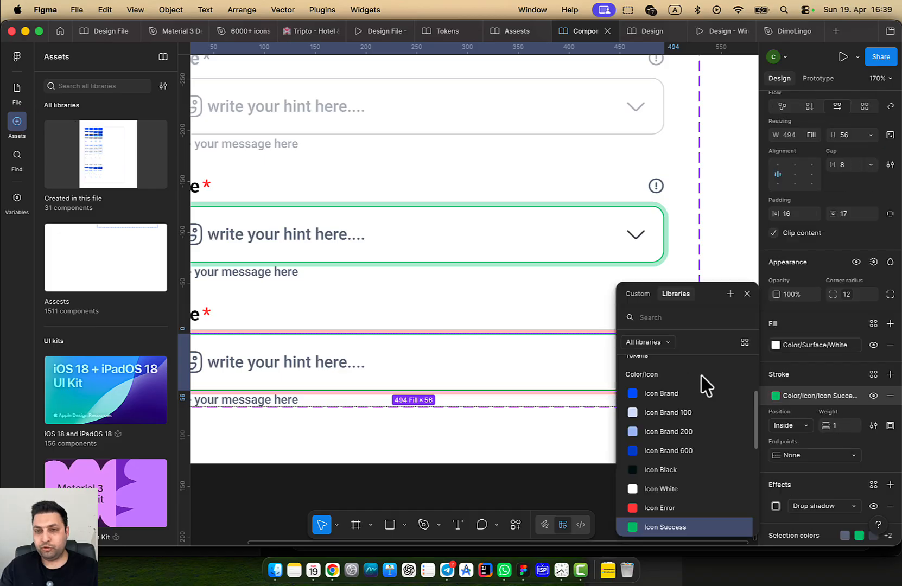
click(663, 508)
click(530, 462)
Publish the red outline change to the Components library
scroll(535, 464, down, 5)
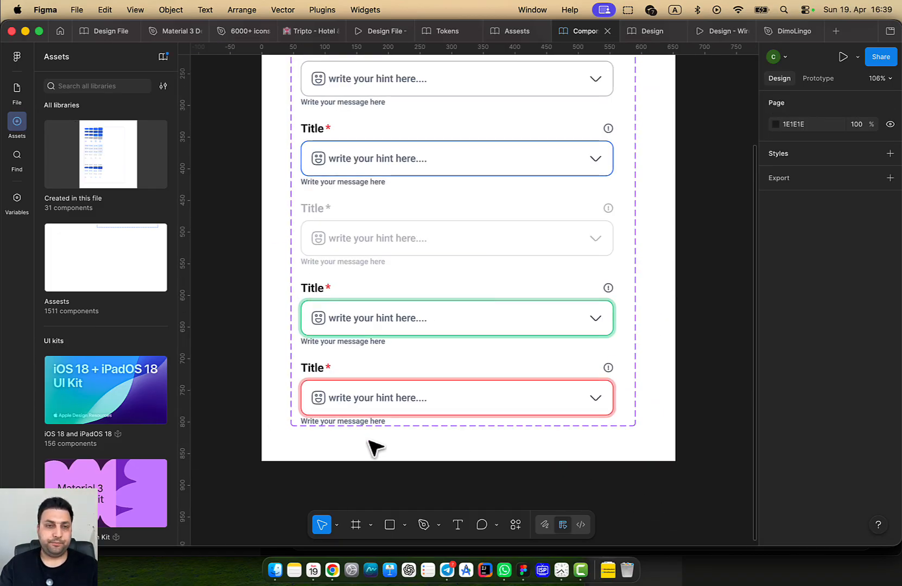
click(162, 56)
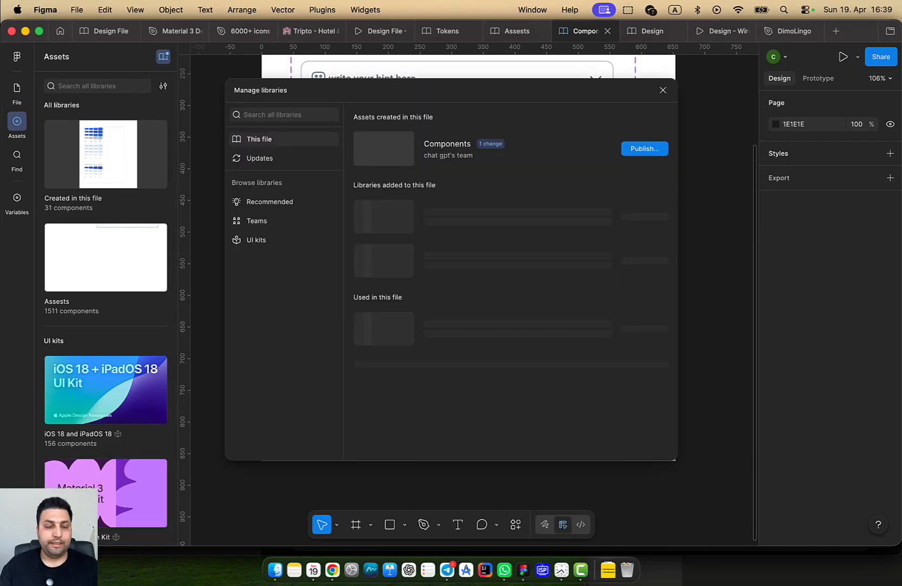
click(641, 149)
click(569, 356)
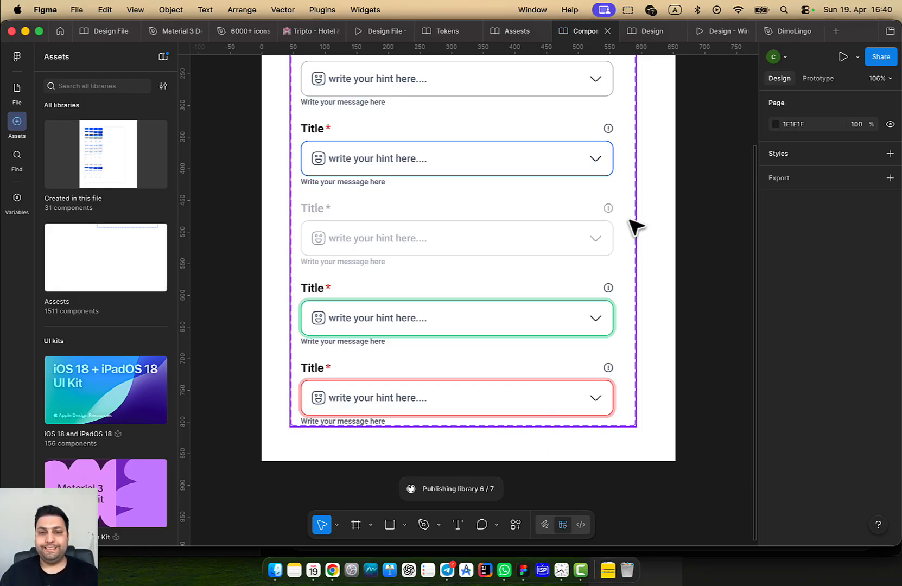
In the Design file, search assets for 'Te' and drop a Text Field instance onto the canvas
click(646, 32)
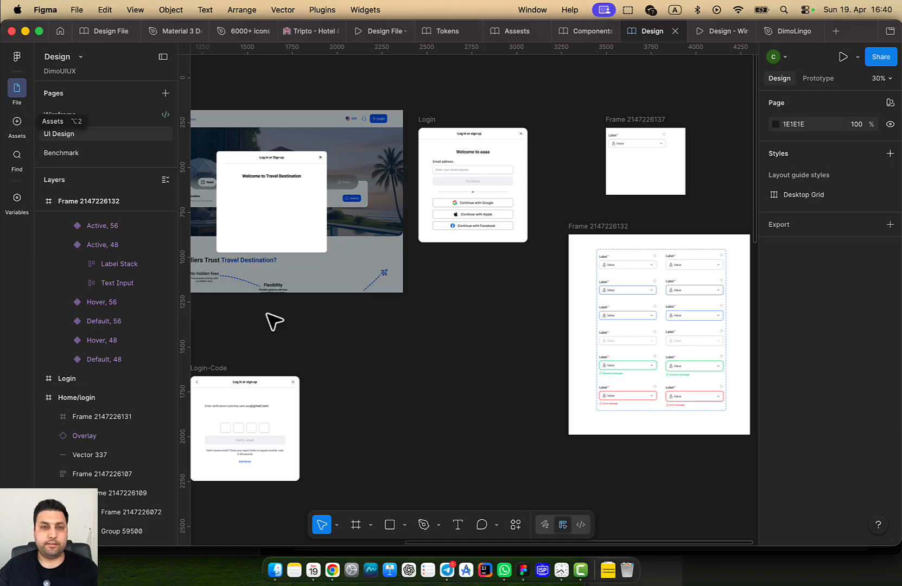
scroll(274, 322, down, 2)
click(17, 122)
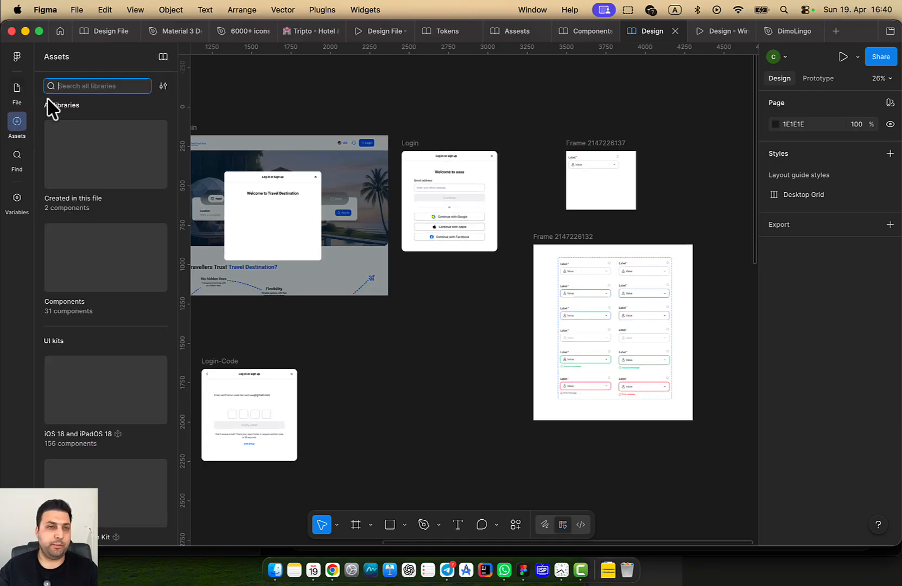
text(Text)
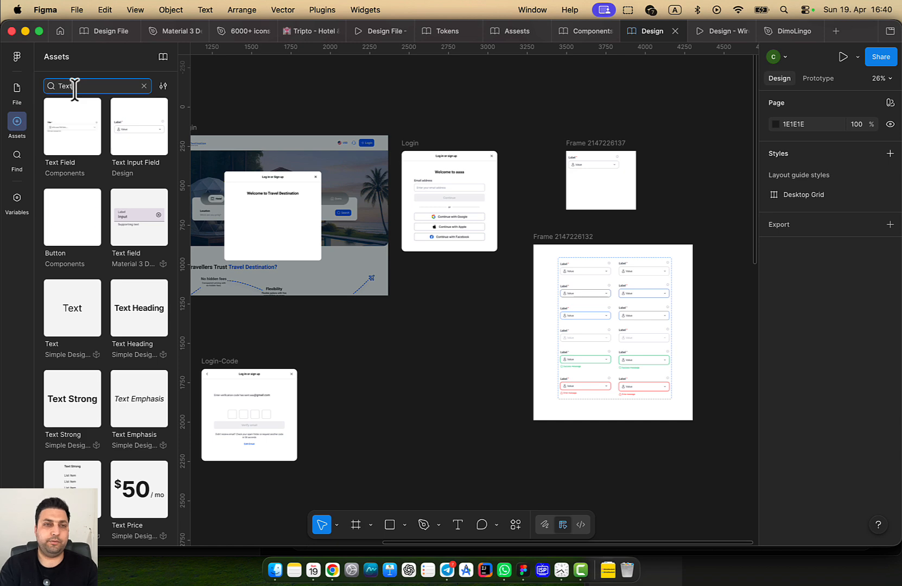
drag(72, 126, 480, 370)
Move the Text Field into the Log in or Sign up modal below the welcome heading
scroll(389, 315, up, 3)
scroll(453, 317, down, 2)
drag(483, 291, 545, 324)
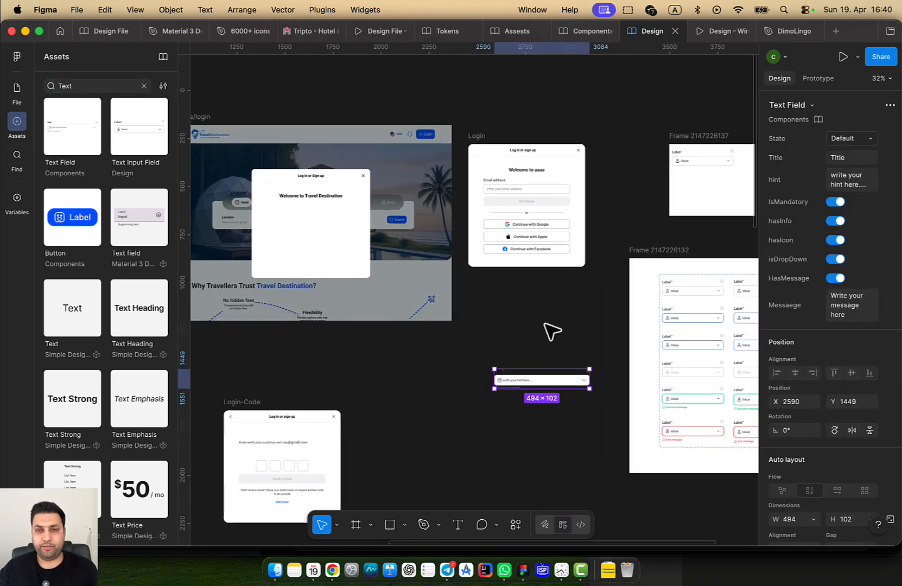
scroll(534, 327, left, 3)
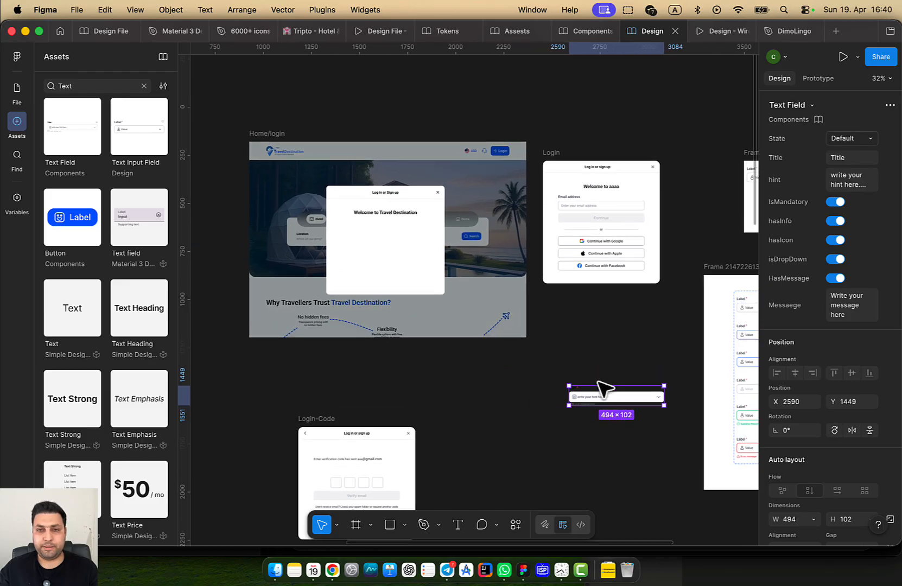
drag(602, 392, 386, 234)
scroll(386, 233, up, 5)
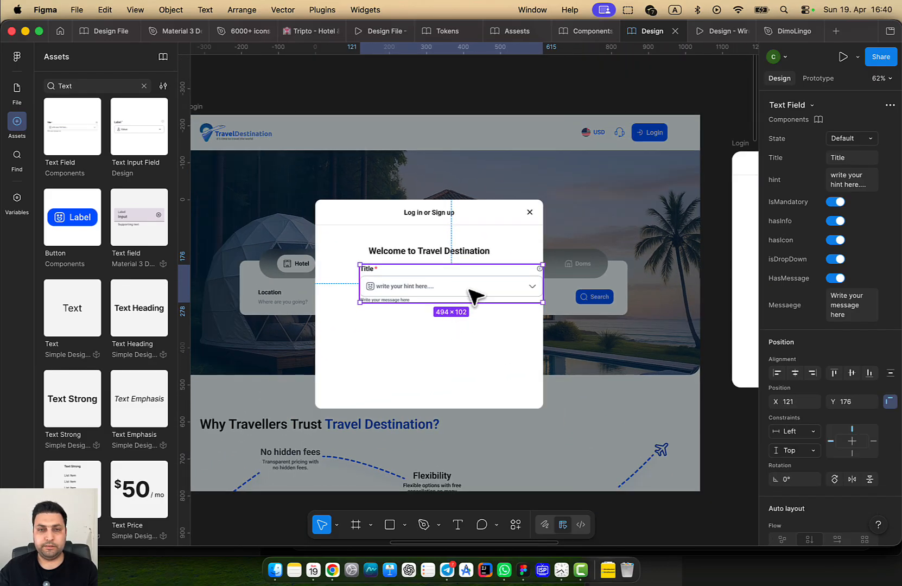
Nudge the Text Field left to X 61 and set its horizontal constraint to Center
drag(472, 293, 449, 294)
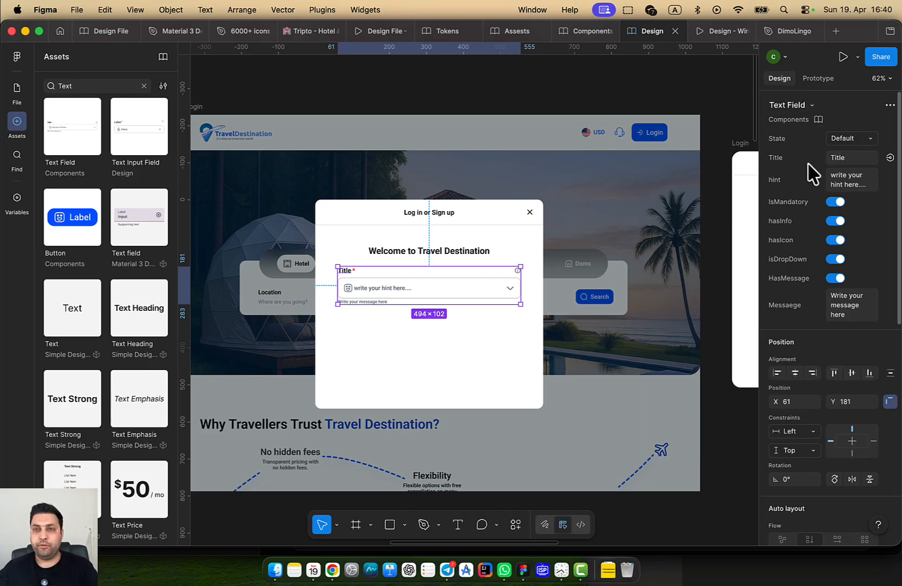
scroll(574, 312, up, 3)
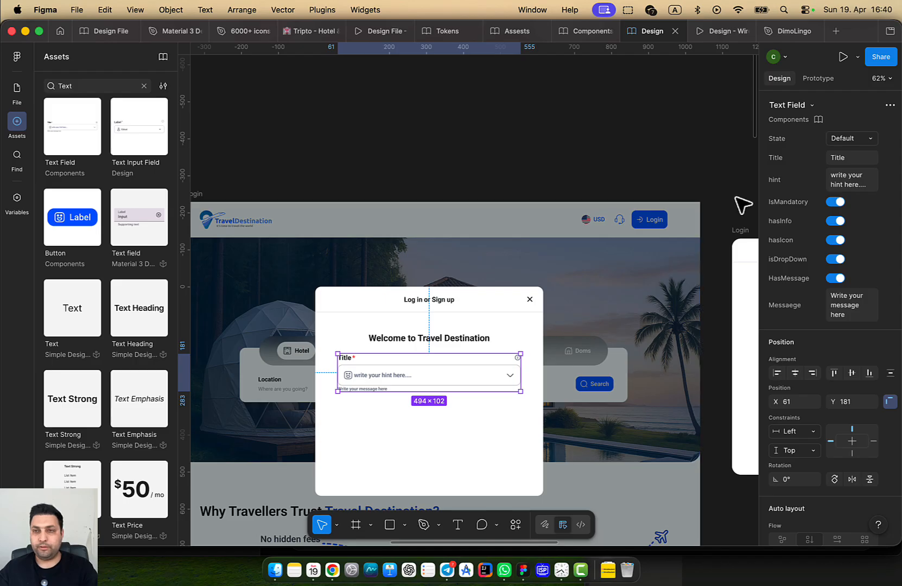
scroll(745, 205, down, 4)
Select the Text Field's Title label text for editing
scroll(856, 256, down, 3)
click(796, 304)
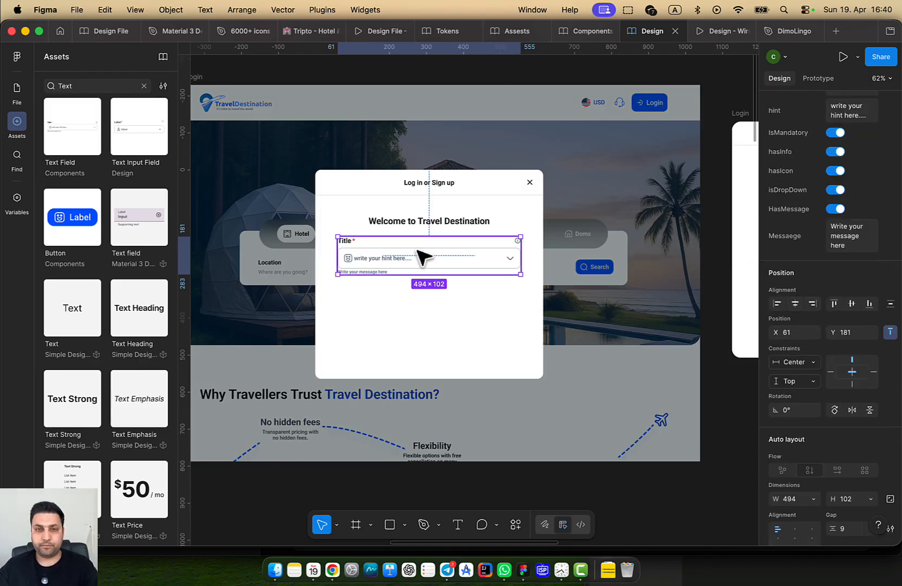
scroll(462, 274, down, 1)
scroll(467, 280, down, 3)
drag(467, 281, 432, 285)
scroll(348, 273, up, 5)
double_click(330, 214)
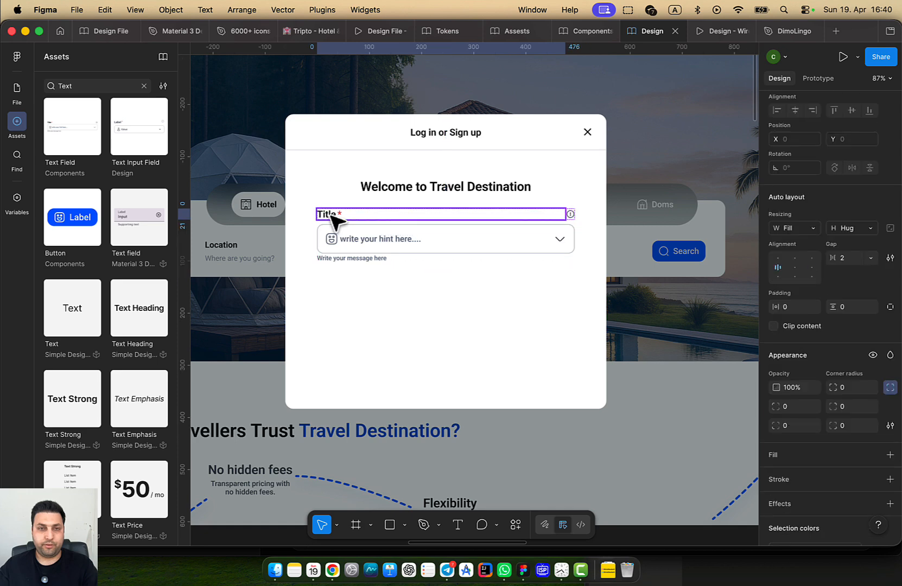
double_click(331, 213)
click(452, 320)
click(427, 241)
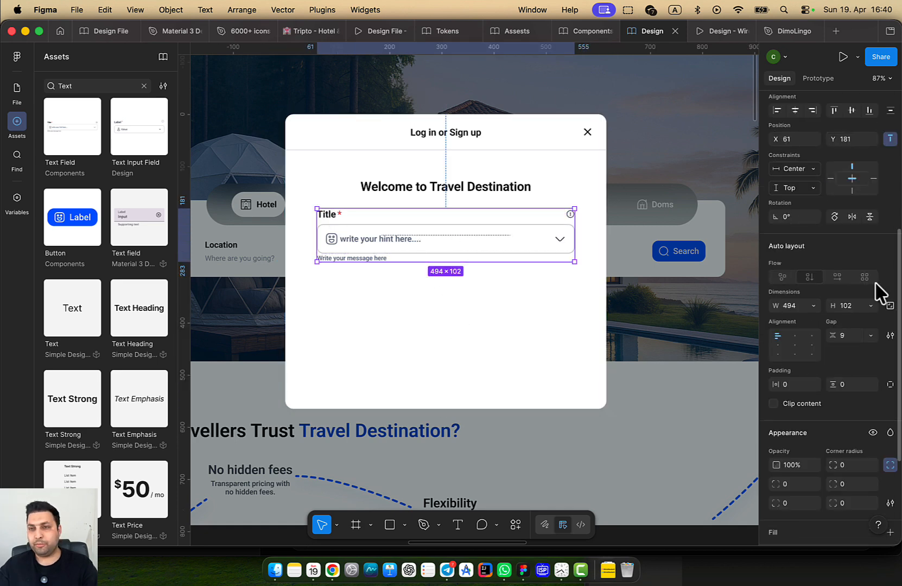
scroll(857, 261, up, 5)
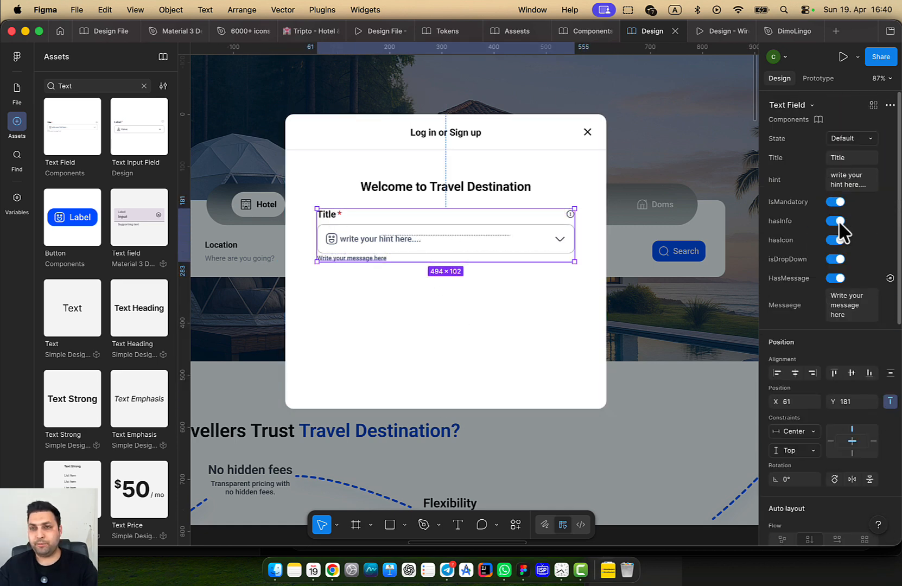
double_click(330, 214)
double_click(330, 213)
Retitle the text field 'E-Mail Adress'
text(E)
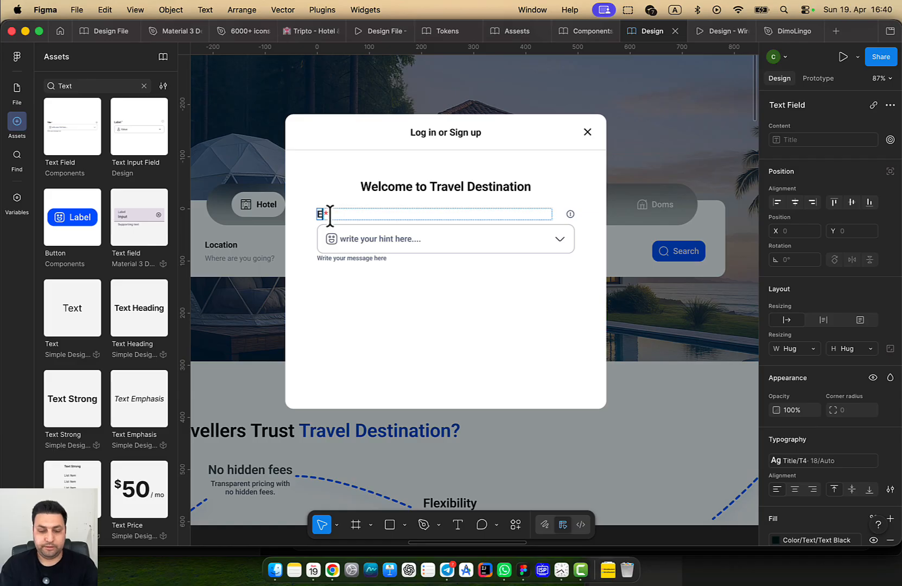
text(-)
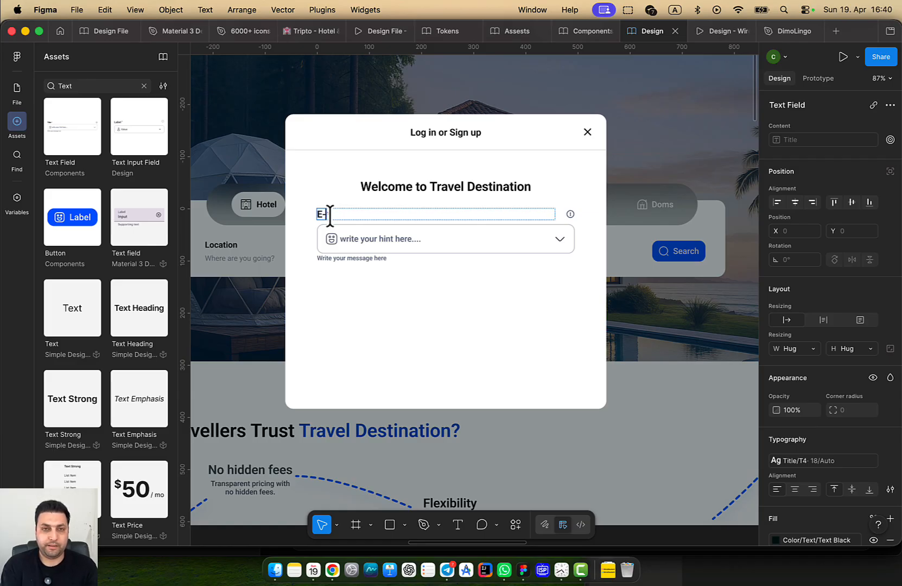
text(Mail Adress)
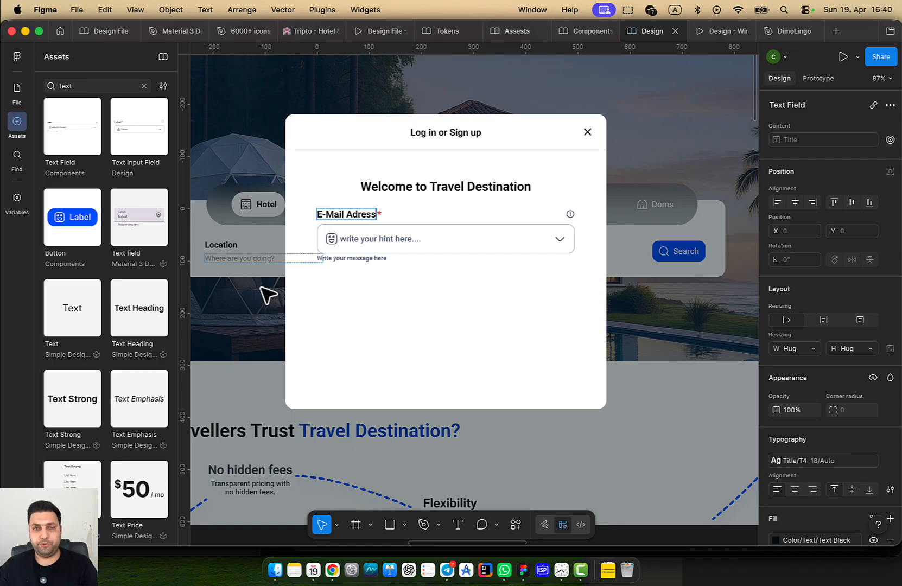
click(401, 354)
click(400, 353)
drag(401, 354, 250, 311)
scroll(364, 315, down, 5)
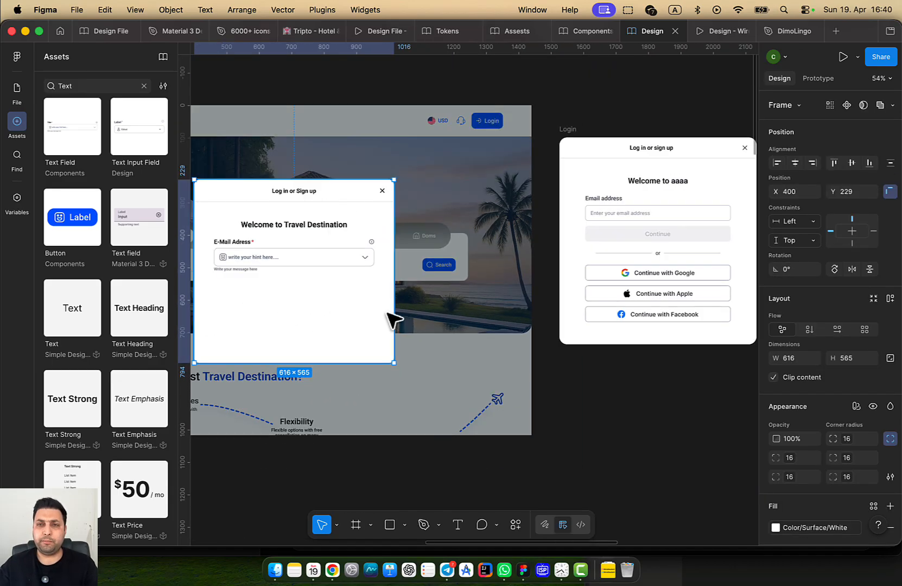
scroll(397, 292, left, 5)
Switch off the email field's hasInfo marker and isDropDown arrow
click(509, 269)
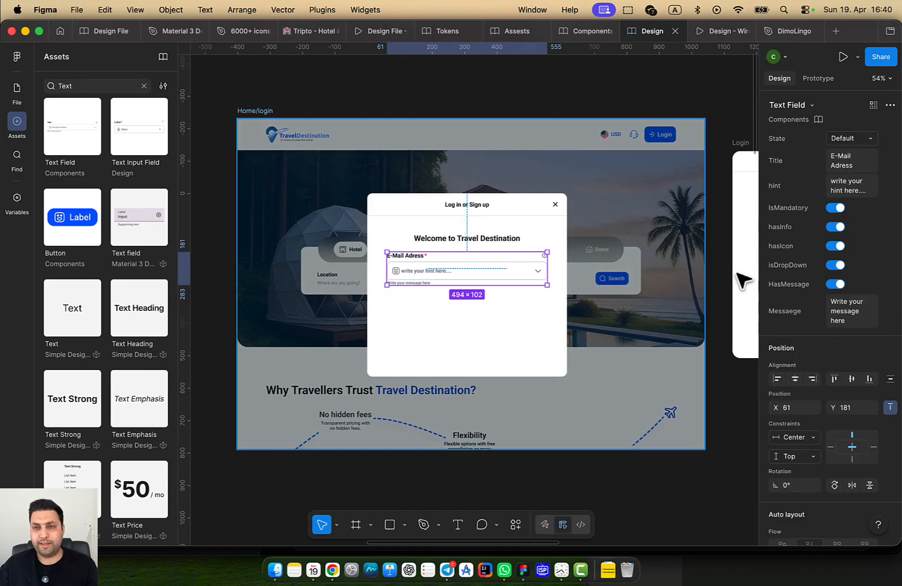
click(836, 227)
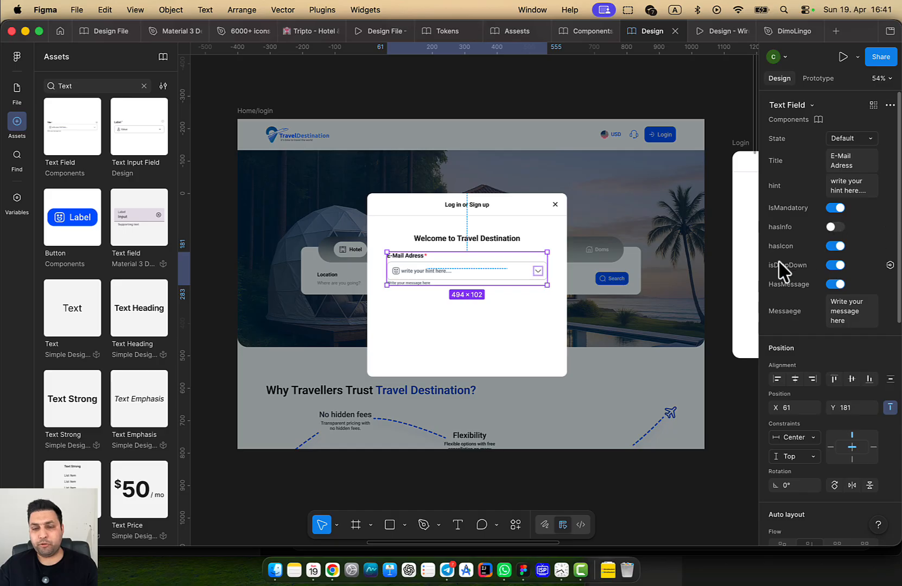
drag(663, 301, 545, 298)
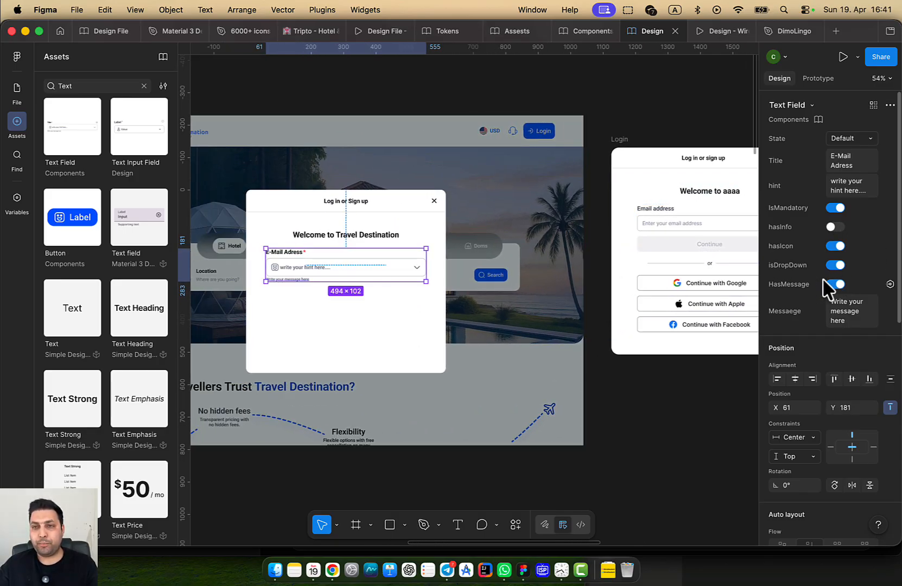
click(836, 266)
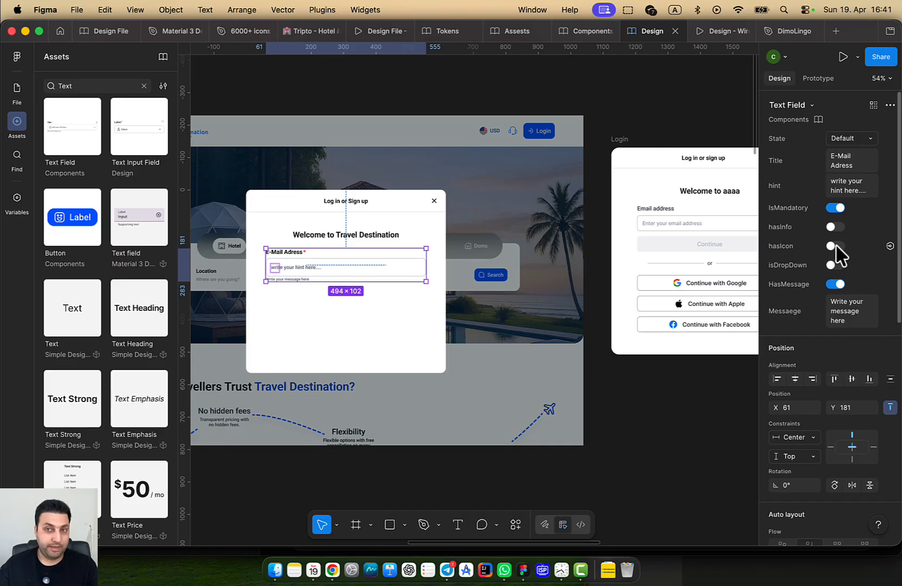
click(395, 304)
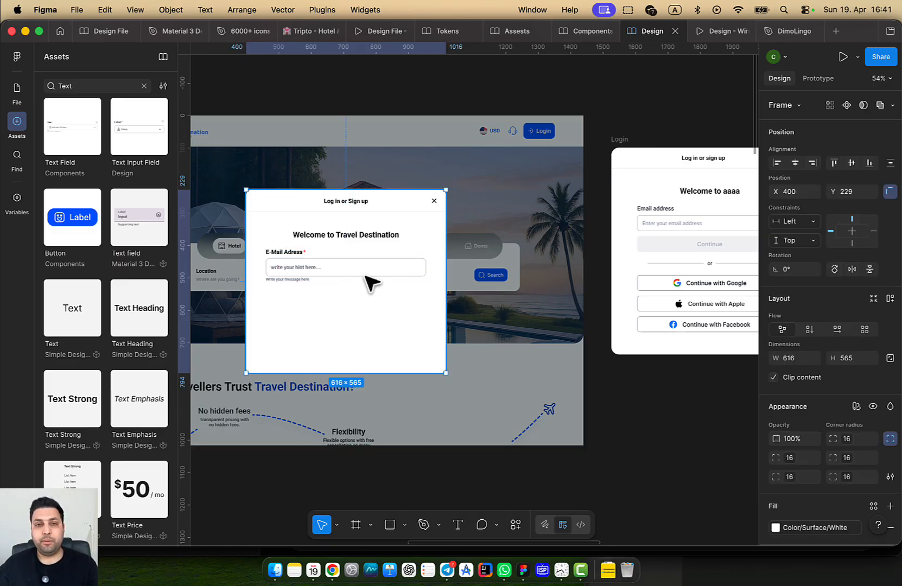
double_click(365, 275)
In the Text Field main component, create a ChangeIcon instance-swap property for the emoji icons
right_click(371, 281)
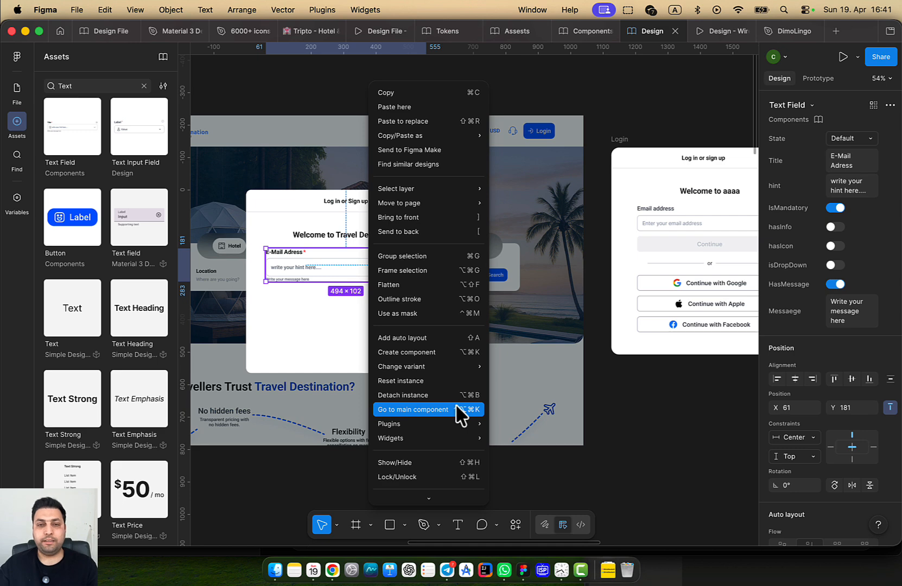
click(413, 409)
click(343, 301)
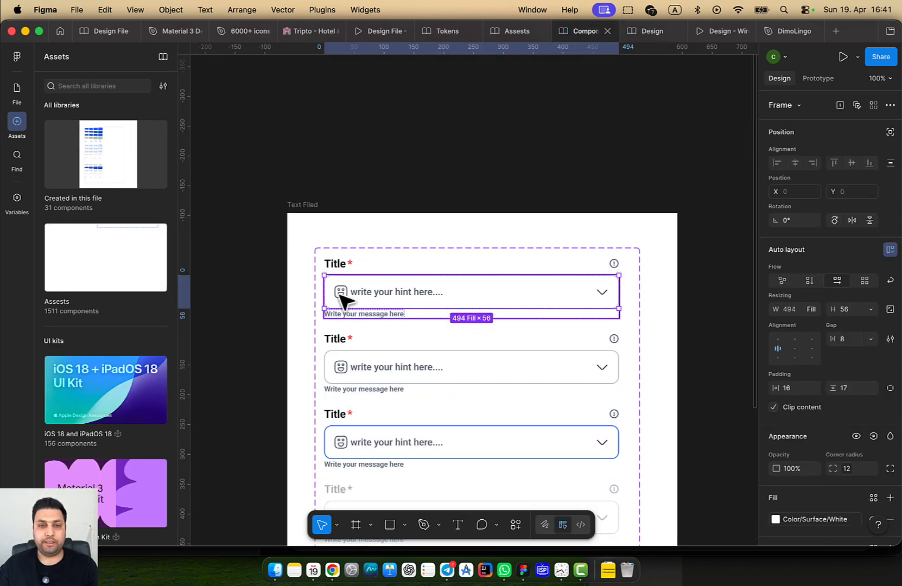
click(342, 299)
click(342, 298)
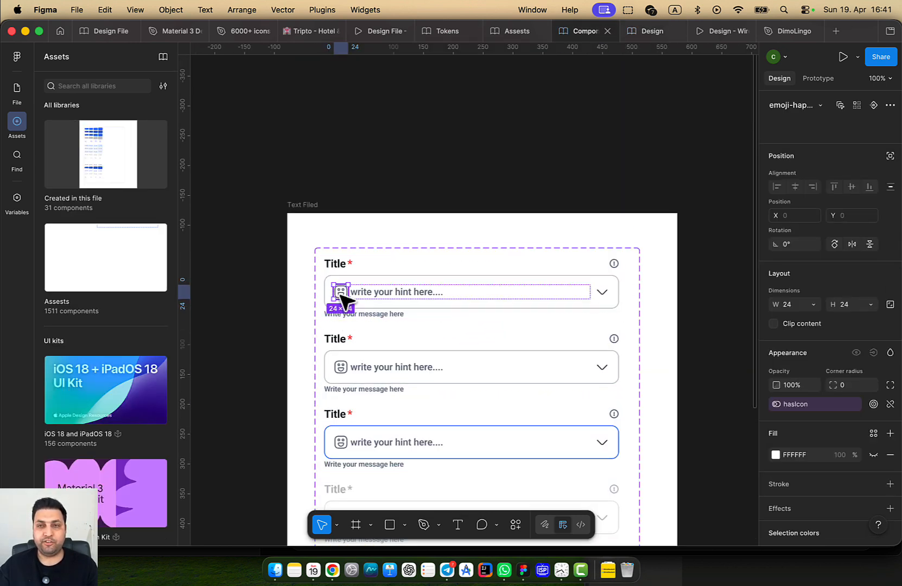
click(840, 104)
click(846, 105)
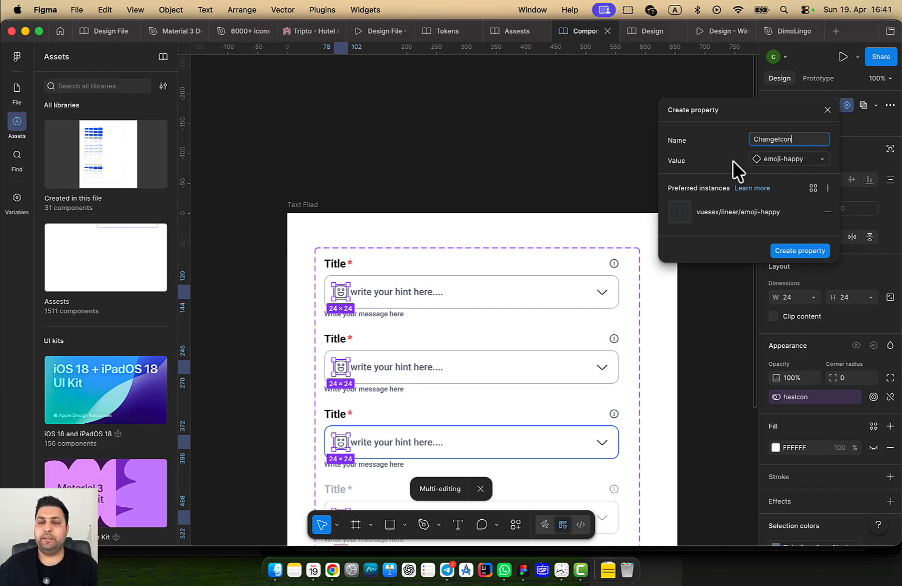
click(802, 252)
Reorder the component properties so ChangeIcon sits right after hasIcon
click(663, 314)
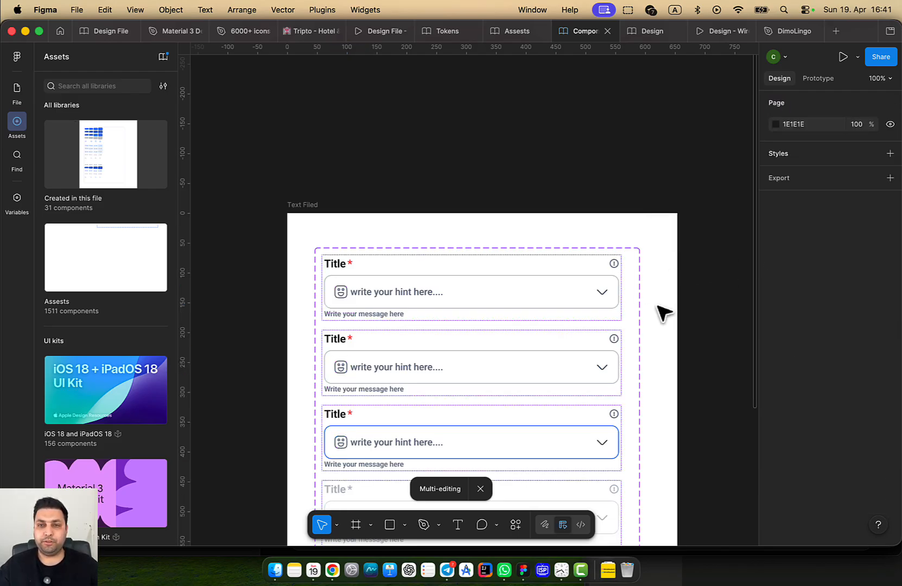
click(636, 310)
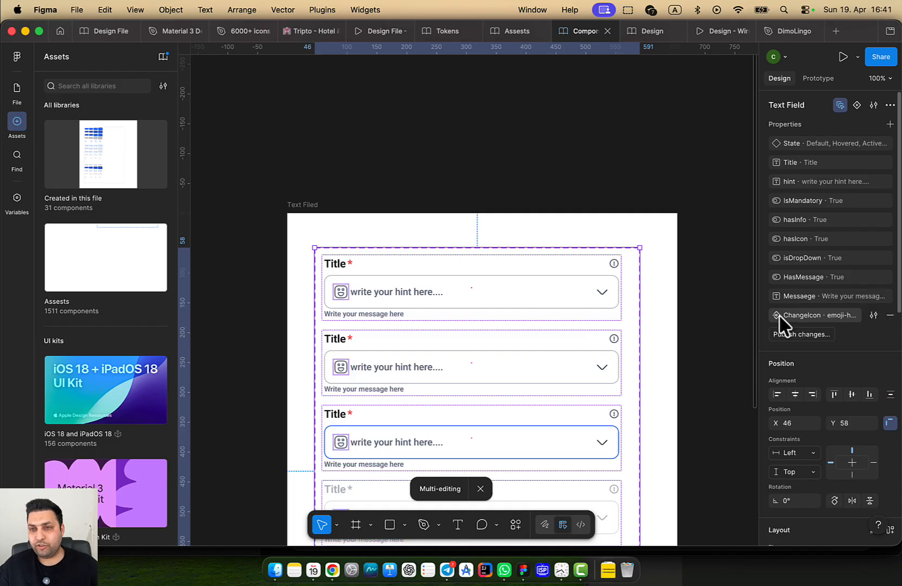
drag(777, 316, 779, 268)
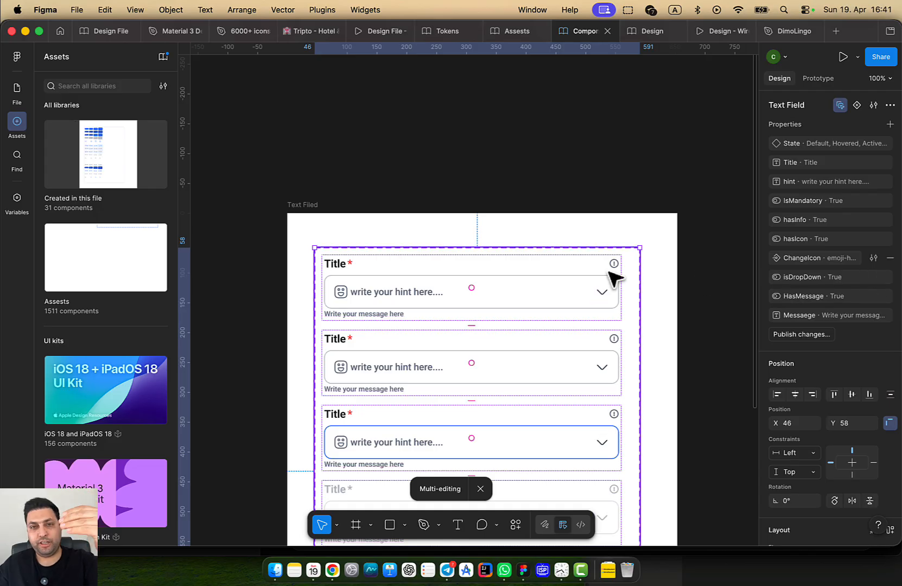
Publish the modified Text Field component to the library
click(163, 57)
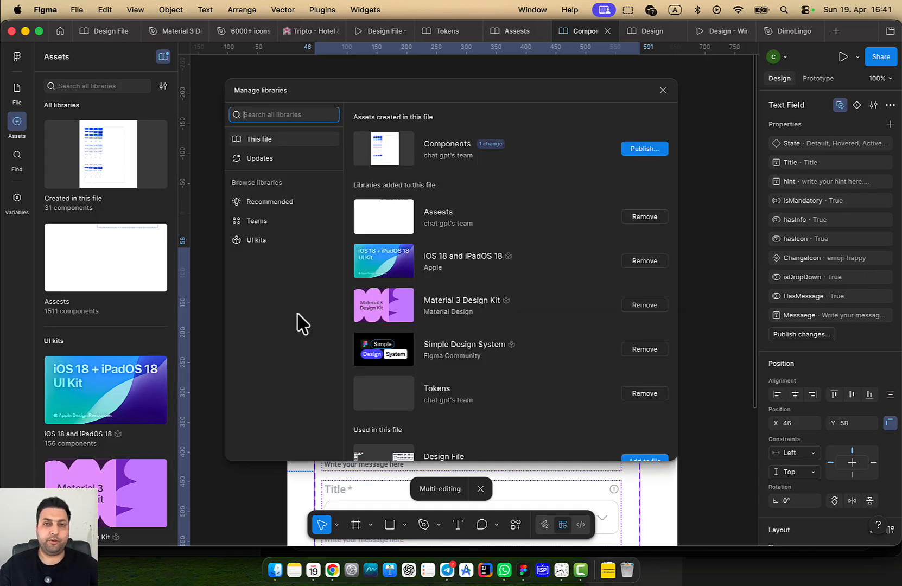
click(636, 148)
key(F2)
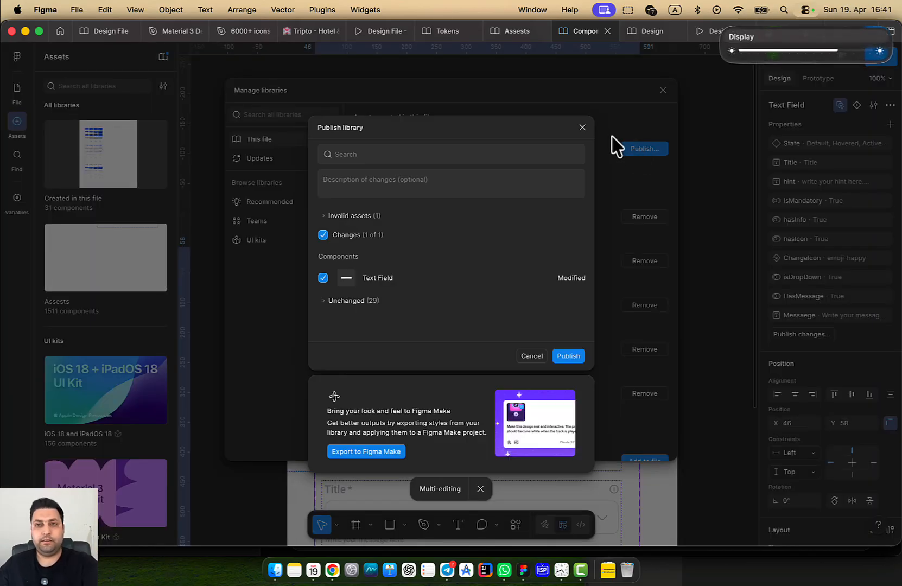
click(570, 355)
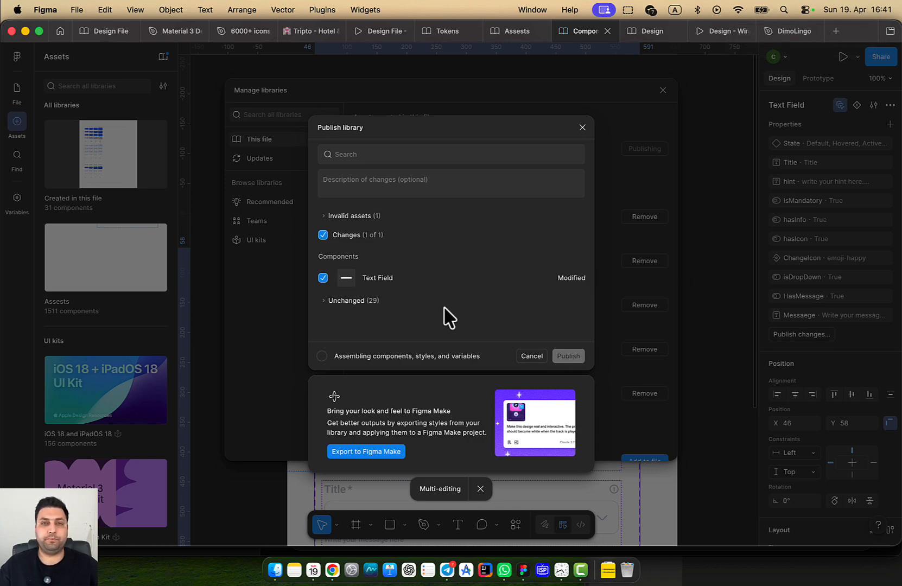
scroll(457, 320, down, 3)
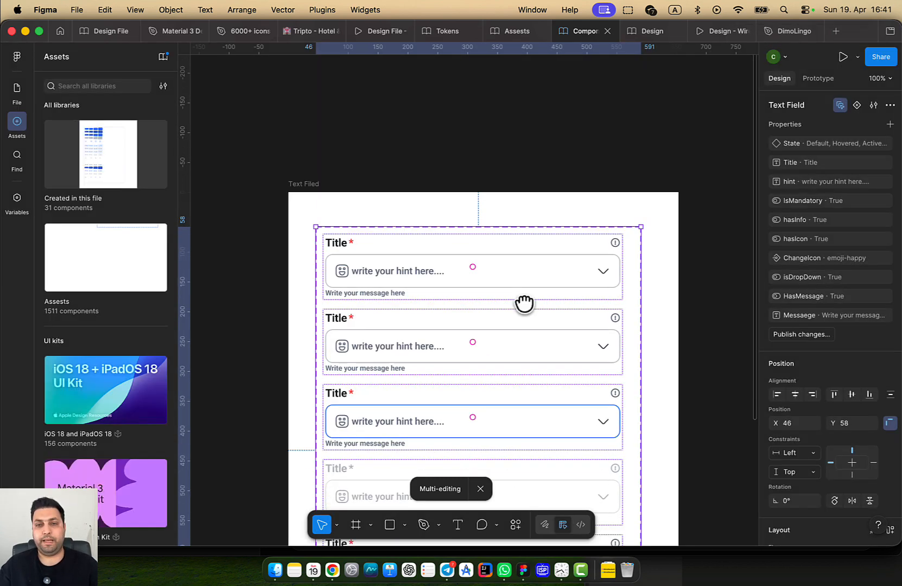
In the Design file, check Manage libraries for Text Field updates
click(624, 34)
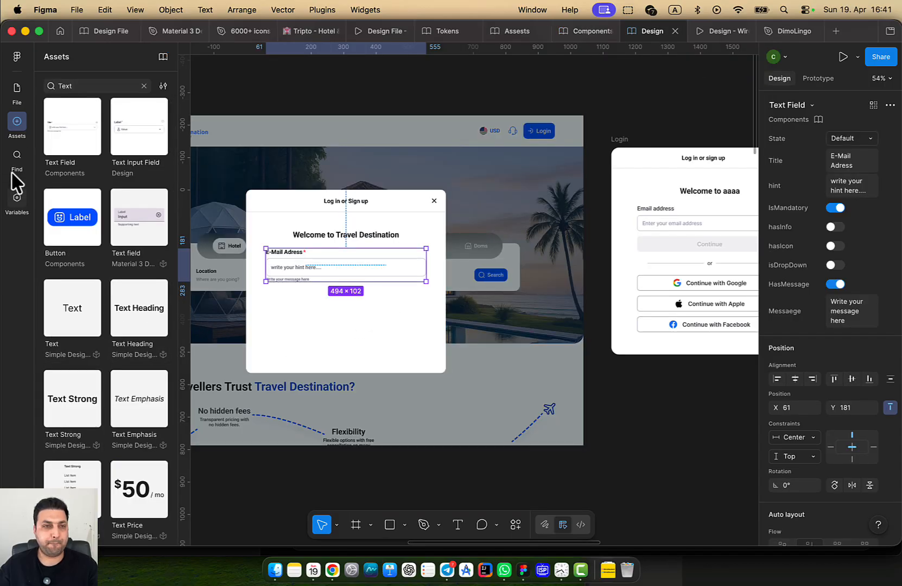
click(163, 56)
click(643, 148)
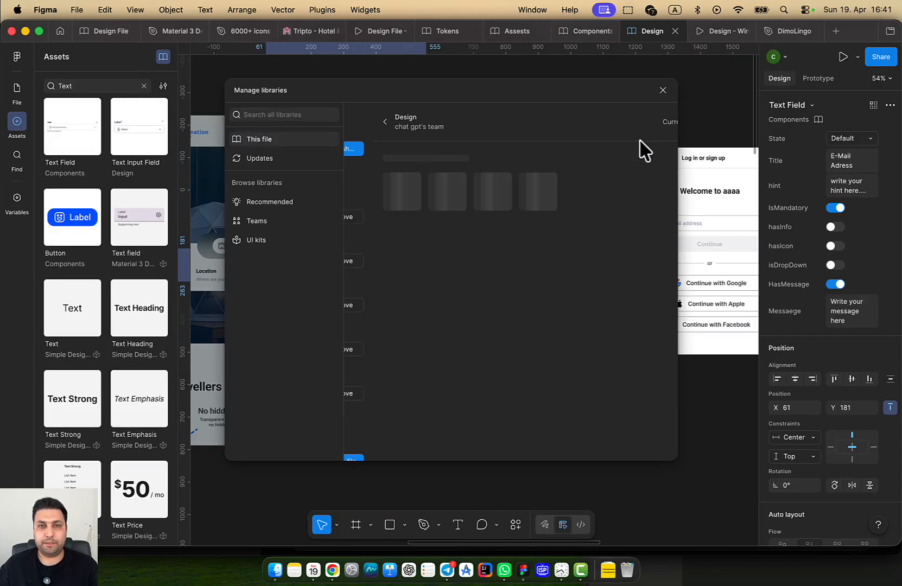
click(259, 158)
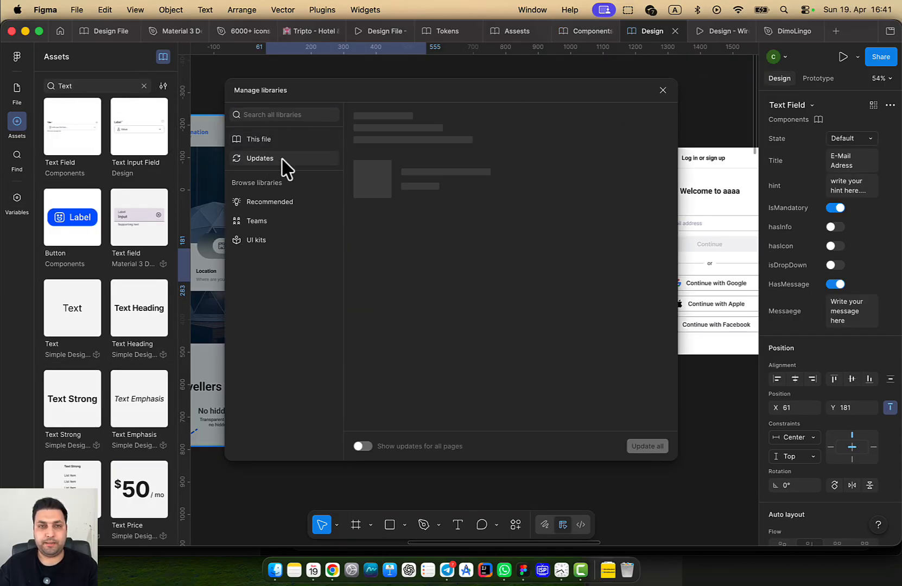
click(663, 90)
click(681, 104)
click(421, 275)
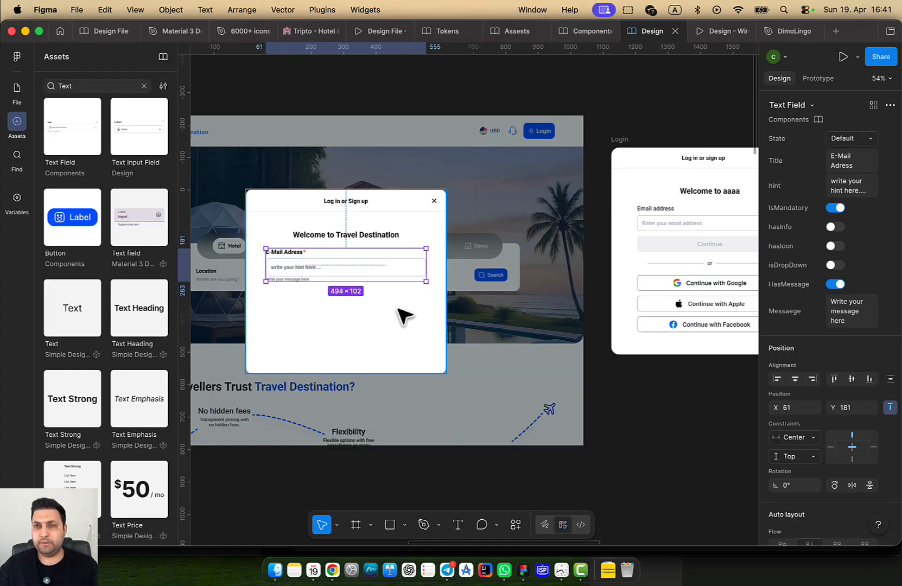
Confirm the Components file published, then recheck the Design file's libraries for updates
click(596, 33)
click(647, 33)
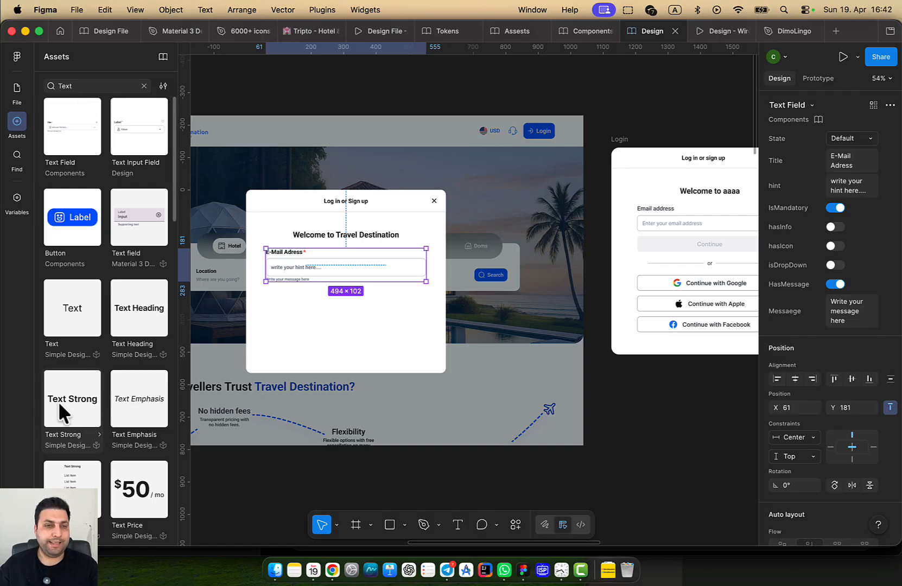
click(163, 57)
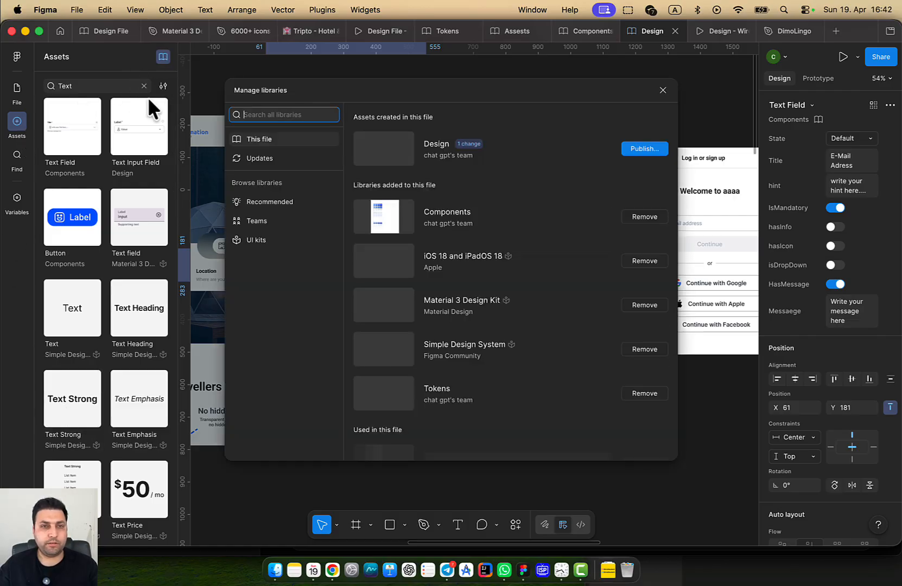
click(272, 158)
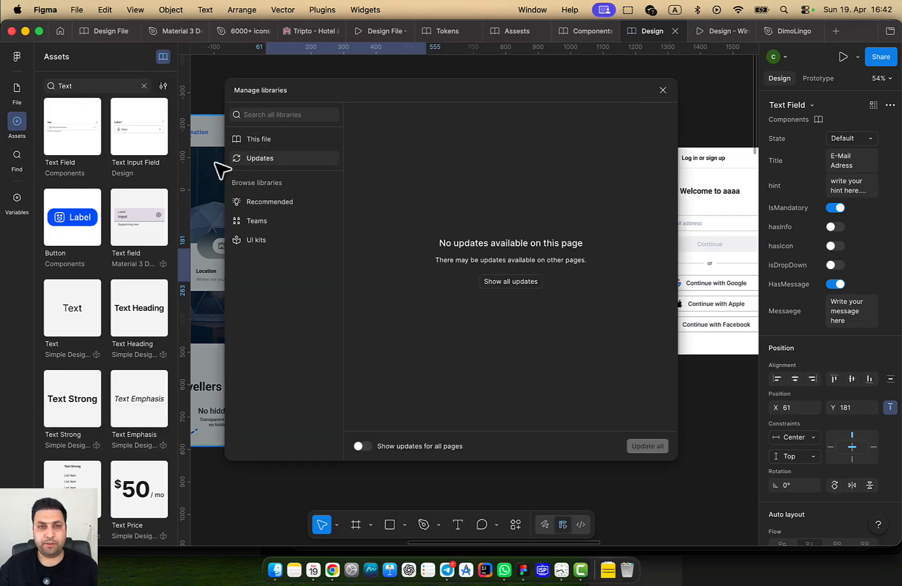
click(259, 139)
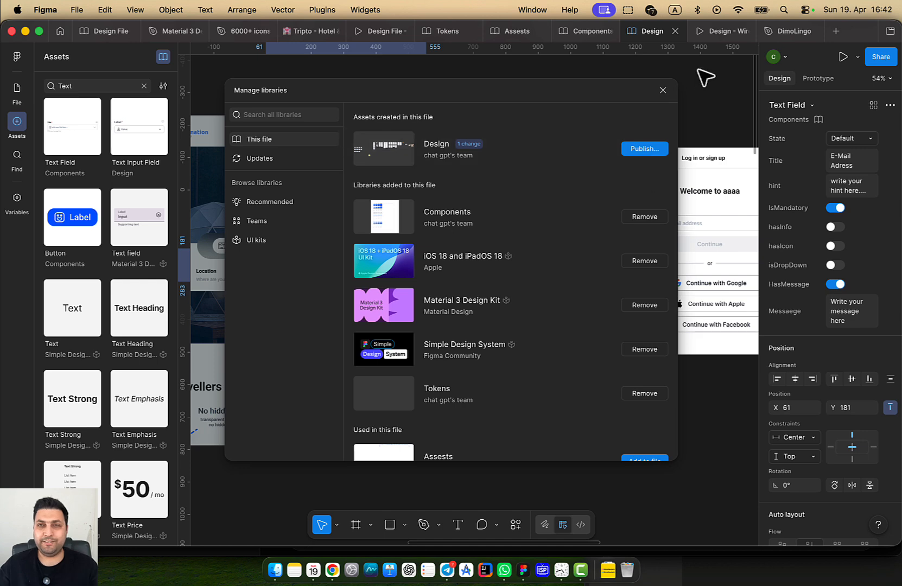
click(662, 90)
scroll(516, 228, left, 5)
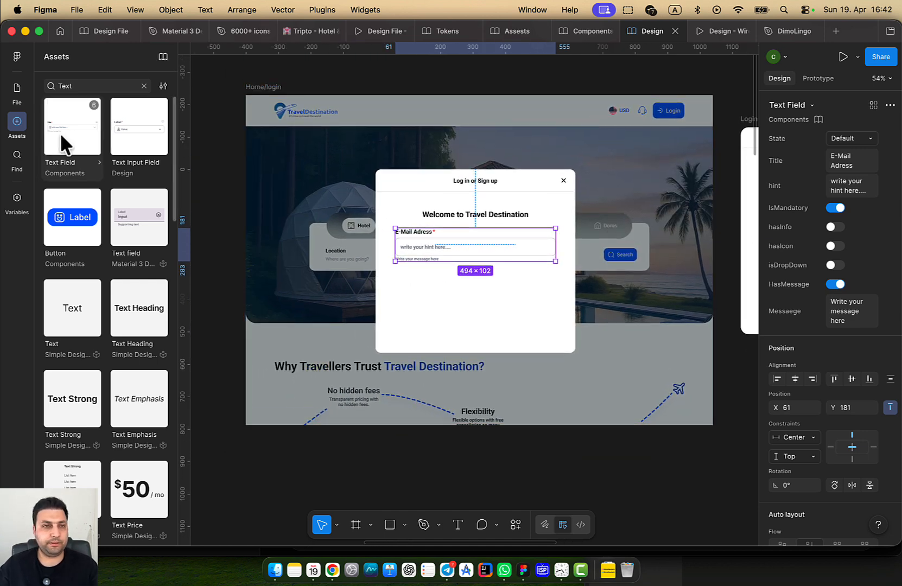
Apply all library updates with Update all and delete the extra Title dropdown field
drag(73, 126, 478, 293)
click(405, 244)
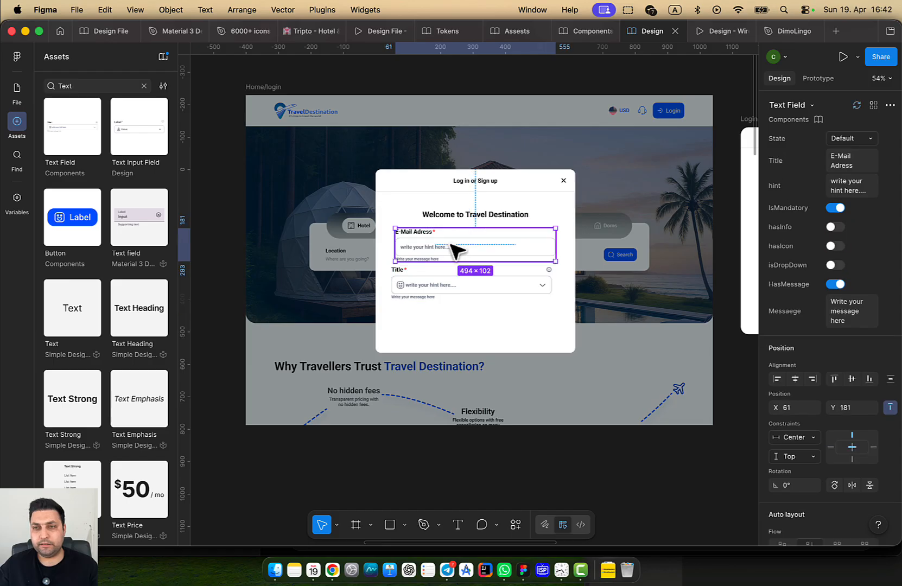
click(163, 57)
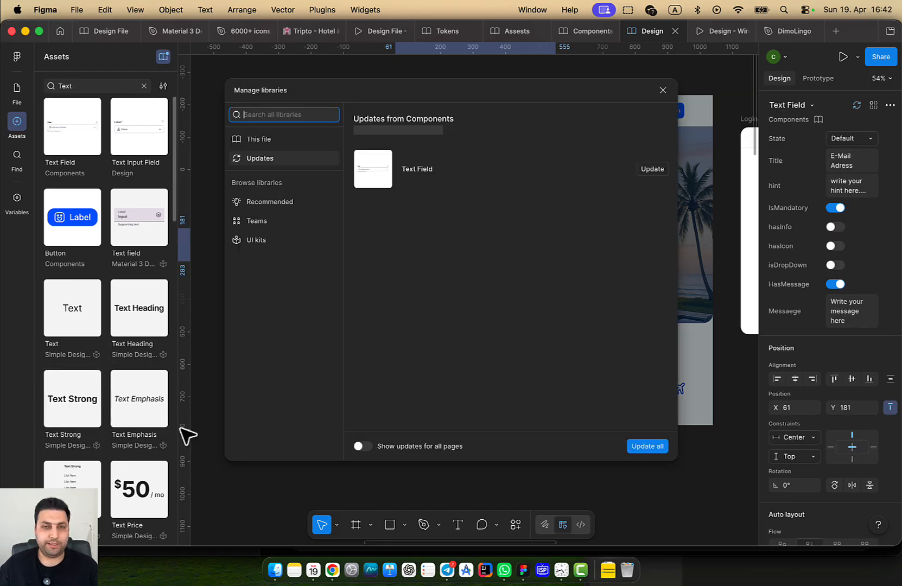
click(648, 445)
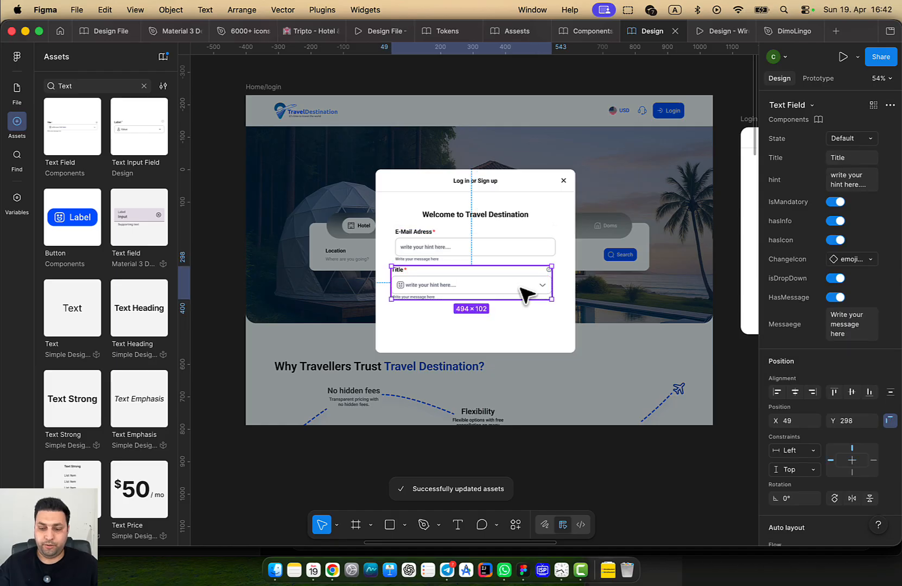
key(Delete)
click(524, 249)
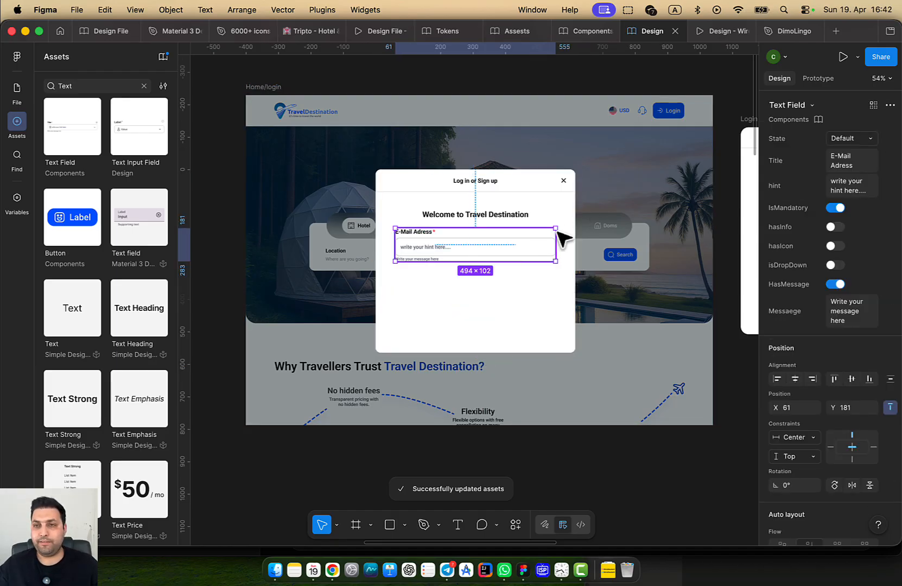
Turn the email field's hasIcon property off
click(832, 247)
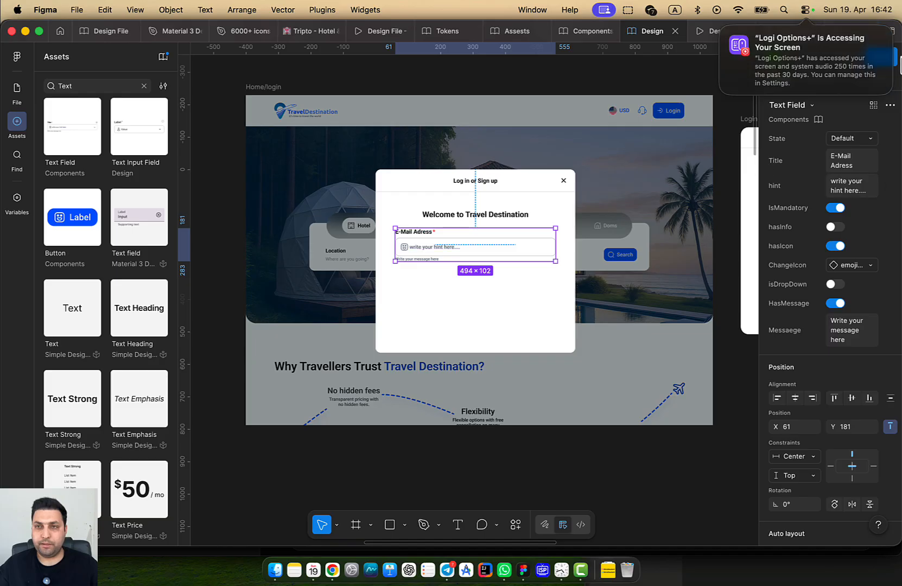
click(467, 291)
drag(479, 299, 385, 302)
scroll(475, 298, down, 1)
scroll(304, 281, up, 2)
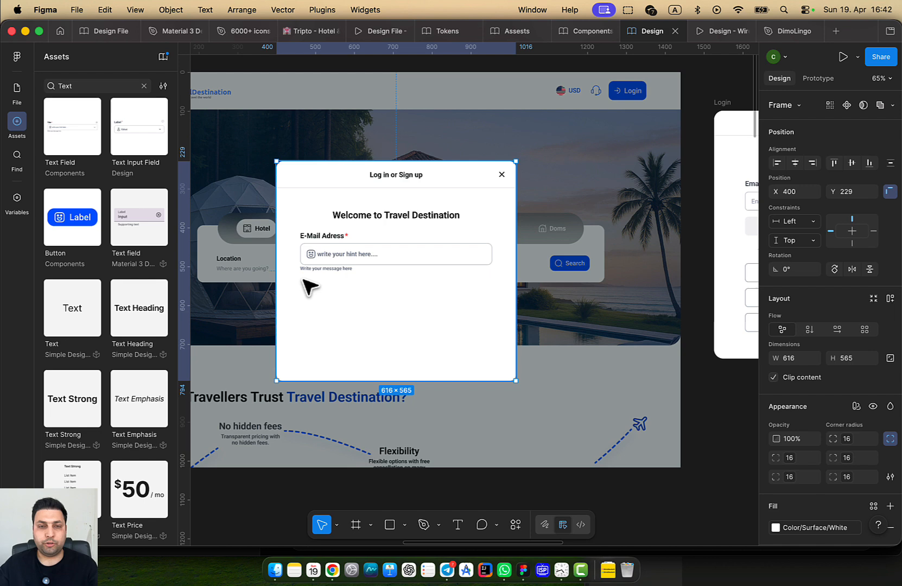
double_click(343, 263)
double_click(355, 259)
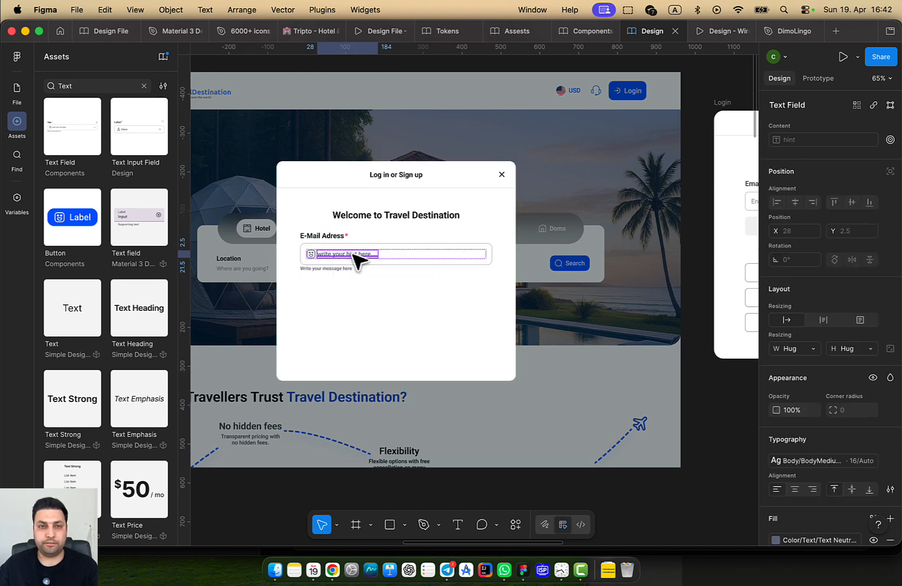
scroll(355, 259, up, 2)
click(427, 262)
double_click(426, 262)
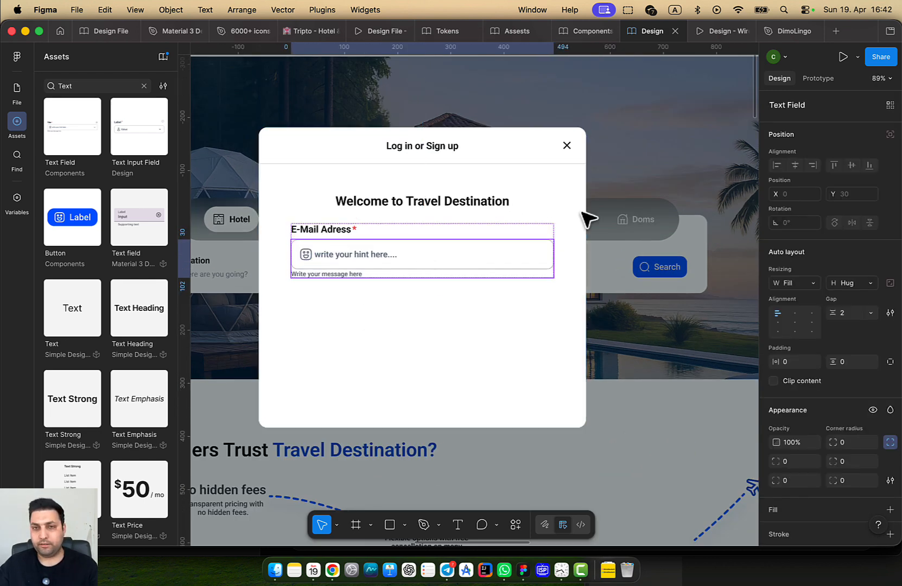
click(469, 268)
double_click(469, 268)
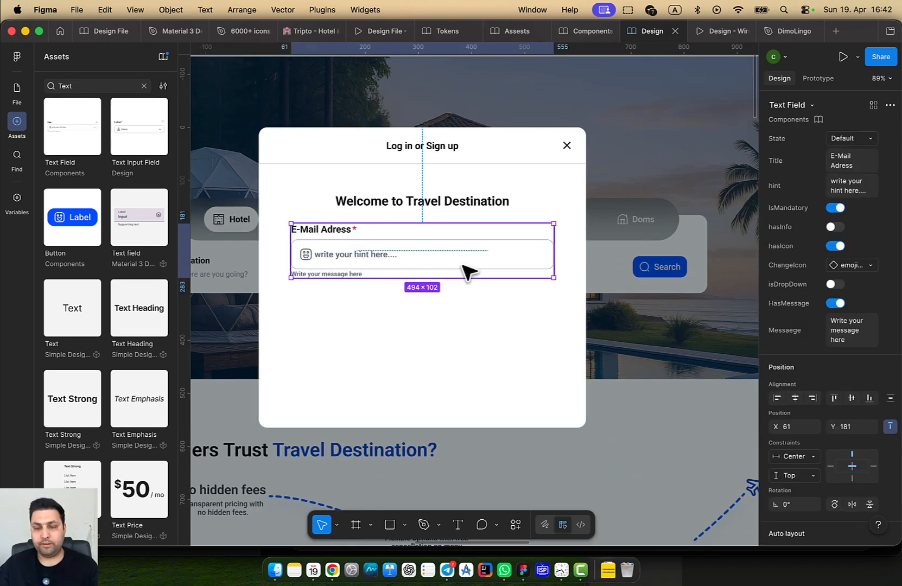
click(835, 247)
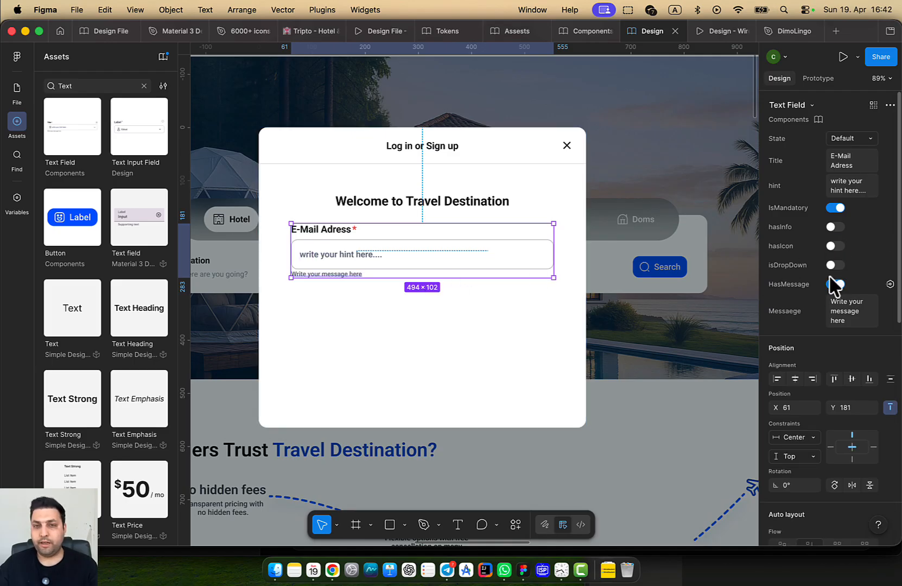
Set the email field's hint to 'Enter your Email Please'
click(852, 188)
text(En)
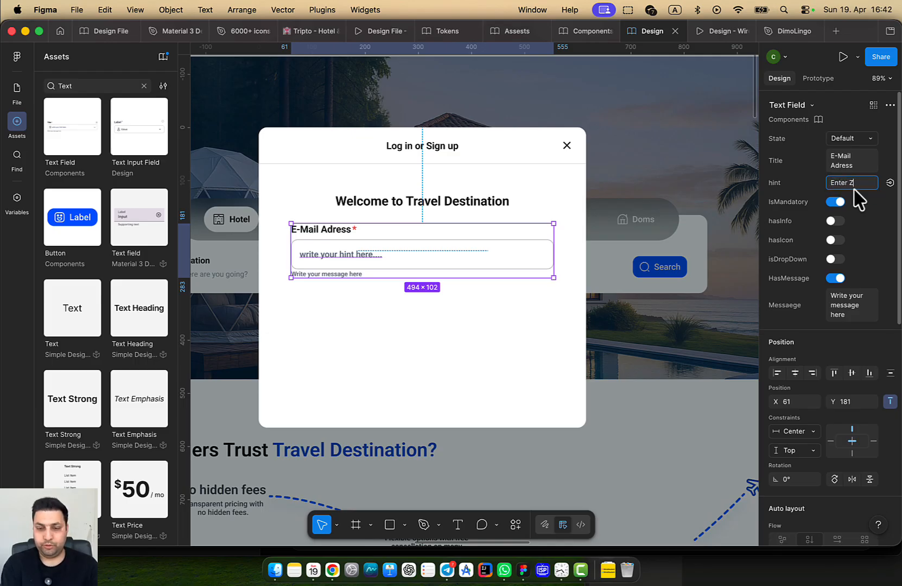
text(ter your Email Please)
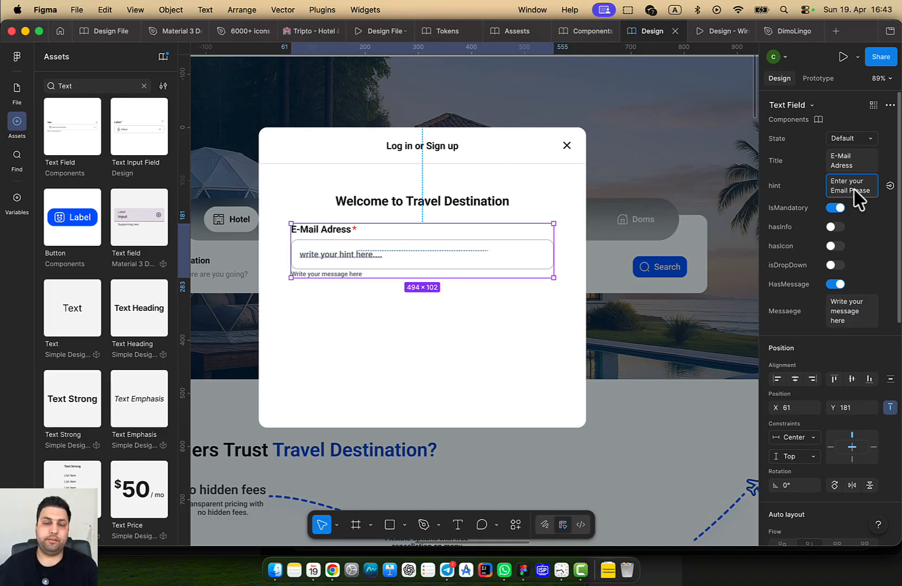
click(459, 347)
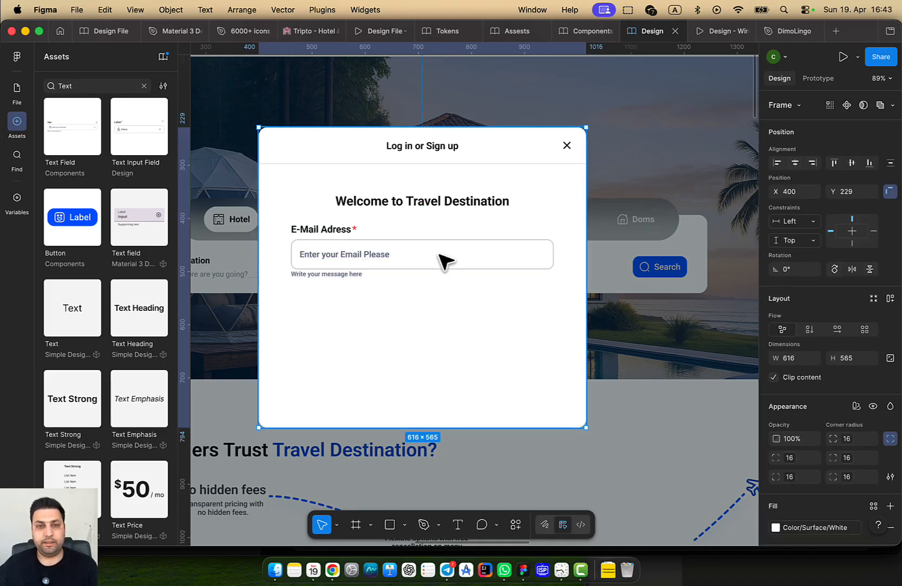
Turn off HasMessage to hide the helper message under the email field
click(442, 258)
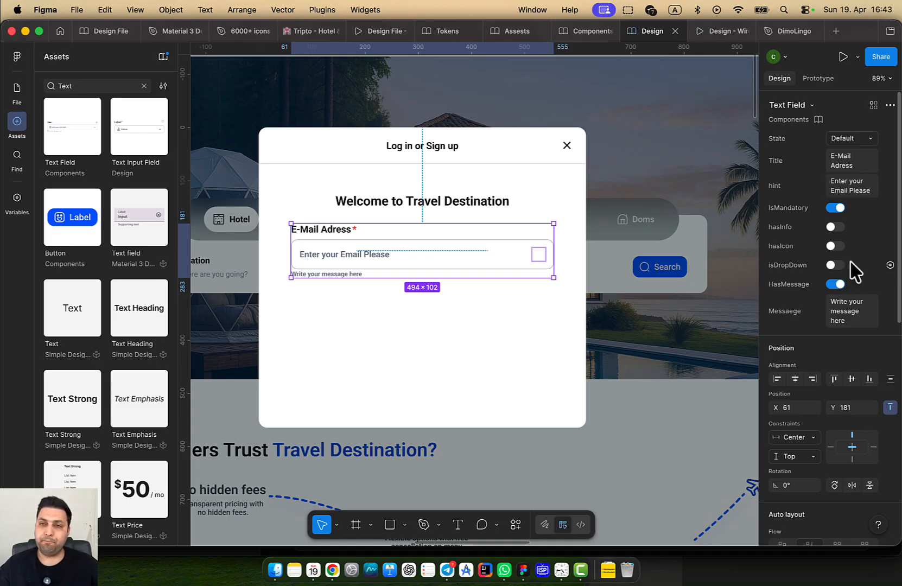
click(834, 284)
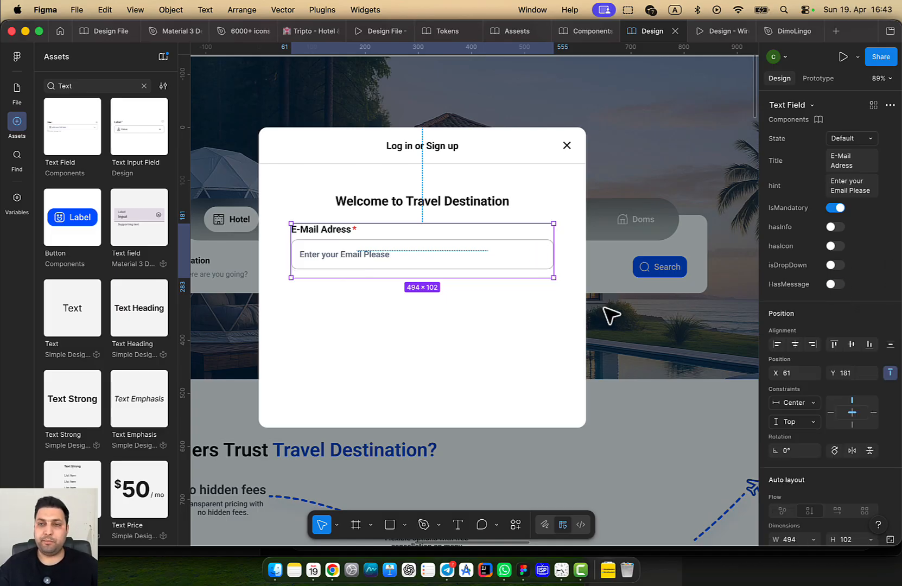
click(476, 351)
drag(535, 346, 430, 329)
scroll(430, 329, down, 5)
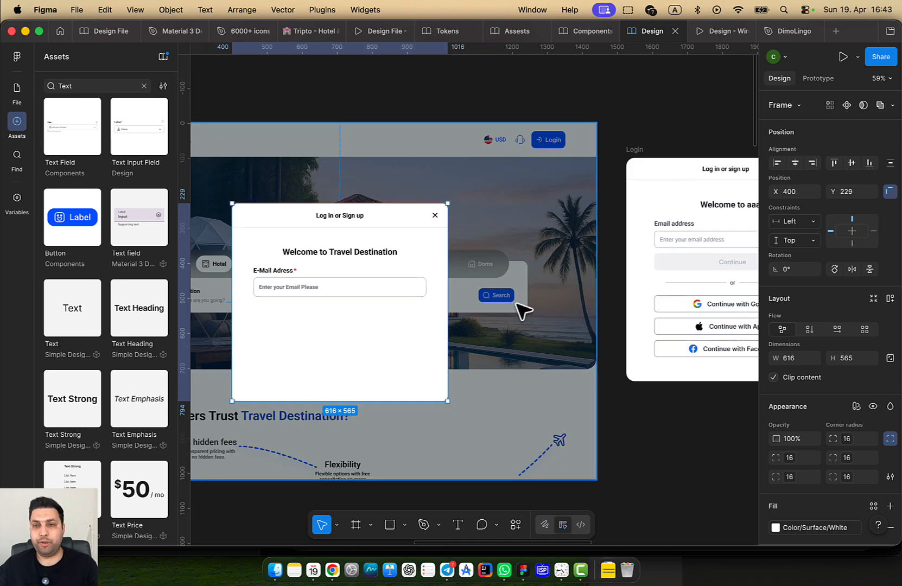
drag(516, 302, 612, 274)
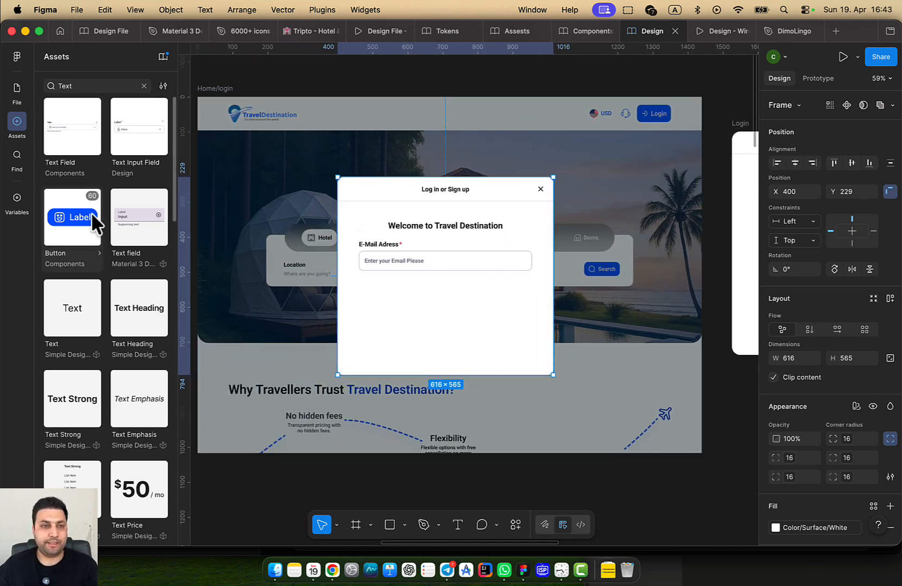
Drop a Button component into the login modal under the E-Mail Adress field
drag(87, 220, 449, 288)
scroll(491, 309, up, 3)
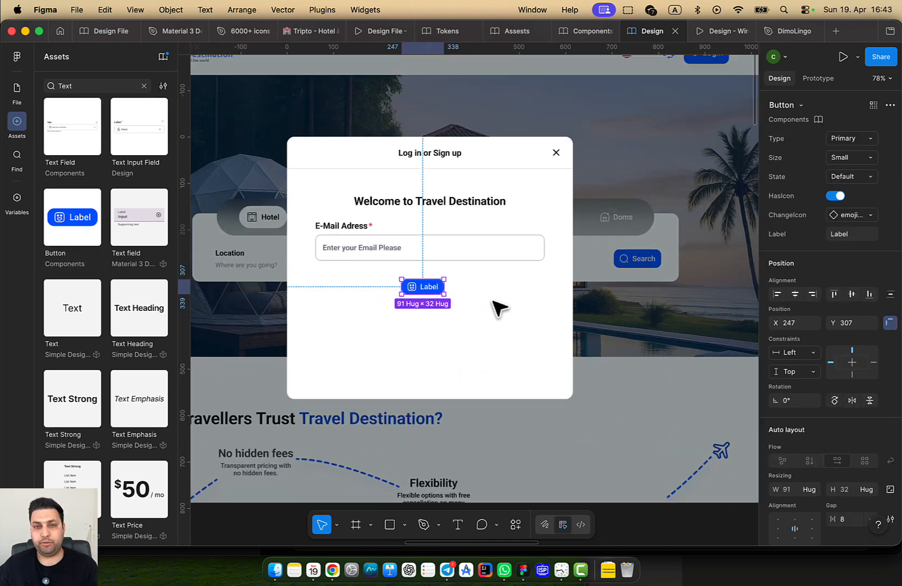
click(474, 262)
shift+click(417, 289)
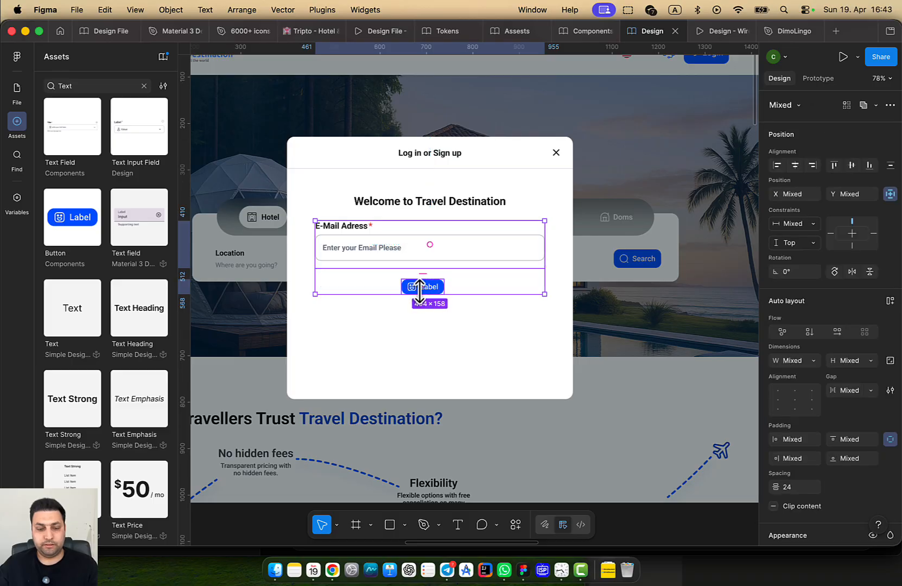
drag(529, 282, 313, 283)
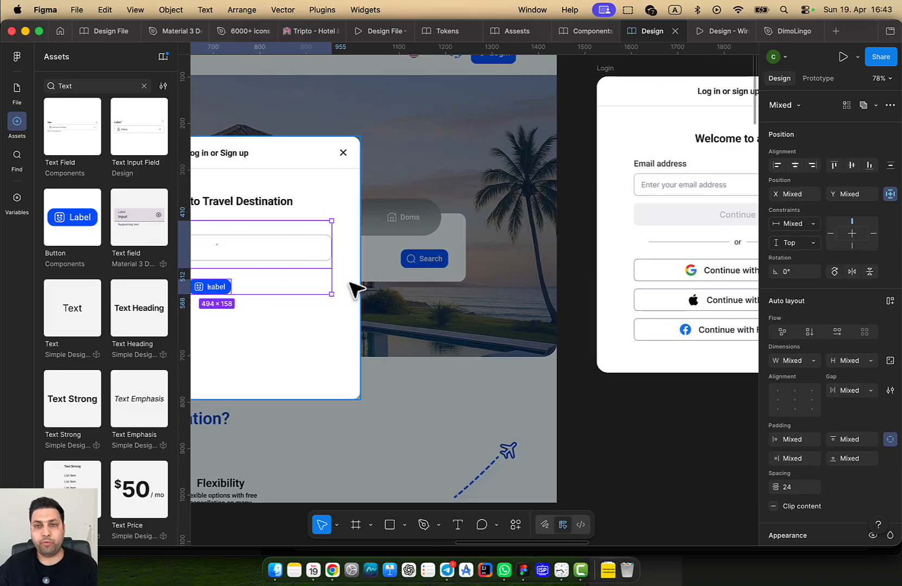
drag(376, 288, 589, 280)
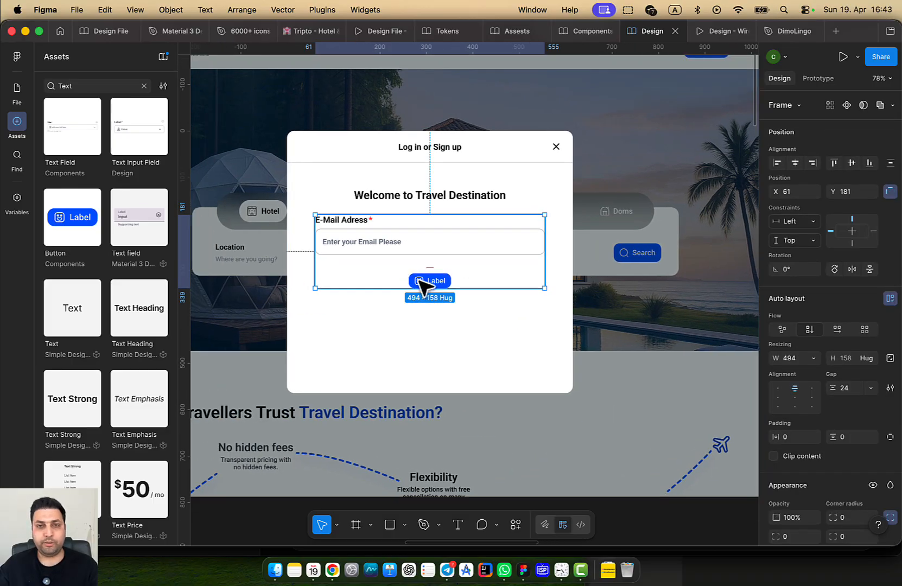
Set the button's horizontal resizing to Fill container, 494 wide
click(423, 280)
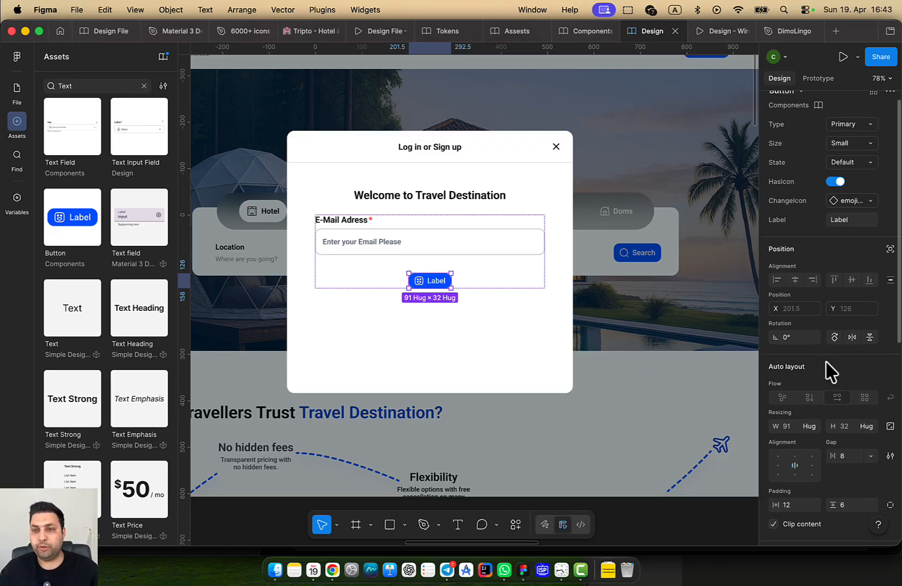
scroll(822, 380, down, 3)
click(814, 362)
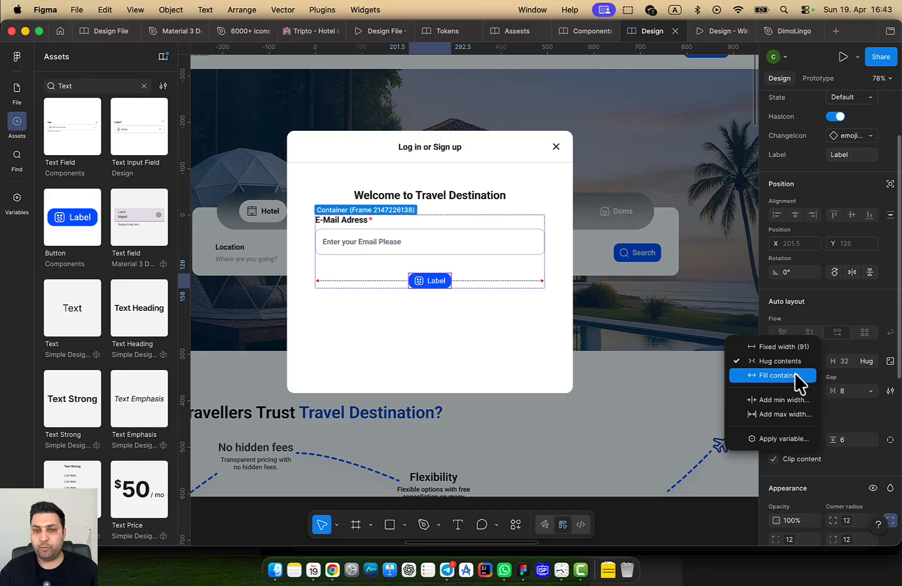
click(799, 375)
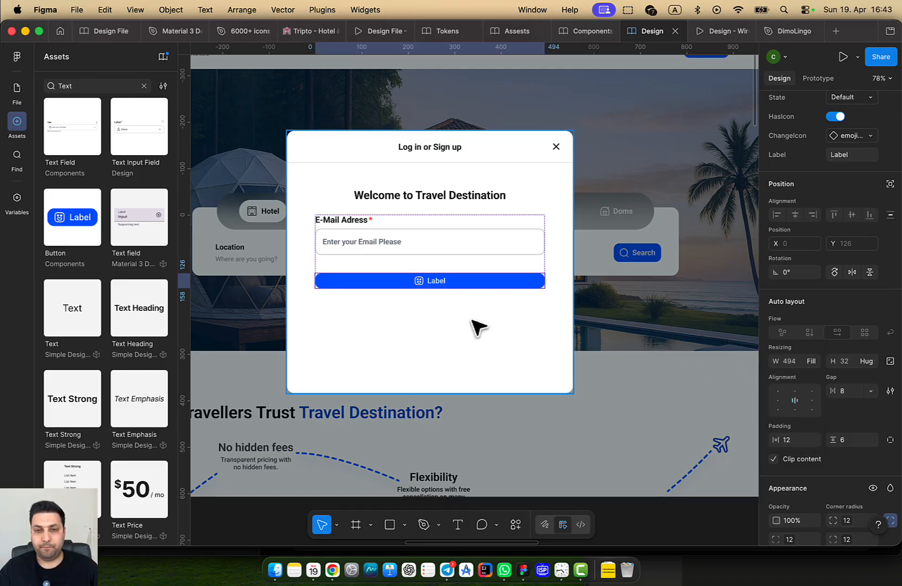
drag(472, 320, 469, 295)
Set the login modal's button to the Large size
scroll(287, 288, up, 1)
scroll(287, 288, down, 4)
scroll(464, 271, up, 3)
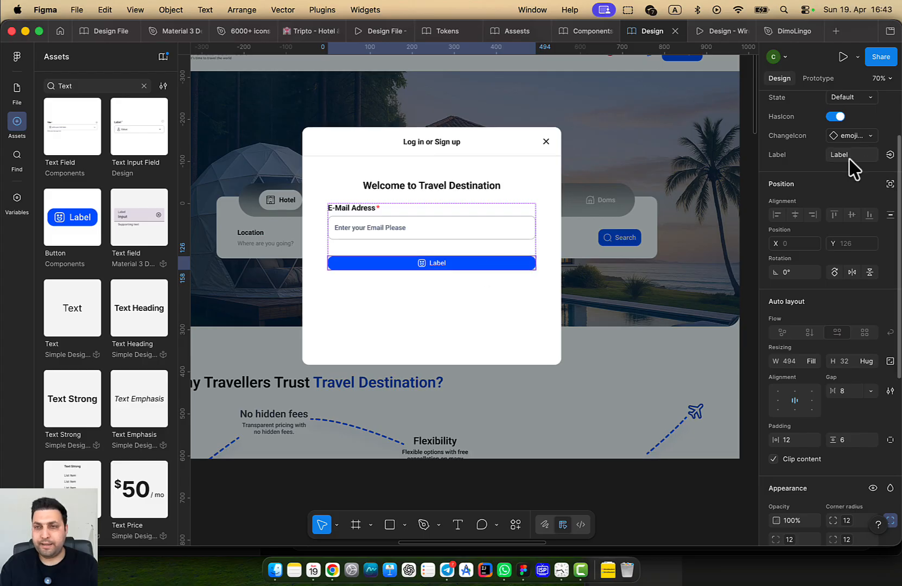
scroll(864, 122, up, 1)
click(863, 110)
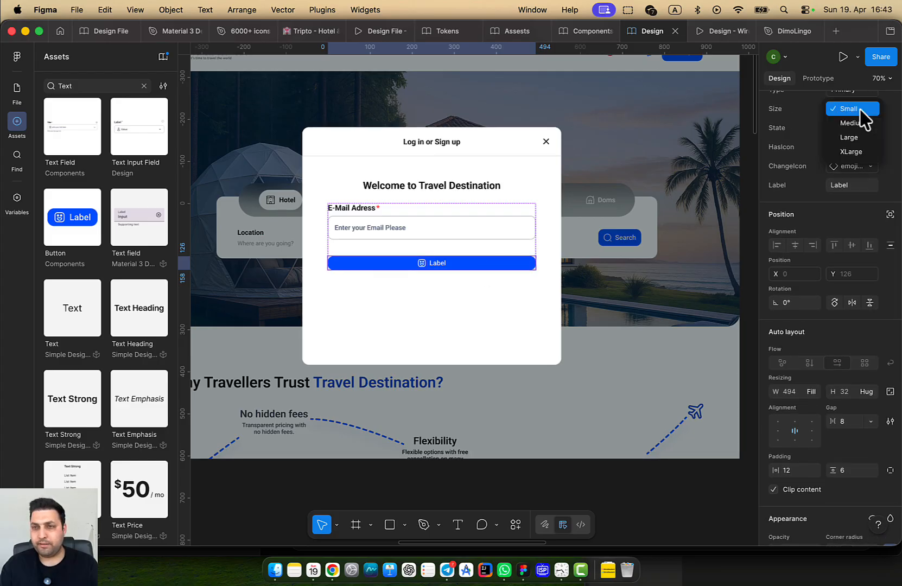
click(851, 137)
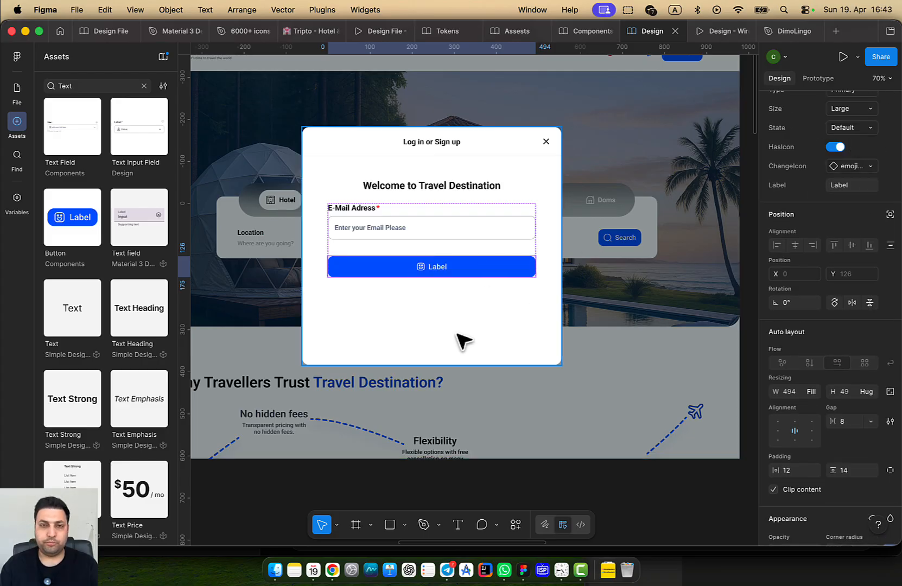
Set a gap of 12 between the email field and the button
click(477, 254)
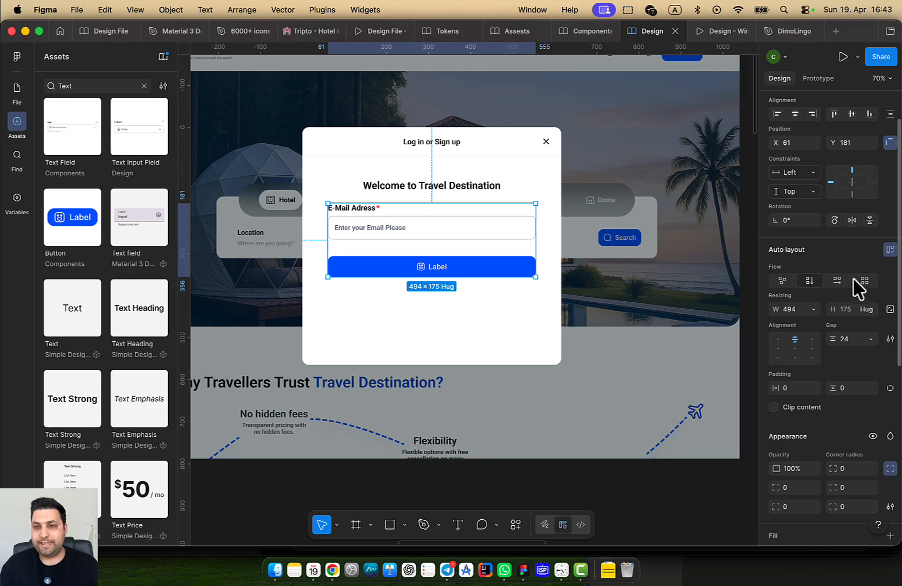
click(853, 338)
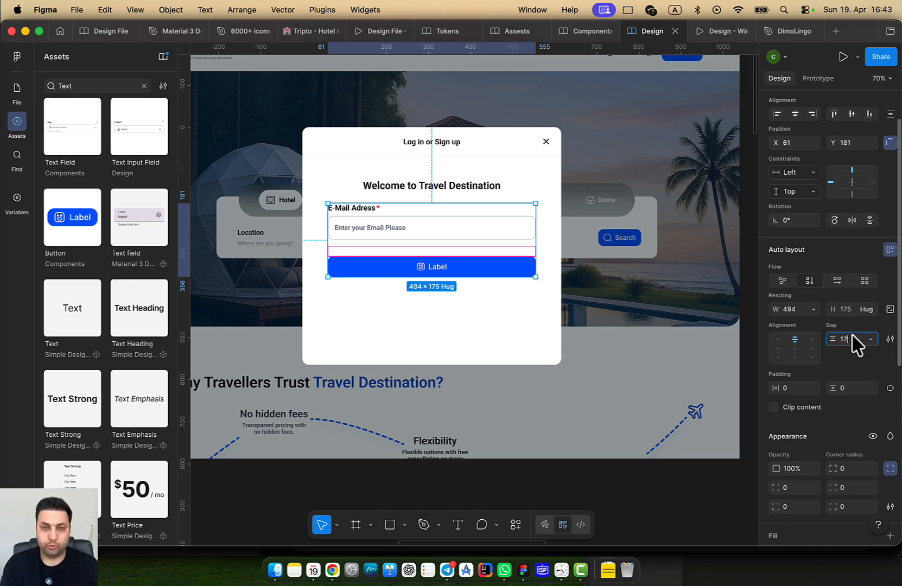
key(Return)
drag(520, 352, 558, 378)
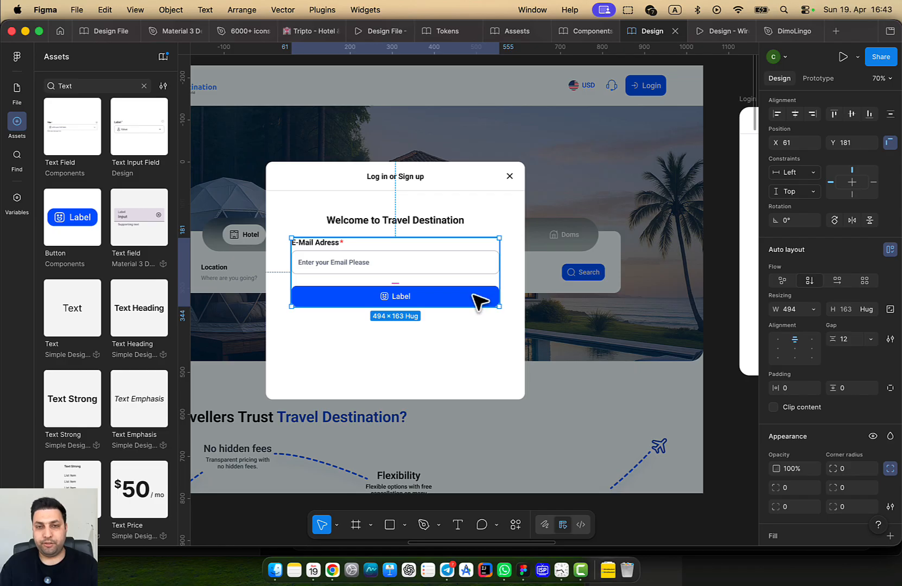
Switch the full-width button's State to Disabled and reselect it inside the modal
click(479, 301)
scroll(869, 264, up, 5)
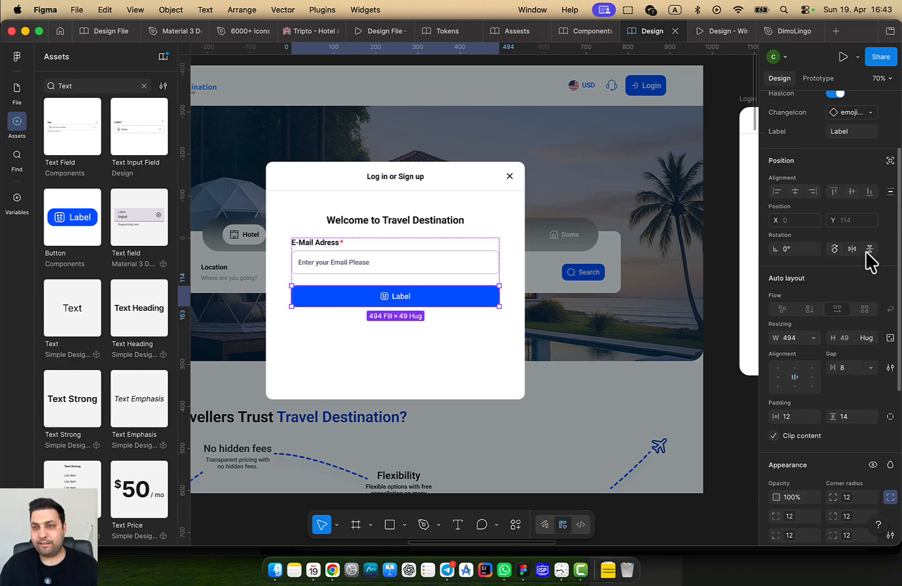
click(866, 177)
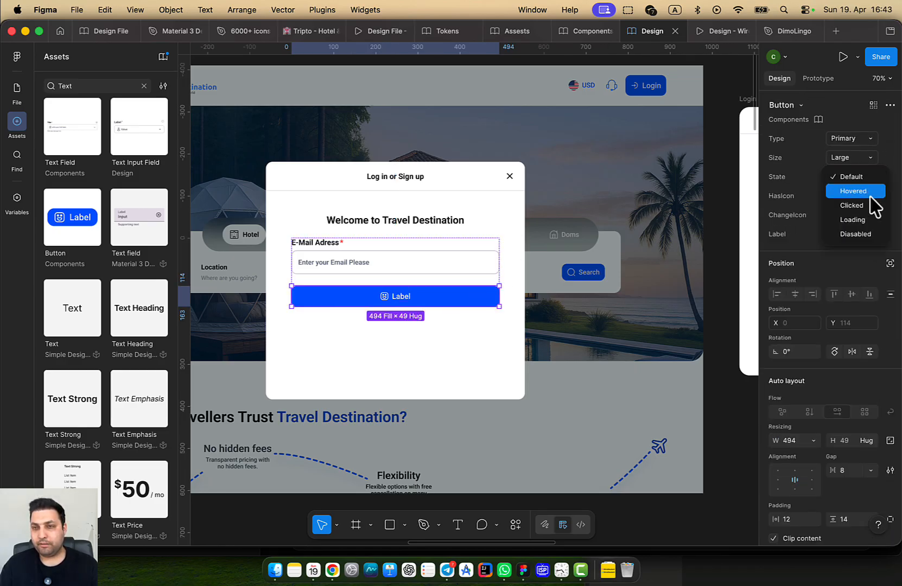
click(866, 234)
click(489, 344)
scroll(498, 337, right, 1)
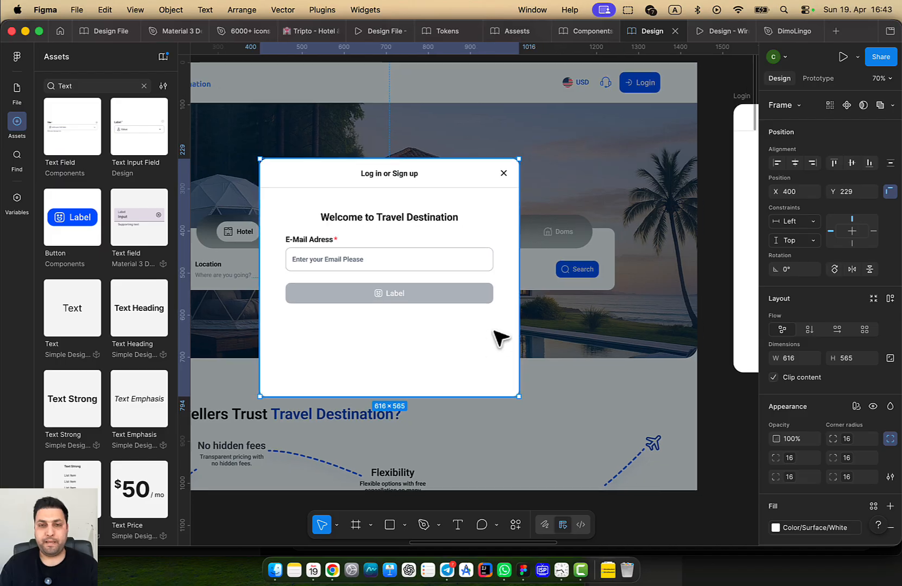
click(466, 299)
scroll(354, 310, down, 5)
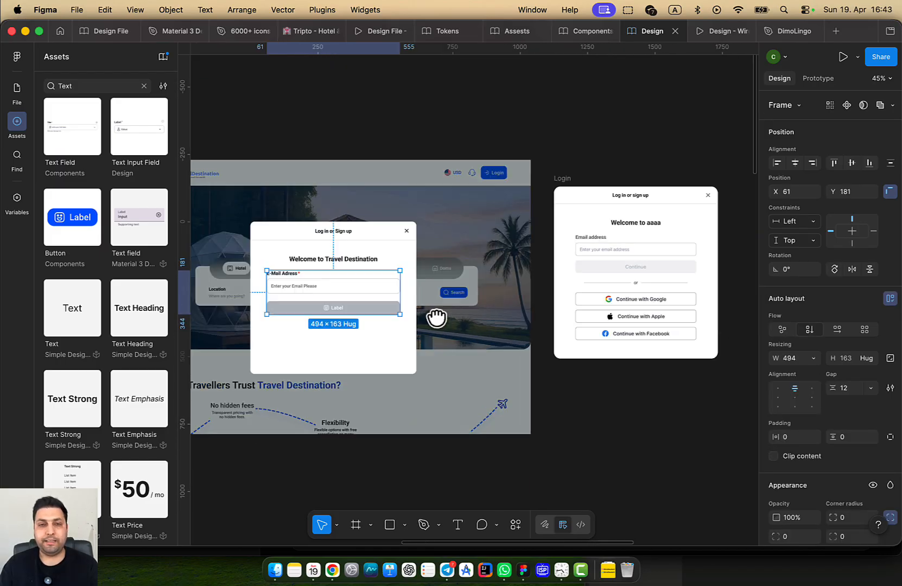
click(499, 286)
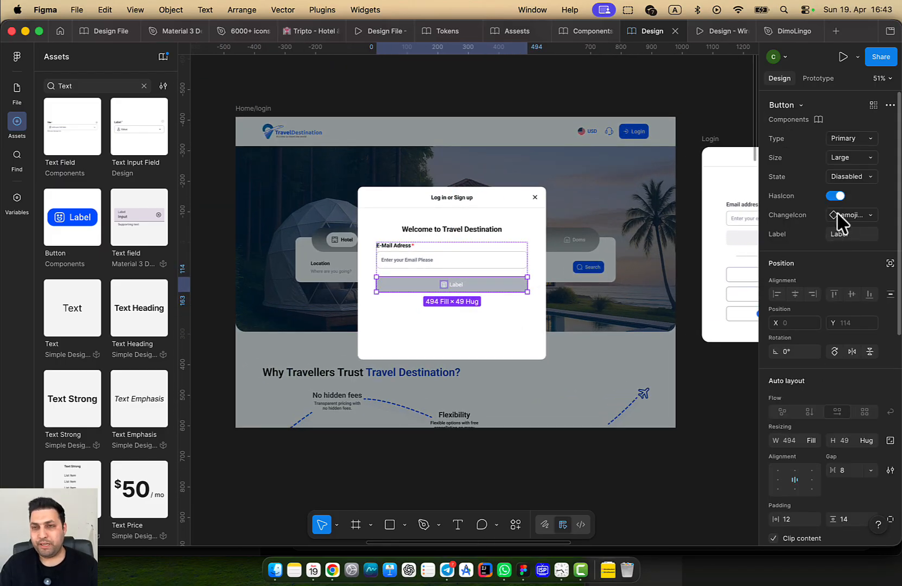
Toggle HasIcon off and replace the button label 'Label' with 'Continue'
click(836, 195)
scroll(504, 262, up, 2)
double_click(447, 288)
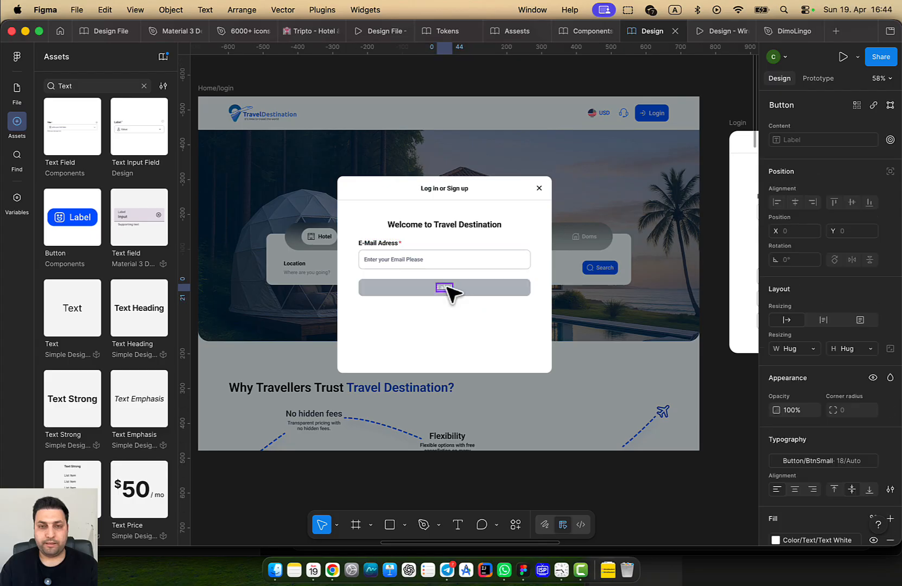
double_click(447, 288)
key(BackSpace)
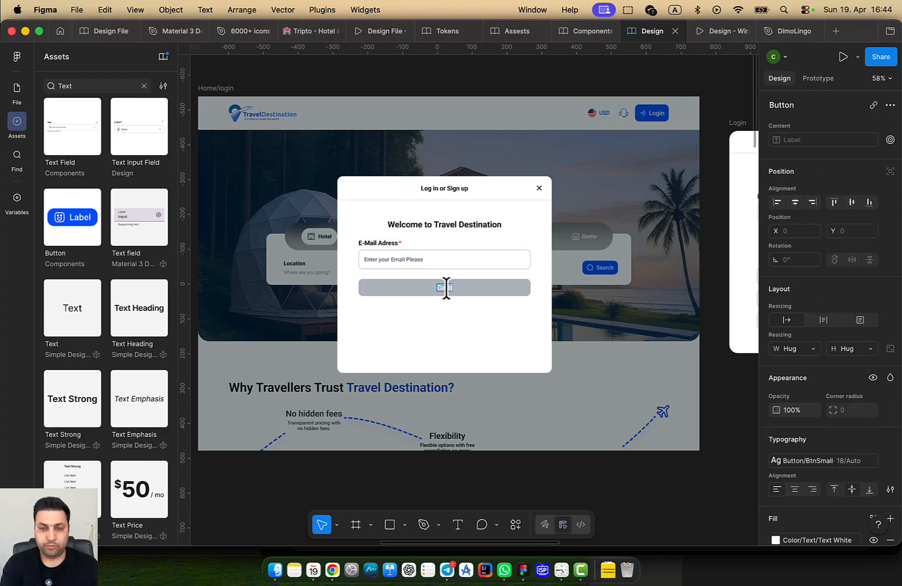
text(Continue)
key(Return)
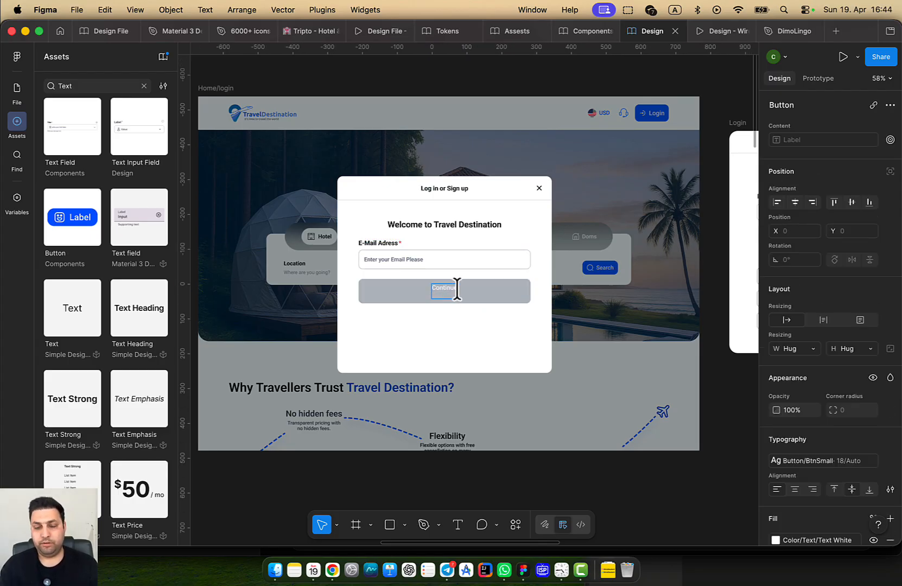
key(BackSpace)
Select the Continue button within the modal's field-and-button group and bring up its context menu
click(403, 332)
scroll(427, 327, right, 5)
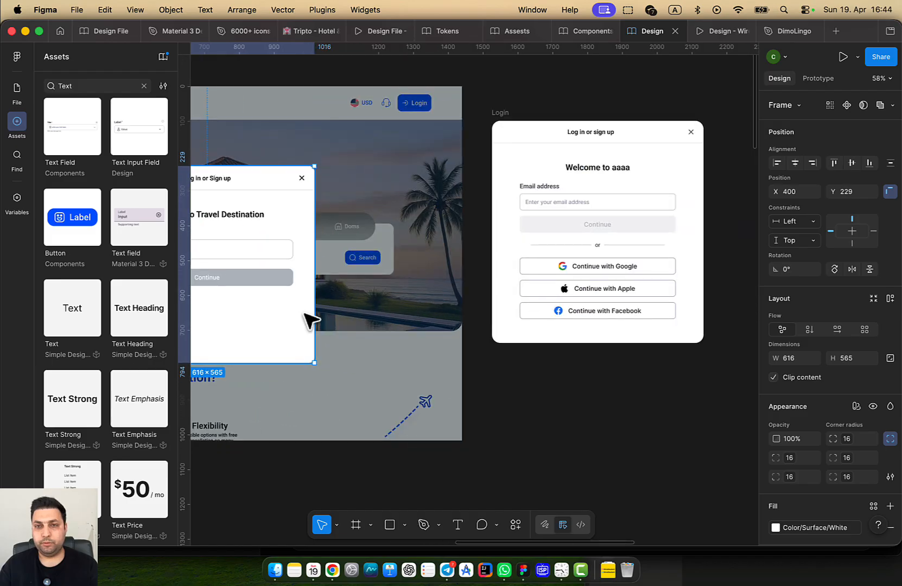
scroll(548, 272, left, 5)
scroll(455, 266, up, 5)
click(449, 262)
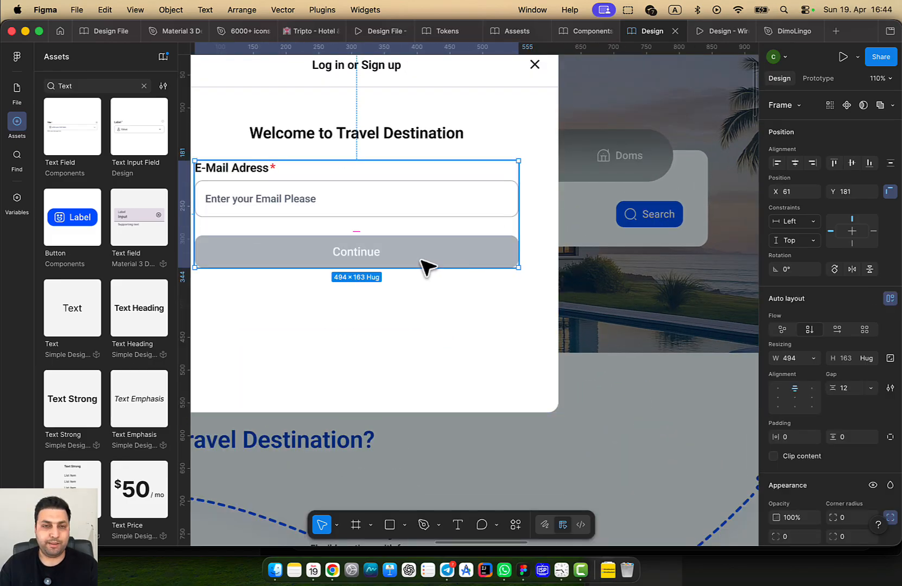
click(424, 266)
scroll(262, 309, right, 10)
scroll(336, 323, left, 8)
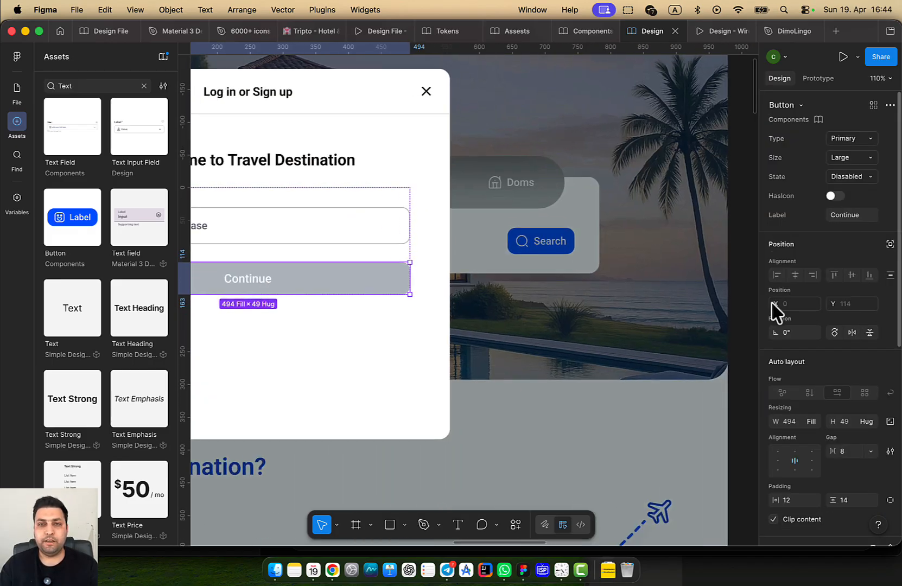
scroll(352, 312, left, 6)
right_click(564, 279)
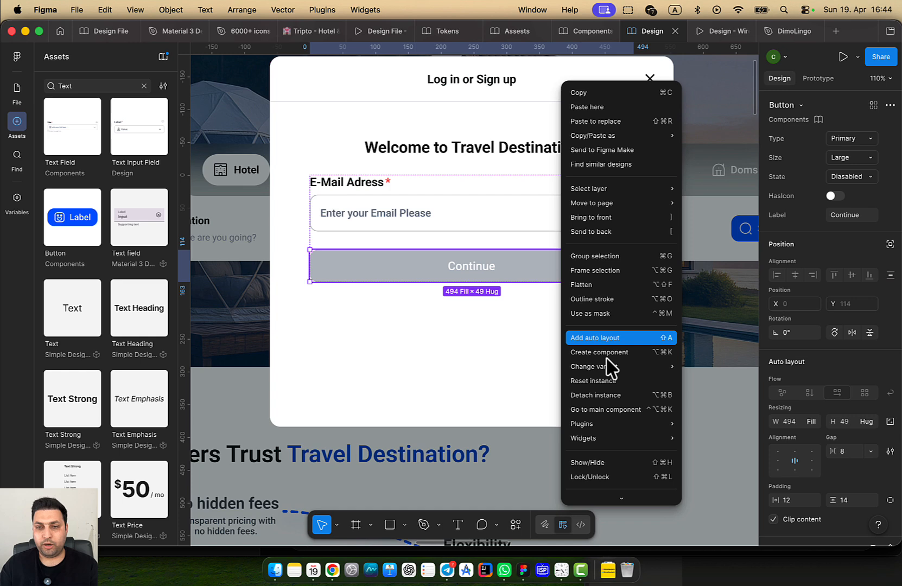
Go to the Button main component and select all the disabled variants' labels
click(626, 410)
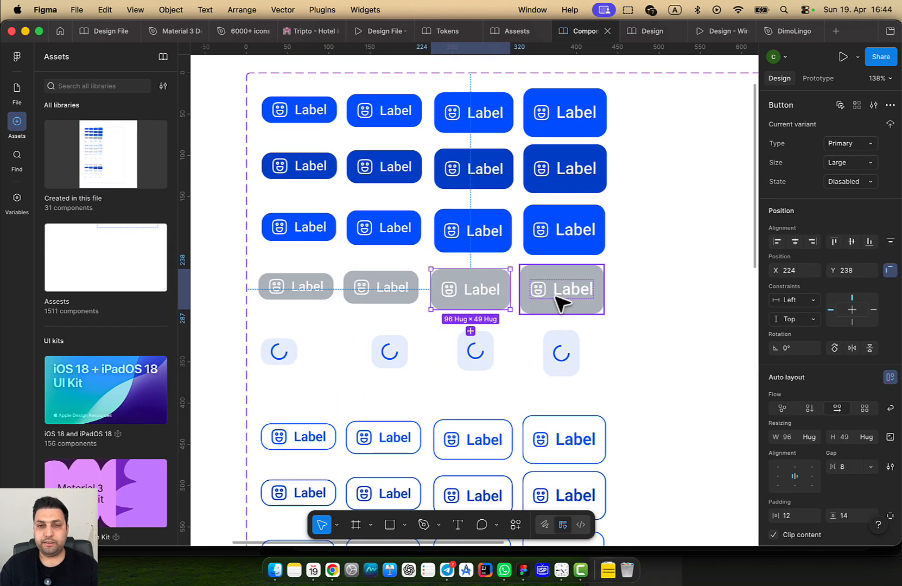
double_click(561, 302)
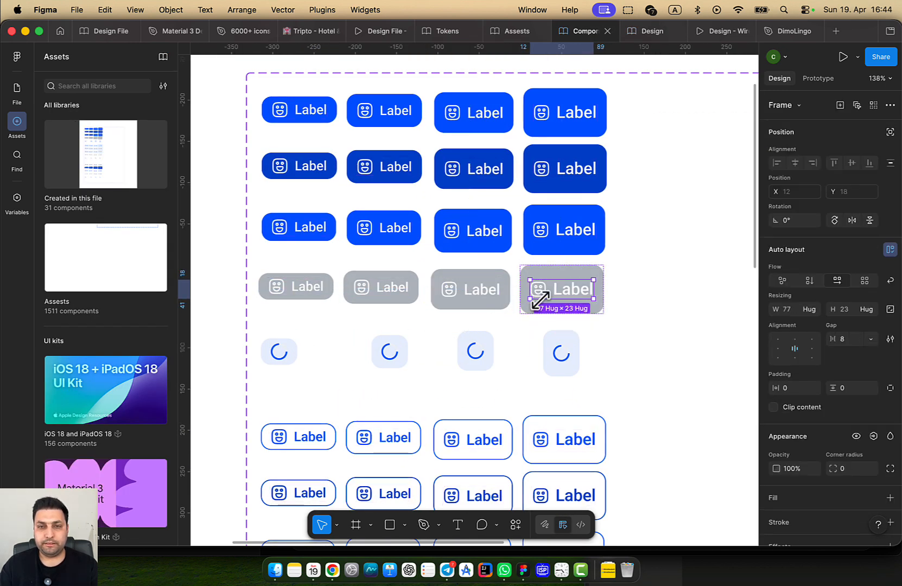
click(646, 323)
double_click(569, 290)
shift+double_click(465, 291)
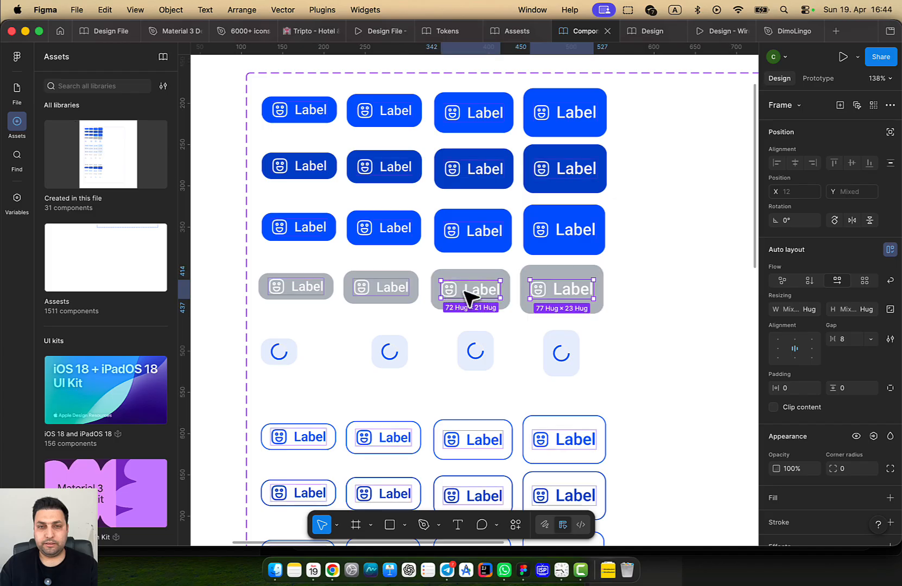
shift+double_click(383, 293)
shift+double_click(307, 290)
Recolour the selected disabled labels to Text Neutral 100
scroll(574, 369, down, 5)
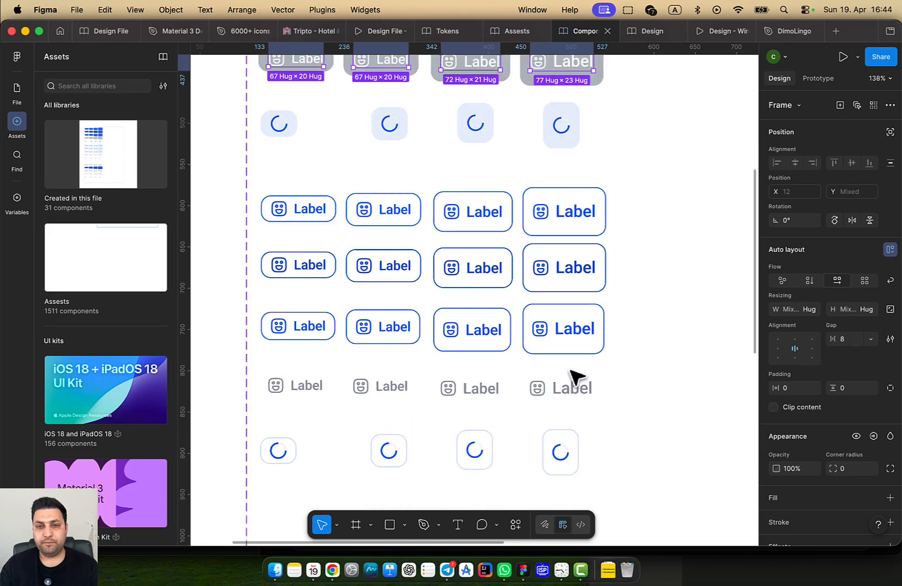
scroll(571, 373, down, 3)
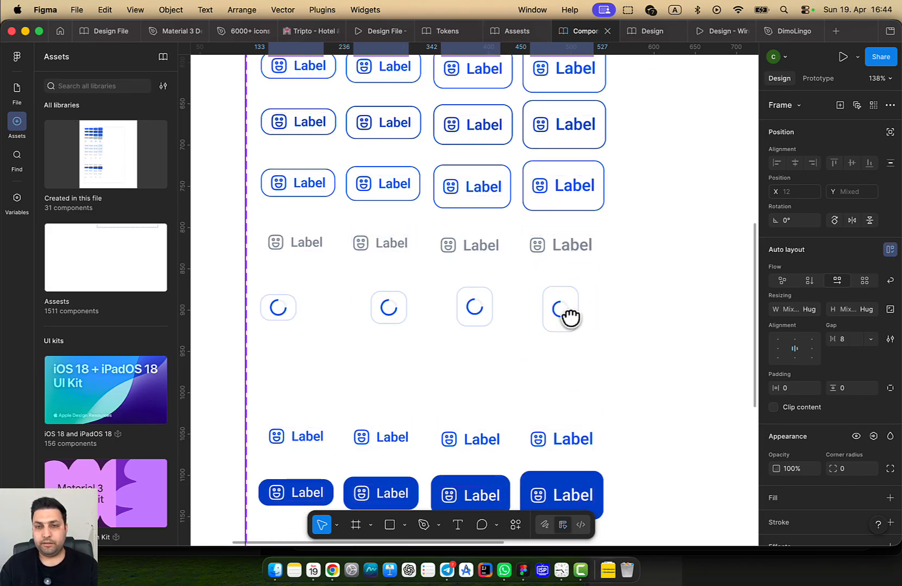
drag(603, 319, 483, 423)
scroll(493, 320, down, 4)
drag(520, 261, 535, 346)
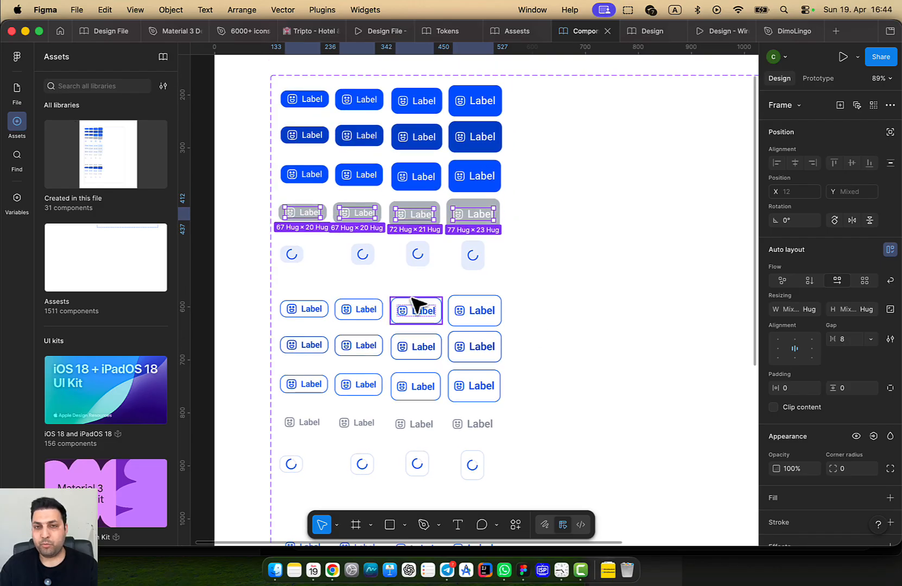
scroll(836, 425, down, 4)
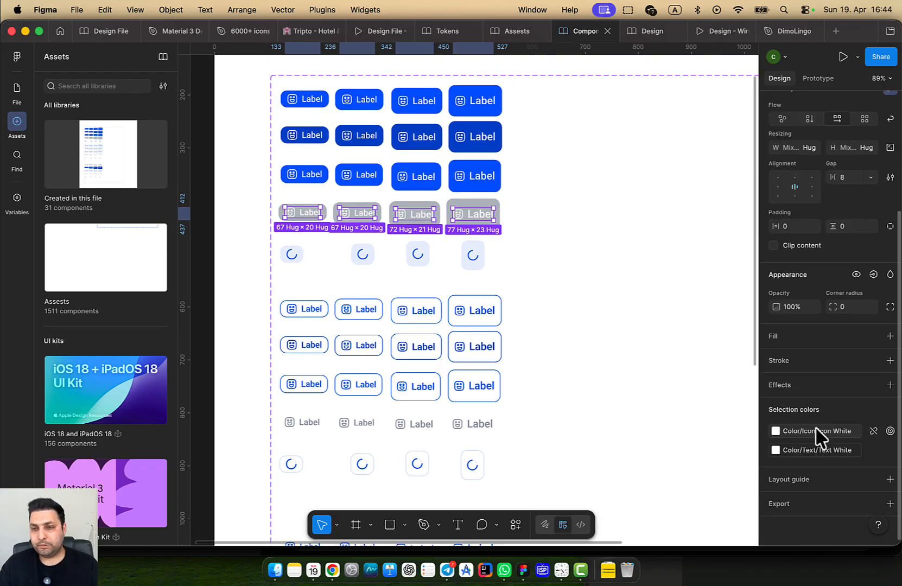
click(814, 450)
scroll(683, 413, up, 3)
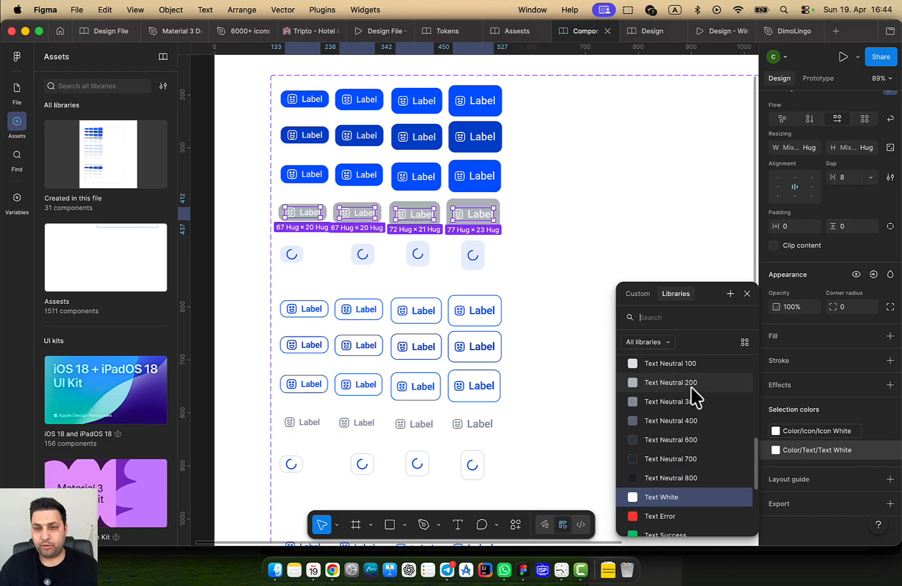
click(691, 386)
scroll(685, 394, up, 1)
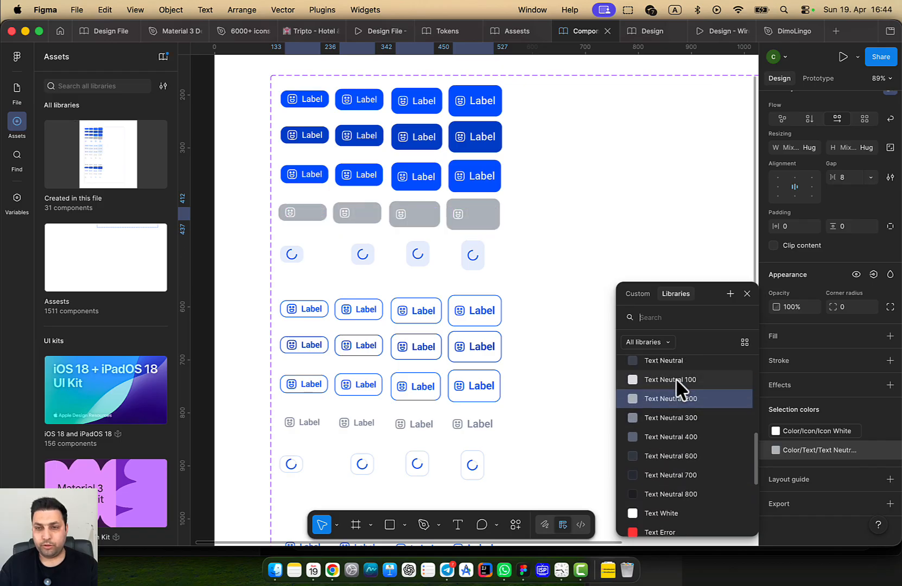
click(675, 379)
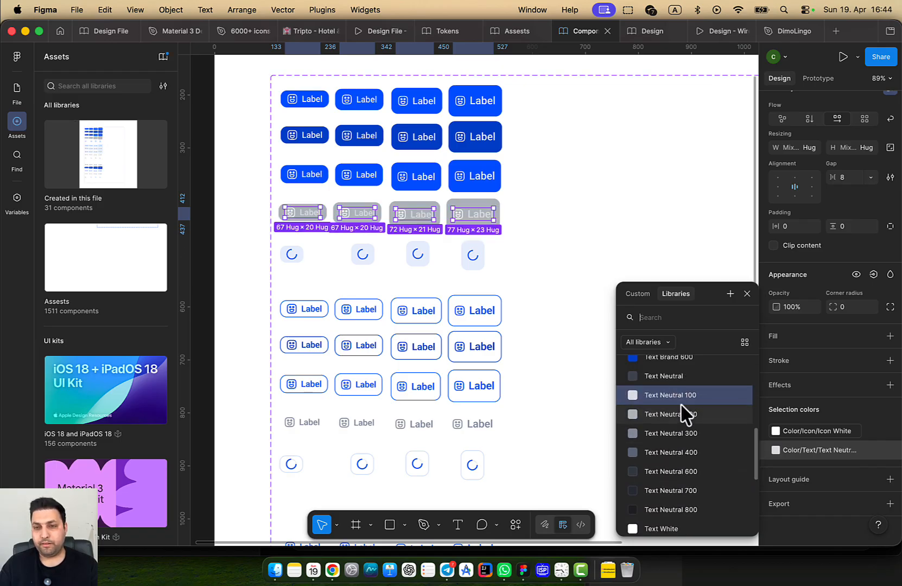
Recolour the disabled variants' icons to Icon Neutral 50
scroll(716, 450, up, 1)
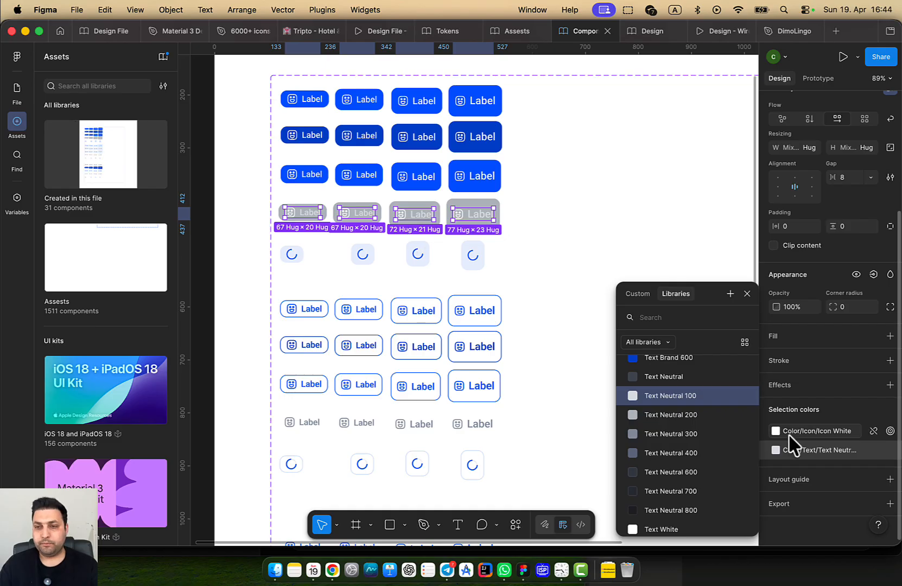
click(805, 431)
scroll(700, 440, up, 2)
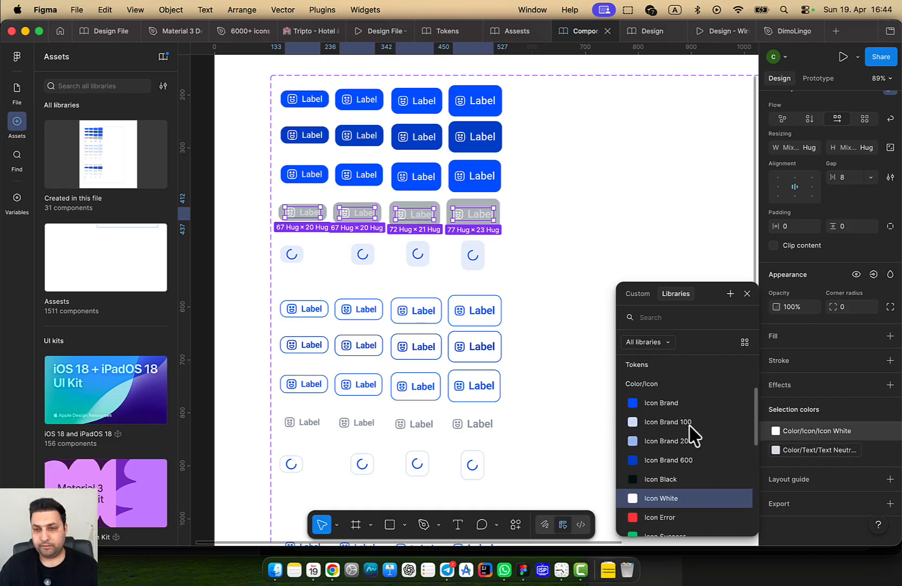
scroll(695, 451, down, 5)
click(696, 462)
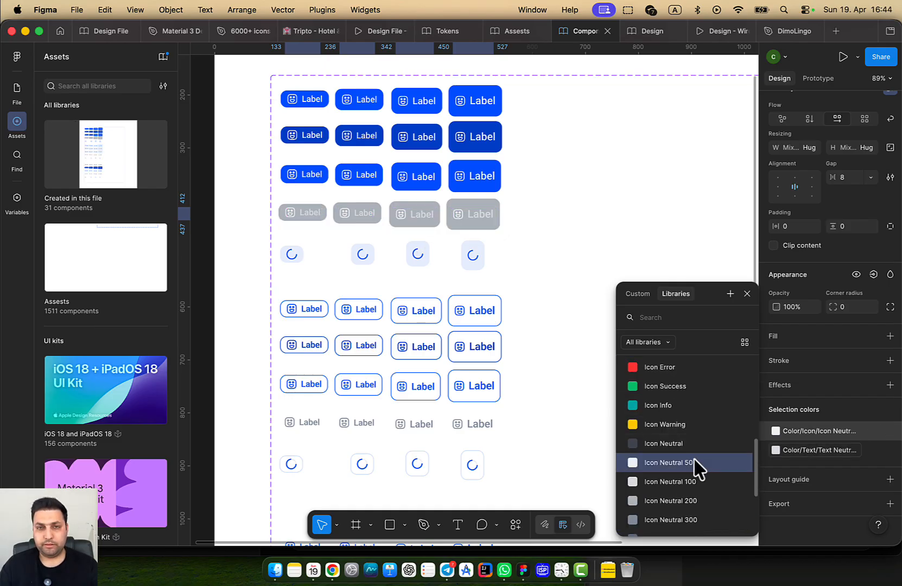
click(608, 256)
Publish the modified Button components from the library window
key(alt+super+o)
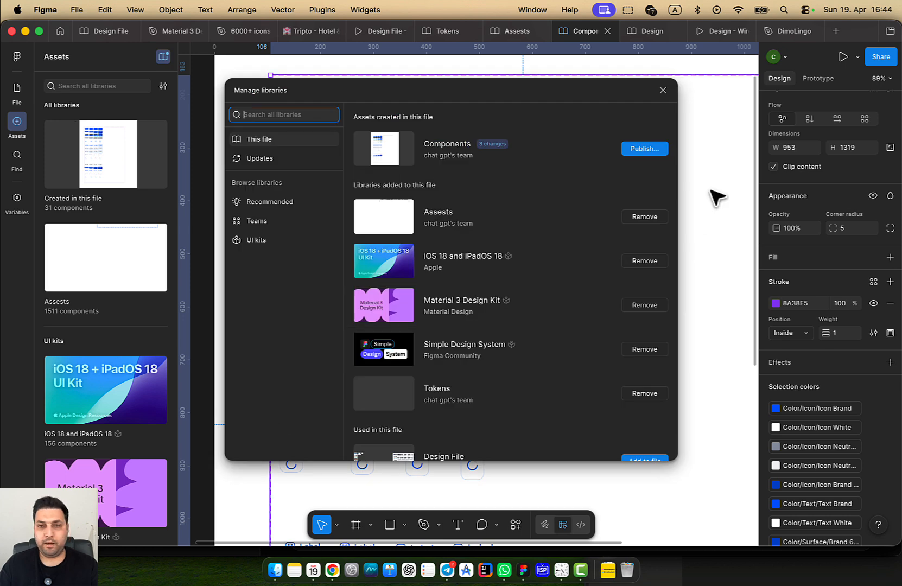
click(644, 150)
click(568, 382)
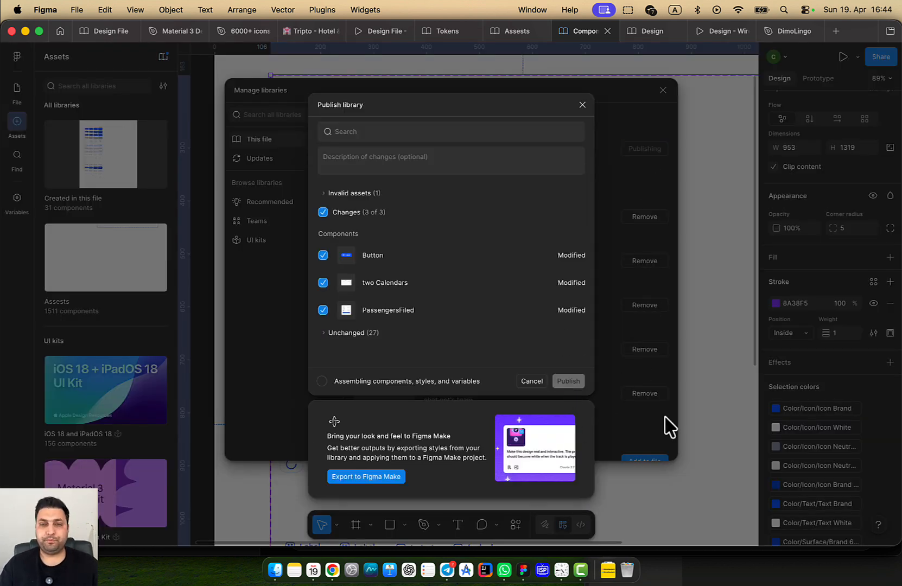
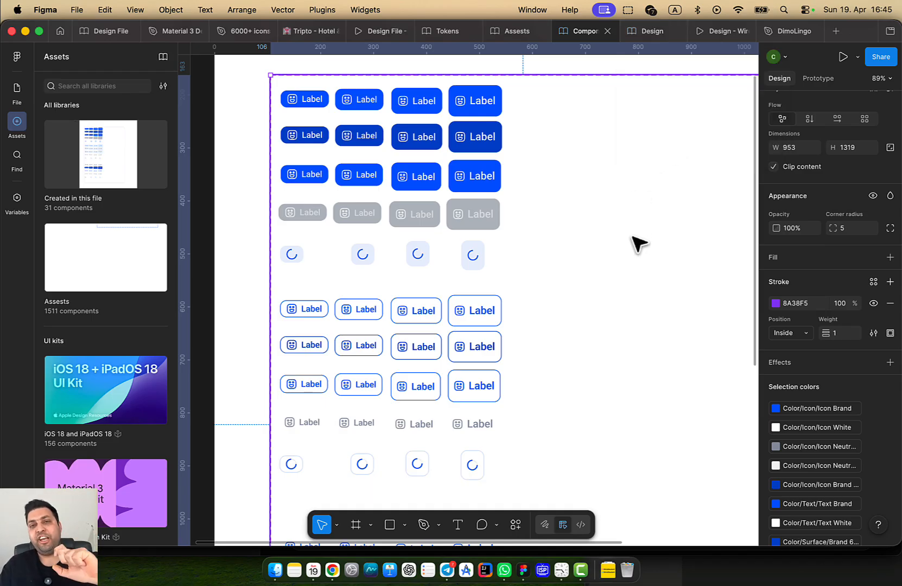
Switch to the Design file and bring the login modal frame into view
click(654, 31)
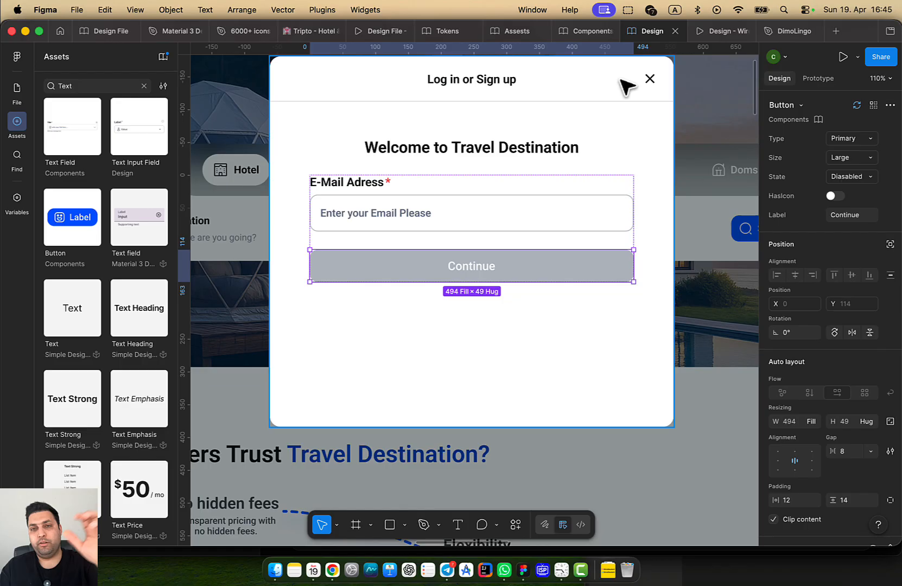
click(513, 377)
drag(529, 367, 487, 372)
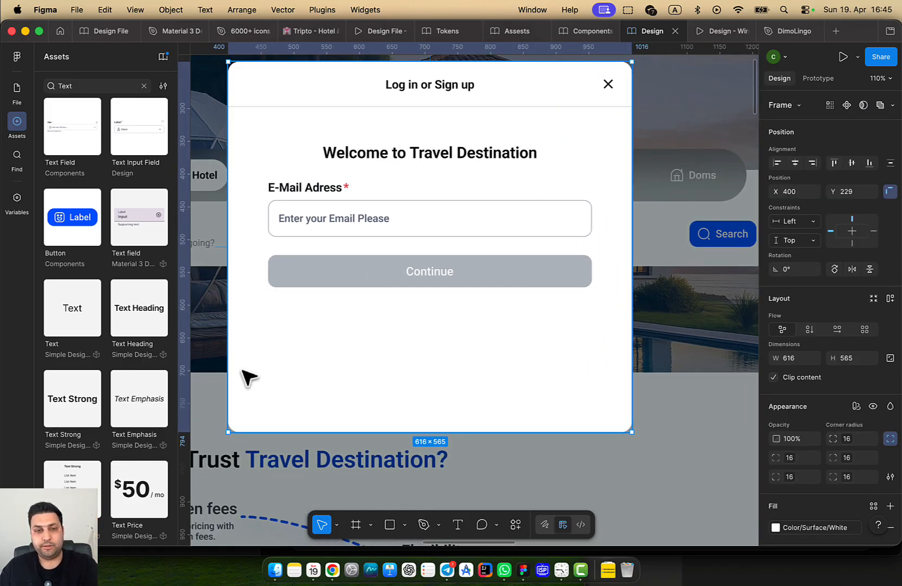
Apply all pending Text Field and Button library updates to the login modal
key(alt+3)
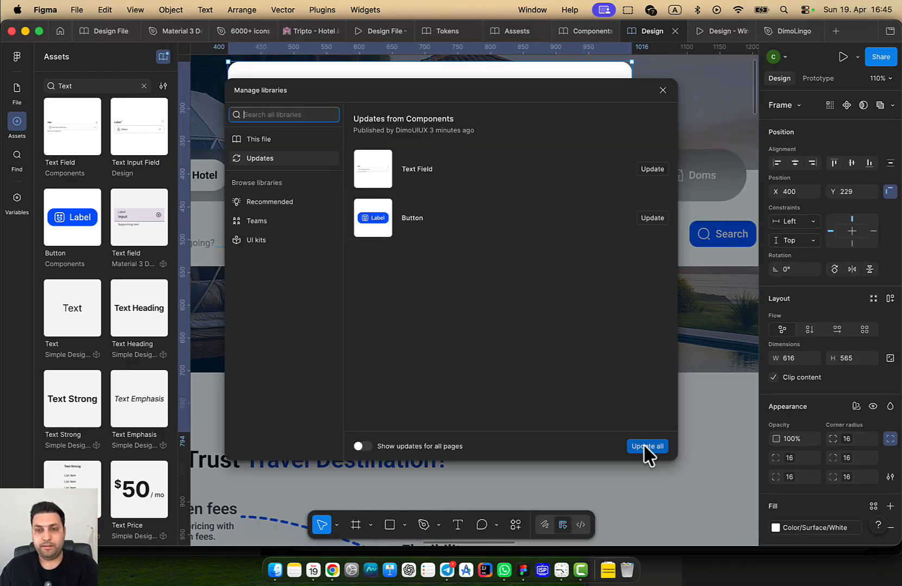
click(644, 446)
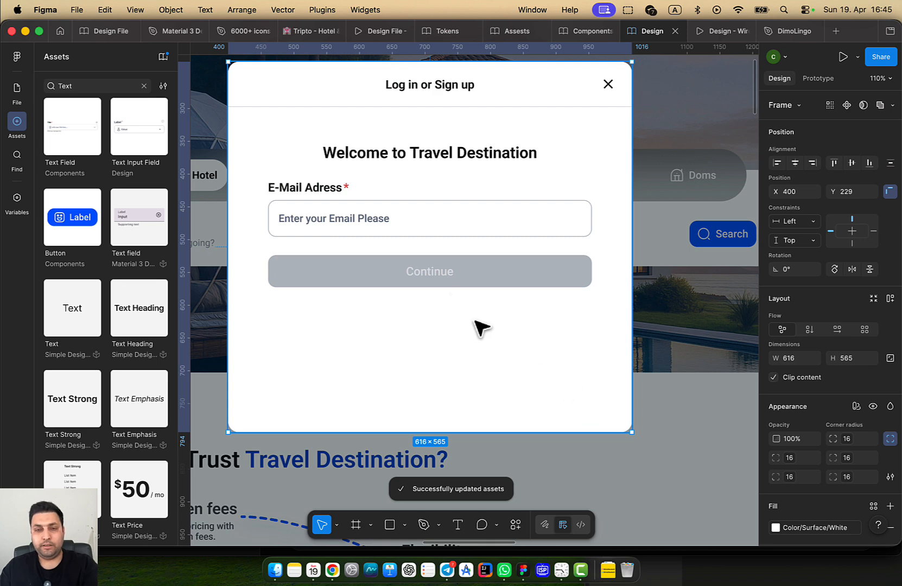
scroll(494, 348, down, 3)
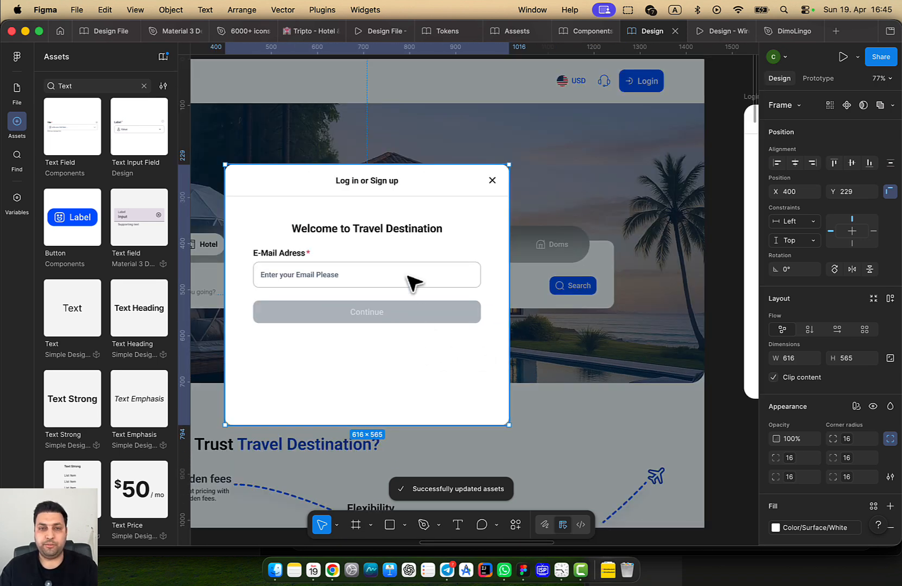
click(413, 282)
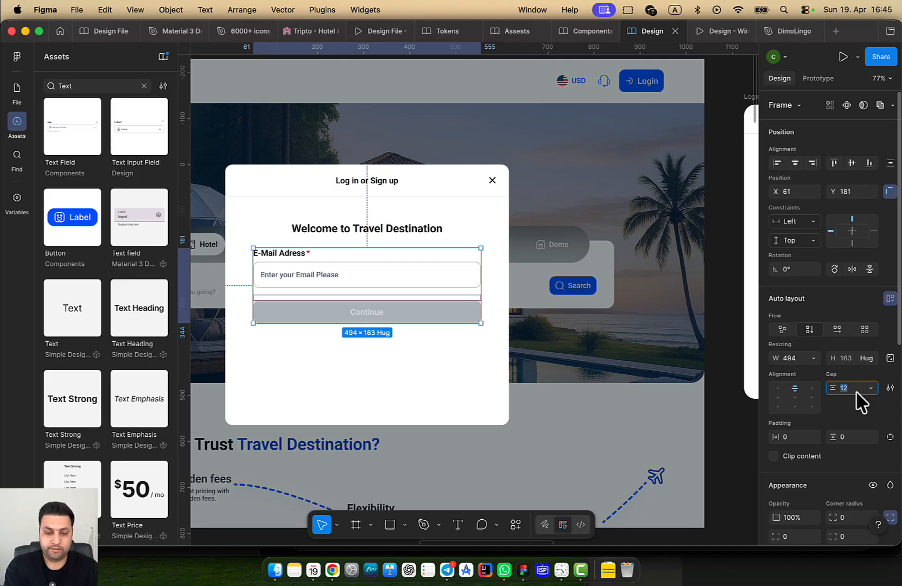
click(413, 353)
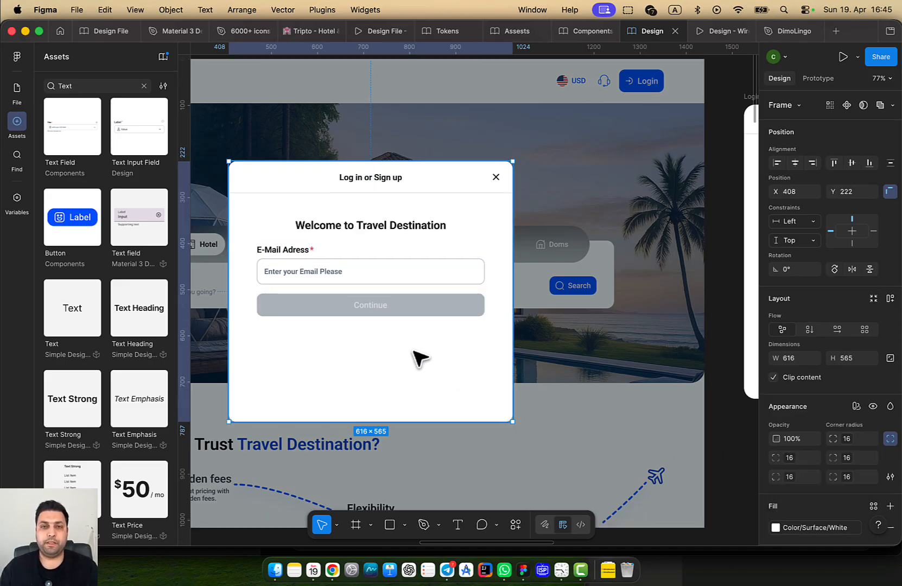
scroll(421, 358, down, 5)
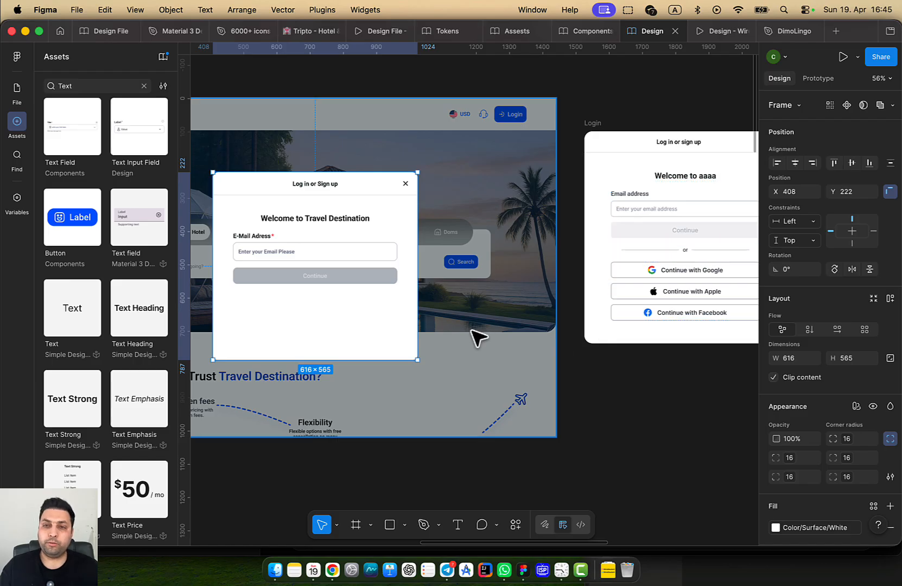
Draw a horizontal line below the Continue button and place 'or' text beside it
drag(503, 328, 605, 323)
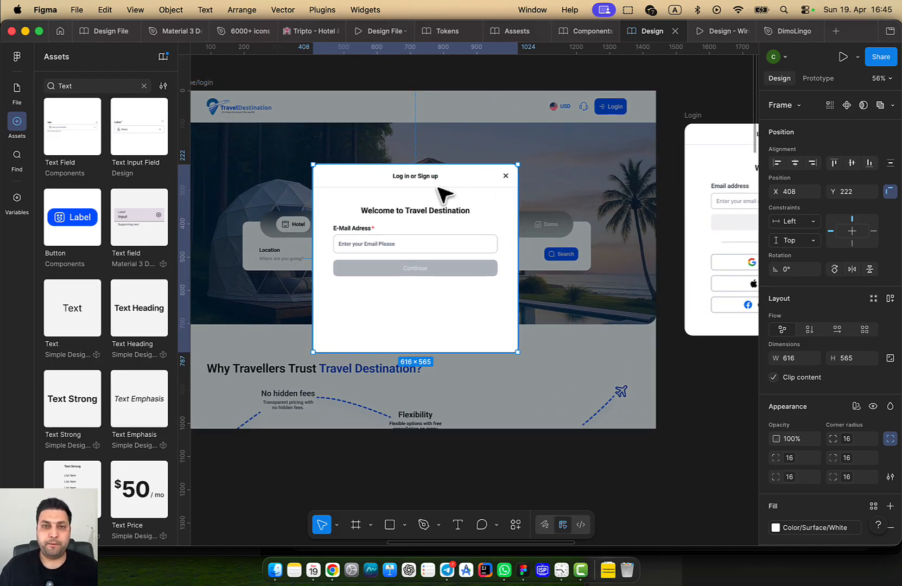
key(l)
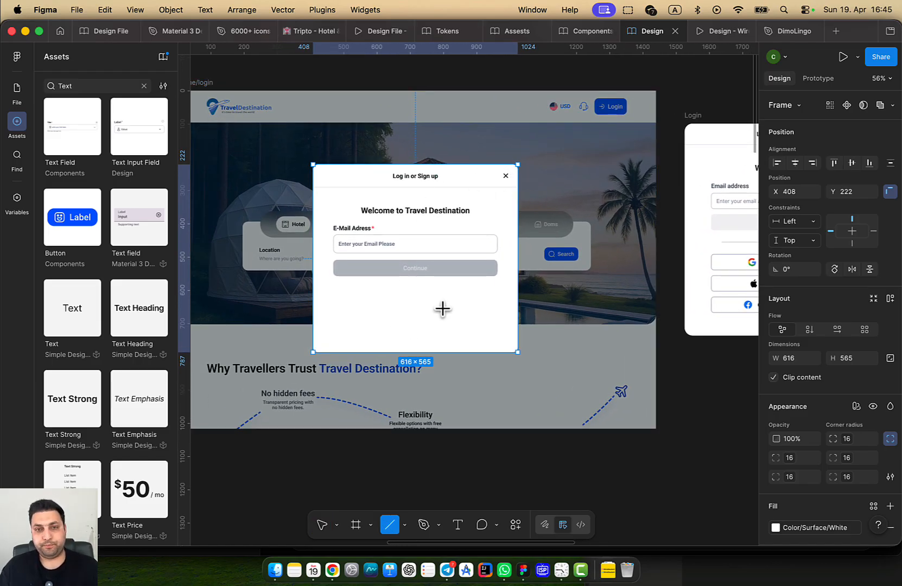
scroll(418, 305, up, 3)
drag(292, 297, 406, 297)
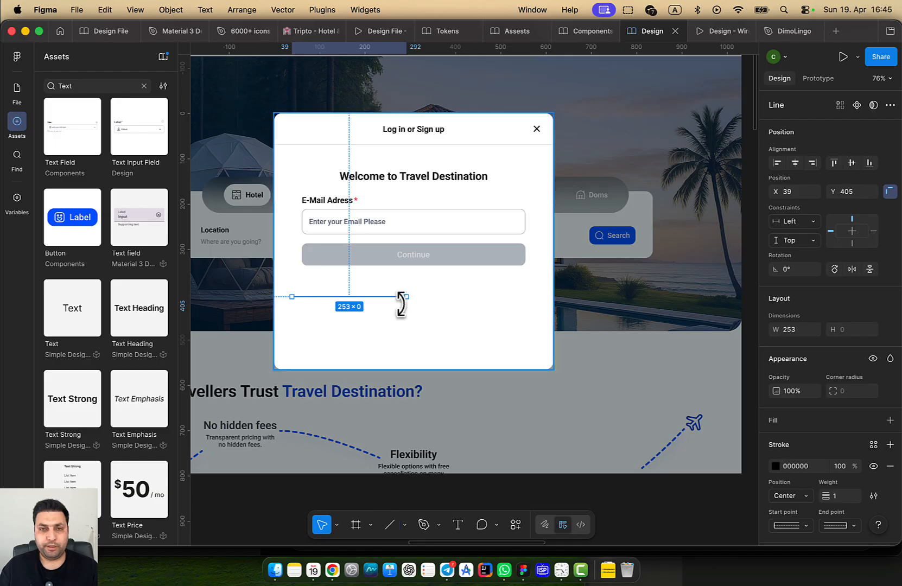
click(426, 308)
key(t)
click(417, 297)
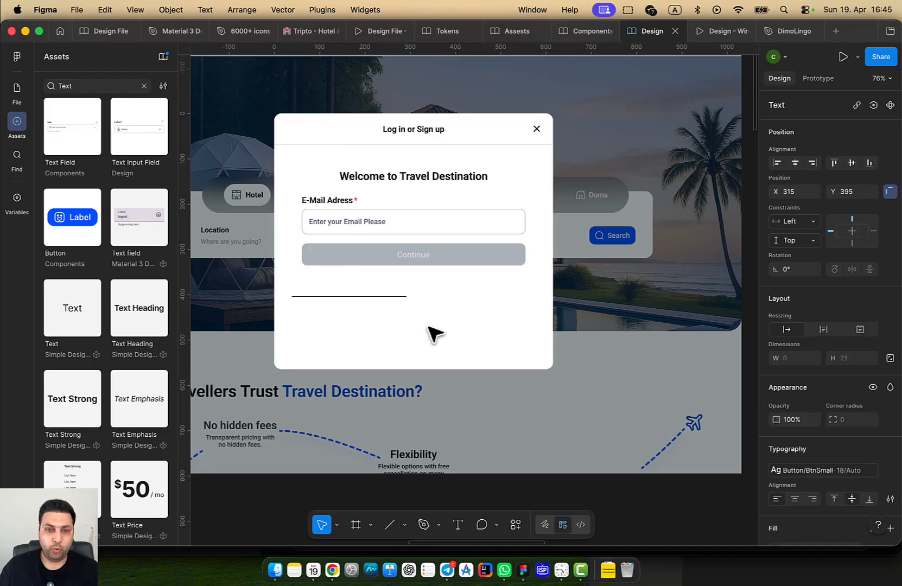
text(o)
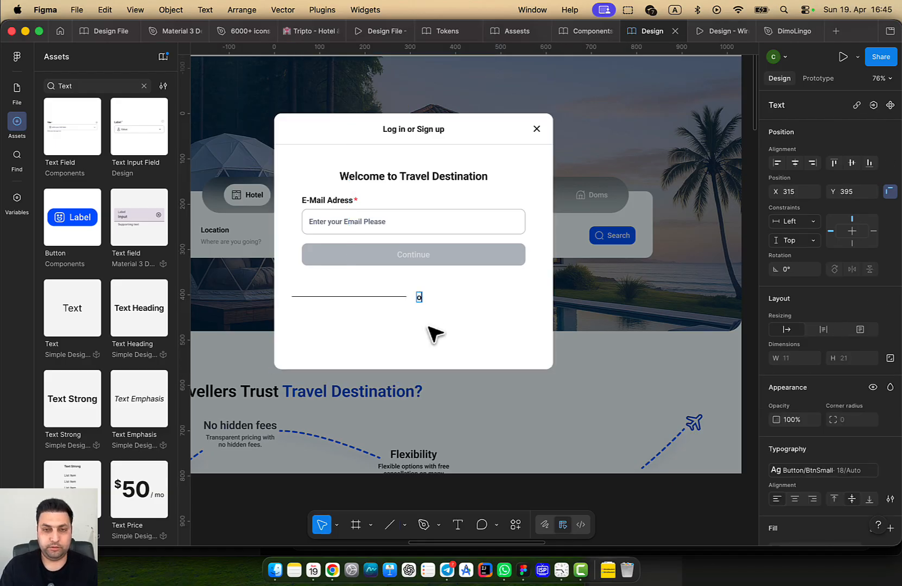
text(r)
key(Escape)
scroll(429, 330, up, 3)
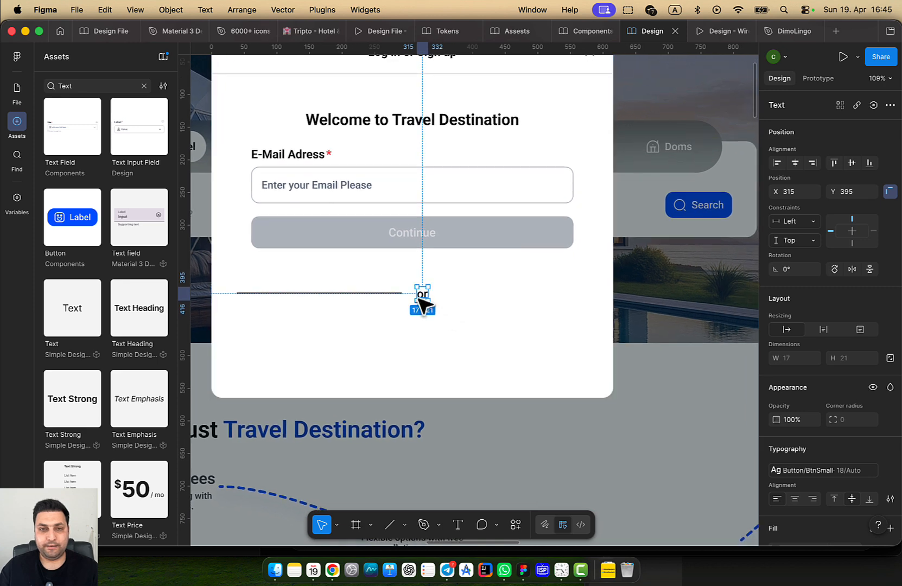
drag(418, 298, 415, 295)
Wrap the line and 'or' in auto layout, duplicate the line, and put 'or' between them
shift+click(379, 294)
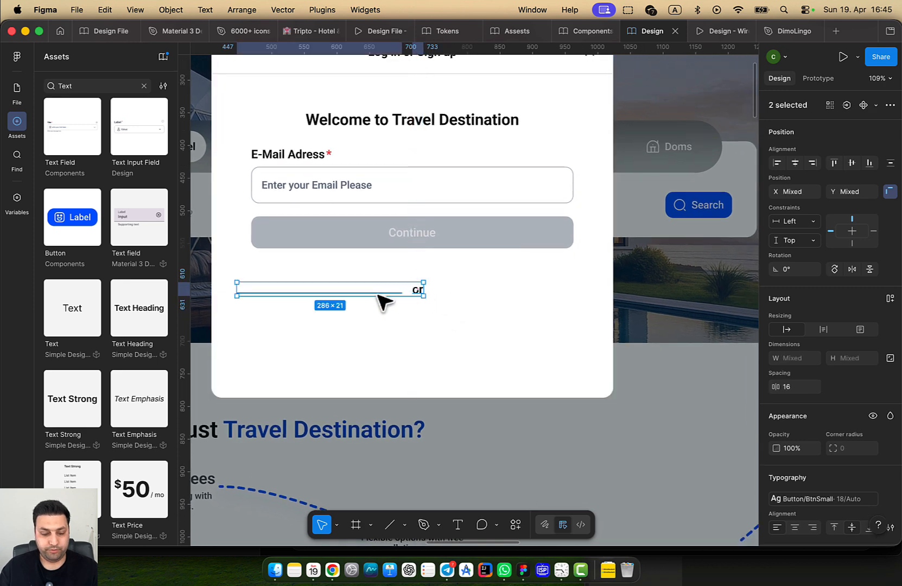
key(shift+a)
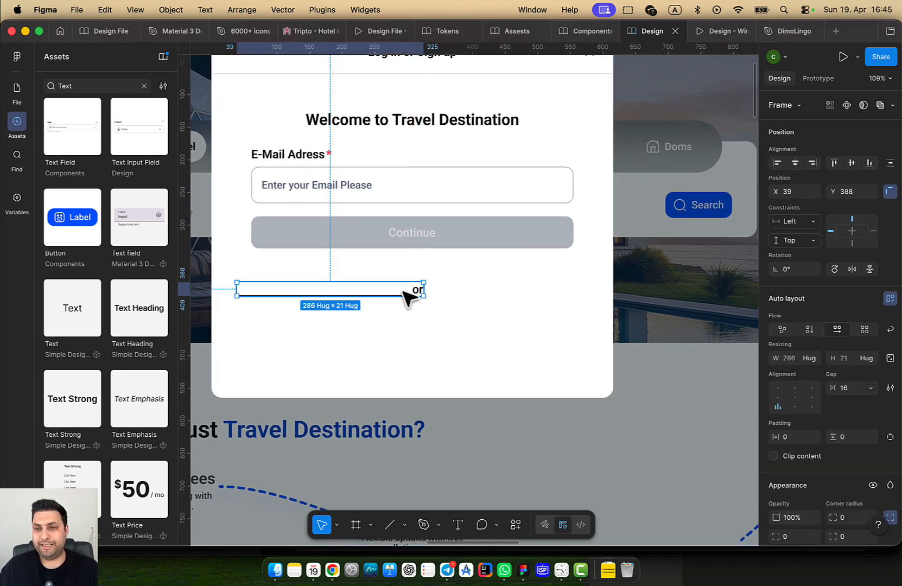
scroll(407, 297, up, 3)
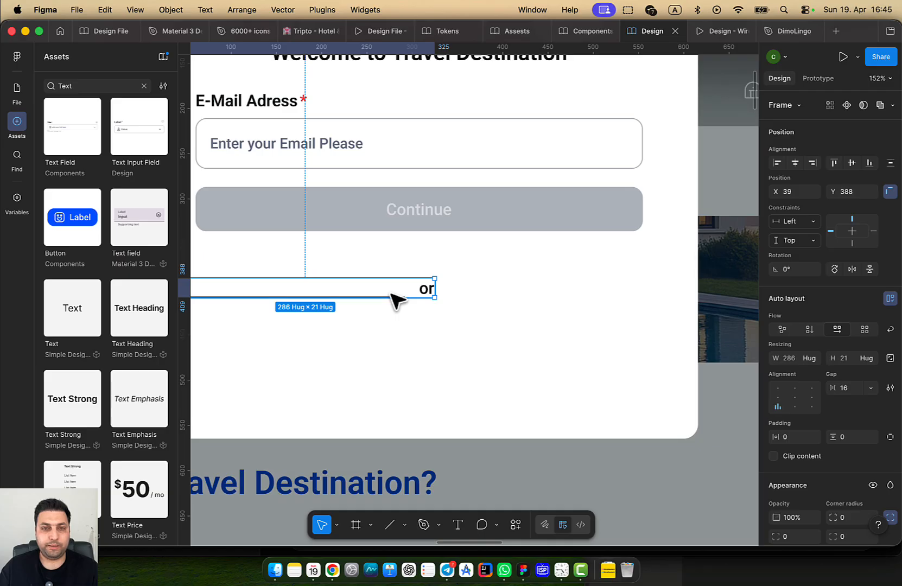
double_click(391, 296)
key(Escape)
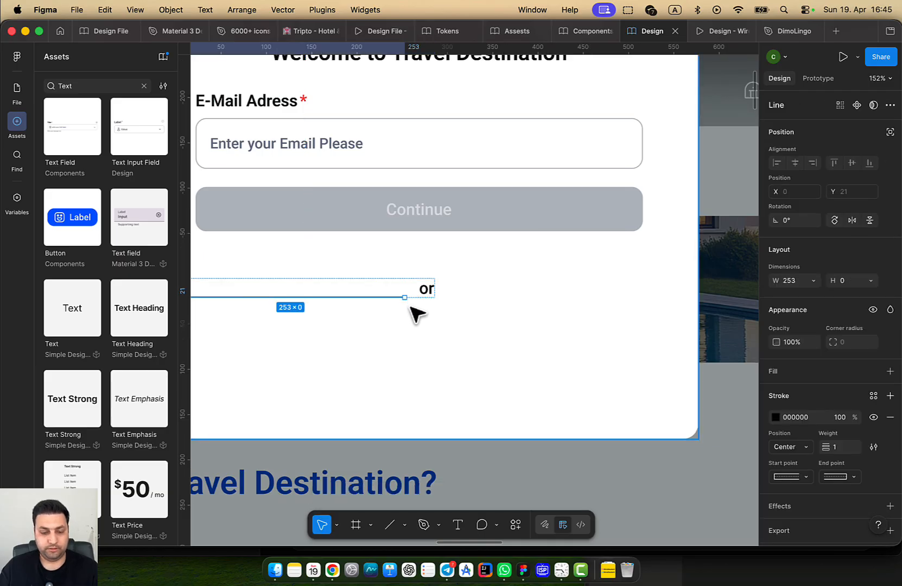
key(super+d)
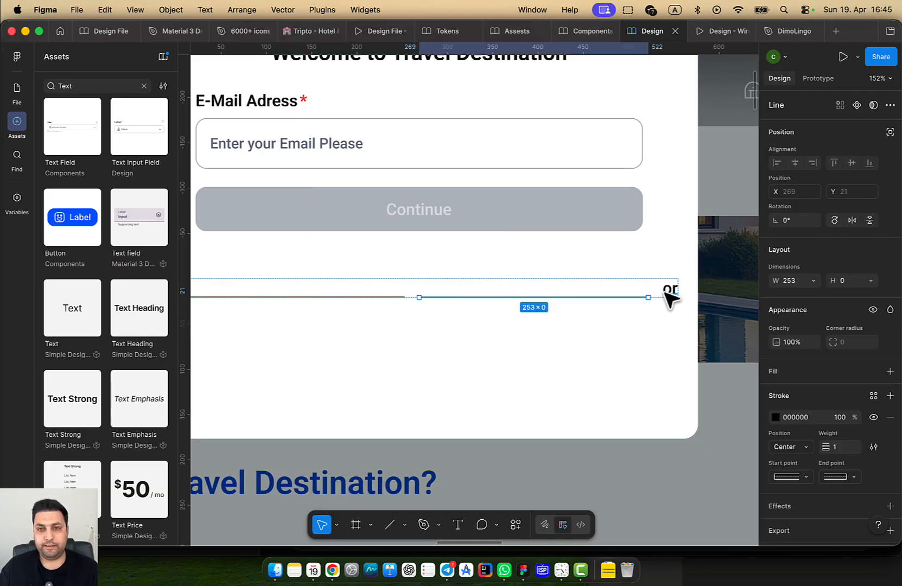
drag(670, 289, 457, 298)
click(426, 357)
drag(503, 366, 380, 342)
scroll(523, 399, down, 6)
scroll(397, 346, up, 1)
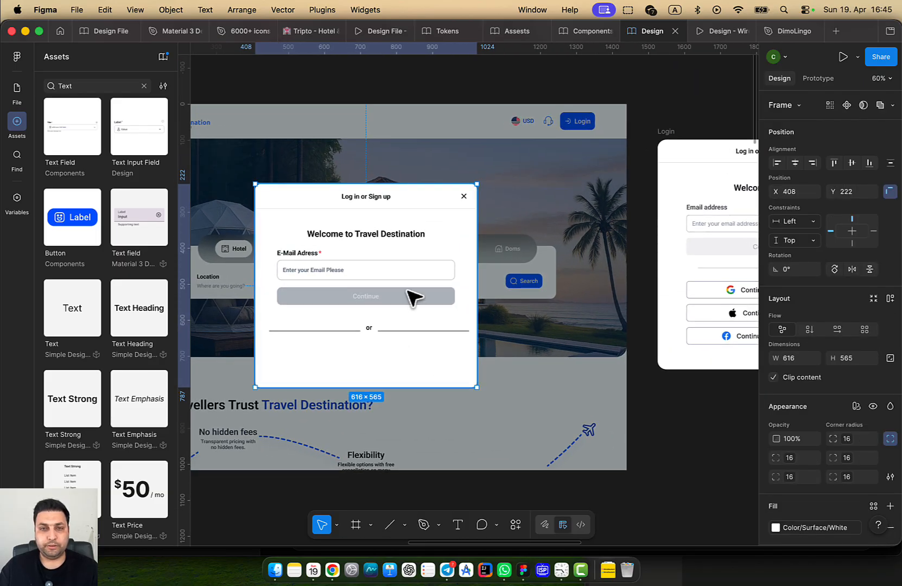
Check the spacing between the Welcome heading, the email/Continue group and the 'or' row
click(426, 290)
key(alt)
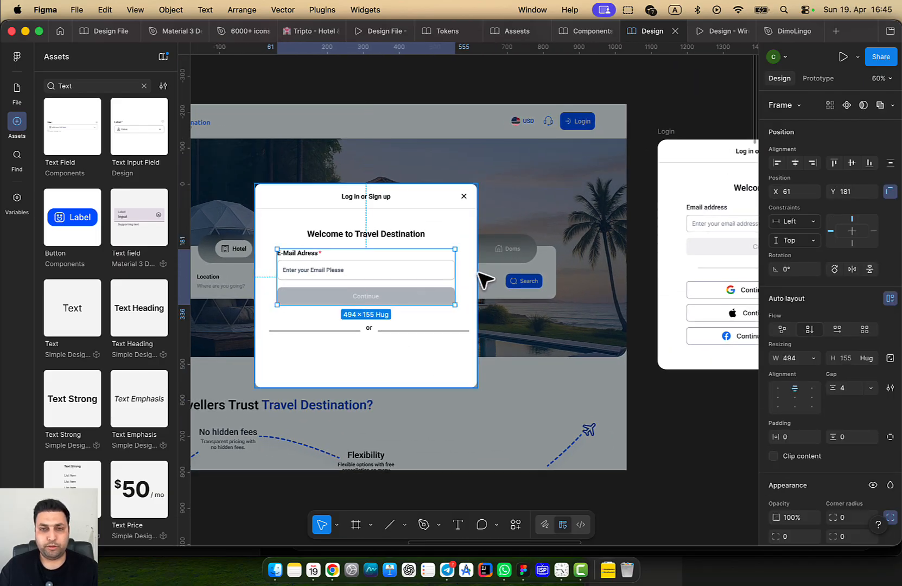
click(419, 234)
click(423, 276)
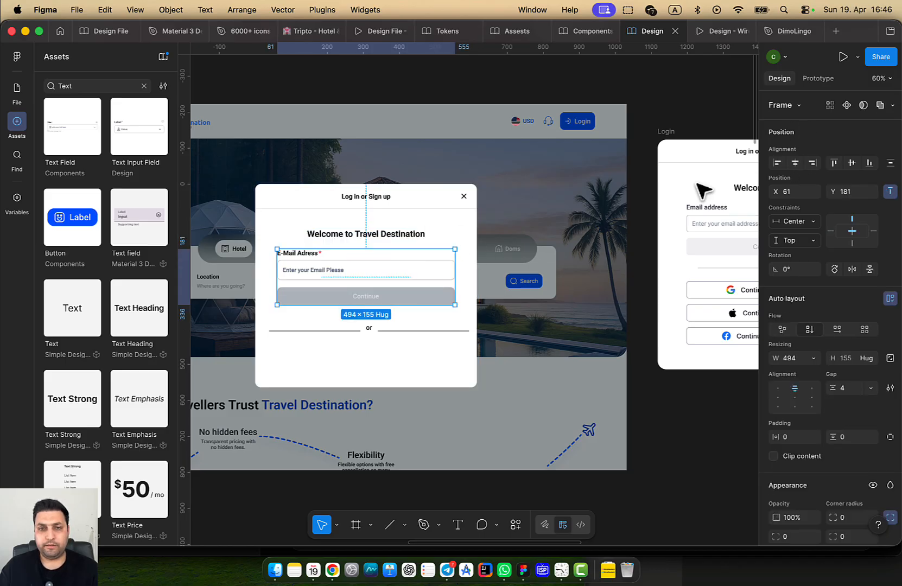
click(416, 327)
scroll(406, 326, up, 3)
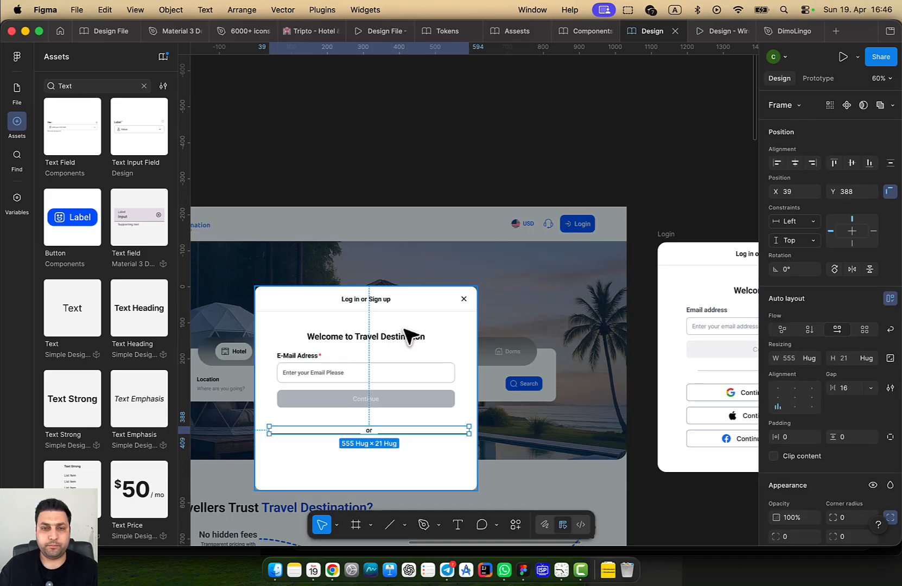
scroll(474, 243, down, 3)
scroll(473, 243, left, 2)
scroll(445, 299, up, 4)
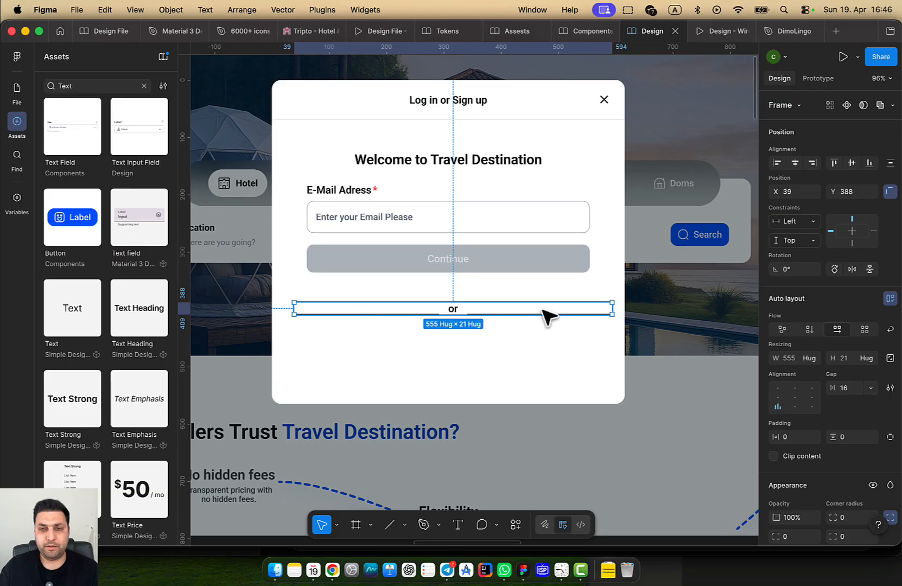
scroll(548, 316, up, 3)
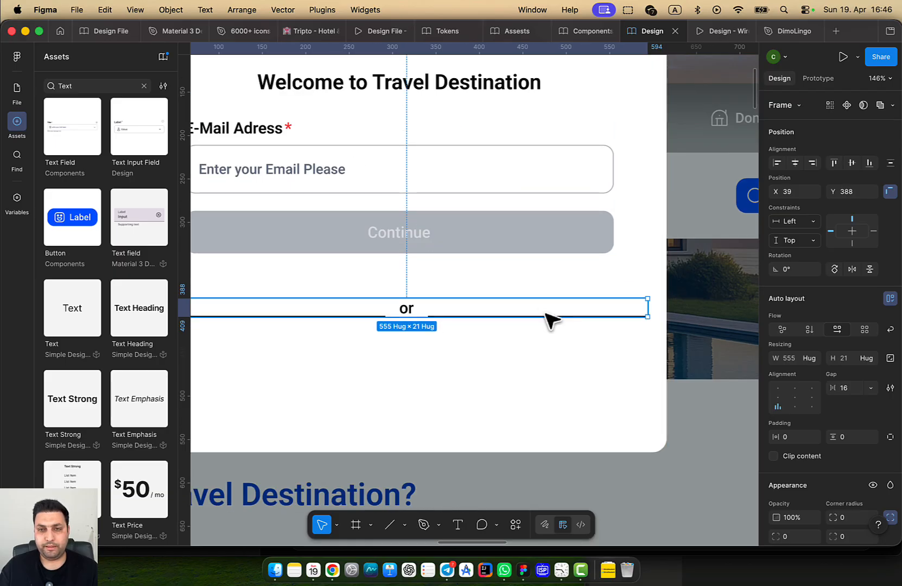
Shorten both divider lines and centre the 'or' row horizontally in the modal
click(550, 317)
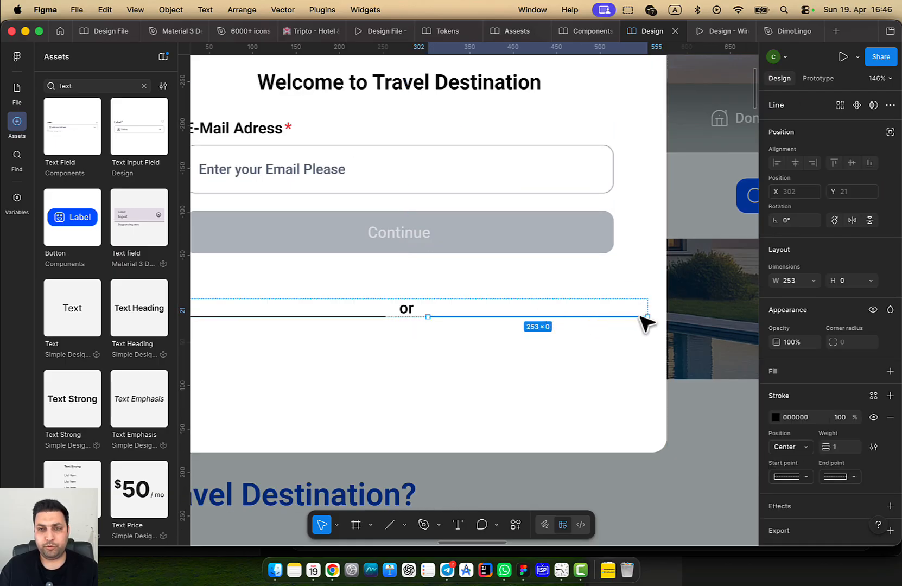
drag(645, 317, 614, 318)
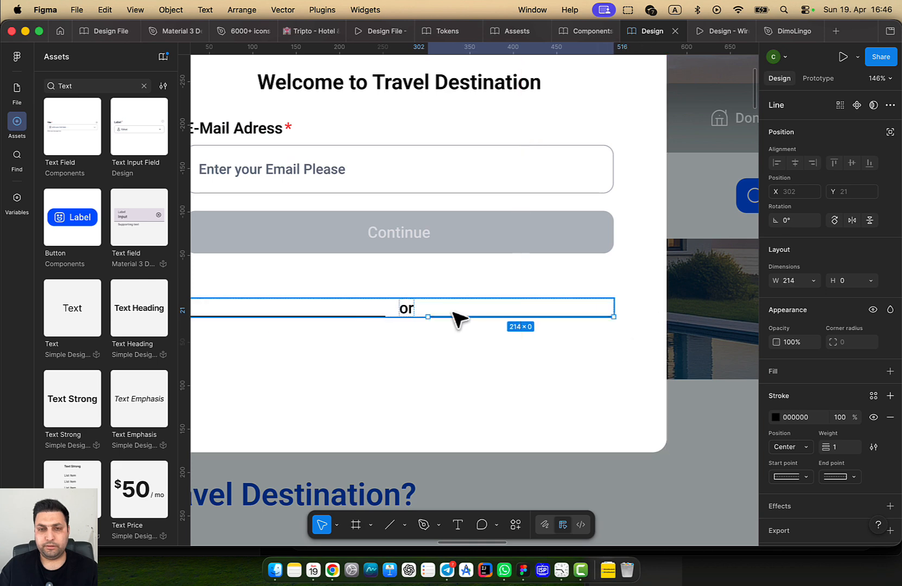
scroll(459, 318, left, 5)
click(499, 288)
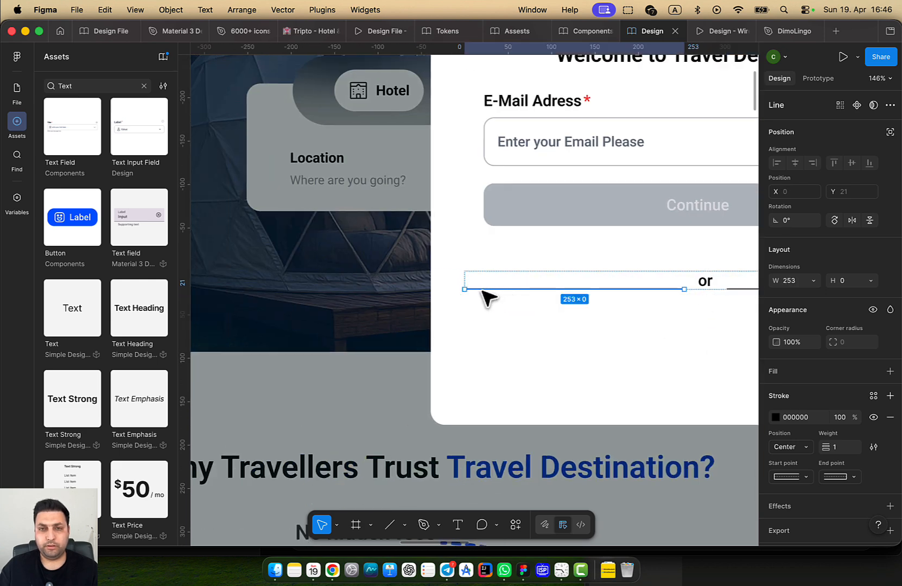
drag(465, 289, 489, 291)
click(605, 333)
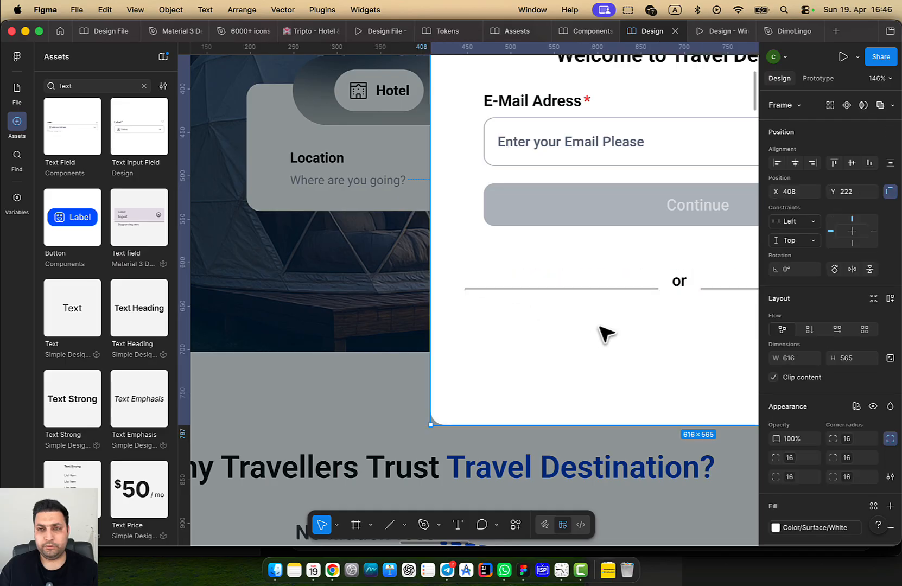
scroll(570, 315, right, 5)
click(549, 295)
scroll(553, 304, right, 5)
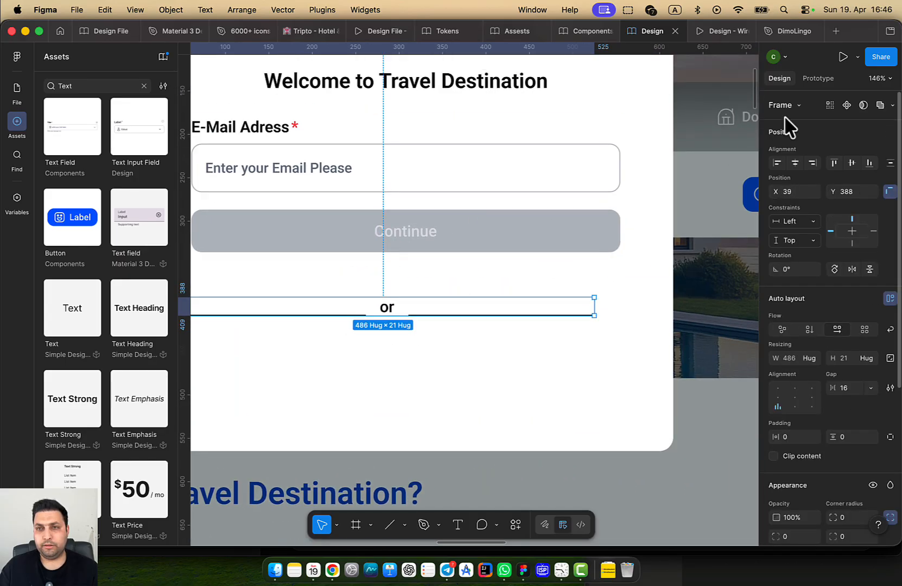
click(795, 163)
scroll(601, 297, up, 3)
key(Escape)
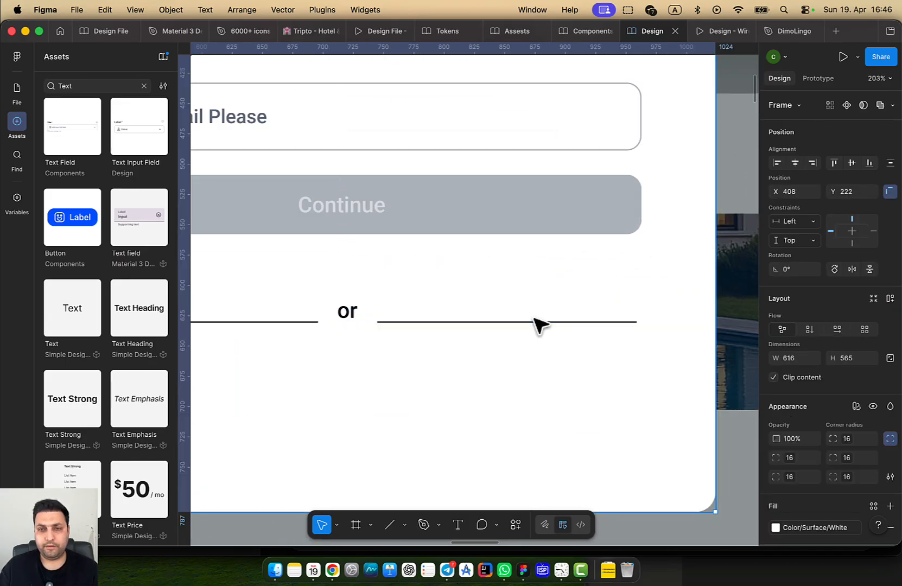
Set the left divider line's width to 214 and recentre the 'or' row
click(538, 323)
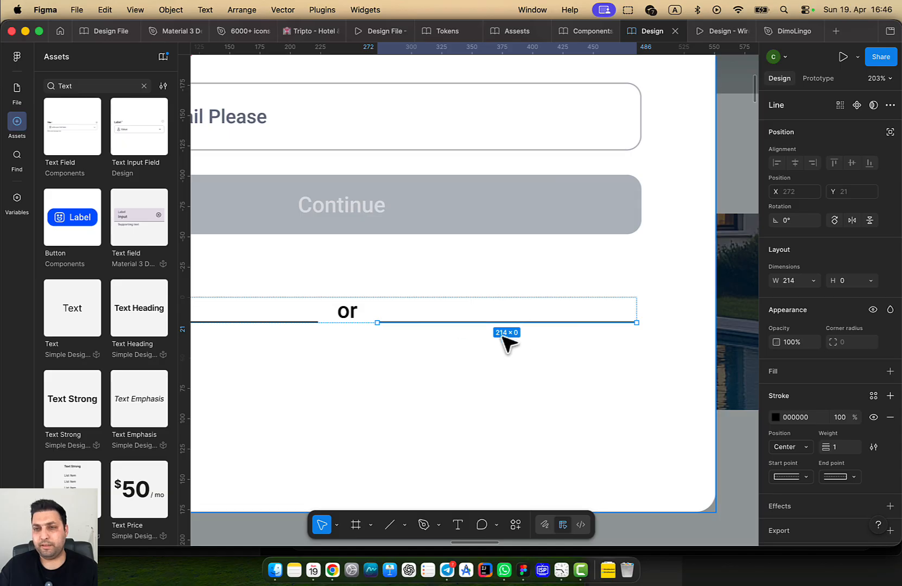
scroll(534, 318, left, 5)
click(455, 304)
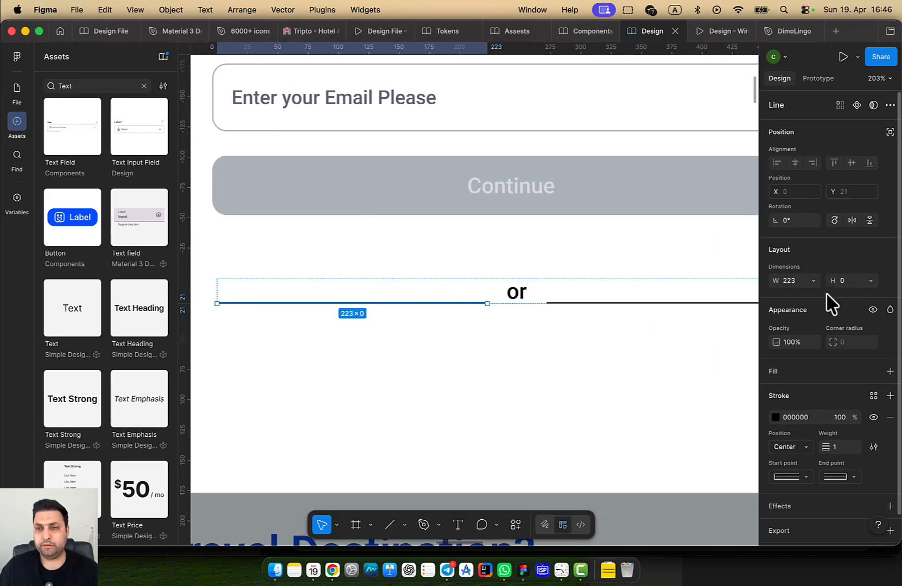
click(788, 280)
text(214)
key(Return)
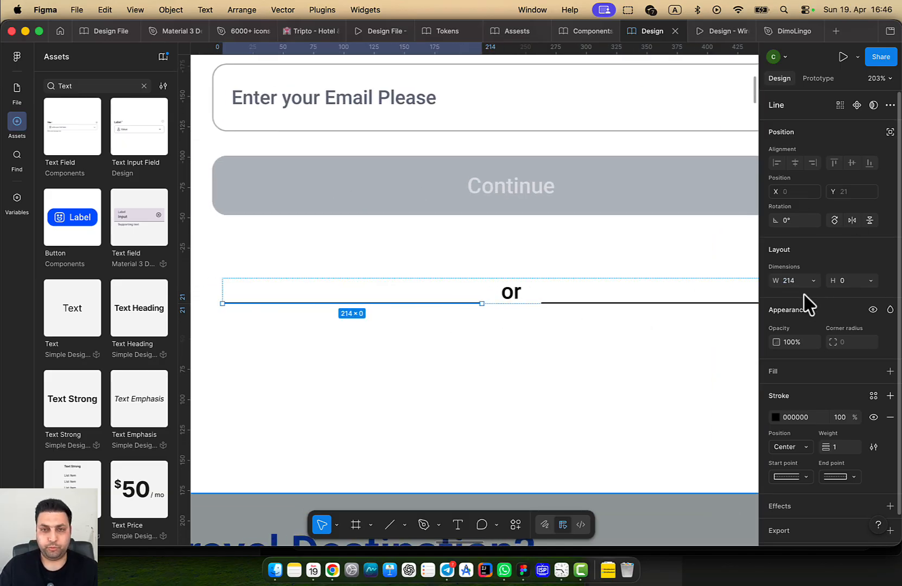
click(529, 336)
click(534, 292)
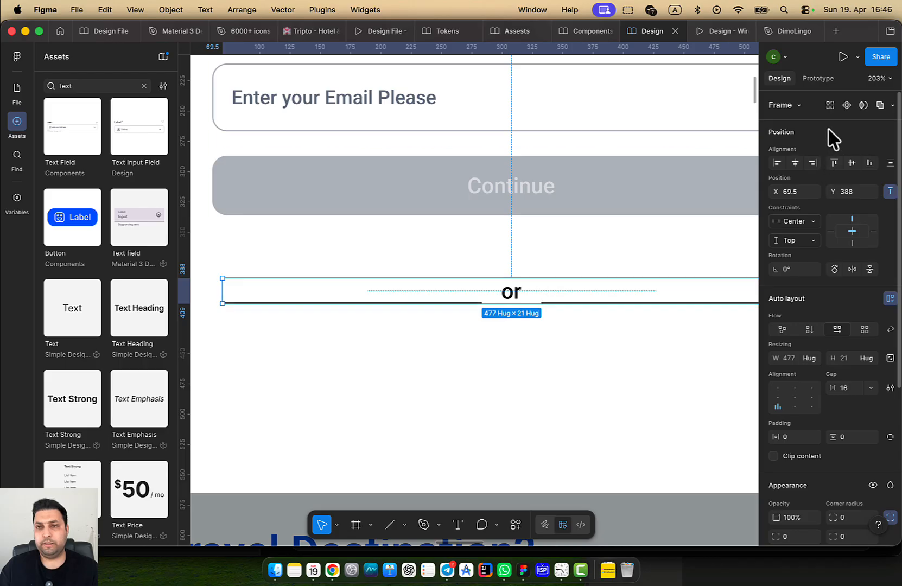
click(794, 164)
scroll(530, 248, down, 5)
Centre the divider lines vertically with the 'or' text
click(554, 204)
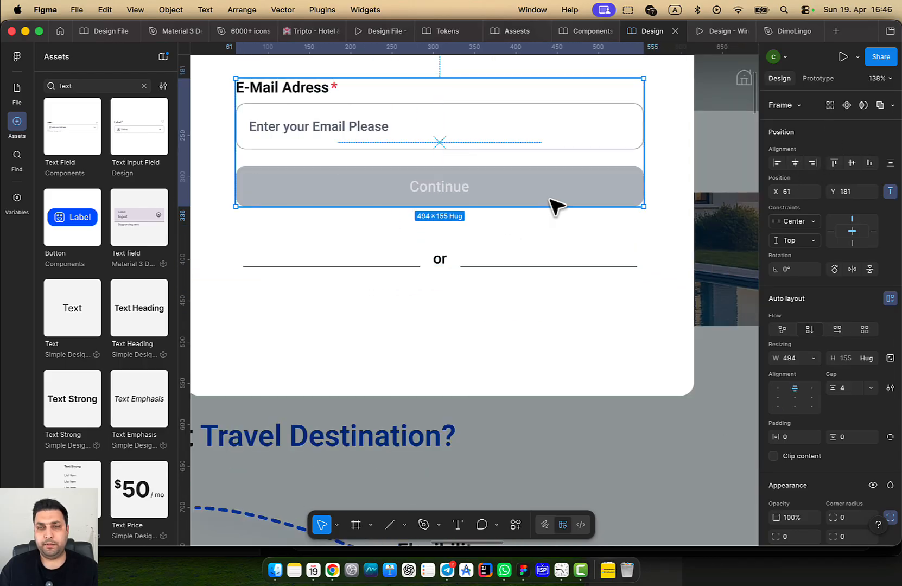
click(554, 204)
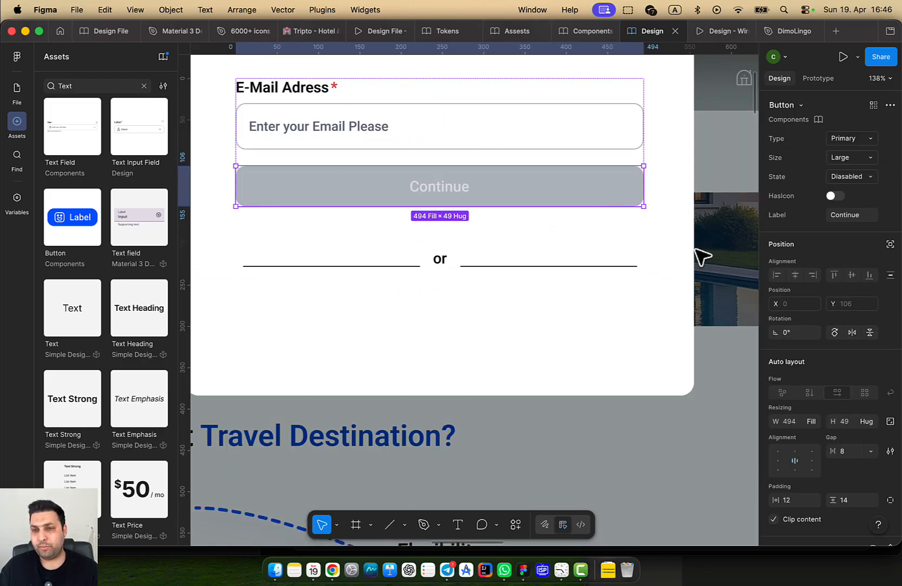
scroll(655, 282, down, 2)
scroll(654, 282, left, 2)
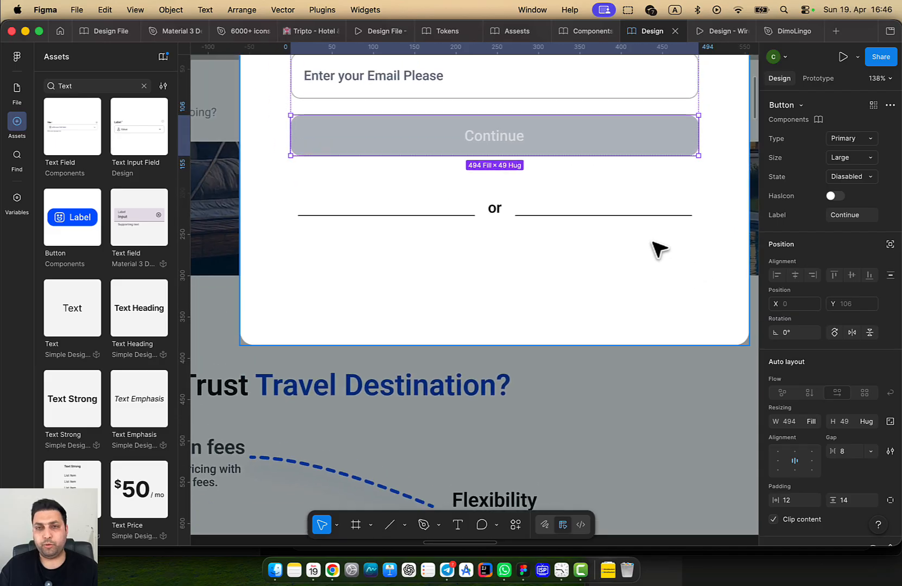
click(624, 215)
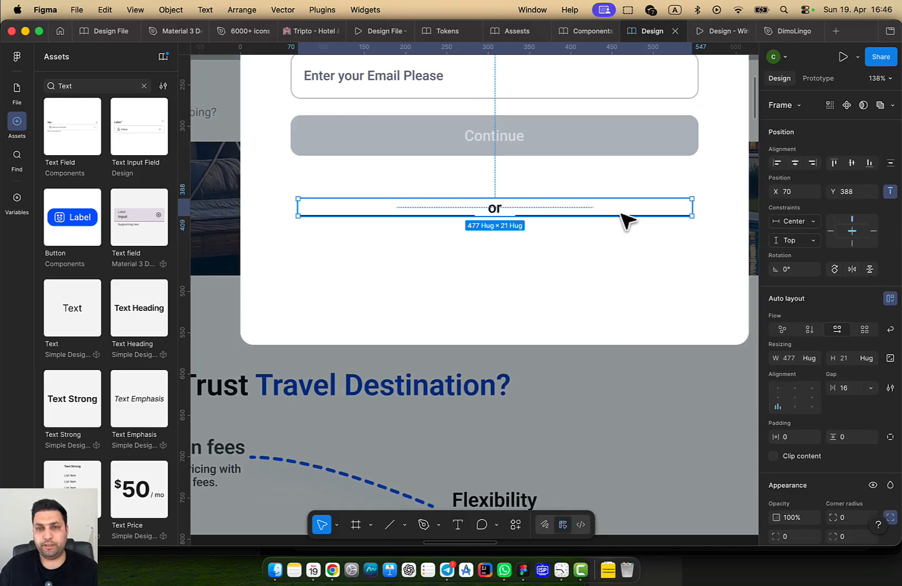
click(778, 397)
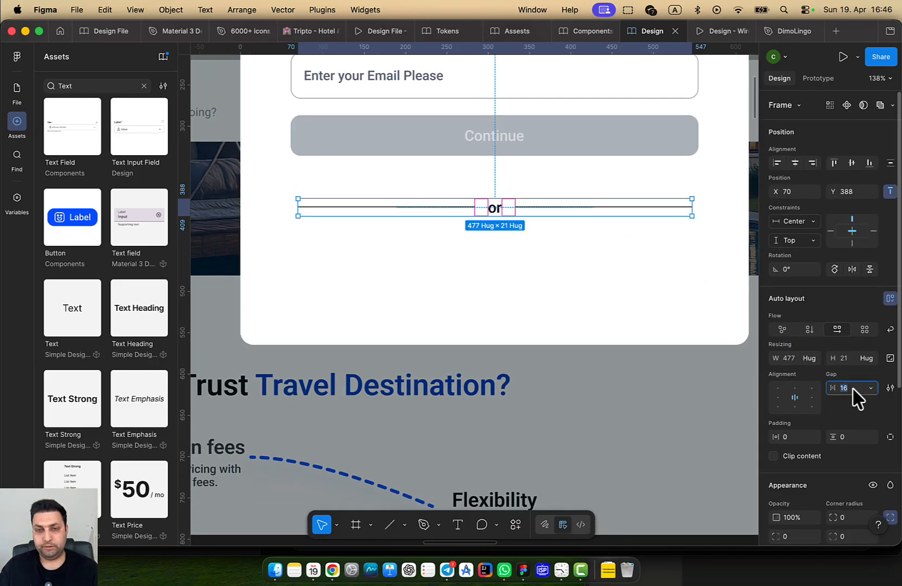
scroll(633, 323, up, 3)
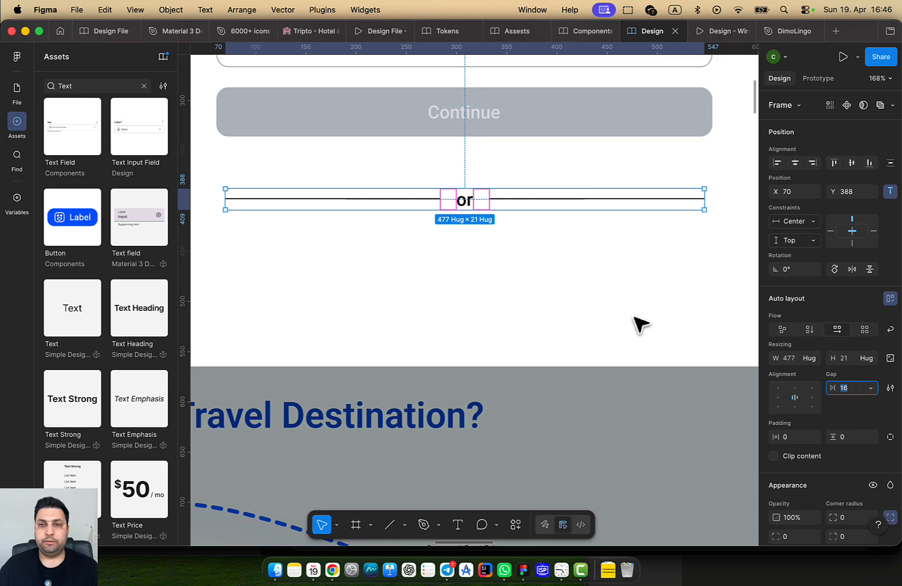
Set both divider lines to width 215 and wrap them with 'or' in auto layout
click(604, 205)
shift+click(423, 199)
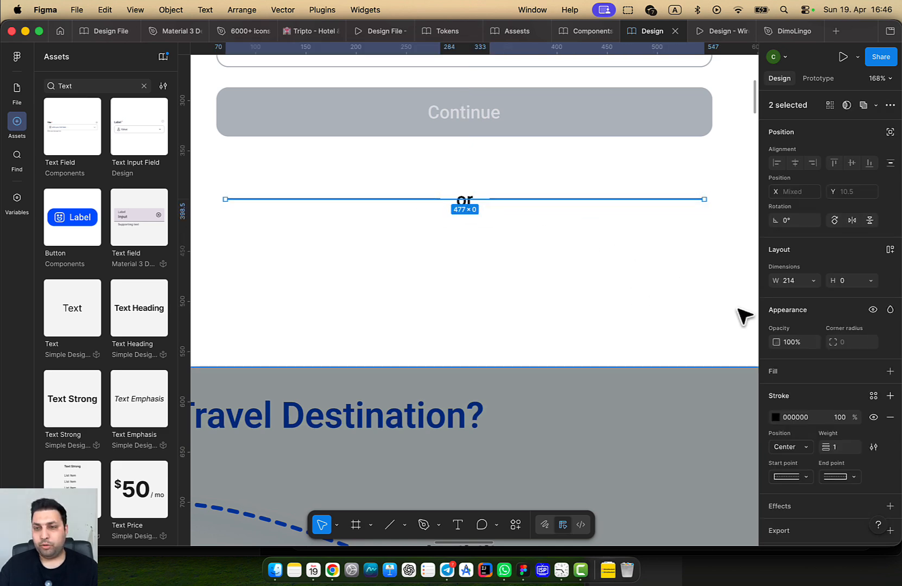
click(798, 284)
key(Up)
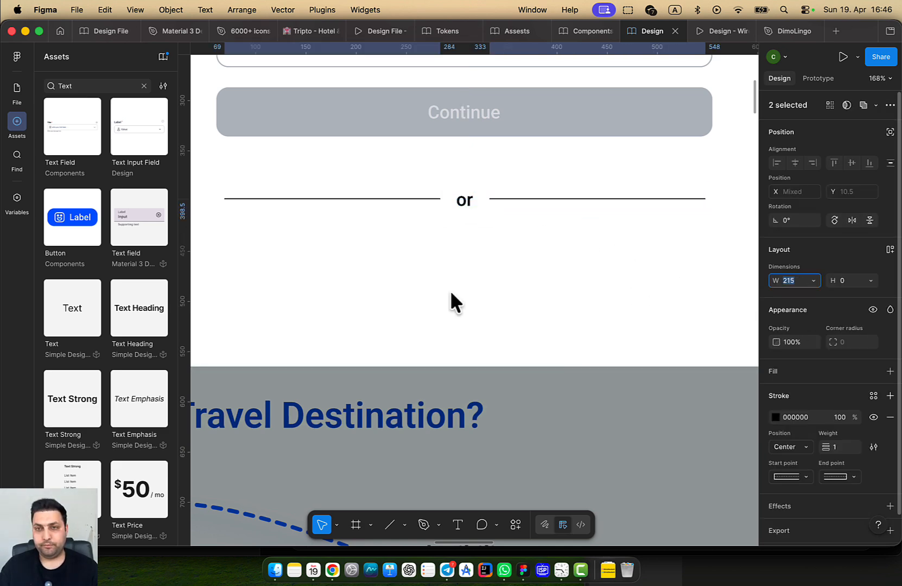
key(Escape)
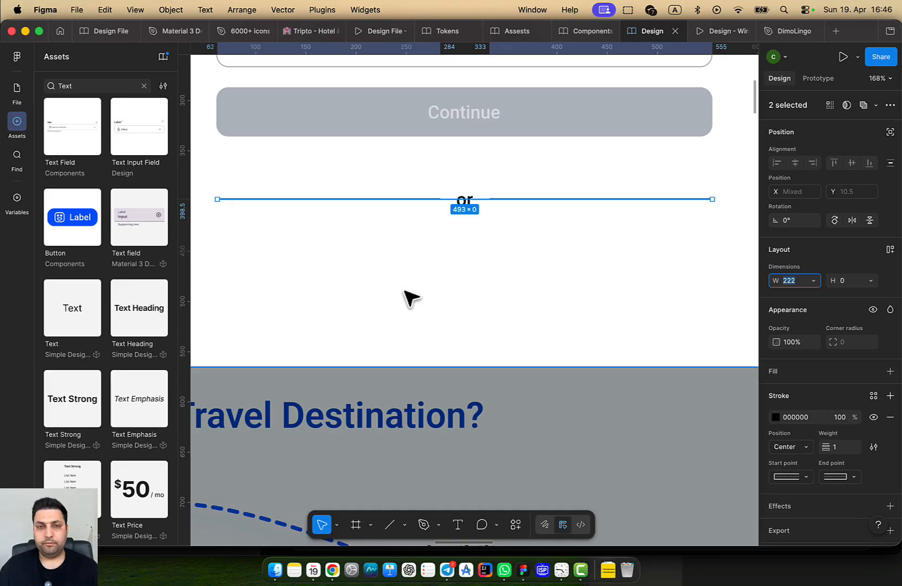
key(shift+a)
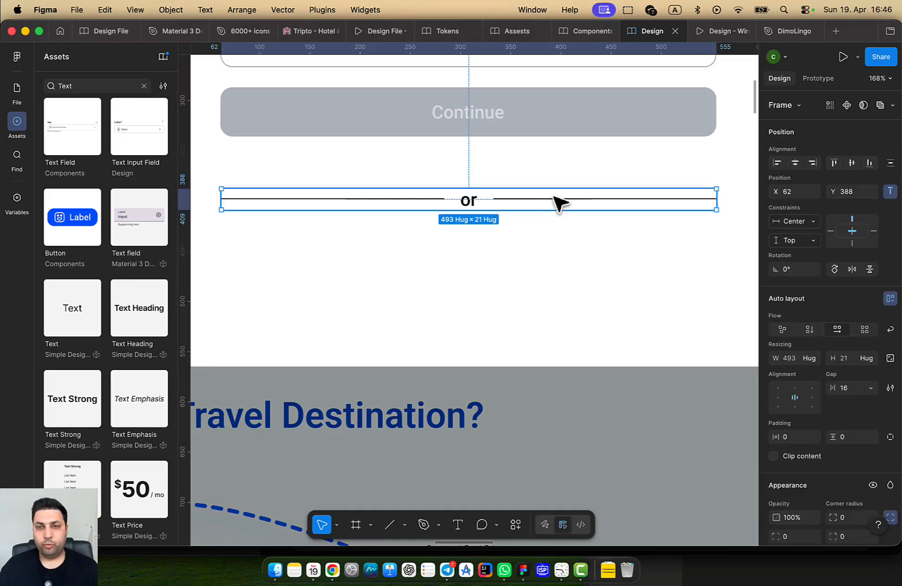
click(470, 201)
key(Escape)
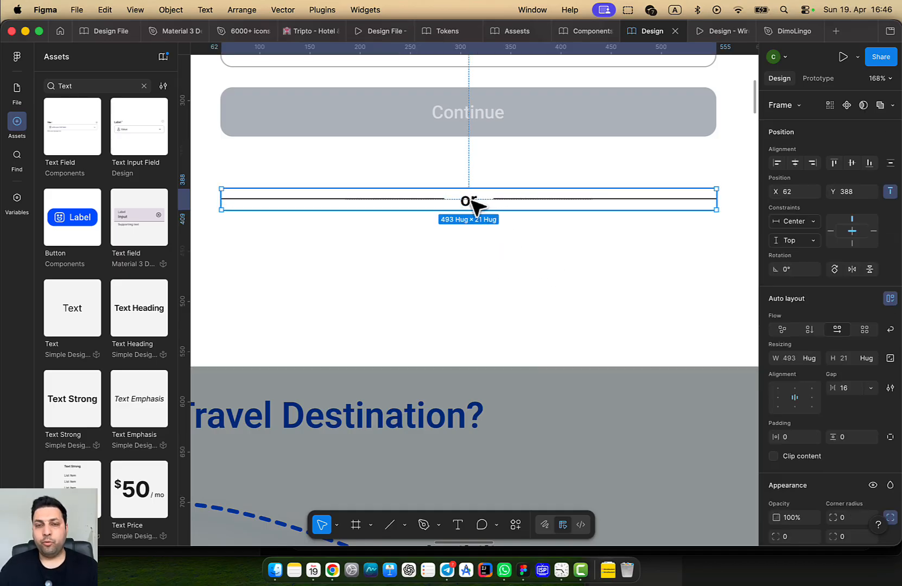
Widen both divider lines so the 'or' row spans the Continue button's full width
click(560, 199)
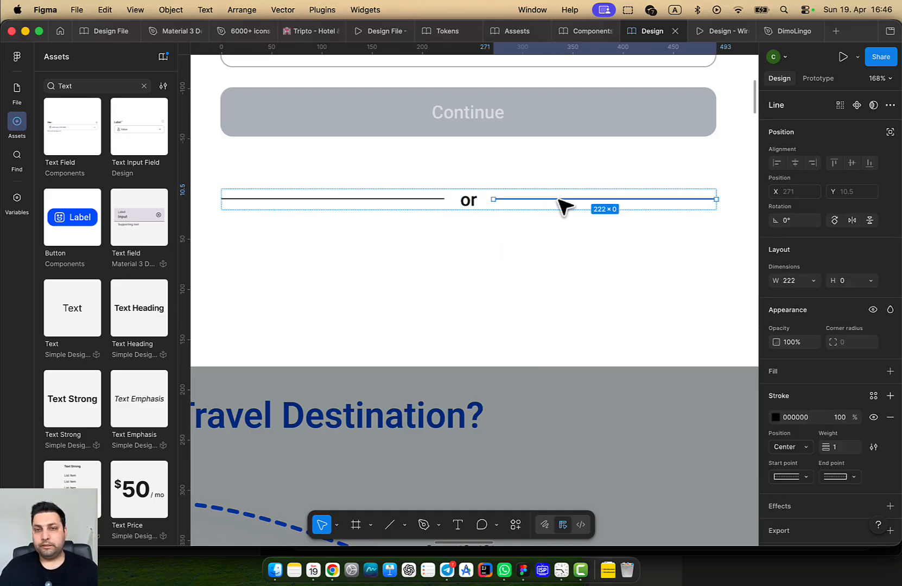
click(488, 236)
click(483, 209)
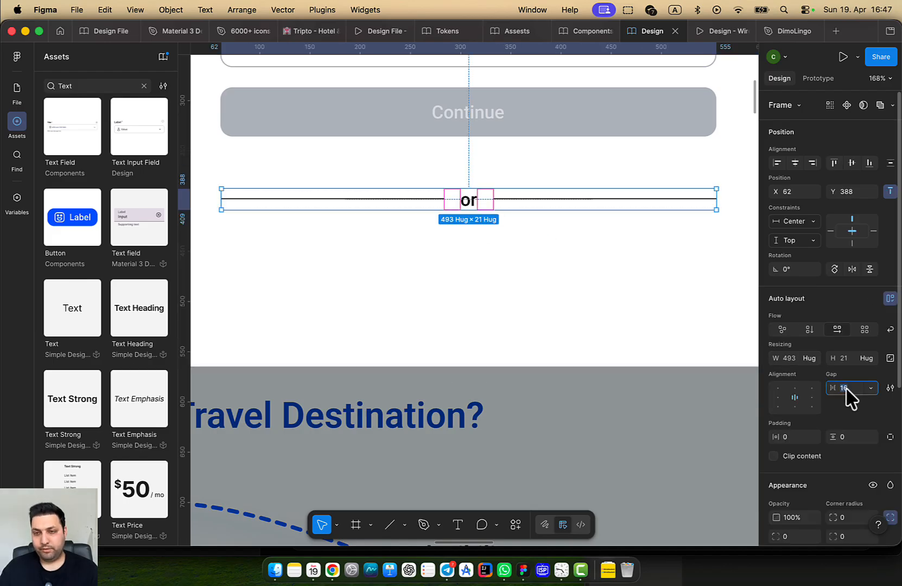
click(403, 200)
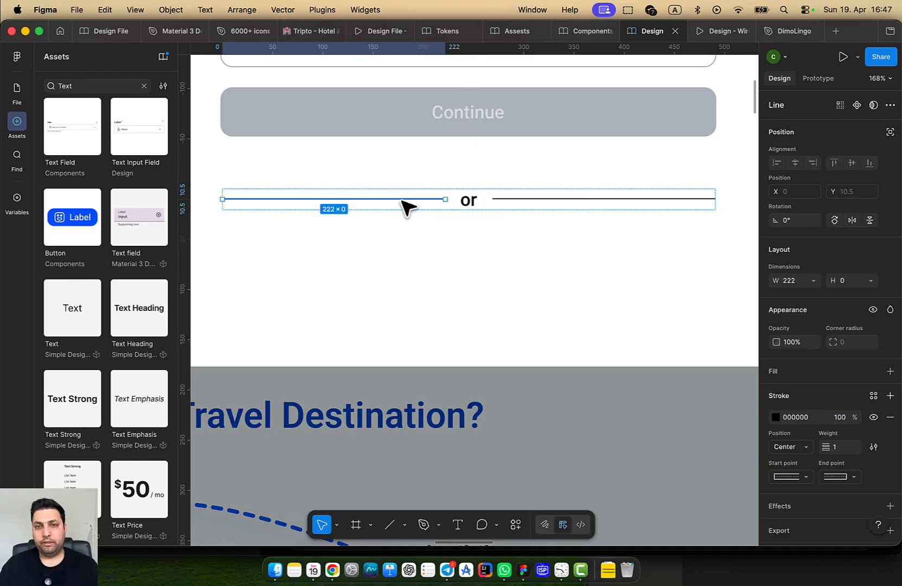
shift+click(550, 204)
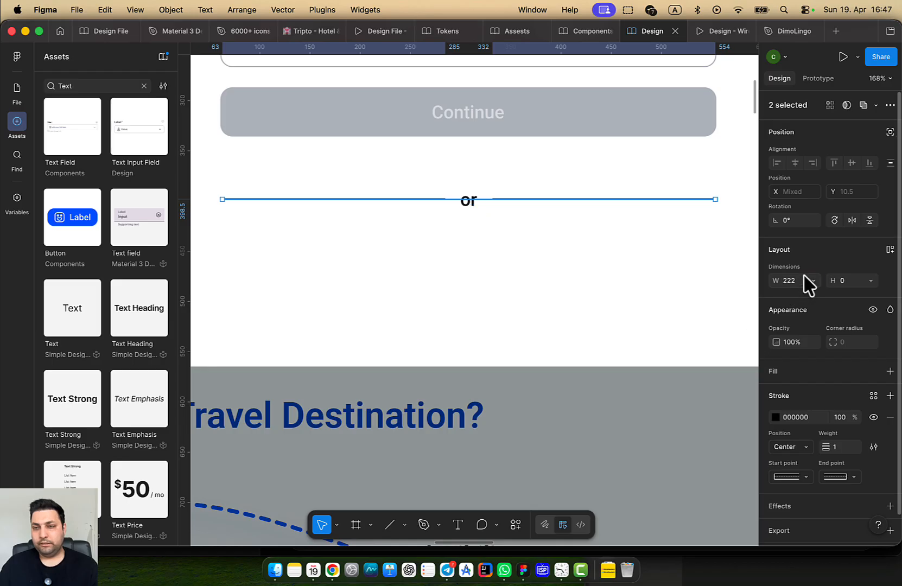
key(Up)
drag(461, 284, 457, 283)
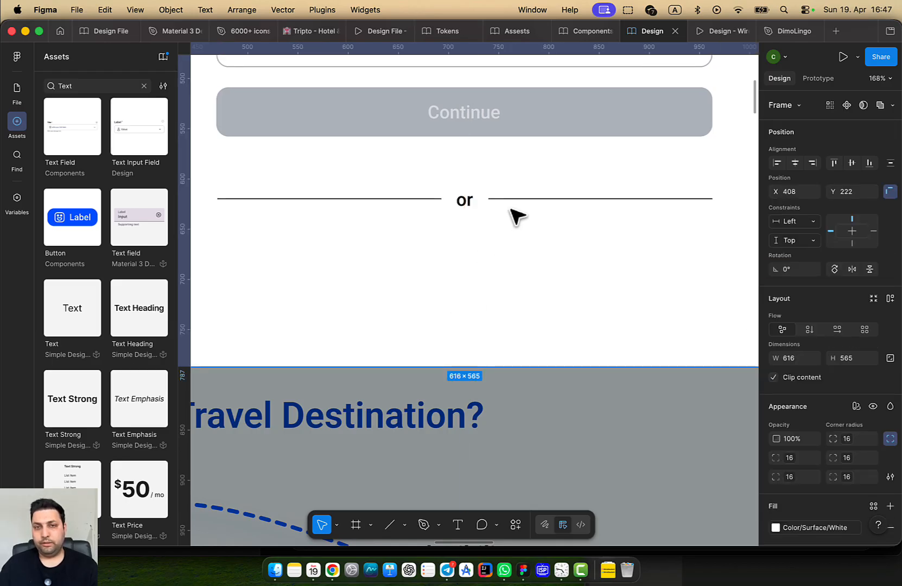
double_click(523, 199)
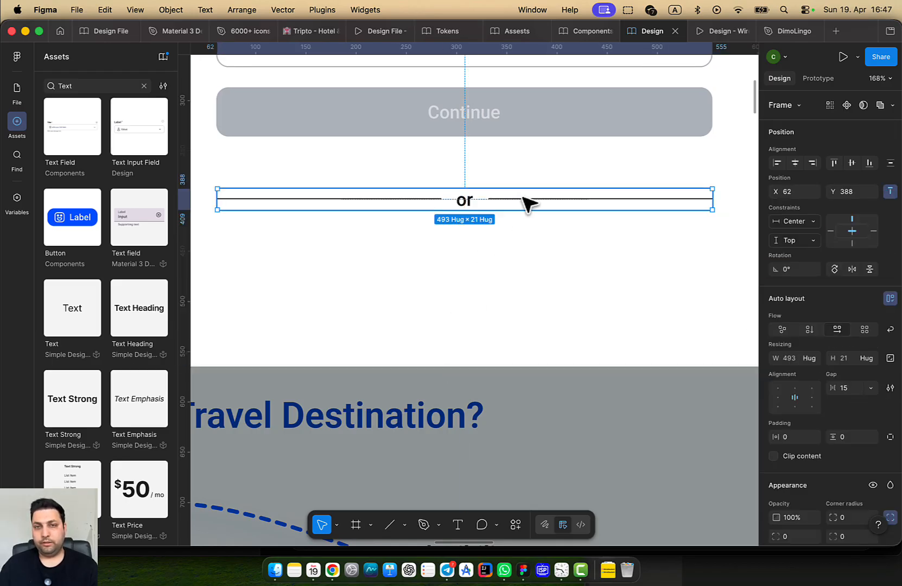
click(532, 121)
click(571, 207)
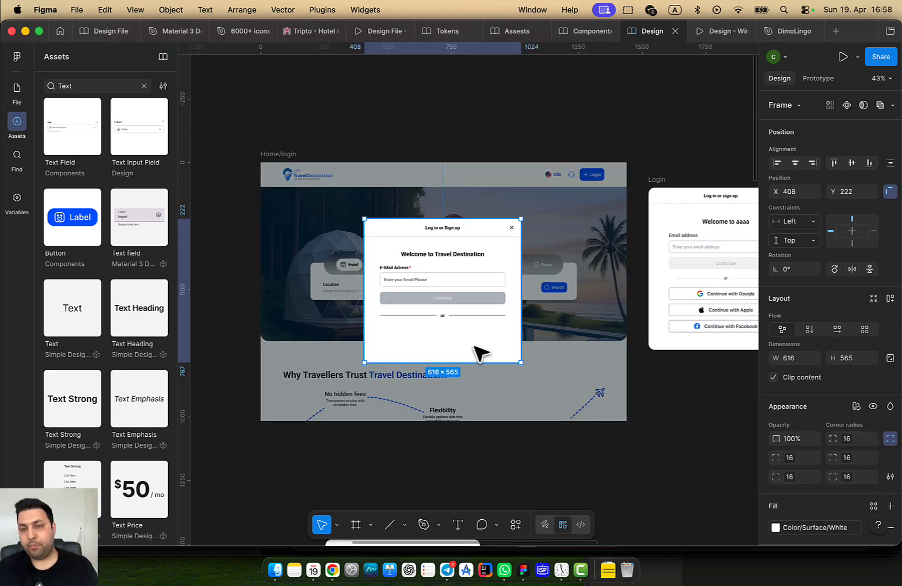
Alt-drag a copy of the Continue button below the 'or' divider
scroll(504, 340, left, 2)
scroll(485, 303, up, 2)
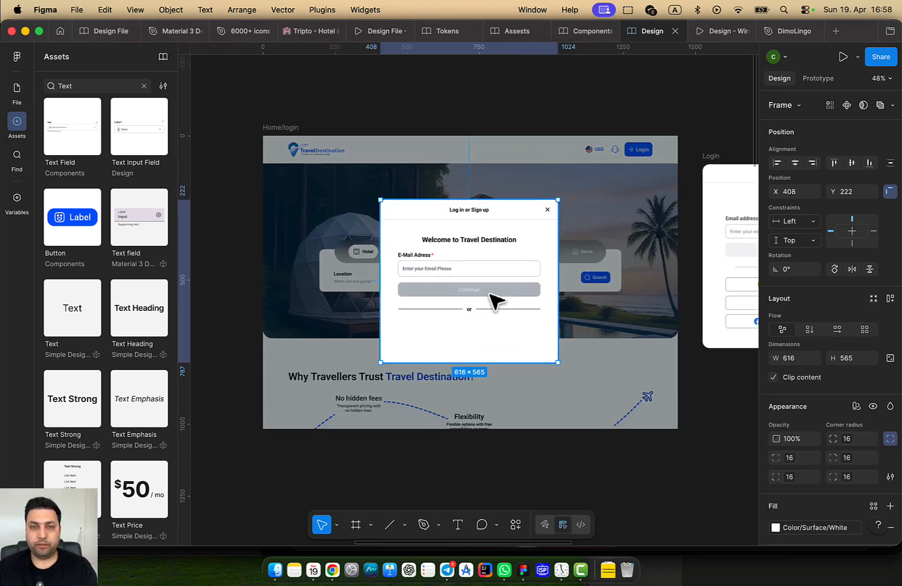
click(492, 295)
drag(493, 293, 505, 333)
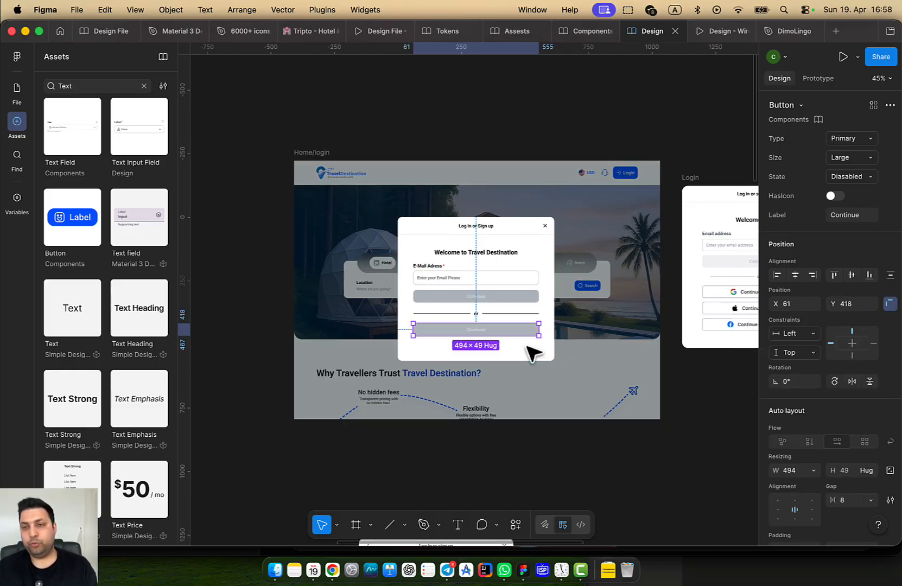
scroll(505, 347, down, 2)
scroll(439, 334, up, 4)
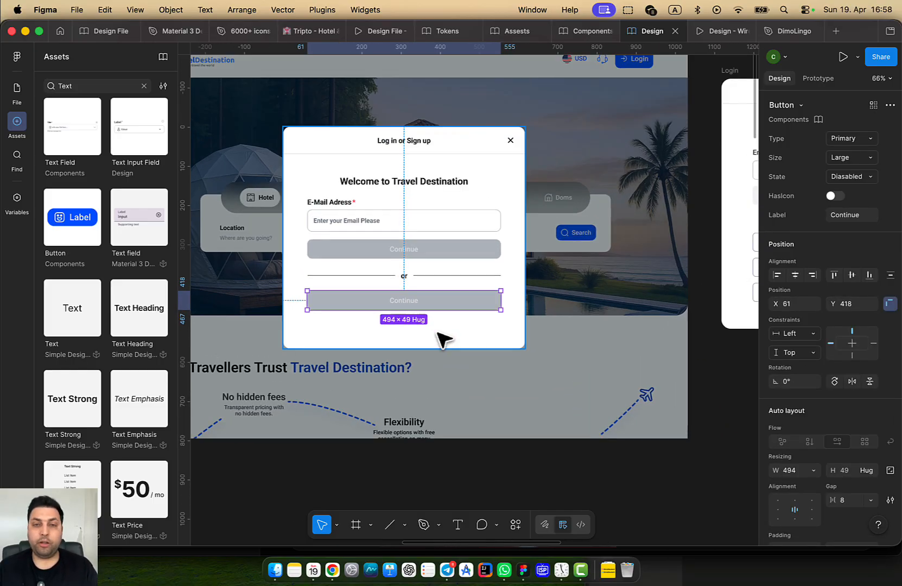
Jump to the duplicated button's main component in the Buttons file
right_click(452, 312)
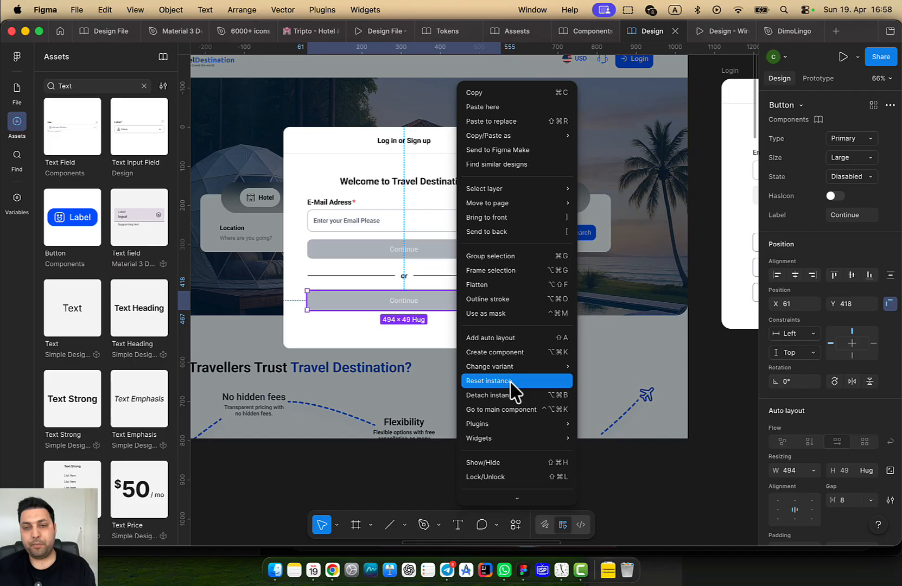
click(519, 417)
scroll(533, 326, down, 10)
Widen the Buttons frame and the 60-variant Button set to 1824
drag(548, 320, 483, 286)
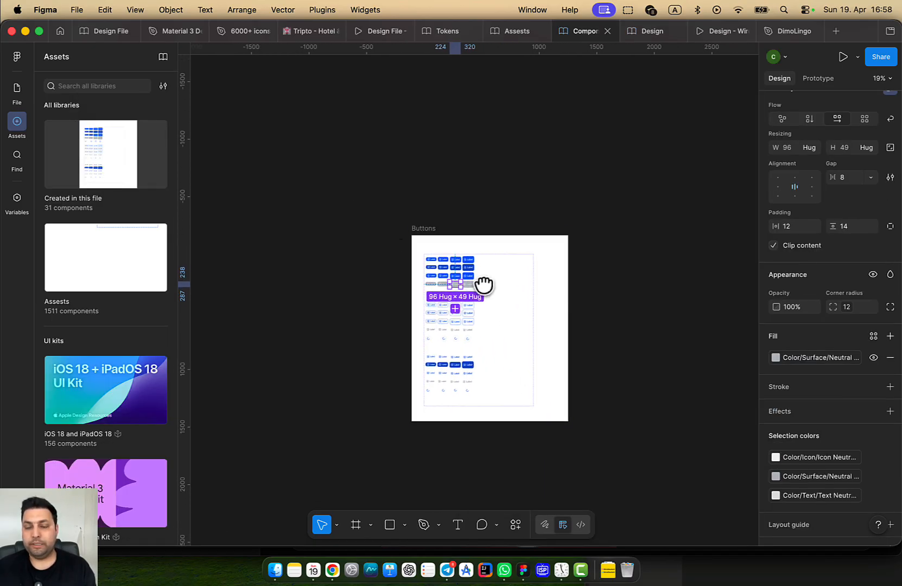
scroll(493, 311, up, 3)
click(397, 196)
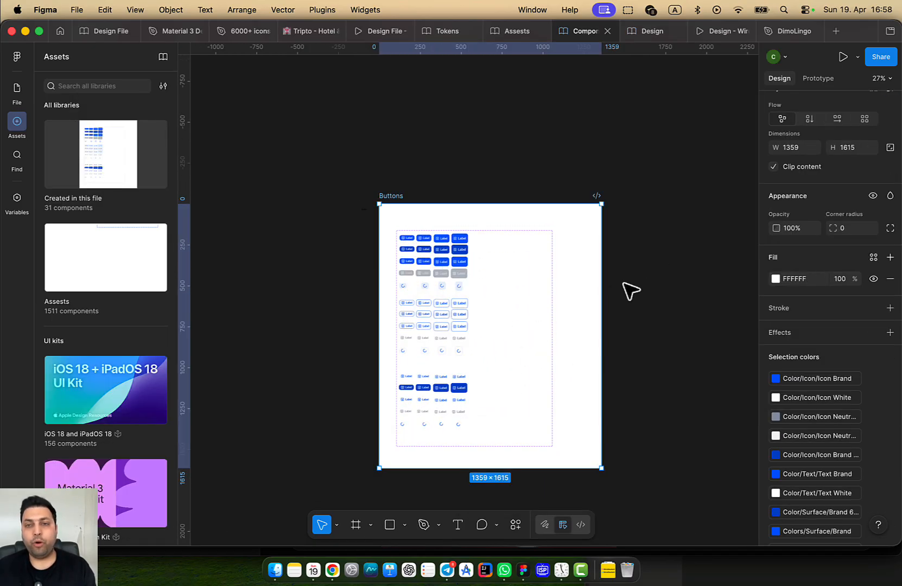
drag(604, 291, 725, 300)
click(491, 307)
scroll(564, 308, right, 3)
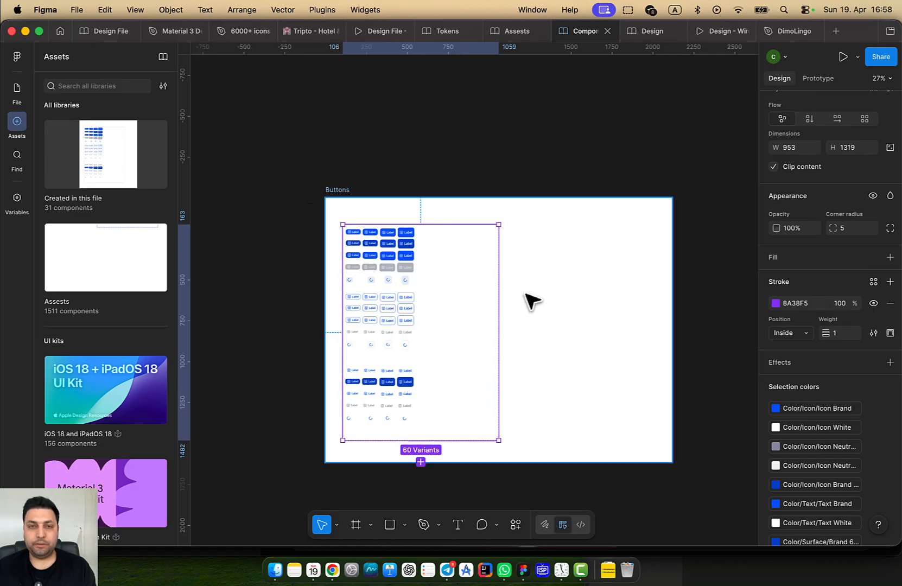
scroll(528, 300, up, 2)
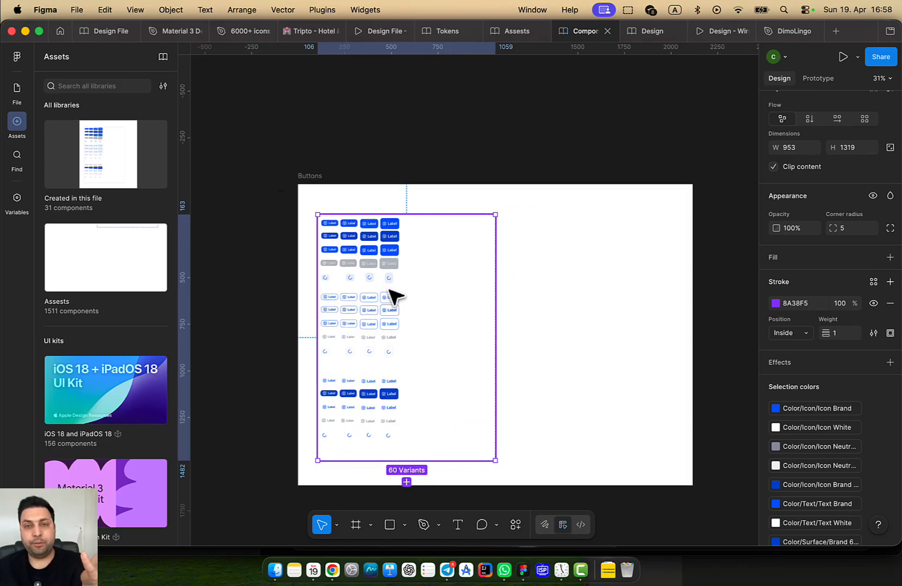
drag(494, 305, 657, 312)
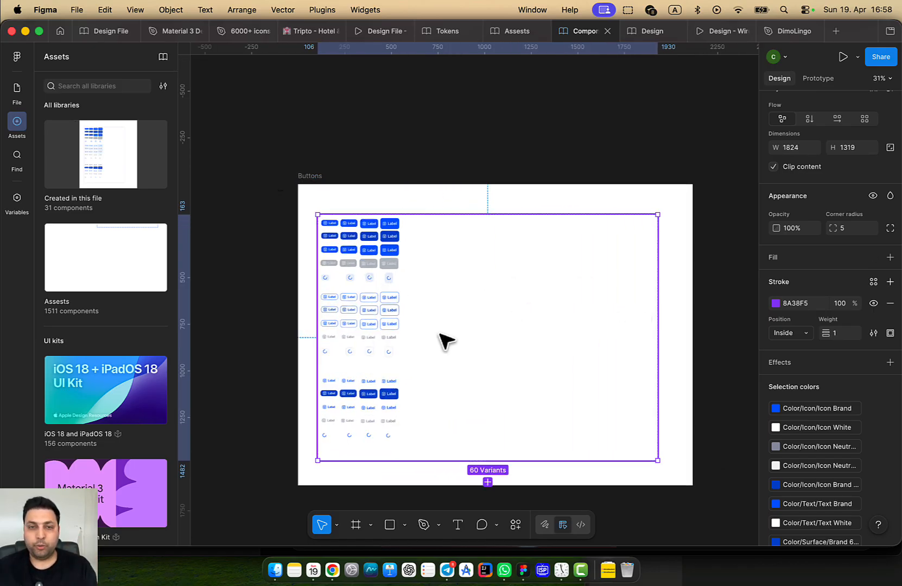
scroll(443, 343, up, 3)
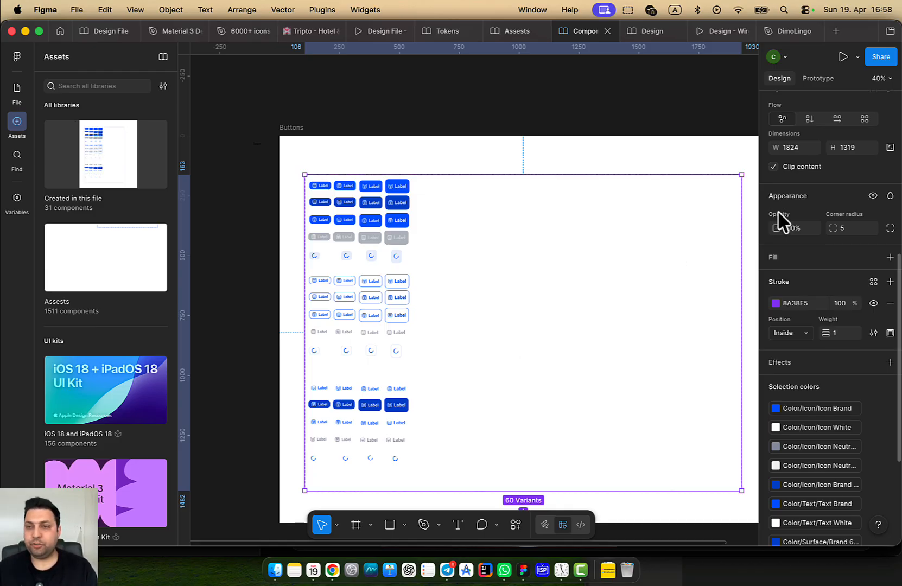
scroll(839, 266, up, 6)
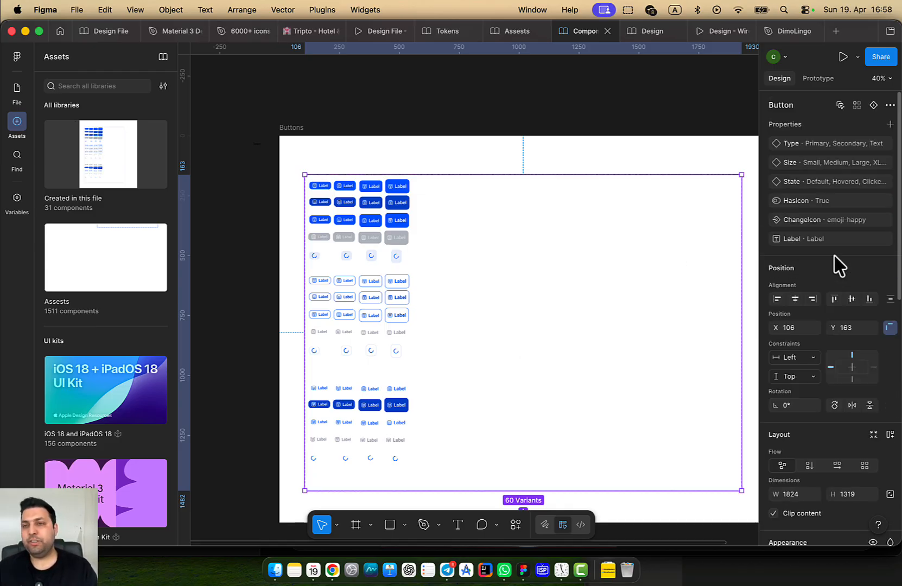
Add a variant property named Color, keeping its value Default
click(889, 125)
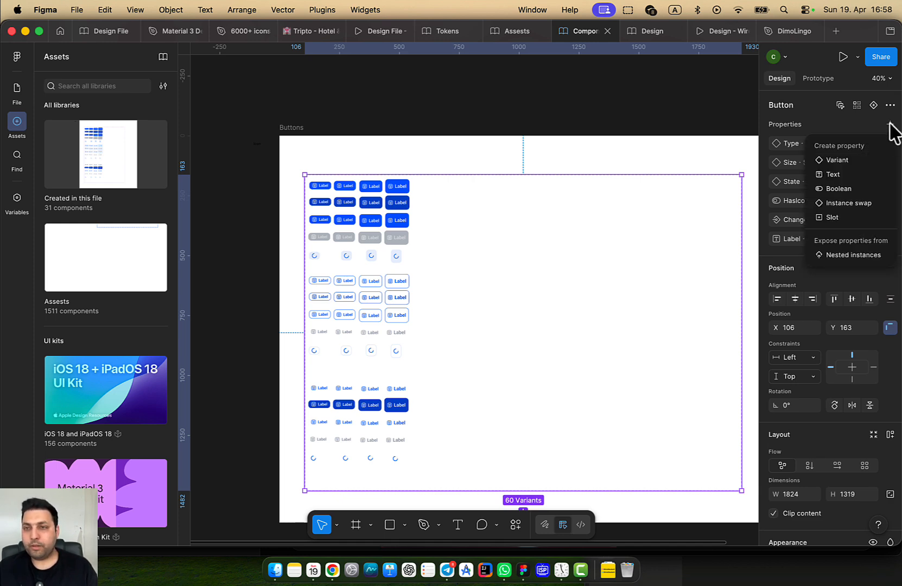
click(862, 161)
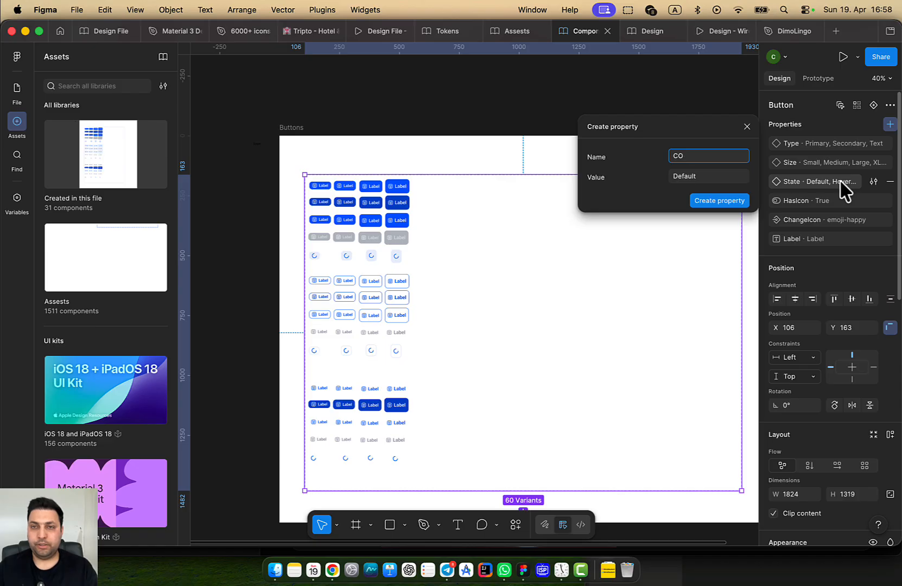
key(Return)
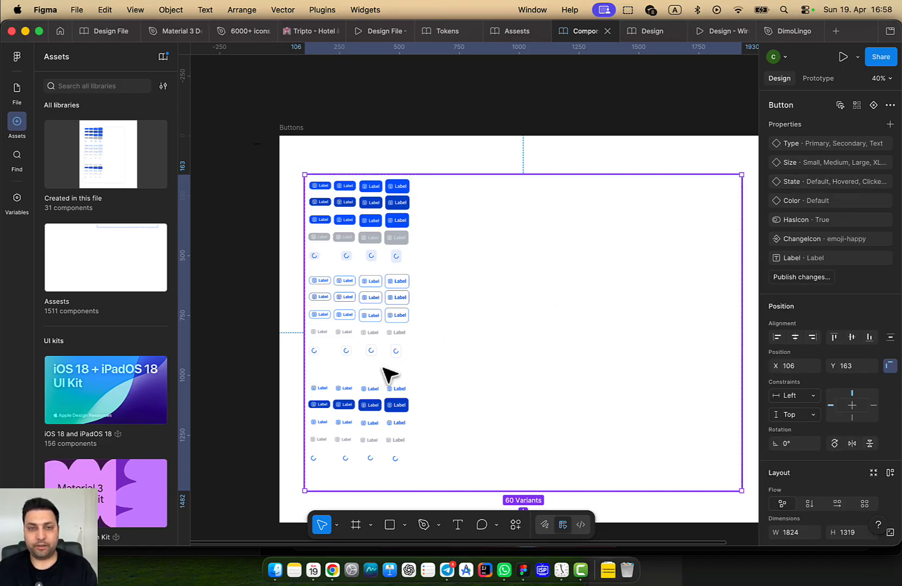
Marquee-select groups of button variants within the Button component set
drag(435, 465, 272, 180)
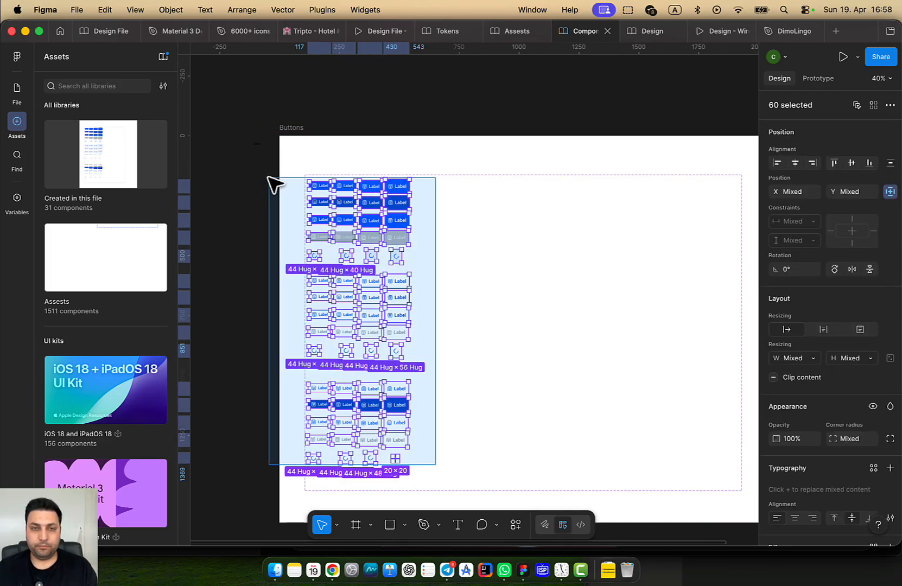
click(459, 205)
scroll(422, 247, up, 2)
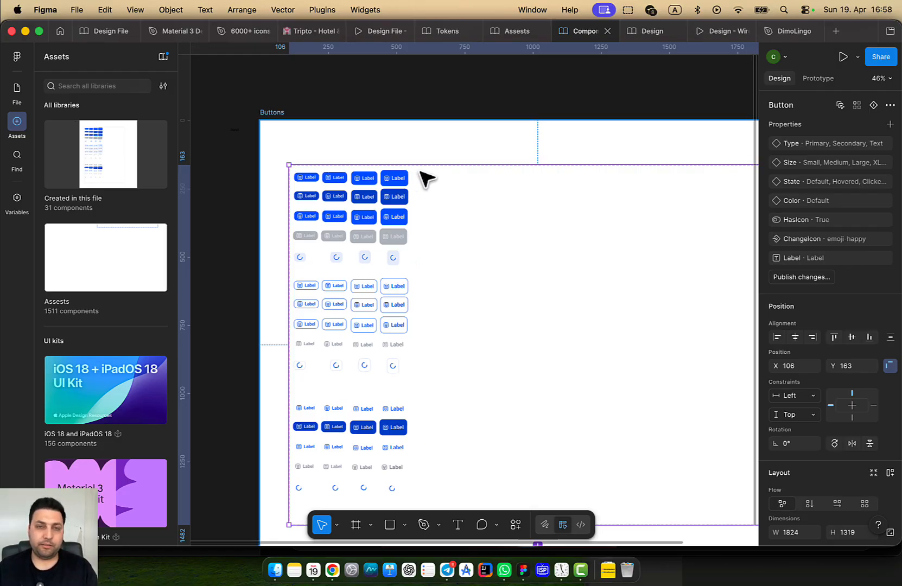
drag(421, 173, 386, 202)
click(467, 216)
drag(443, 174, 308, 261)
scroll(373, 429, down, 5)
scroll(402, 318, up, 3)
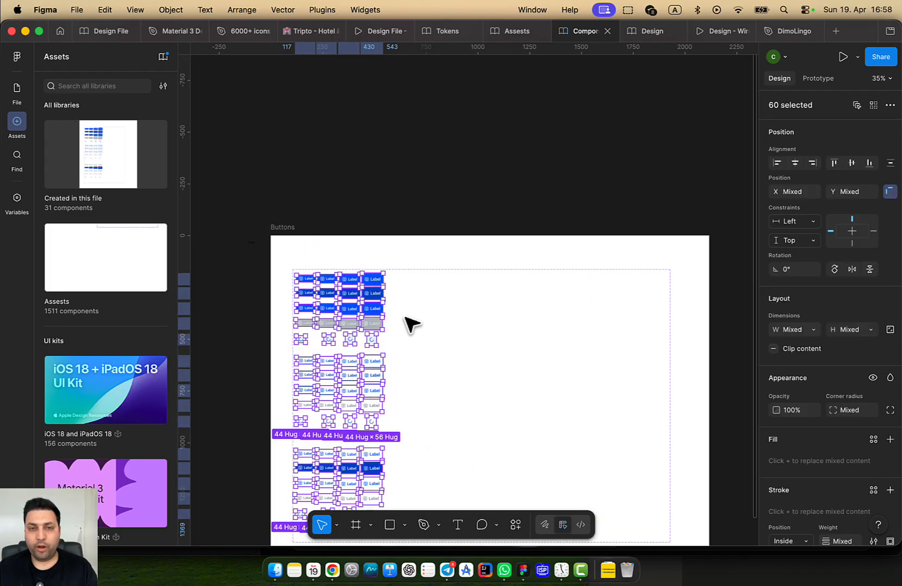
scroll(876, 276, down, 3)
scroll(866, 276, up, 3)
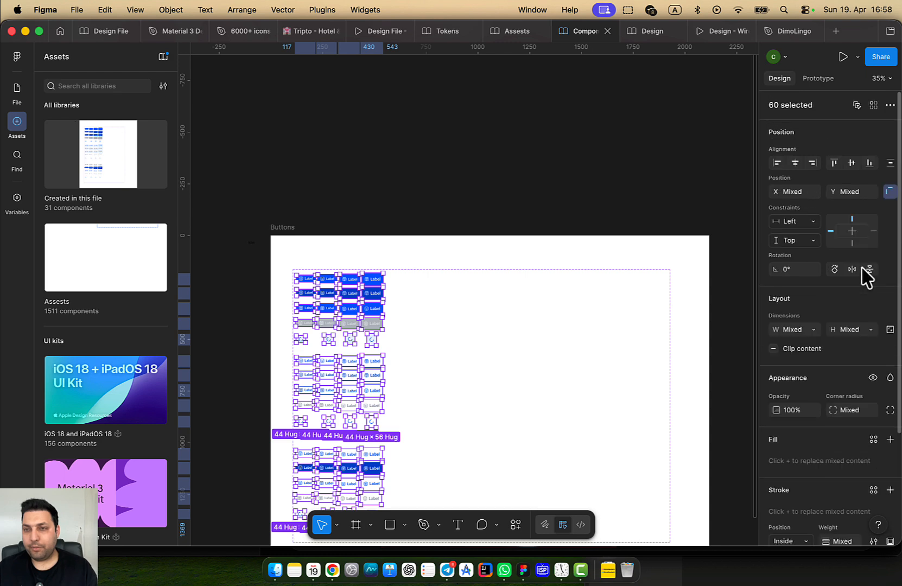
Select all 60 matching variants, set their Color to Primary, then reselect the set
click(544, 352)
click(303, 281)
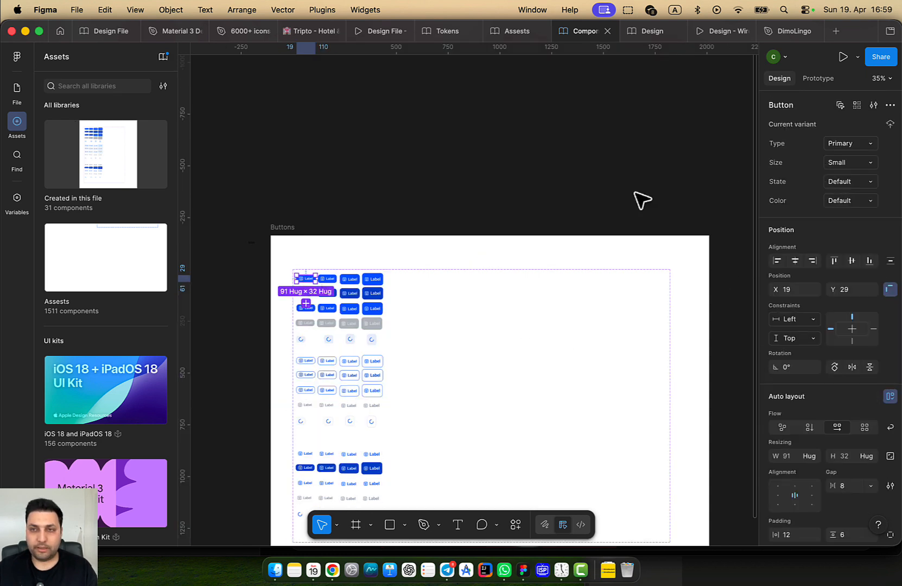
click(841, 106)
scroll(479, 369, down, 5)
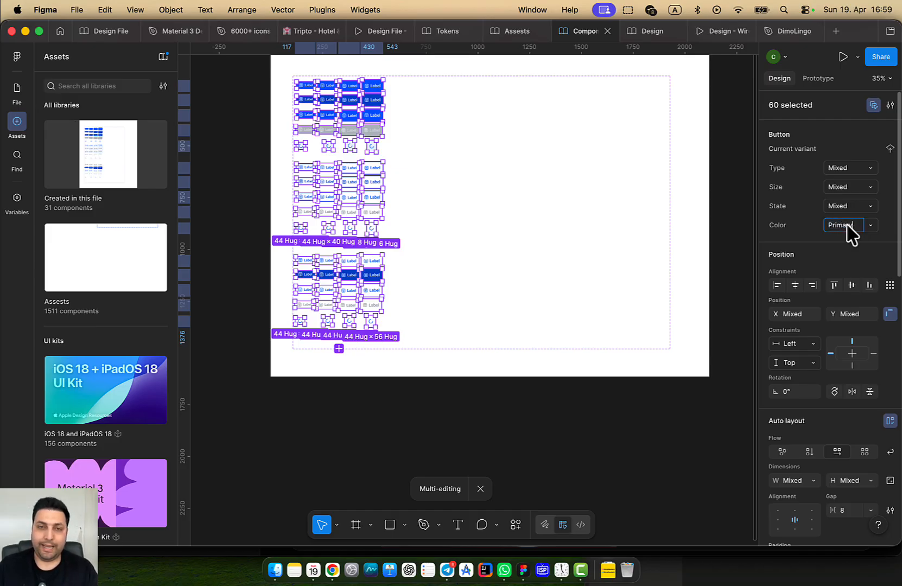
click(440, 252)
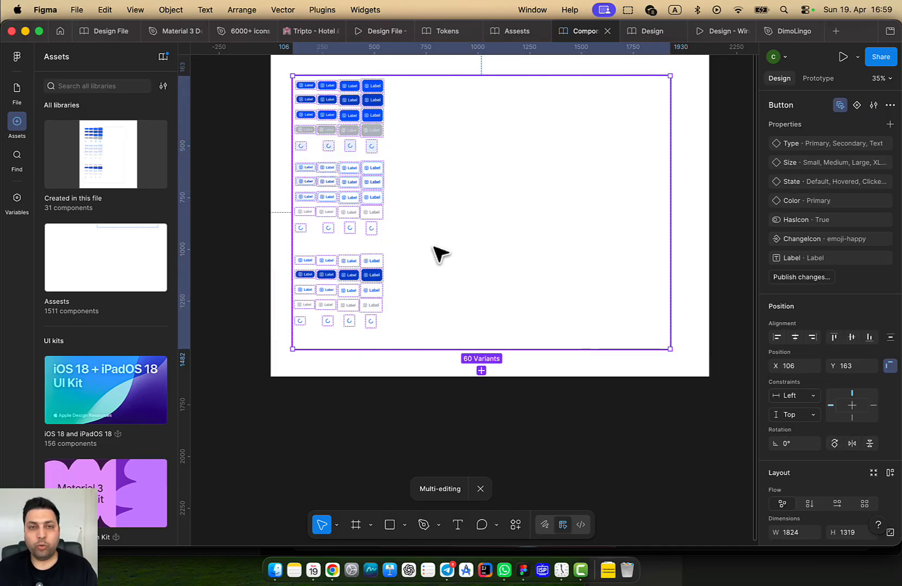
scroll(435, 280, up, 1)
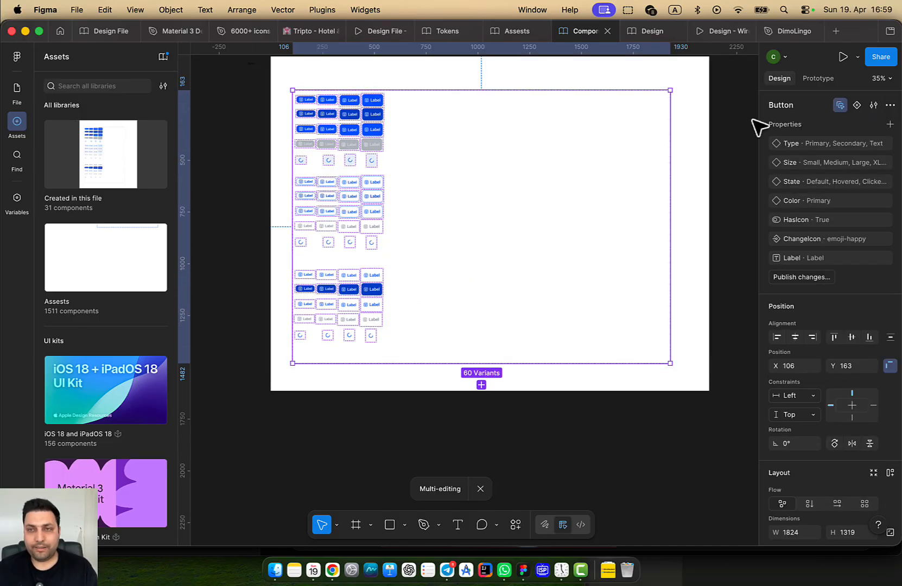
Select the twelve outlined Secondary button variants in the Button component set
click(840, 105)
scroll(543, 190, left, 2)
scroll(469, 215, up, 3)
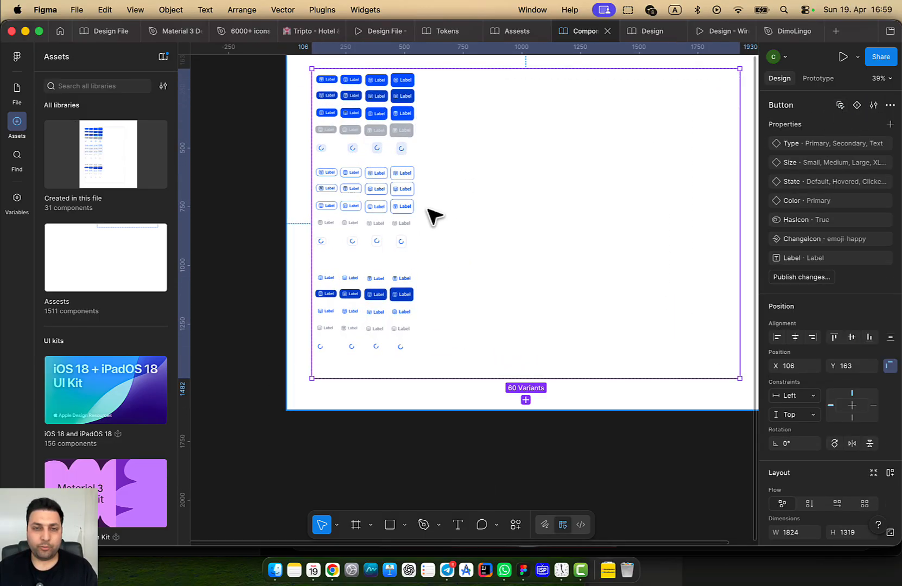
click(404, 183)
scroll(520, 214, up, 3)
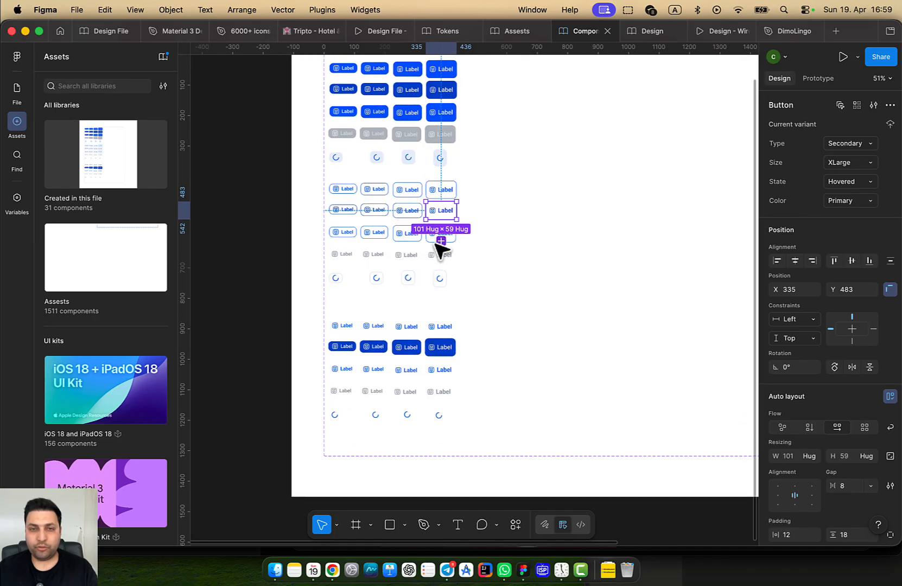
scroll(489, 261, up, 4)
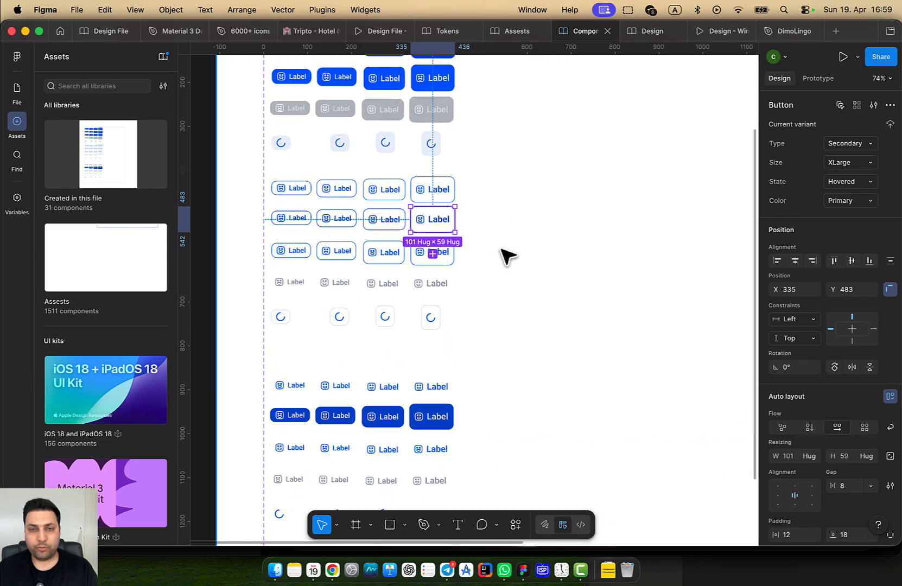
click(467, 283)
click(430, 286)
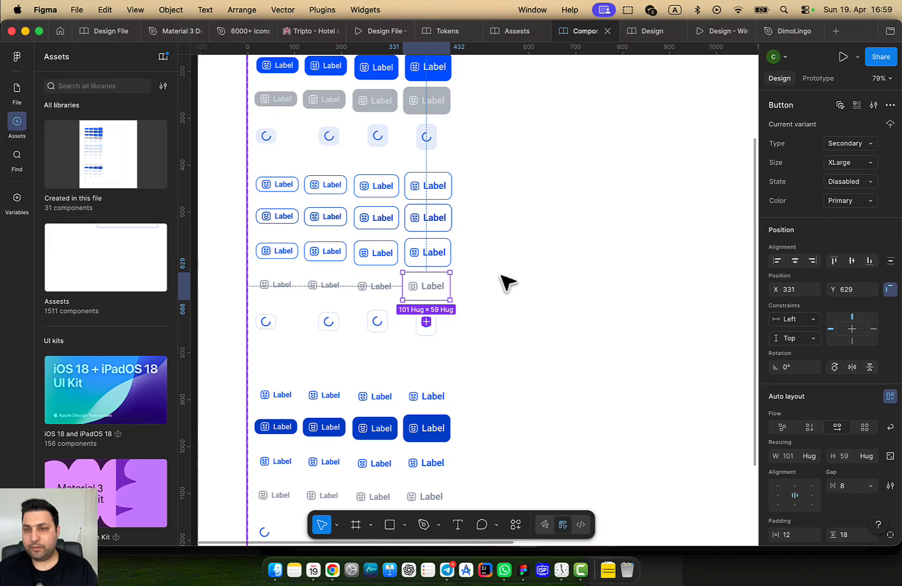
click(443, 252)
shift+click(378, 254)
shift+click(320, 252)
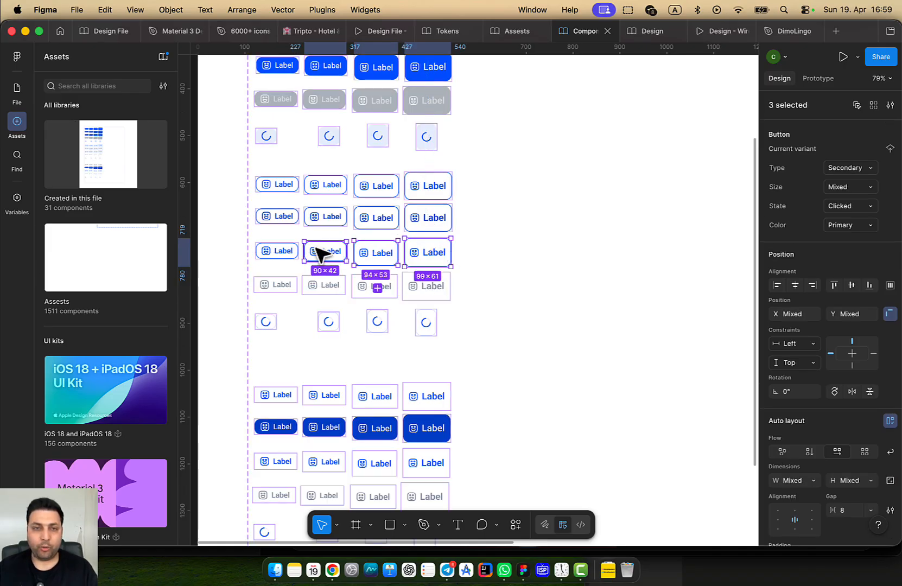
shift+click(275, 251)
shift+click(272, 223)
shift+click(318, 220)
shift+click(374, 216)
shift+click(418, 217)
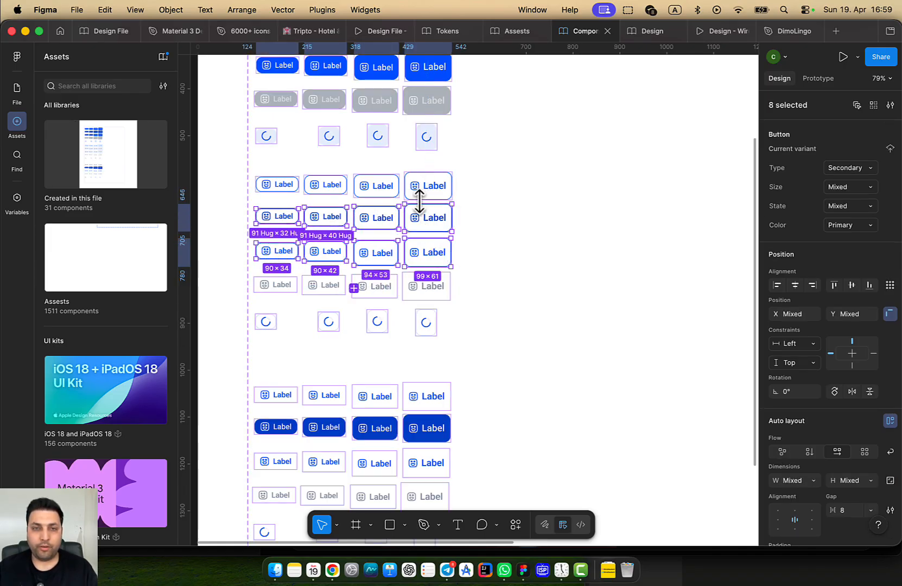
shift+click(417, 191)
shift+click(319, 191)
shift+click(288, 191)
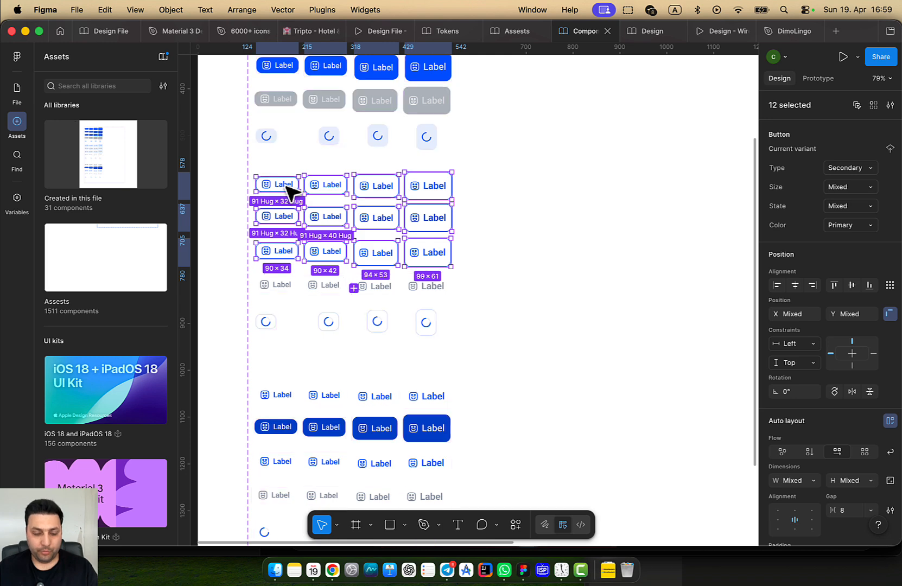
Duplicate the twelve outlined buttons and move the copies into the empty area on the right
key(super+d)
scroll(328, 220, down, 5)
drag(360, 231, 549, 221)
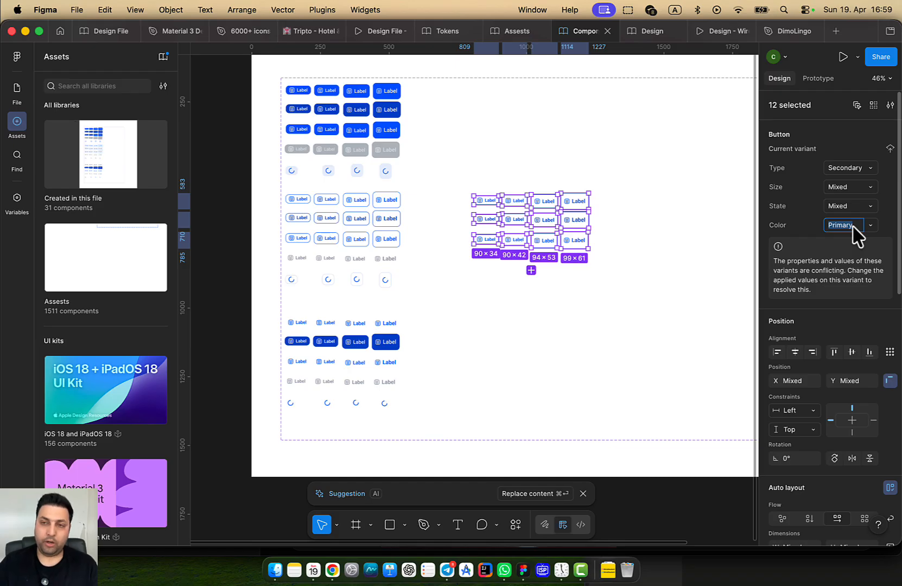
Set the duplicated buttons' Color property to Neutral
text(Ne)
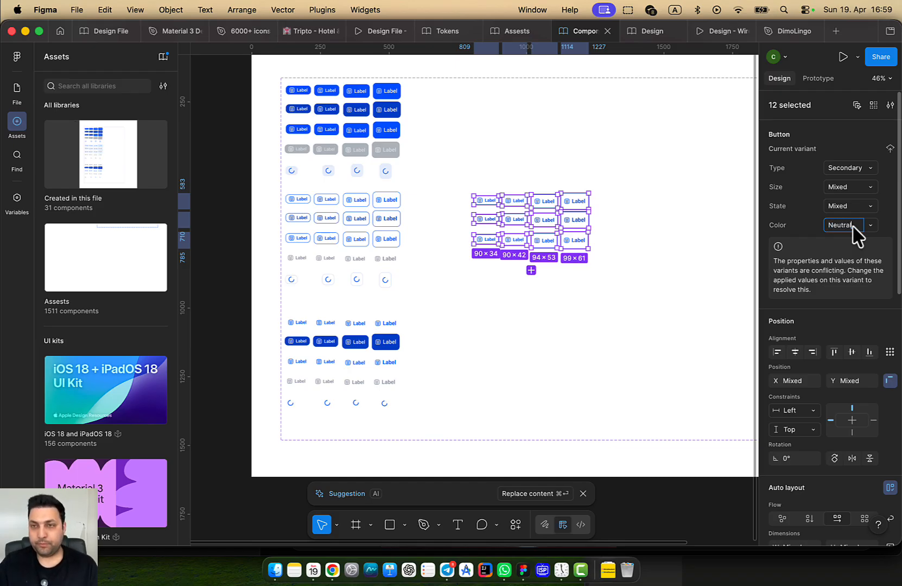
text(utral)
key(Return)
scroll(553, 296, up, 5)
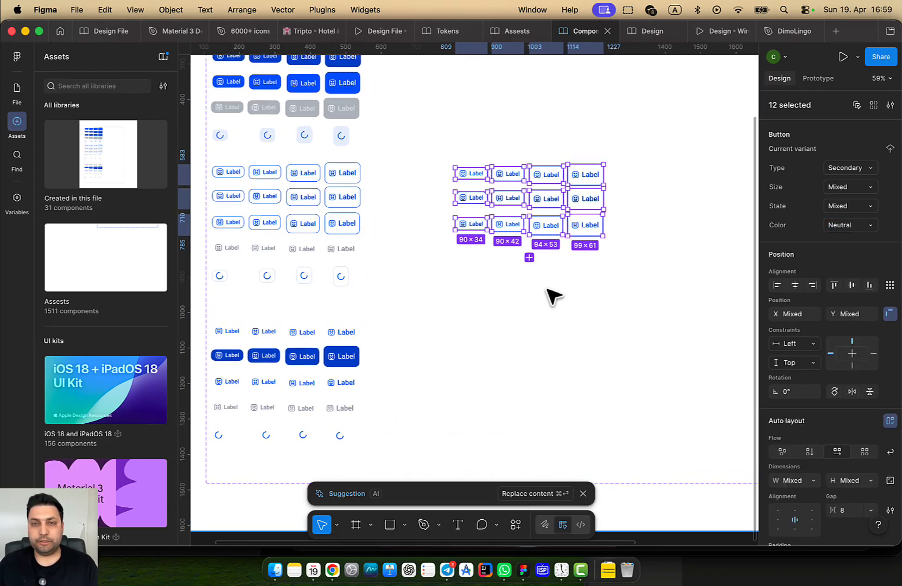
scroll(543, 320, up, 5)
Check the selection colours while trying out selections of the XLarge neutral button and component set
scroll(627, 323, down, 2)
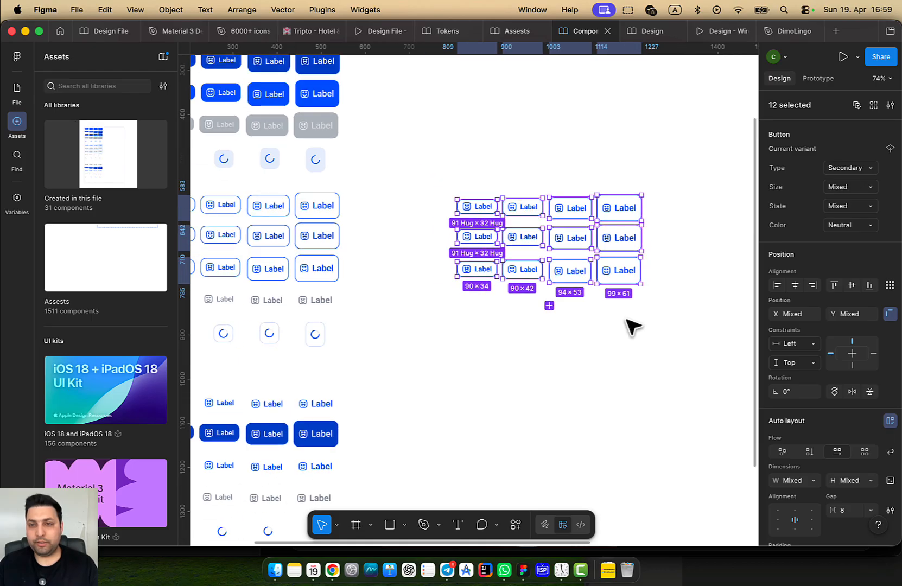
scroll(797, 400, down, 5)
scroll(804, 423, down, 6)
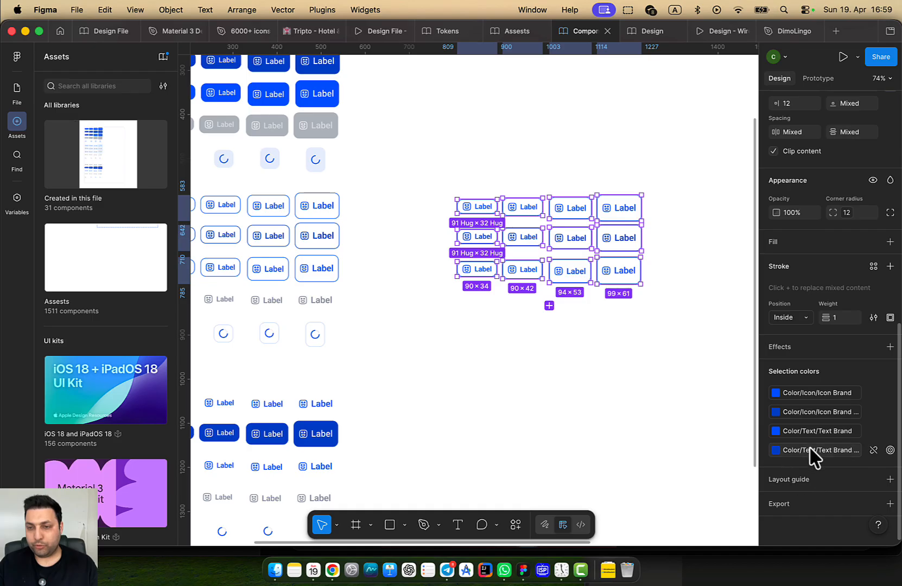
click(764, 371)
click(765, 371)
click(671, 400)
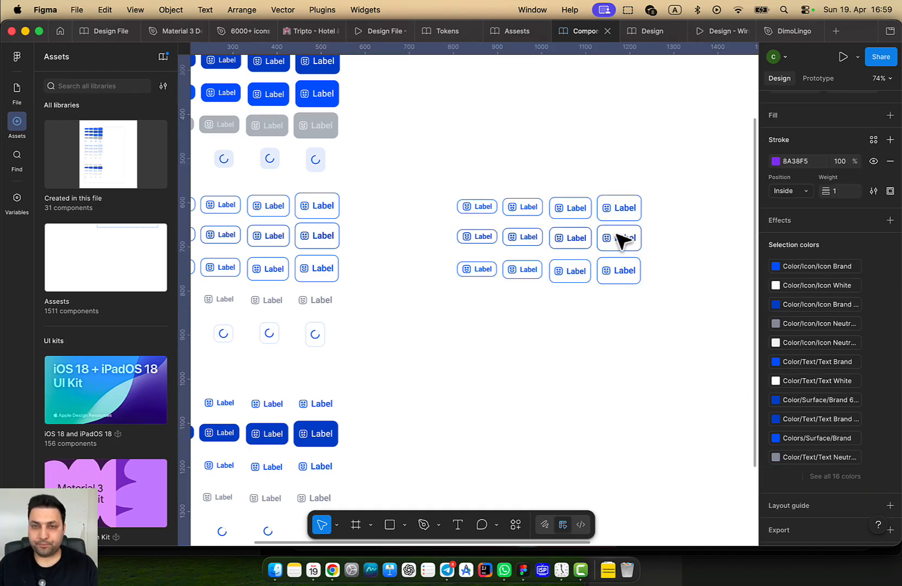
double_click(616, 204)
click(665, 216)
click(622, 203)
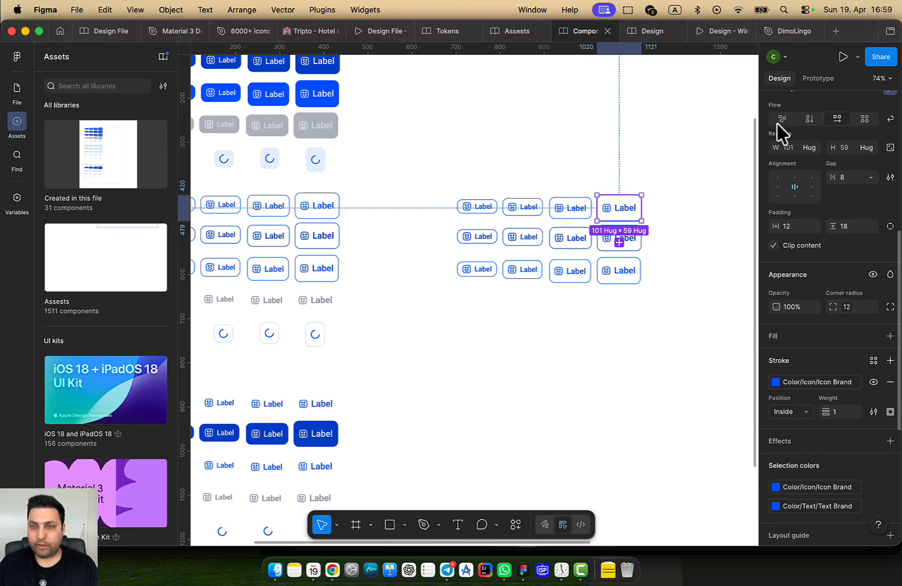
scroll(830, 136, up, 10)
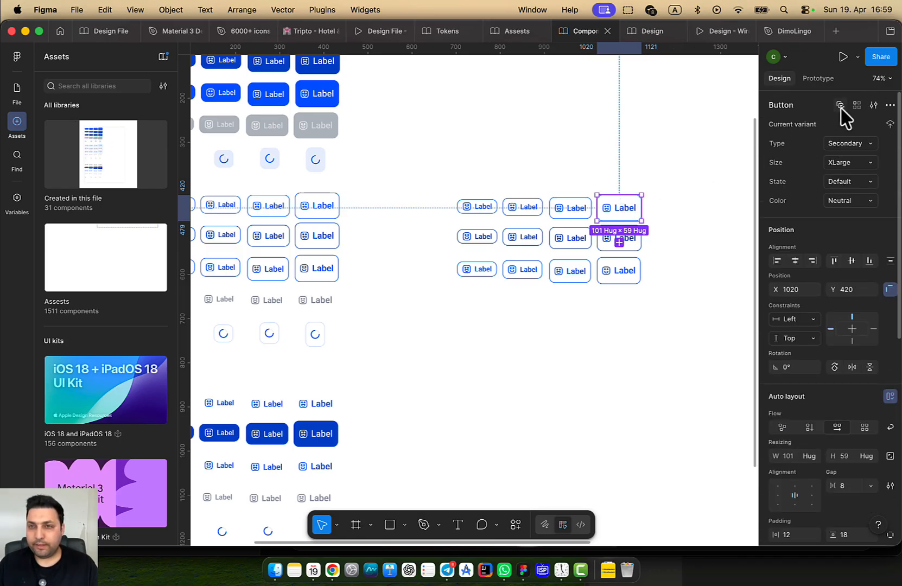
click(841, 105)
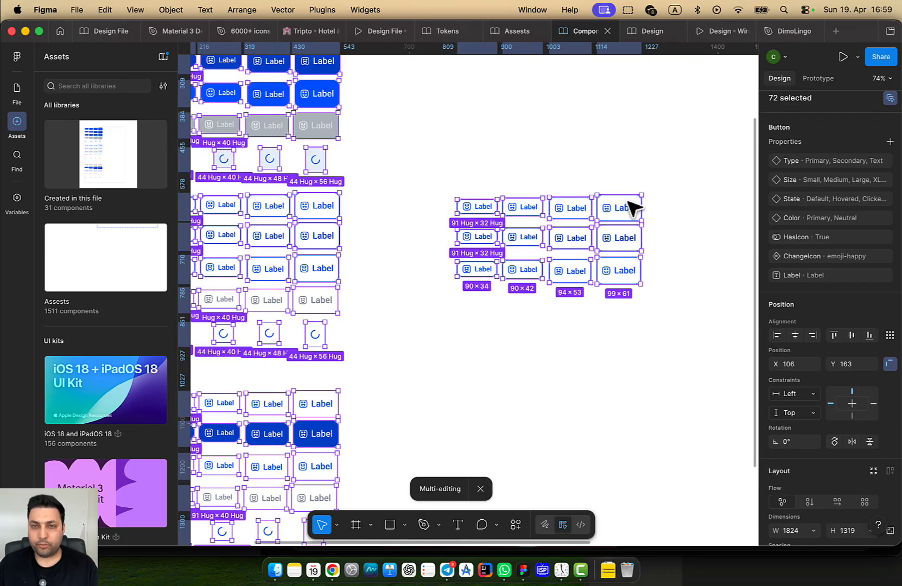
click(643, 233)
click(691, 229)
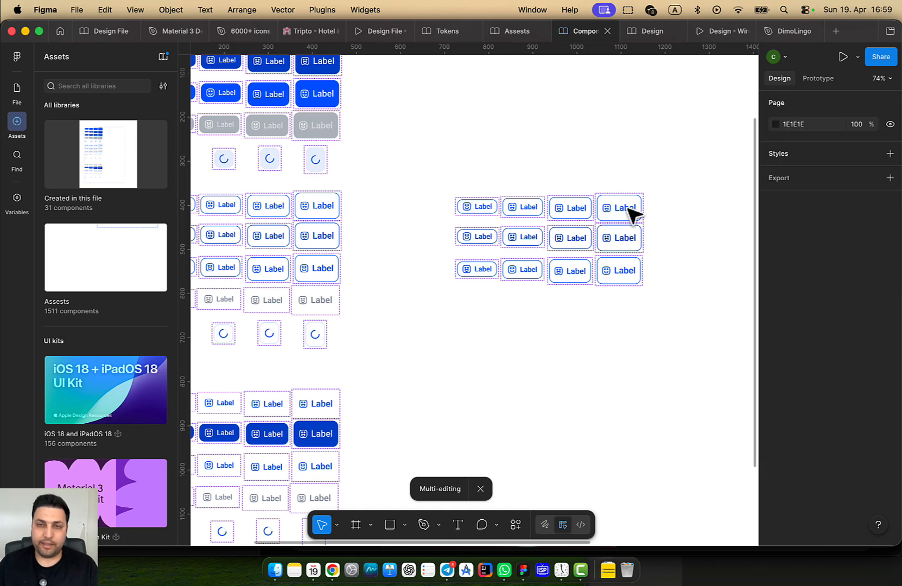
double_click(625, 207)
Select all twelve Neutral button copies row by row
click(874, 103)
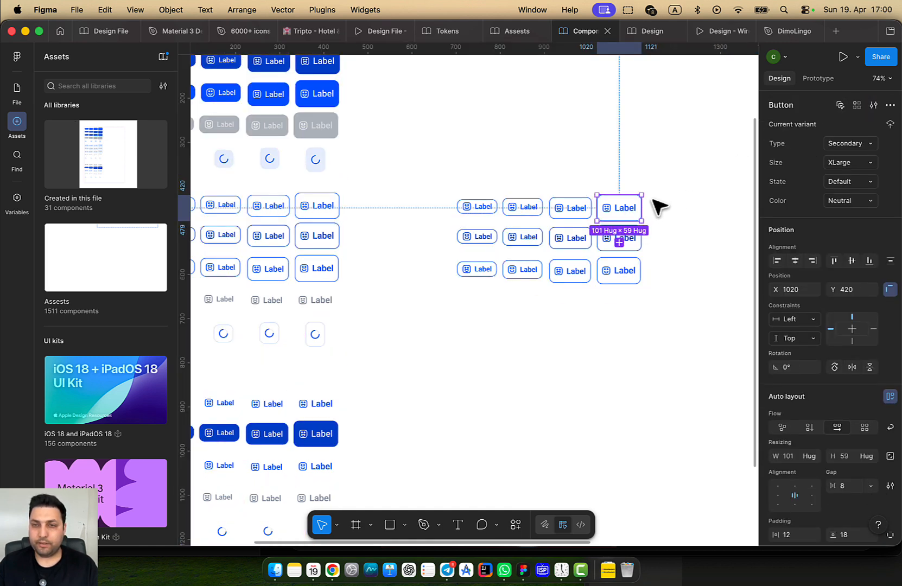
shift+click(574, 212)
shift+click(526, 207)
shift+click(482, 208)
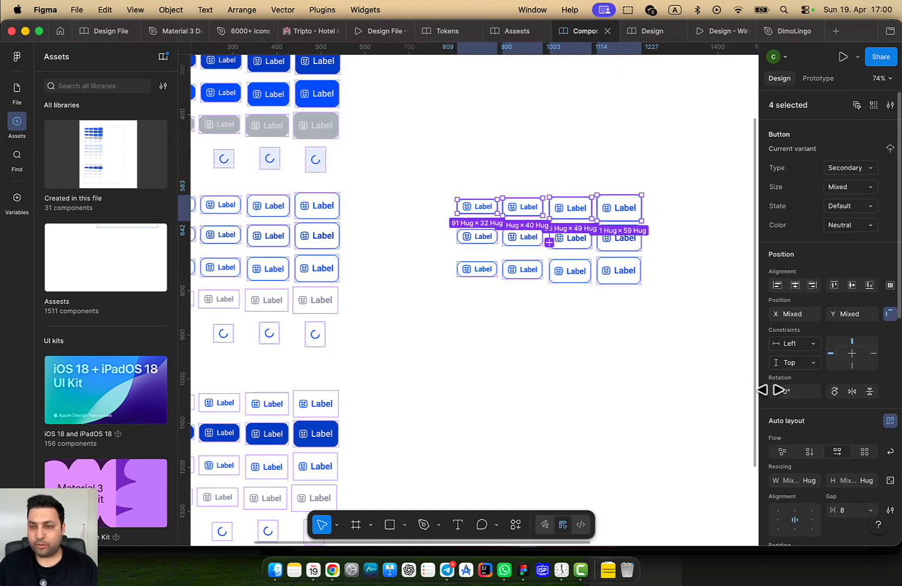
scroll(851, 445, down, 10)
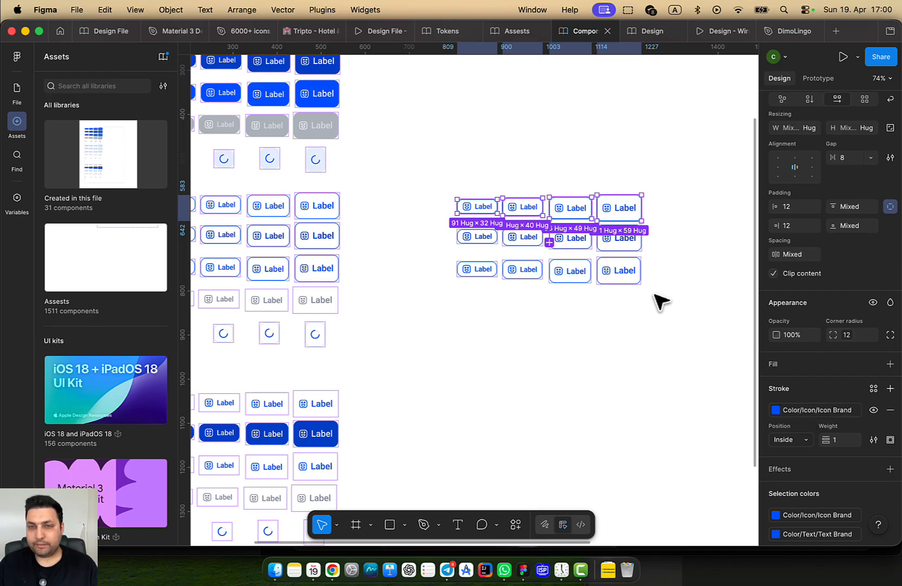
shift+click(629, 239)
shift+click(576, 240)
shift+click(530, 239)
shift+click(478, 237)
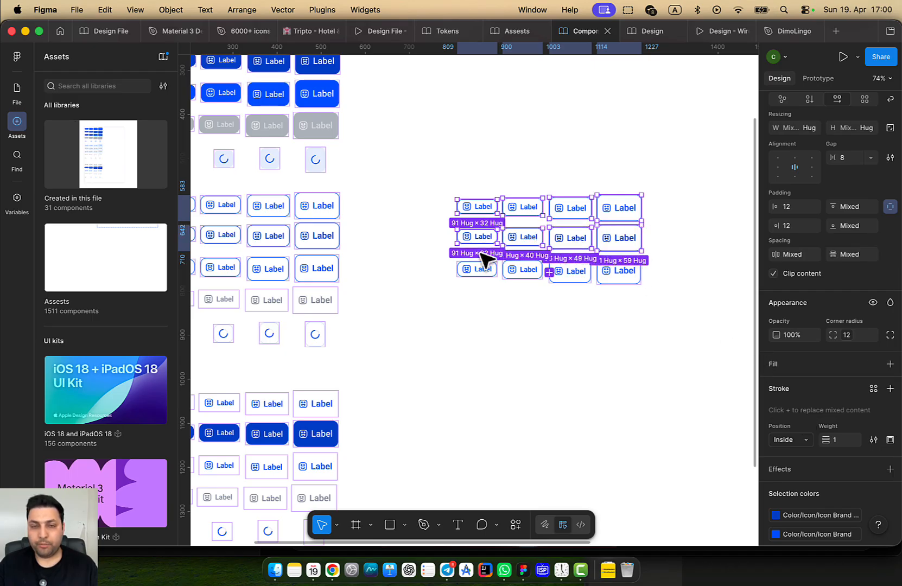
shift+click(478, 270)
shift+click(521, 270)
shift+click(568, 272)
shift+click(624, 275)
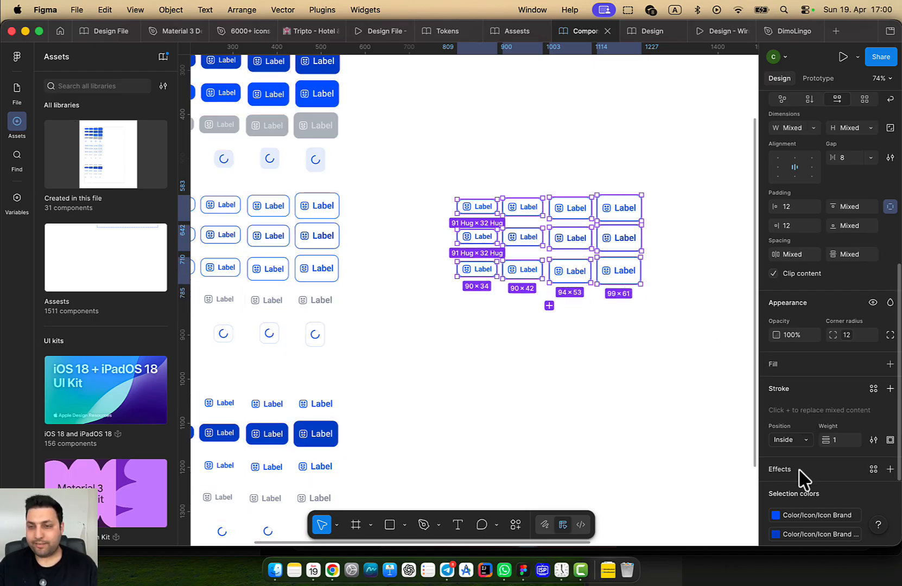
scroll(804, 477, down, 2)
scroll(830, 413, down, 2)
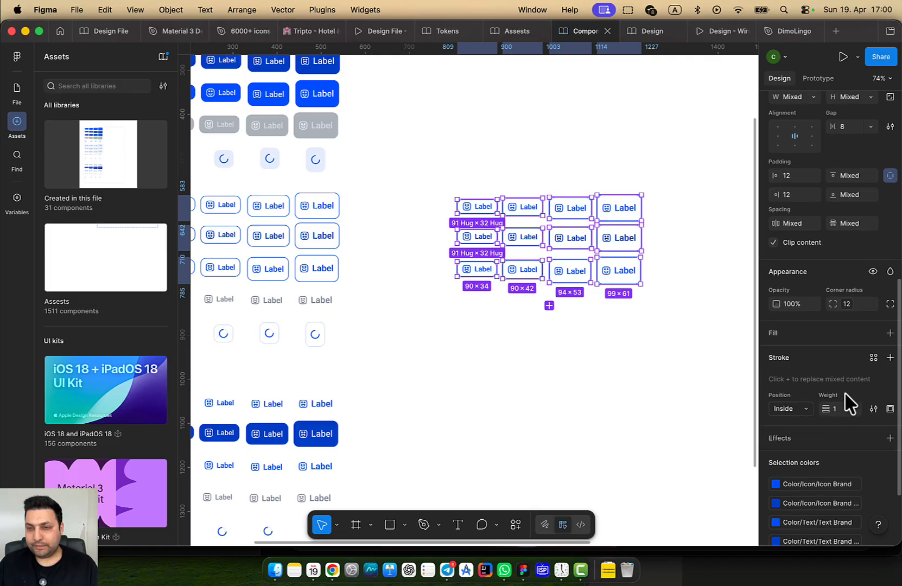
Browse the library colour tokens for the outlines in grid and list view without applying one
click(873, 358)
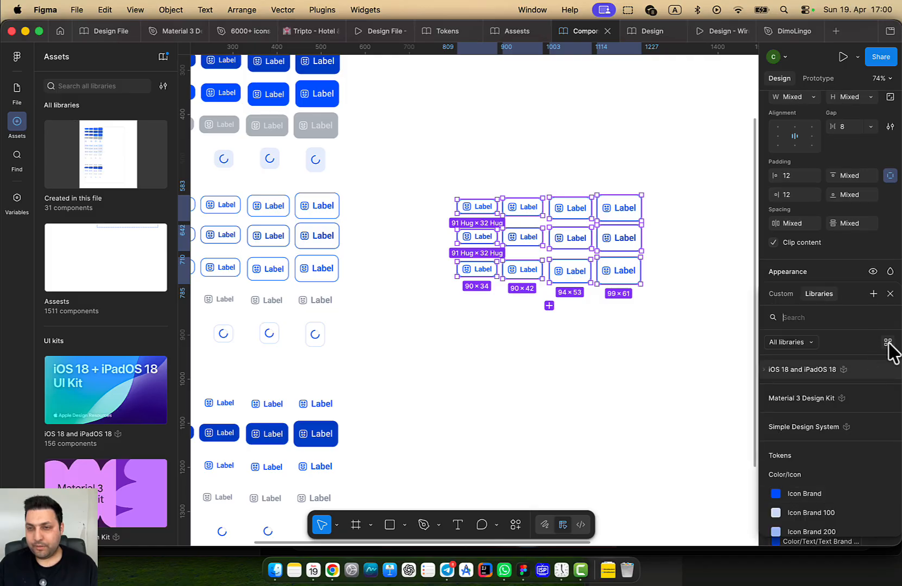
click(889, 344)
click(890, 344)
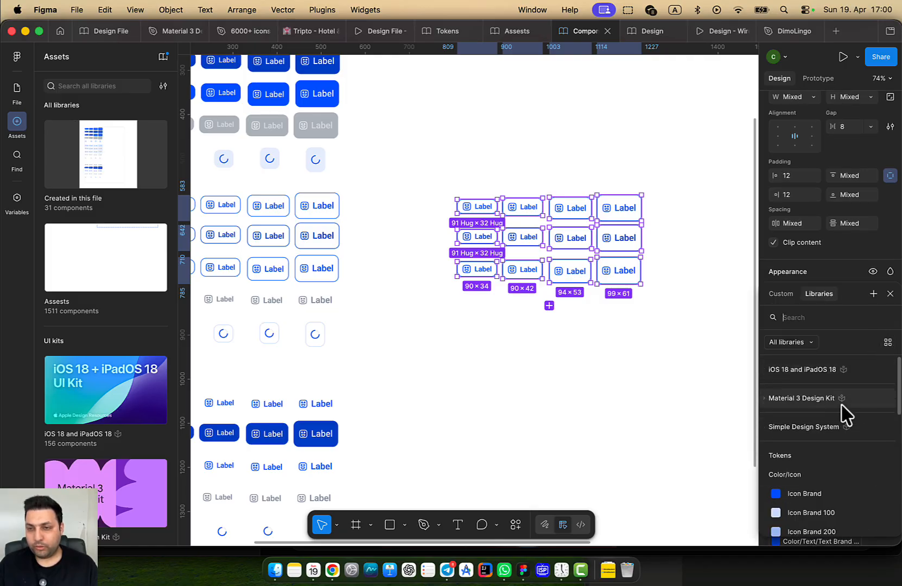
scroll(842, 418, down, 1)
scroll(796, 459, down, 5)
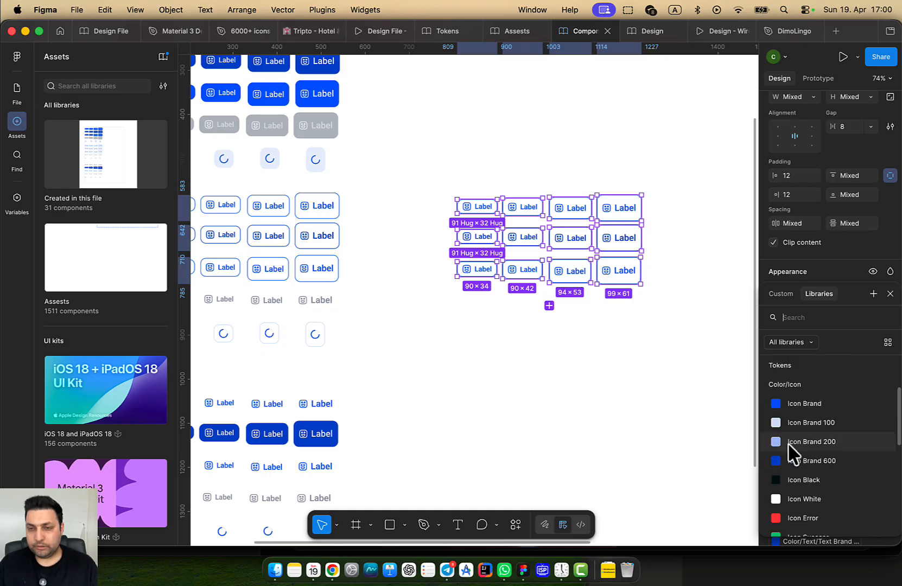
click(636, 225)
Give the four top-row Neutral buttons the Color/Icon/Icon Neutral outline
double_click(634, 206)
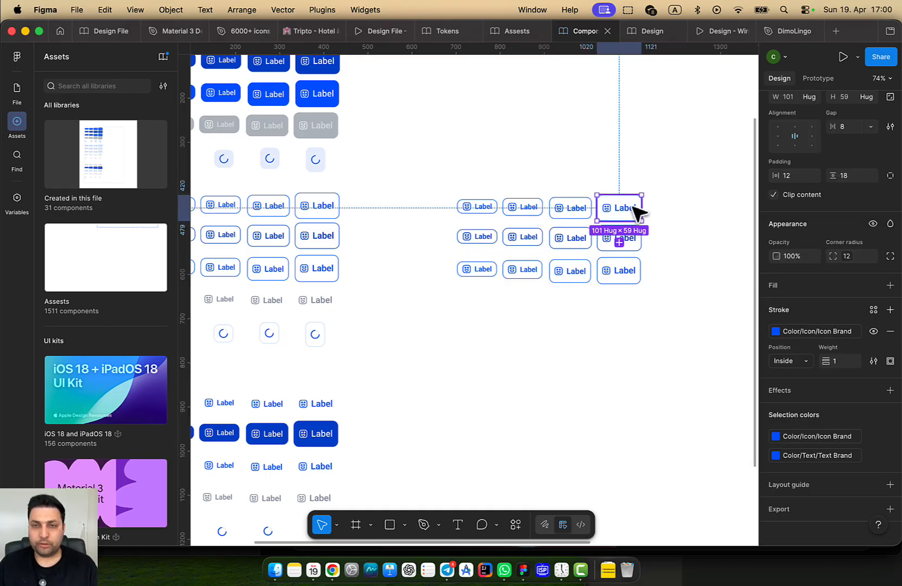
click(649, 207)
click(624, 208)
shift+click(570, 208)
shift+click(522, 207)
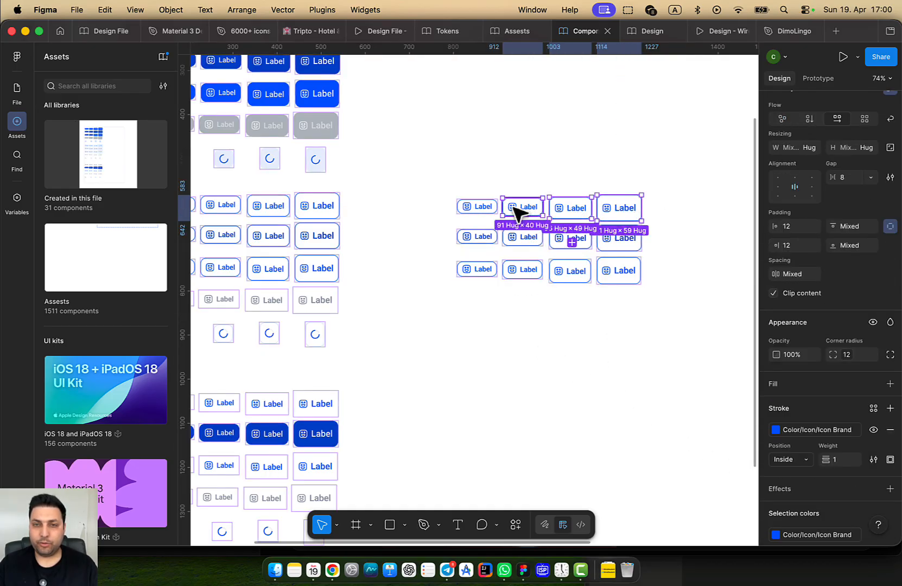
shift+click(477, 206)
scroll(836, 355, down, 1)
click(809, 375)
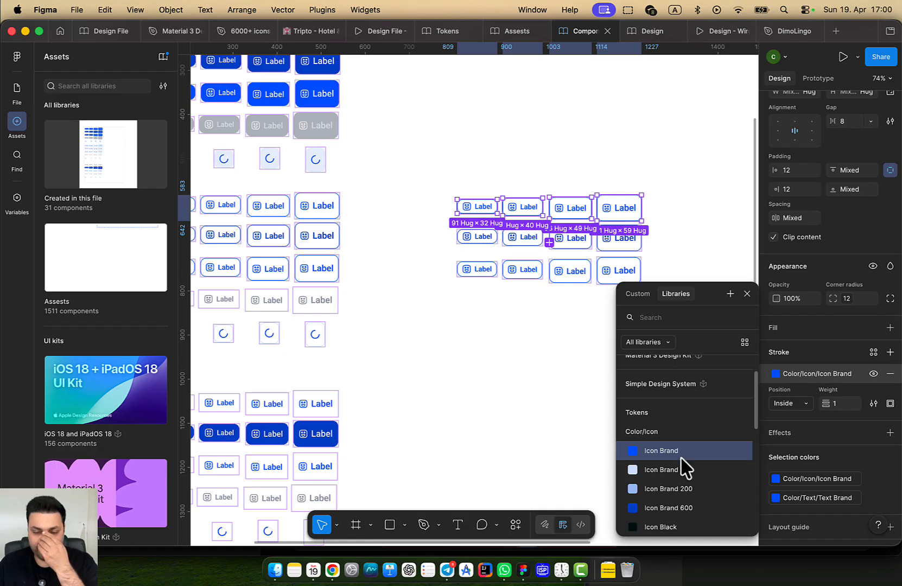
scroll(683, 472, down, 4)
scroll(675, 498, down, 2)
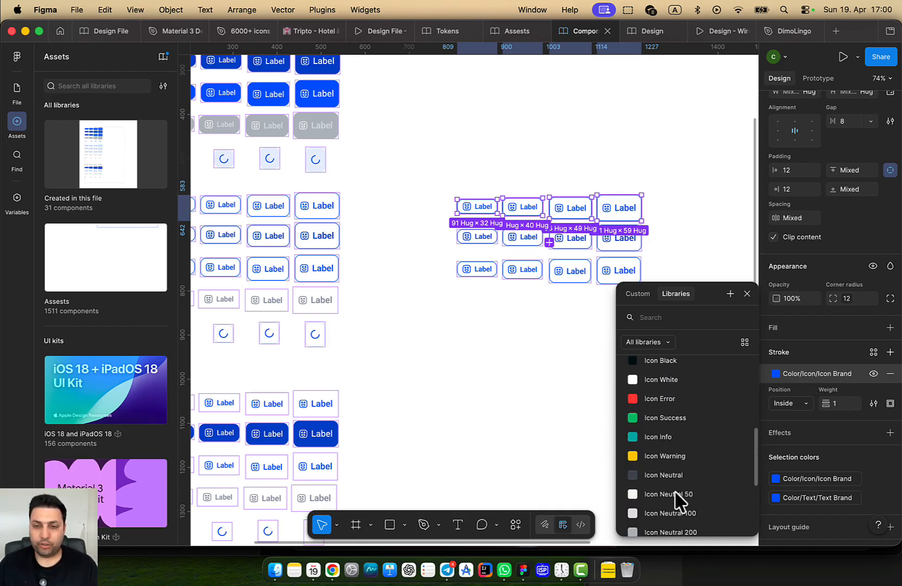
click(681, 486)
Apply the Icon Neutral outline to the four middle-row buttons
click(613, 238)
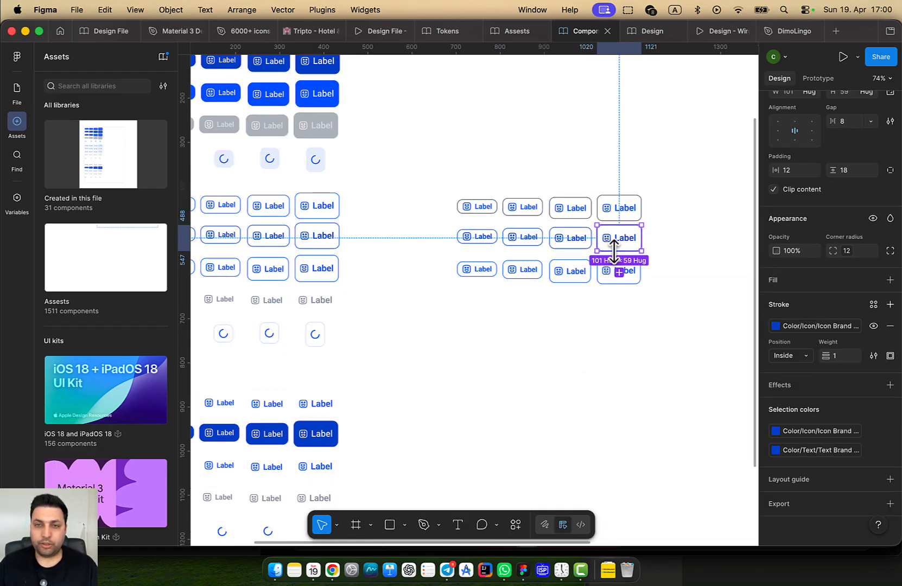
shift+click(566, 239)
shift+click(522, 239)
shift+click(477, 239)
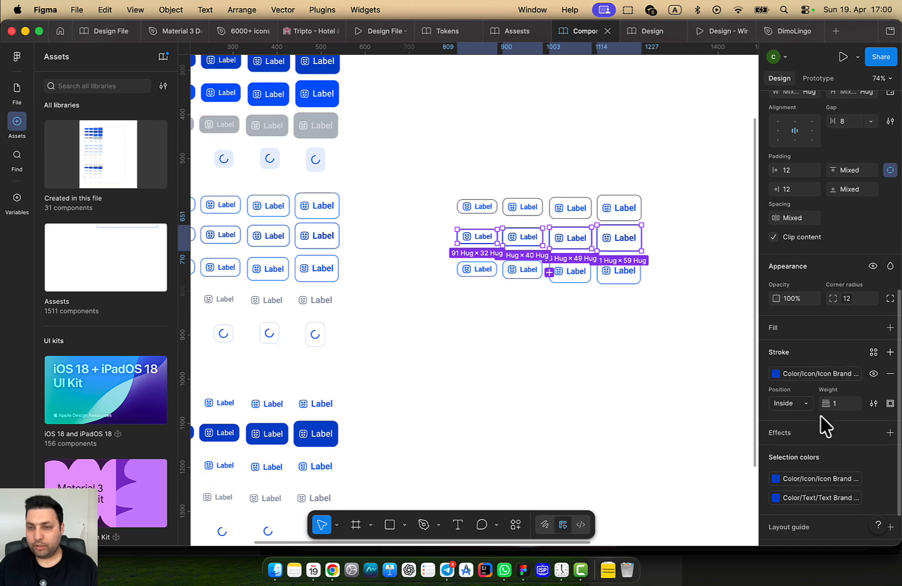
click(811, 374)
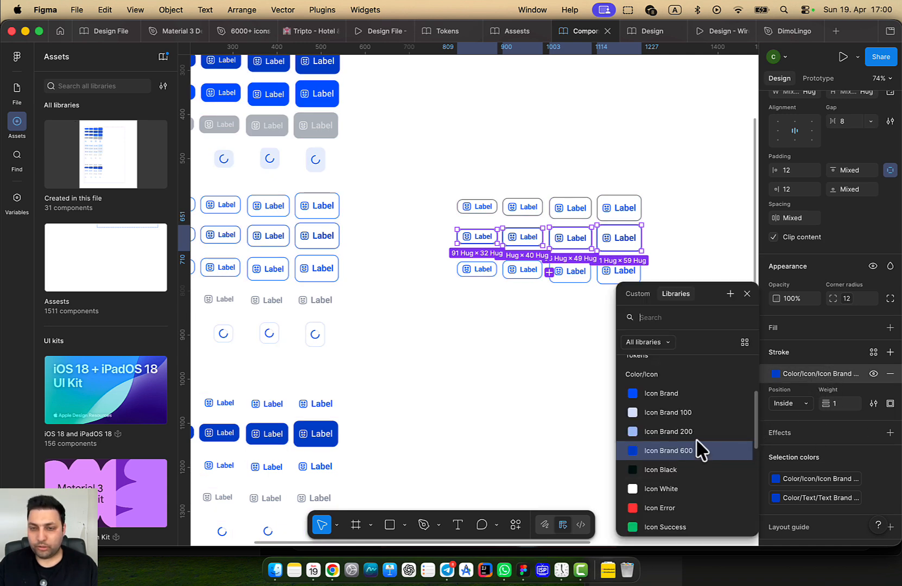
scroll(696, 451, down, 3)
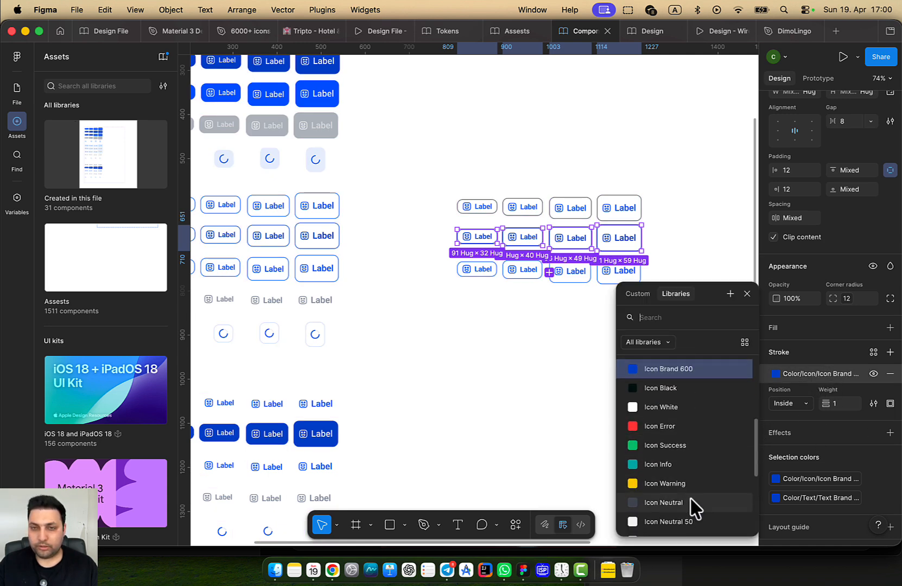
click(690, 504)
Apply the Icon Neutral outline to the four third-row buttons, then deselect
click(617, 278)
shift+click(576, 274)
shift+click(522, 270)
shift+click(477, 269)
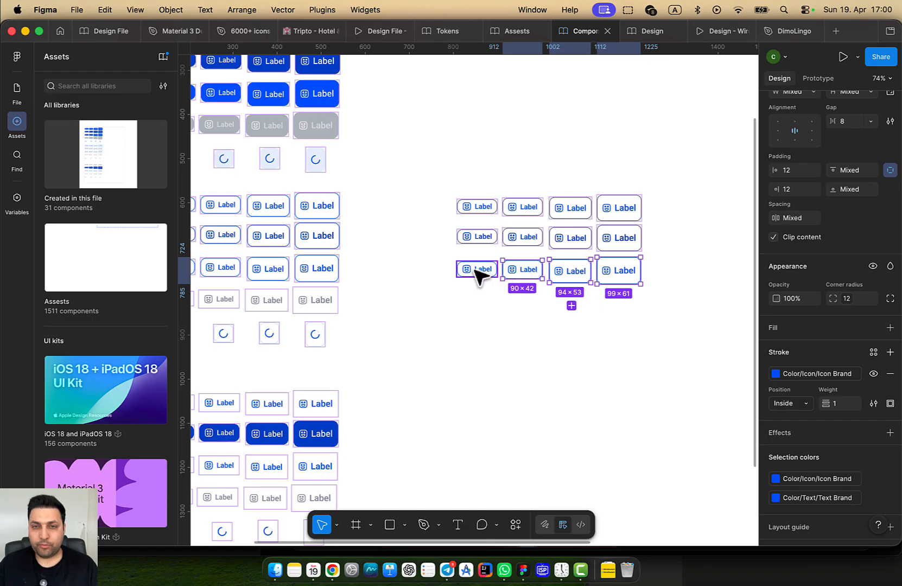
click(776, 373)
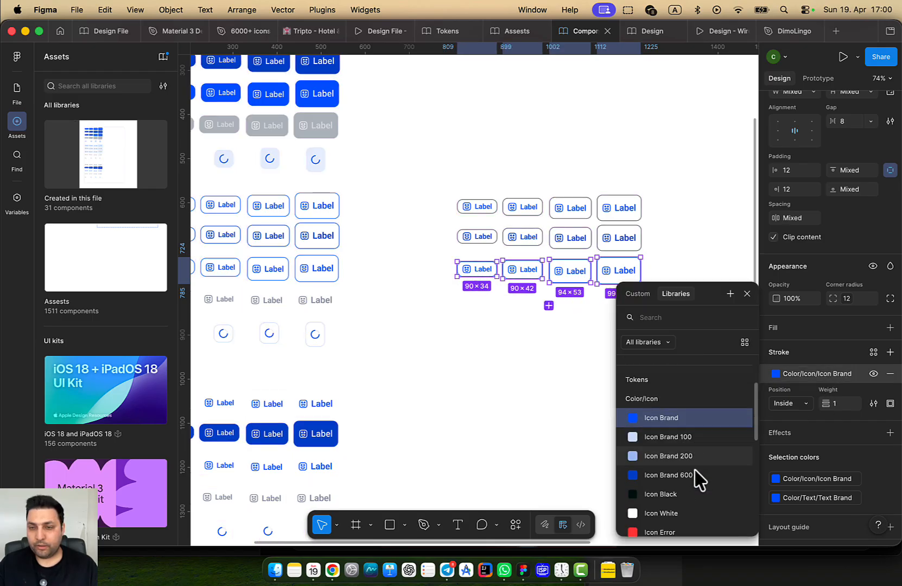
scroll(673, 499, down, 3)
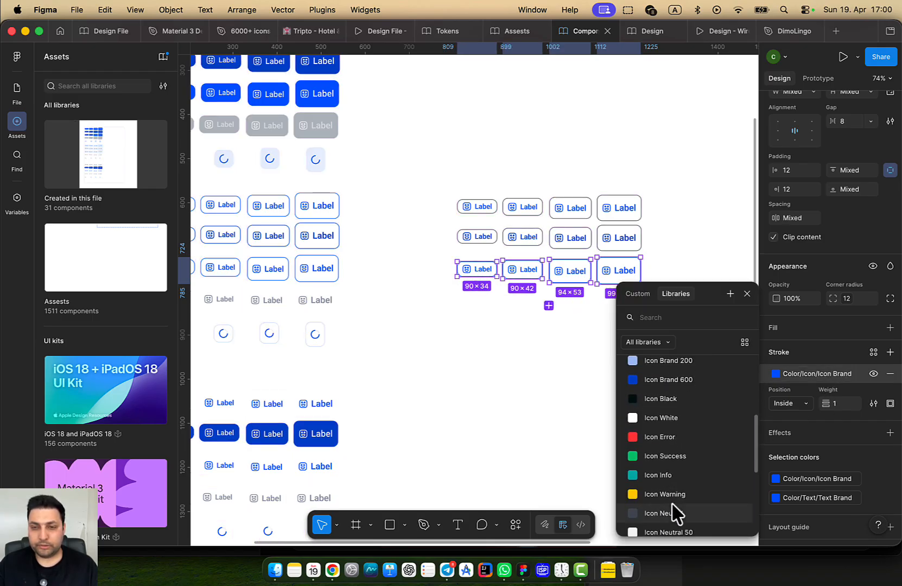
click(674, 511)
click(646, 428)
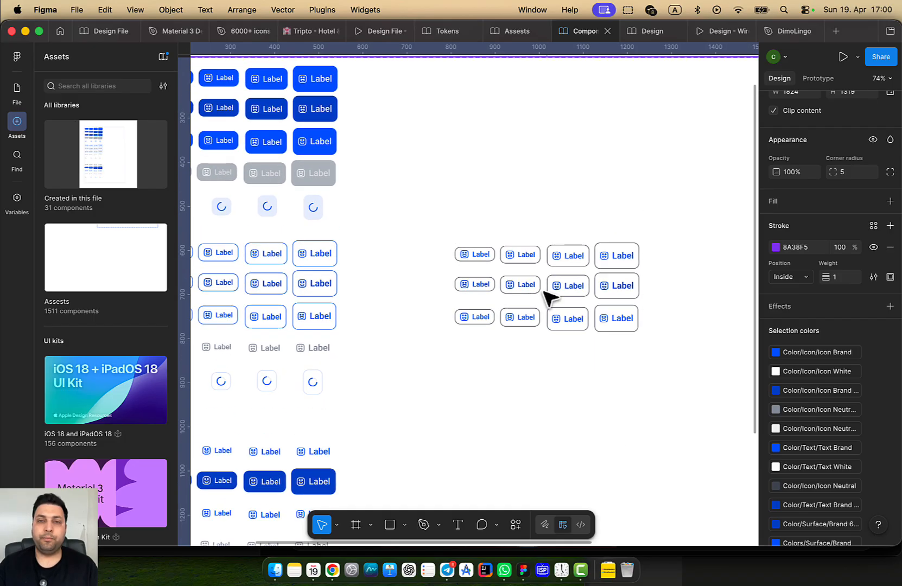
scroll(550, 296, up, 5)
Select all twelve Neutral button variants across the three rows
click(513, 240)
shift+click(651, 241)
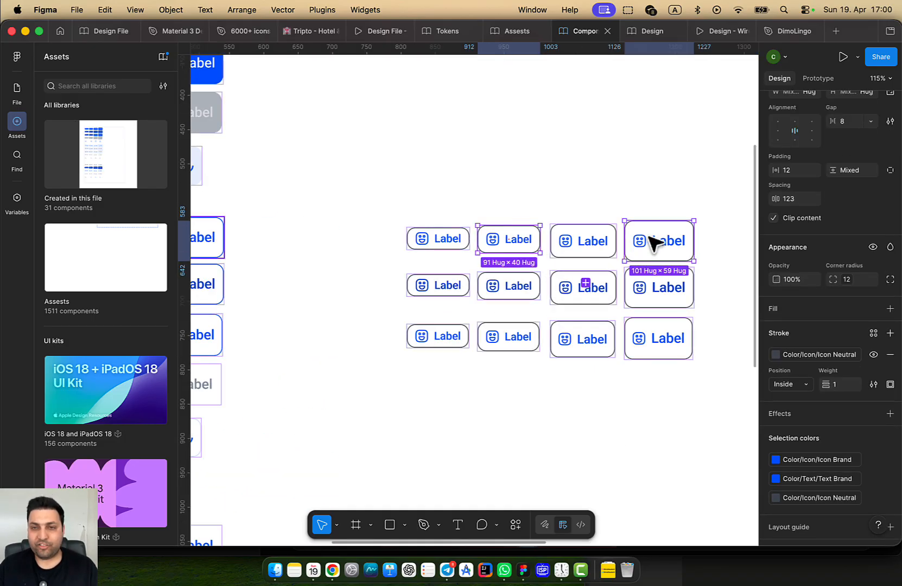
shift+click(556, 245)
shift+click(446, 245)
shift+click(442, 286)
shift+click(507, 291)
shift+click(580, 289)
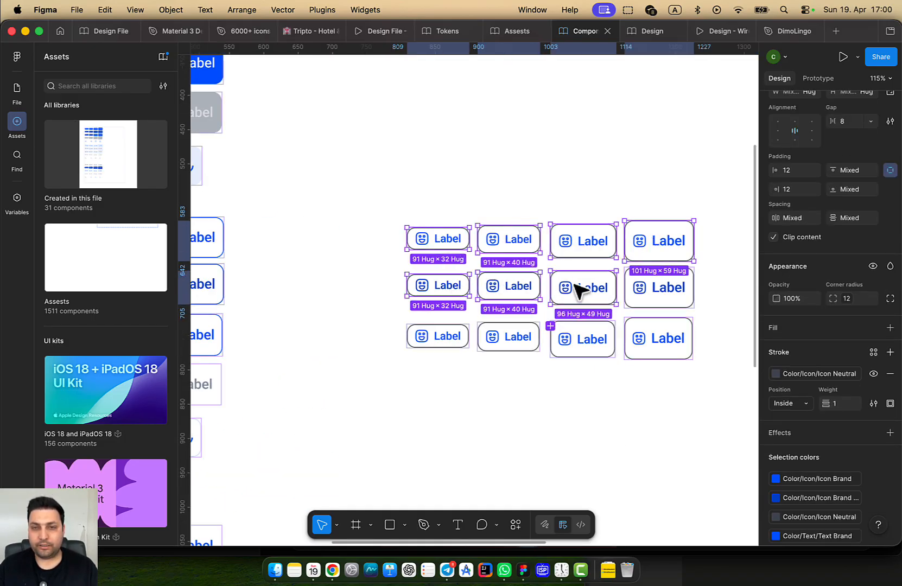
shift+click(659, 291)
shift+click(659, 339)
shift+click(583, 342)
shift+click(482, 342)
shift+click(466, 345)
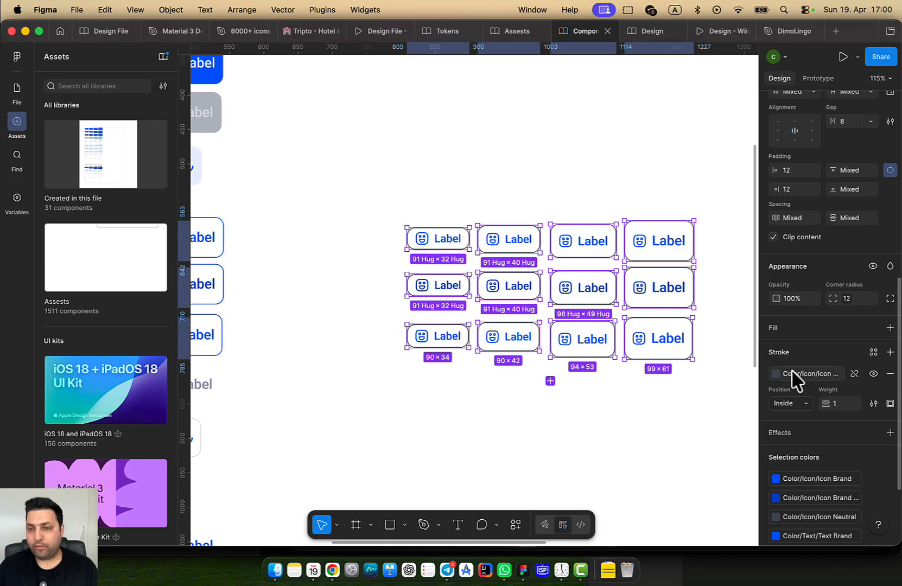
Change the buttons' Text Brand label colour to Text Neutral
scroll(852, 478, down, 2)
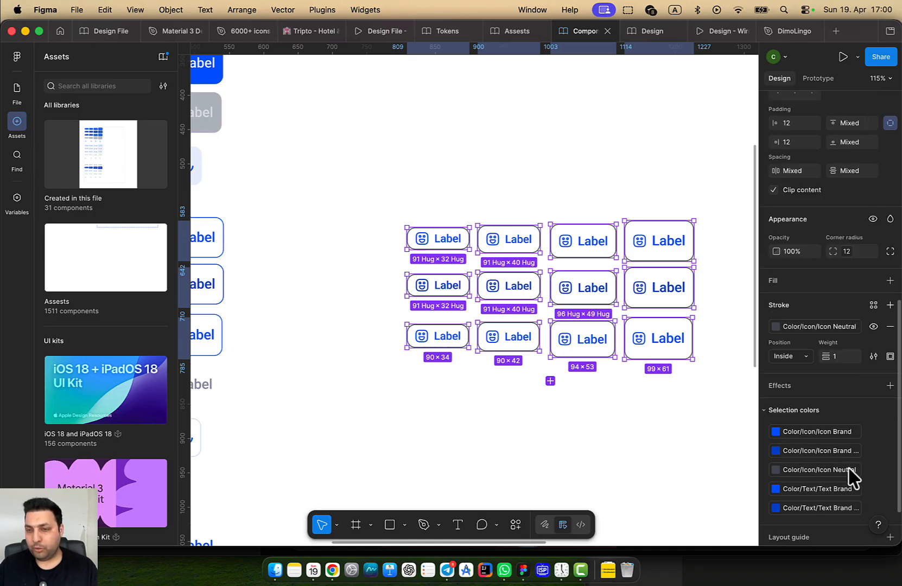
click(820, 488)
scroll(706, 494, down, 3)
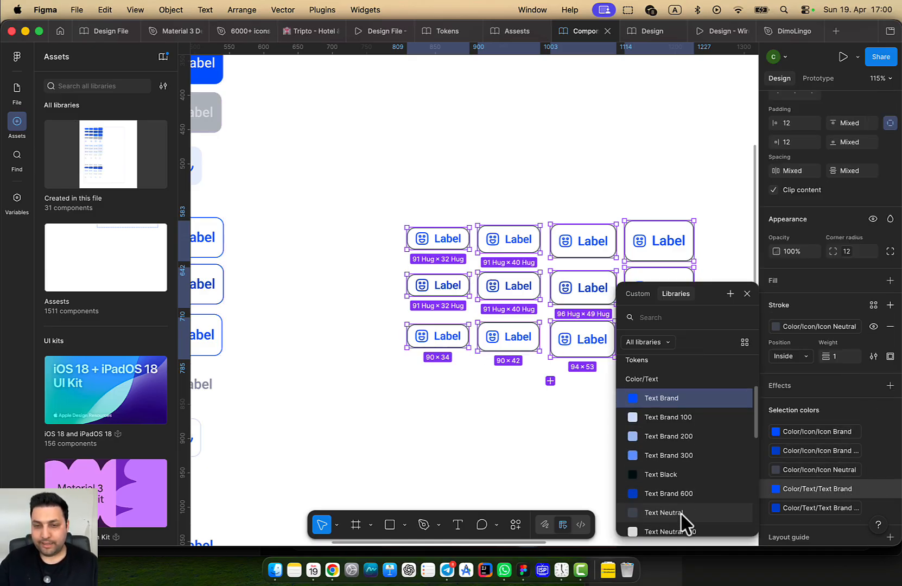
click(678, 513)
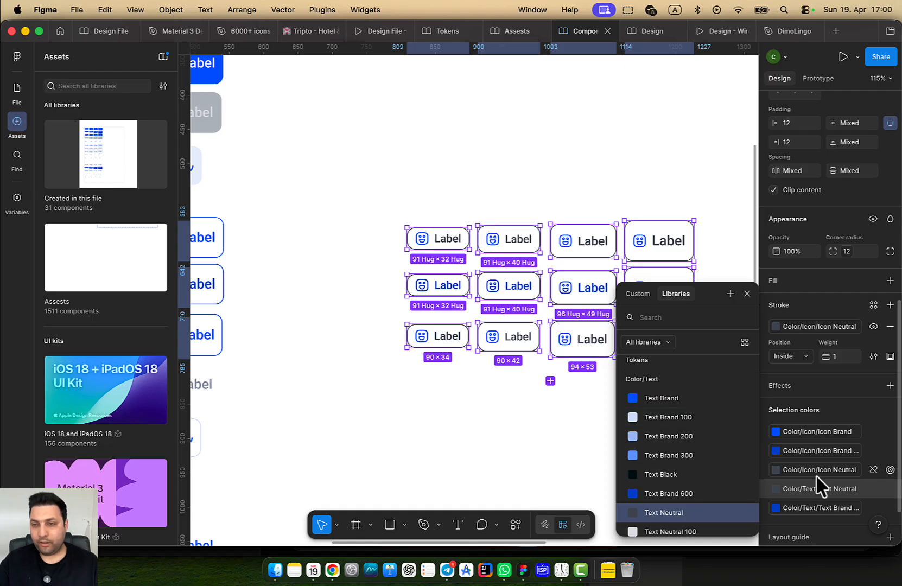
Switch both the darker icon colour and the Icon Brand icons to Icon Neutral
click(791, 449)
scroll(686, 478, down, 3)
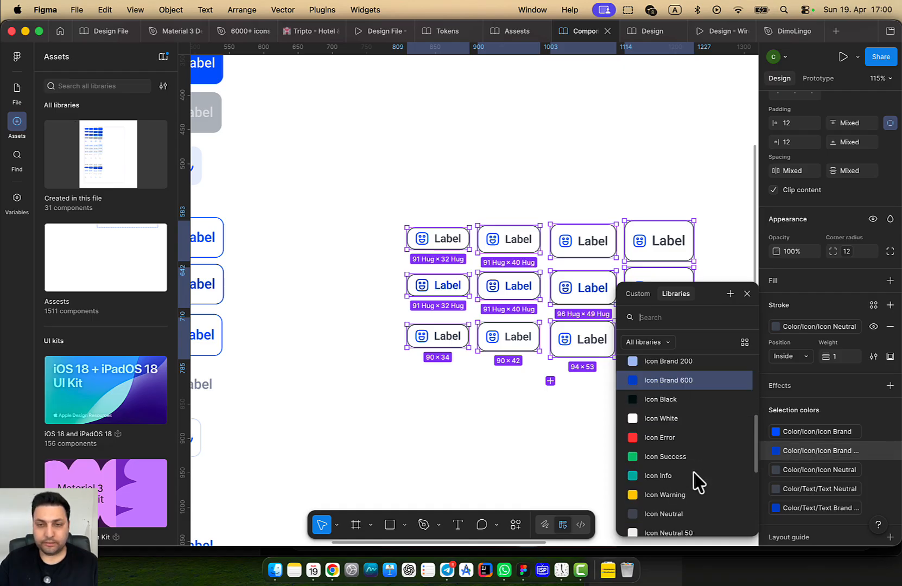
click(685, 513)
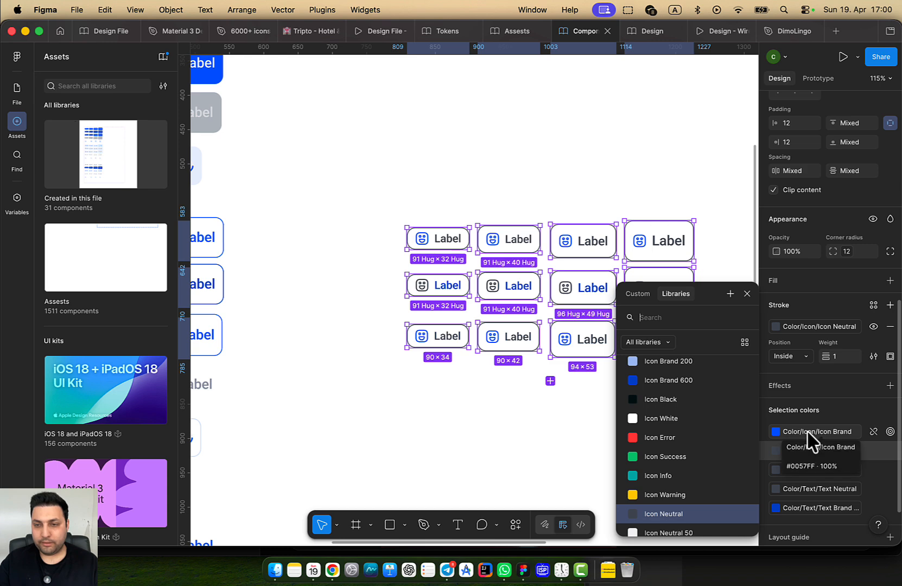
click(808, 433)
scroll(679, 524, down, 5)
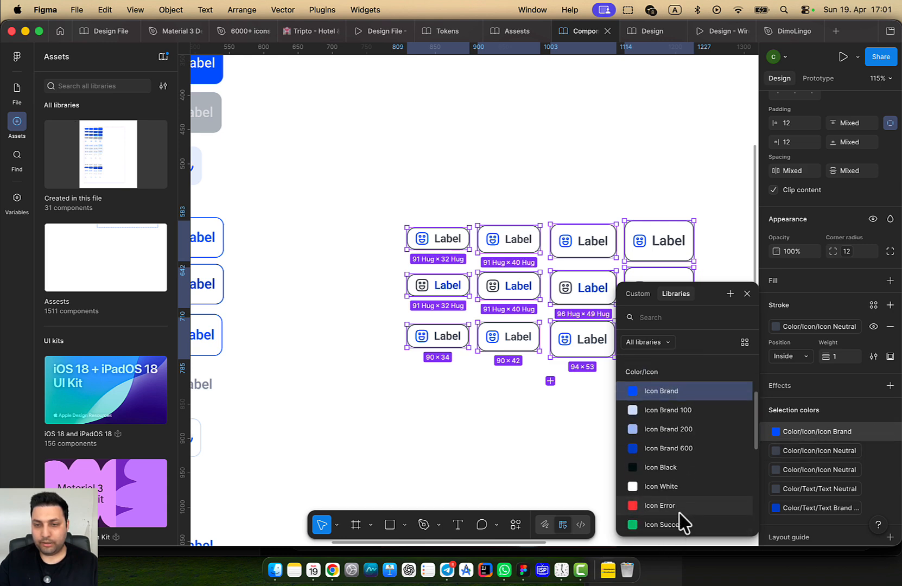
click(683, 522)
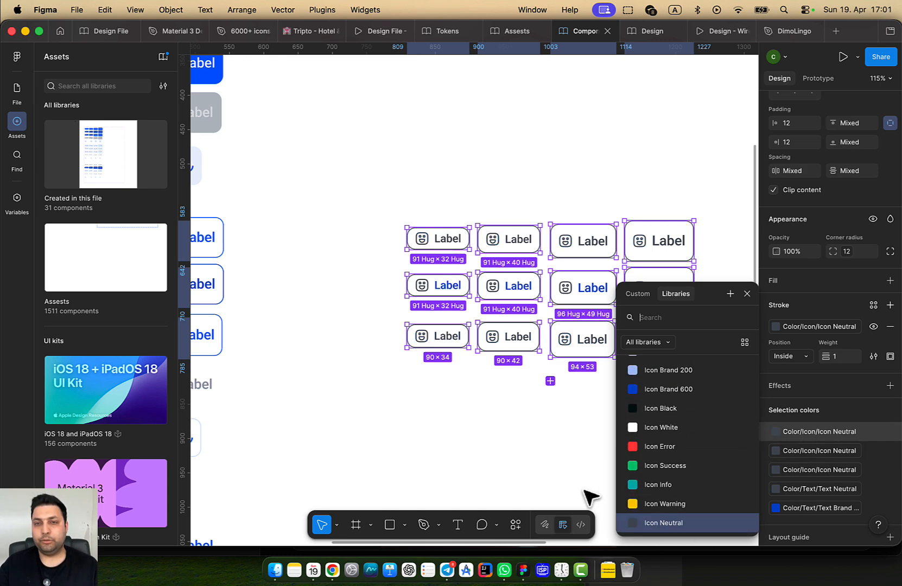
click(531, 463)
Make the middle-row buttons' label text neutral as well
click(674, 291)
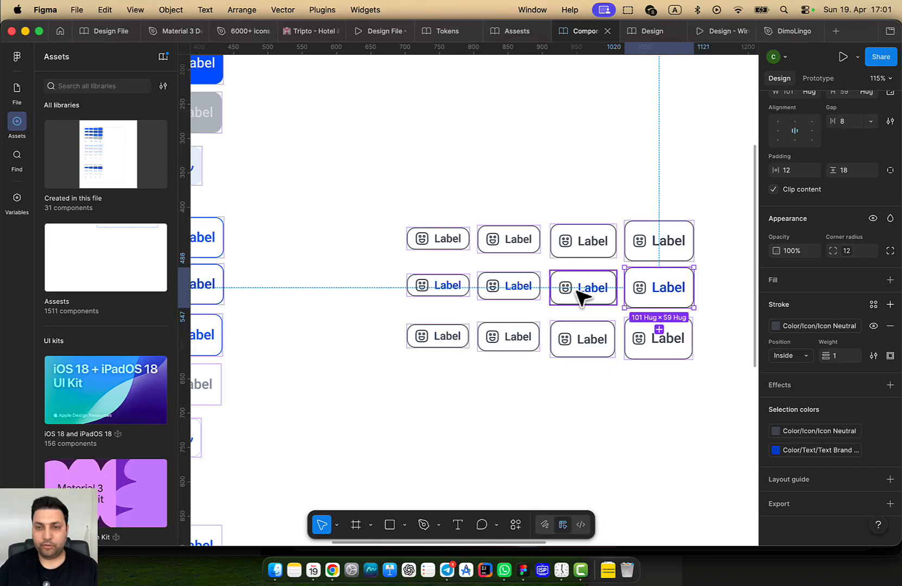
shift+click(581, 293)
shift+click(520, 290)
shift+click(441, 287)
click(817, 499)
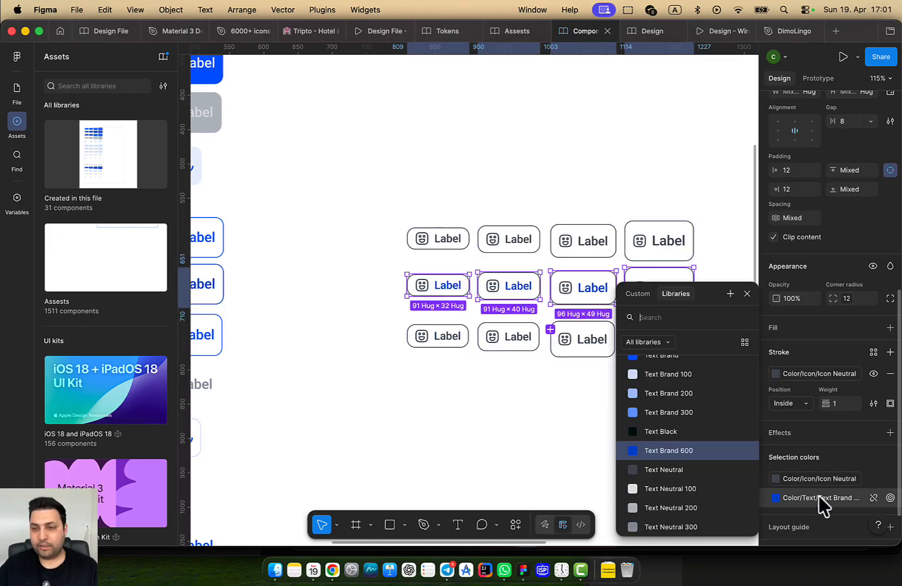
click(695, 477)
click(532, 458)
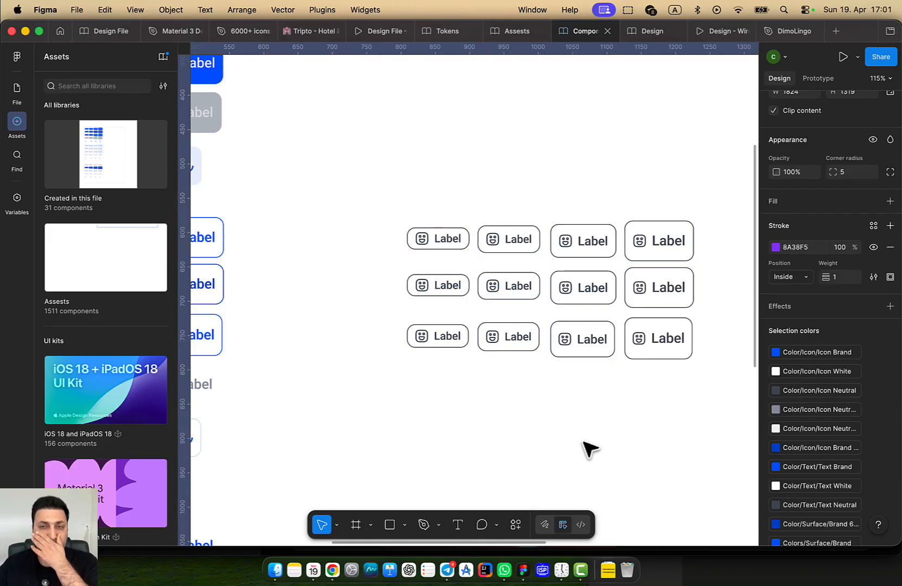
Drag-select all twelve buttons and set their label text to Text Brand 600
scroll(592, 459, down, 5)
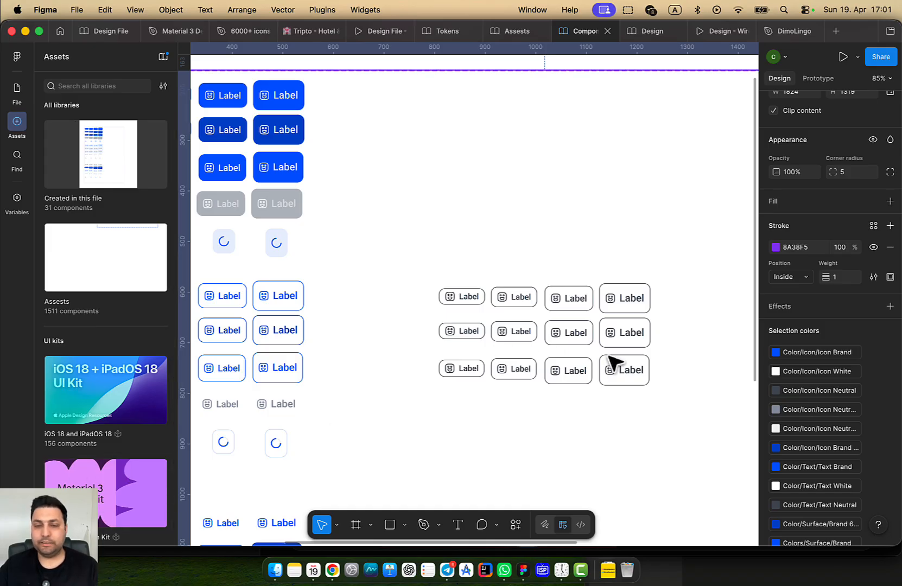
click(646, 290)
drag(681, 399, 416, 240)
scroll(795, 419, down, 5)
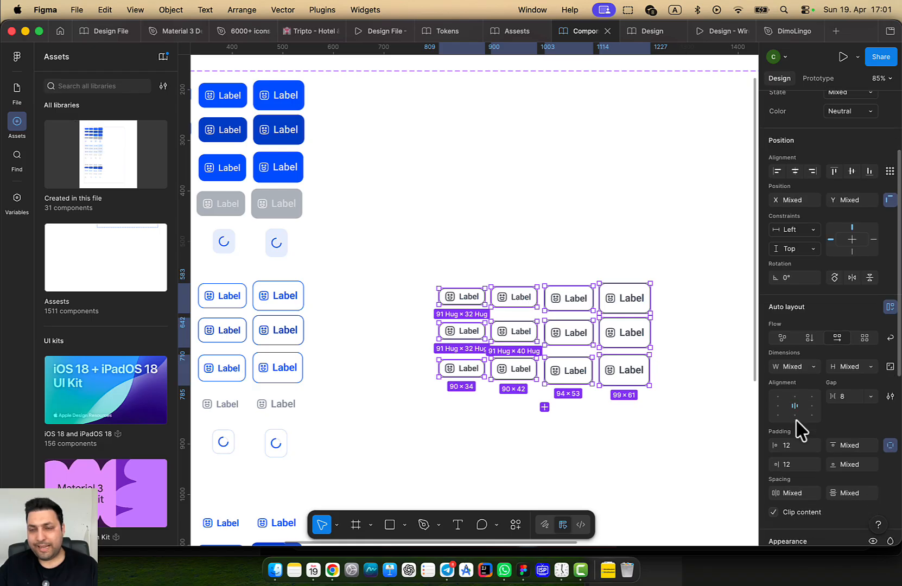
scroll(816, 448, down, 10)
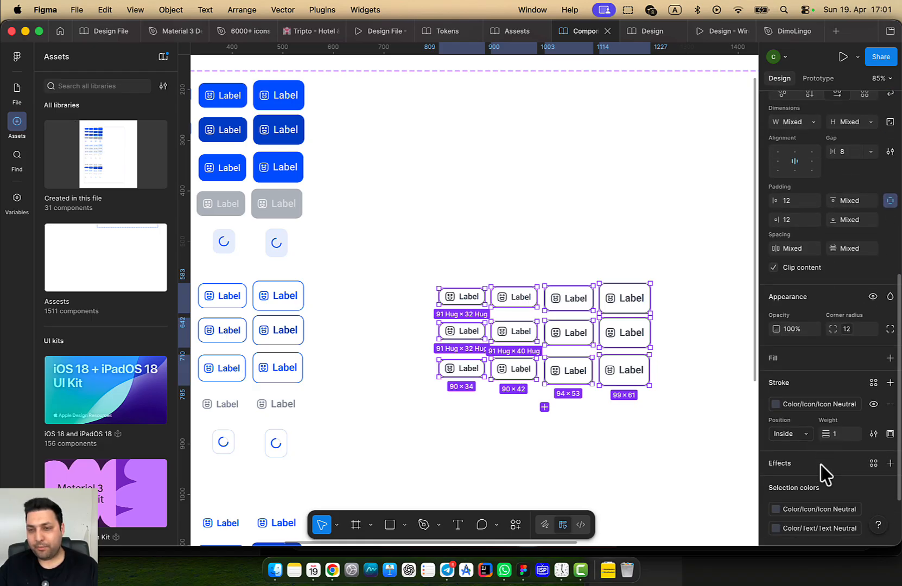
scroll(809, 467, down, 2)
click(819, 491)
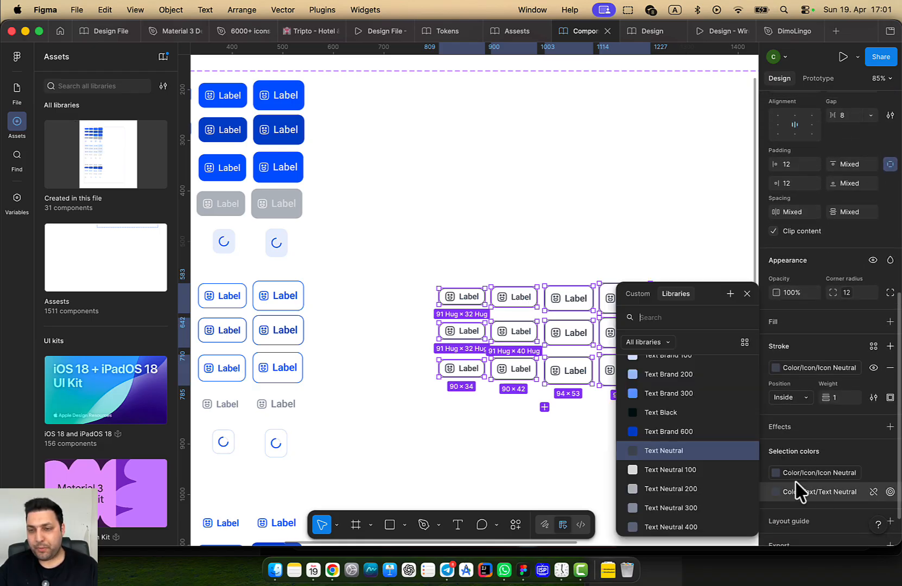
click(682, 434)
Try Icon Brand on the icons, undo it, and clear the selection
scroll(596, 439, right, 5)
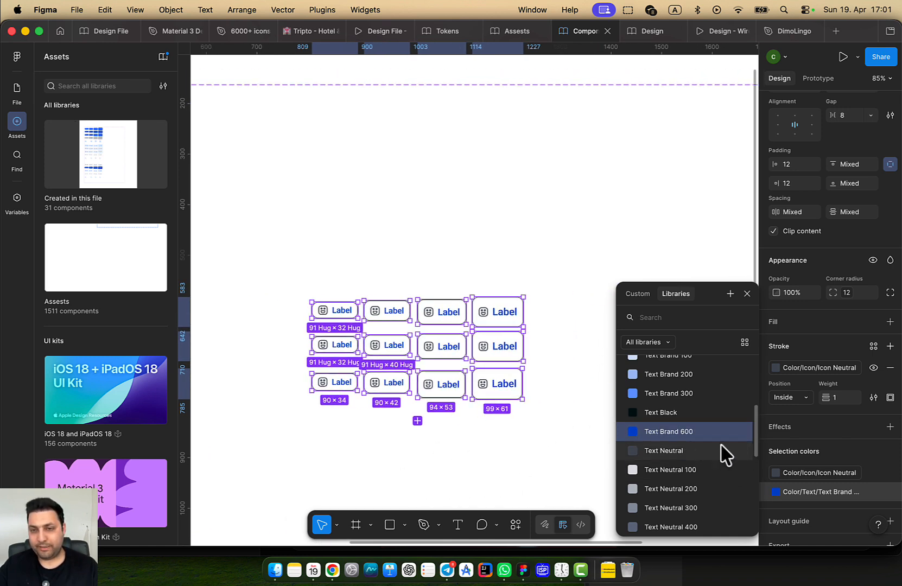
click(797, 473)
scroll(685, 447, up, 5)
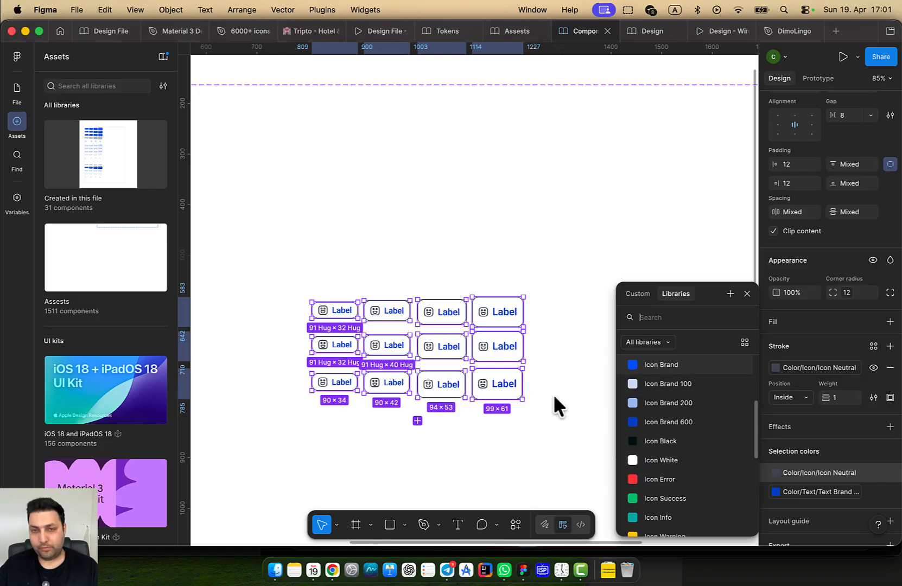
click(661, 365)
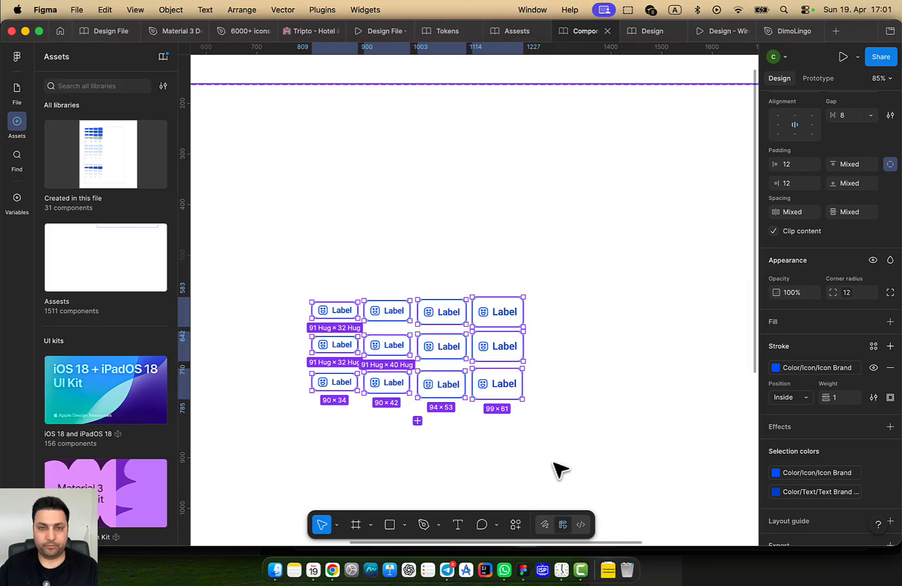
key(Escape)
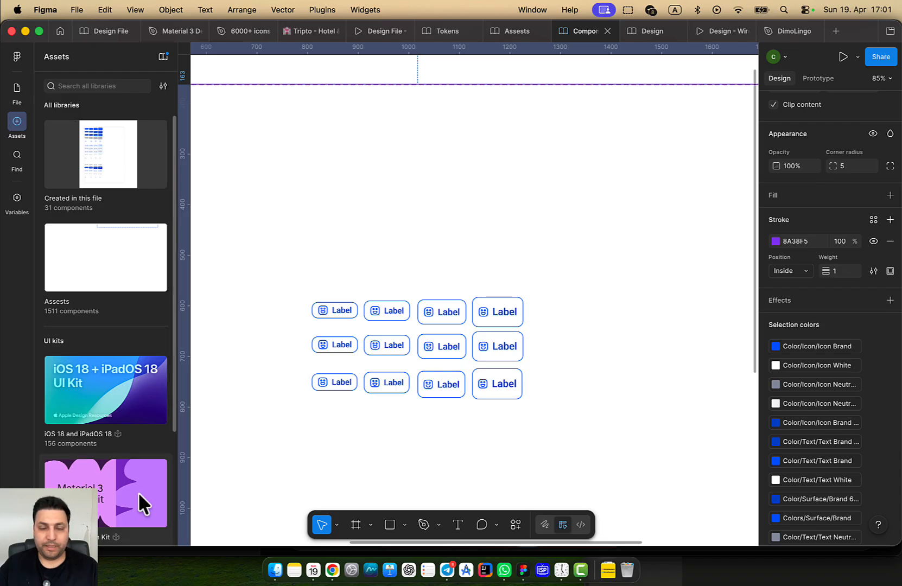
scroll(463, 362, up, 10)
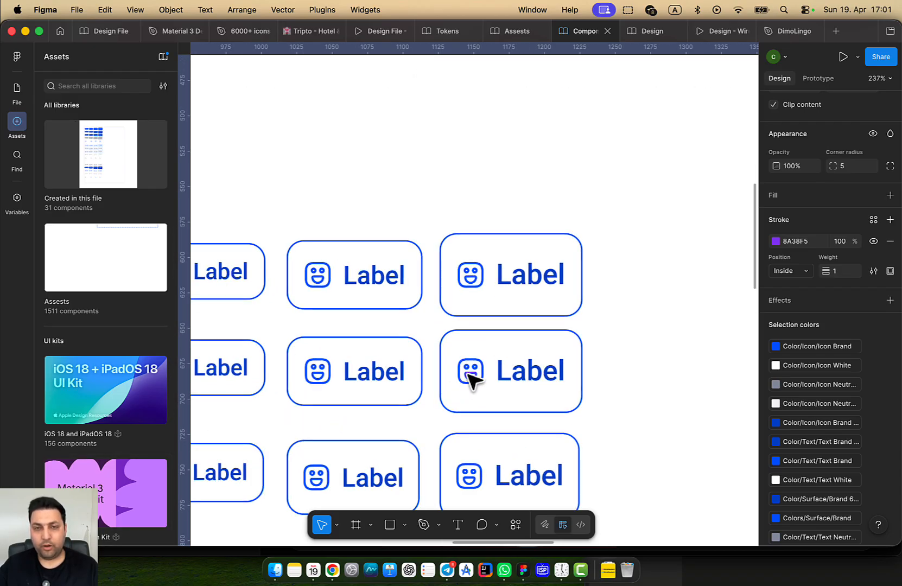
key(super+z)
key(Escape)
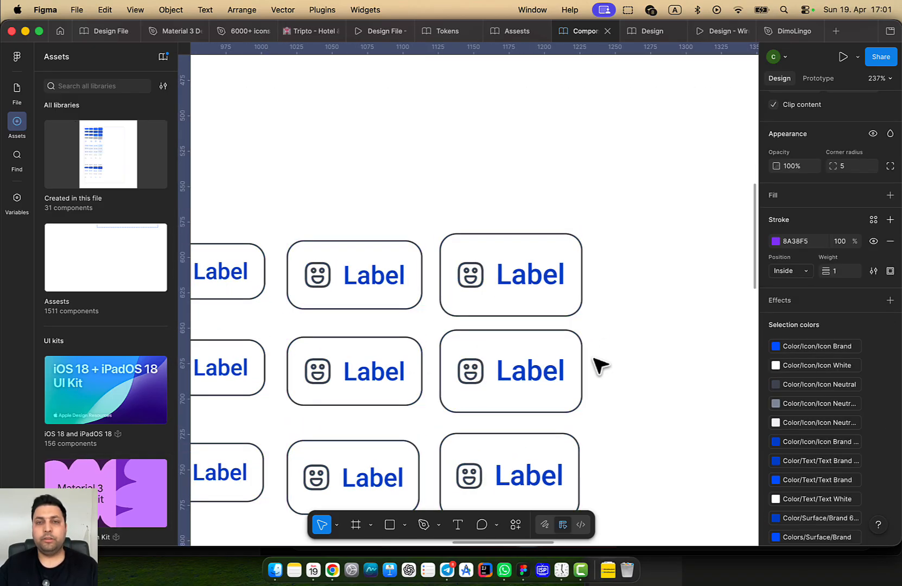
Inspect a button's icon, select the component set, and open the library manager
scroll(519, 326, down, 3)
double_click(513, 307)
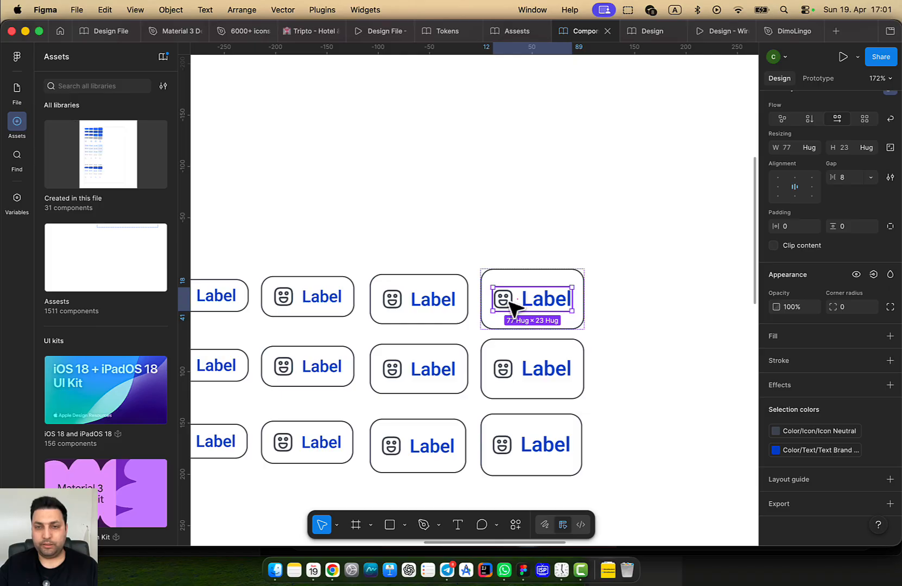
double_click(510, 303)
click(402, 304)
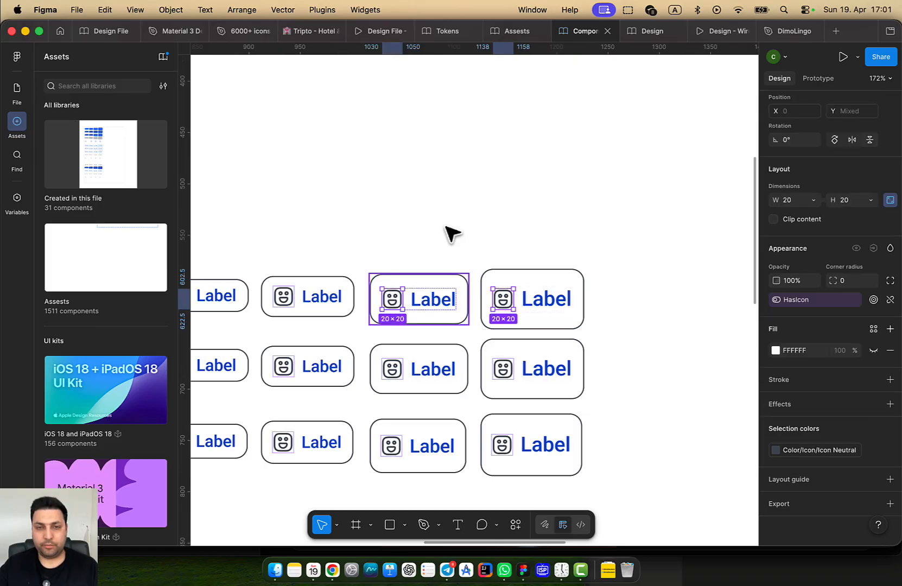
click(451, 233)
click(163, 56)
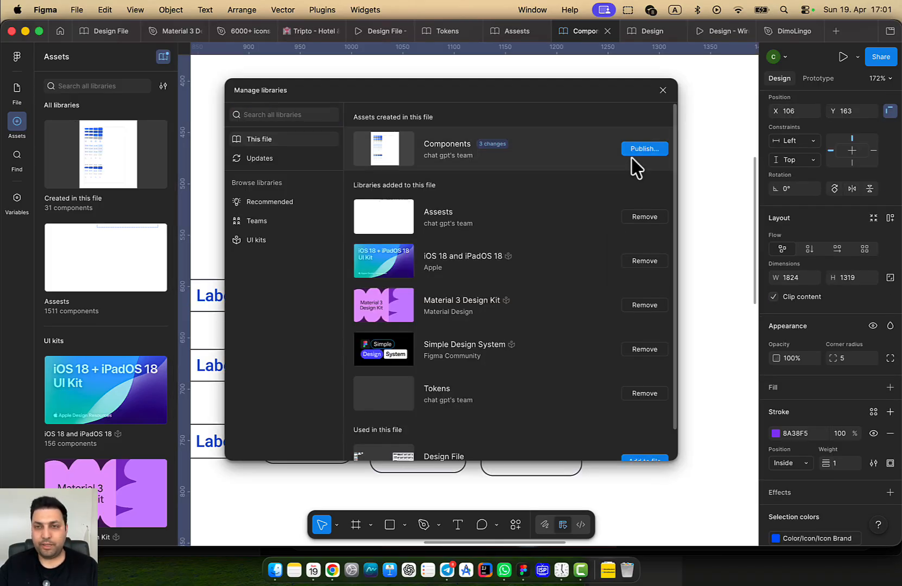
Publish the three modified components from the Components library, then go to the Design file
click(608, 157)
click(649, 449)
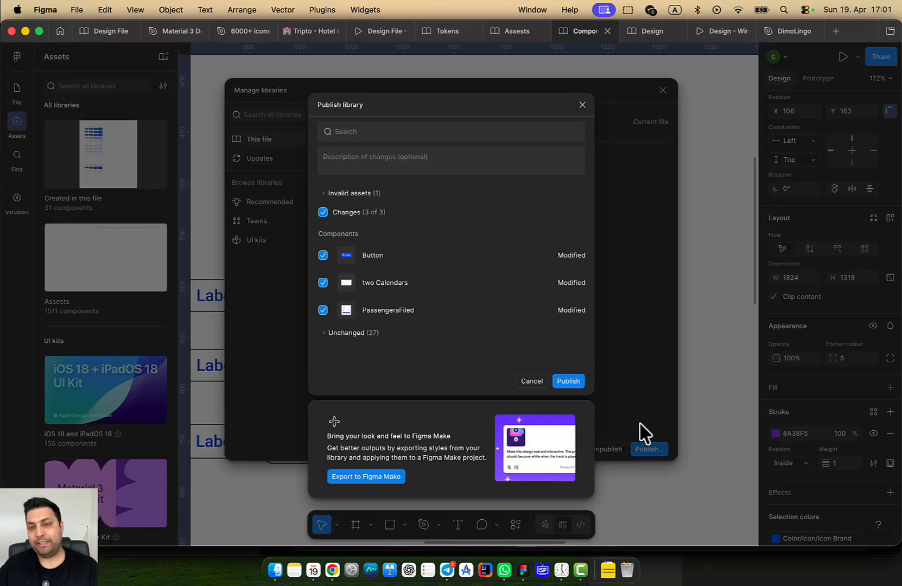
click(571, 381)
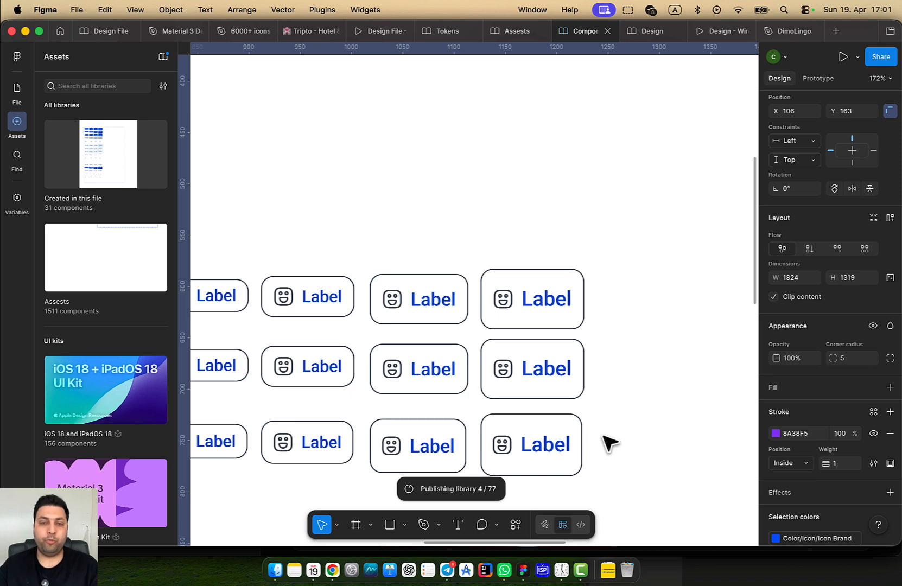
scroll(543, 459, down, 6)
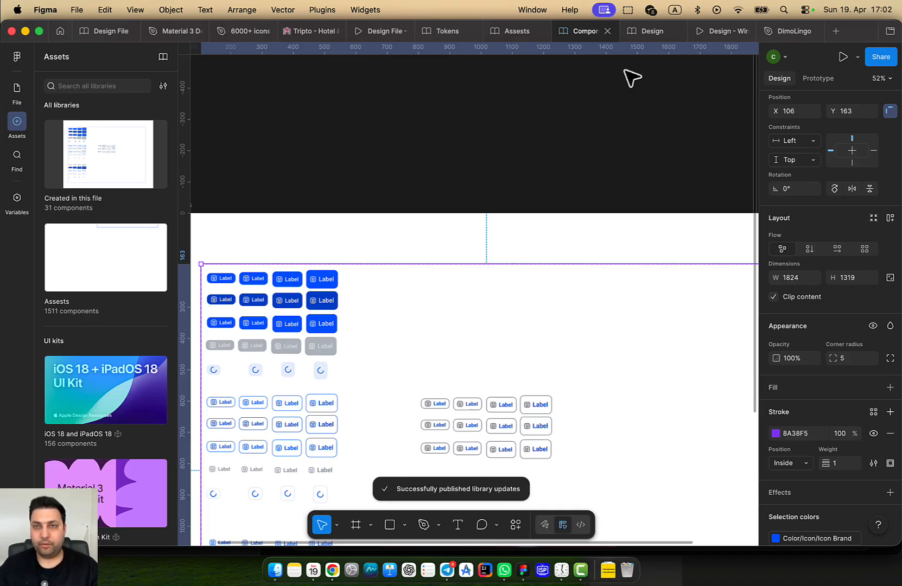
click(638, 34)
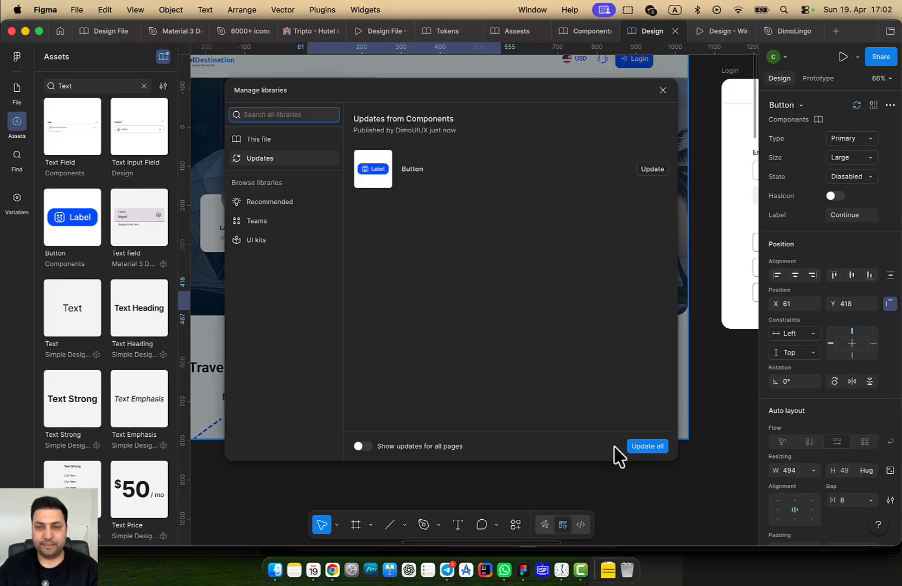
Accept all the Button component updates and select the first Continue button in the login modal
click(643, 450)
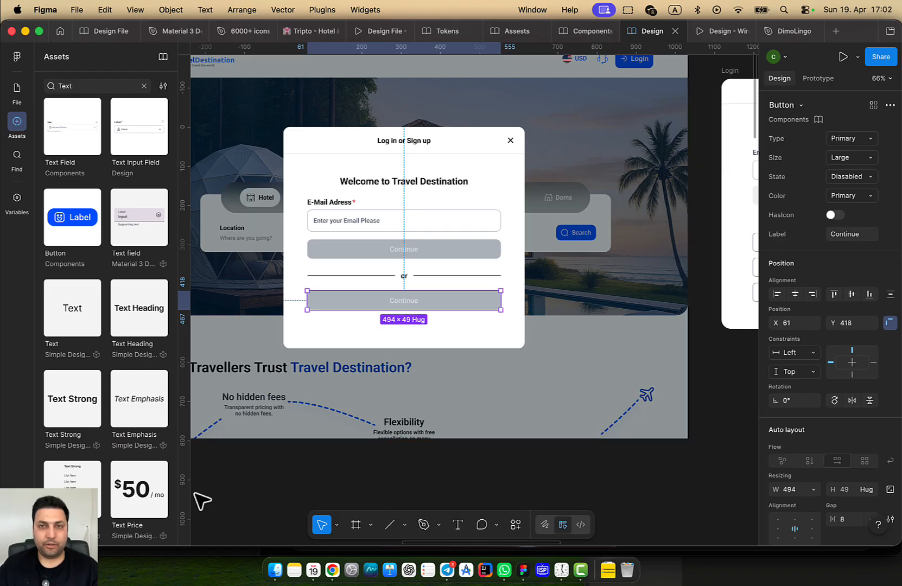
click(229, 503)
click(411, 248)
double_click(410, 247)
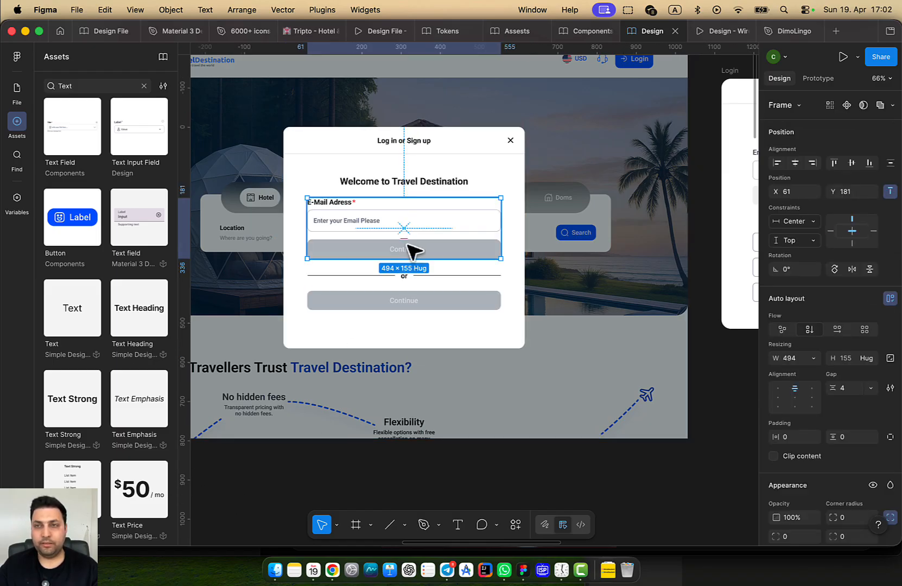
click(407, 244)
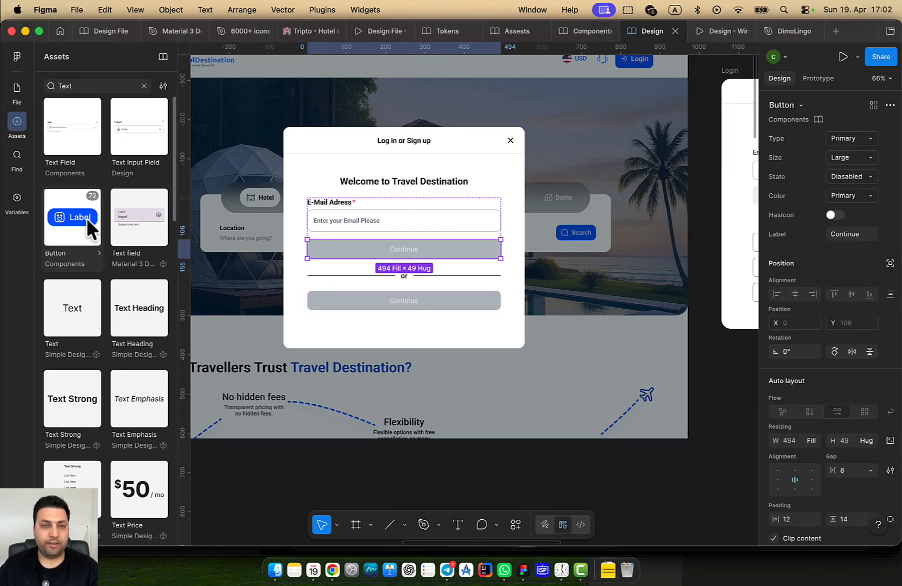
Place a Label button asset below the modal, delete it, and reselect the second Continue button
drag(88, 221, 416, 325)
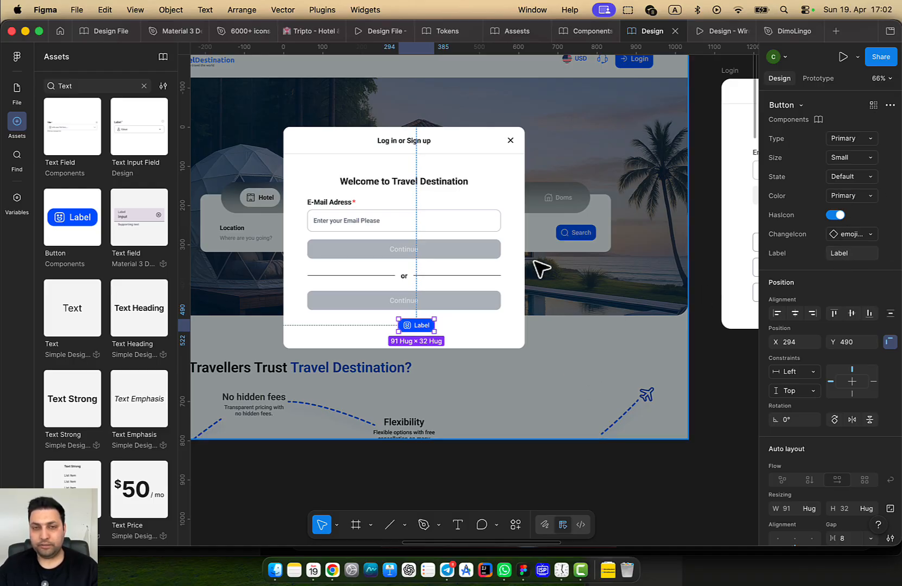
click(495, 298)
click(426, 326)
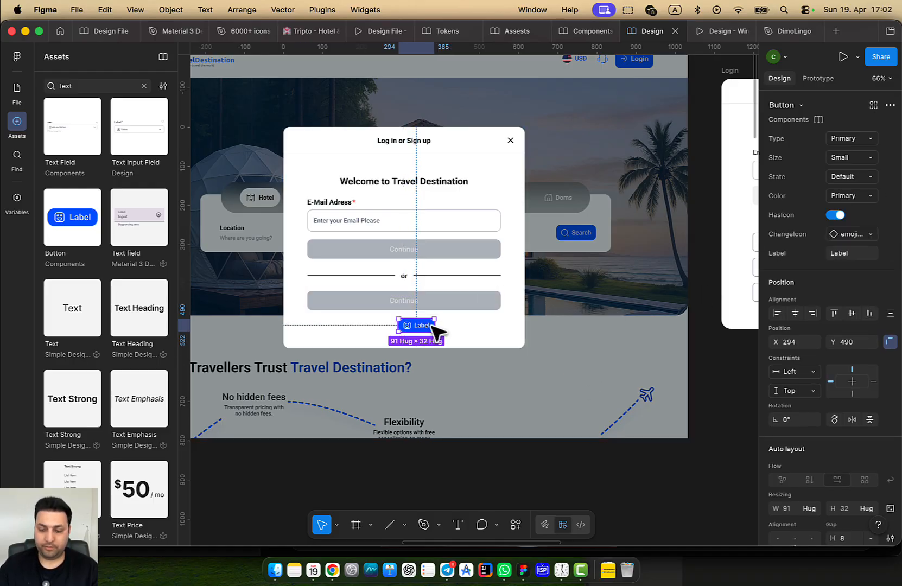
key(Delete)
click(443, 311)
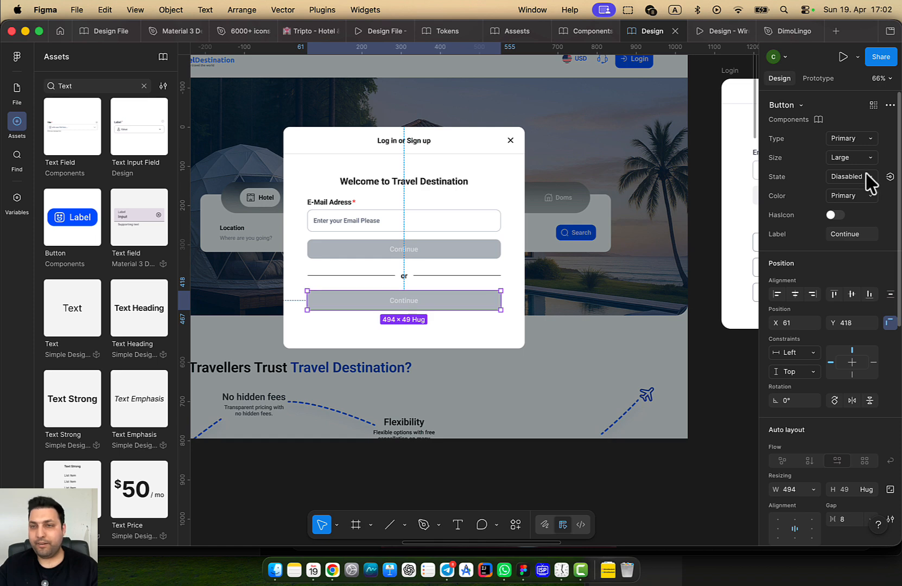
Switch the second Continue button's Color property to Neutral
click(871, 197)
click(867, 210)
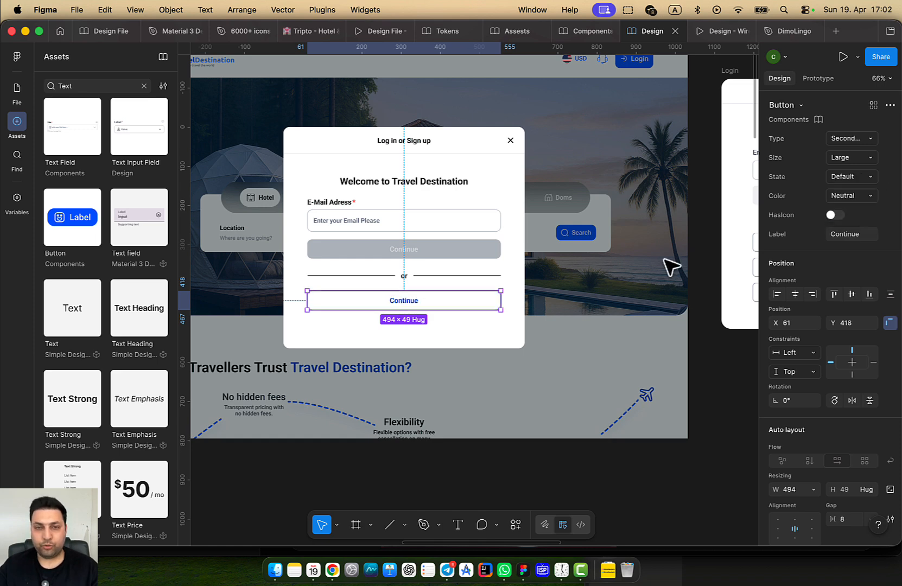
scroll(459, 348, up, 3)
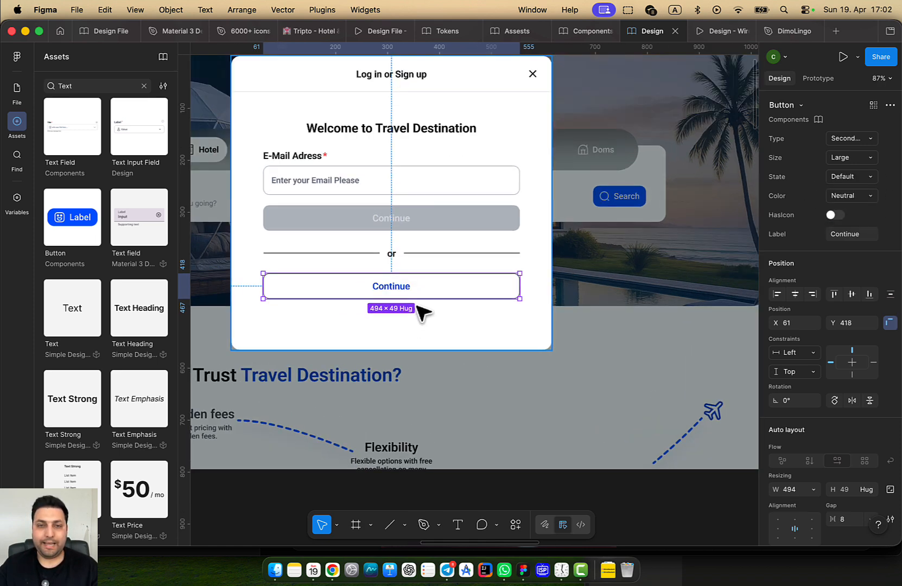
click(459, 343)
scroll(459, 337, up, 1)
scroll(459, 337, left, 1)
click(467, 319)
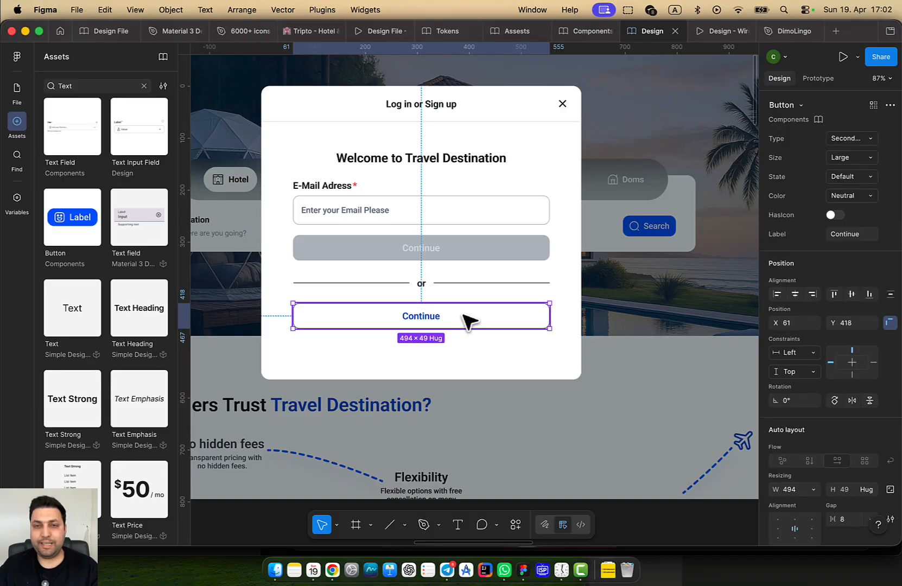
Enable the button's icon, swap in the Facebook icon, then set Social Icons to Google
click(835, 215)
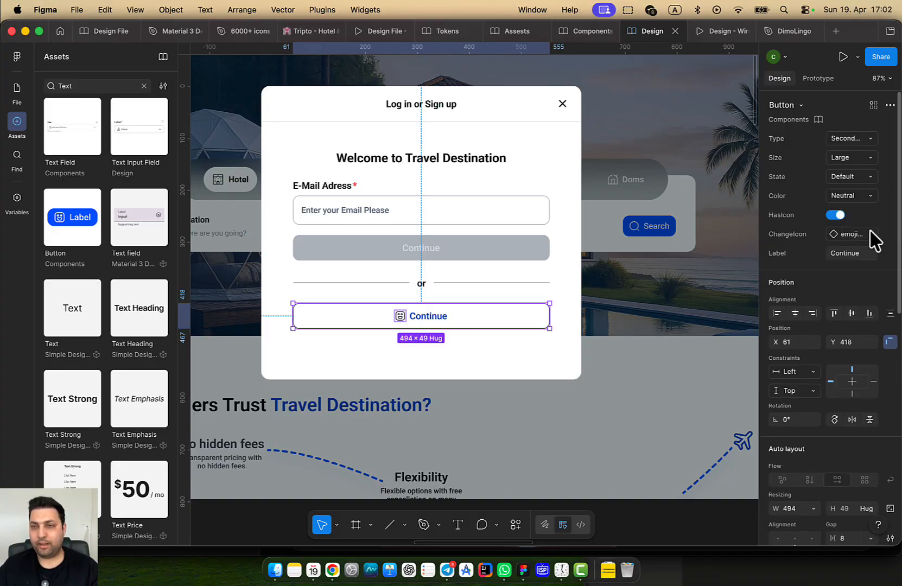
click(851, 234)
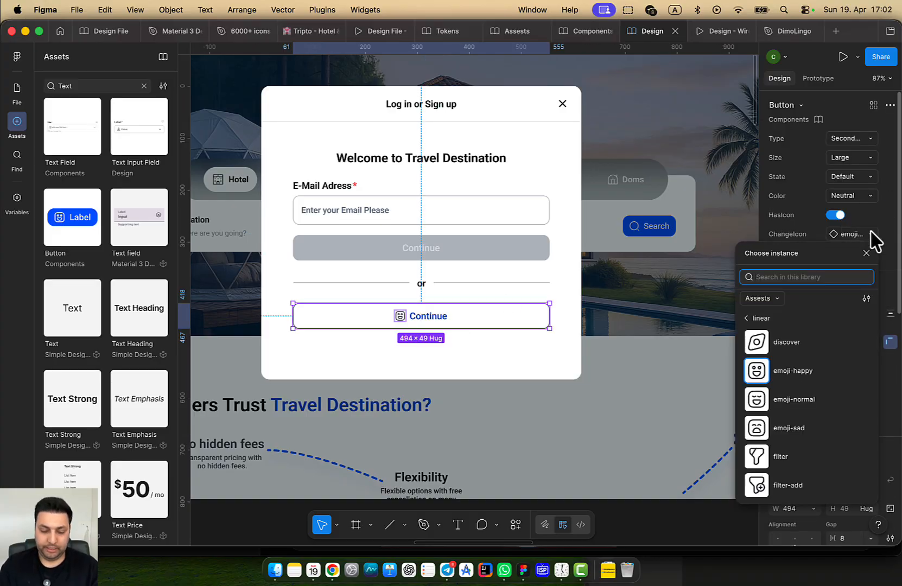
text(Face)
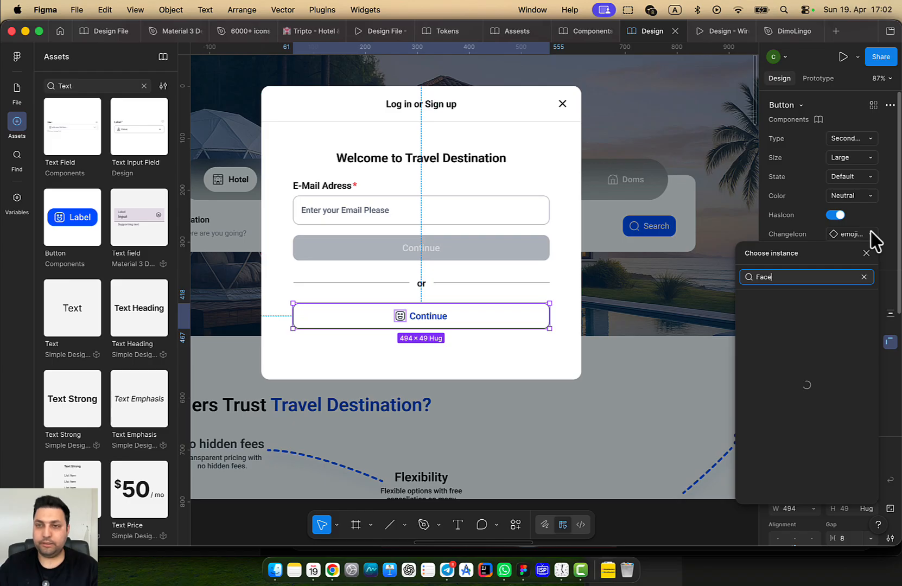
click(806, 358)
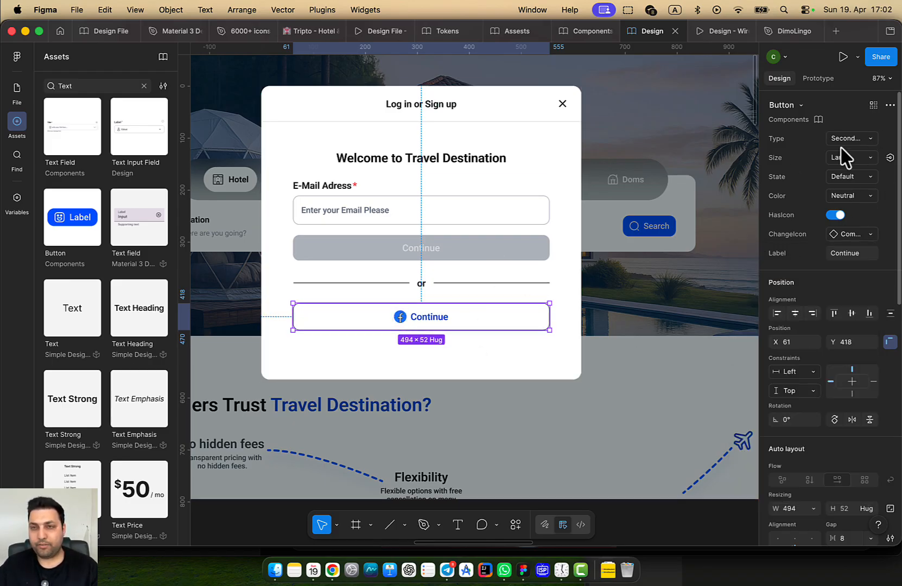
double_click(404, 318)
click(400, 317)
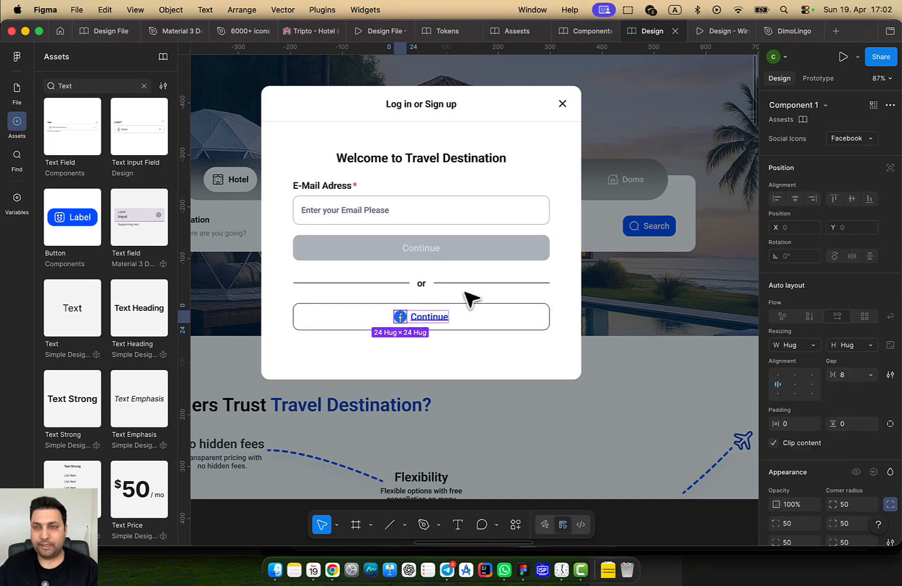
click(863, 140)
click(849, 152)
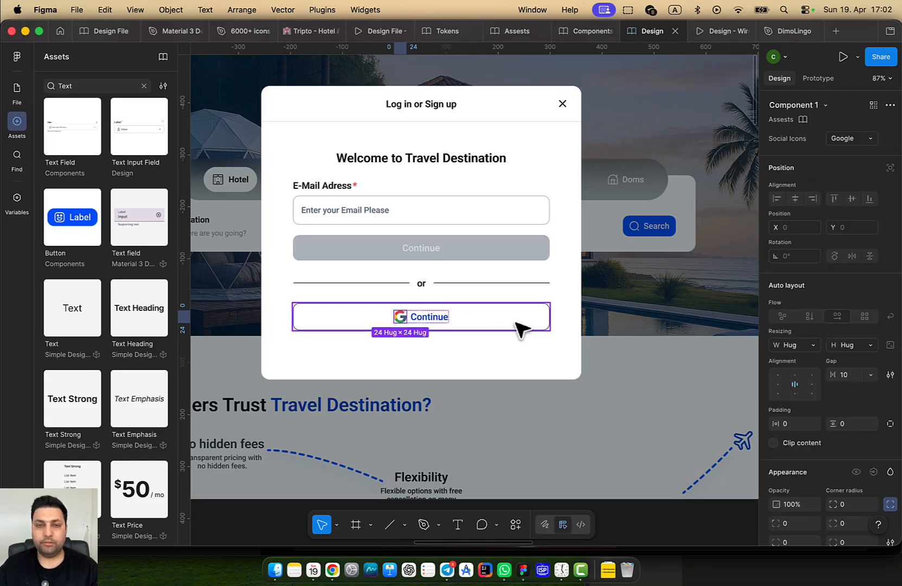
Reframe the dialog and open the context menu for the Google Continue button
scroll(534, 331, down, 2)
click(533, 333)
scroll(510, 341, down, 5)
drag(506, 343, 564, 262)
scroll(564, 262, up, 5)
click(579, 239)
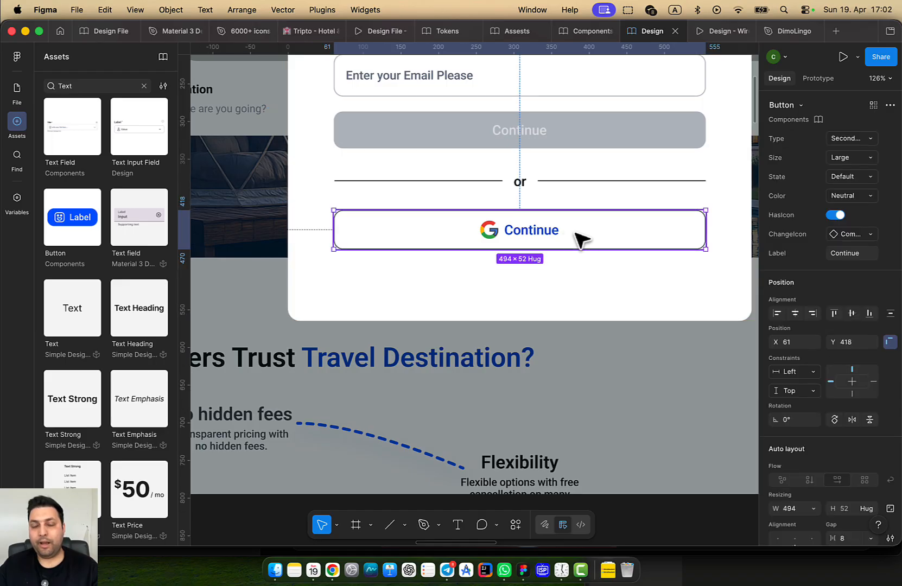
right_click(589, 230)
Select all the button variants and set their label colour to Text Neutral
click(630, 415)
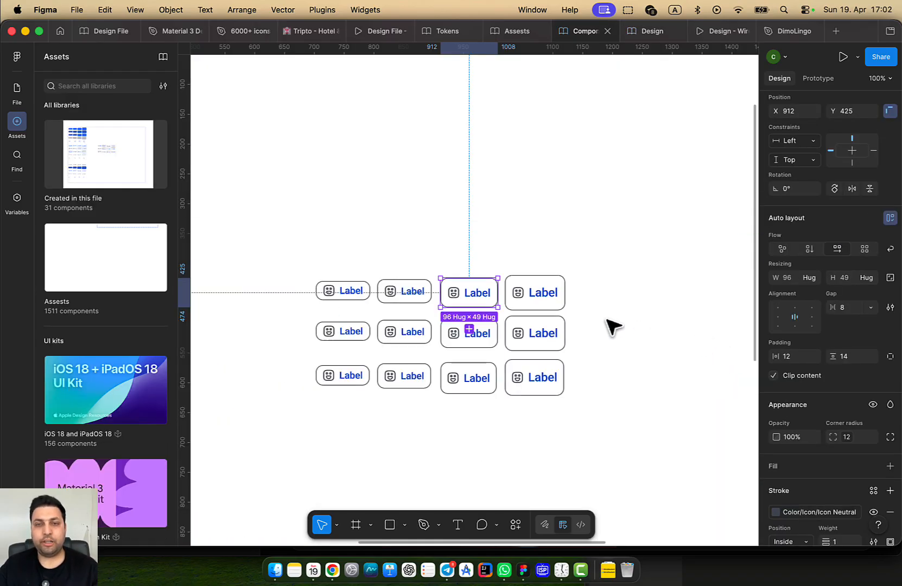
drag(514, 290, 467, 258)
scroll(468, 258, up, 3)
scroll(610, 318, down, 3)
click(611, 400)
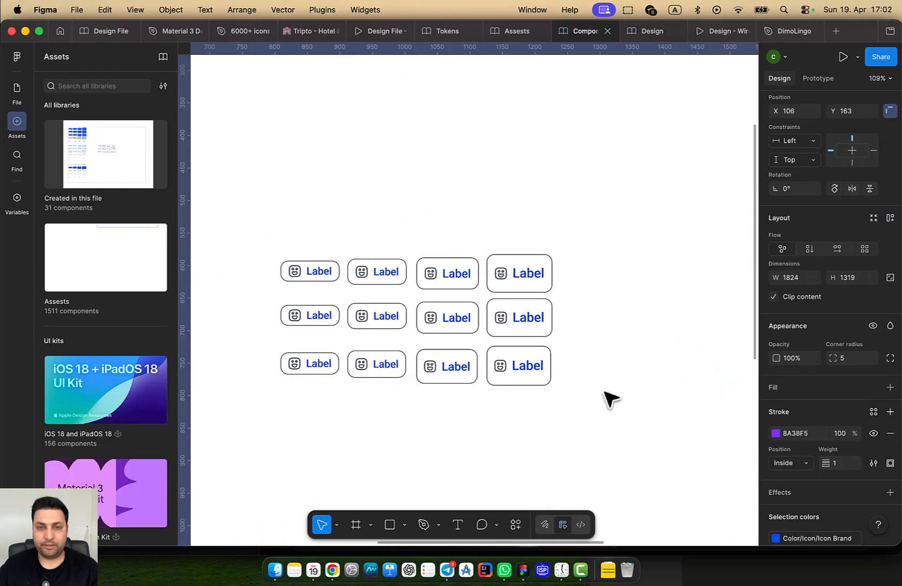
drag(610, 400, 248, 213)
scroll(846, 447, down, 3)
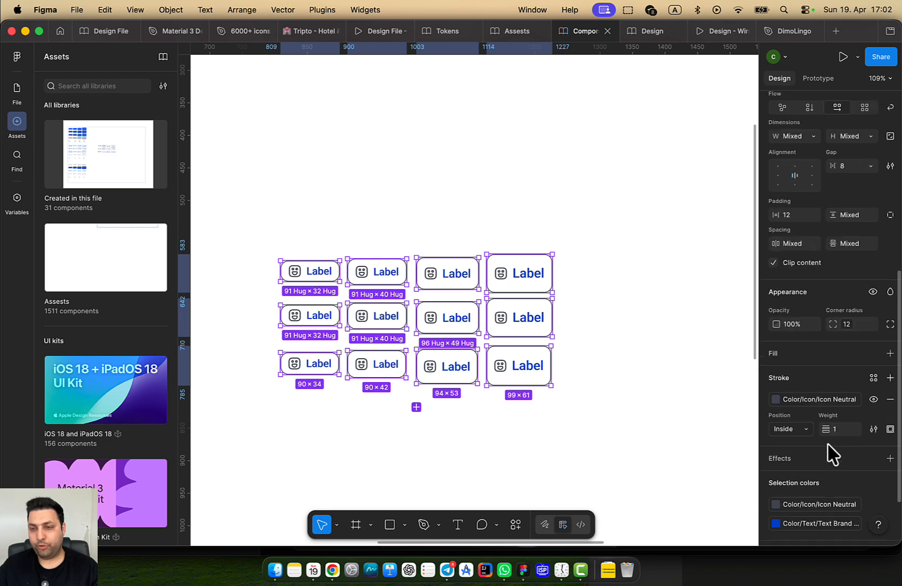
scroll(833, 455, down, 1)
click(829, 514)
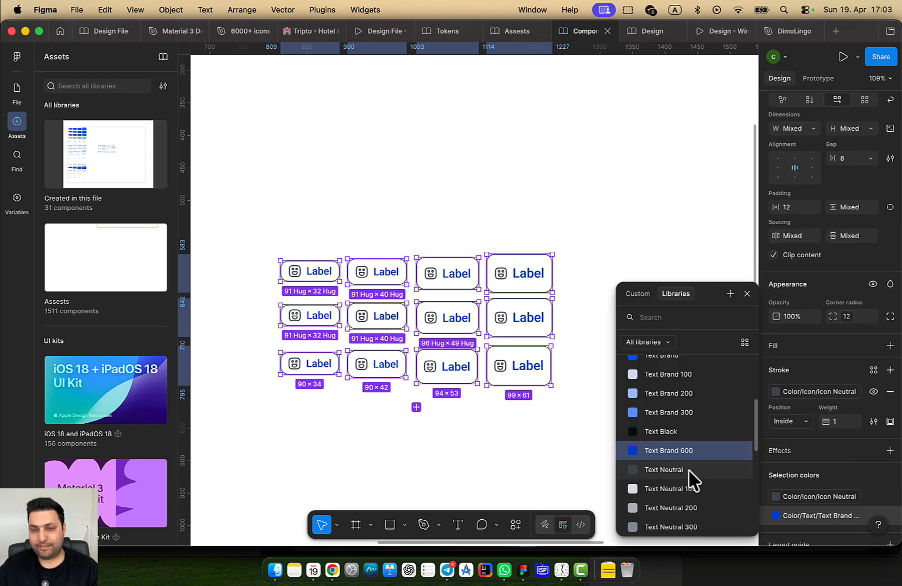
click(688, 471)
Publish the modified components through Manage libraries and return to the Design file
key(alt+super+o)
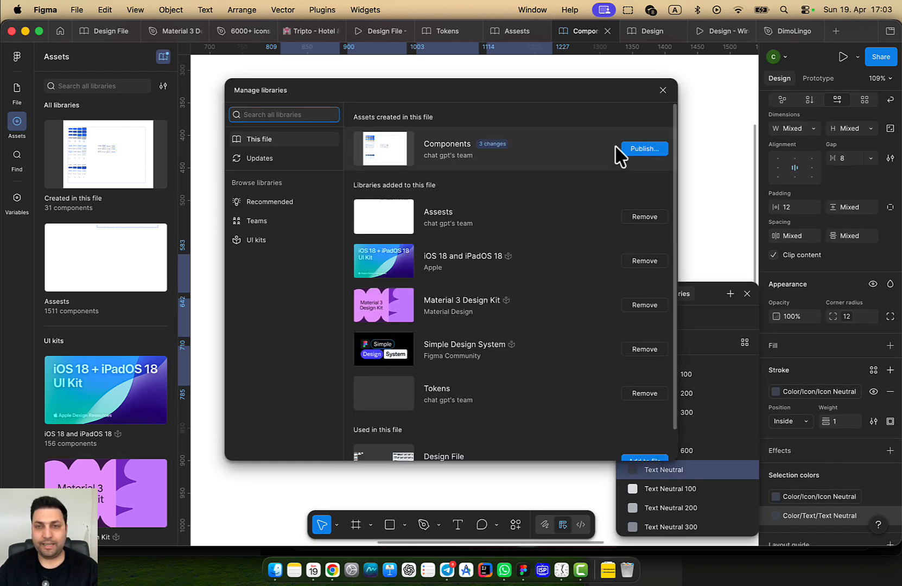
click(645, 149)
click(566, 383)
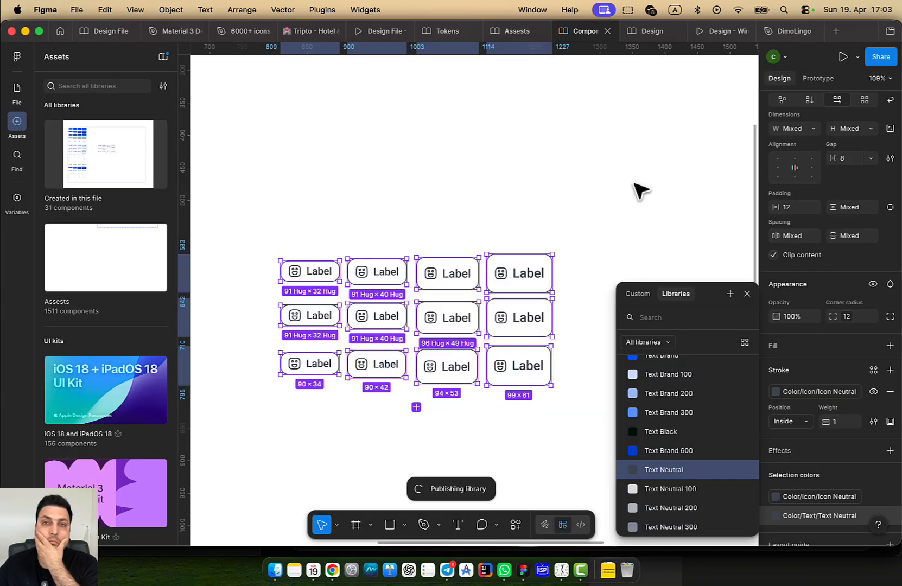
mouse_move(638, 43)
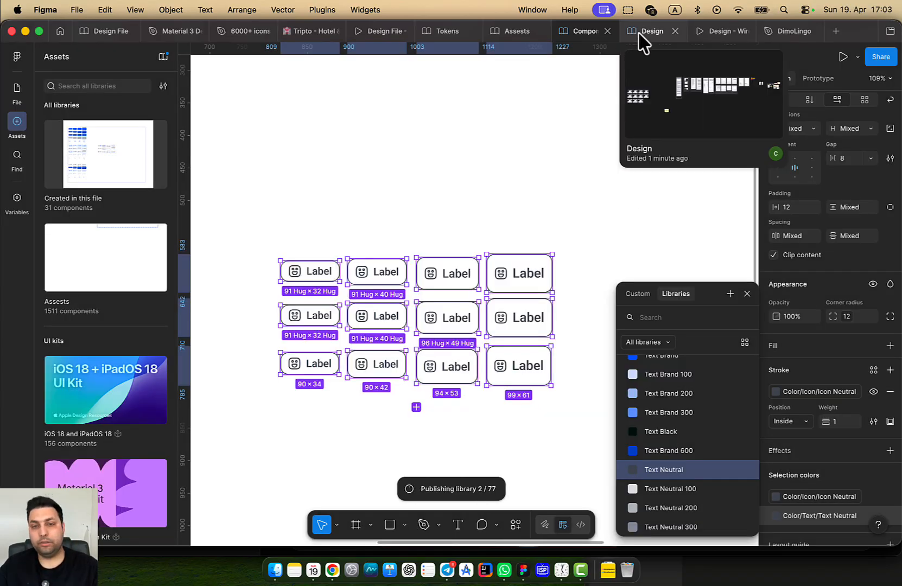
click(646, 33)
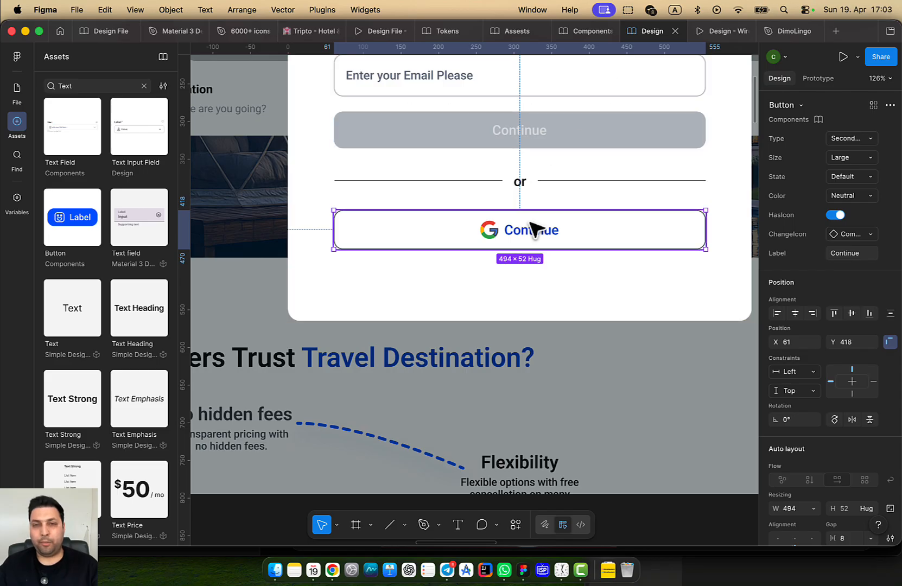
Edit the Google button's label text from 'Continue' to 'Continue with Google'
scroll(539, 306, down, 3)
drag(488, 319, 204, 350)
drag(338, 328, 500, 314)
double_click(403, 293)
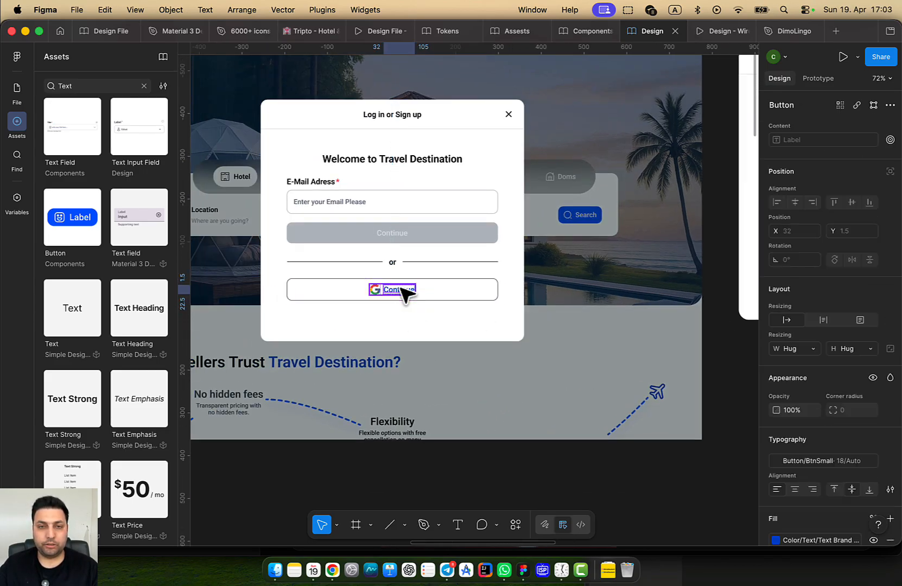
double_click(400, 289)
text(Cont)
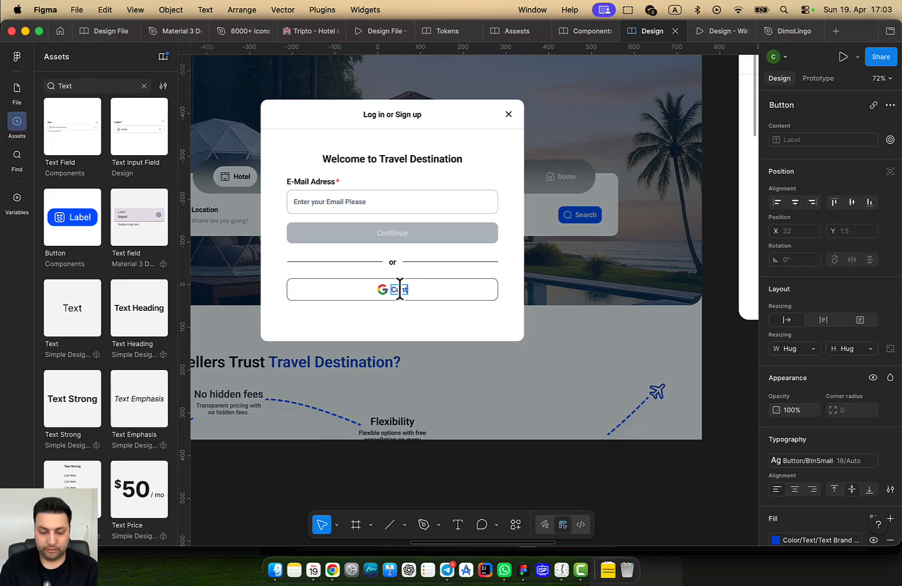
text(inue wit)
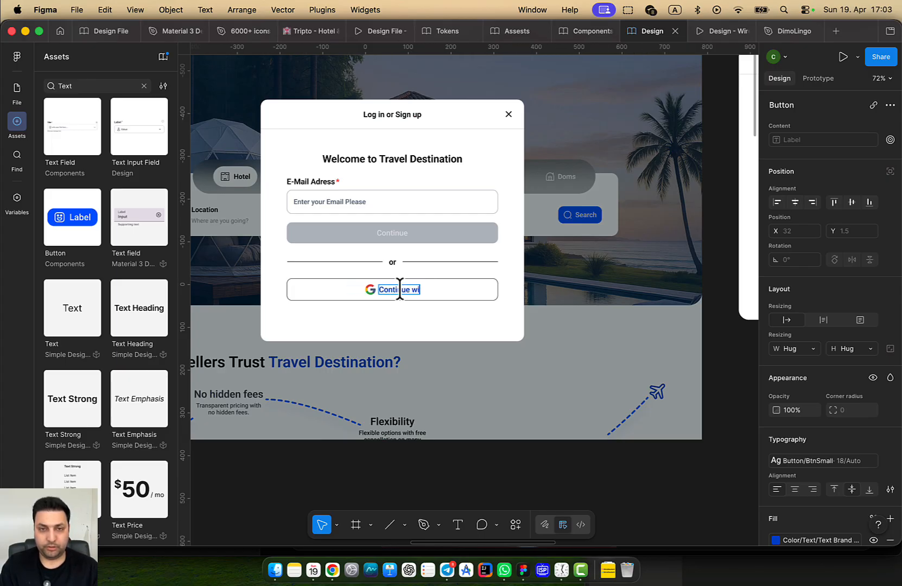
key(super+space)
key(Escape)
key(BackSpace)
key(BackSpace)
key(BackSpace)
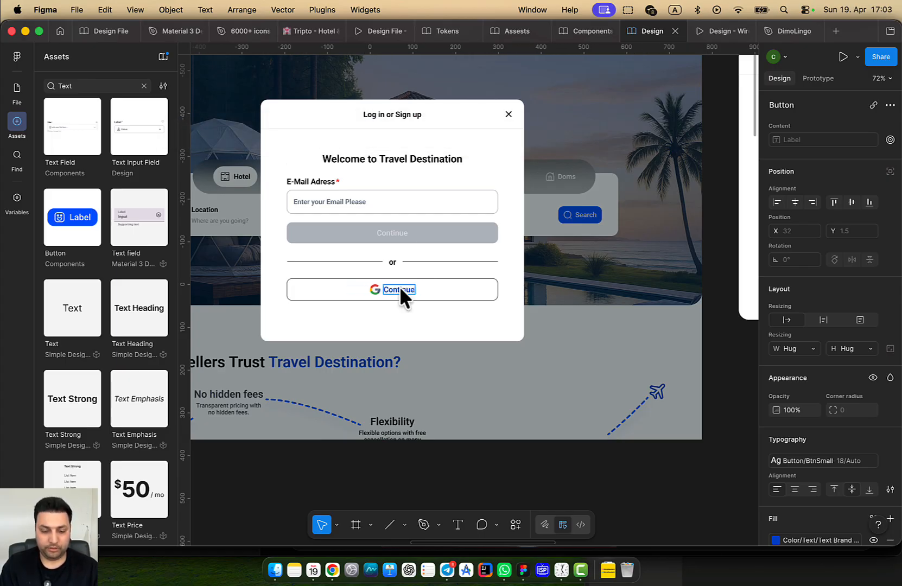
text(with G)
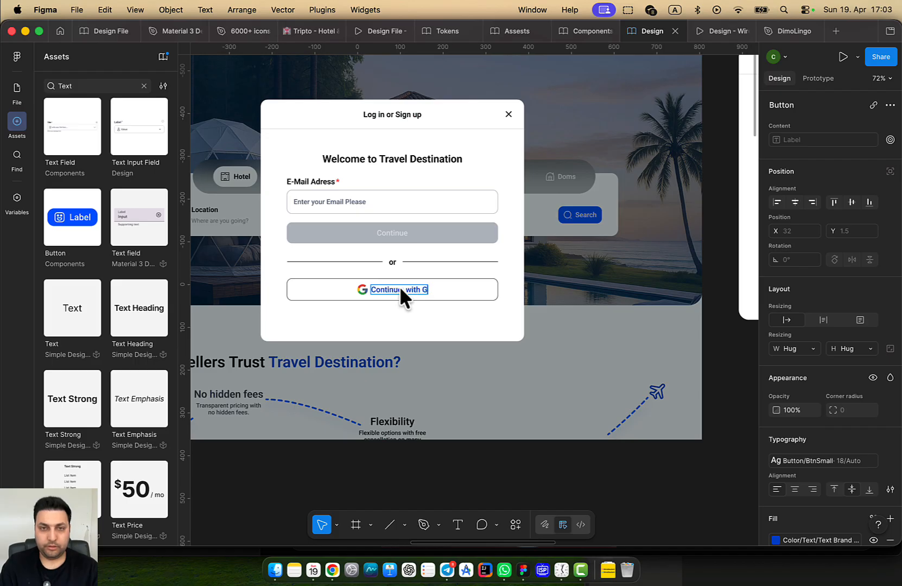
text(oogle)
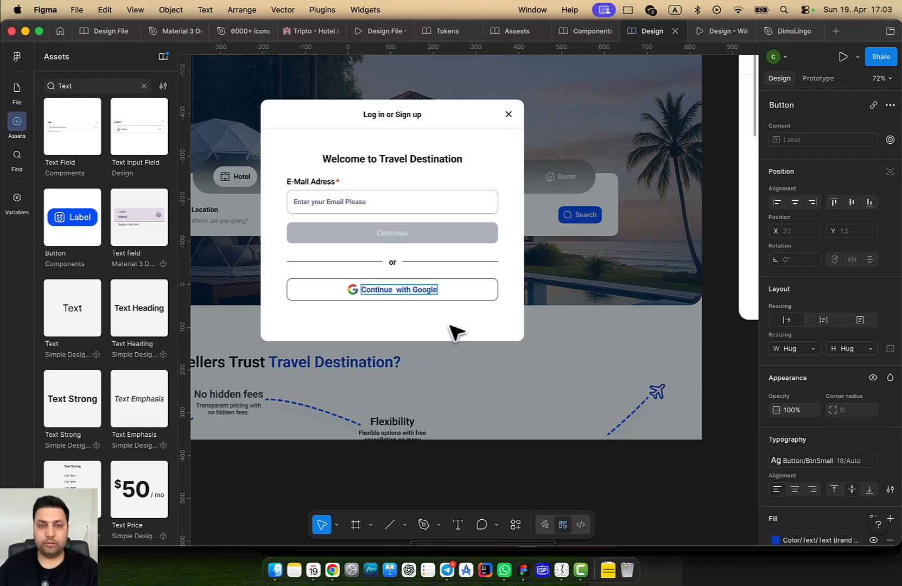
click(469, 294)
double_click(469, 292)
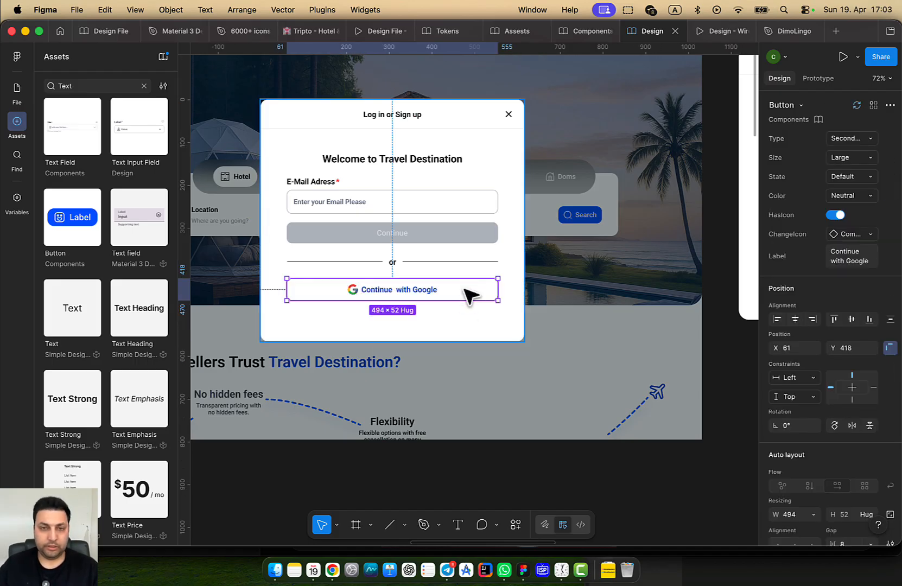
Duplicate the Google button below itself and relabel the copy 'Continue with Apple'
drag(469, 294, 472, 319)
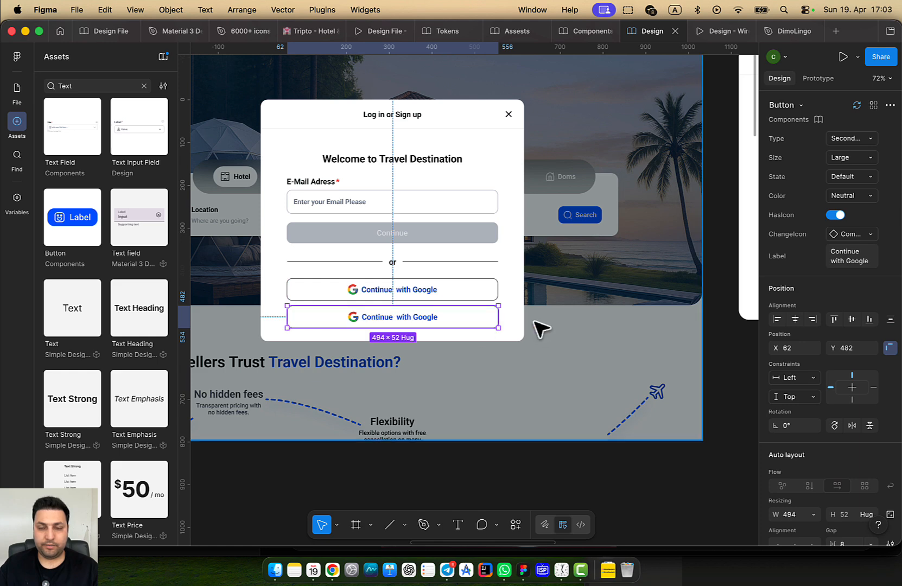
scroll(538, 325, up, 1)
drag(537, 326, 371, 286)
drag(399, 354, 614, 351)
scroll(458, 283, up, 4)
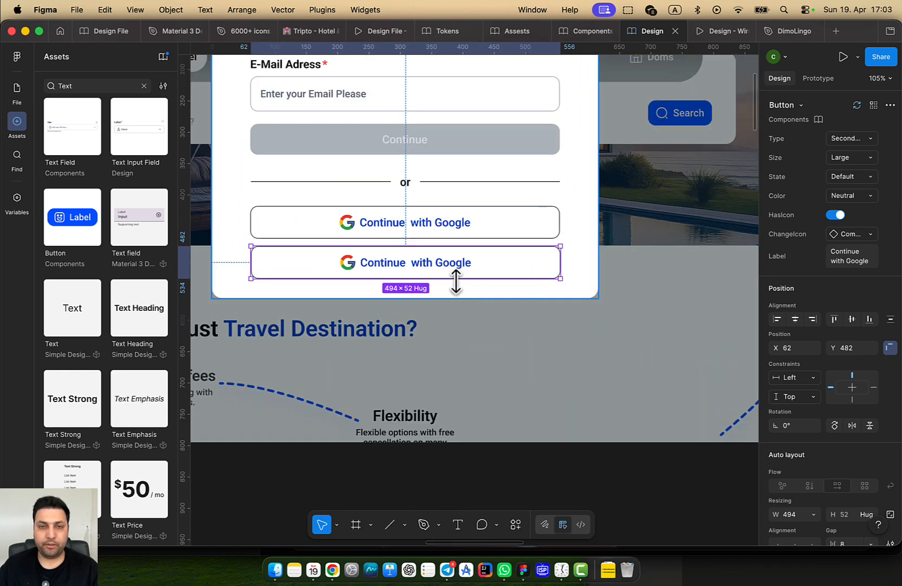
scroll(453, 277, up, 1)
double_click(447, 270)
double_click(443, 264)
click(445, 262)
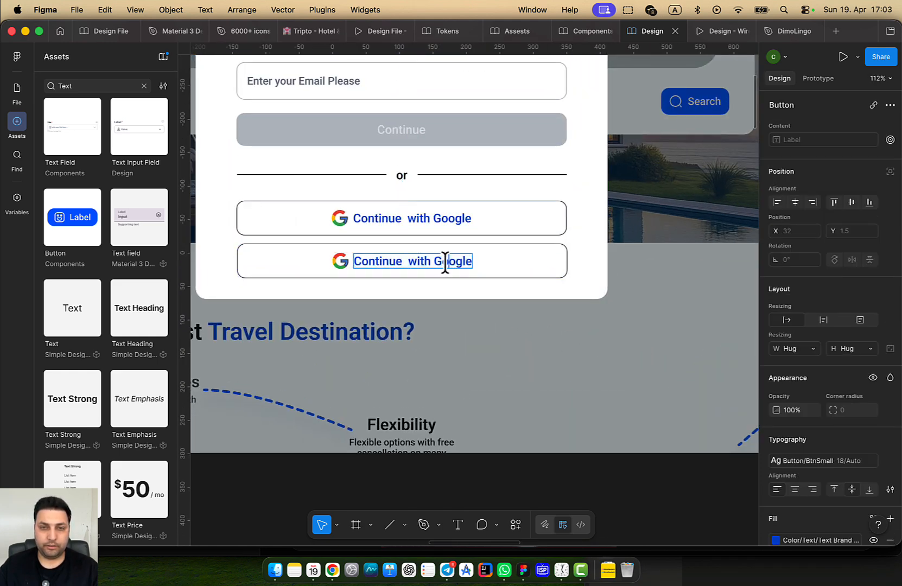
text(Apple)
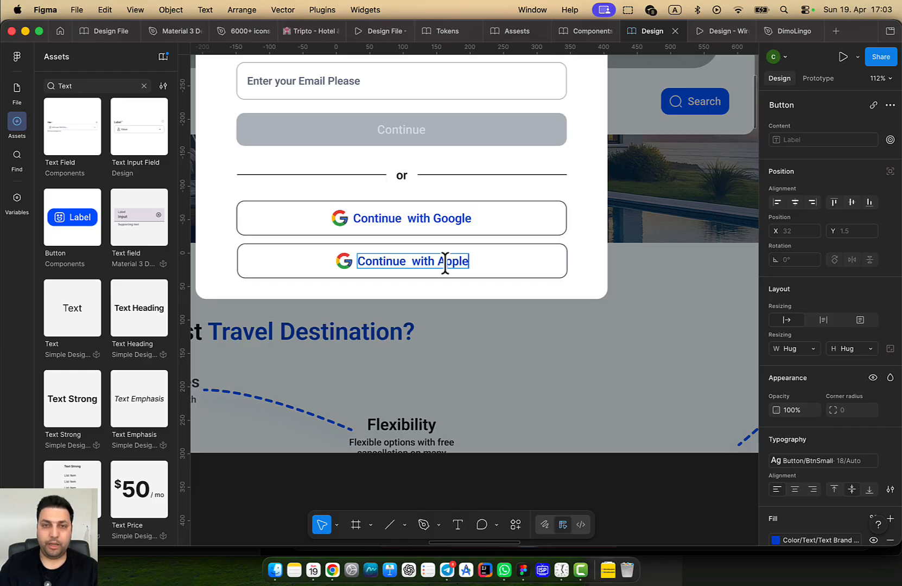
click(604, 258)
click(535, 272)
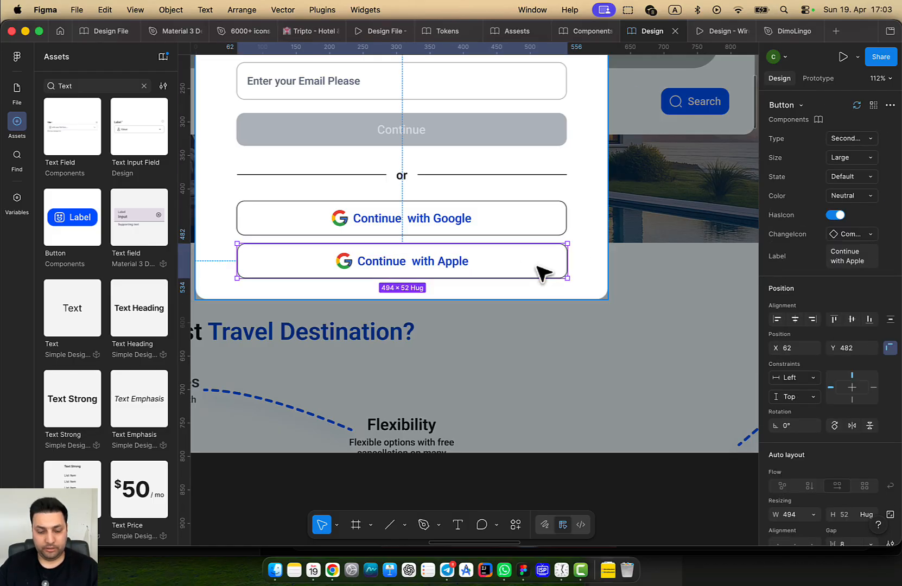
Duplicate the Apple button below itself and relabel the copy 'Continue with Facebook'
drag(533, 274, 537, 286)
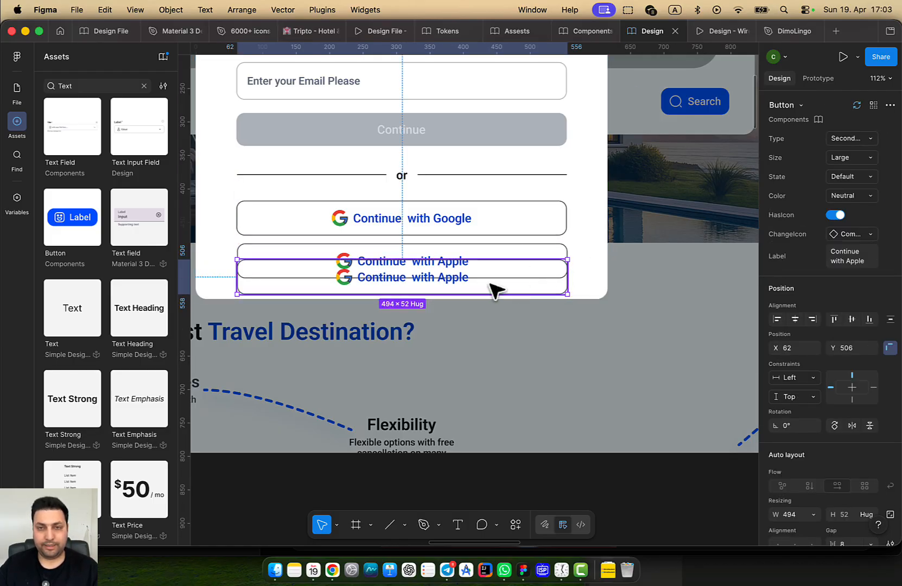
scroll(483, 298, down, 5)
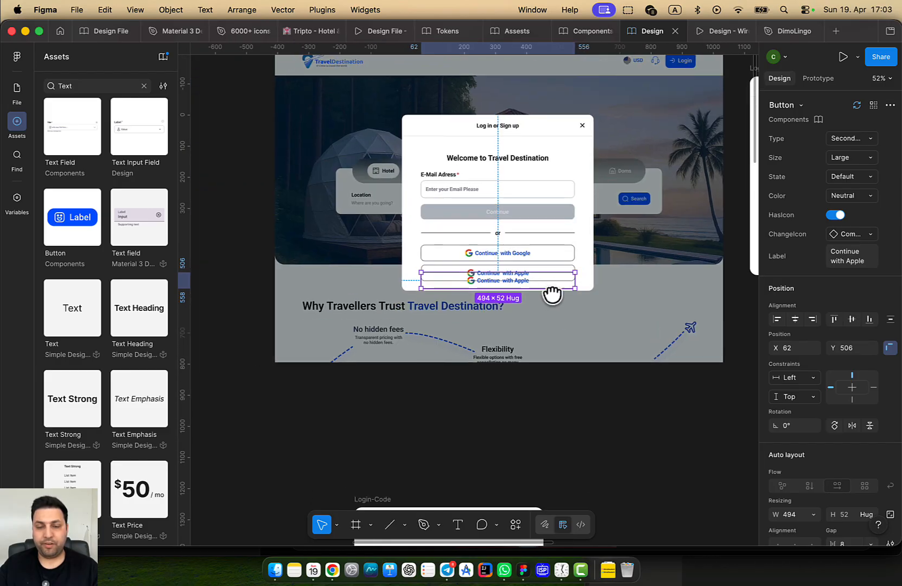
scroll(519, 286, up, 5)
double_click(519, 284)
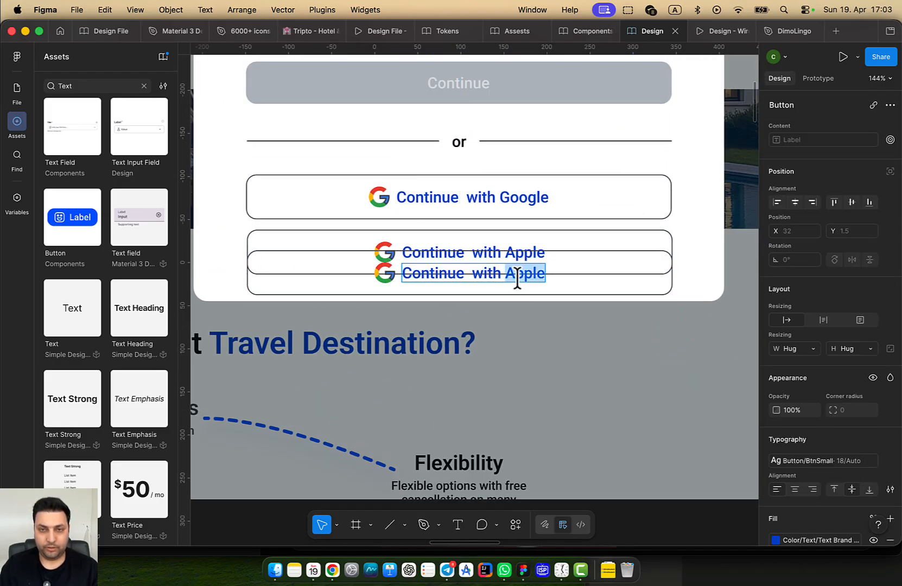
text(Facebook)
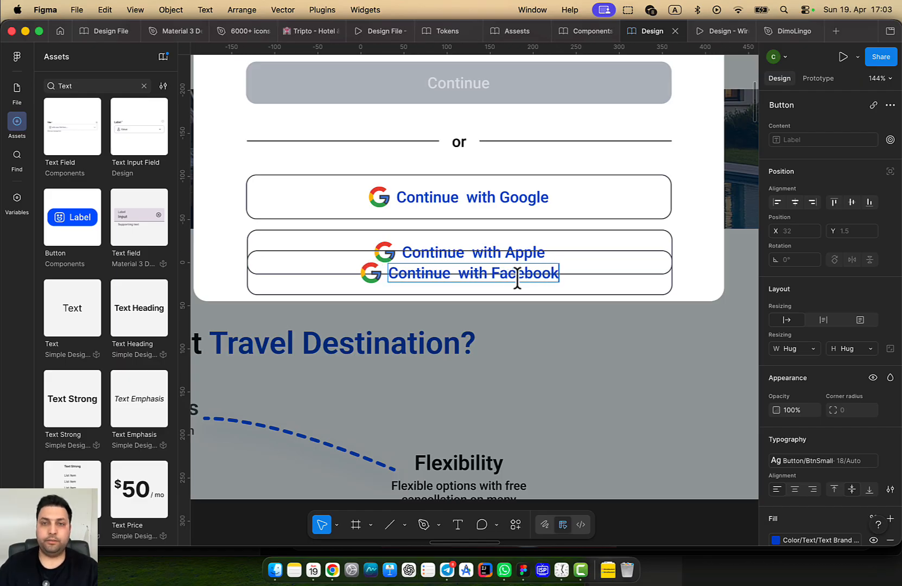
key(Escape)
key(Escape)
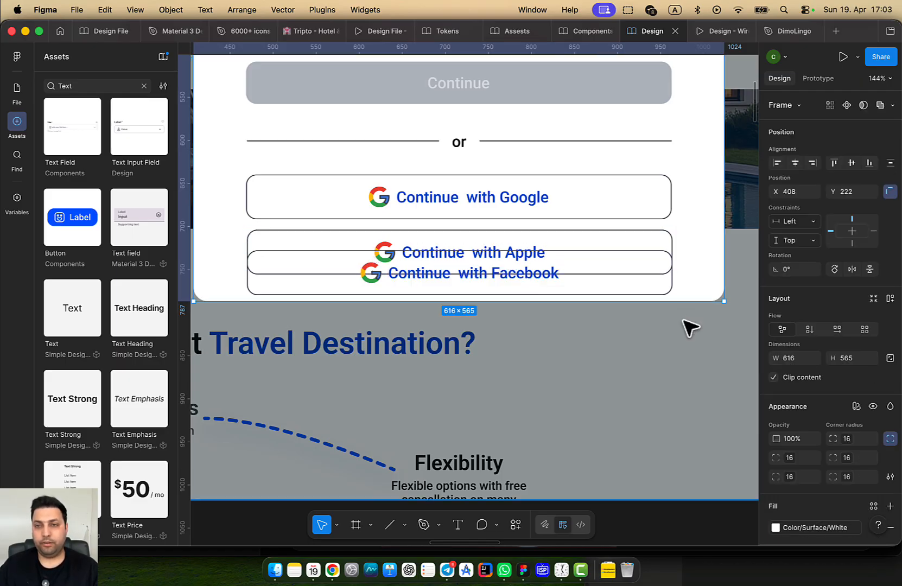
Drag the login modal's bottom edge down to make it taller
drag(683, 303, 683, 341)
scroll(665, 334, down, 3)
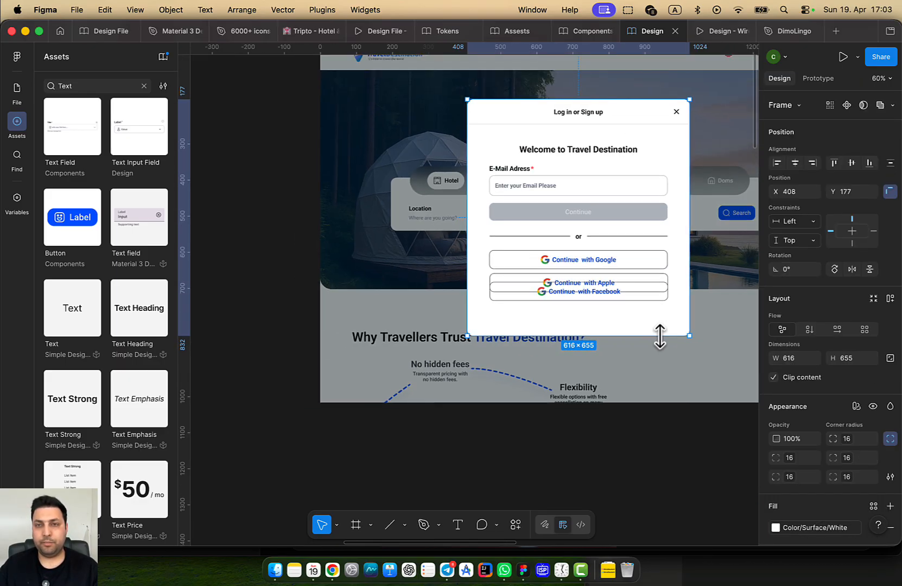
mouse_move(649, 336)
mouse_down()
mouse_move(640, 356)
mouse_move(642, 325)
mouse_move(641, 352)
mouse_up()
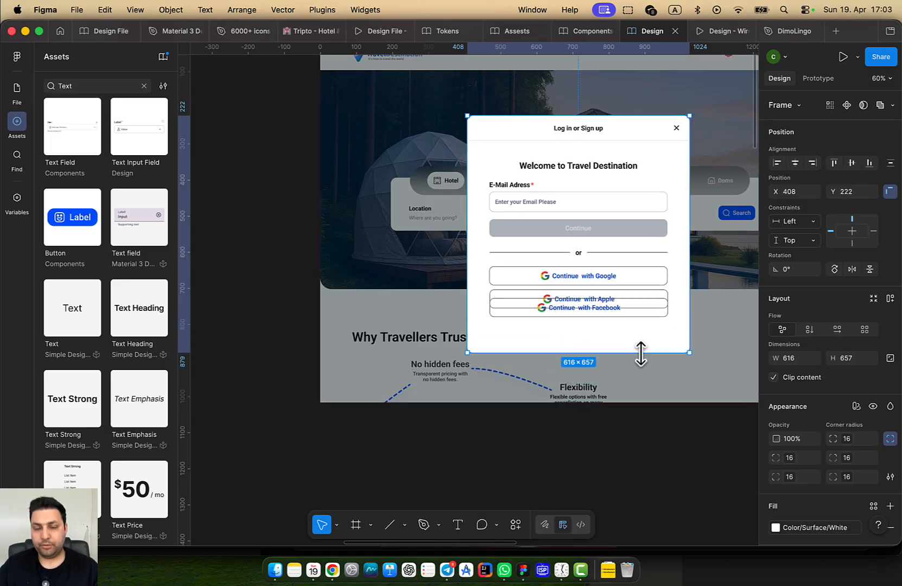
click(634, 316)
Wrap the Google, Apple and Facebook buttons in an auto layout with a 16 gap
drag(629, 312, 630, 325)
shift+click(626, 299)
shift+click(622, 278)
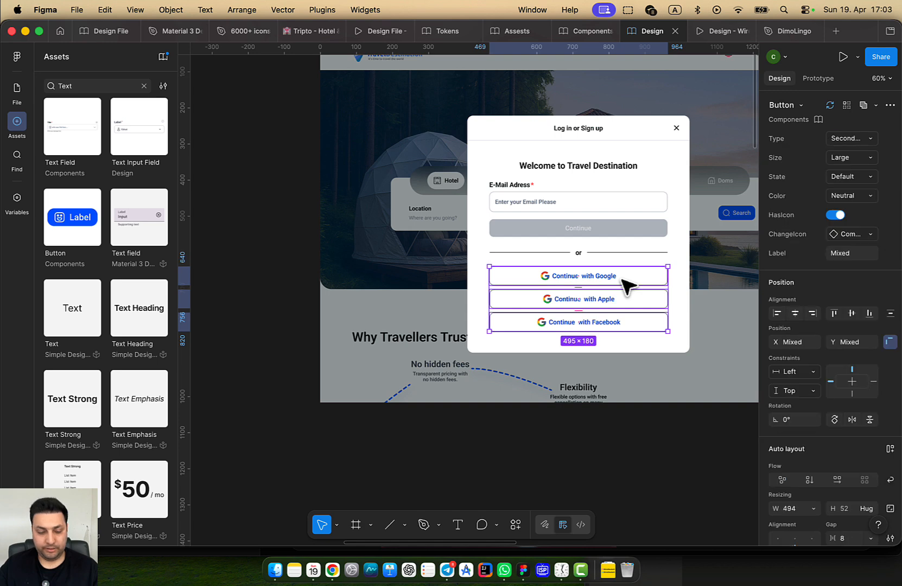
key(shift+a)
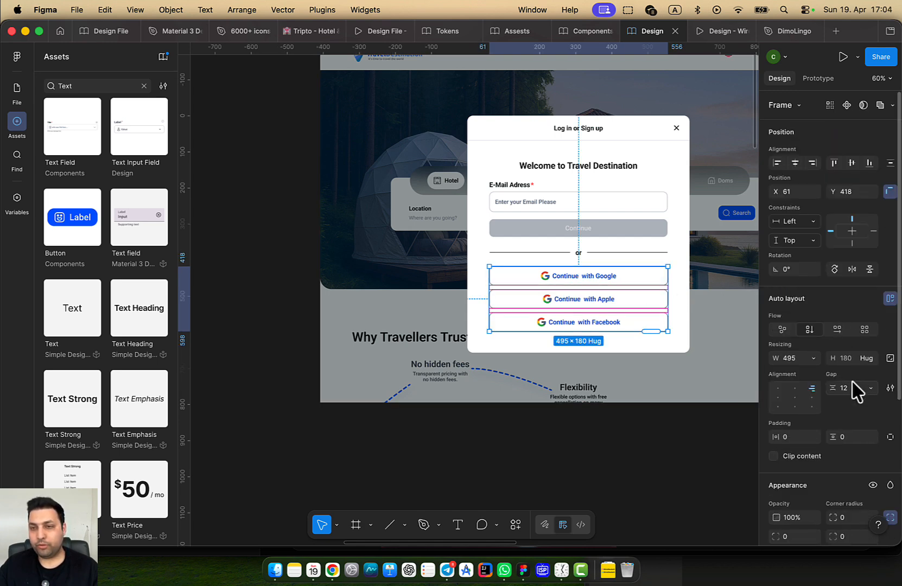
click(849, 388)
text(16)
key(Return)
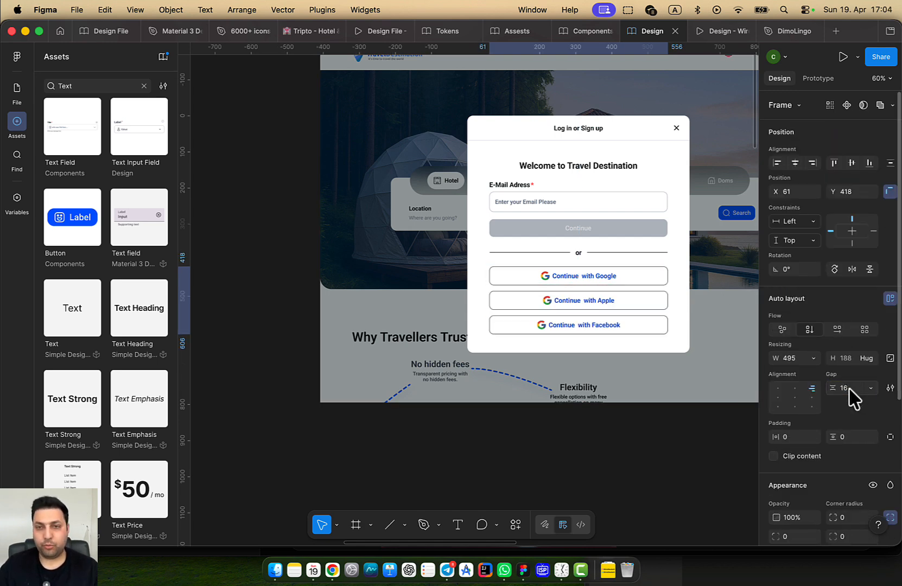
Set the Apple button's Social Icons property to Apple
scroll(478, 239, down, 1)
scroll(489, 233, right, 1)
scroll(492, 233, up, 3)
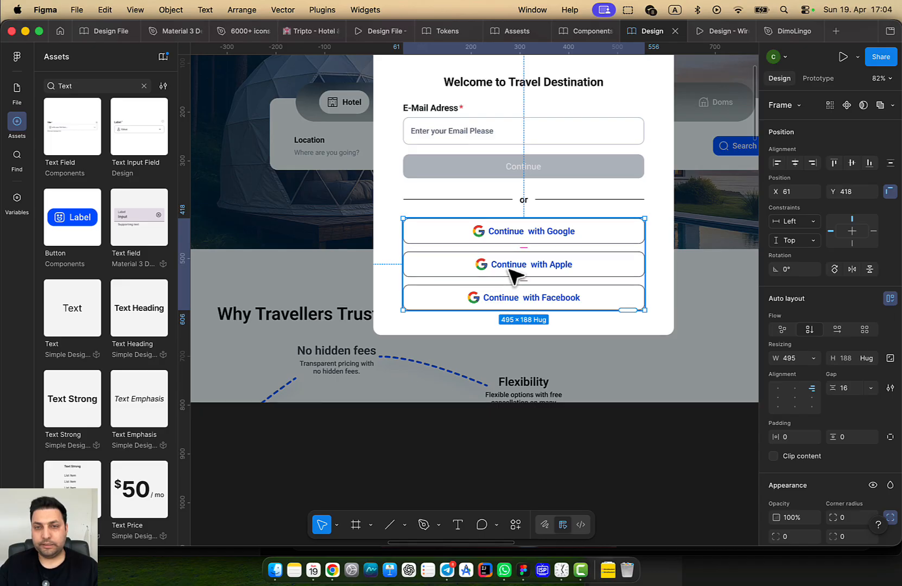
double_click(485, 272)
double_click(482, 266)
click(851, 139)
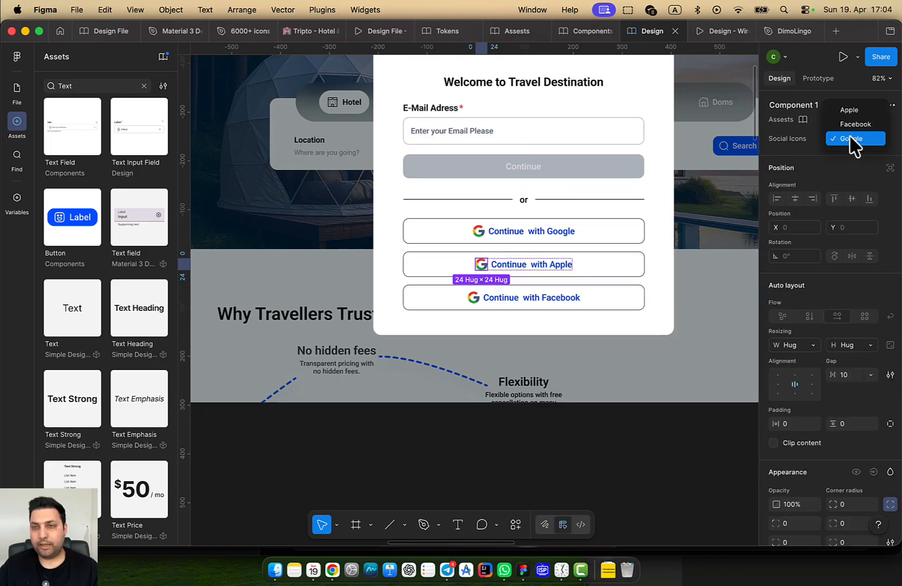
click(855, 112)
Set the Facebook button's Social Icons property to Facebook
click(468, 304)
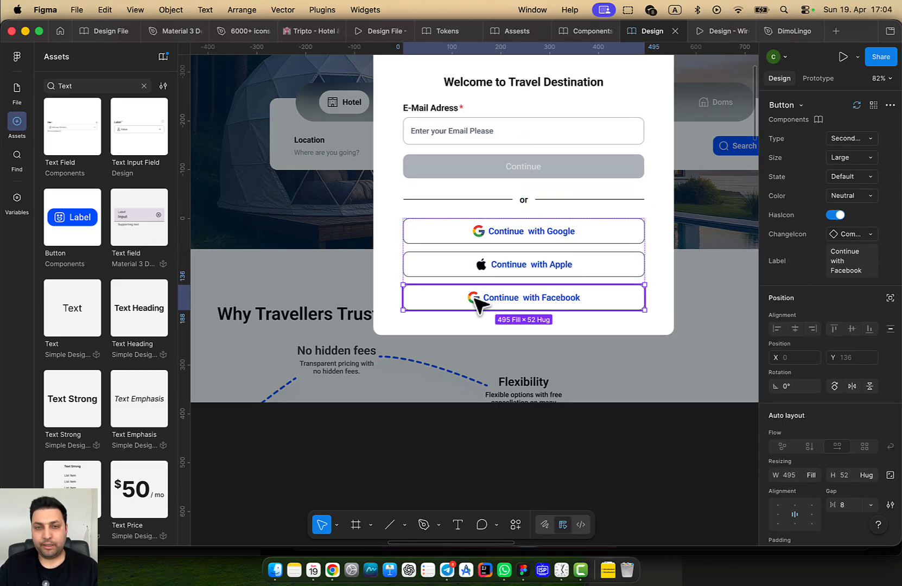
double_click(475, 299)
double_click(474, 298)
click(852, 139)
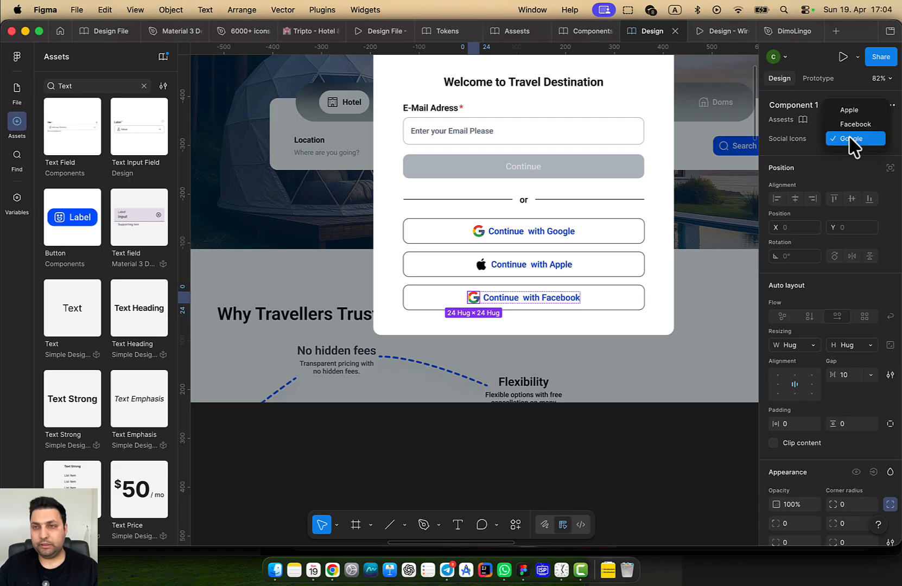
click(857, 125)
key(Escape)
drag(647, 333, 563, 340)
click(591, 385)
drag(591, 385, 574, 367)
scroll(479, 332, down, 4)
scroll(494, 339, down, 2)
Set both divider lines beside the 'or' text to a width of 200
scroll(463, 256, up, 5)
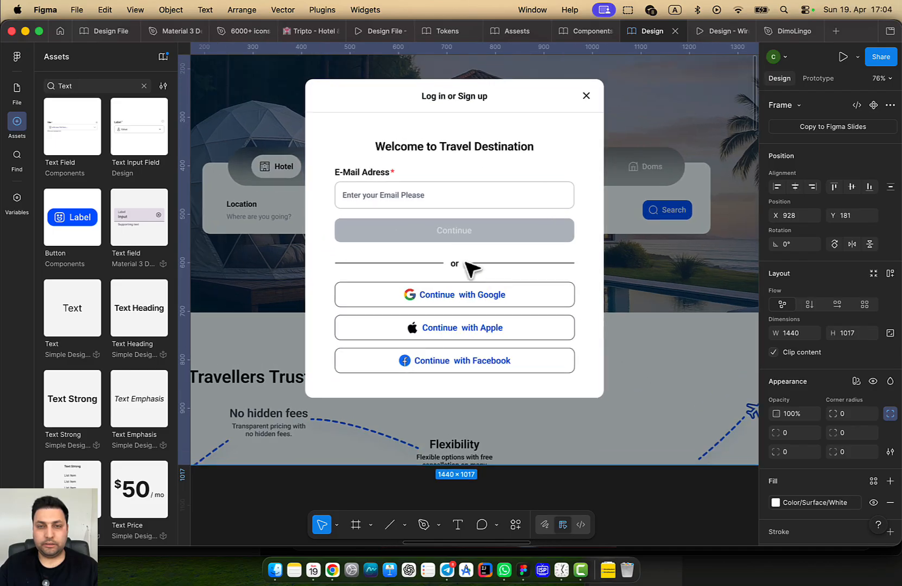
click(529, 265)
click(518, 266)
shift+click(393, 263)
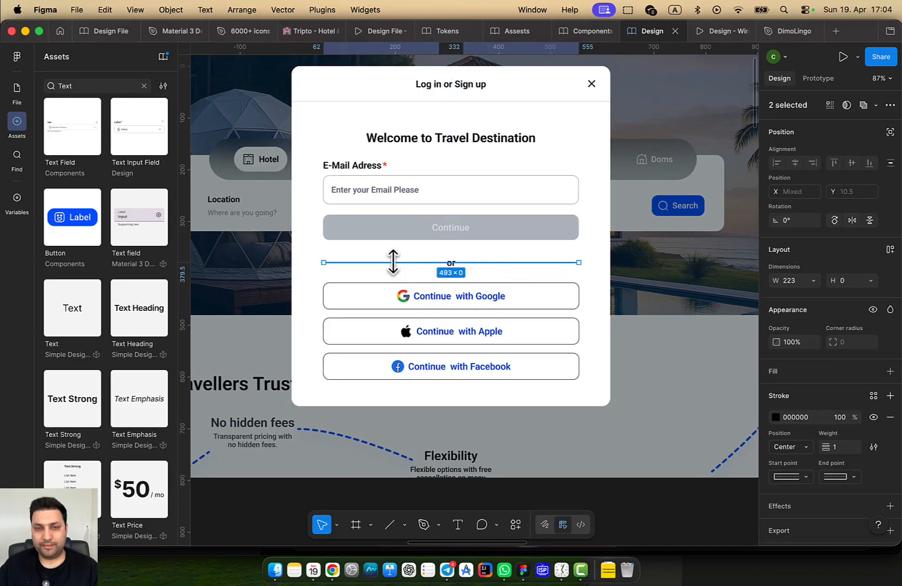
click(788, 281)
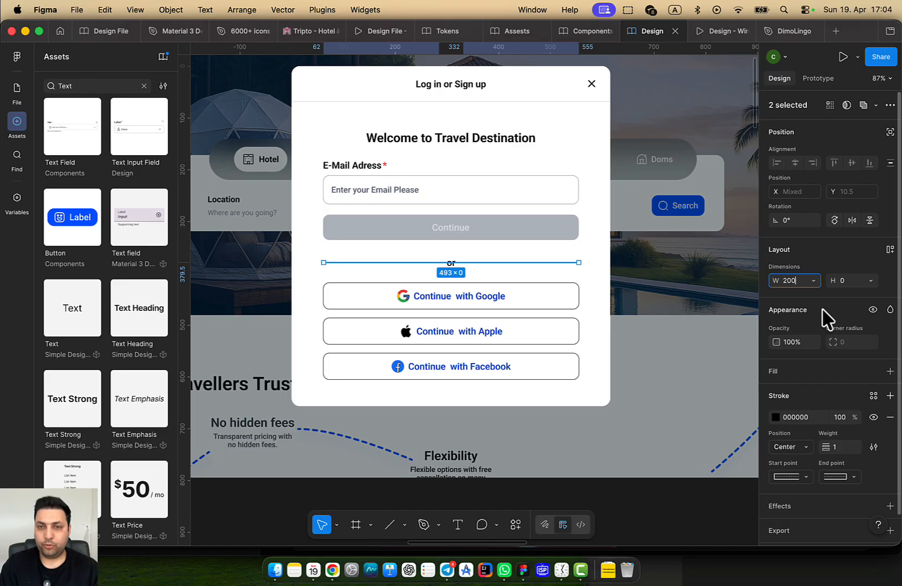
key(Return)
click(665, 316)
Reselect both divider lines and browse the library colour styles for their stroke
scroll(420, 251, up, 5)
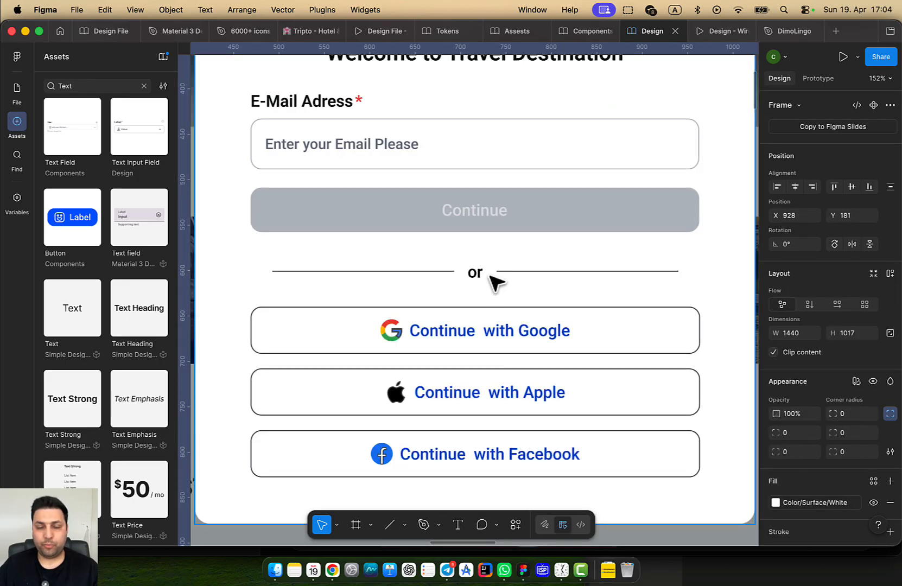
click(502, 273)
double_click(503, 272)
shift+click(389, 271)
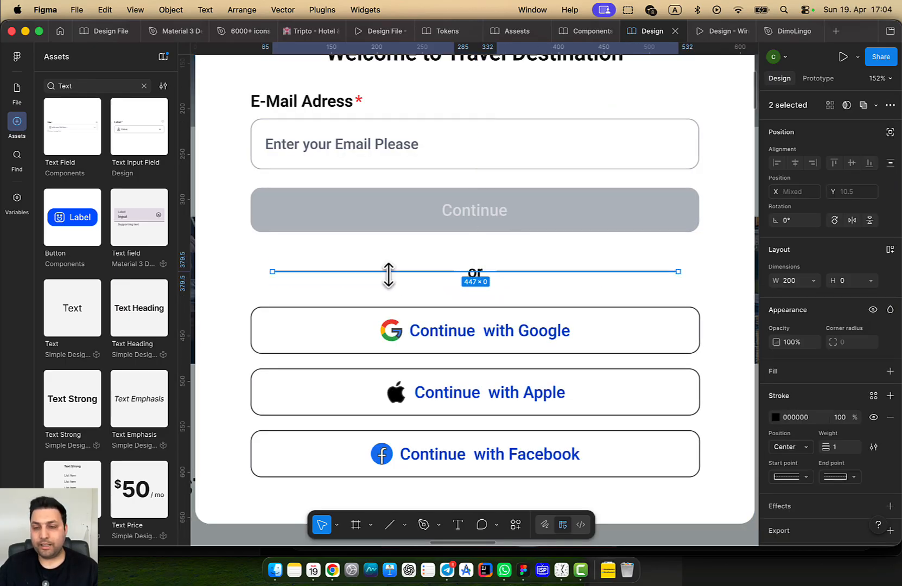
scroll(851, 422, down, 1)
click(874, 369)
scroll(694, 470, down, 5)
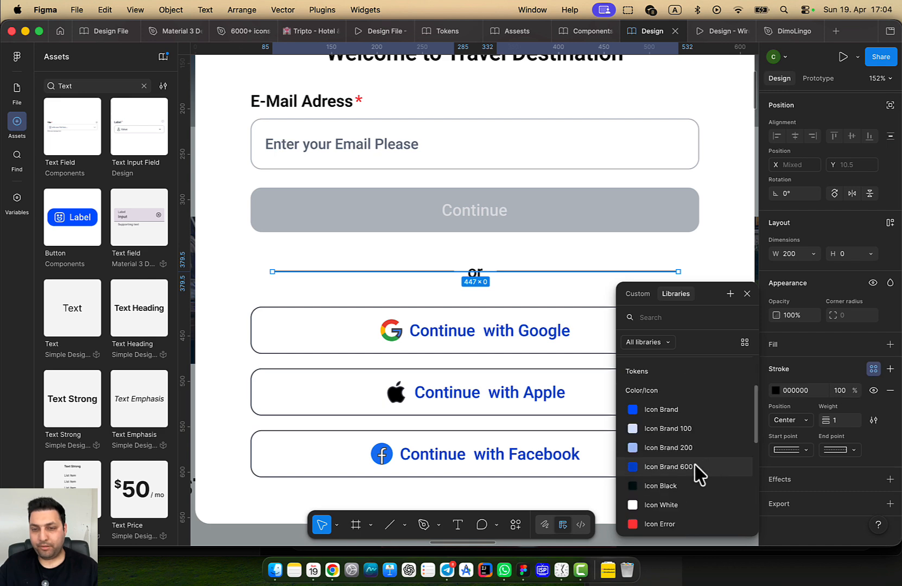
scroll(693, 484, down, 5)
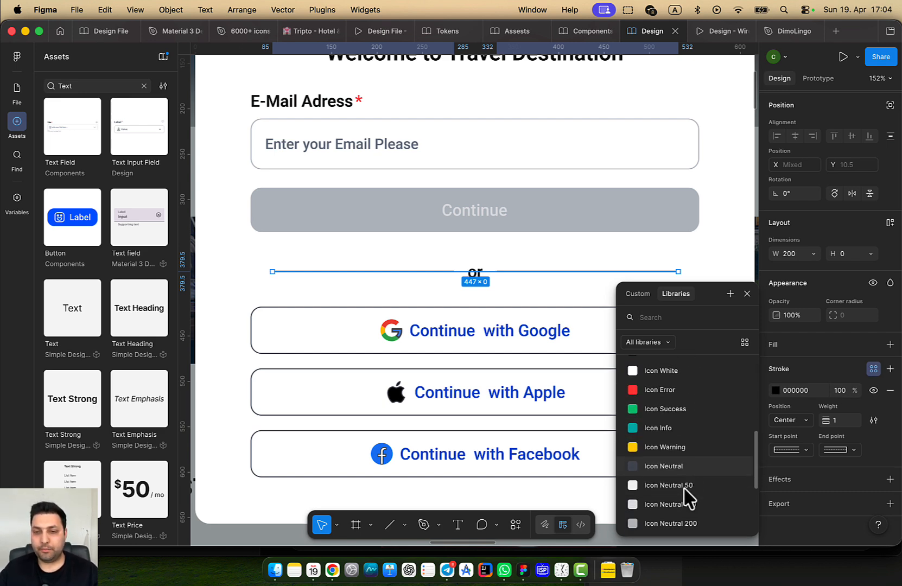
scroll(703, 511, down, 1)
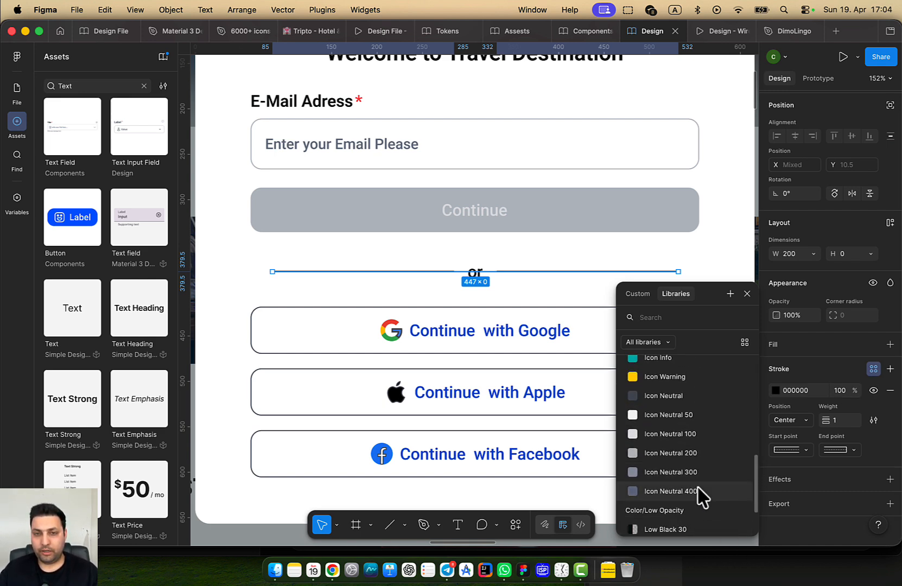
key(Escape)
Give the 'or' text the Color/Text/Text Neutral 800 fill style
click(475, 272)
scroll(516, 348, down, 10)
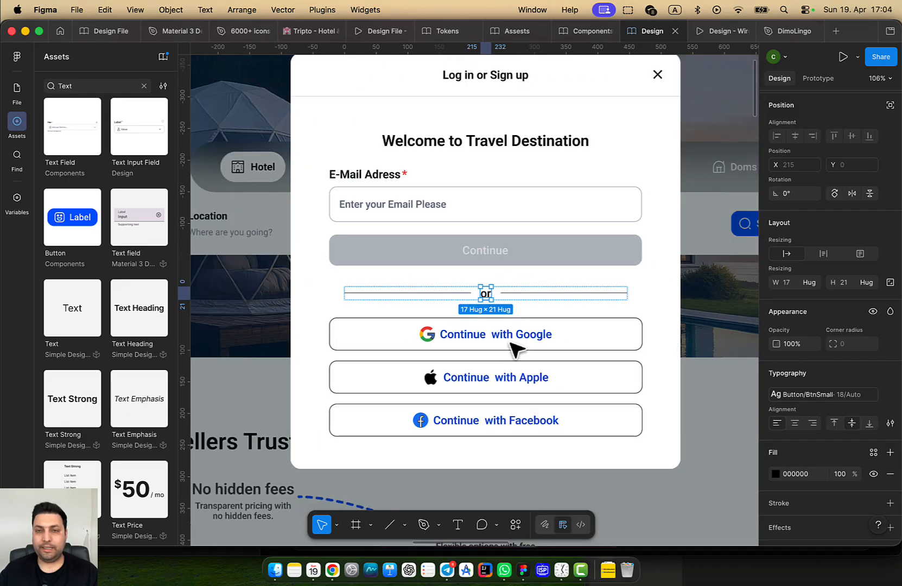
scroll(312, 402, up, 5)
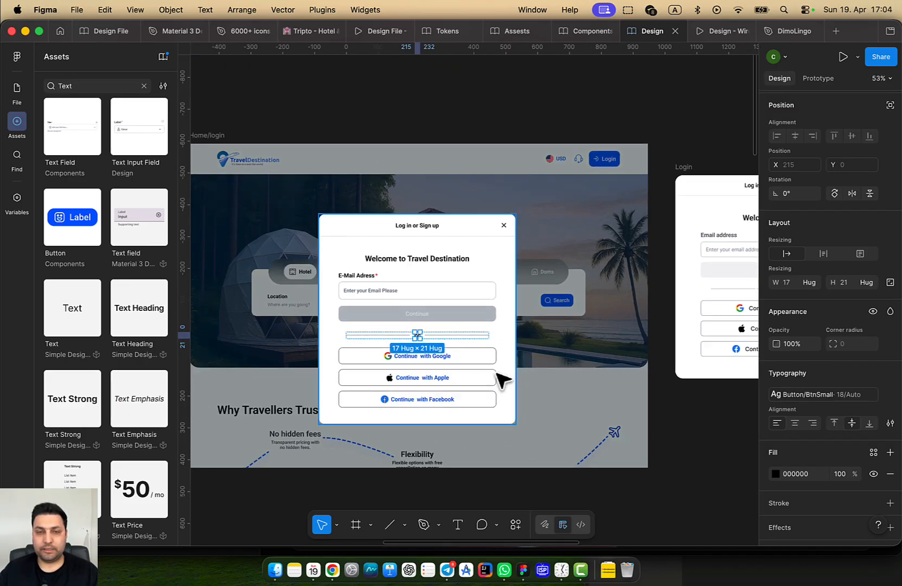
click(873, 452)
scroll(863, 469, down, 2)
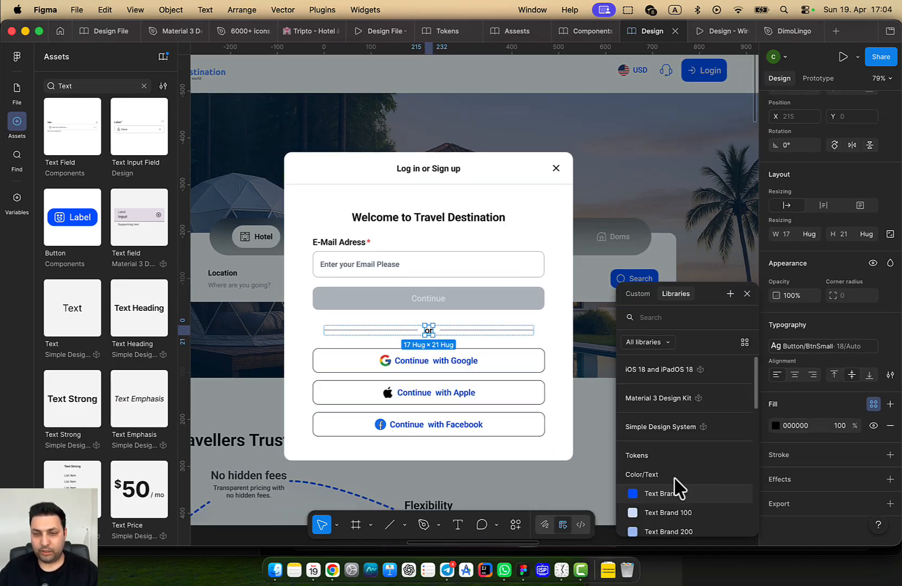
scroll(679, 488, down, 5)
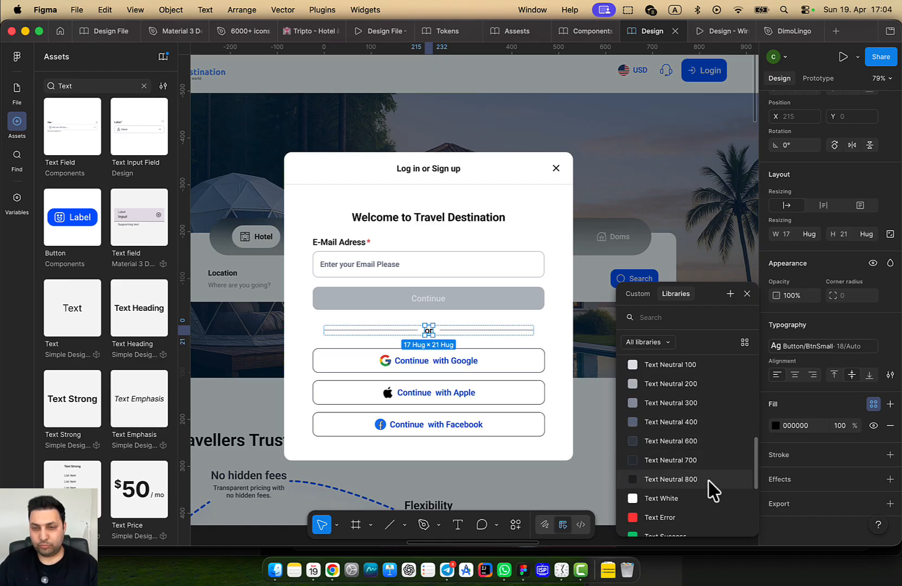
click(671, 479)
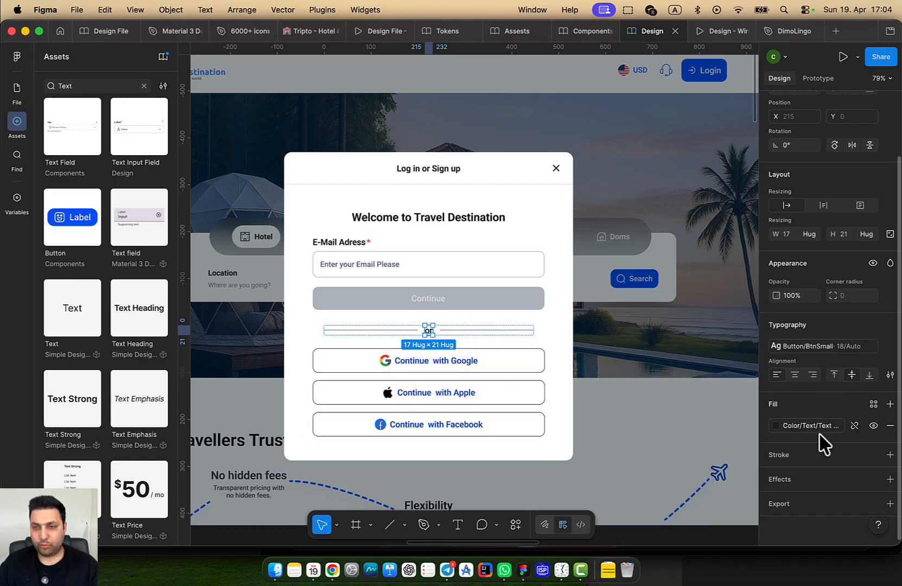
click(806, 427)
scroll(667, 422, up, 2)
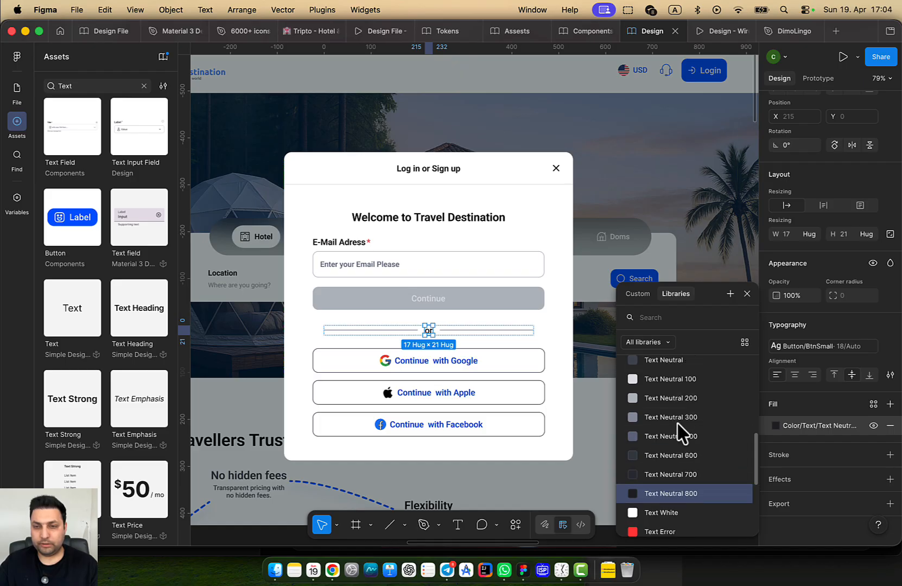
scroll(681, 431, down, 1)
Select the social login buttons group, then the whole login modal
click(513, 386)
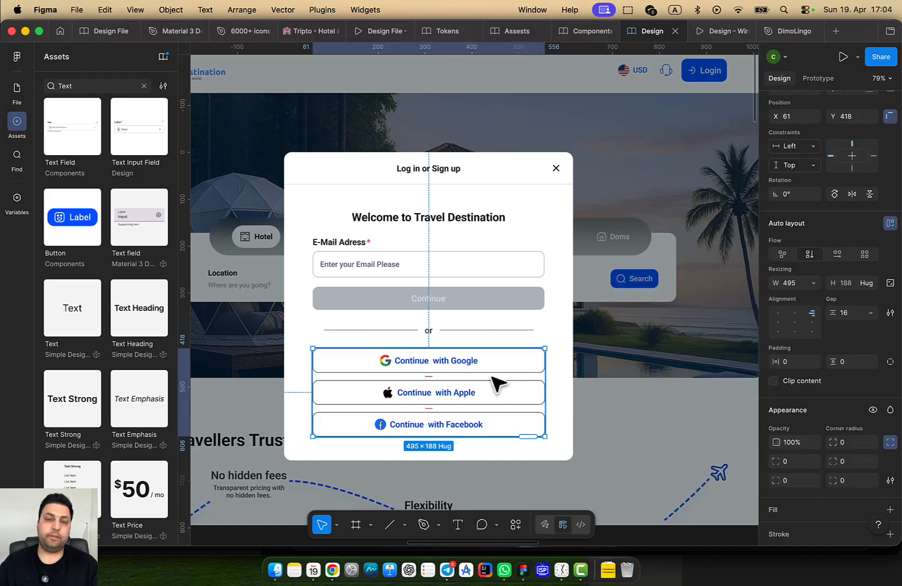
click(554, 333)
scroll(546, 368, down, 5)
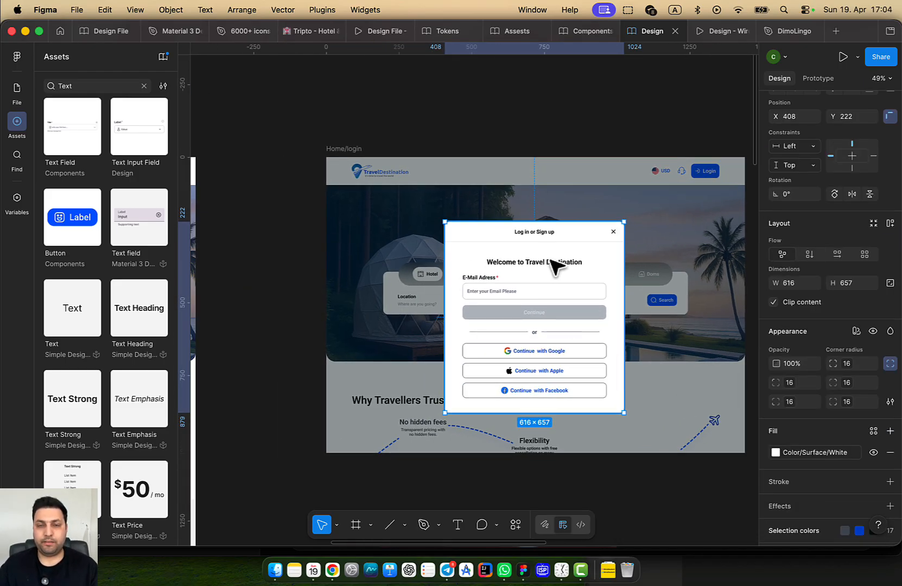
click(349, 116)
click(346, 151)
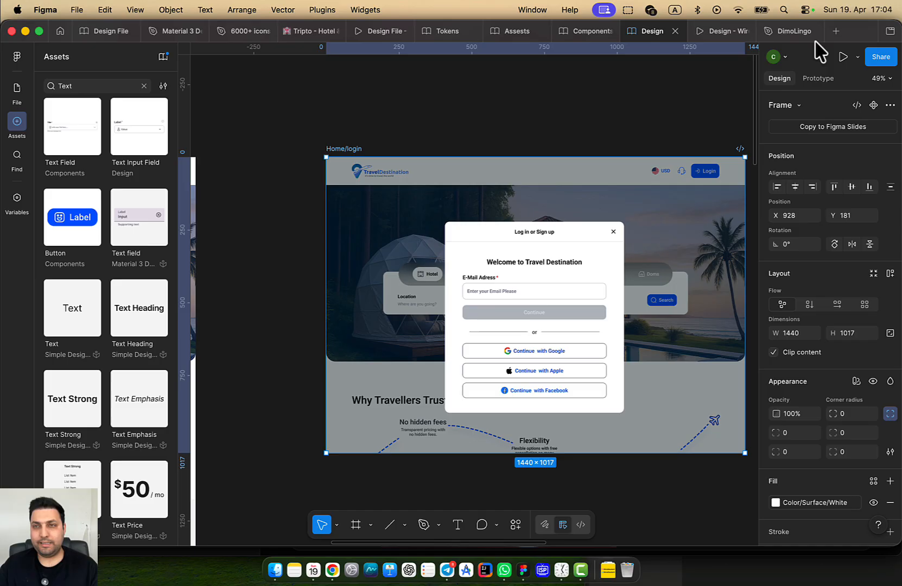
click(842, 57)
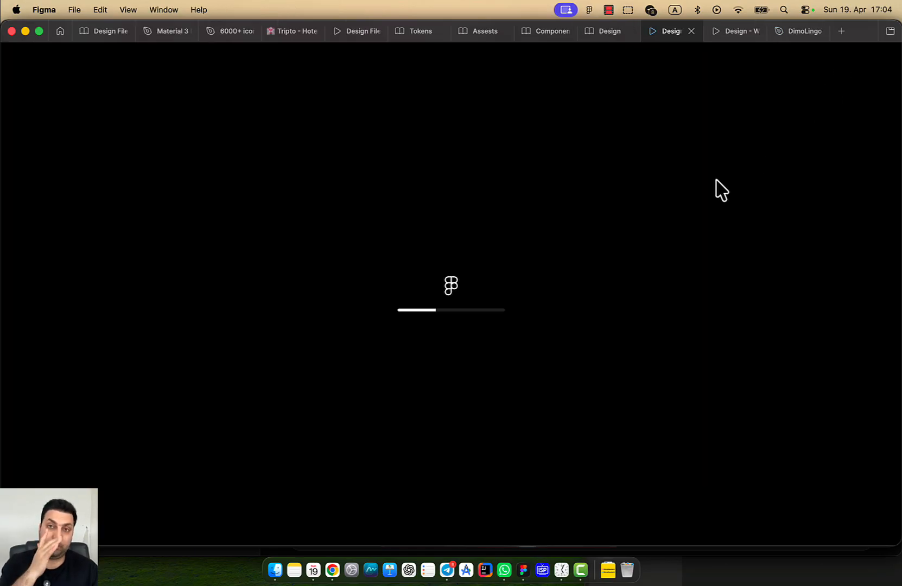
click(608, 31)
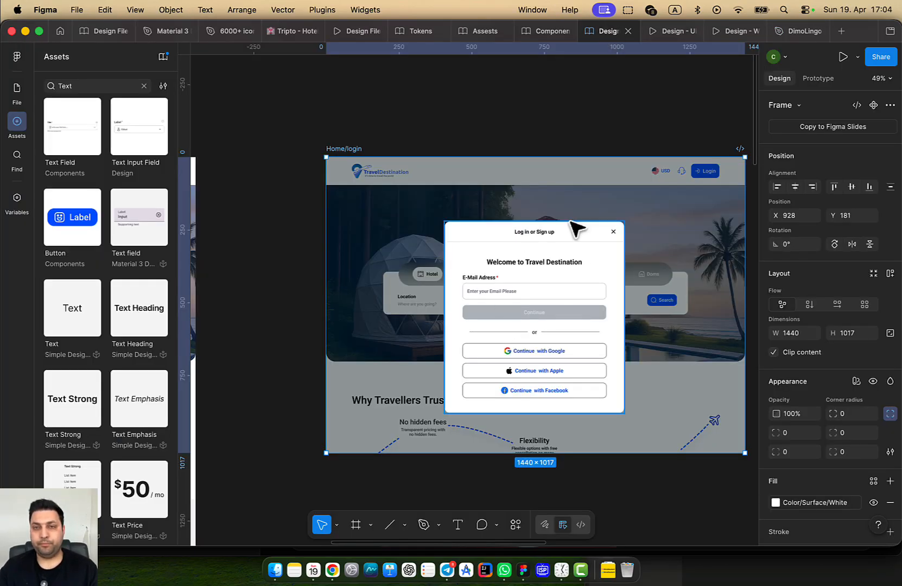
click(669, 31)
scroll(577, 339, down, 2)
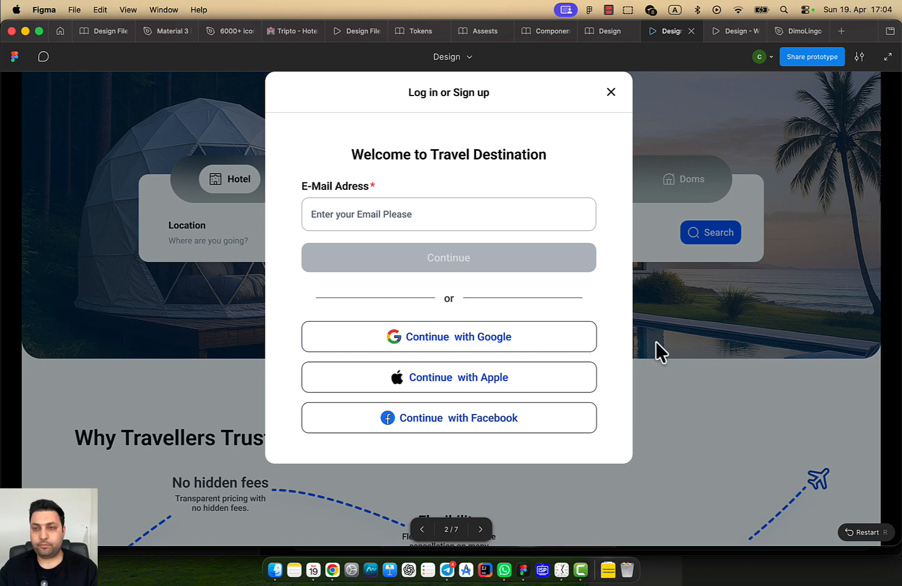
scroll(656, 342, up, 2)
click(897, 270)
scroll(822, 331, down, 2)
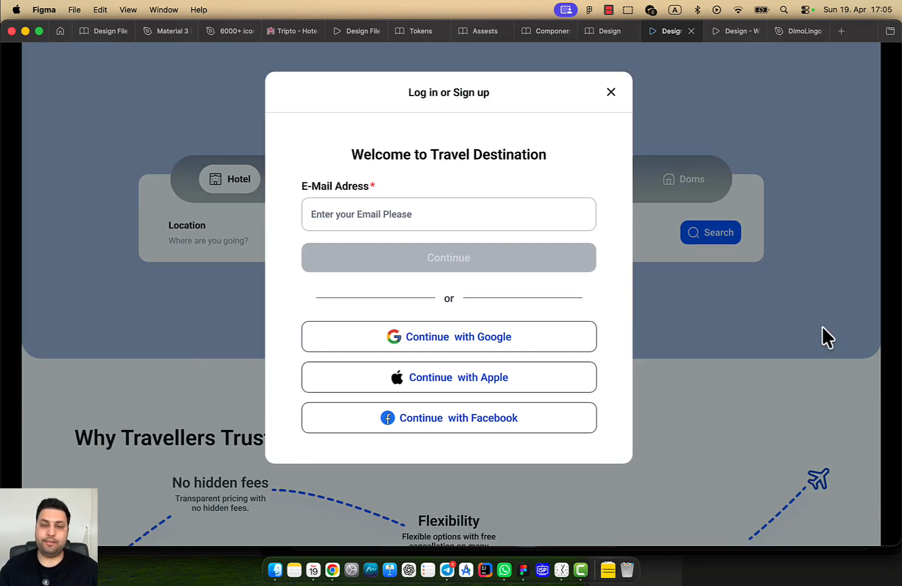
scroll(822, 326, up, 2)
scroll(822, 326, down, 2)
scroll(822, 326, up, 2)
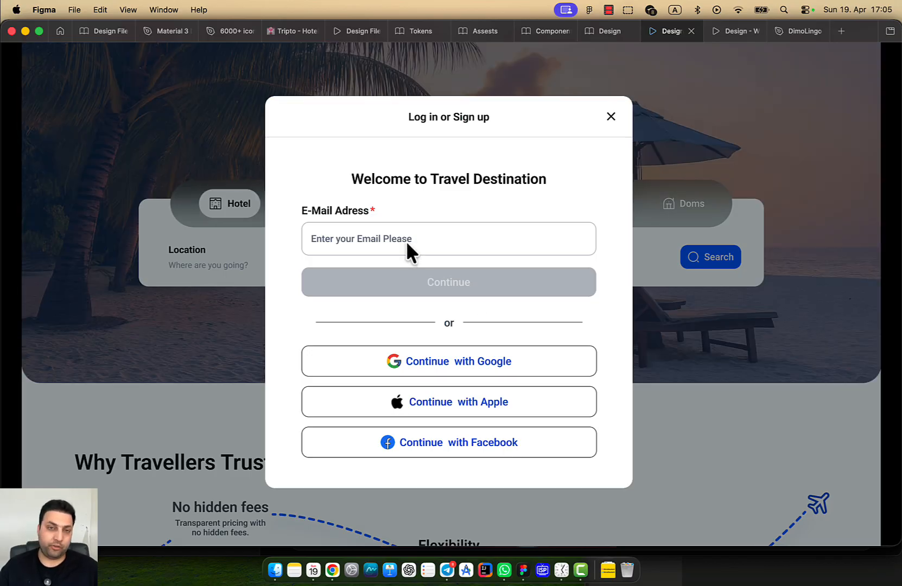
click(407, 238)
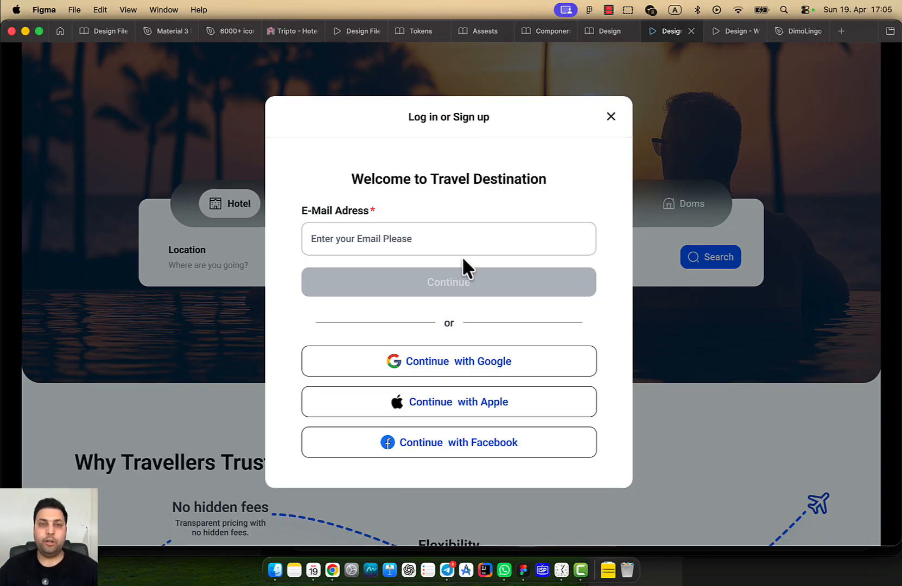
Return to the design editor and bring the login modal's 'or' divider row into view
click(610, 31)
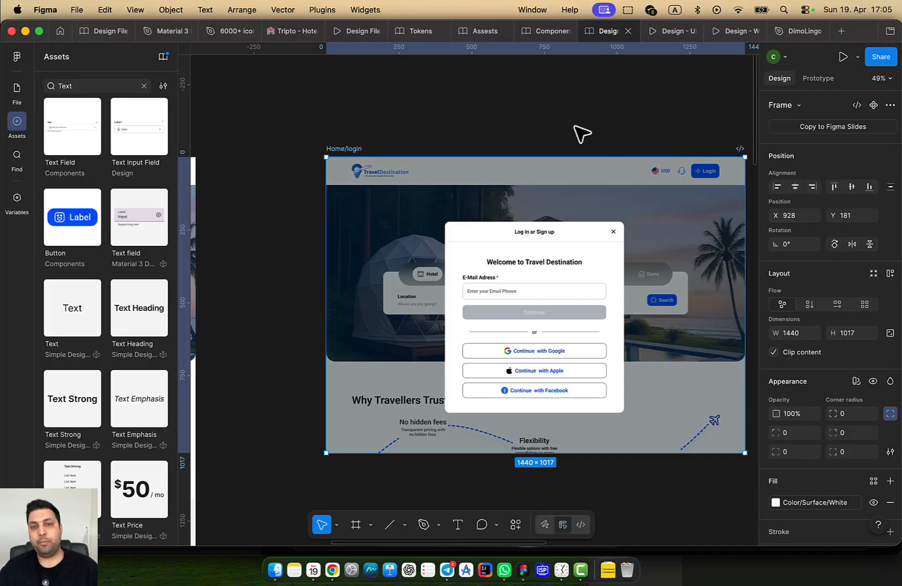
click(551, 294)
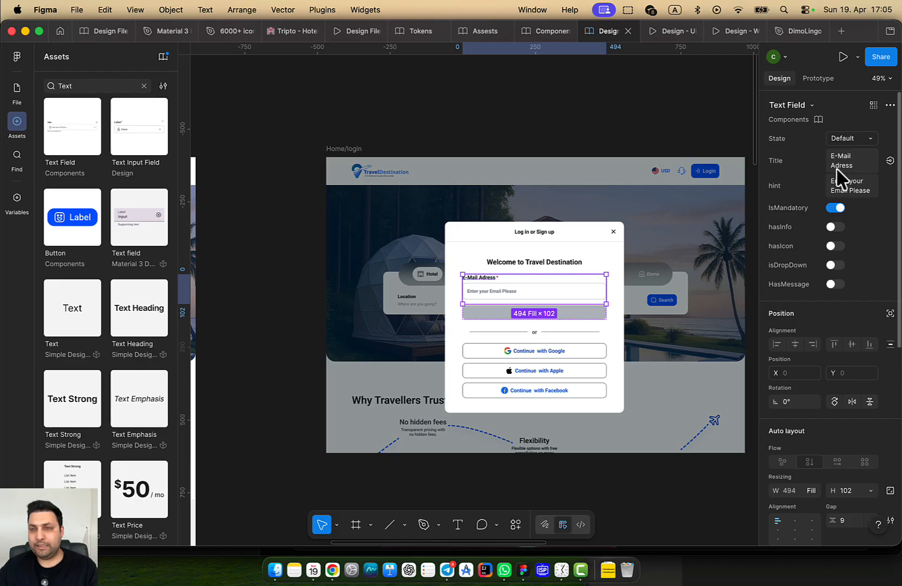
click(672, 255)
scroll(590, 330, down, 3)
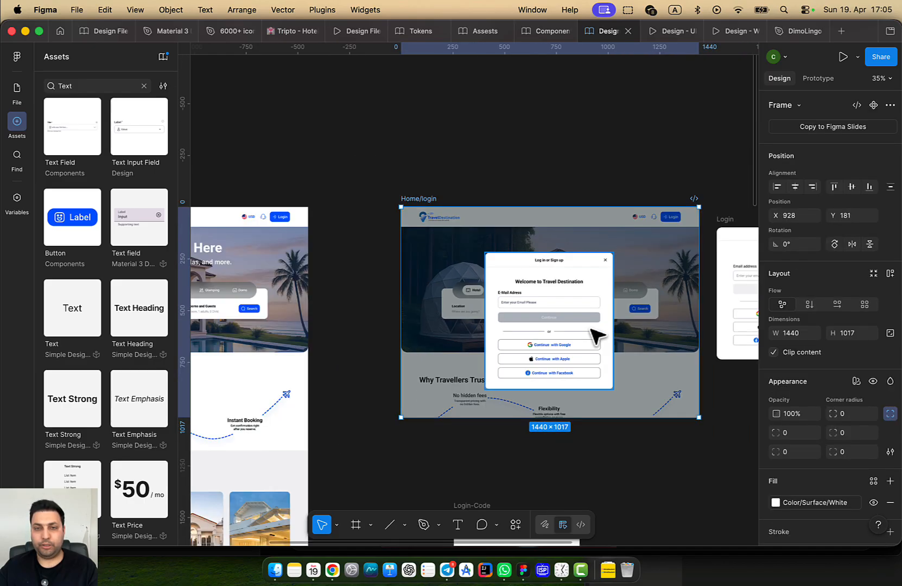
drag(590, 329, 494, 255)
scroll(505, 276, up, 4)
click(477, 292)
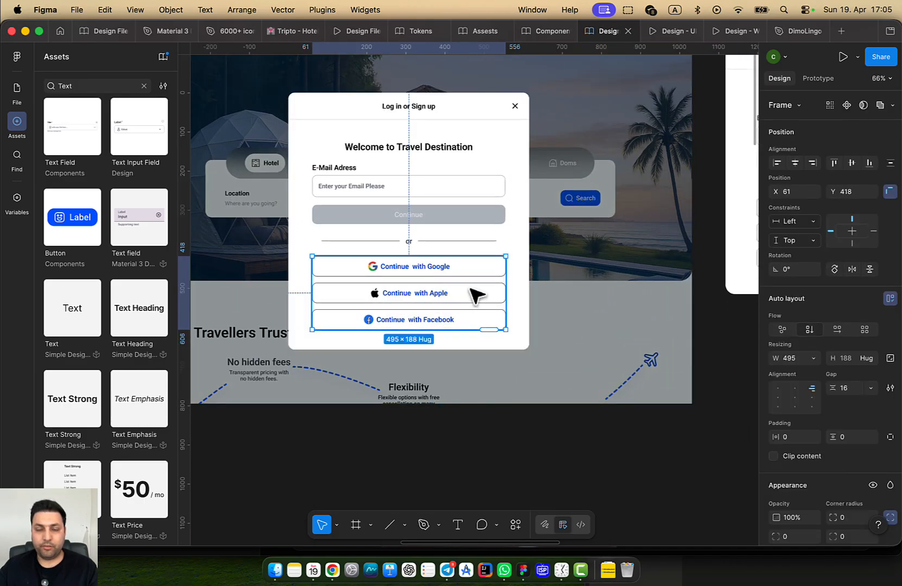
scroll(496, 254, up, 5)
click(439, 248)
scroll(437, 247, up, 3)
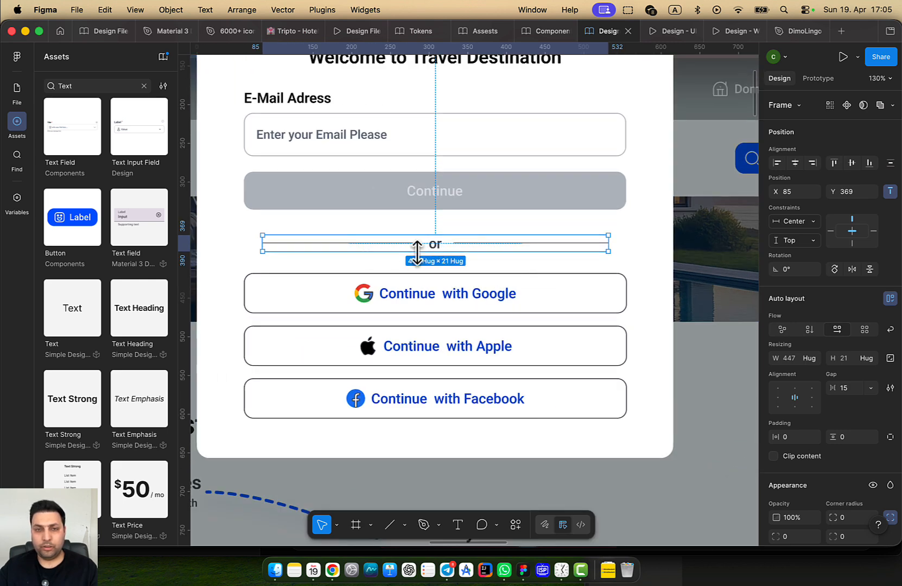
Inspect the divider lines' stroke styles and the text style on 'or'
click(502, 246)
shift+click(416, 245)
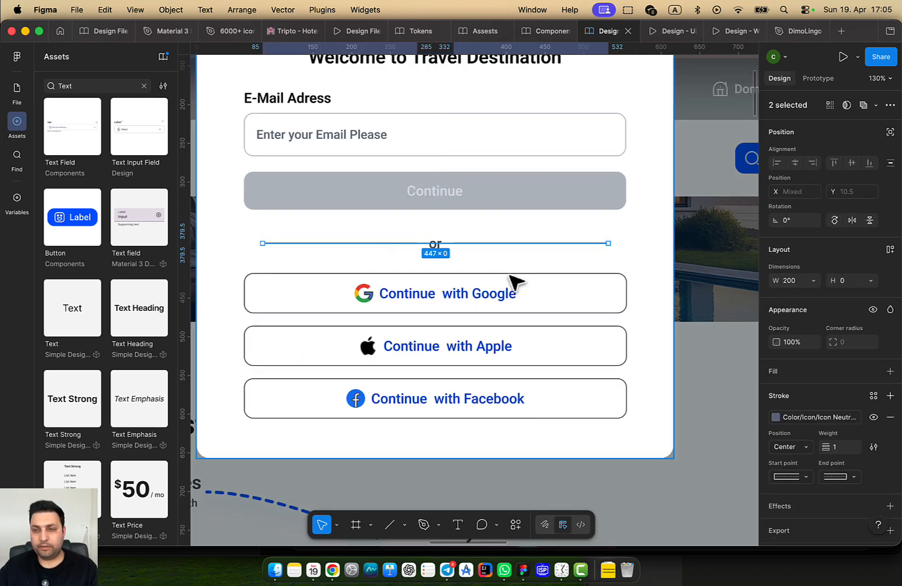
click(814, 417)
key(Escape)
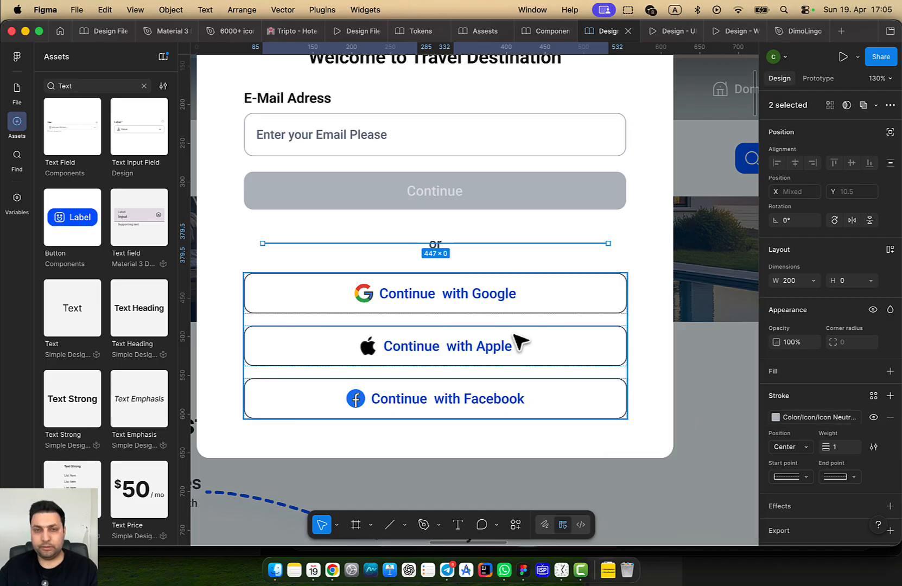
scroll(447, 253, up, 3)
click(439, 246)
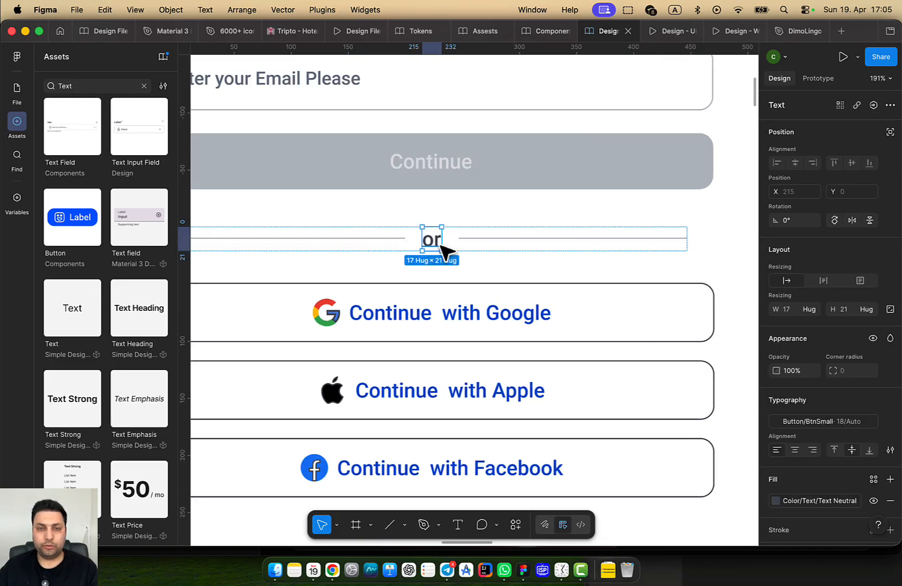
click(820, 422)
key(Escape)
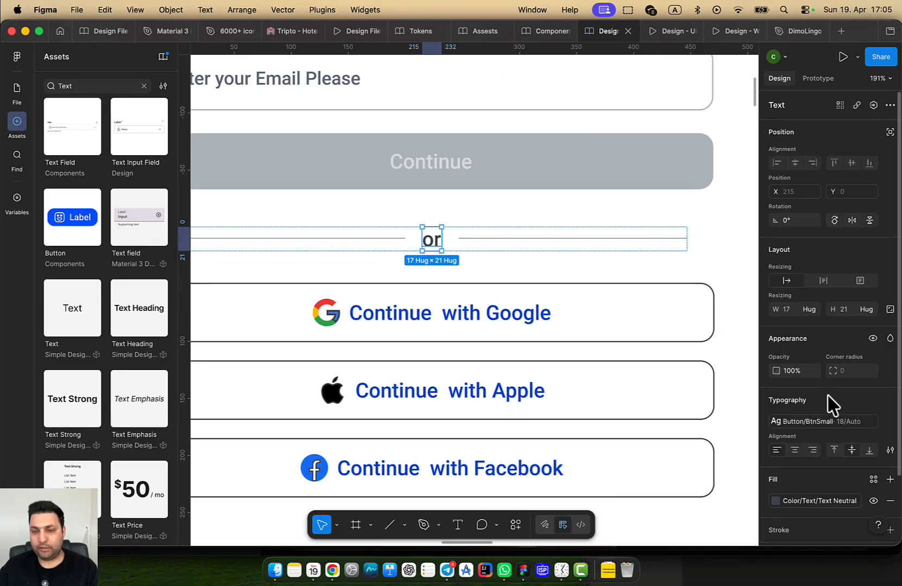
Try the Text Neutral 300 and Text Neutral 600 library colours on the 'or' text
click(814, 502)
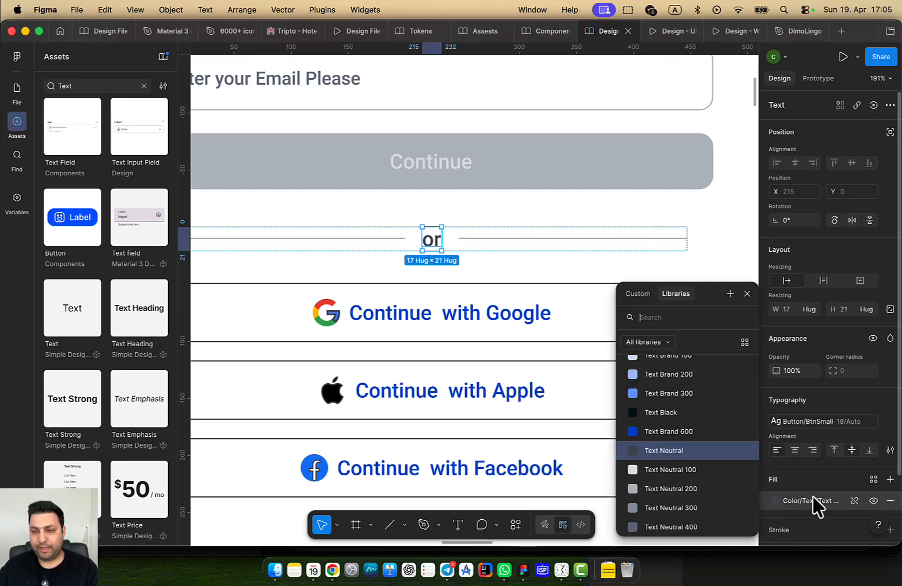
click(699, 510)
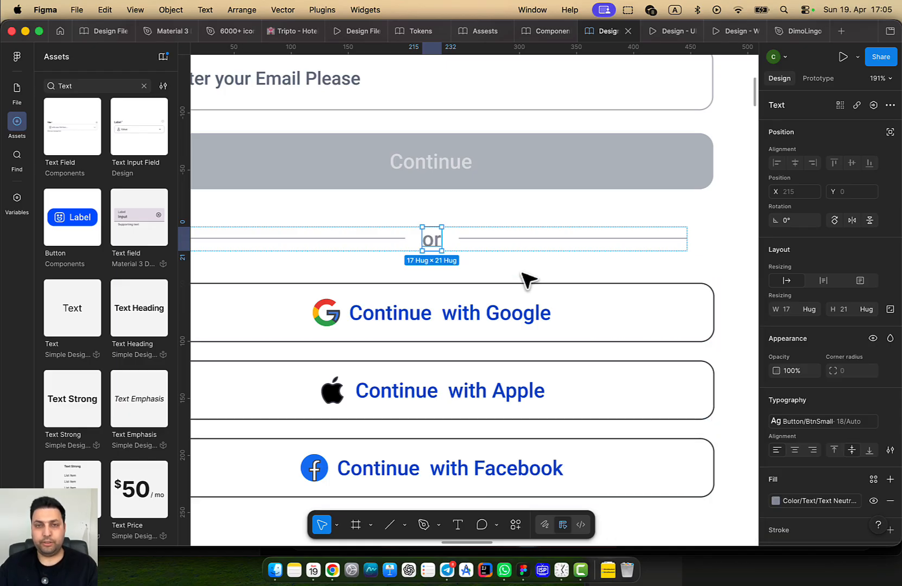
click(806, 502)
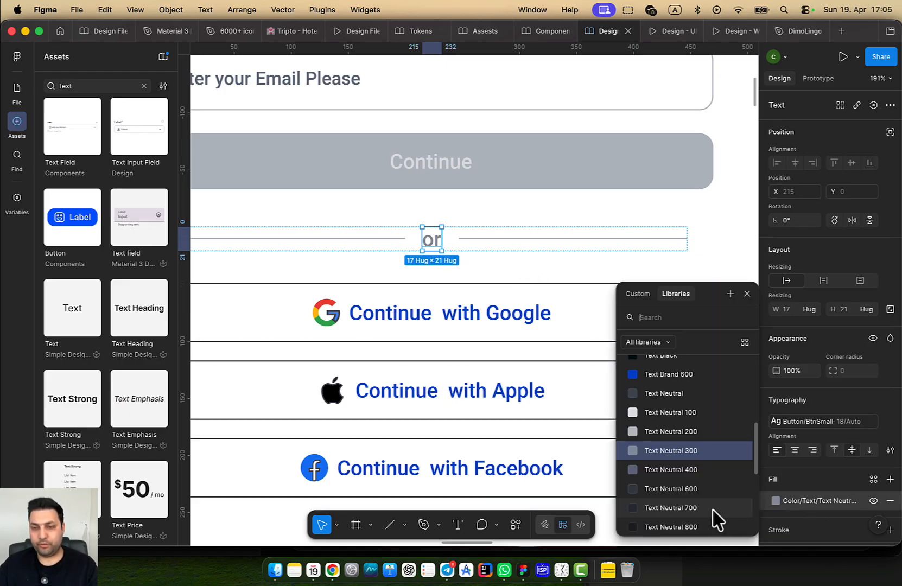
click(692, 490)
click(817, 502)
click(700, 437)
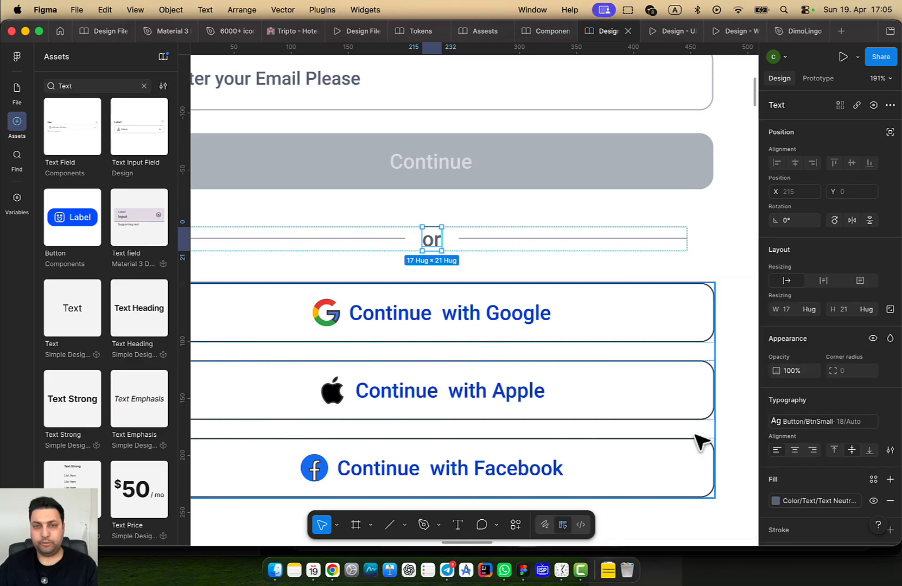
Select the card frame surrounding the login form
click(574, 274)
scroll(574, 274, down, 3)
scroll(573, 274, down, 1)
Wrap the email section, 'or' divider and social buttons in an auto layout with 32 gap
click(519, 171)
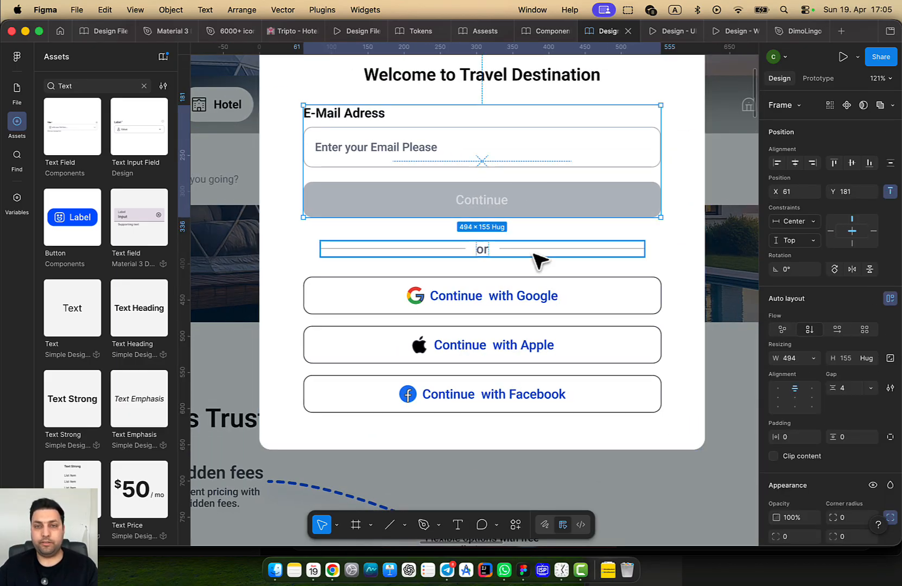
shift+click(533, 252)
shift+click(531, 345)
key(shift+a)
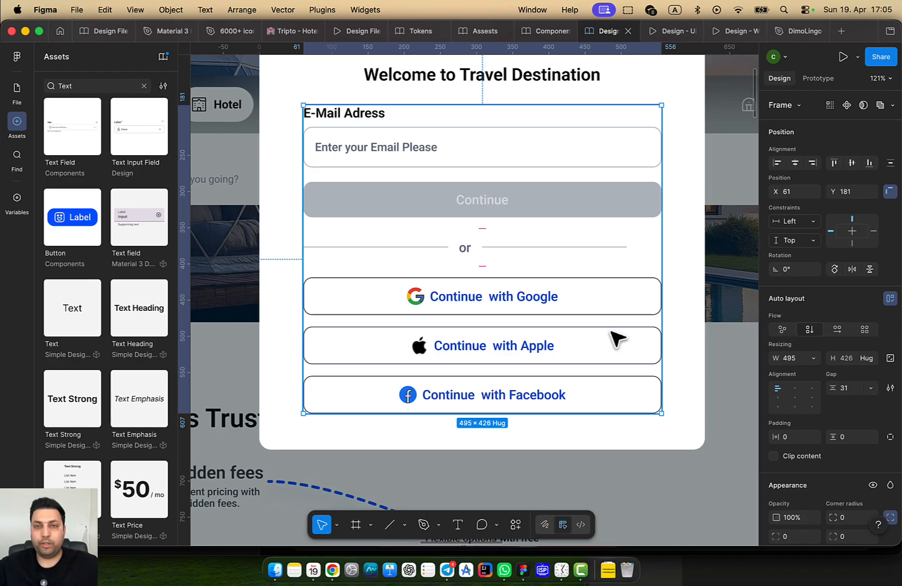
click(845, 389)
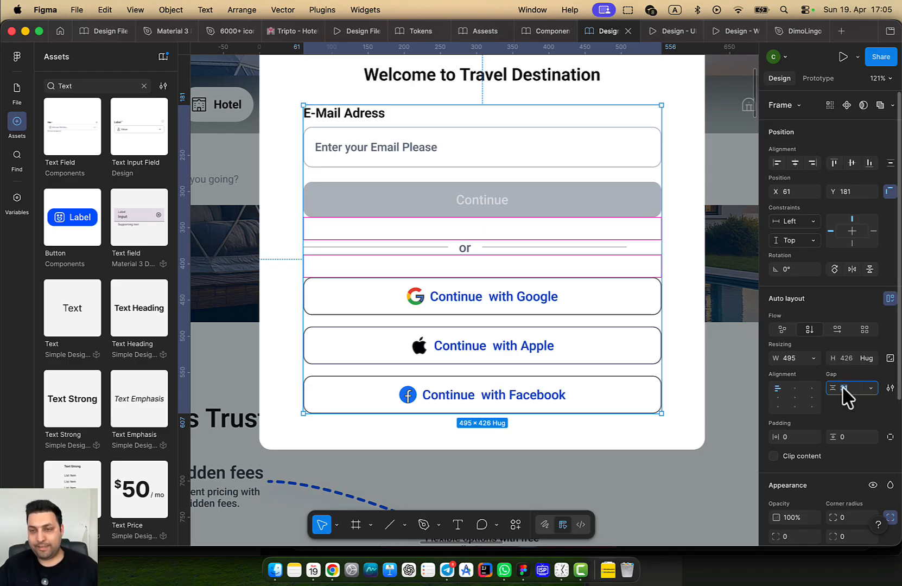
text(32)
key(Return)
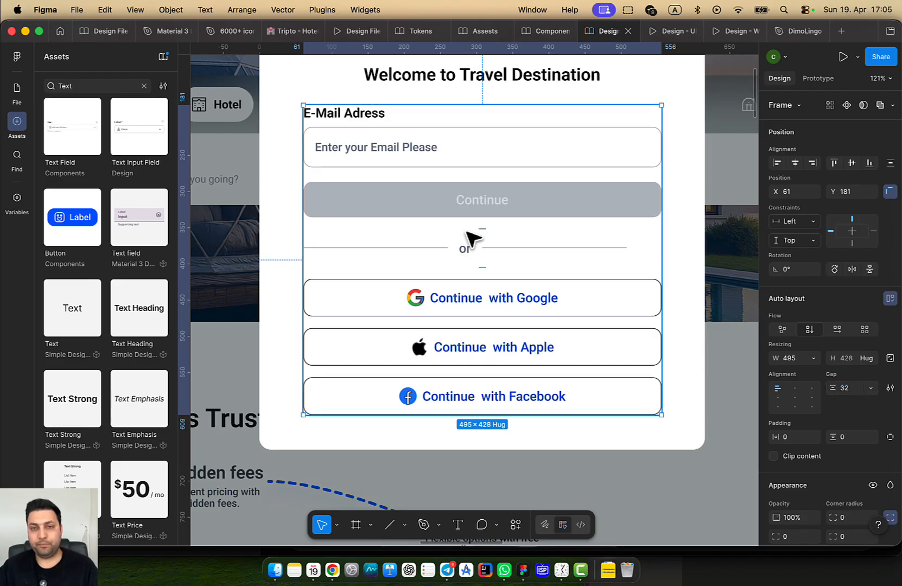
Set the 'or' divider row's width to Fill container
click(480, 250)
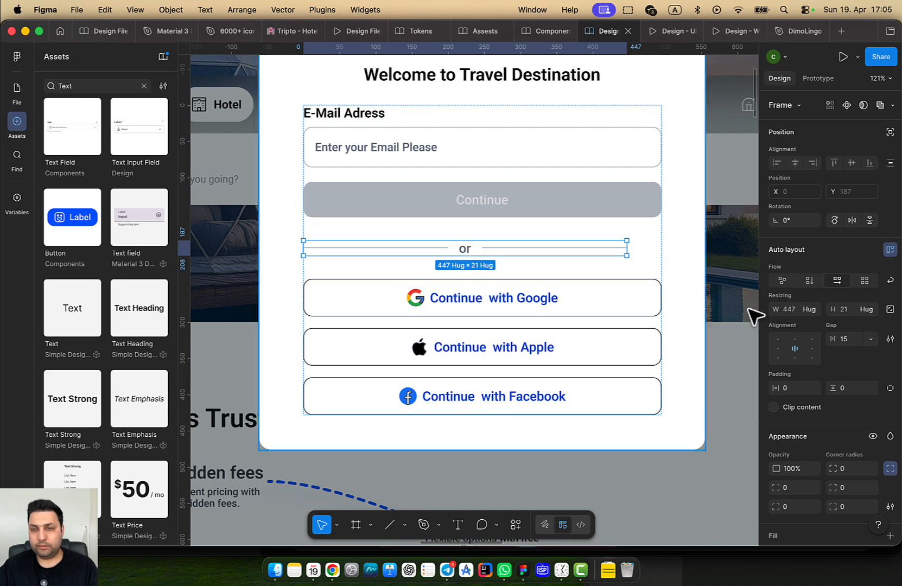
click(522, 226)
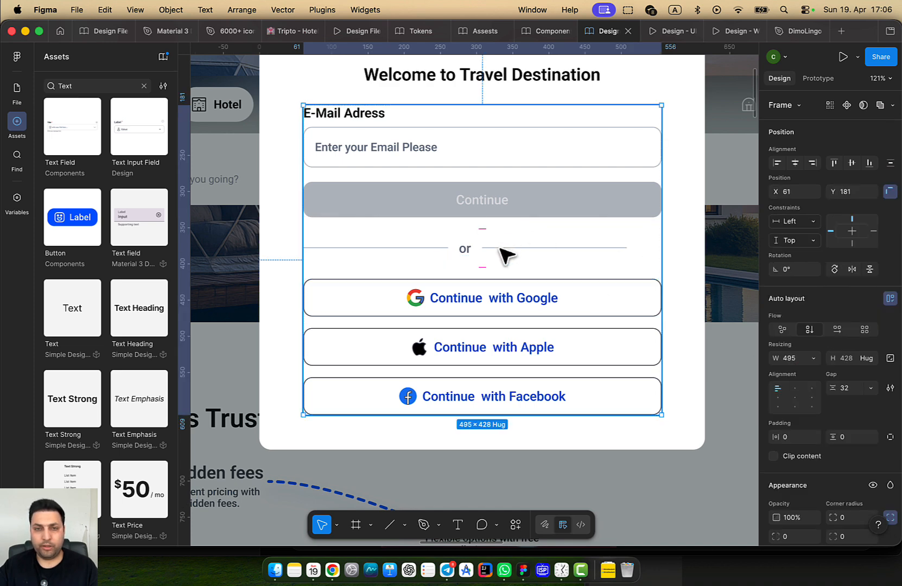
double_click(502, 249)
click(810, 310)
click(782, 321)
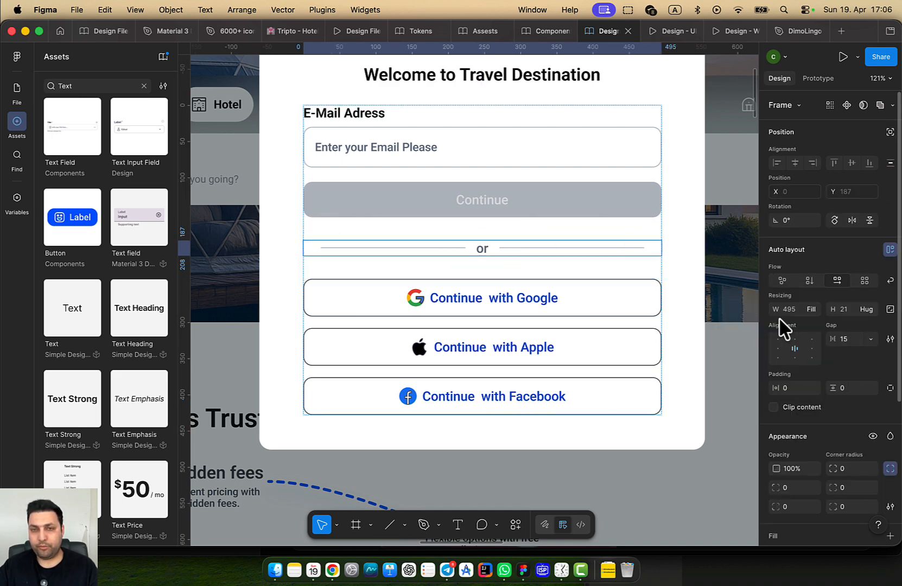
Preview the updated login modal in the prototype view
click(669, 275)
scroll(674, 280, down, 5)
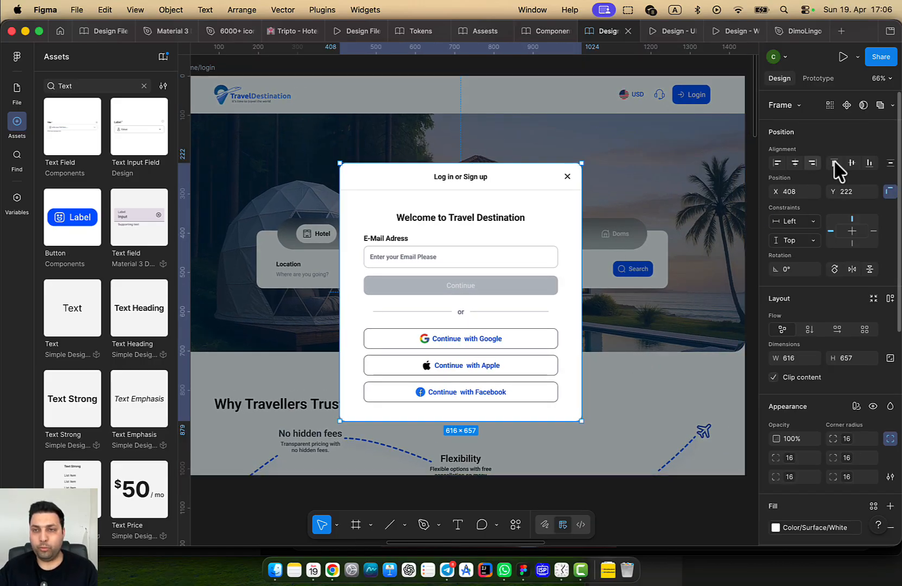
scroll(641, 322, down, 5)
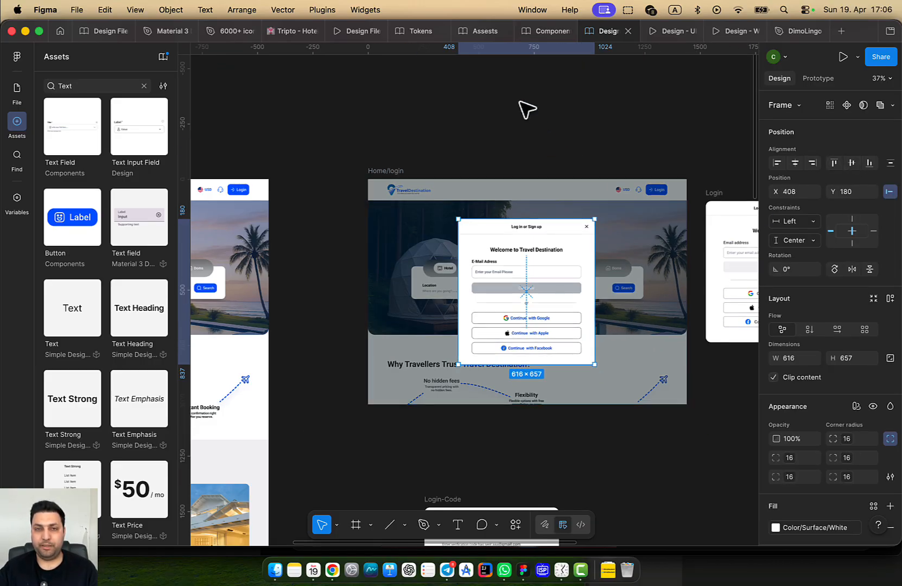
click(546, 103)
click(666, 31)
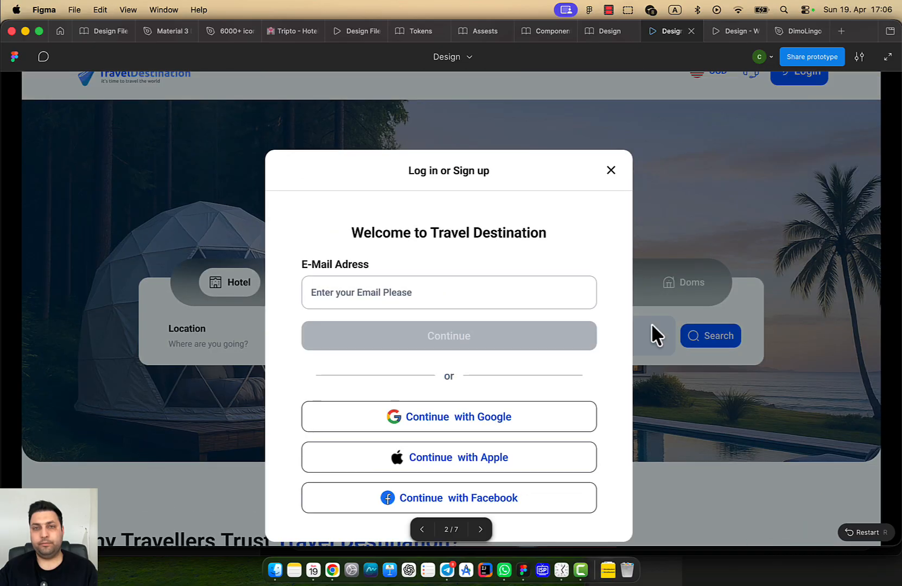
Scroll through the finished login modal in the prototype preview
click(872, 210)
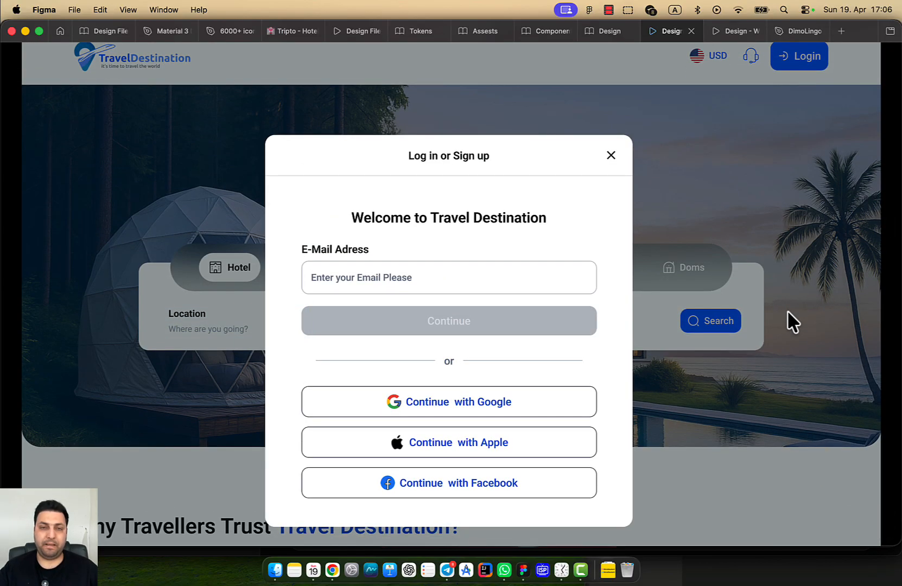
scroll(787, 312, down, 1)
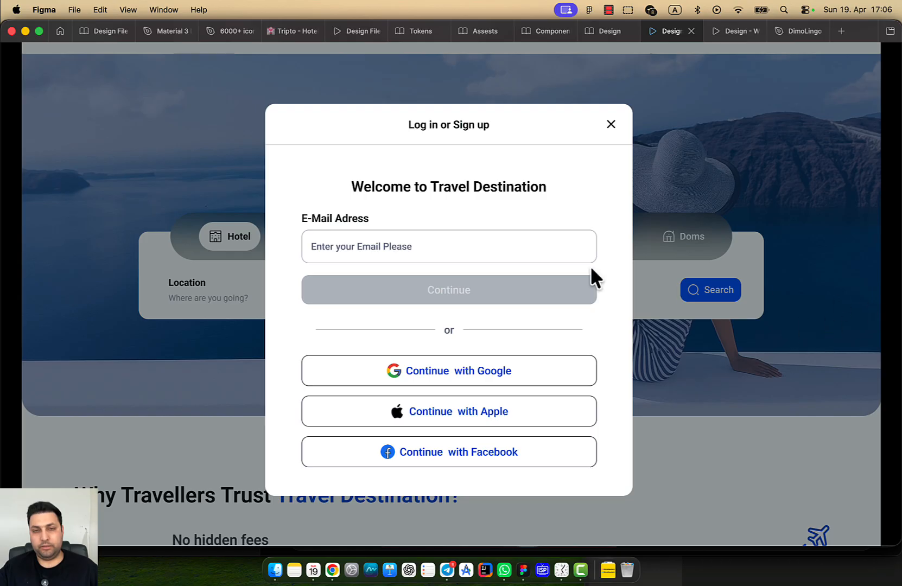
Set the email section's internal auto layout gap to 0
click(600, 32)
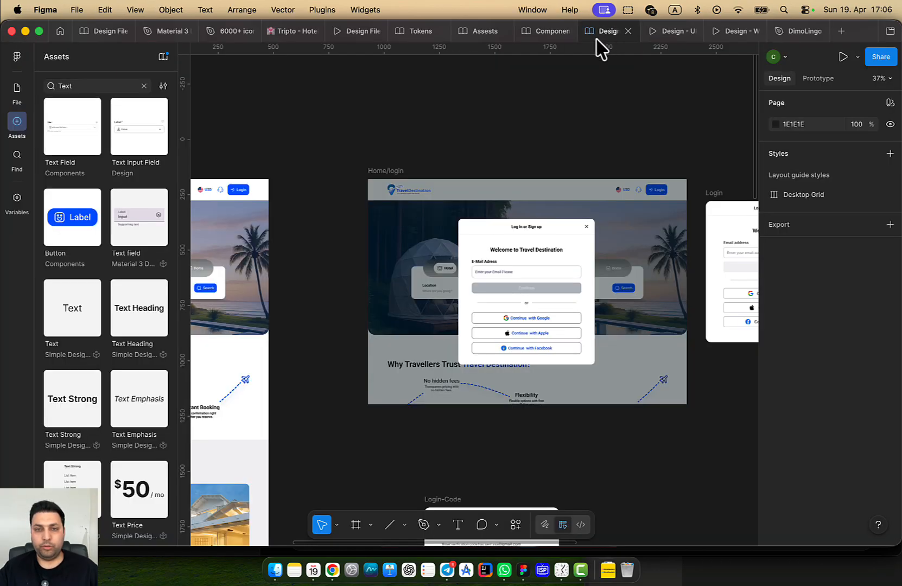
scroll(579, 307, up, 10)
drag(567, 358, 579, 217)
click(516, 326)
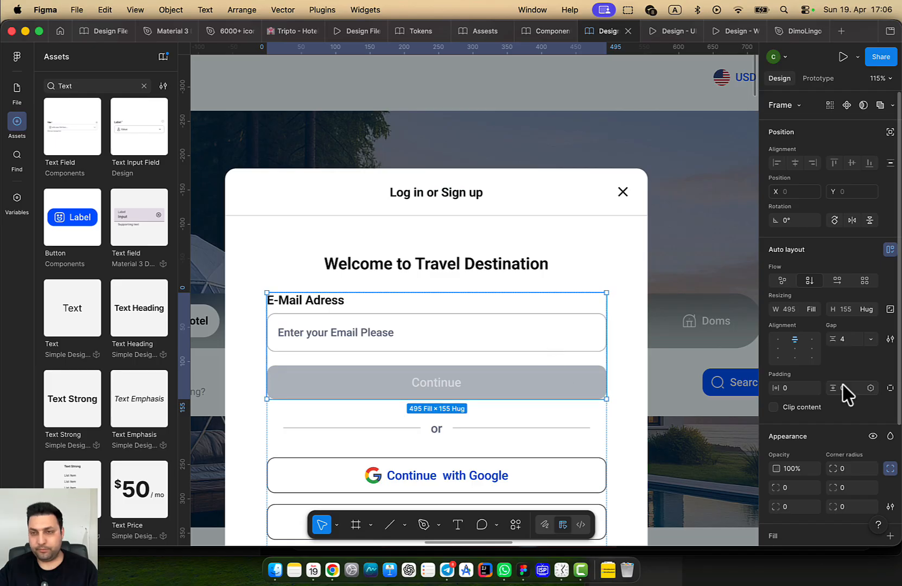
click(848, 340)
text(2)
key(Return)
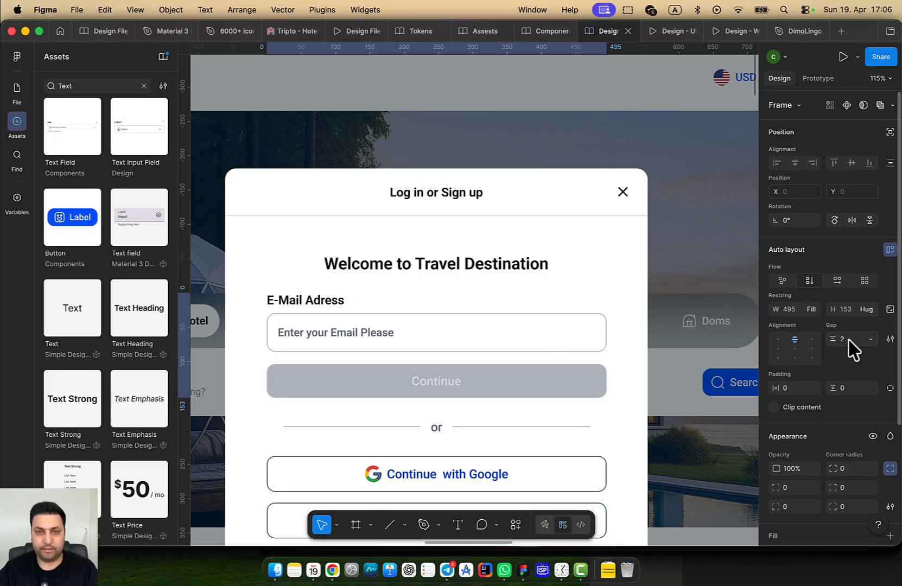
click(850, 341)
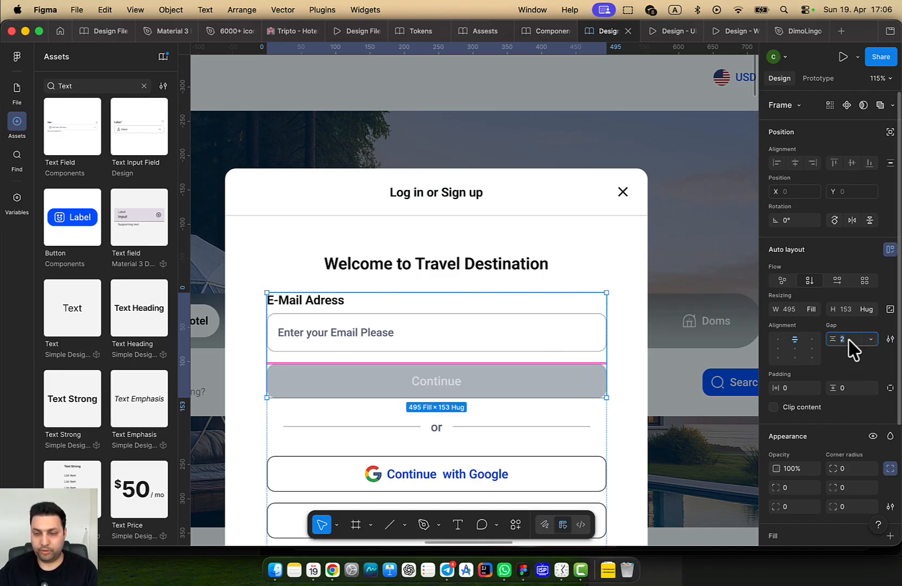
text(0)
key(Return)
Set the spacing between the form sections to 40
scroll(451, 296, down, 5)
scroll(451, 296, left, 3)
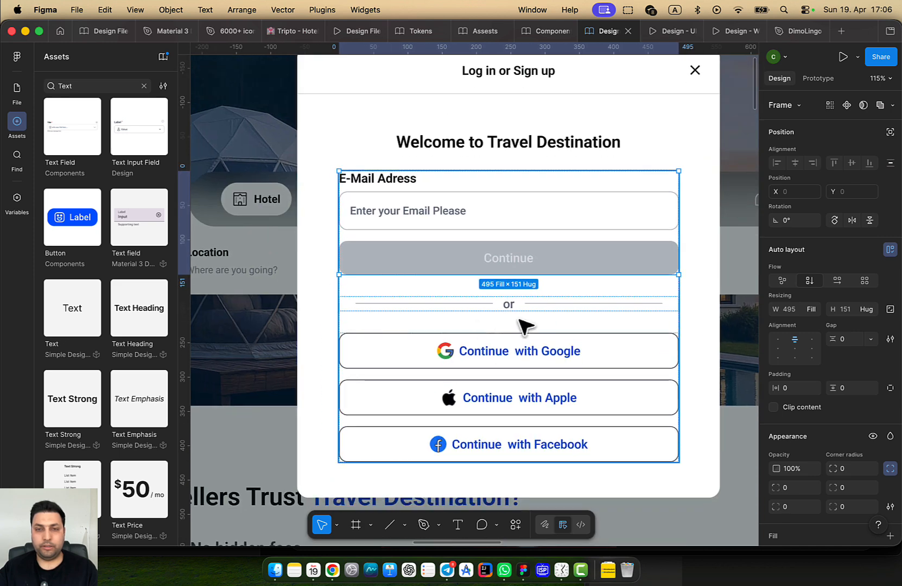
click(640, 289)
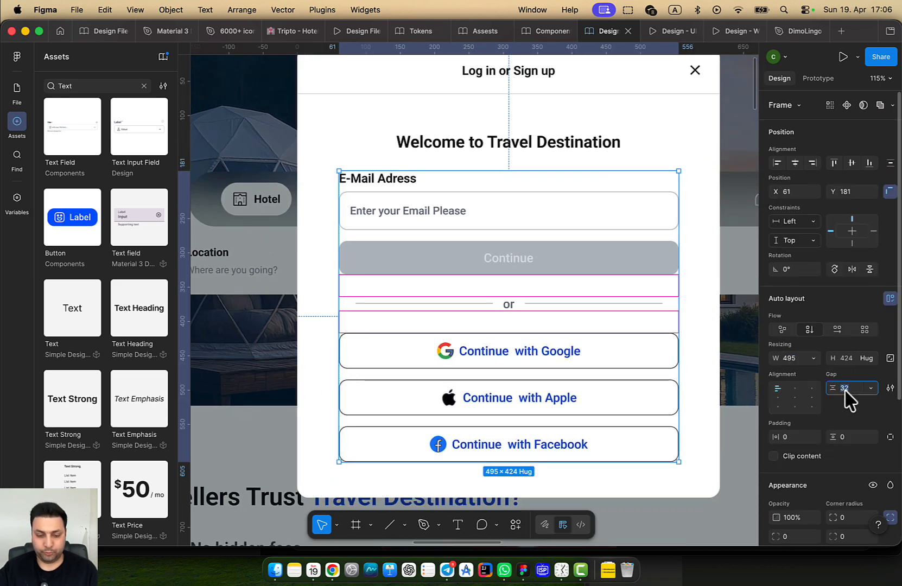
key(Return)
Measure the title's and form's distances to the modal edges
scroll(654, 425, down, 3)
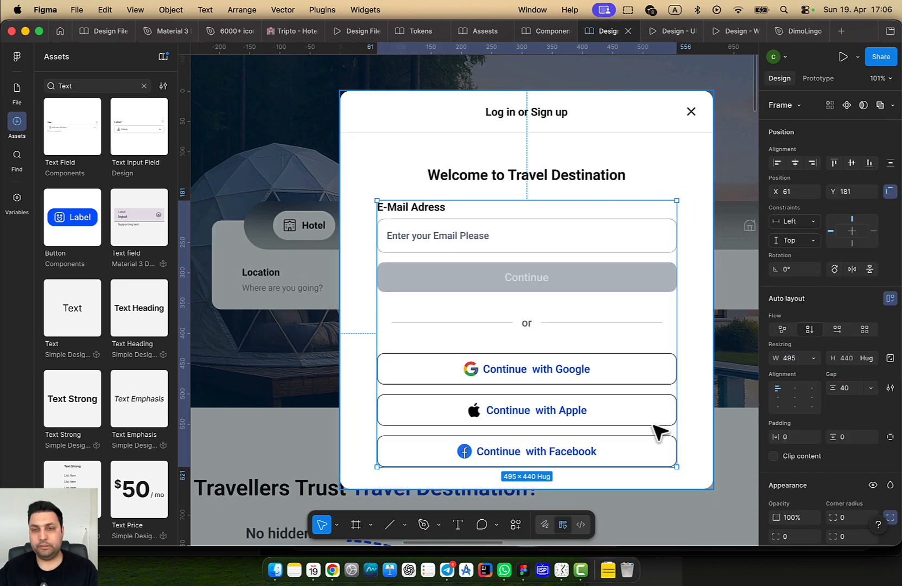
drag(653, 409, 579, 423)
double_click(579, 388)
click(616, 406)
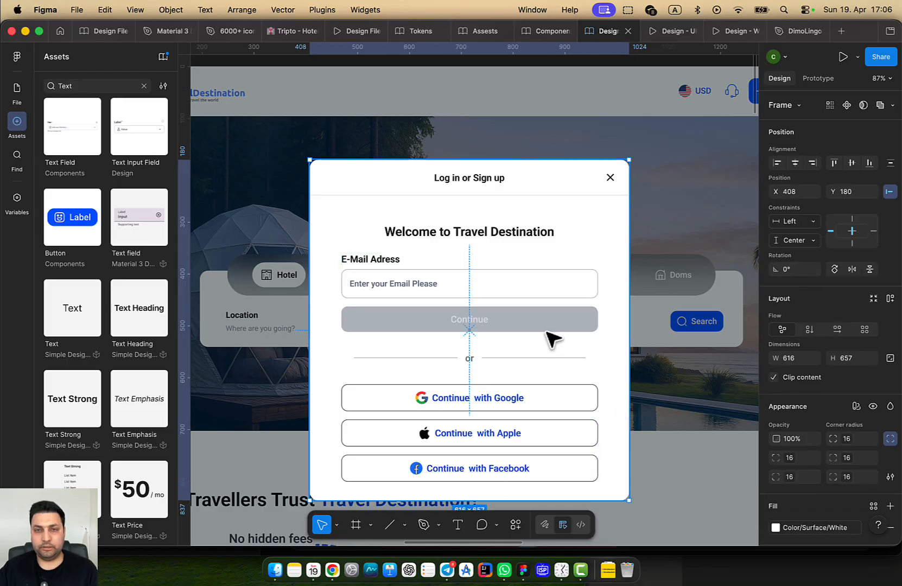
double_click(545, 331)
click(498, 177)
key(alt)
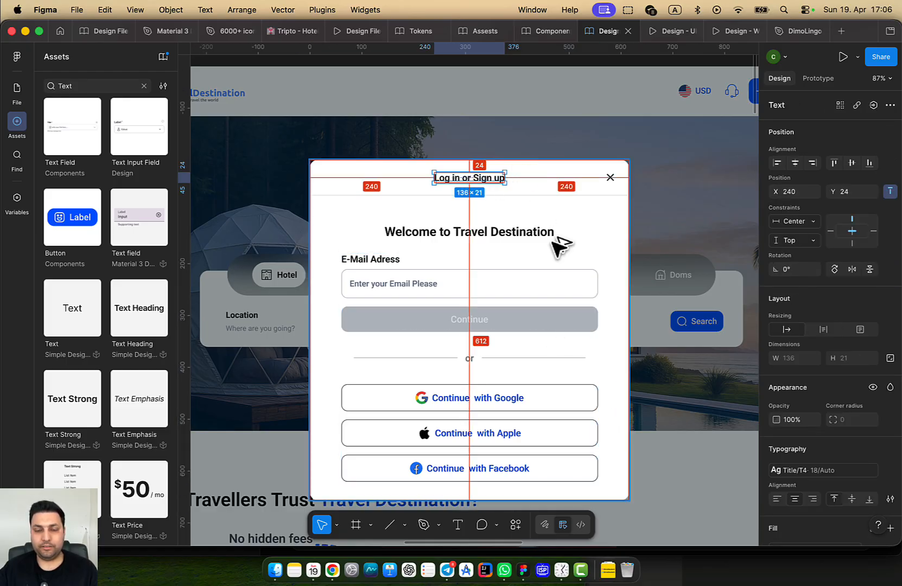
scroll(552, 239, down, 3)
click(539, 371)
key(alt)
Make the login modal 645 tall, centre it vertically, and preview the prototype
click(535, 404)
drag(536, 408, 537, 402)
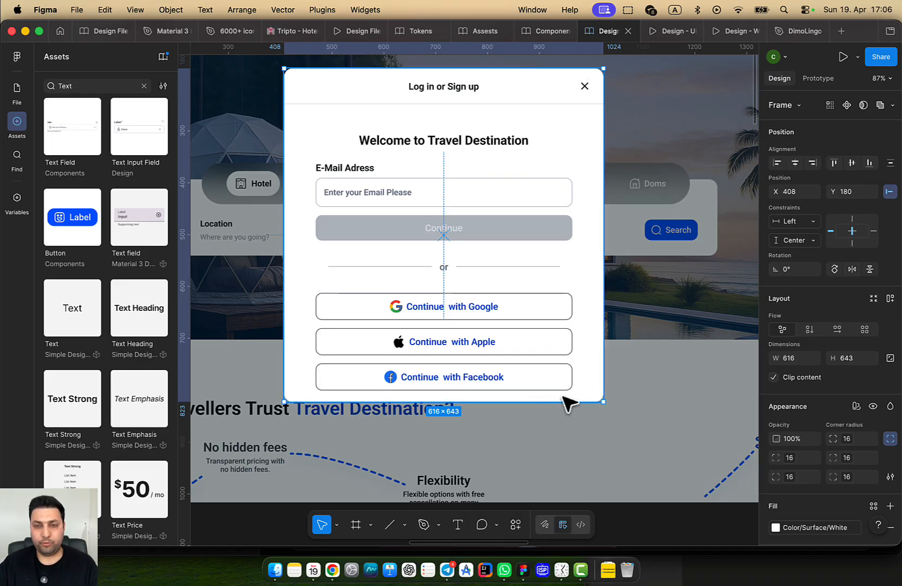
text(645)
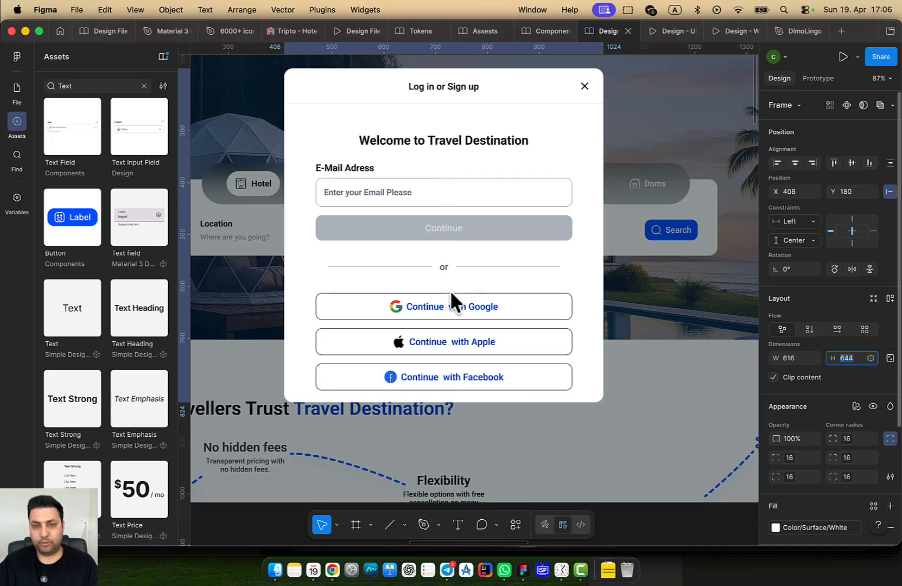
key(Return)
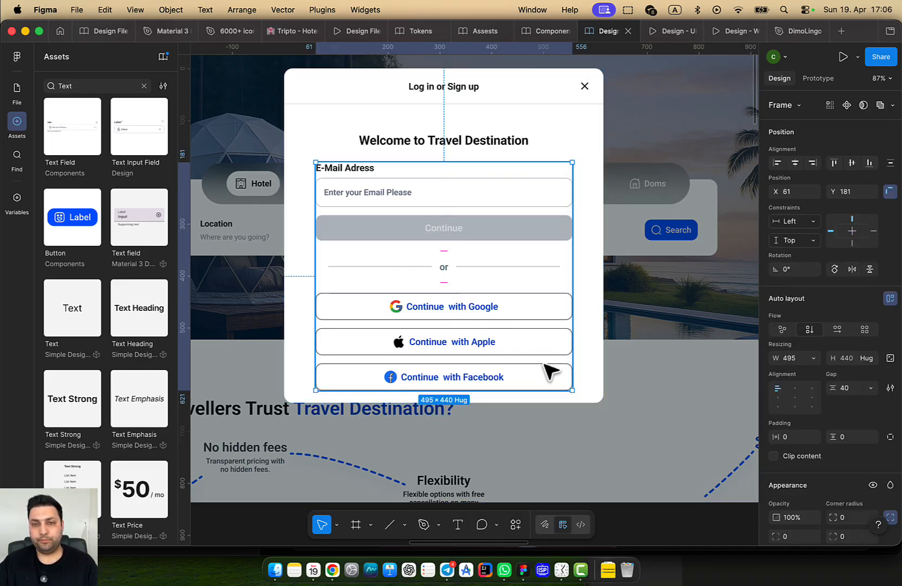
click(853, 163)
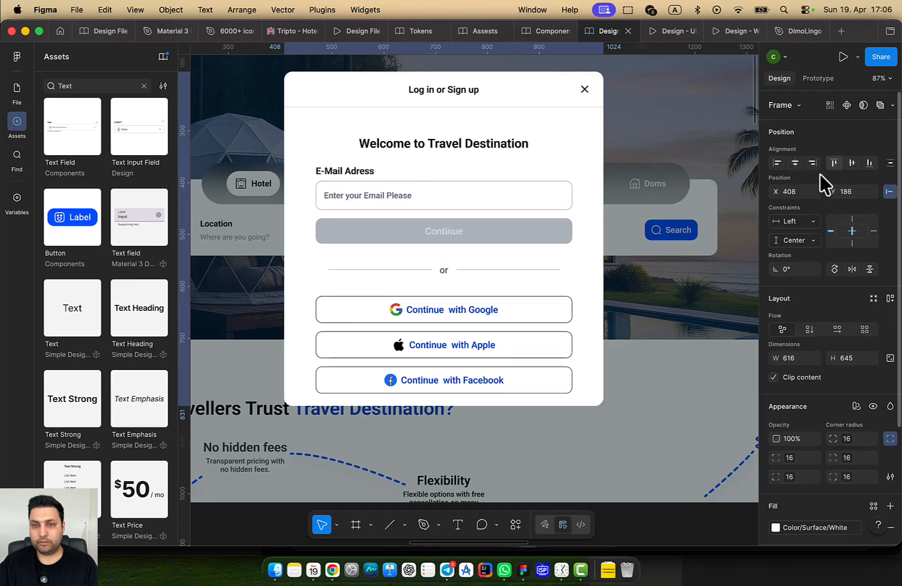
scroll(590, 332, down, 5)
click(671, 31)
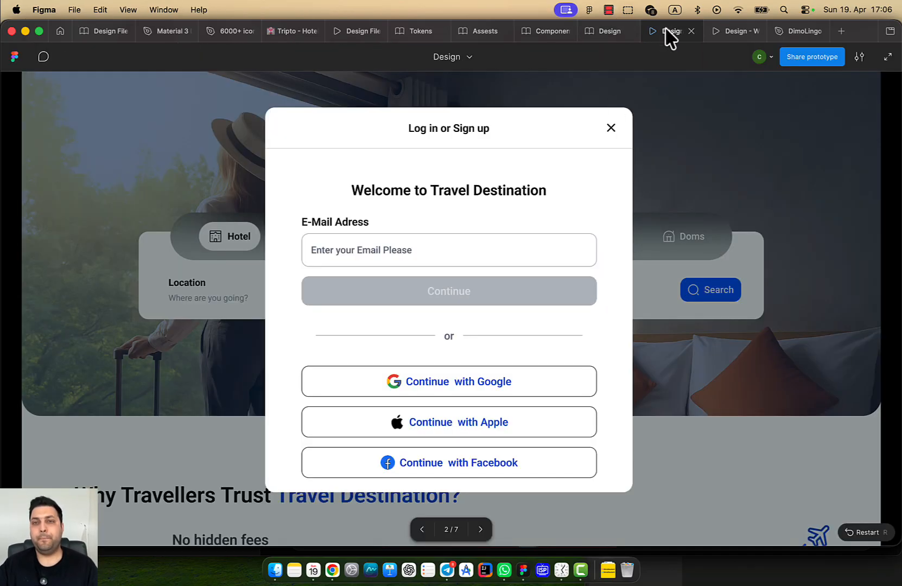
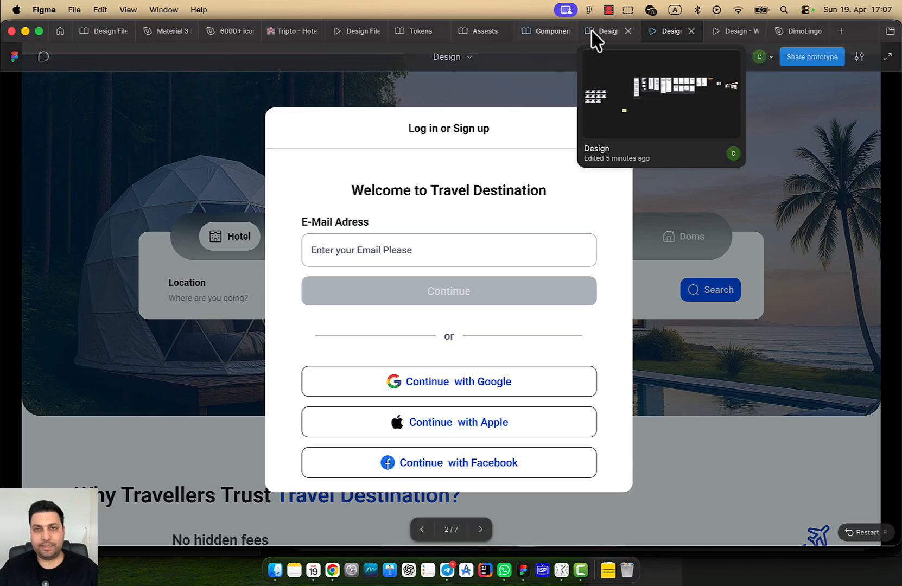
Preview the 645-tall login modal in the running prototype
click(604, 31)
scroll(487, 312, up, 3)
scroll(493, 318, down, 2)
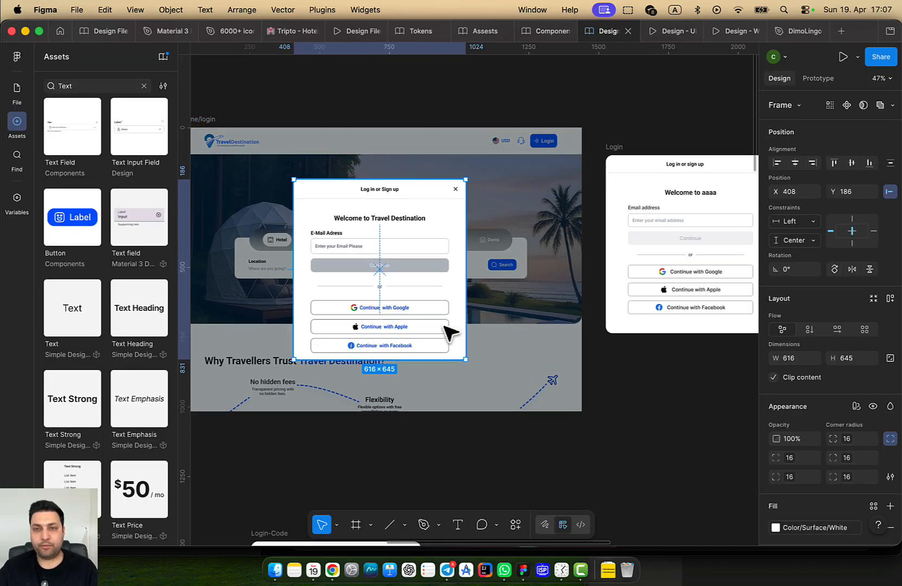
scroll(451, 335, left, 2)
click(671, 31)
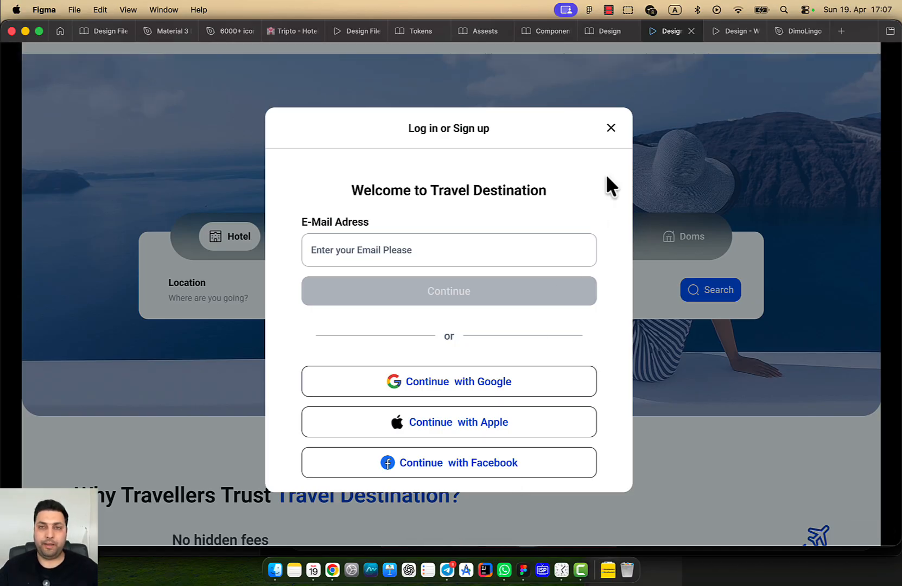
click(598, 32)
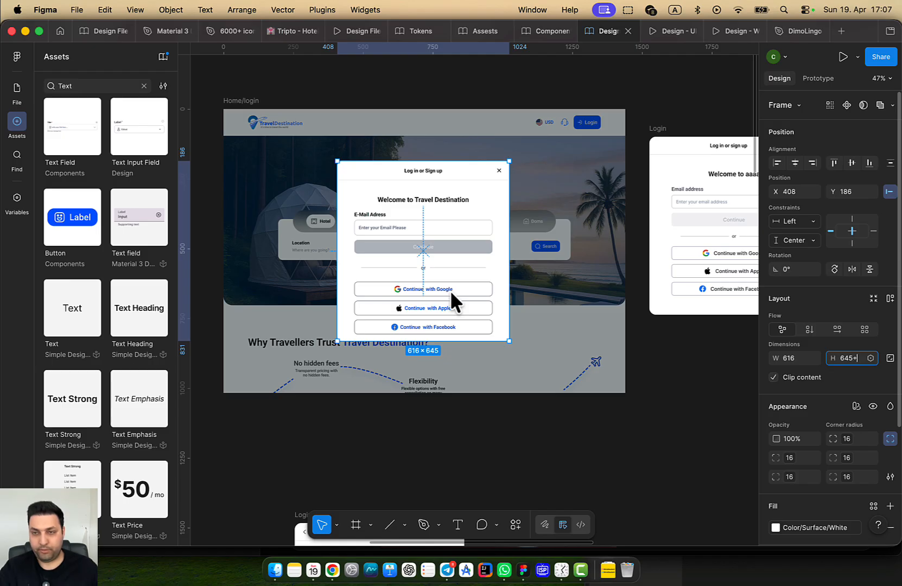
Increase the login modal frame's height in 16 px steps up to 693
text(6)
key(Return)
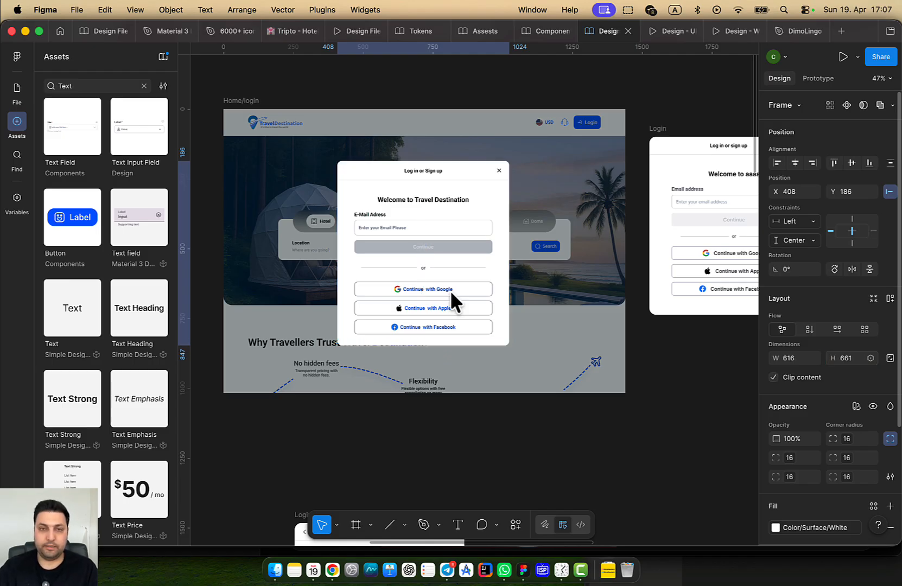
click(449, 291)
click(845, 361)
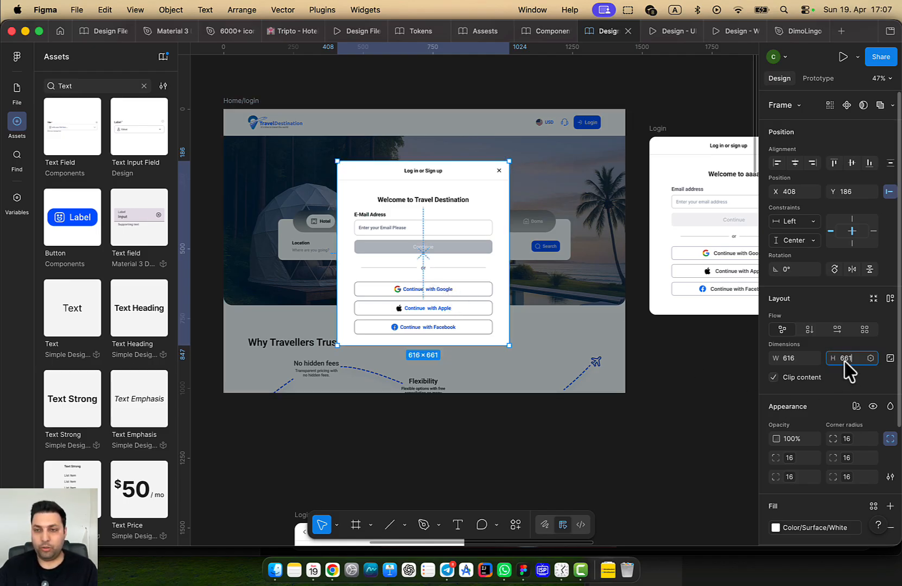
text(+1)
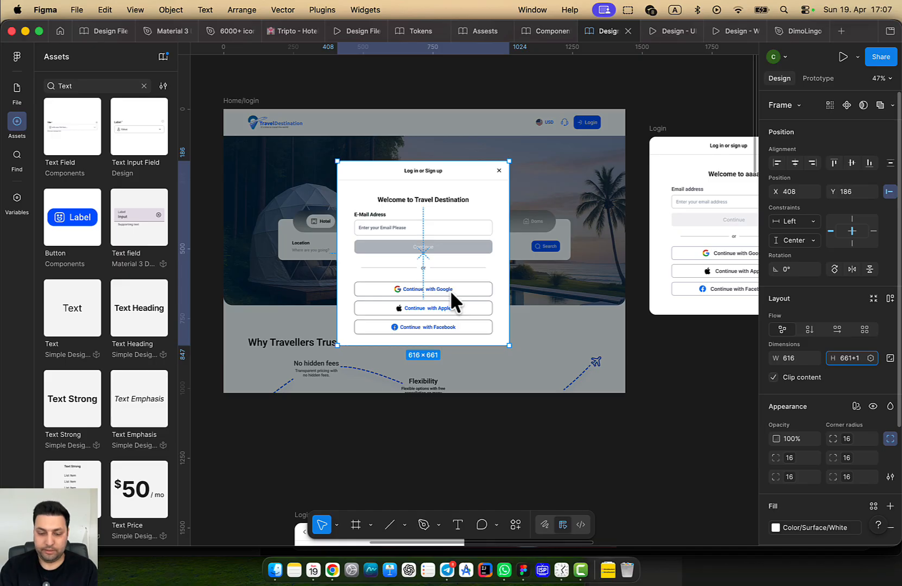
text(6)
key(Return)
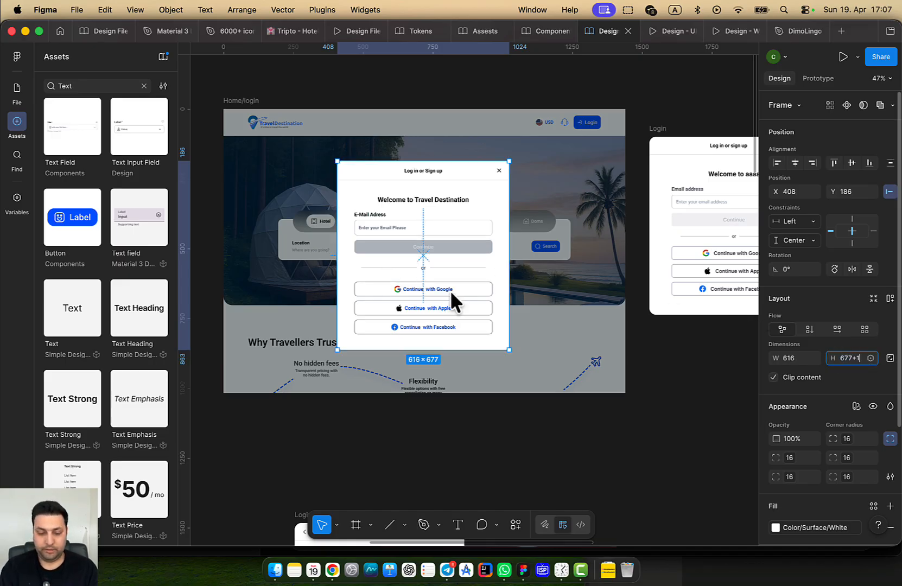
text(+16)
key(Return)
Check the 616×693 login modal in the prototype preview
mouse_move(1, 1)
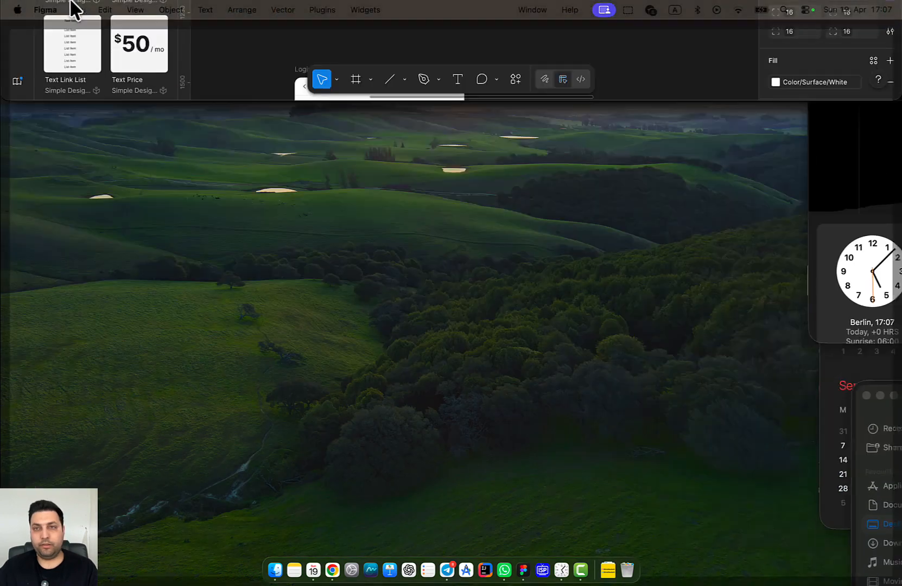
click(357, 224)
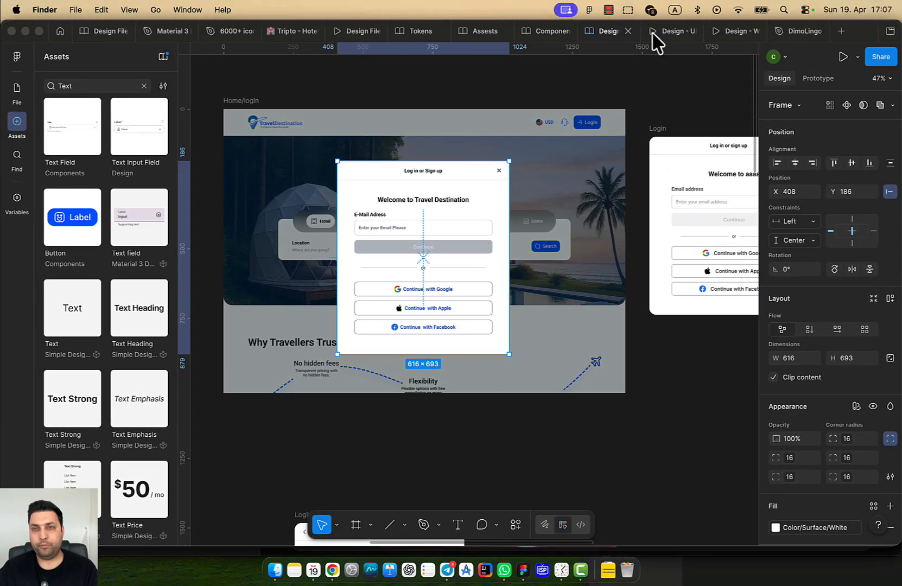
click(662, 34)
click(668, 33)
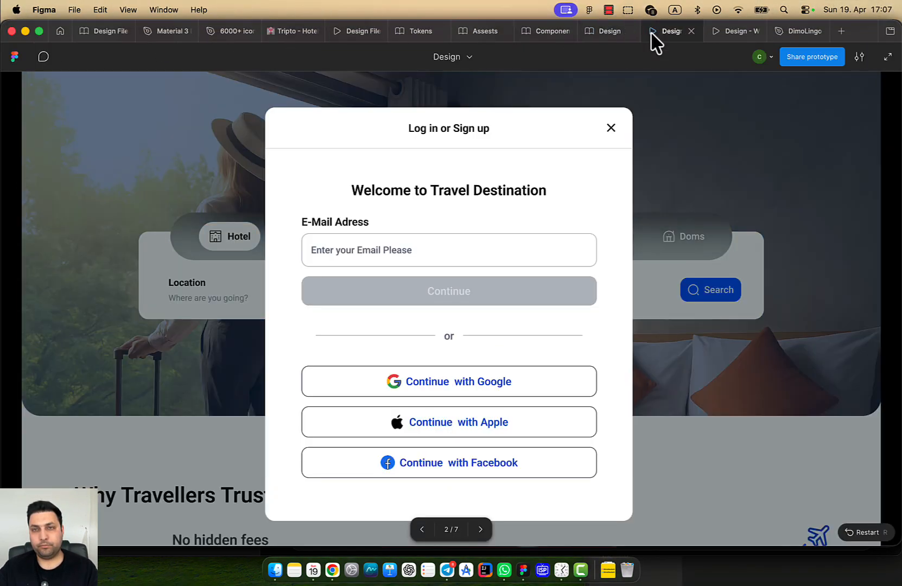
scroll(568, 308, down, 2)
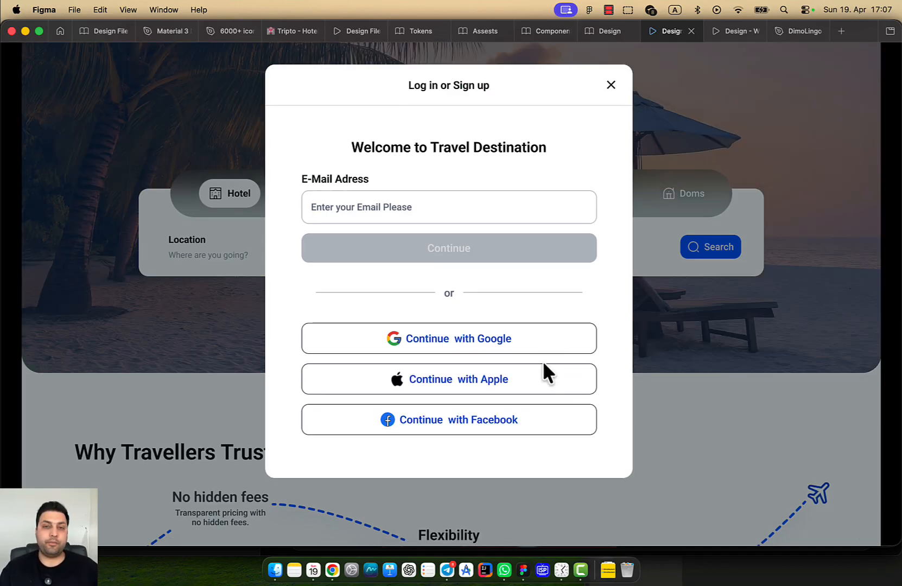
scroll(810, 378, up, 4)
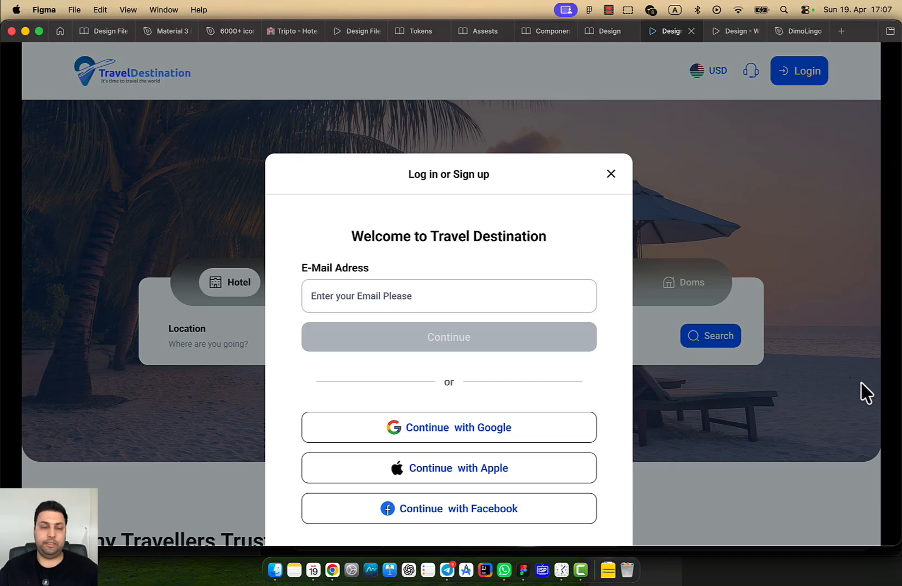
scroll(858, 392, down, 3)
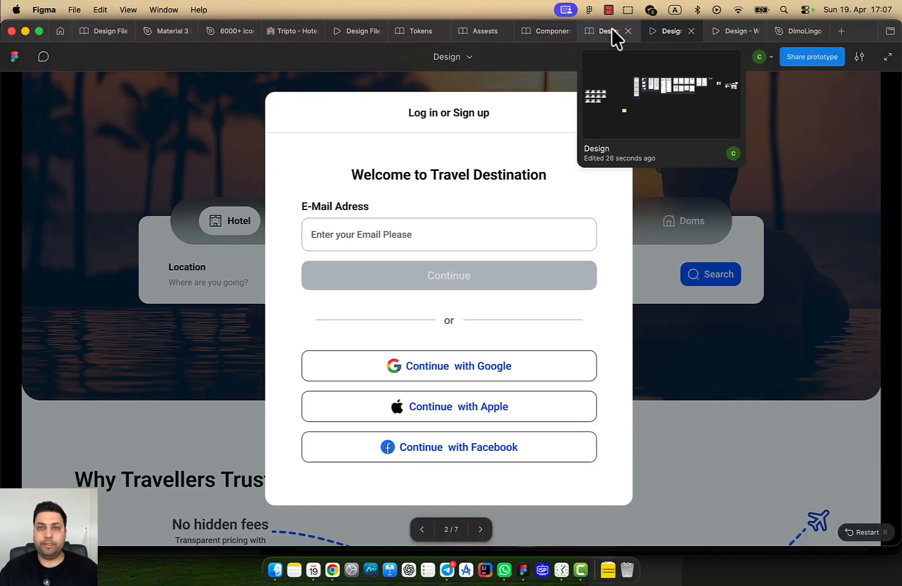
click(612, 33)
scroll(494, 292, left, 5)
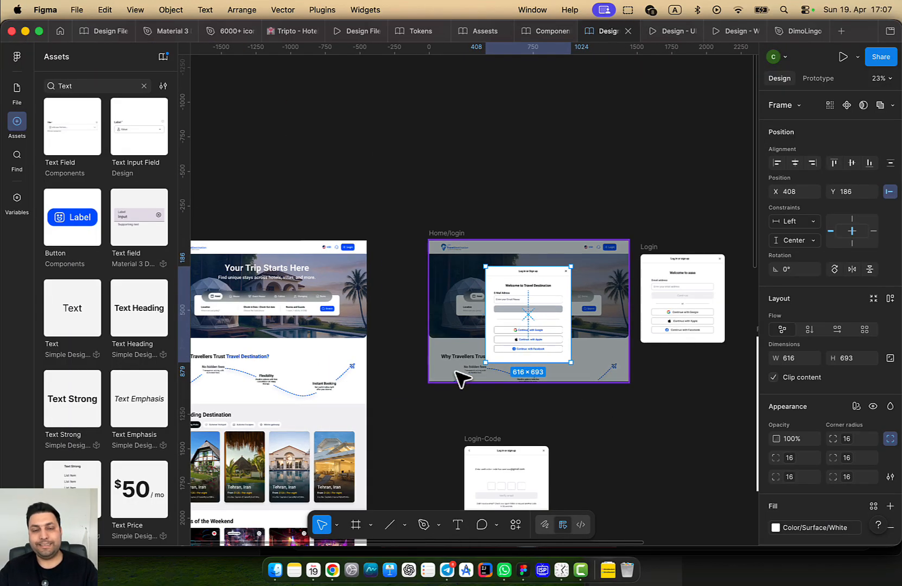
Select the Login button in the Home page header
scroll(543, 370, left, 5)
click(543, 239)
scroll(475, 283, right, 3)
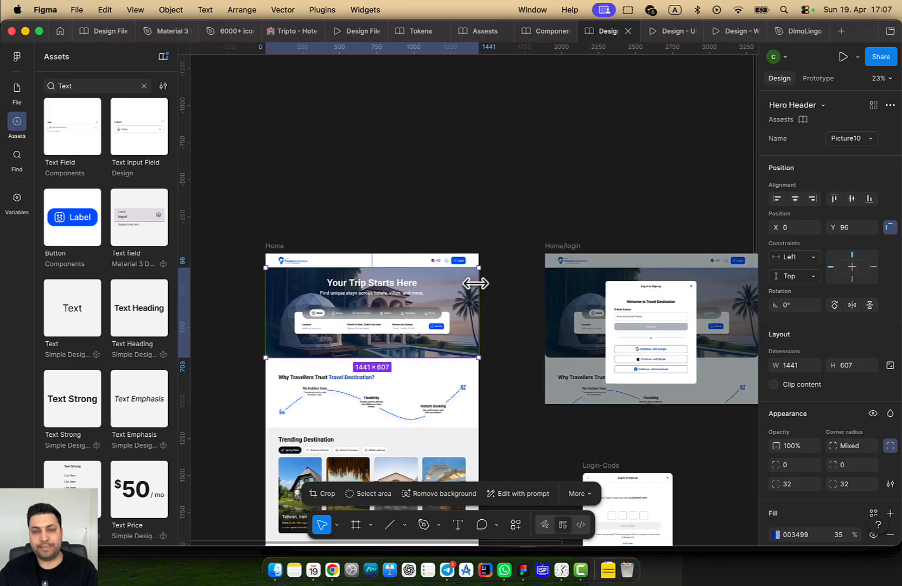
scroll(475, 283, up, 3)
drag(595, 312, 614, 327)
click(596, 328)
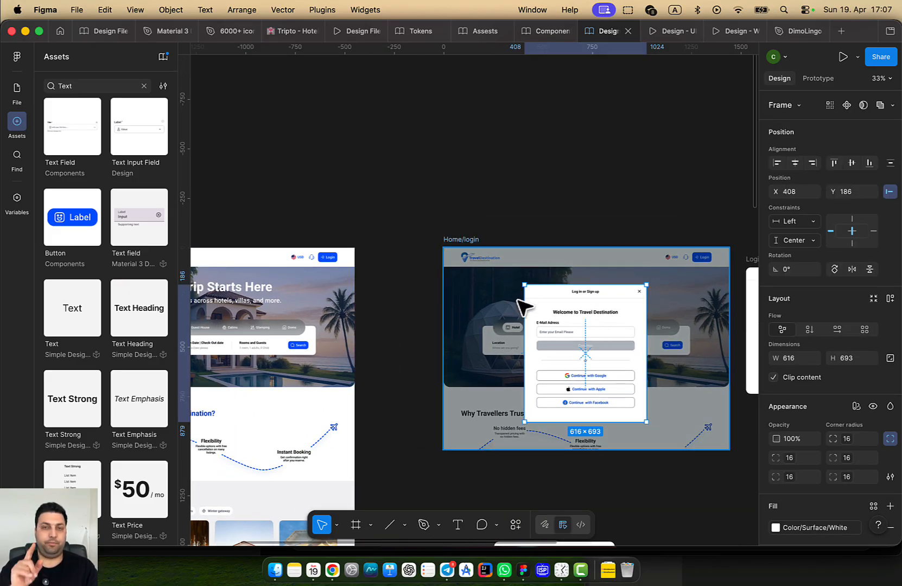
scroll(379, 261, left, 5)
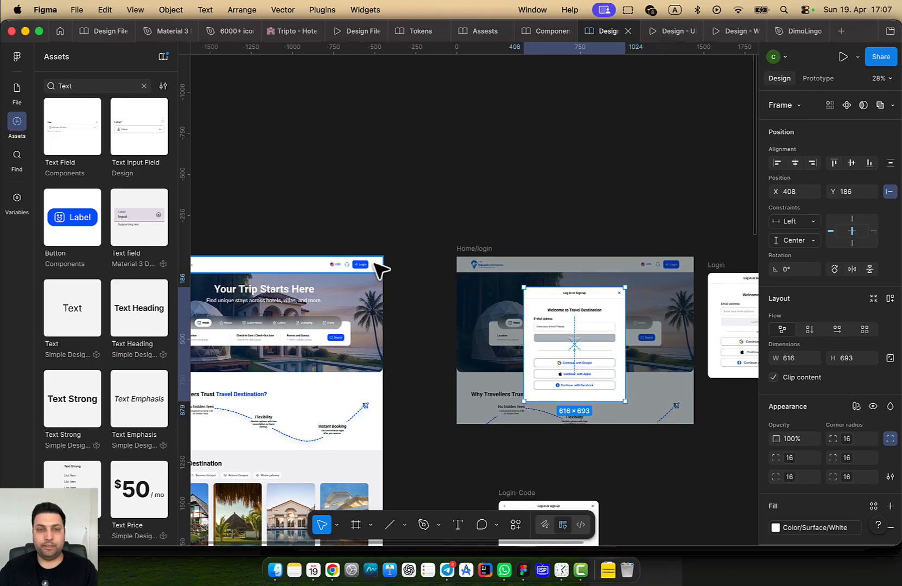
scroll(494, 210, up, 2)
click(452, 232)
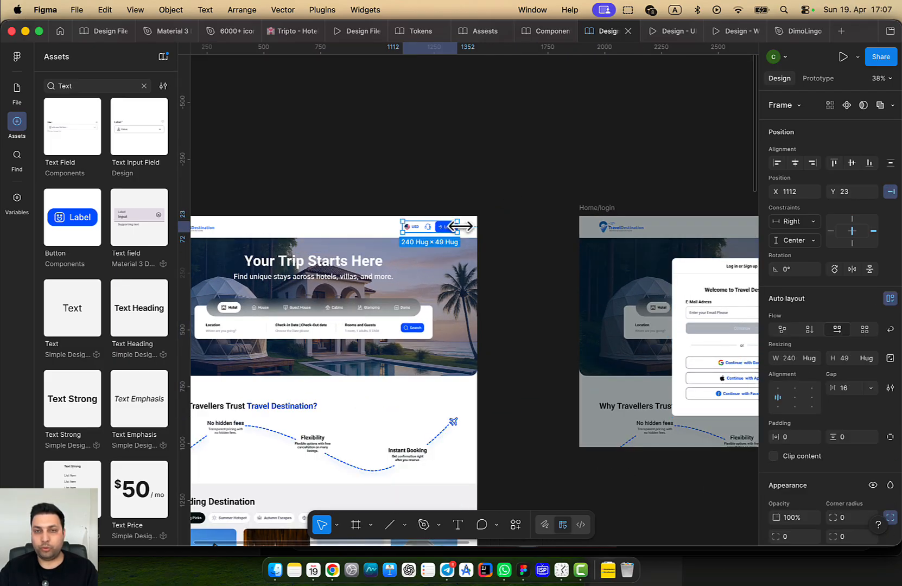
Apply the Button component update from the Components library with Update all
click(817, 77)
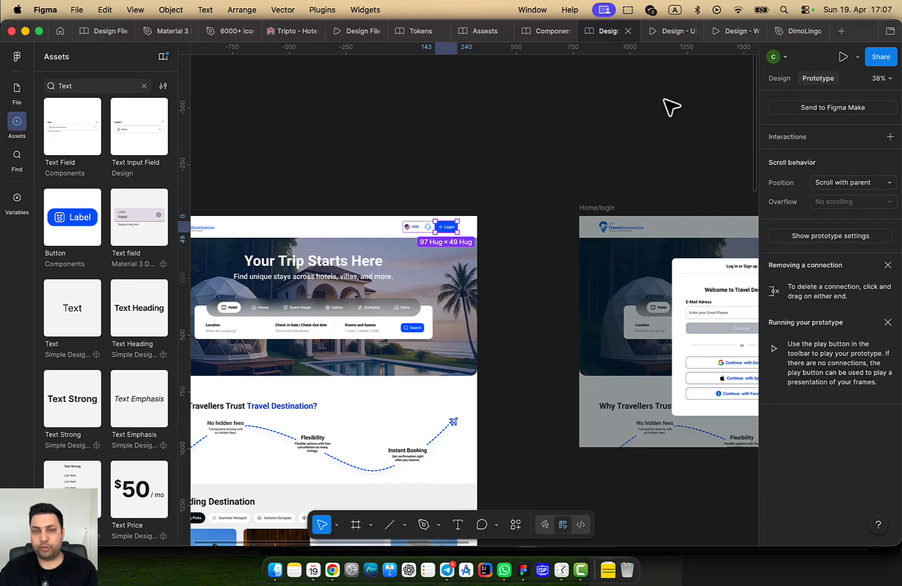
click(671, 107)
click(163, 57)
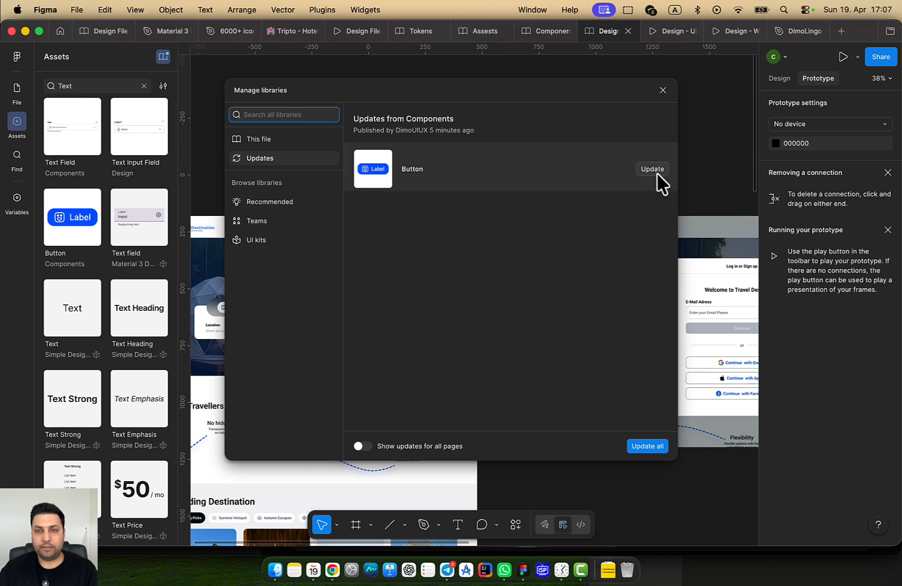
click(646, 446)
scroll(530, 256, up, 5)
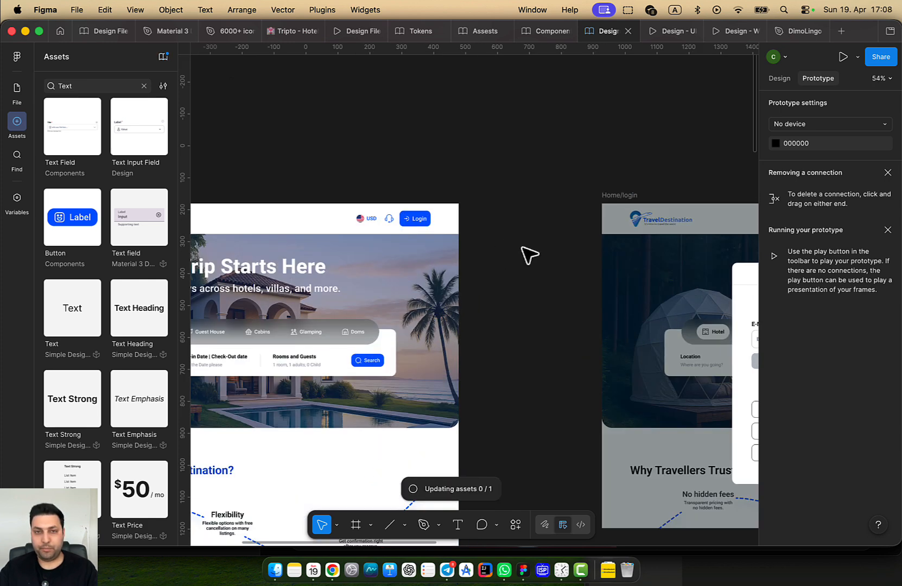
double_click(362, 225)
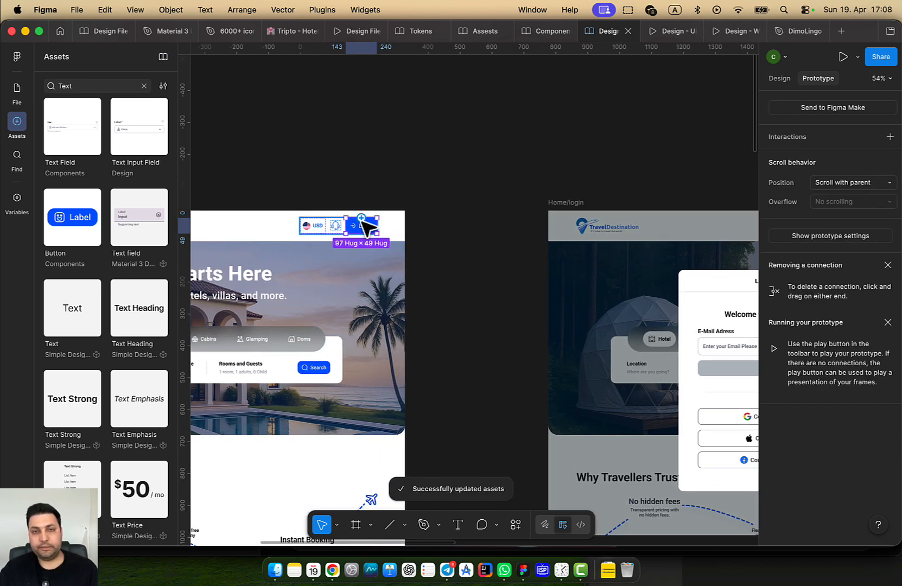
scroll(358, 246, right, 4)
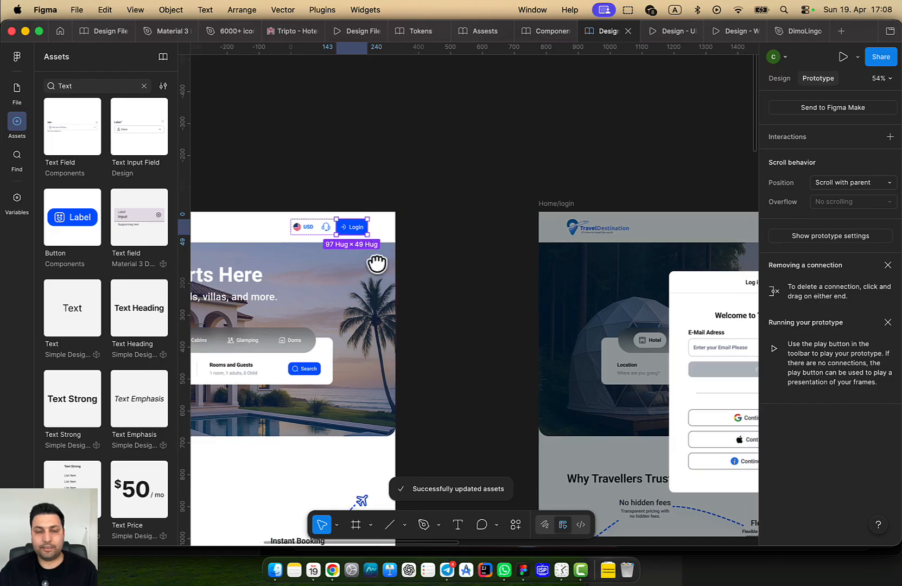
drag(319, 240, 325, 244)
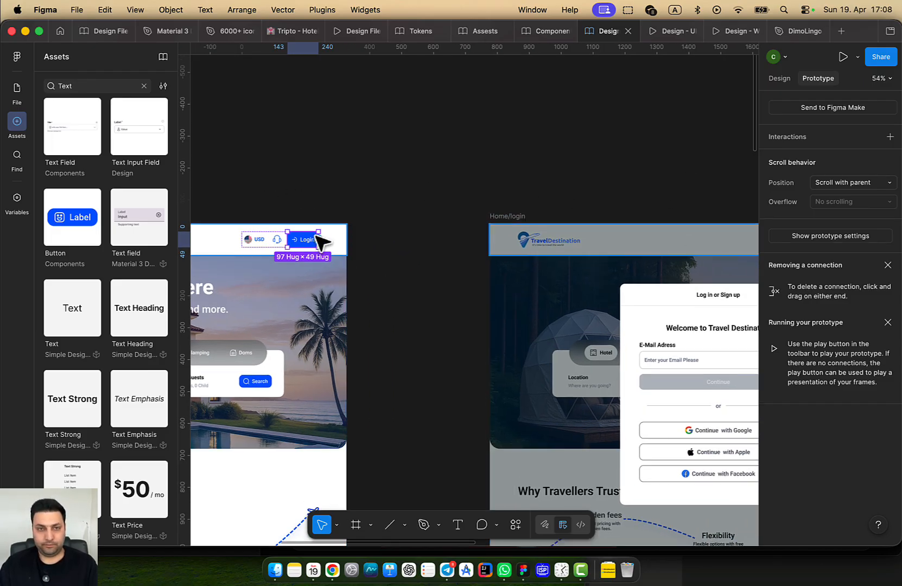
Add an On click, Open overlay interaction to the Login button, leaving the overlay unset
click(890, 136)
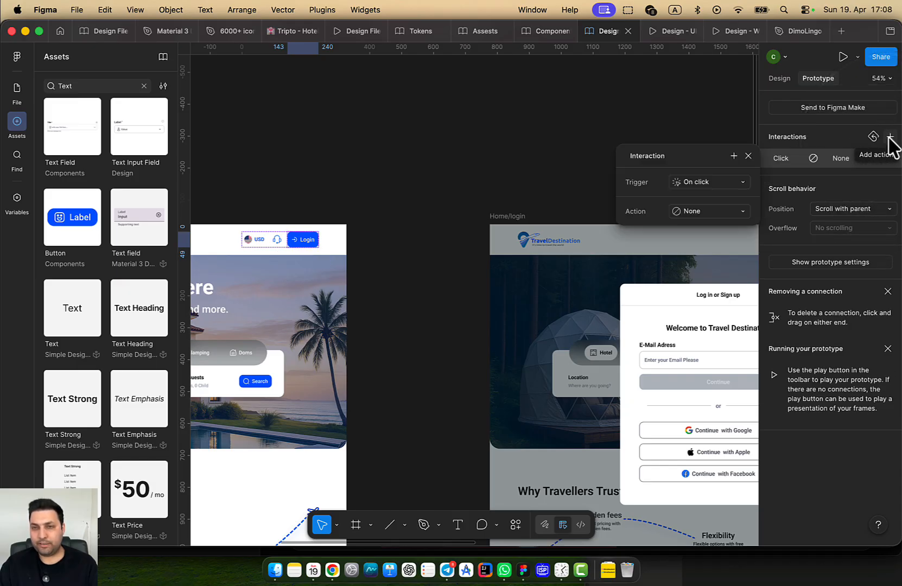
click(743, 212)
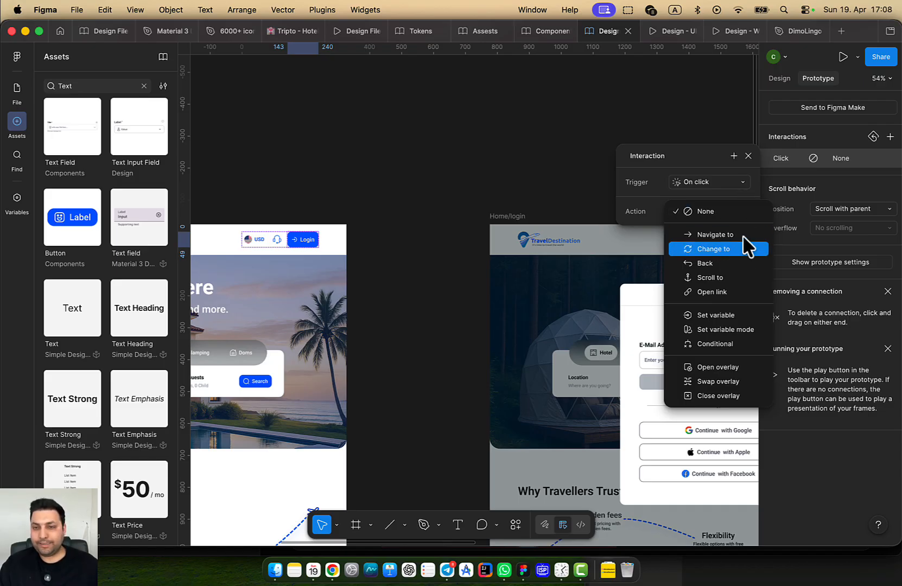
click(751, 368)
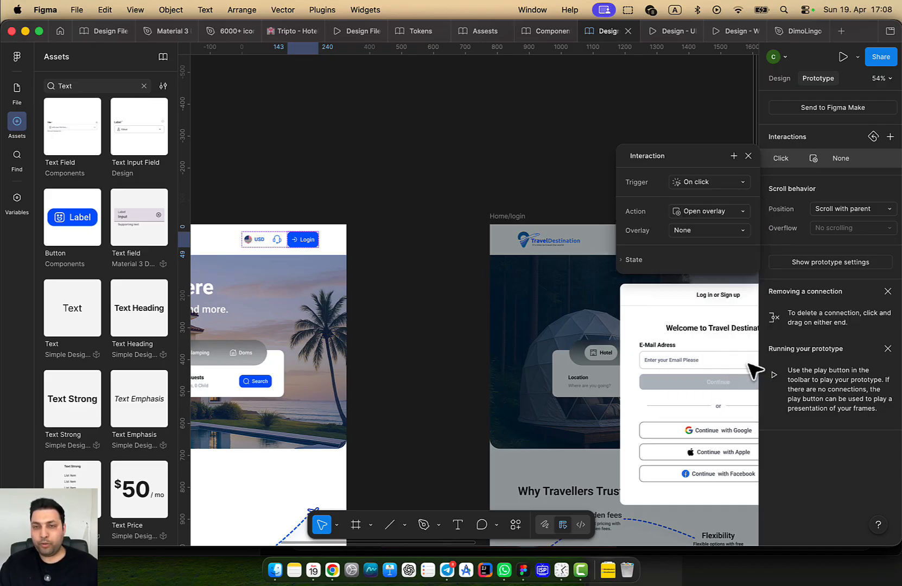
click(700, 231)
click(628, 326)
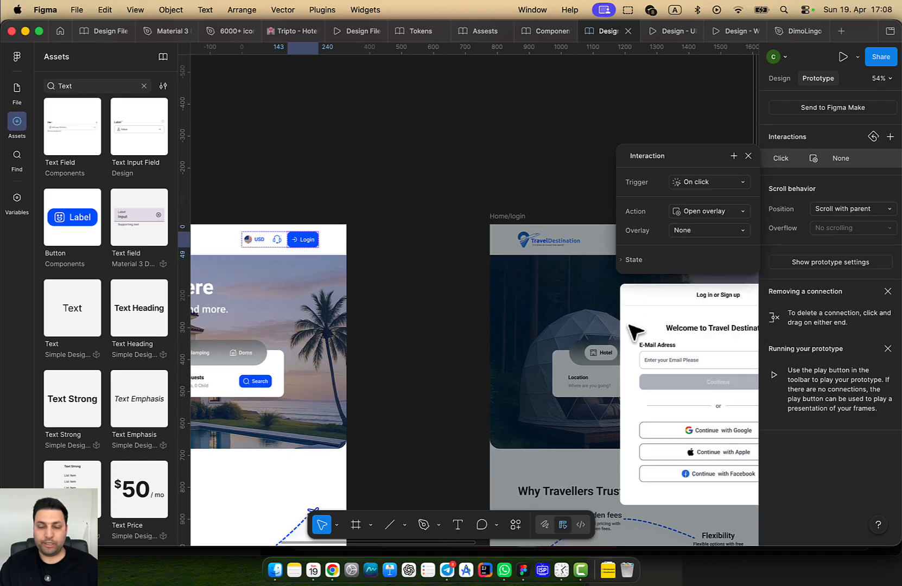
drag(468, 285, 289, 242)
click(536, 257)
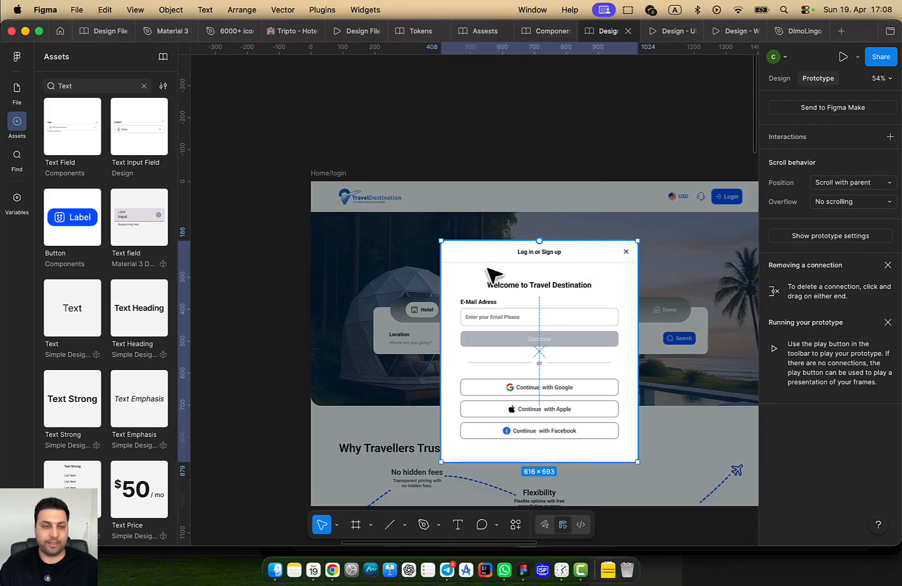
scroll(493, 275, up, 1)
Rename the login modal's frame layer to 'Login / First Step'
click(17, 92)
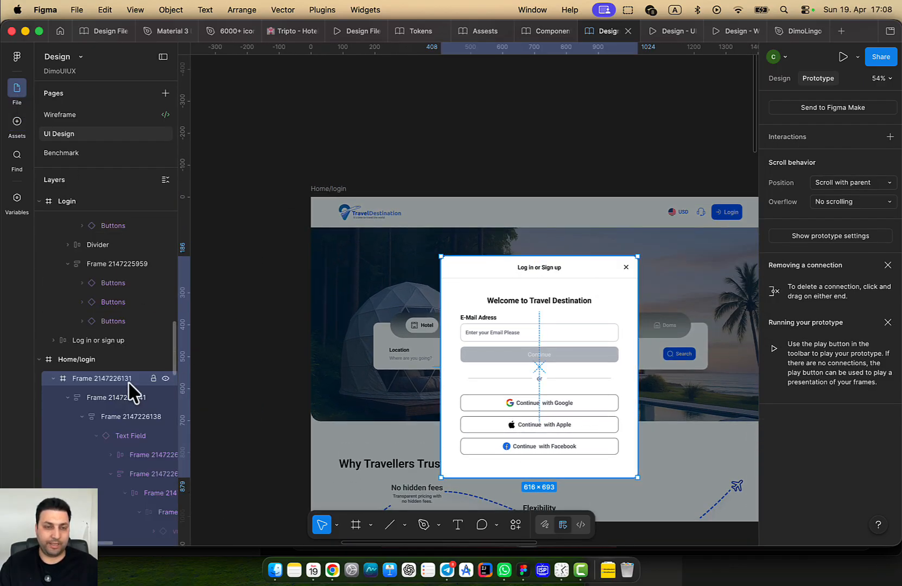
double_click(101, 379)
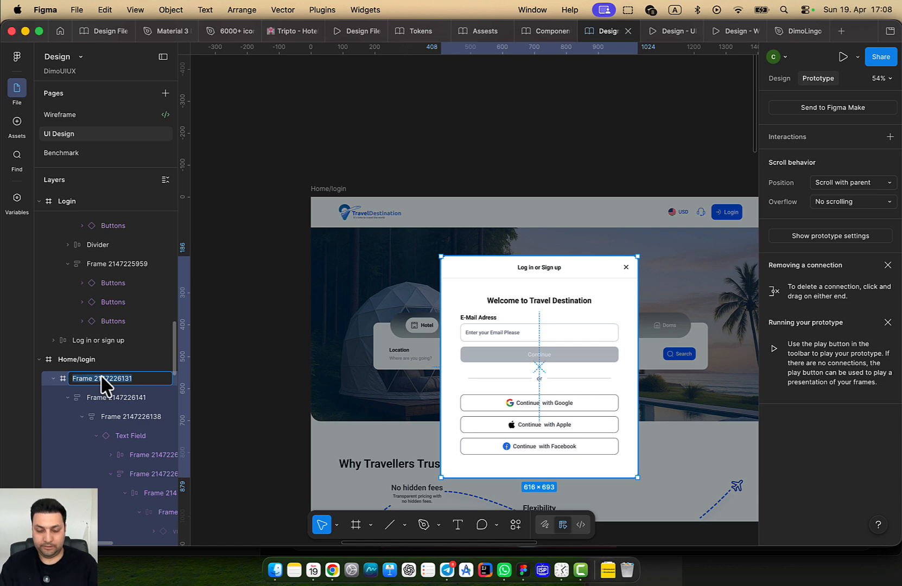
text(Login / First S)
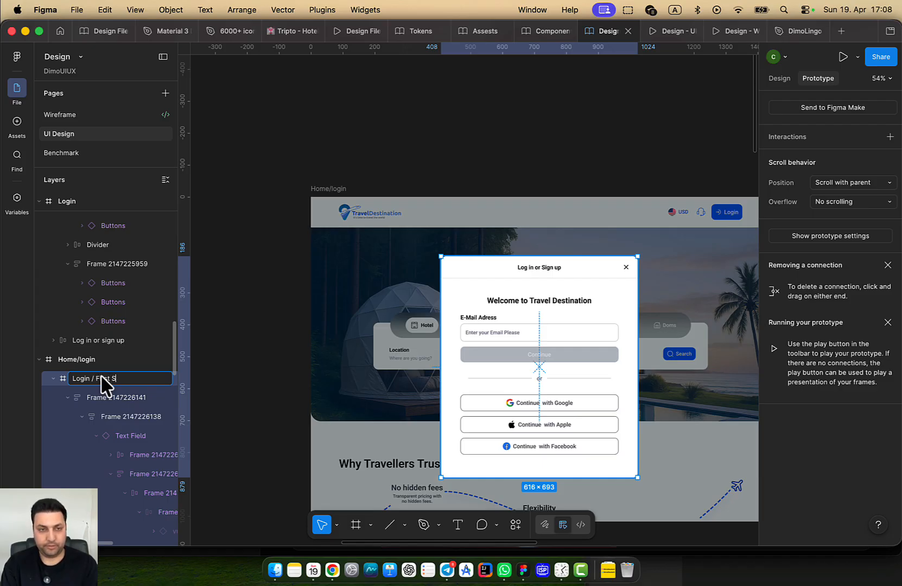
text(tep)
key(Return)
Review the Login button's click interaction and link it to the Home/login frame
scroll(282, 364, down, 5)
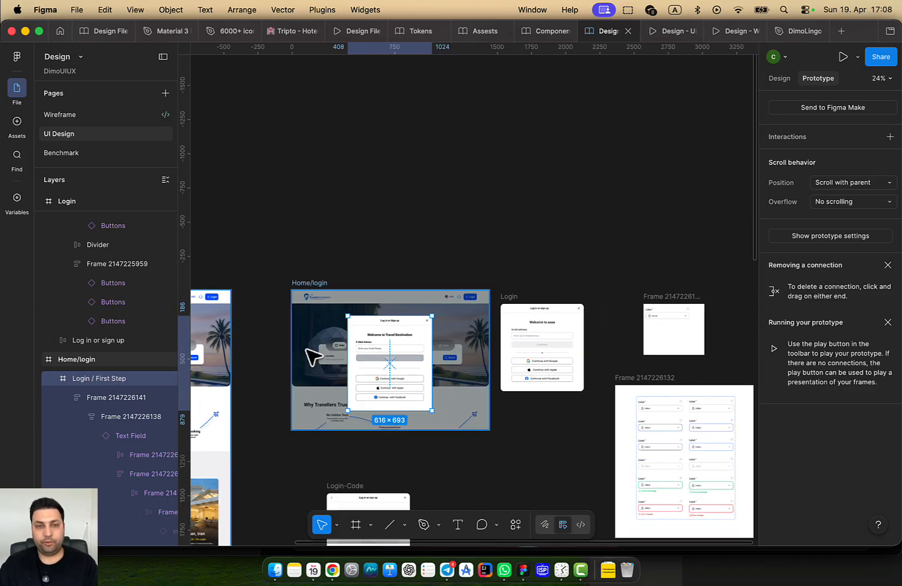
scroll(434, 347, left, 5)
scroll(549, 338, up, 3)
click(321, 270)
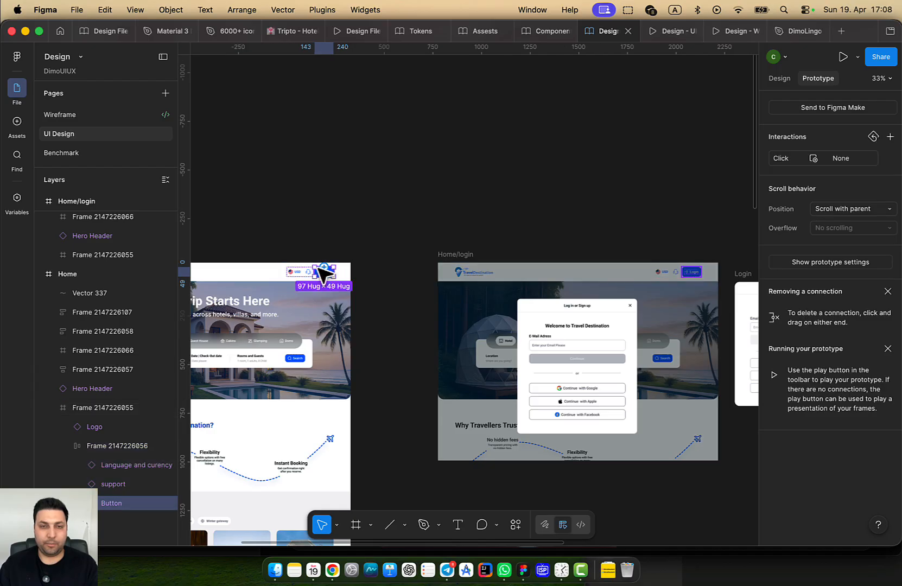
click(843, 161)
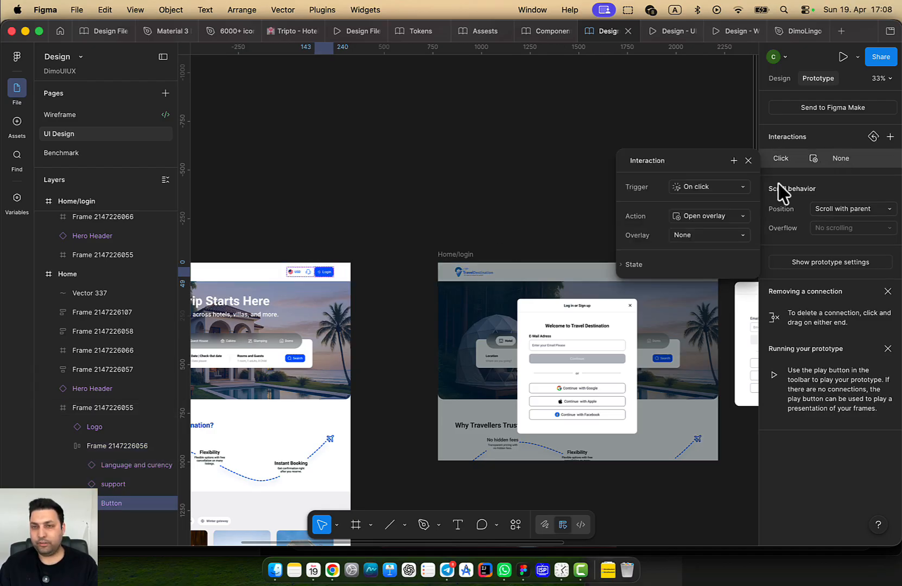
click(715, 237)
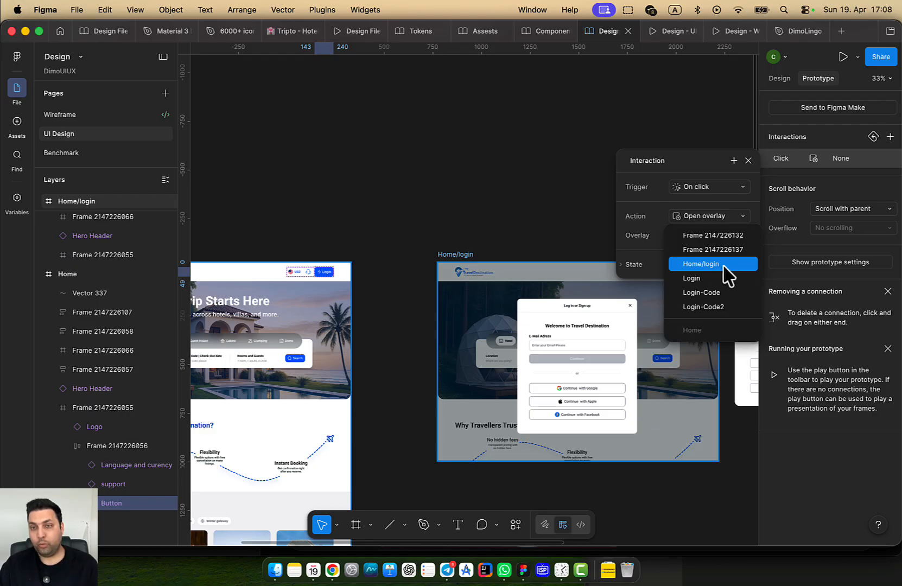
click(519, 189)
click(325, 271)
double_click(322, 275)
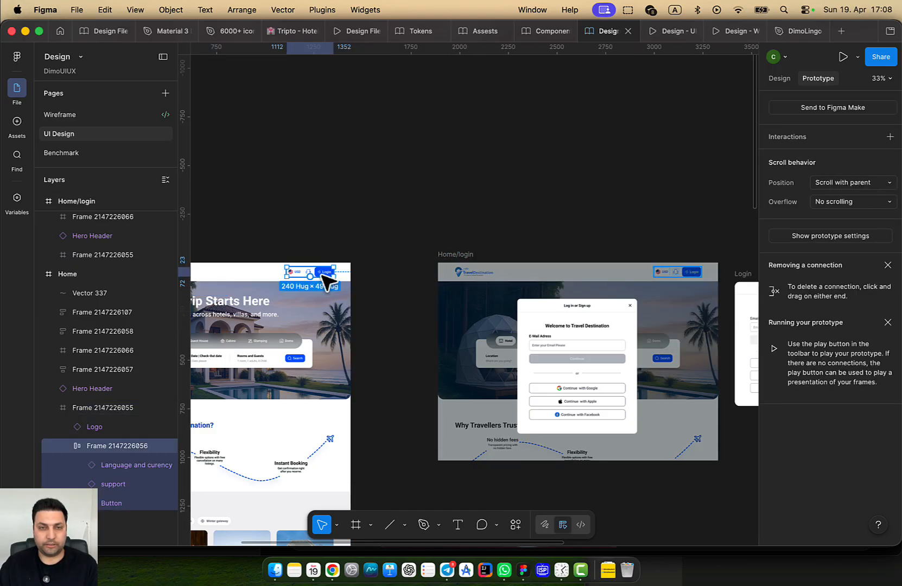
double_click(322, 273)
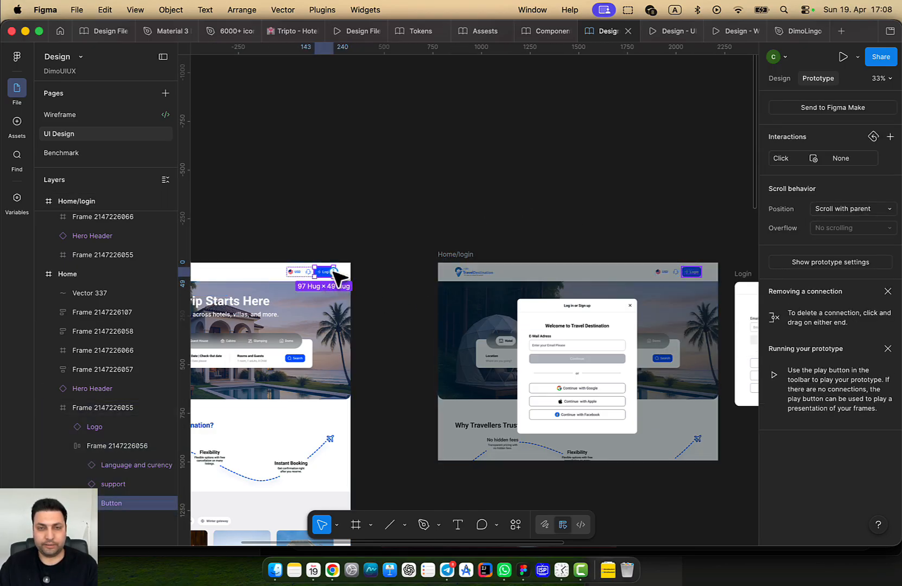
mouse_move(334, 272)
mouse_down()
mouse_move(516, 379)
mouse_move(606, 383)
mouse_move(423, 334)
mouse_move(324, 273)
mouse_up()
Drag a copy of the login modal out as a standalone Login / First Step frame
click(551, 325)
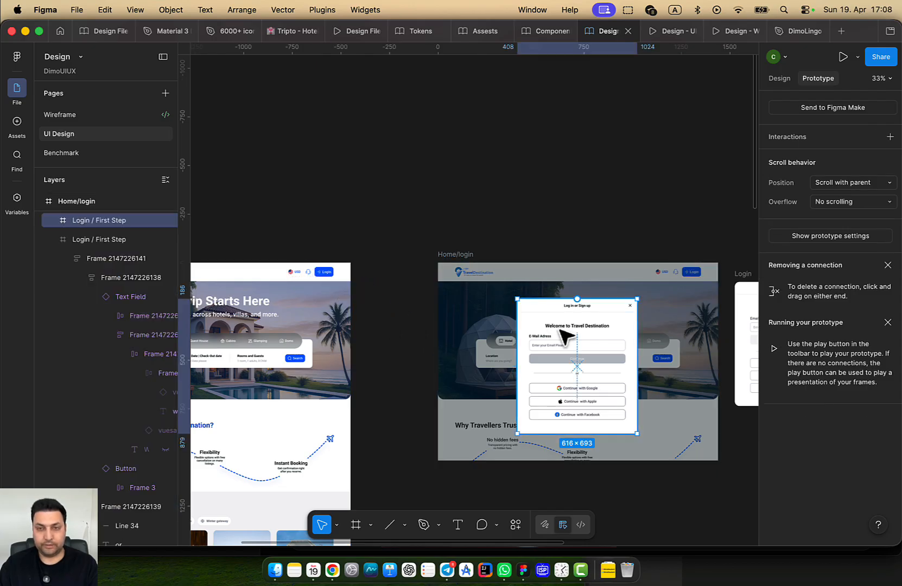
drag(568, 337, 435, 145)
scroll(488, 163, up, 2)
scroll(489, 163, left, 1)
click(666, 218)
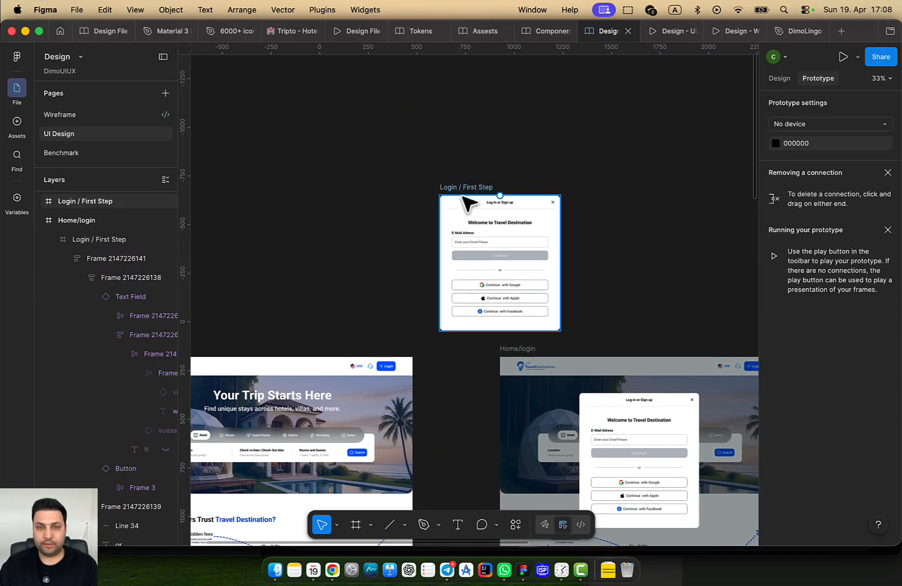
click(461, 187)
click(395, 224)
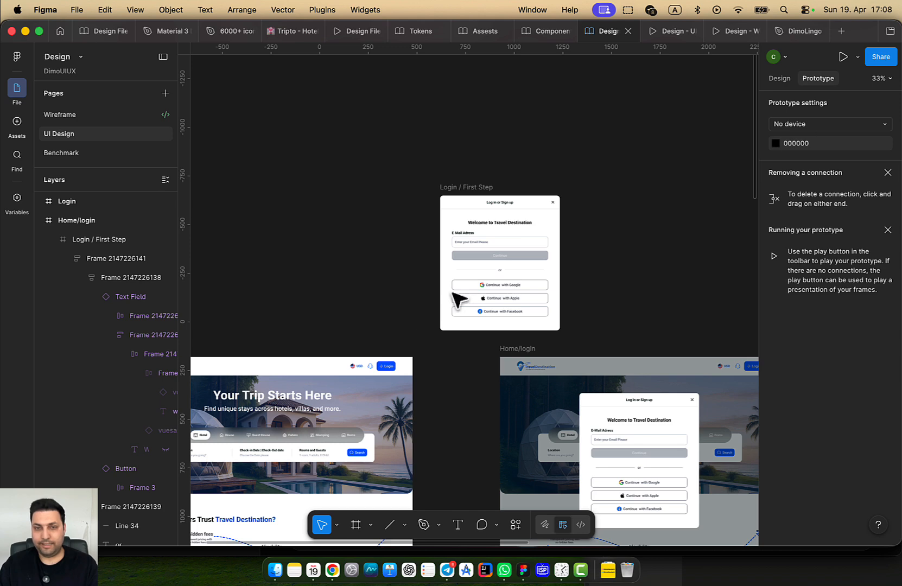
Give the Login button an On click interaction opening Login / First Step as an overlay
click(387, 365)
double_click(387, 367)
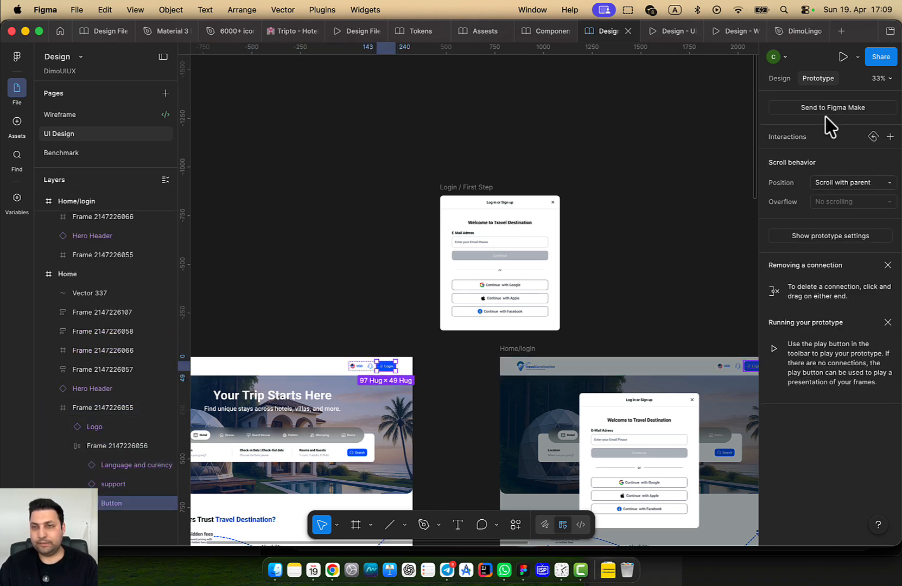
click(833, 184)
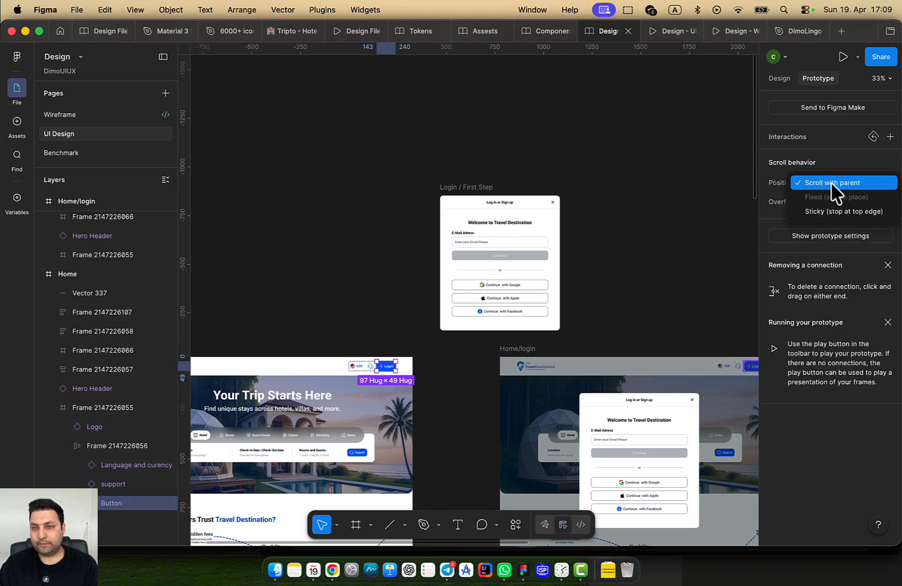
click(834, 183)
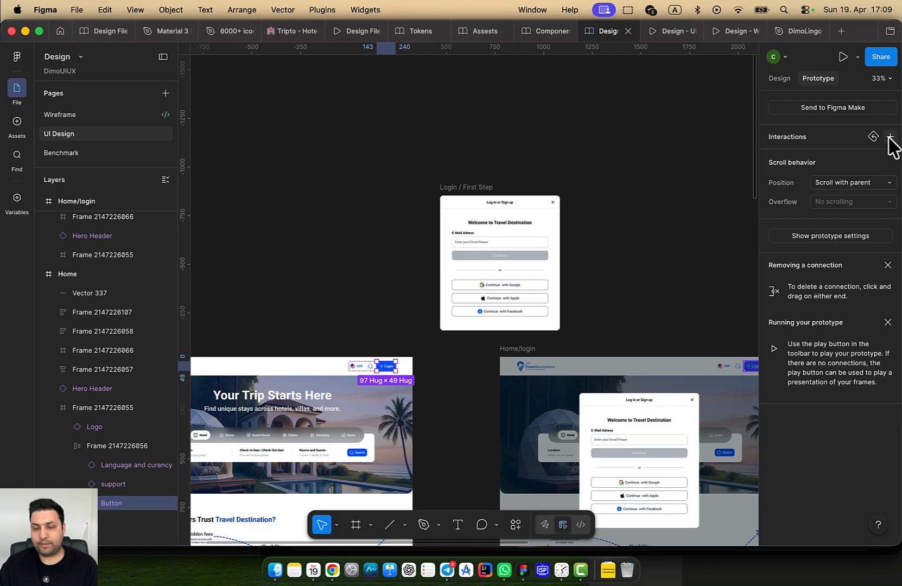
click(890, 137)
click(703, 211)
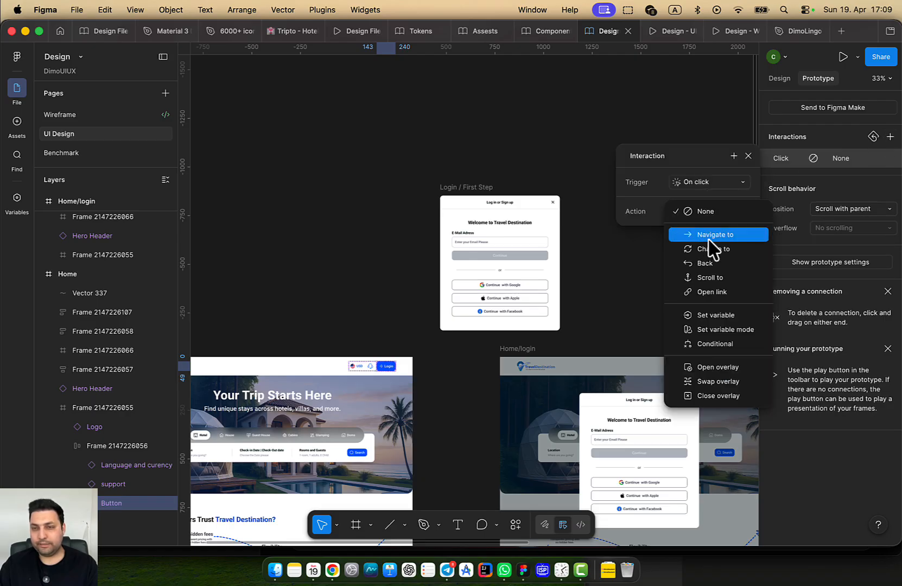
click(739, 370)
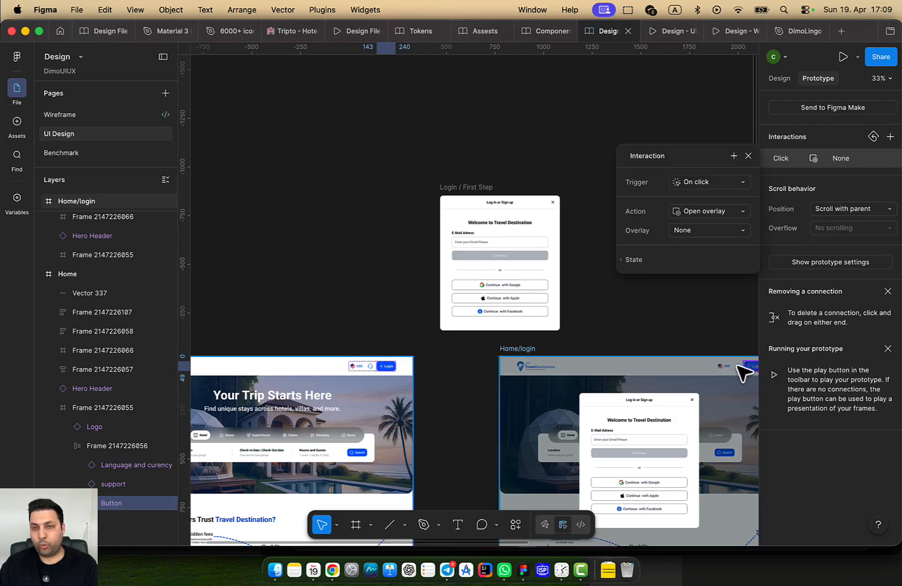
click(729, 233)
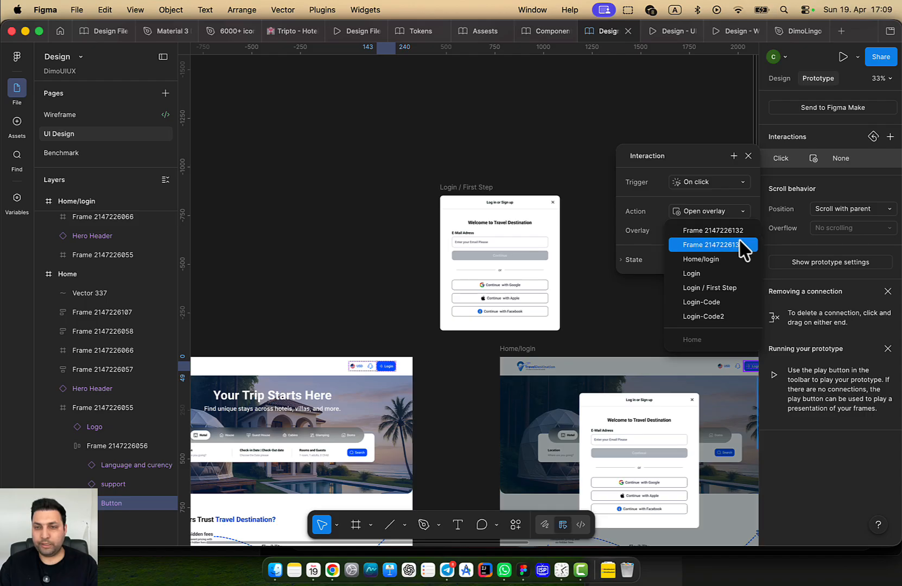
click(734, 289)
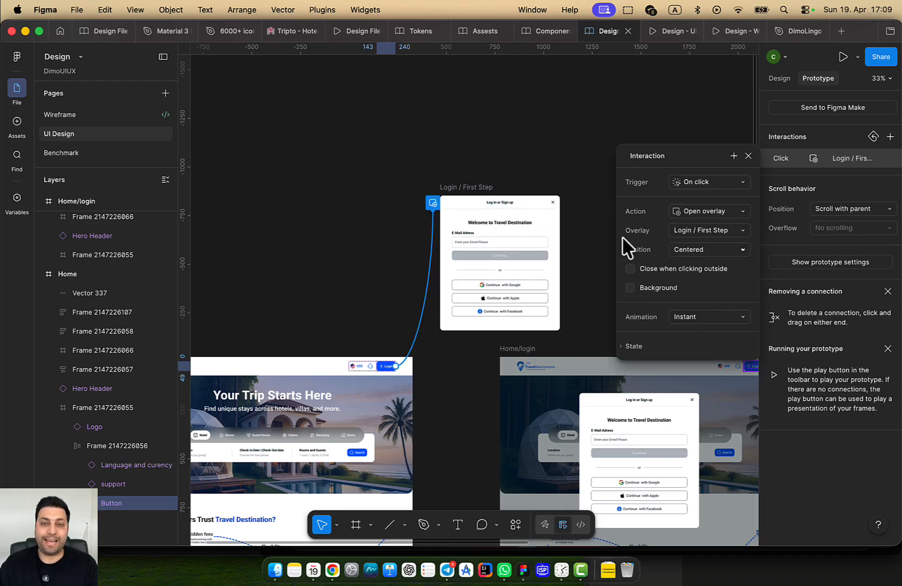
Keep the overlay centered with instant animation and dim the background behind it
drag(501, 133, 454, 110)
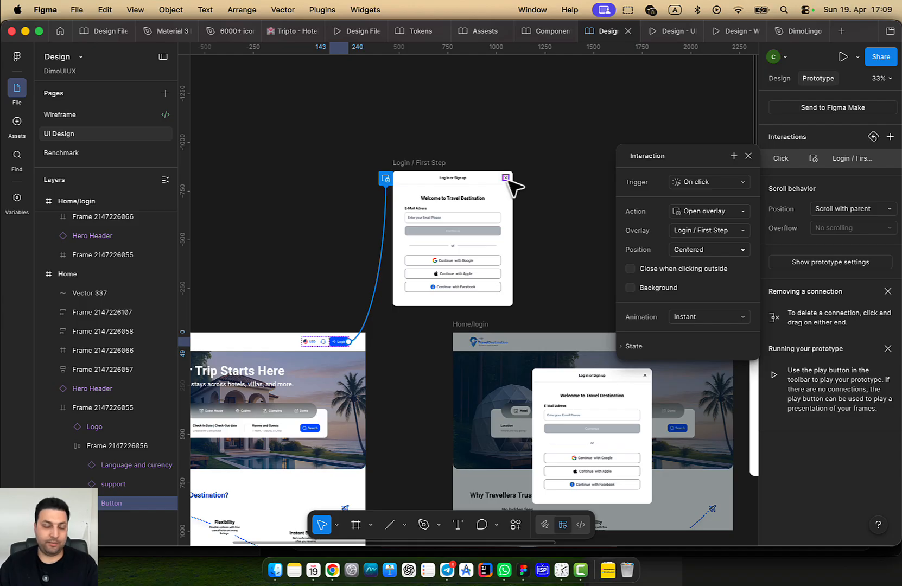
click(738, 252)
click(739, 255)
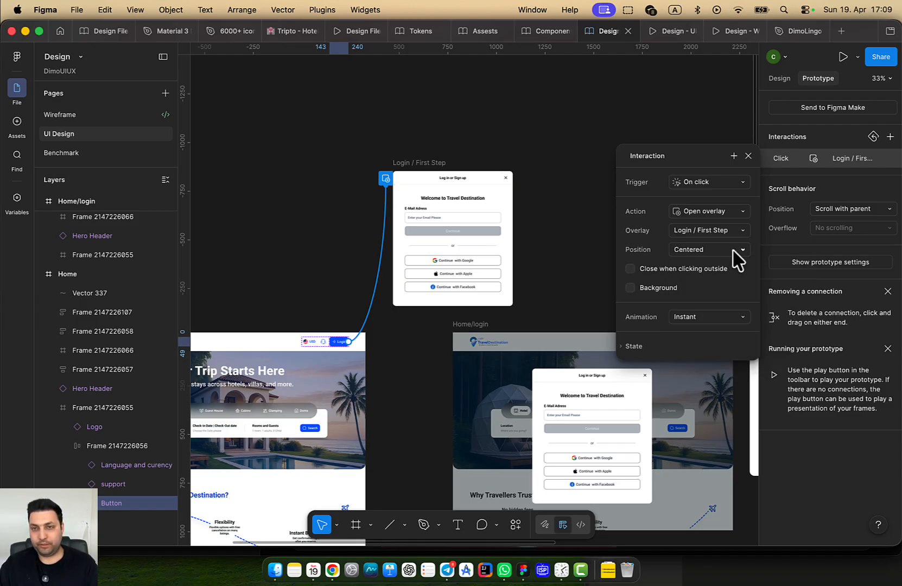
click(629, 288)
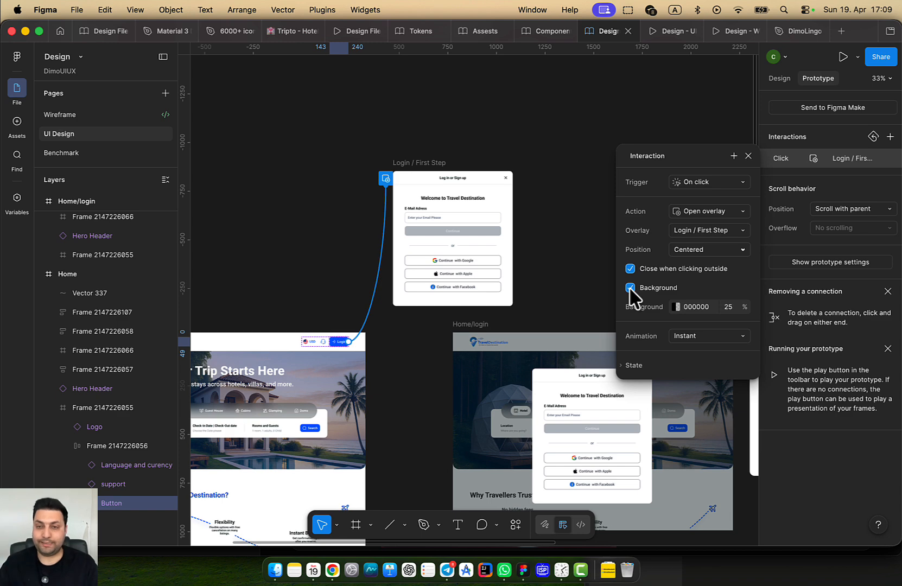
click(722, 338)
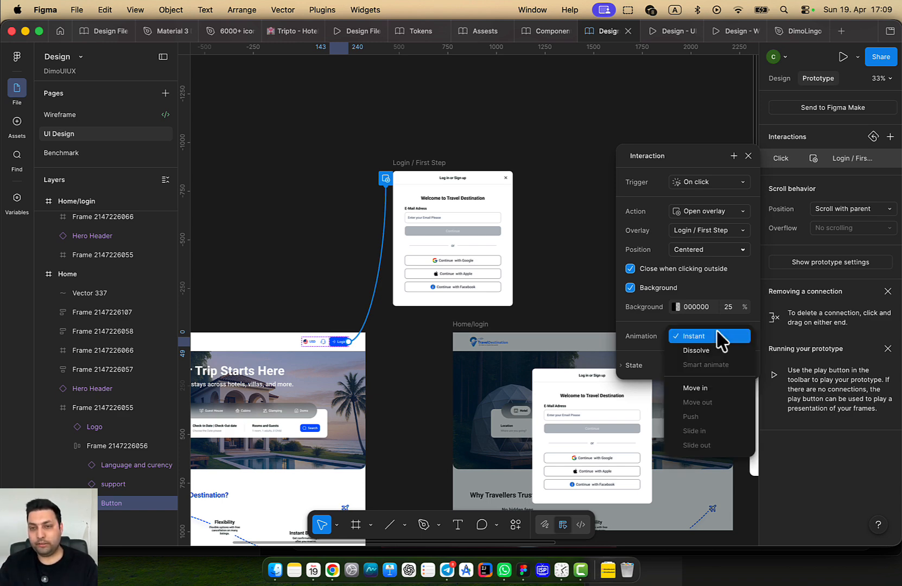
click(722, 337)
click(309, 249)
drag(325, 246, 520, 221)
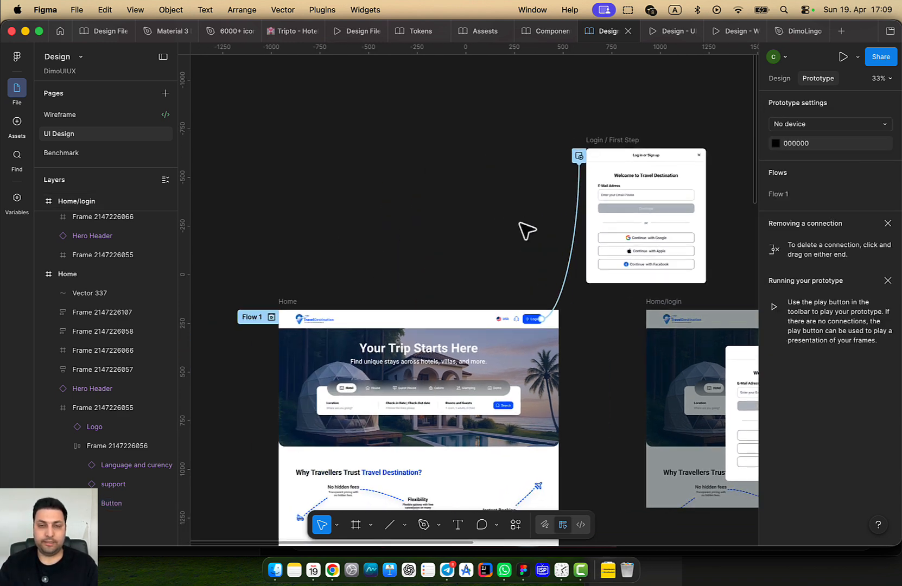
scroll(423, 284, down, 2)
click(314, 297)
click(843, 56)
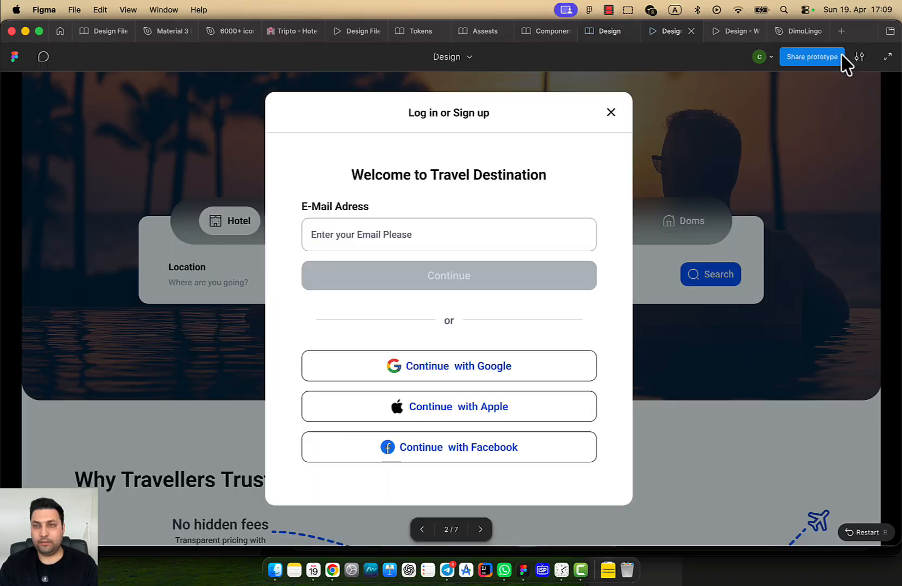
click(794, 76)
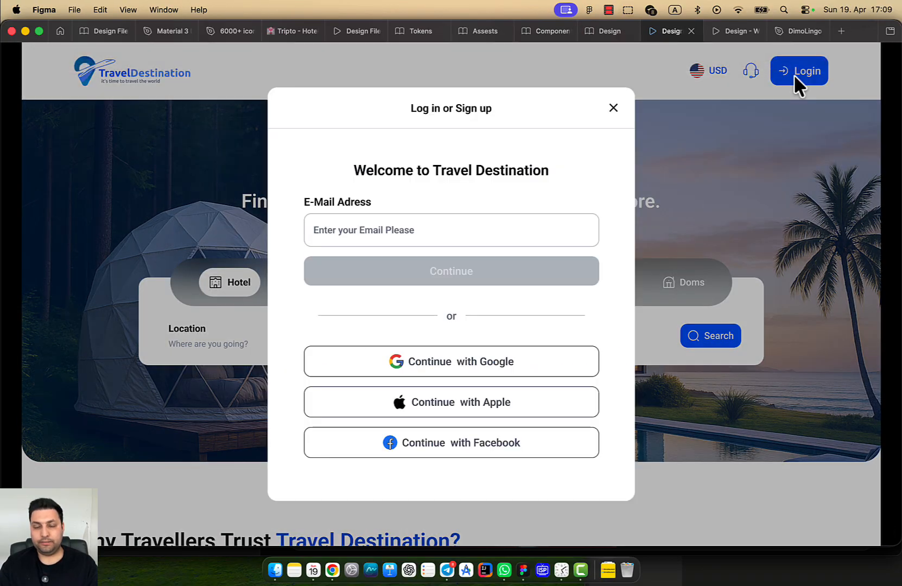
click(720, 139)
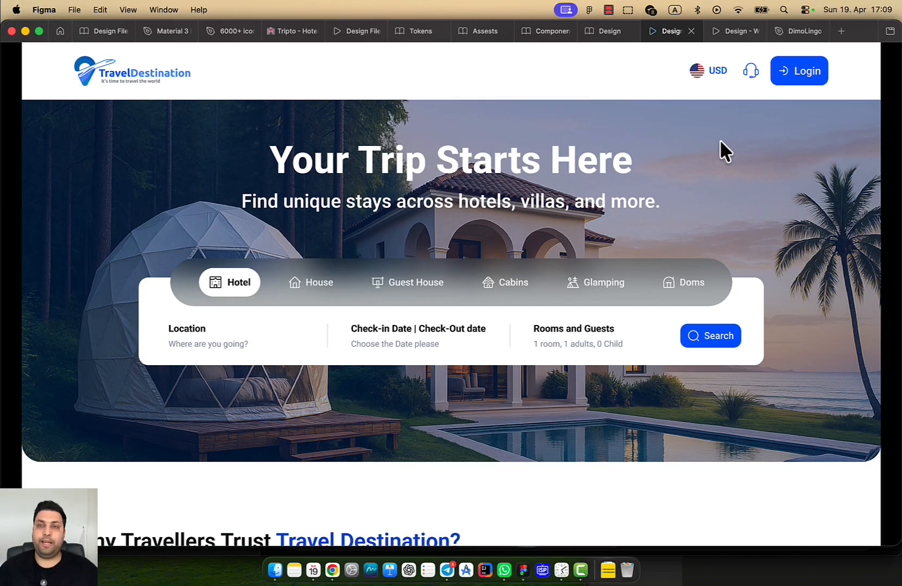
click(792, 91)
click(796, 76)
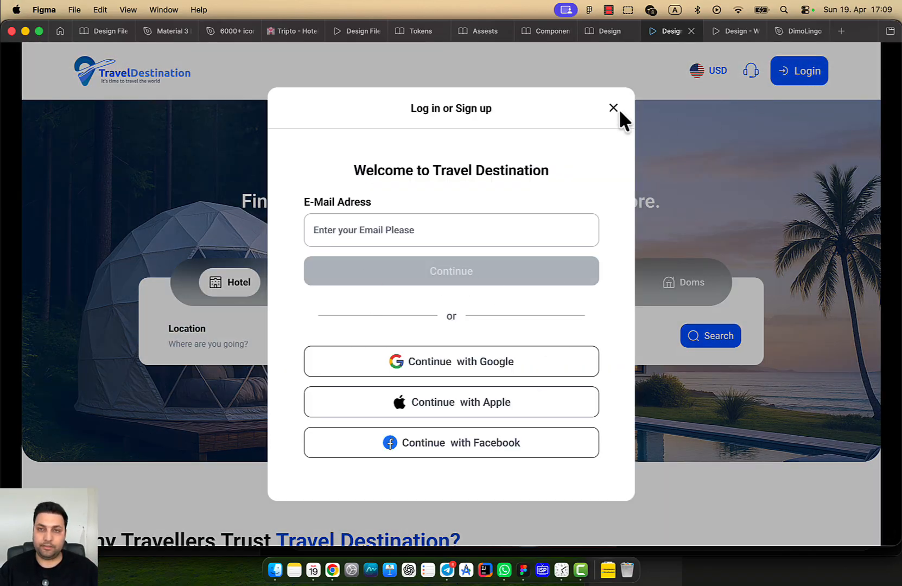
click(717, 135)
Give the modal's close (X) icon an On click interaction with action Close overlay
click(606, 32)
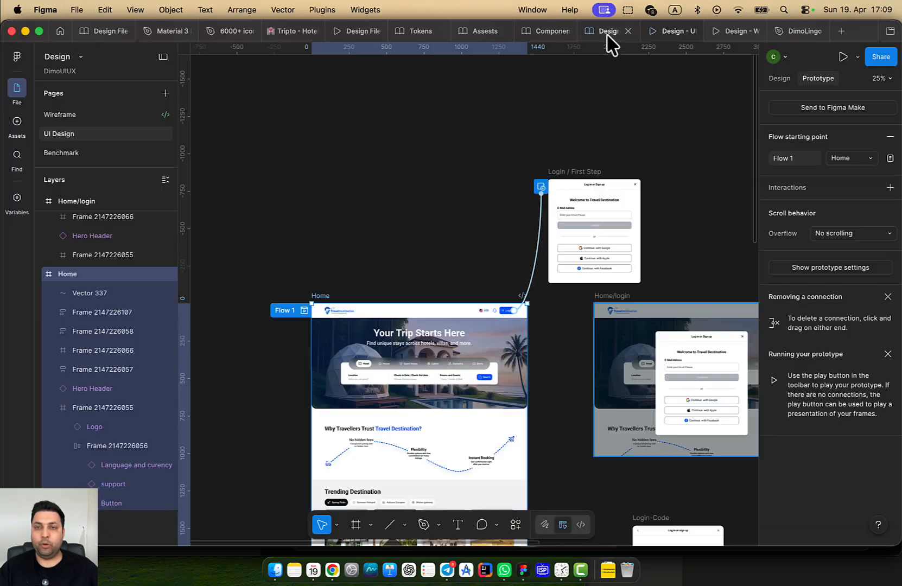
scroll(624, 191, up, 10)
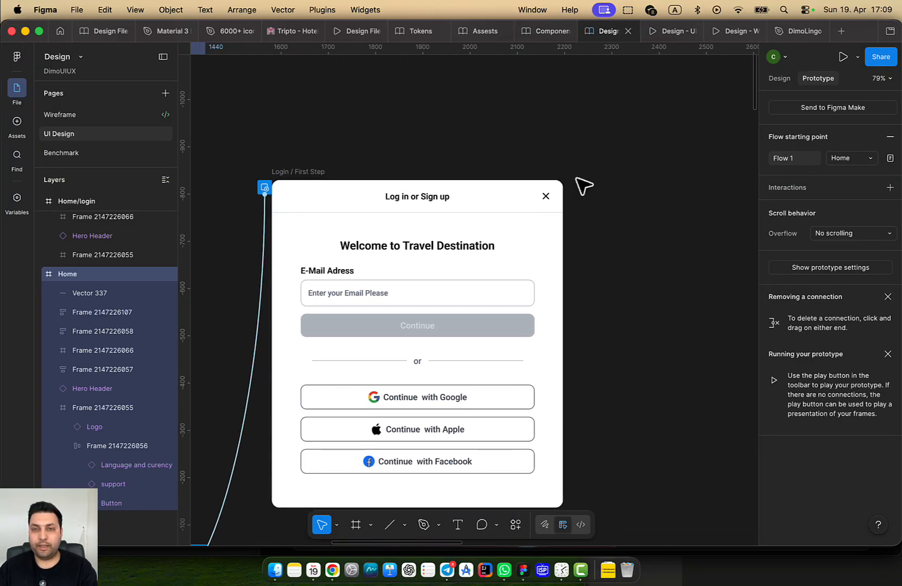
scroll(553, 205, up, 4)
click(522, 201)
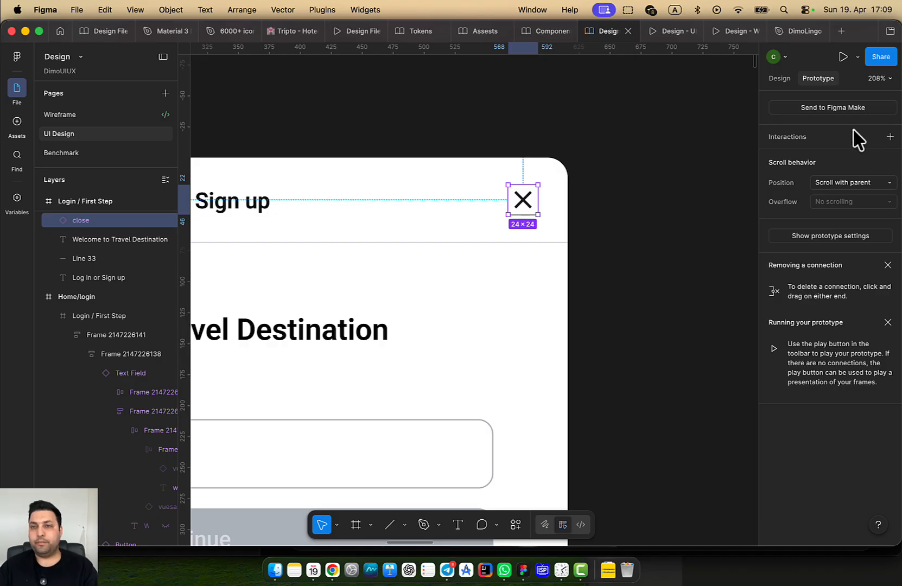
click(889, 137)
click(707, 185)
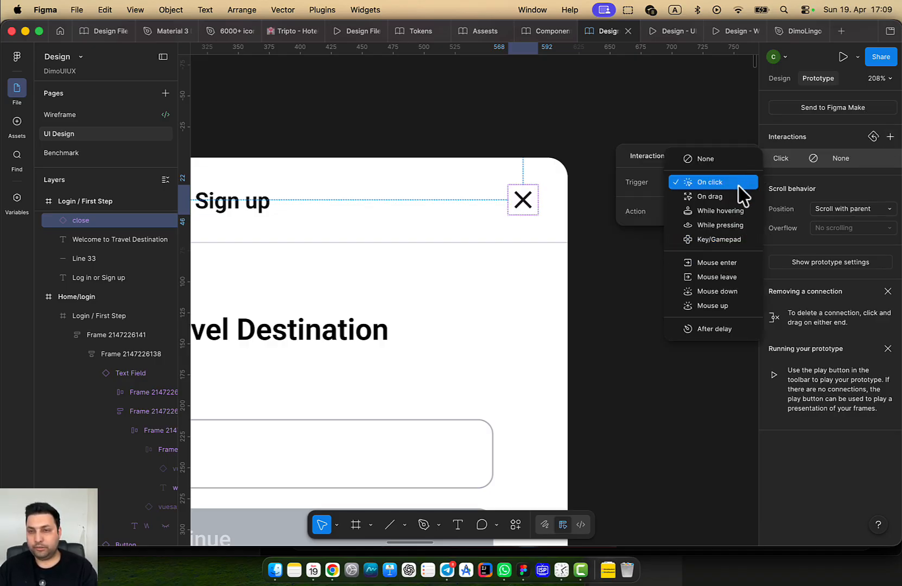
click(744, 193)
click(709, 212)
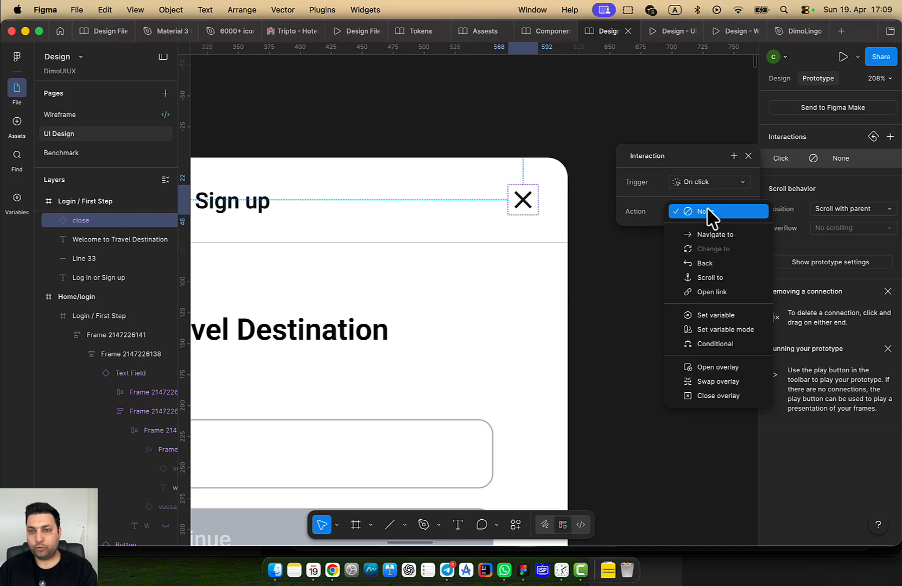
click(753, 394)
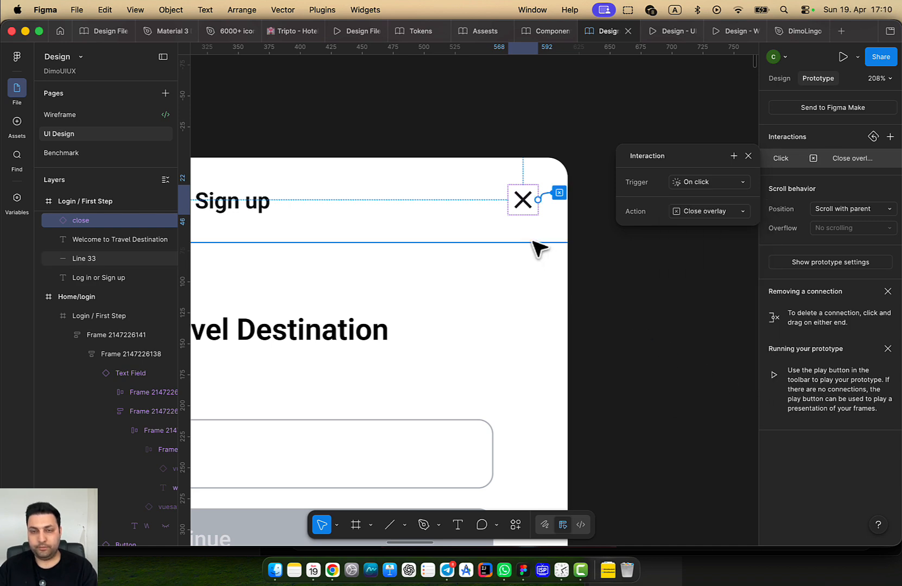
In the prototype, open the login modal and dismiss it with the X twice, then return
click(666, 33)
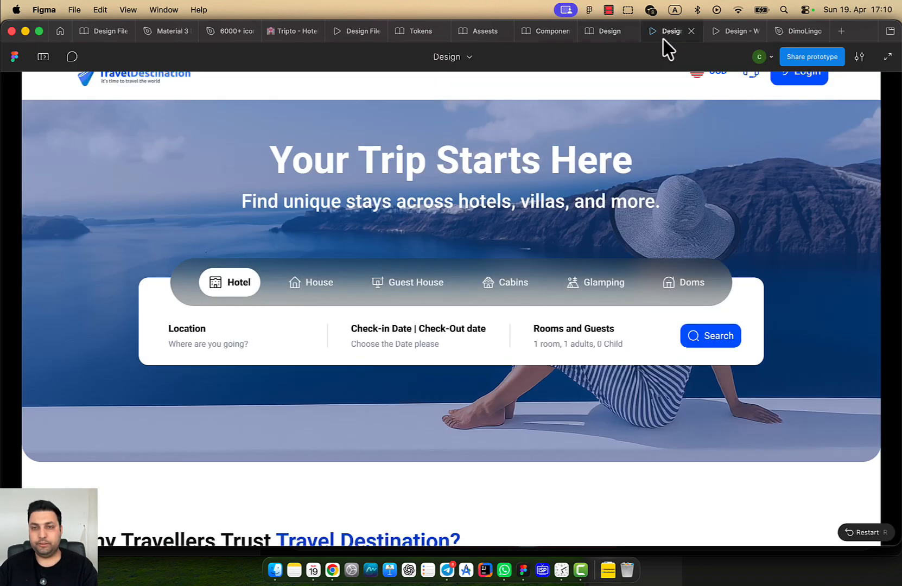
click(798, 78)
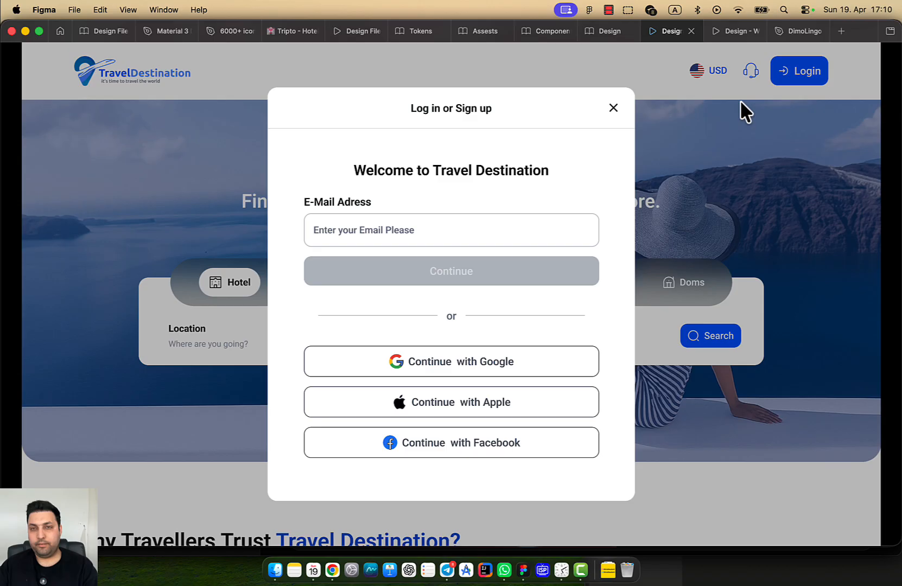
click(613, 108)
click(809, 82)
click(613, 108)
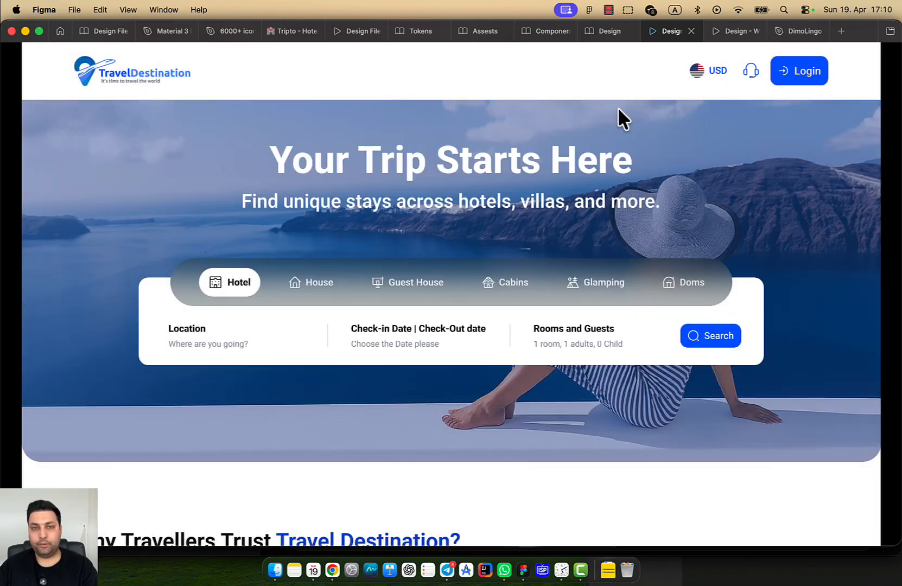
click(802, 81)
click(607, 31)
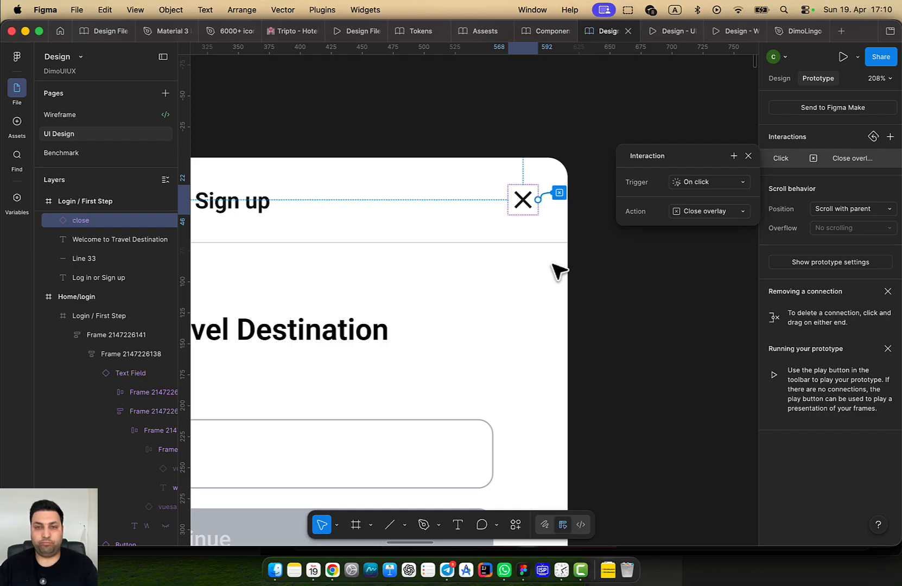
Recolour the login modal's close icon with a Neutral colour
scroll(365, 247, down, 5)
drag(330, 257, 476, 270)
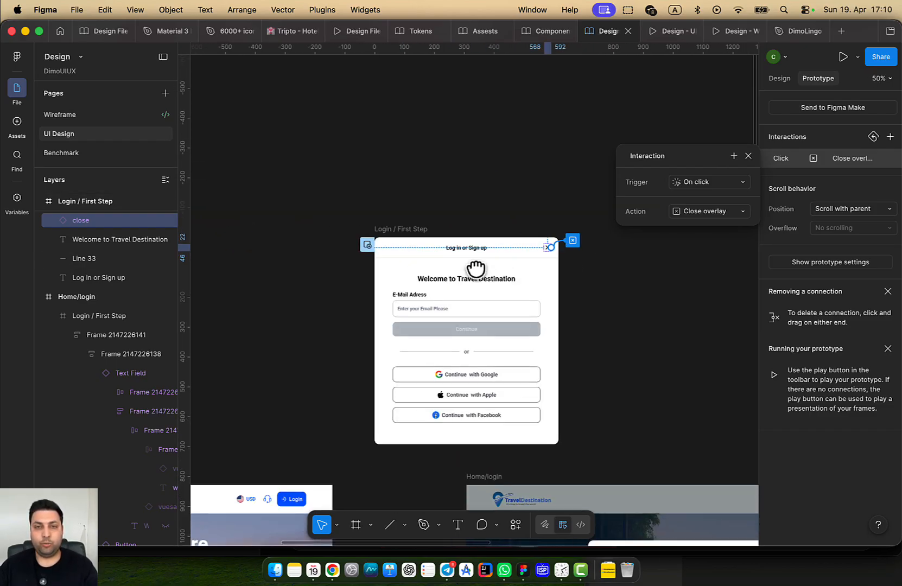
scroll(564, 268, up, 4)
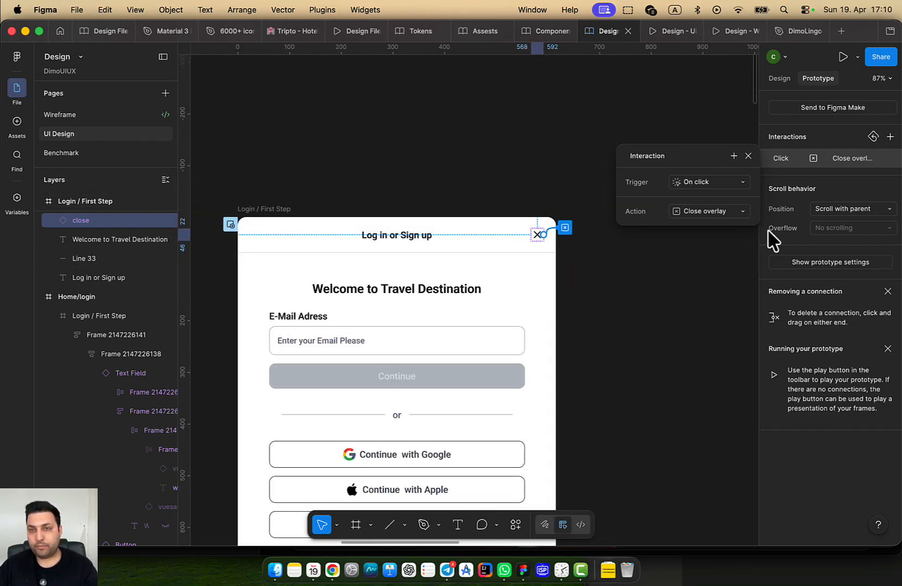
click(590, 278)
click(538, 234)
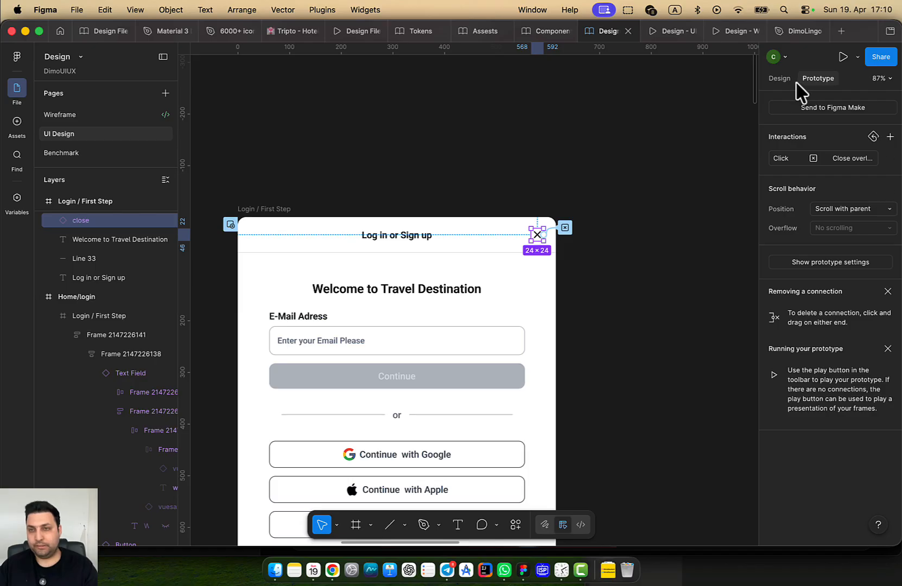
click(779, 78)
scroll(799, 357, down, 4)
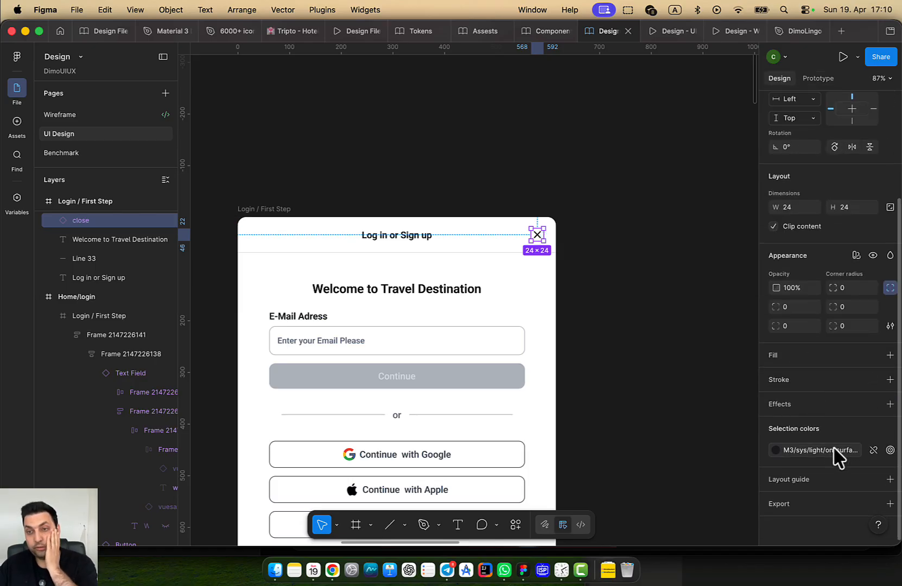
click(824, 450)
scroll(700, 445, down, 2)
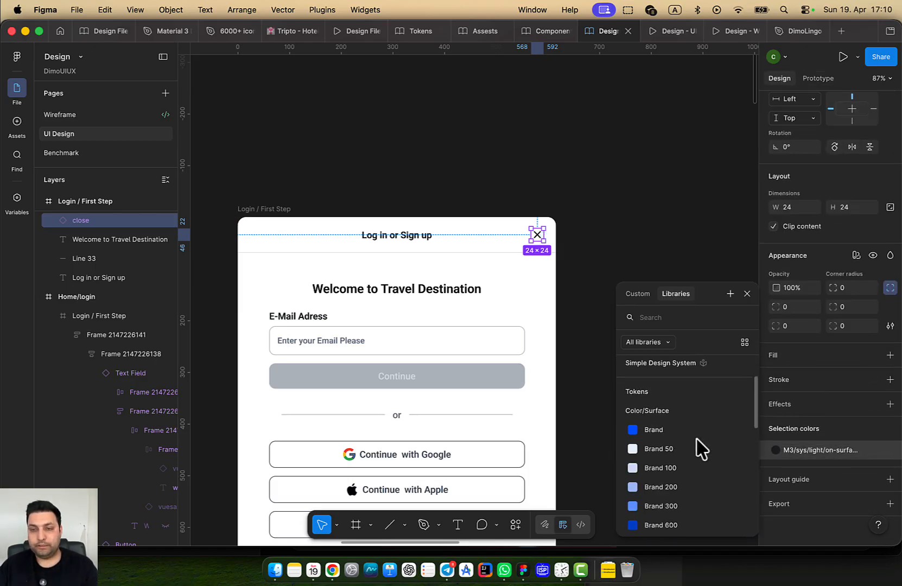
scroll(702, 450, down, 3)
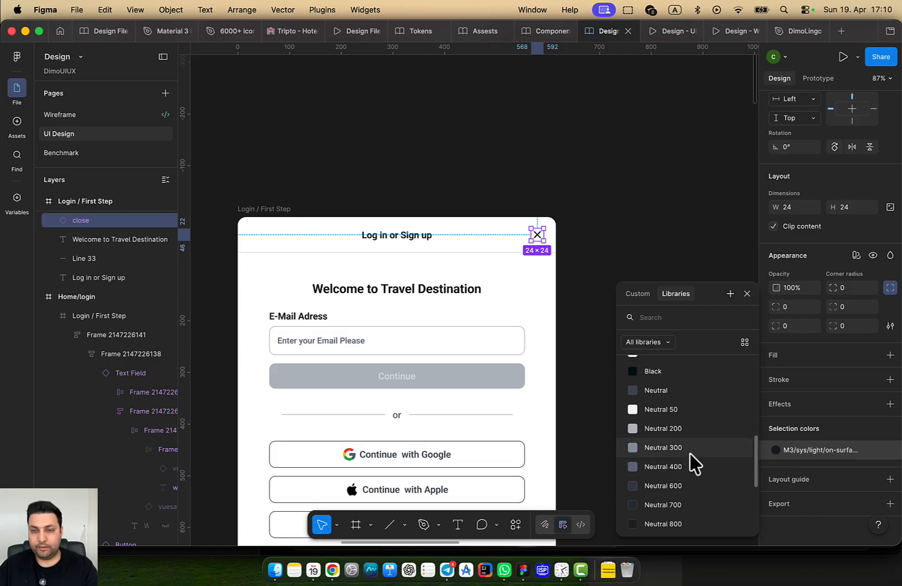
click(684, 448)
click(595, 367)
Delete the standalone Login / First Step frame
drag(629, 396, 475, 285)
scroll(491, 306, down, 5)
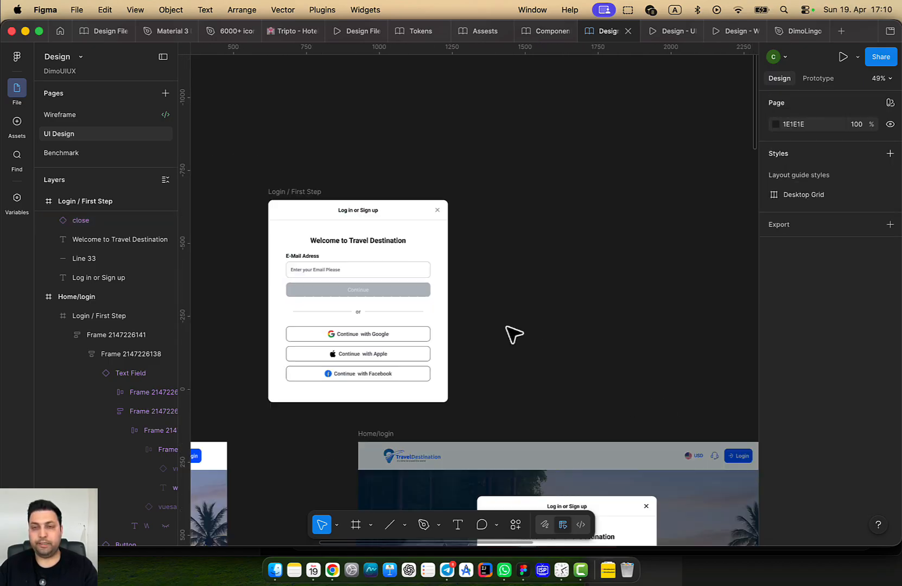
drag(552, 385, 513, 249)
scroll(592, 371, up, 5)
double_click(603, 350)
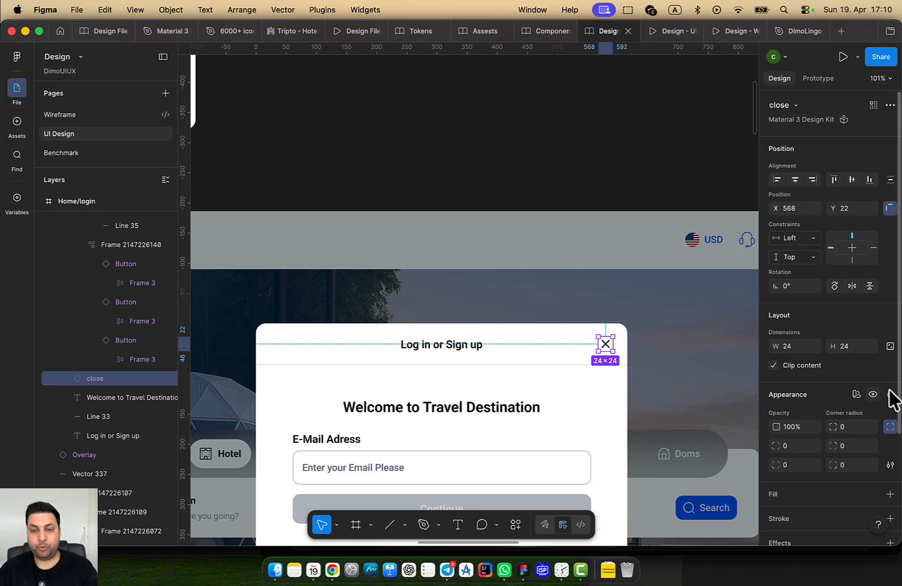
scroll(869, 434, down, 5)
scroll(557, 325, down, 6)
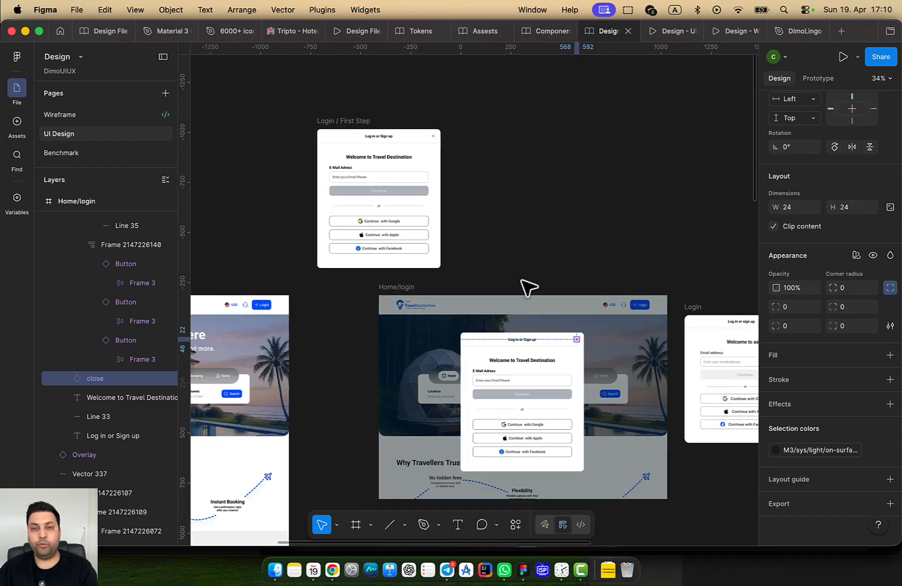
scroll(528, 286, down, 1)
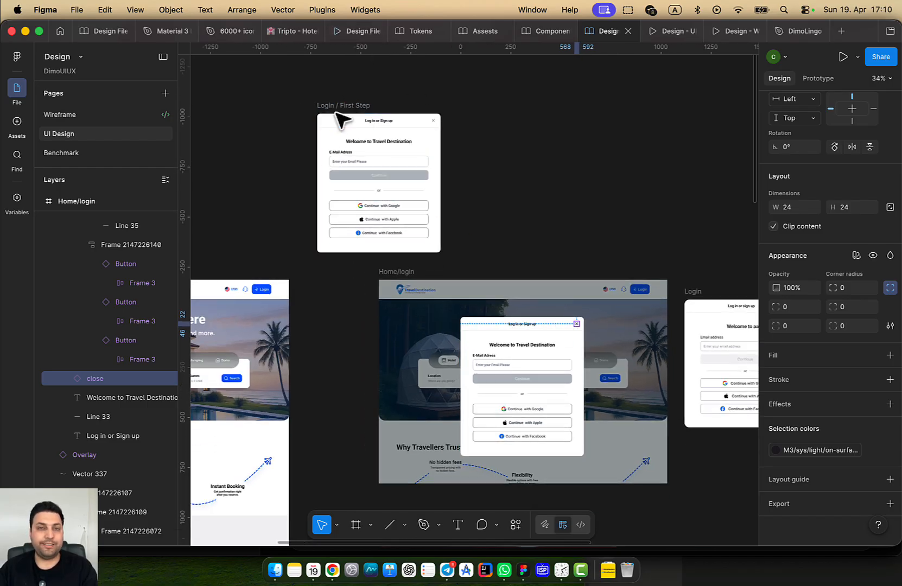
scroll(760, 196, left, 5)
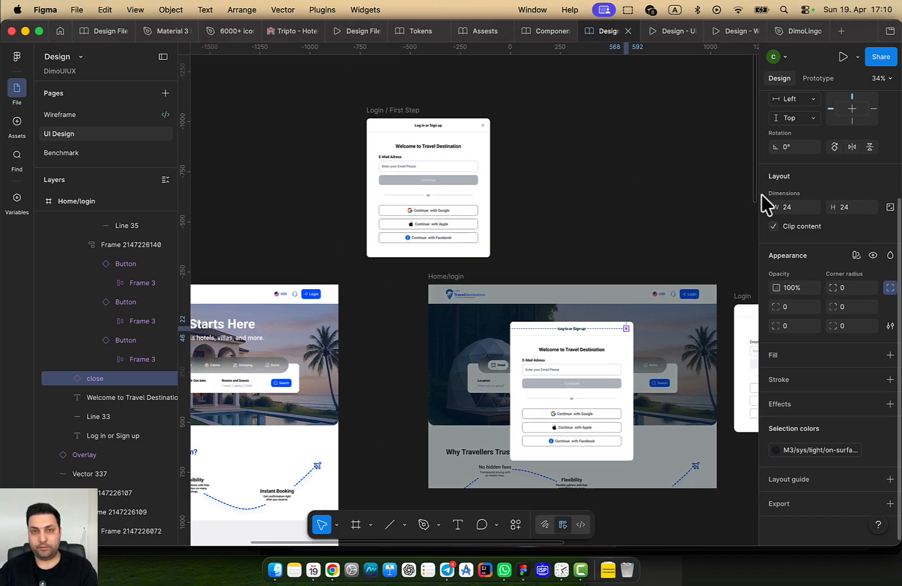
click(493, 130)
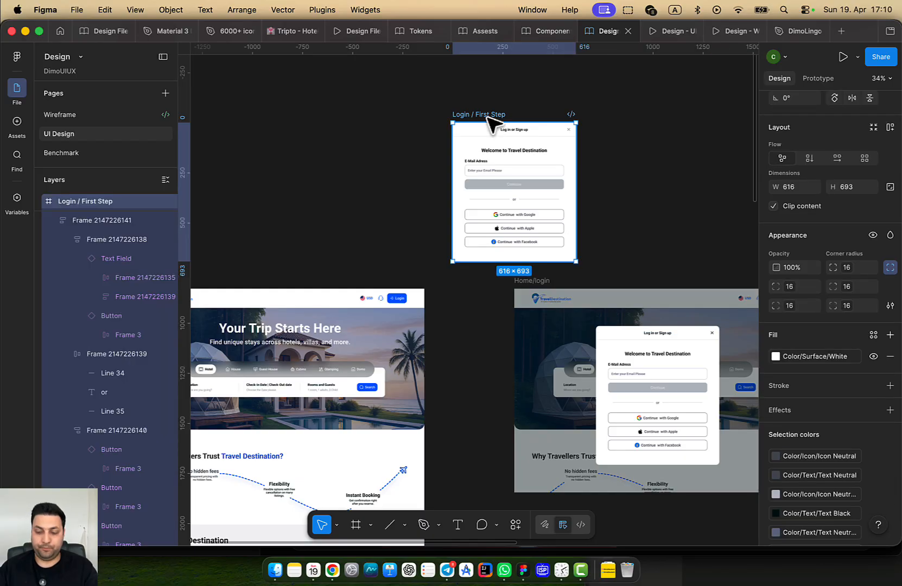
key(Delete)
Recolour the close icon in the Home/login modal to Neutral 300
scroll(481, 288, right, 6)
scroll(419, 288, up, 3)
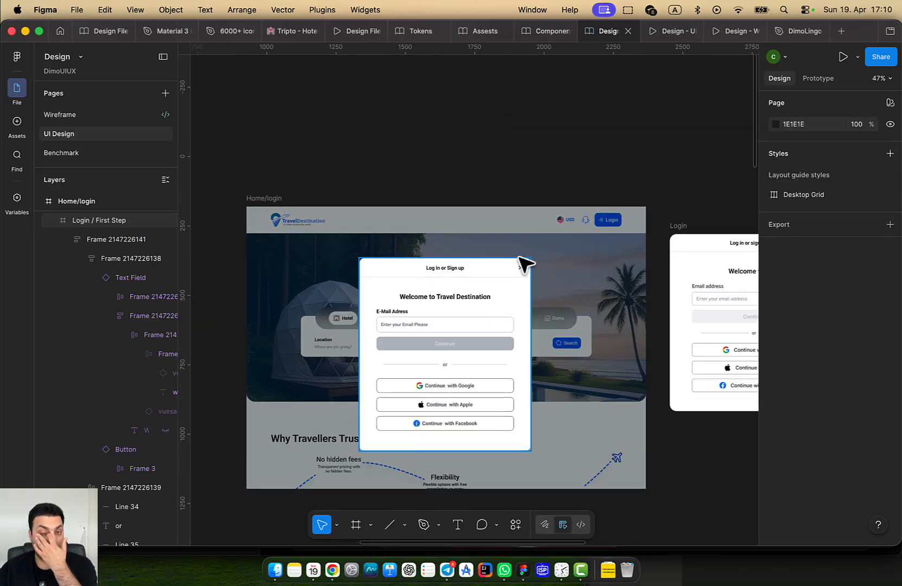
double_click(519, 265)
double_click(520, 266)
scroll(570, 246, up, 5)
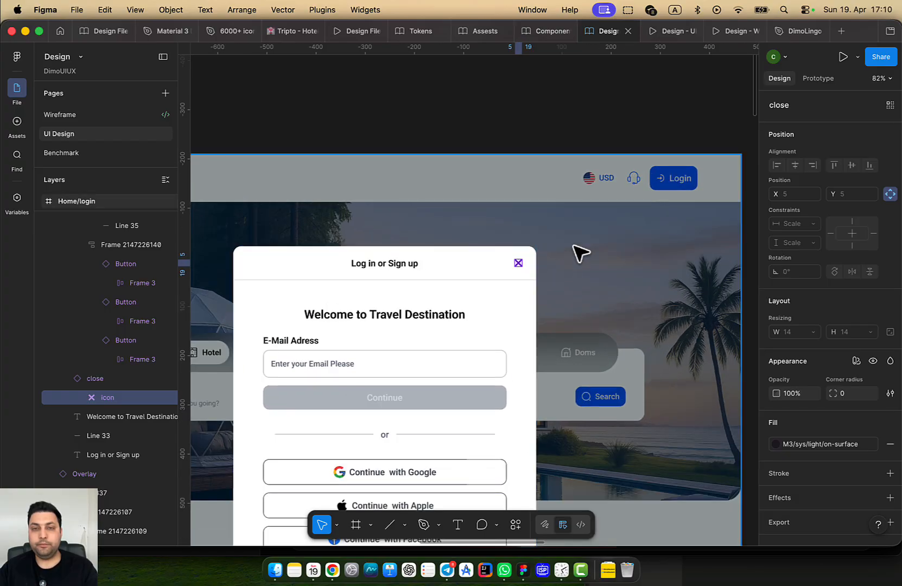
click(574, 245)
double_click(518, 262)
scroll(850, 418, down, 3)
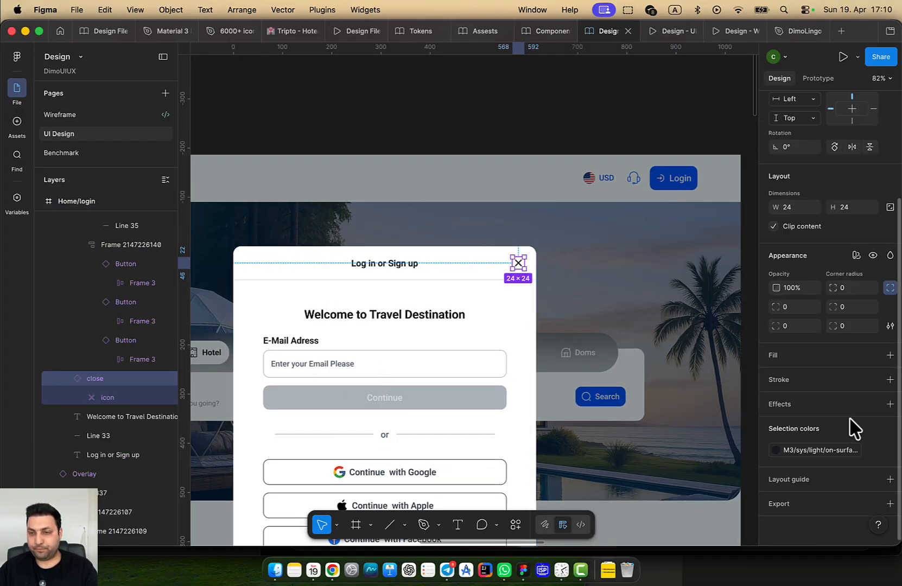
click(833, 451)
scroll(722, 497, down, 5)
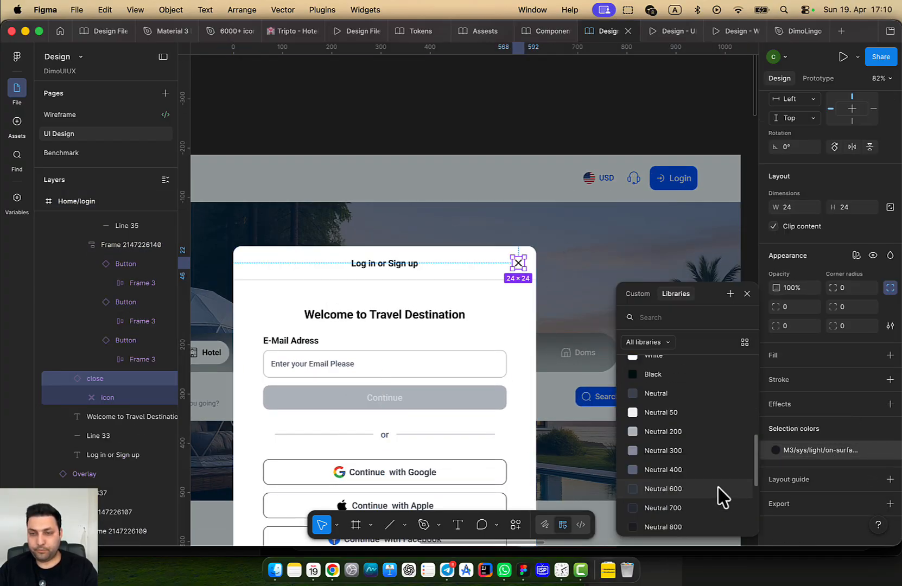
click(678, 454)
click(583, 359)
scroll(576, 345, down, 8)
Move both Login-Code frames far to the right
scroll(580, 353, down, 5)
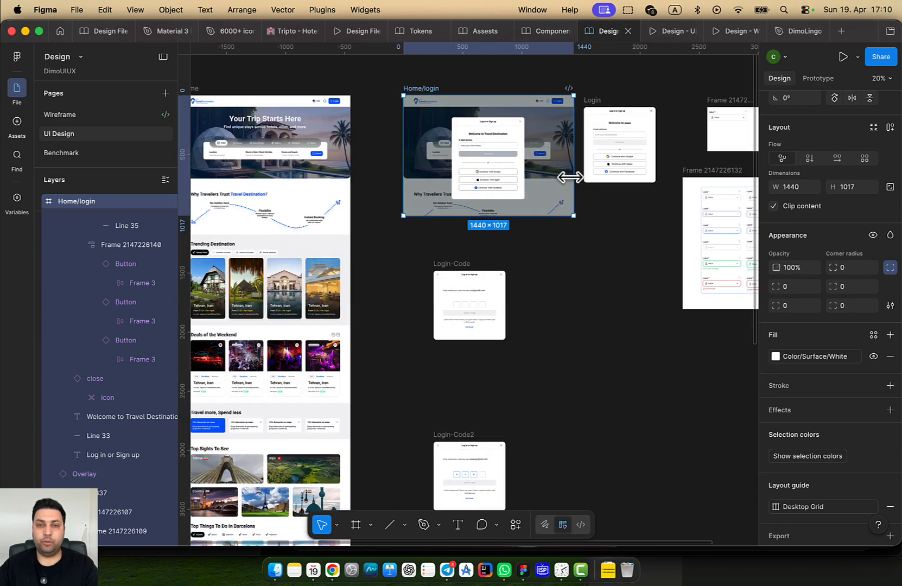
scroll(466, 276, up, 3)
scroll(466, 274, up, 4)
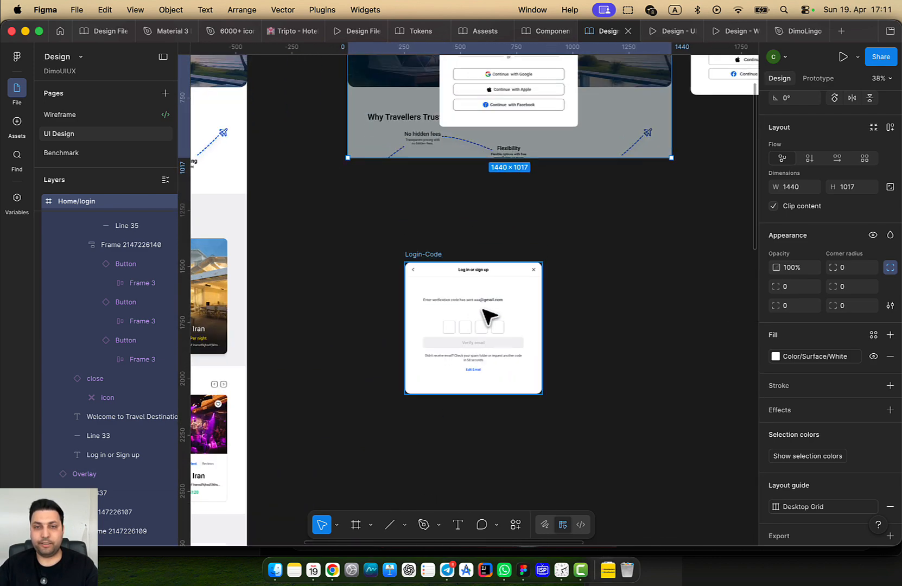
scroll(510, 319, down, 6)
scroll(597, 317, down, 3)
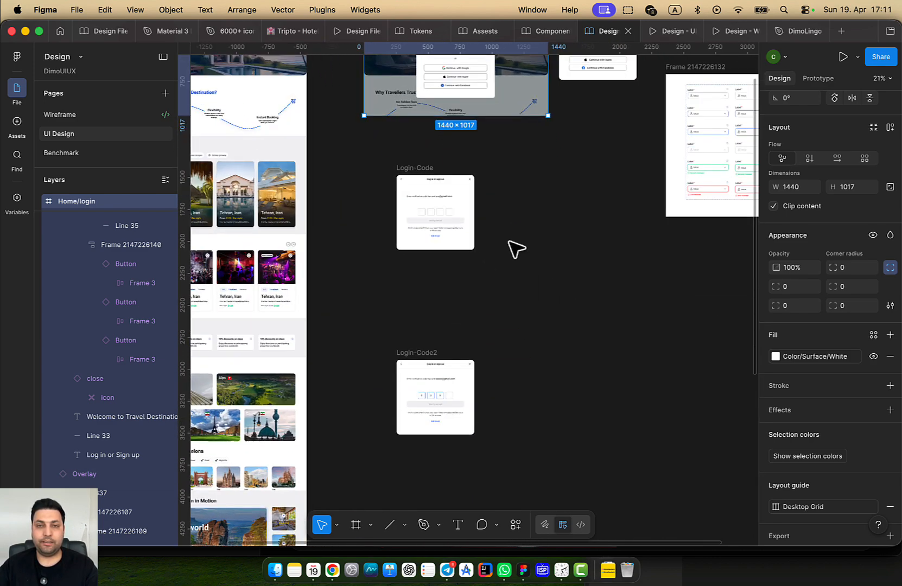
scroll(544, 187, down, 3)
drag(543, 183, 418, 424)
drag(471, 231, 723, 386)
Duplicate Home/login below the original and name the copy 'Home/login / Entering Email'
drag(583, 311, 500, 400)
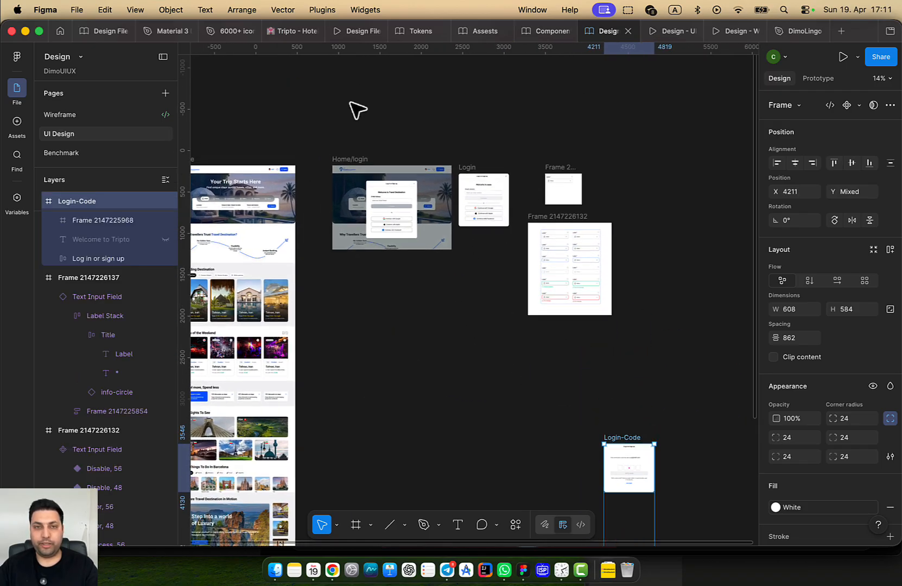
click(349, 158)
key(super+d)
drag(672, 158, 344, 271)
scroll(345, 270, up, 10)
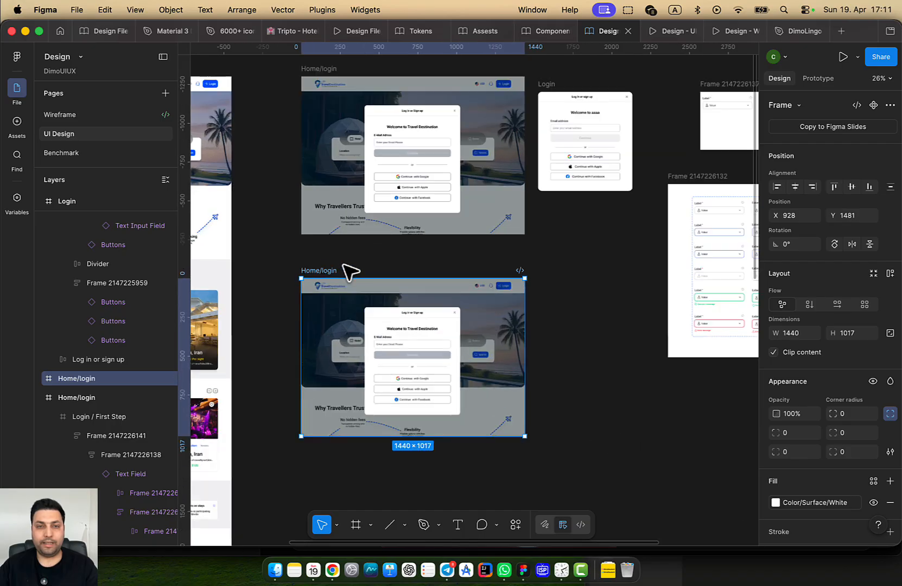
double_click(357, 239)
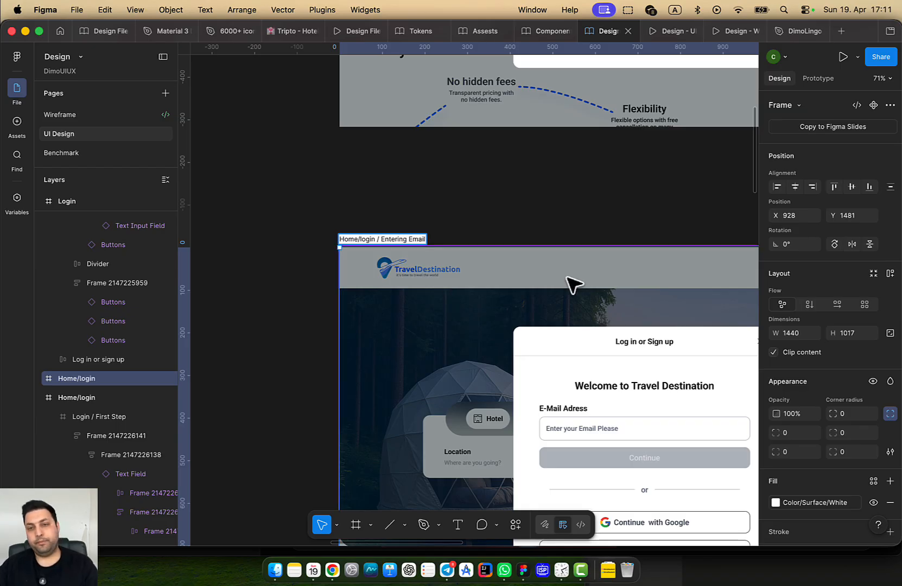
key(Return)
Select the email text field instance in the copied login modal
scroll(575, 217, down, 3)
click(560, 182)
scroll(558, 331, down, 5)
scroll(545, 358, up, 5)
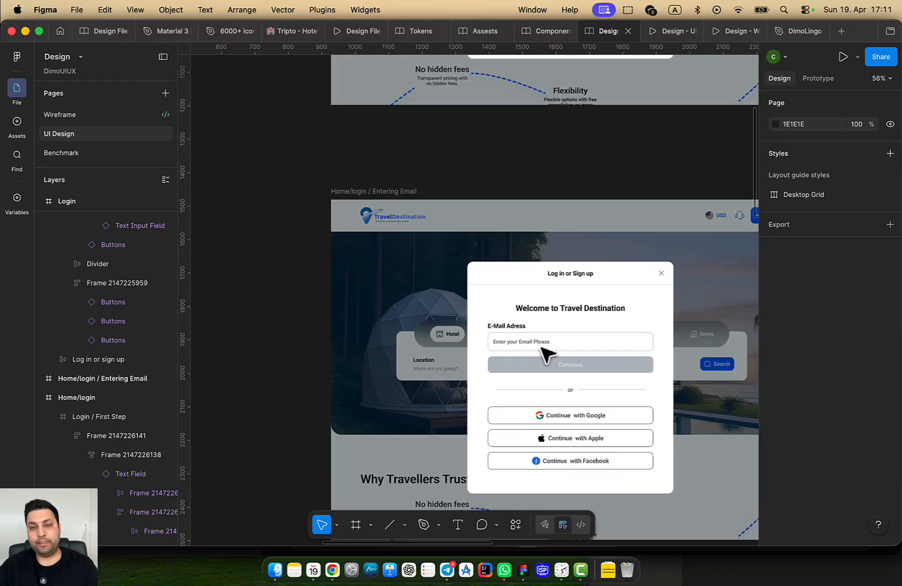
click(565, 346)
double_click(564, 347)
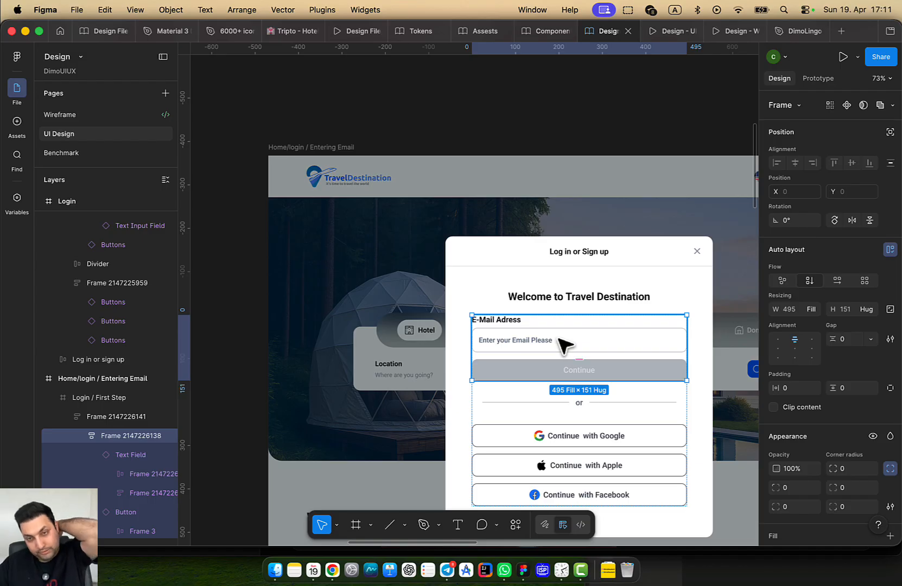
click(564, 345)
Go to the Text Field main component and make the Text Filed frame taller
right_click(640, 338)
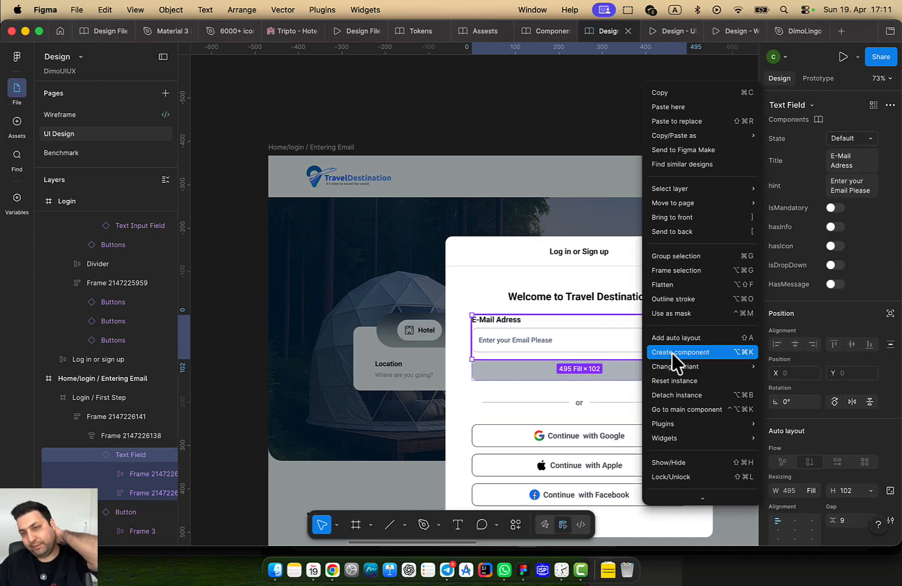
click(694, 409)
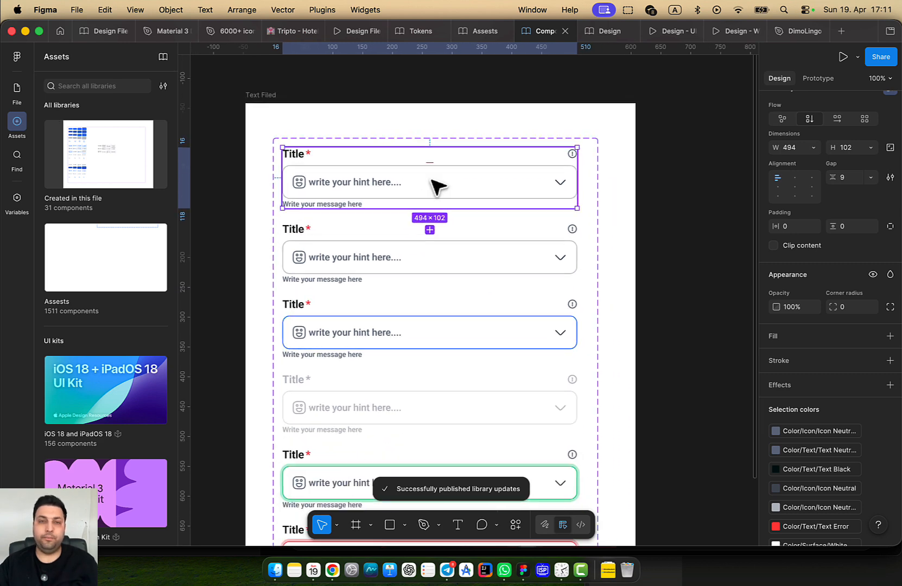
scroll(452, 266, down, 5)
scroll(478, 264, down, 3)
click(528, 263)
click(524, 269)
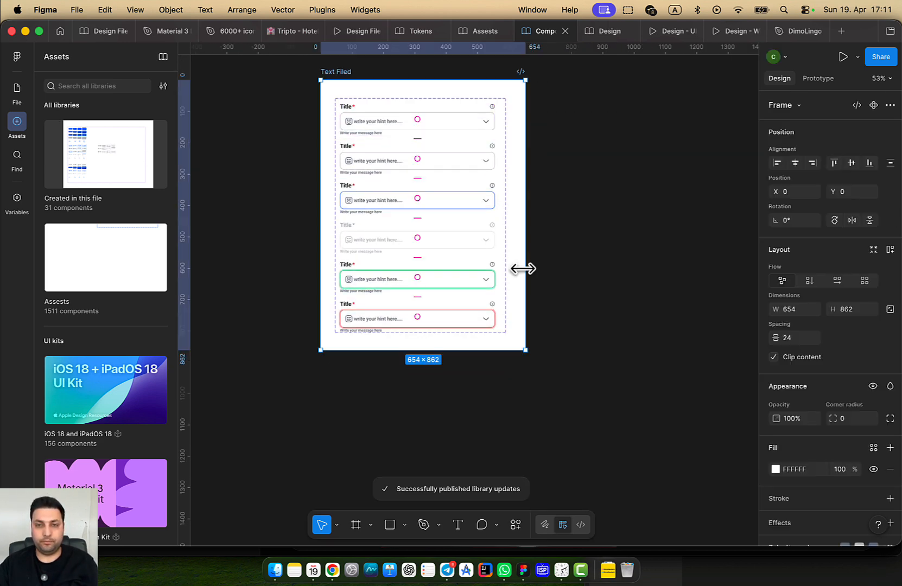
drag(474, 350, 475, 483)
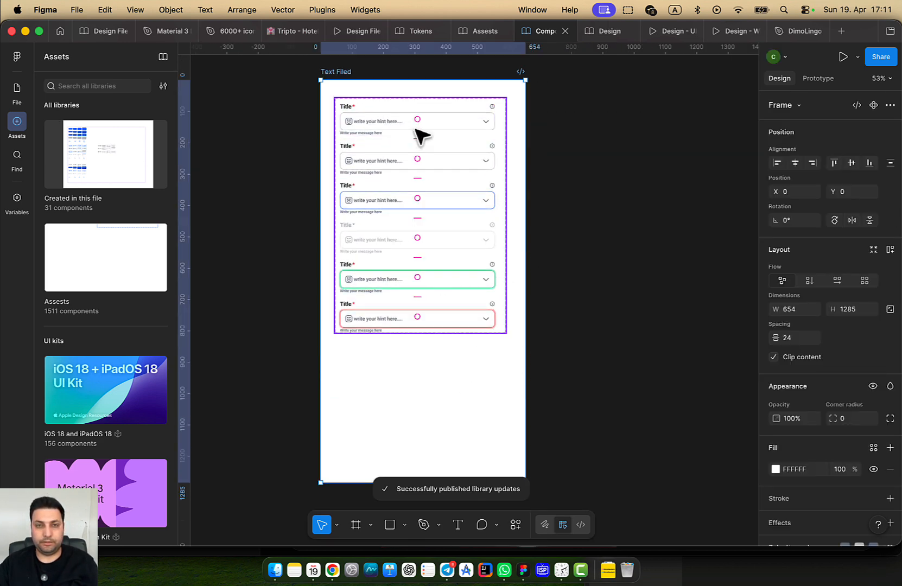
Duplicate the first Text Field variant as a seventh variant
click(461, 128)
key(super+d)
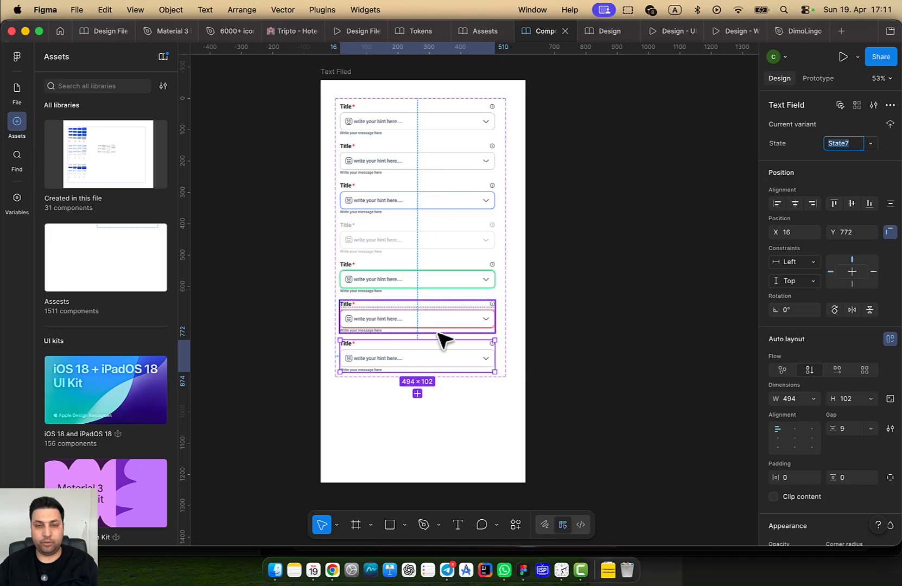
scroll(444, 340, up, 5)
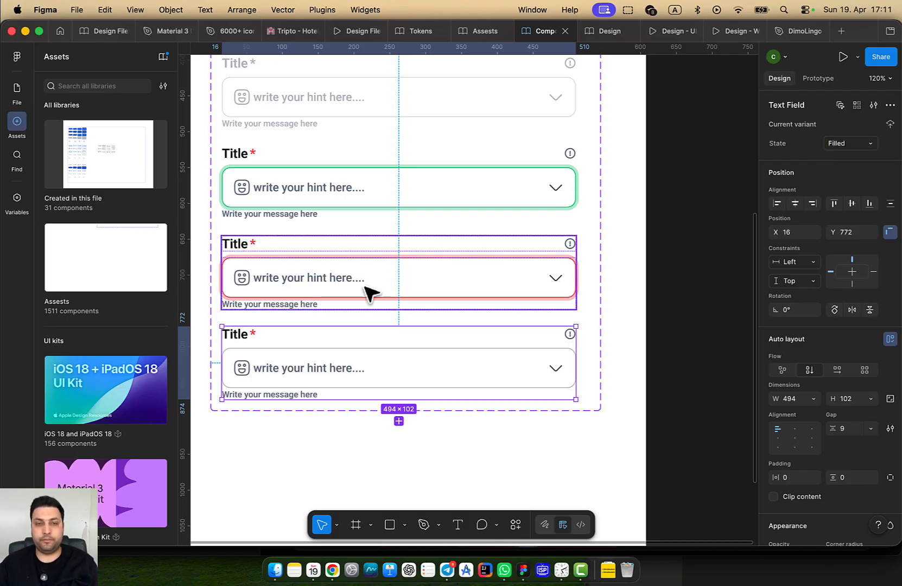
scroll(421, 293, up, 4)
Drill into the bottom field's hint text layer to edit it
double_click(417, 260)
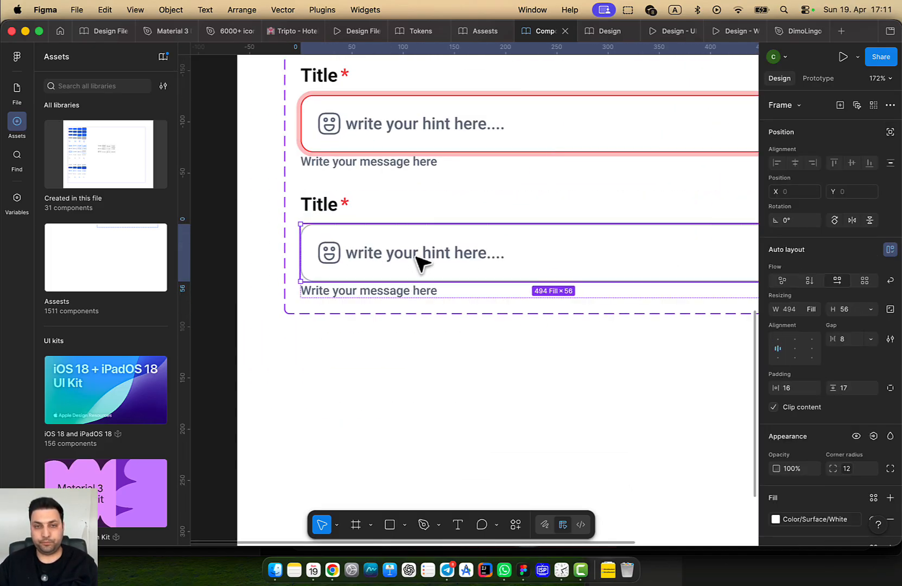
double_click(425, 257)
double_click(432, 256)
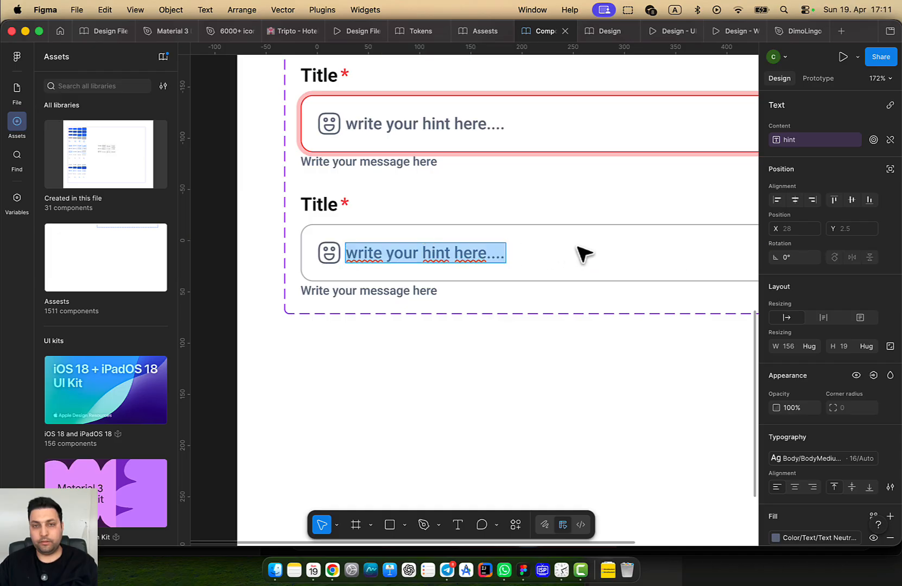
click(584, 250)
double_click(548, 216)
double_click(484, 249)
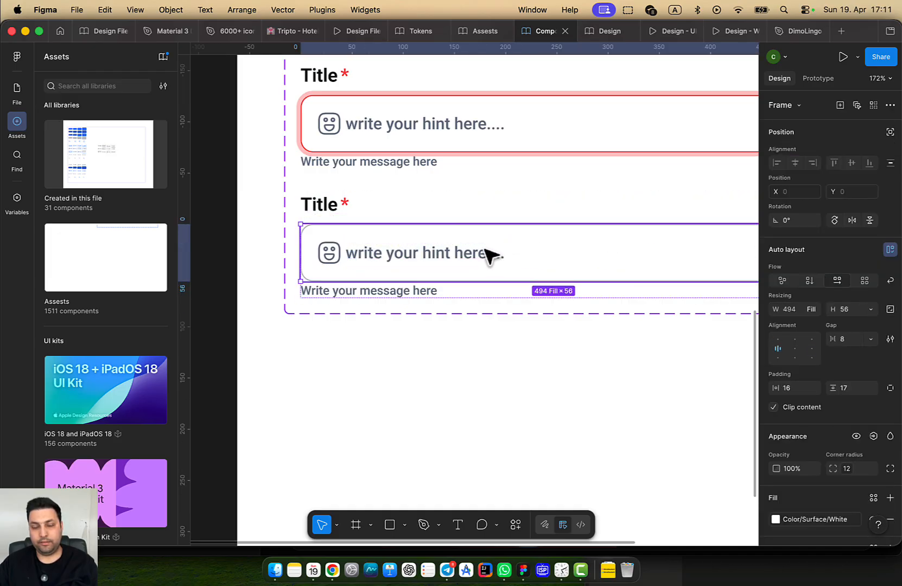
double_click(485, 249)
double_click(485, 249)
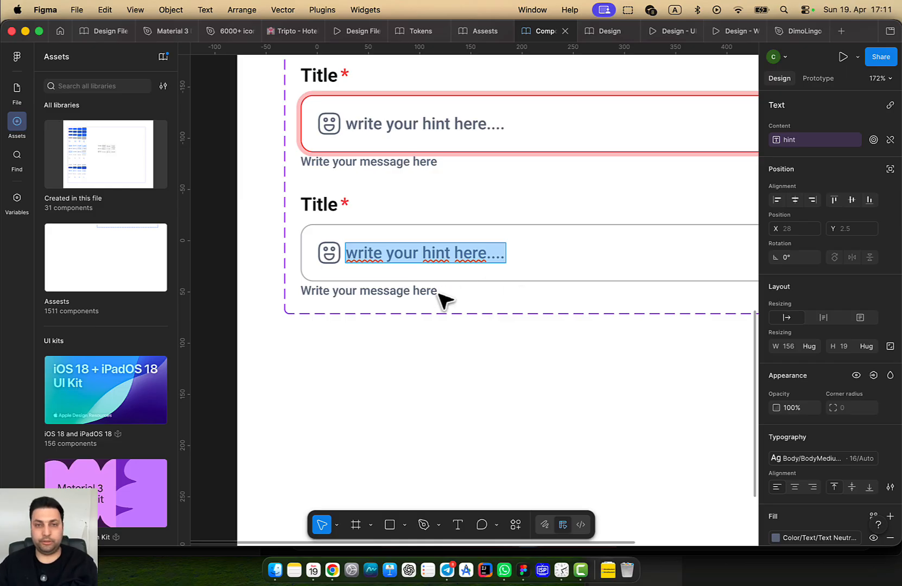
Replace 'hint' with 'Text' so the placeholder reads 'write your Text here....'
click(430, 256)
text(Text)
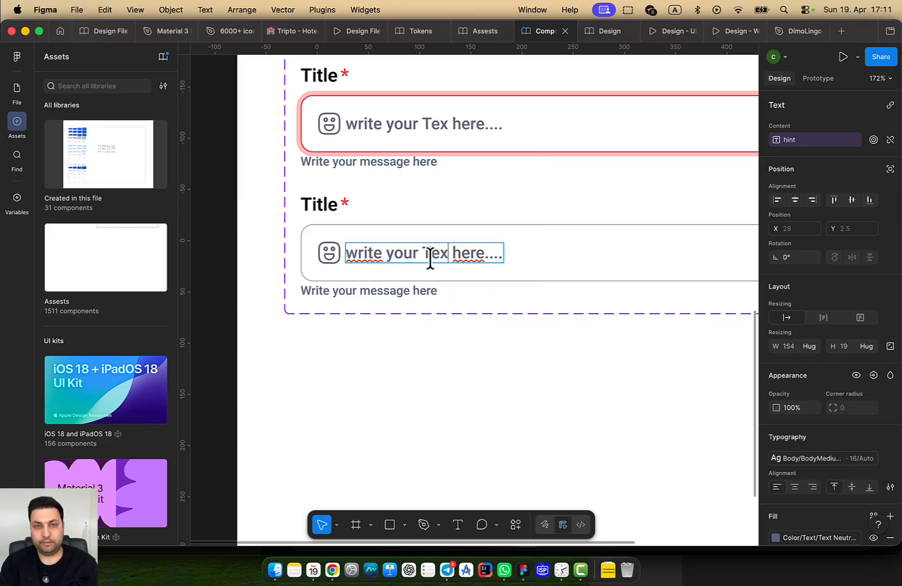
click(429, 356)
scroll(502, 277, down, 2)
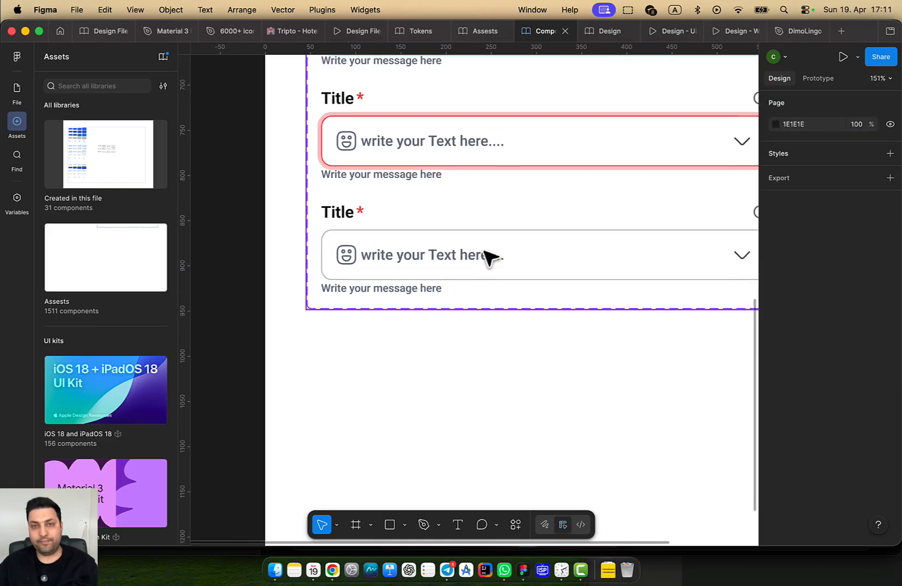
click(493, 262)
scroll(408, 301, down, 5)
scroll(402, 296, up, 4)
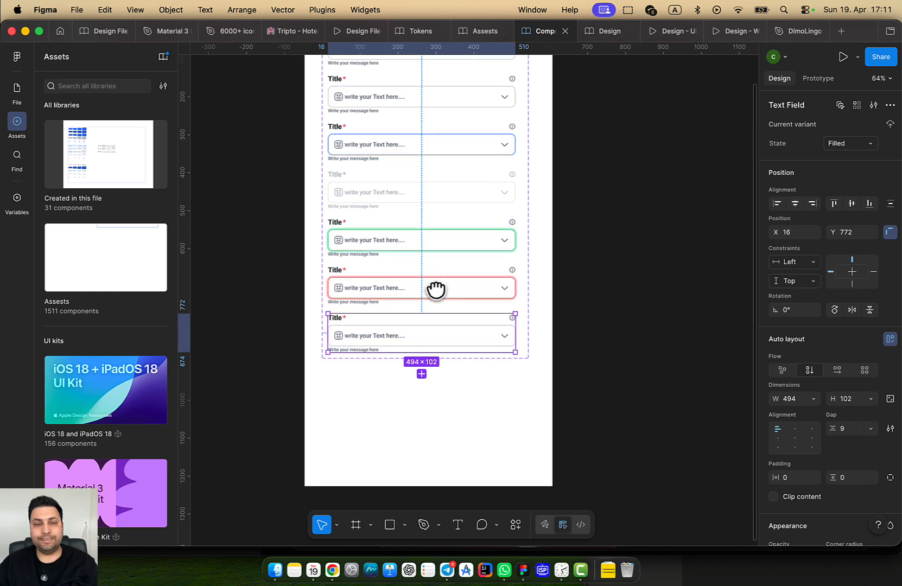
scroll(441, 311, down, 3)
scroll(403, 271, up, 5)
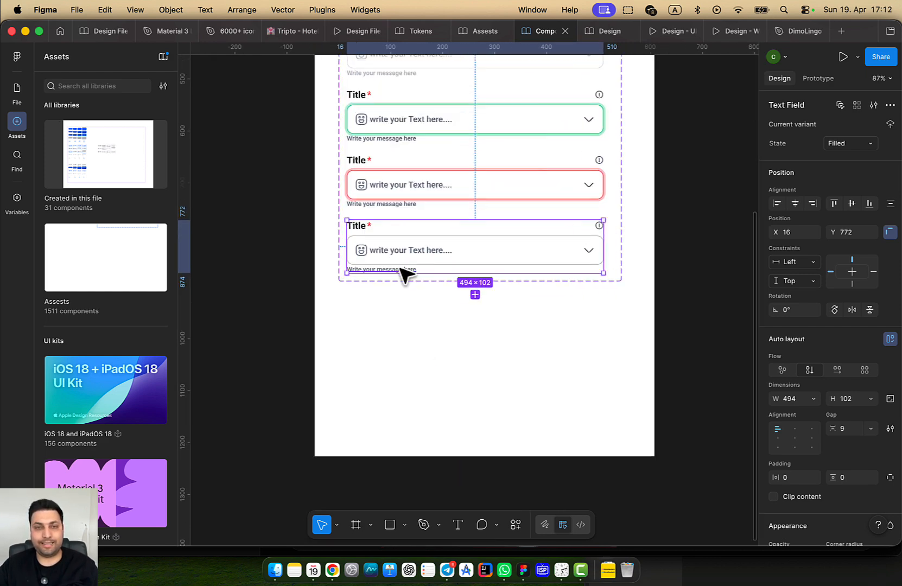
scroll(405, 274, up, 3)
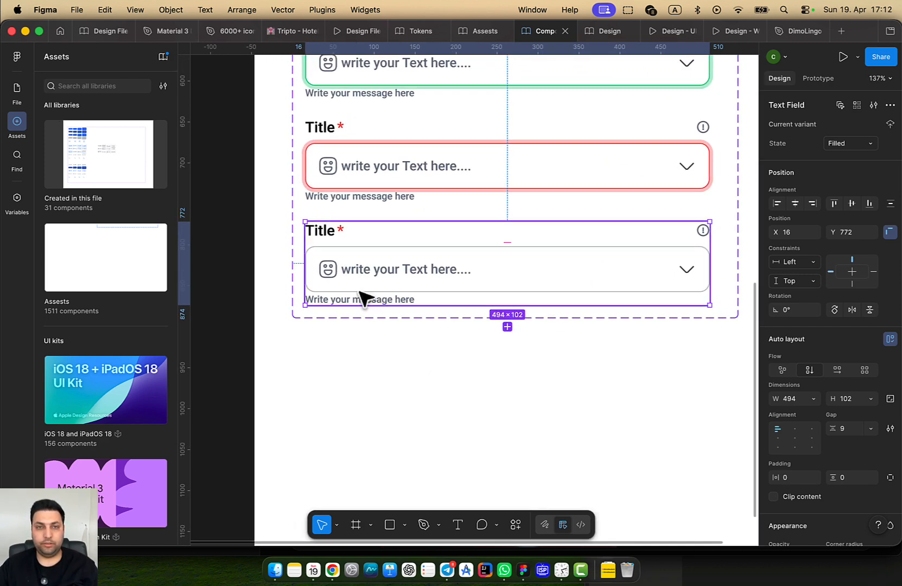
Set the Filled variant's input box border to Color/Icon/Icon Brand blue
double_click(392, 309)
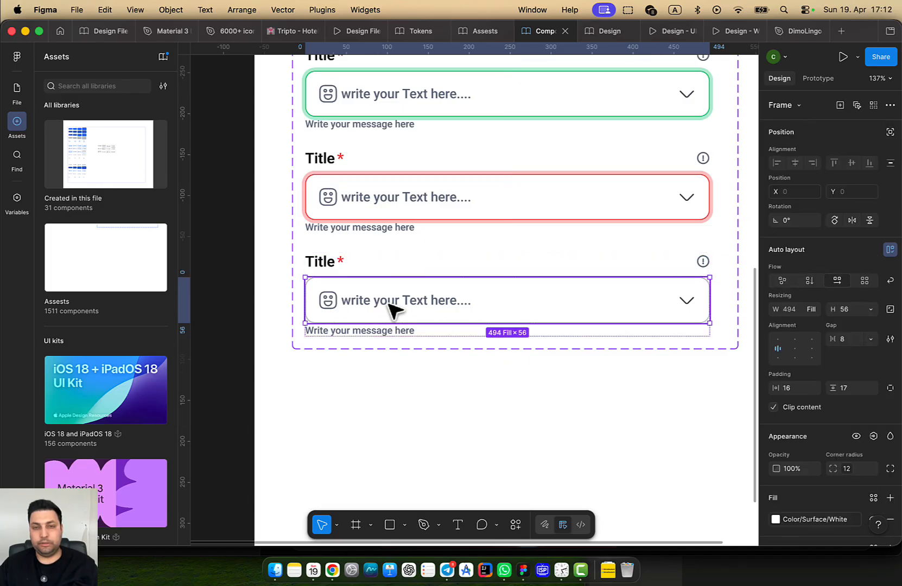
key(Escape)
double_click(402, 304)
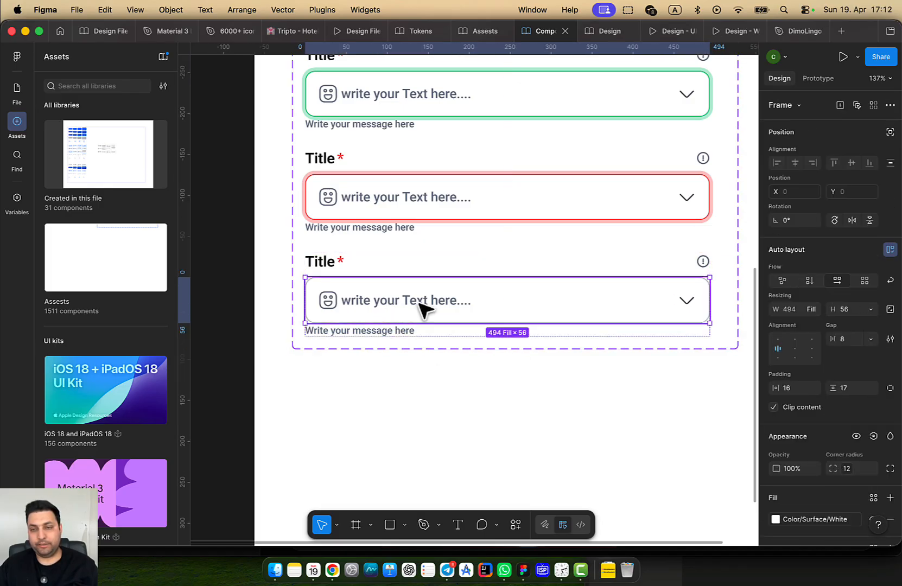
scroll(825, 396, down, 5)
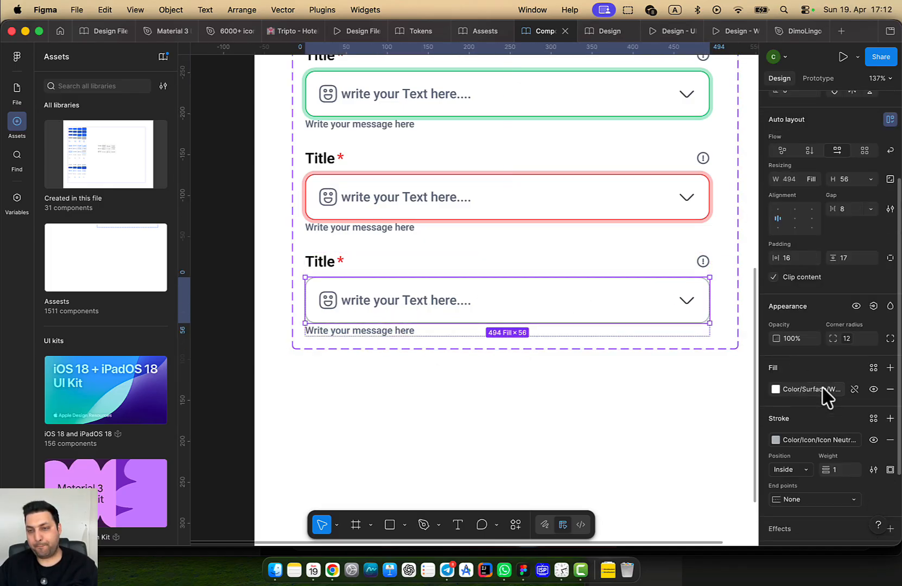
scroll(828, 396, down, 4)
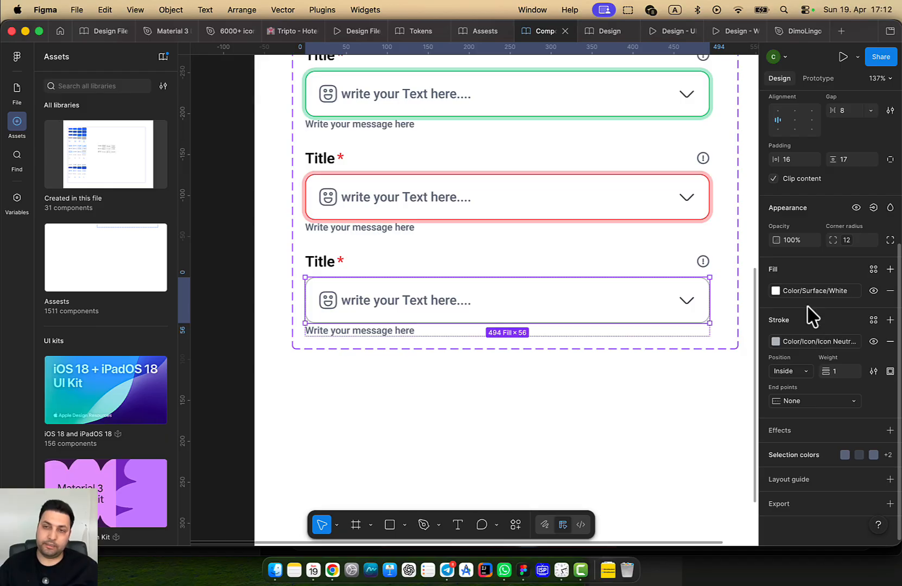
click(807, 342)
scroll(613, 467, down, 4)
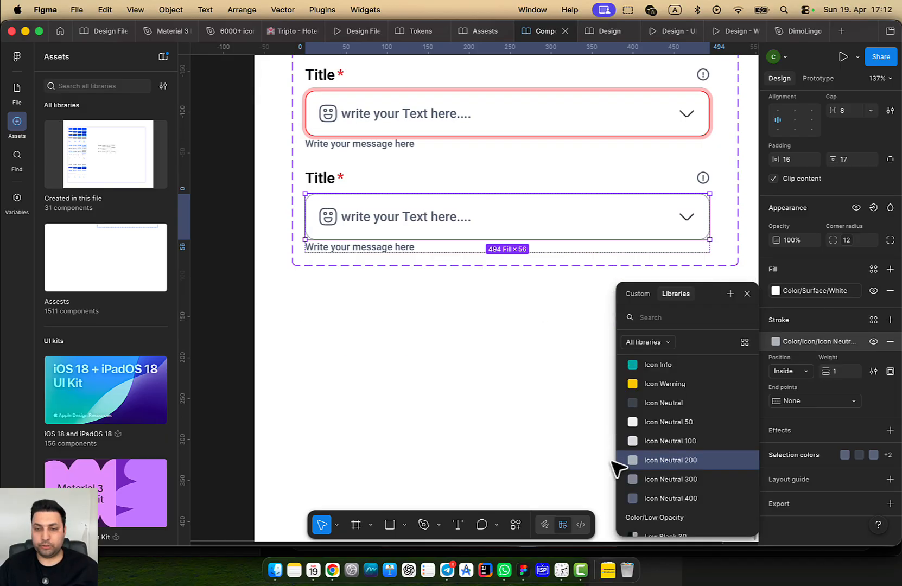
scroll(689, 447, down, 2)
scroll(688, 448, up, 3)
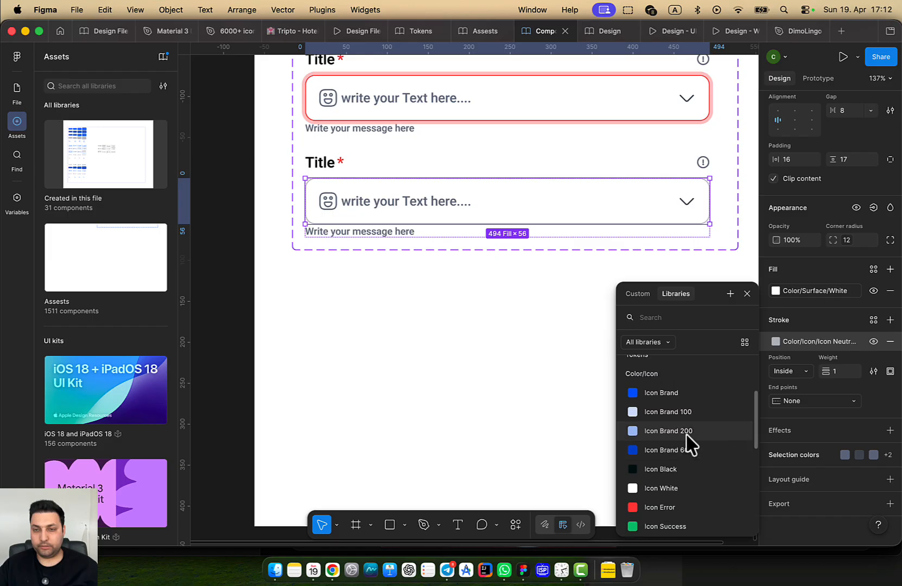
click(688, 447)
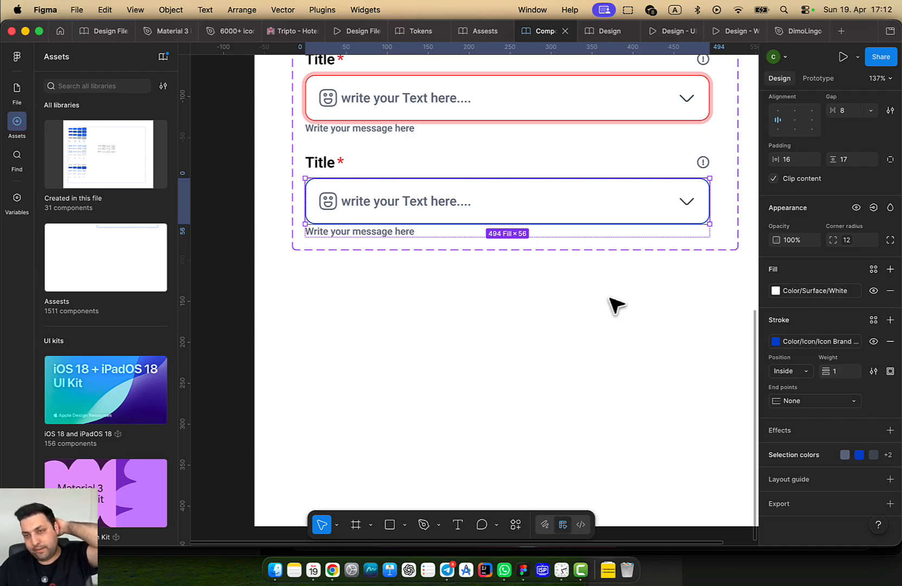
click(405, 210)
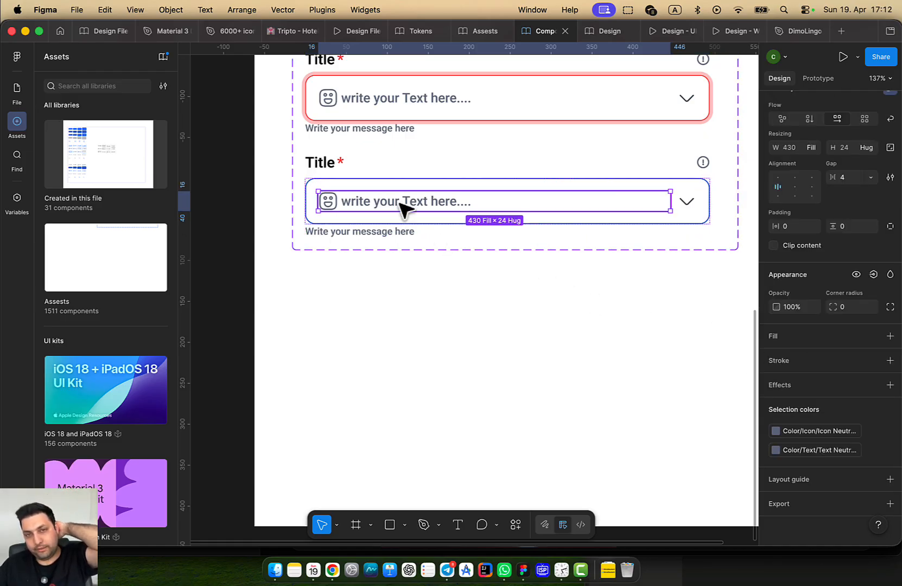
Set the Filled variant's icon colour to Icon Brand
click(827, 430)
scroll(685, 453, up, 5)
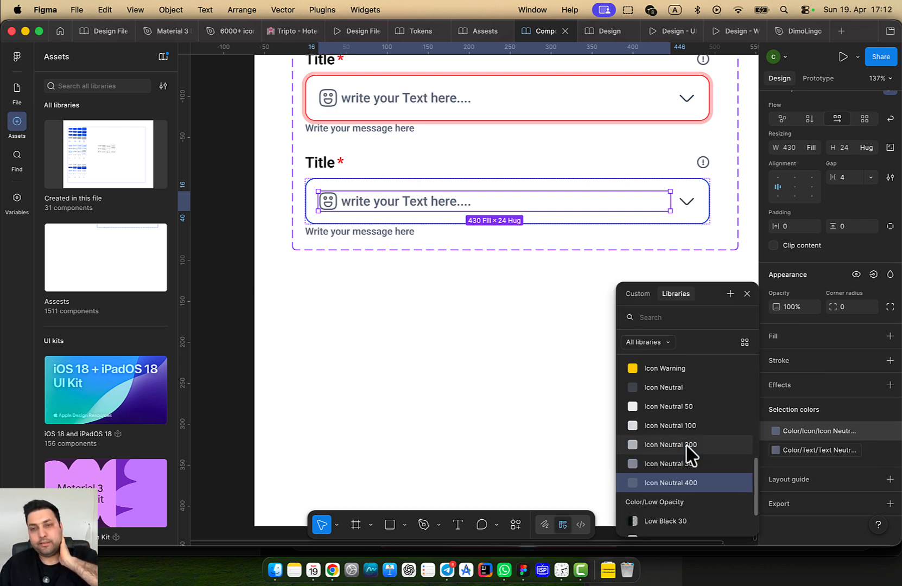
scroll(690, 445, down, 4)
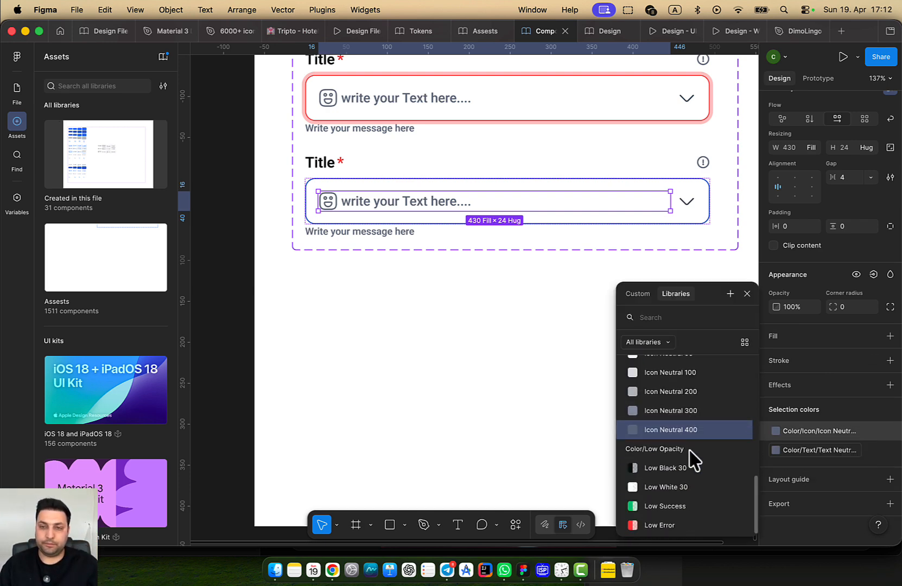
scroll(729, 446, up, 3)
scroll(706, 447, up, 5)
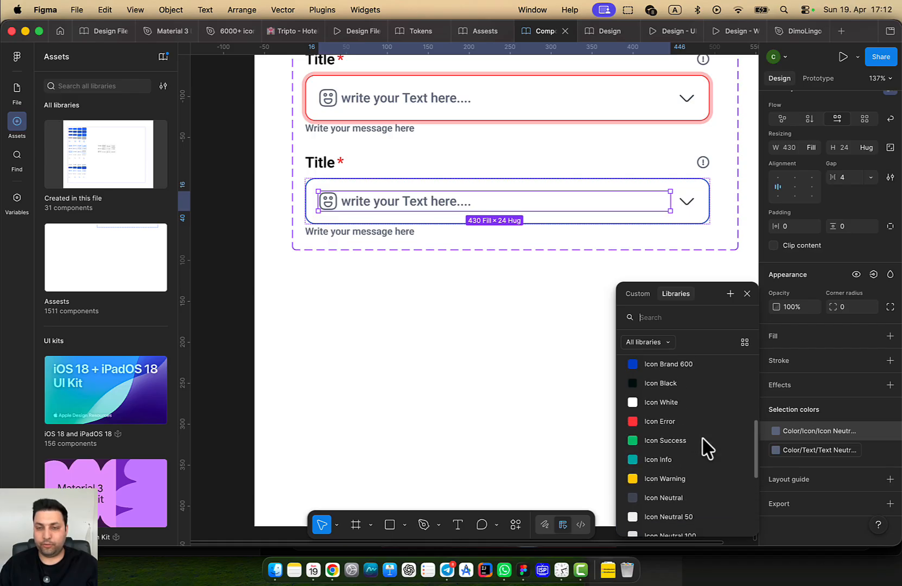
click(682, 387)
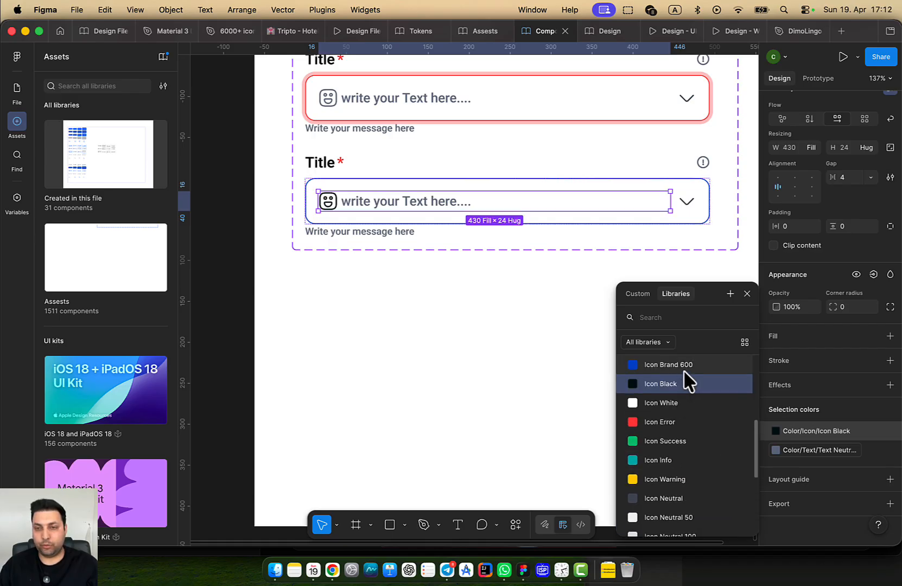
scroll(689, 401, up, 3)
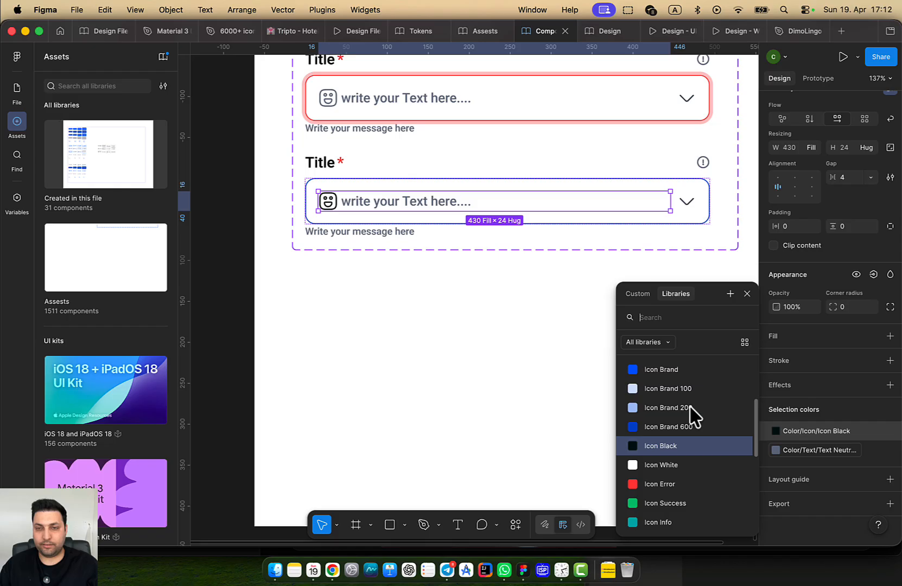
click(682, 372)
Set the placeholder text colour to Text Black
click(804, 452)
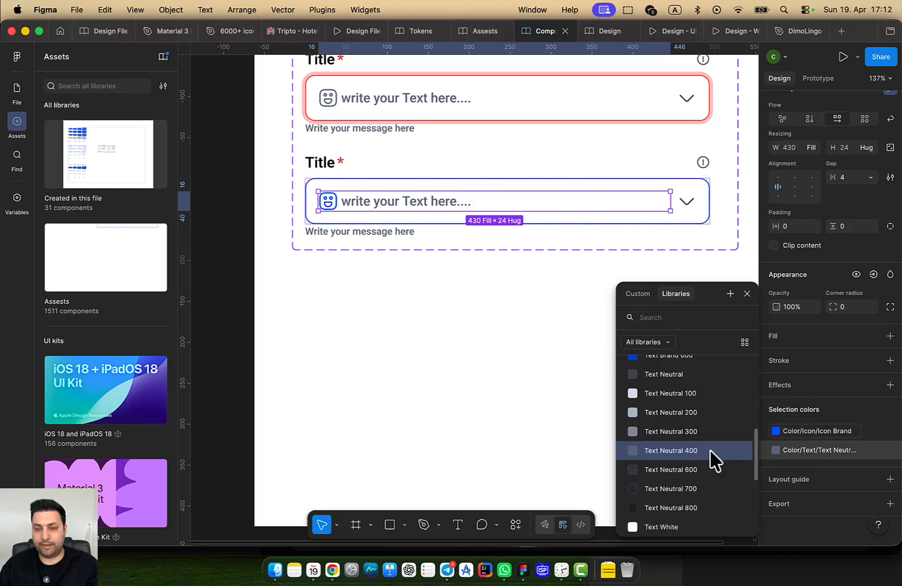
scroll(693, 475, up, 3)
click(671, 387)
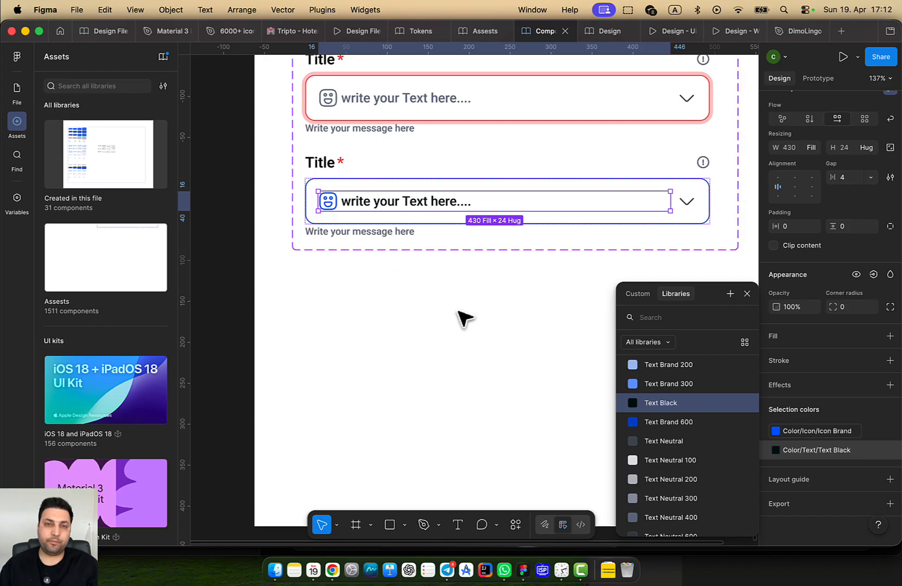
click(468, 294)
click(481, 216)
click(481, 216)
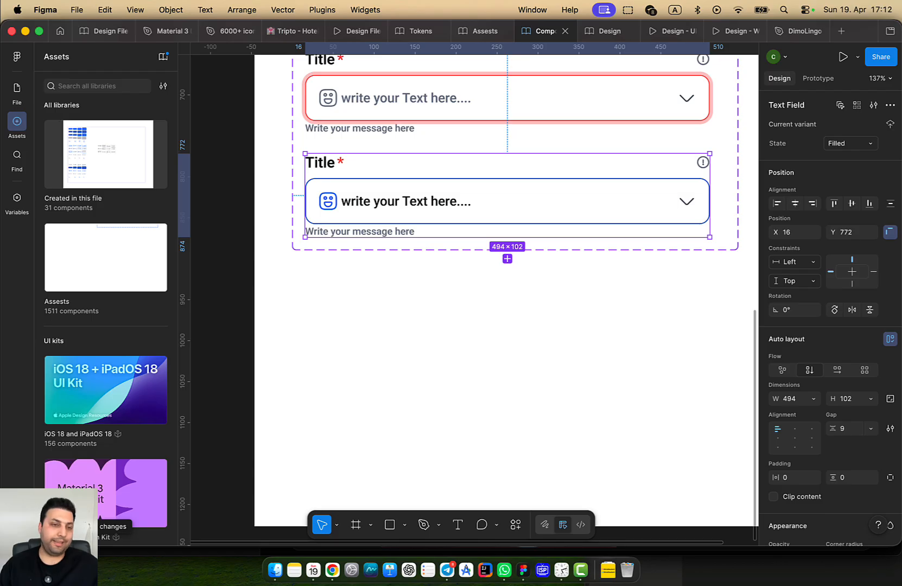
Publish the library update containing the modified Text Field component
click(163, 57)
click(640, 150)
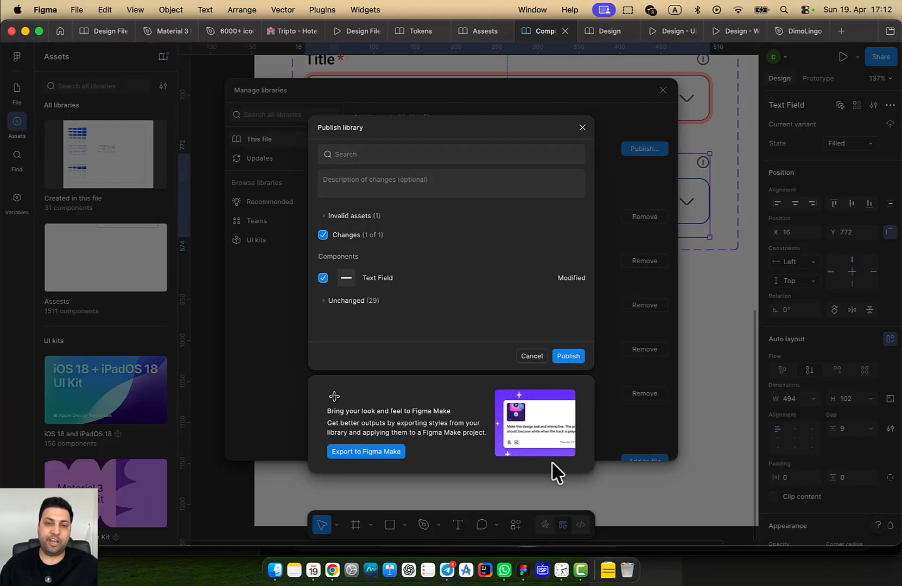
click(568, 357)
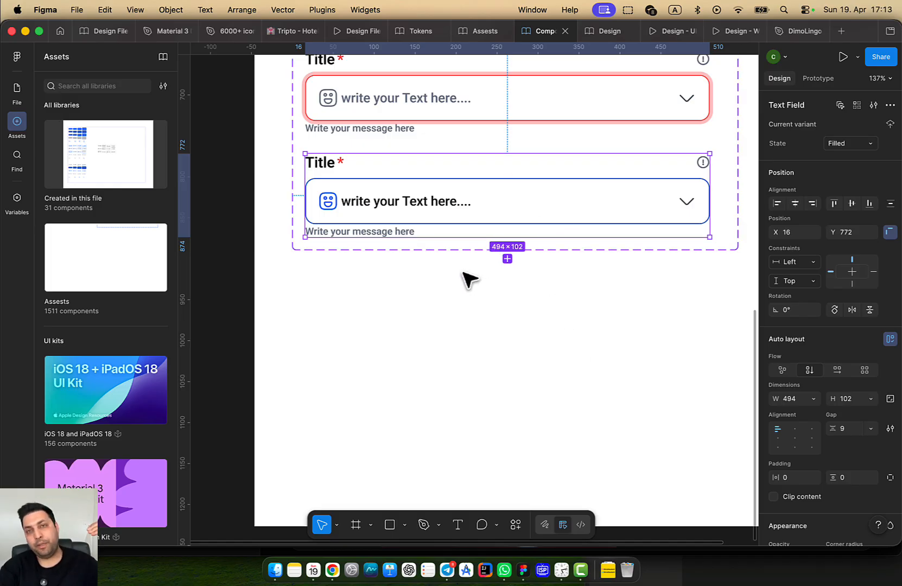
In the Design file, accept all pending library updates
click(594, 31)
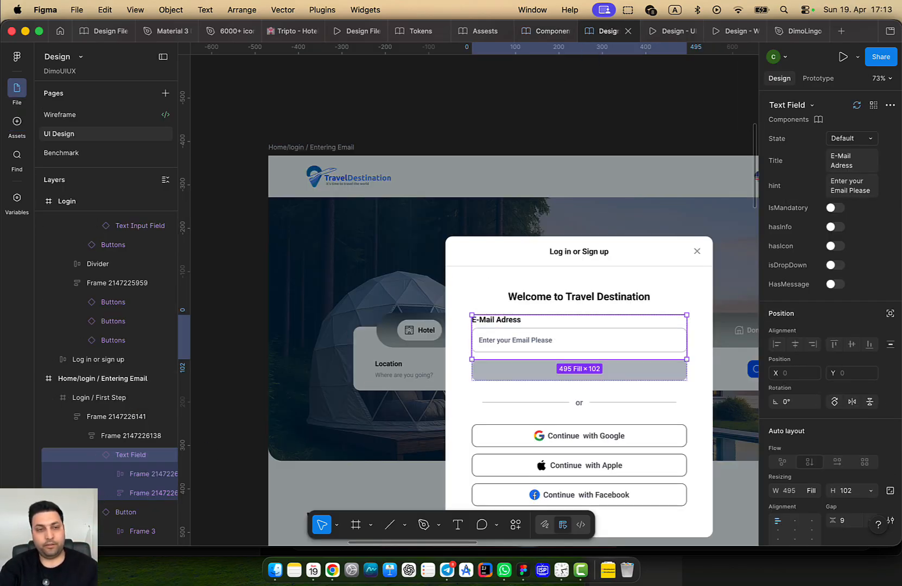
click(17, 531)
click(649, 174)
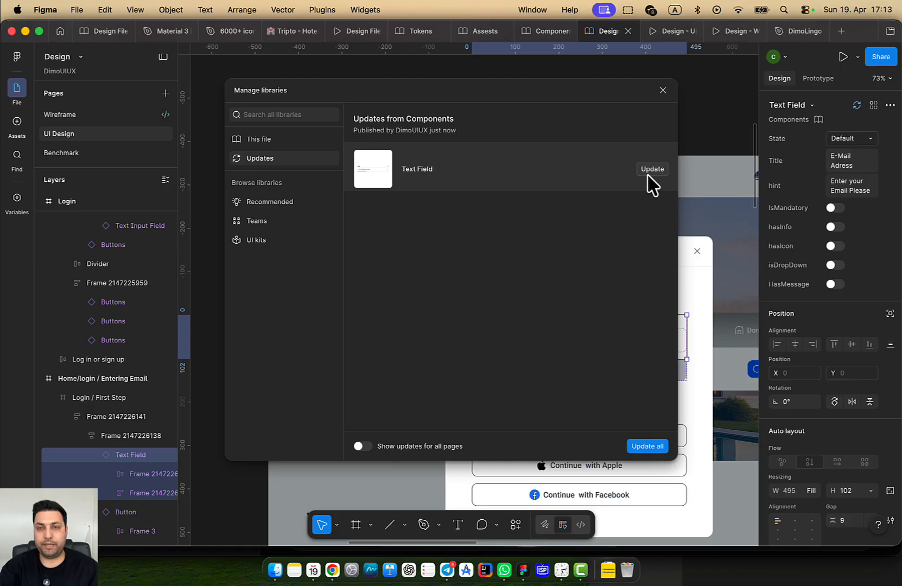
click(646, 446)
click(726, 342)
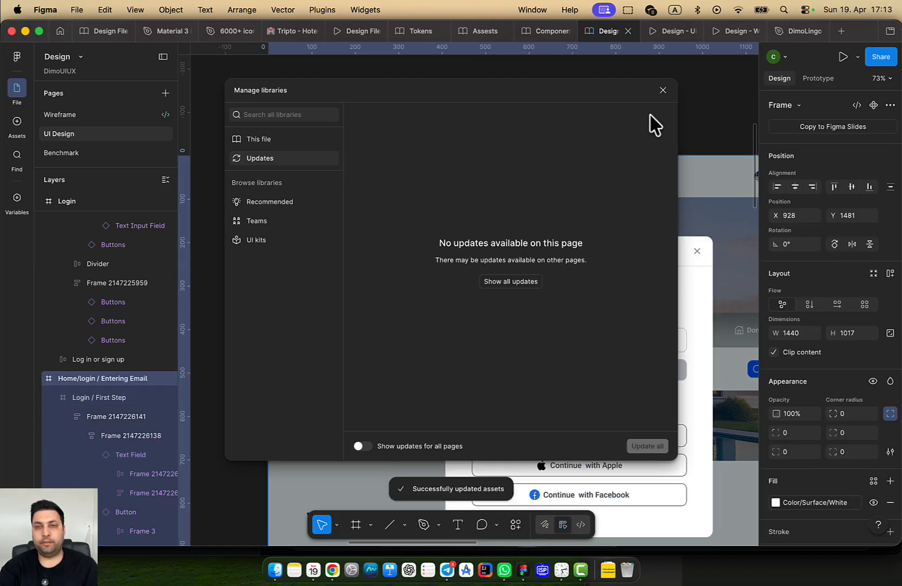
click(663, 91)
scroll(575, 152, down, 2)
scroll(519, 277, up, 4)
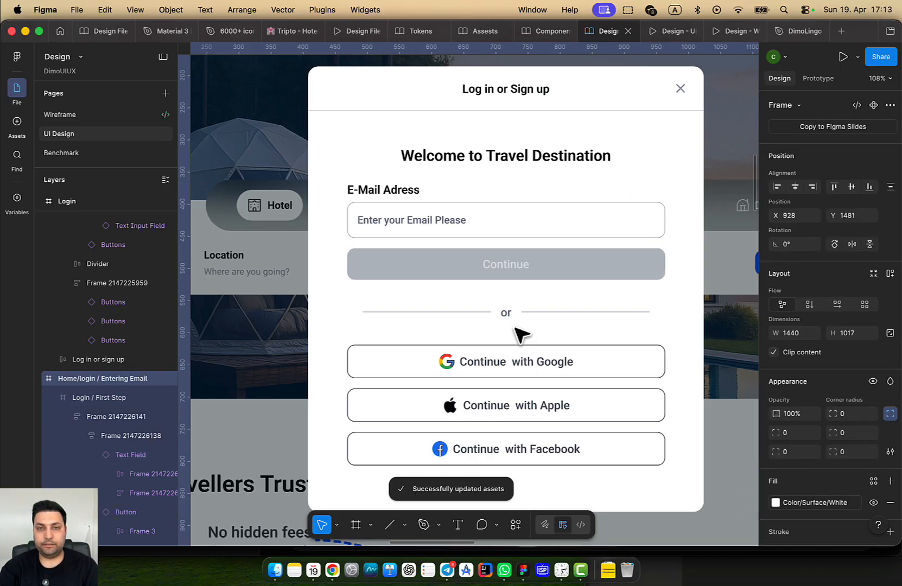
Set the e-mail Text Field instance to Filled and start typing a sample e-mail address
triple_click(503, 225)
click(507, 232)
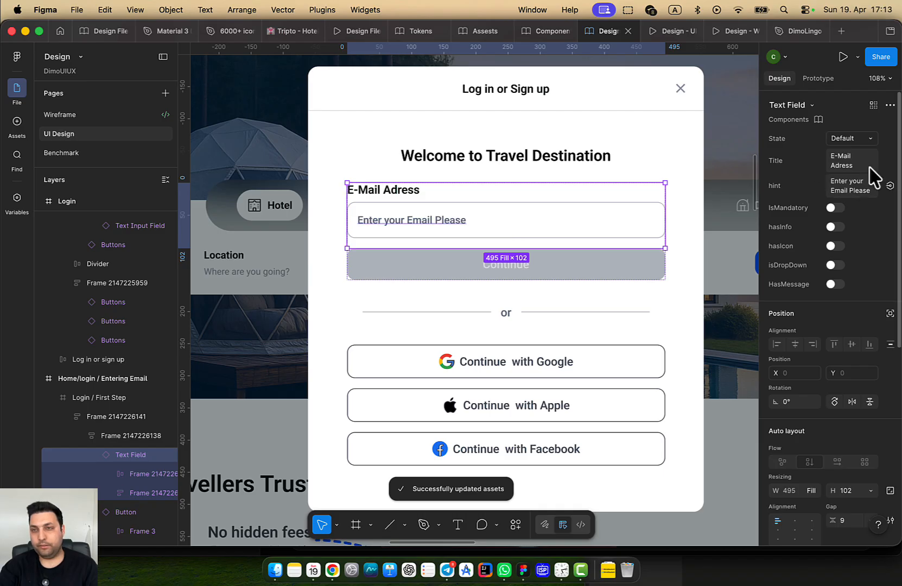
click(866, 140)
click(860, 225)
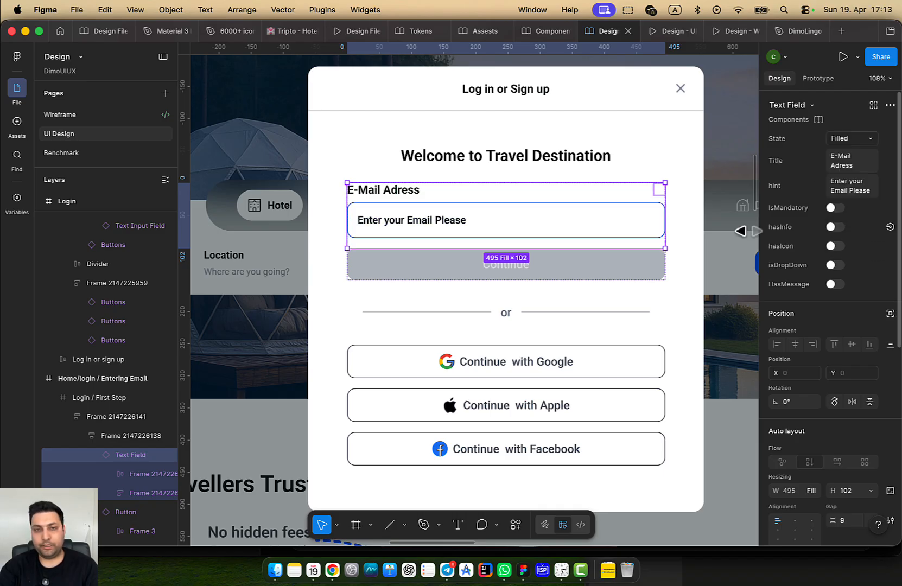
scroll(395, 204, up, 5)
double_click(453, 234)
double_click(452, 234)
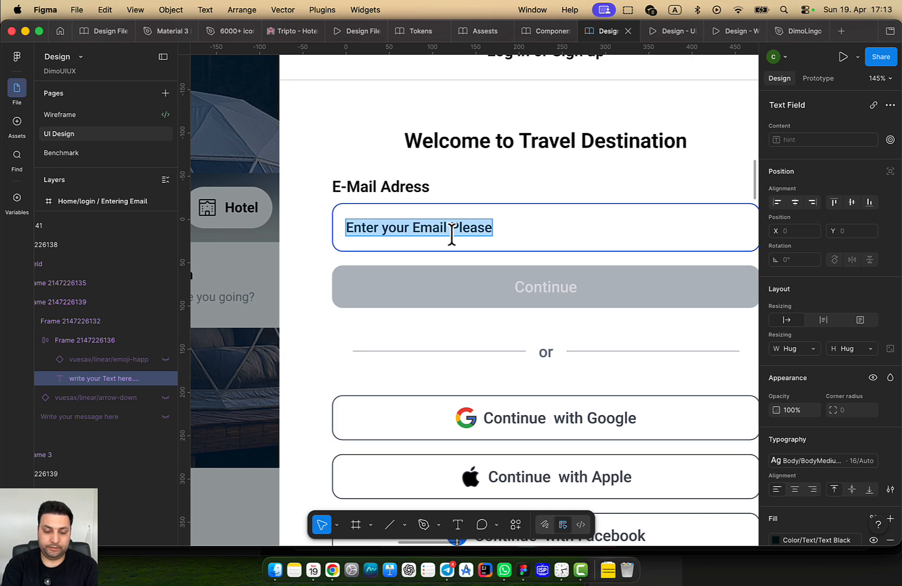
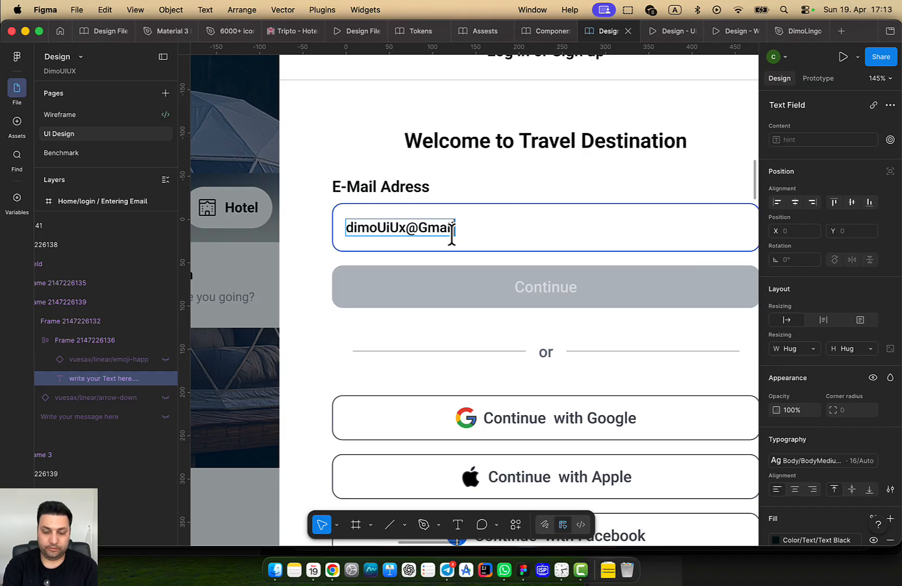
Switch the Entering Email screen's Continue button State from Disabled to Default, turning it blue
click(483, 288)
triple_click(354, 296)
double_click(354, 295)
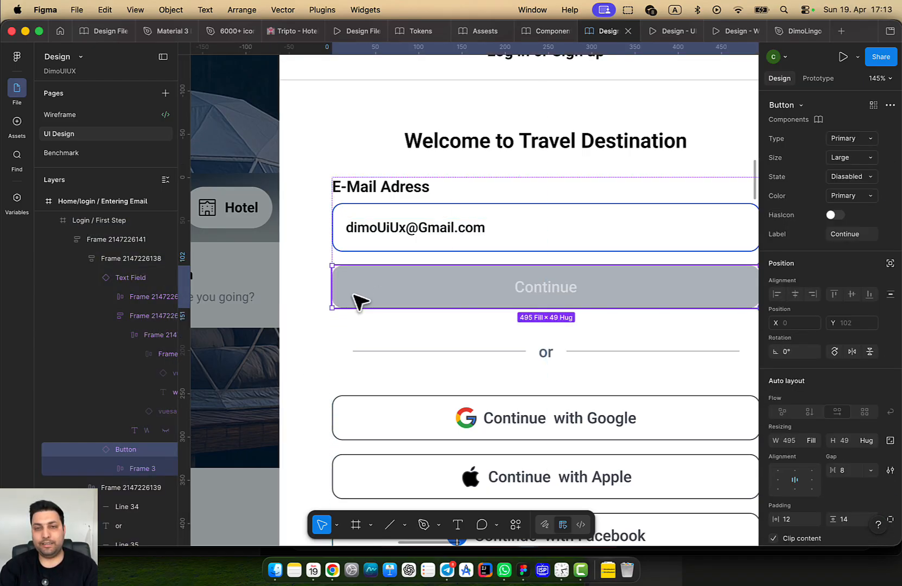
click(866, 176)
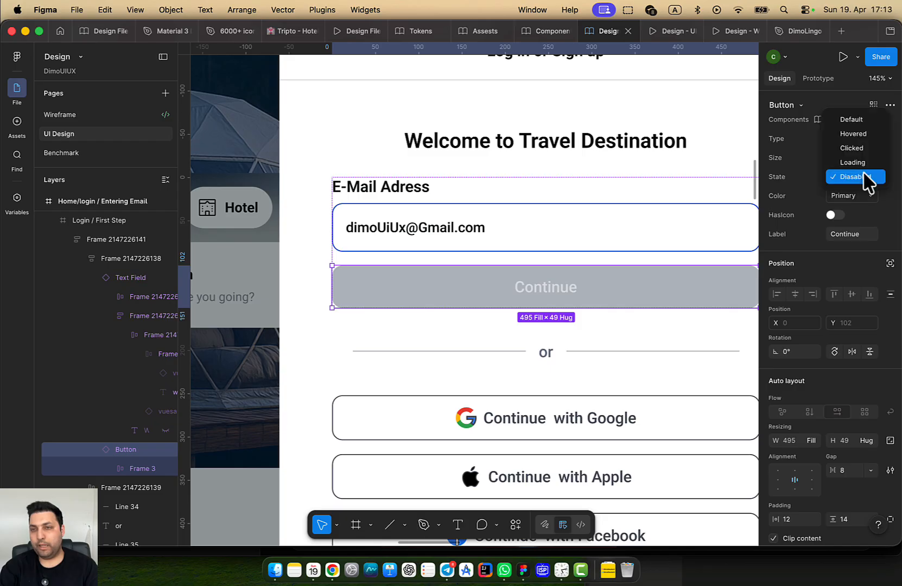
click(863, 121)
scroll(580, 288, right, 2)
scroll(580, 287, down, 6)
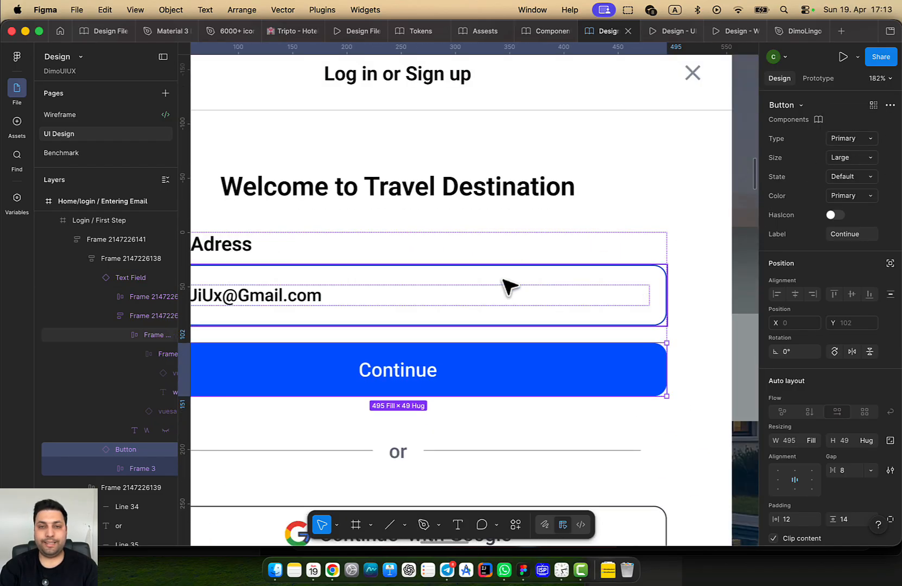
scroll(587, 390, down, 10)
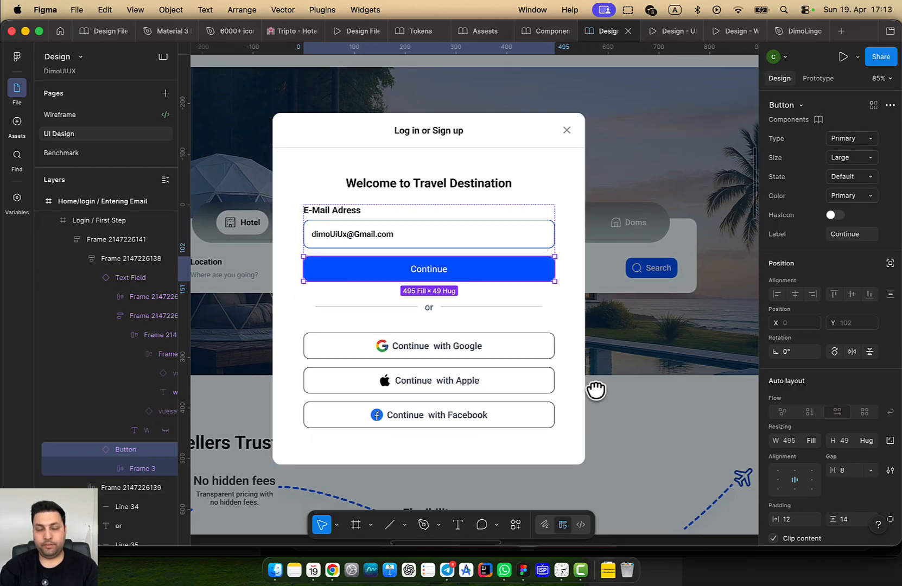
click(621, 207)
drag(622, 207, 487, 213)
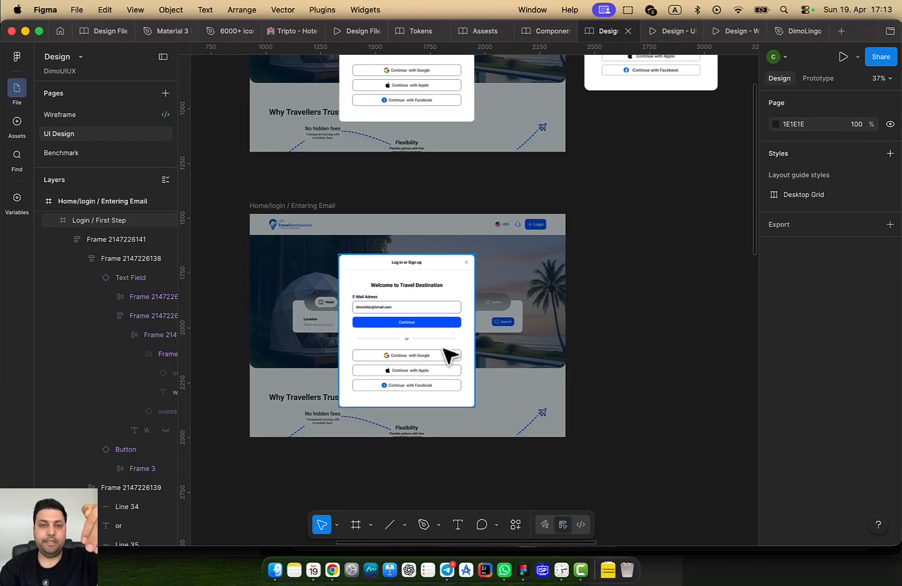
scroll(597, 255, down, 4)
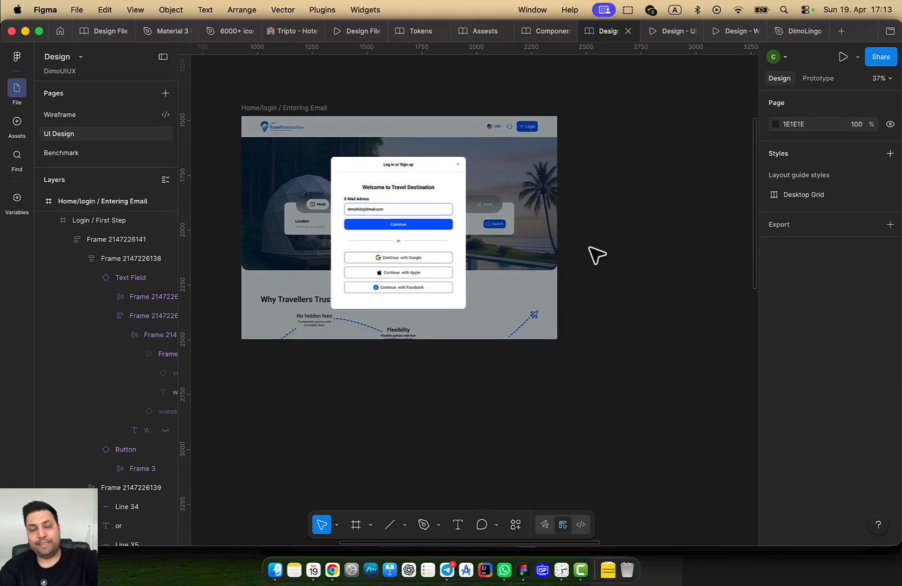
Duplicate the Home/login / Entering Email frame, placing the copy below the original
click(272, 110)
scroll(527, 214, down, 5)
scroll(537, 205, down, 1)
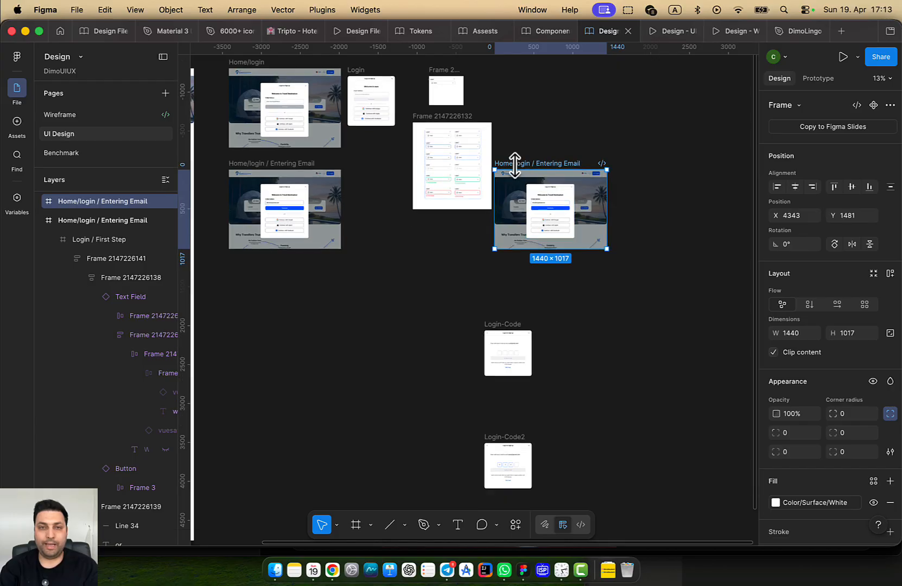
drag(513, 167, 262, 265)
scroll(439, 255, left, 5)
scroll(451, 293, up, 5)
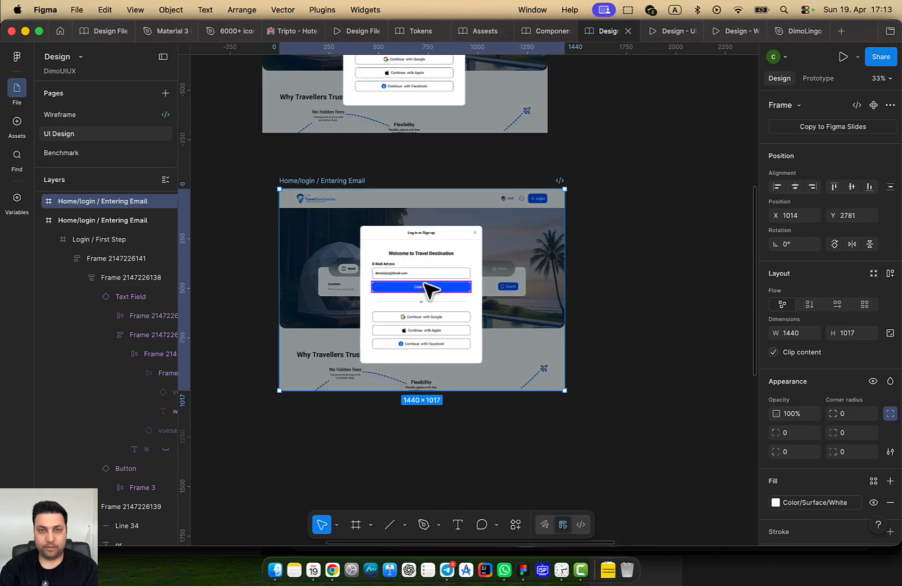
Rename the copied frame to 'Home/login / getting the Code'
double_click(349, 181)
key(Right)
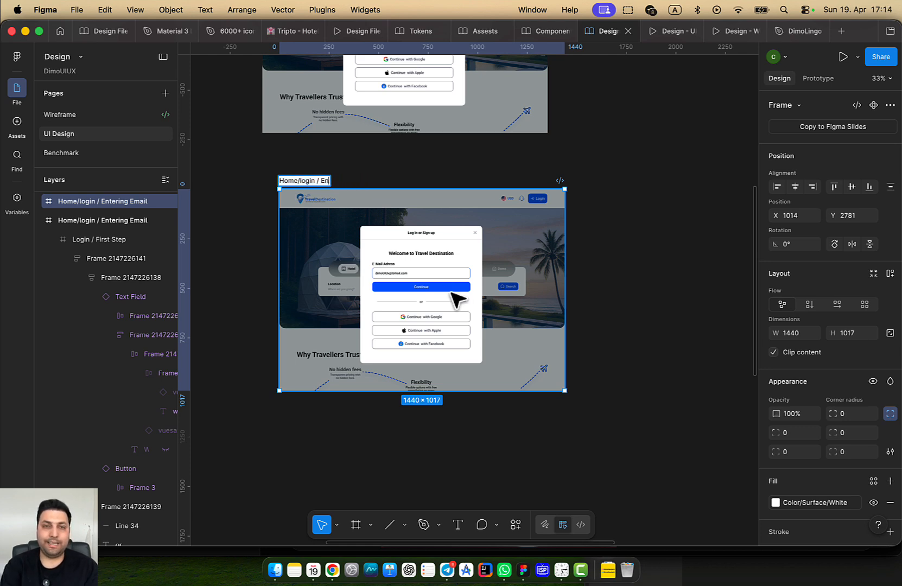
text(getting)
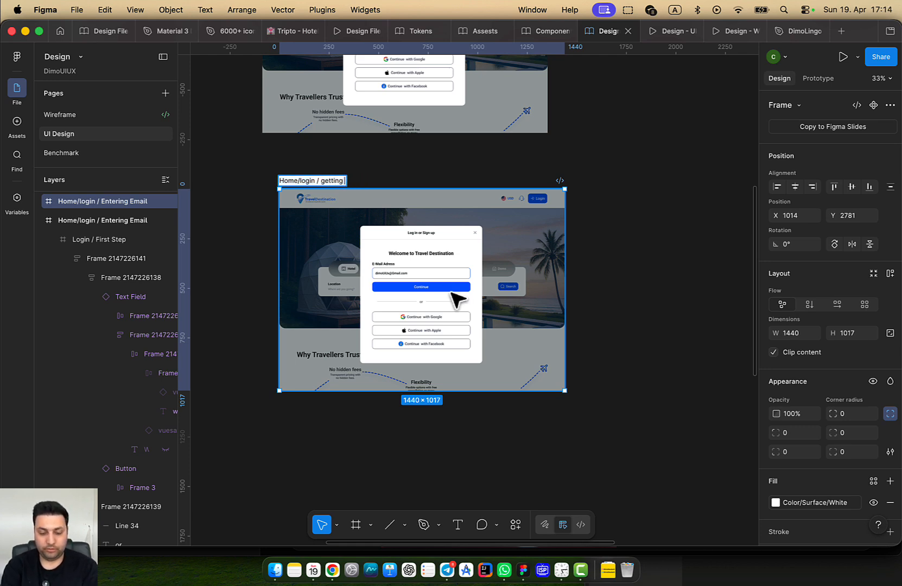
text( the Code)
key(Return)
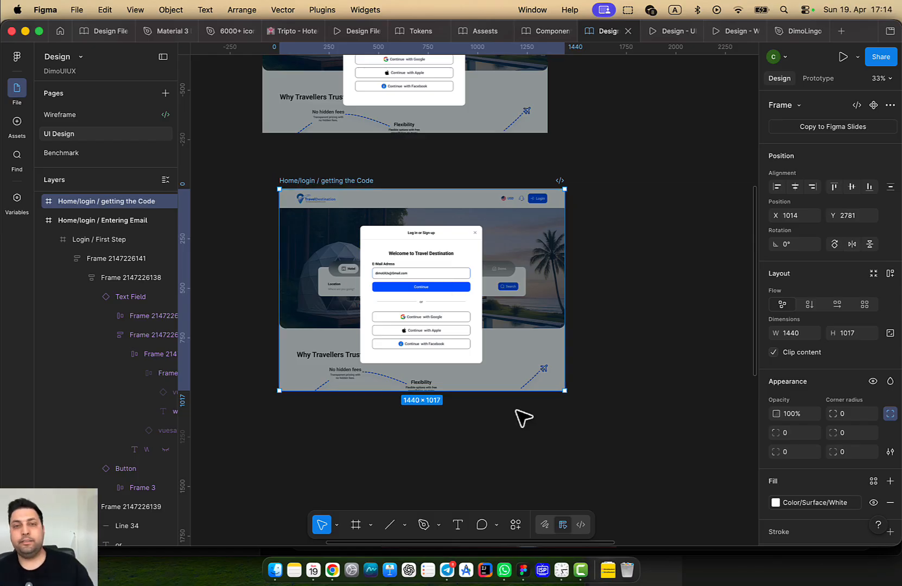
scroll(597, 389, right, 5)
scroll(597, 389, down, 2)
Copy the verification message text from the Login-Code frame
scroll(651, 256, right, 2)
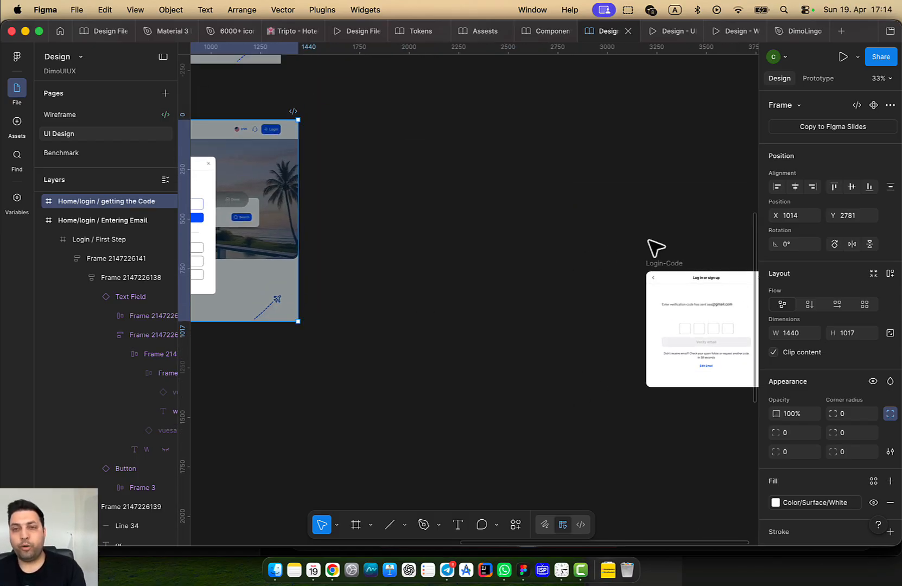
click(656, 261)
key(shift+2)
scroll(402, 259, up, 2)
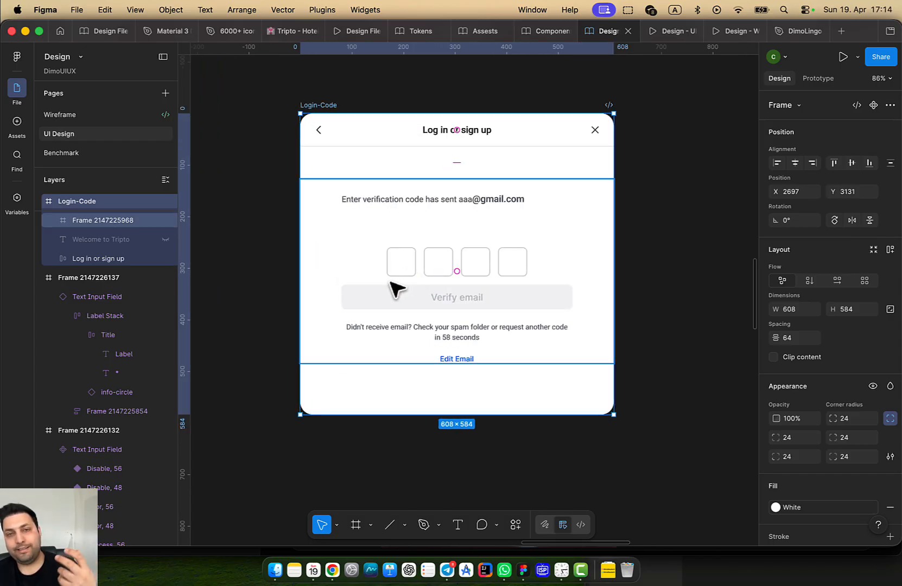
super+click(439, 204)
double_click(435, 199)
key(super+c)
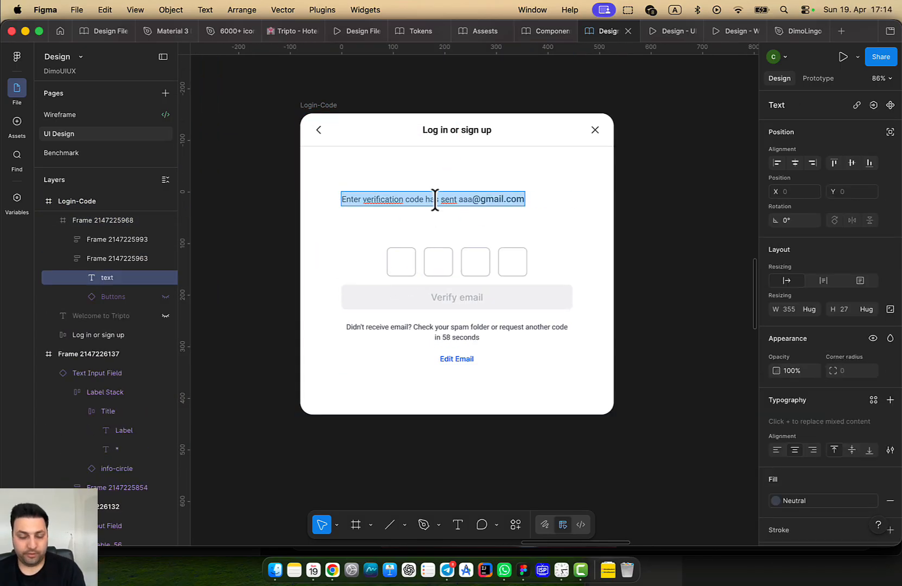
Move the e-mail form block out of the getting the Code dialog onto empty canvas
drag(378, 321, 681, 354)
scroll(423, 353, down, 4)
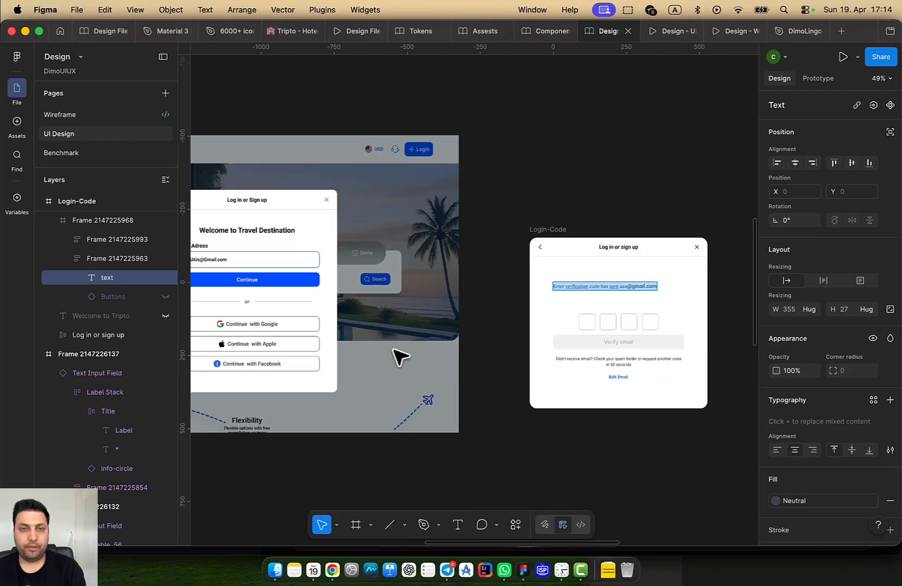
drag(379, 344, 496, 342)
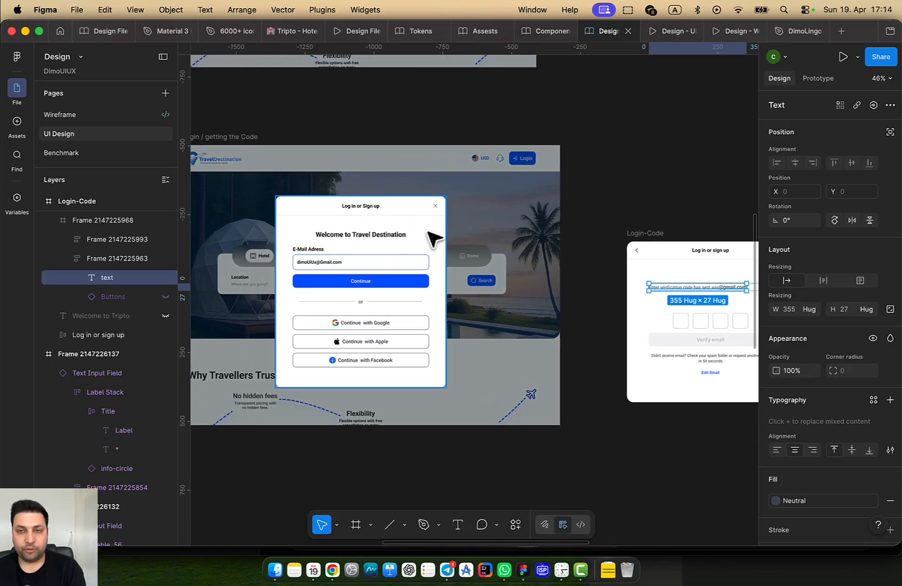
click(432, 238)
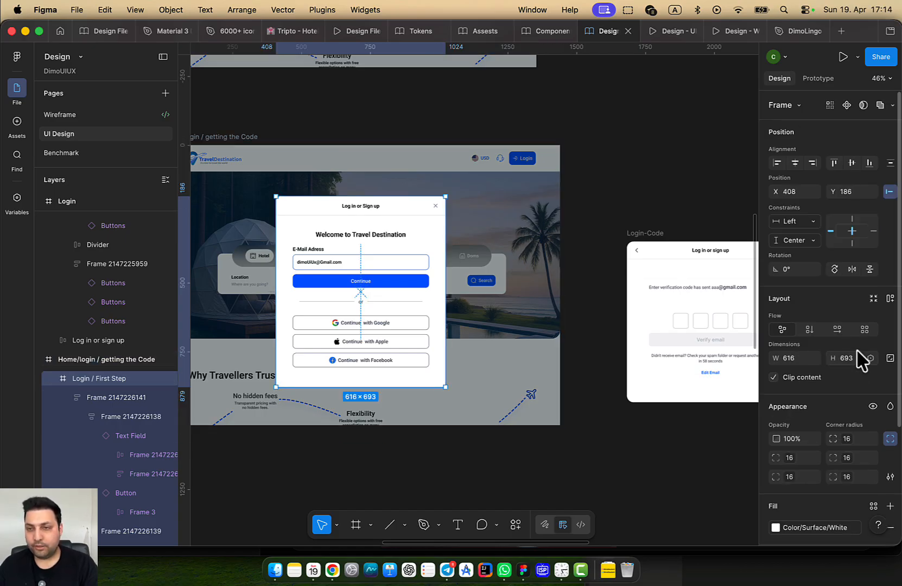
click(365, 354)
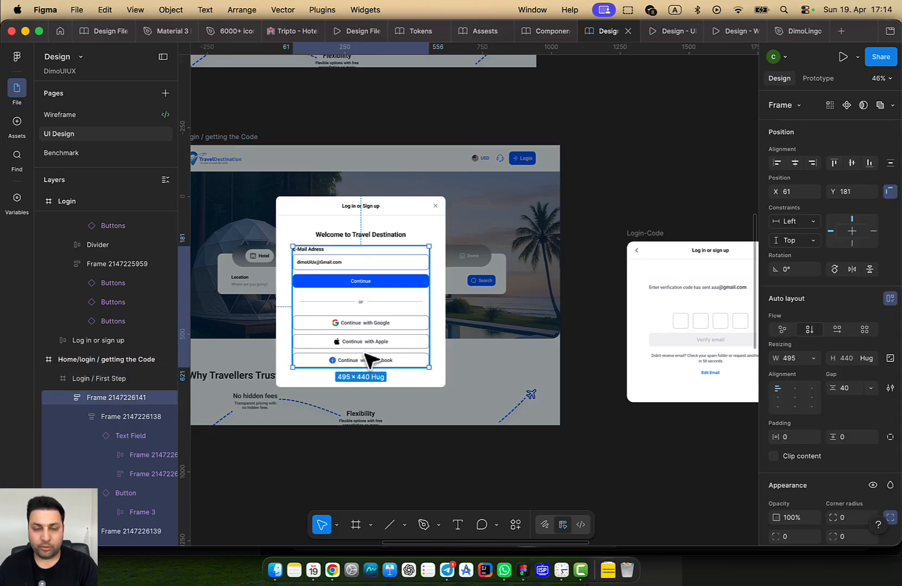
scroll(385, 352, down, 3)
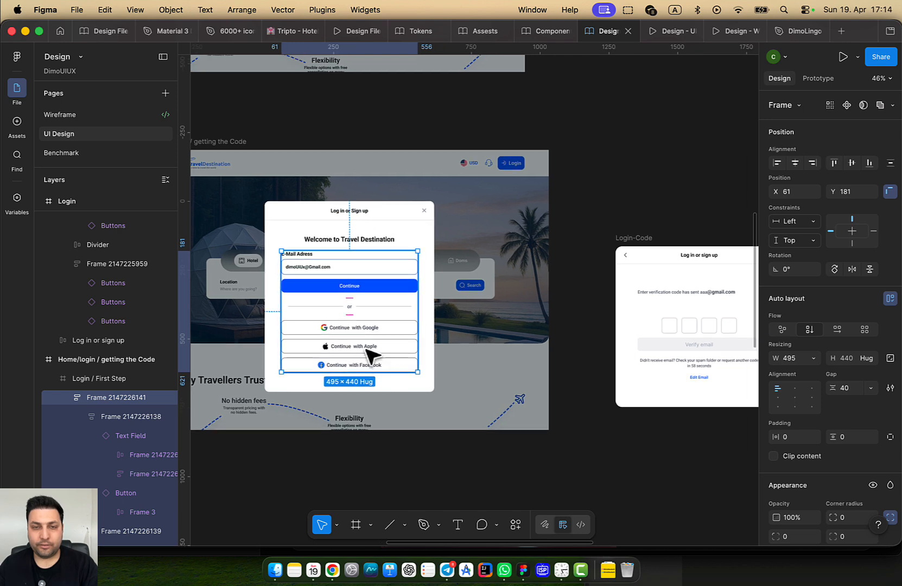
drag(374, 345, 597, 497)
Replace the dialog's welcome heading with the pasted verification-code message
scroll(367, 288, up, 3)
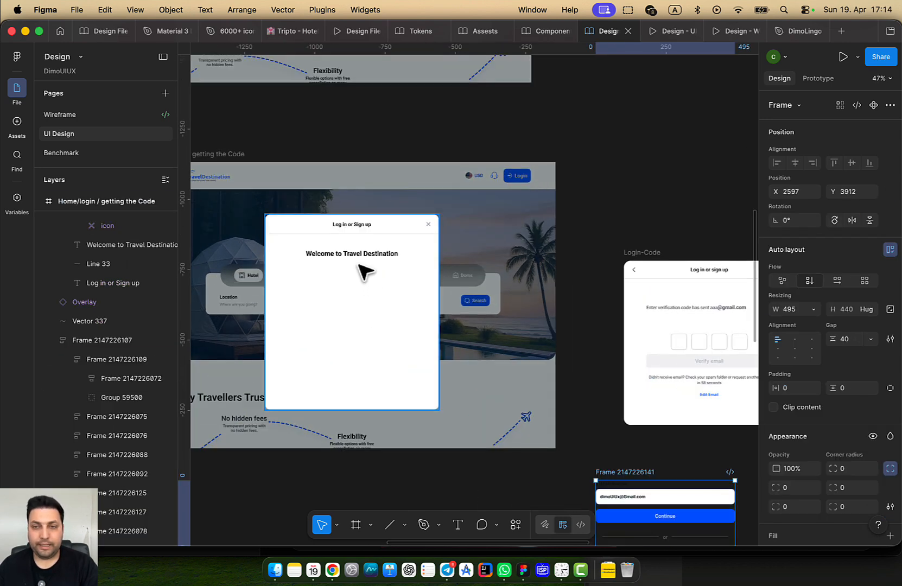
click(364, 262)
double_click(365, 258)
double_click(357, 255)
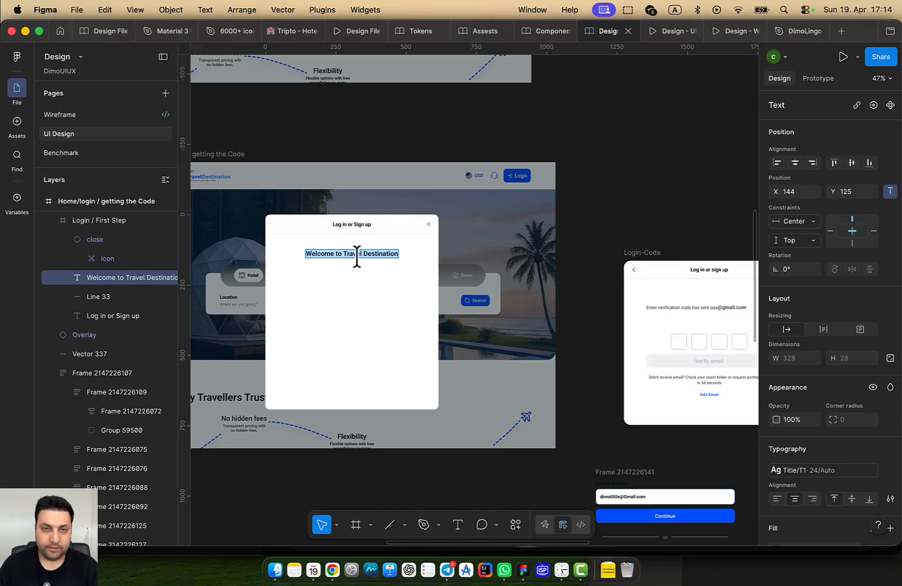
key(super+v)
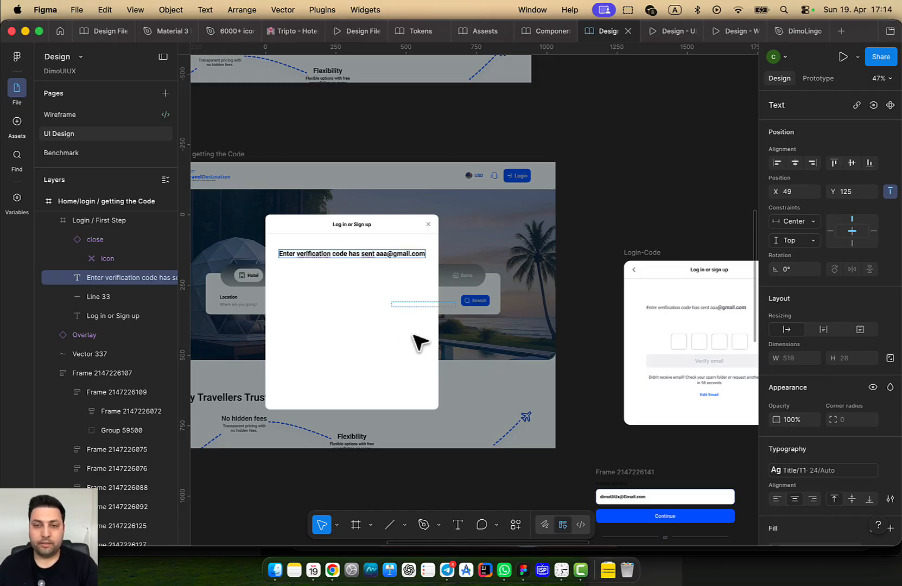
scroll(378, 268, up, 2)
scroll(462, 347, down, 5)
scroll(600, 397, up, 5)
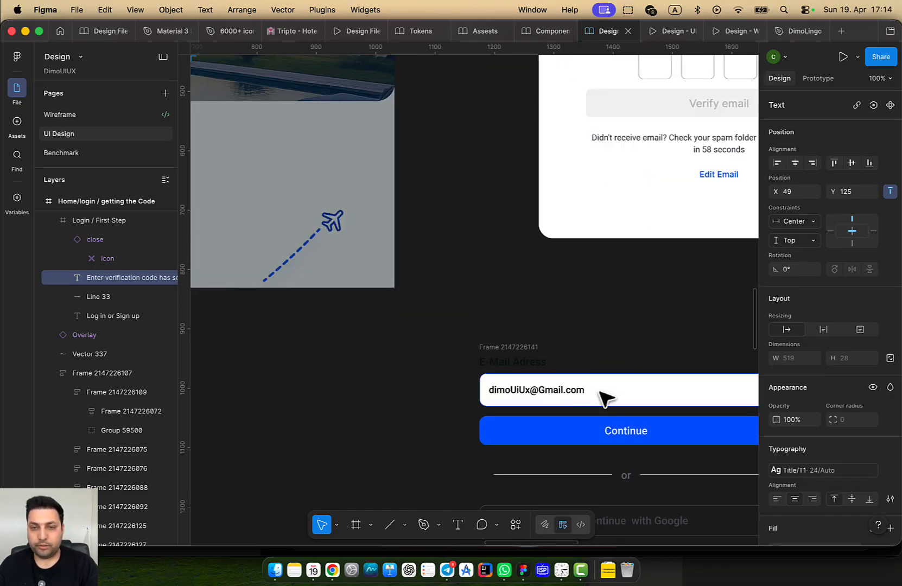
click(576, 400)
double_click(577, 399)
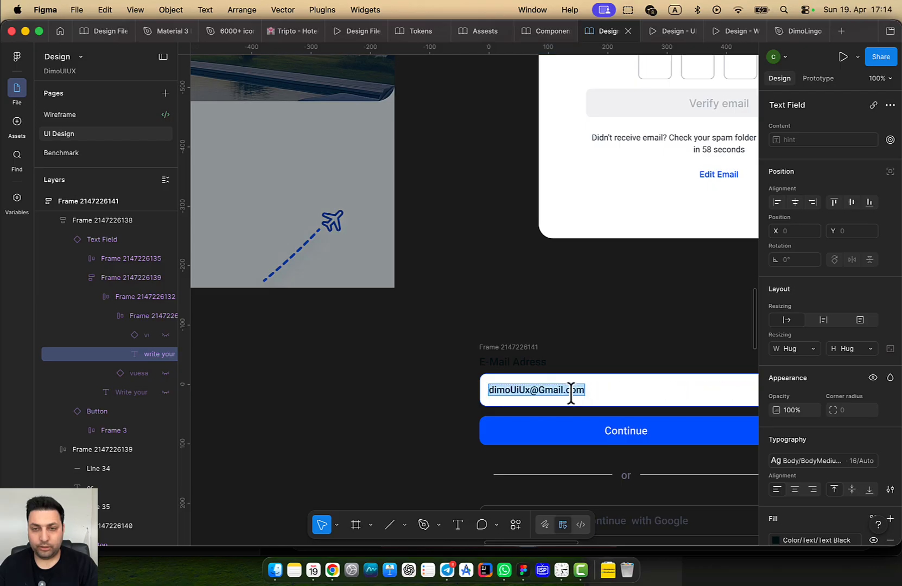
scroll(565, 434, left, 3)
scroll(455, 278, down, 5)
scroll(358, 274, up, 3)
scroll(409, 236, up, 4)
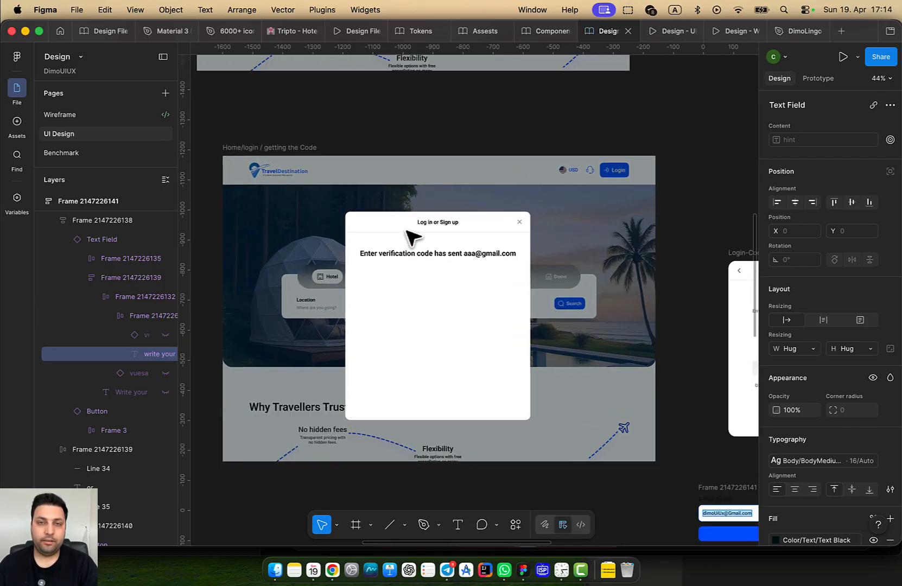
double_click(508, 274)
double_click(509, 283)
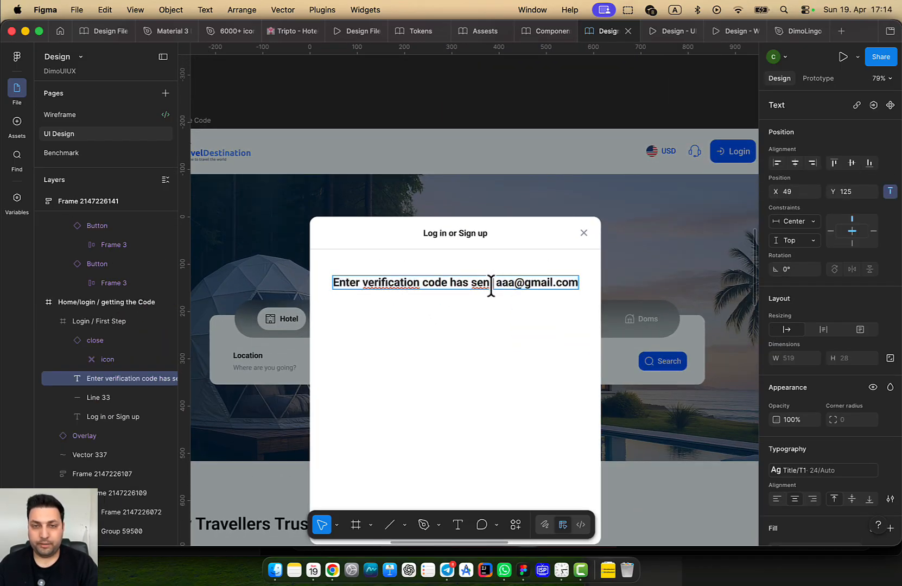
drag(496, 283, 564, 288)
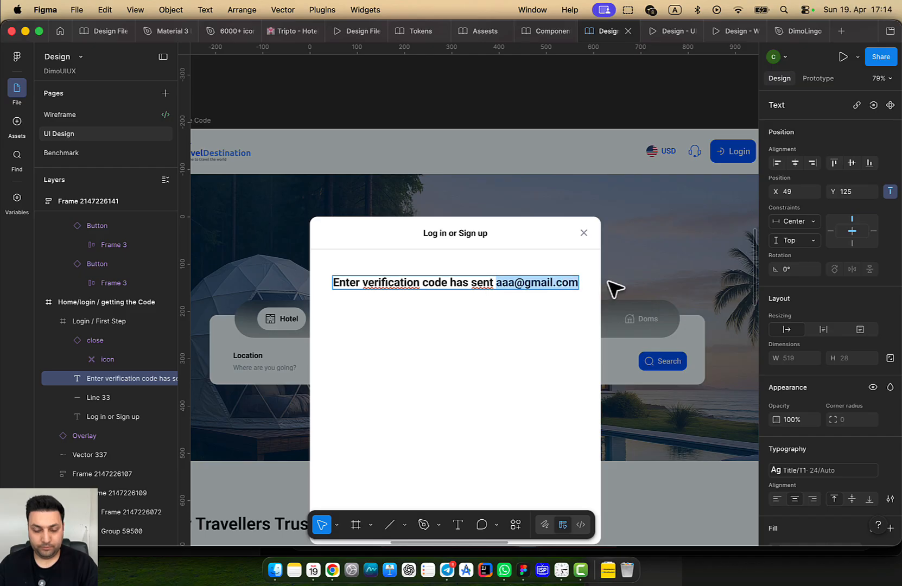
key(super+v)
key(Escape)
scroll(488, 347, down, 3)
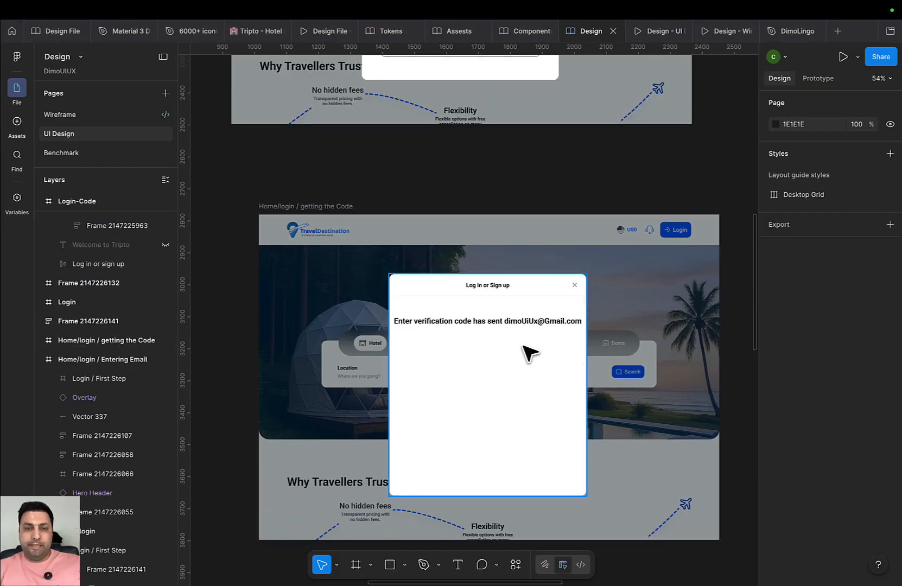
scroll(516, 338, up, 1)
scroll(556, 342, down, 3)
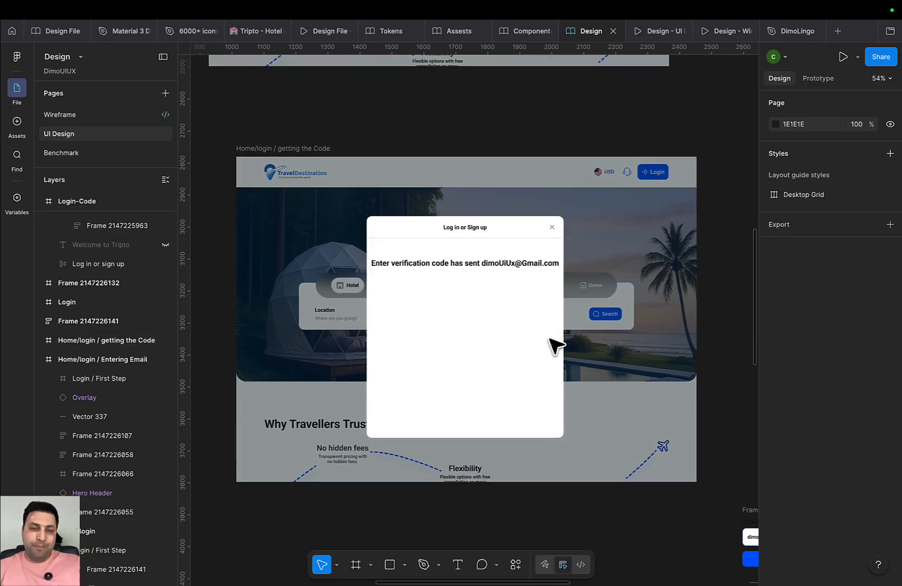
click(553, 286)
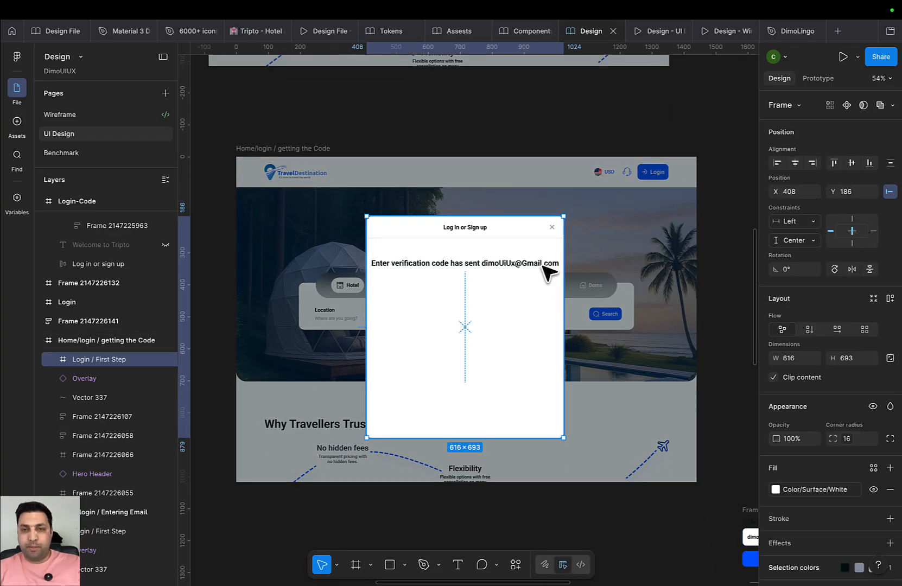
double_click(549, 271)
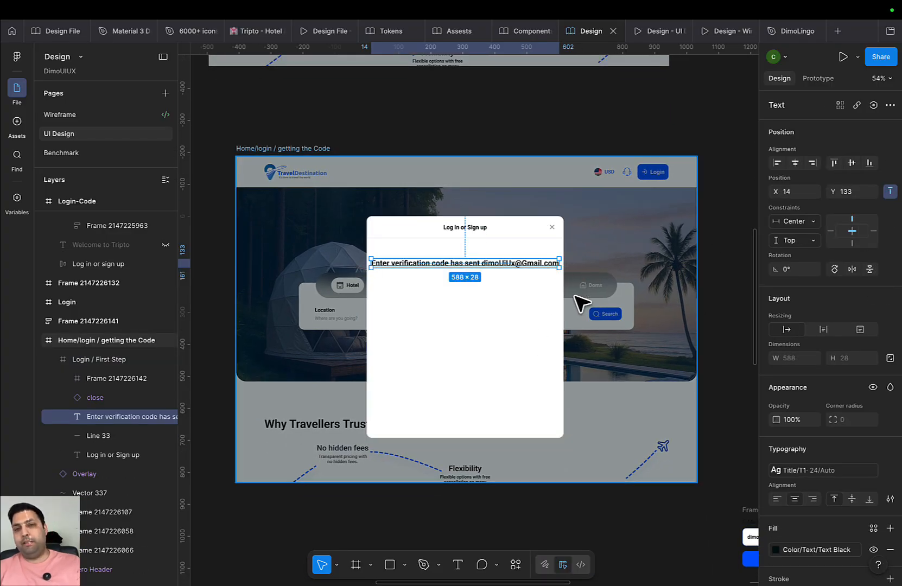
scroll(570, 280, up, 3)
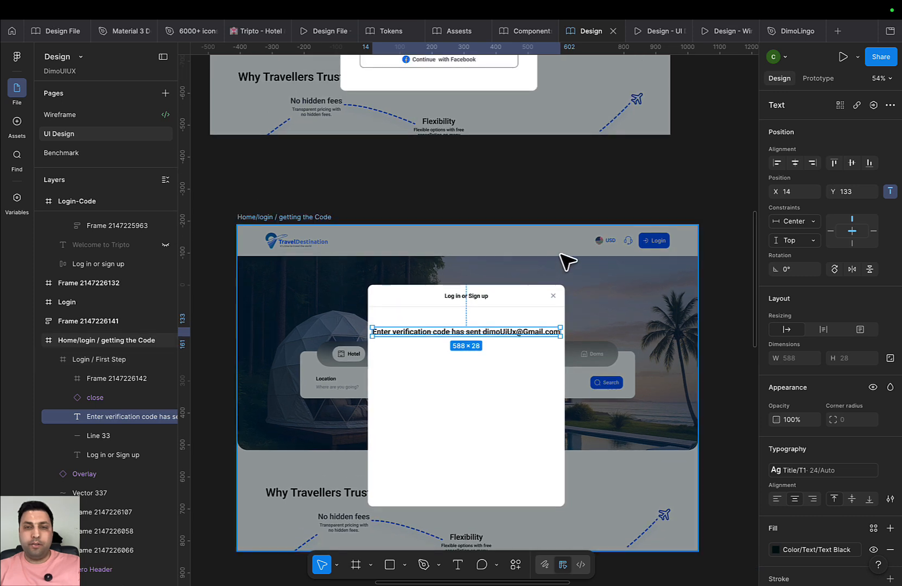
scroll(553, 266, up, 5)
click(544, 93)
scroll(586, 190, up, 5)
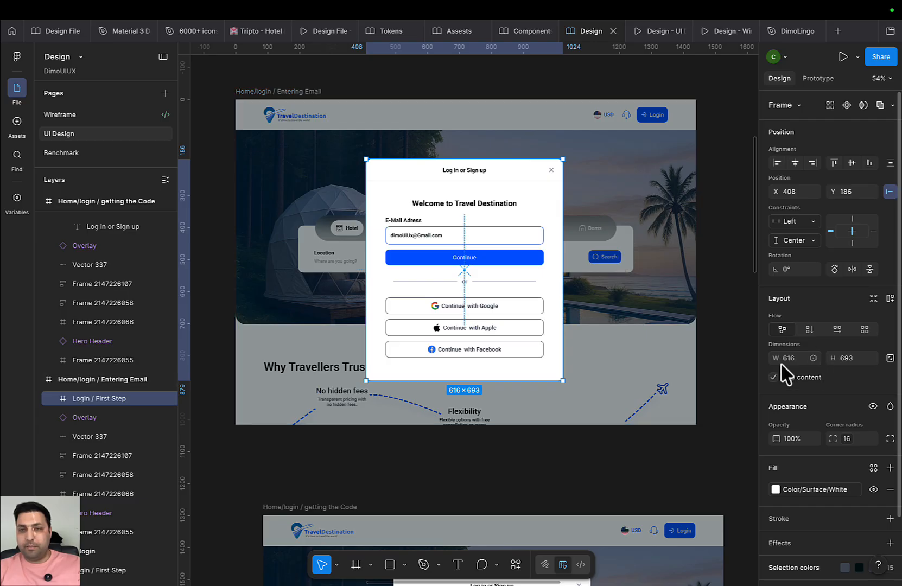
click(796, 359)
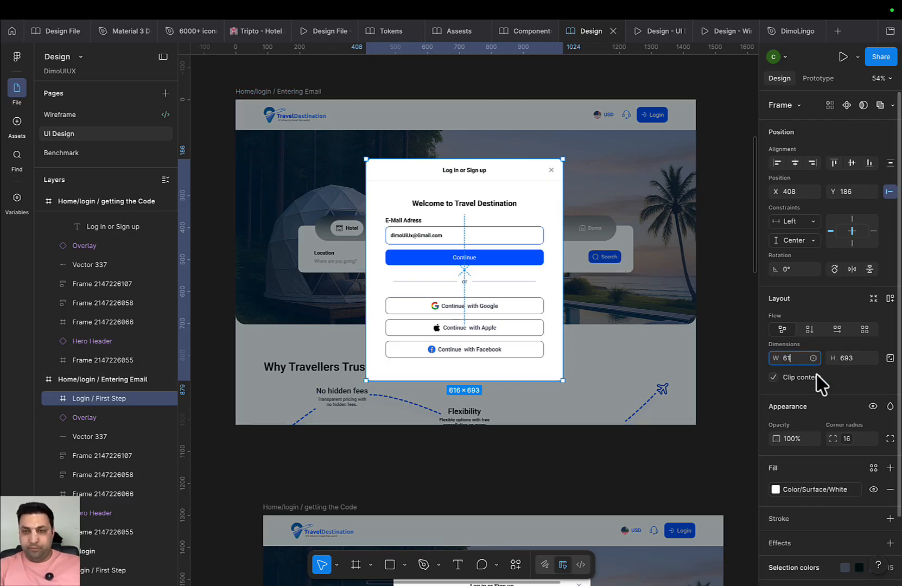
key(Return)
key(ctrl+z)
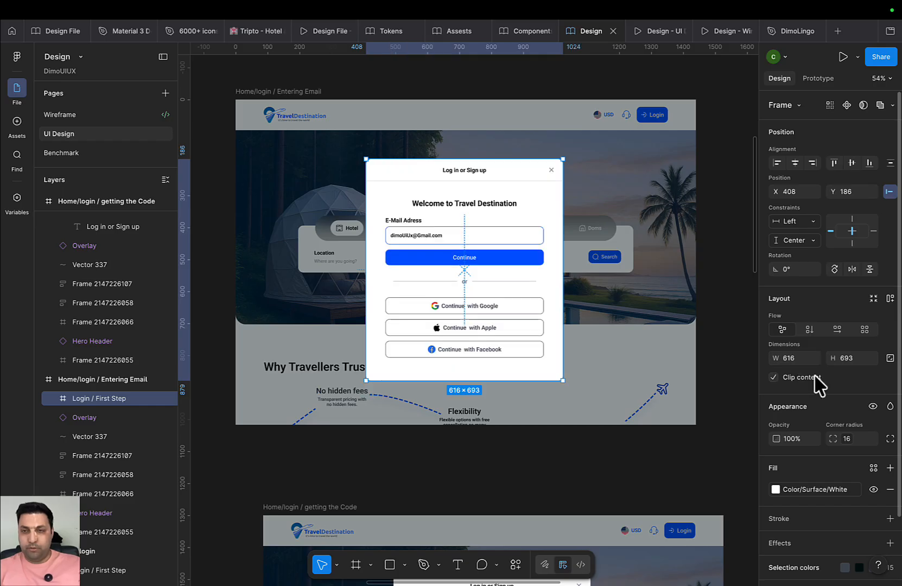
click(801, 360)
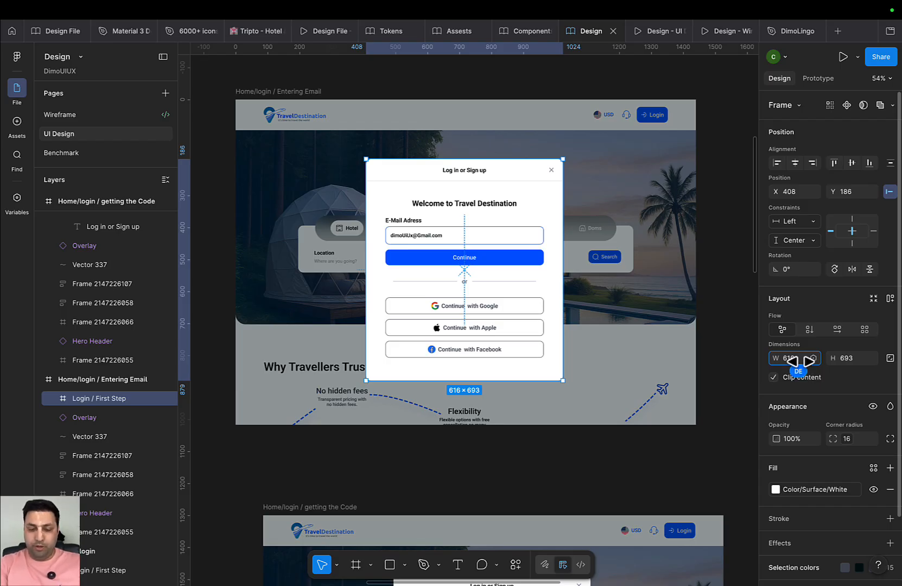
Widen the Entering Email dialog to 656 px and centre its email form horizontally
text(+40)
key(Return)
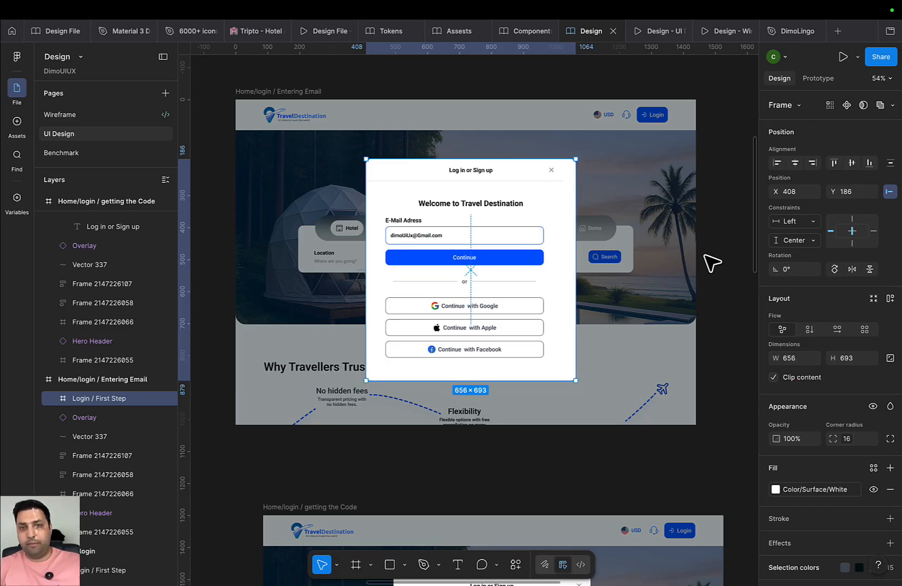
click(482, 205)
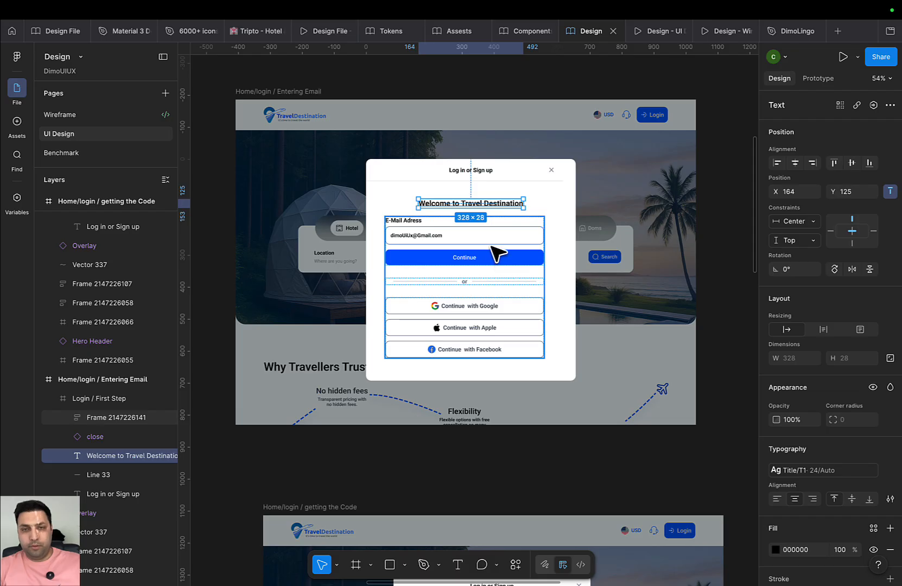
click(547, 268)
click(795, 163)
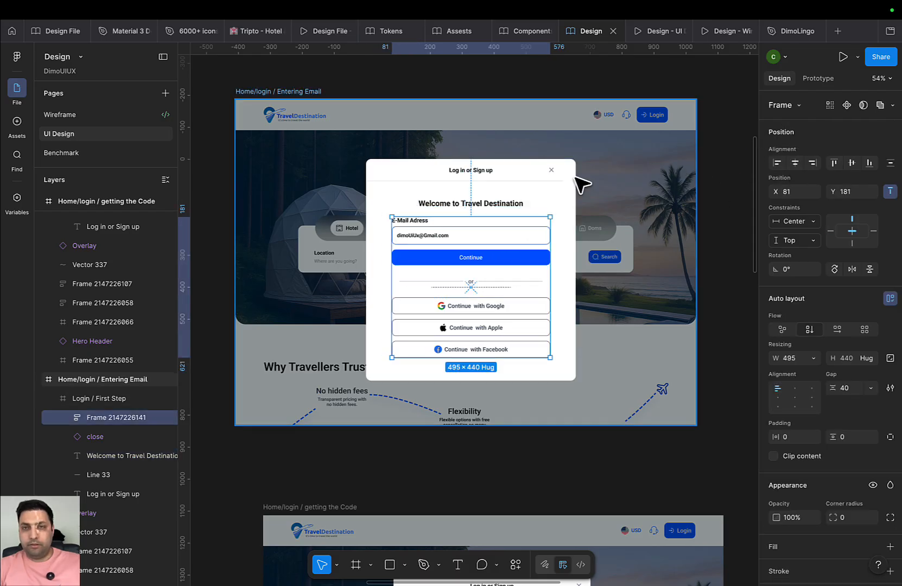
click(555, 203)
Set the verification-code dialog's width to 656 px, undoing an accidental 82 px entry
drag(542, 316, 532, 165)
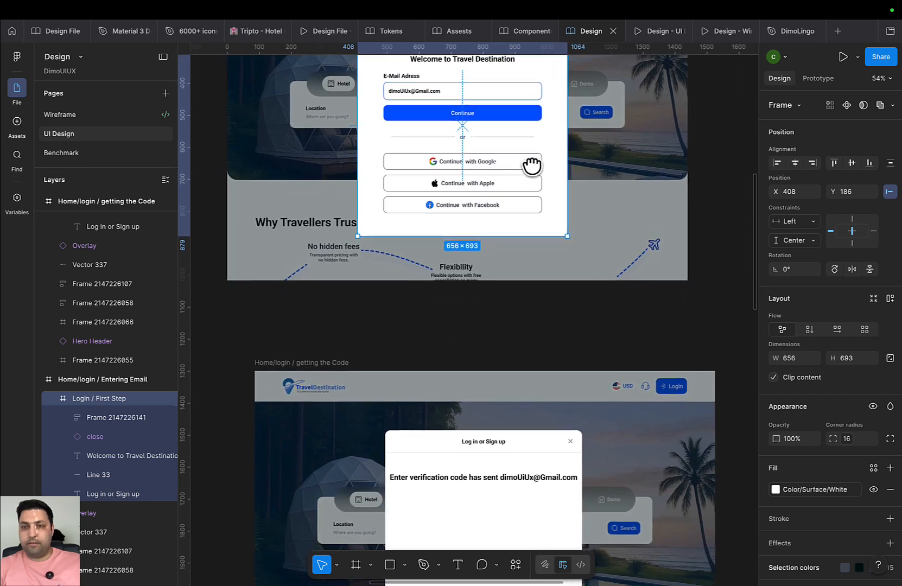
scroll(538, 288, down, 5)
click(522, 401)
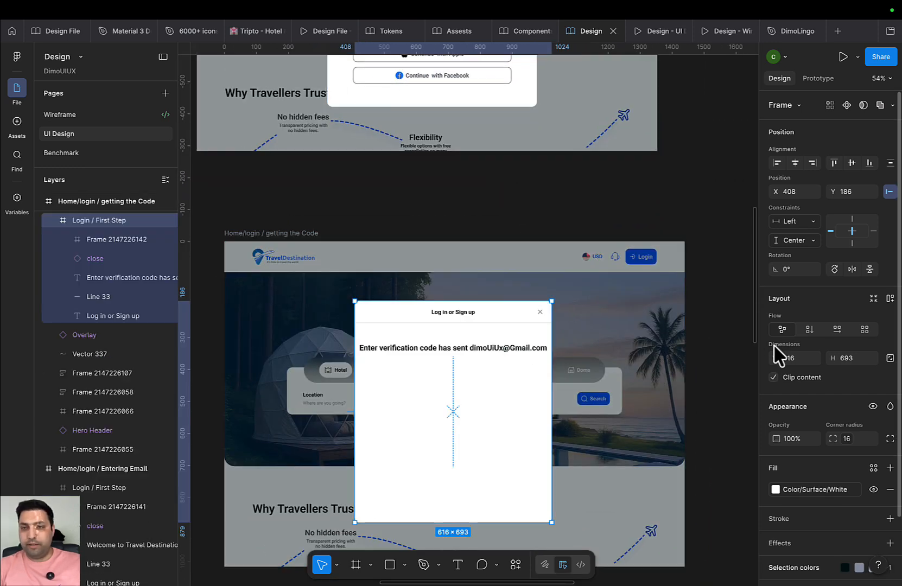
click(790, 362)
text(65)
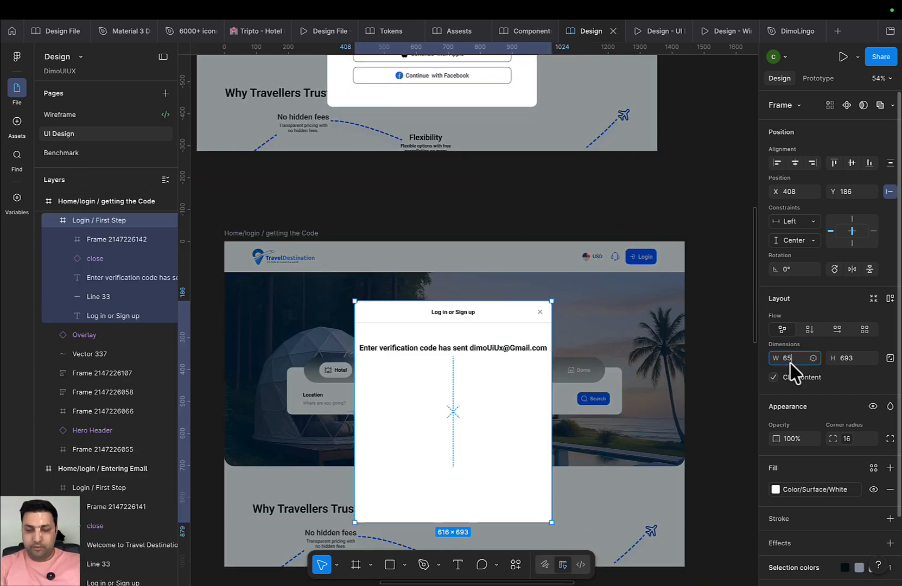
text(6)
key(Return)
click(799, 359)
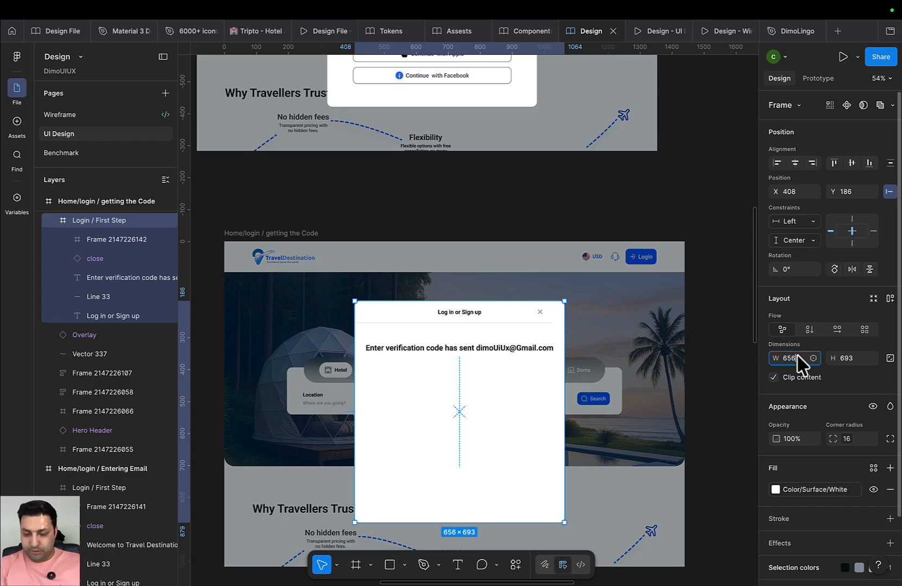
key(ctrl+space)
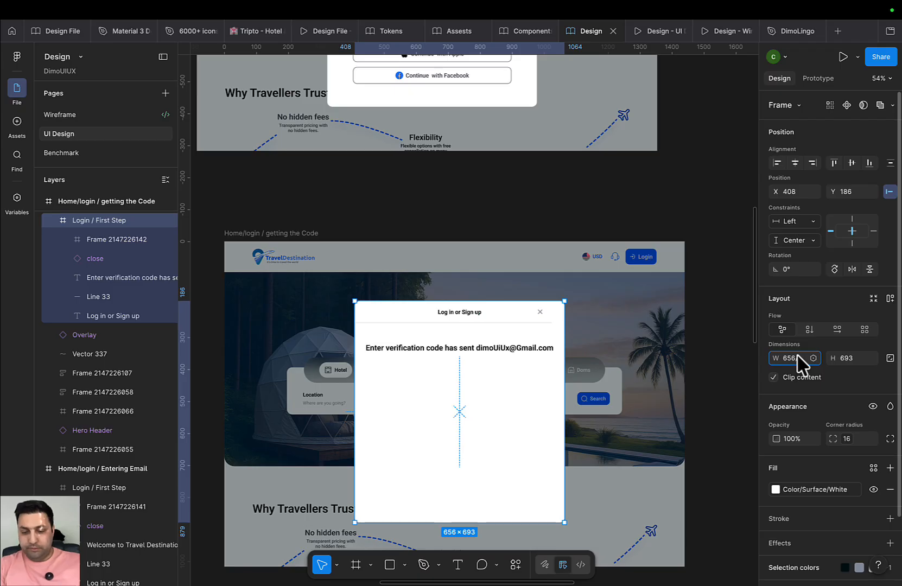
text(82)
key(Return)
key(super+z)
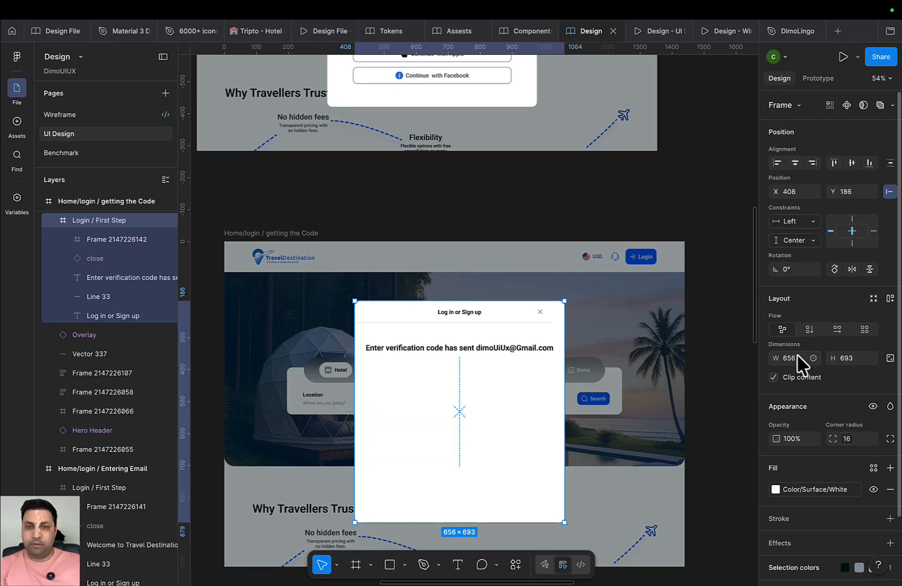
Widen the Entering Email login dialog by 24 px to 680
click(519, 351)
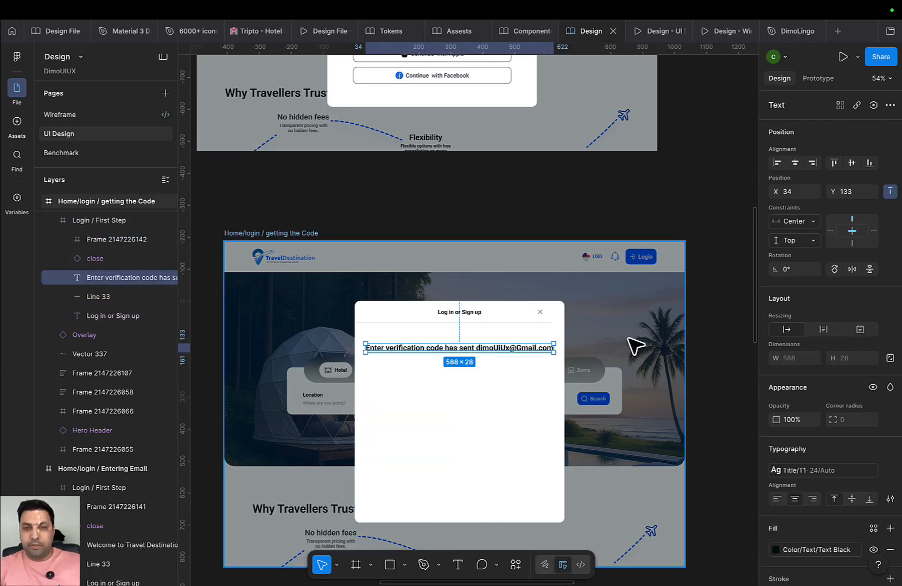
drag(535, 307, 558, 493)
drag(562, 335, 568, 419)
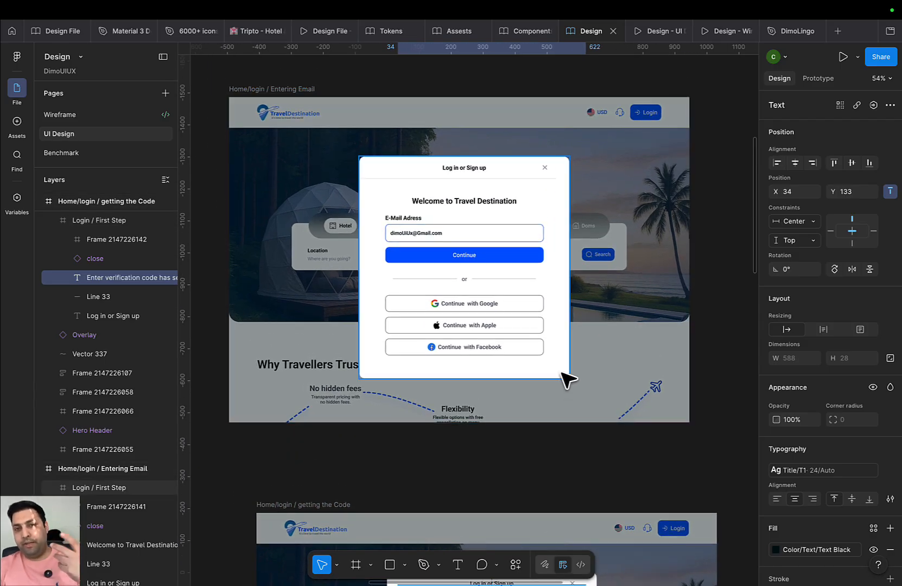
scroll(556, 302, down, 5)
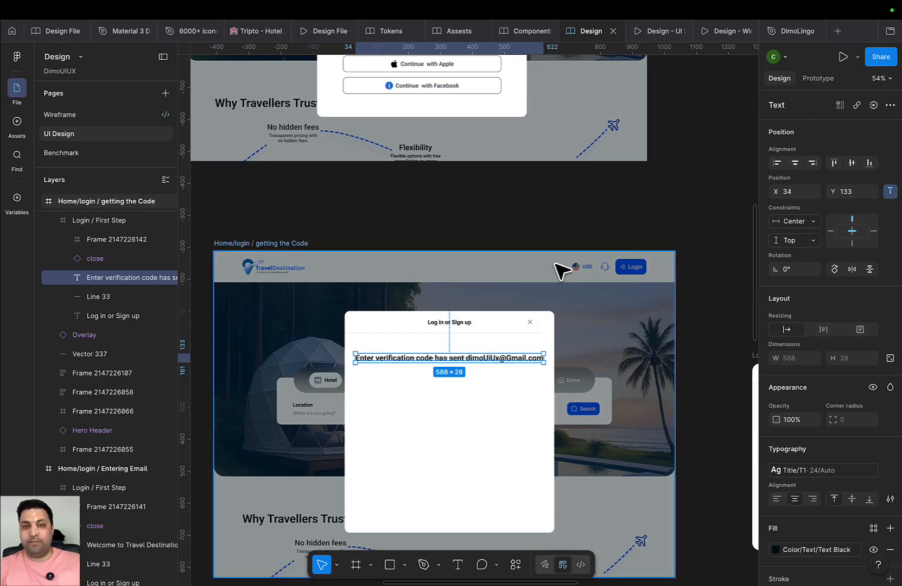
scroll(565, 264, up, 4)
click(557, 220)
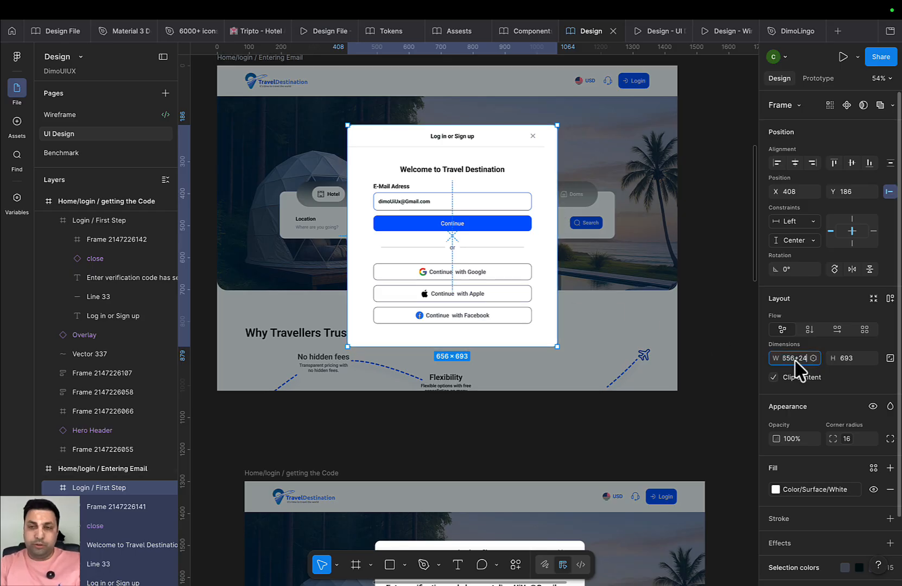
key(Return)
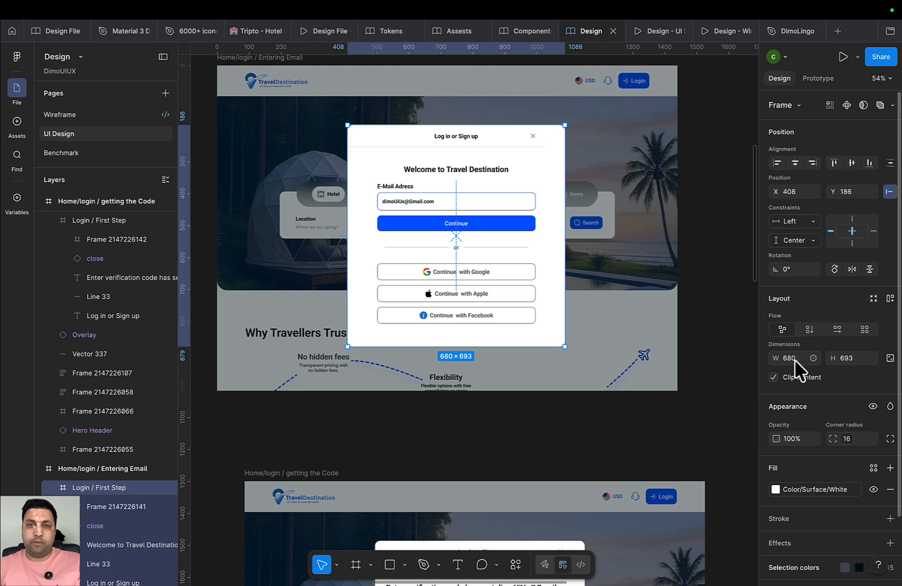
Review the widened dialog's welcome heading, email form and Log in or Sign up title
click(459, 171)
click(508, 237)
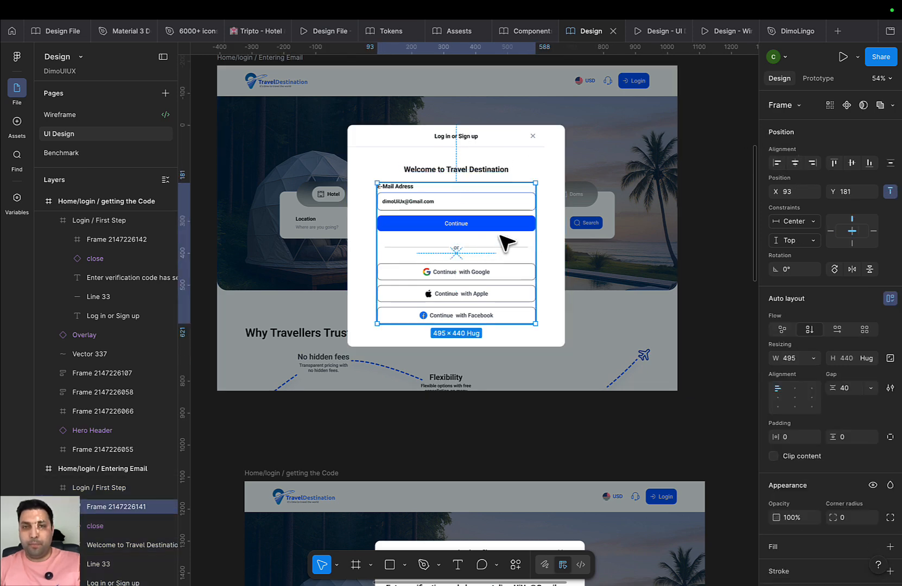
click(470, 137)
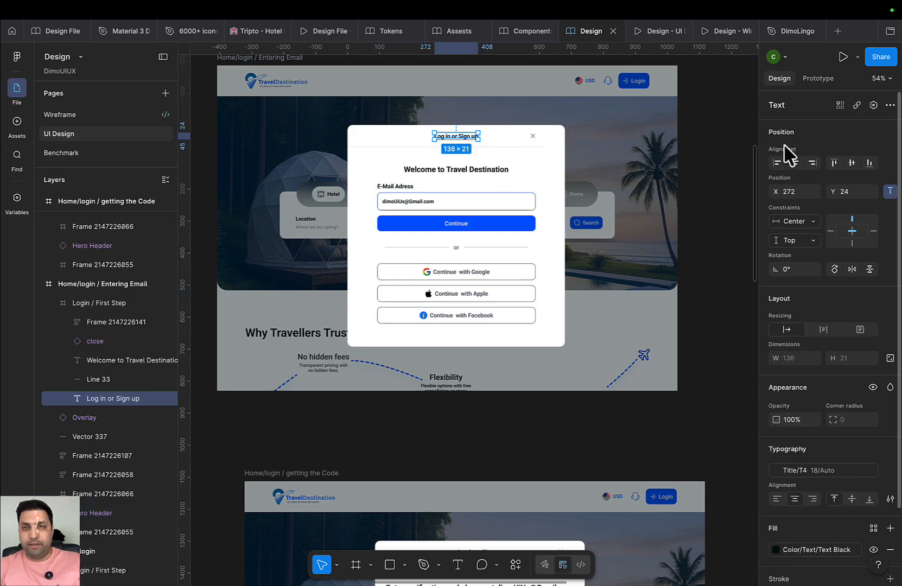
scroll(611, 239, down, 3)
scroll(596, 161, down, 2)
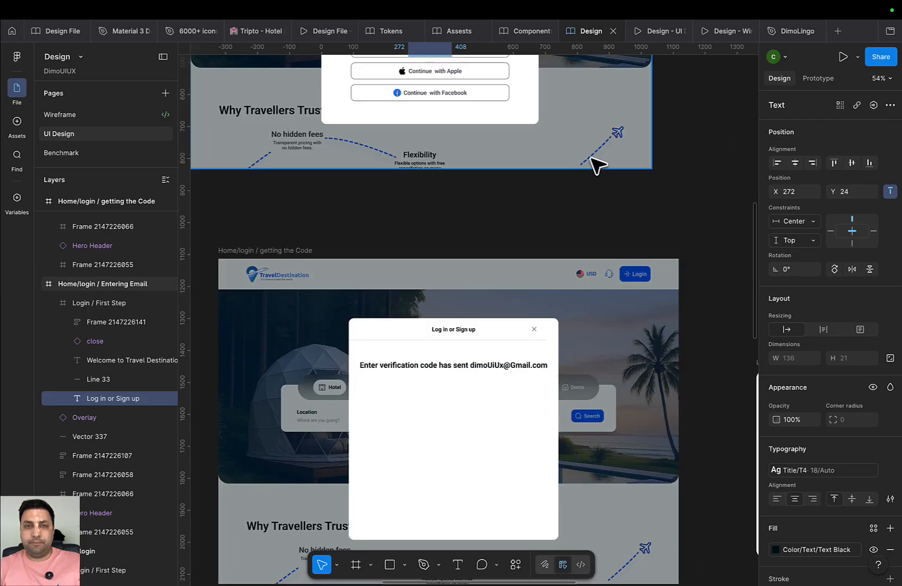
scroll(598, 215, up, 1)
scroll(598, 215, down, 5)
click(554, 363)
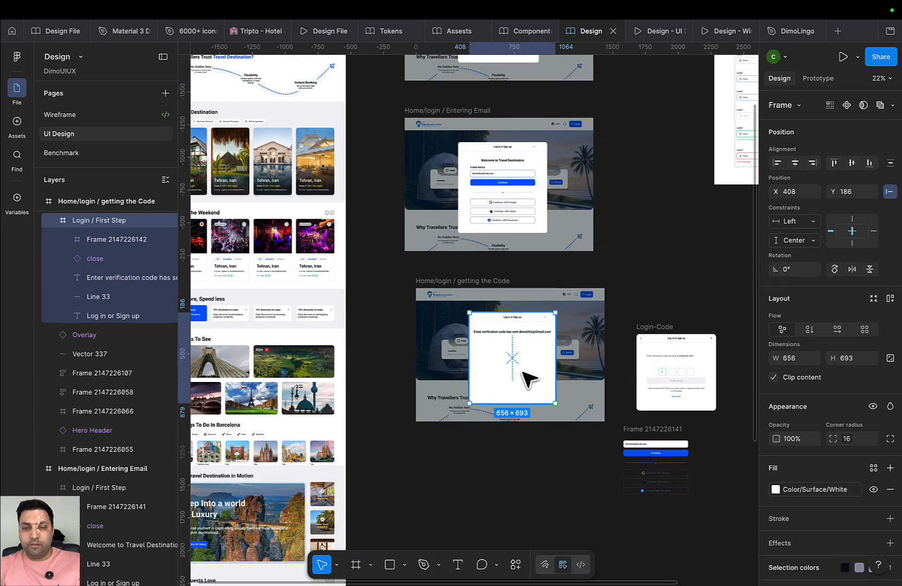
Move the verification dialog out and paste a centred Entering Email dialog copy into getting the Code
drag(530, 380, 514, 489)
click(524, 168)
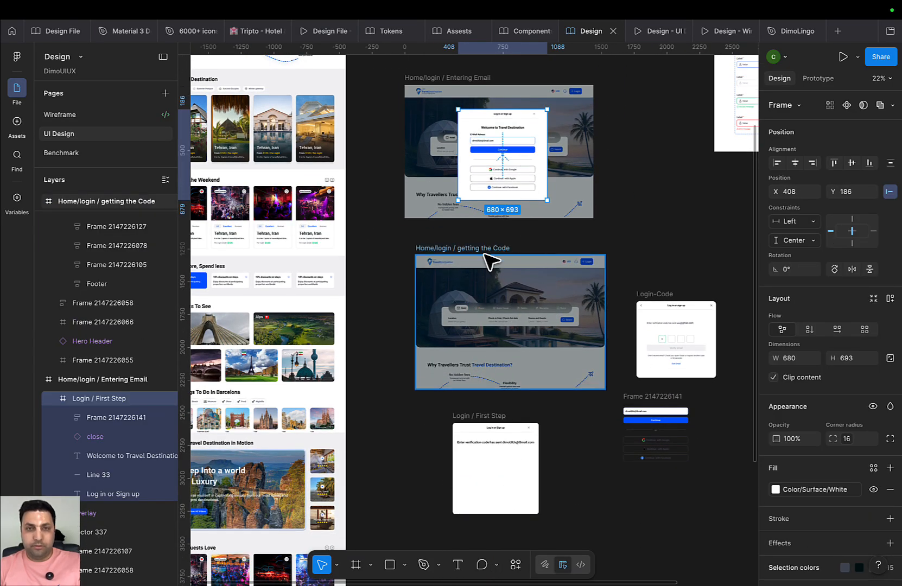
click(451, 250)
key(ctrl+v)
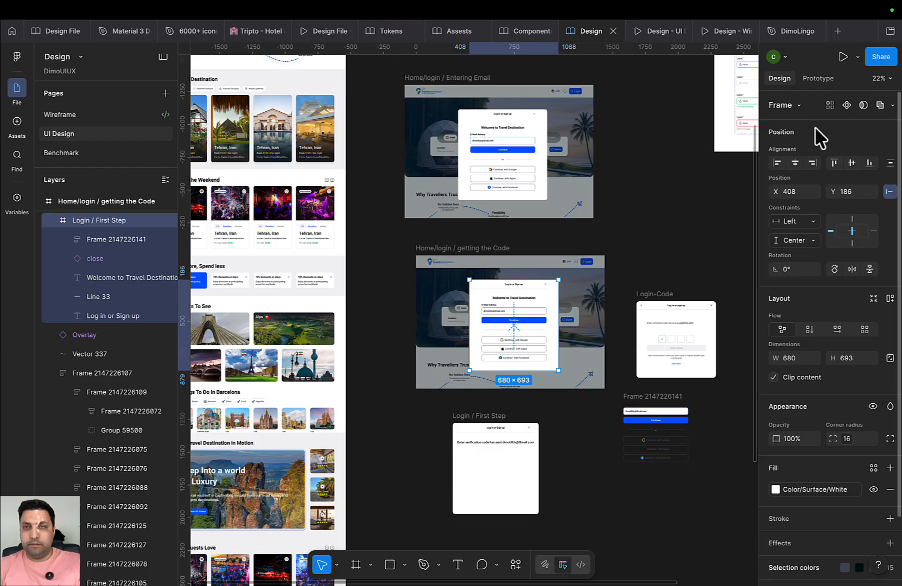
click(852, 163)
click(795, 163)
Centre the Entering Email dialog vertically and horizontally in its screen
click(487, 111)
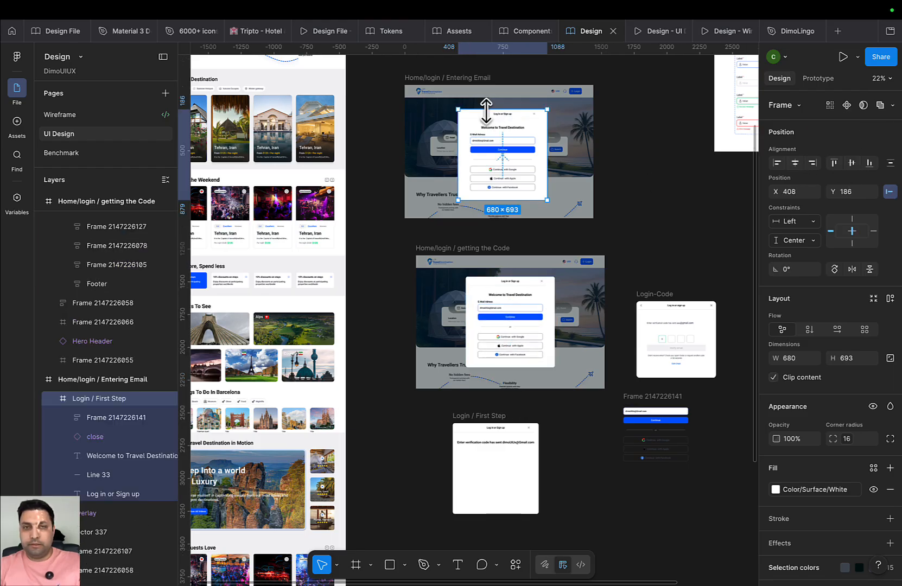
click(796, 163)
click(852, 163)
Cut the welcome heading and email form out of the getting the Code dialog
scroll(685, 236, down, 3)
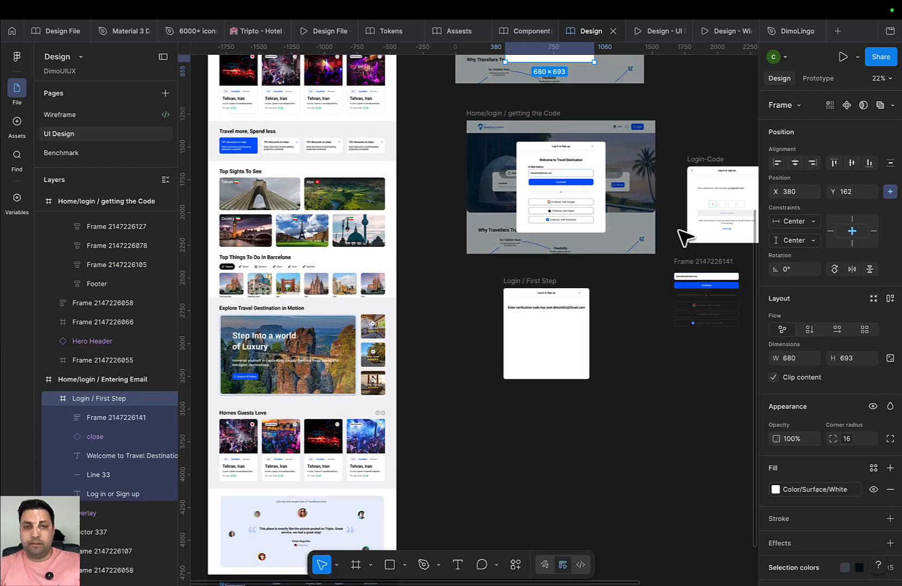
click(543, 308)
click(581, 173)
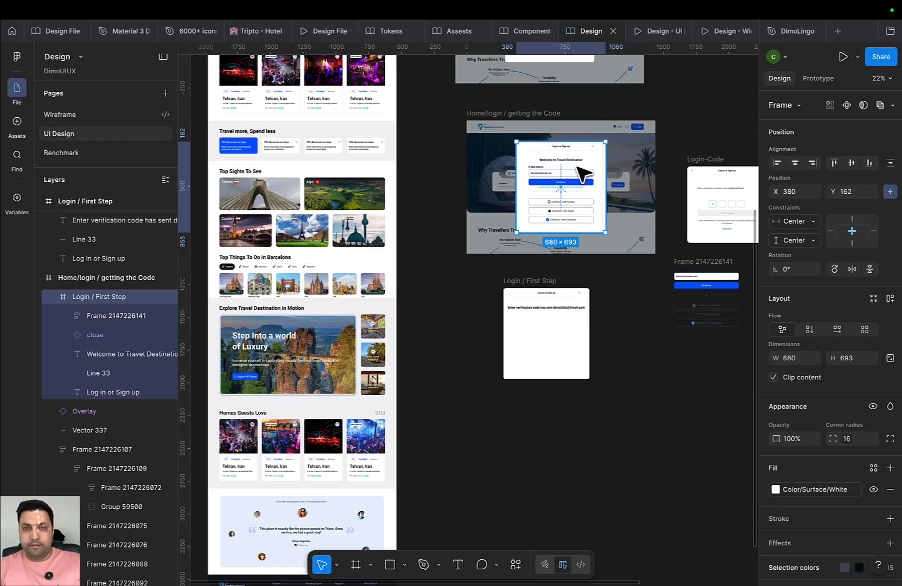
double_click(567, 160)
shift+click(566, 190)
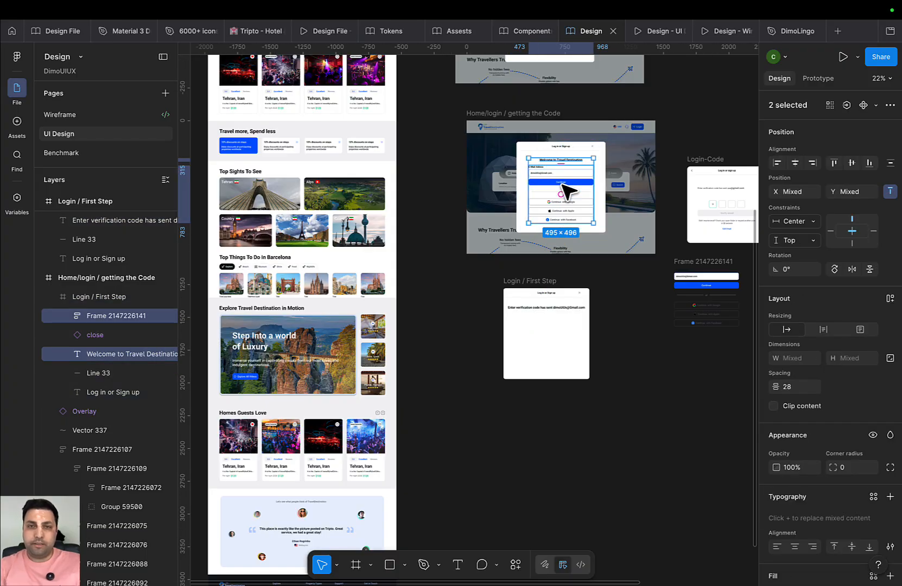
key(ctrl+x)
scroll(543, 260, up, 2)
click(564, 335)
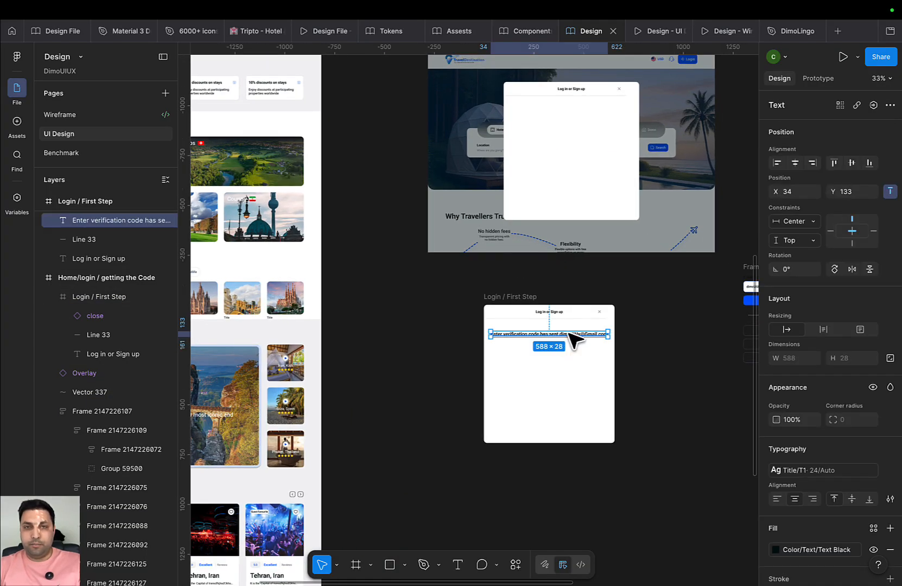
Drag the verification-code message into the Home/login / getting the Code modal and check its placement
drag(574, 339, 574, 109)
scroll(497, 275, right, 3)
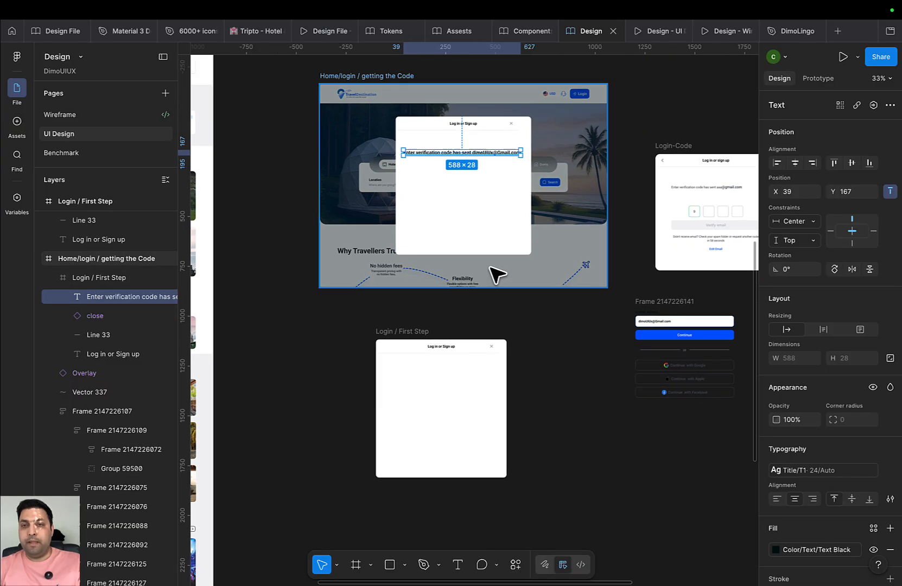
scroll(488, 326, up, 5)
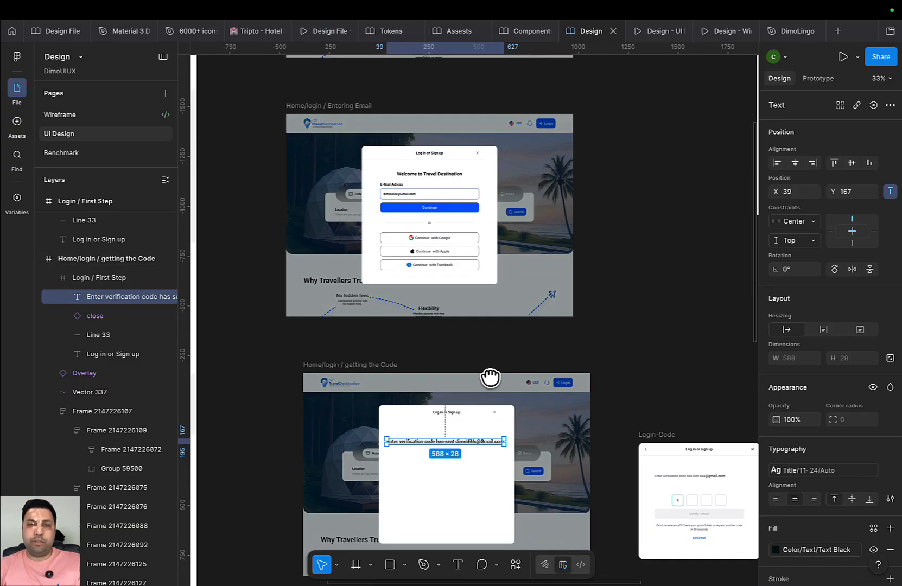
scroll(492, 376, up, 3)
scroll(548, 262, down, 5)
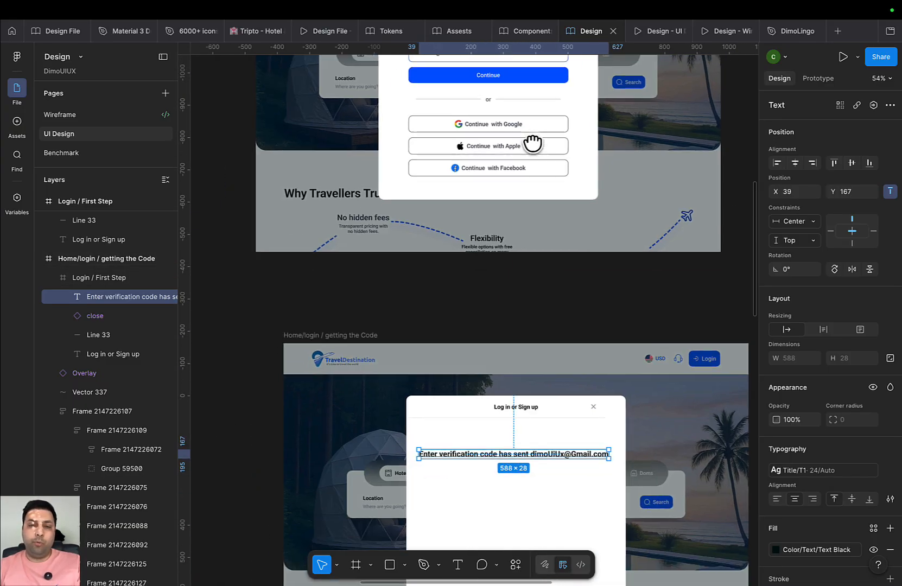
scroll(533, 145, left, 2)
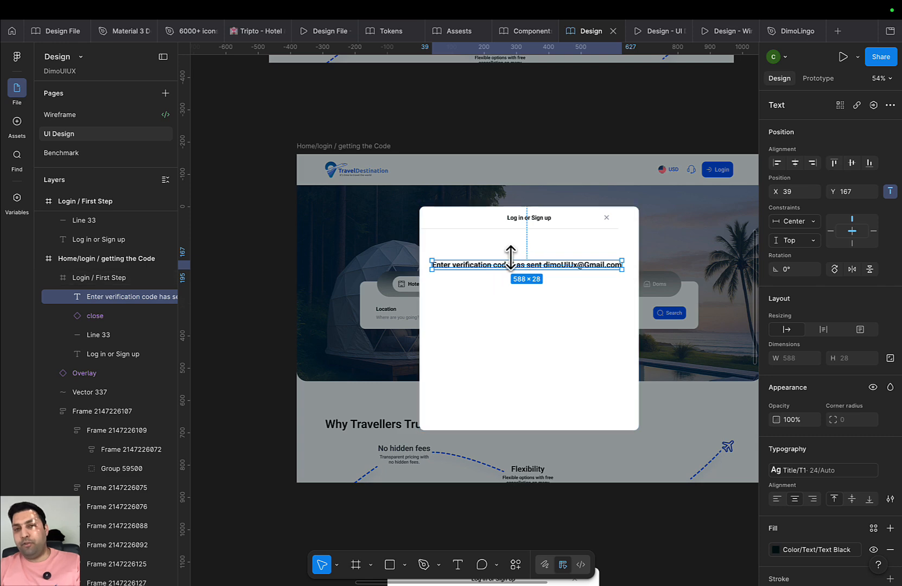
scroll(514, 249, right, 2)
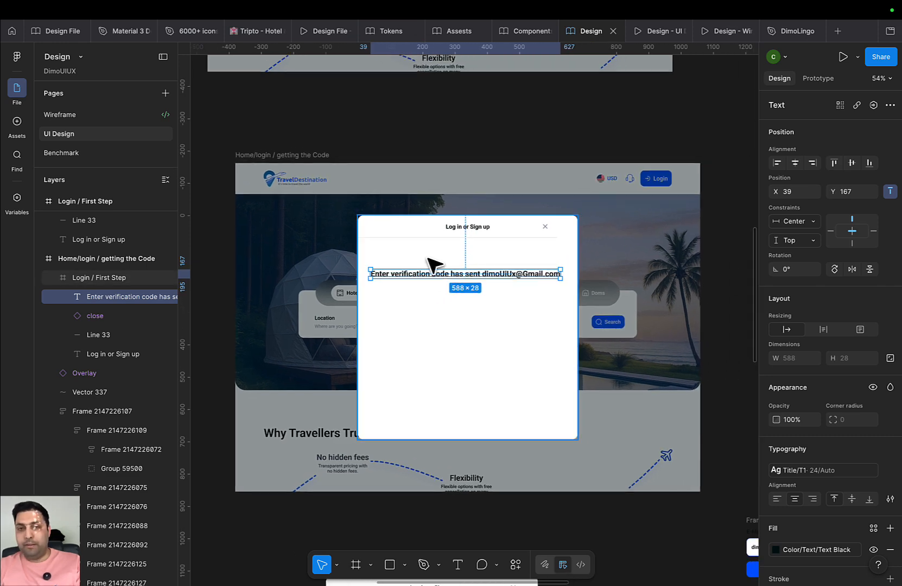
scroll(461, 258, down, 5)
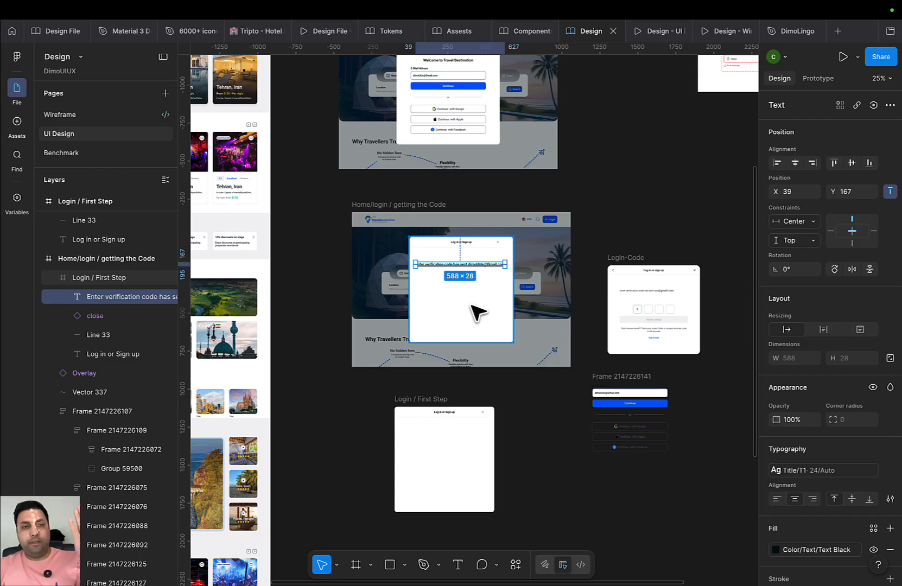
drag(499, 309, 525, 322)
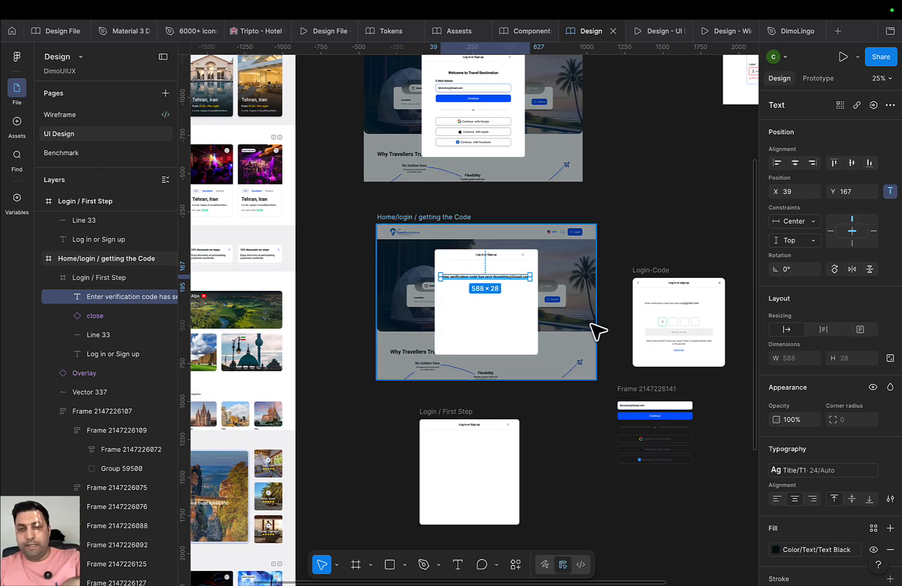
drag(580, 314, 465, 305)
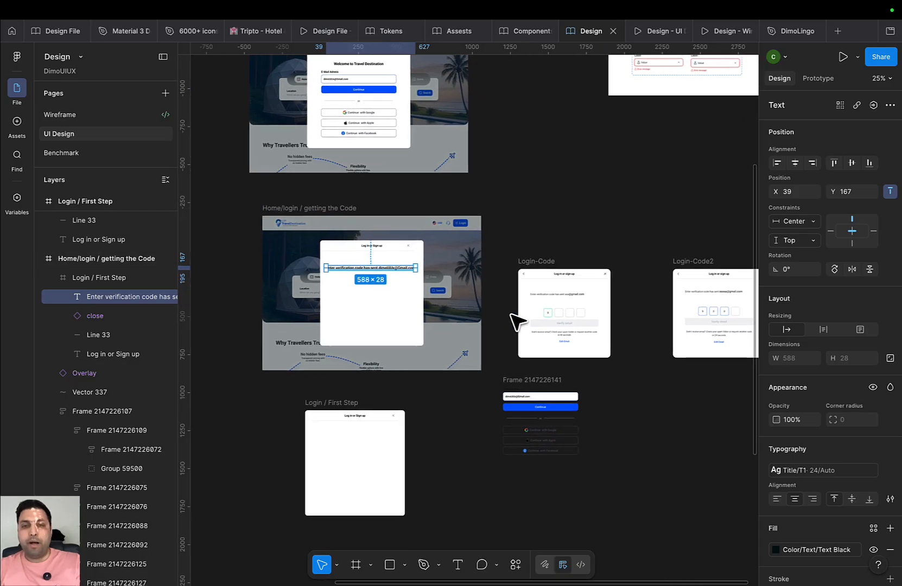
drag(362, 306, 436, 303)
scroll(429, 302, up, 3)
scroll(438, 267, up, 5)
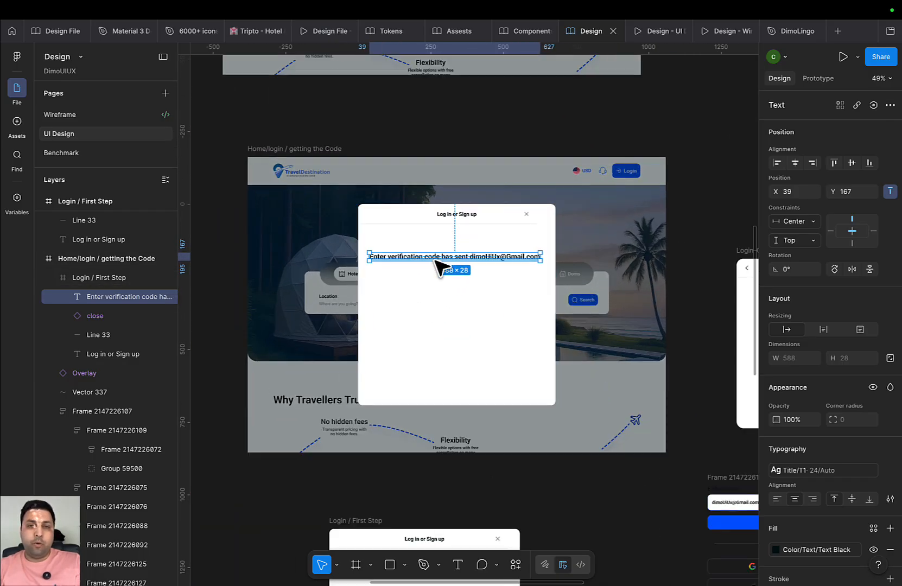
scroll(531, 278, up, 1)
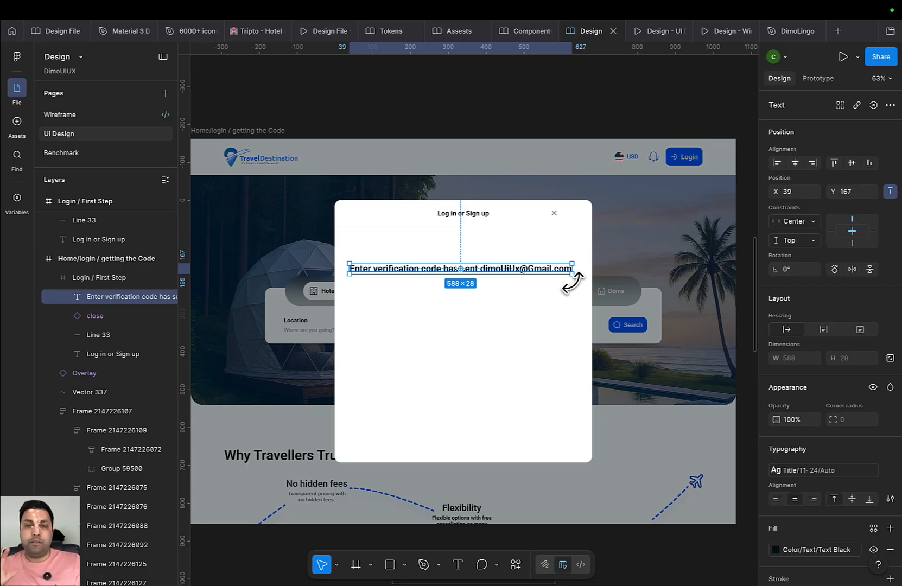
key(f)
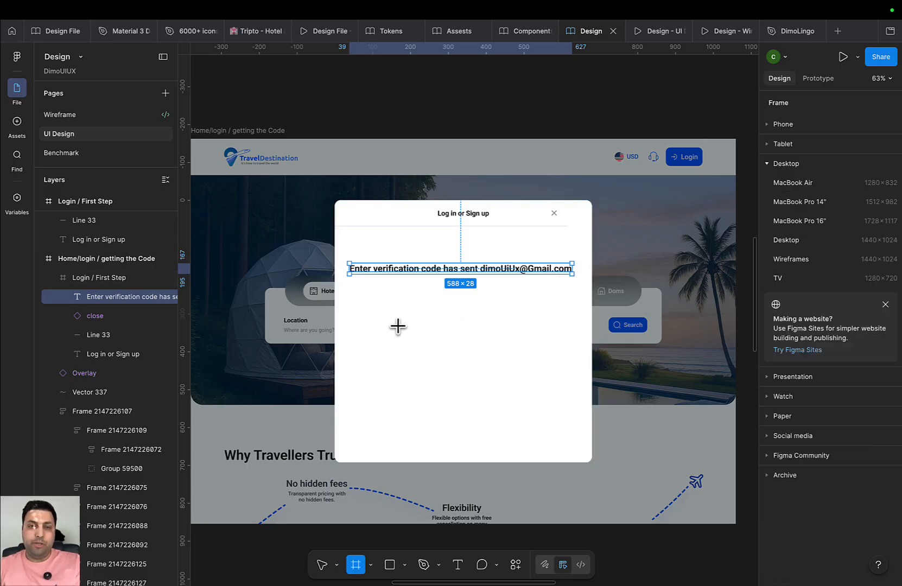
drag(366, 295, 405, 337)
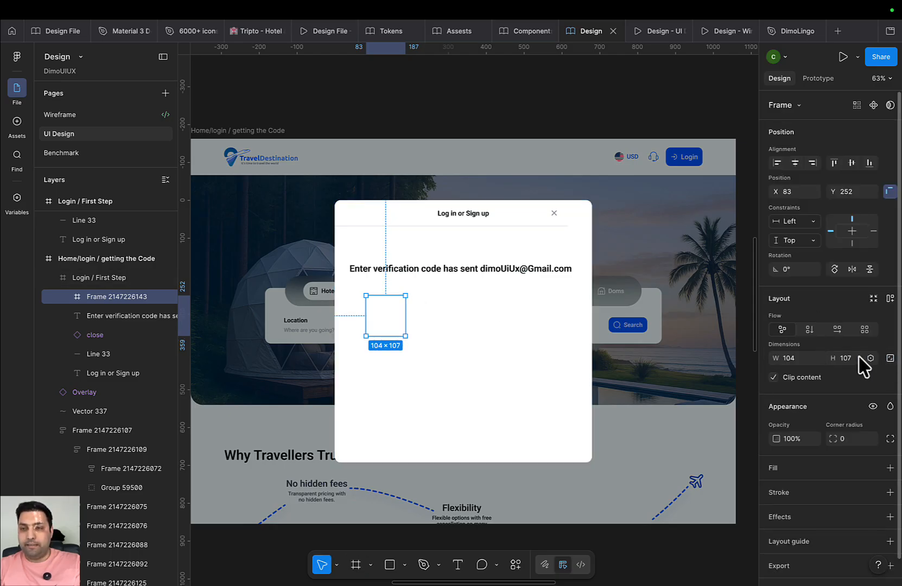
click(789, 358)
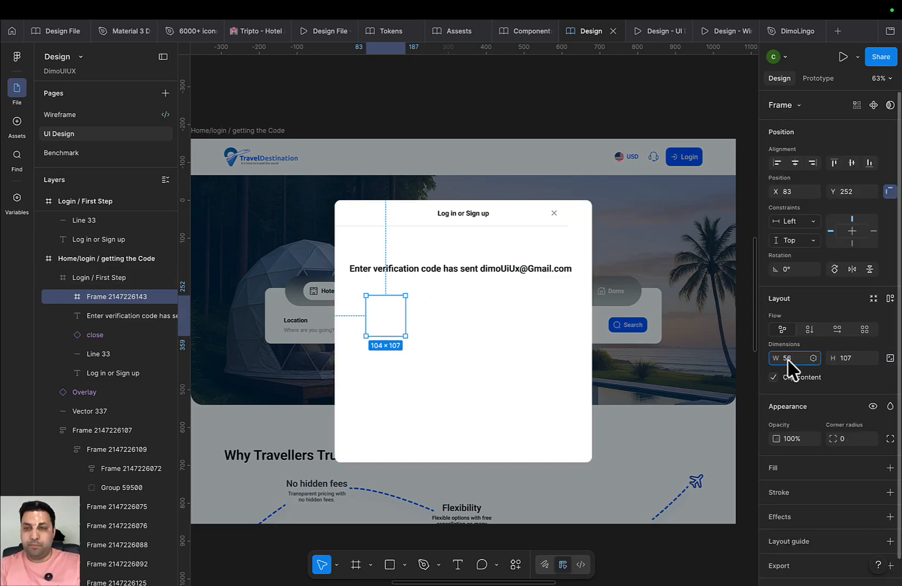
key(Return)
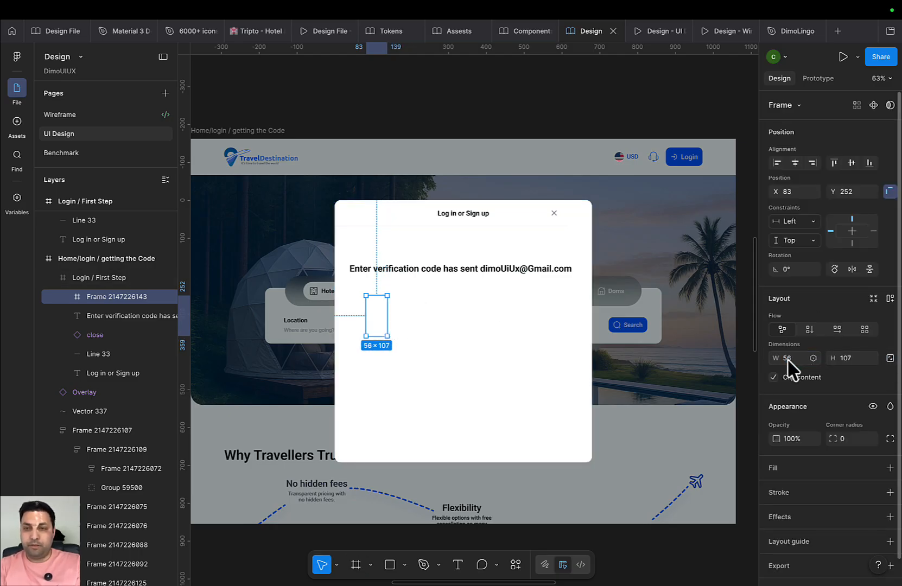
click(848, 359)
text(56)
key(Return)
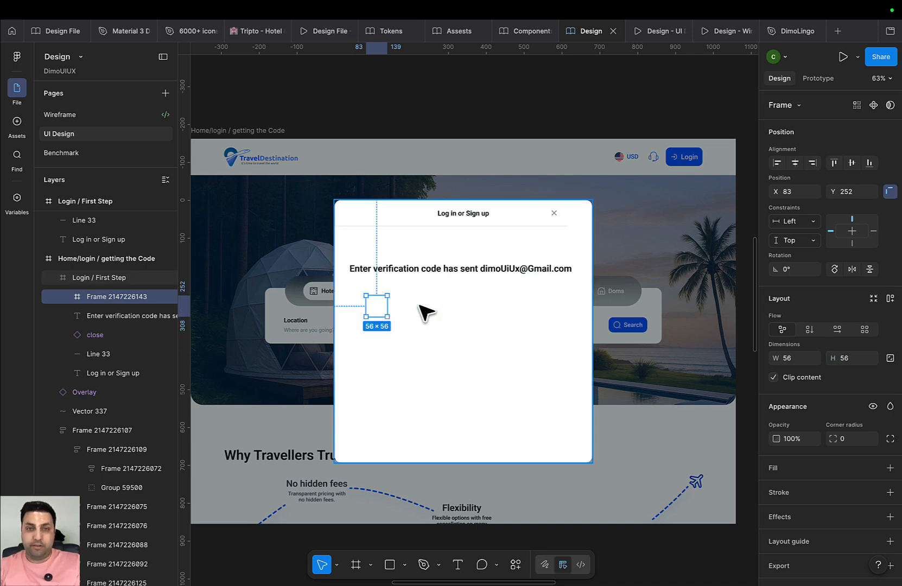
scroll(402, 314, up, 5)
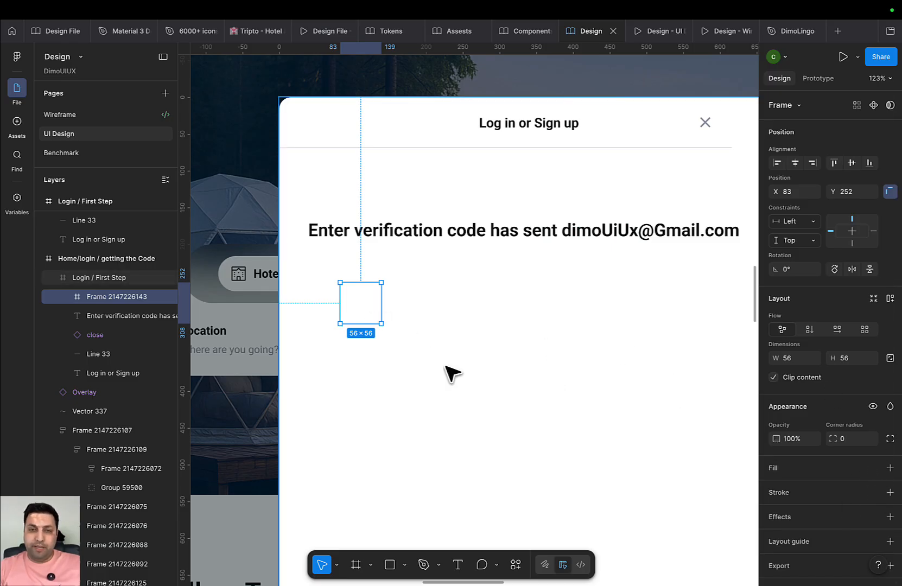
key(Delete)
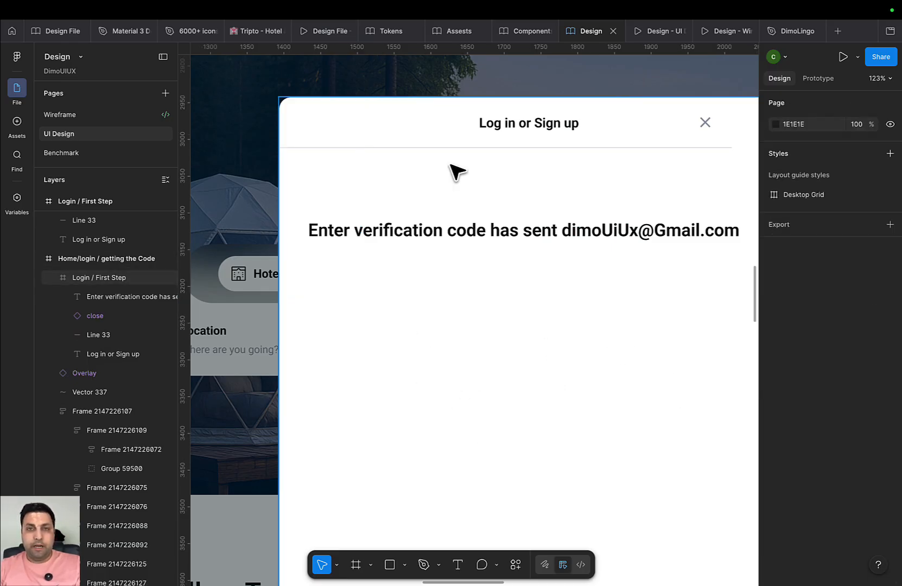
scroll(427, 66, down, 1)
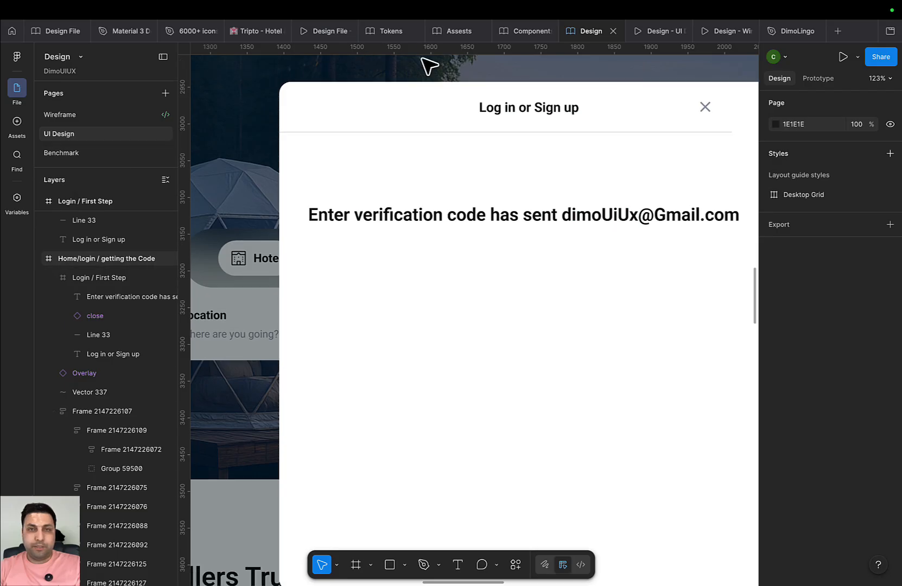
Add a new page named 'code boxes' to the Components file
click(522, 32)
scroll(116, 209, down, 4)
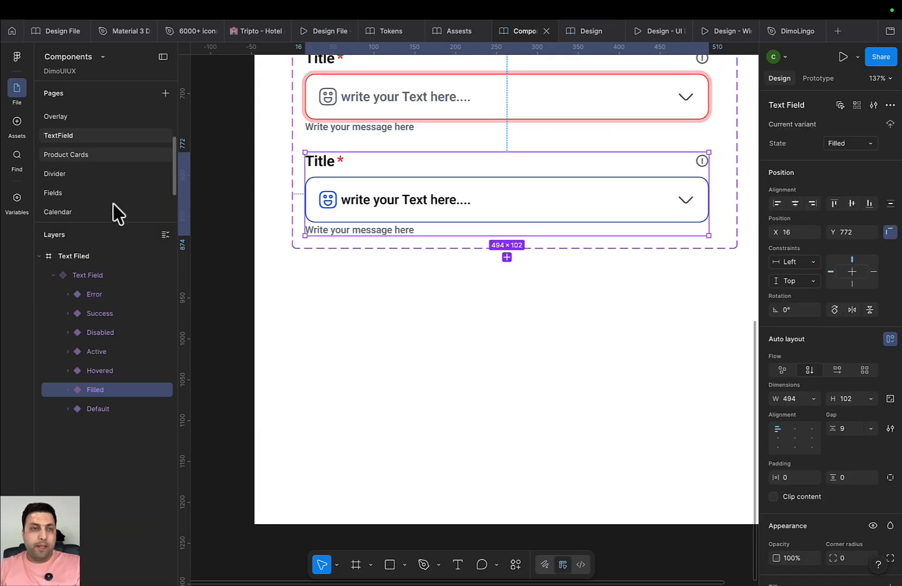
scroll(162, 162, up, 4)
click(167, 93)
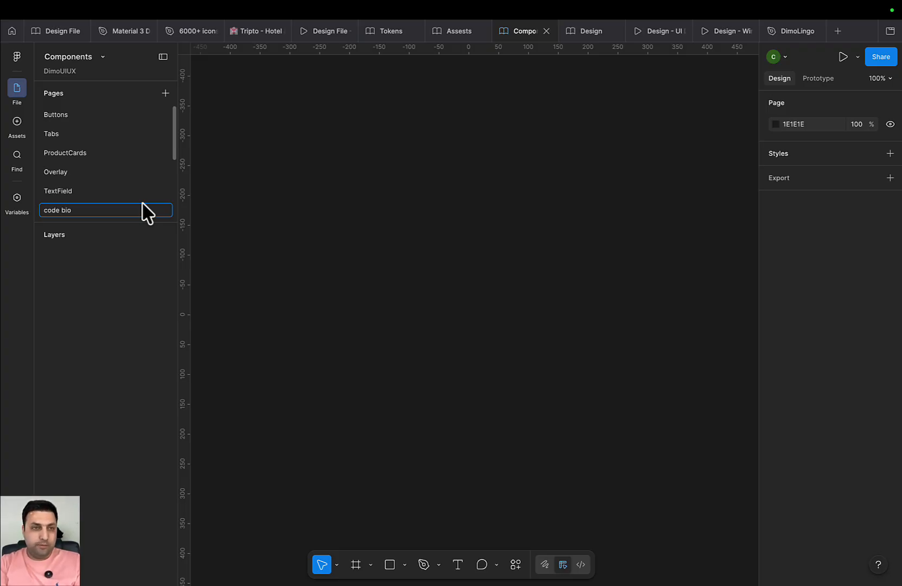
key(Return)
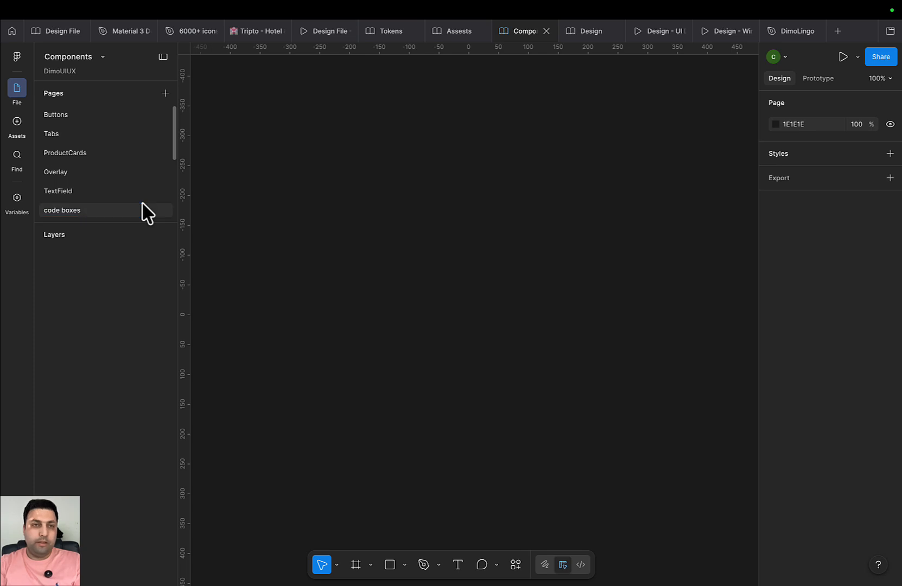
Draw a large white frame on the page and paste the 56×56 box inside
key(f)
drag(288, 190, 615, 496)
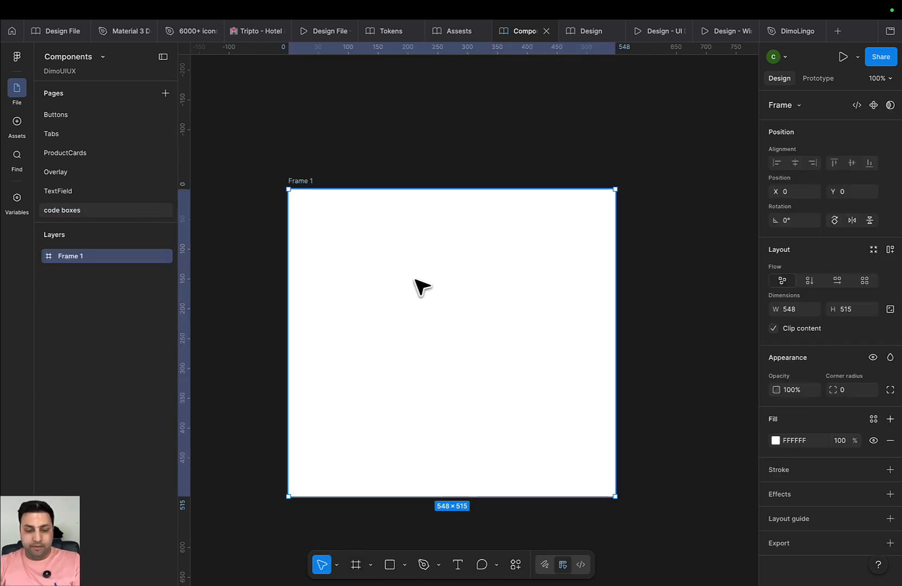
key(super+v)
Reposition the 56×56 box in Frame 1 and give it an Icon Neutral 200 outline stroke
drag(358, 366, 377, 268)
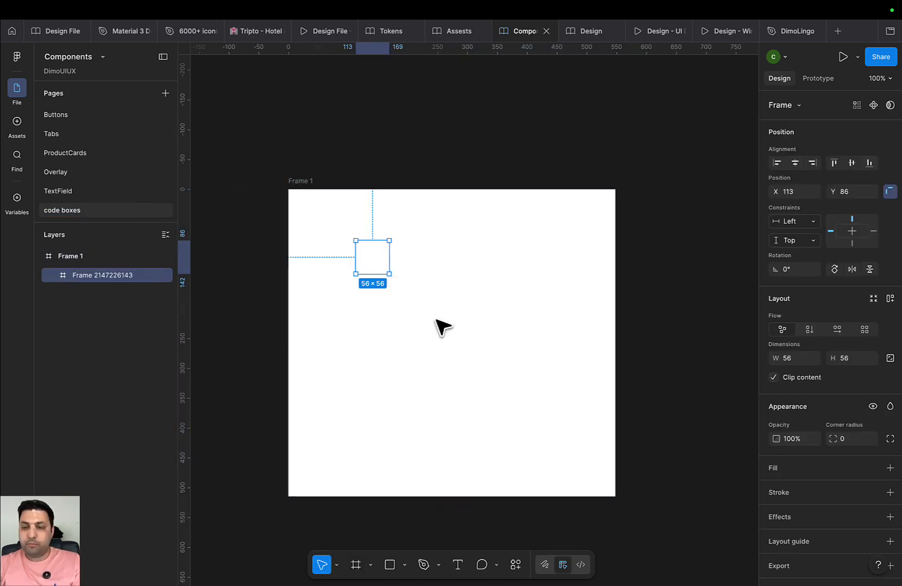
click(891, 493)
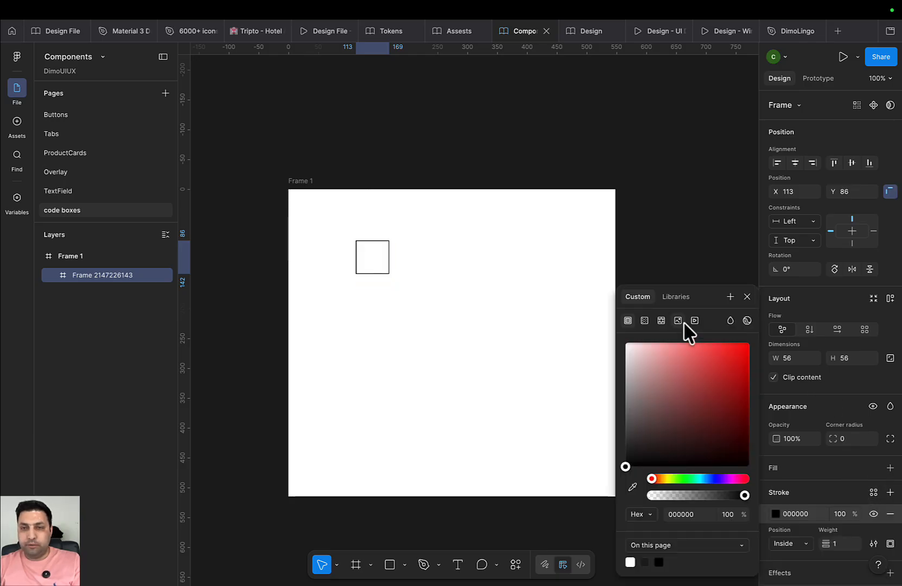
click(685, 298)
scroll(690, 401, down, 10)
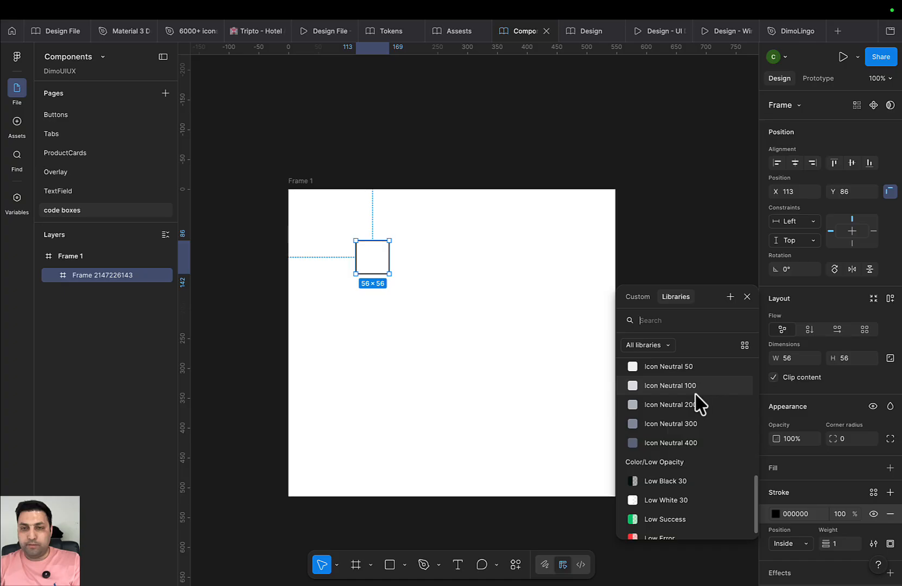
click(413, 373)
scroll(410, 370, left, 2)
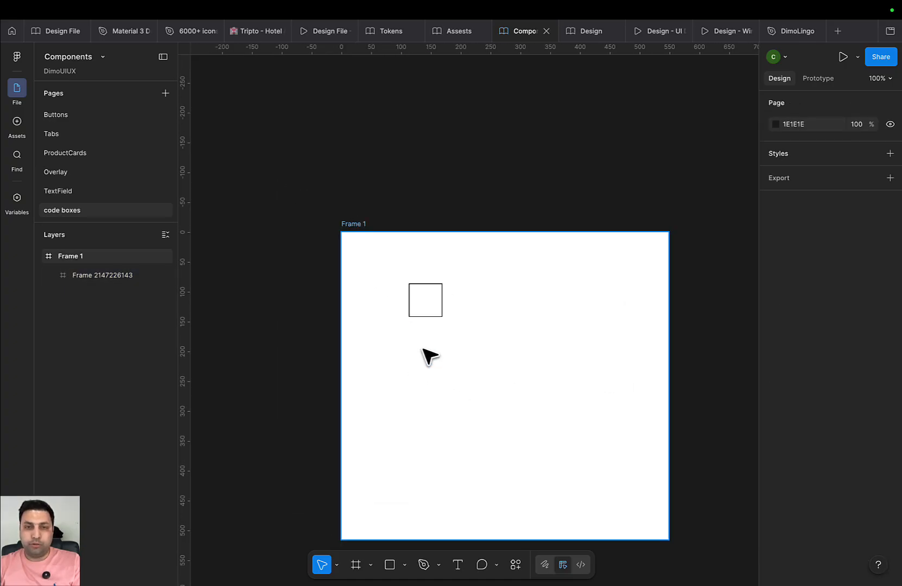
scroll(425, 349, up, 5)
click(459, 268)
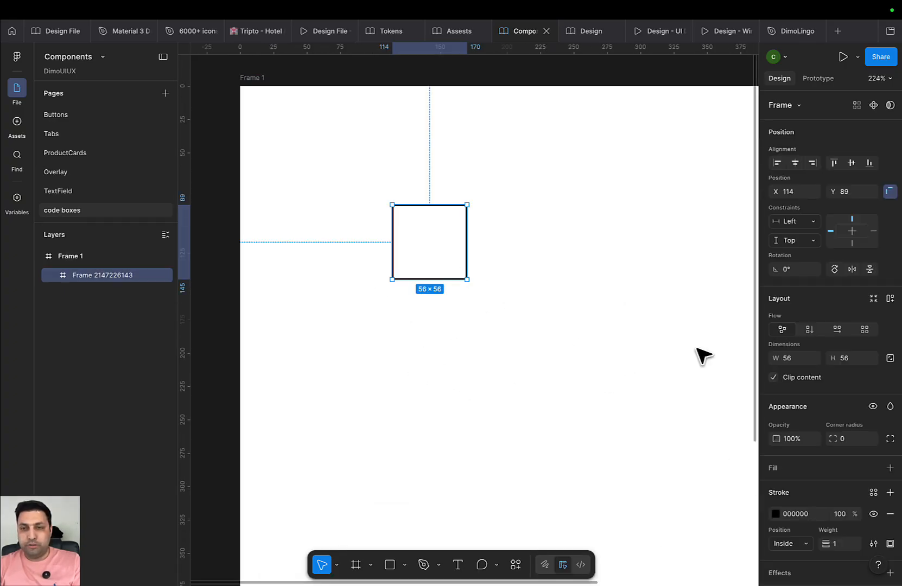
click(874, 492)
scroll(715, 522, down, 5)
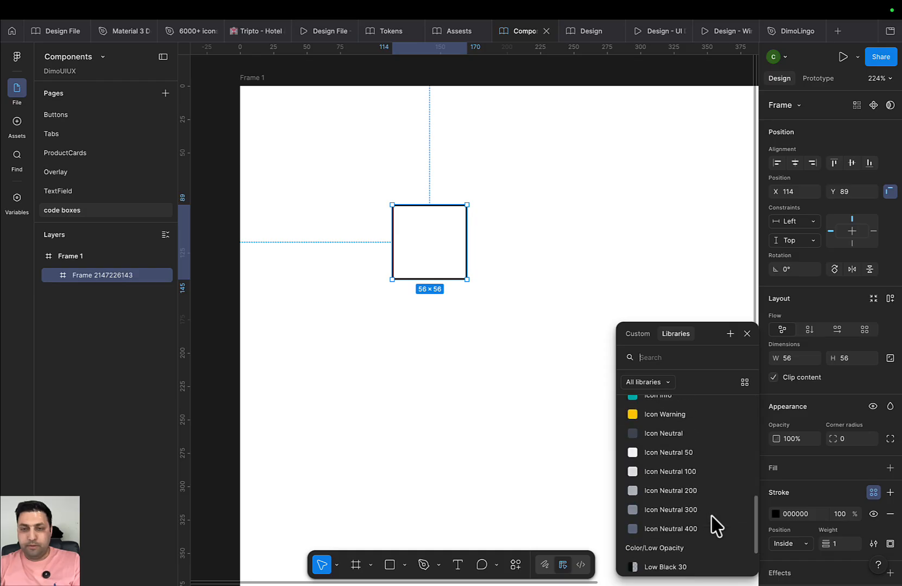
click(700, 492)
click(596, 447)
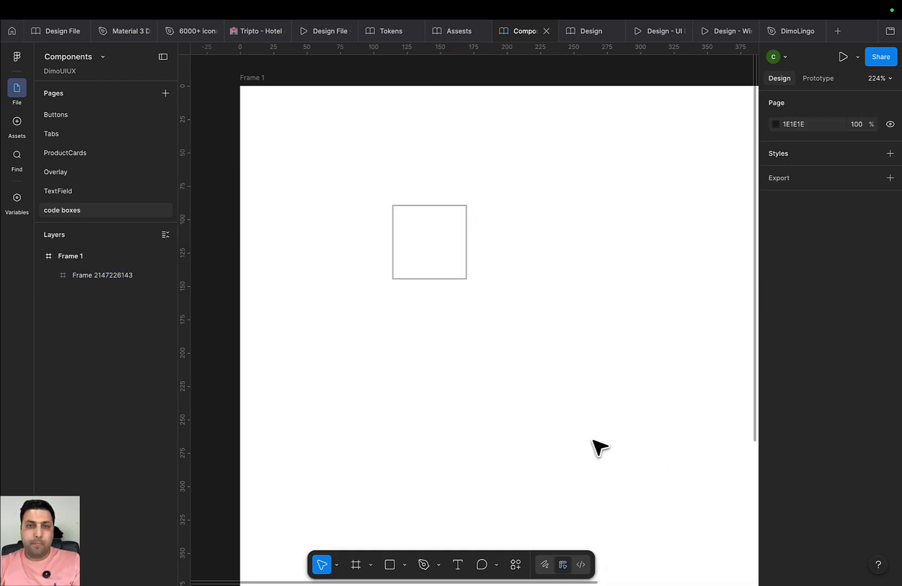
Round the box corners with the radius token 12 and move it left to X 75
click(456, 280)
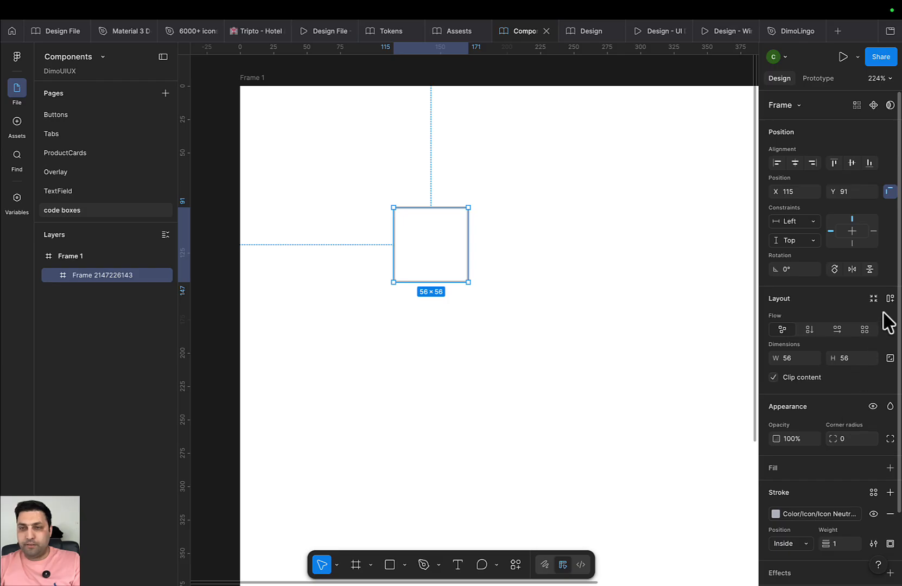
click(867, 438)
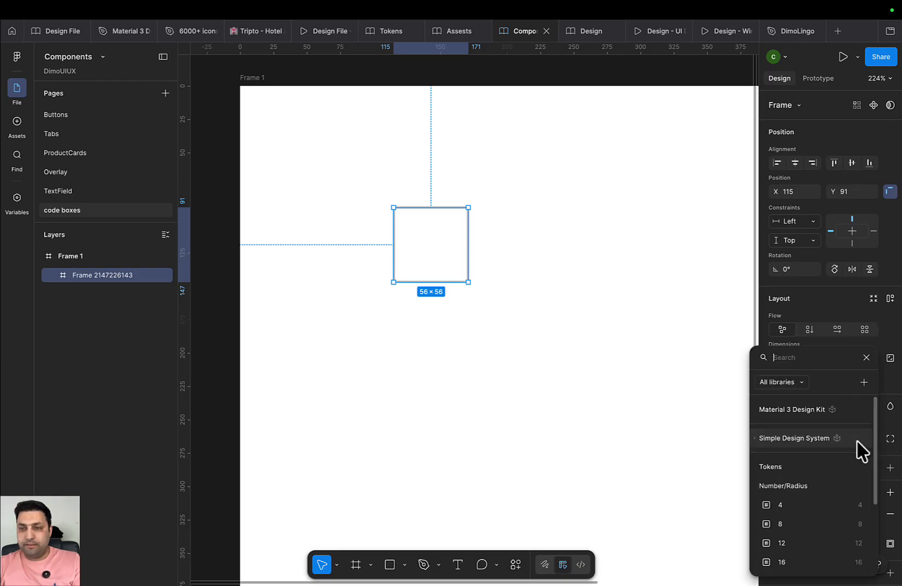
scroll(831, 489, down, 3)
click(798, 479)
click(603, 432)
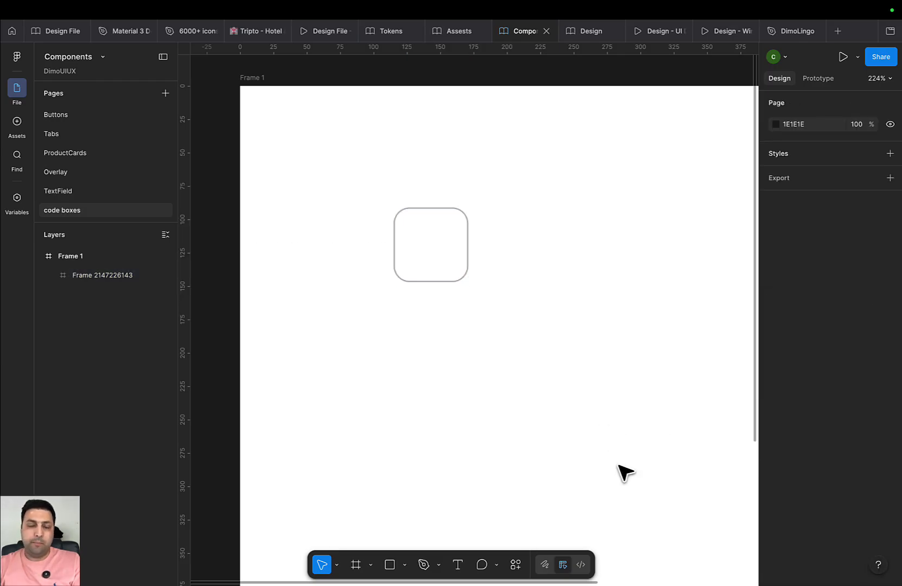
click(436, 278)
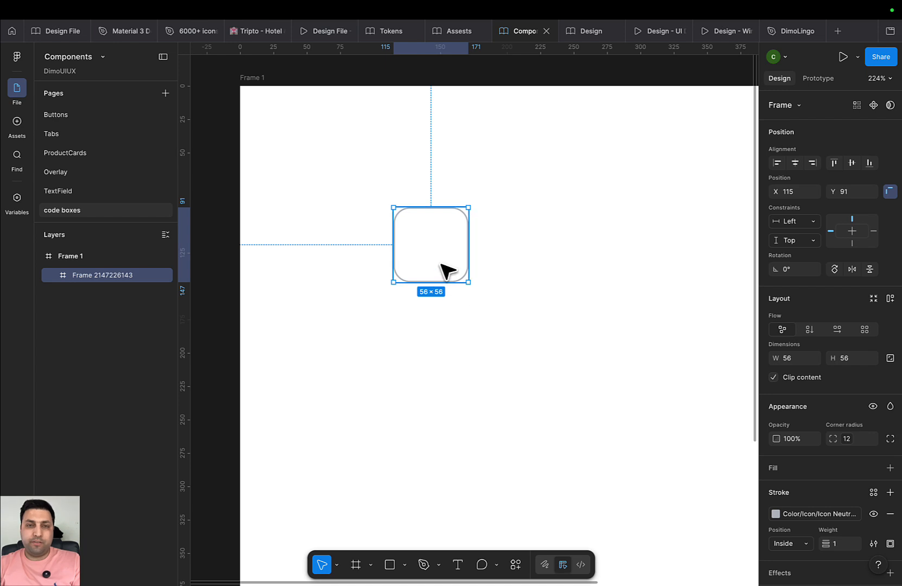
drag(441, 264, 387, 261)
Type a letter 'a' in the box, style it Title/T1, and centre it within the box
key(t)
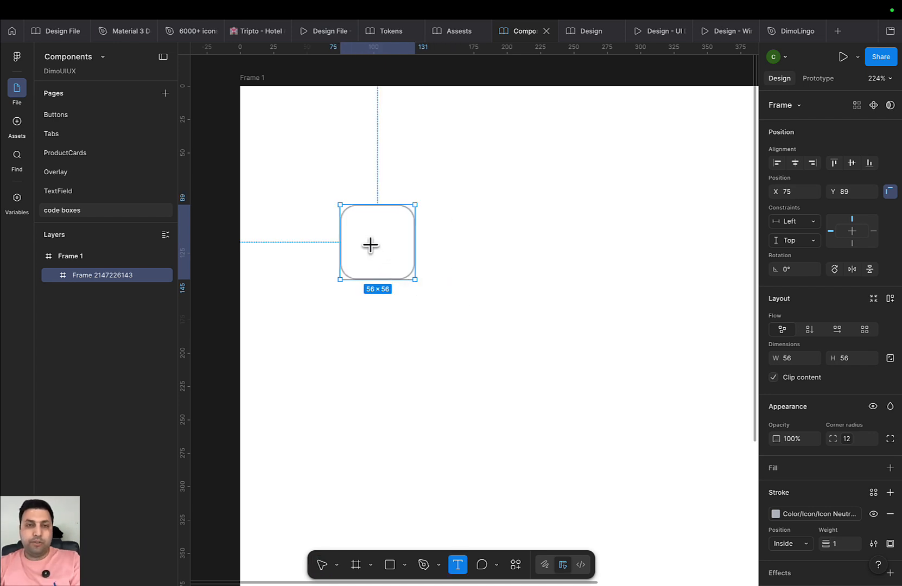
click(371, 244)
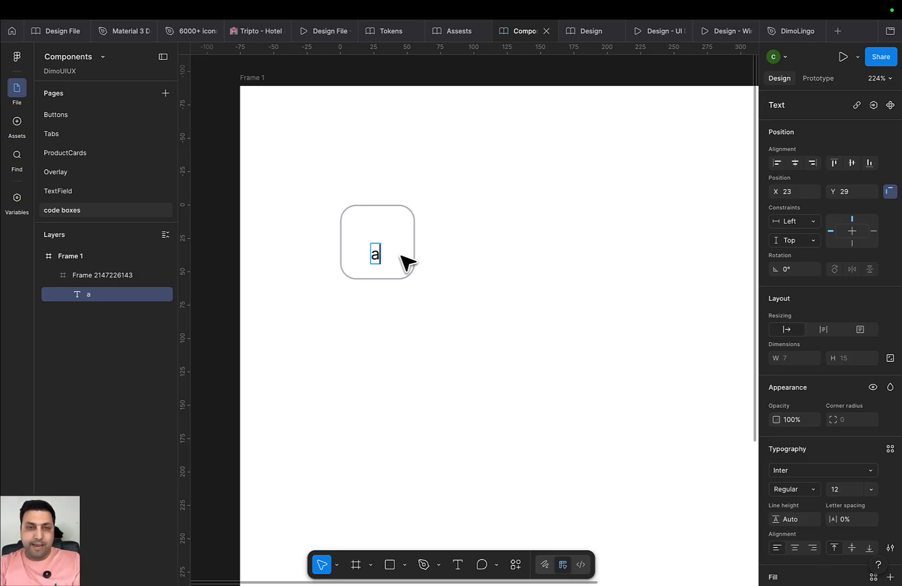
key(Escape)
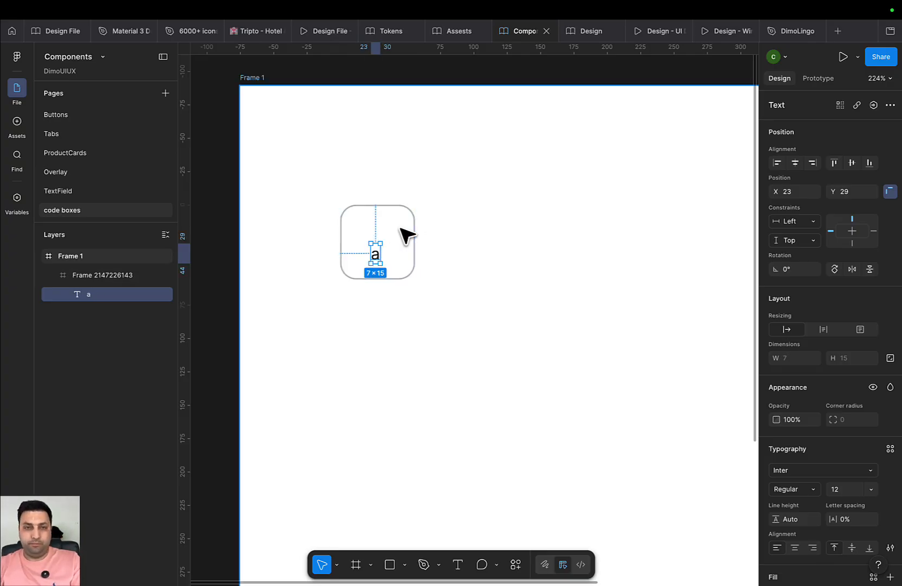
scroll(402, 239, up, 3)
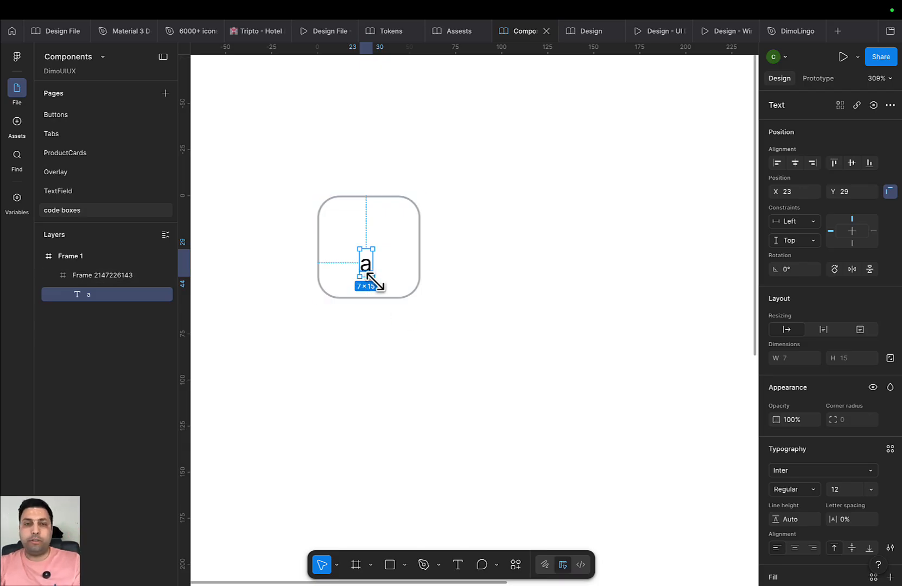
click(890, 449)
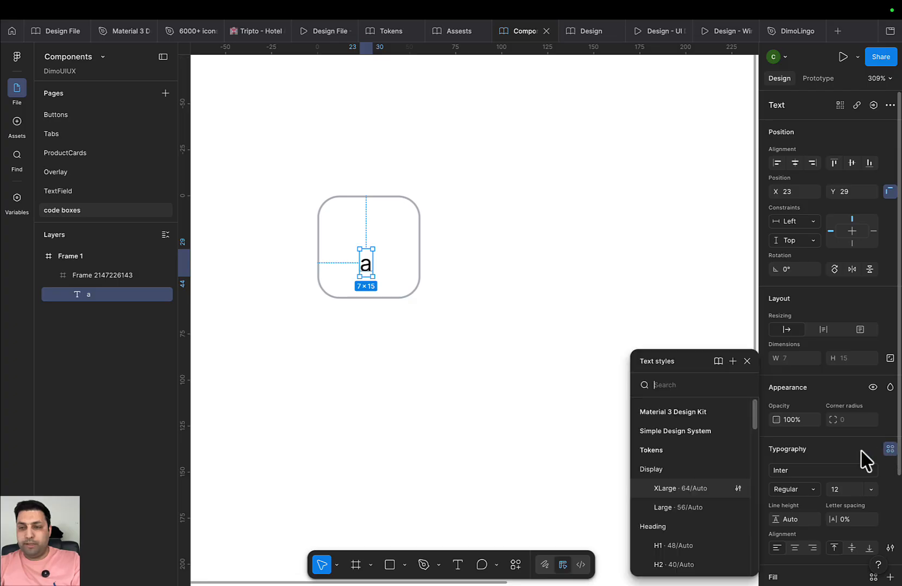
scroll(685, 494, down, 1)
scroll(686, 503, down, 4)
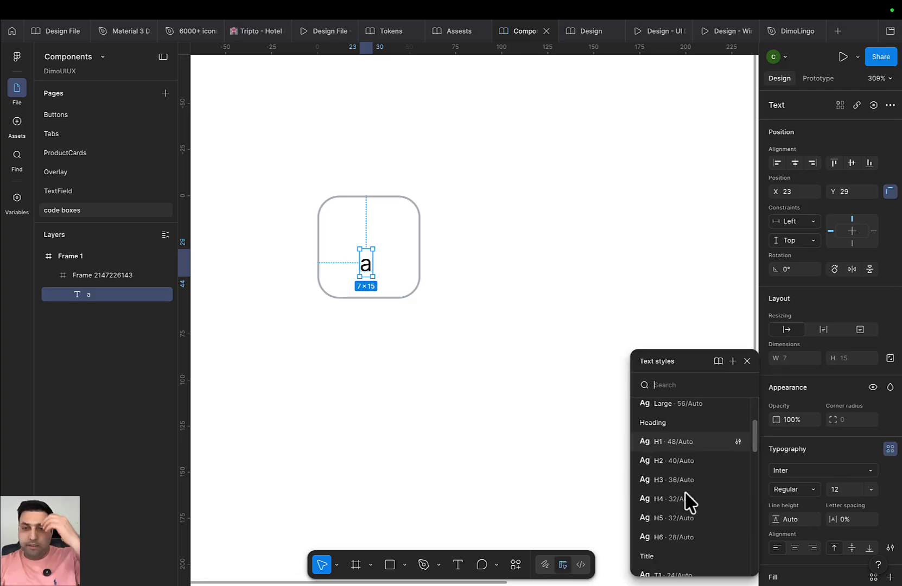
click(673, 488)
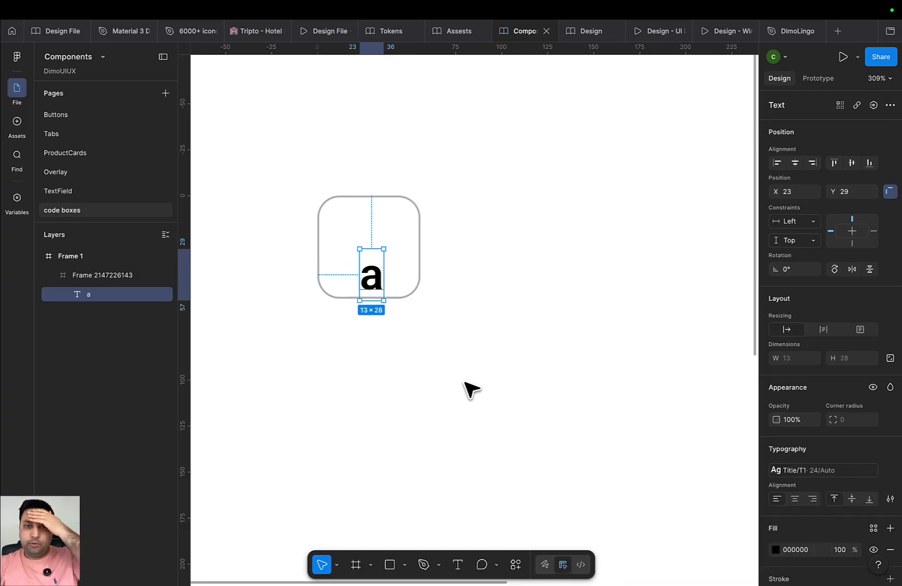
drag(375, 288, 373, 261)
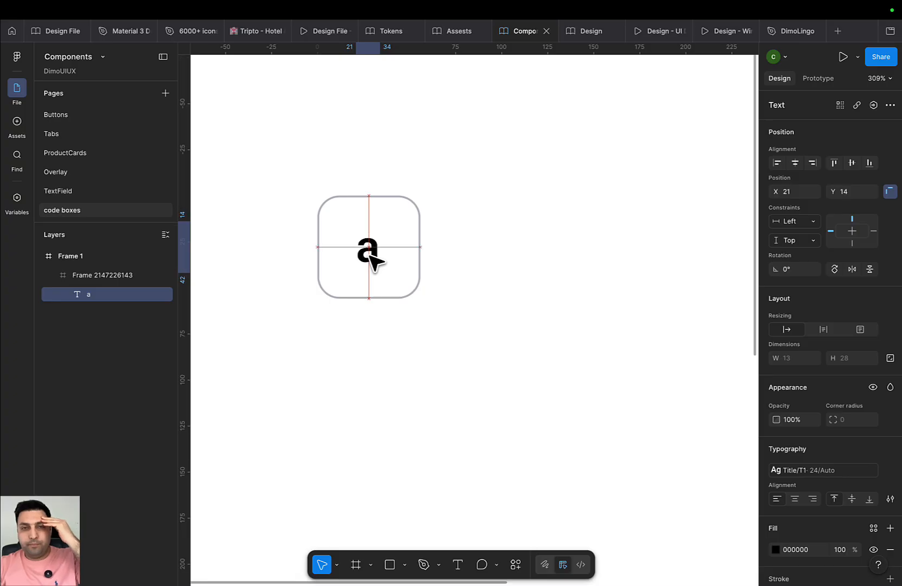
click(404, 271)
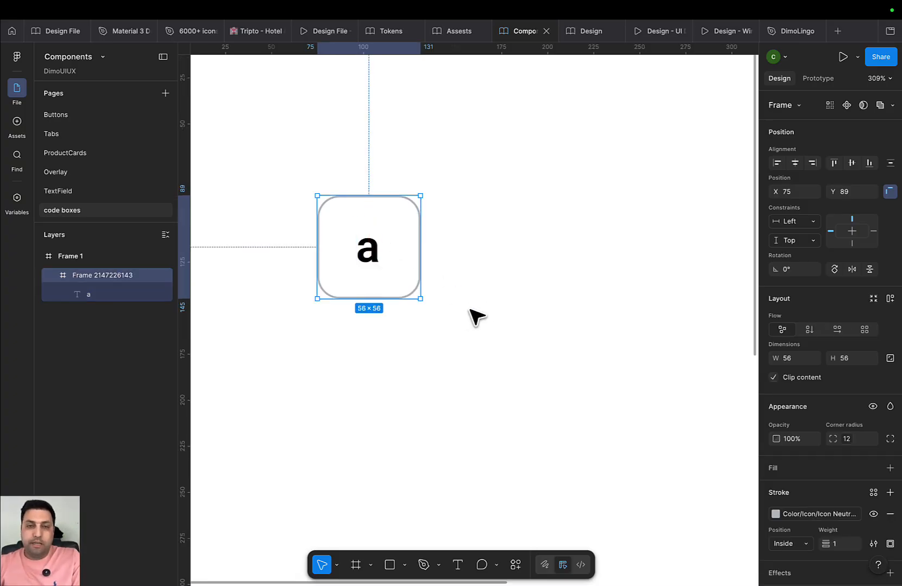
Add auto layout to the code box with Shift+A, test it with extra letters, then undo them
key(shift+a)
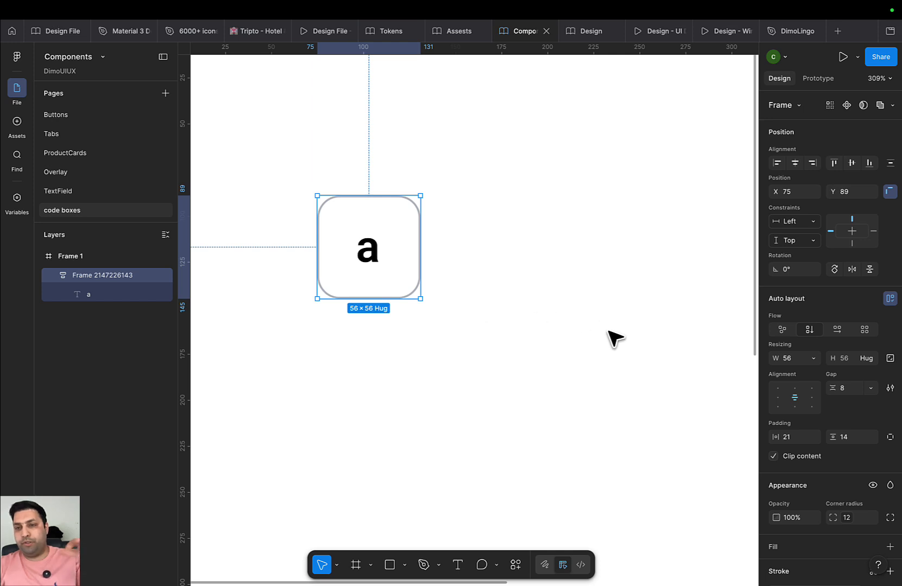
double_click(372, 248)
double_click(372, 248)
text(sdfsd)
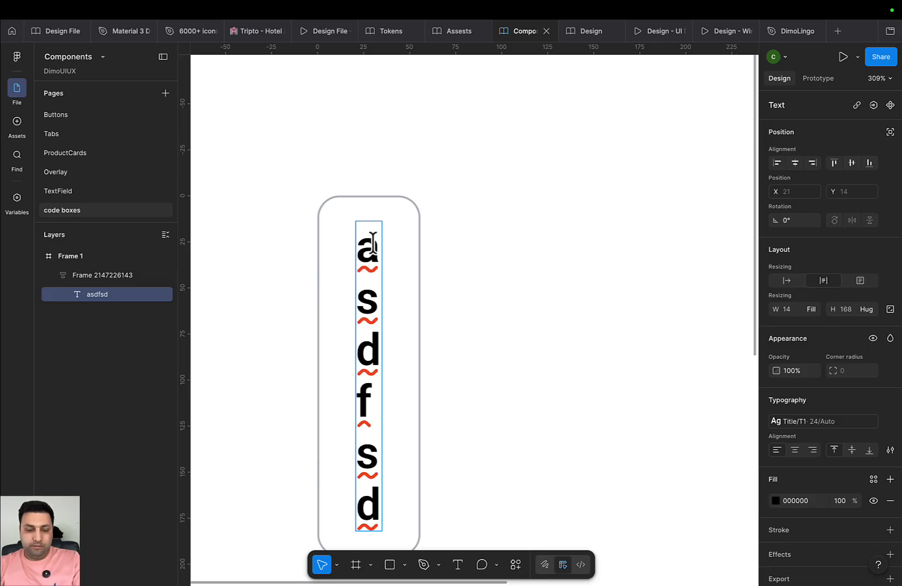
key(ctrl+z)
key(Escape)
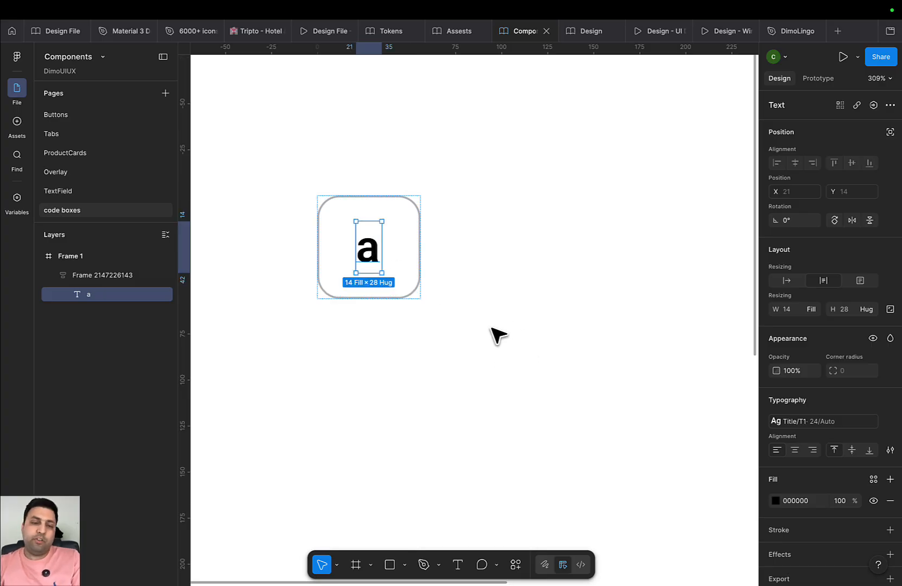
click(503, 365)
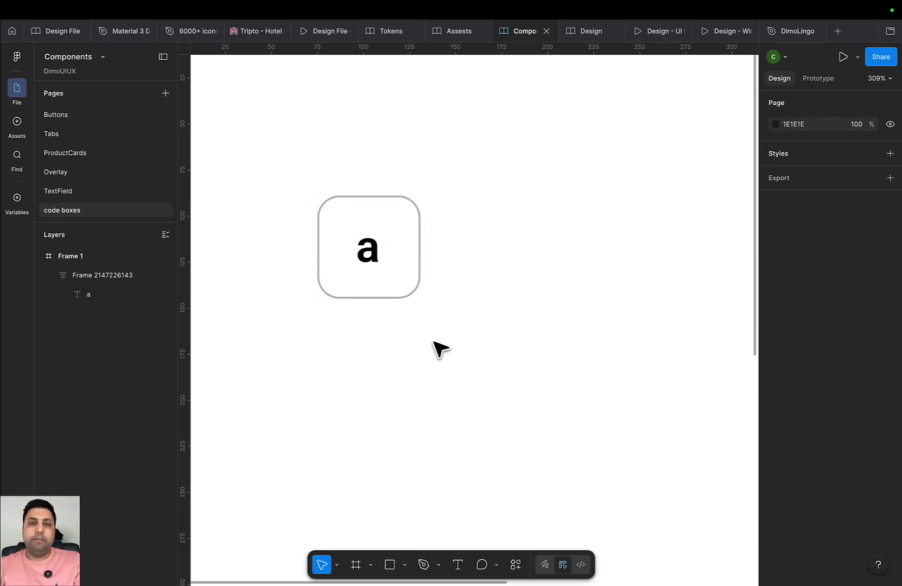
click(401, 297)
scroll(467, 406, down, 2)
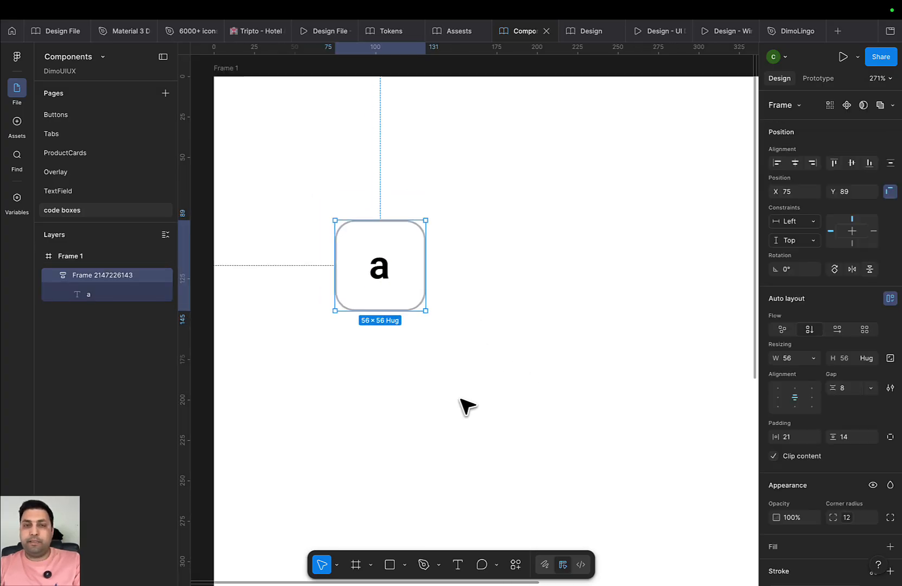
scroll(467, 406, down, 2)
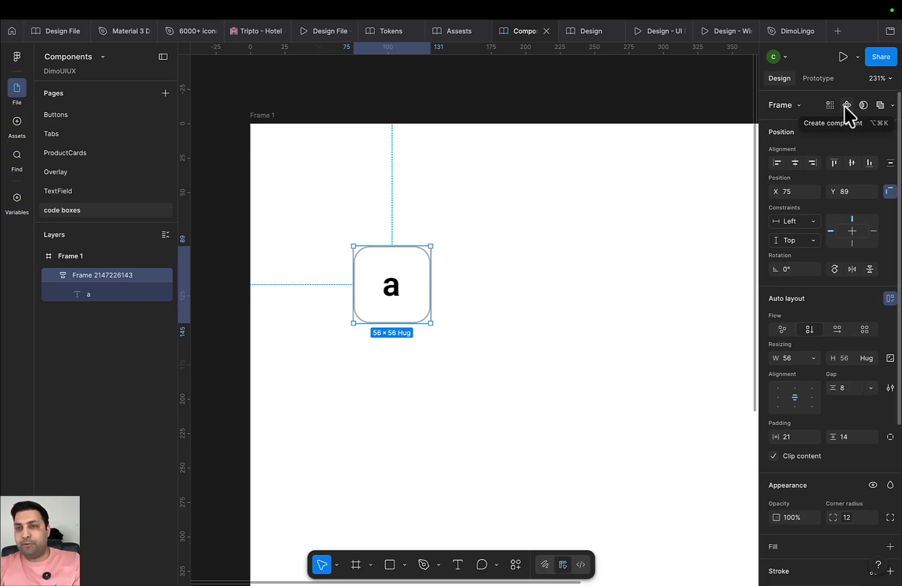
Make the code box a component, add a second variant, and place Variant2 beside Default
click(862, 105)
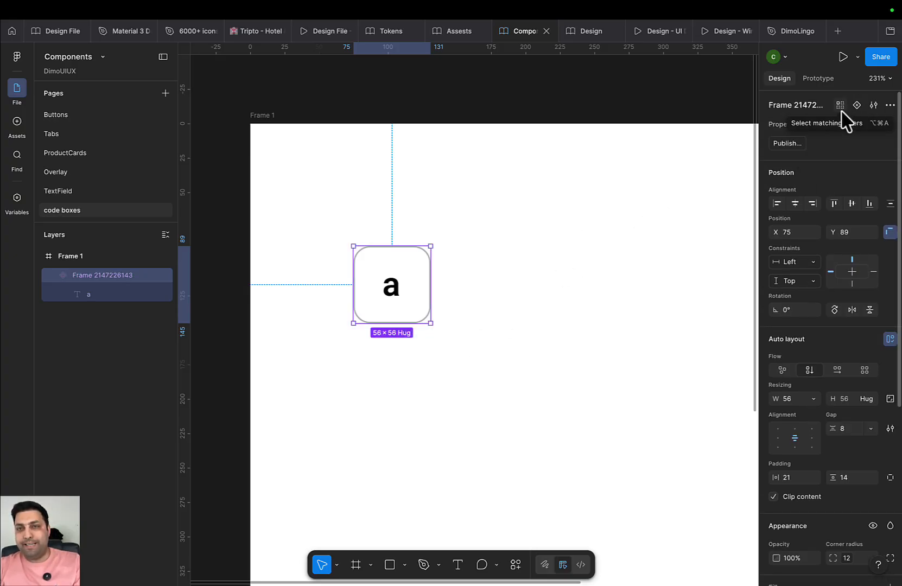
click(857, 105)
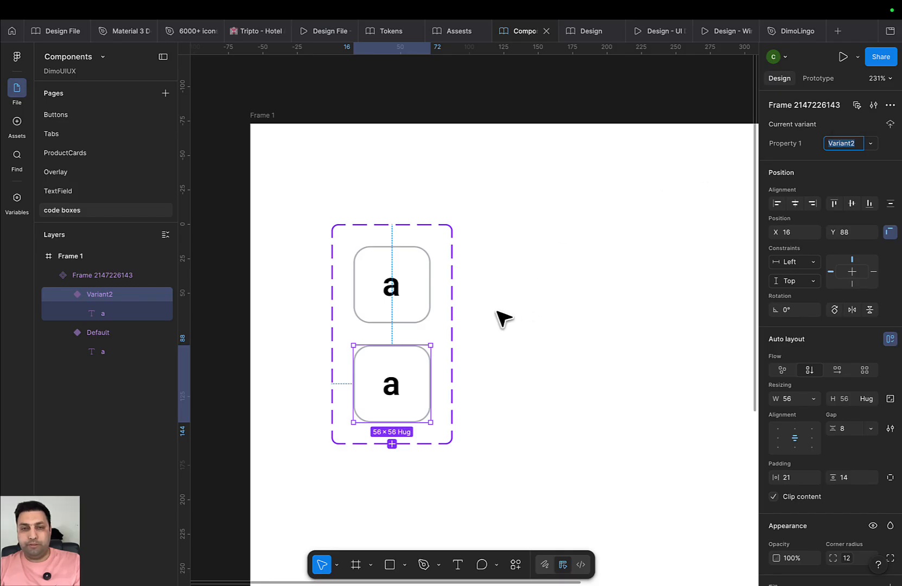
click(453, 316)
drag(453, 317, 706, 312)
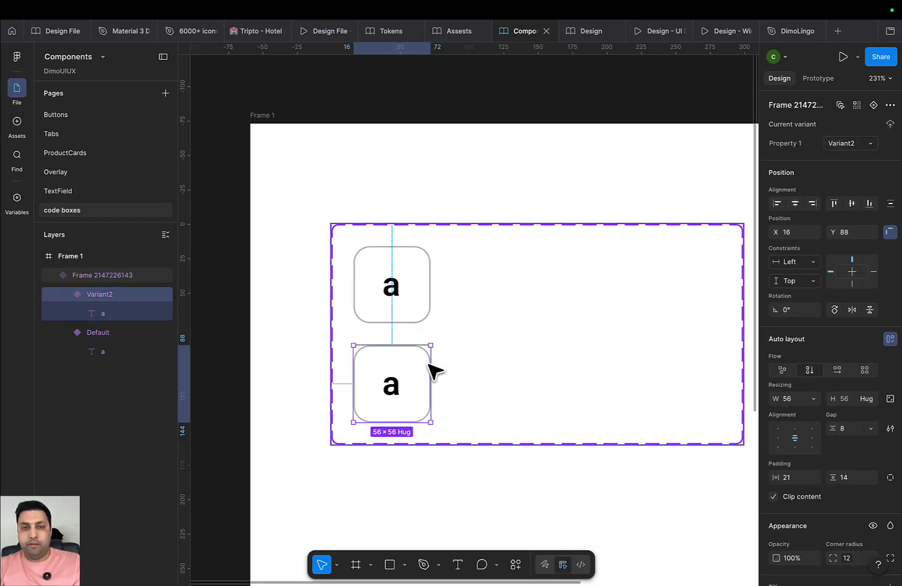
drag(435, 369, 523, 276)
click(393, 286)
click(610, 332)
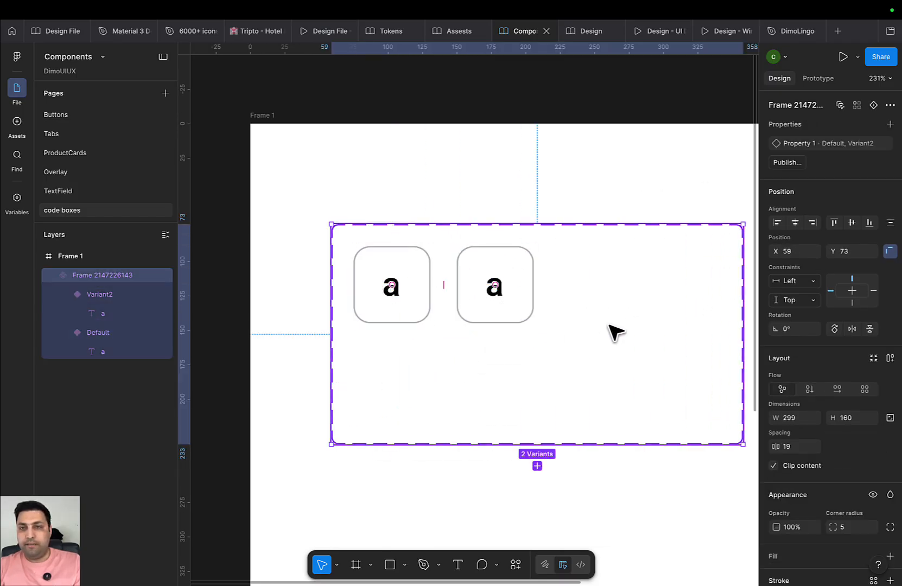
Rename the variant property from Property 1 to State
double_click(789, 144)
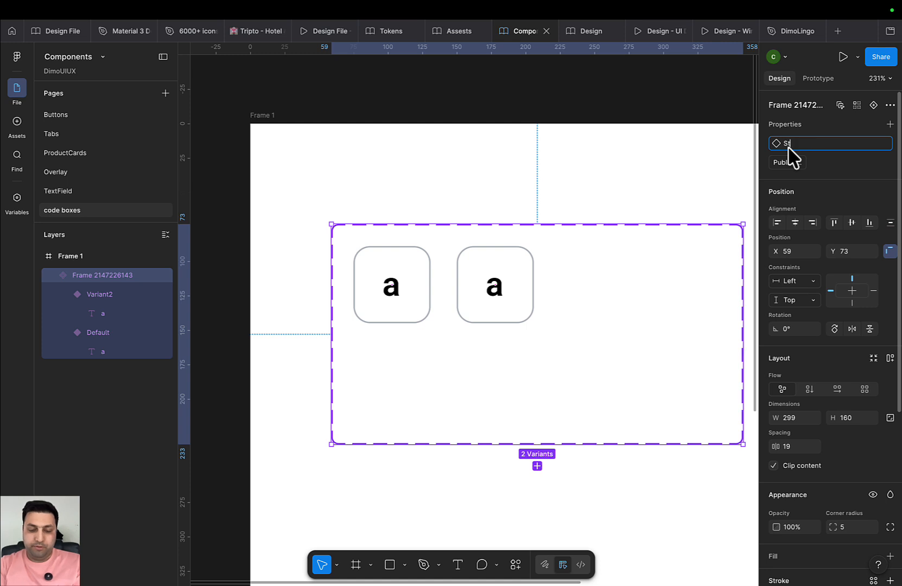
key(Return)
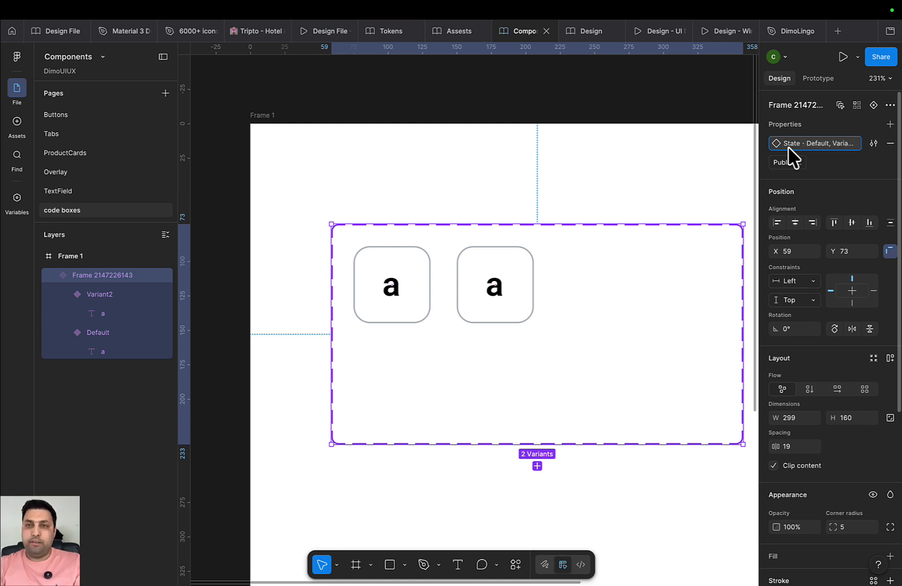
click(397, 305)
click(498, 297)
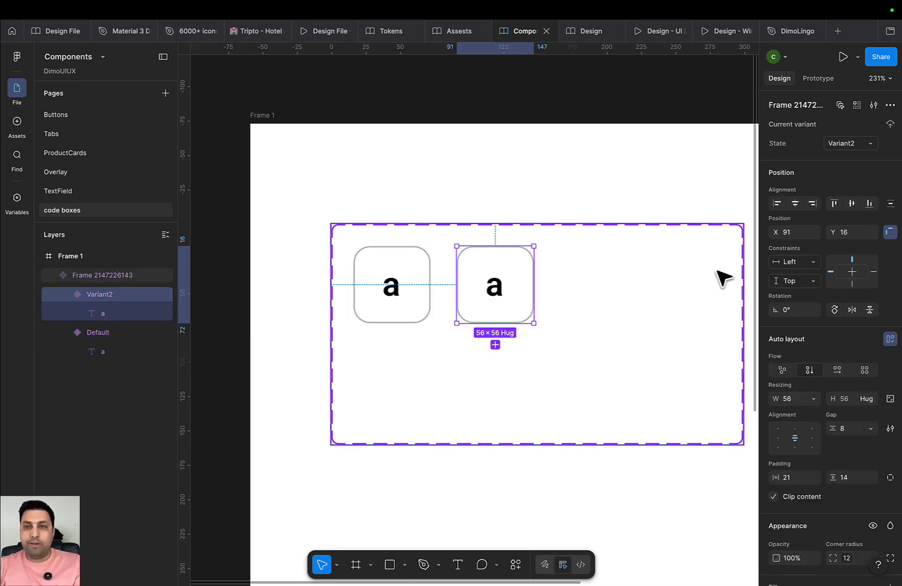
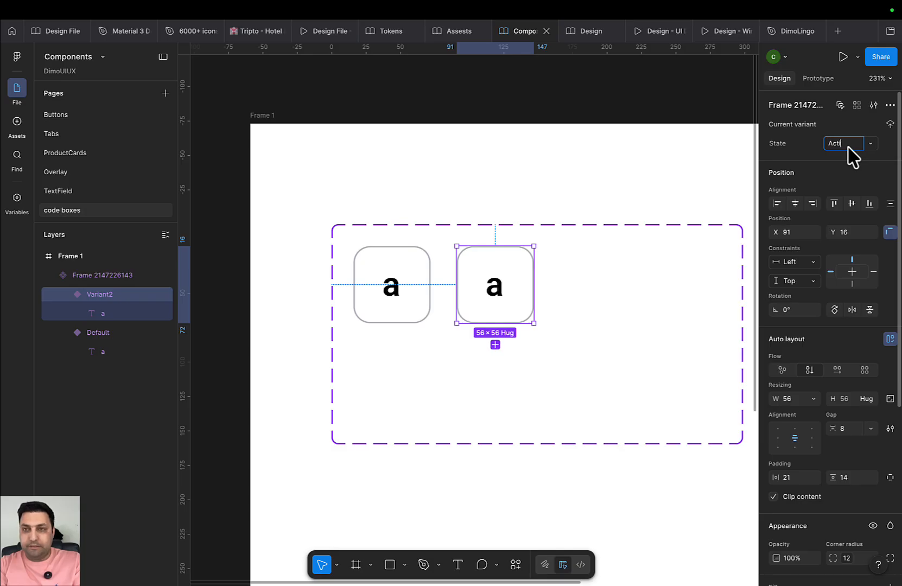
Name the second code-box variant Active
click(673, 353)
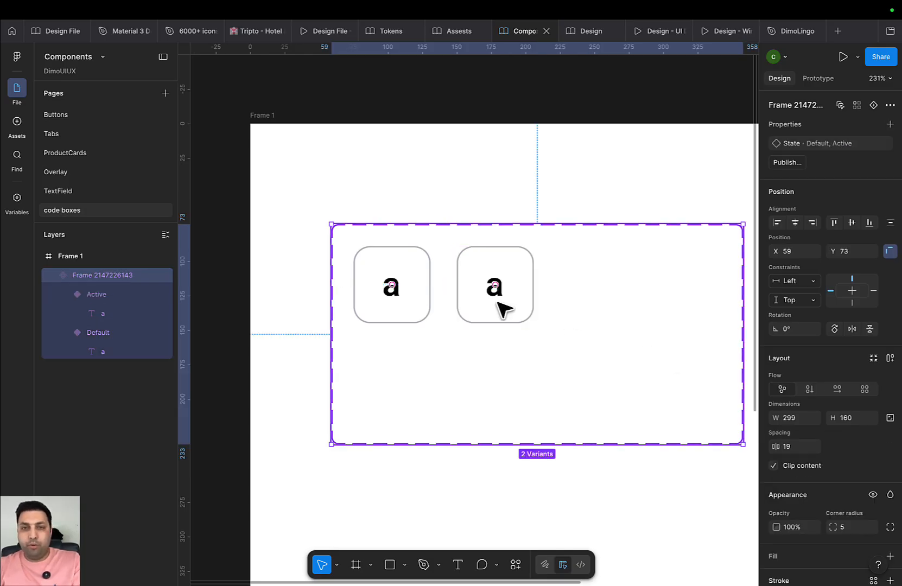
double_click(496, 302)
scroll(824, 478, down, 3)
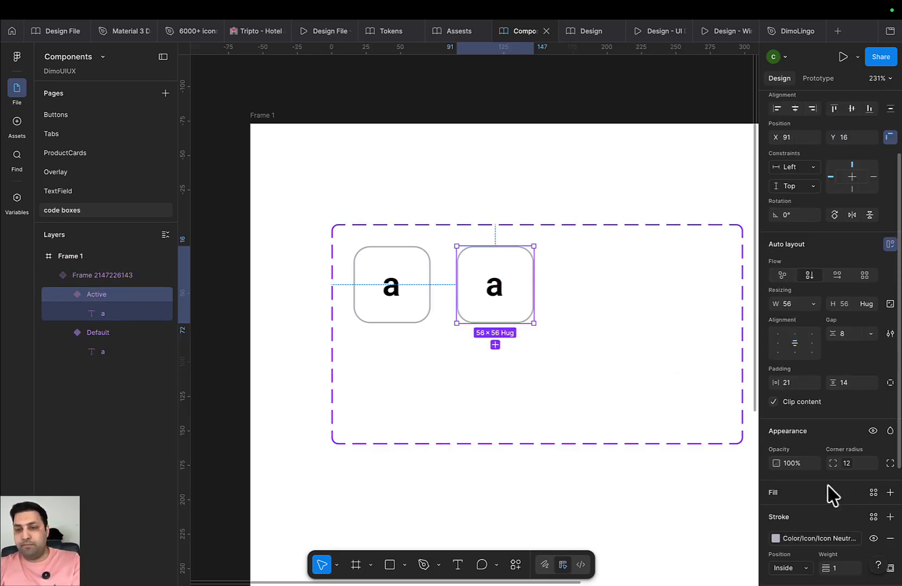
scroll(814, 540, down, 1)
Give the Active variant a light blue Icon Brand 200 stroke, then open the Tokens file
click(775, 501)
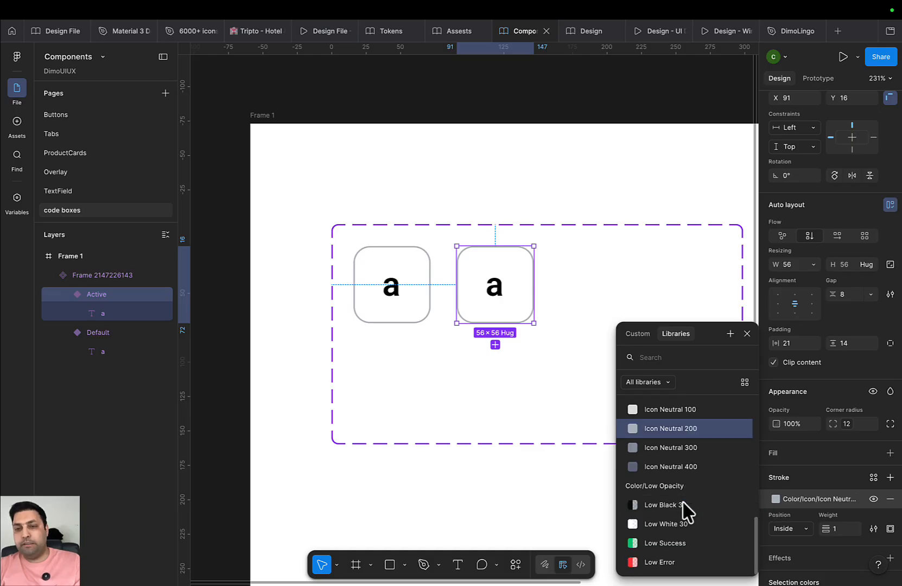
scroll(684, 510, up, 5)
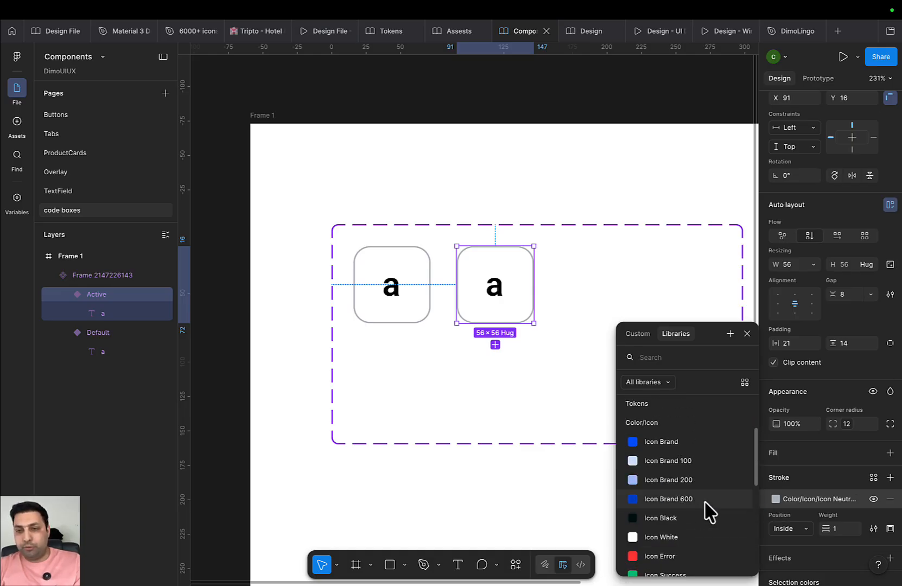
click(685, 481)
click(570, 429)
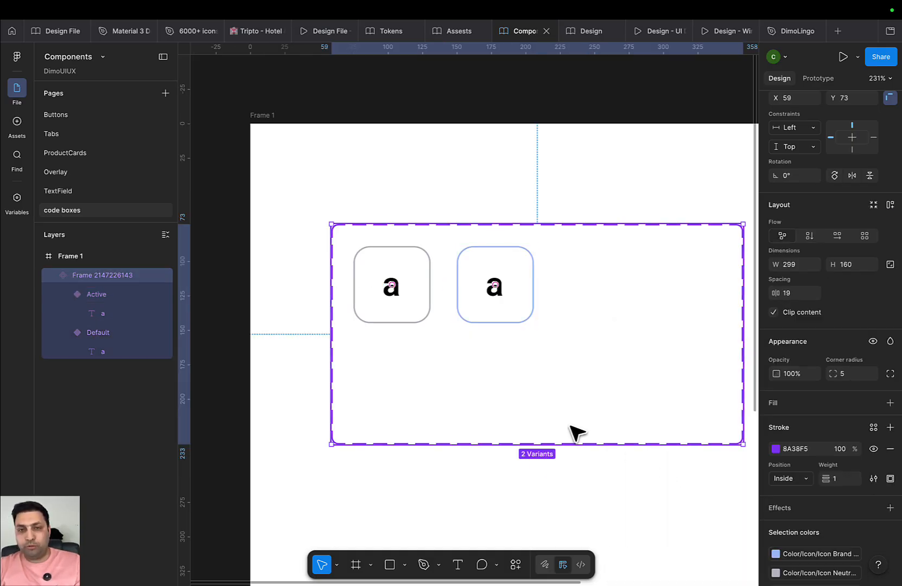
double_click(506, 316)
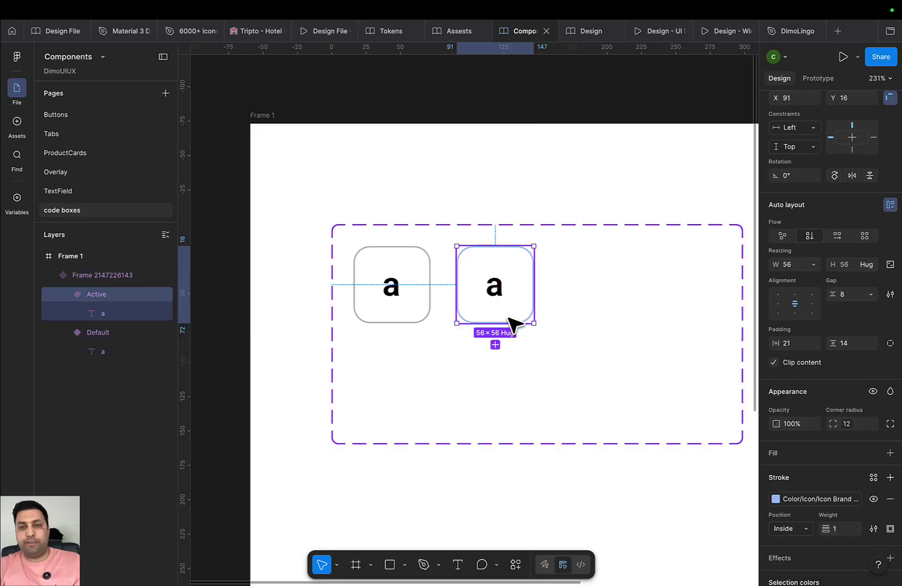
click(583, 377)
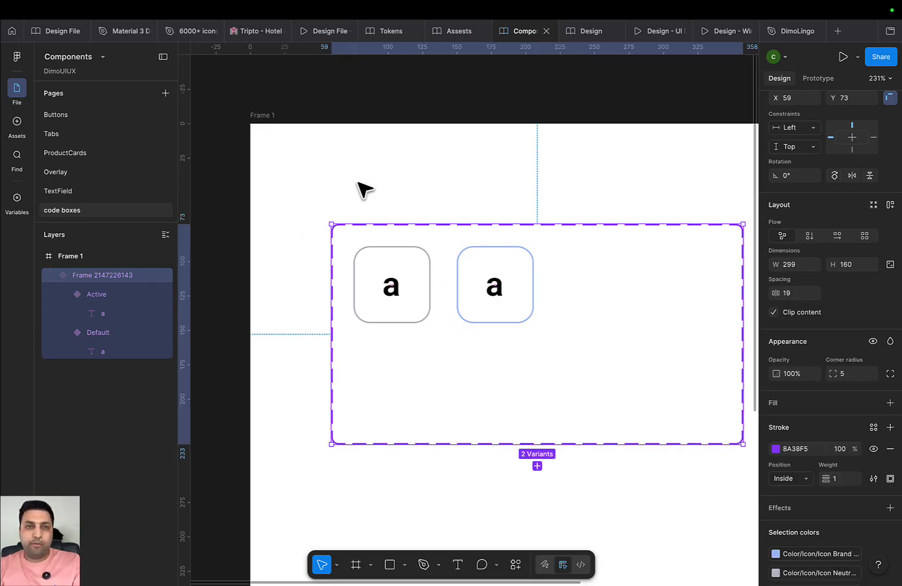
click(390, 34)
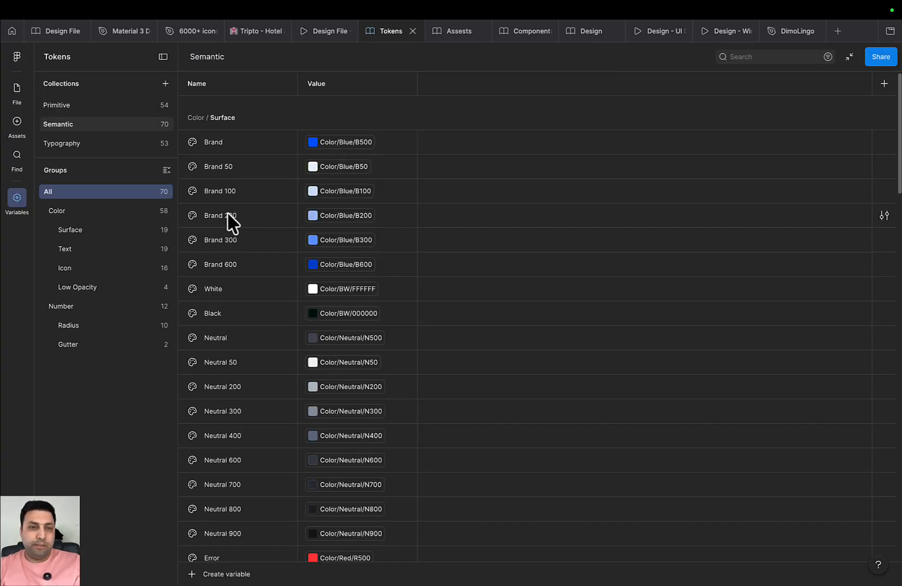
In the Icon group, duplicate Icon Brand 200 into new Icon Brand 300 and Icon Brand 400 variables
click(81, 267)
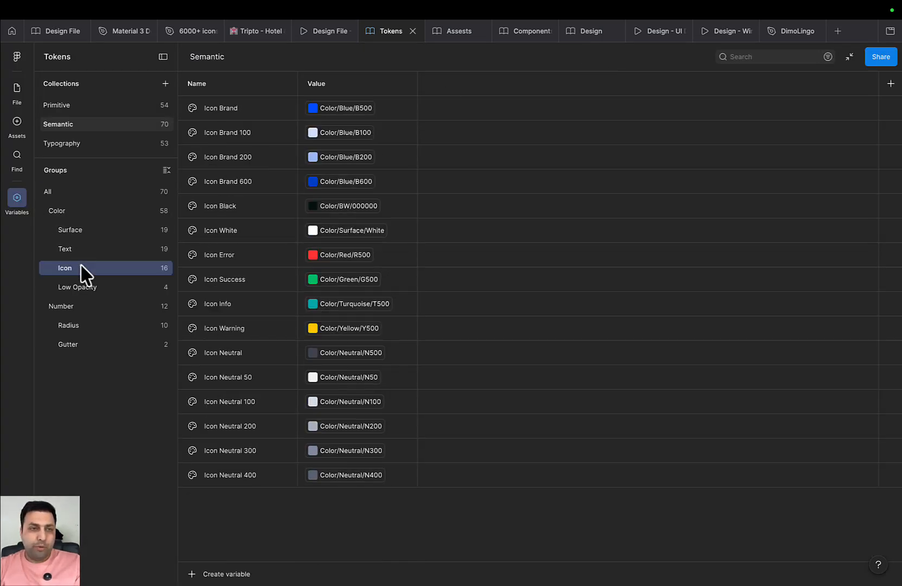
click(210, 159)
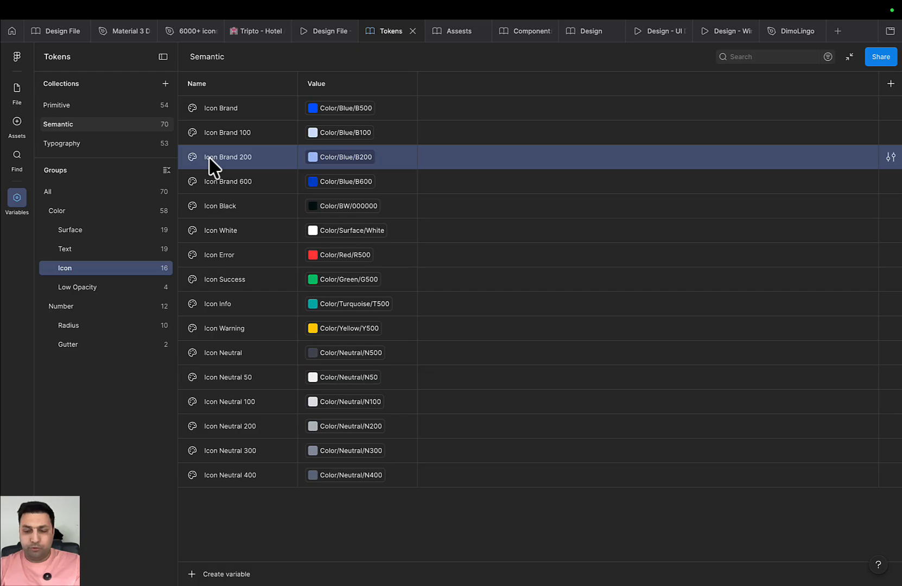
key(shift+Return)
click(267, 181)
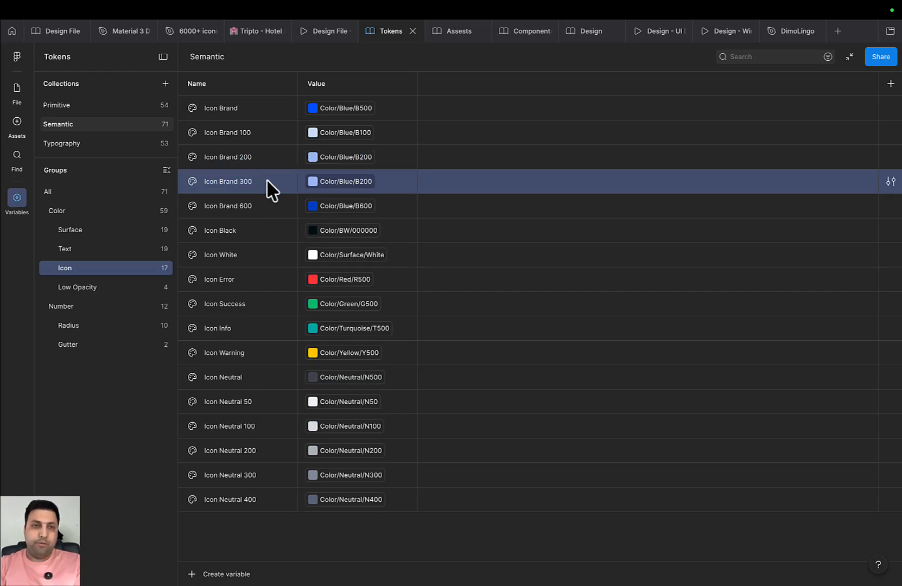
key(shift+Return)
key(Right)
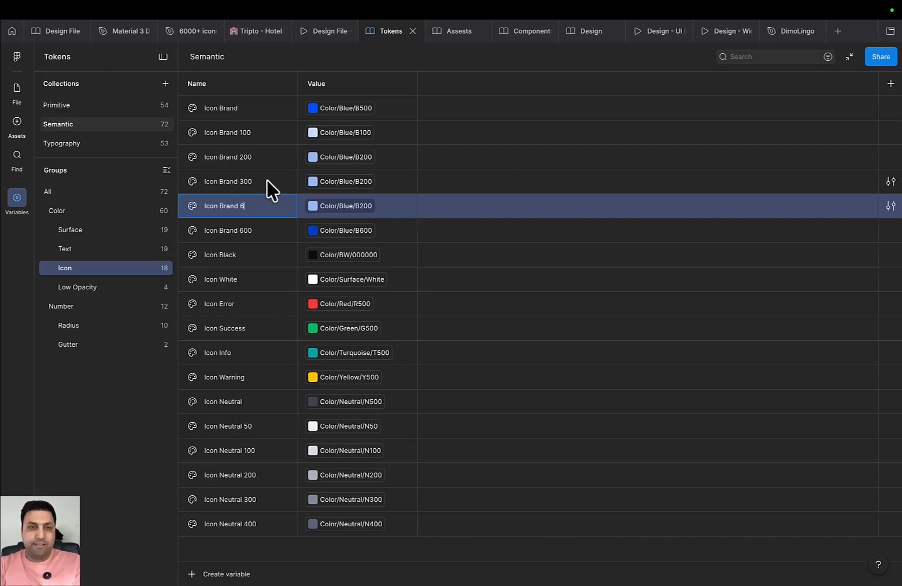
text(400)
key(Return)
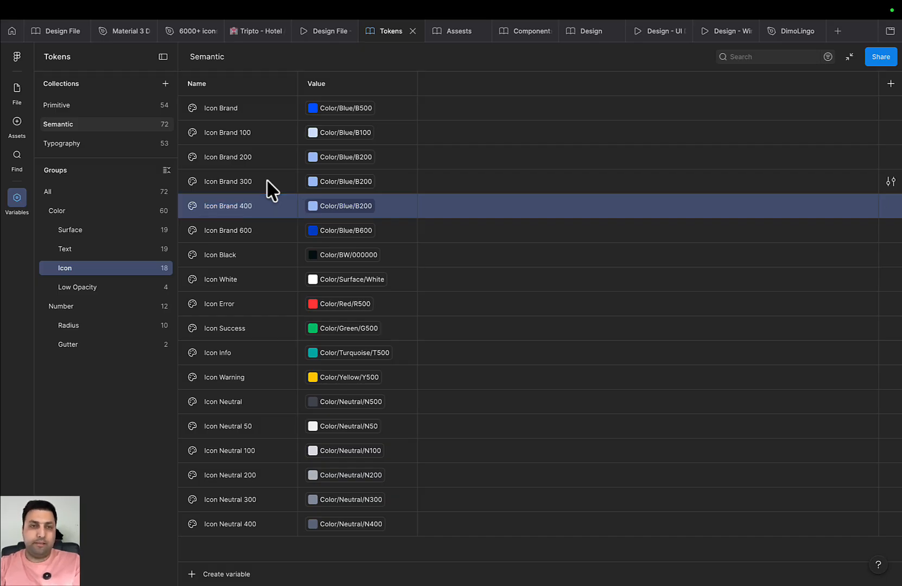
key(shift+Return)
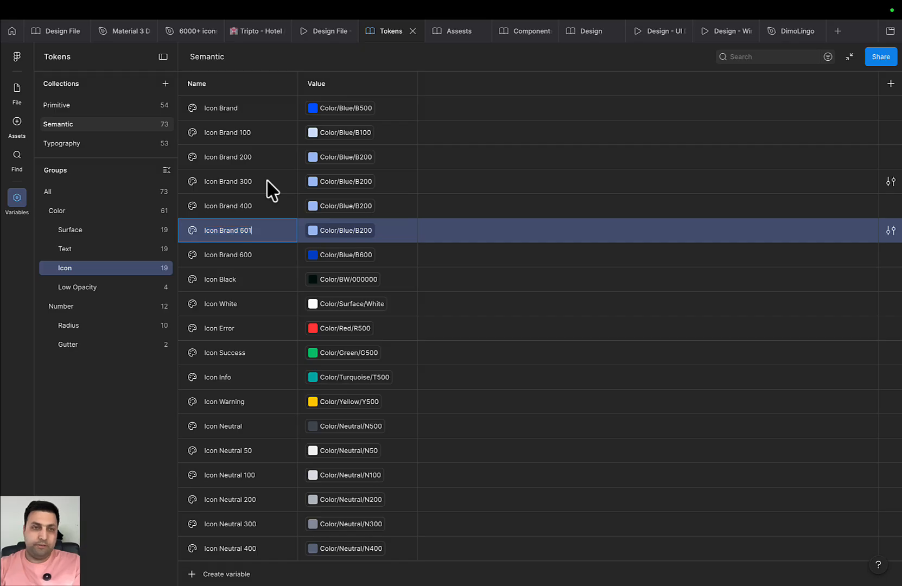
key(Return)
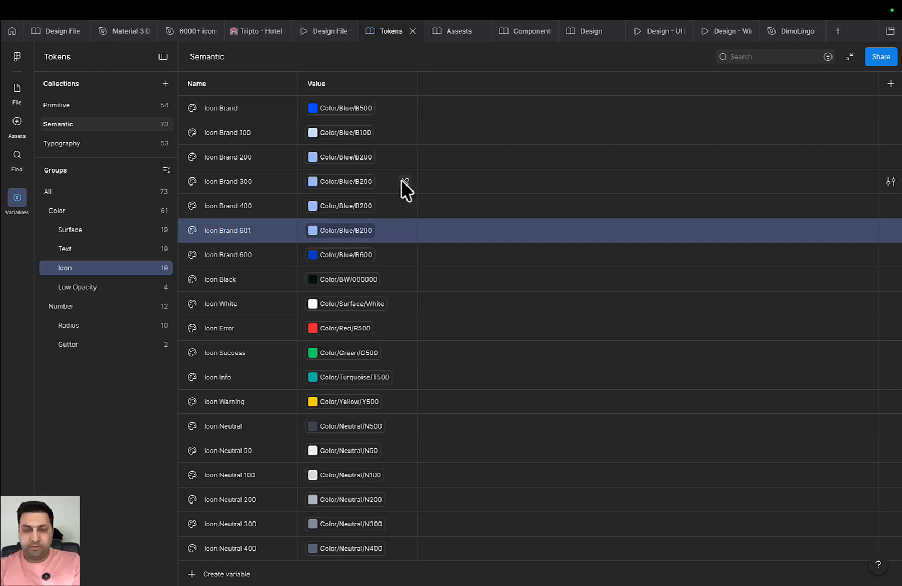
right_click(243, 235)
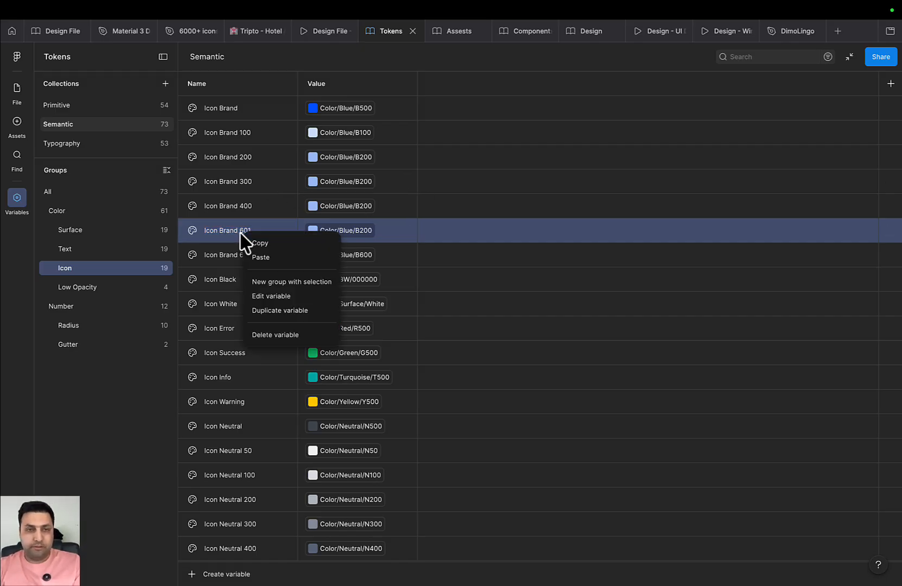
click(294, 331)
Set Icon Brand 300 to blue B300 and Icon Brand 400 to blue B400
click(343, 185)
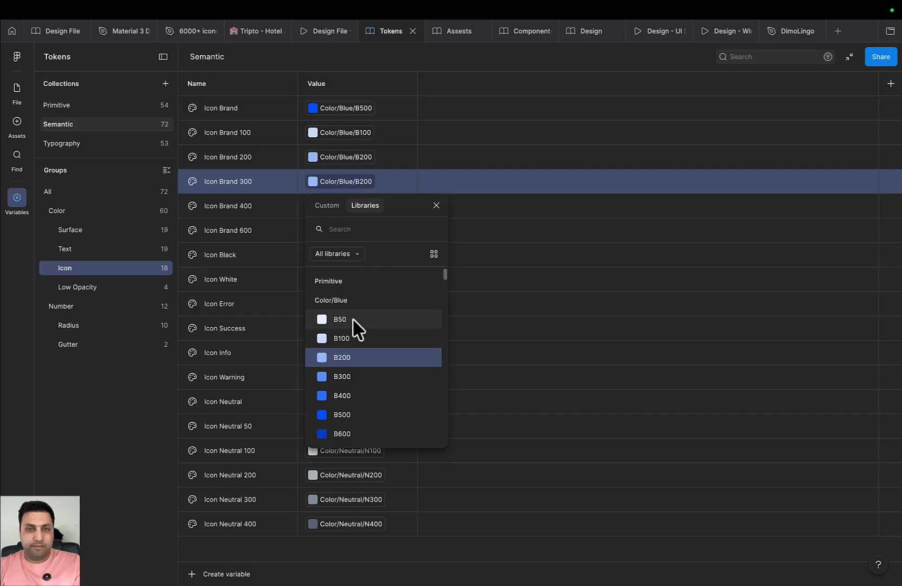
click(360, 378)
click(344, 206)
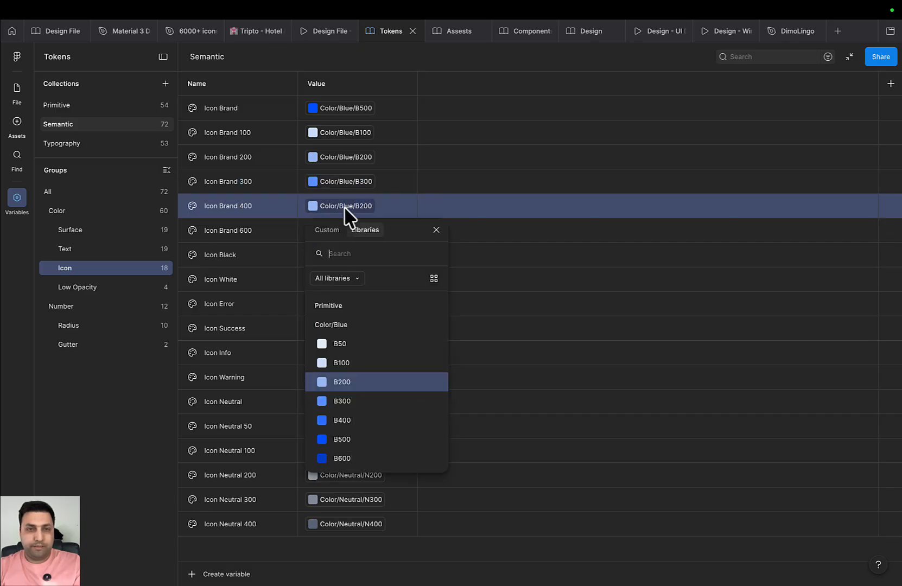
click(363, 419)
key(ctrl+super+q)
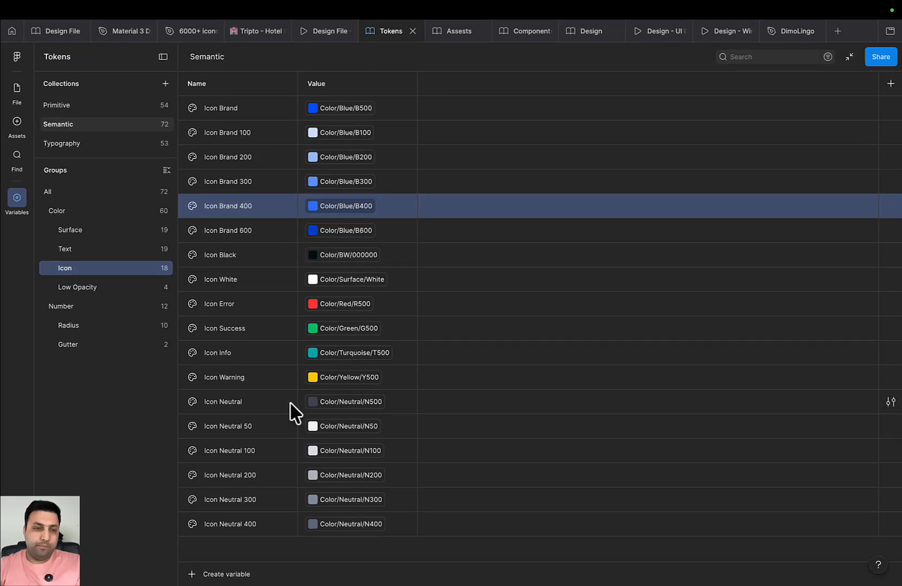
Publish the Tokens library update with the changed Semantic variables
key(alt+3)
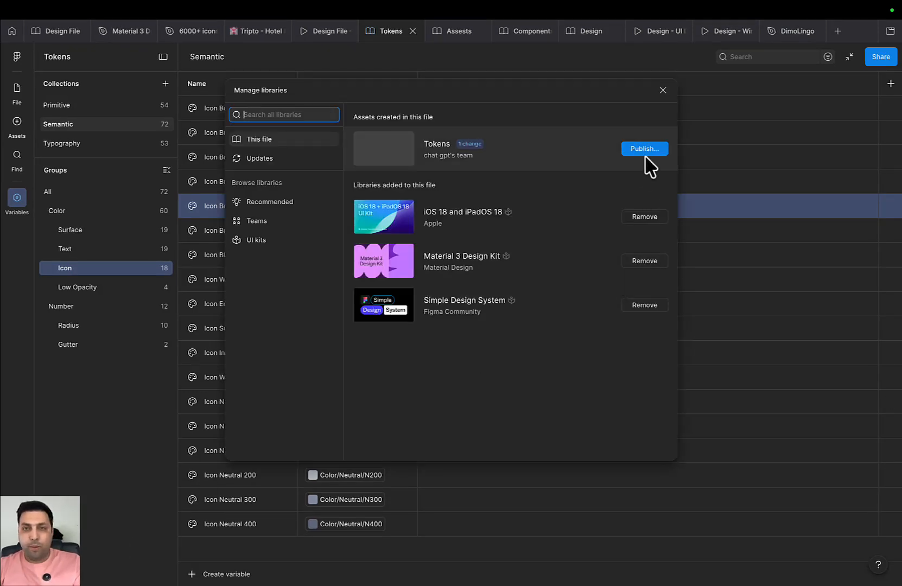
click(646, 155)
click(663, 452)
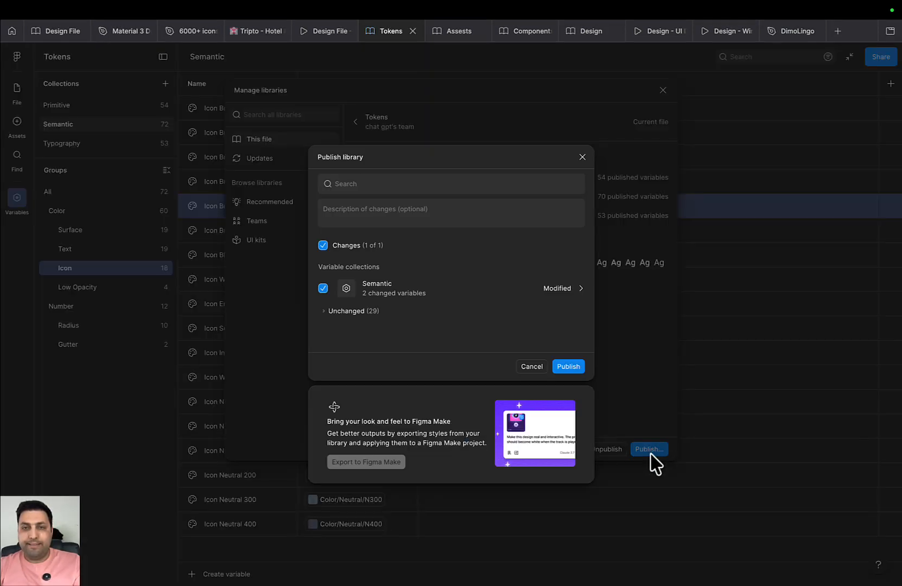
click(567, 366)
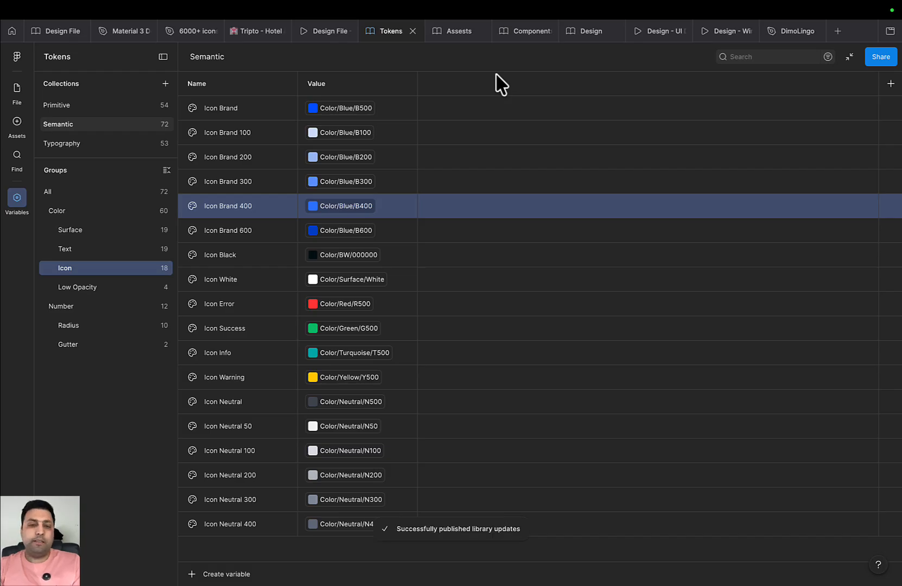
Back in Components, change the Active variant's stroke to a darker Icon Brand blue
click(522, 31)
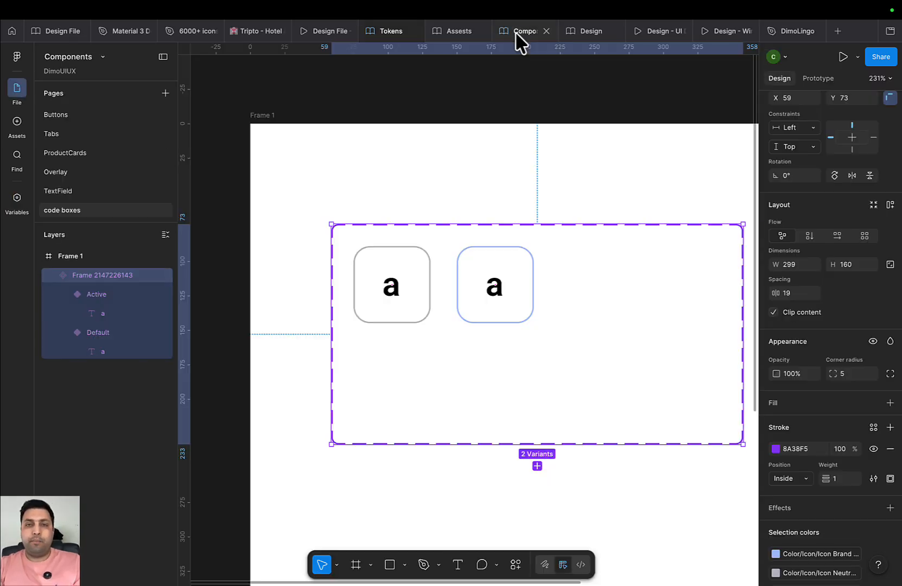
click(528, 312)
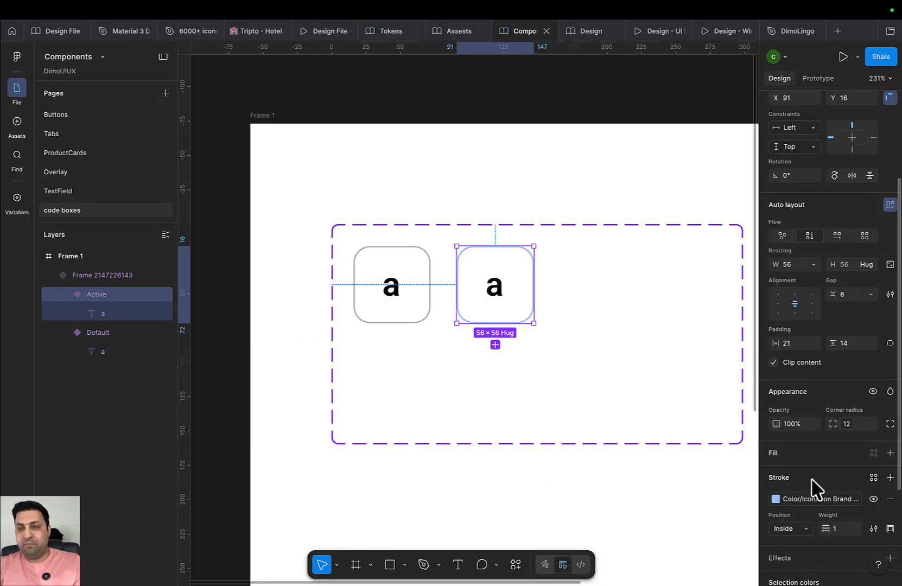
click(834, 501)
click(700, 506)
click(590, 427)
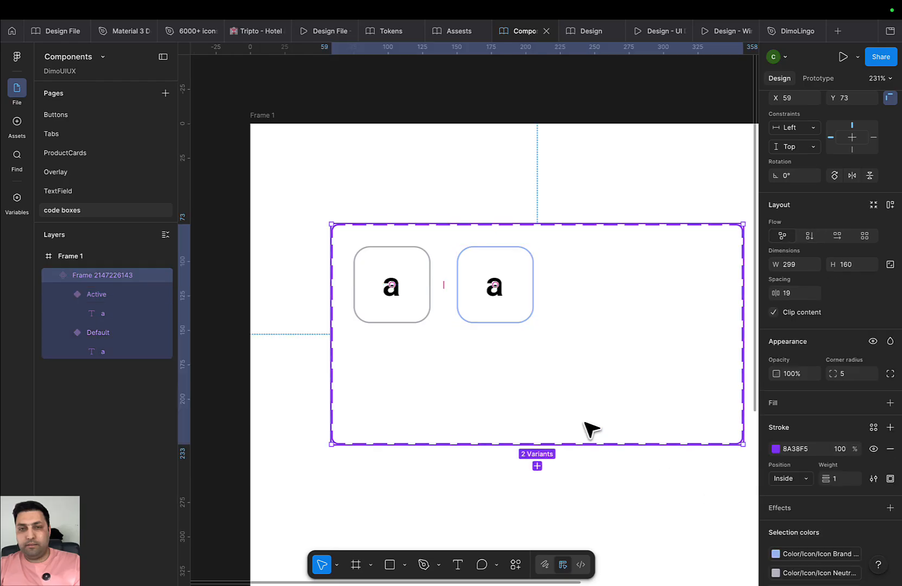
click(529, 319)
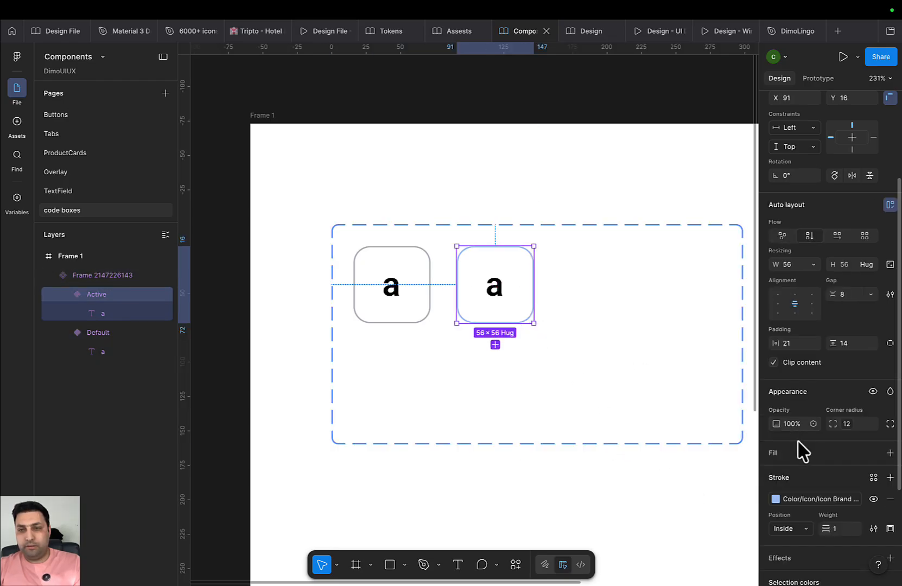
click(817, 502)
click(702, 518)
click(588, 401)
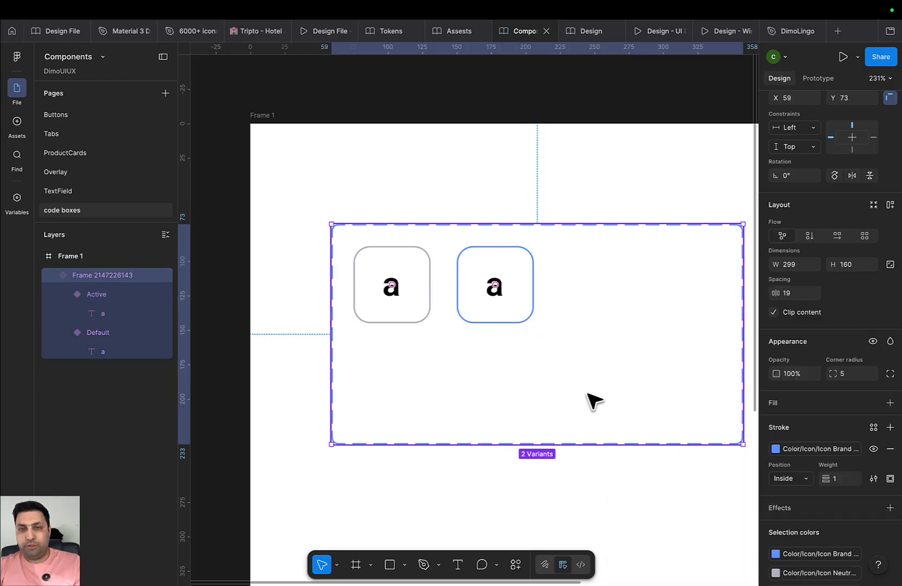
click(517, 314)
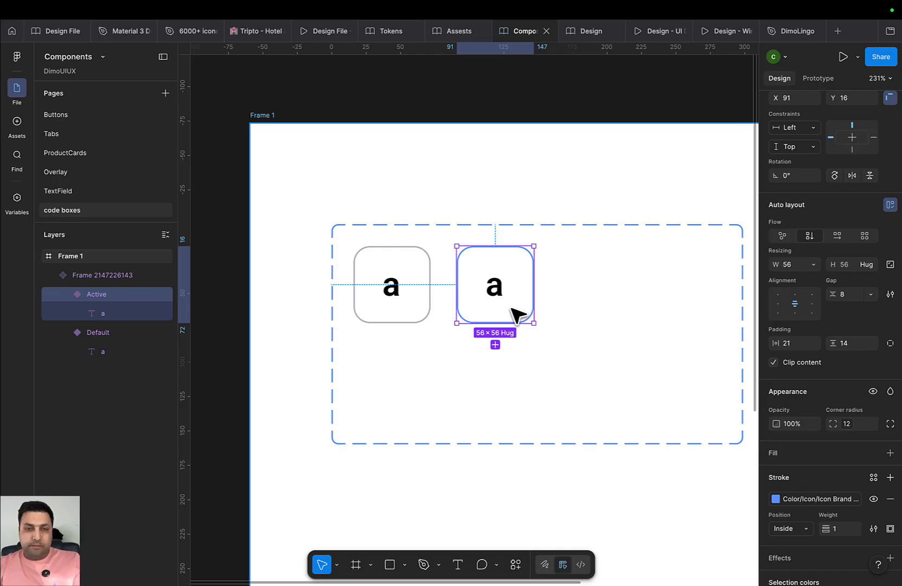
Add a third variant after Active and name its state Error
click(495, 345)
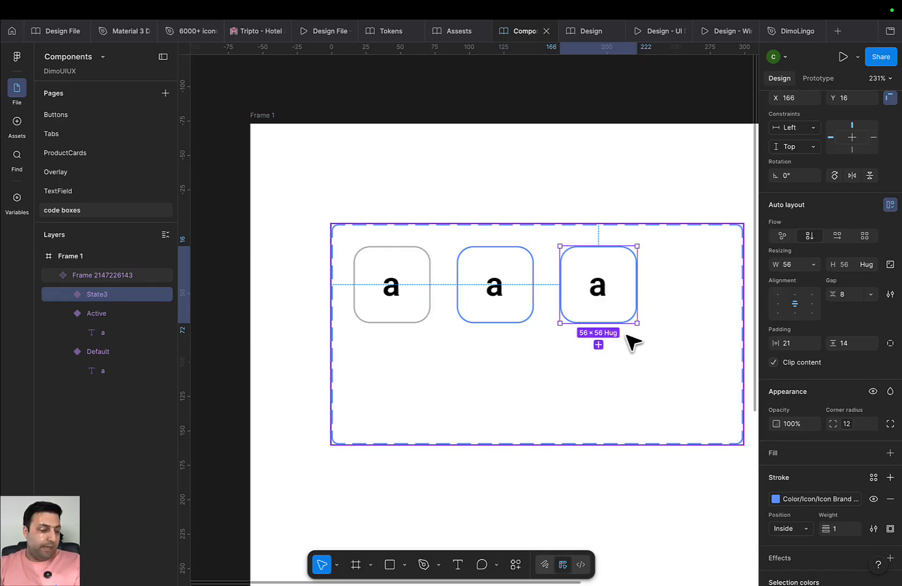
scroll(820, 264, up, 3)
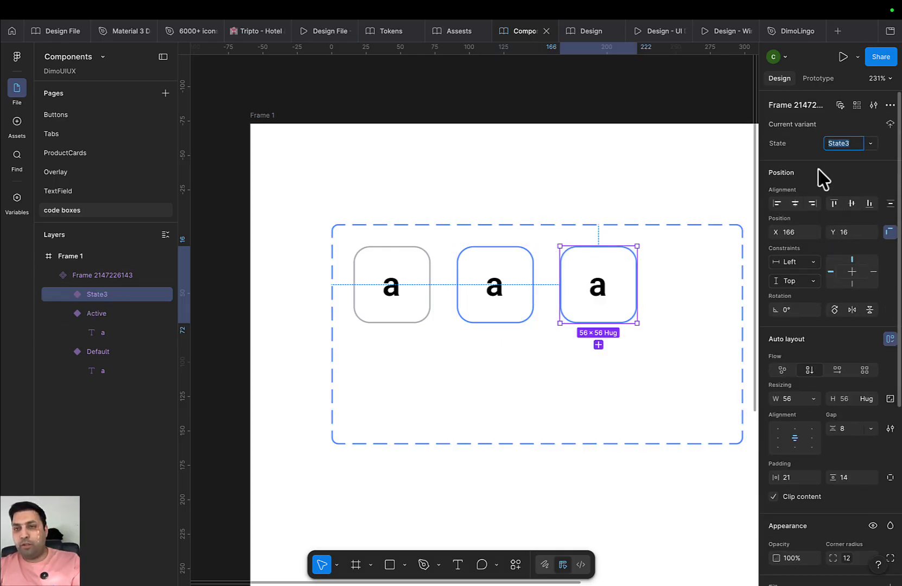
click(836, 144)
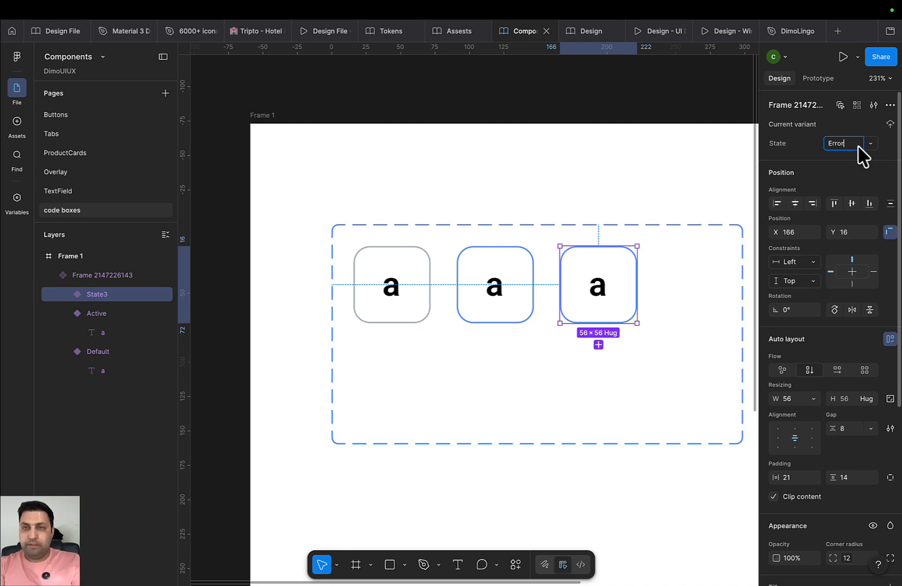
click(705, 343)
click(636, 312)
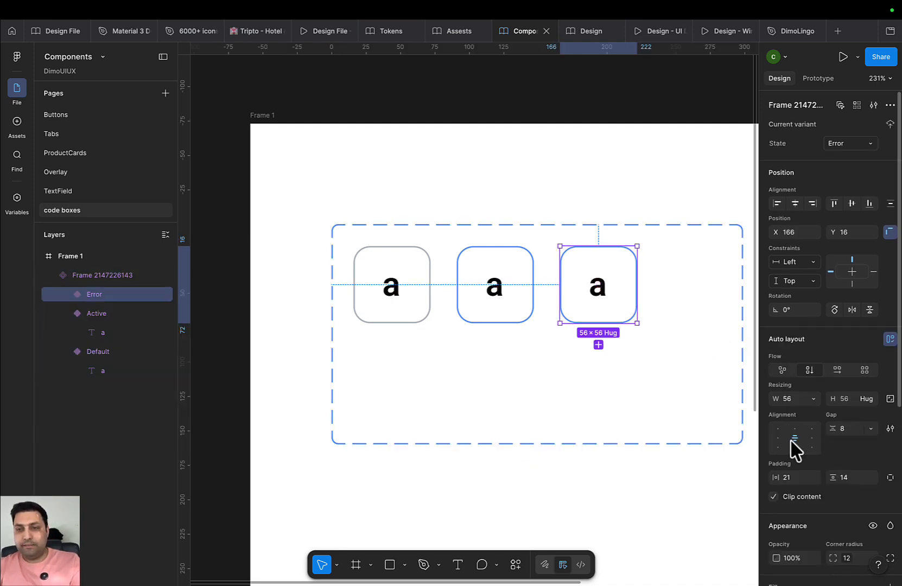
Give the Error variant a red Color/Icon/Icon Error border
scroll(825, 513, down, 3)
scroll(825, 513, down, 2)
click(817, 495)
scroll(676, 478, down, 3)
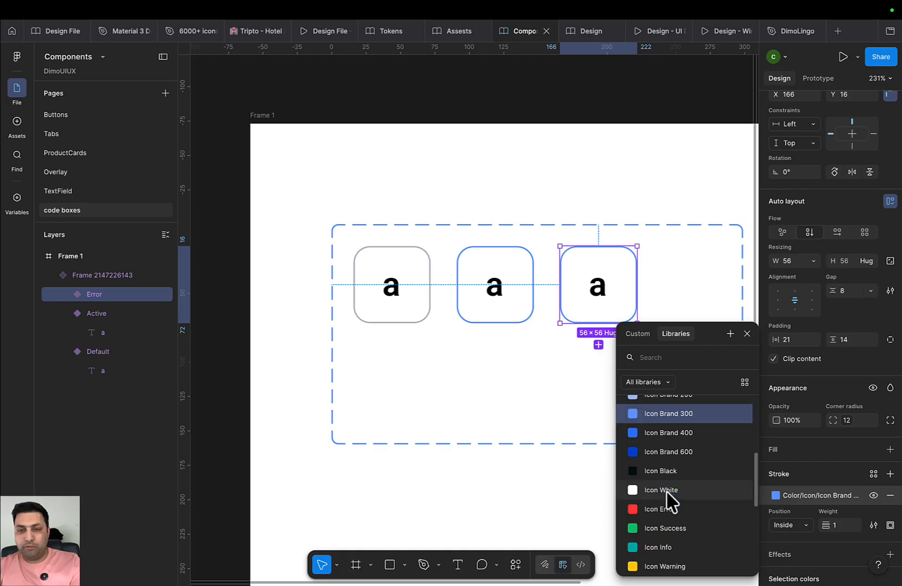
click(668, 494)
Widen the component set to the right to make room for more variants
drag(590, 405, 253, 344)
click(392, 308)
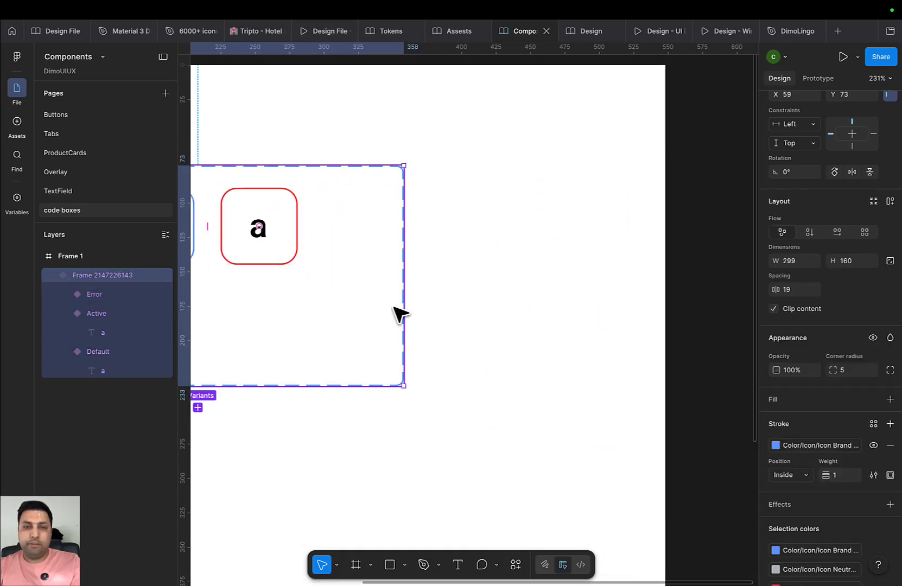
drag(401, 308, 588, 309)
click(286, 246)
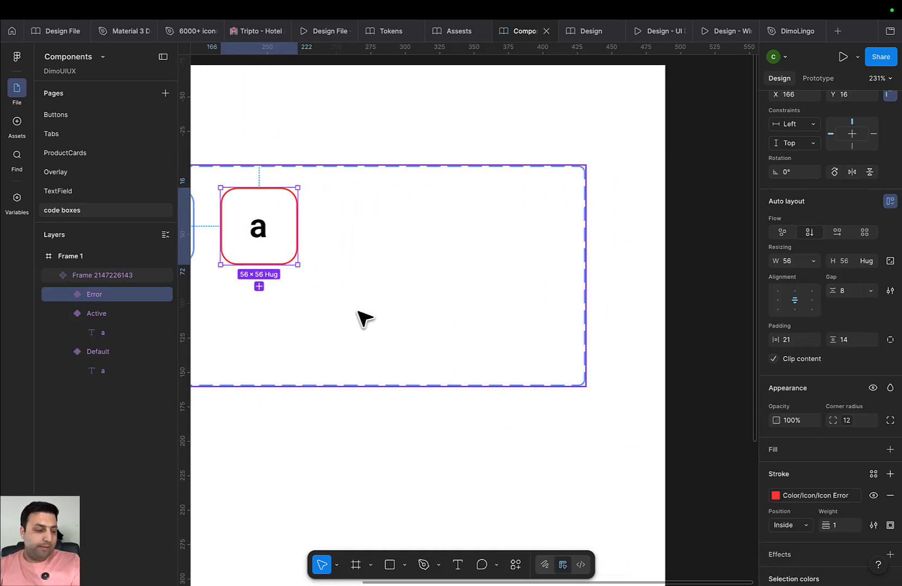
scroll(531, 361, left, 5)
scroll(531, 361, up, 3)
Add fourth and fifth variants and make the fourth a Filled state with a dark blue Icon Brand border
click(424, 328)
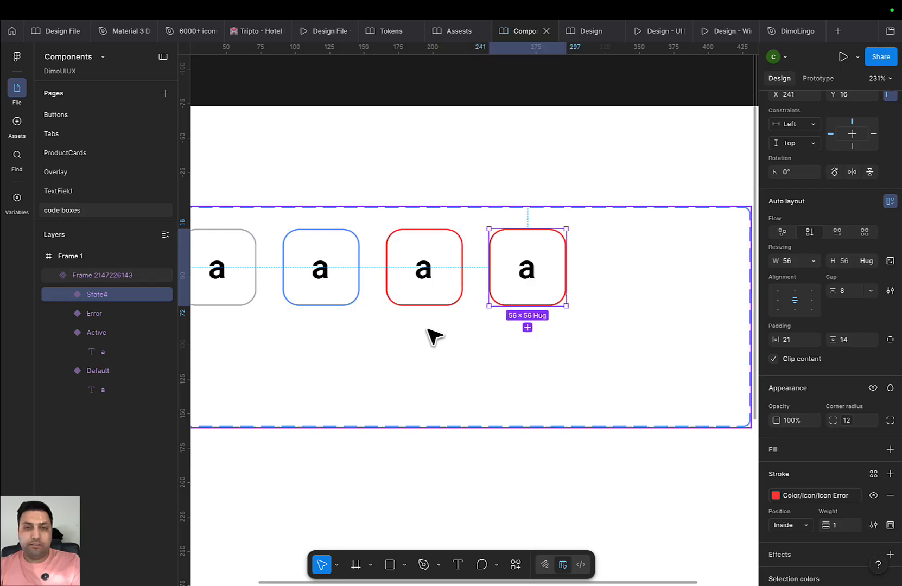
click(527, 327)
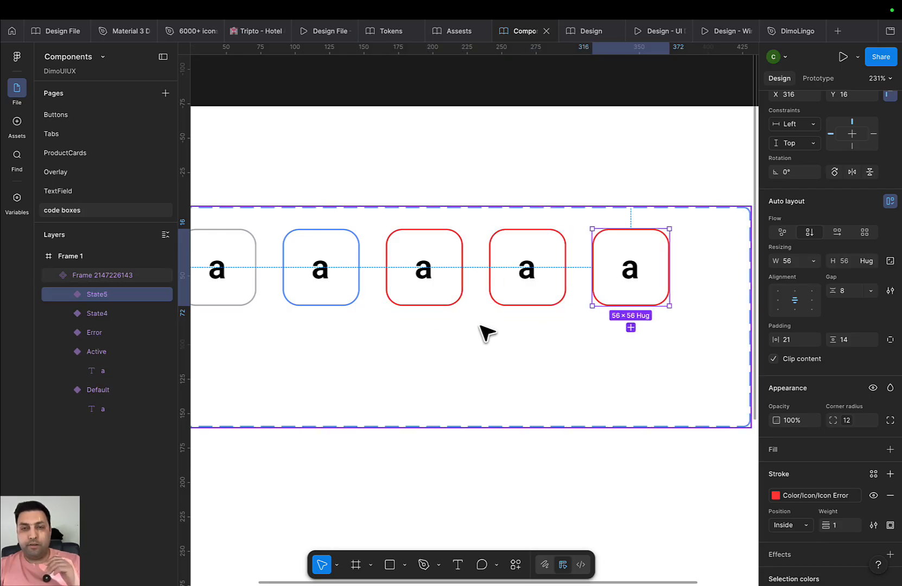
click(547, 281)
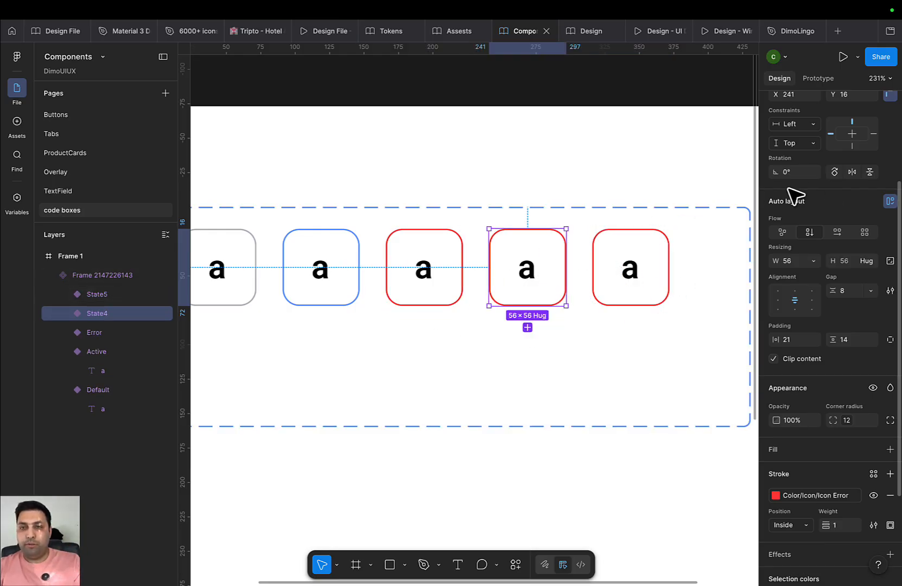
scroll(809, 217, up, 3)
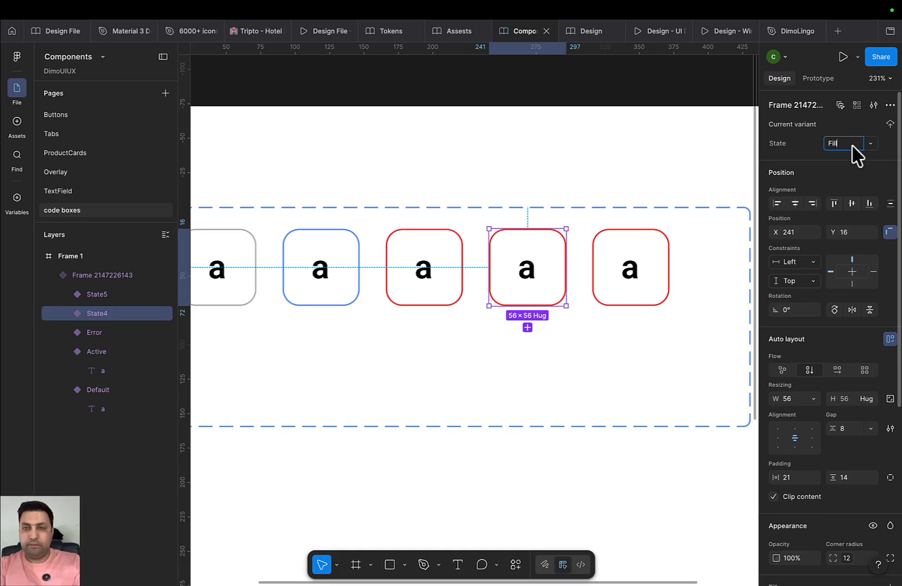
scroll(862, 355, down, 5)
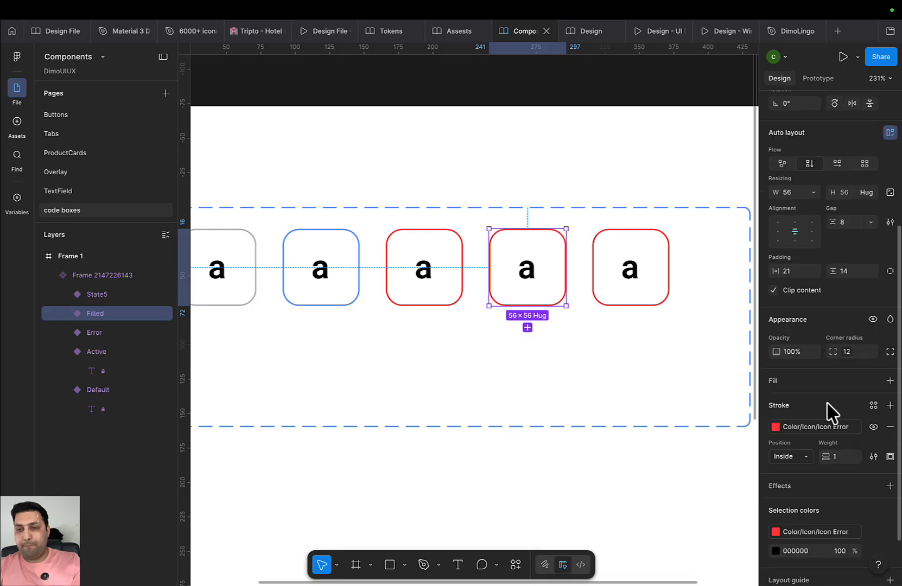
click(816, 383)
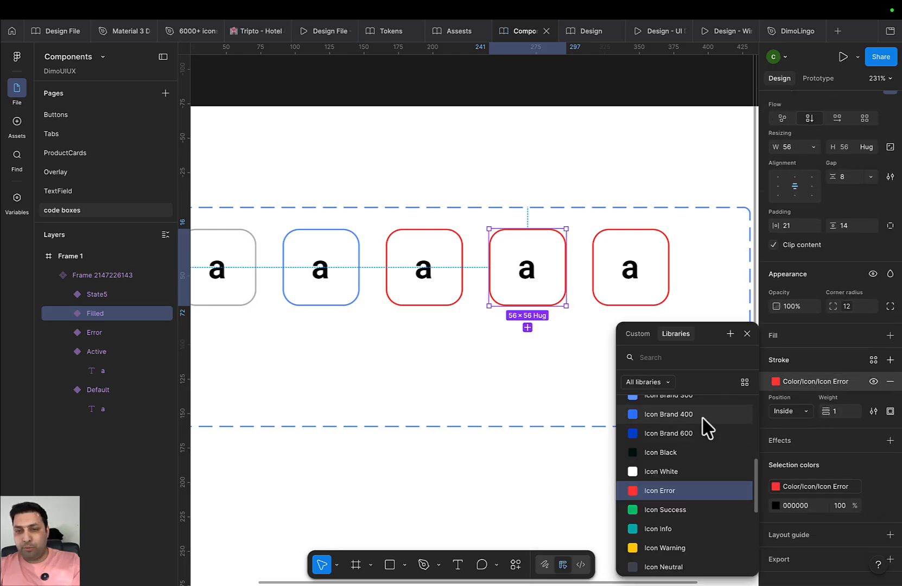
scroll(701, 434, up, 3)
scroll(696, 441, up, 2)
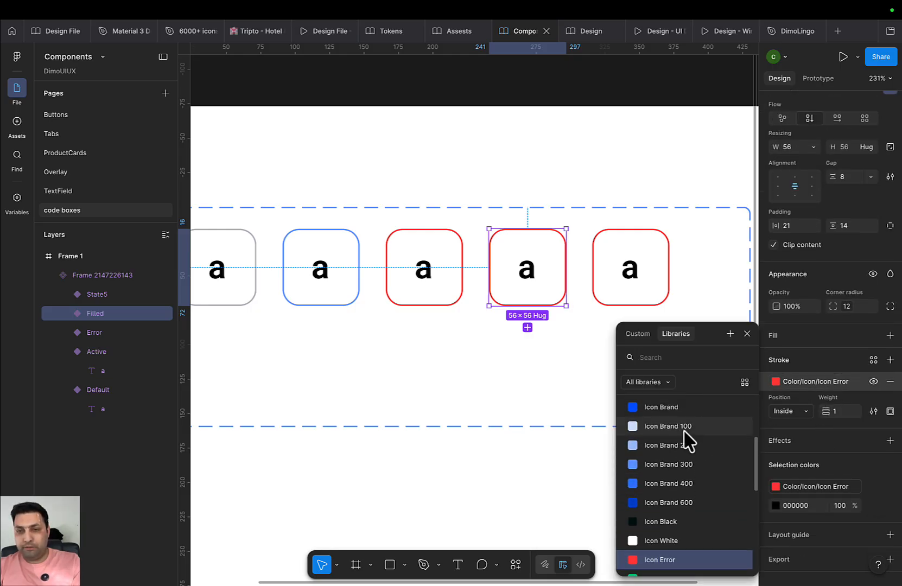
click(676, 408)
Name the fifth variant Successed and bring up its border colour choices
click(599, 377)
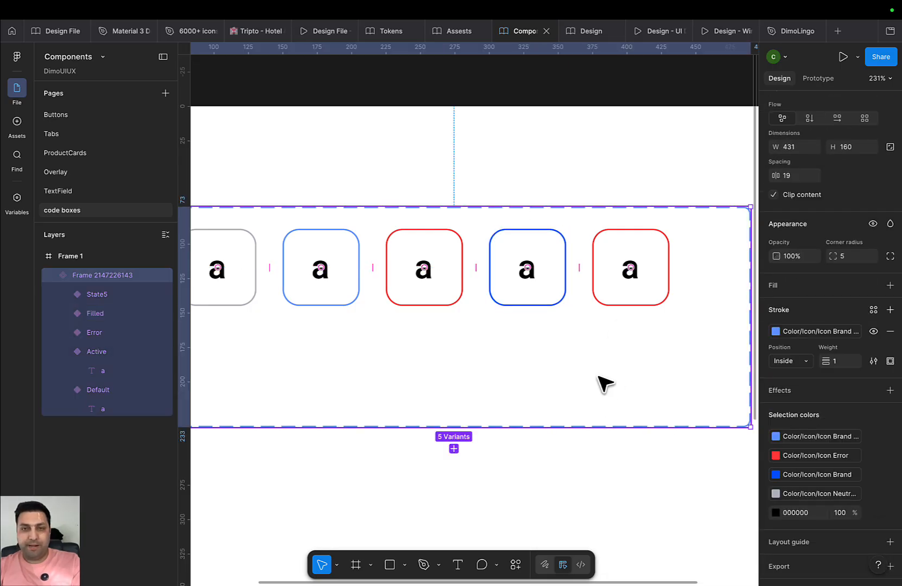
click(646, 305)
scroll(846, 201, up, 5)
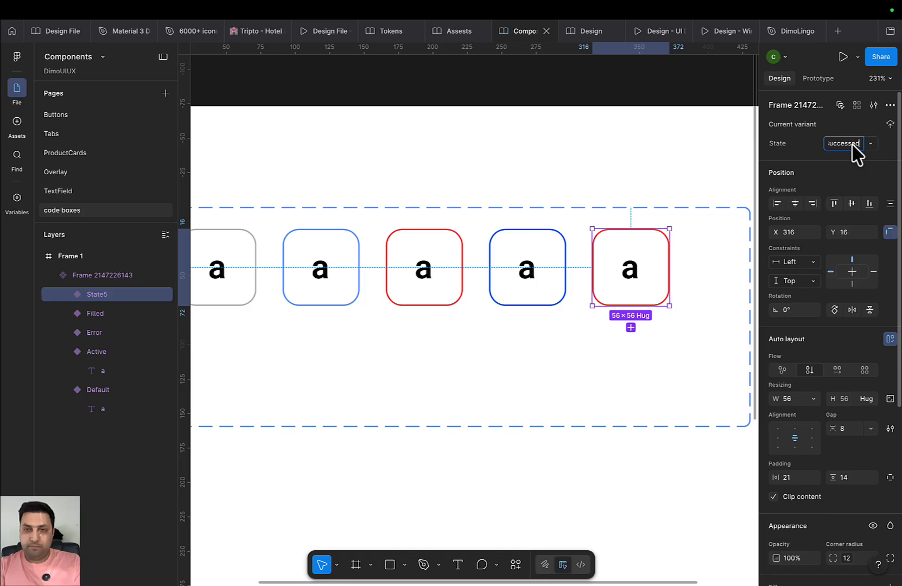
scroll(839, 391, down, 5)
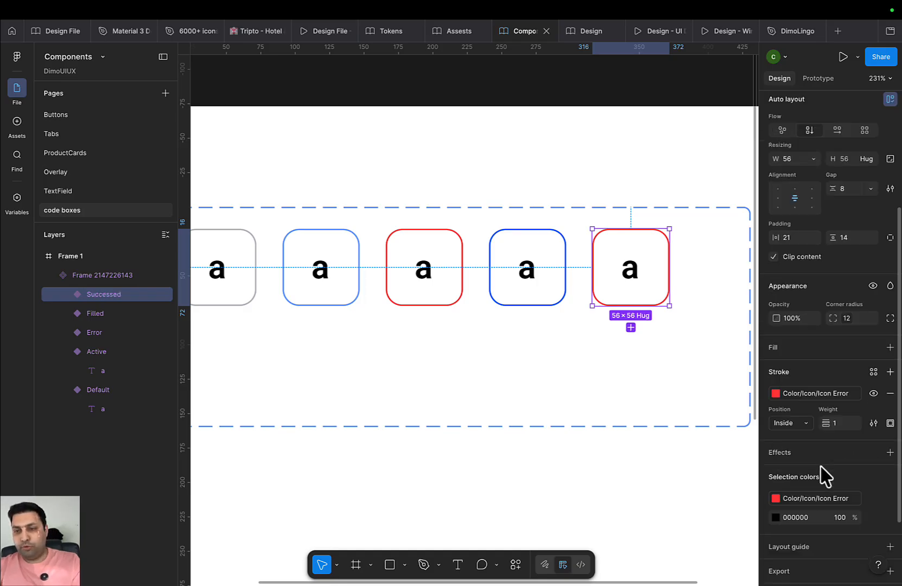
click(801, 369)
scroll(725, 429, down, 3)
Give the Successed variant a green Icon Success border
click(678, 448)
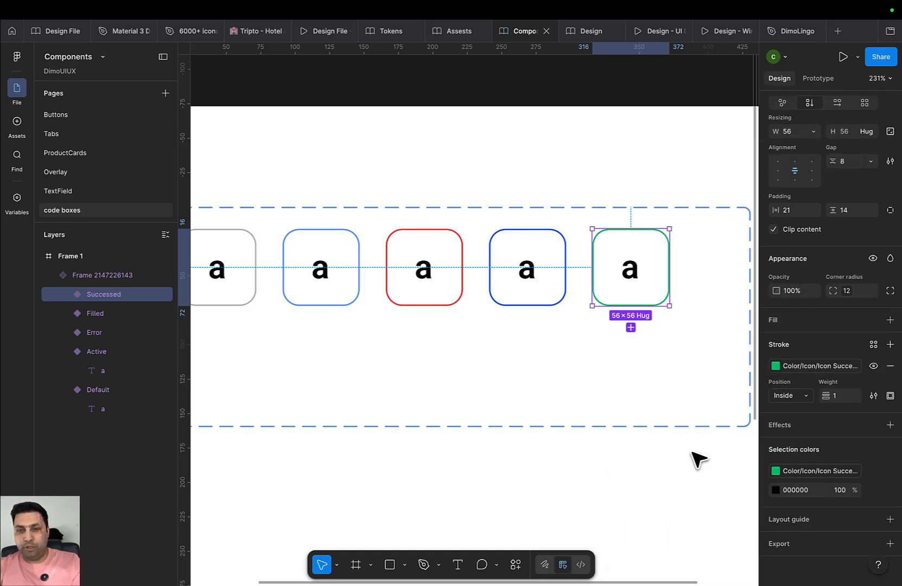
click(614, 395)
scroll(605, 391, left, 3)
scroll(605, 392, up, 1)
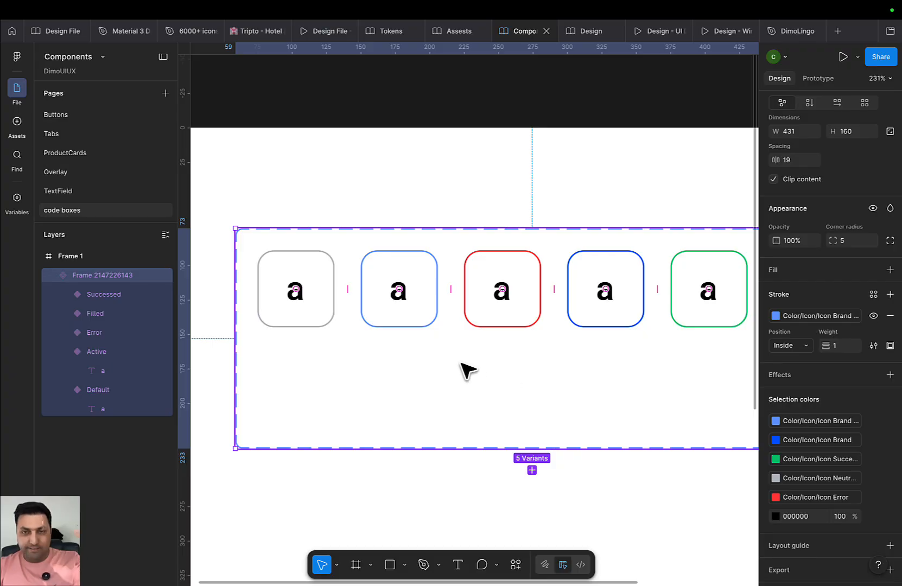
scroll(467, 377, right, 2)
scroll(467, 377, up, 1)
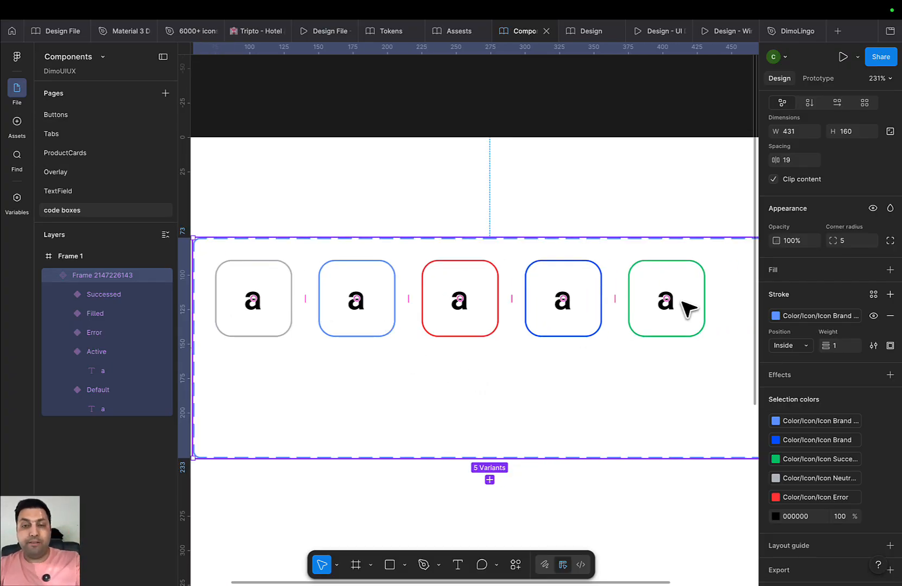
Bind the letter in all five variants to a new text property Code with default value a
click(263, 317)
click(254, 304)
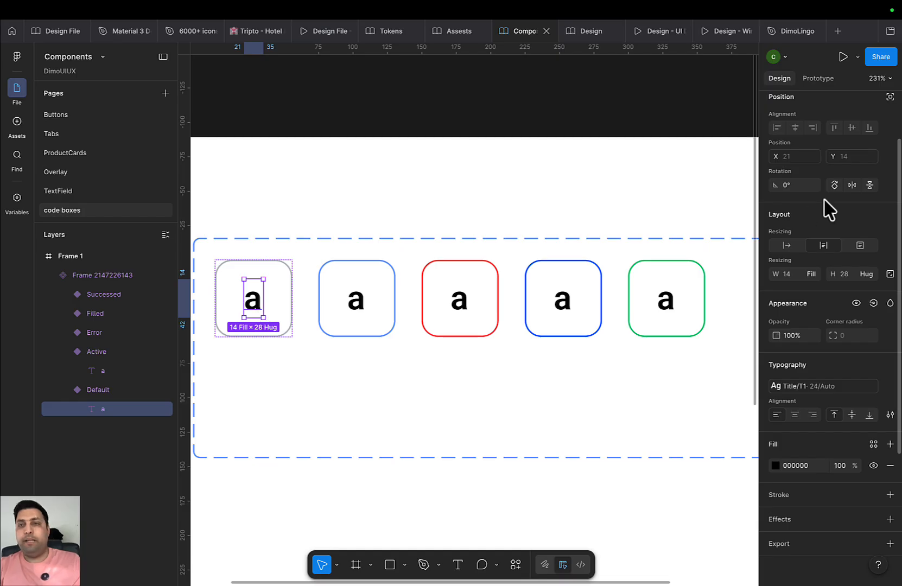
scroll(846, 147, up, 2)
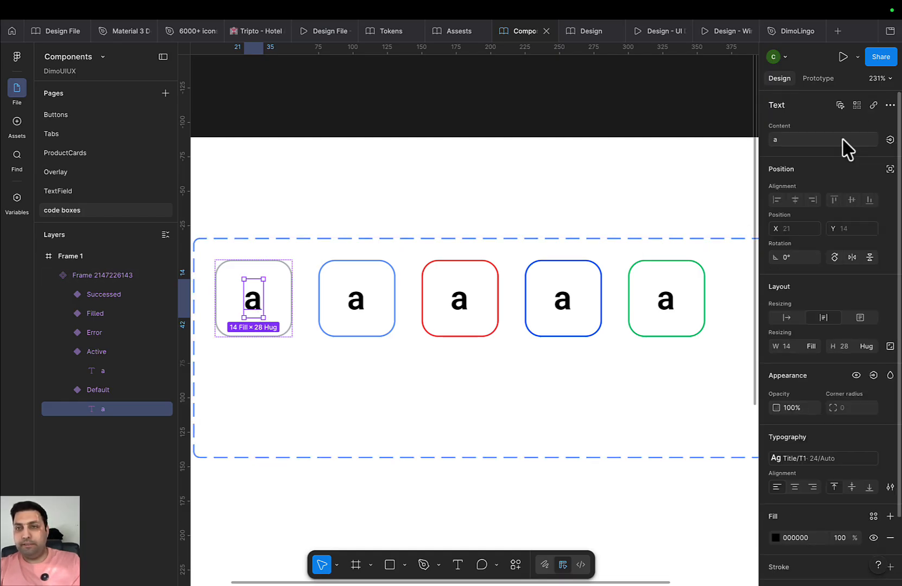
click(840, 105)
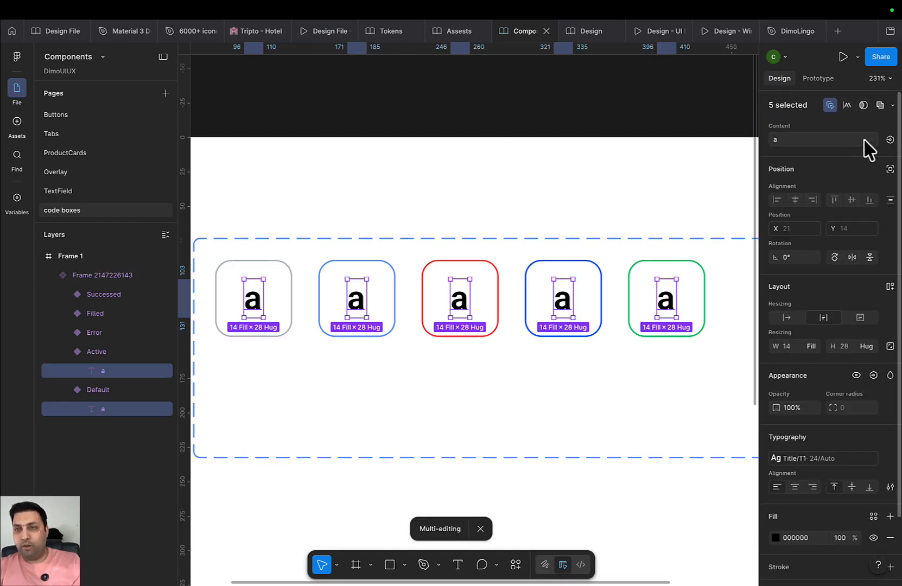
click(890, 140)
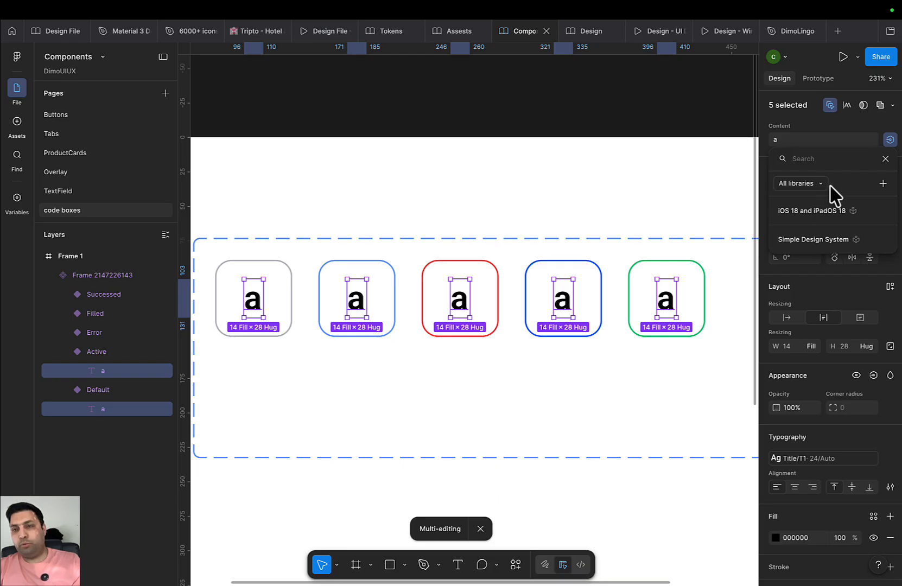
click(883, 185)
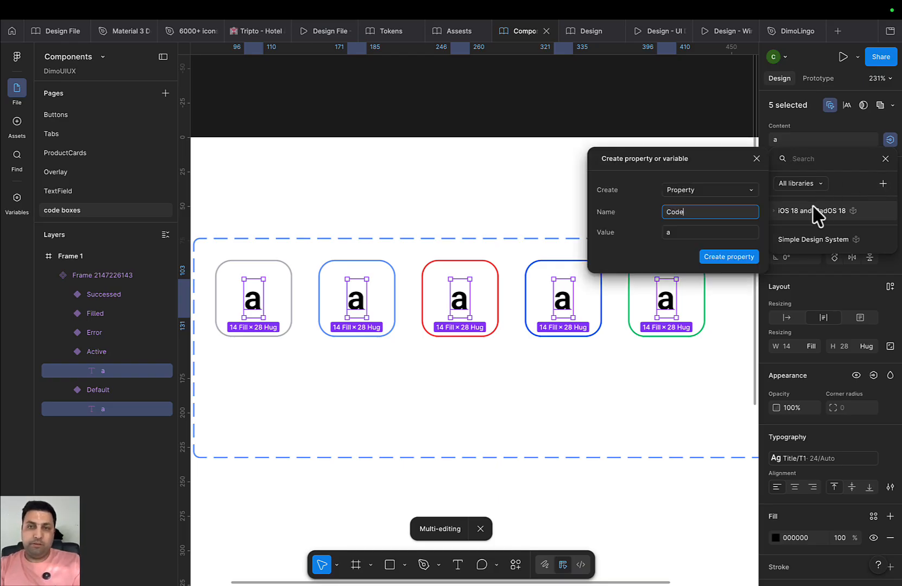
click(731, 255)
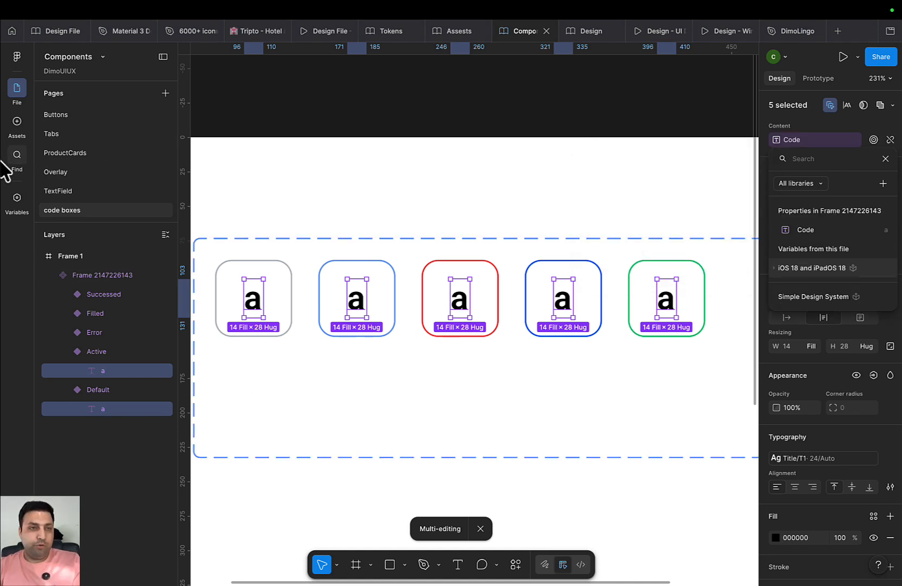
click(16, 128)
Publish the Components library changes
click(163, 57)
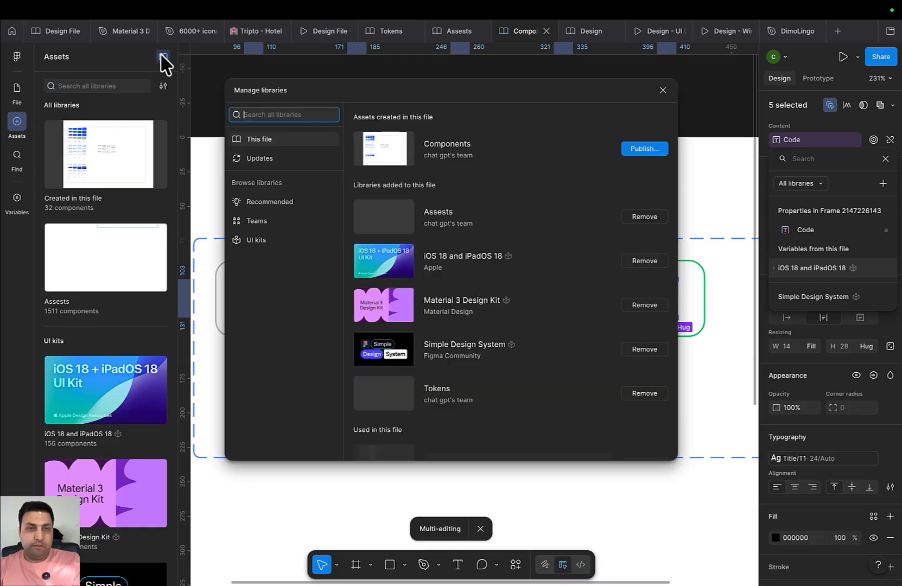
click(656, 163)
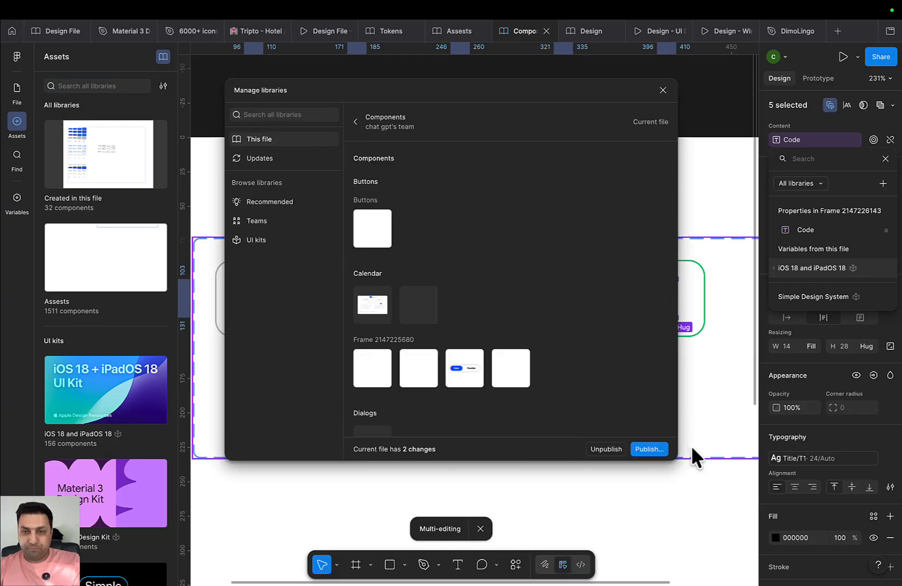
click(648, 448)
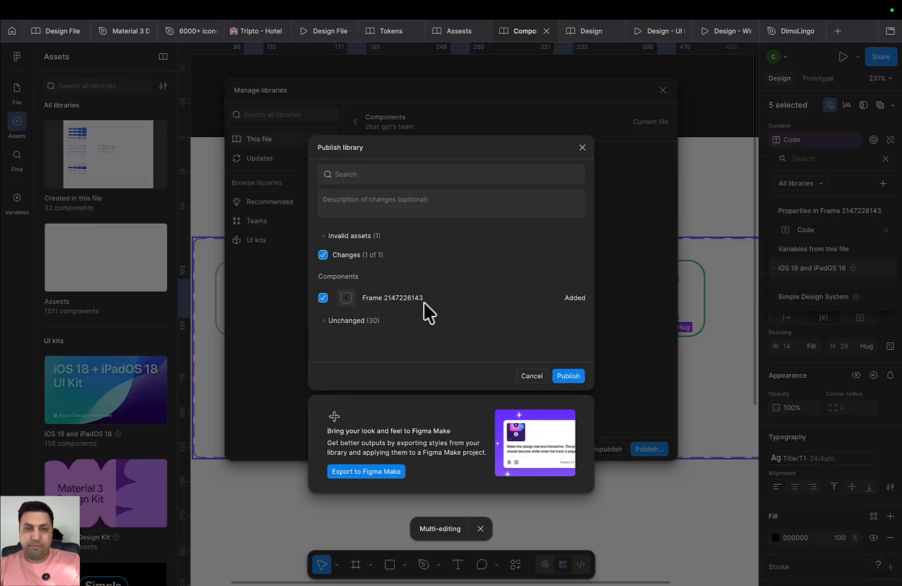
click(582, 148)
click(663, 91)
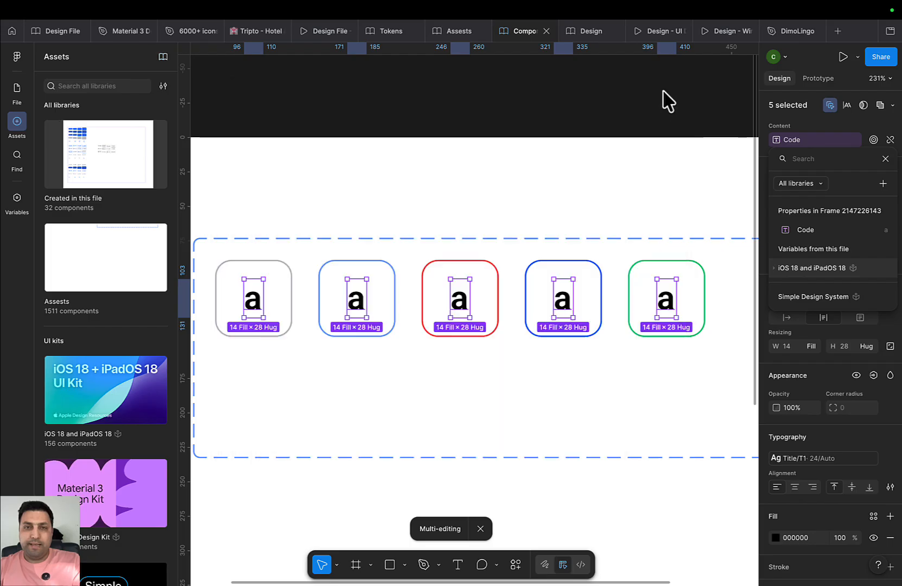
Rename Frame 1 and the five-variant component set to Code Box
scroll(291, 255, down, 5)
click(261, 210)
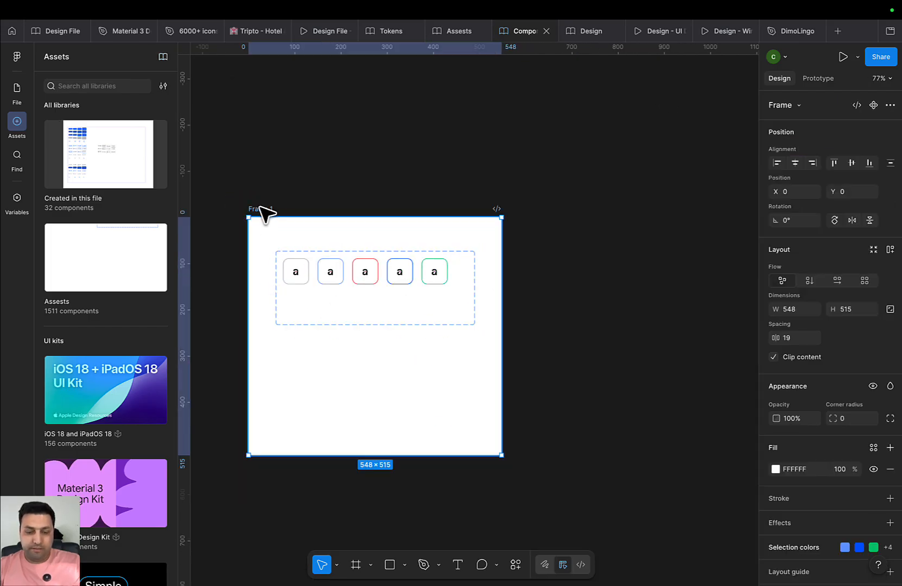
double_click(260, 209)
text(Co)
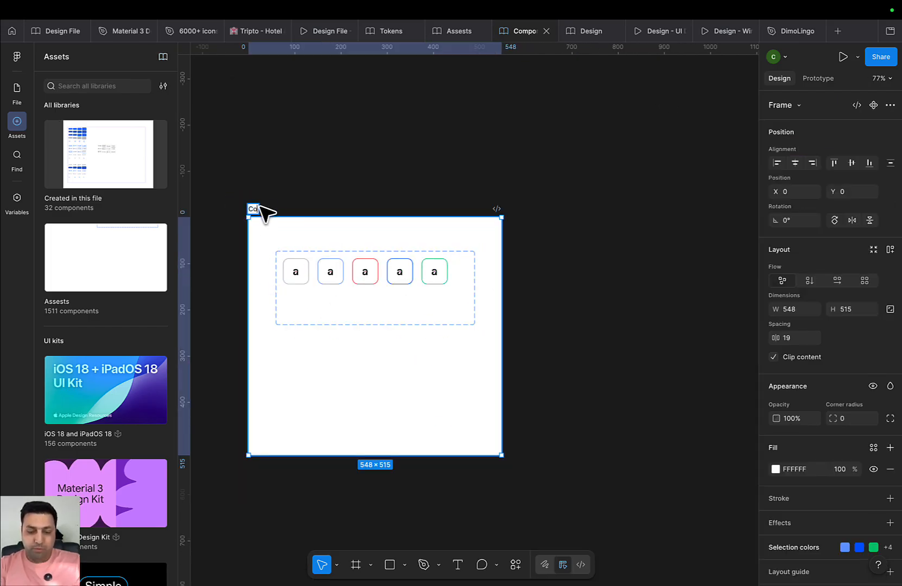
text(de B)
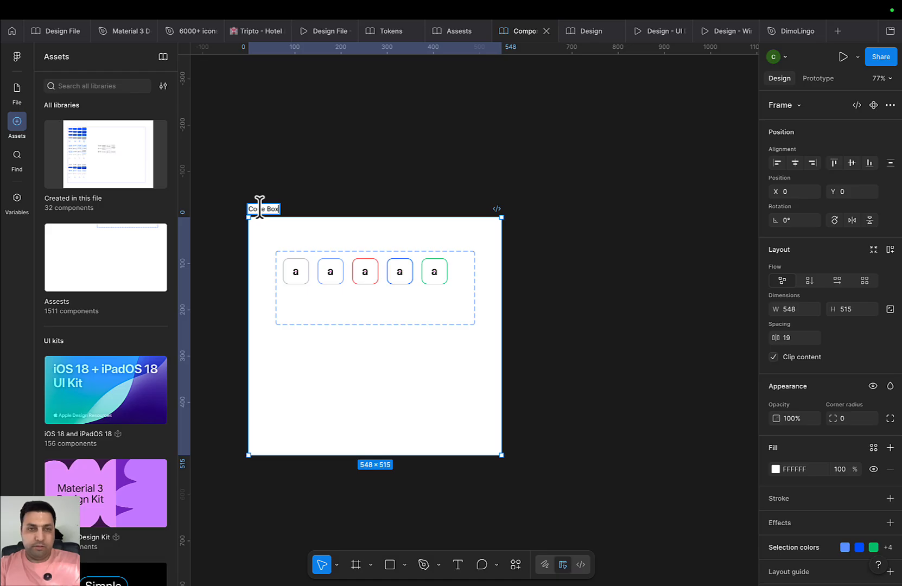
text(ox)
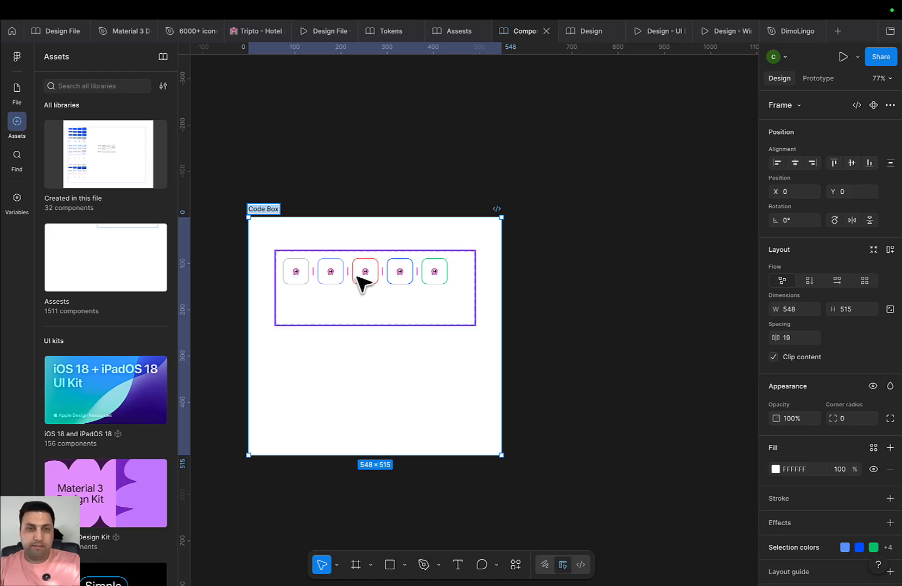
click(380, 301)
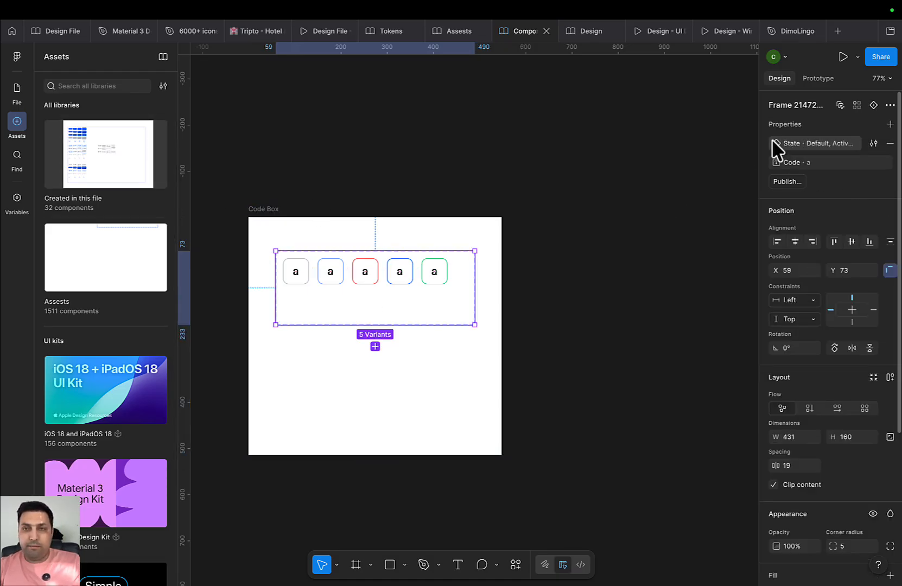
double_click(796, 106)
text(Code Box)
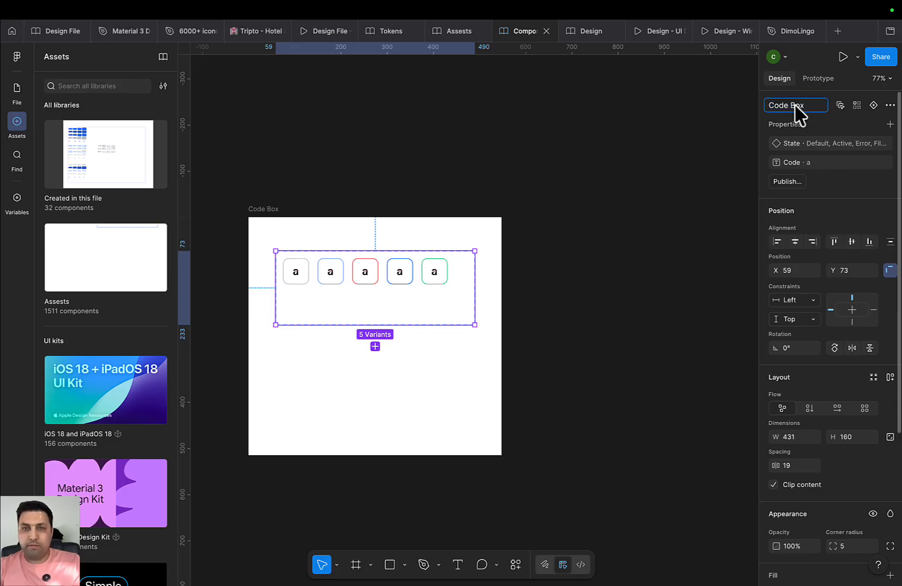
key(Return)
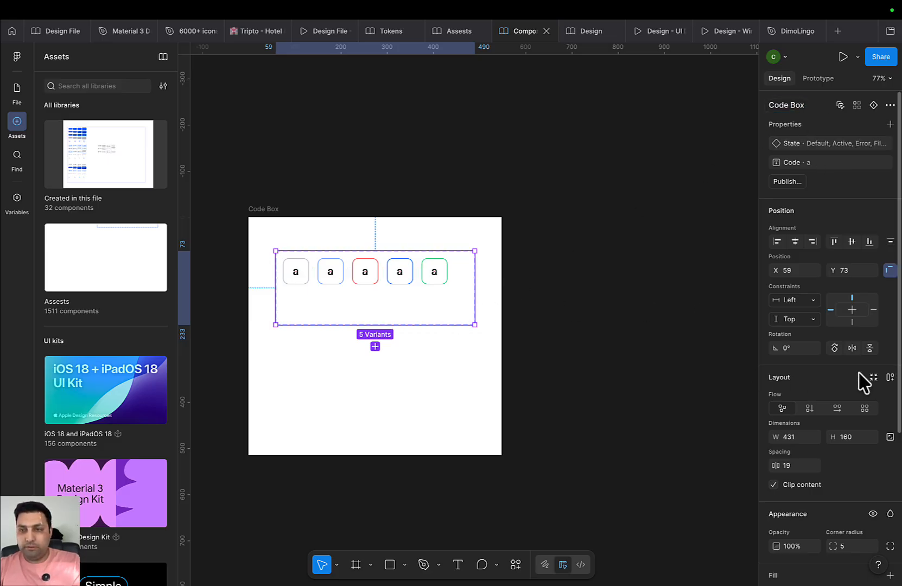
Shorten the Code Box frame to fit the variants and publish the library again
click(280, 217)
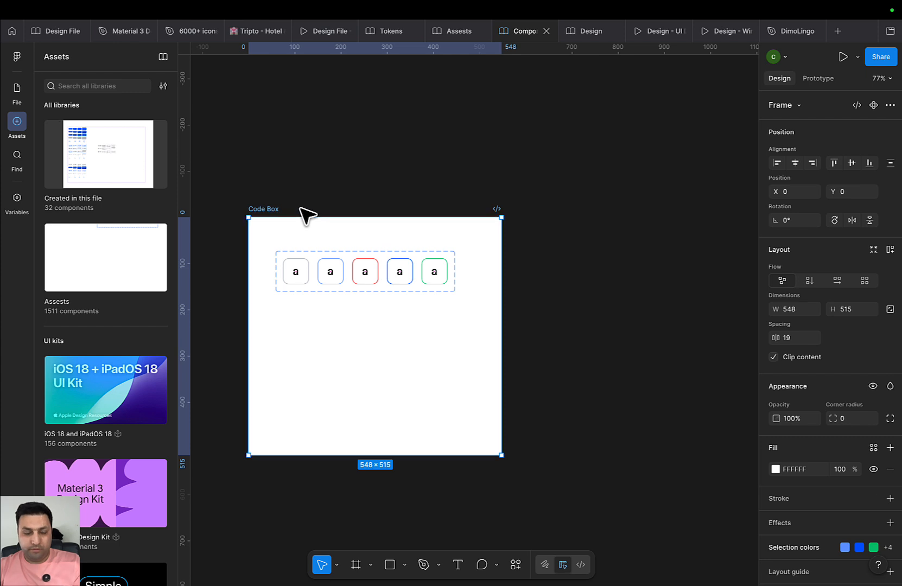
drag(410, 455, 429, 332)
click(310, 183)
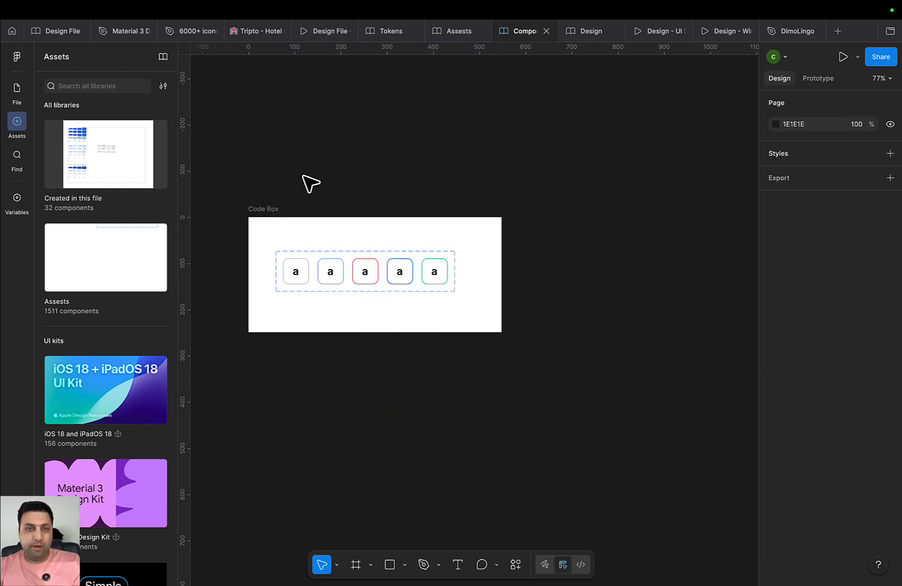
click(163, 56)
click(645, 149)
click(570, 377)
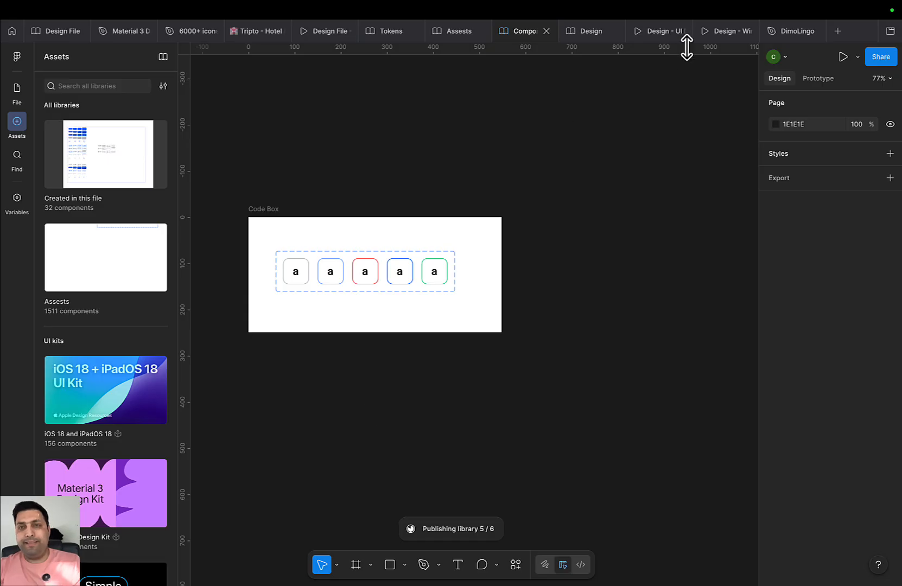
click(585, 33)
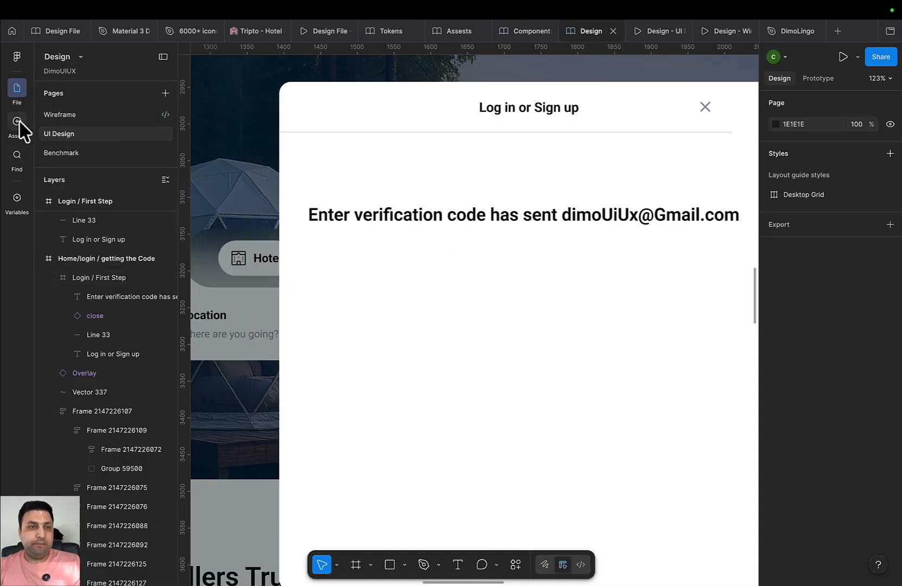
Search the assets for code and place a Code Box instance inside the login modal
click(17, 156)
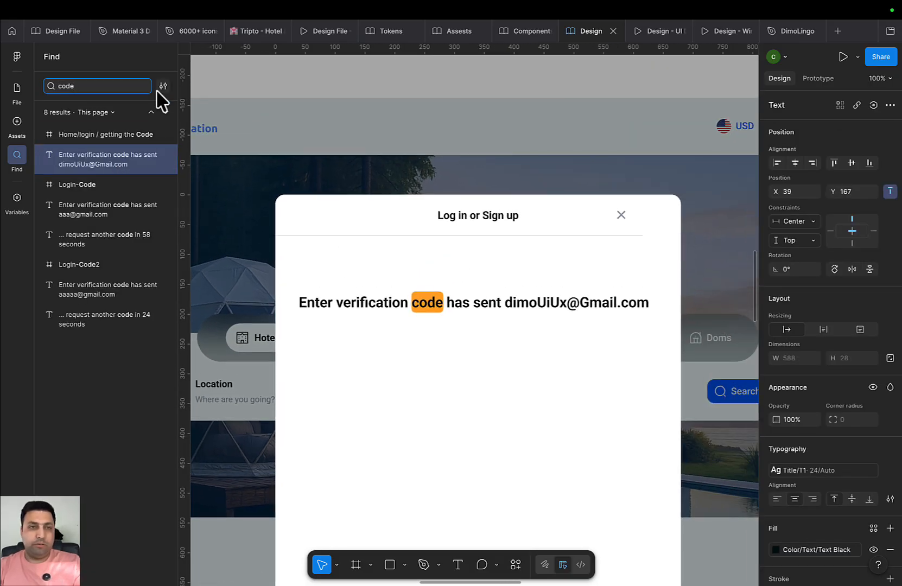
text(code)
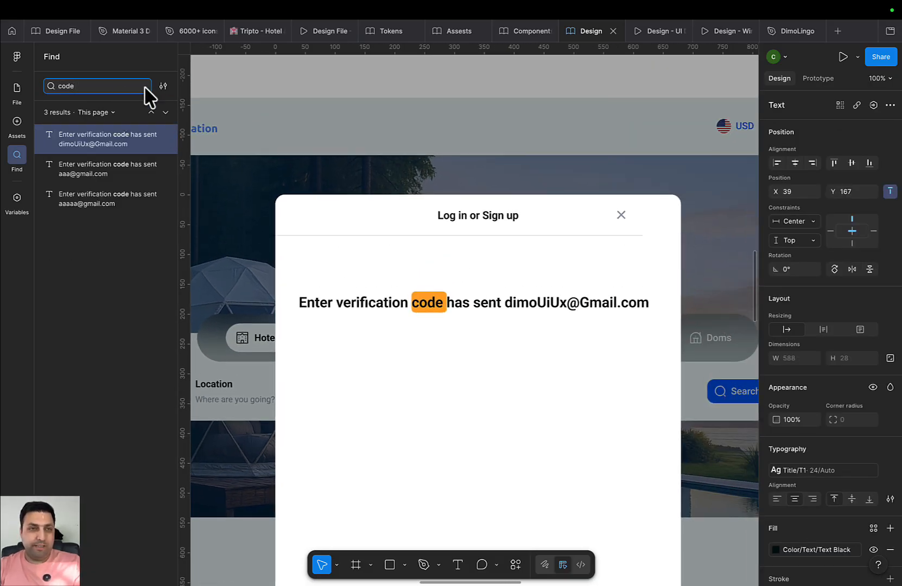
click(22, 120)
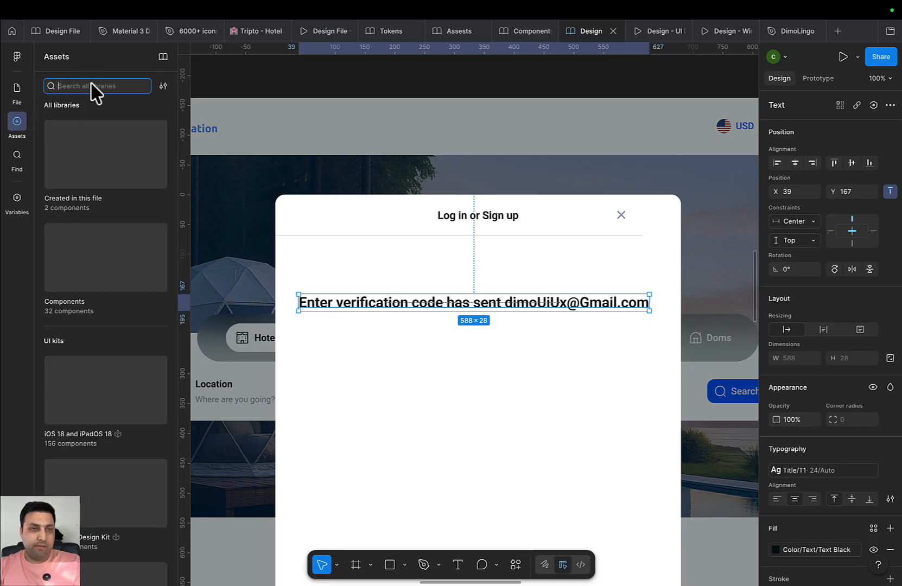
text(cod)
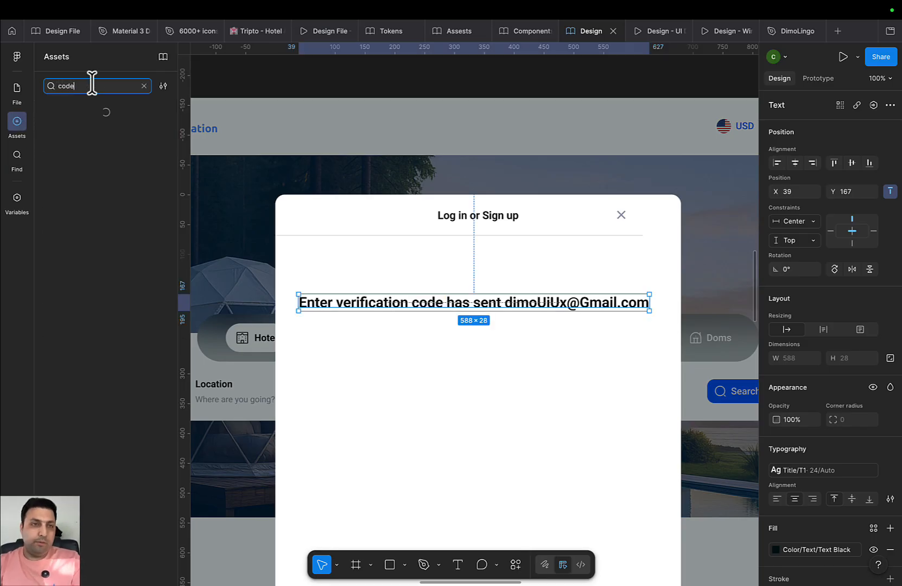
text(e)
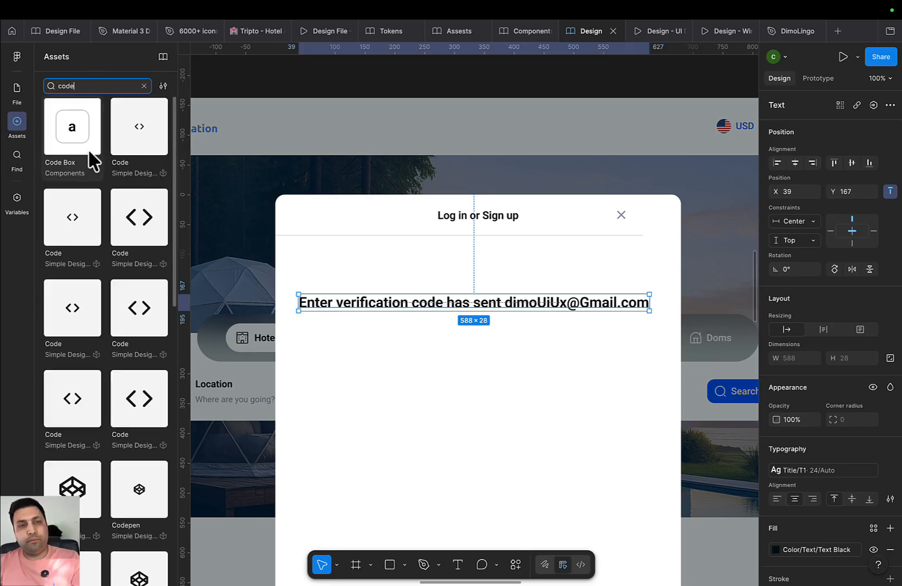
drag(88, 148, 356, 374)
Duplicate the Code Box into a row of five instances
scroll(426, 411, up, 5)
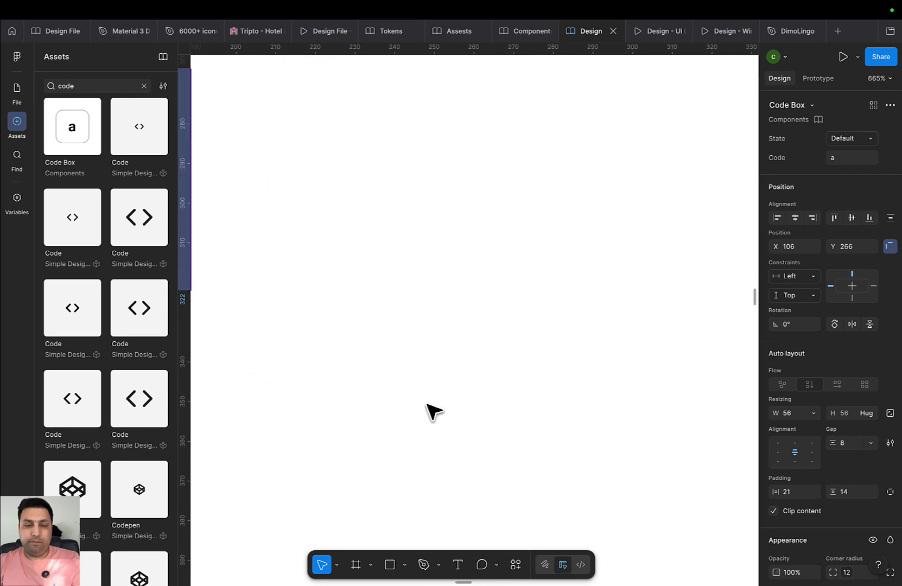
scroll(448, 405, down, 8)
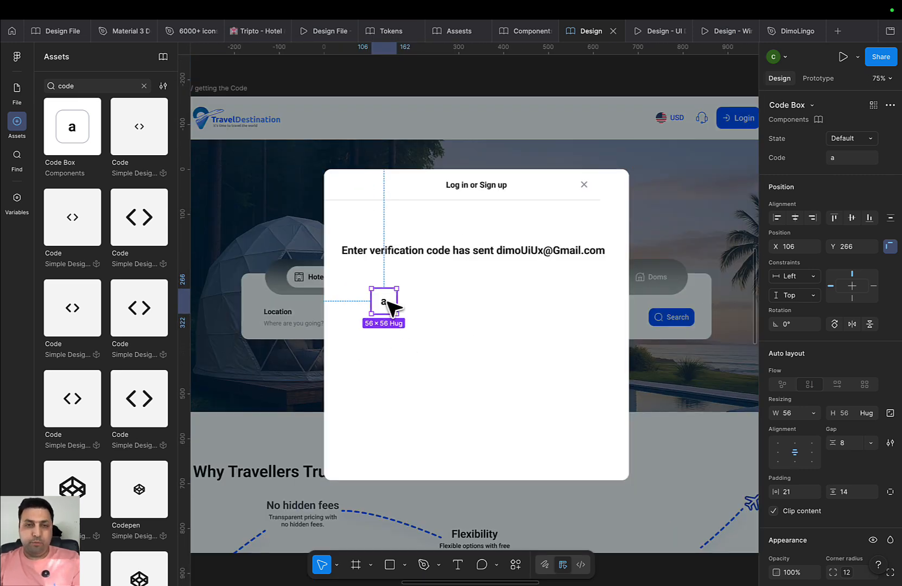
drag(395, 305, 425, 306)
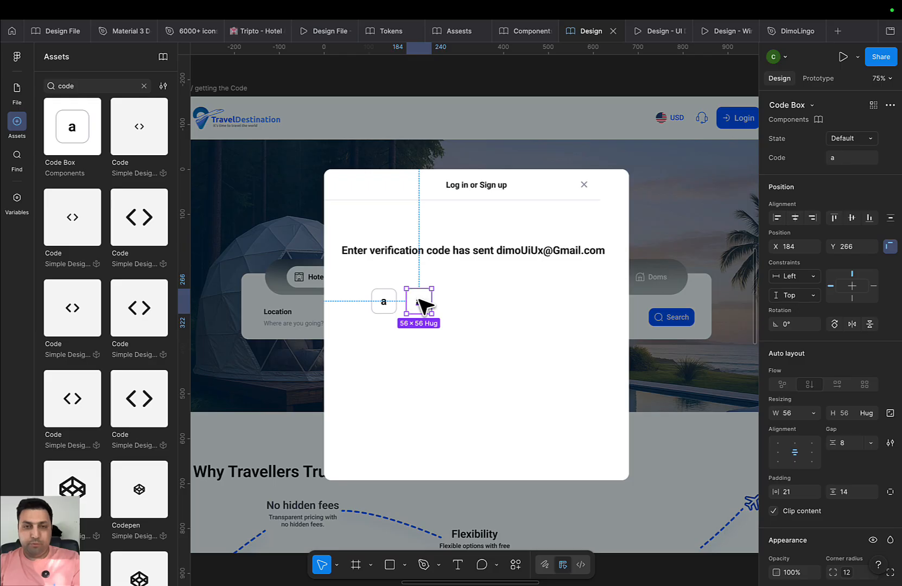
key(super+d)
key(super+d)
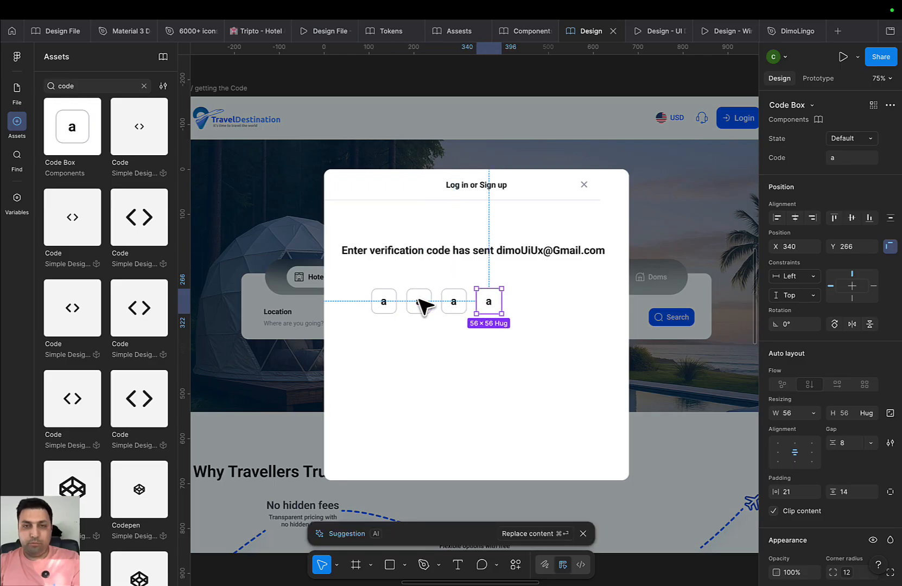
key(super+d)
Select all five code boxes and wrap them in a horizontal auto-layout frame
drag(554, 348, 403, 316)
click(528, 298)
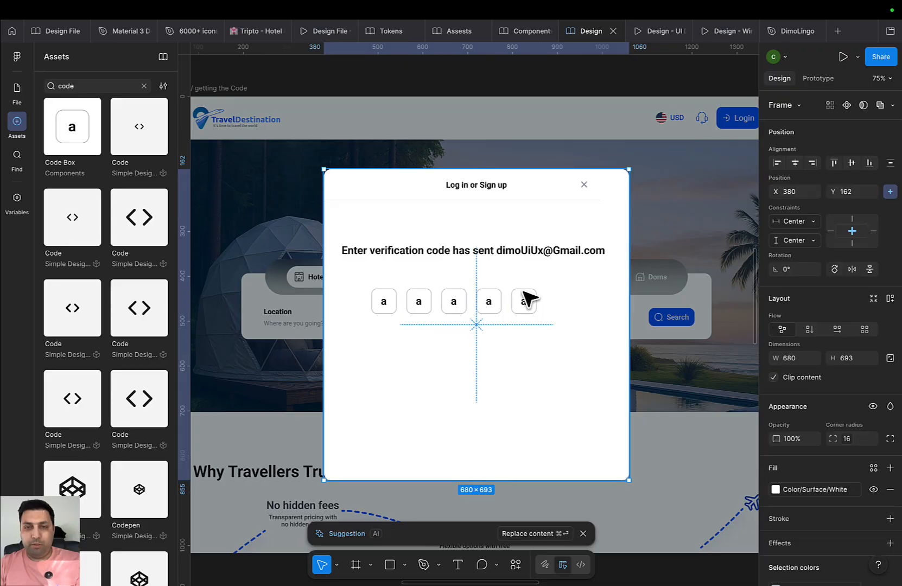
click(522, 302)
scroll(491, 320, up, 2)
shift+click(488, 301)
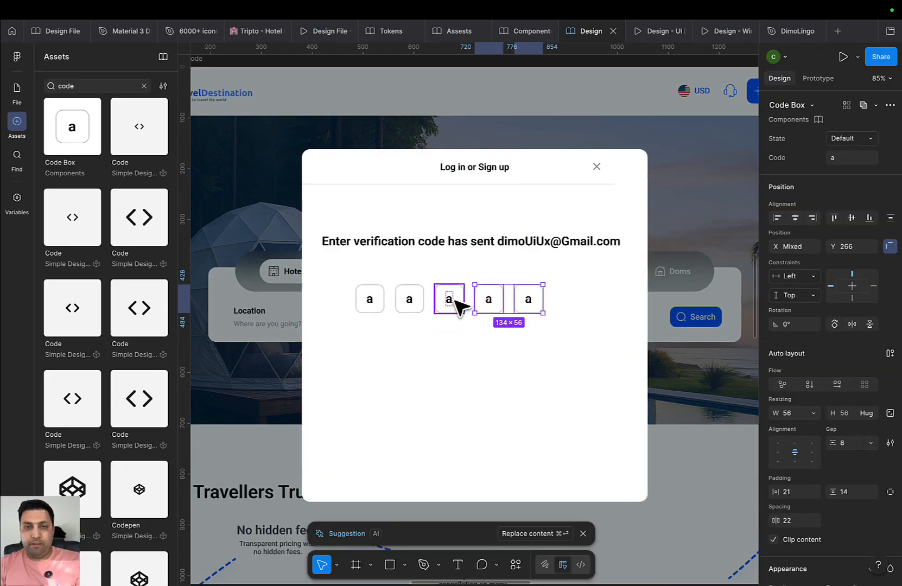
shift+click(450, 300)
shift+click(411, 300)
shift+click(369, 300)
key(shift+a)
Centre the code-box row horizontally in the modal and move it up under the verification message
scroll(398, 322, down, 2)
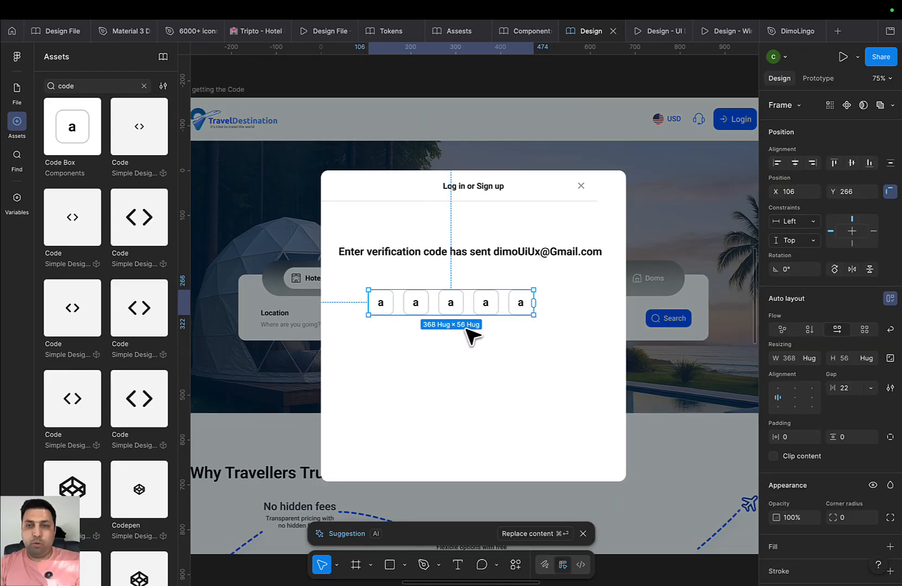
click(796, 163)
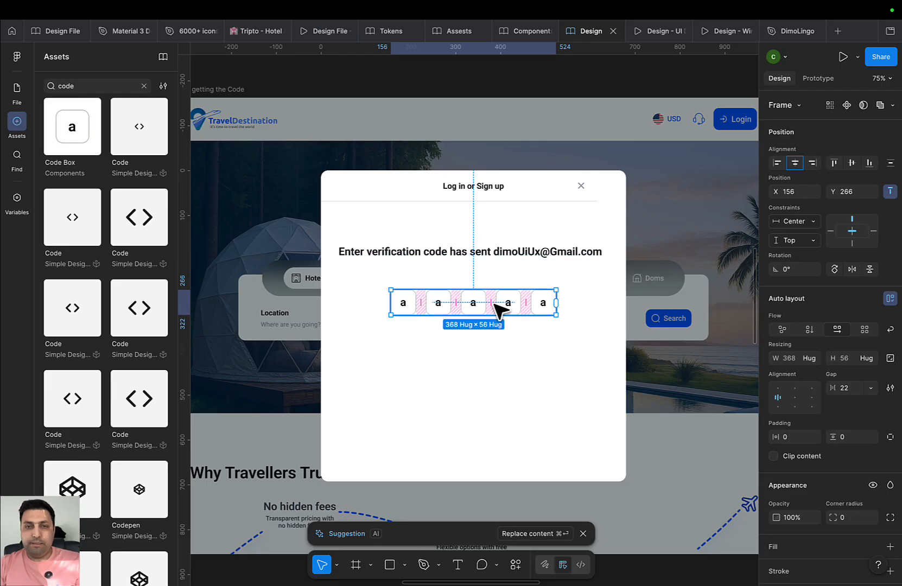
drag(499, 306, 483, 288)
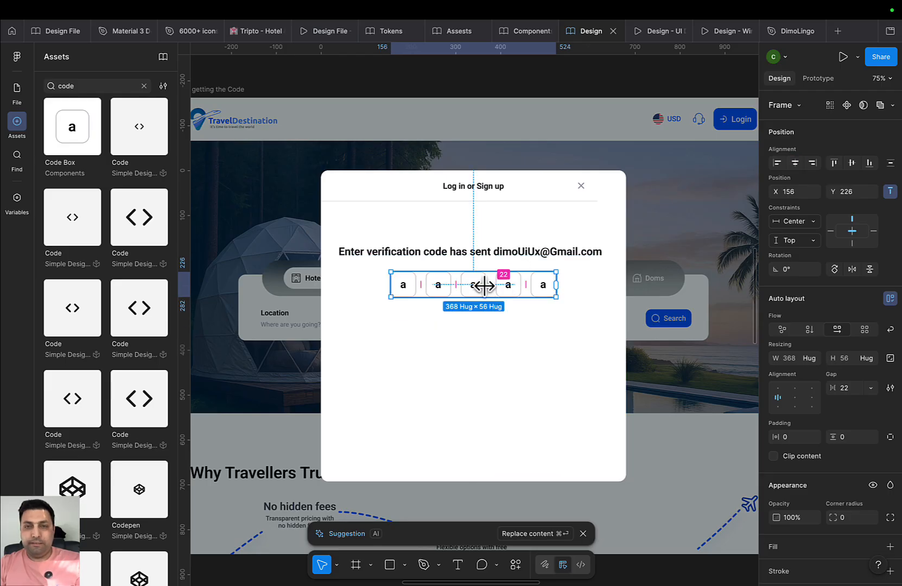
scroll(478, 291, up, 3)
scroll(467, 291, up, 3)
scroll(417, 288, up, 1)
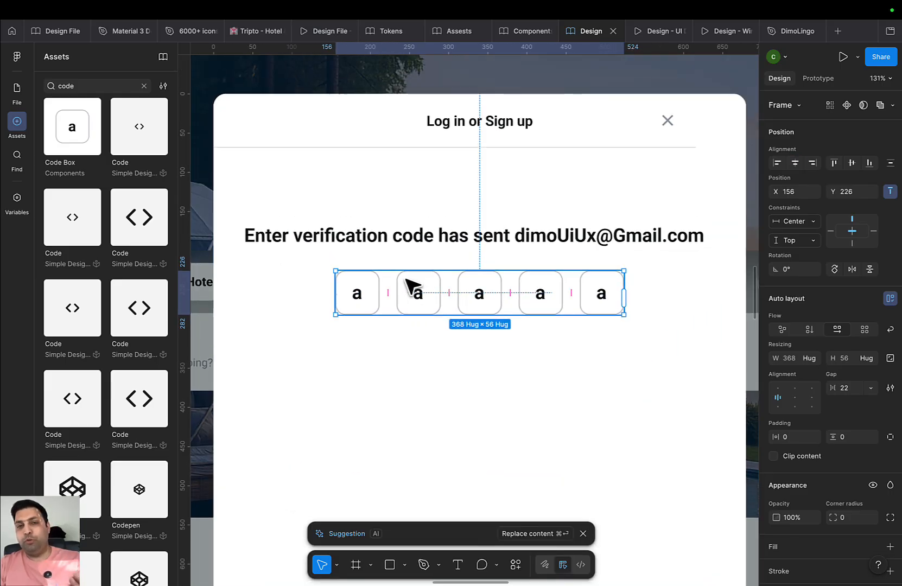
Jump from the first code box to its main Code Box component
click(362, 280)
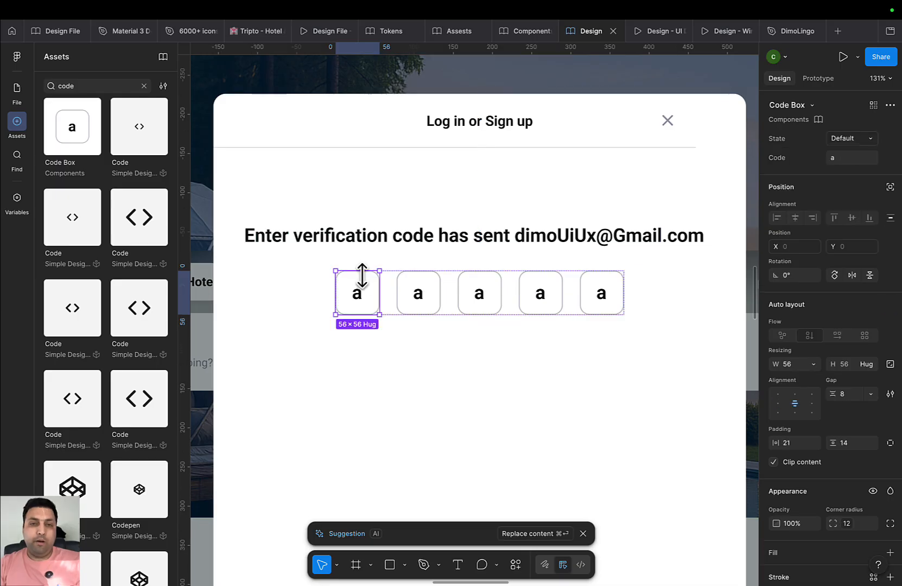
right_click(362, 282)
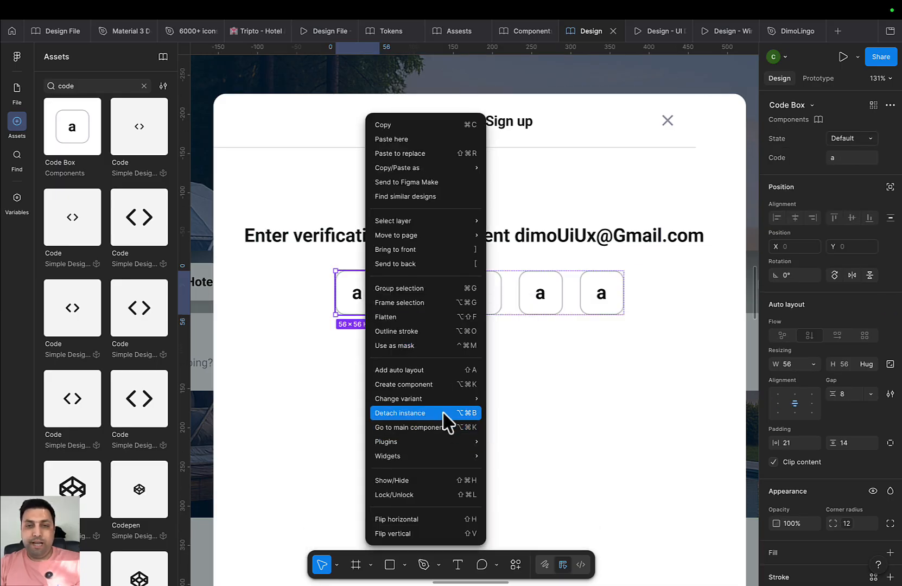
click(447, 429)
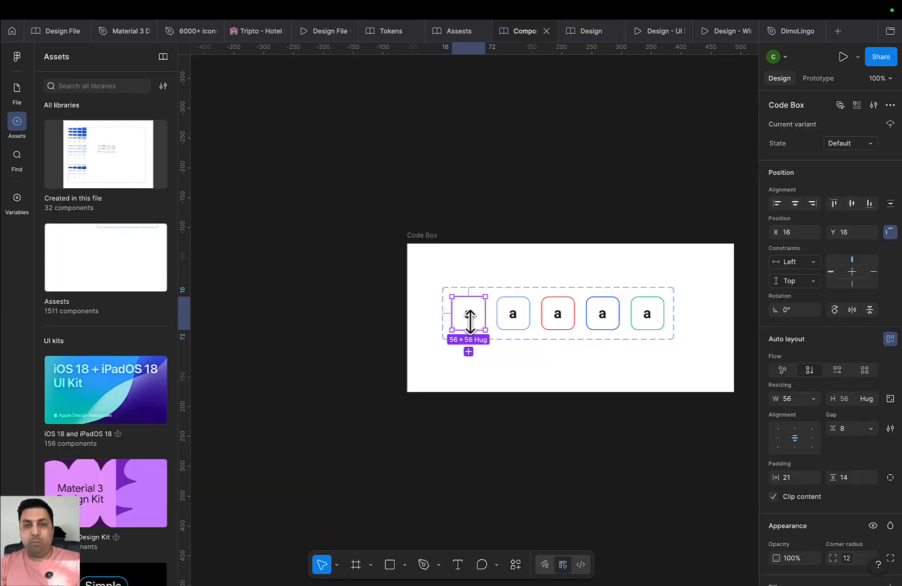
scroll(488, 334, right, 2)
scroll(403, 324, up, 3)
Select the letter in all five variants and apply the Color/Text/Text Black fill
double_click(409, 304)
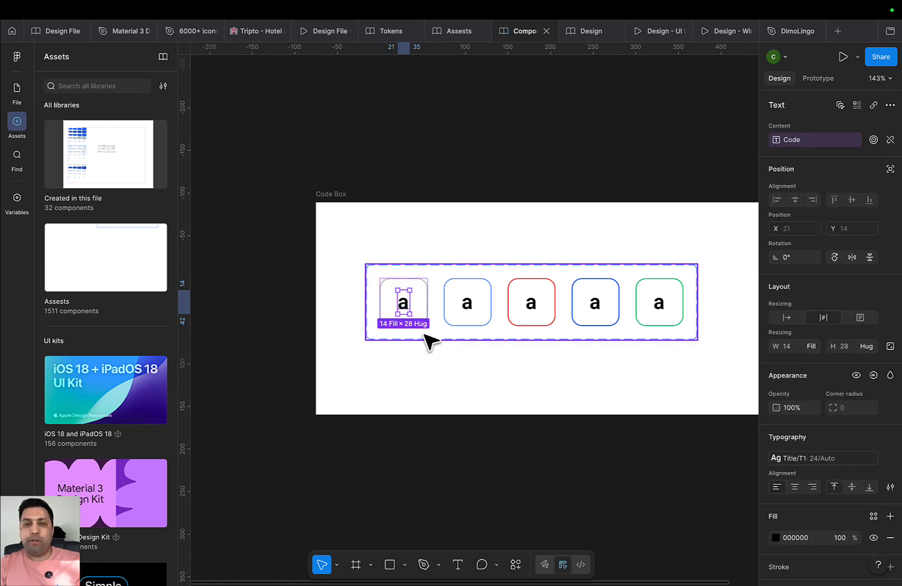
click(841, 106)
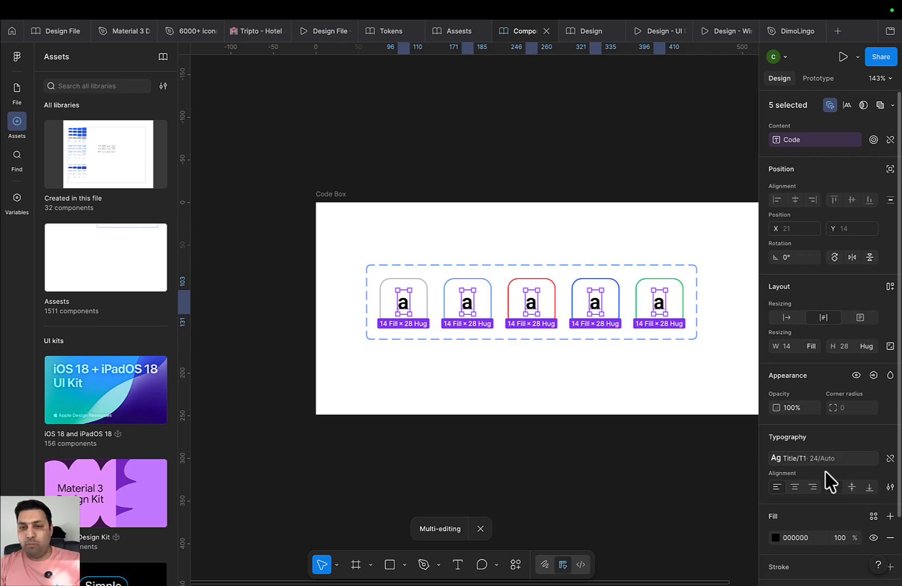
scroll(833, 505, down, 3)
click(873, 450)
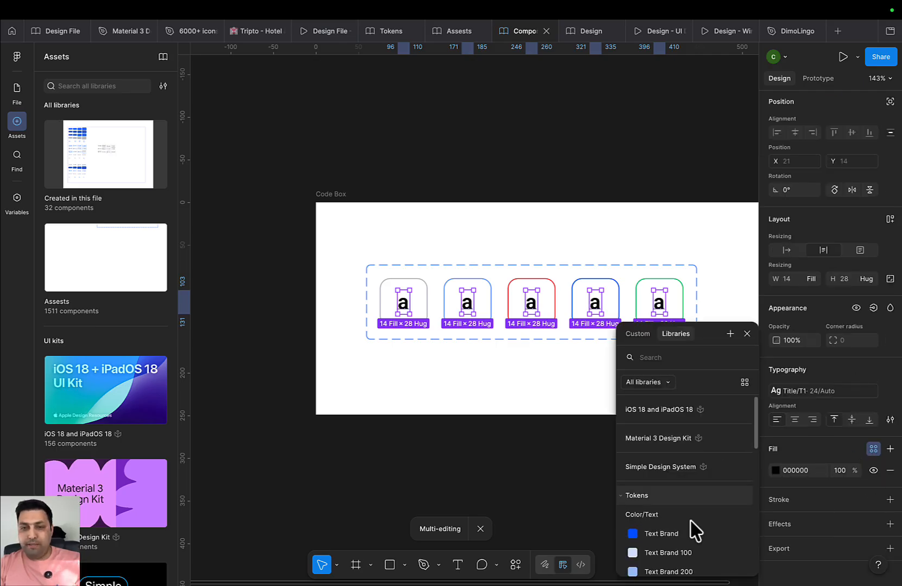
scroll(688, 529, down, 3)
click(685, 533)
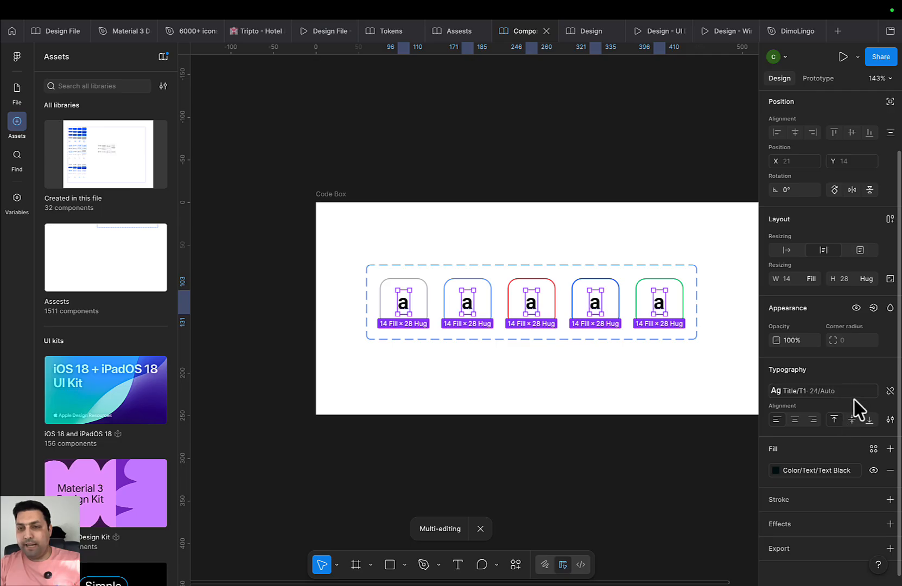
click(873, 309)
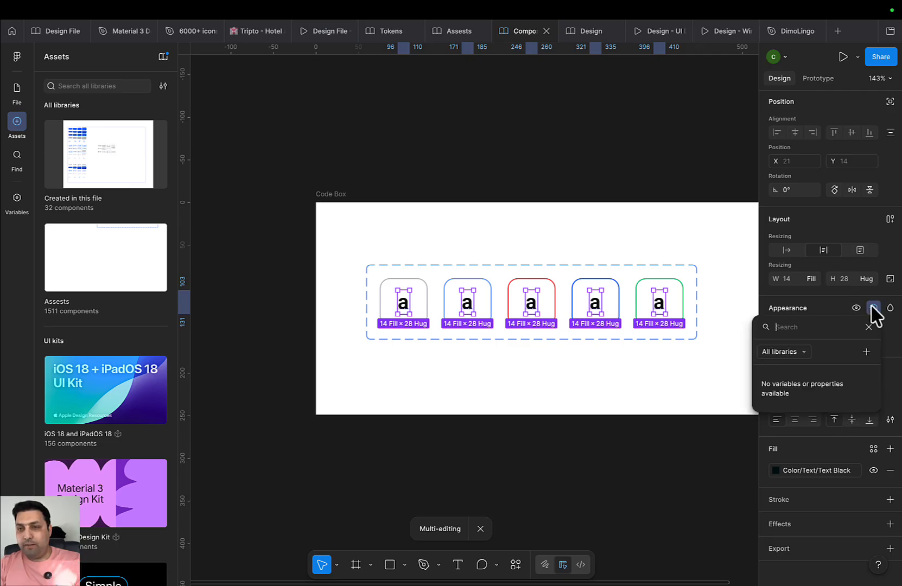
Create a boolean isFilled property (True) for the letters, then bring up the library list
click(866, 353)
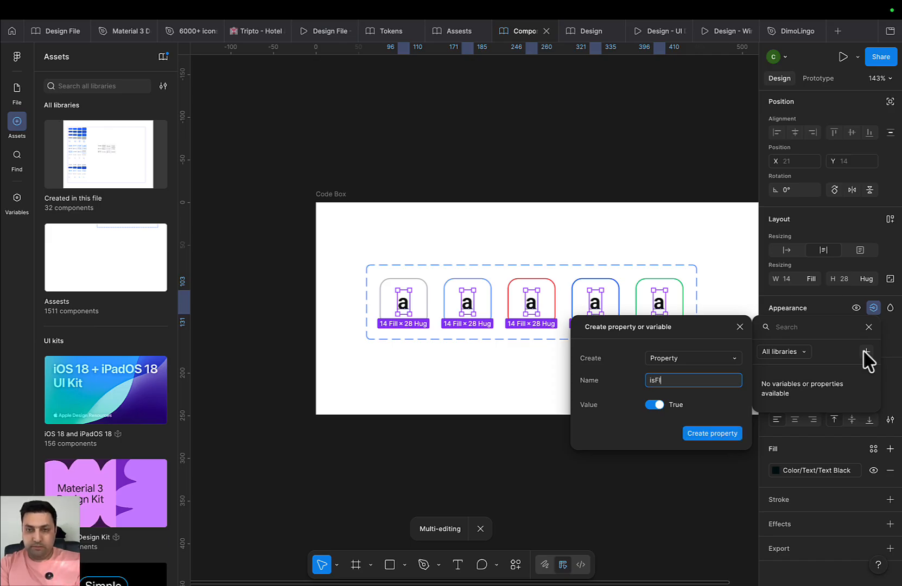
key(Return)
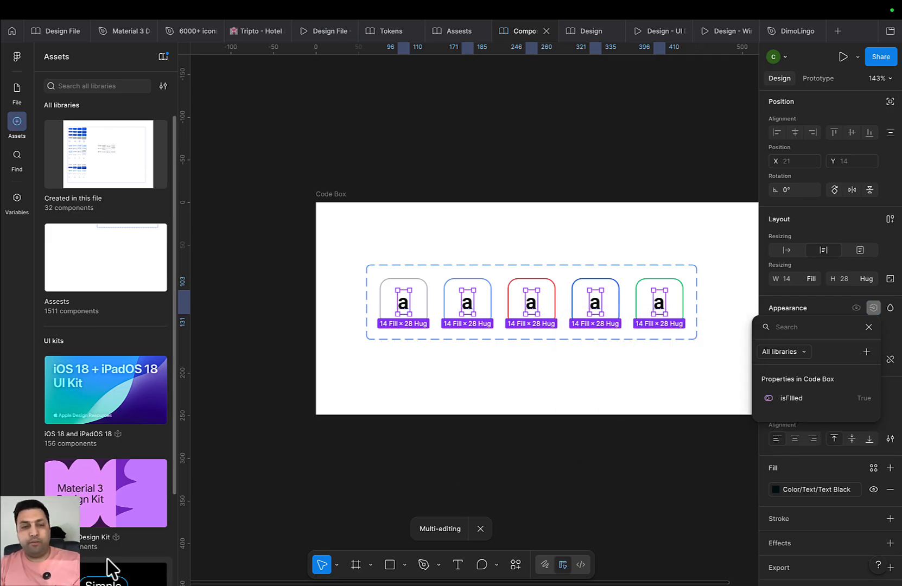
click(163, 57)
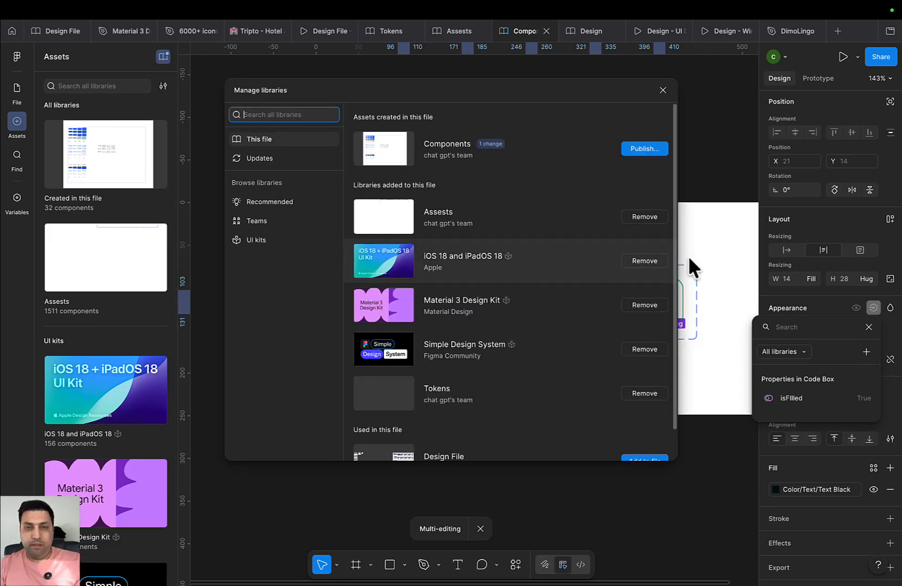
Publish the Components library update containing the modified Code Box
click(645, 148)
click(568, 377)
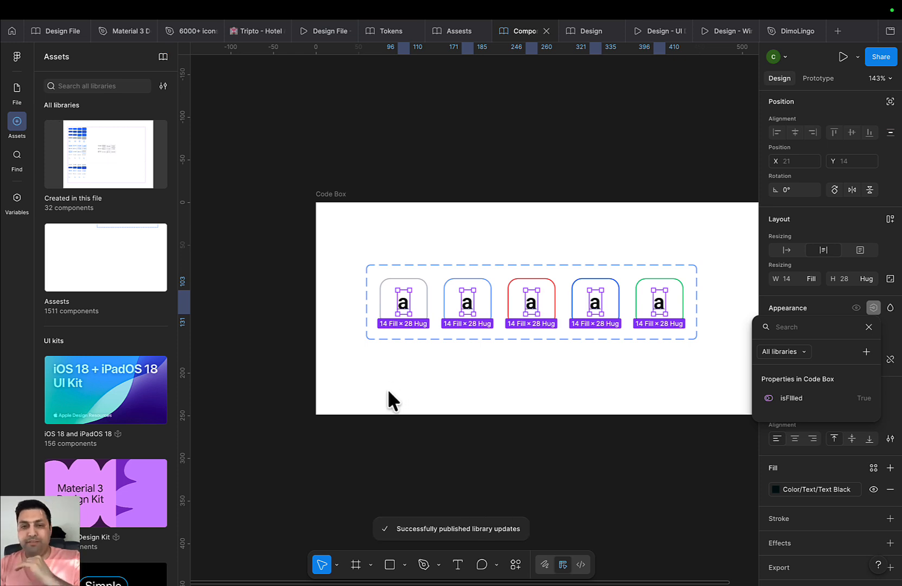
In the Design file, accept all library updates for the Code Box
click(579, 33)
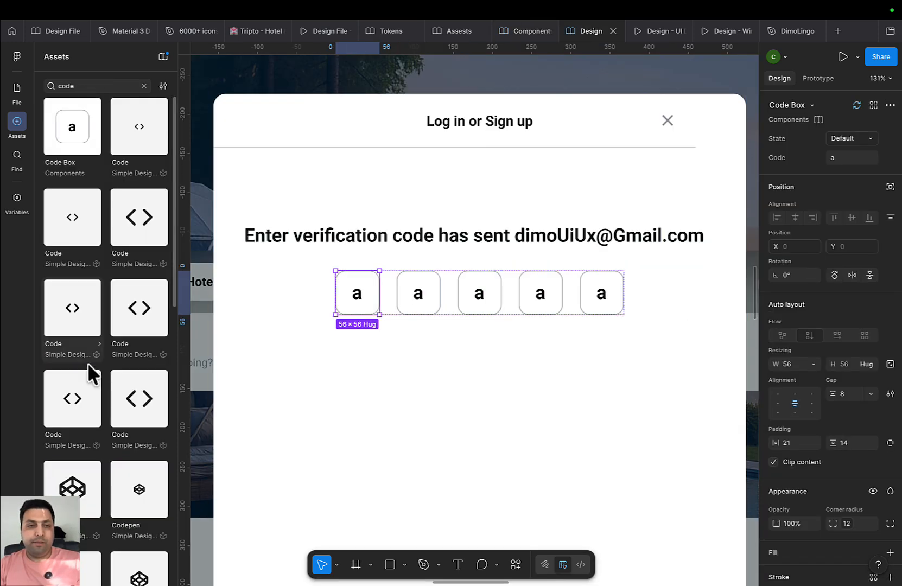
click(163, 56)
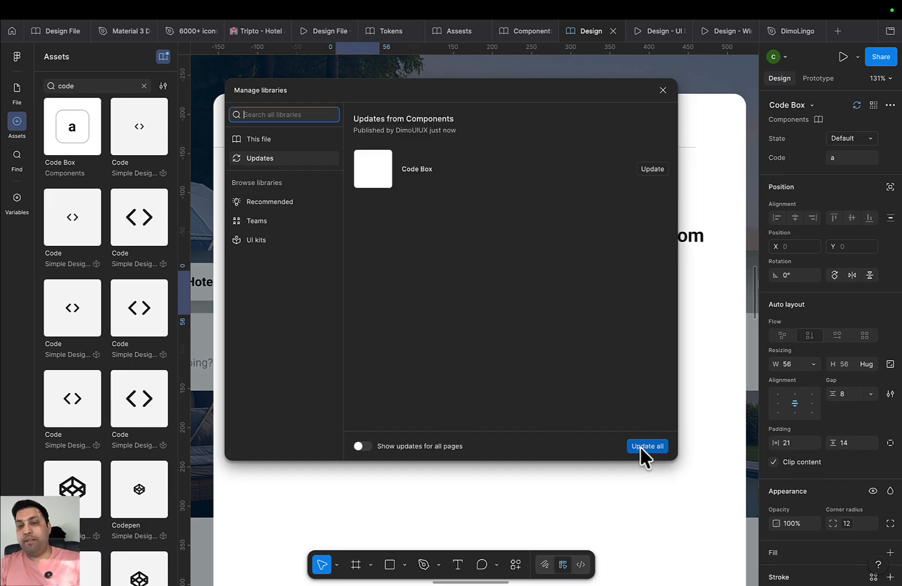
click(641, 446)
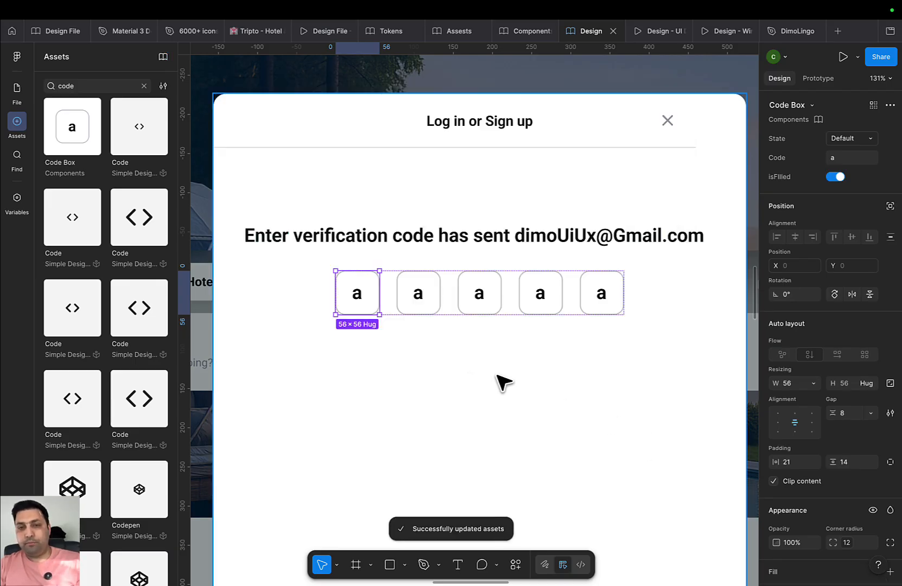
Turn isFilled off for the first code box and then boxes two to five
click(837, 177)
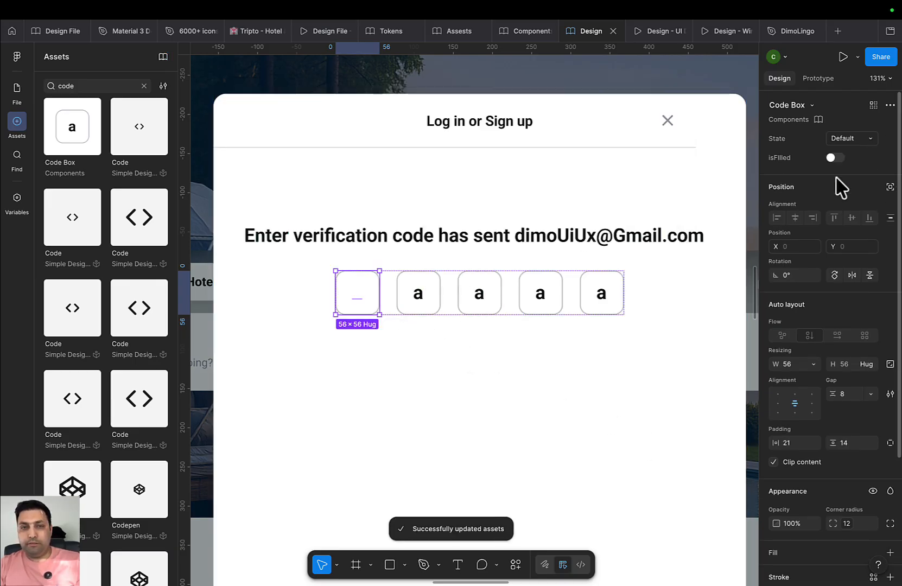
click(418, 294)
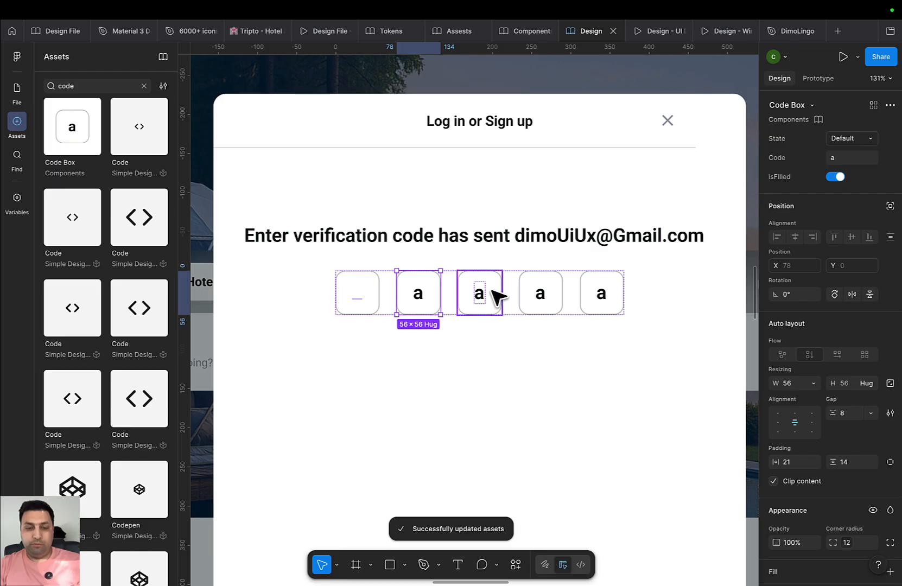
shift+click(493, 291)
shift+click(538, 295)
shift+click(613, 296)
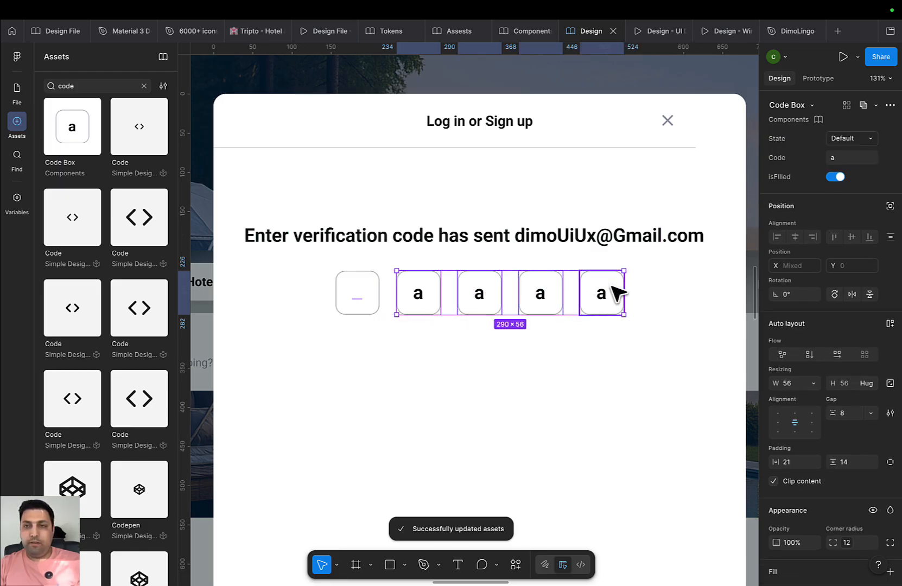
click(840, 177)
click(580, 363)
scroll(550, 398, down, 1)
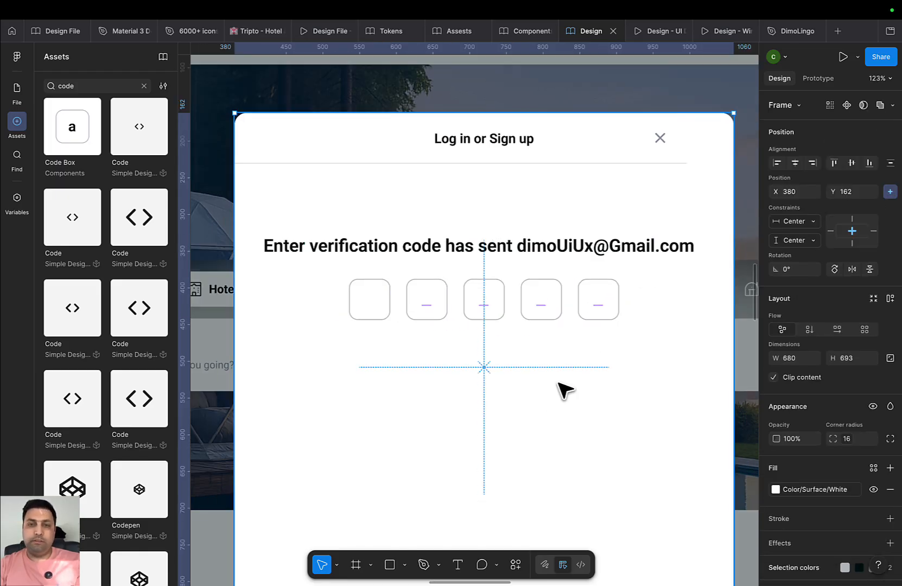
double_click(580, 302)
scroll(588, 308, up, 3)
click(588, 369)
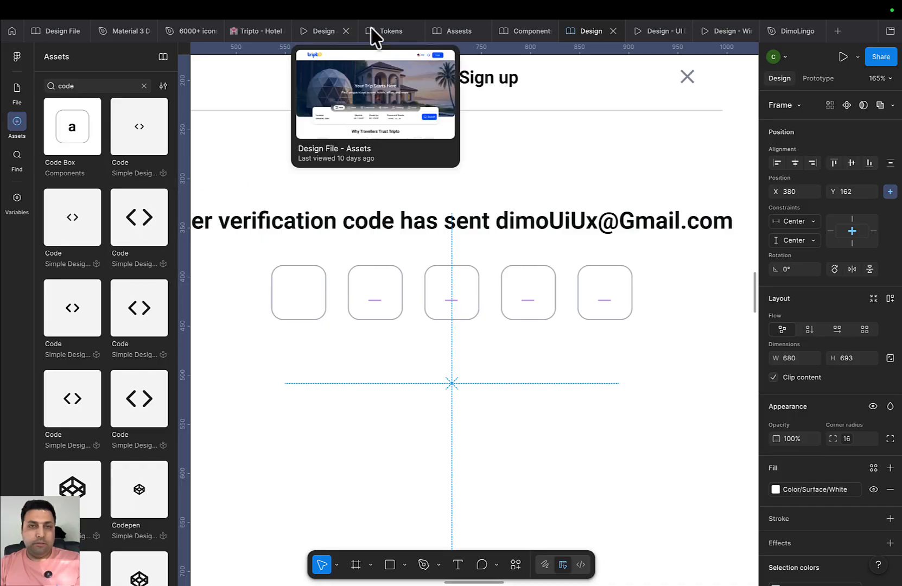
scroll(534, 279, up, 5)
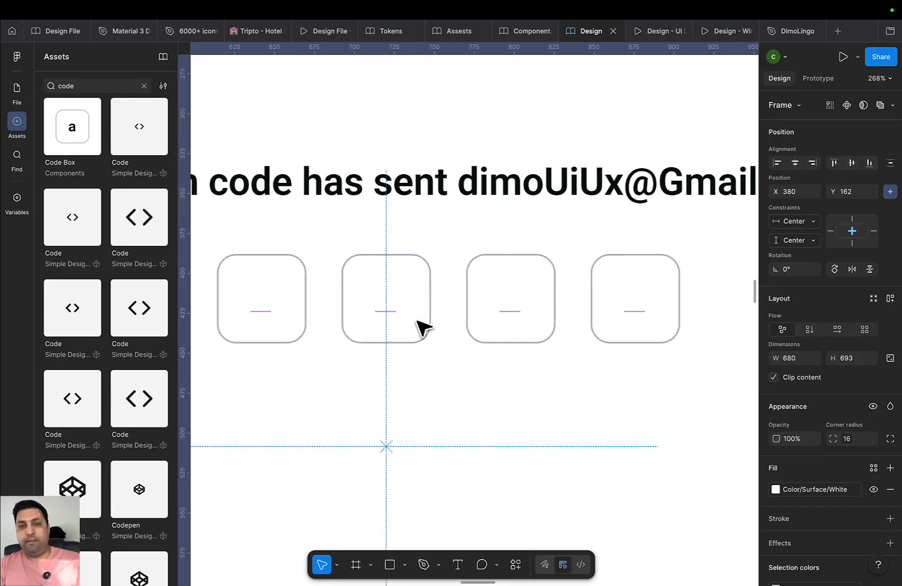
scroll(424, 327, down, 5)
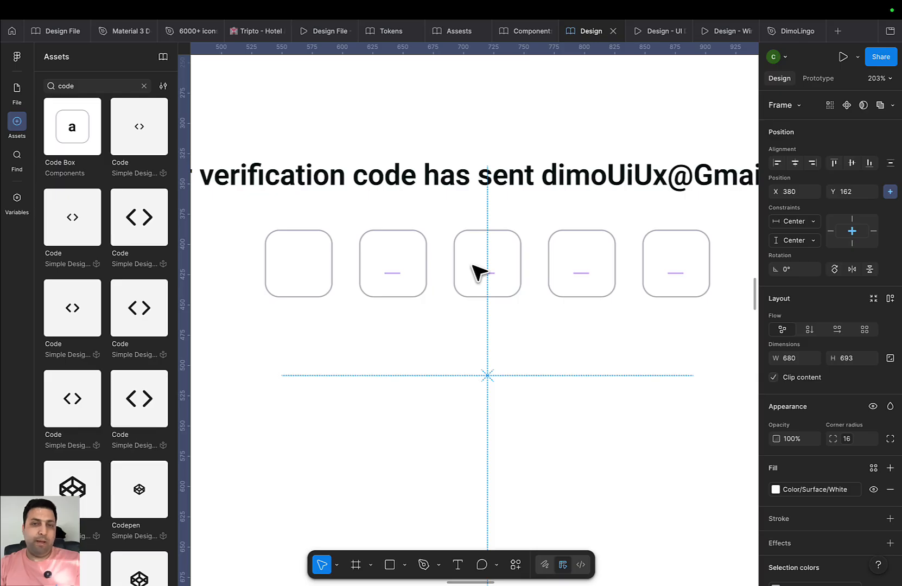
scroll(499, 289, up, 4)
click(495, 277)
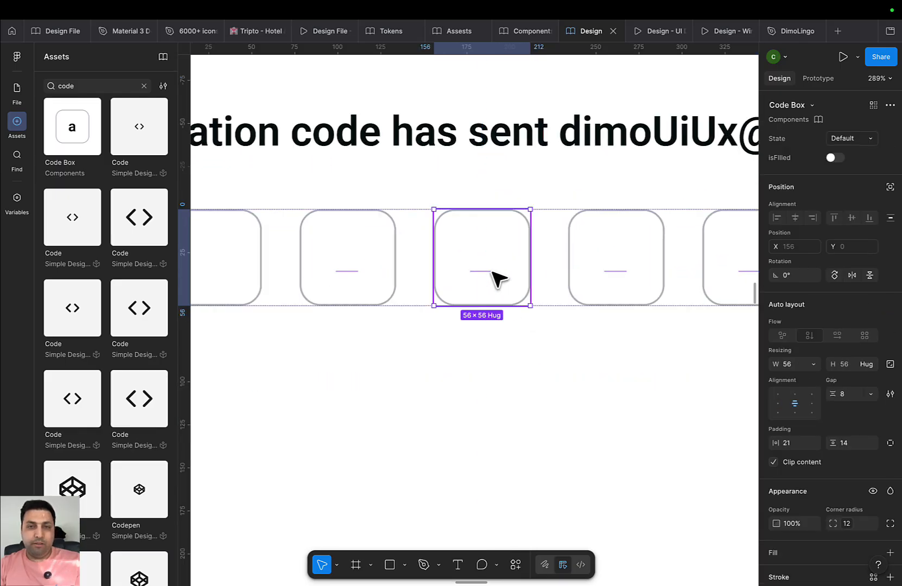
click(543, 388)
scroll(545, 388, down, 4)
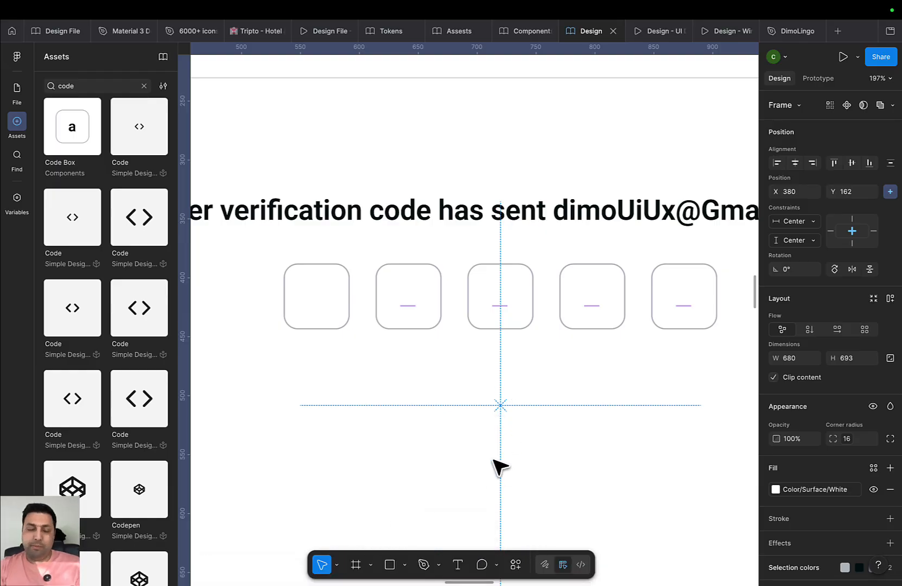
scroll(547, 287, down, 10)
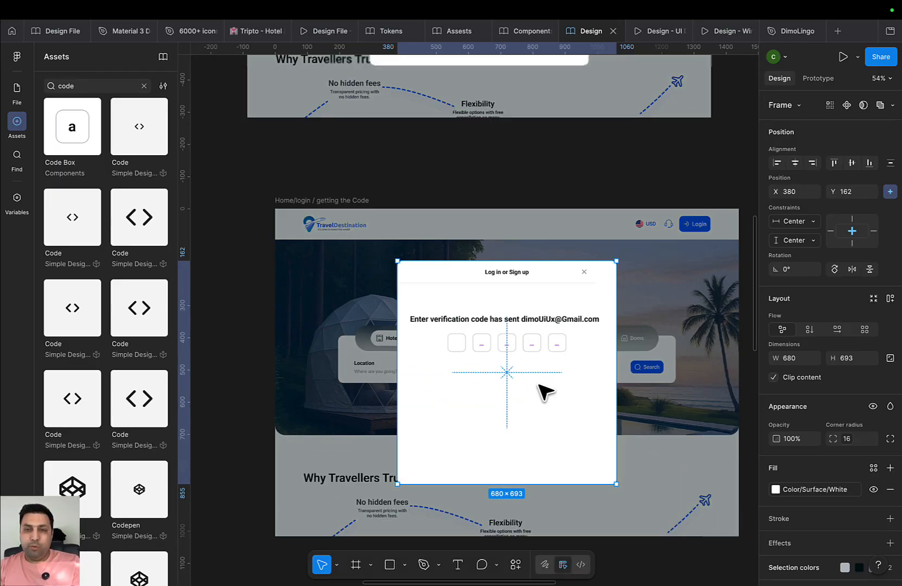
scroll(426, 368, right, 5)
scroll(426, 368, down, 2)
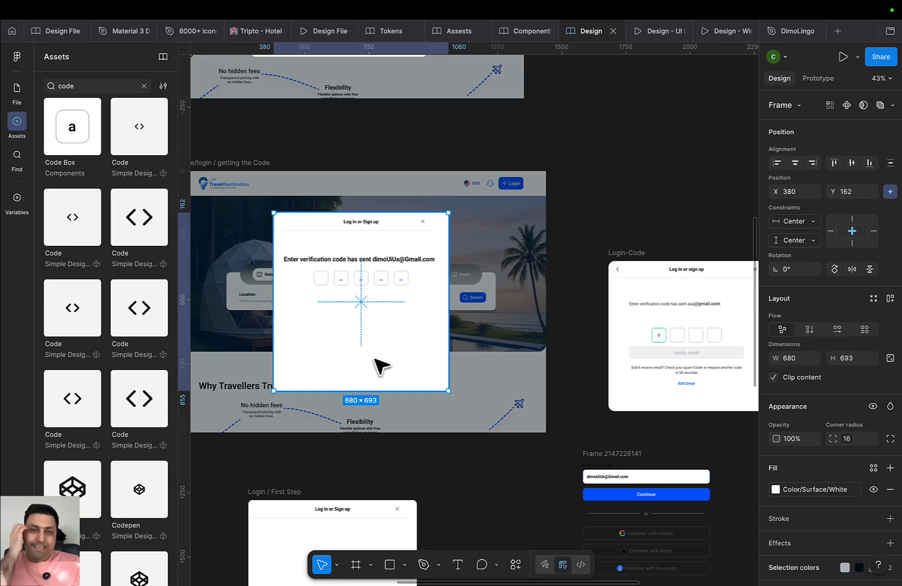
scroll(497, 439, up, 8)
scroll(497, 440, left, 2)
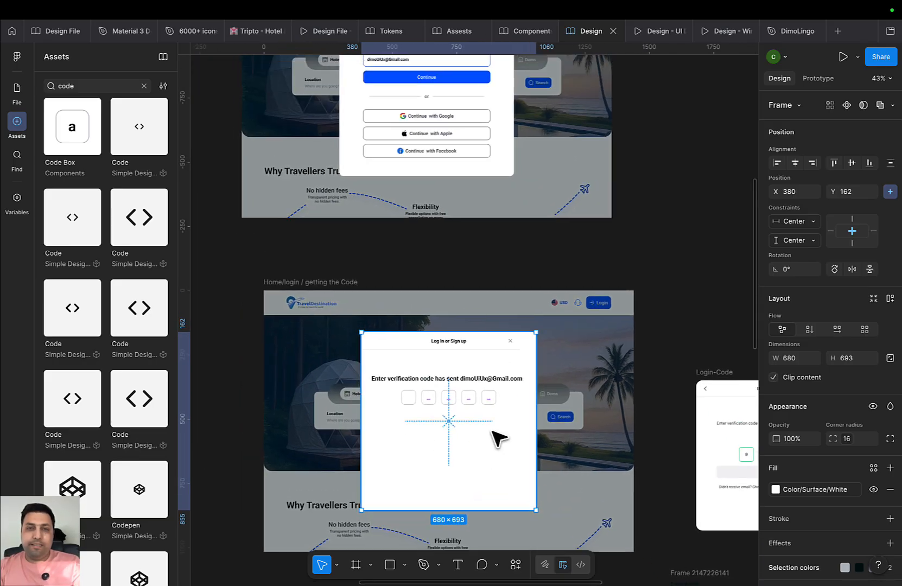
Paste a copy of the Continue button from Entering Email into the verification code modal
click(466, 218)
click(465, 219)
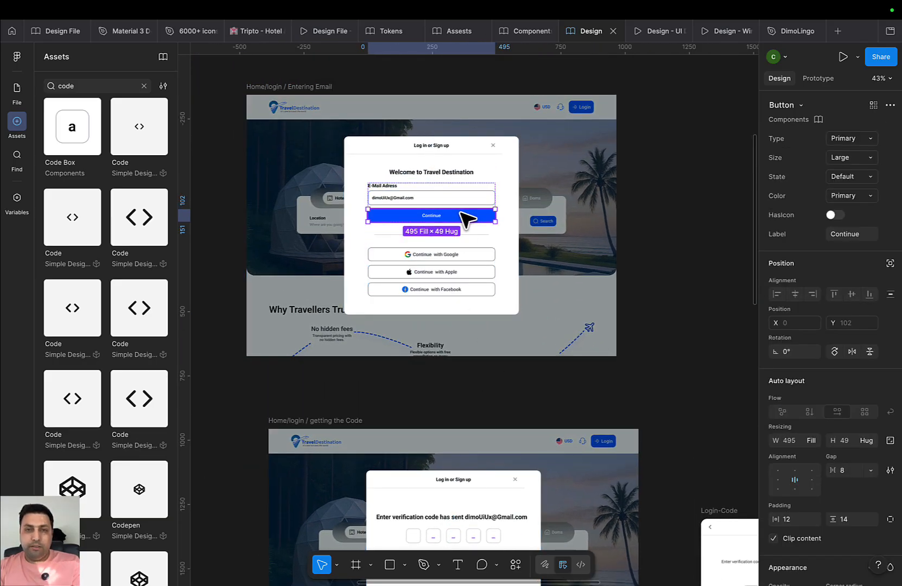
scroll(461, 200, down, 5)
scroll(462, 200, right, 1)
click(434, 466)
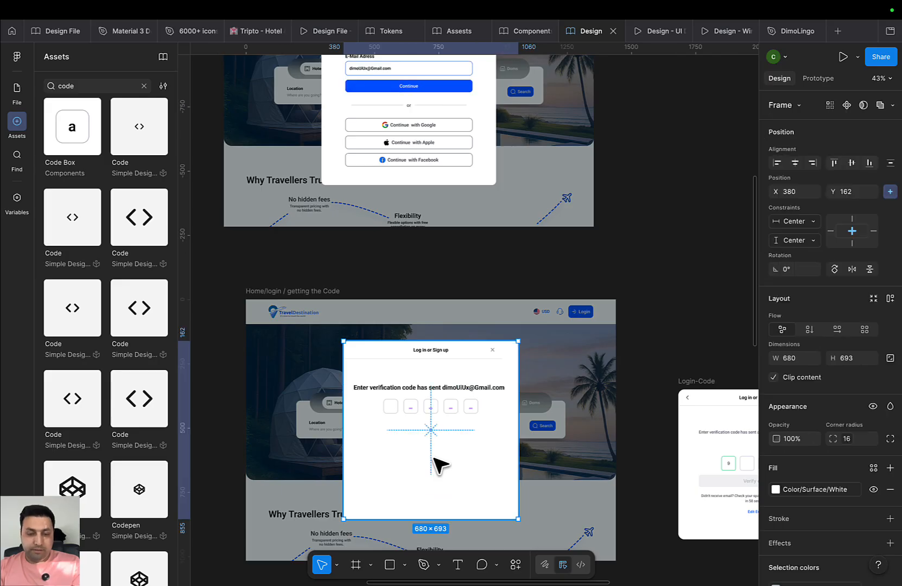
key(ctrl+v)
Move the pasted button below the code boxes and relabel it 'Verify E-Mail'
scroll(435, 434, down, 4)
scroll(434, 435, right, 2)
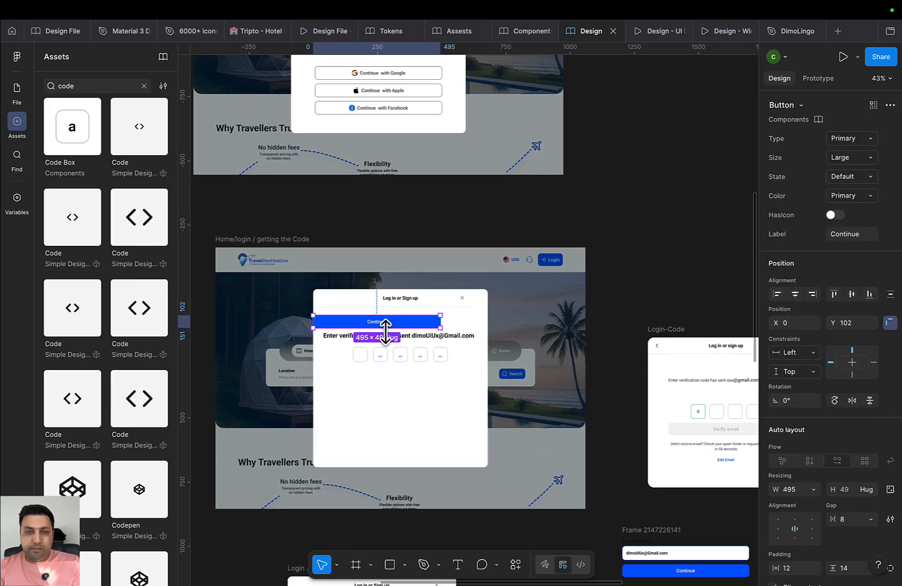
drag(383, 319, 422, 377)
scroll(424, 380, up, 5)
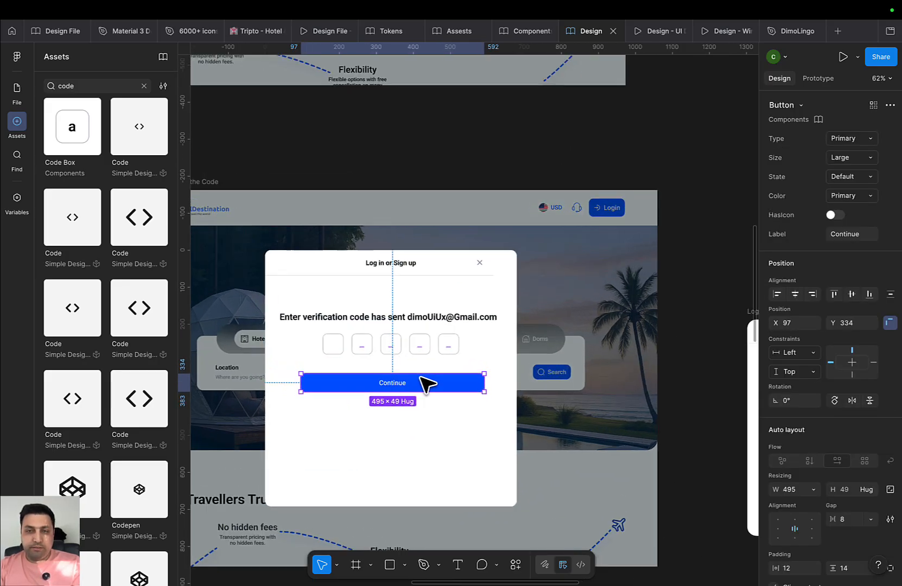
double_click(386, 382)
text(Verif)
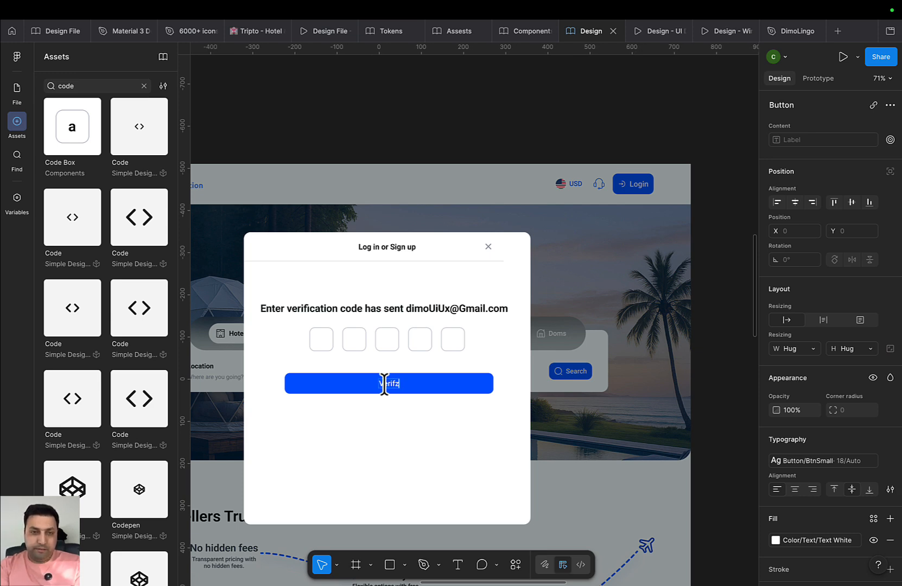
text(y E-)
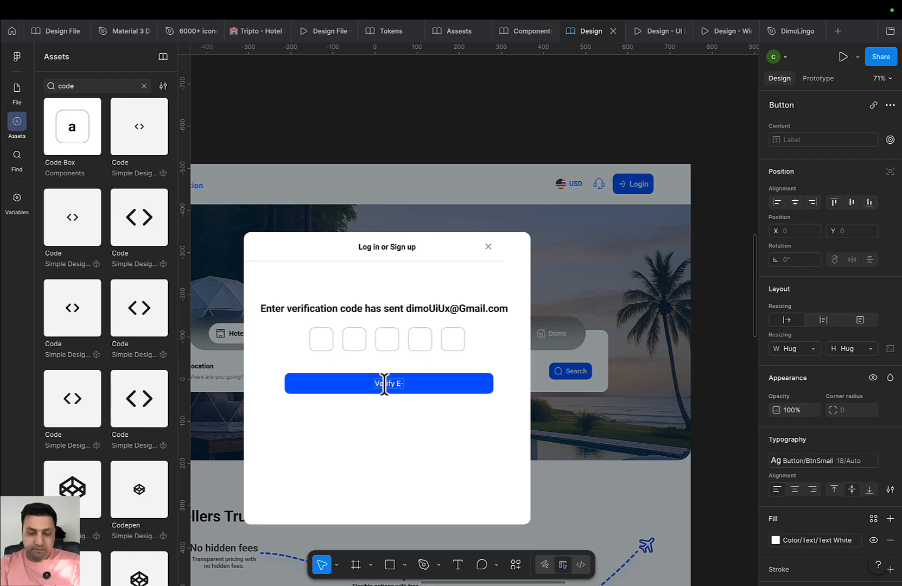
text(Mail)
key(Escape)
key(Escape)
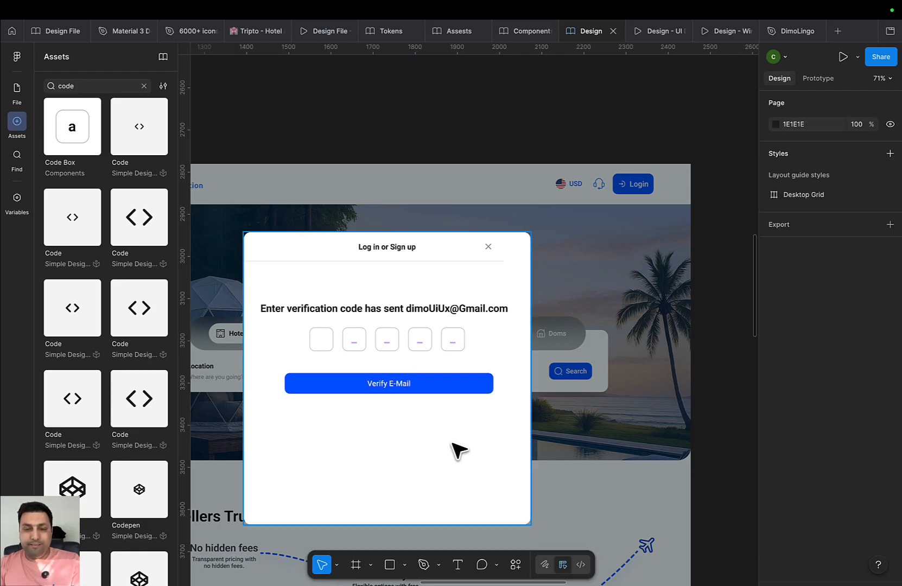
Paste the resend-code and Edit Email block into the verification modal near its bottom
scroll(459, 450, down, 5)
scroll(618, 426, up, 10)
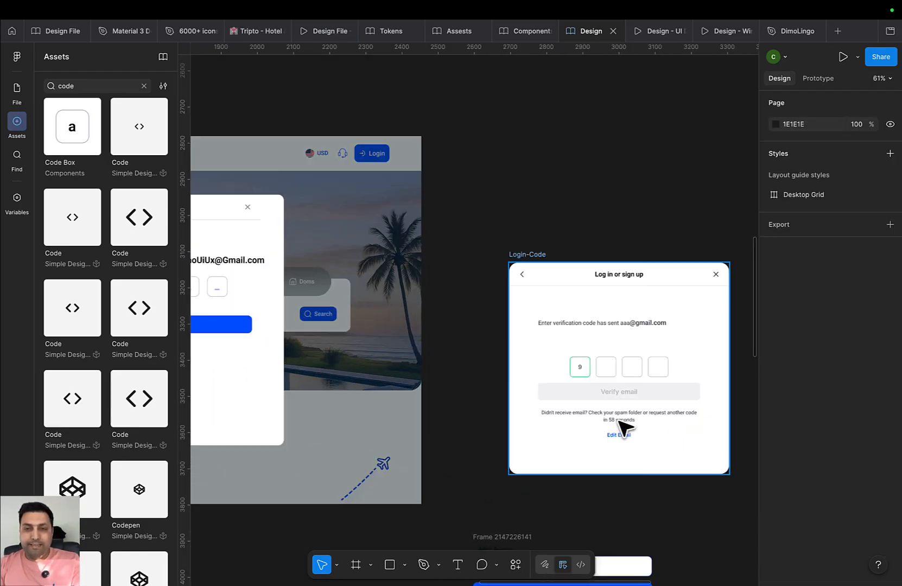
scroll(625, 392, up, 2)
scroll(518, 350, down, 4)
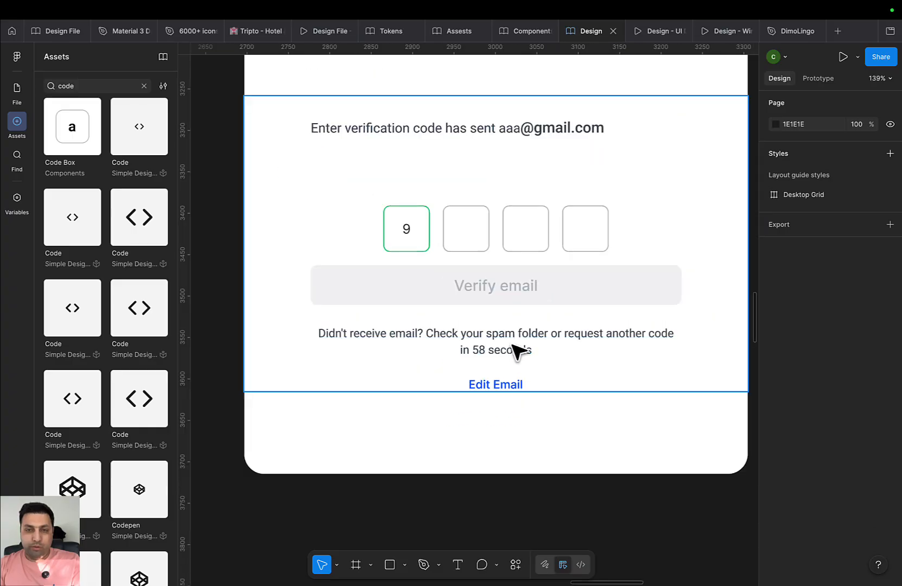
double_click(517, 349)
double_click(517, 350)
click(576, 392)
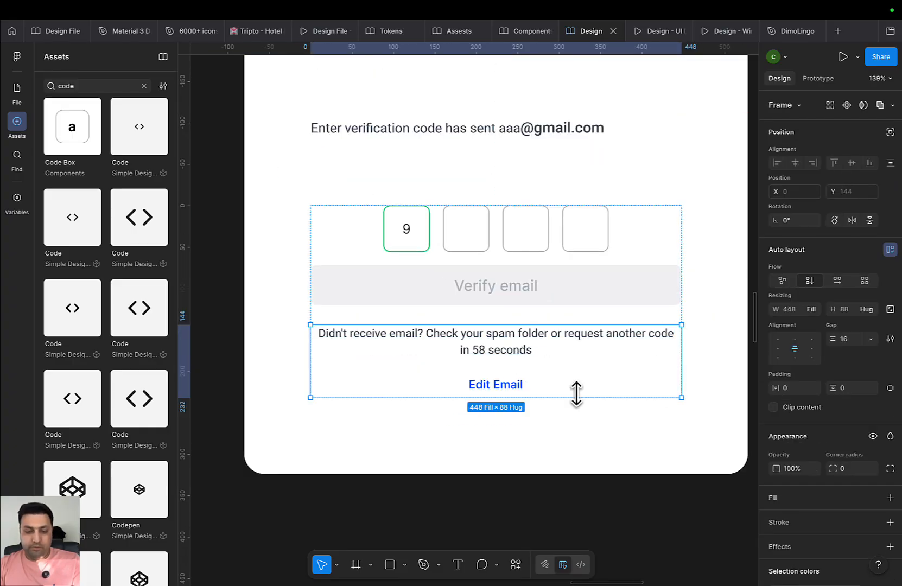
drag(386, 445, 648, 411)
scroll(649, 411, down, 4)
drag(512, 418, 819, 497)
click(501, 425)
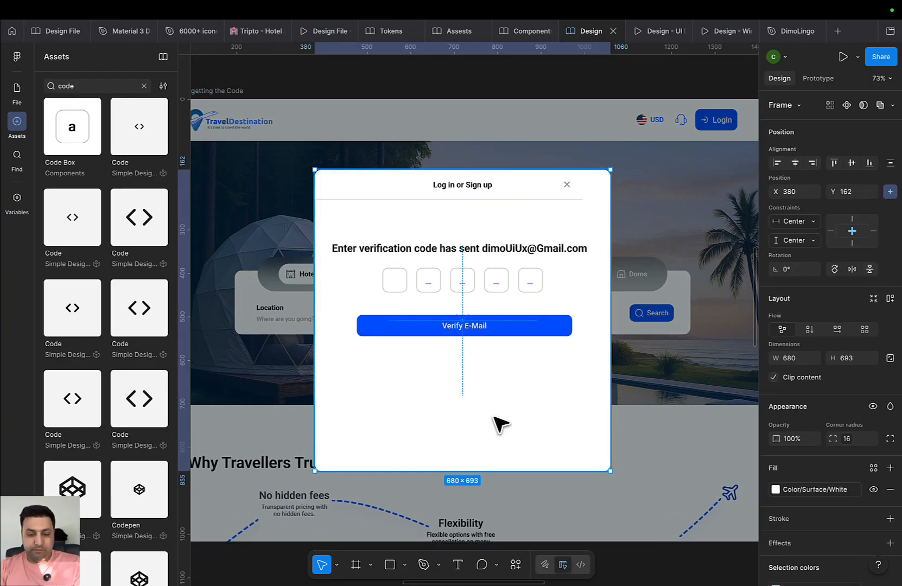
key(Escape)
drag(503, 322, 481, 438)
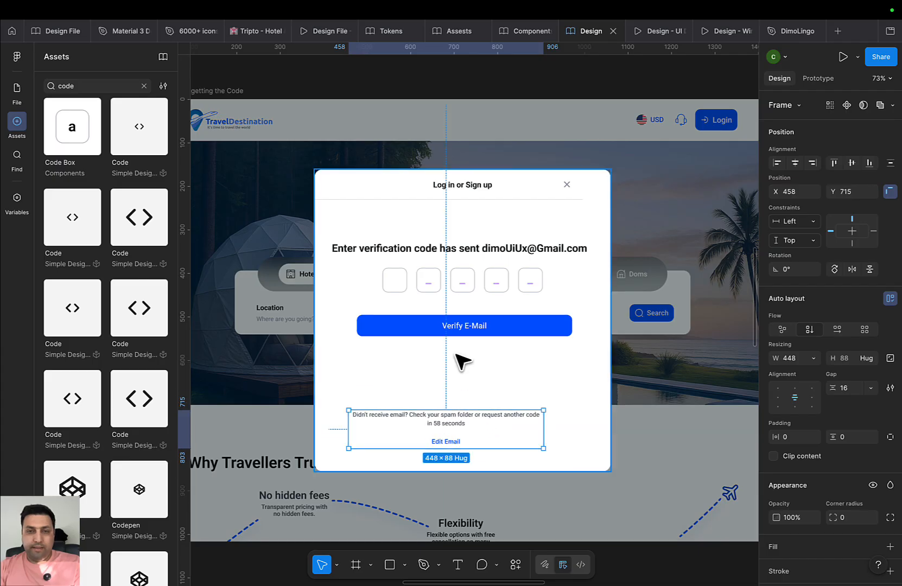
Duplicate the heading below Verify E-Mail and replace its wording with the resend message
click(463, 361)
click(454, 253)
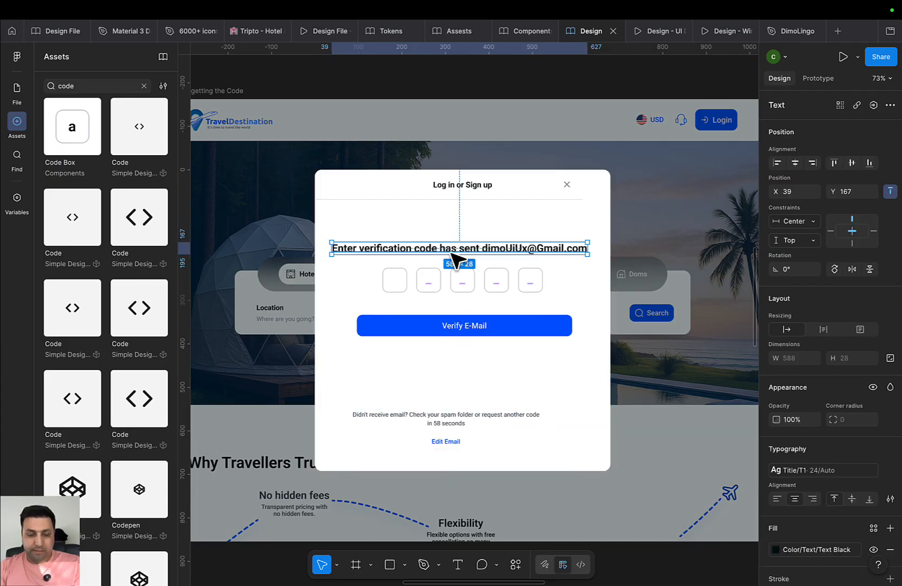
alt+drag(459, 258, 454, 375)
double_click(458, 423)
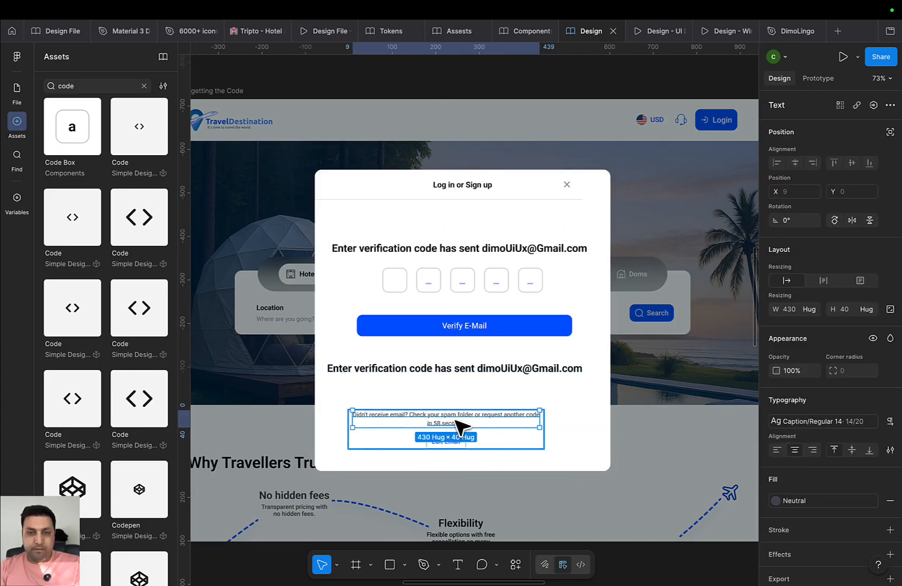
key(ctrl+c)
double_click(443, 363)
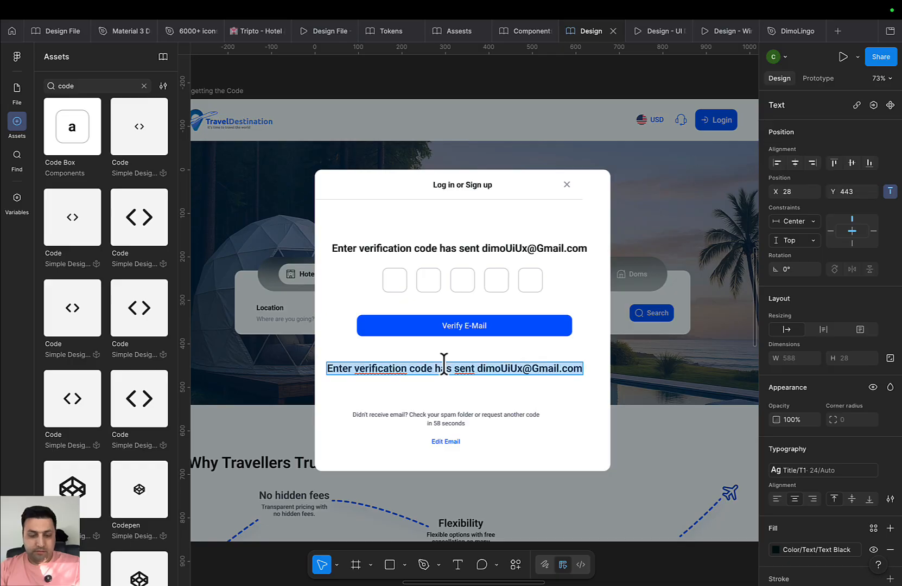
key(ctrl+v)
key(ctrl+z)
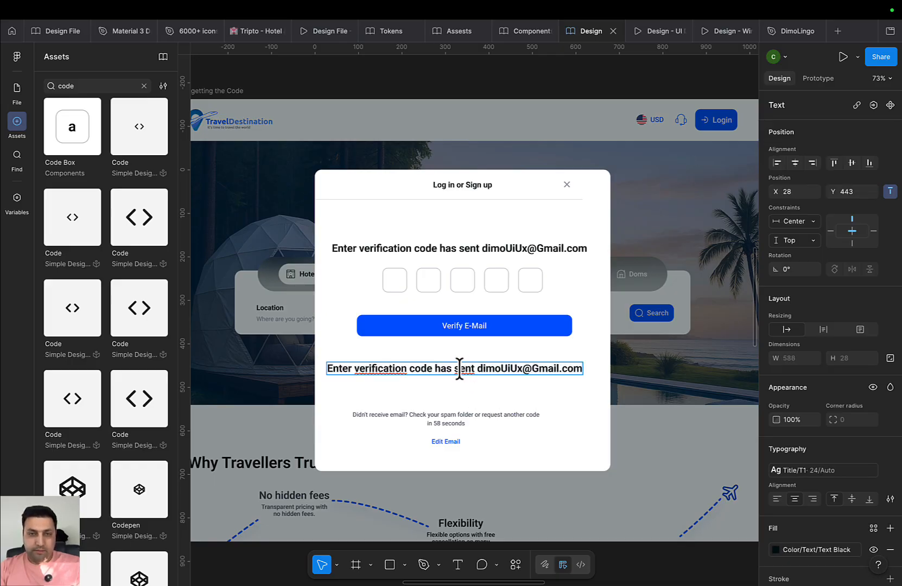
key(ctrl+a)
key(ctrl+v)
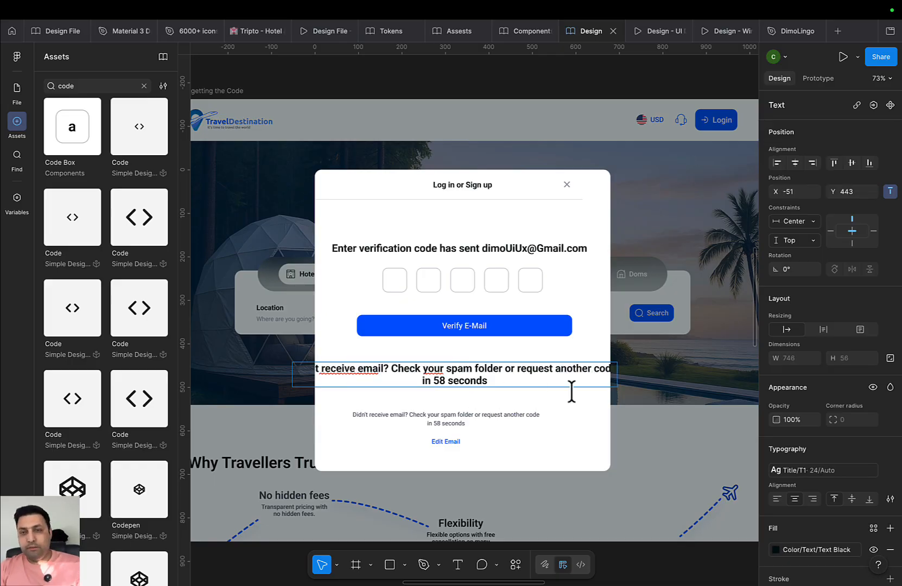
key(Escape)
Apply the Body/BodySmall text style to the new resend message
click(798, 470)
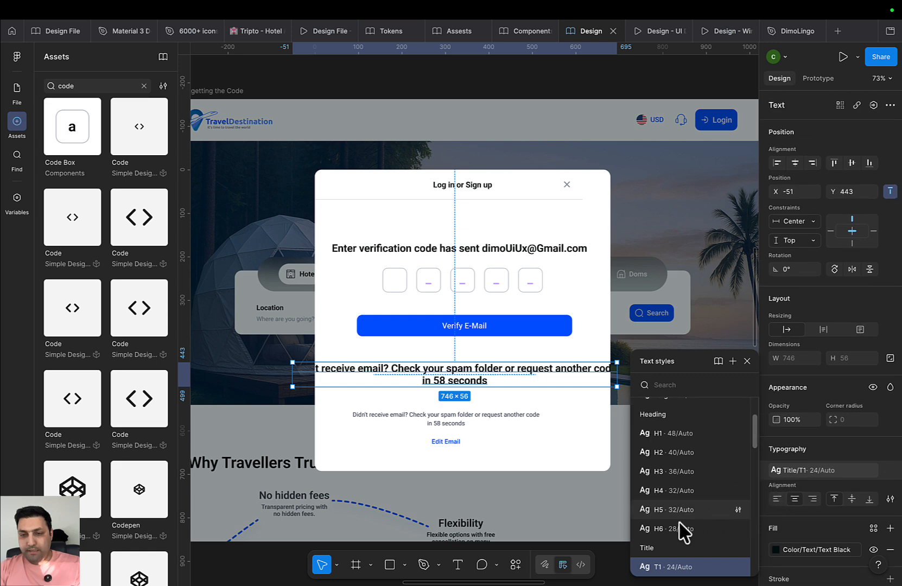
scroll(679, 522, down, 10)
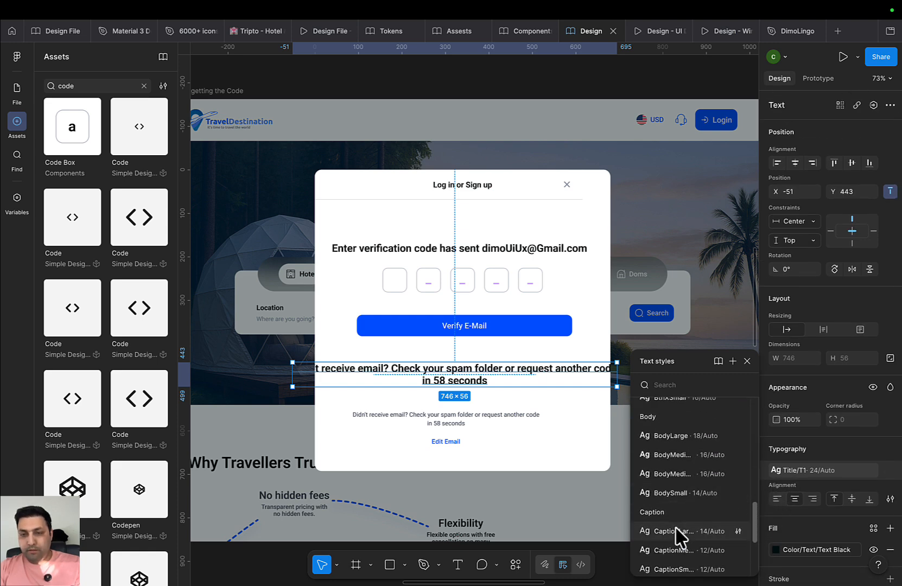
click(671, 493)
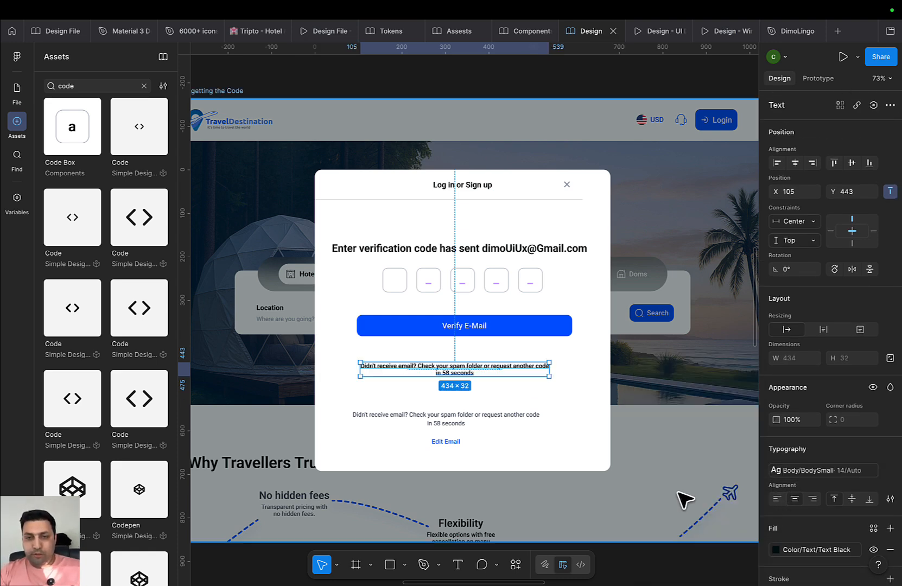
click(801, 470)
Remove the line break before 'in 58 seconds' so the resend message is one line
click(538, 429)
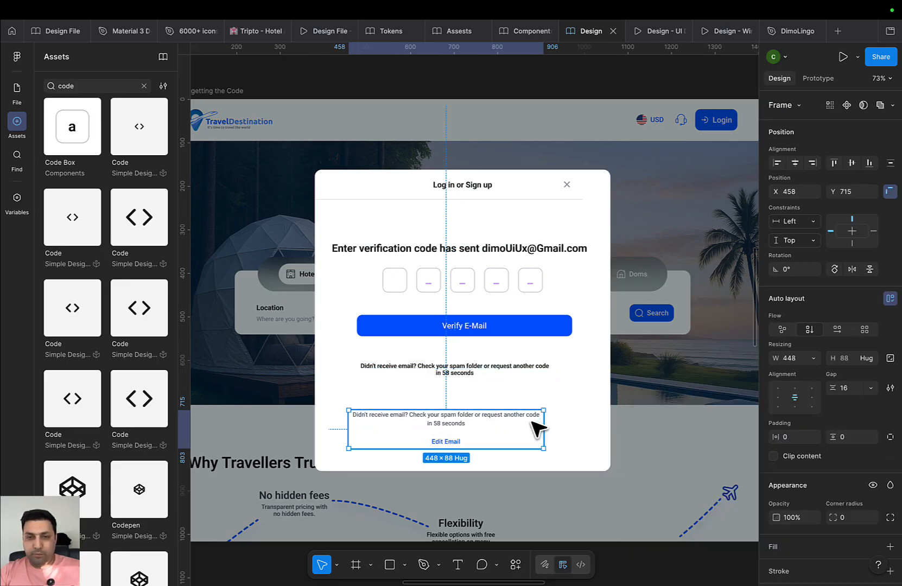
double_click(535, 425)
drag(493, 373, 498, 369)
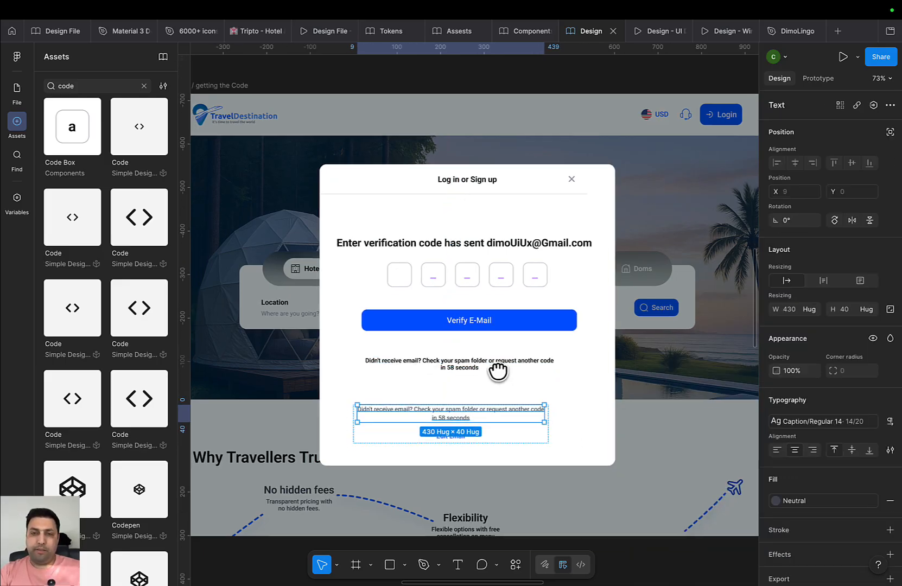
scroll(507, 359, up, 3)
scroll(507, 359, down, 1)
click(481, 375)
double_click(425, 362)
double_click(426, 369)
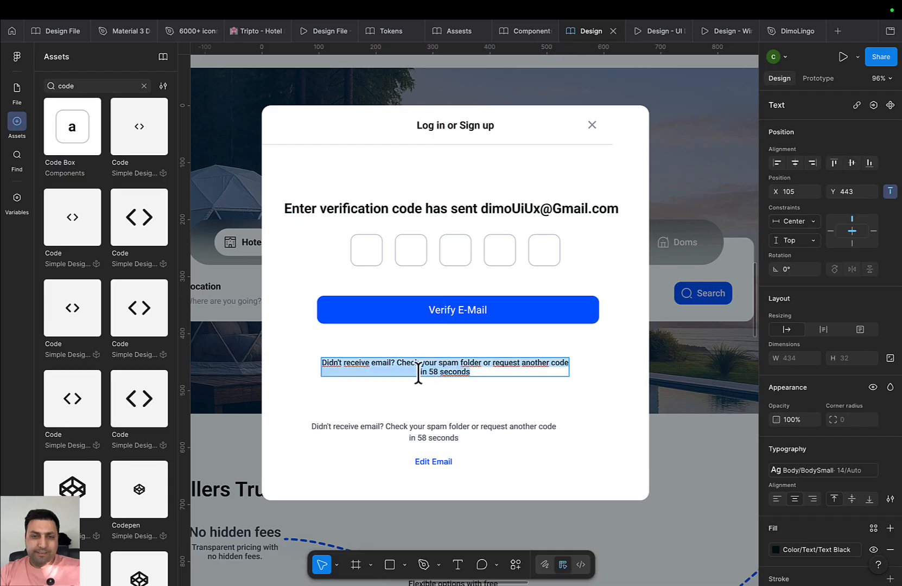
click(418, 372)
key(BackSpace)
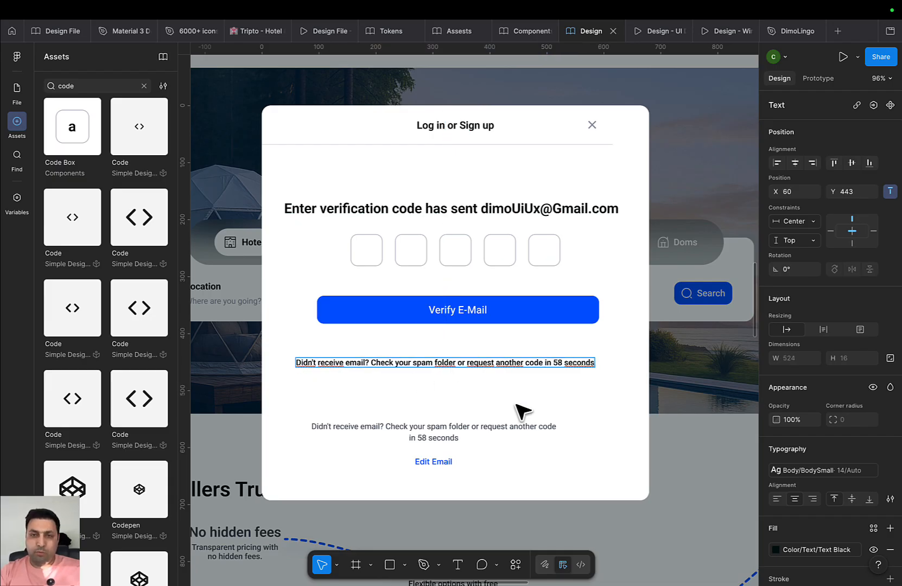
key(Escape)
Nudge the one-line resend message slightly upward in the modal
scroll(559, 408, up, 3)
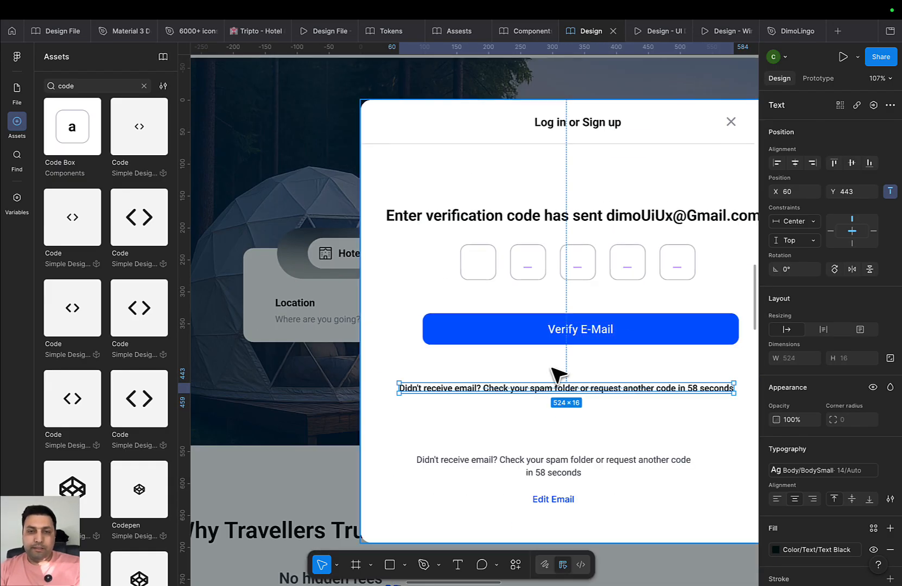
scroll(429, 381, right, 3)
click(450, 382)
scroll(483, 403, right, 1)
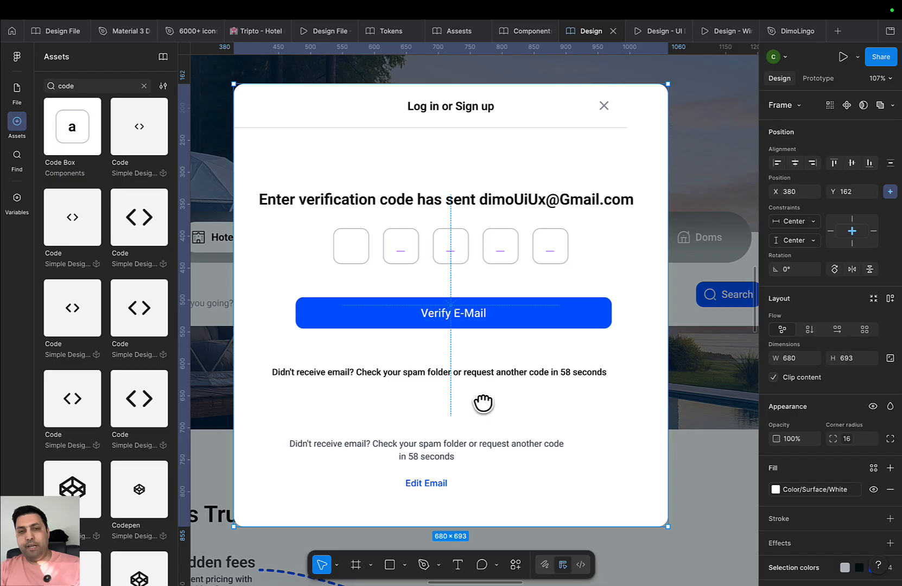
scroll(402, 386, up, 3)
click(405, 371)
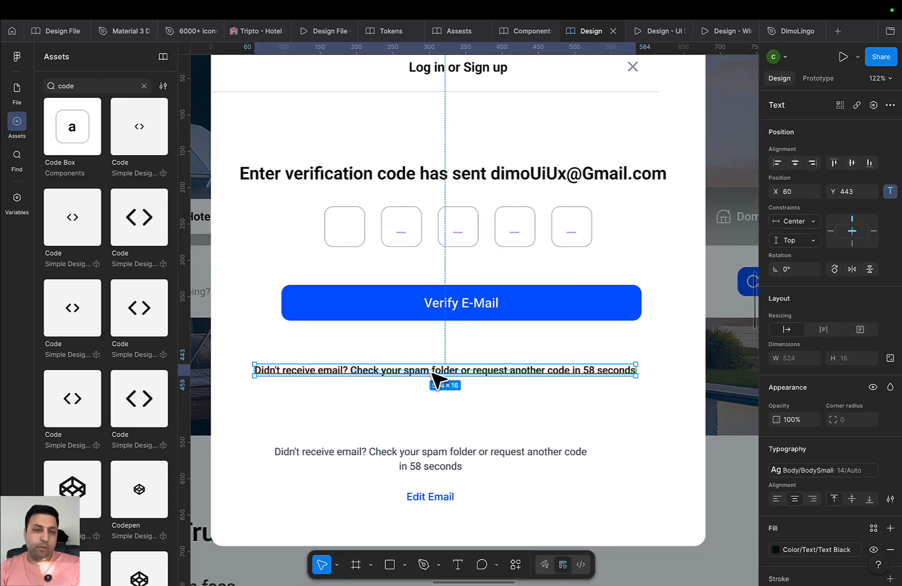
drag(433, 372, 440, 357)
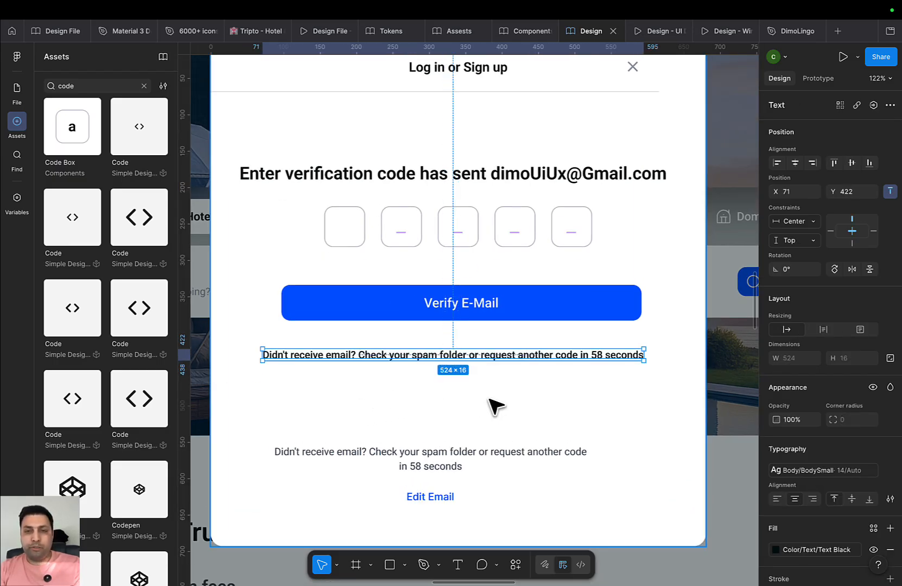
click(500, 411)
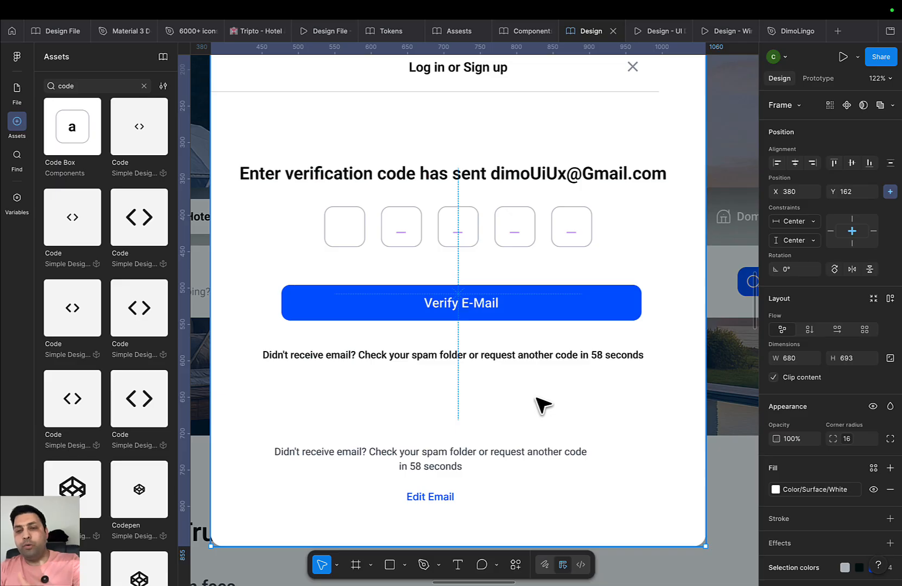
click(586, 353)
Give the resend message the Color/Text/Text Neutral fill and place it right under Verify E-Mail
click(810, 492)
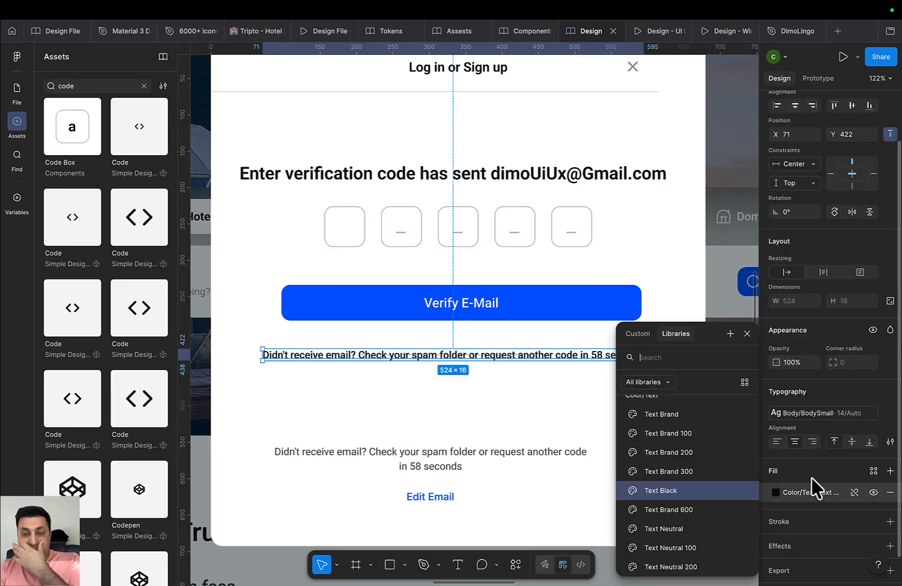
scroll(629, 493, down, 2)
click(653, 480)
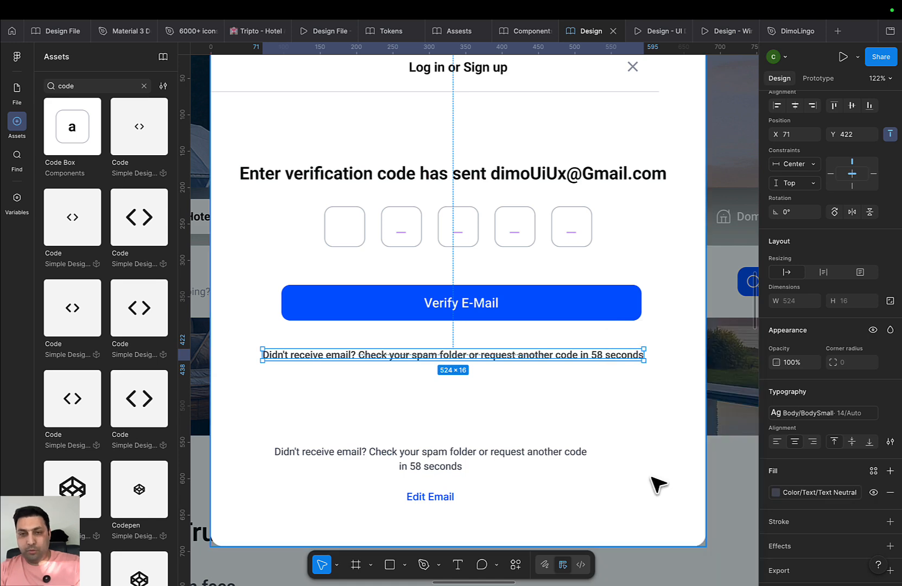
click(814, 493)
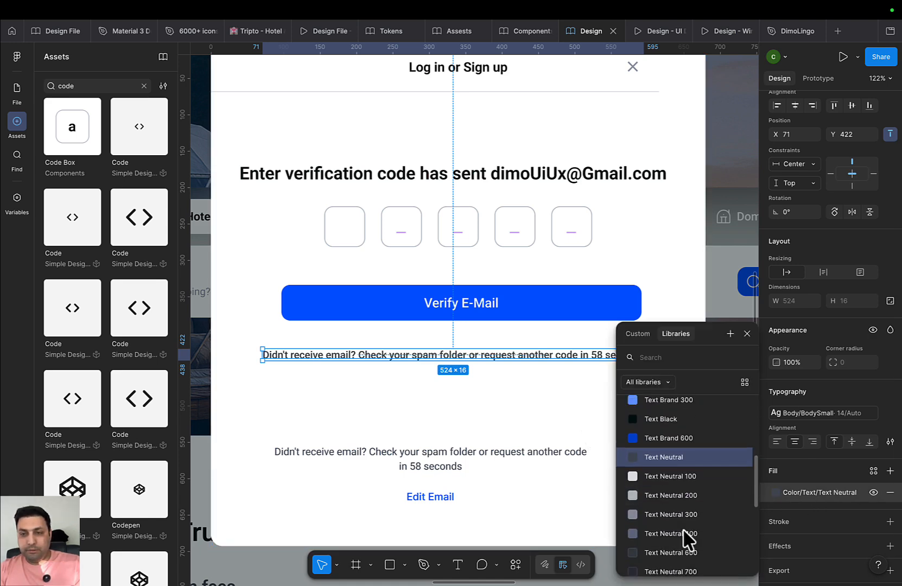
key(Escape)
click(527, 459)
scroll(451, 411, down, 5)
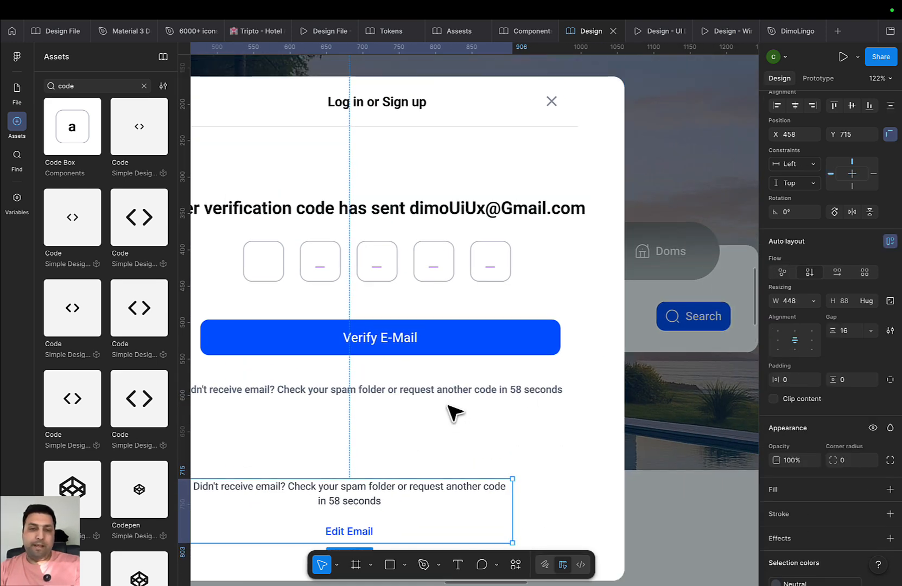
click(448, 396)
drag(450, 396, 452, 388)
Set the Verify E-Mail button to the Primary type in the Disabled state
shift+click(451, 365)
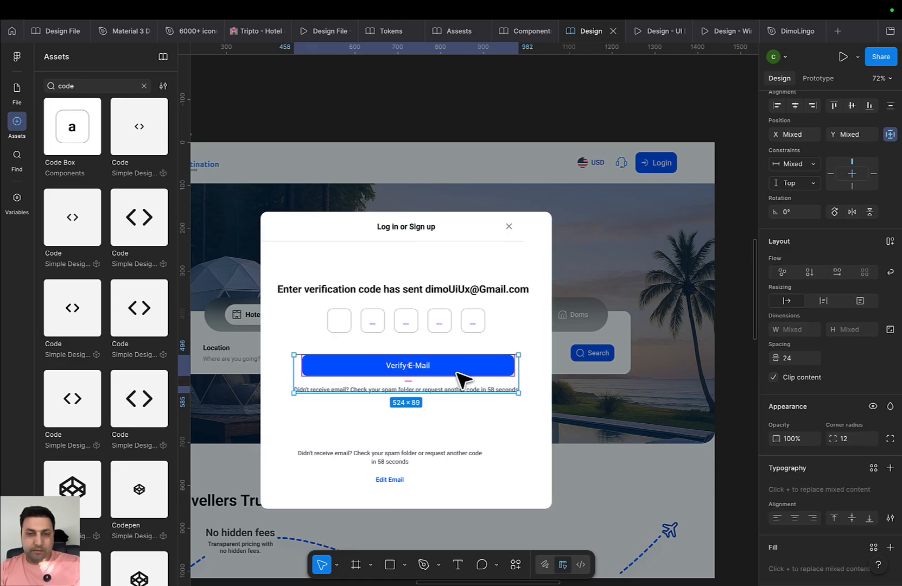
click(457, 373)
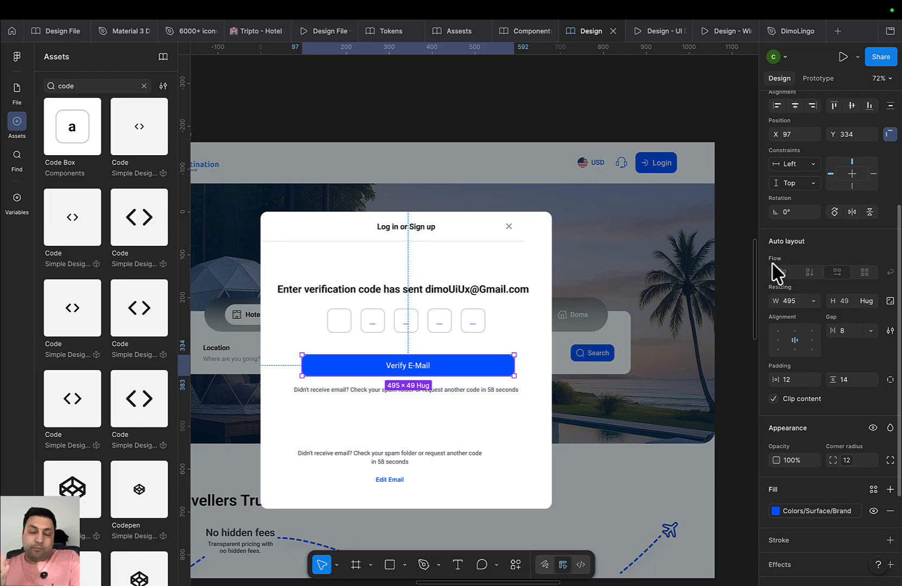
scroll(816, 477, down, 3)
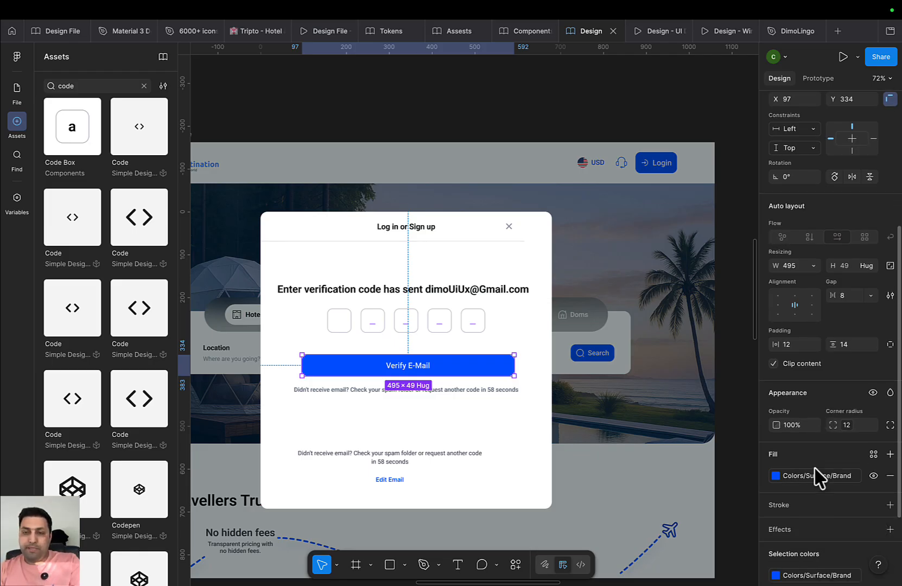
scroll(836, 380, up, 8)
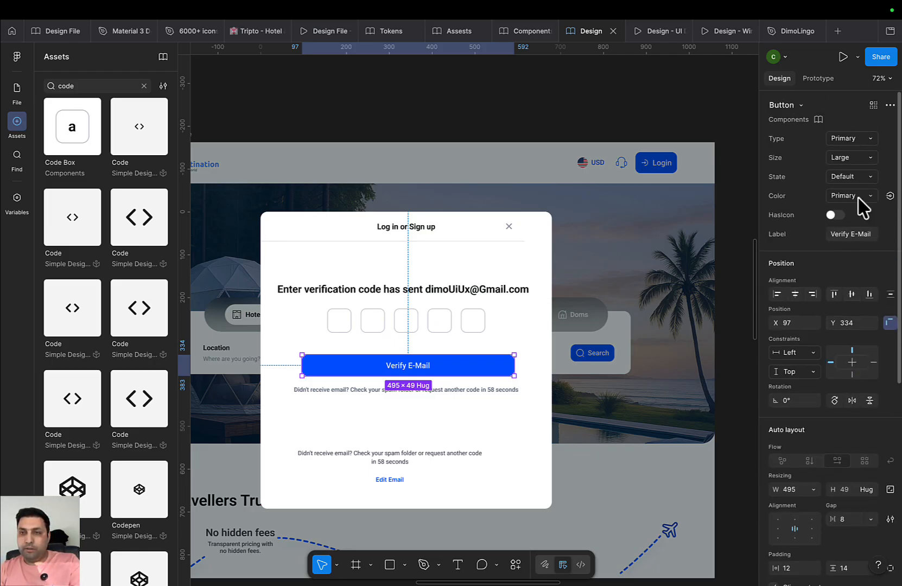
click(861, 140)
click(860, 140)
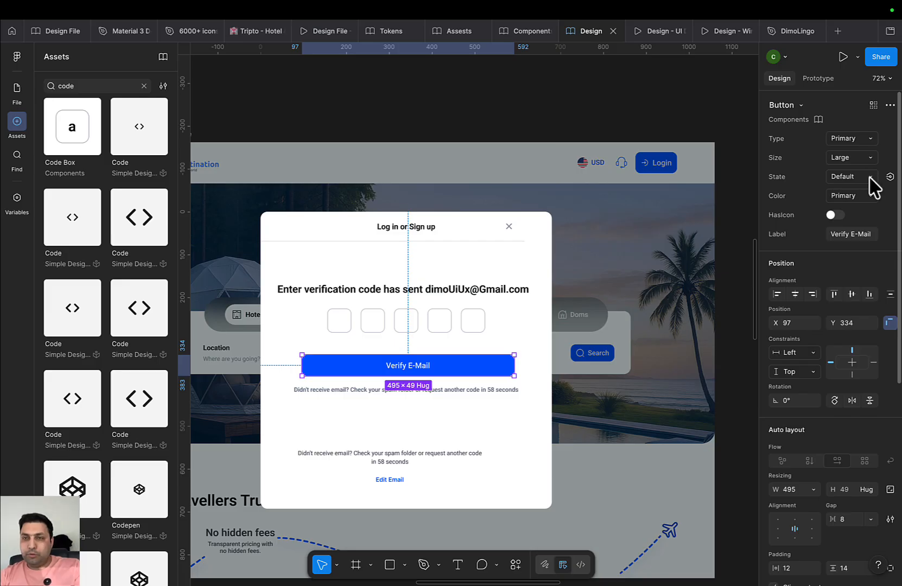
click(870, 178)
click(869, 236)
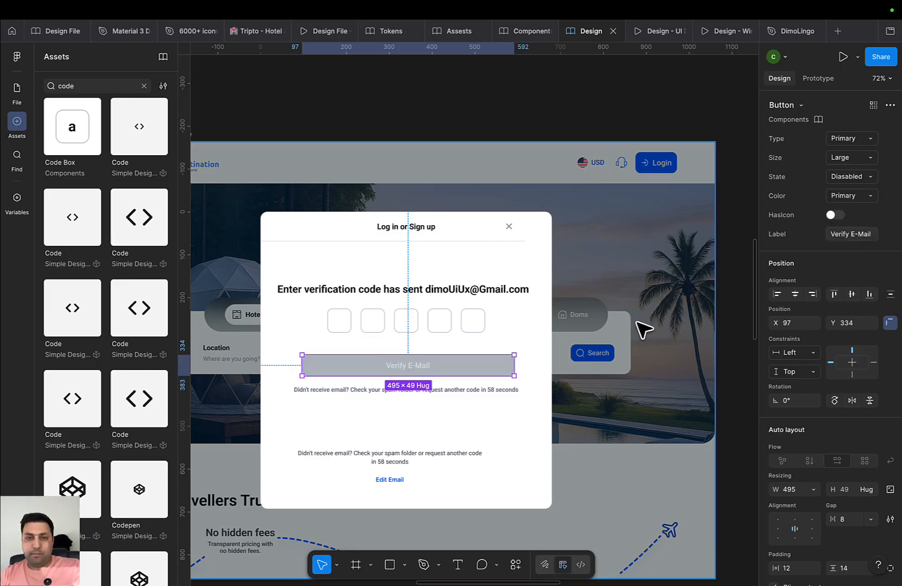
Wrap the Verify E-Mail button and resend message in an auto-layout with an 8 gap
click(638, 324)
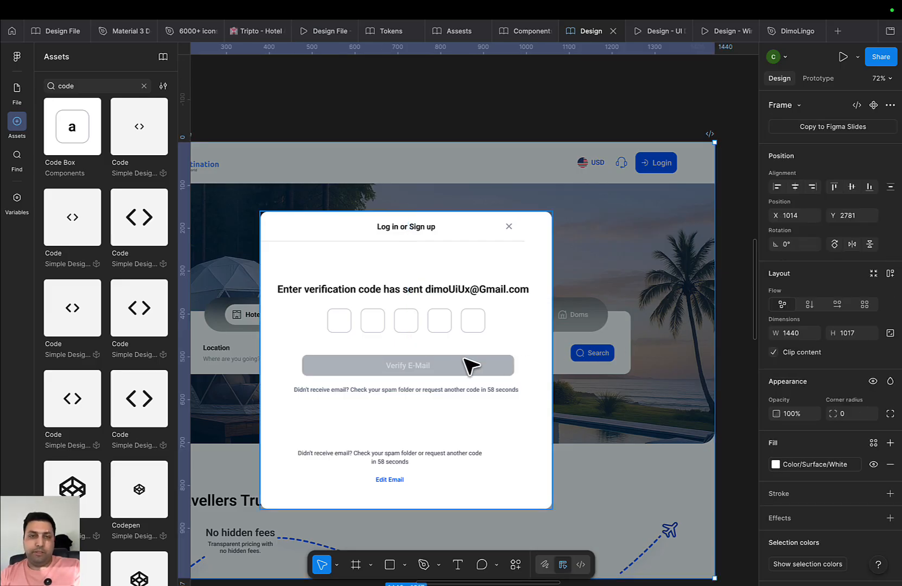
click(442, 330)
click(431, 390)
shift+click(441, 369)
key(shift+a)
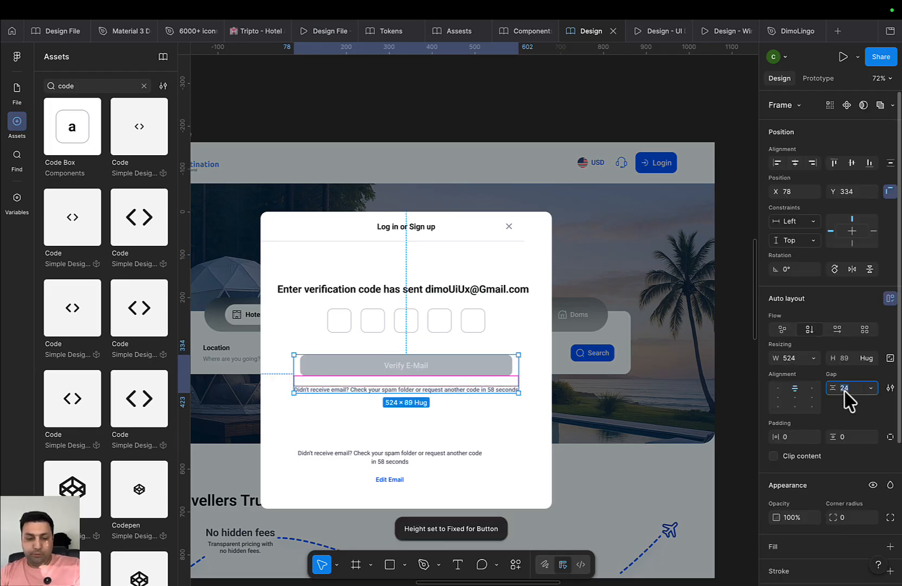
text(8)
key(Return)
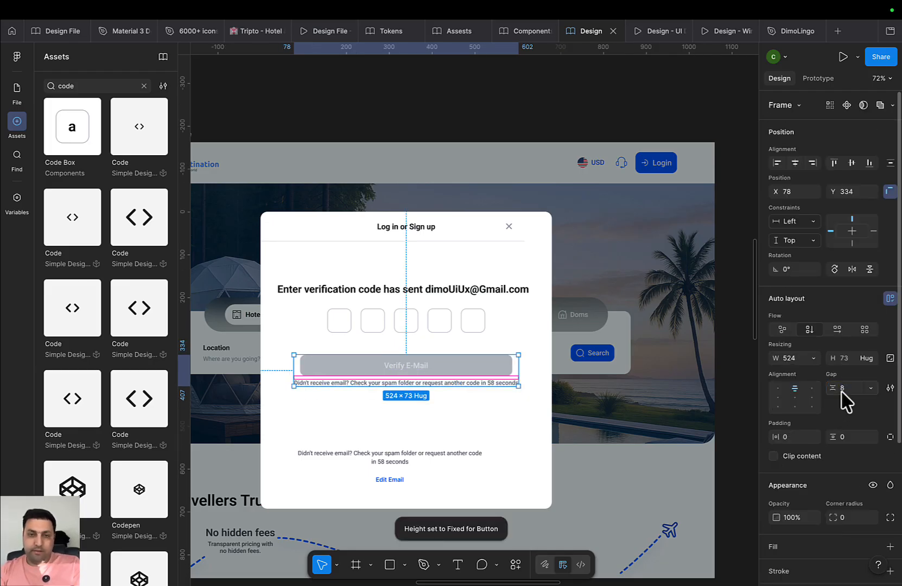
Duplicate the resend notice line beneath the original
scroll(456, 434, down, 3)
scroll(456, 434, up, 3)
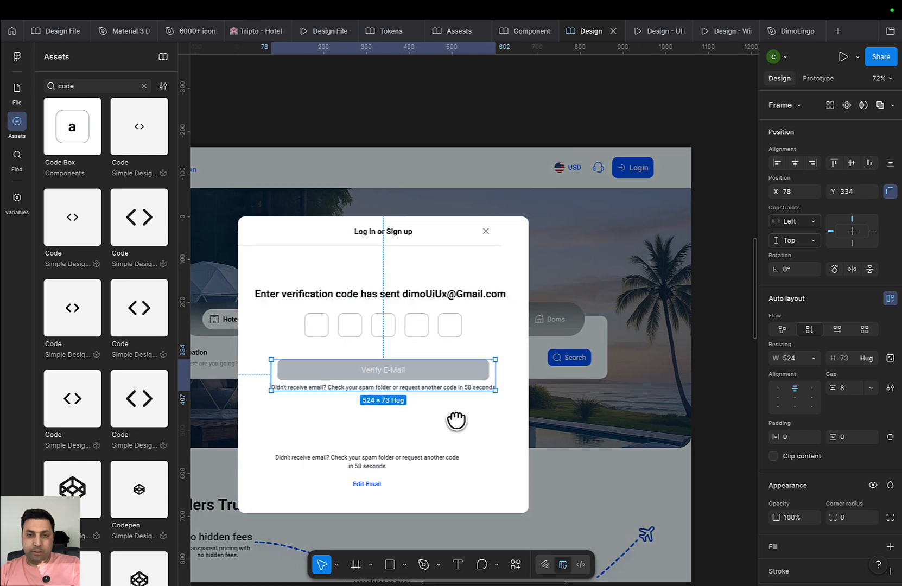
scroll(395, 435, up, 2)
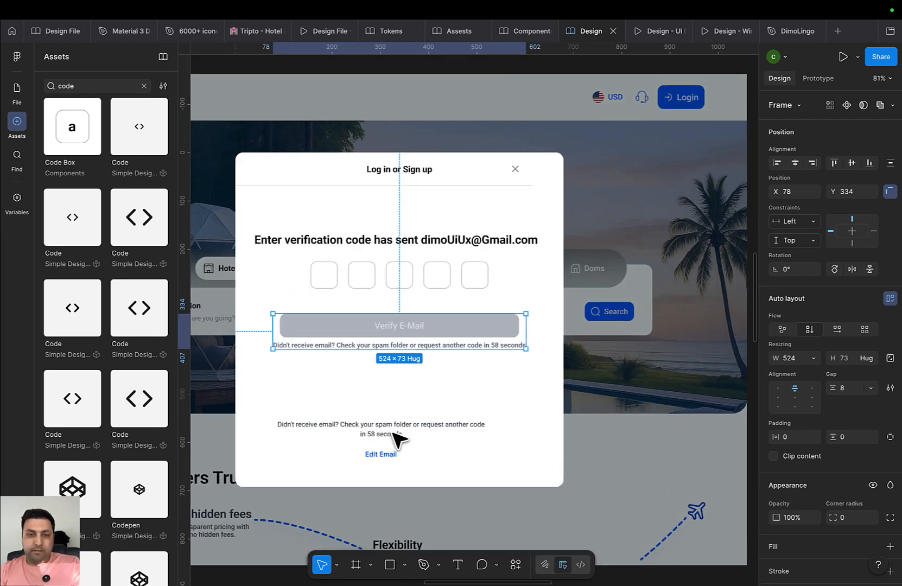
click(421, 346)
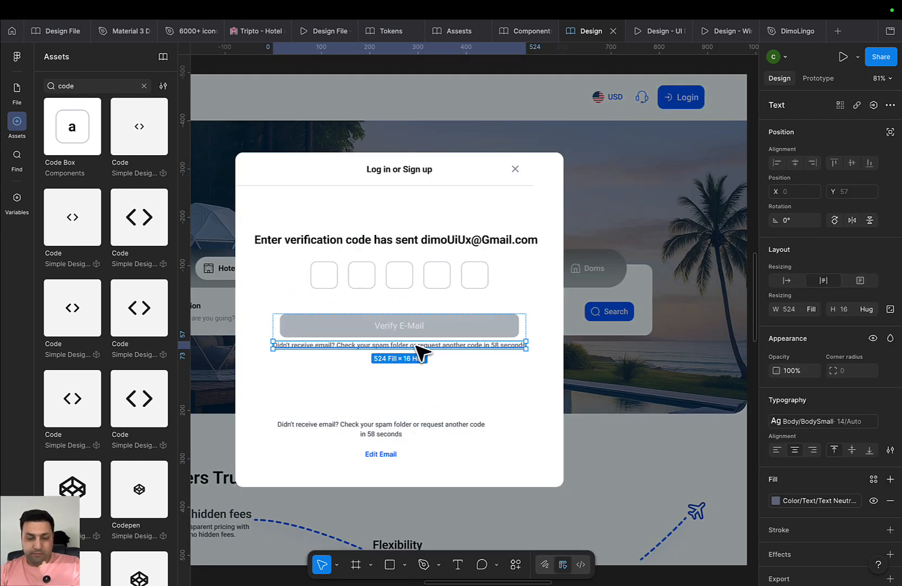
key(ctrl+d)
scroll(425, 383, up, 1)
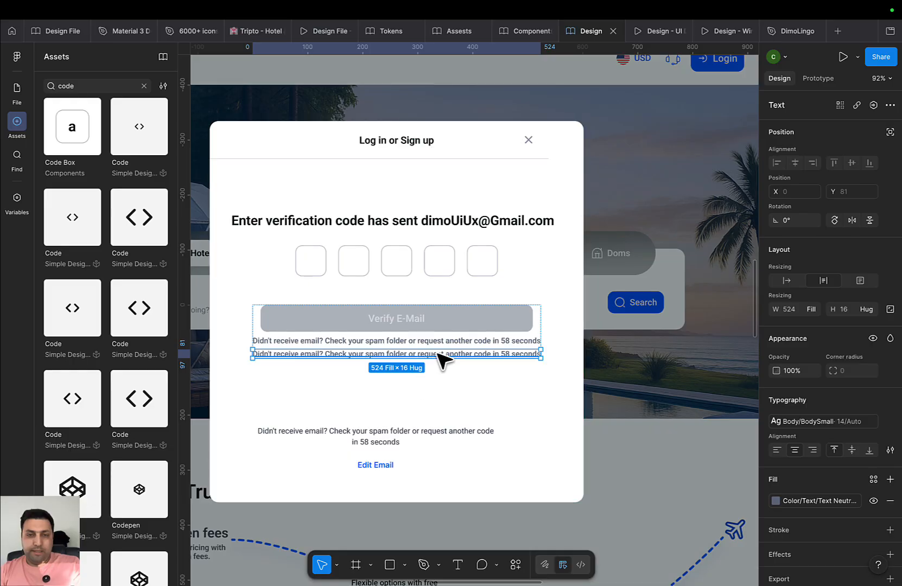
Duplicate the Verify E-Mail button below and delete the copied notice line
drag(439, 356, 437, 385)
double_click(435, 385)
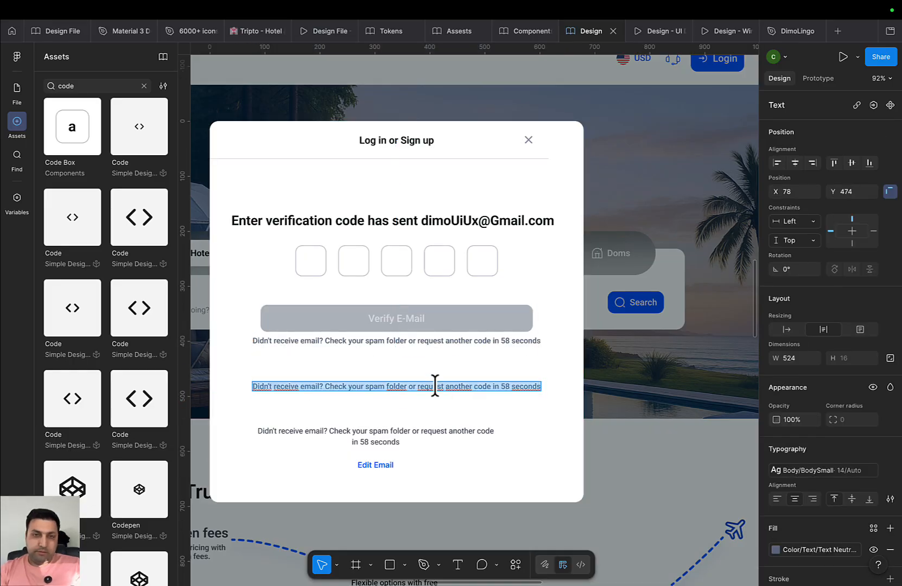
key(Escape)
key(Escape)
click(467, 320)
key(ctrl+d)
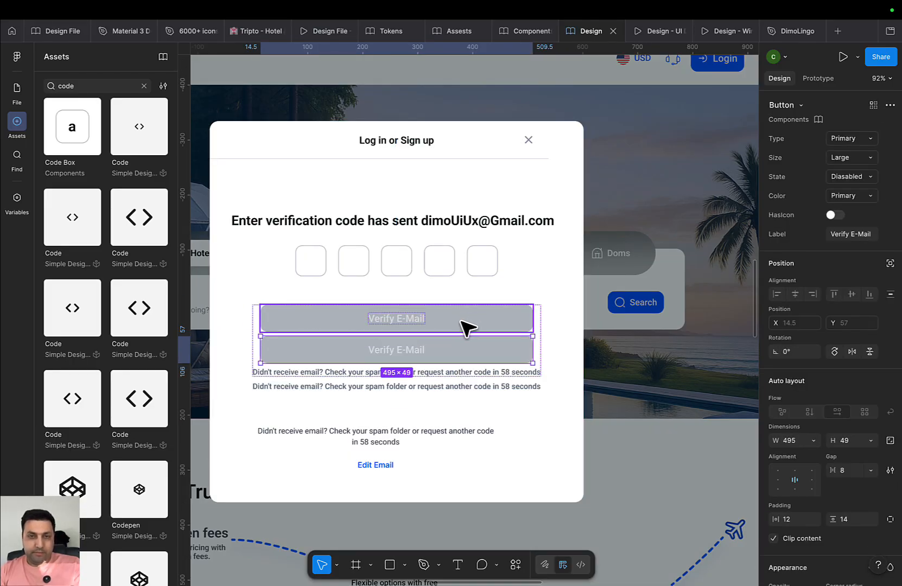
drag(467, 325, 448, 420)
click(438, 387)
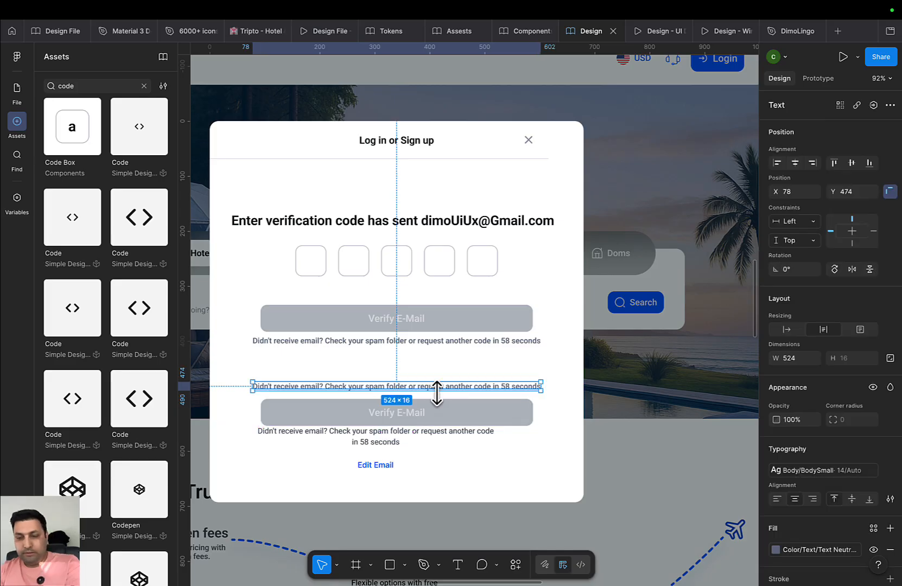
key(Delete)
Move the button copy up and make it a Primary text-type button in Default state
click(433, 412)
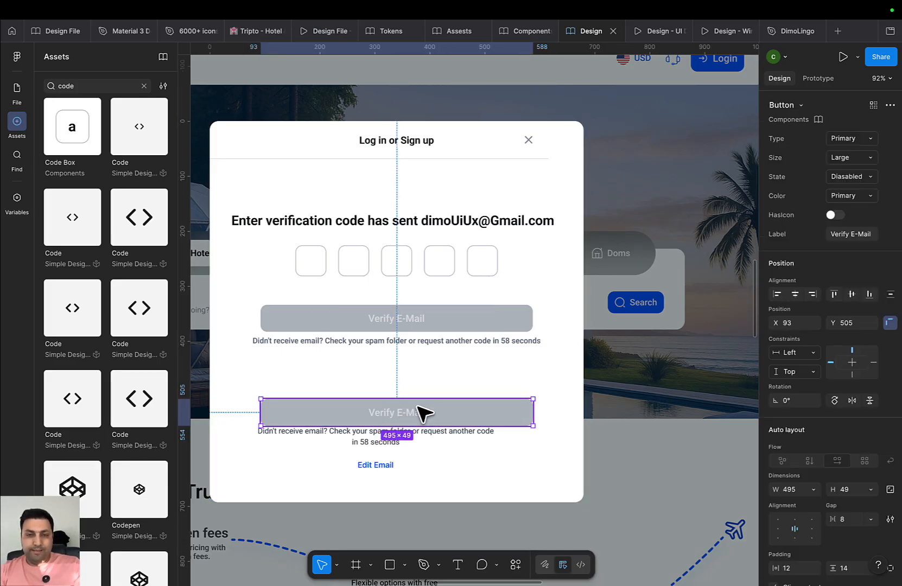
drag(424, 413, 413, 392)
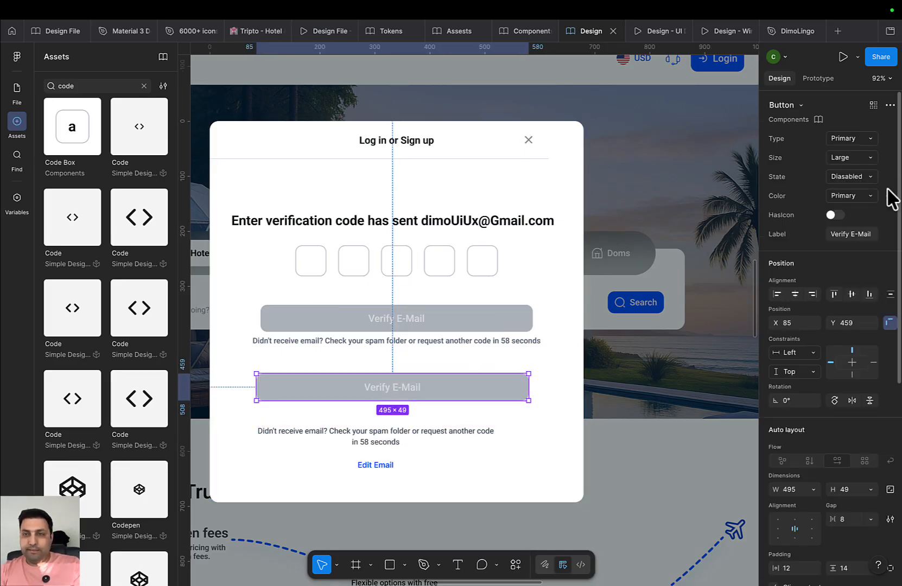
click(863, 196)
click(862, 197)
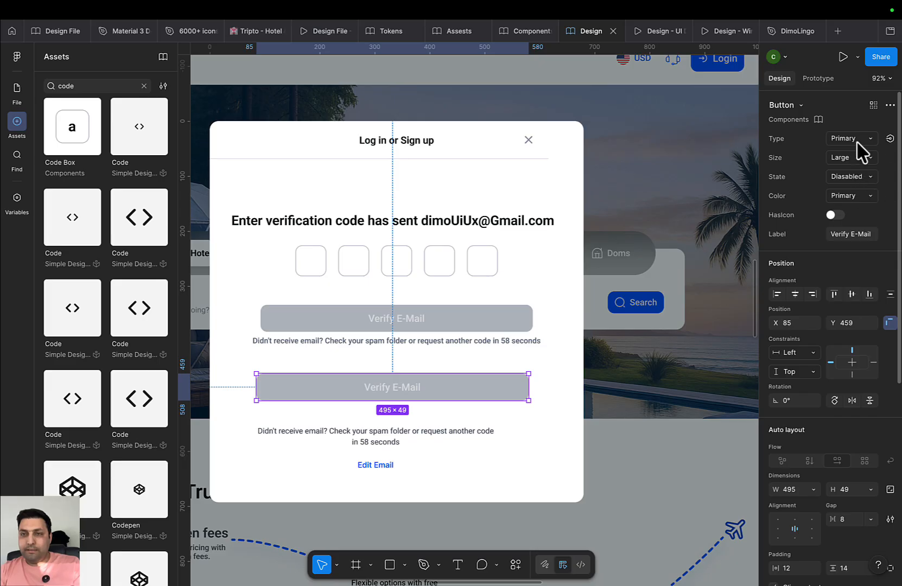
click(860, 142)
click(845, 168)
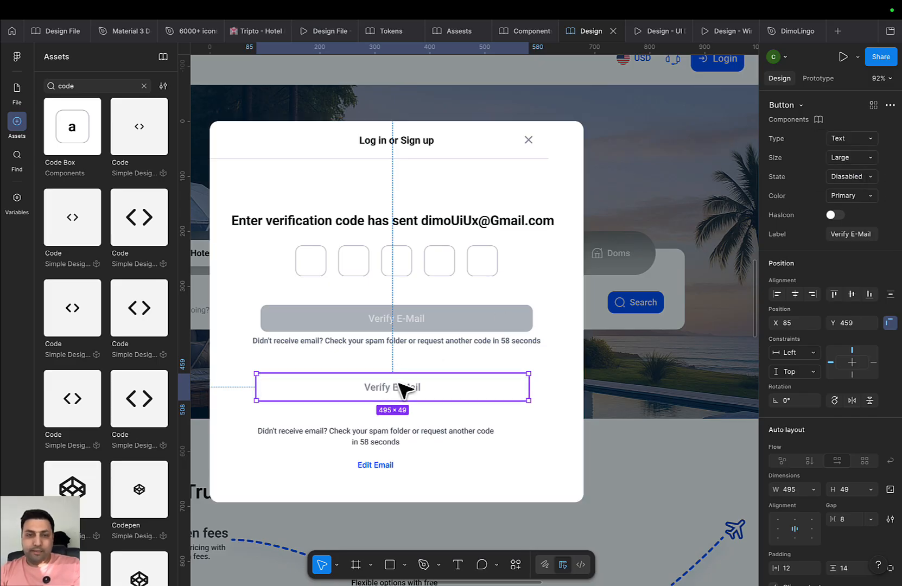
click(855, 194)
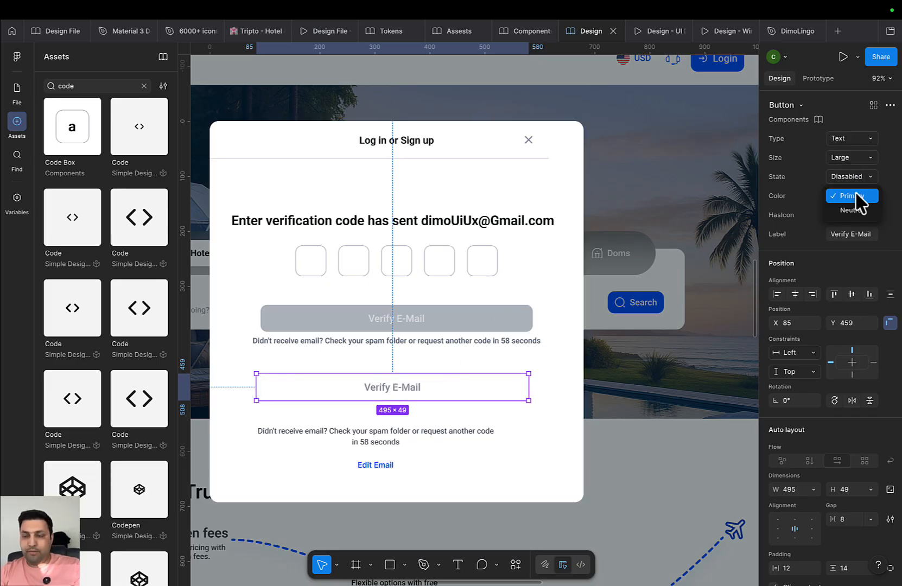
click(856, 193)
click(860, 182)
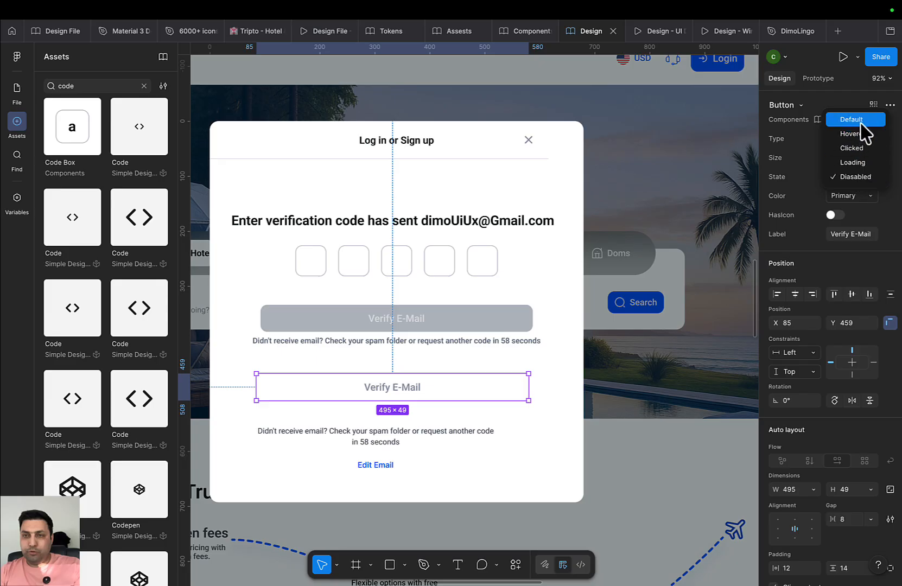
click(870, 134)
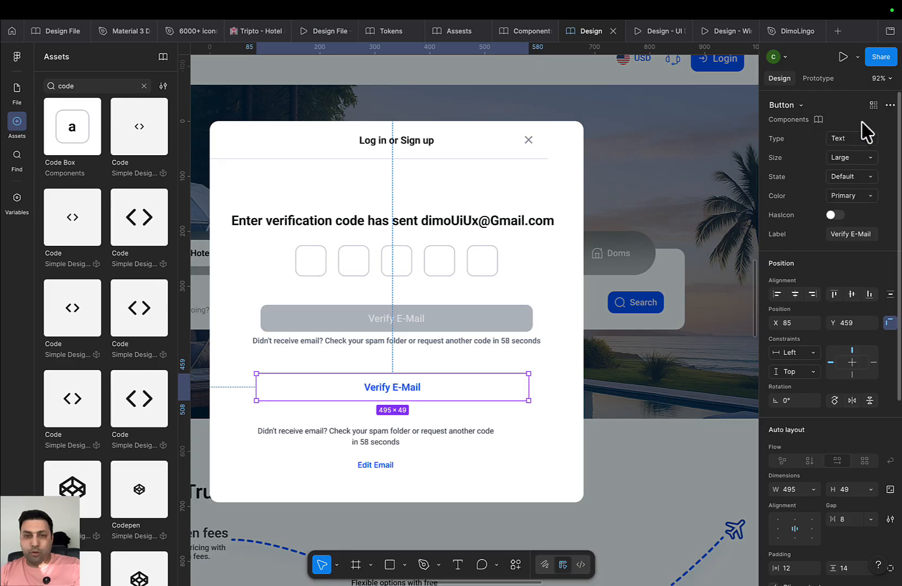
Label the copy 'Edit Email', move it under the resend notice, and delete the old lower block
double_click(412, 390)
text(Ed)
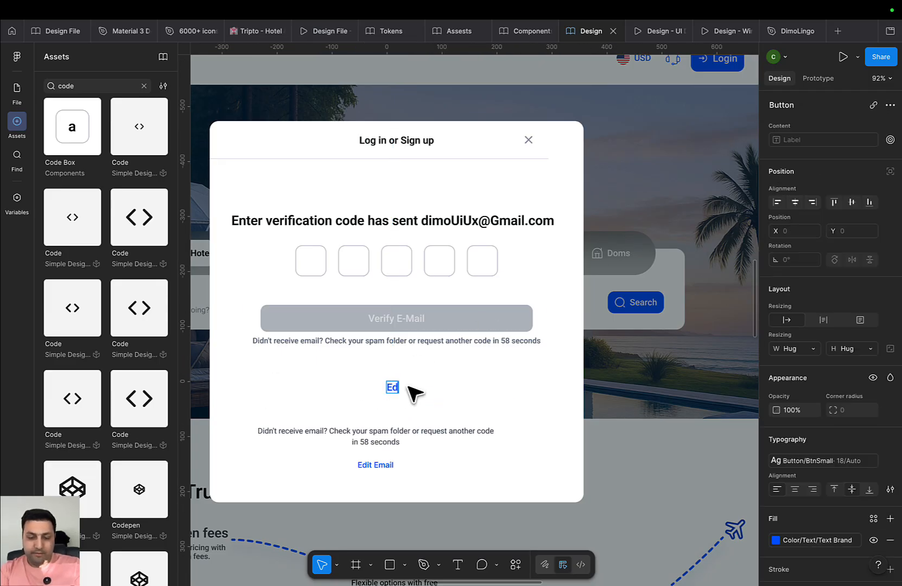
text(it Email)
key(BackSpace)
key(BackSpace)
key(BackSpace)
key(BackSpace)
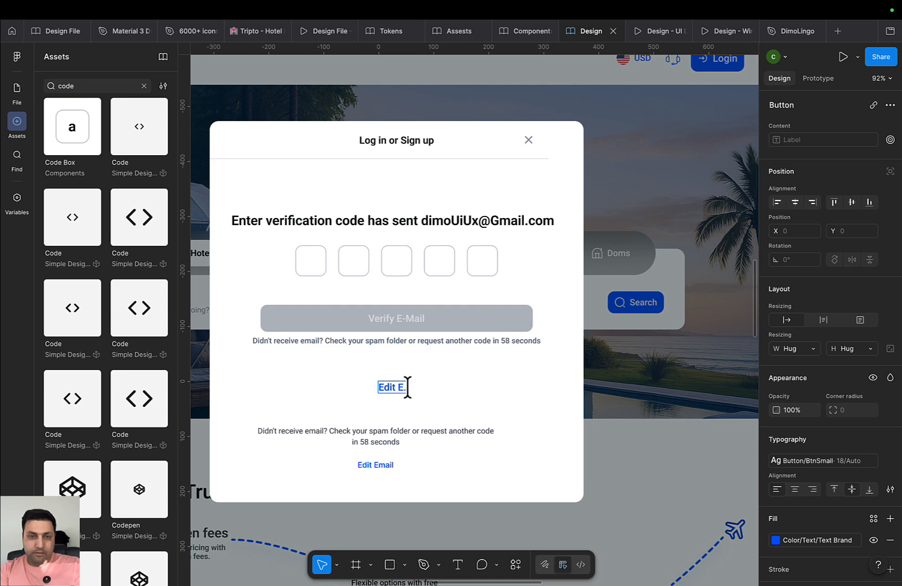
key(BackSpace)
key(super+space)
key(Escape)
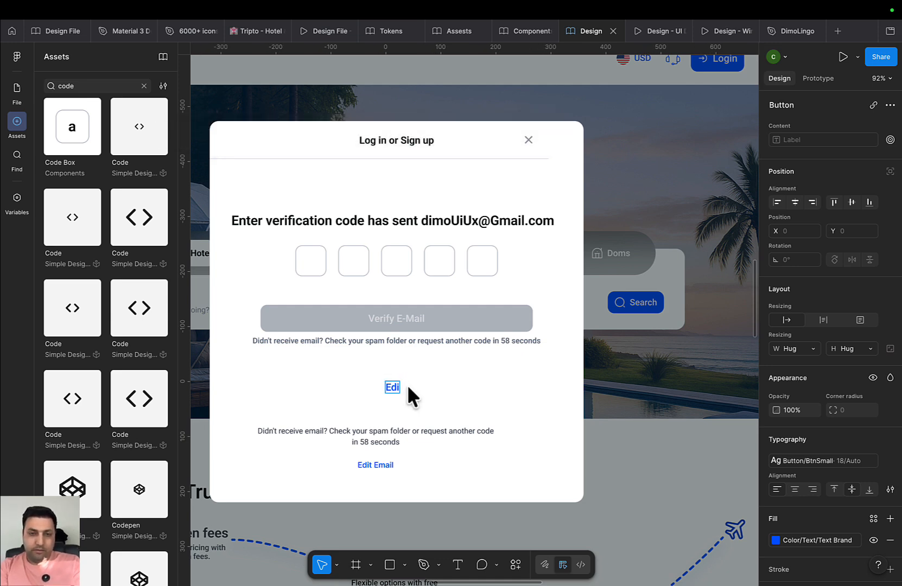
text(t Email)
key(Escape)
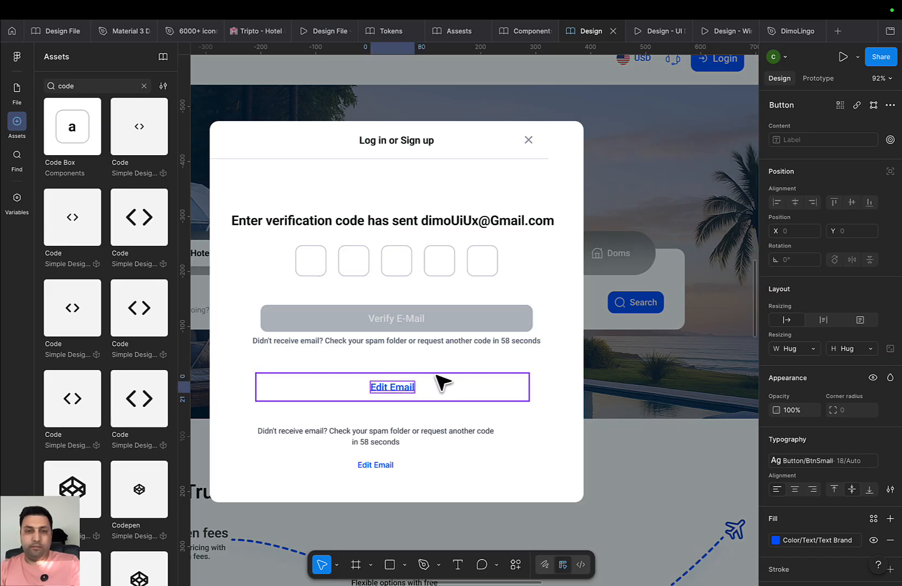
key(Escape)
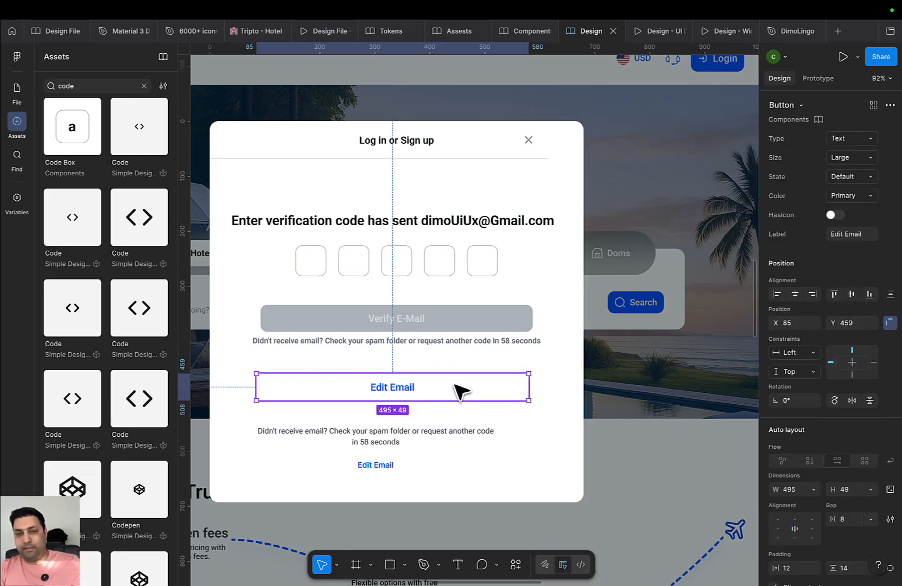
drag(459, 390, 459, 374)
click(399, 444)
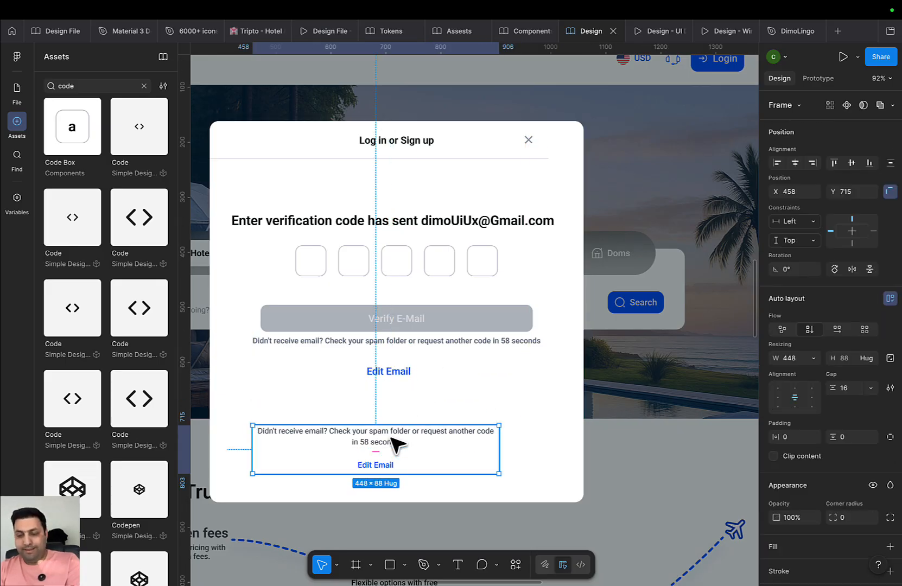
key(Delete)
Check the Welcome and verification code headings' spacing to the modal edges
scroll(399, 449, down, 5)
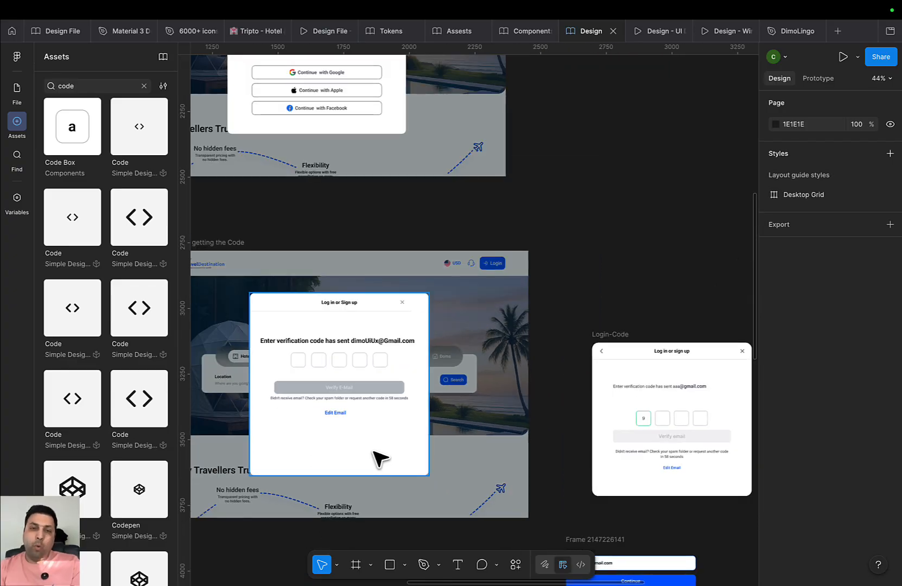
scroll(378, 445, down, 1)
scroll(423, 407, up, 5)
scroll(420, 239, up, 1)
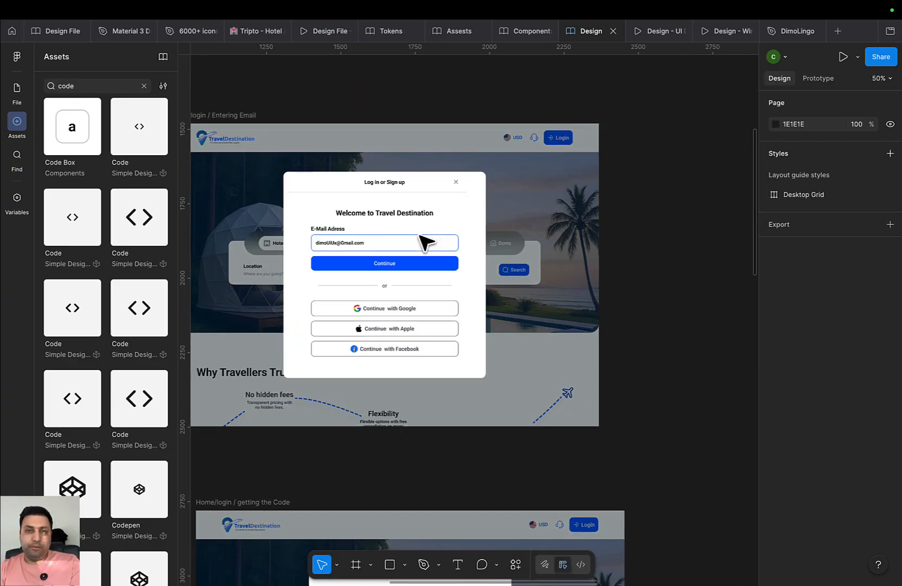
scroll(423, 242, up, 2)
double_click(420, 209)
key(alt)
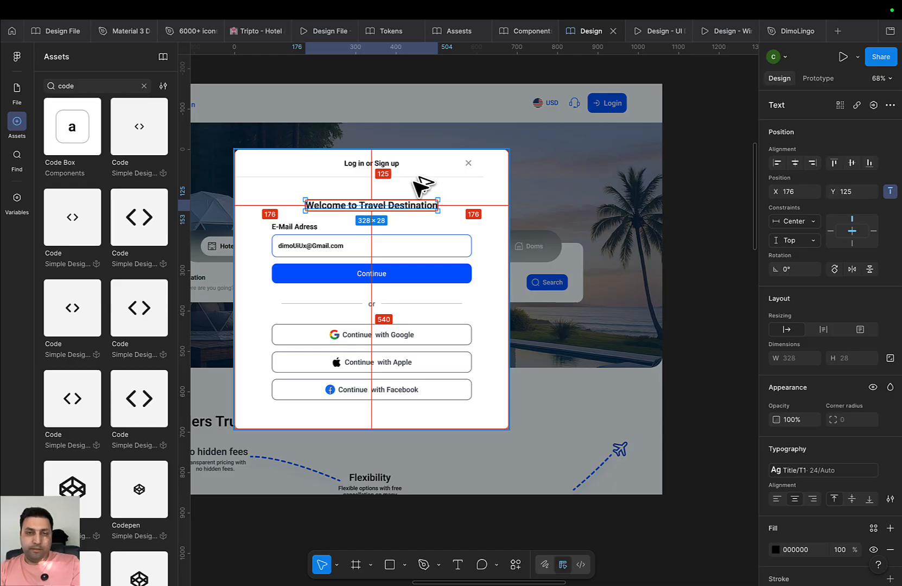
scroll(421, 185, down, 6)
double_click(454, 413)
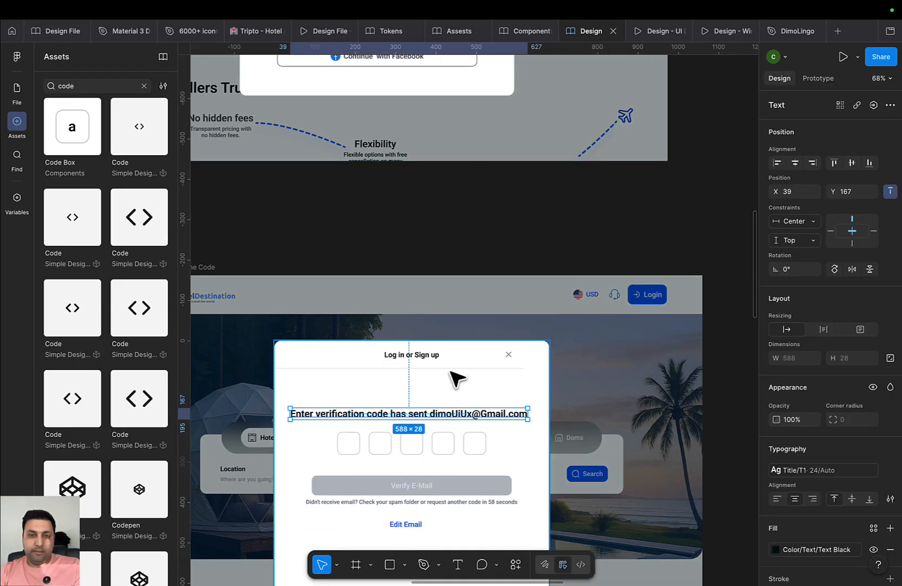
key(alt)
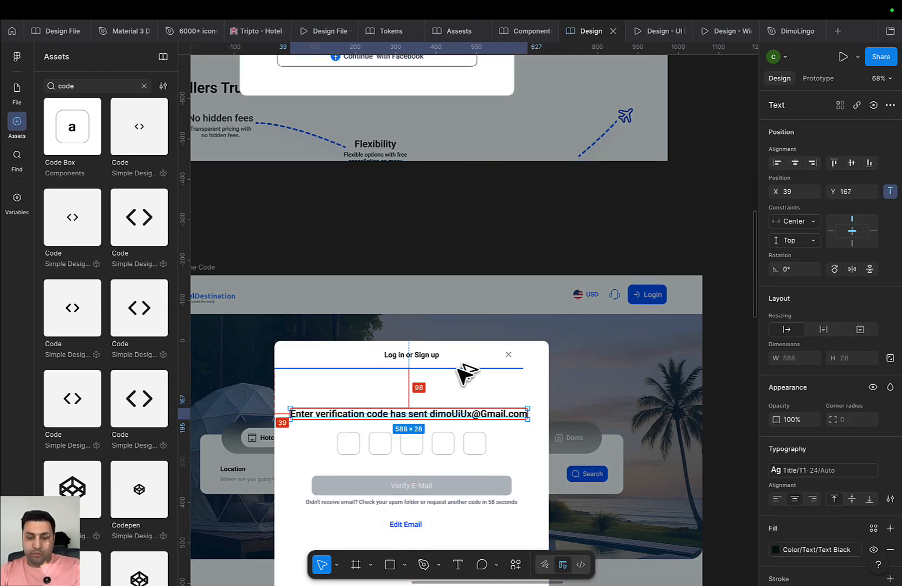
Nudge the verification code heading up and back down until it sits at Y 125
key(shift+Up)
key(shift+Up)
key(shift+Up)
key(shift+Up)
key(shift+Up)
key(shift+Up)
key(shift+Up)
key(shift+Up)
key(alt)
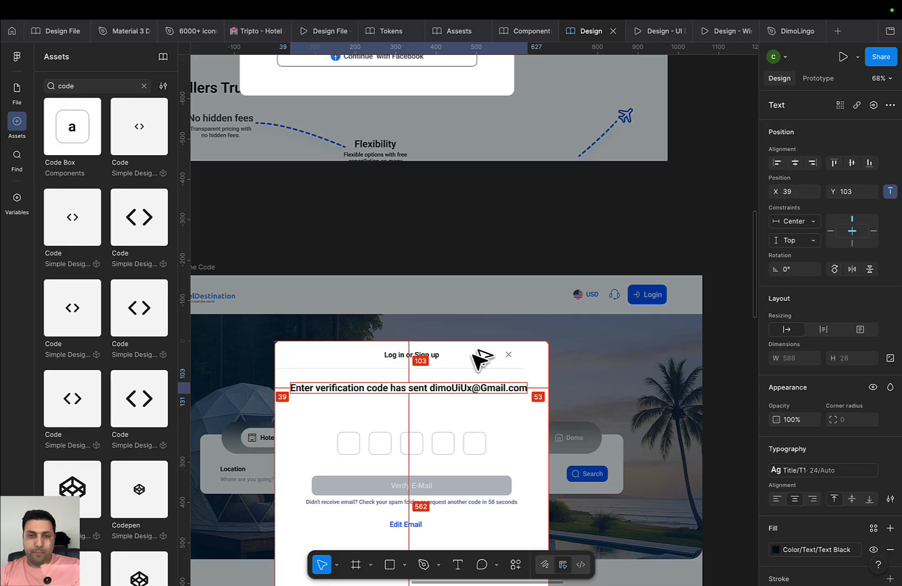
scroll(472, 374, up, 2)
key(Up)
key(Up)
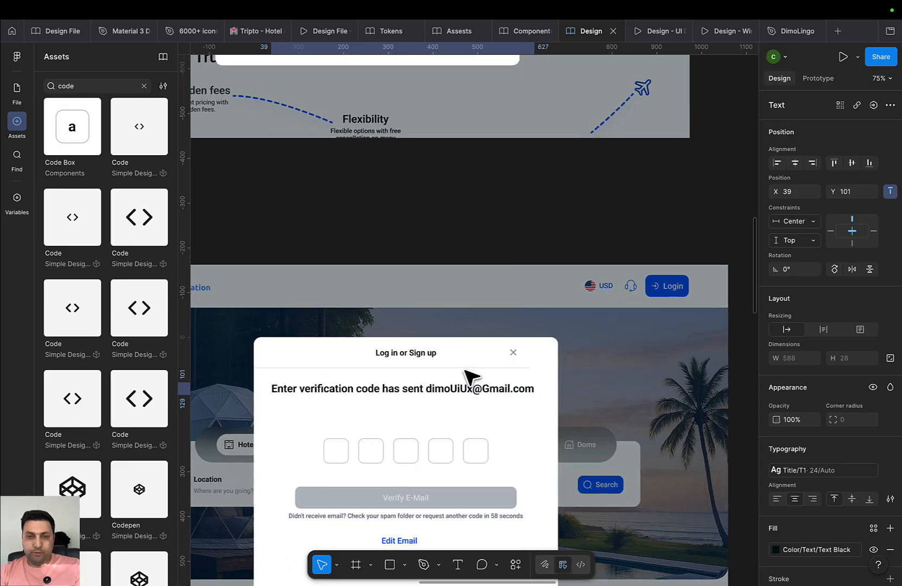
key(alt)
key(shift+Down)
key(shift+Down)
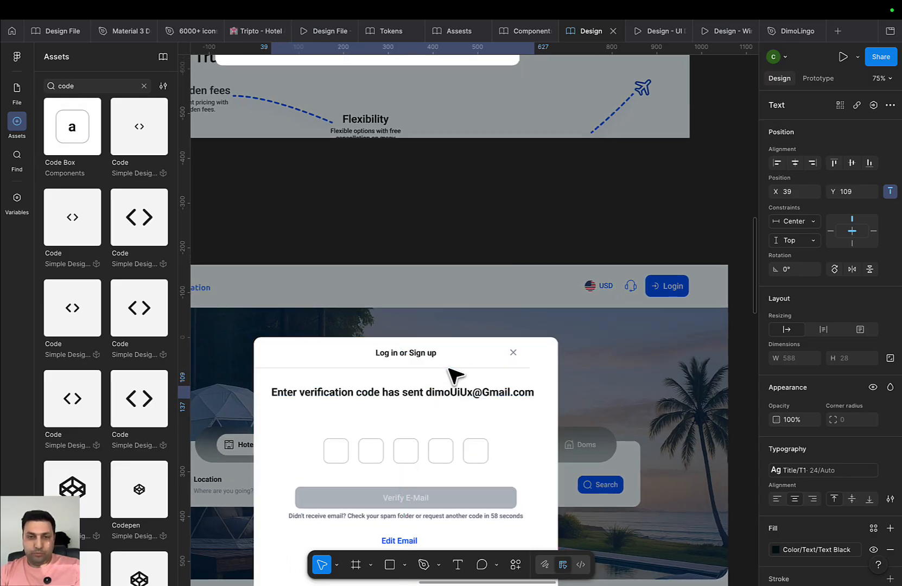
key(alt)
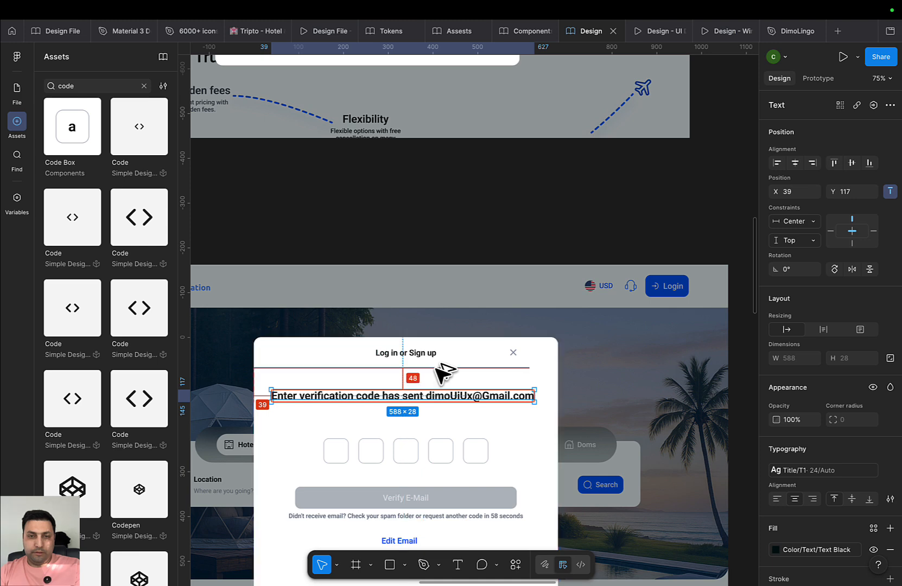
key(Down)
key(Down)
key(Down)
key(Down)
key(Down)
key(Down)
key(Down)
key(Down)
key(alt)
Select the code-box row, then delete and restore the Edit Email button
scroll(443, 420, down, 2)
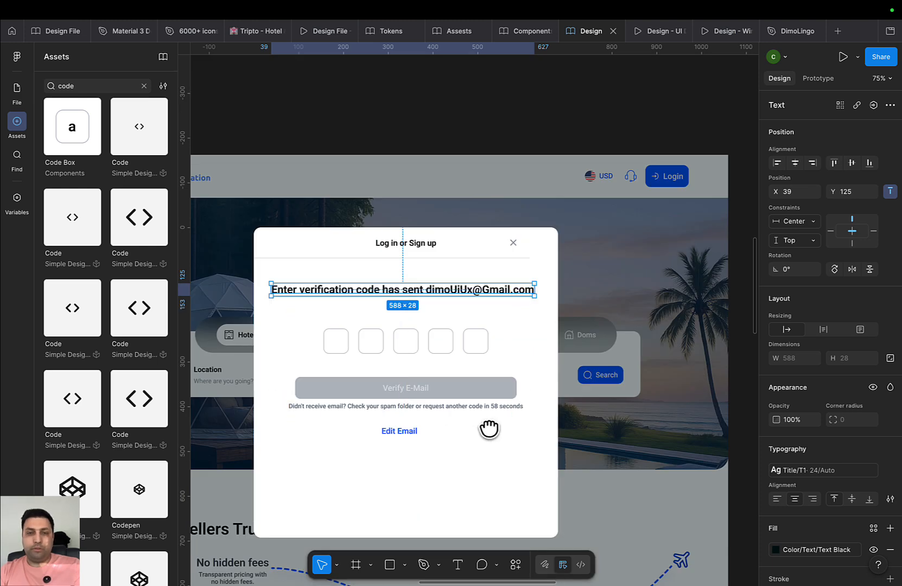
drag(489, 429, 525, 461)
click(487, 381)
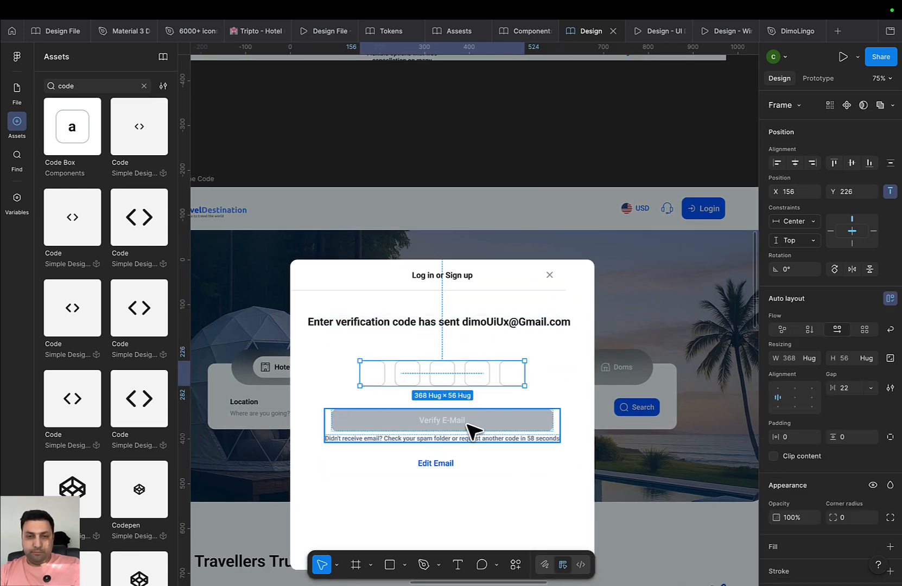
click(447, 462)
key(Delete)
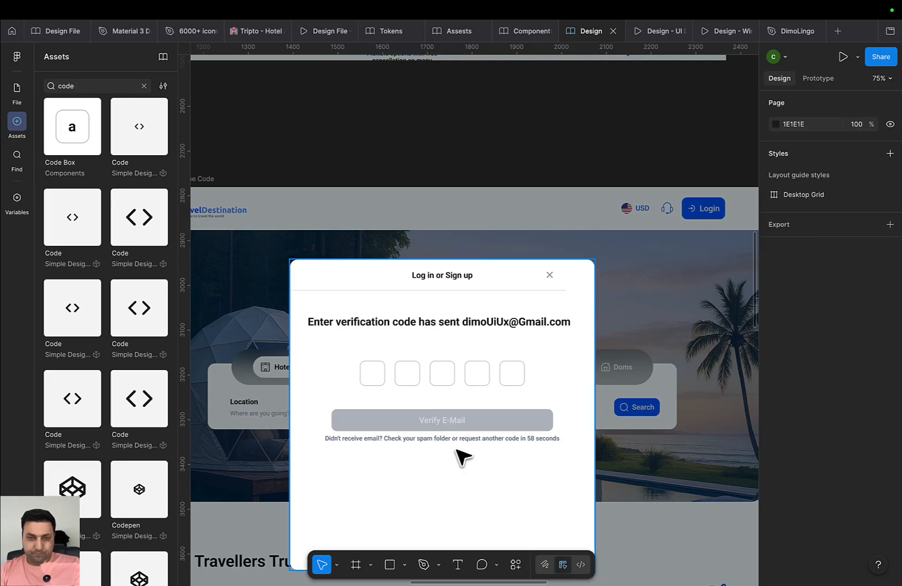
click(467, 439)
key(ctrl+z)
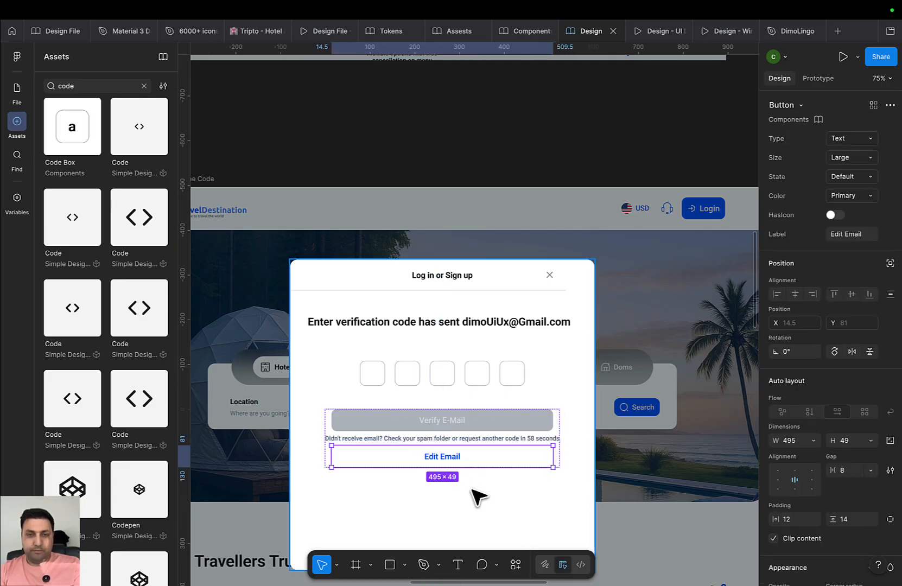
Wrap the code-box row and Verify/Edit Email group in an auto layout with gap 40
click(494, 415)
double_click(490, 376)
shift+click(483, 424)
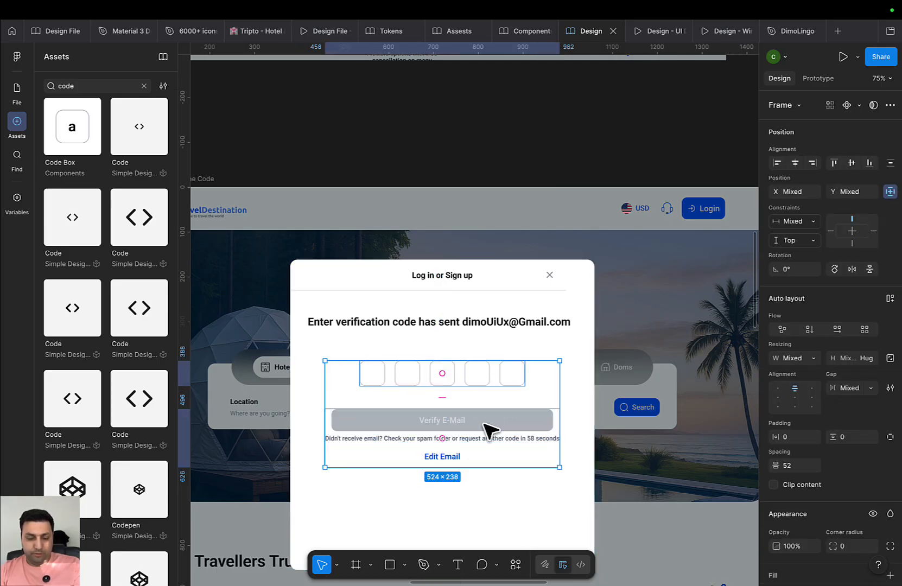
click(571, 376)
double_click(501, 370)
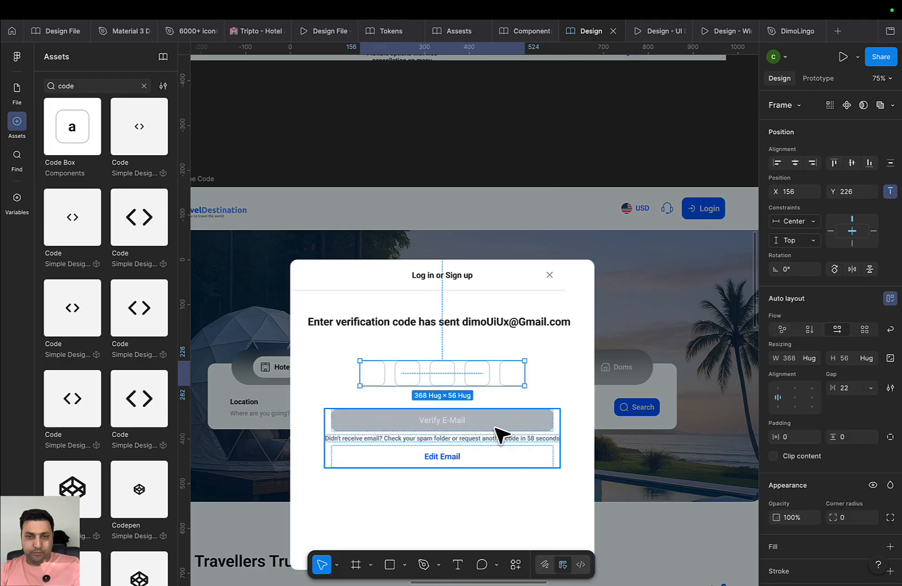
shift+click(497, 428)
key(shift+a)
click(856, 390)
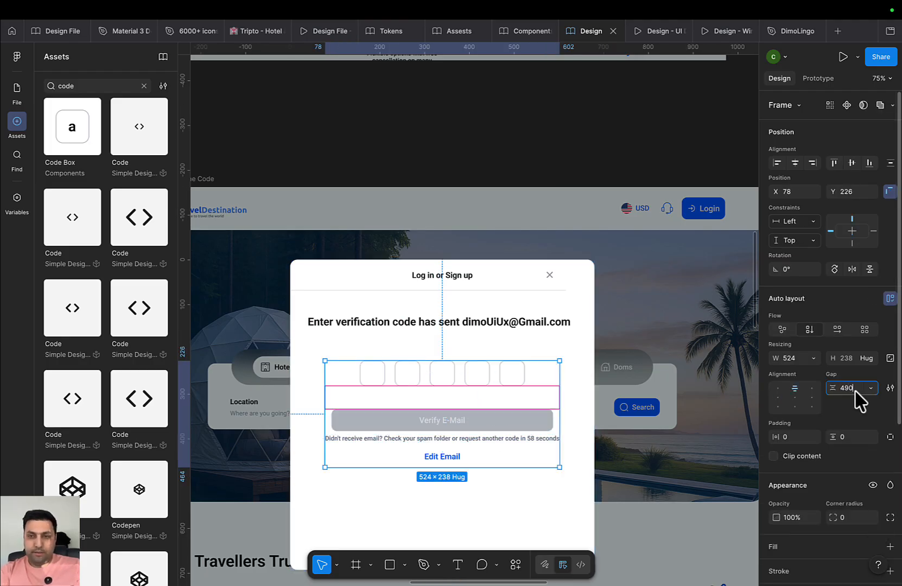
text(40)
key(Return)
Centre the code block vertically in the modal and nudge the getting the Code frame up-left
scroll(649, 470, down, 5)
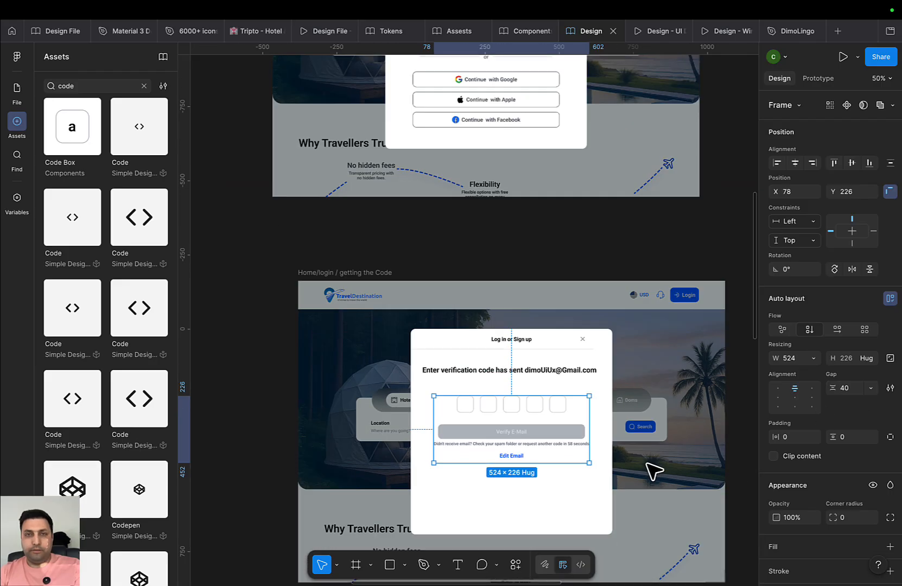
click(622, 420)
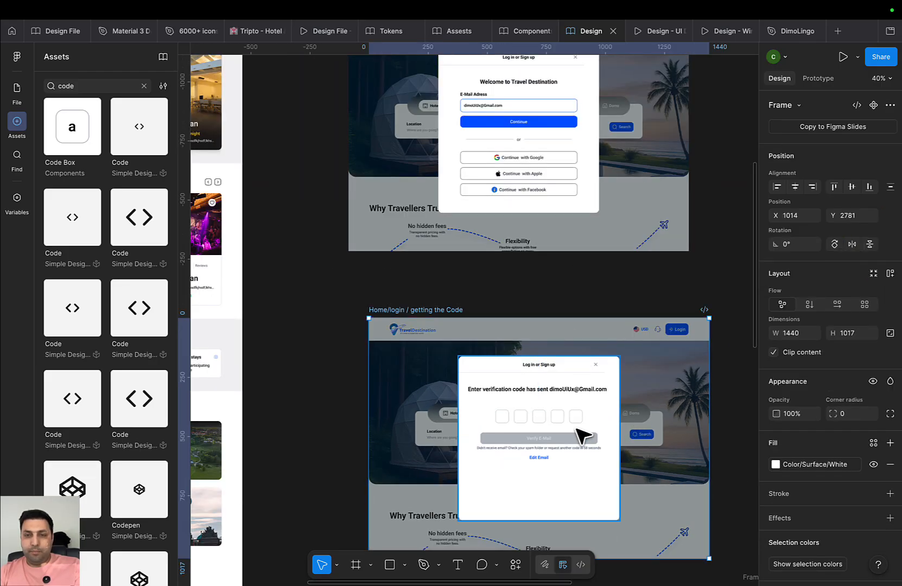
double_click(575, 427)
click(854, 163)
scroll(641, 237, down, 3)
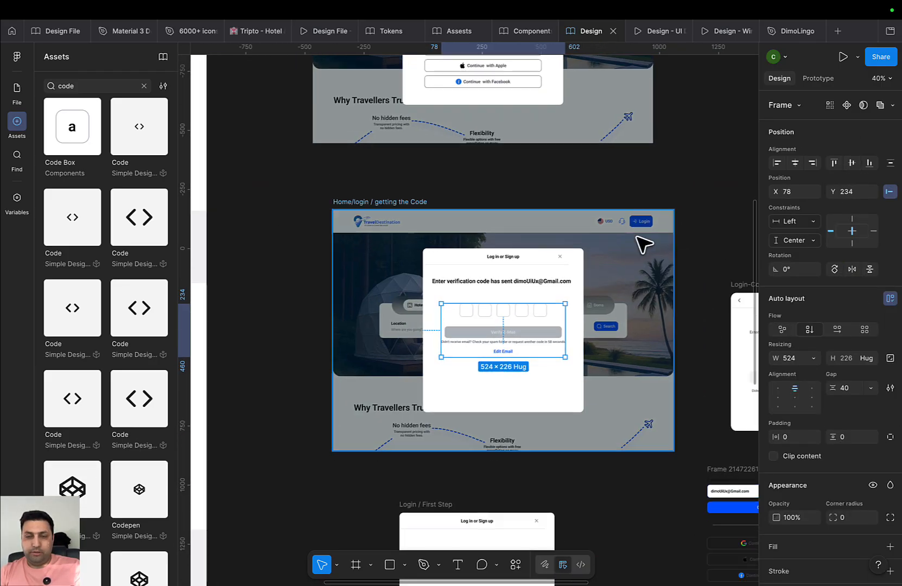
scroll(641, 242, up, 1)
click(574, 370)
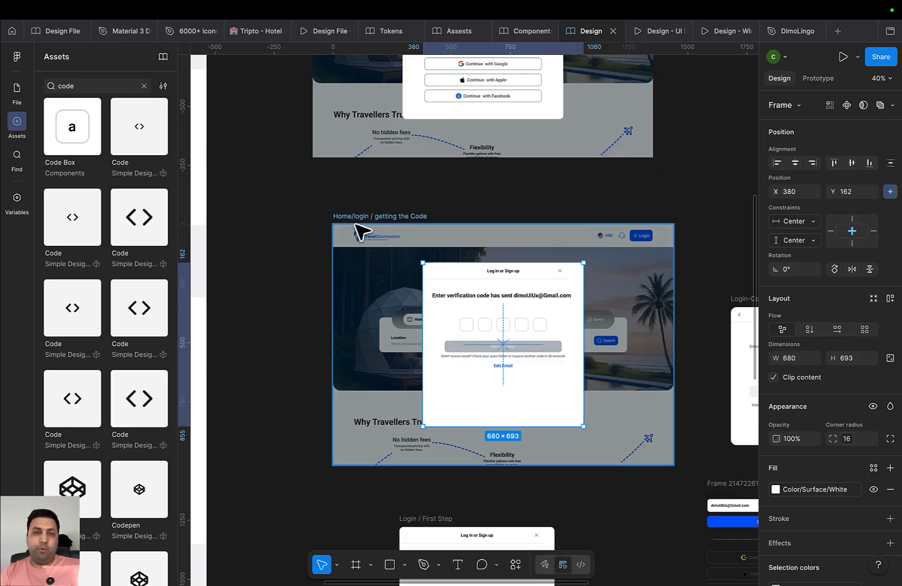
drag(355, 216, 349, 209)
Move the Login / First Step frame further to the right
scroll(363, 316, up, 5)
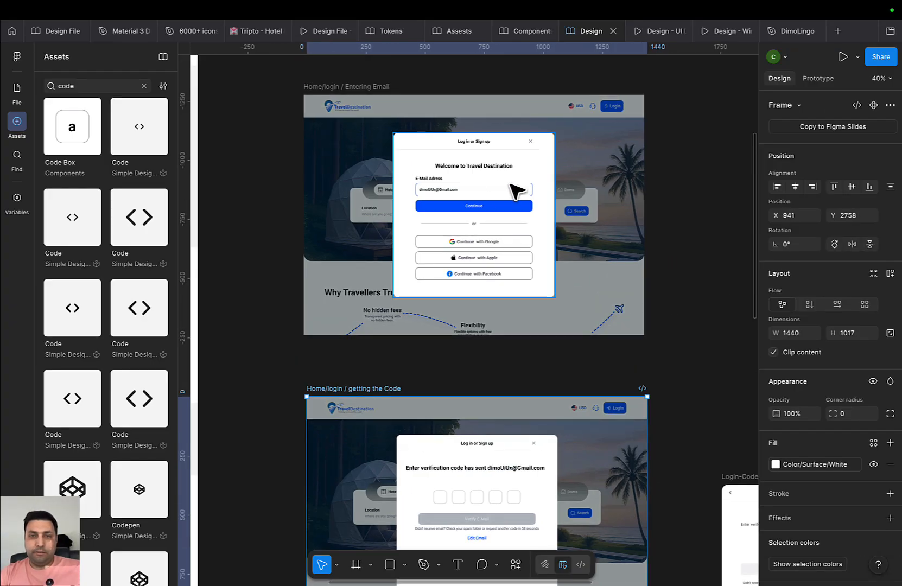
scroll(510, 221, down, 10)
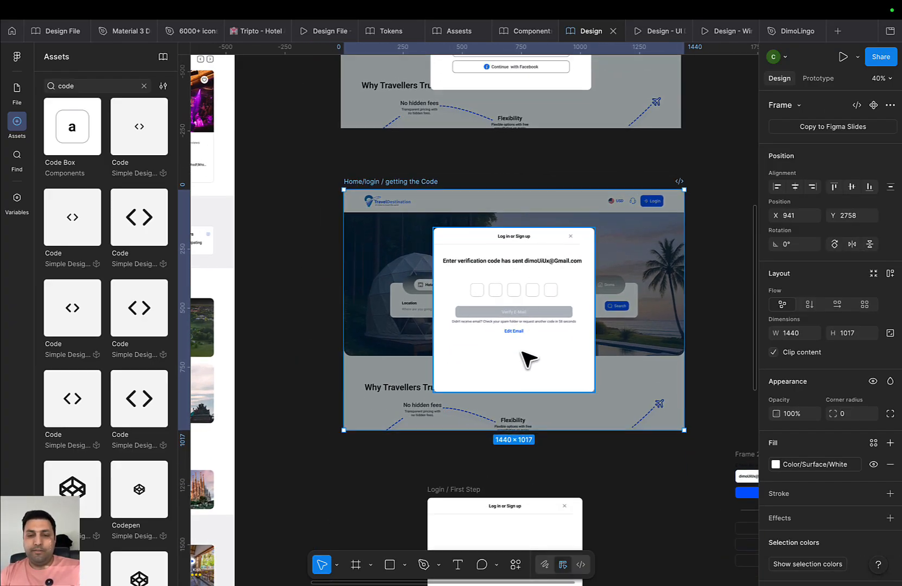
drag(459, 298, 481, 401)
scroll(671, 402, down, 3)
drag(356, 363, 527, 450)
scroll(406, 260, up, 3)
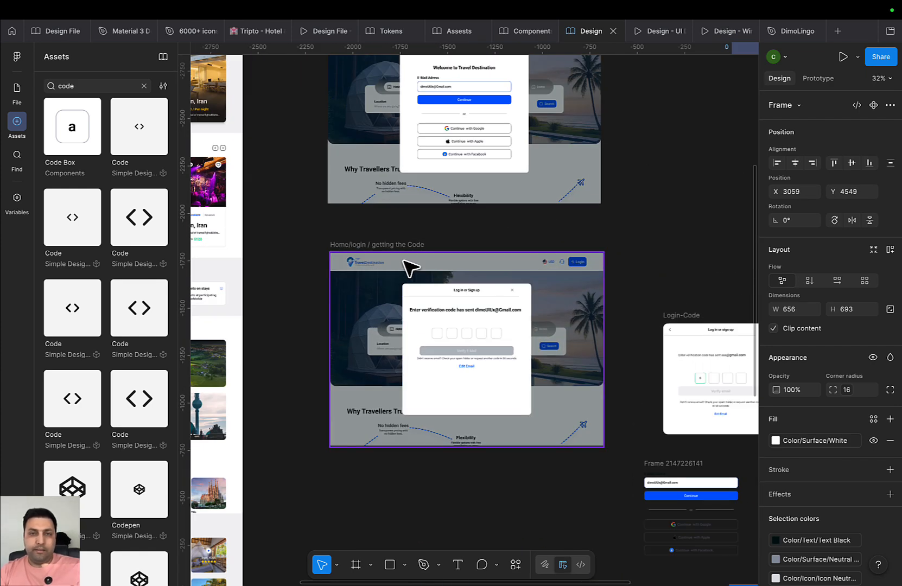
Rename the getting the Code frame to Home/login / Waiting the Code
click(395, 244)
scroll(463, 288, up, 5)
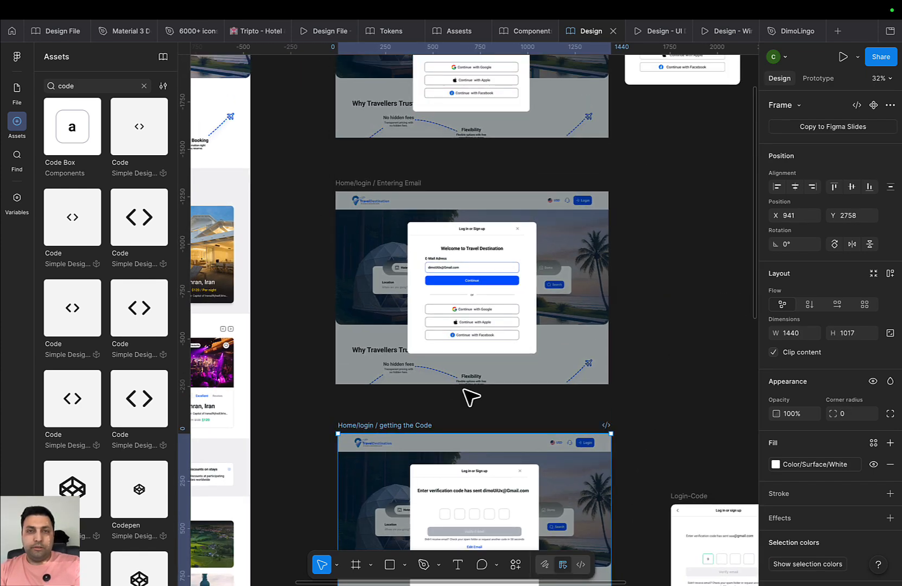
scroll(453, 294, down, 2)
scroll(463, 362, down, 3)
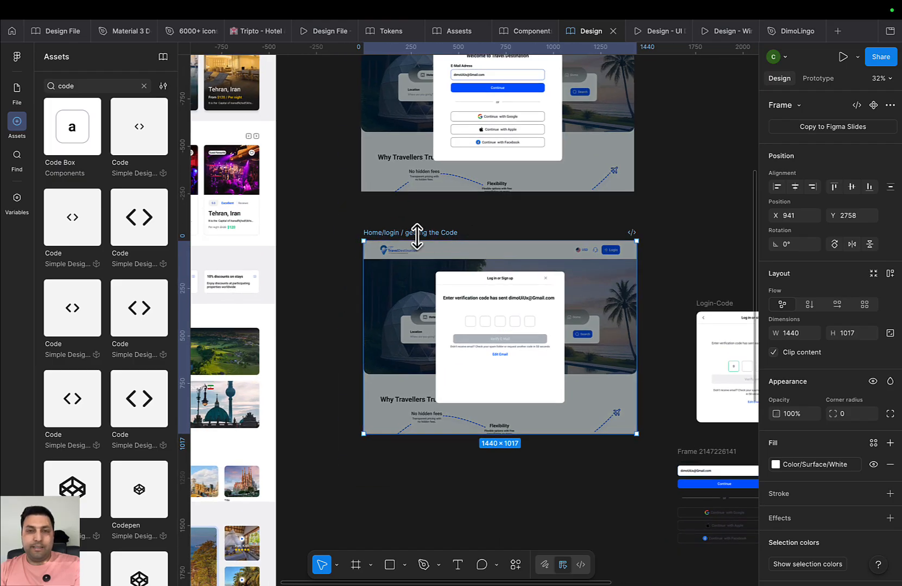
click(452, 222)
double_click(414, 232)
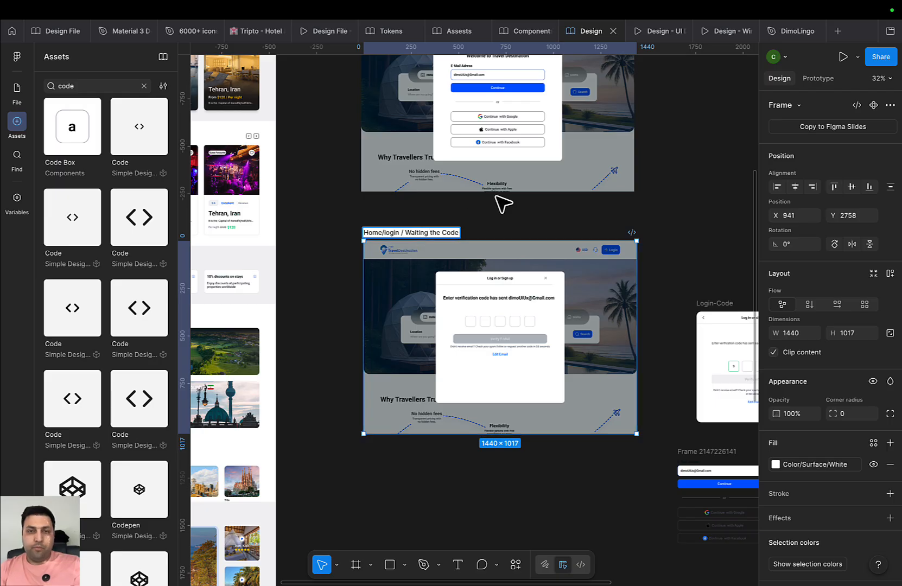
click(505, 233)
click(432, 241)
Duplicate the Waiting the Code frame twice, stacking both copies below it
key(super+d)
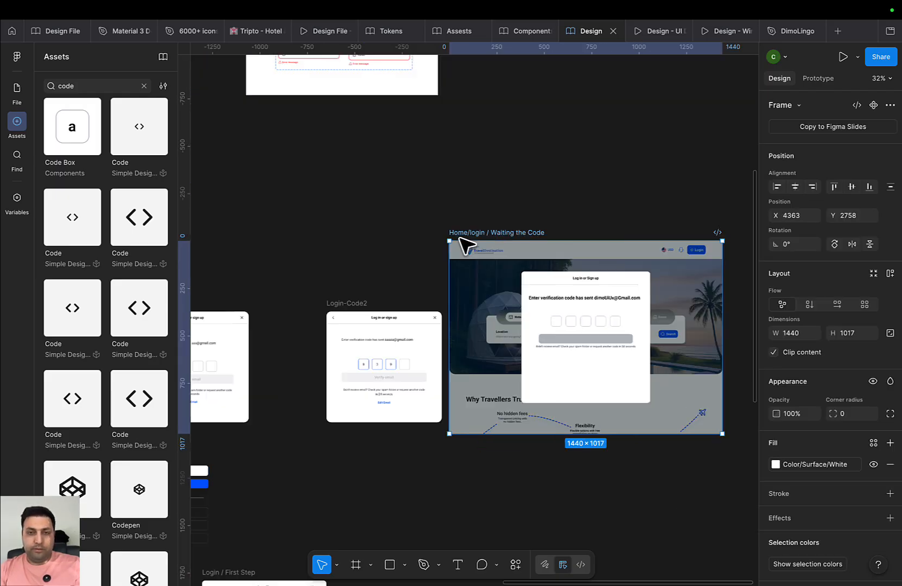
scroll(505, 283, down, 5)
scroll(576, 301, left, 4)
scroll(642, 319, up, 1)
drag(703, 261, 376, 371)
key(super+d)
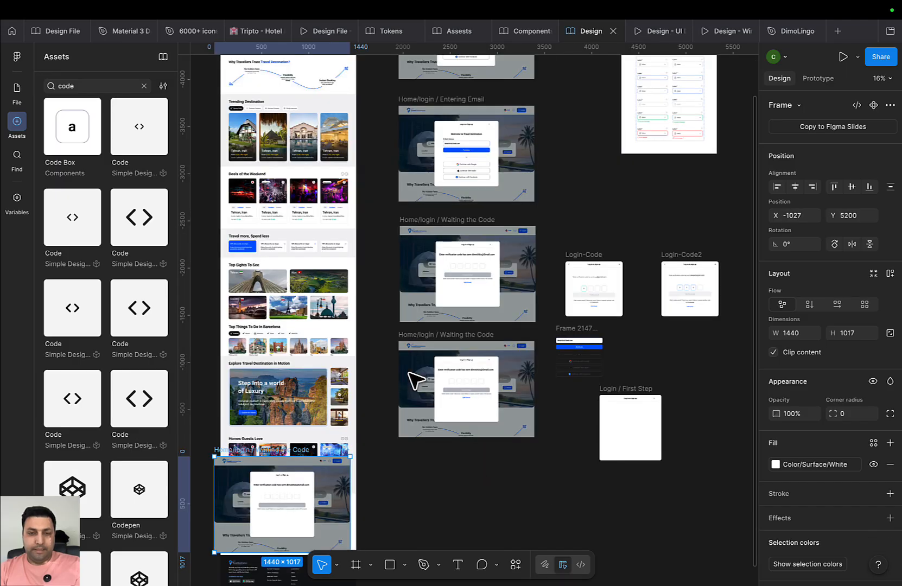
drag(461, 372, 447, 356)
scroll(446, 357, down, 3)
drag(305, 413, 427, 414)
Rename the lowest copy to Home/login / Entering the Code
scroll(437, 329, up, 5)
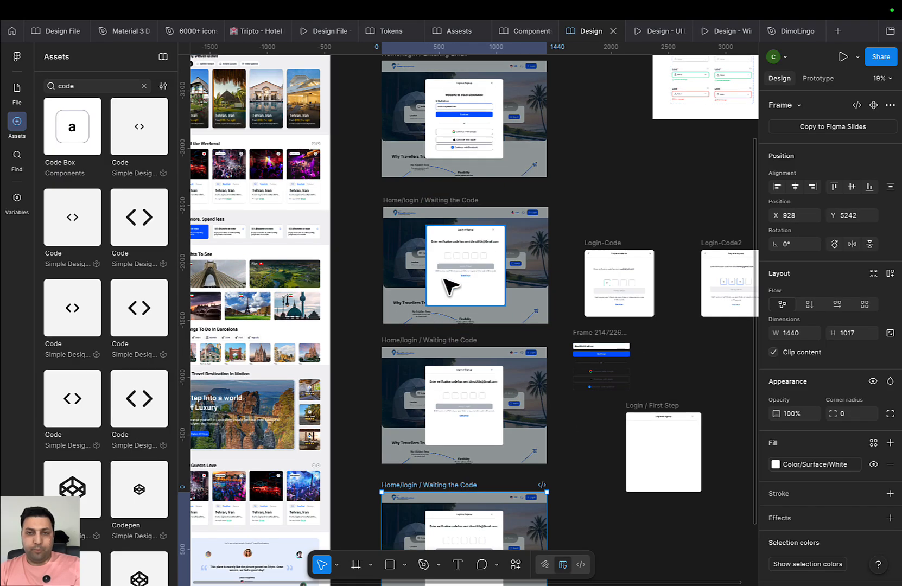
scroll(465, 389, down, 3)
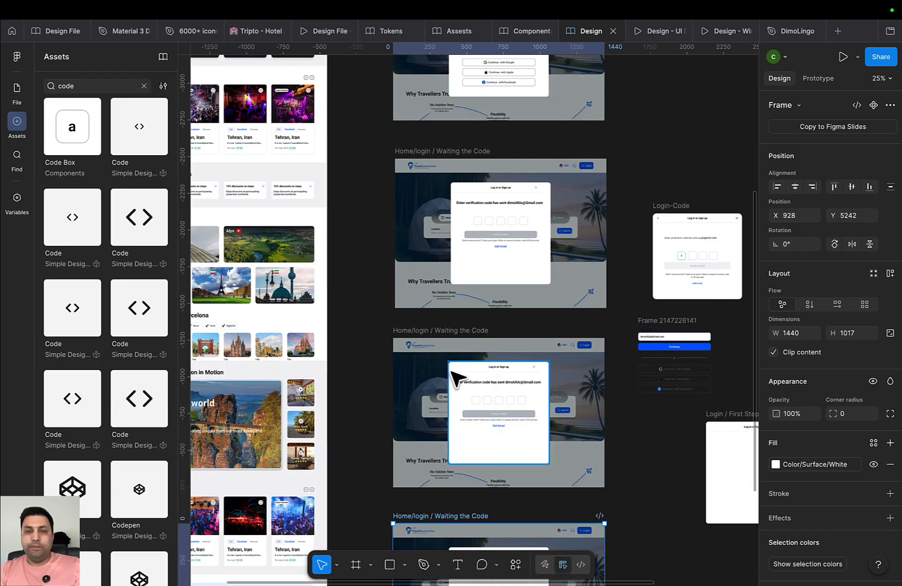
scroll(460, 377, up, 3)
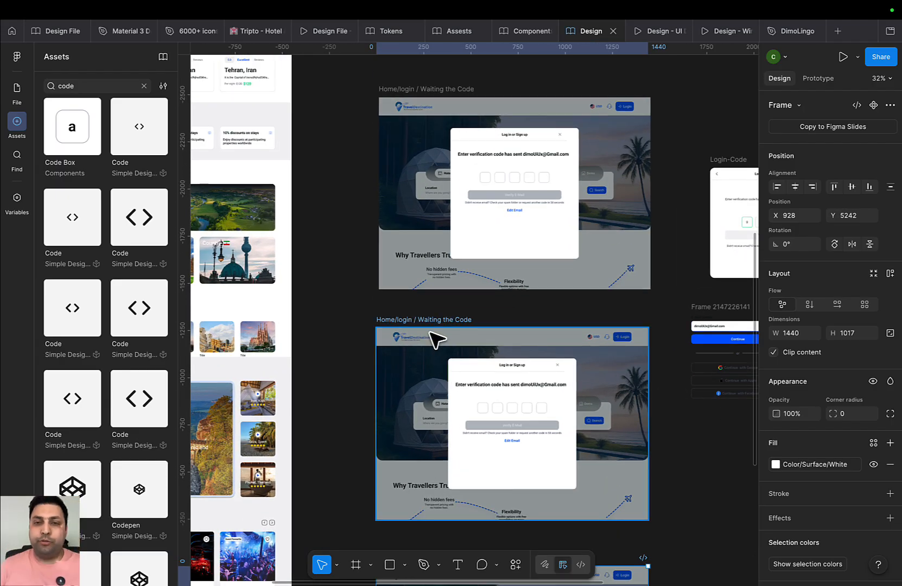
scroll(420, 355, up, 2)
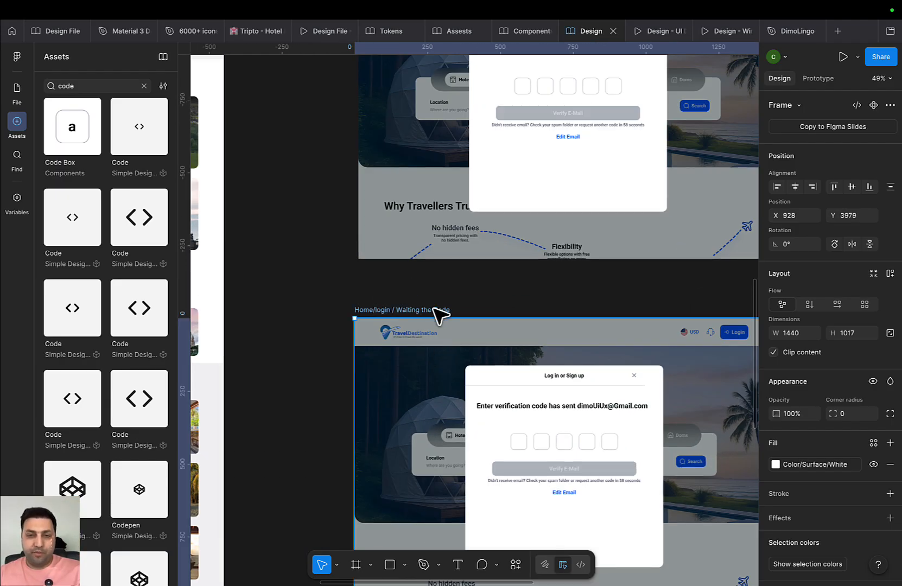
double_click(433, 310)
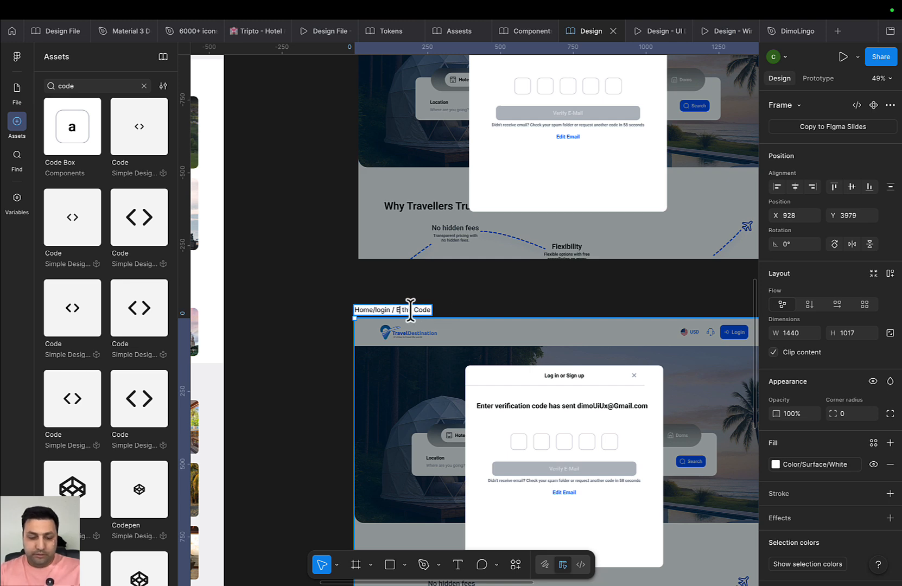
key(Return)
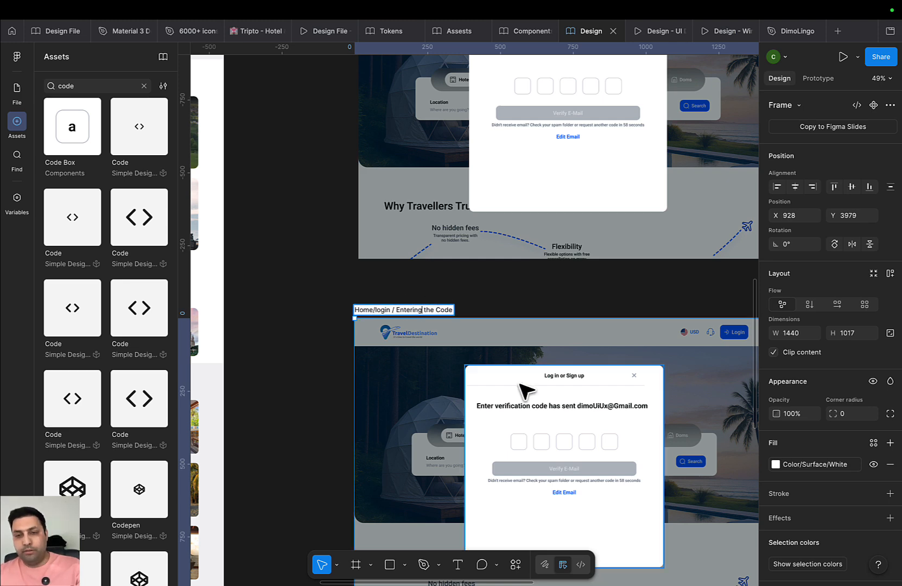
scroll(528, 389, up, 5)
Select all five code boxes in the Entering the Code modal and mark them filled
click(538, 421)
scroll(535, 414, up, 1)
double_click(536, 414)
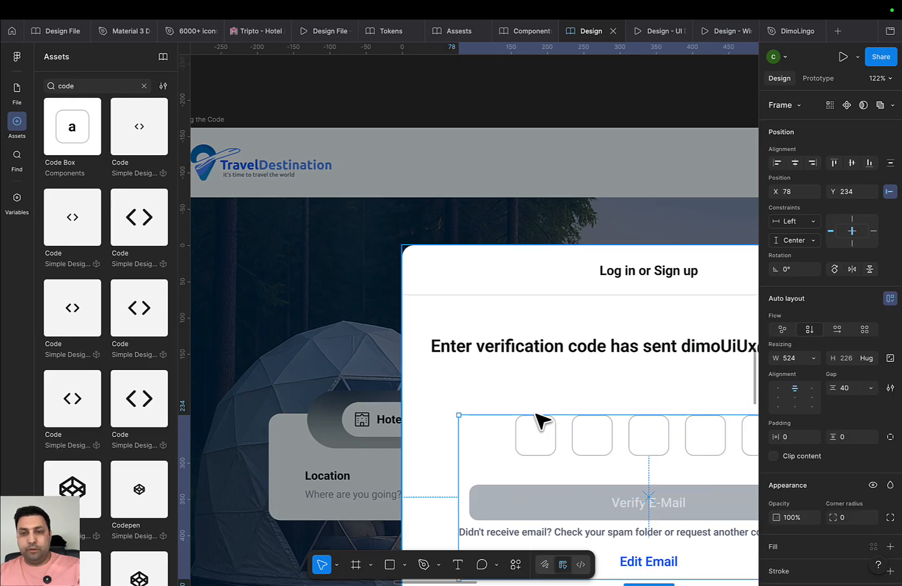
double_click(534, 414)
drag(524, 397, 382, 256)
click(405, 302)
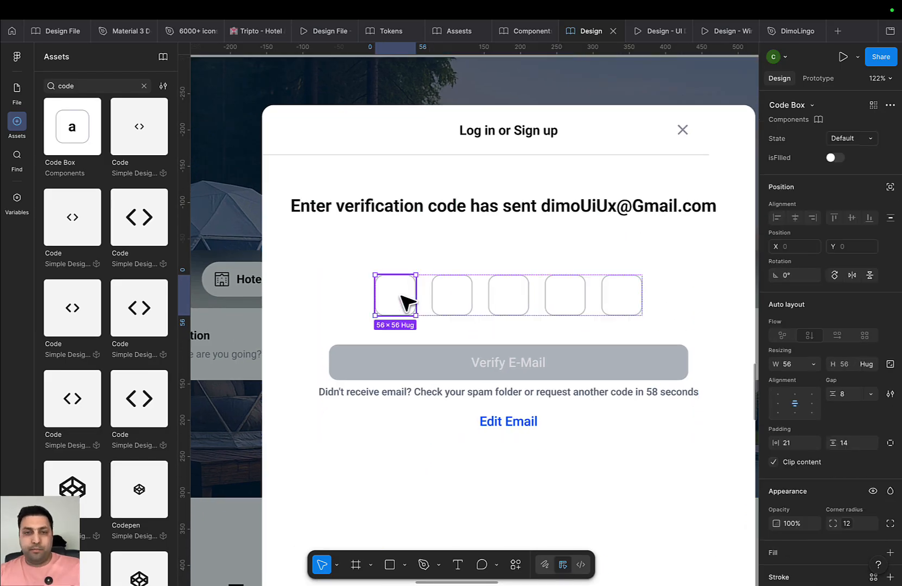
shift+click(453, 301)
shift+click(502, 301)
shift+click(565, 302)
shift+click(620, 303)
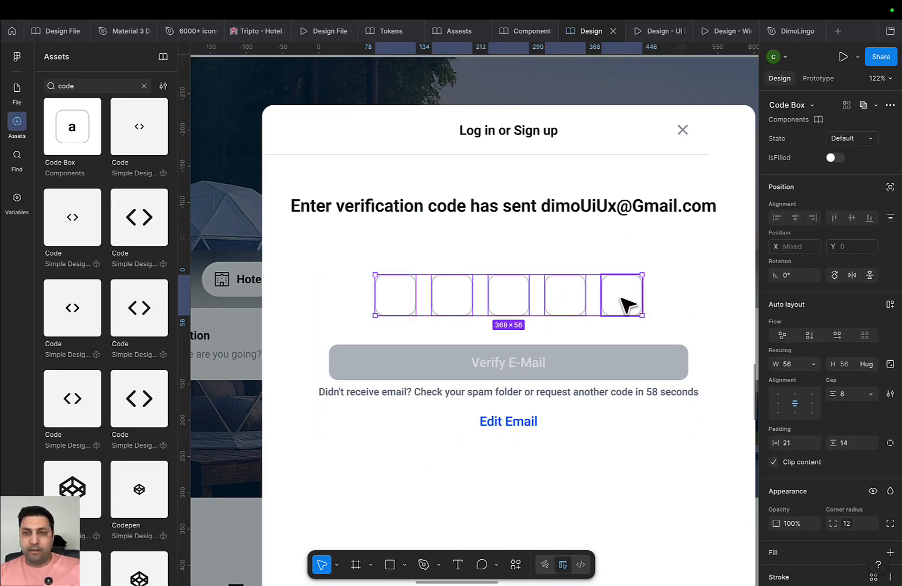
click(837, 158)
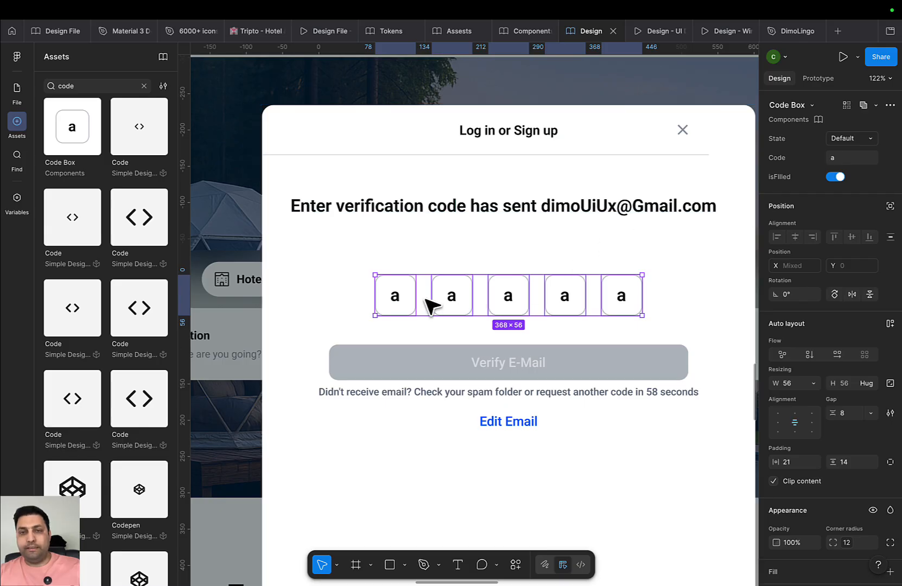
Enter the characters A, 5, Z, X and a in the five code boxes
double_click(394, 297)
double_click(393, 298)
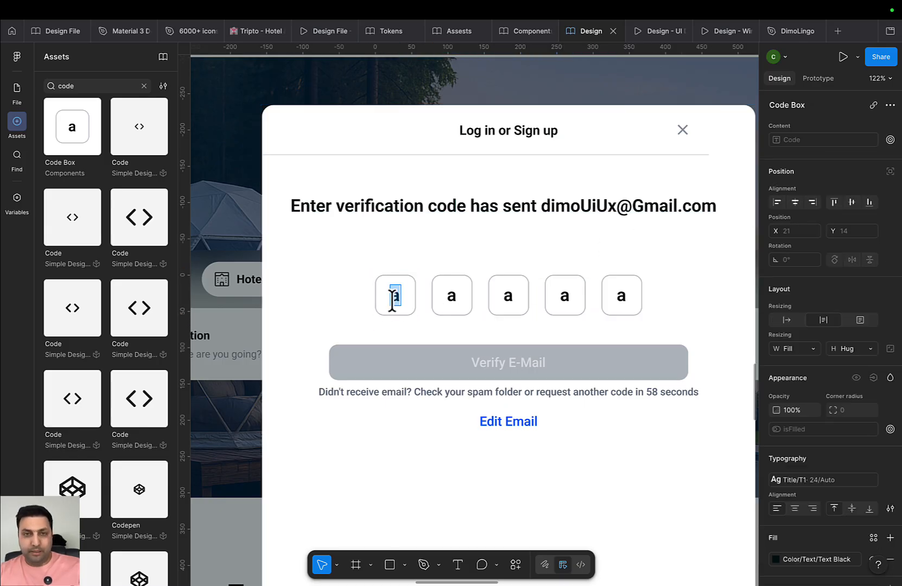
double_click(450, 298)
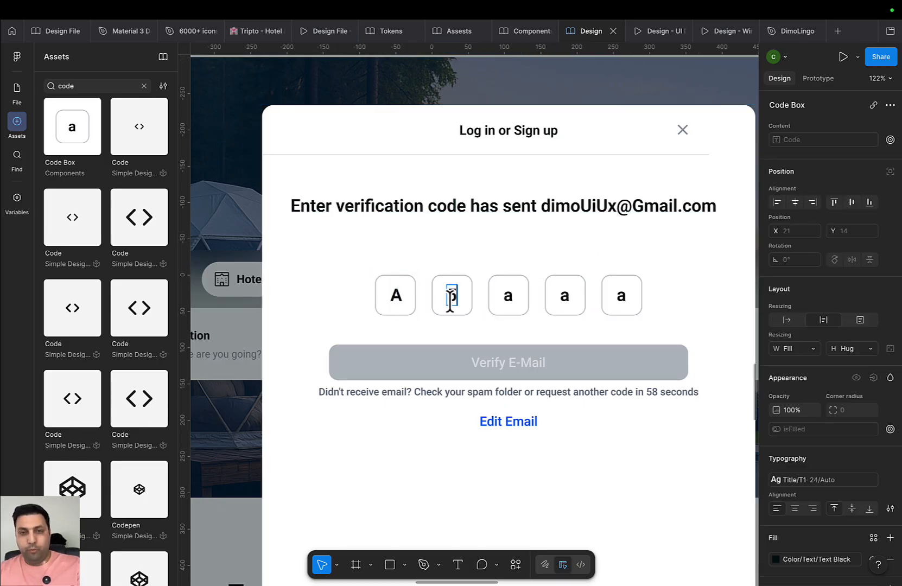
double_click(507, 296)
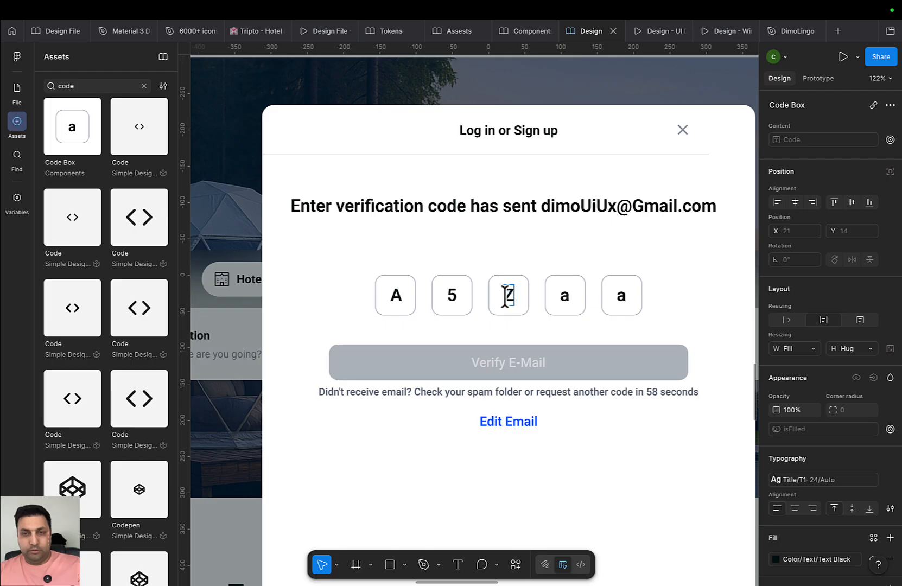
double_click(563, 298)
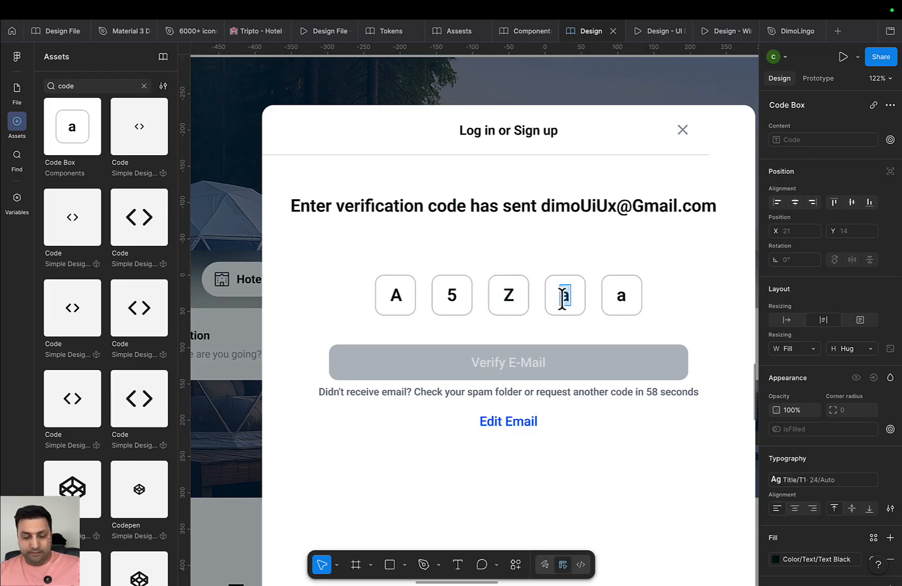
double_click(621, 297)
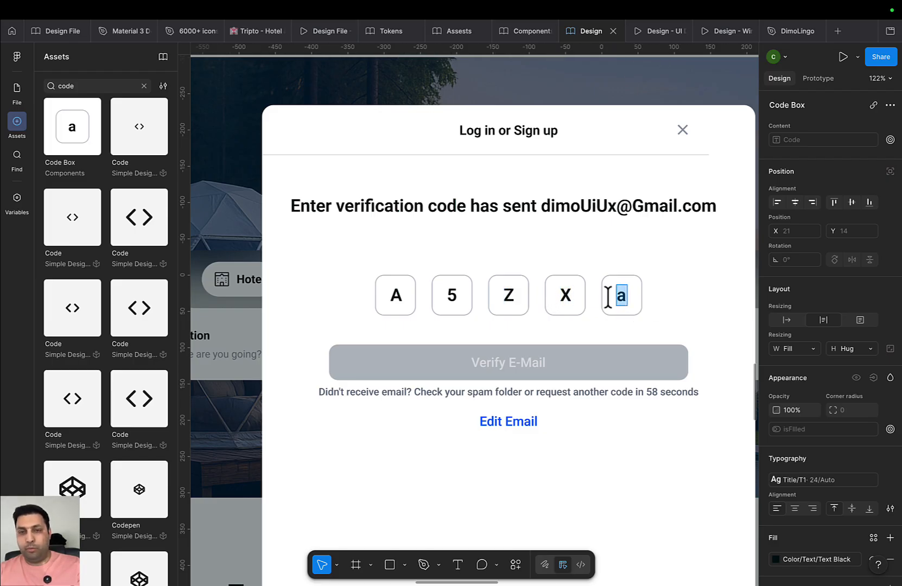
Set the A, 5, Z and X boxes to Filled and the fifth box a to Active
click(410, 285)
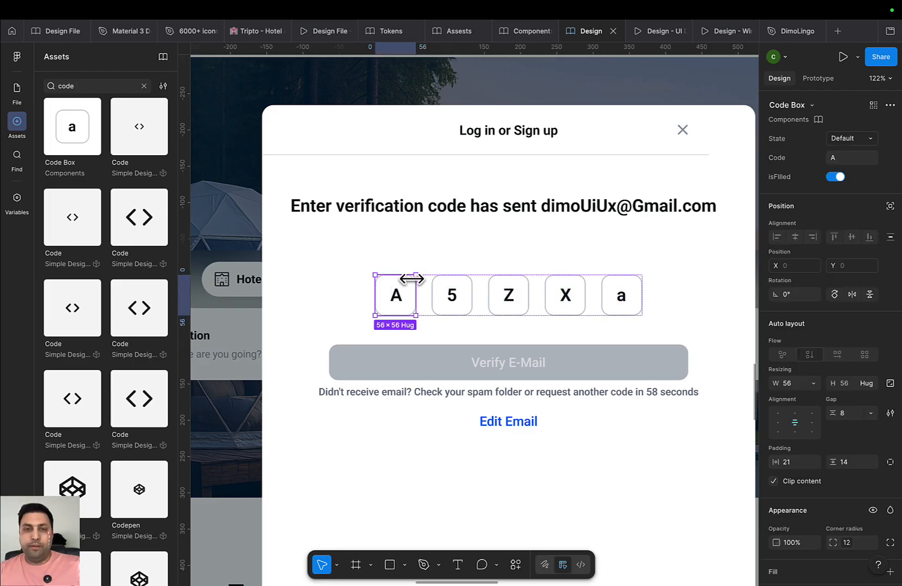
shift+click(470, 311)
shift+click(513, 306)
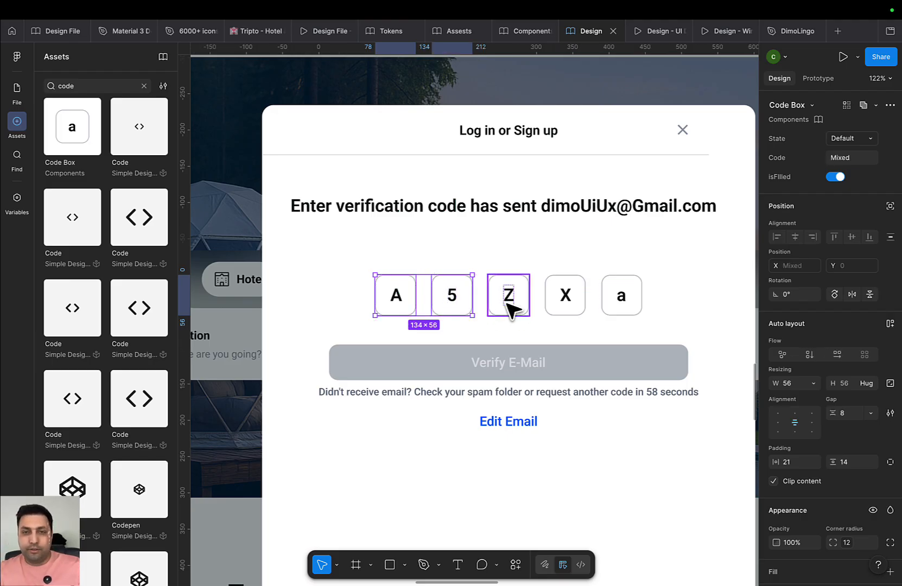
shift+click(561, 311)
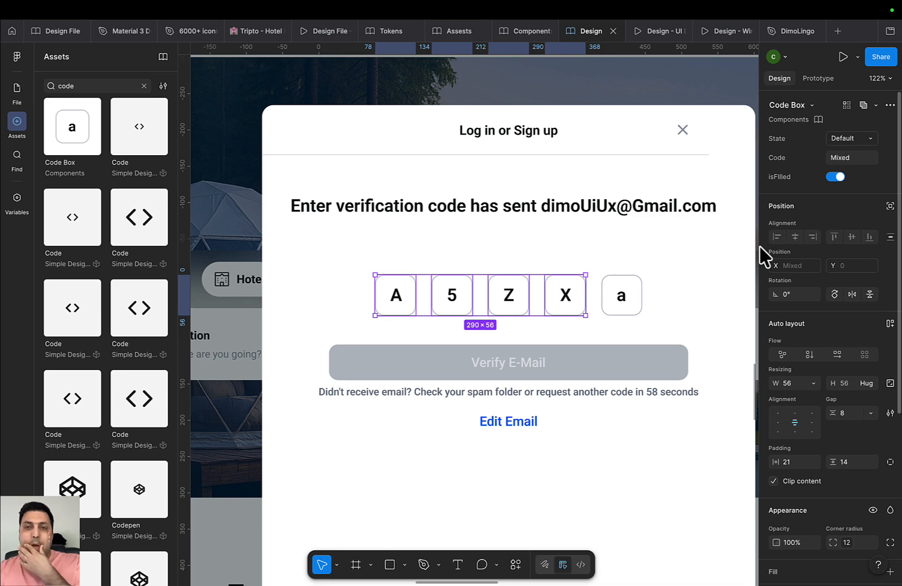
click(852, 138)
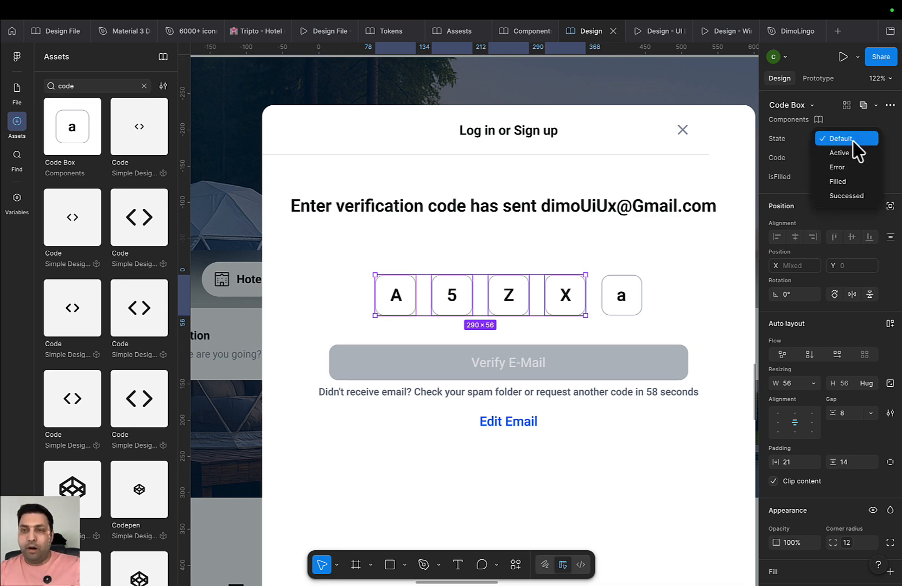
click(855, 180)
click(624, 295)
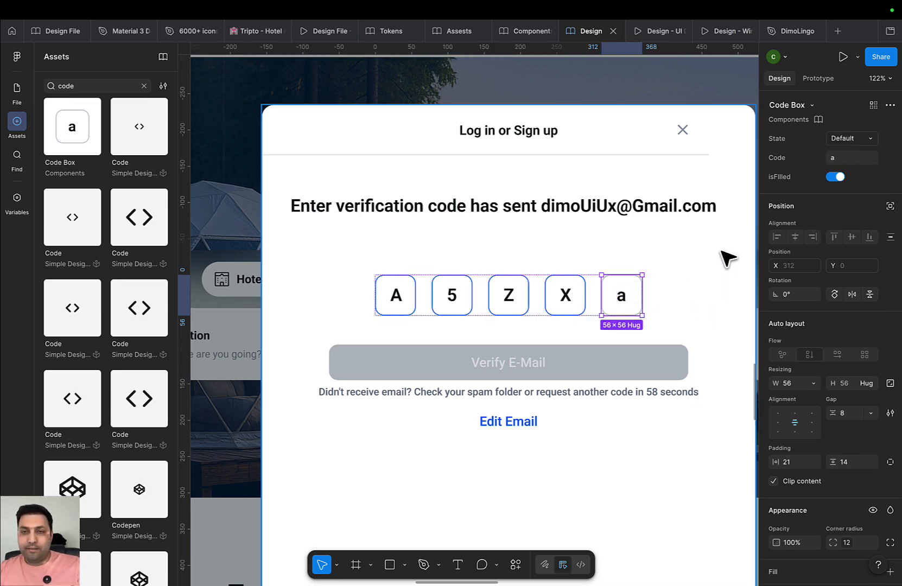
click(857, 139)
click(846, 155)
Delete the extra lower 'Waiting the Code' frame
click(665, 300)
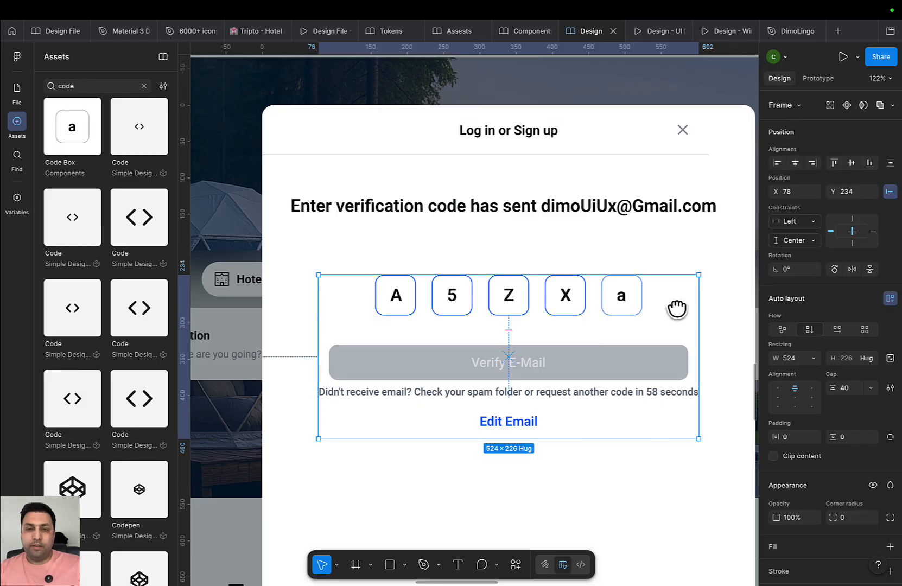
drag(676, 309, 643, 303)
click(677, 269)
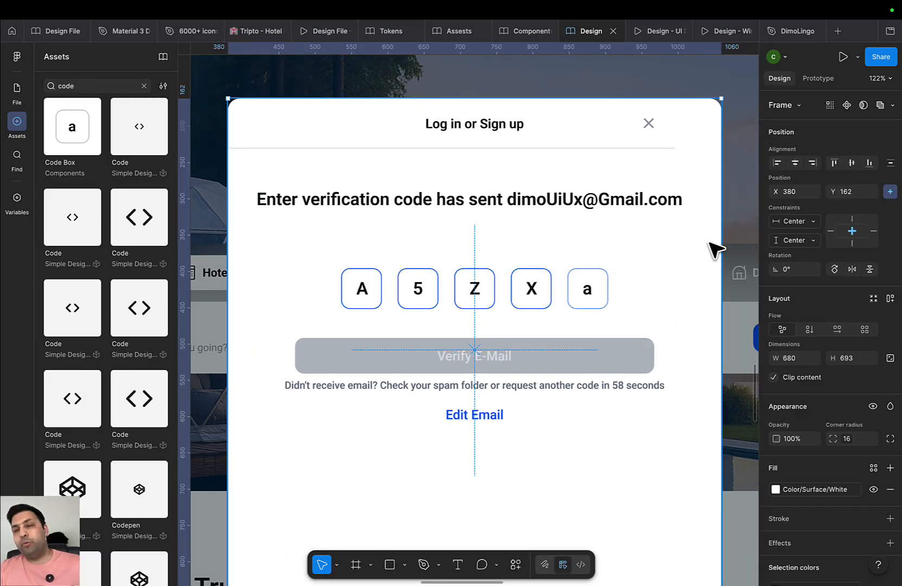
scroll(547, 314, up, 3)
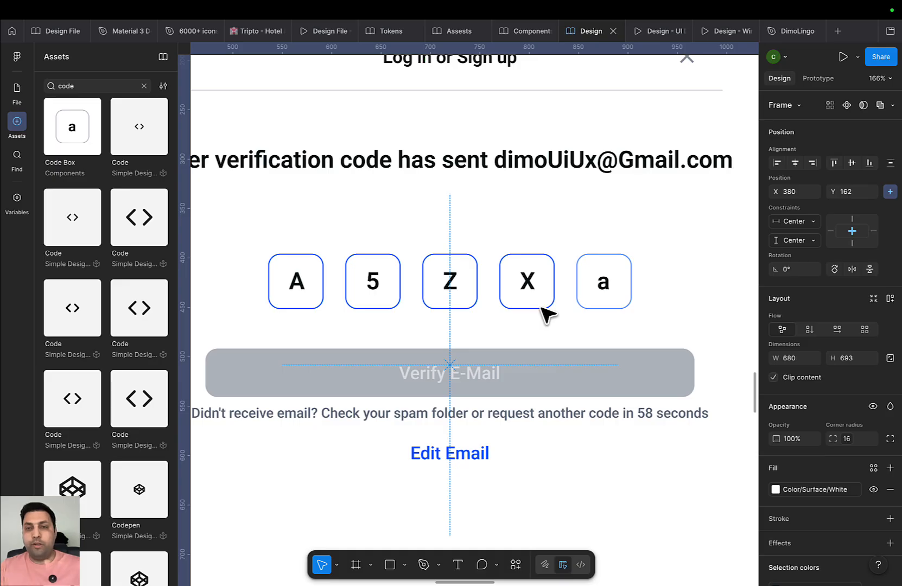
scroll(562, 347, down, 5)
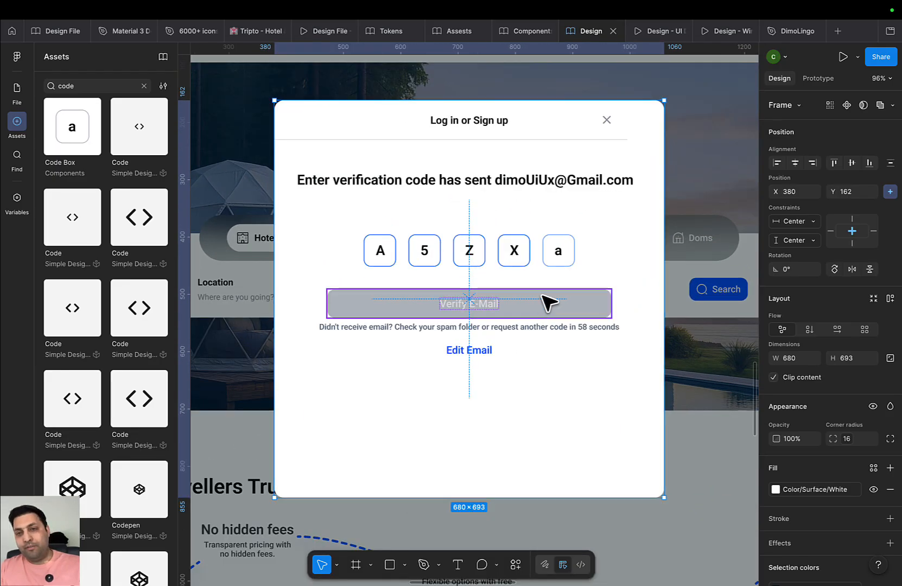
scroll(565, 260, up, 2)
scroll(543, 280, down, 8)
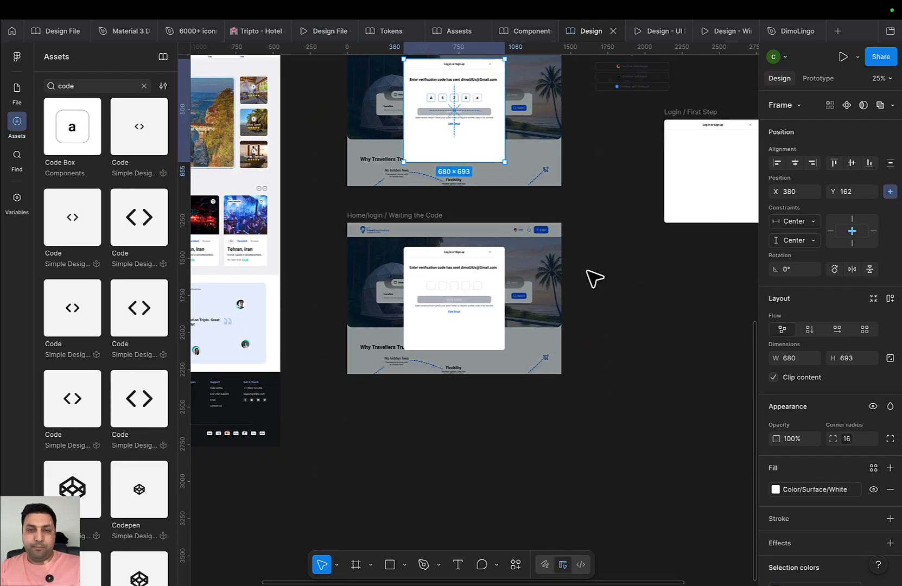
scroll(426, 275, down, 3)
click(382, 243)
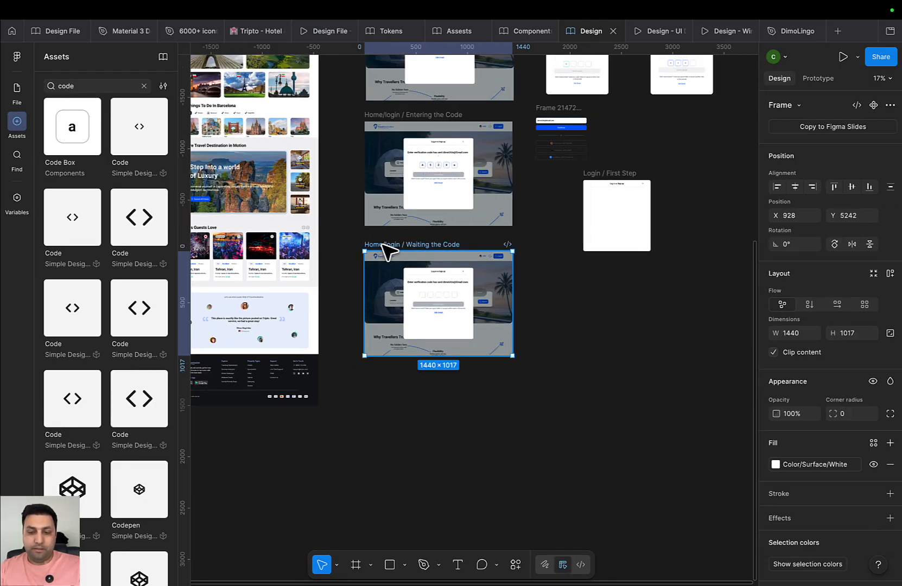
key(Delete)
Duplicate the 'Entering the Code' frame and drag the copy below the original
scroll(421, 275, up, 5)
scroll(426, 282, down, 6)
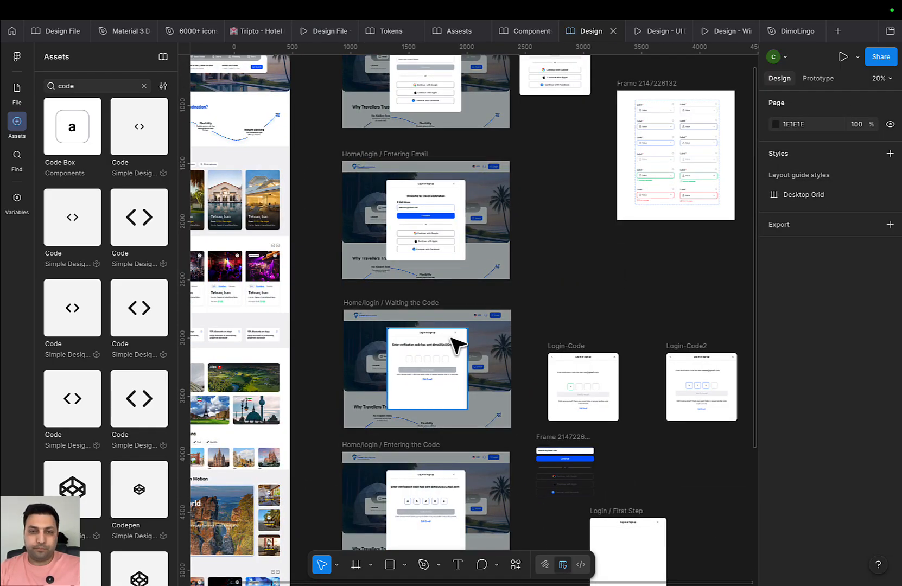
click(374, 278)
key(ctrl+d)
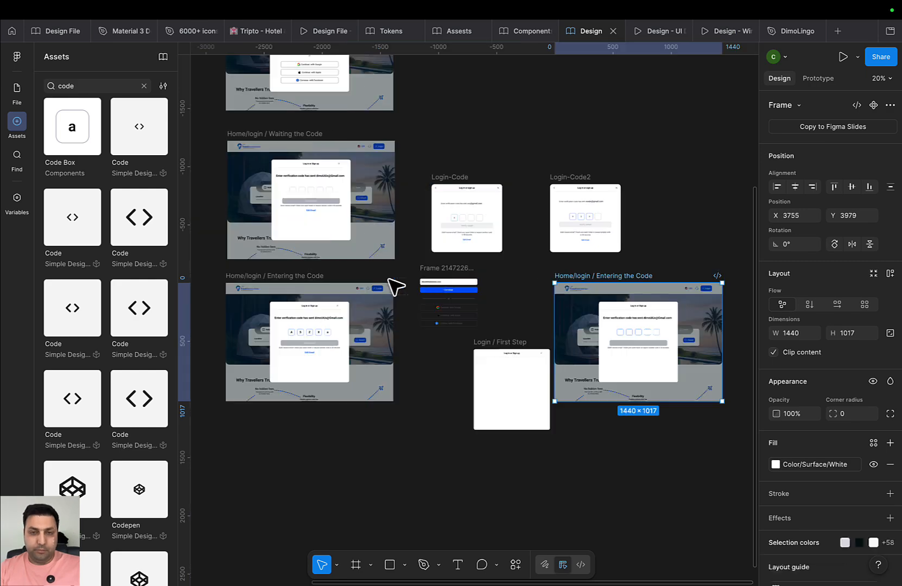
scroll(495, 292, down, 2)
drag(554, 279, 312, 382)
Settle the copy just below the original frame and drill into its fifth code box
drag(412, 348, 479, 201)
scroll(423, 296, up, 10)
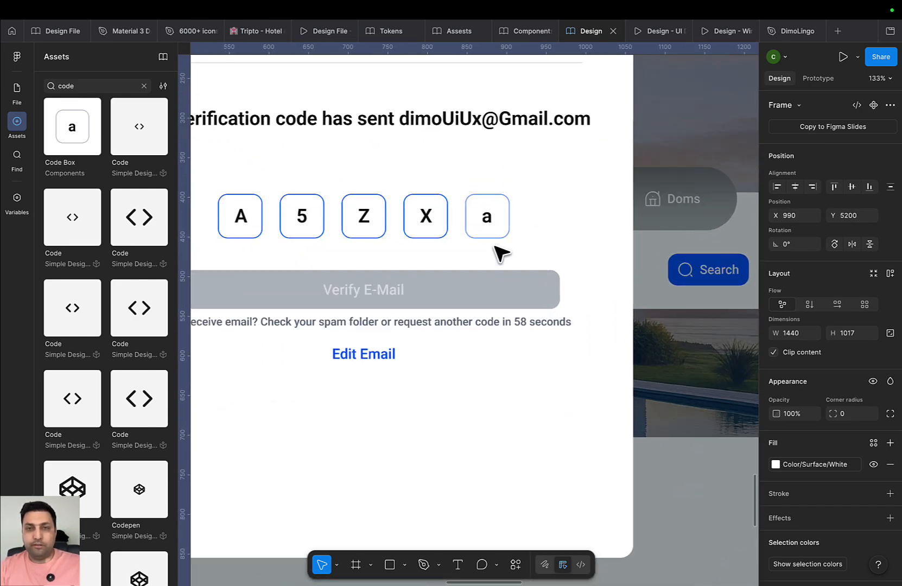
click(443, 231)
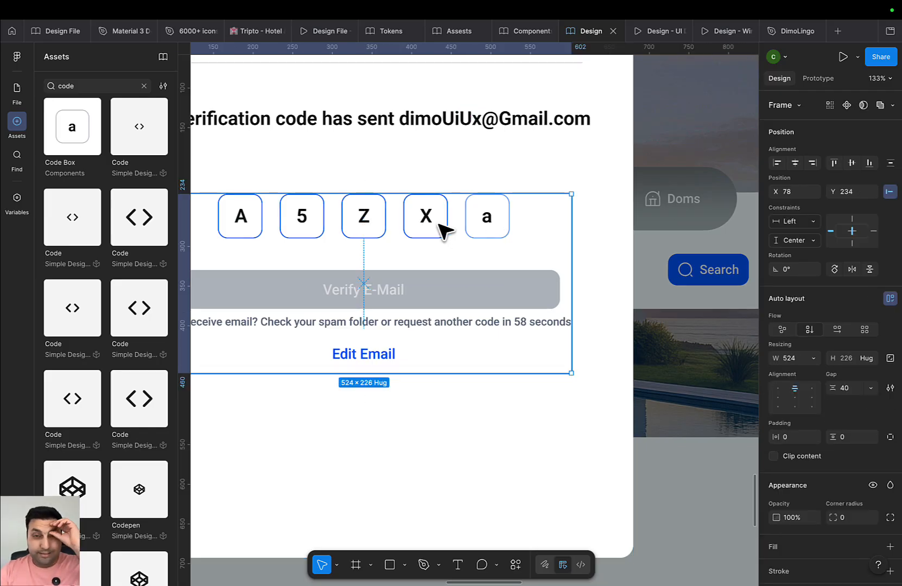
click(491, 231)
click(490, 229)
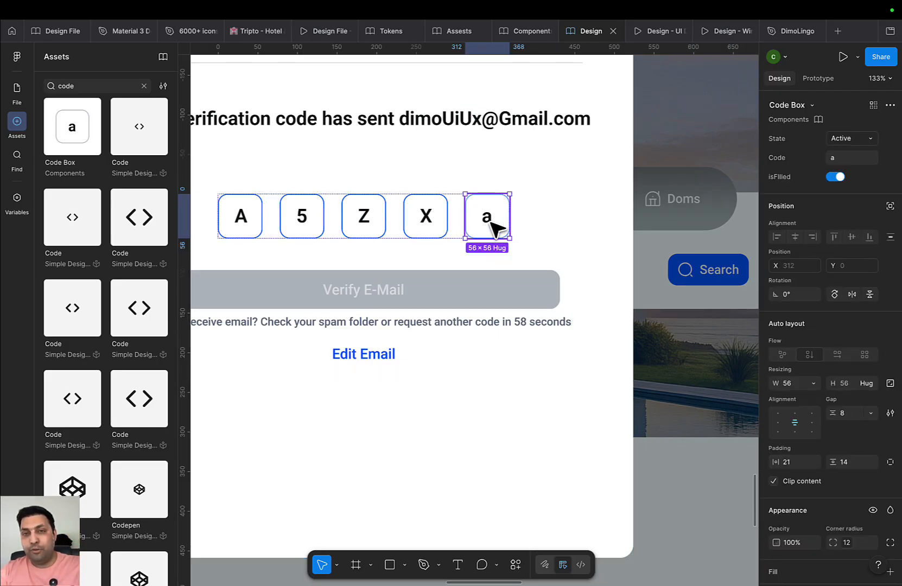
double_click(489, 226)
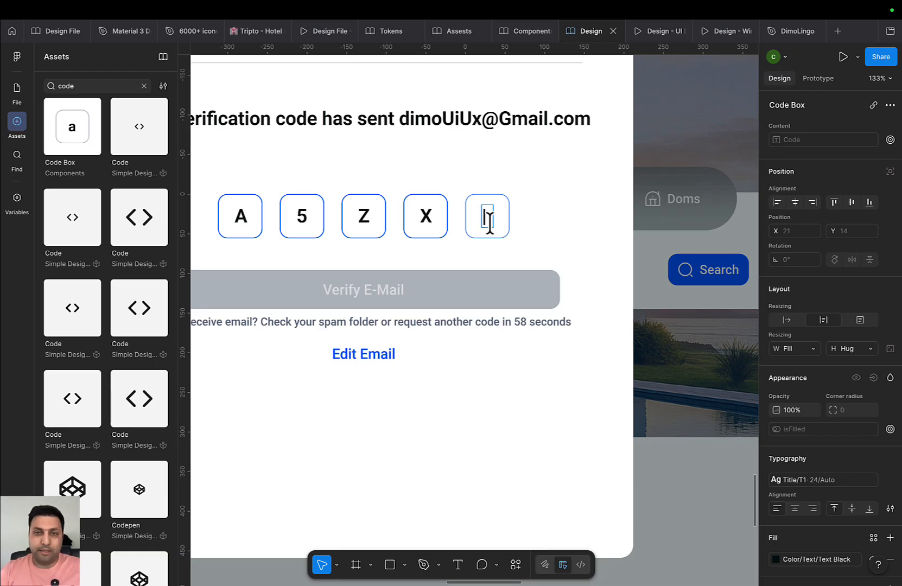
key(Escape)
drag(549, 235, 543, 293)
click(586, 209)
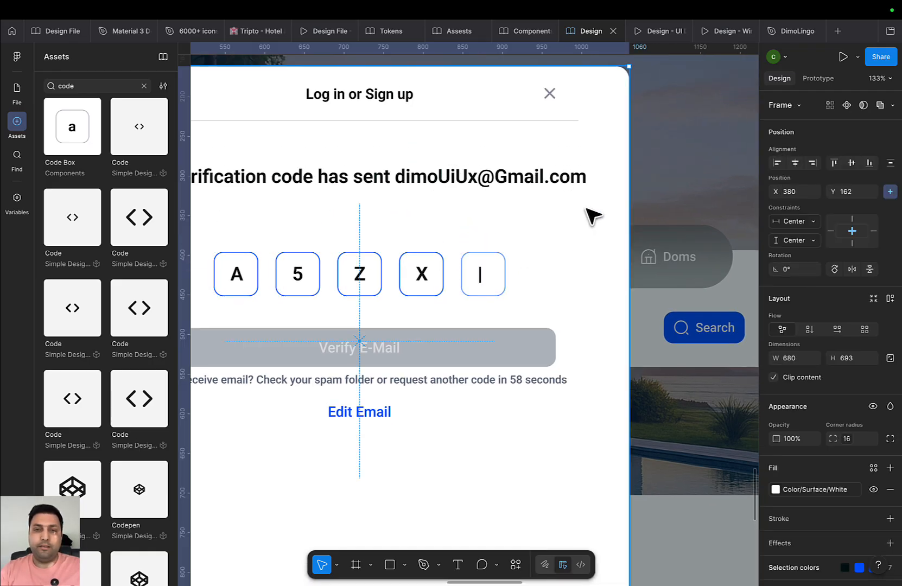
scroll(585, 199, up, 1)
drag(582, 202, 556, 335)
scroll(557, 335, up, 10)
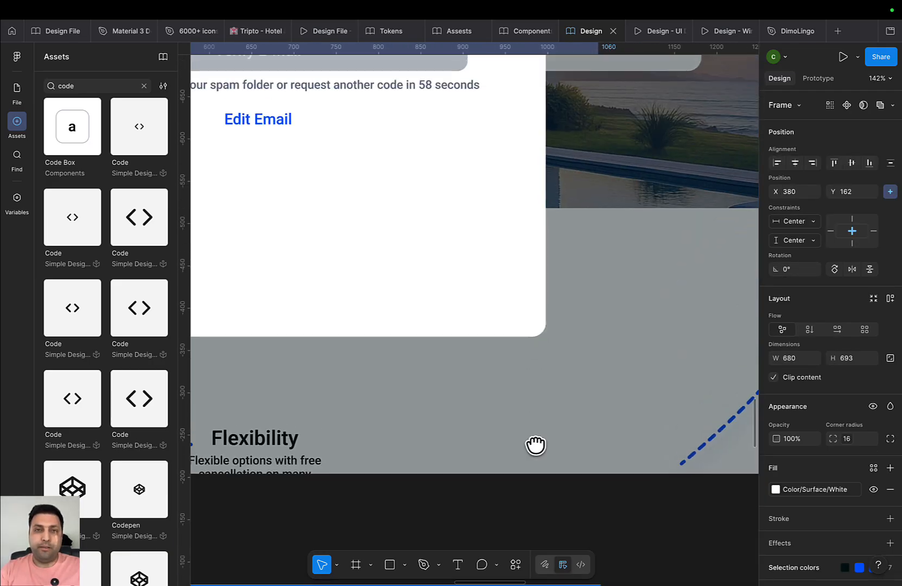
scroll(550, 346, down, 6)
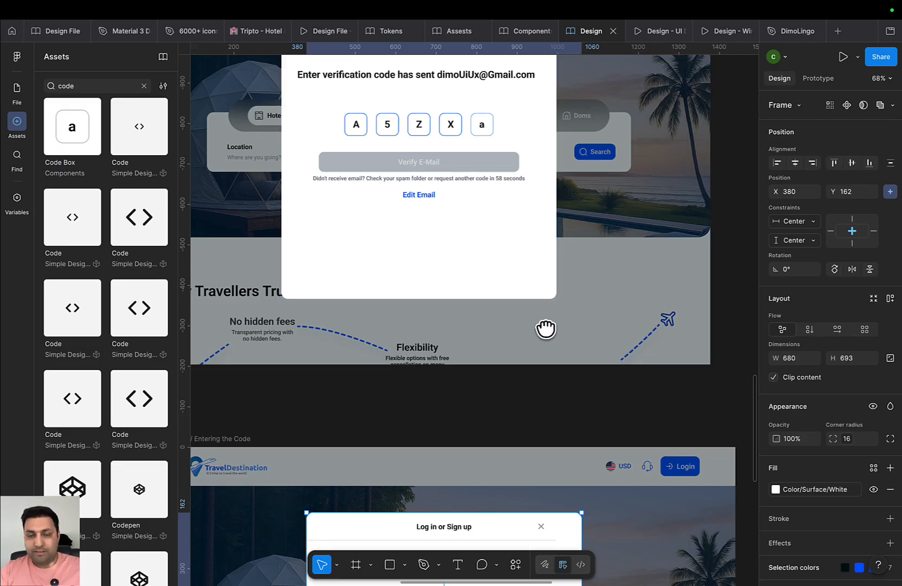
drag(547, 330, 542, 313)
Change the fifth code box's character to 9
click(478, 110)
click(477, 110)
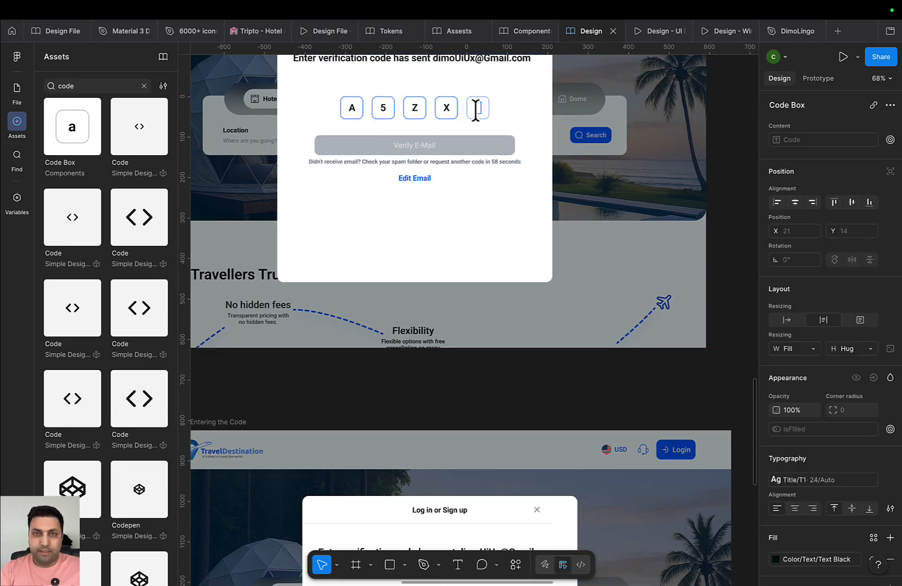
click(578, 285)
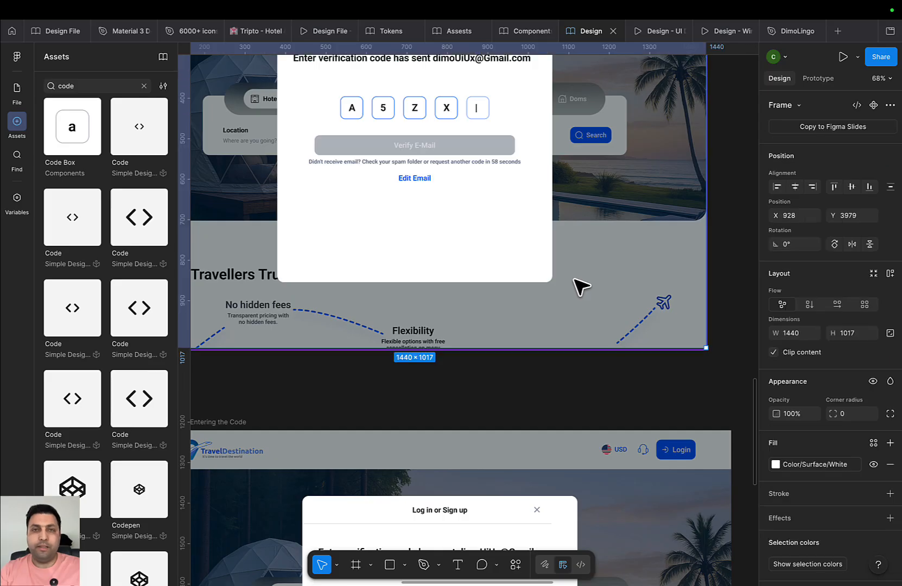
scroll(566, 204, down, 3)
scroll(566, 205, down, 3)
ctrl+scroll(493, 409, up, 5)
click(495, 404)
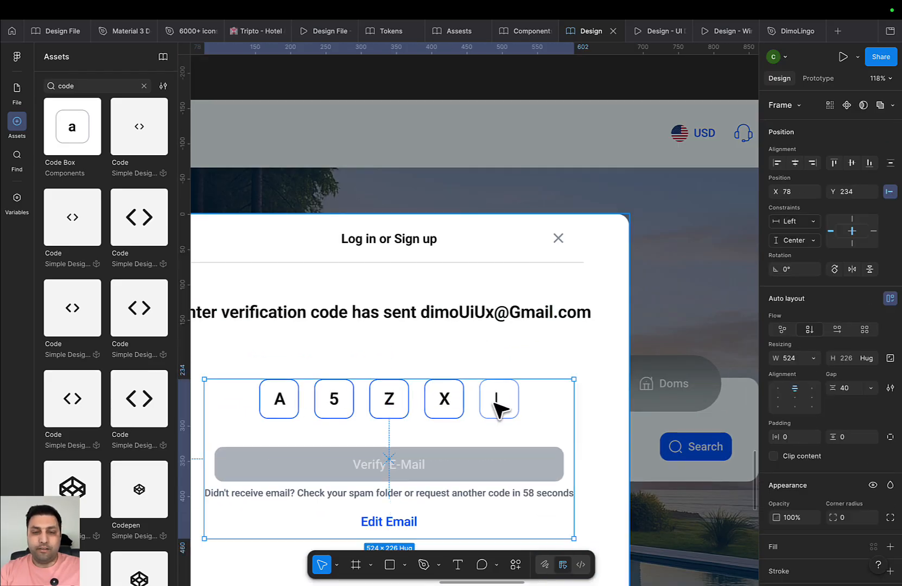
click(495, 405)
double_click(495, 404)
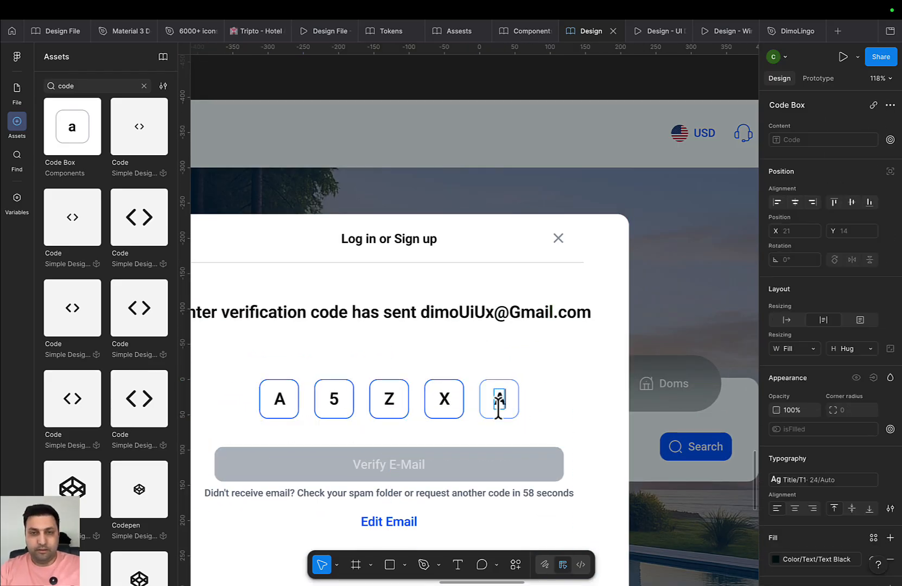
text(A)
click(514, 477)
click(503, 401)
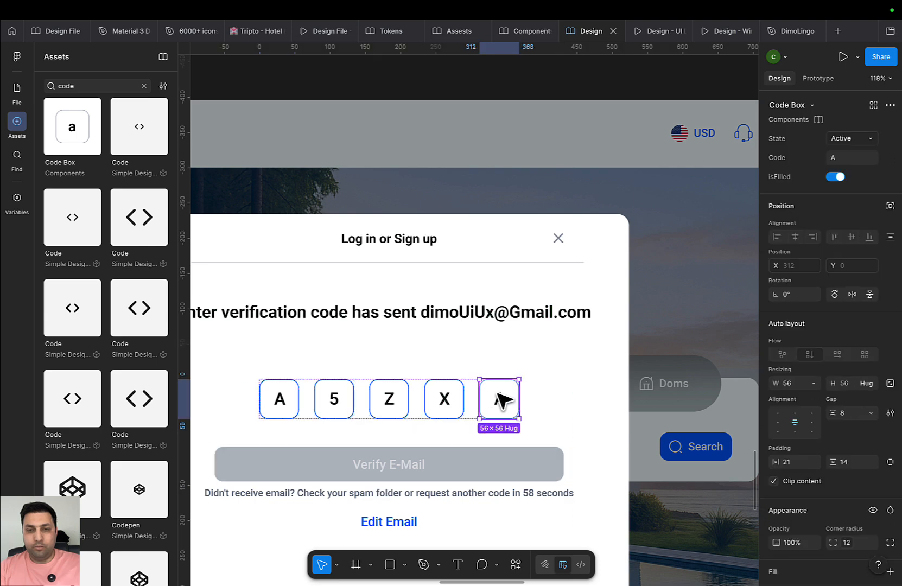
double_click(498, 395)
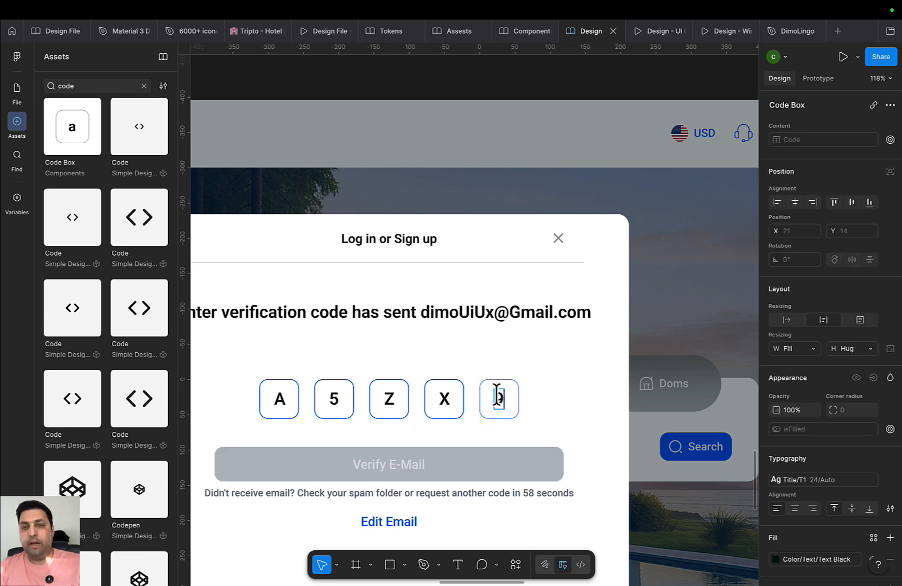
Switch the Verify E-Mail button's State from Disabled to Default
click(510, 475)
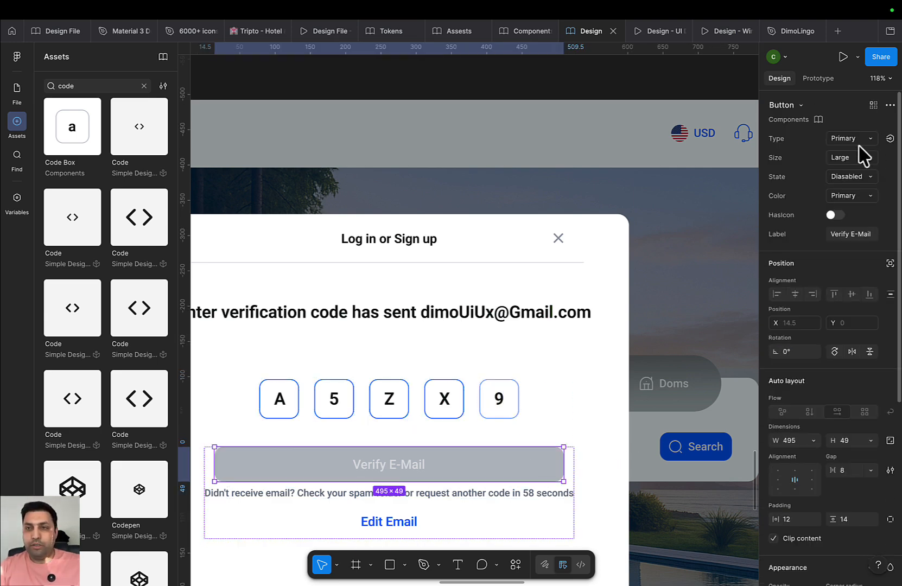
click(858, 174)
click(855, 122)
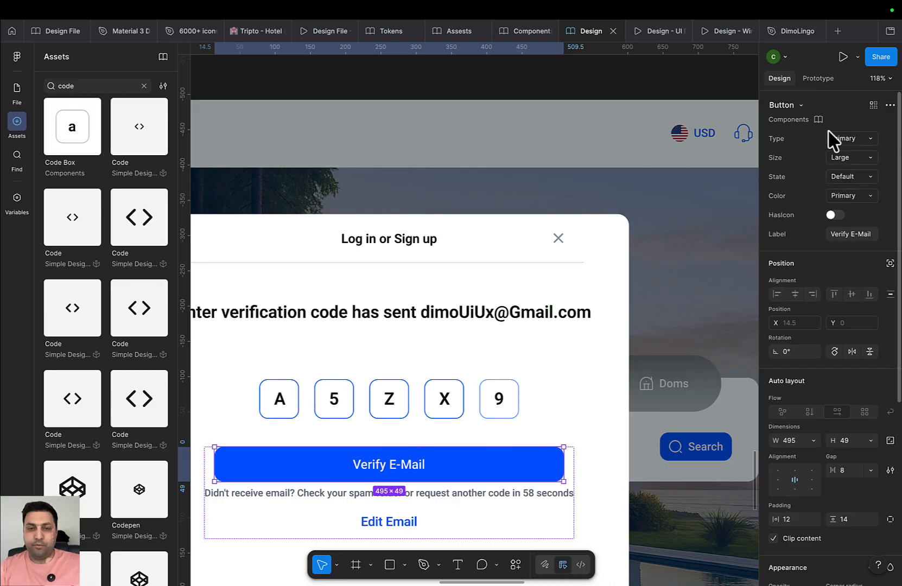
scroll(668, 223, down, 4)
scroll(553, 421, down, 5)
click(570, 474)
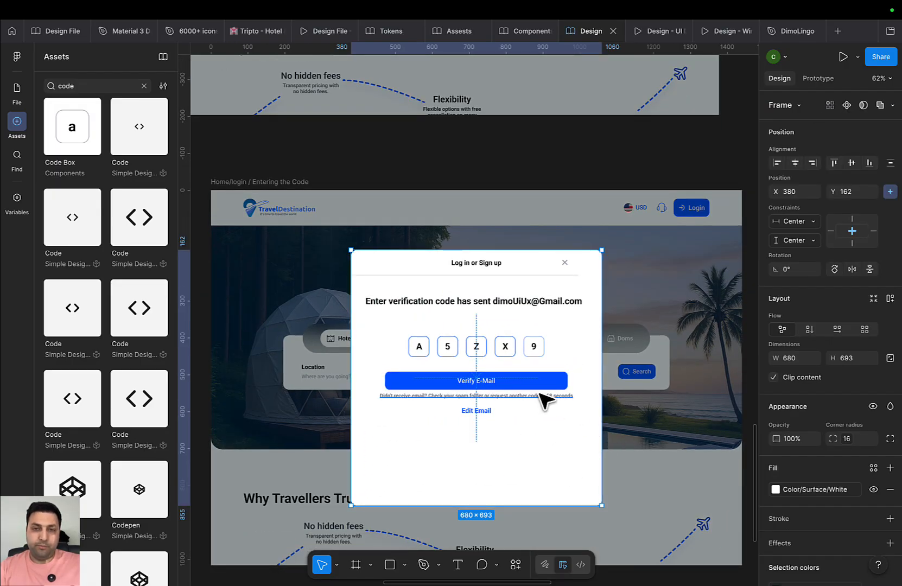
Move the copied Entering the Code frame under the left column of frames
drag(552, 432, 503, 342)
drag(557, 376, 560, 295)
drag(308, 223, 362, 345)
click(327, 174)
scroll(368, 258, down, 6)
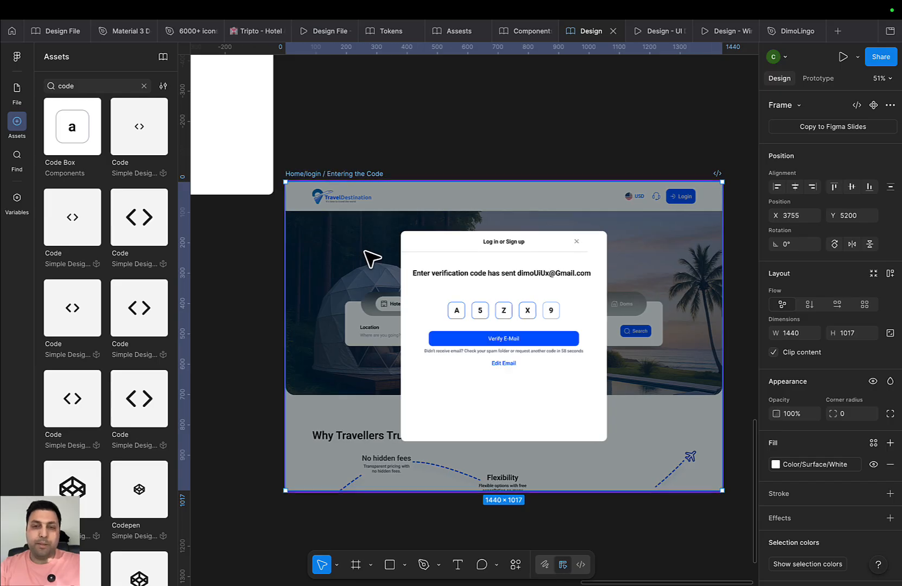
drag(436, 231, 324, 414)
scroll(467, 326, up, 5)
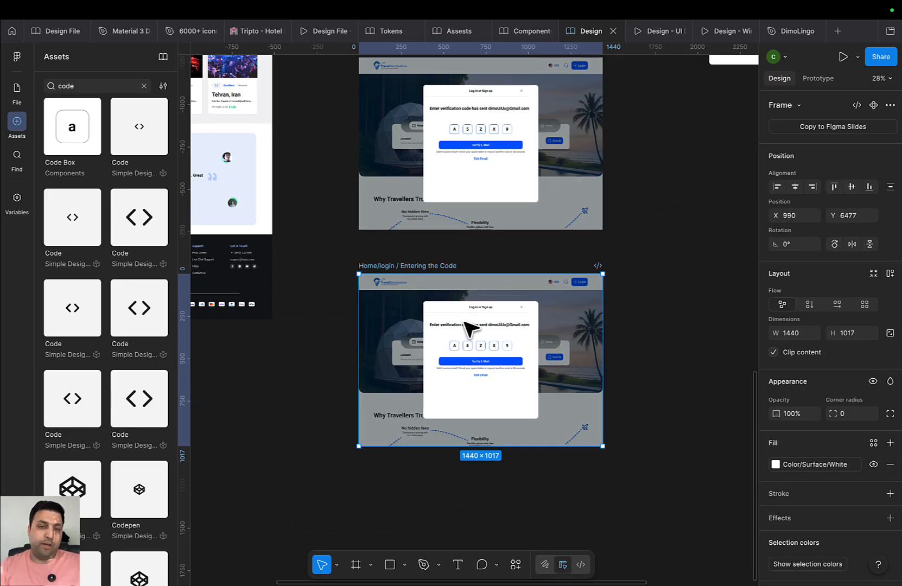
scroll(503, 345, up, 2)
Select all five code boxes (A, 5, Z, X, 9) and set their State to Error
click(505, 361)
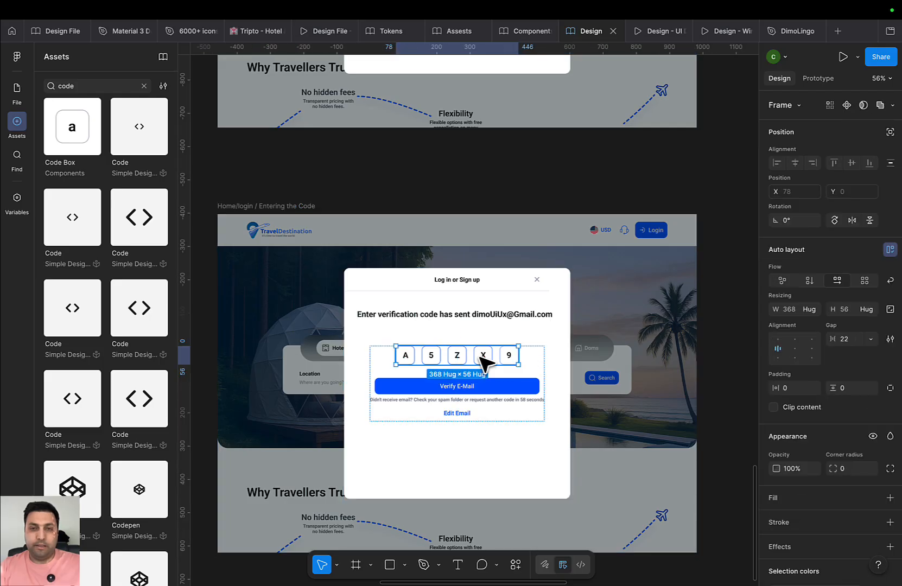
double_click(505, 361)
shift+click(463, 356)
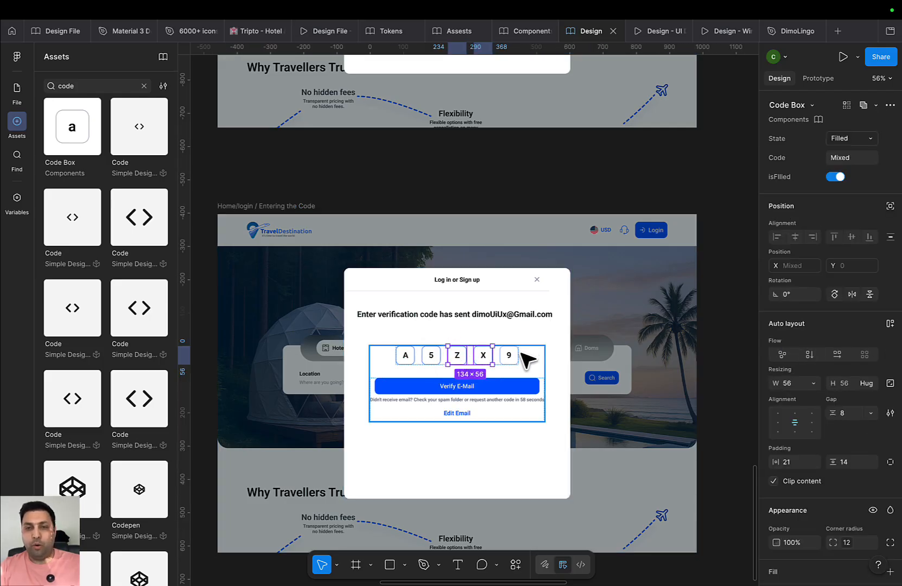
click(521, 355)
double_click(513, 354)
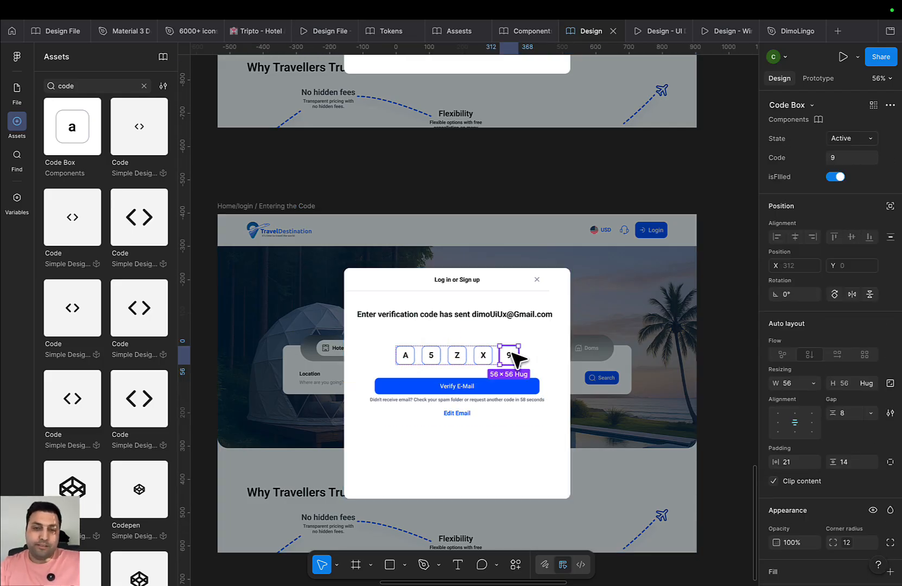
shift+click(482, 356)
shift+click(459, 356)
shift+click(428, 355)
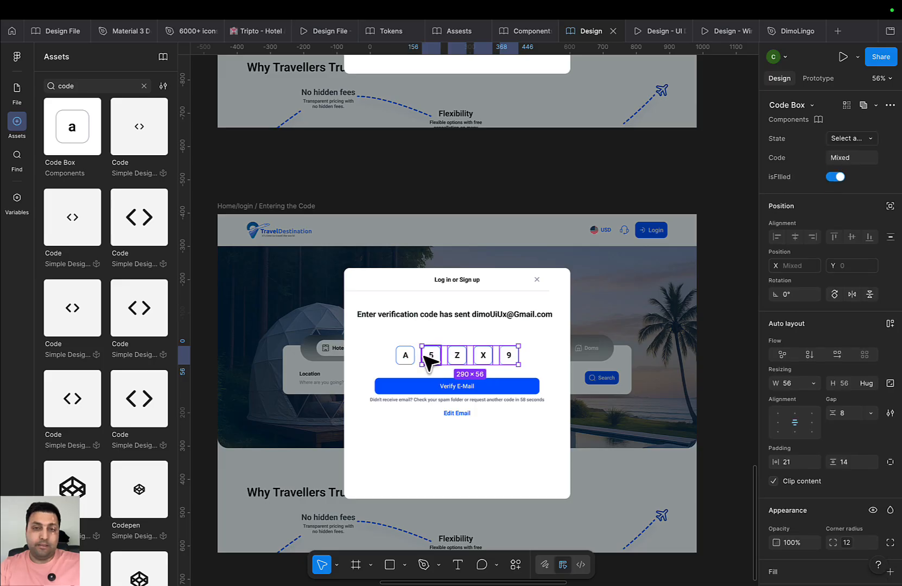
shift+click(405, 355)
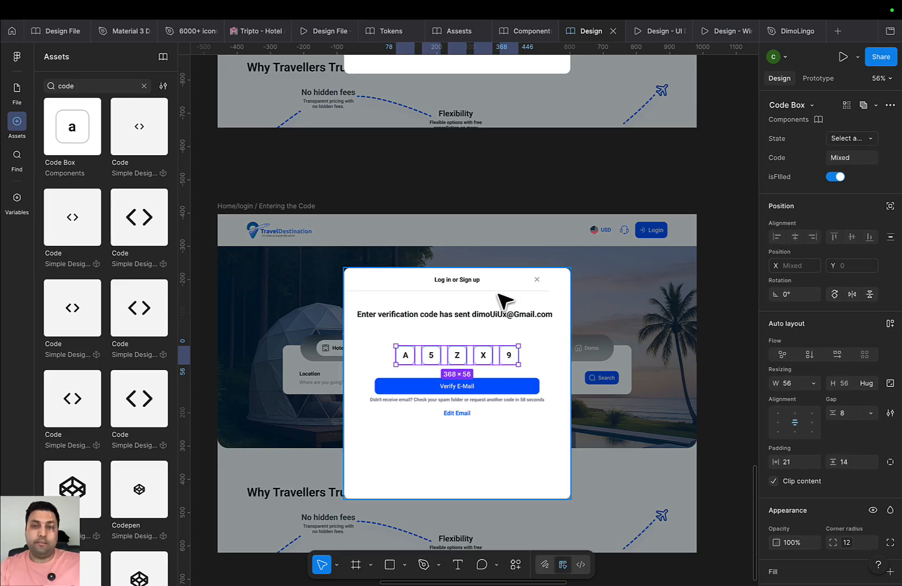
click(857, 142)
click(843, 169)
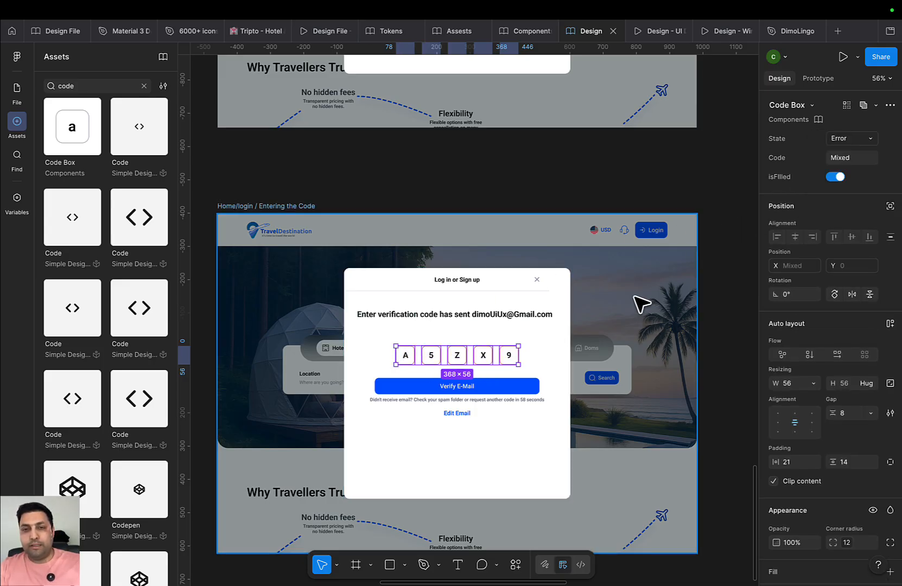
click(555, 349)
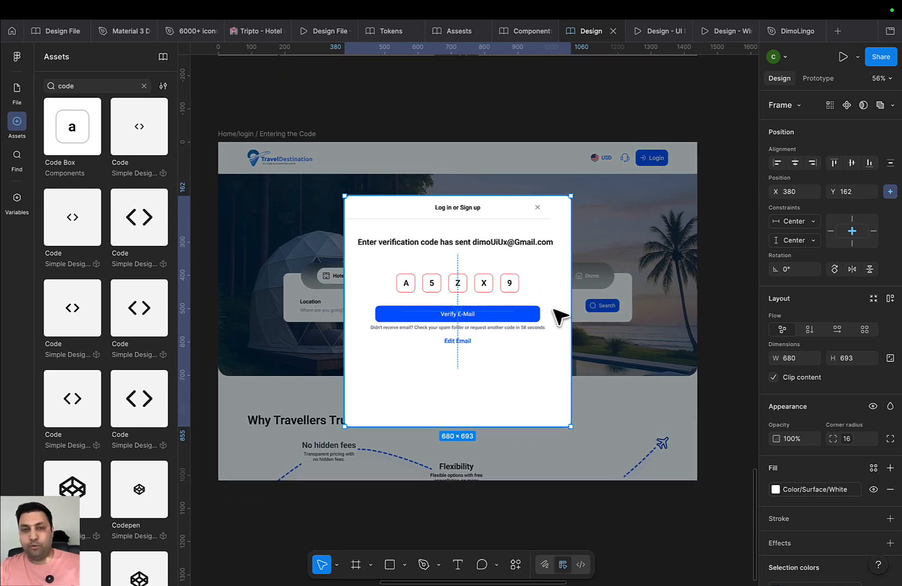
scroll(455, 363, down, 5)
Duplicate the Entering the Code frame and place the copy beneath the existing frames
click(371, 226)
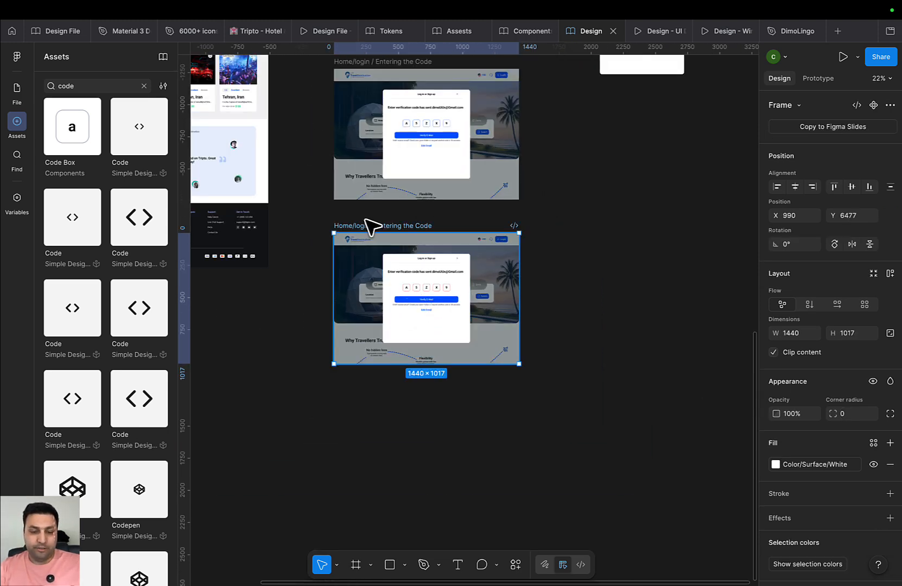
key(ctrl+d)
drag(576, 233, 403, 389)
scroll(489, 304, up, 8)
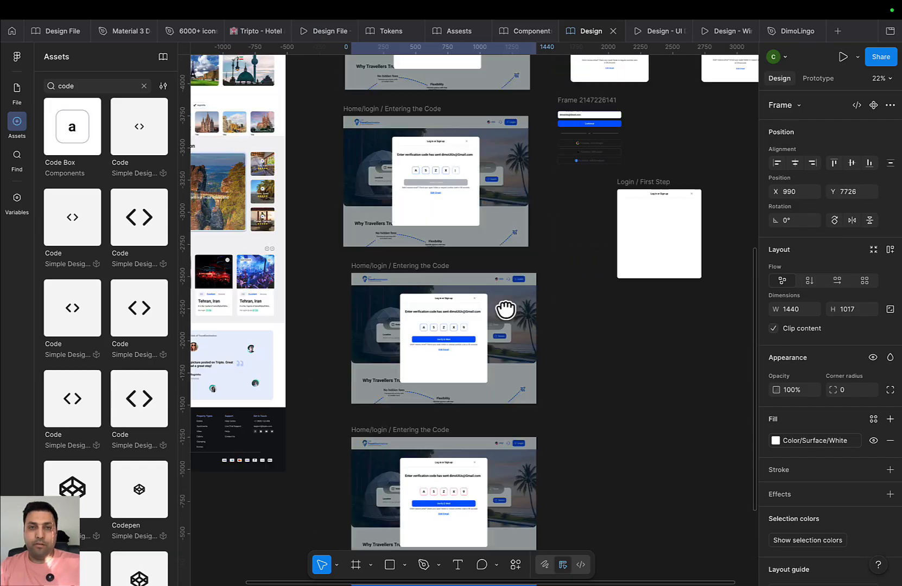
scroll(474, 340, up, 5)
drag(403, 188, 422, 445)
drag(452, 283, 508, 192)
drag(534, 339, 524, 143)
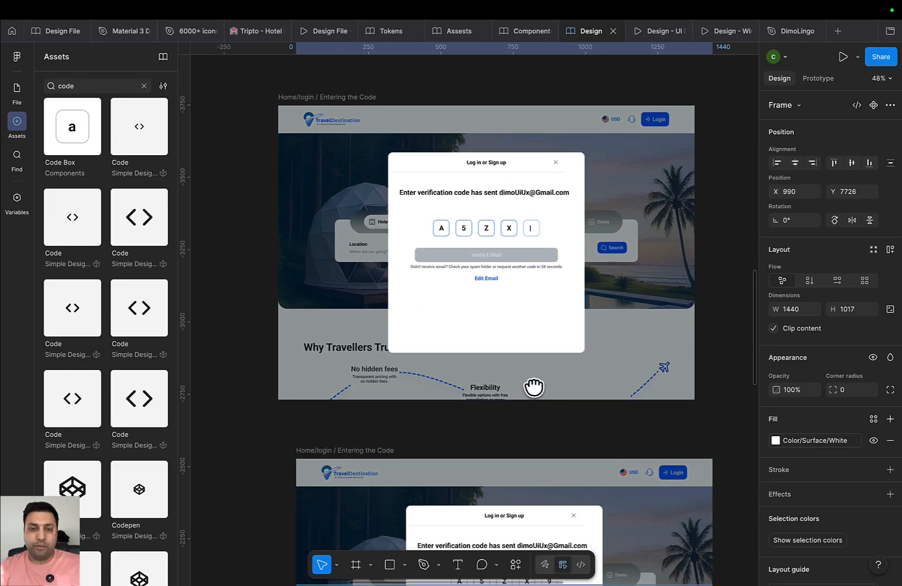
drag(534, 385, 547, 229)
Rename the first Entering the Code frame to 'CLicking'
double_click(362, 293)
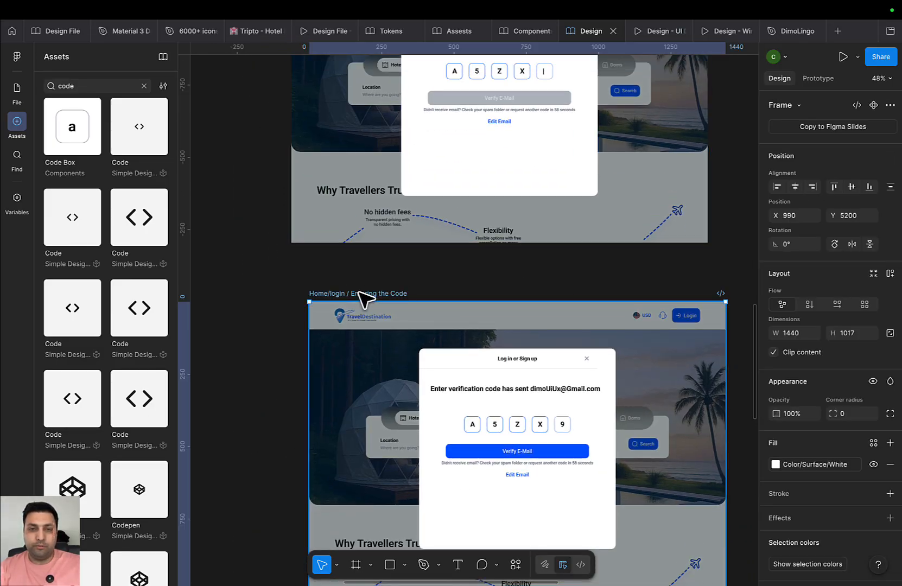
double_click(390, 294)
drag(352, 293, 424, 299)
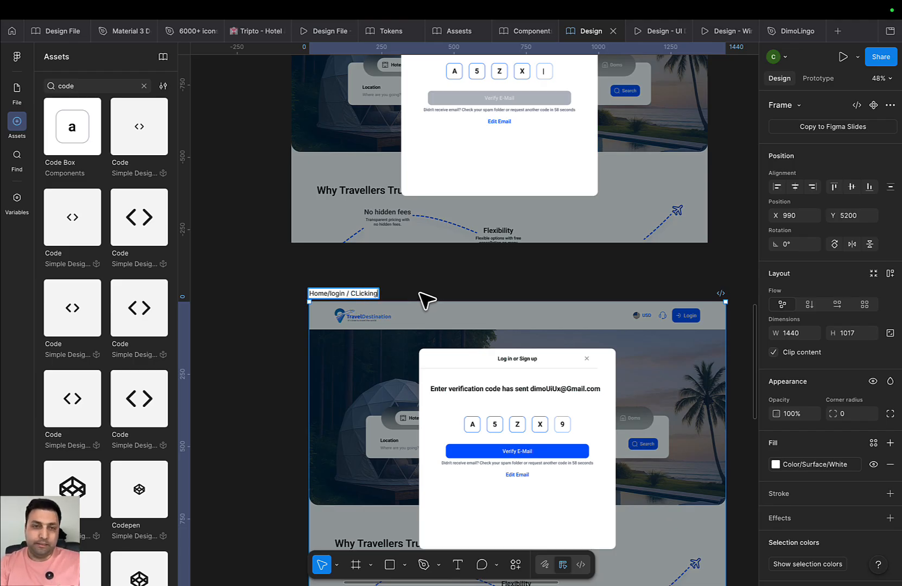
text(CLicking)
key(Return)
Rename the next Entering the Code frame to 'EEror'
scroll(508, 322, down, 5)
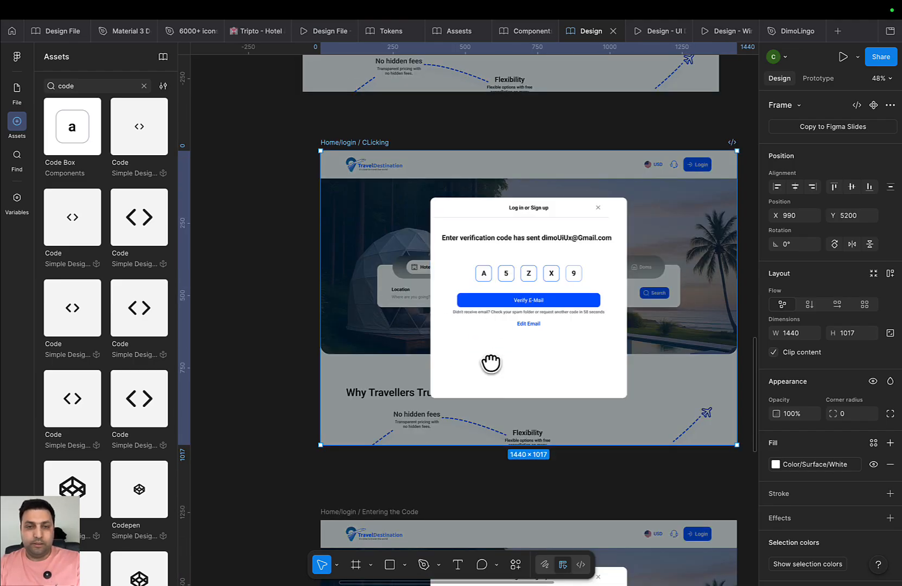
click(418, 373)
double_click(413, 369)
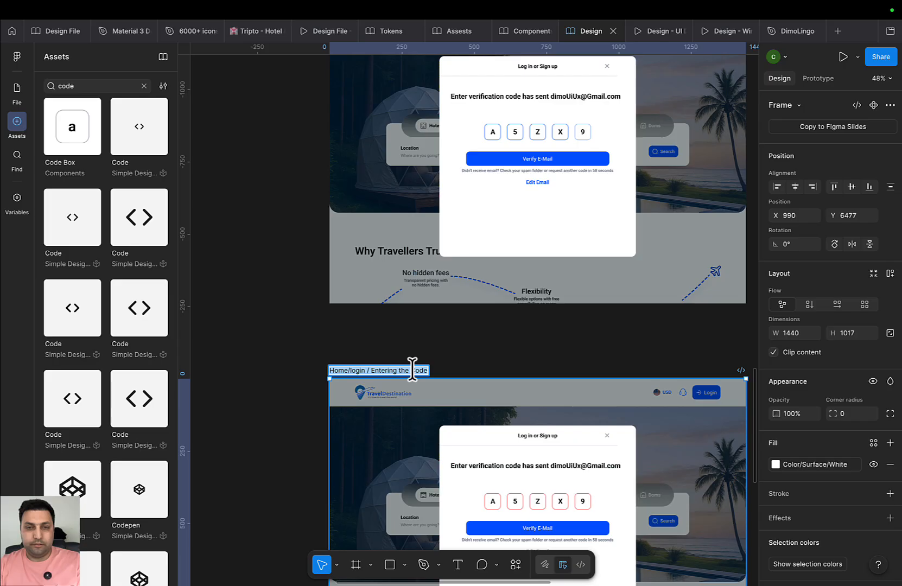
double_click(412, 370)
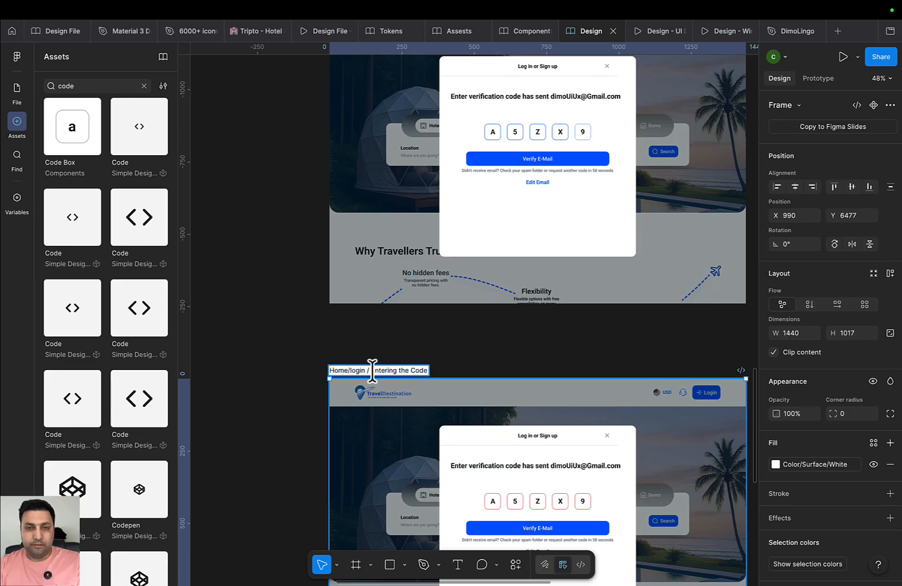
drag(372, 370, 483, 374)
text(EE)
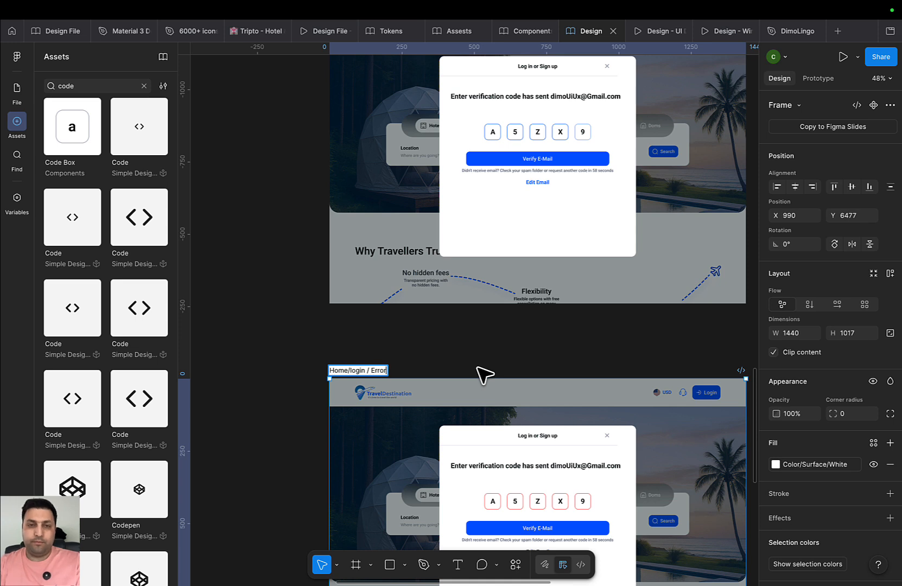
text(ror)
key(Return)
Rename the last Entering the Code frame to 'done'
scroll(434, 272, down, 5)
scroll(471, 444, down, 5)
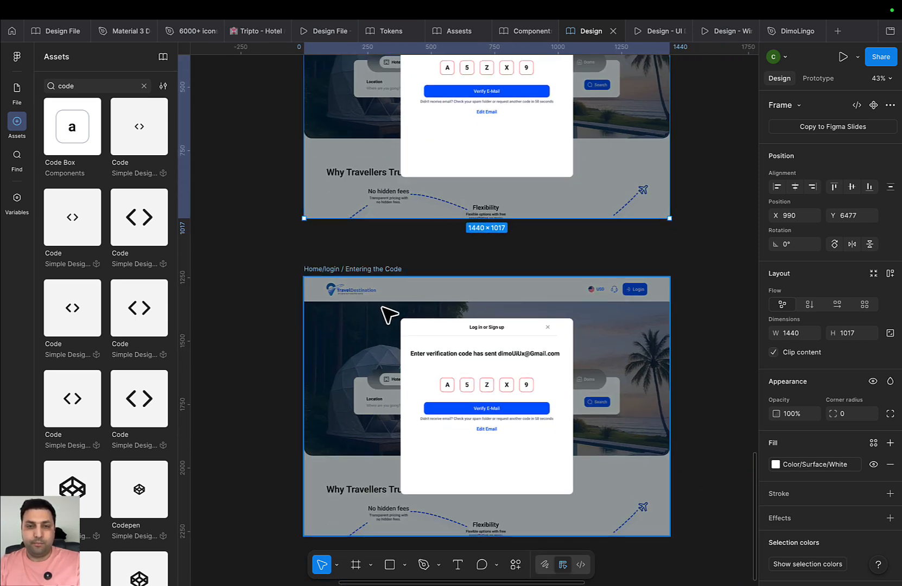
double_click(360, 268)
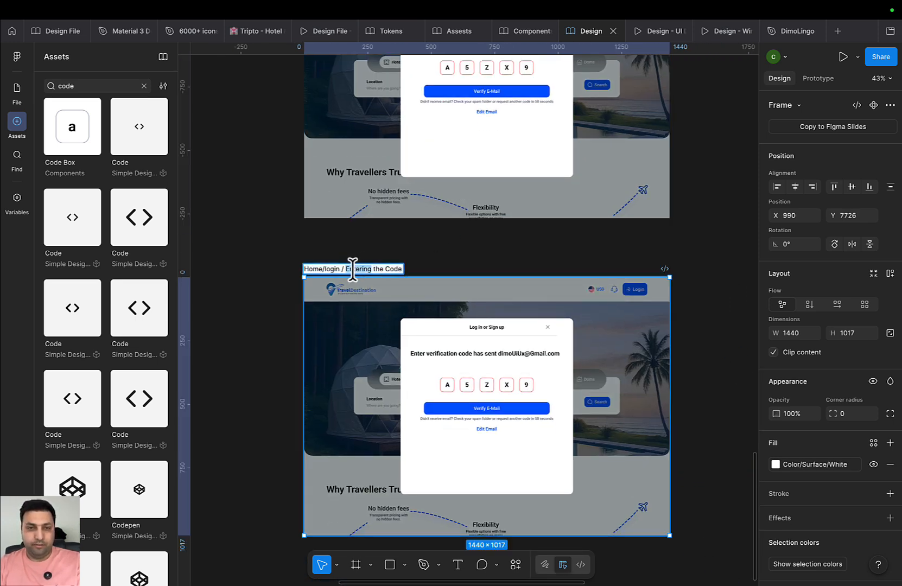
drag(345, 270, 455, 273)
scroll(440, 305, down, 5)
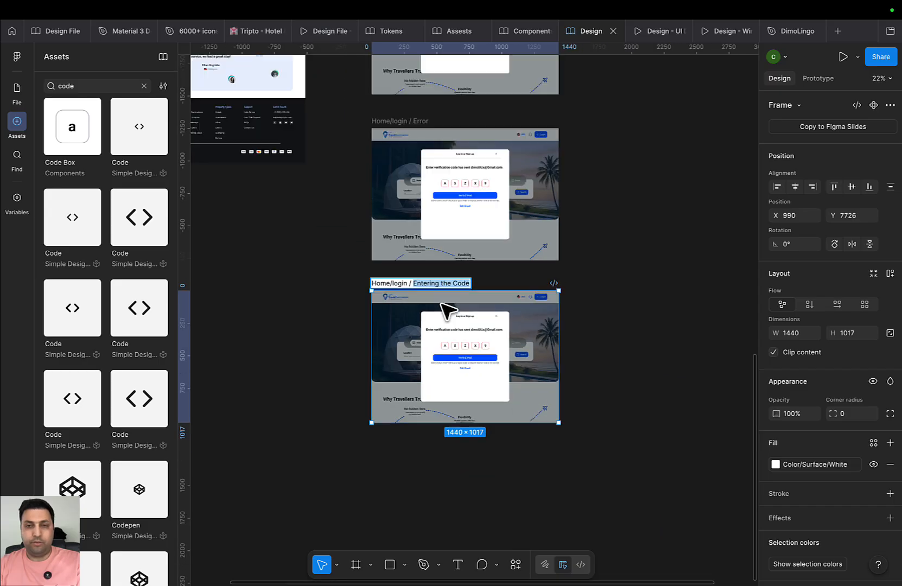
scroll(418, 293, up, 4)
scroll(409, 290, up, 1)
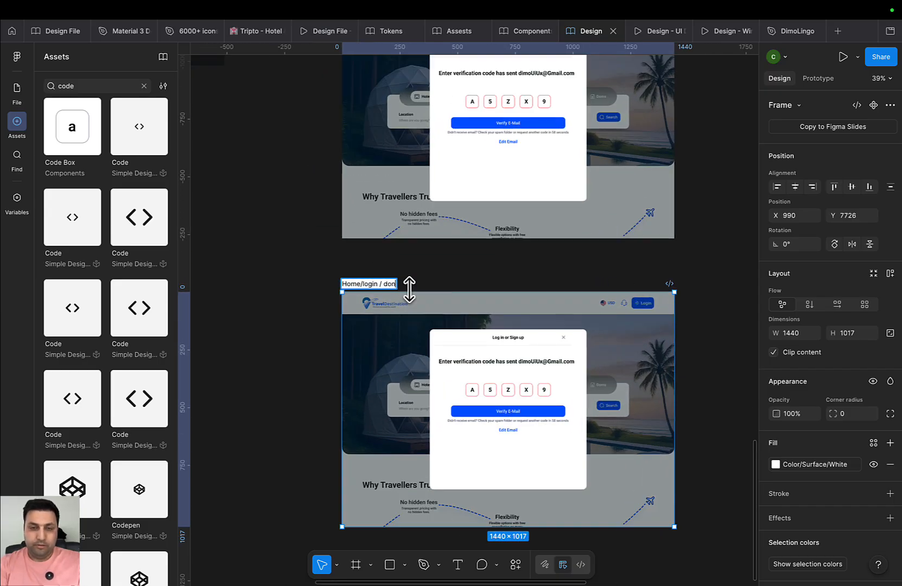
click(532, 277)
Select all five code boxes in the done frame and set their State to Successed
scroll(528, 400, up, 3)
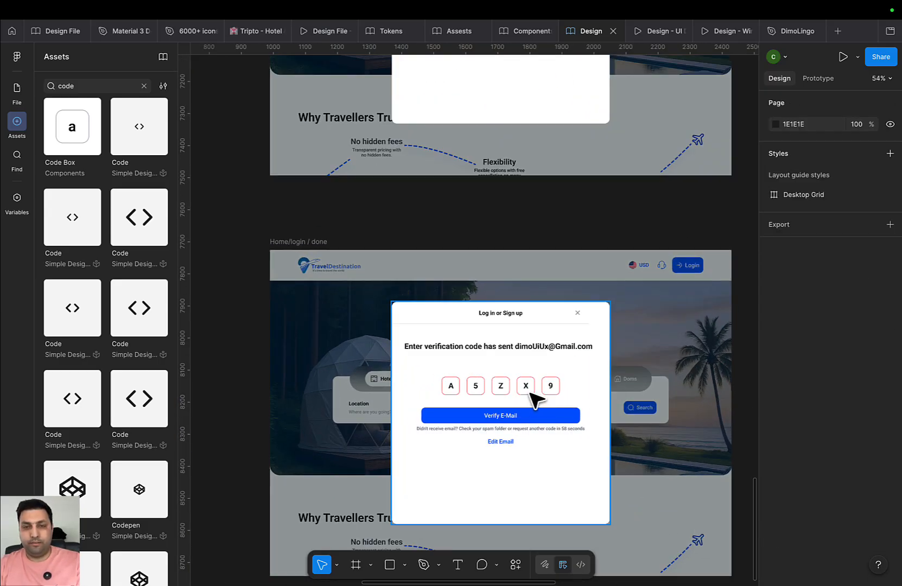
double_click(542, 386)
double_click(542, 388)
shift+click(525, 386)
shift+click(501, 386)
shift+click(476, 386)
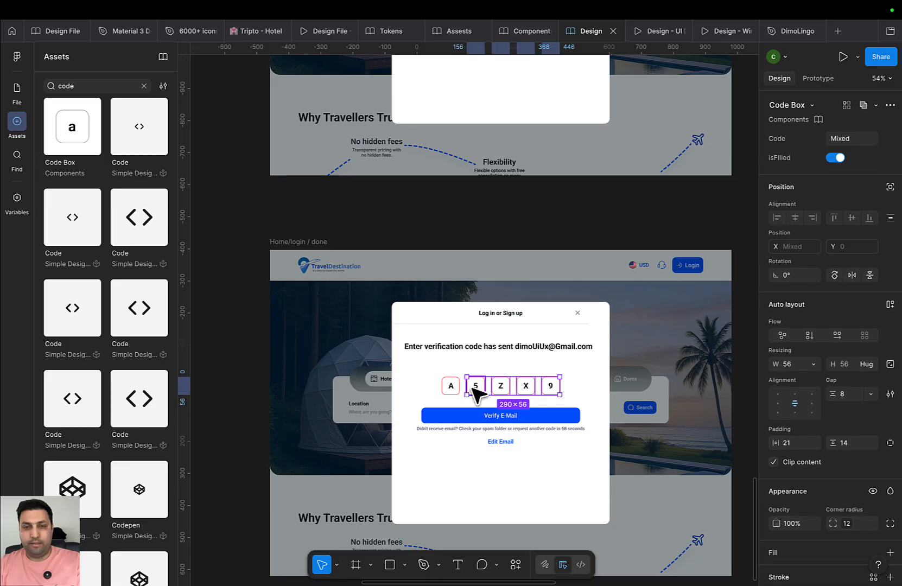
shift+click(450, 386)
click(852, 141)
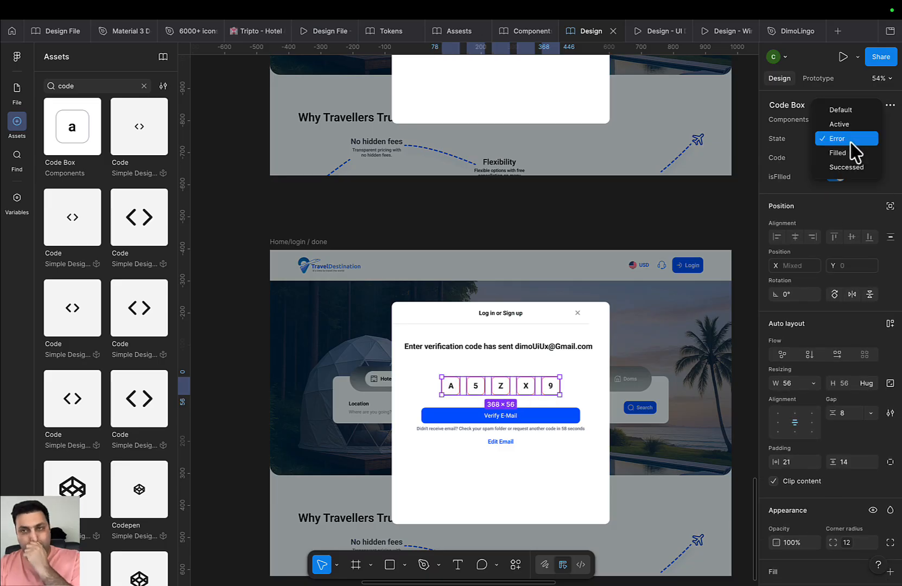
click(847, 167)
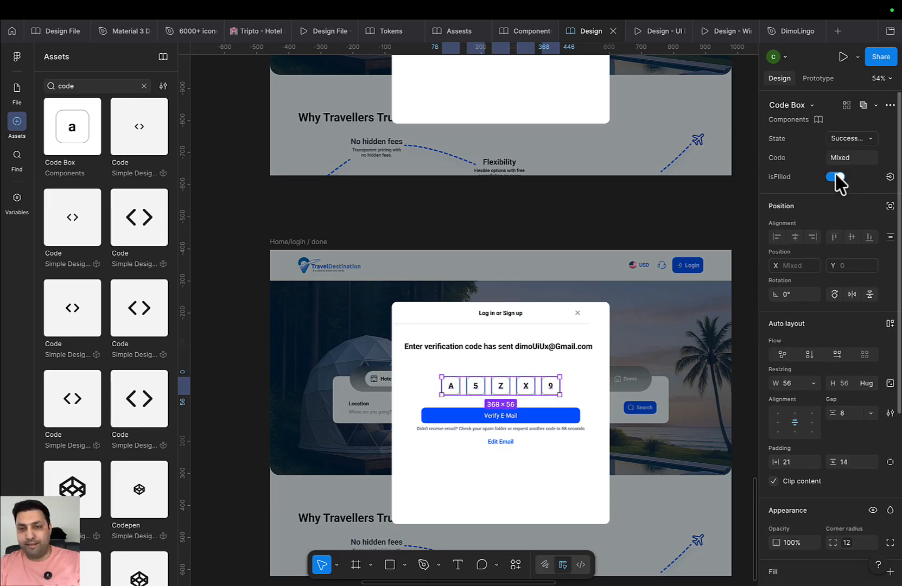
key(Escape)
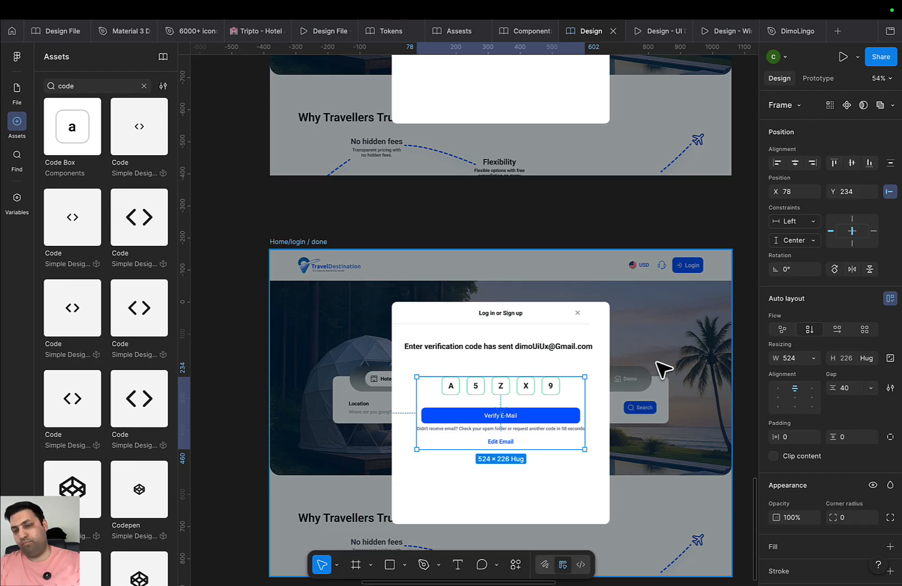
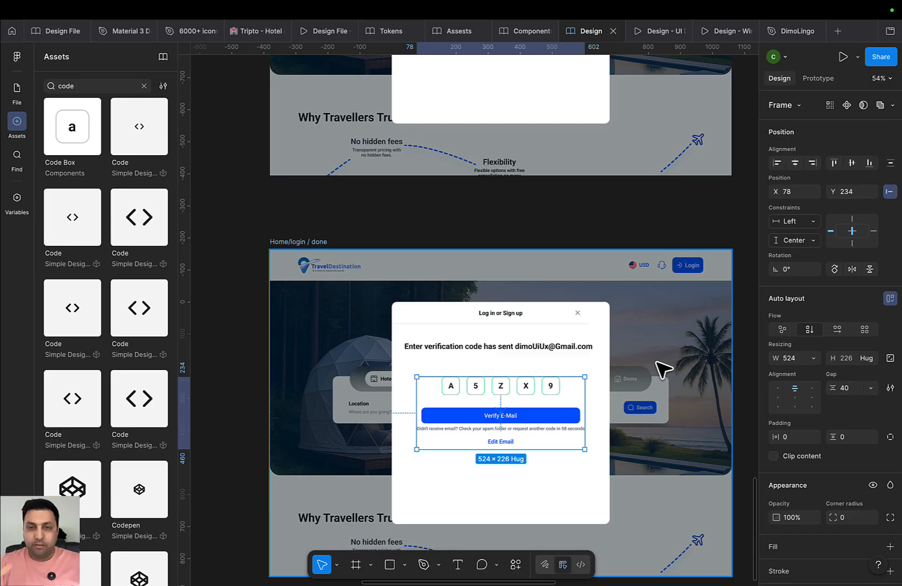
Survey the Home and login-state frames, then show the file's Pages and Layers list
scroll(590, 378, down, 5)
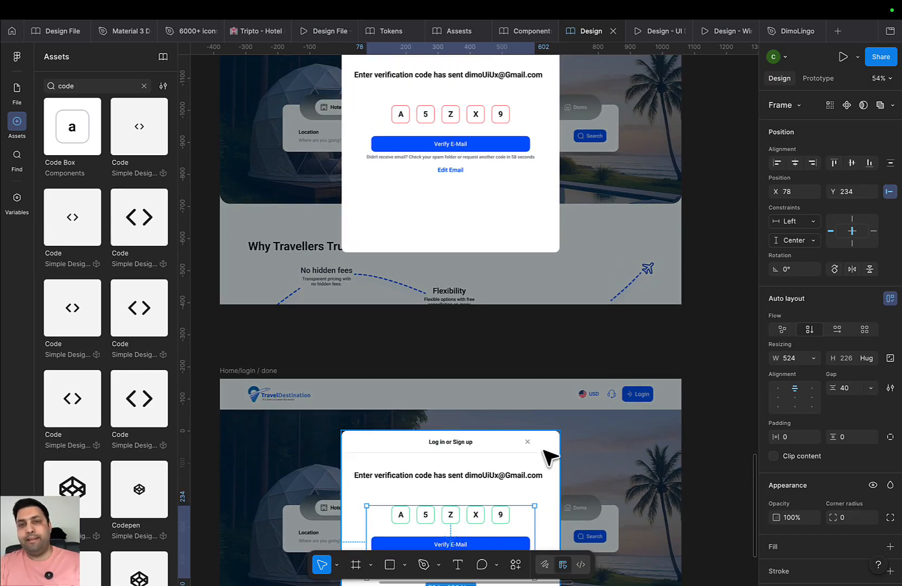
scroll(548, 440, down, 2)
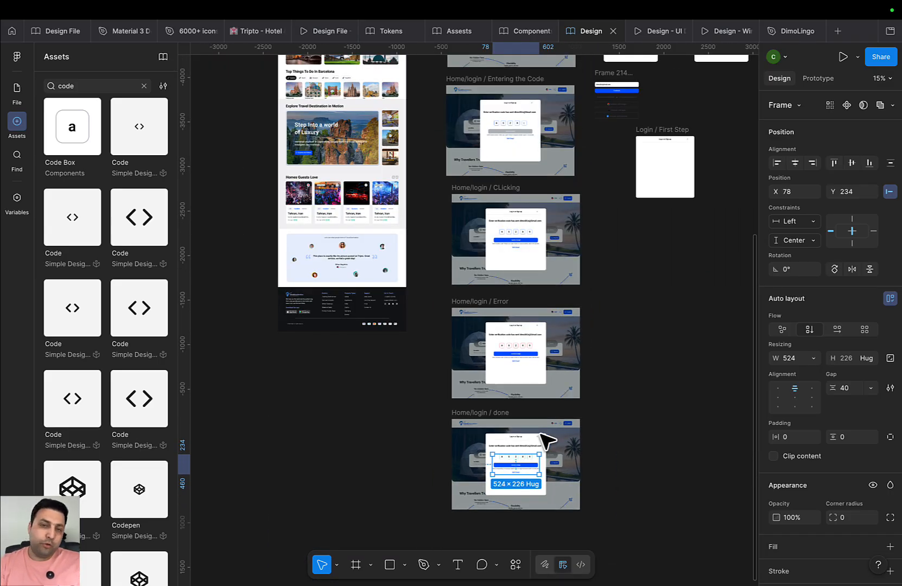
scroll(590, 379, up, 8)
scroll(463, 318, up, 3)
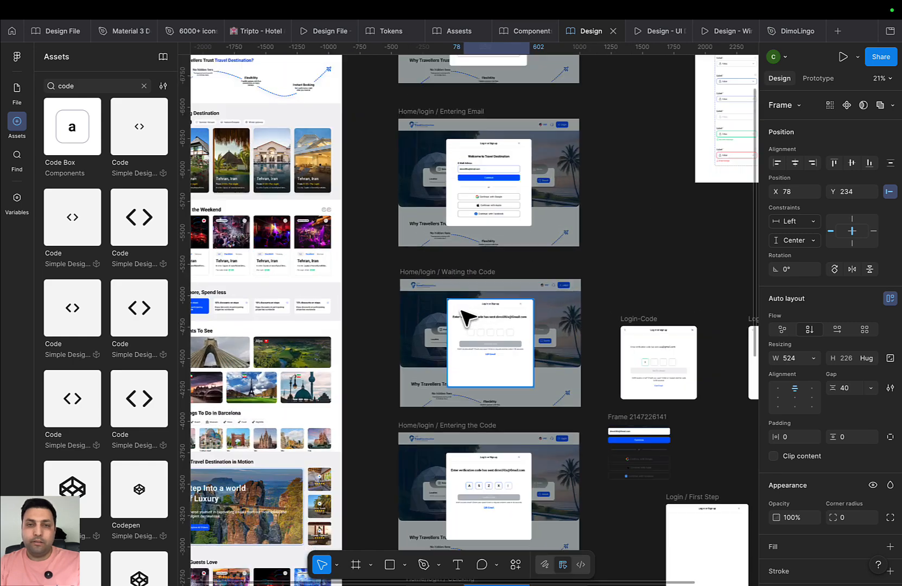
scroll(526, 371, up, 4)
scroll(499, 339, up, 3)
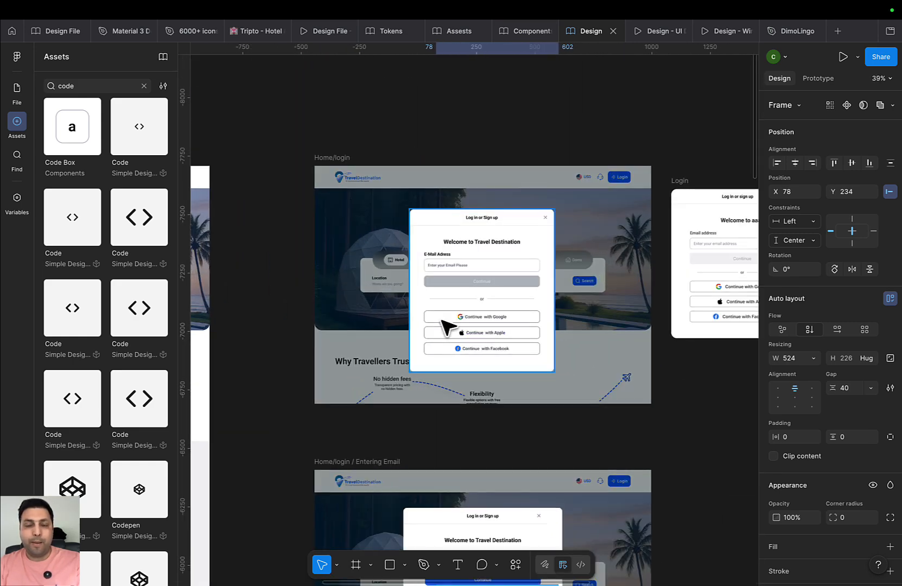
drag(538, 457, 562, 274)
scroll(501, 399, up, 3)
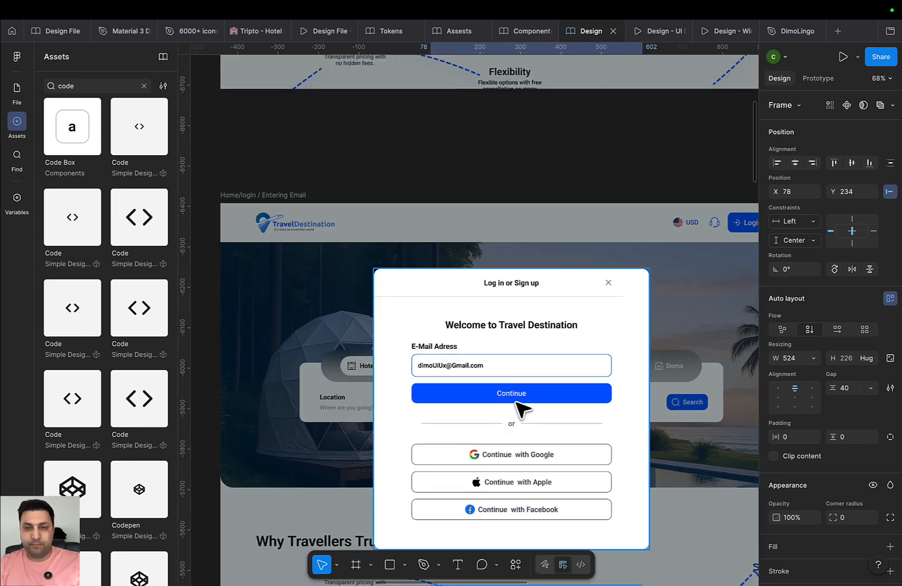
scroll(521, 397, down, 4)
scroll(559, 451, down, 5)
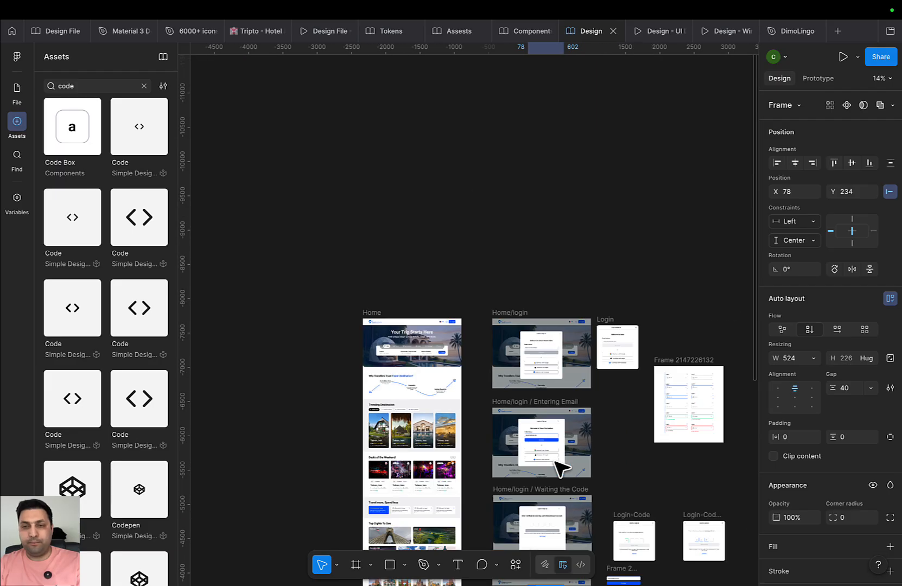
drag(564, 436, 437, 305)
drag(689, 473, 616, 411)
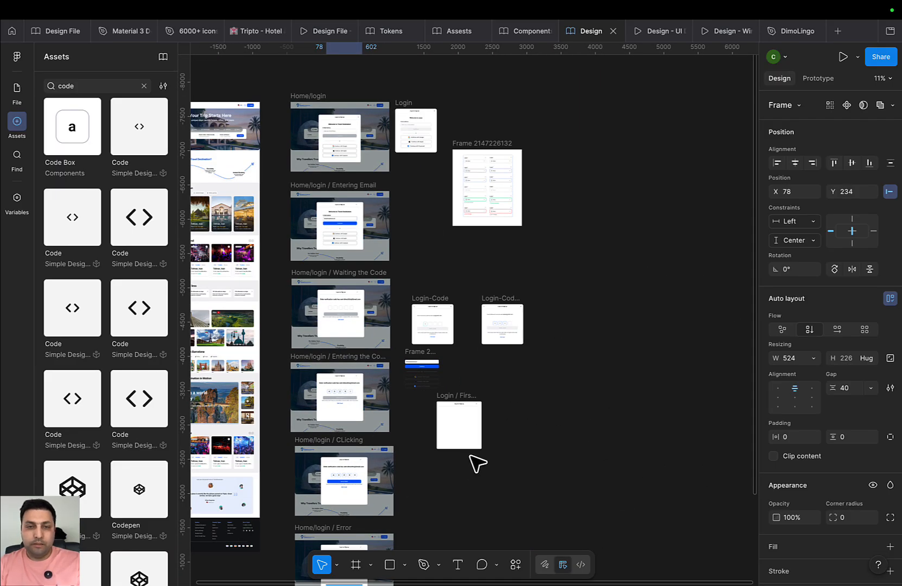
drag(558, 492, 754, 553)
drag(409, 155, 407, 284)
scroll(407, 283, up, 10)
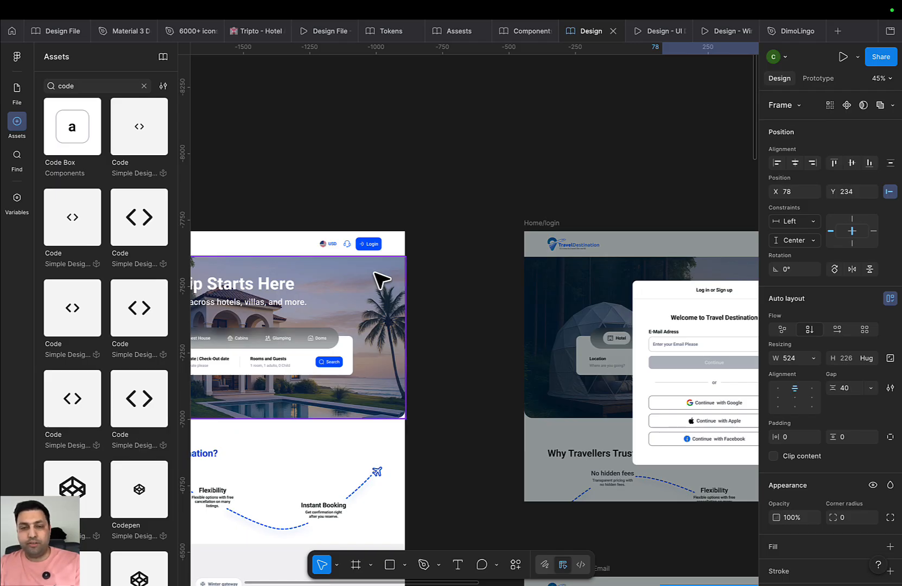
scroll(382, 280, down, 5)
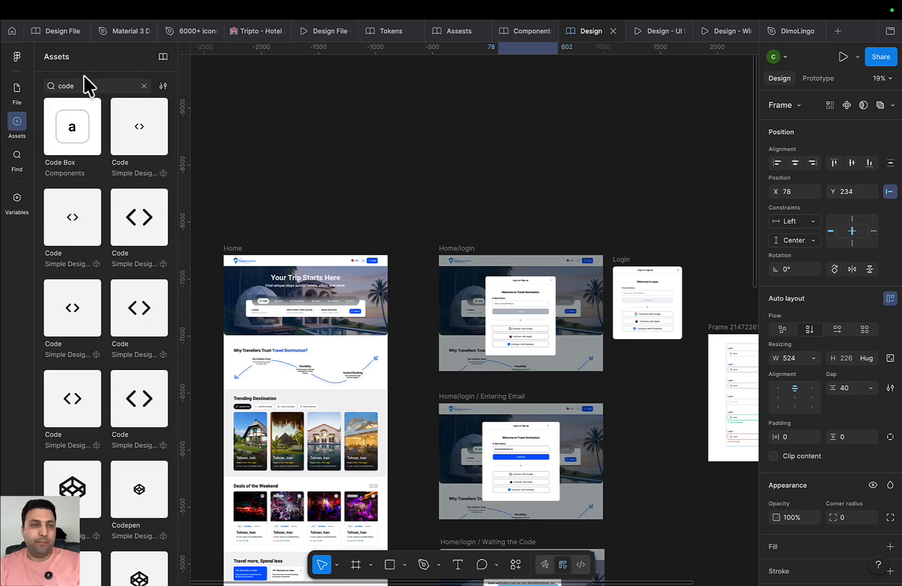
click(20, 92)
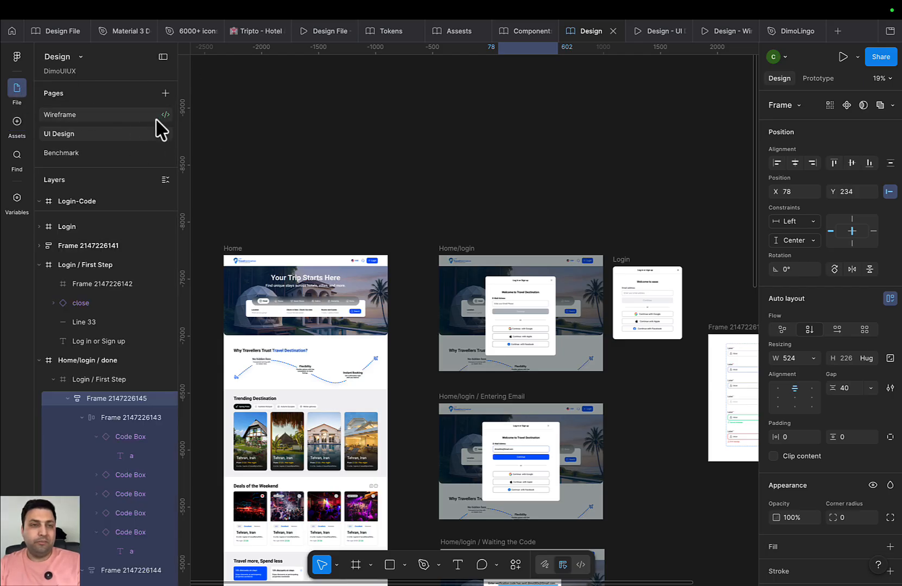
Add a new Protoyping page and delete the six loose Login frames on UI Design
click(165, 93)
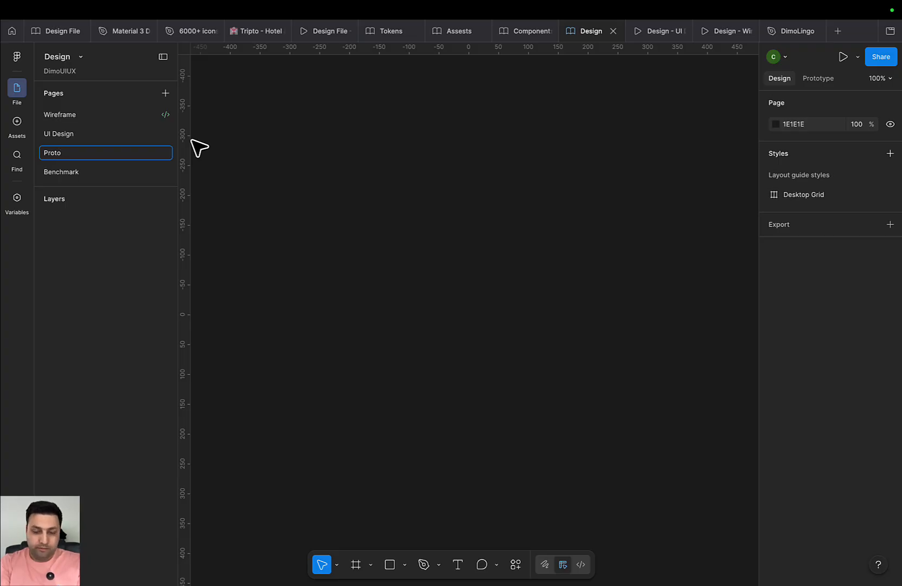
key(Return)
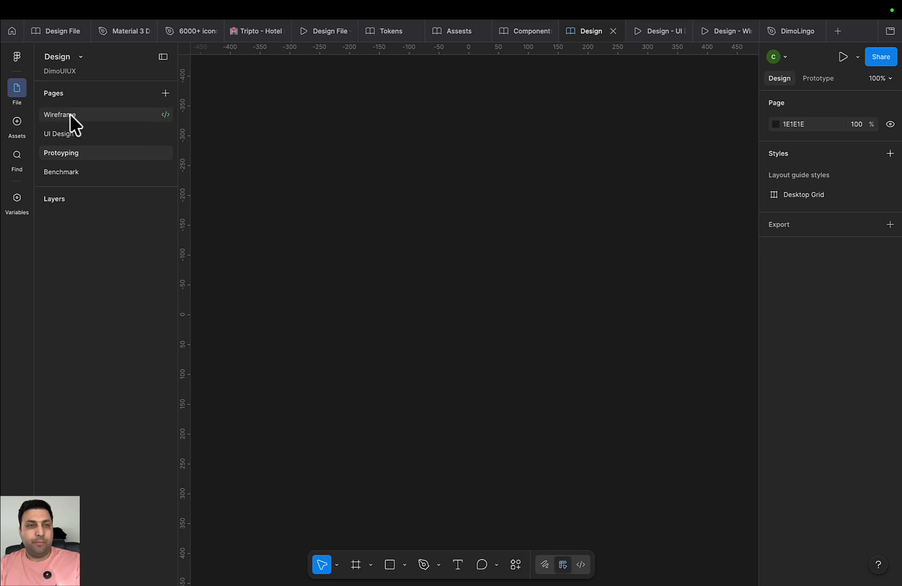
click(65, 134)
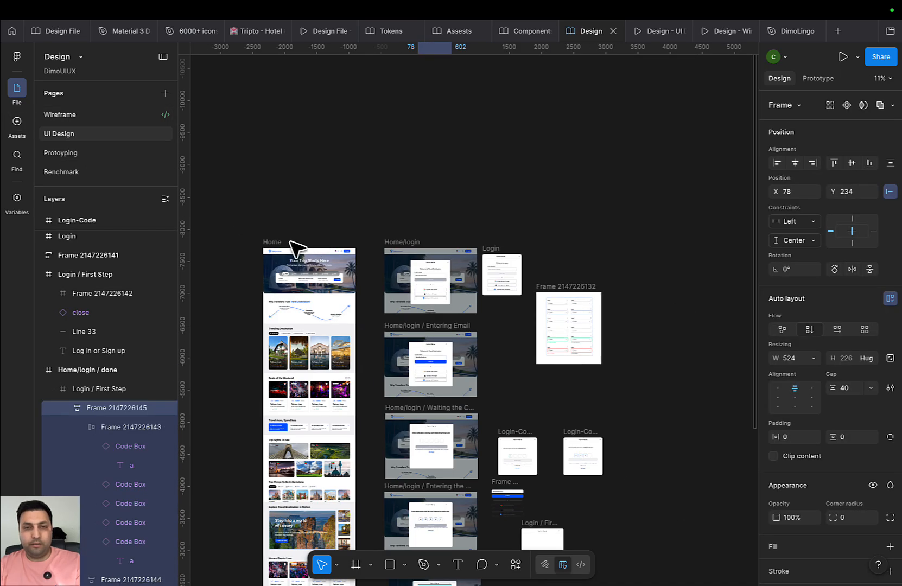
scroll(293, 244, down, 3)
scroll(378, 177, down, 3)
scroll(498, 174, up, 2)
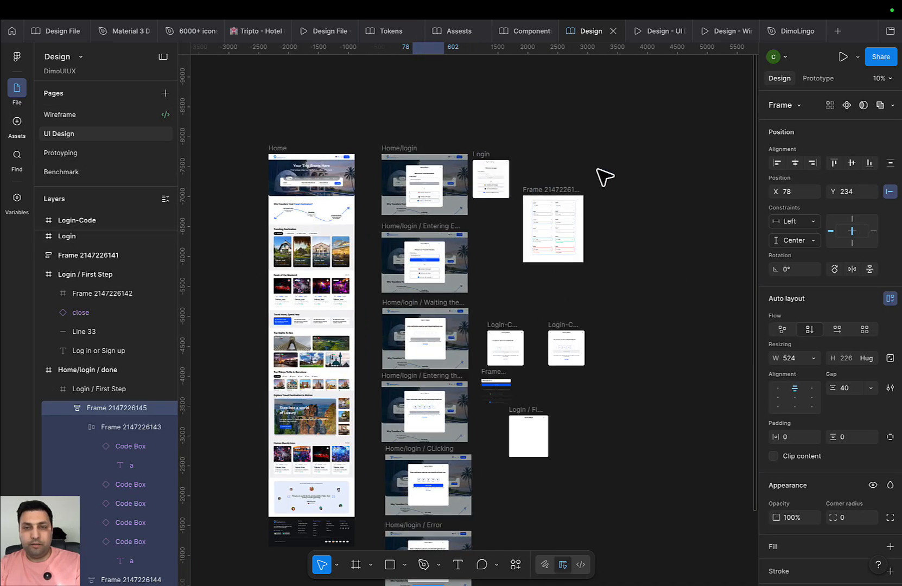
drag(664, 117, 492, 476)
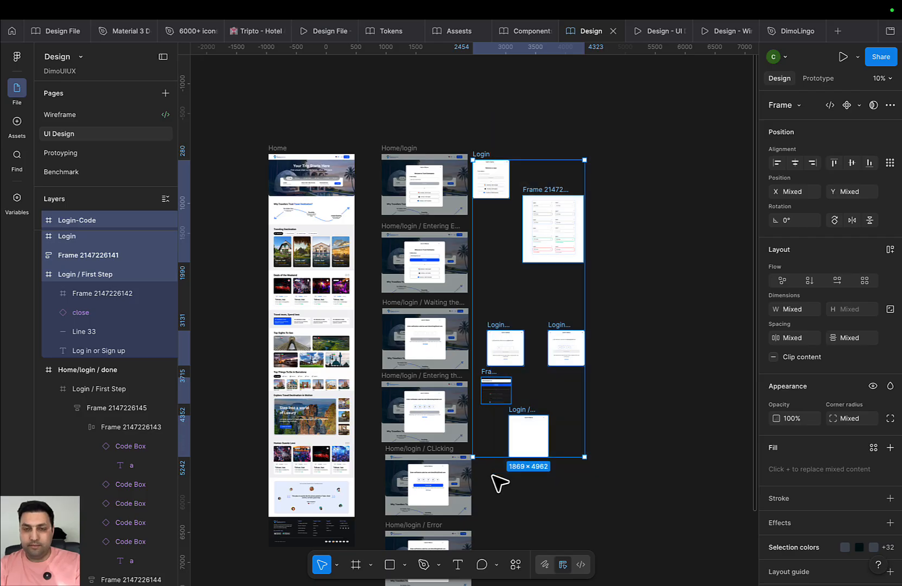
key(Delete)
Copy the Home and Home/login frames and paste them into the Protoyping page
scroll(505, 217, down, 2)
drag(559, 91, 282, 513)
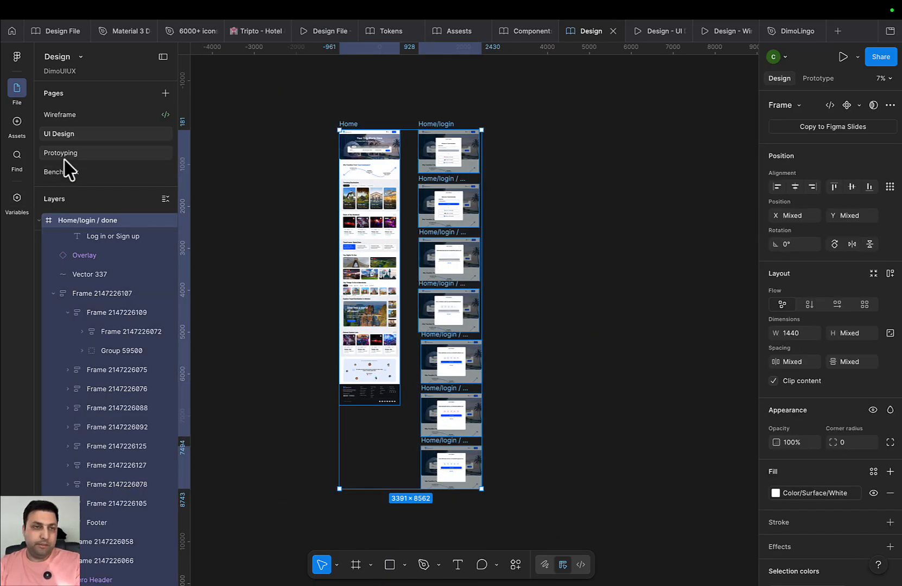
click(83, 115)
click(79, 153)
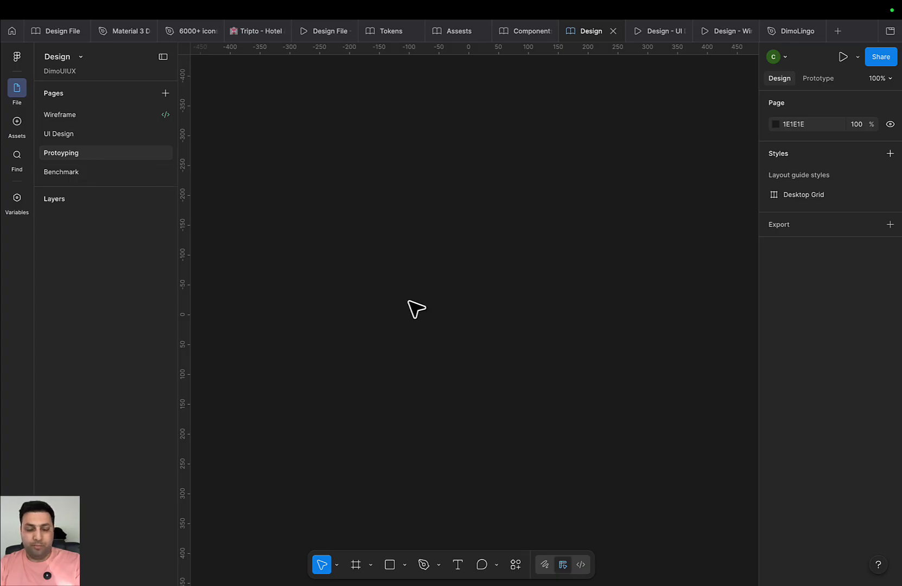
key(ctrl+v)
Pull the Login / First Step modal out of Home/login and delete the emptied frame
scroll(399, 315, down, 4)
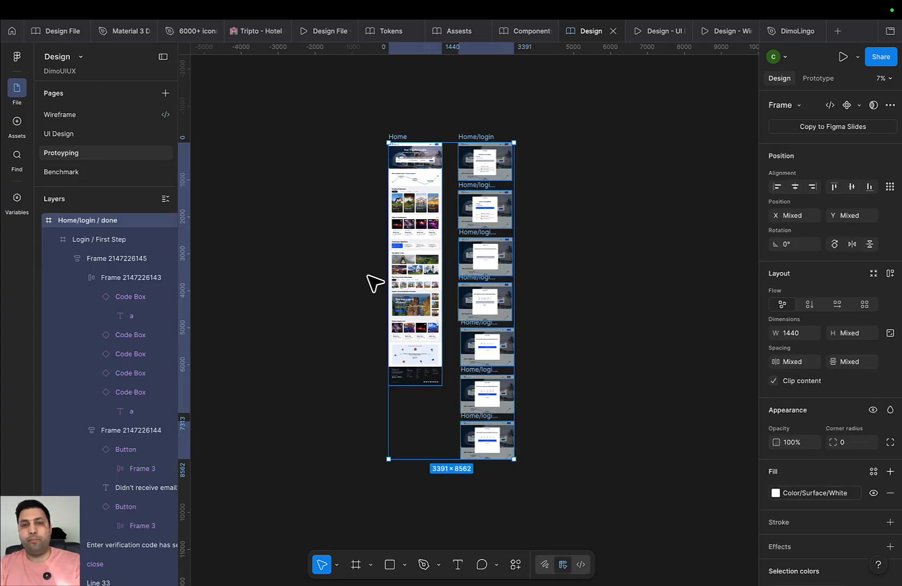
drag(332, 257, 276, 353)
scroll(415, 304, up, 6)
click(468, 255)
drag(563, 318, 572, 342)
double_click(399, 225)
click(495, 228)
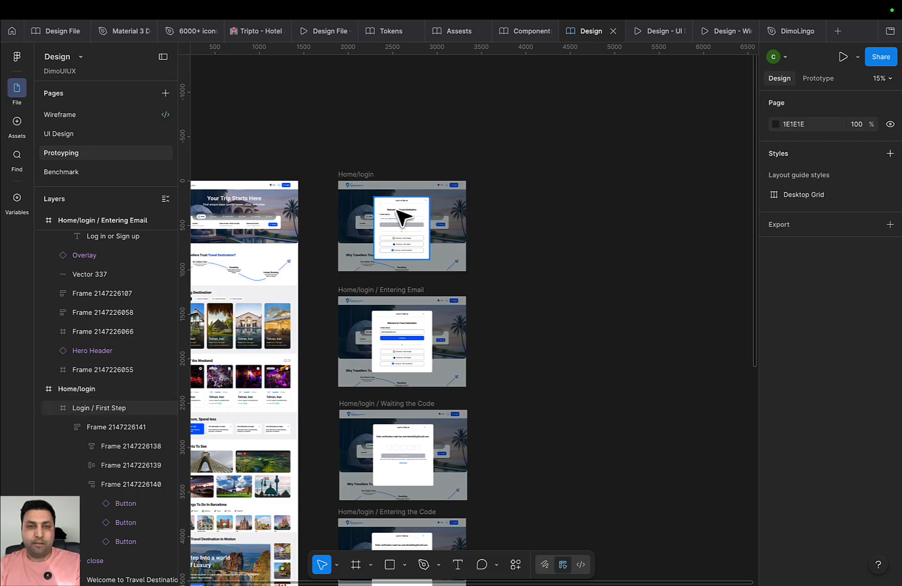
drag(412, 215, 383, 114)
drag(352, 173, 383, 175)
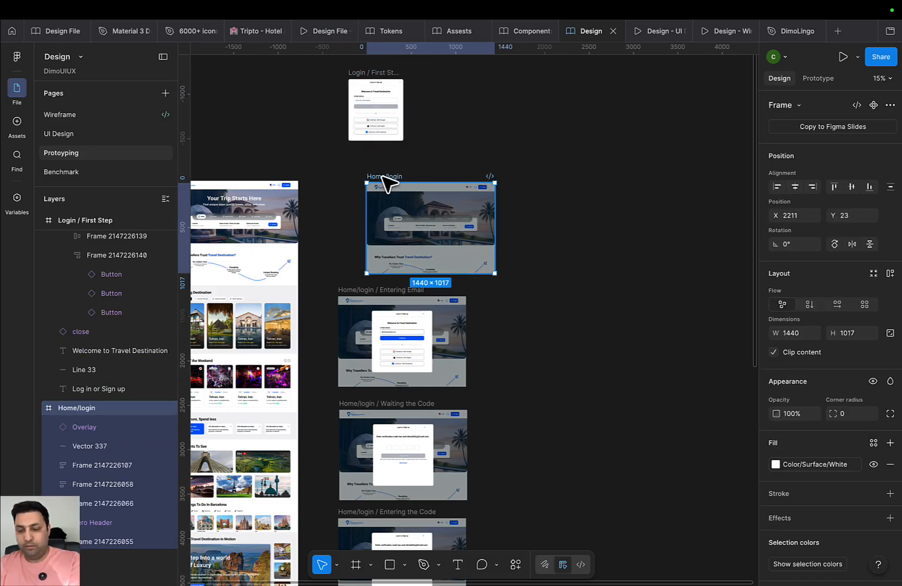
key(Delete)
Extract the Entering Email and Waiting the Code modals and delete their wrapper frames
drag(391, 344, 362, 210)
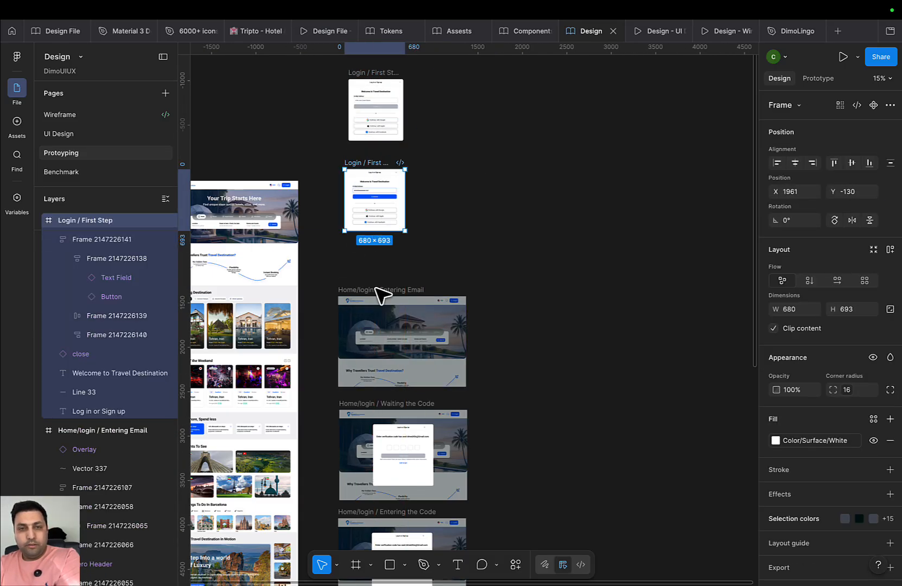
click(375, 296)
key(Delete)
double_click(399, 437)
drag(399, 437, 366, 313)
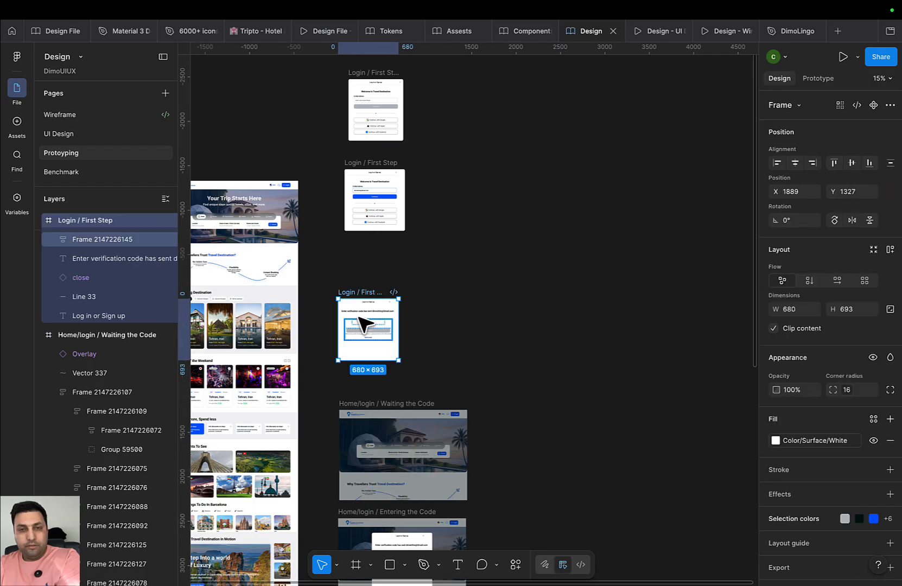
key(Delete)
key(ctrl+z)
click(376, 403)
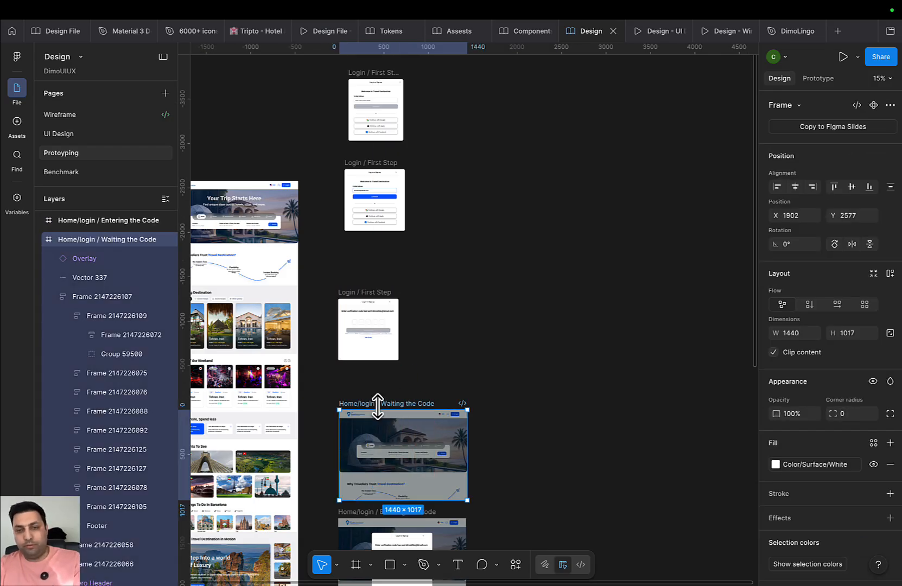
key(Delete)
Delete the Entering the Code frame and extract the CLicking modal, removing its frame
scroll(350, 324, down, 3)
drag(378, 450, 326, 327)
click(346, 407)
key(Delete)
scroll(365, 325, down, 3)
scroll(364, 326, up, 1)
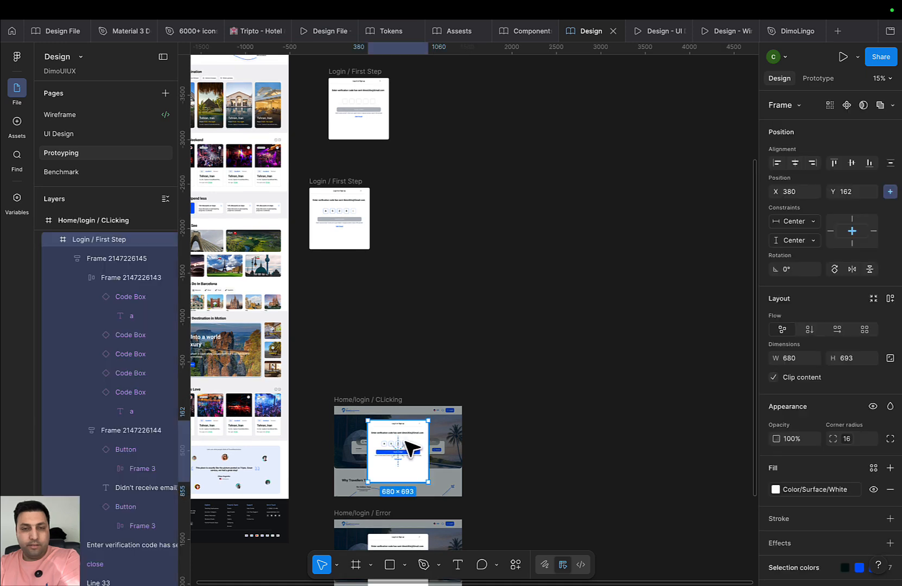
drag(397, 447, 346, 323)
click(381, 403)
key(Delete)
Pull the Error and done modals out and delete their Home/login wrapper frames
scroll(426, 428, down, 3)
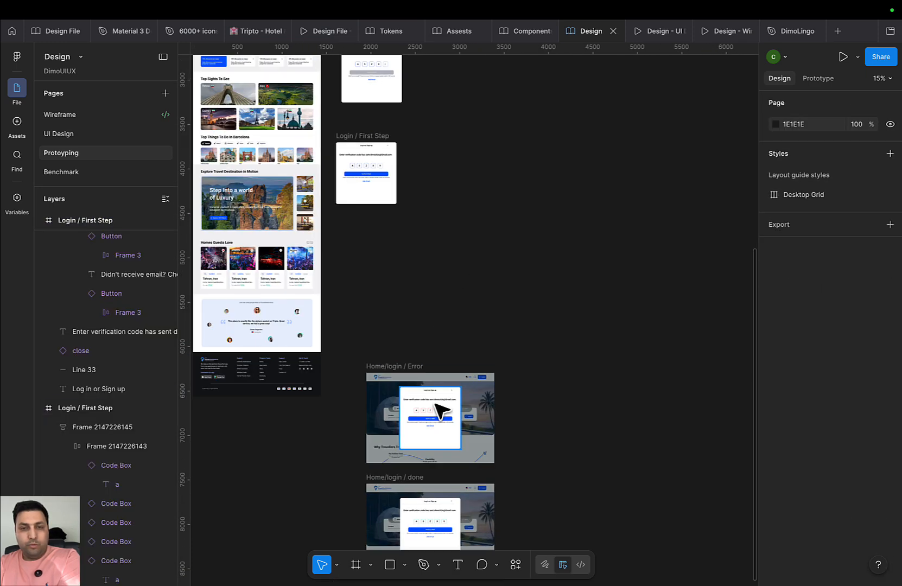
click(428, 417)
drag(429, 417, 376, 263)
click(398, 375)
key(Delete)
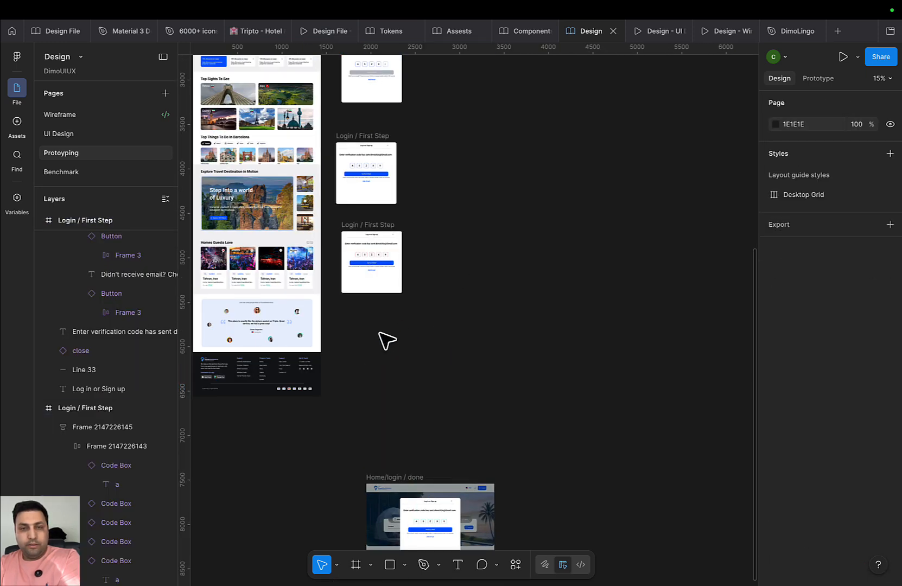
scroll(418, 326, down, 2)
click(407, 447)
drag(407, 447, 372, 320)
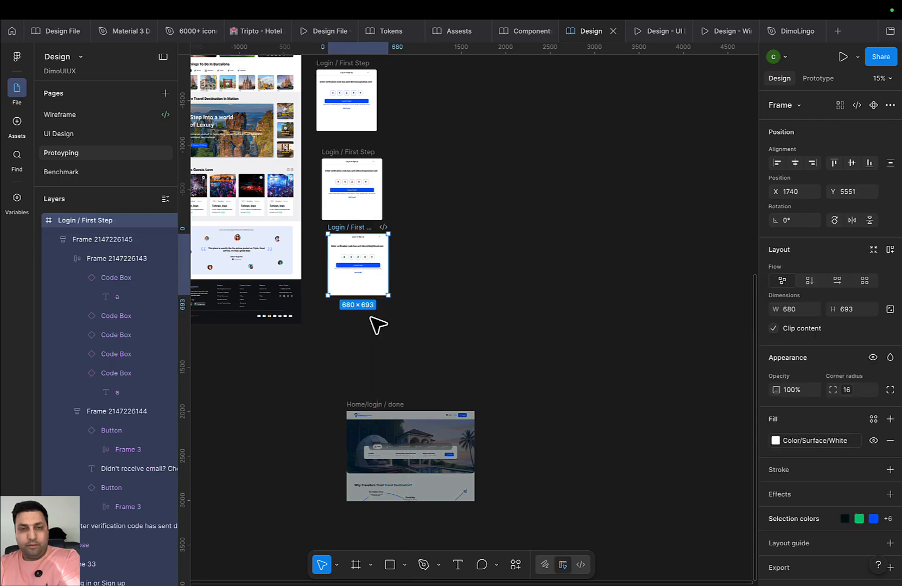
click(383, 404)
key(Delete)
Select the Home frame and start a prototype preview from it
scroll(311, 222, up, 4)
scroll(311, 222, up, 5)
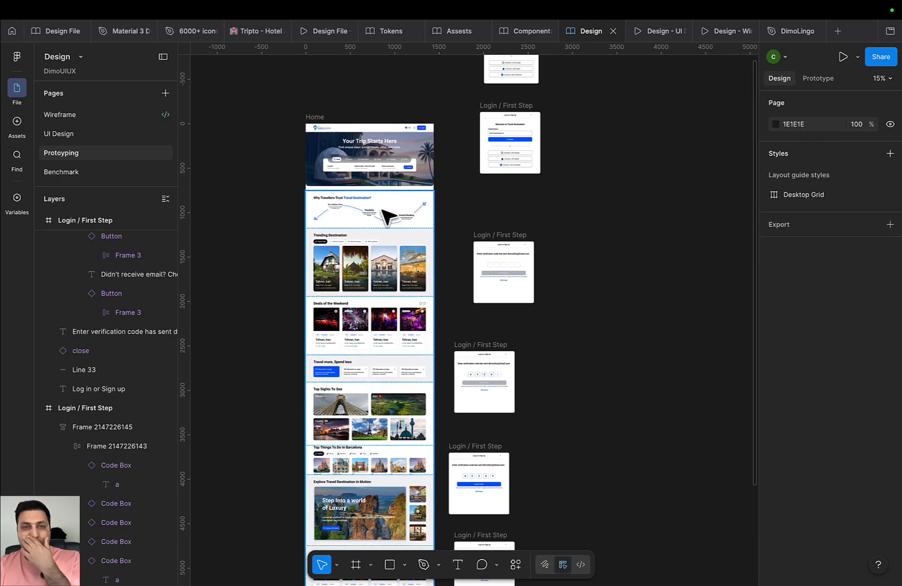
click(310, 116)
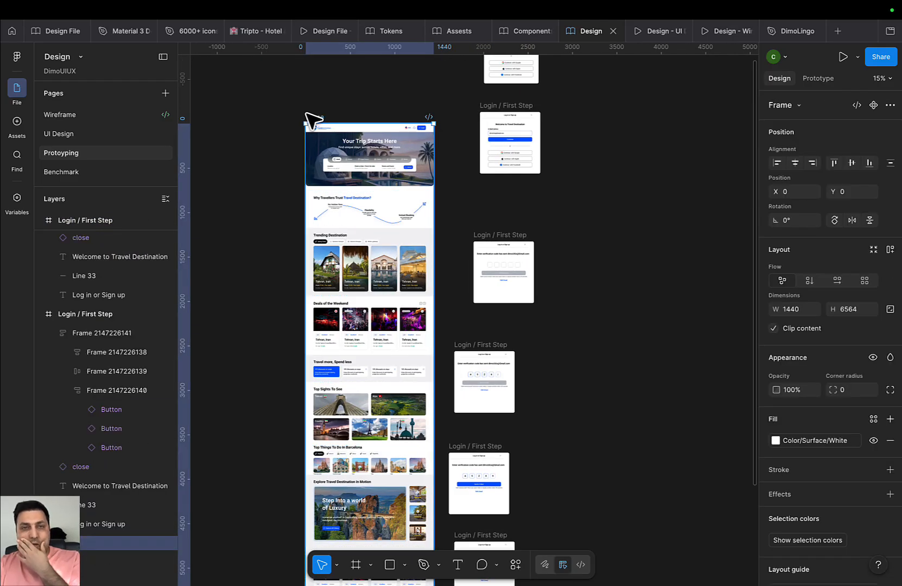
click(836, 58)
click(551, 32)
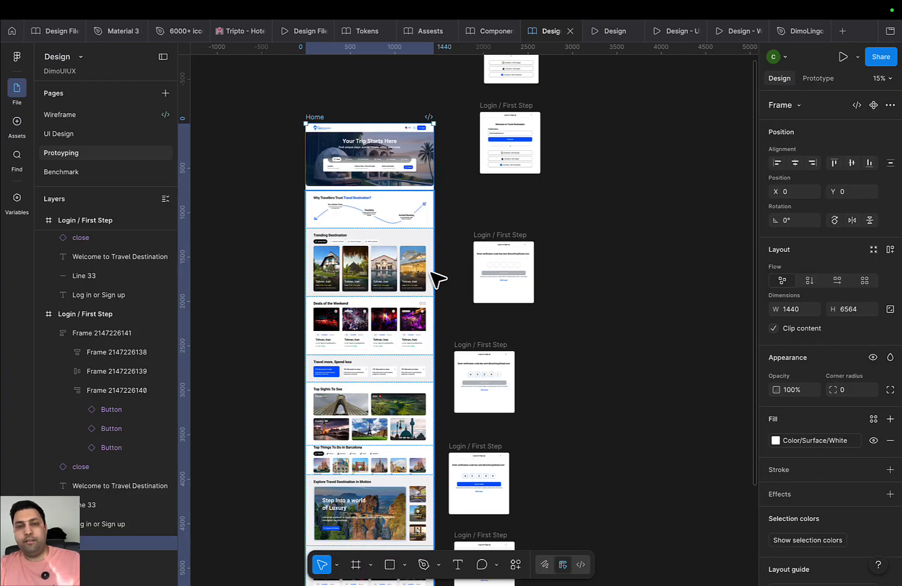
Back on the canvas, select a Login / First Step frame and switch to the Prototype panel
scroll(578, 263, up, 3)
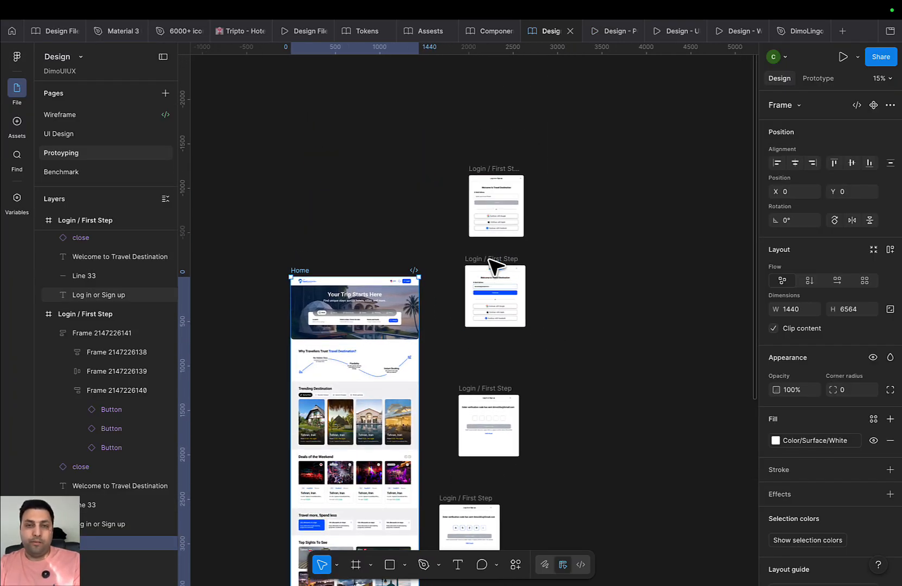
click(490, 308)
scroll(434, 286, up, 5)
scroll(488, 234, down, 2)
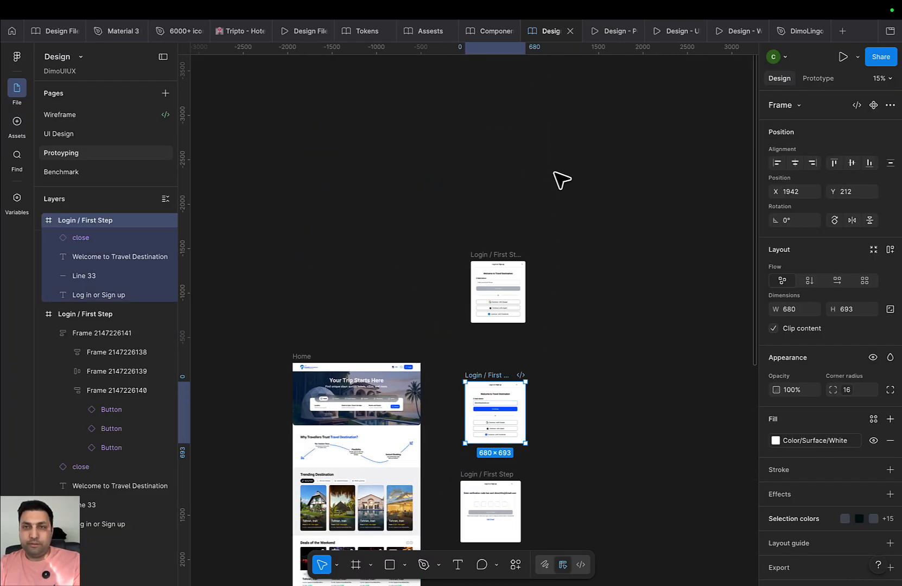
click(819, 80)
scroll(429, 268, up, 5)
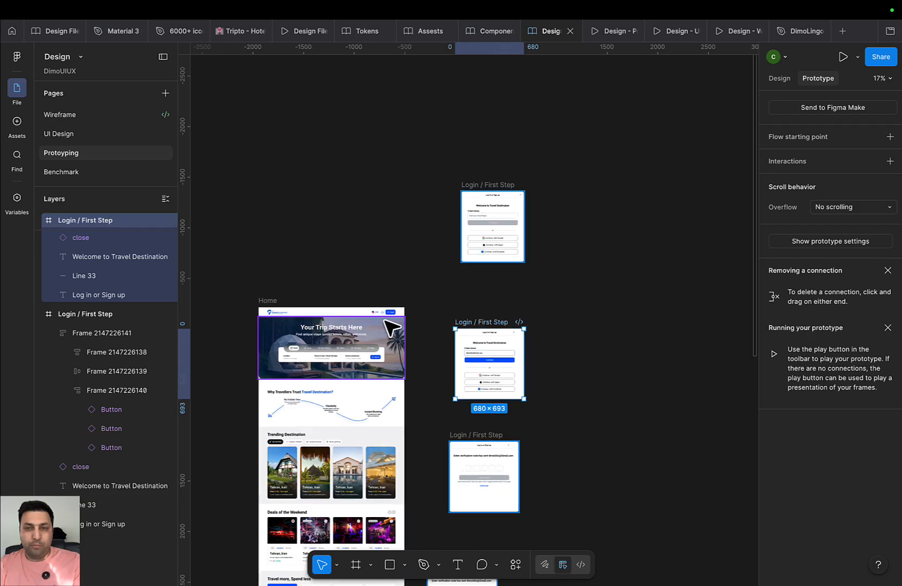
Connect Home's Login button to the Login / First Step frame
click(393, 306)
click(394, 306)
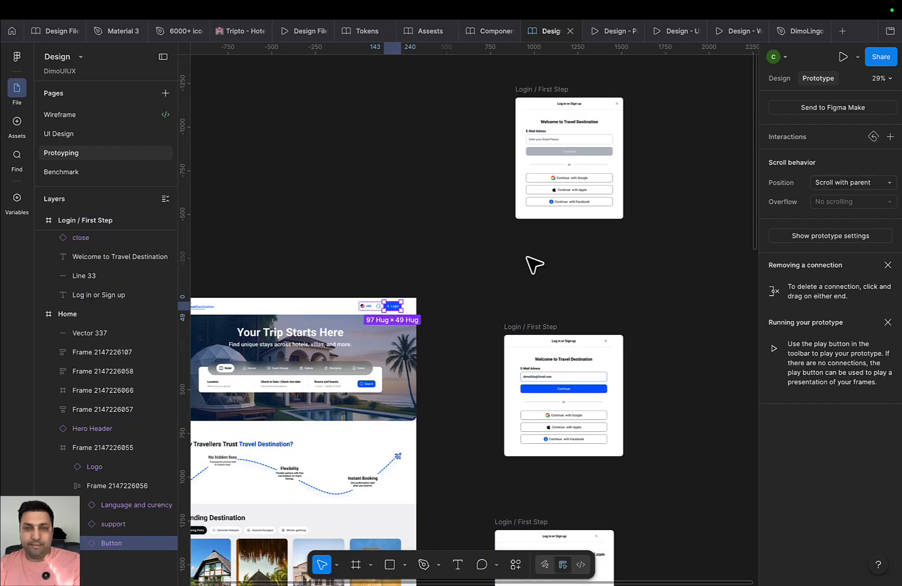
scroll(427, 399, up, 3)
scroll(431, 391, up, 2)
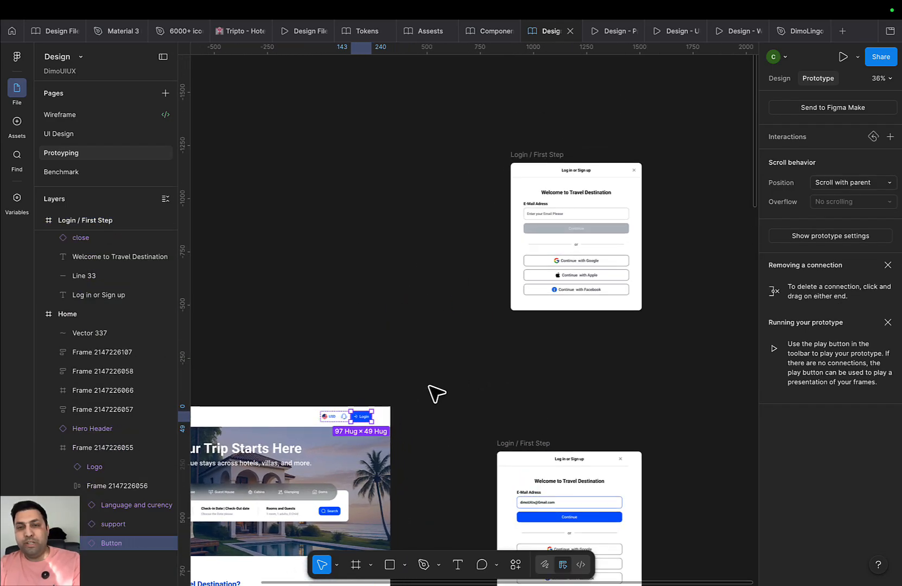
drag(541, 160, 537, 232)
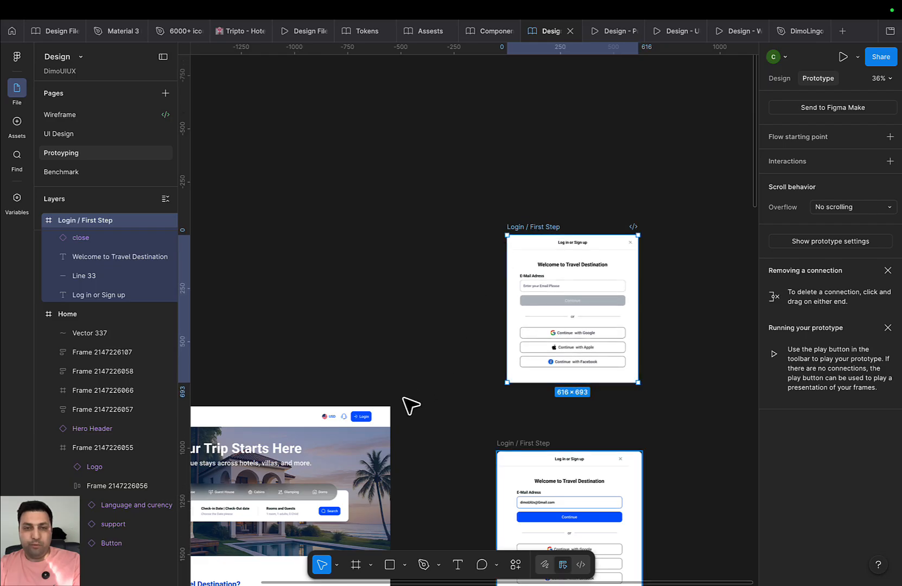
click(363, 419)
click(363, 421)
click(362, 422)
drag(372, 416, 539, 312)
Set the link to Open overlay, Centered, close on outside click, 30% background, Instant
drag(689, 410, 673, 303)
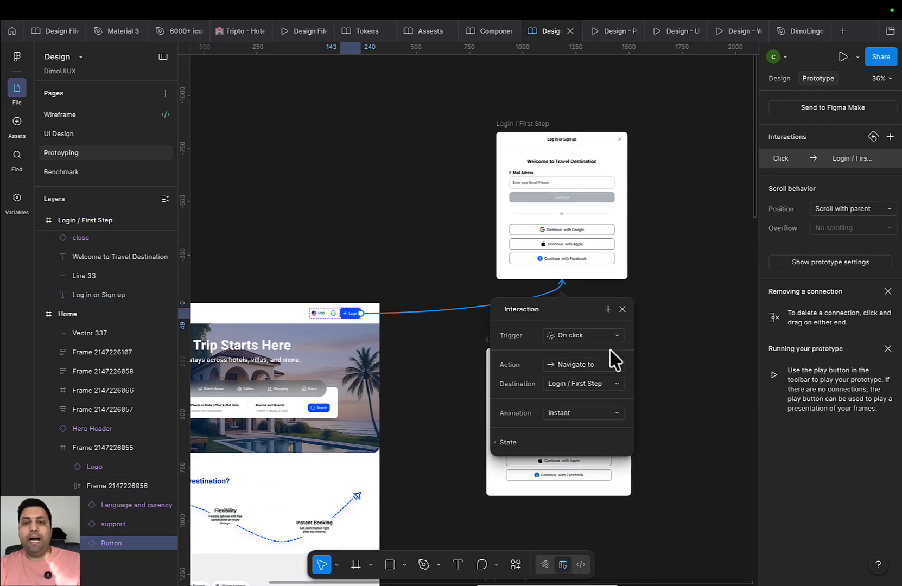
click(600, 417)
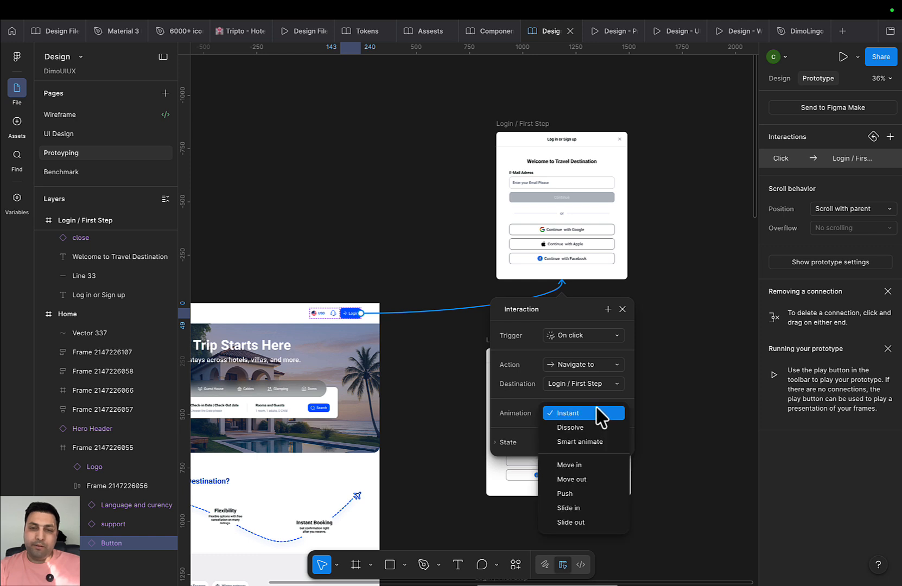
click(617, 371)
click(613, 369)
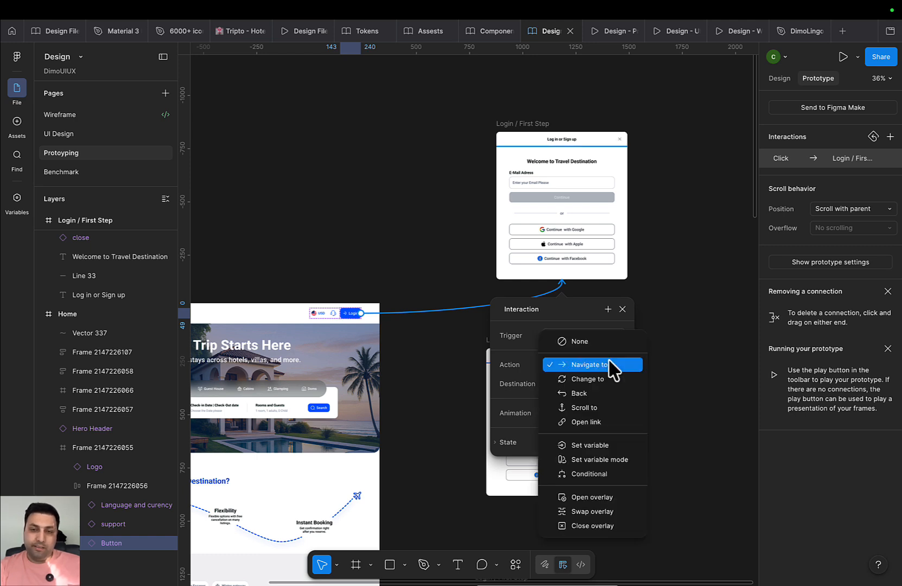
click(613, 499)
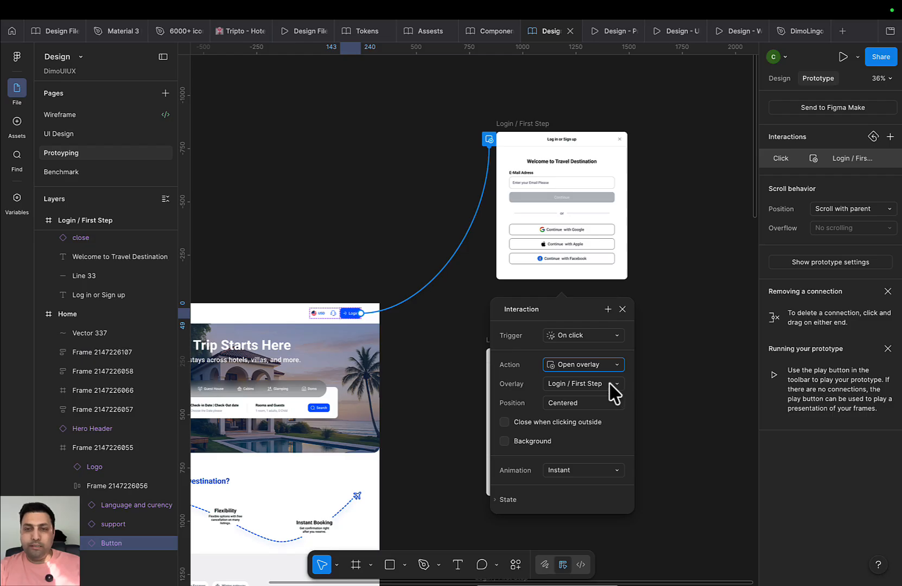
click(602, 407)
click(607, 404)
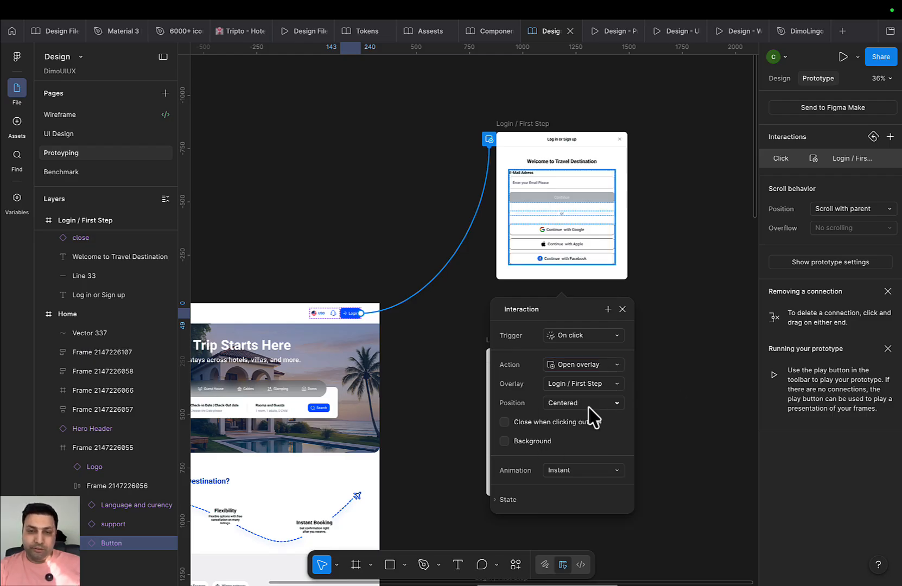
click(538, 421)
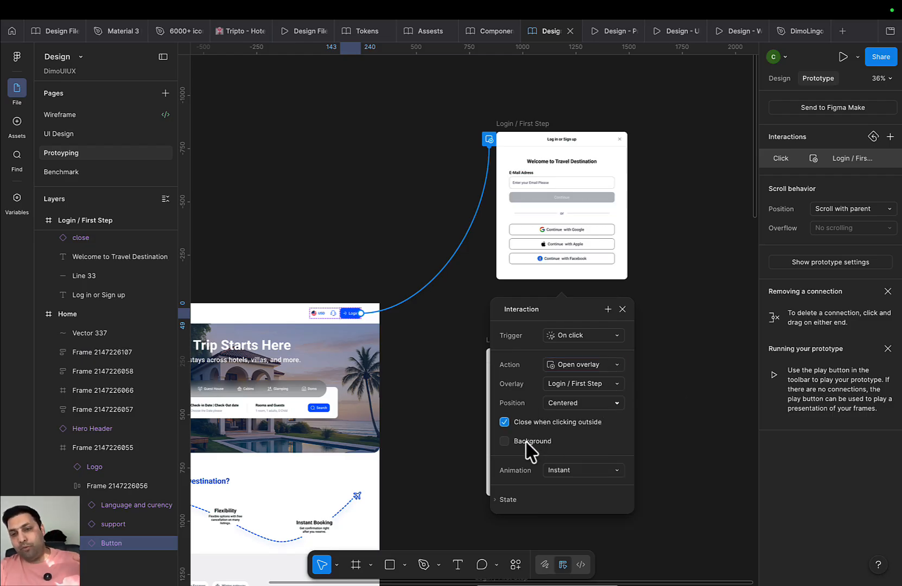
click(528, 442)
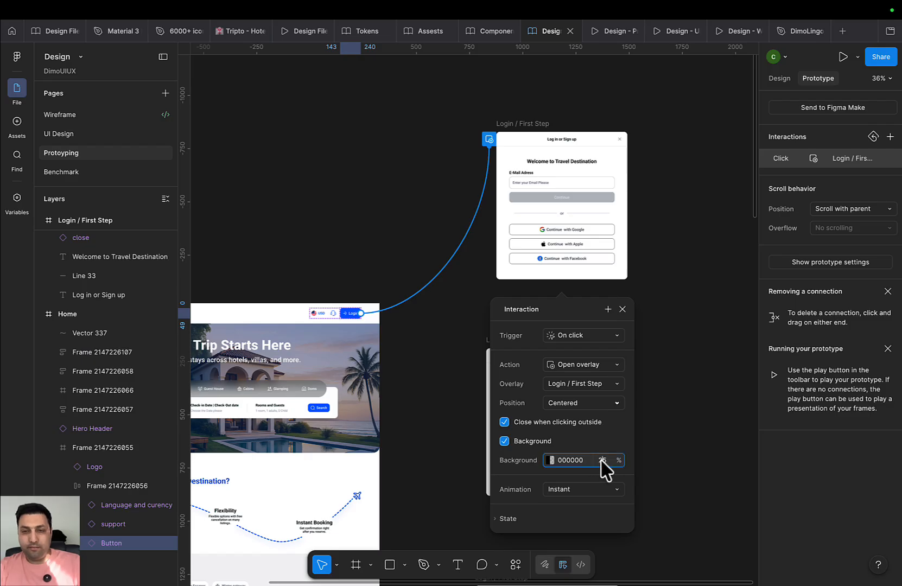
key(Return)
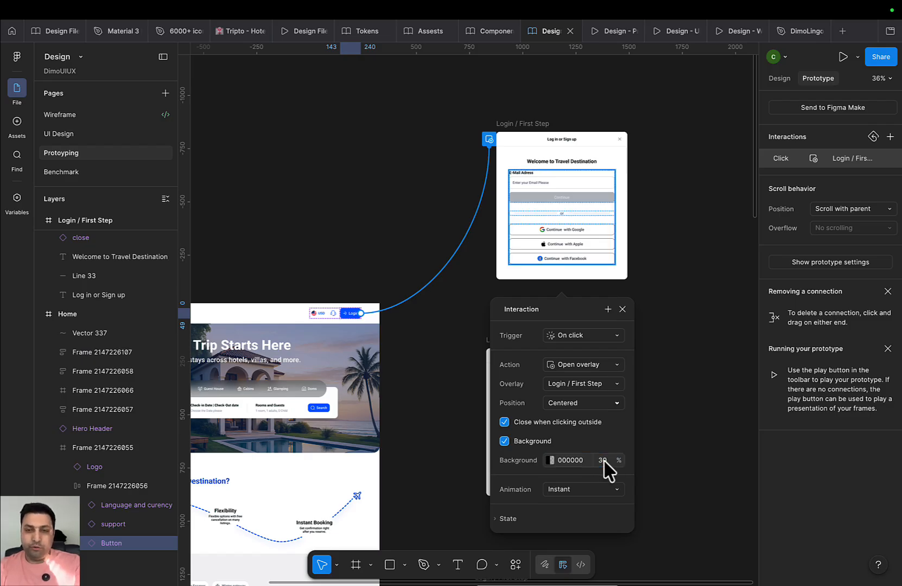
click(598, 491)
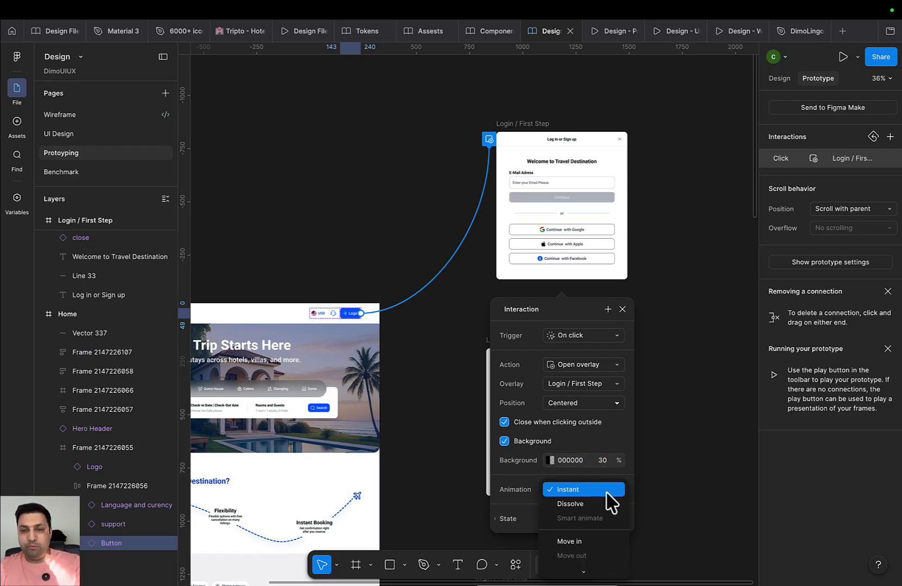
click(643, 498)
Try a downward Move In overlay transition and test Login in the prototype
click(508, 519)
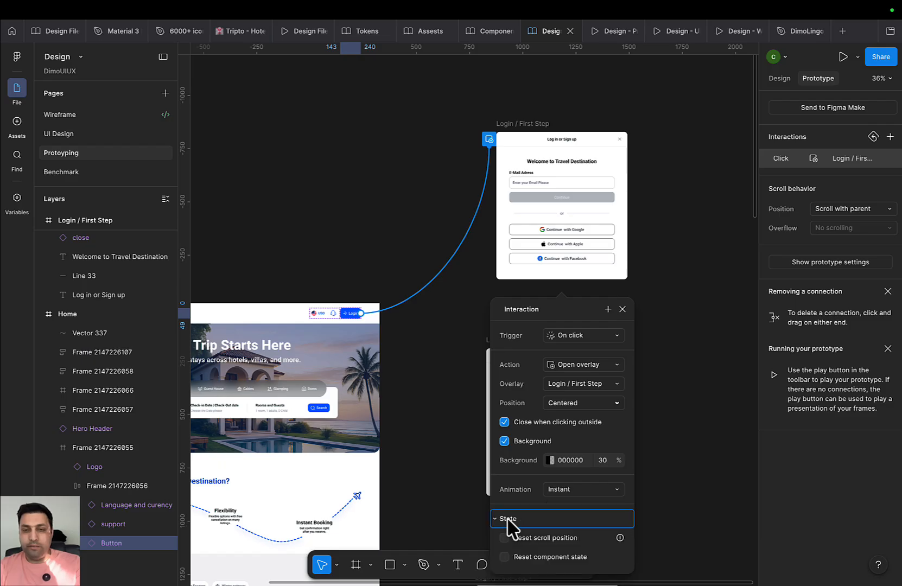
scroll(619, 535, down, 1)
click(600, 462)
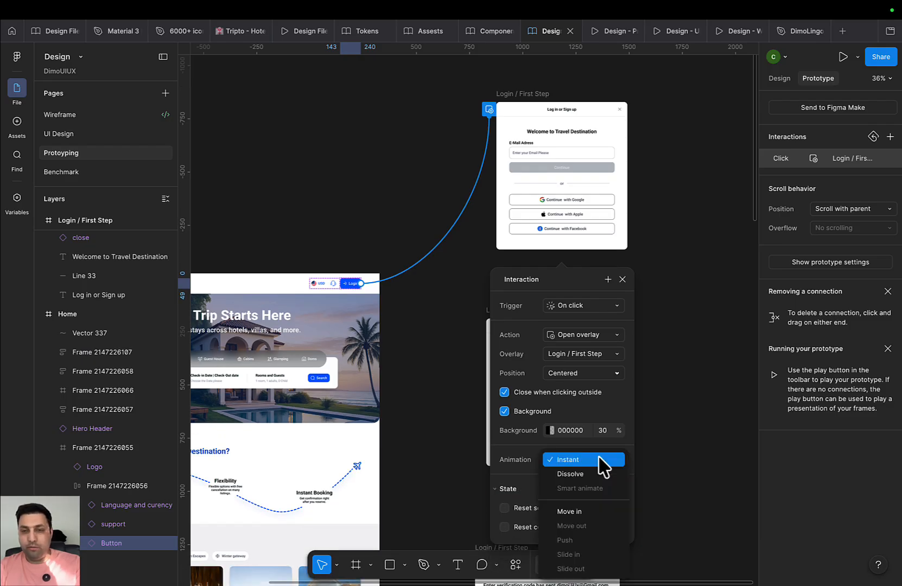
click(588, 513)
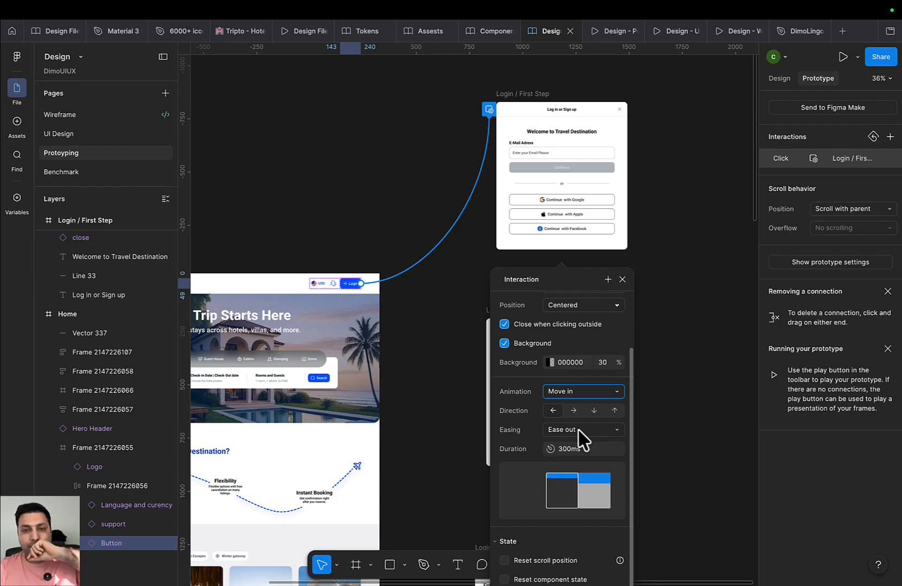
click(594, 410)
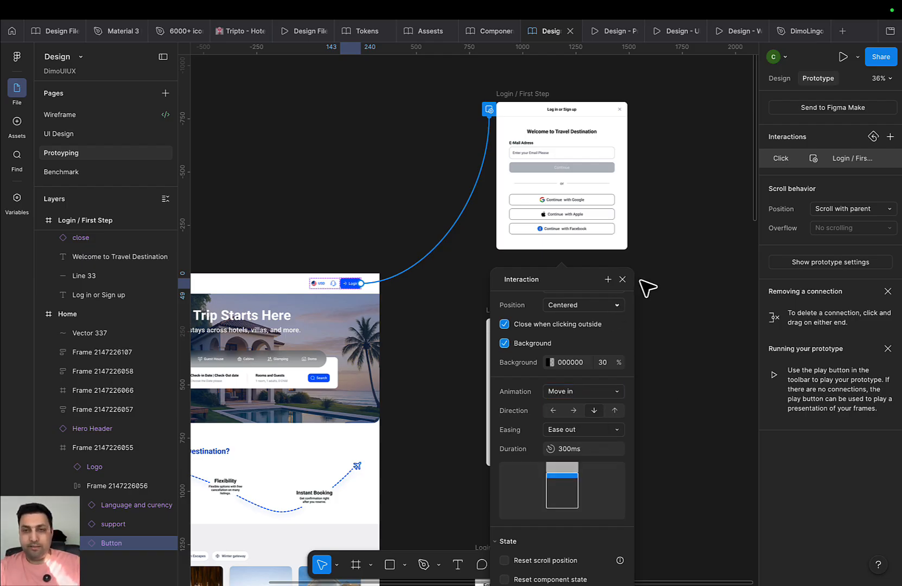
click(622, 279)
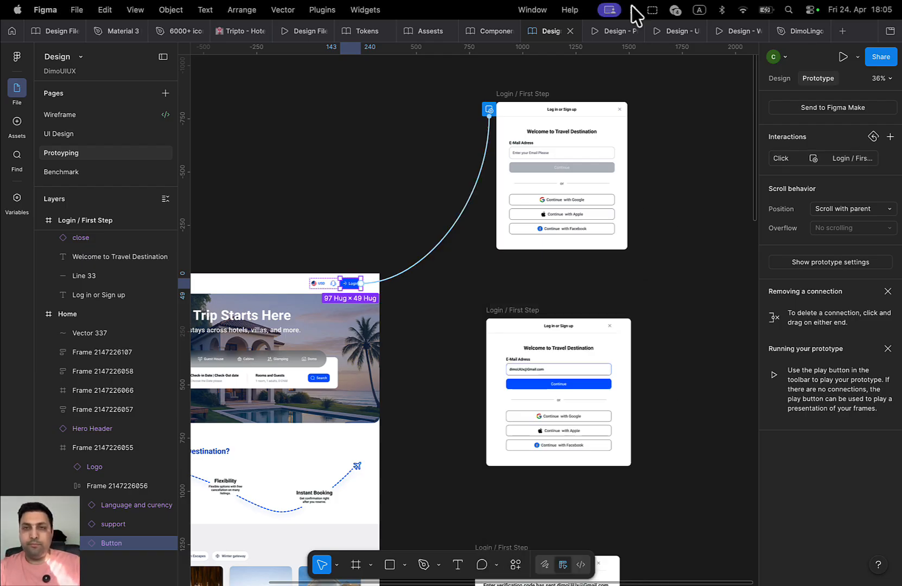
click(600, 32)
click(799, 83)
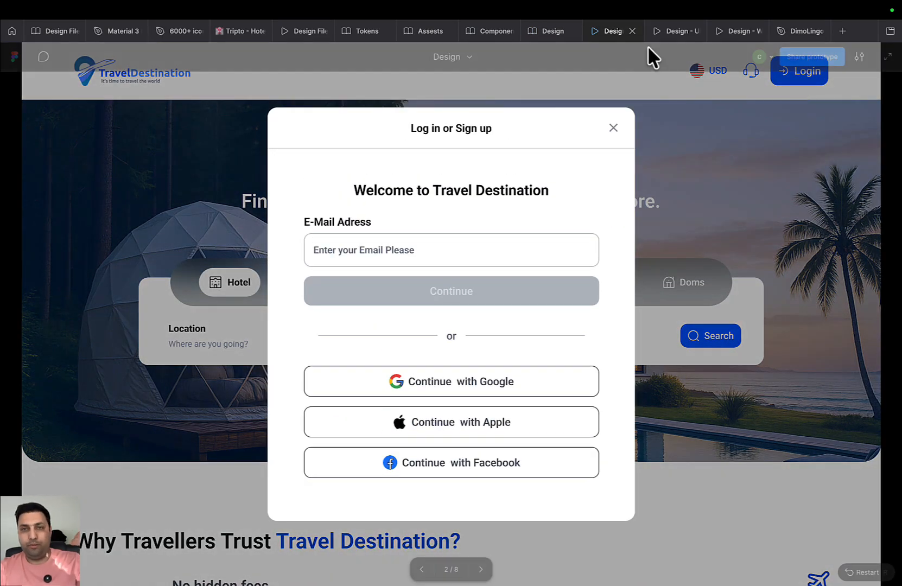
click(536, 33)
Revert the Login button's overlay transition back to Instant
drag(523, 286, 585, 223)
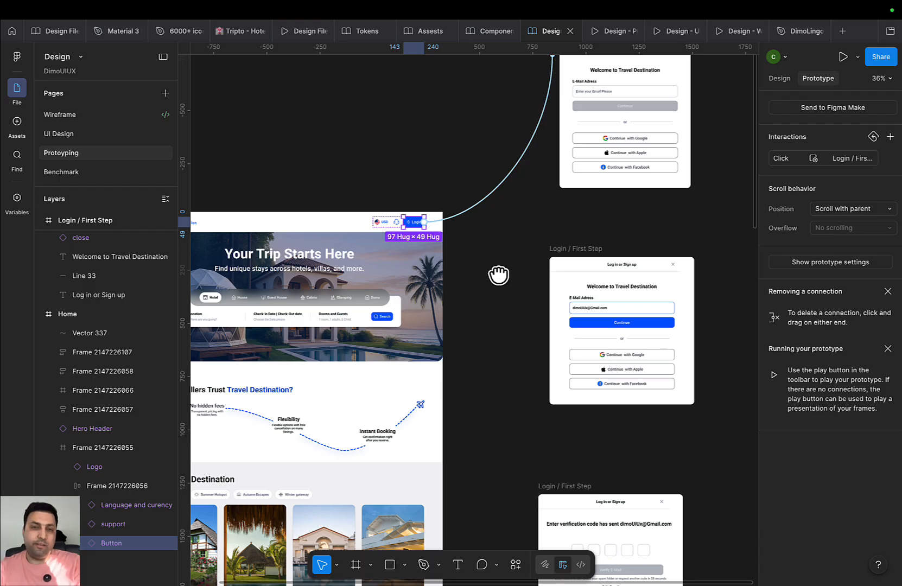
drag(499, 274, 478, 344)
click(589, 146)
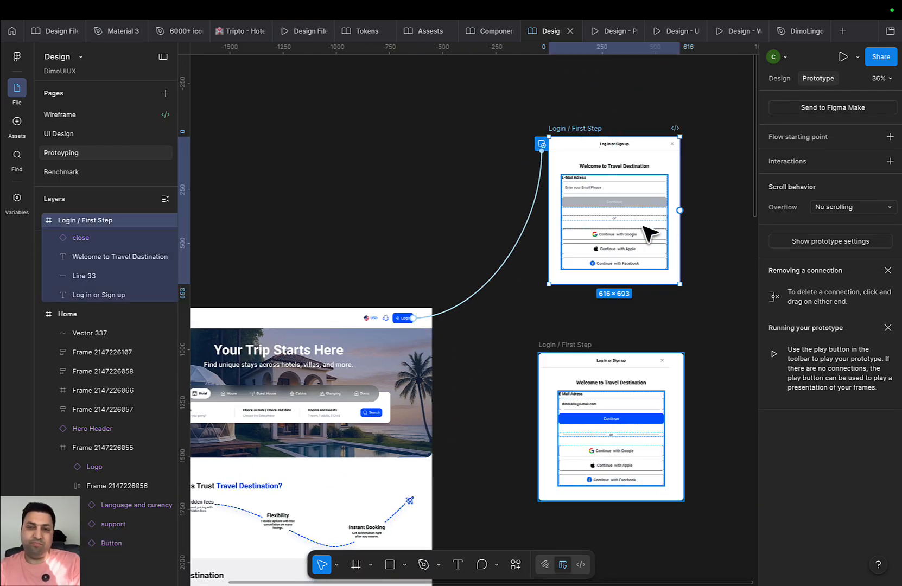
click(538, 199)
click(570, 384)
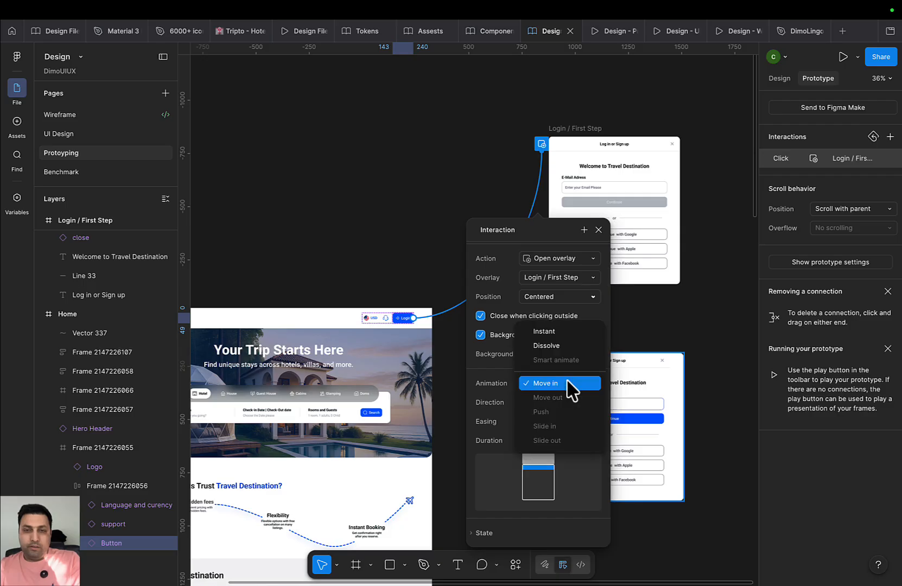
click(565, 343)
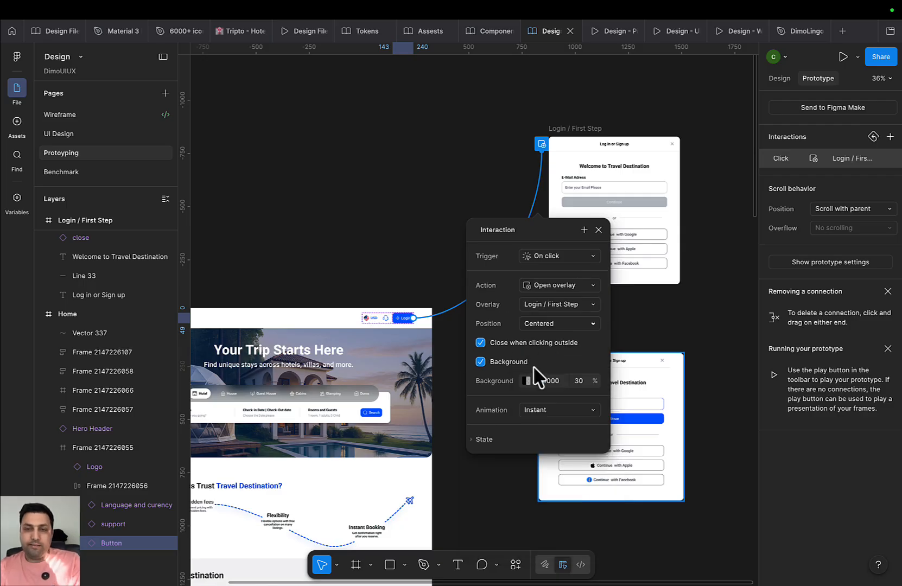
click(599, 230)
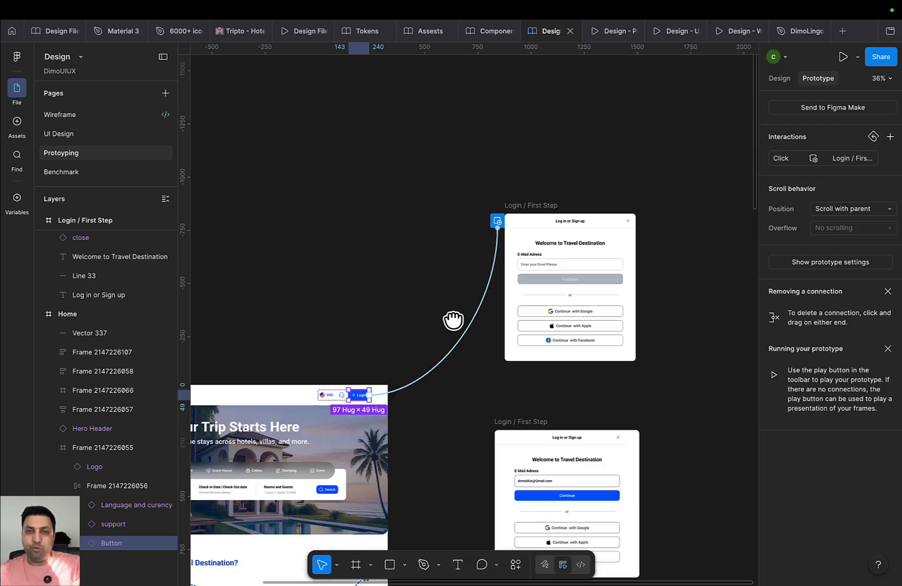
scroll(559, 272, up, 5)
Give the login popup's close icon an On click, Close overlay interaction
click(646, 258)
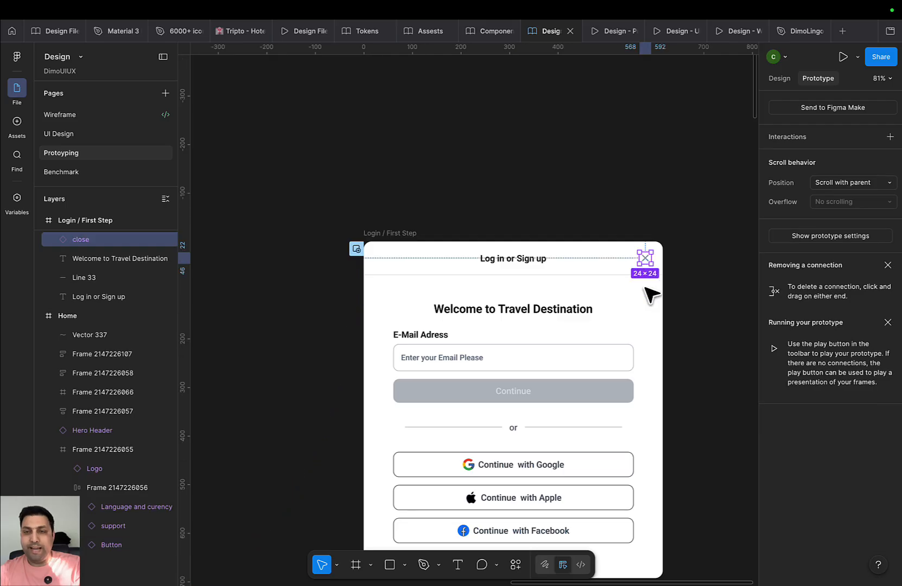
scroll(659, 264, up, 4)
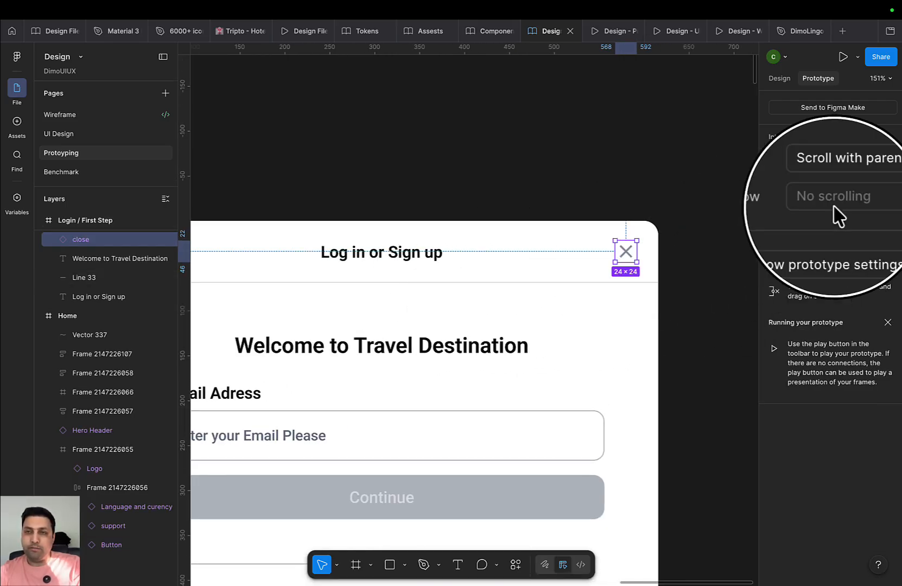
click(890, 137)
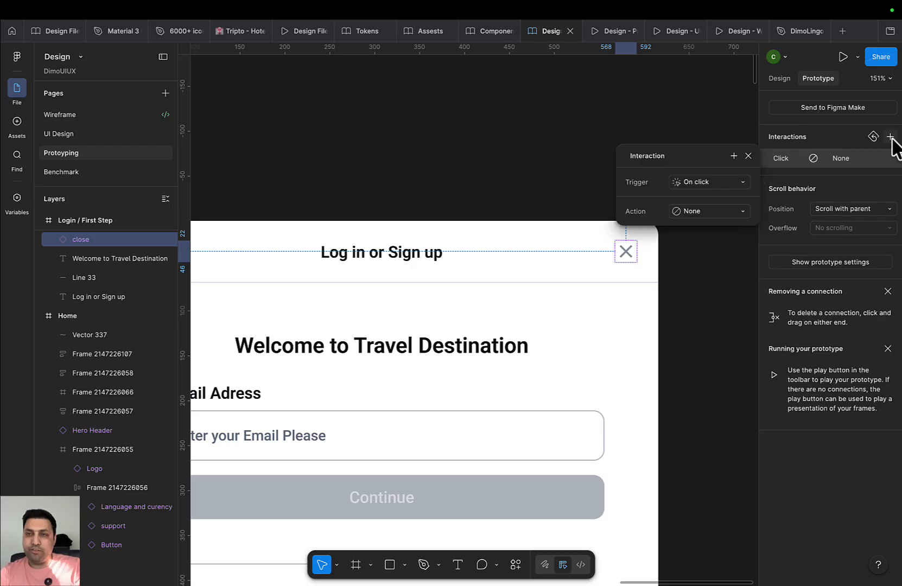
click(731, 183)
click(702, 184)
click(703, 211)
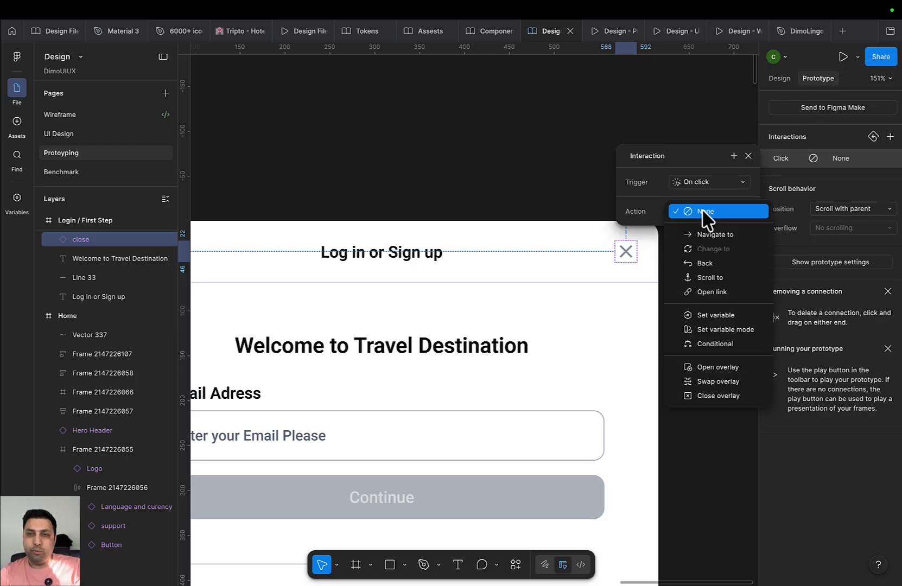
click(725, 401)
click(707, 425)
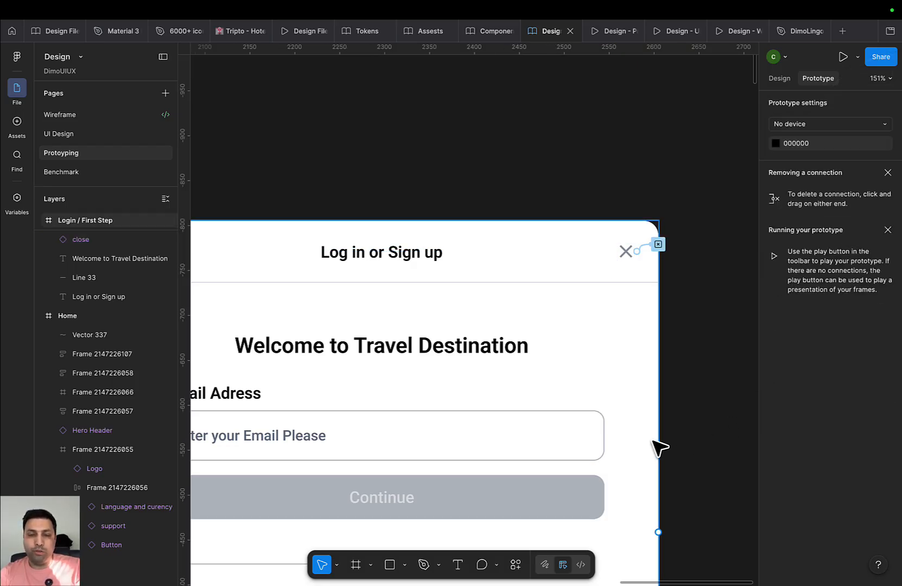
scroll(657, 448, down, 5)
scroll(657, 448, down, 3)
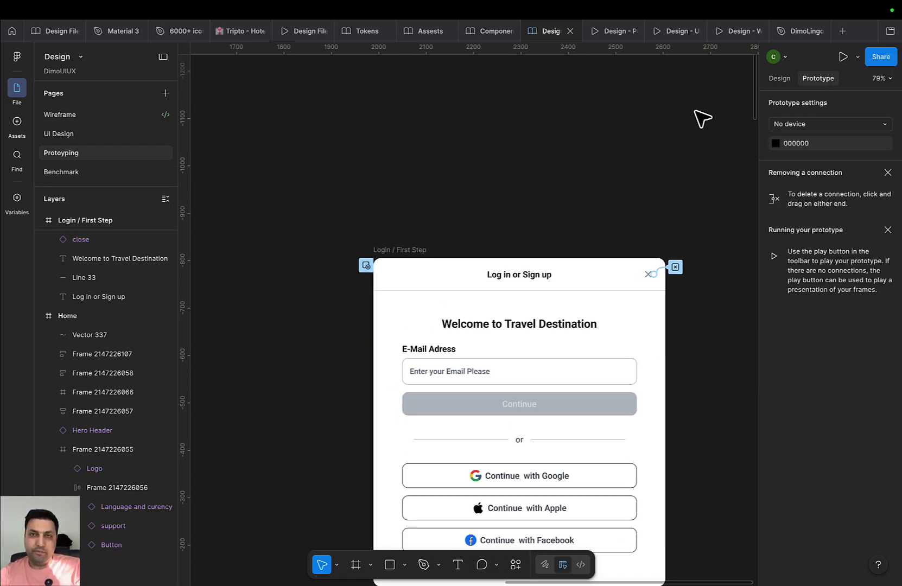
Verify in the prototype that Login opens the popup and the icon or outside click closes it
click(607, 32)
click(612, 130)
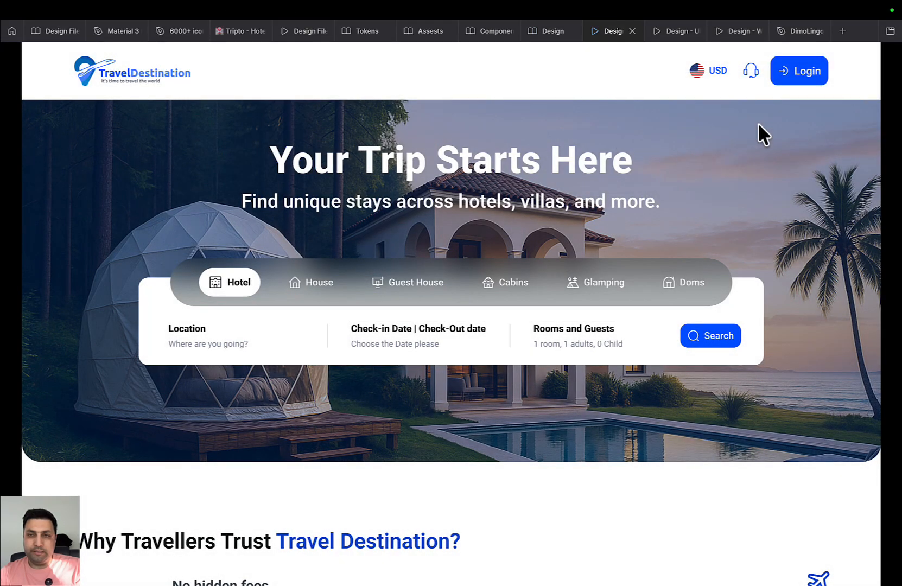
click(786, 84)
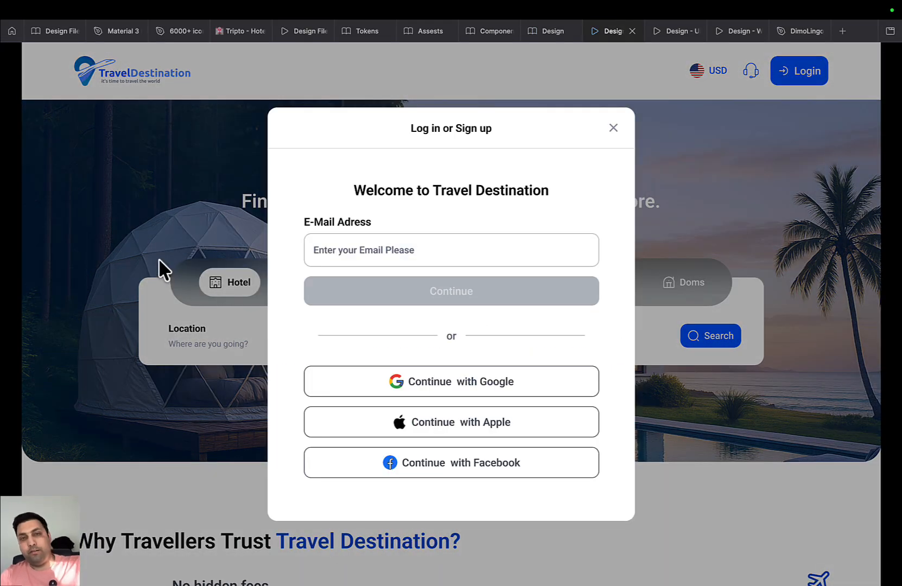
click(158, 259)
click(796, 73)
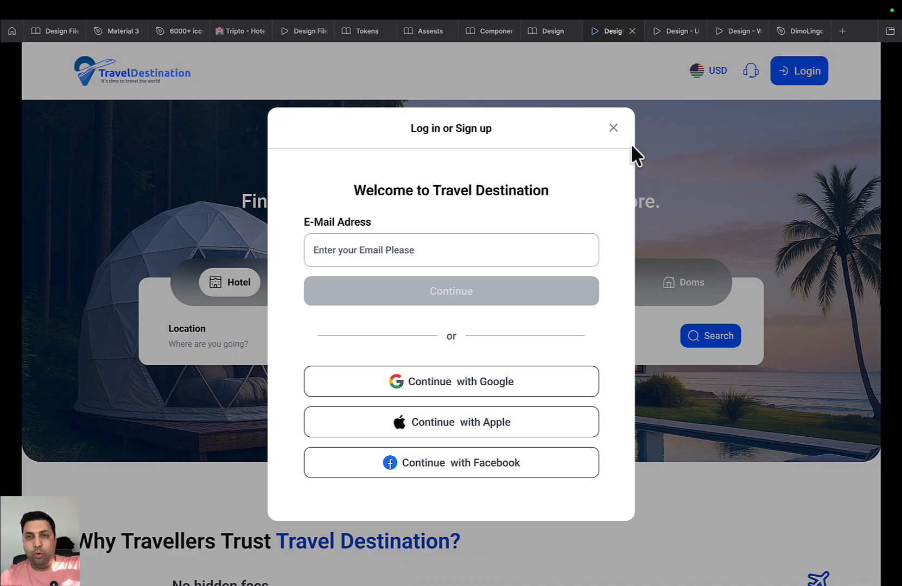
click(613, 129)
click(550, 33)
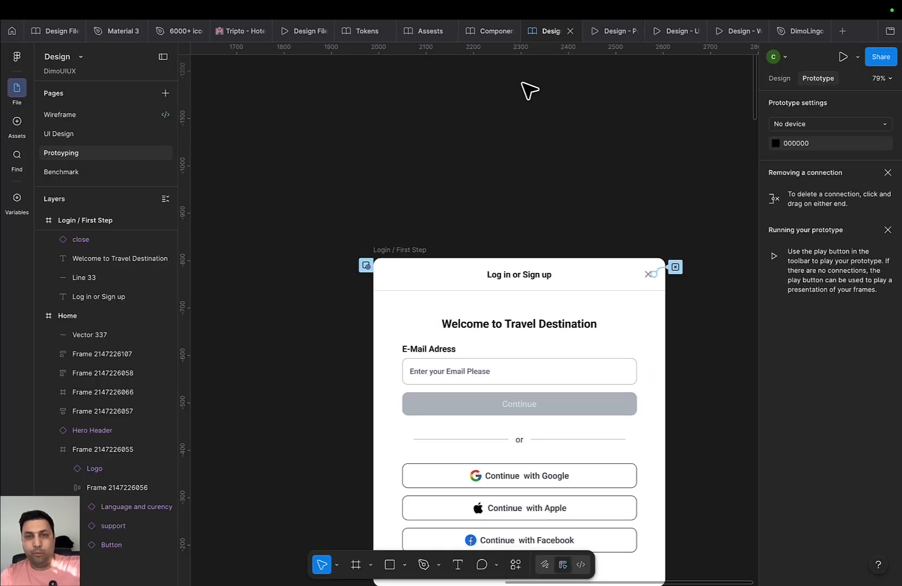
scroll(543, 266, down, 5)
click(437, 374)
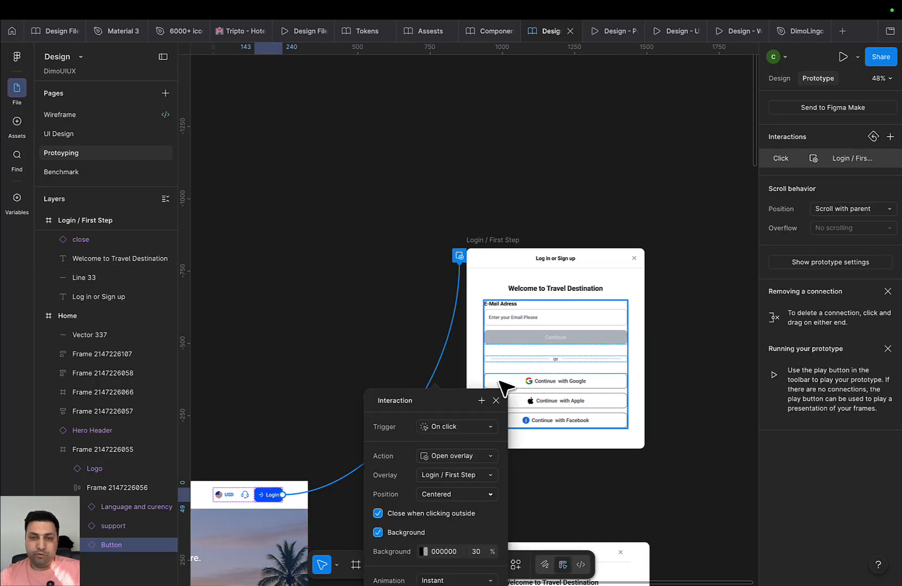
click(326, 183)
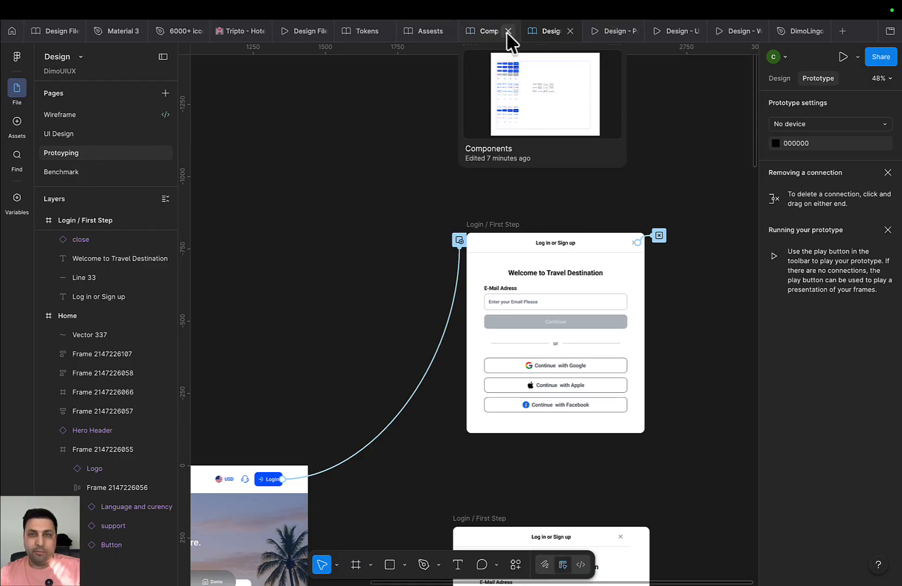
In the Components file, open the Overlay page and select the grey Overlay component
click(492, 31)
click(16, 94)
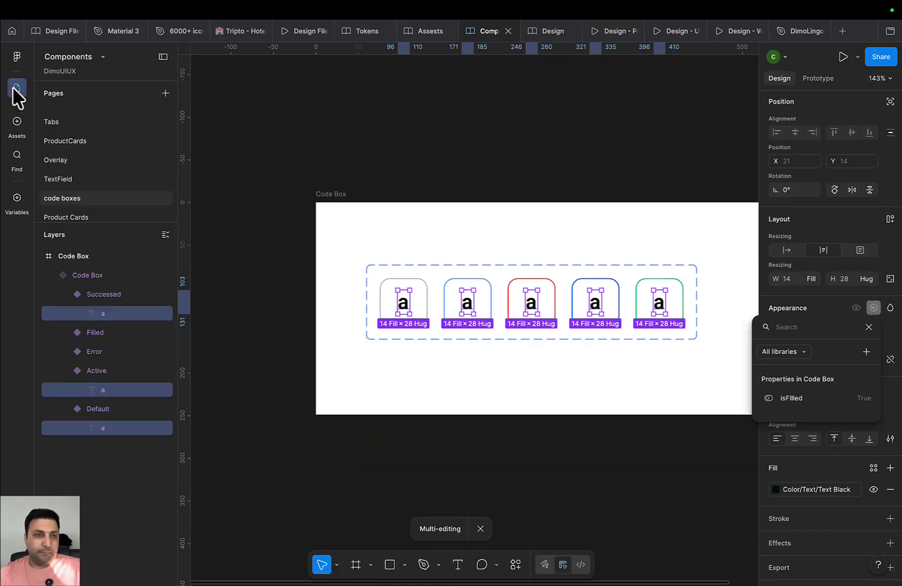
click(66, 160)
click(528, 258)
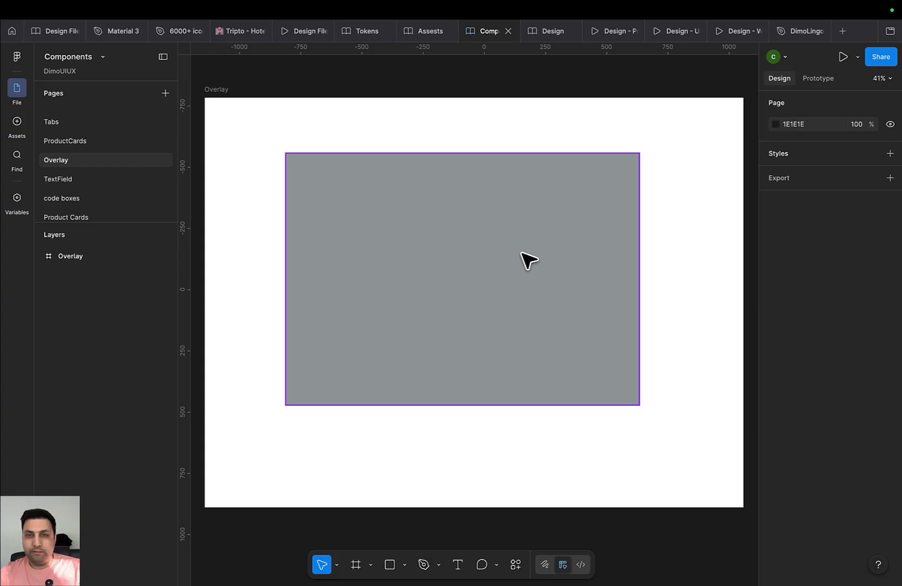
click(594, 244)
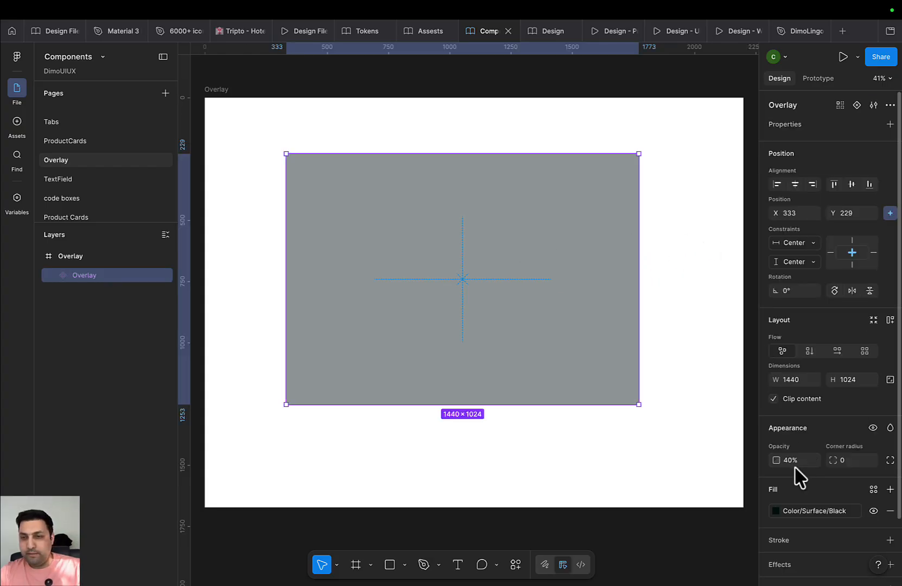
scroll(504, 448, down, 5)
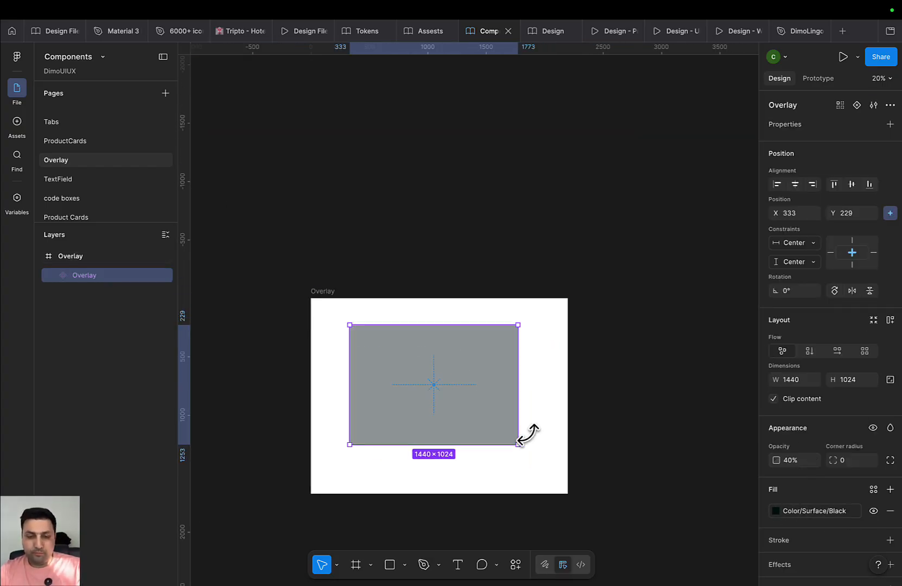
Duplicate the Overlay to the right of its frame and detach the copy's fill from its colour variable
drag(476, 393, 736, 387)
drag(650, 407, 534, 406)
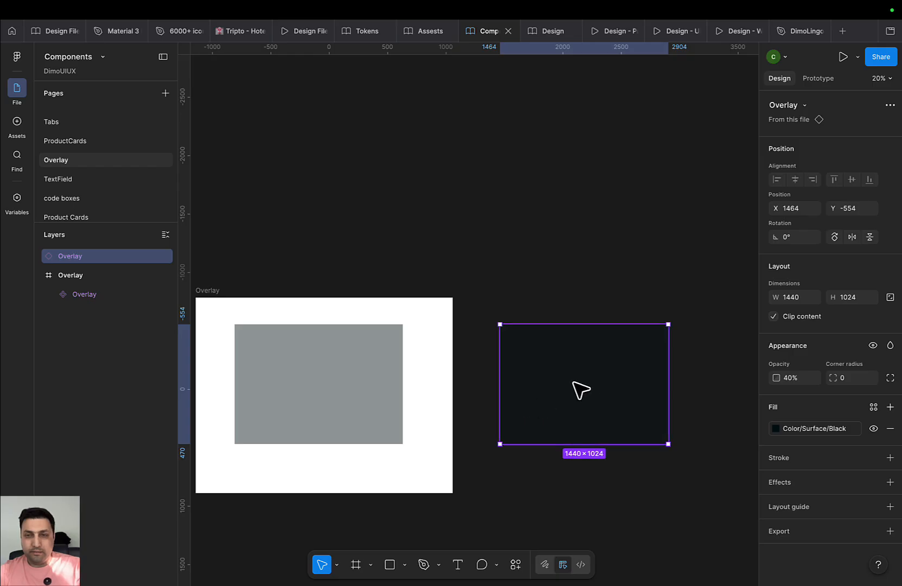
click(872, 429)
click(854, 428)
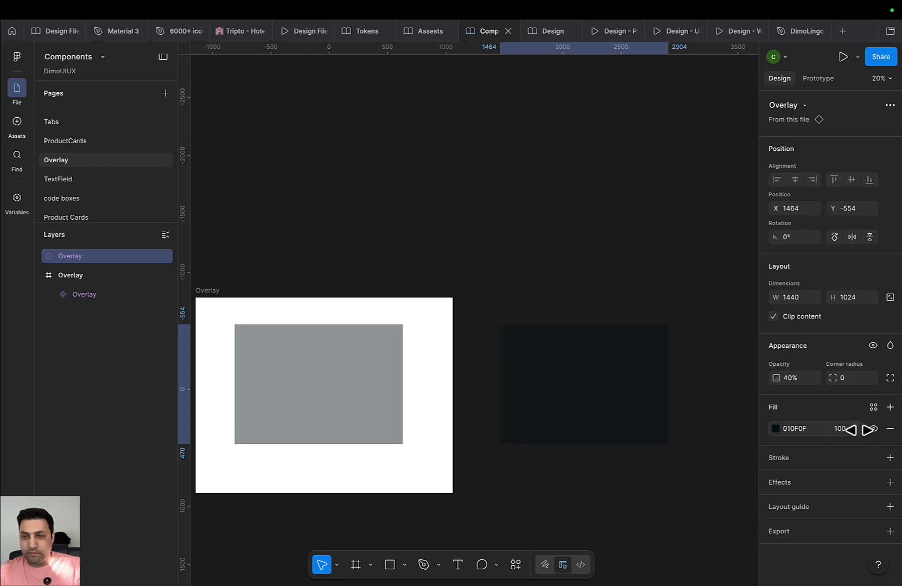
scroll(714, 432, up, 2)
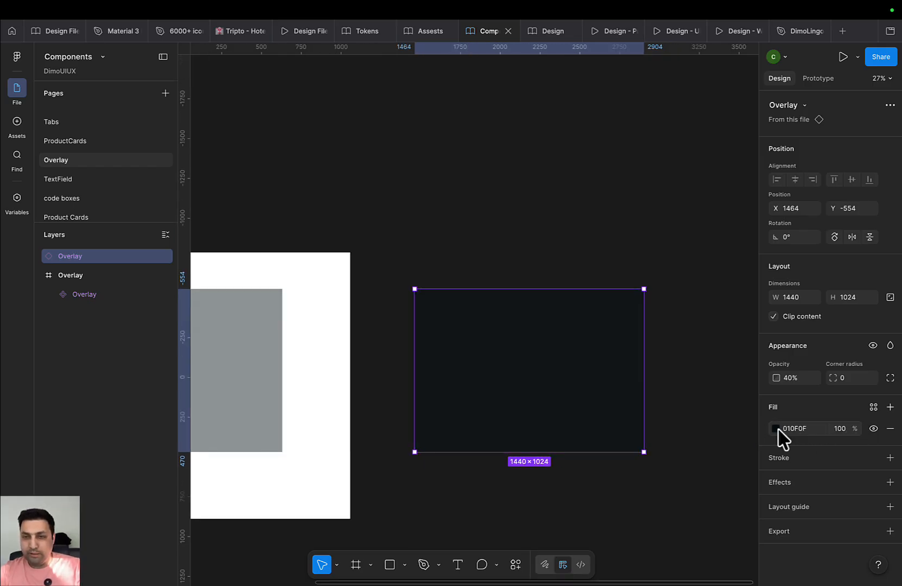
click(776, 429)
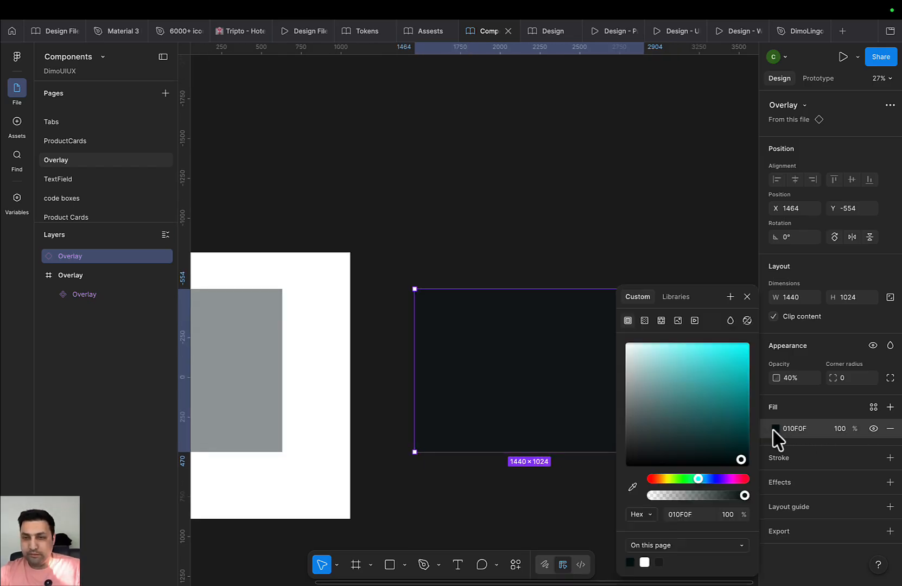
click(656, 241)
Compare the copy's fill with the original's by detaching the original's fill, then undoing it
click(566, 399)
scroll(570, 405, down, 2)
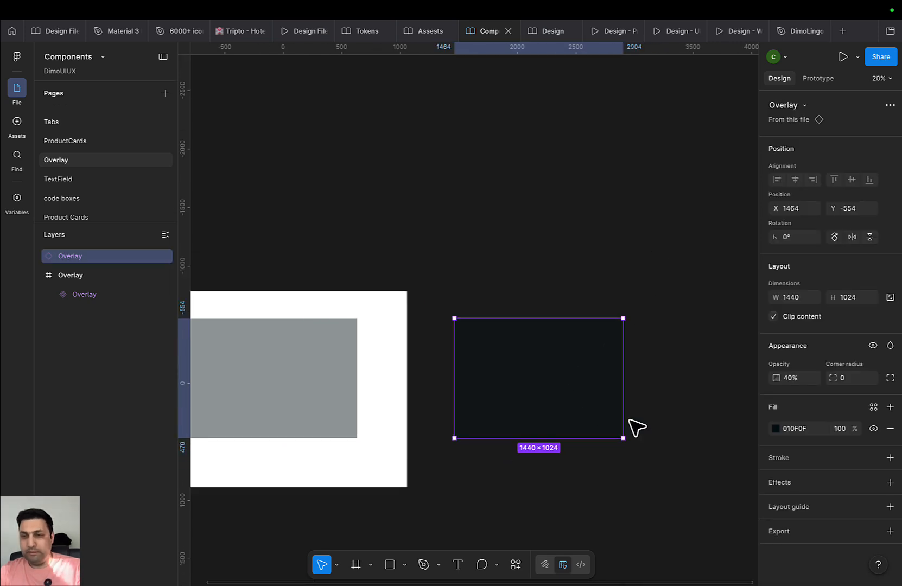
click(776, 429)
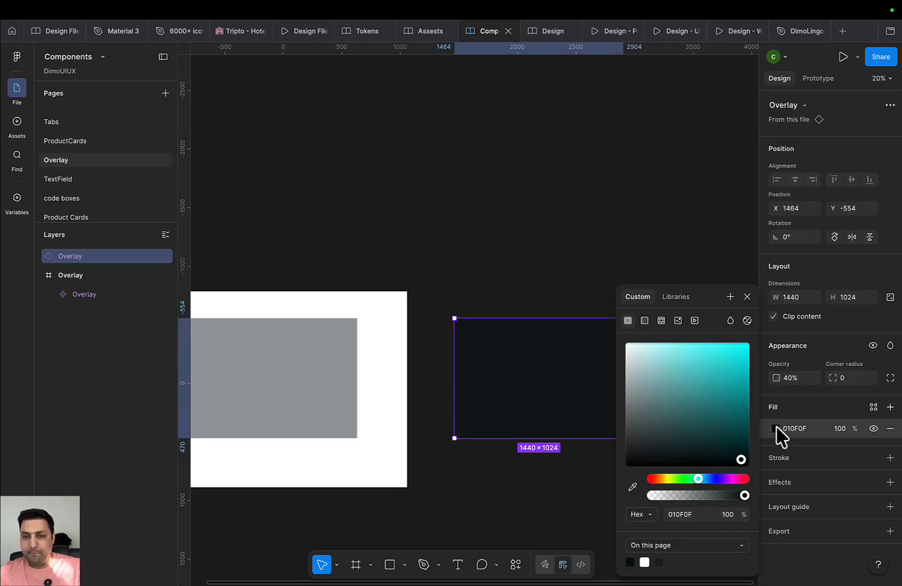
click(554, 228)
scroll(429, 353, left, 5)
click(465, 347)
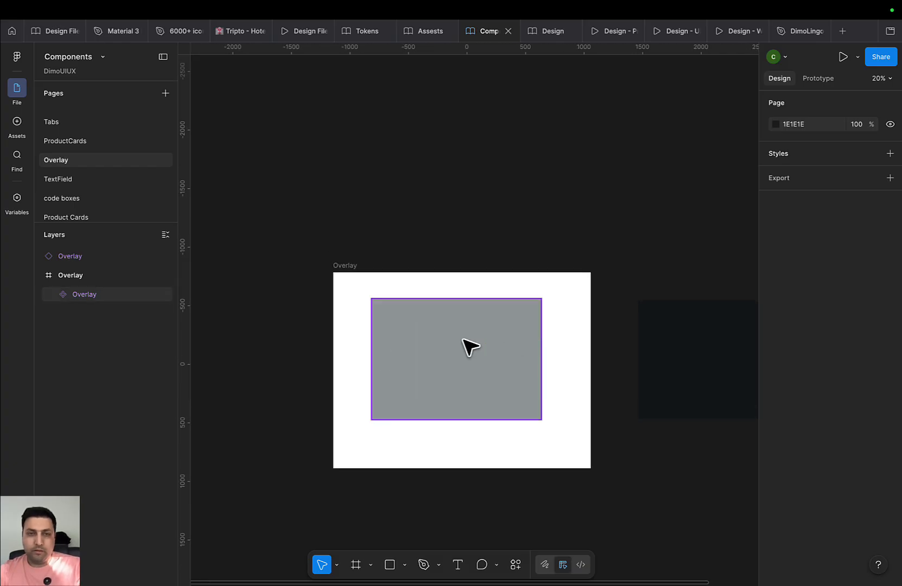
click(854, 510)
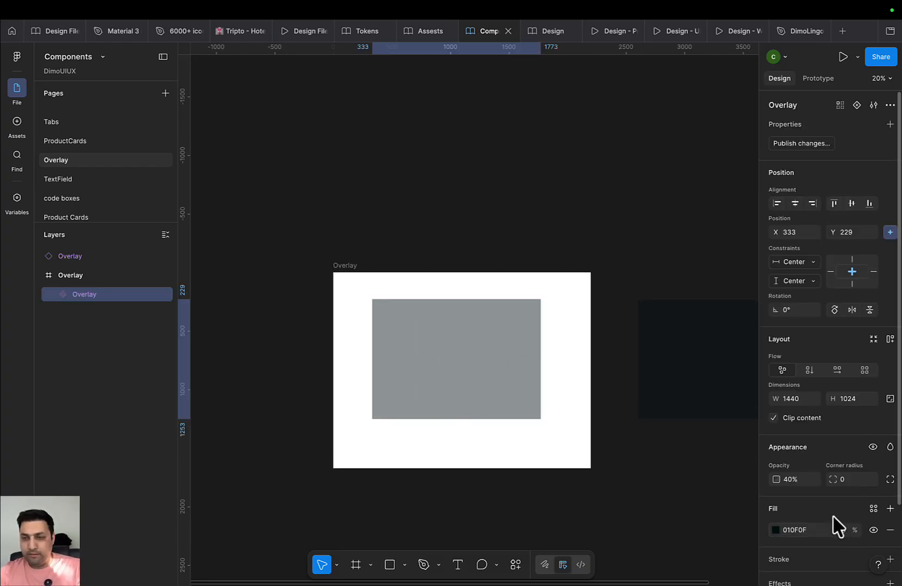
key(super+z)
key(super+z)
key(super+z)
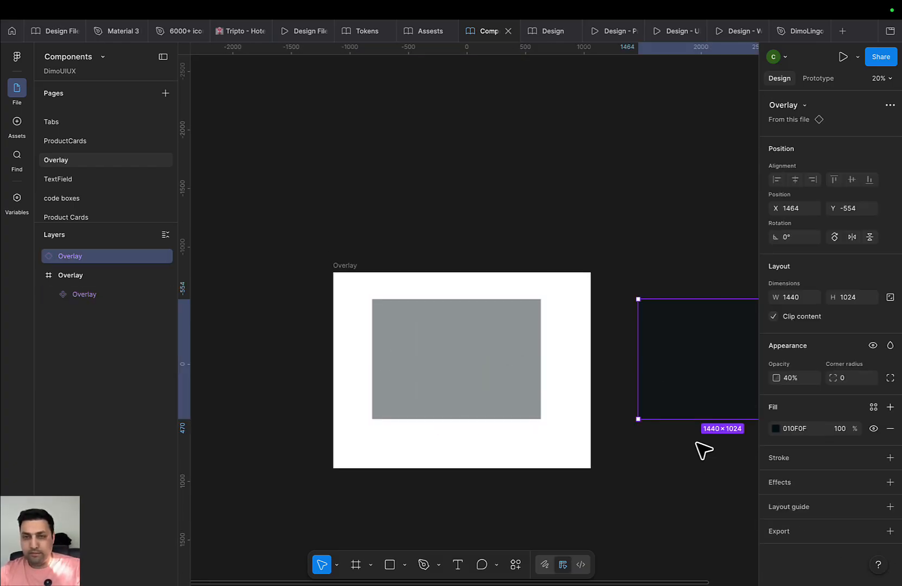
Confirm the copy's 010F0F fill hex, delete the copy, and return to the design file
click(797, 429)
scroll(548, 440, right, 3)
scroll(548, 440, up, 1)
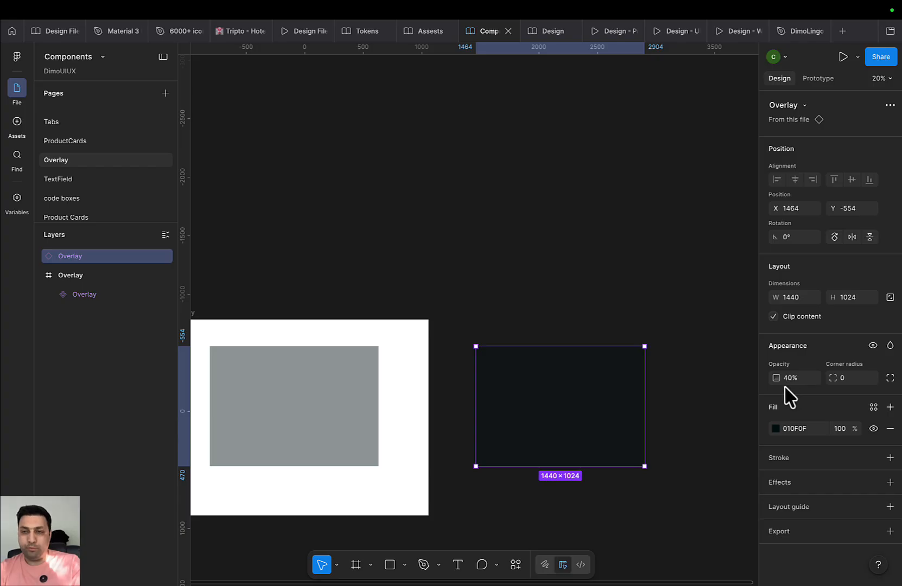
key(Delete)
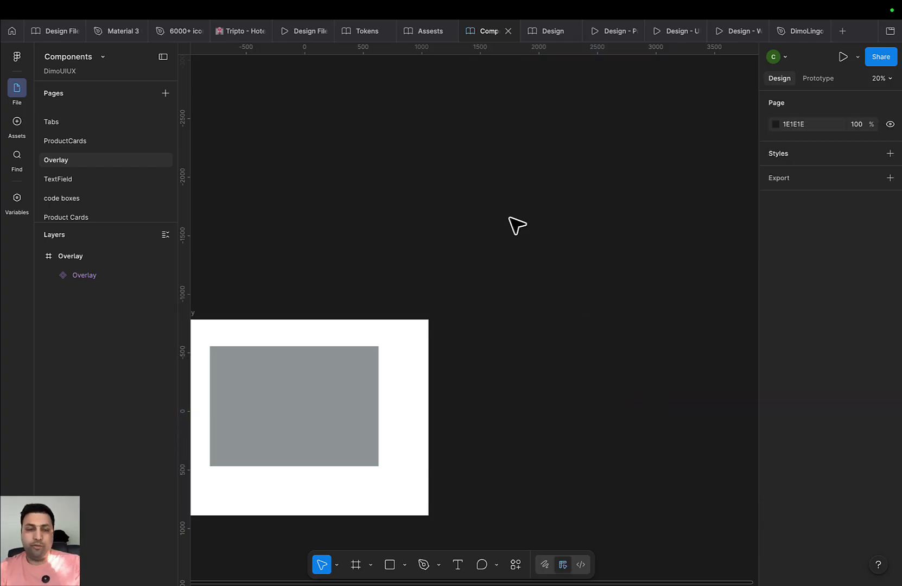
click(371, 365)
click(432, 288)
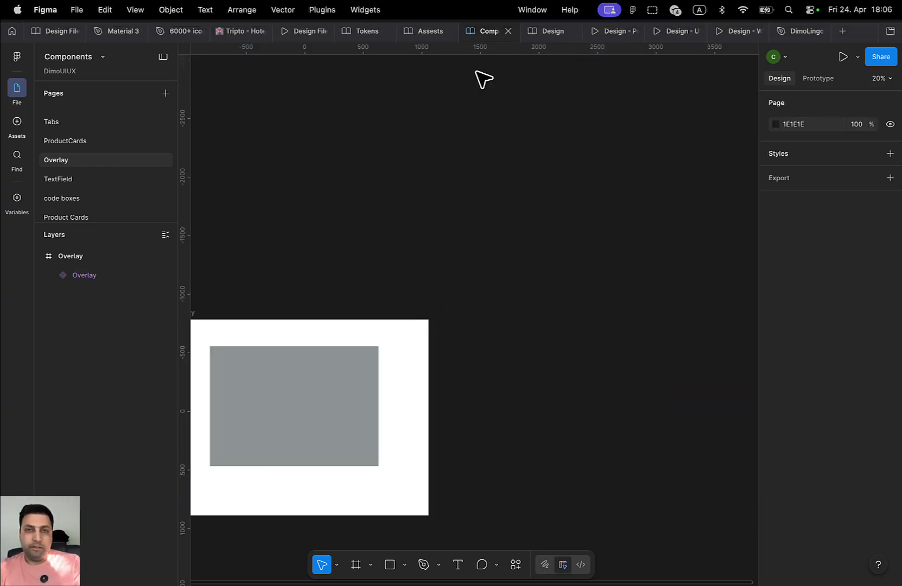
click(544, 33)
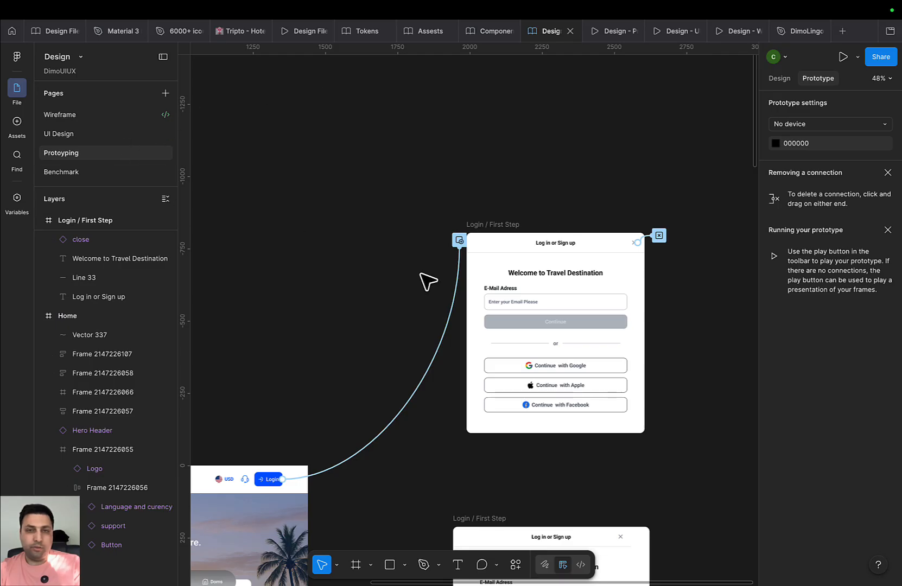
Set the Login button's overlay background to 010F0F at 40% opacity
click(445, 334)
click(488, 506)
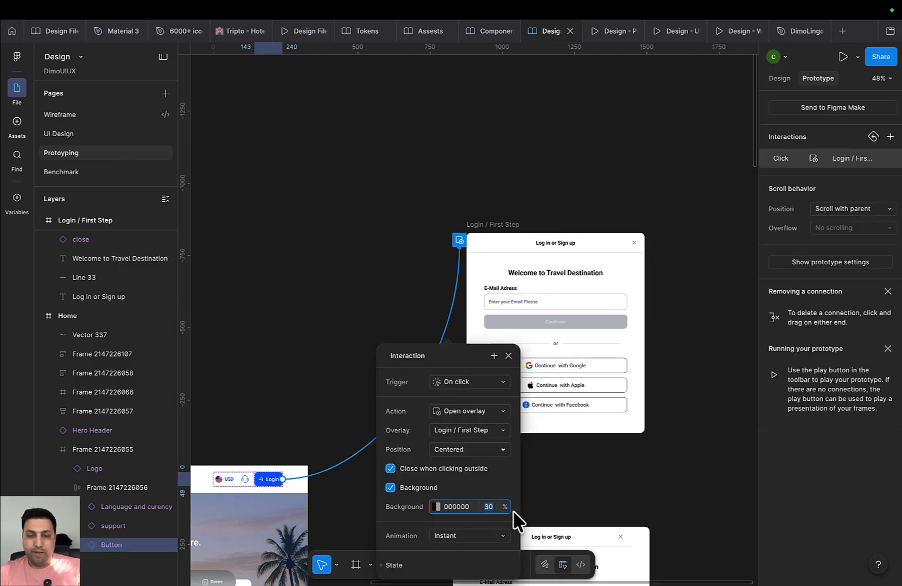
text(40)
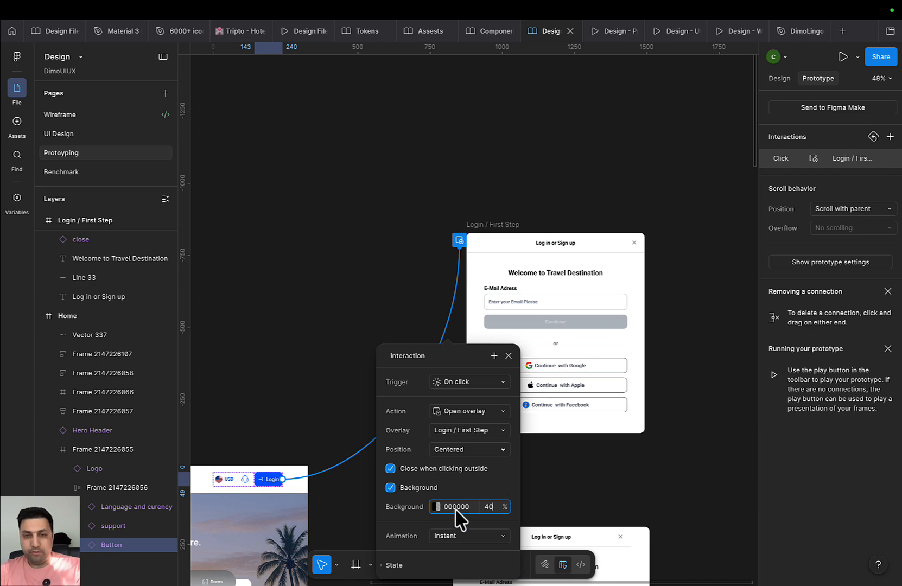
text(010F0)
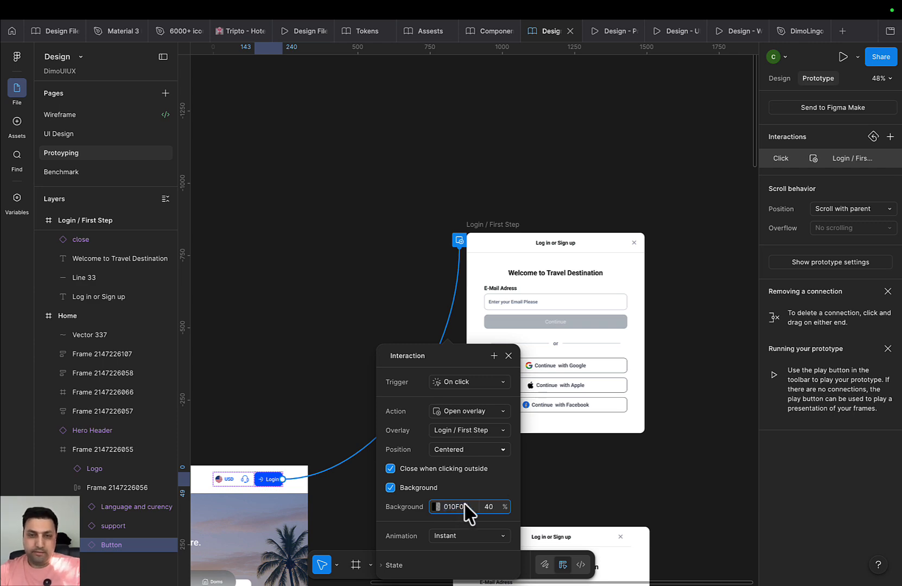
text(F)
click(591, 500)
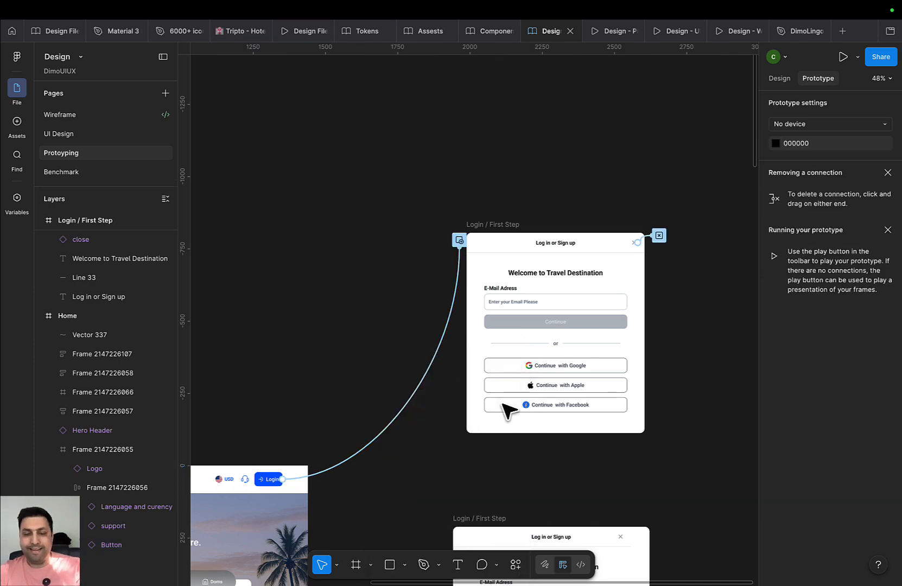
In the prototype preview, open and close the Login dialog, then return to the Protoyping page
click(615, 33)
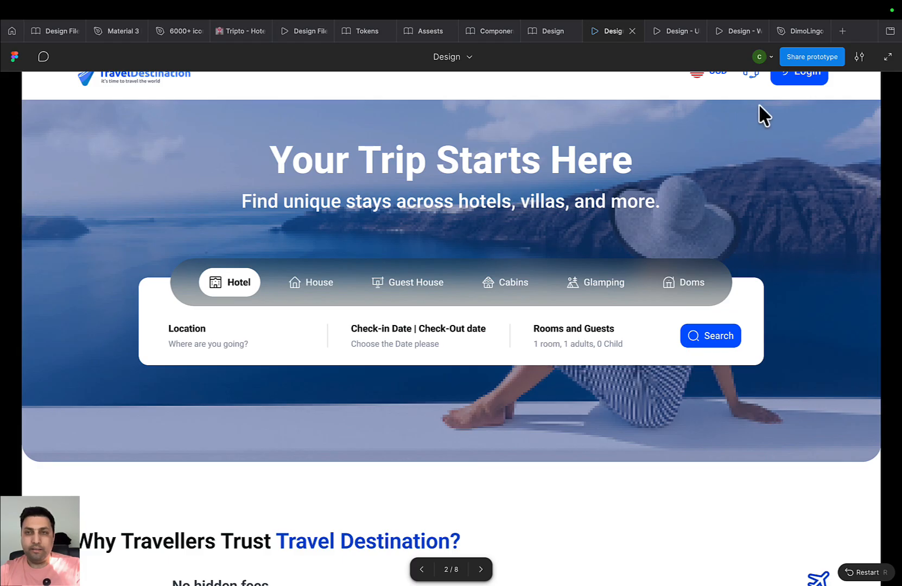
click(791, 80)
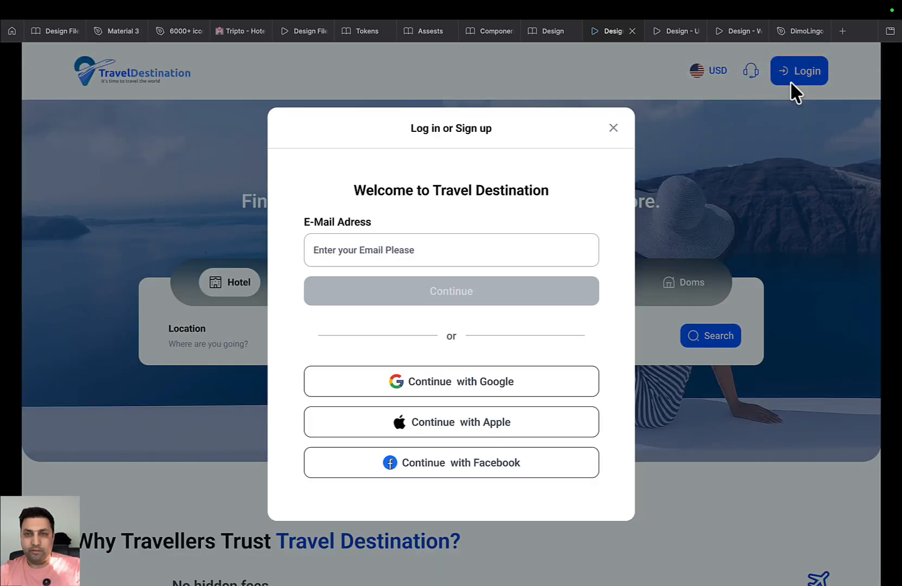
click(613, 129)
click(545, 31)
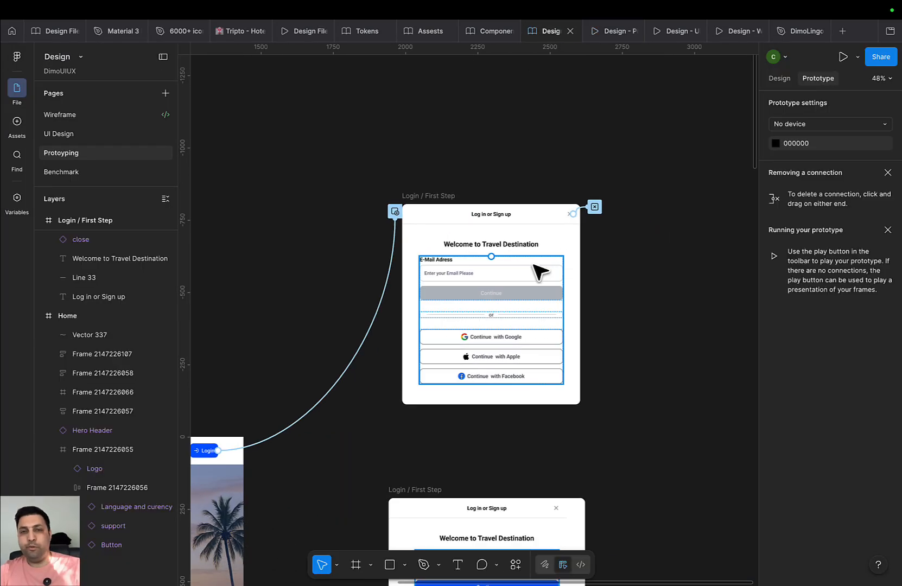
Connect the nested email field to the lower Login / First Step frame
double_click(503, 275)
double_click(503, 275)
drag(574, 291, 582, 257)
scroll(521, 271, up, 3)
drag(521, 307, 536, 208)
scroll(518, 257, up, 2)
scroll(517, 258, down, 3)
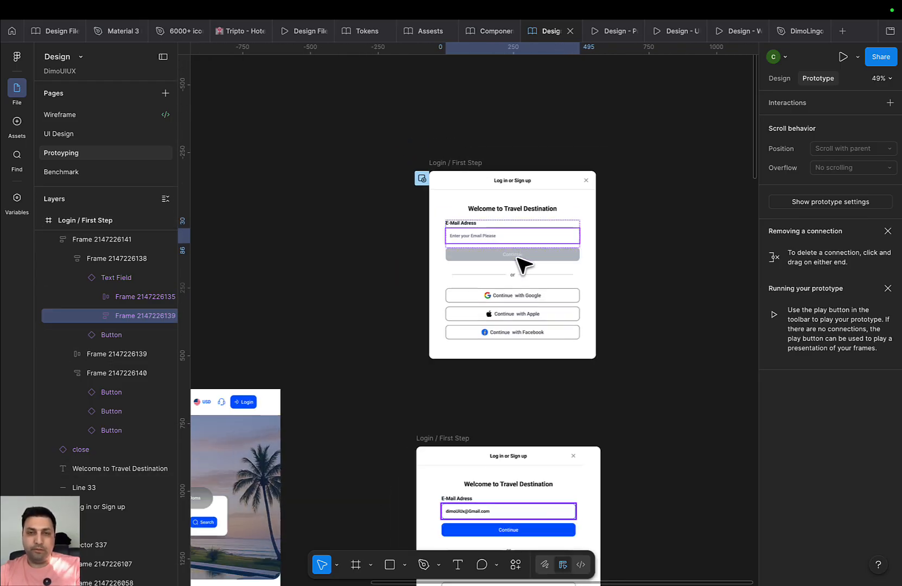
drag(513, 243, 513, 460)
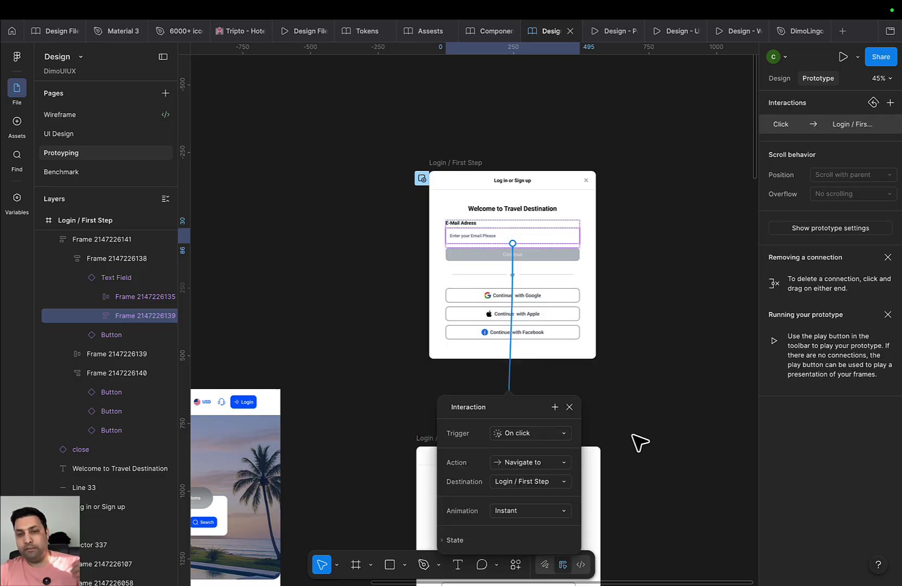
scroll(637, 336, down, 3)
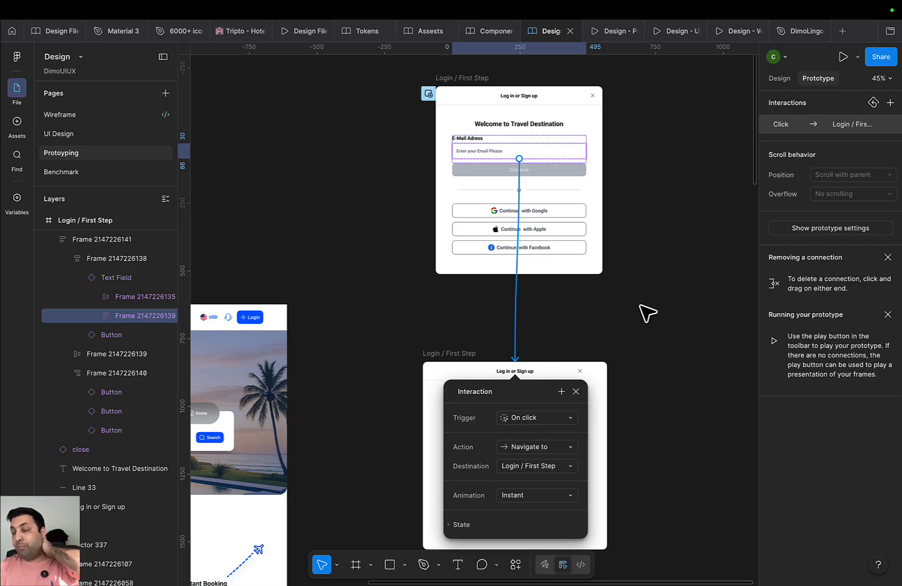
Keep the On click trigger and set the email field's action to Swap overlay
click(562, 419)
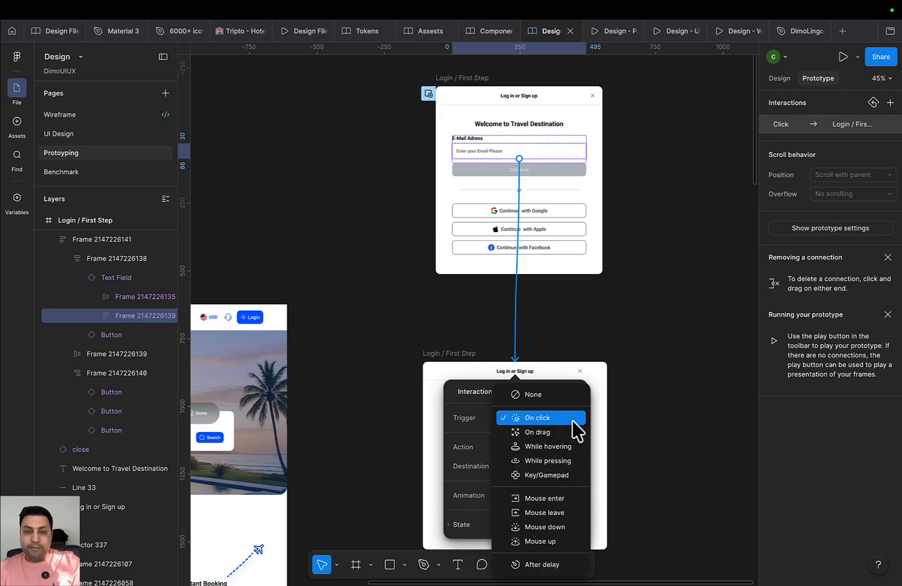
scroll(559, 508, down, 2)
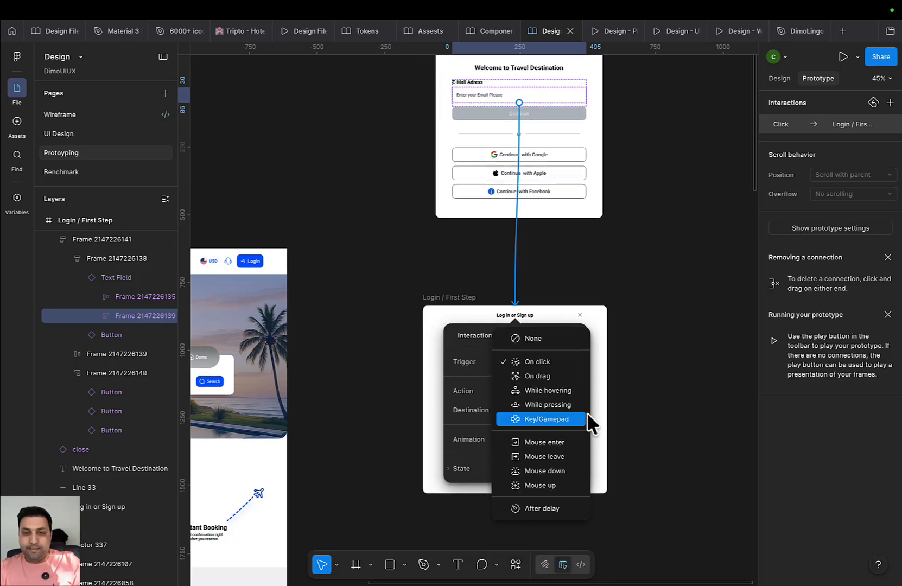
click(575, 364)
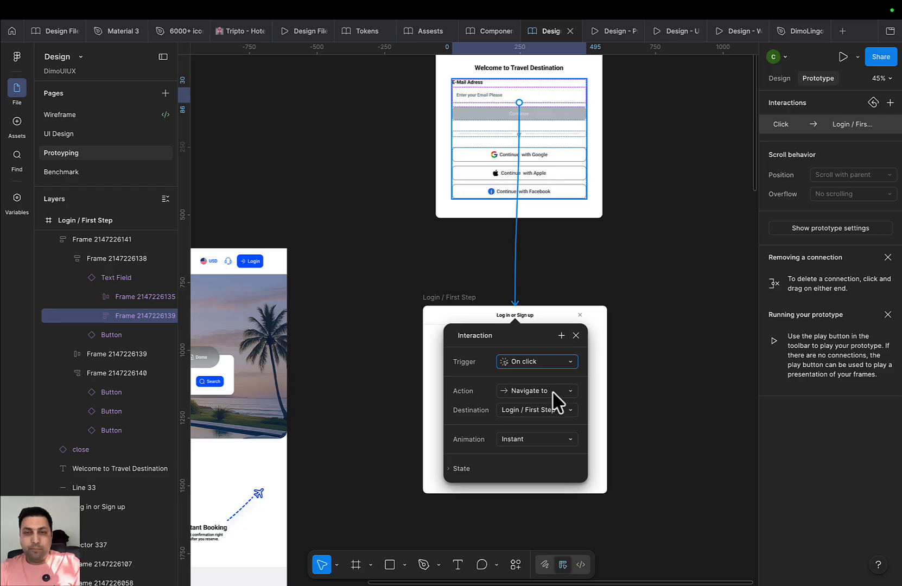
click(552, 391)
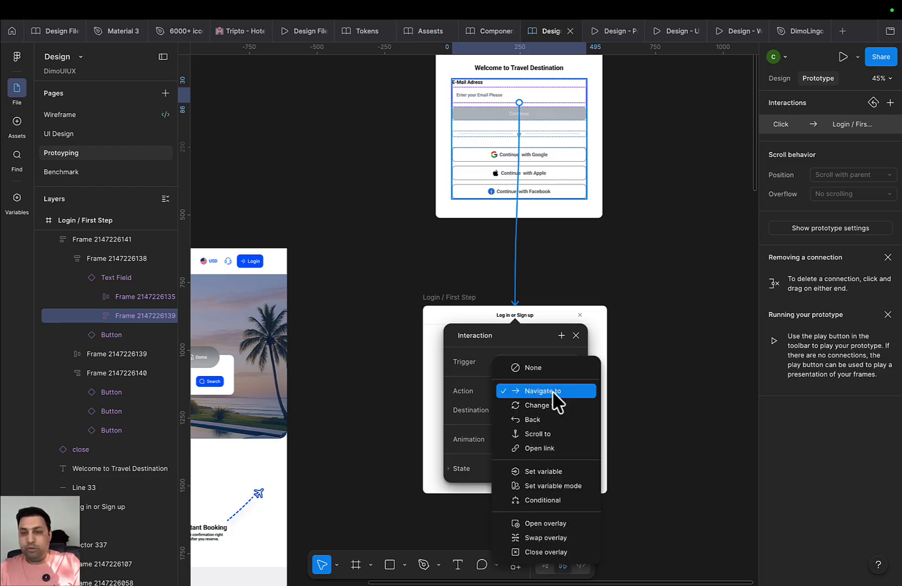
click(564, 538)
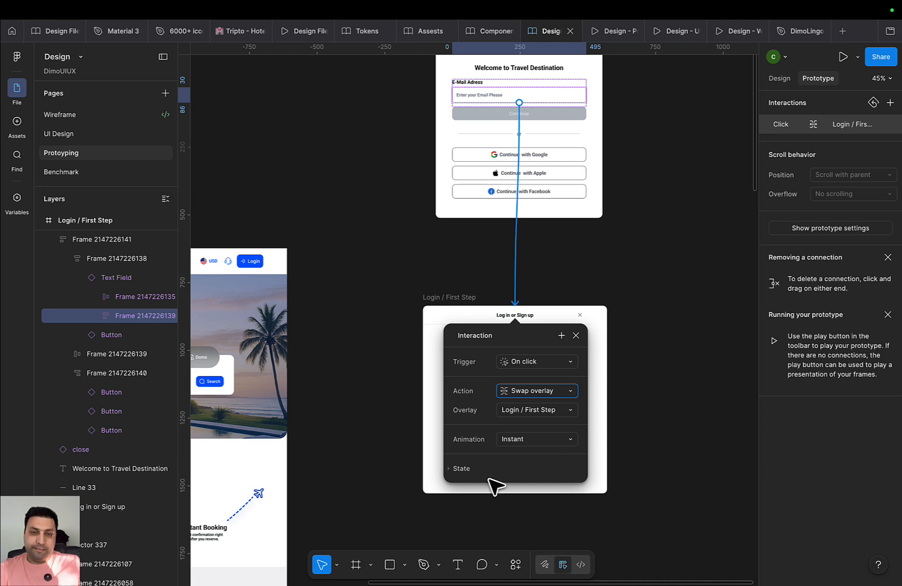
click(575, 335)
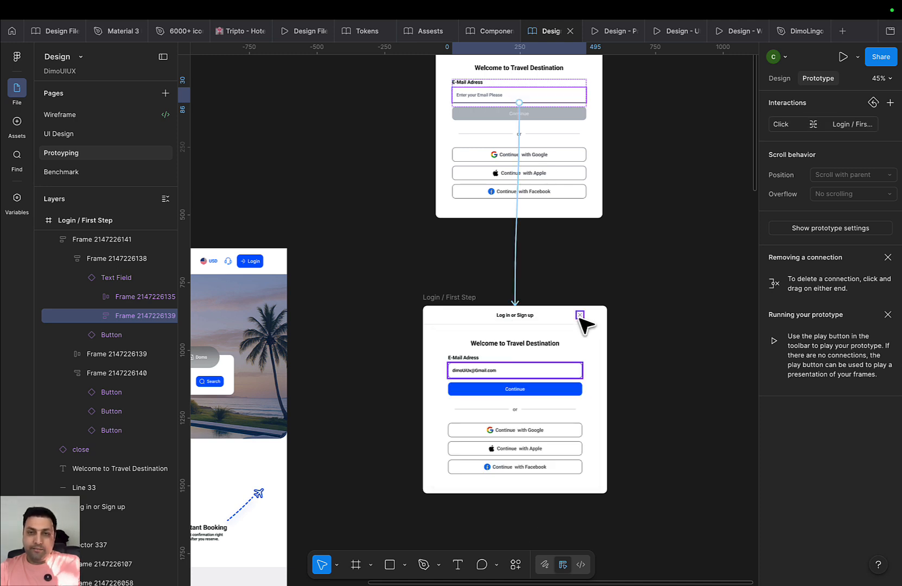
Give the dialog's close icon a Close overlay interaction, then switch to the prototype preview
click(579, 315)
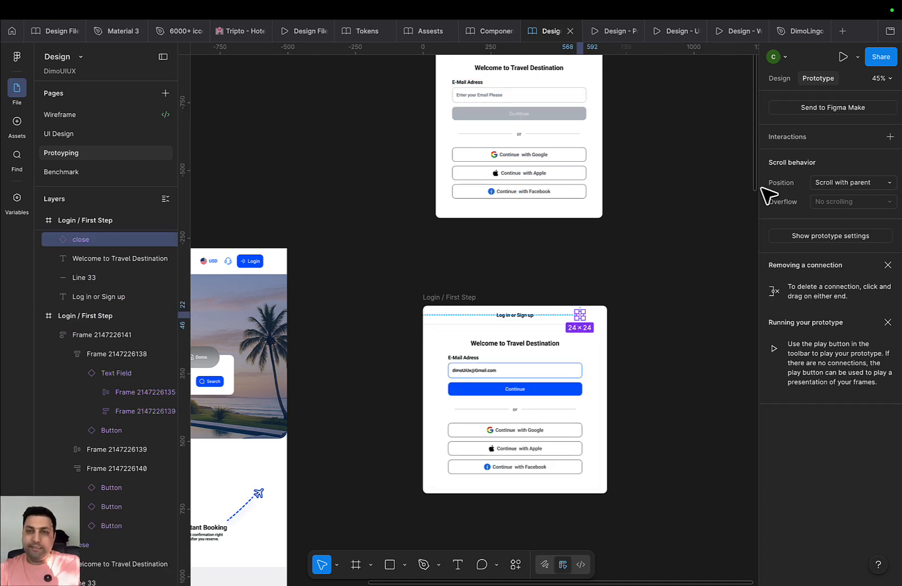
click(890, 137)
click(716, 212)
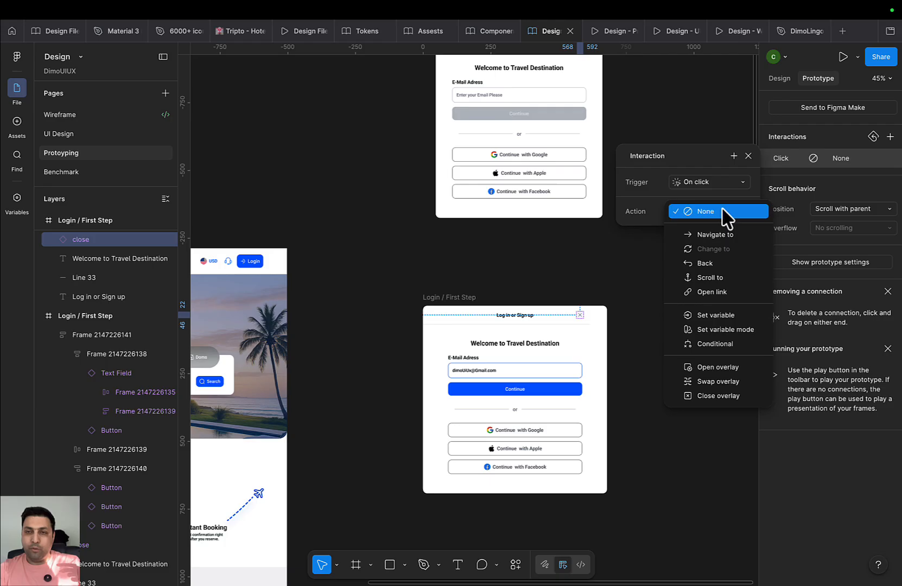
click(727, 396)
click(451, 296)
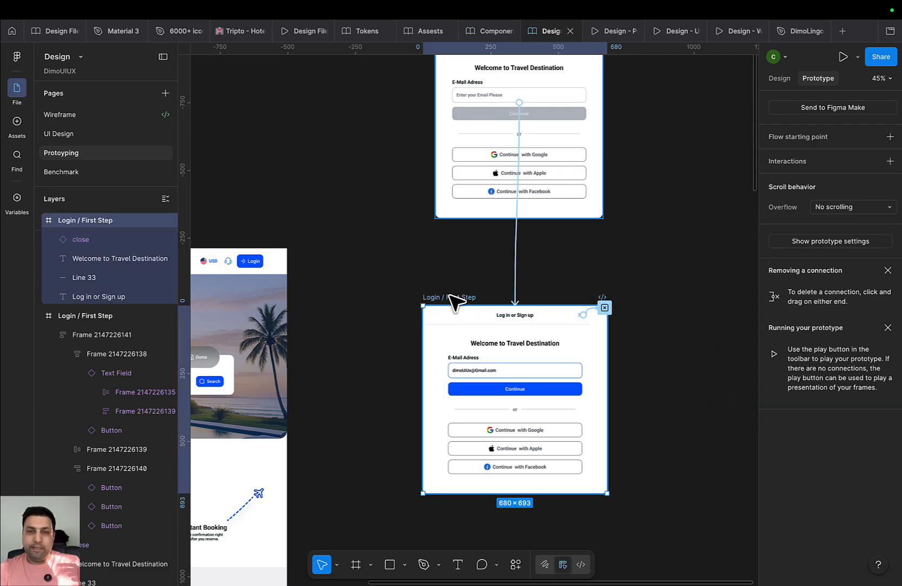
click(554, 246)
click(608, 31)
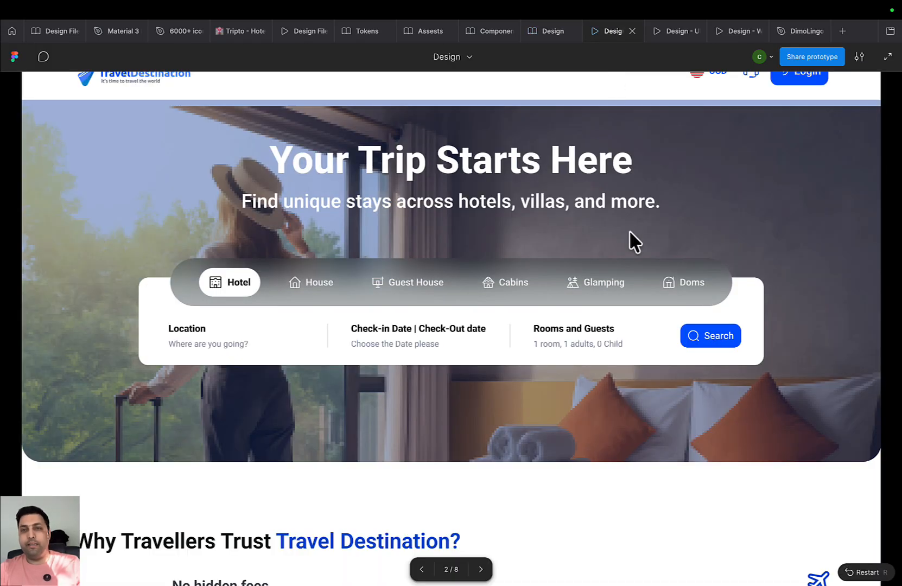
Test twice in the preview that clicking the email field fills an address and enables Continue
click(789, 78)
click(504, 248)
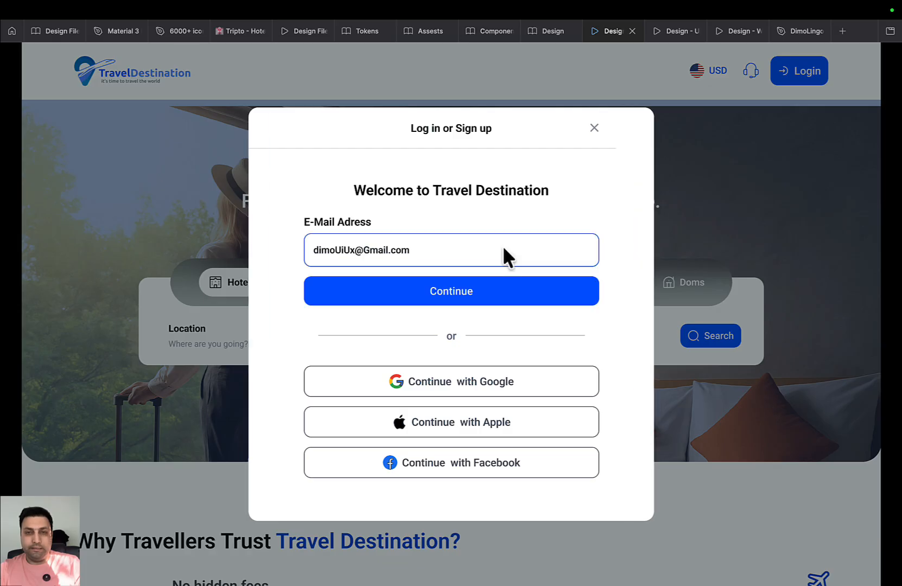
click(750, 157)
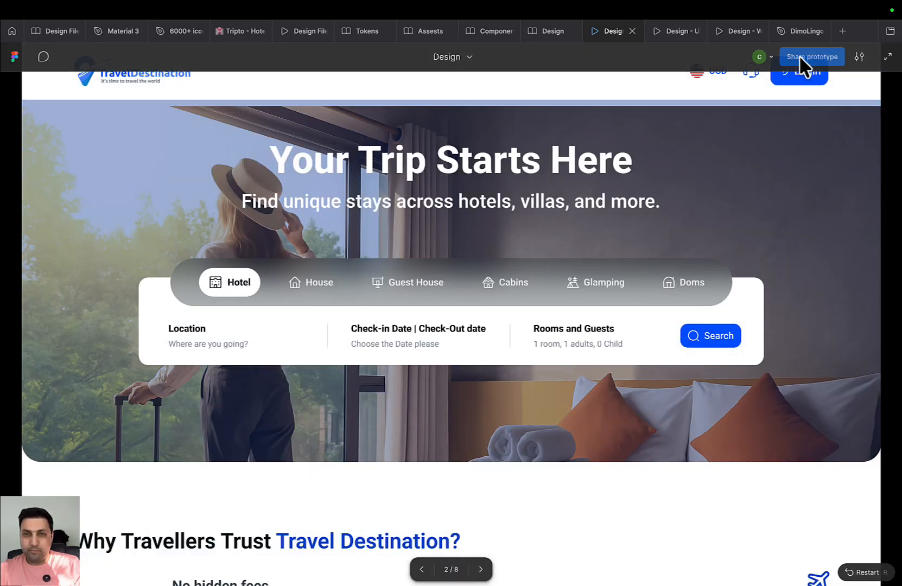
click(803, 57)
click(582, 109)
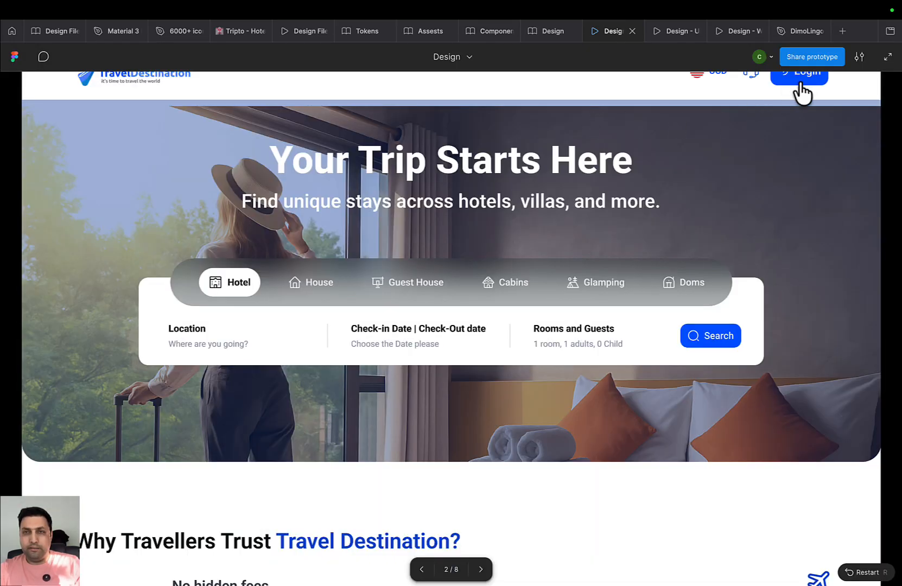
click(802, 82)
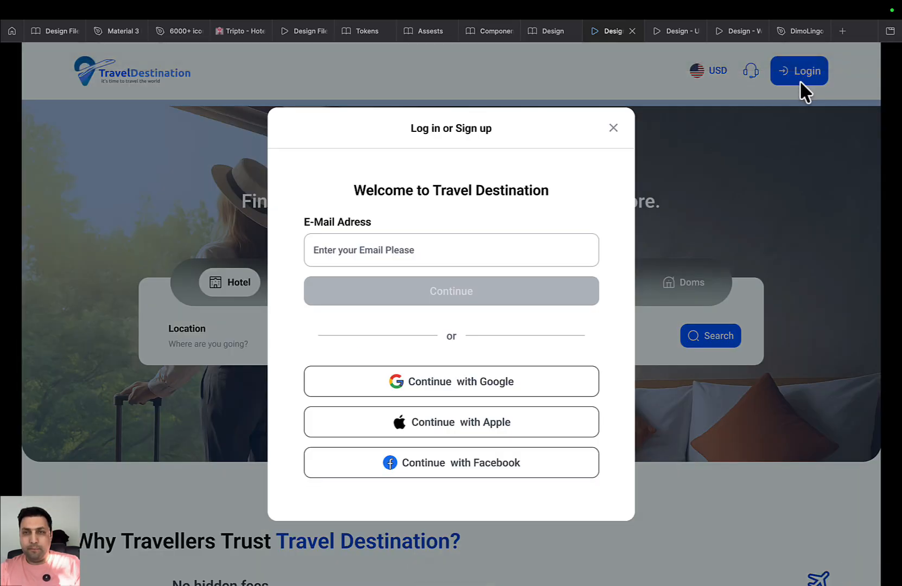
click(523, 255)
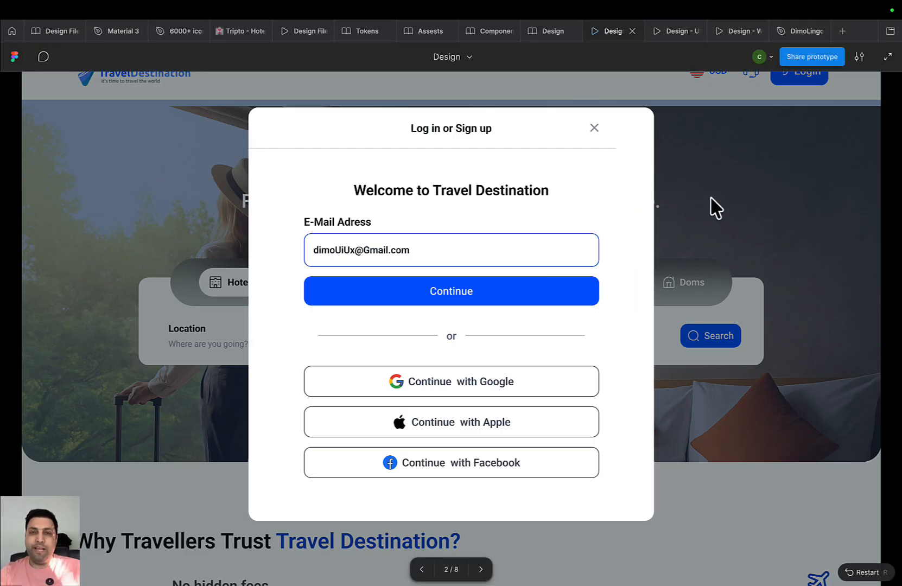
click(549, 31)
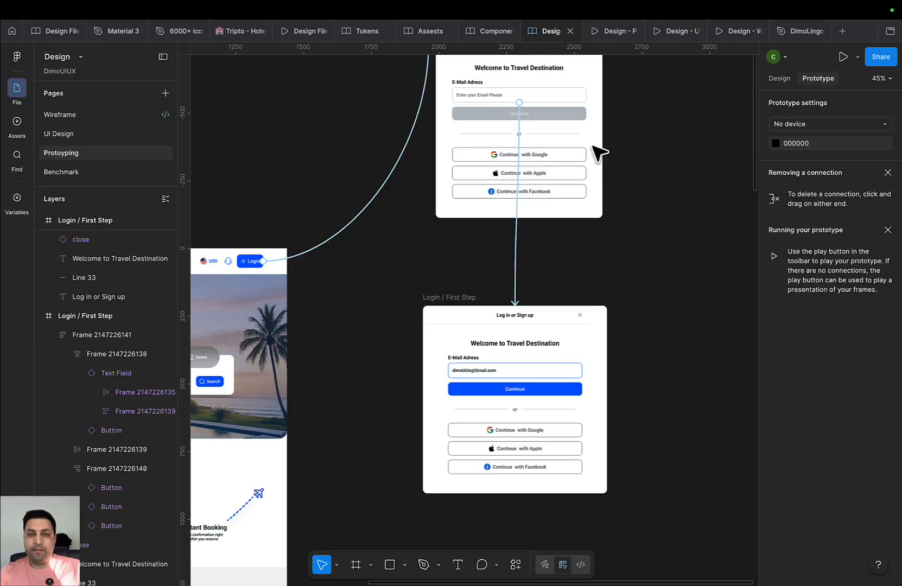
Nudge the top login frame down, compare both login frames' widths (616 vs 680), then open UI Design
scroll(629, 174, left, 3)
scroll(575, 303, down, 3)
drag(523, 103, 533, 140)
click(780, 78)
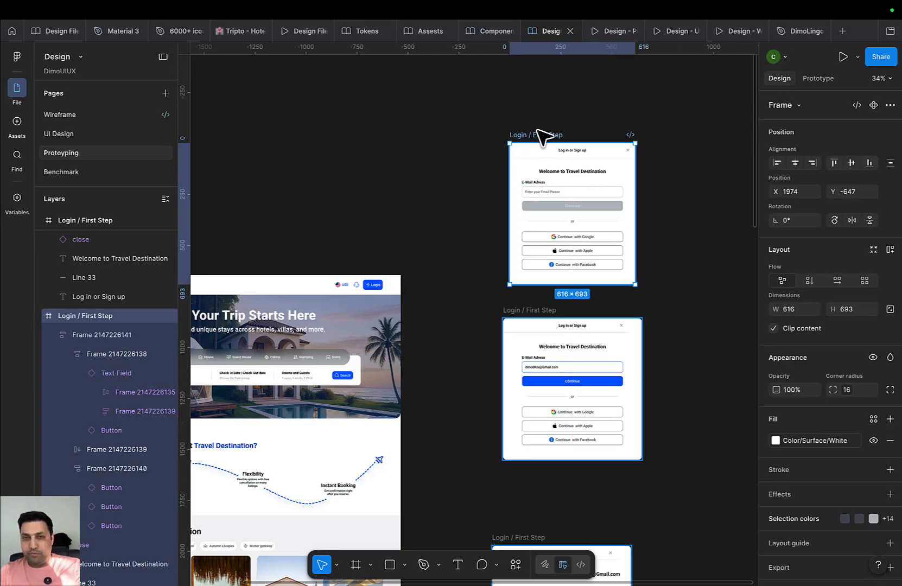
scroll(508, 255, down, 5)
scroll(505, 257, up, 4)
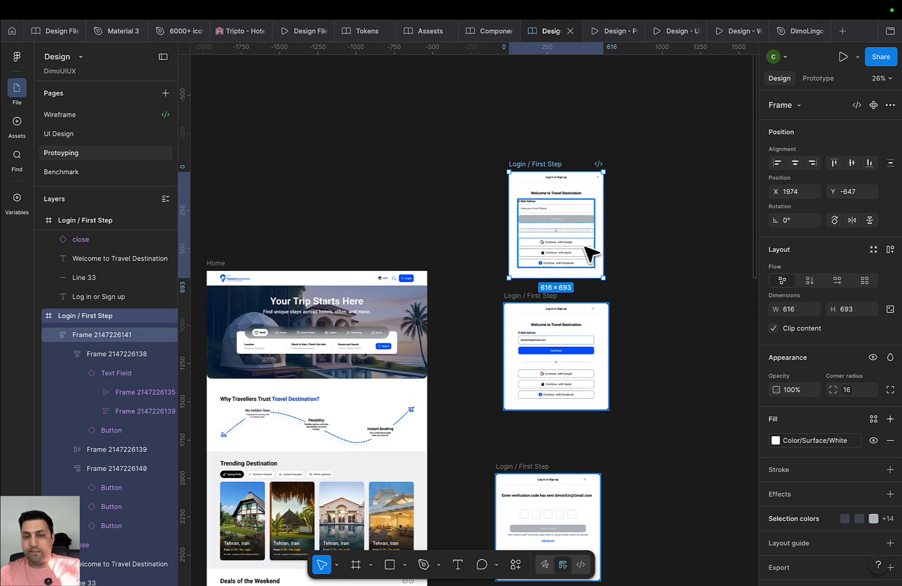
click(525, 298)
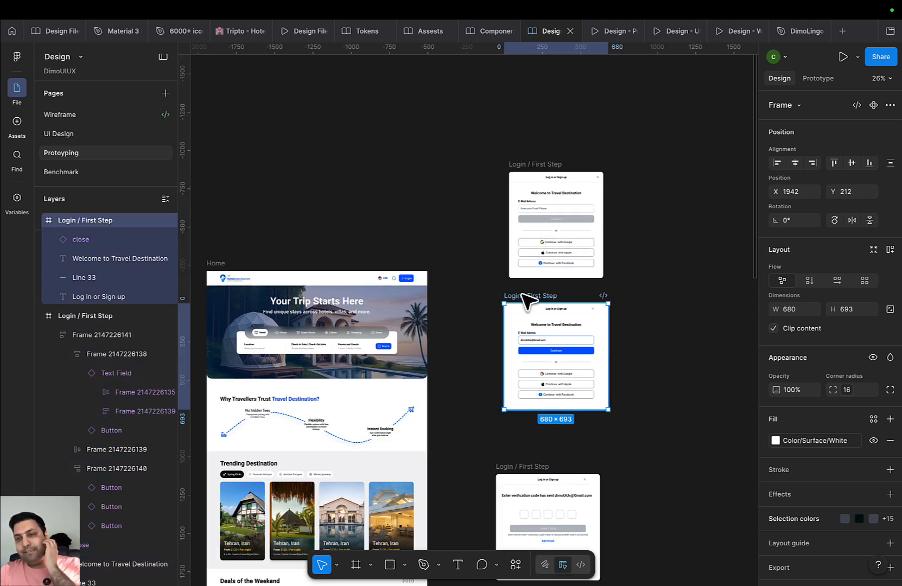
click(546, 174)
mouse_move(503, 40)
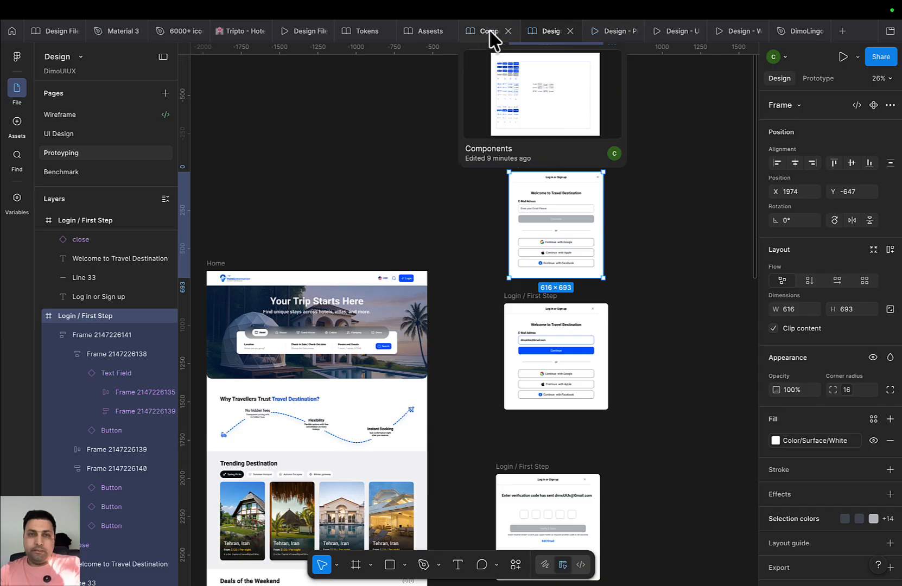
click(63, 133)
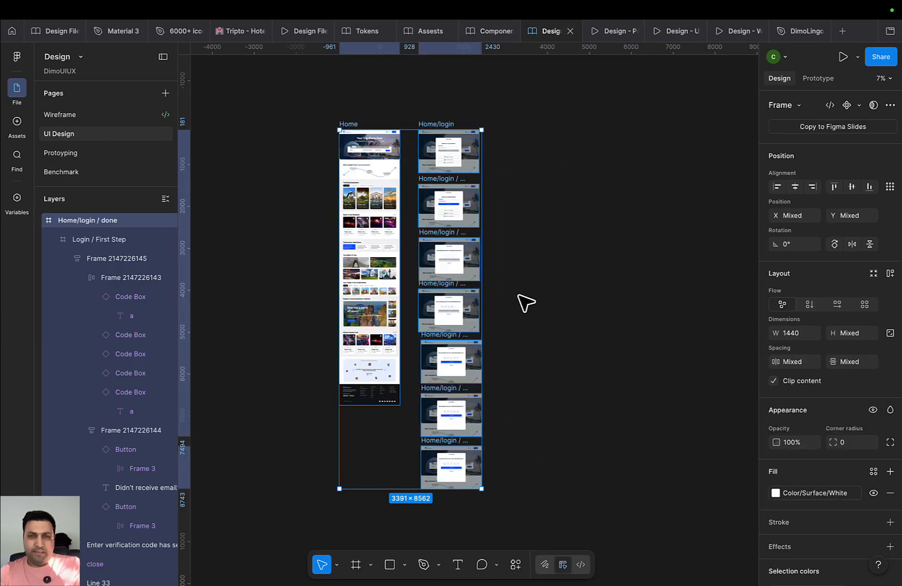
On the UI Design page, set the upper login dialog's width to 680
scroll(510, 274, up, 3)
double_click(473, 182)
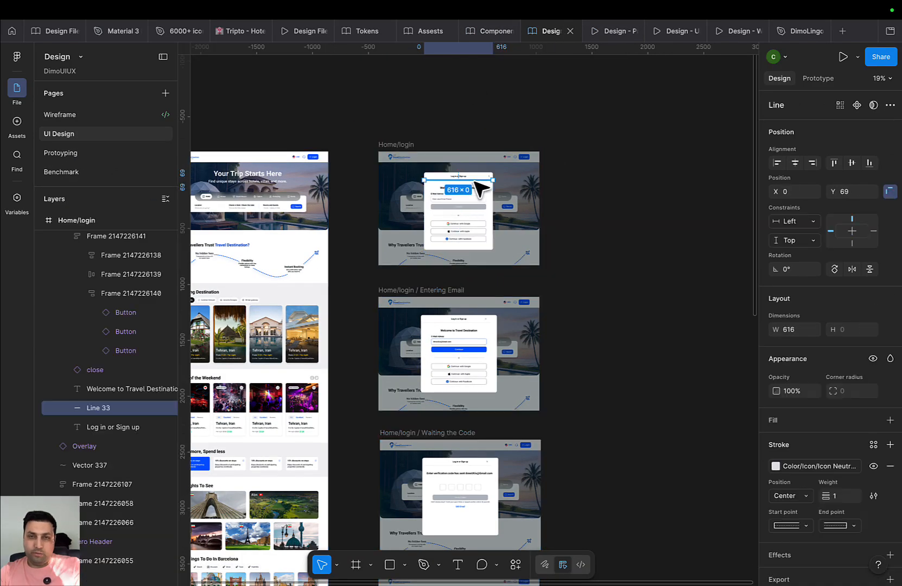
scroll(685, 304, left, 2)
scroll(584, 388, up, 4)
click(588, 399)
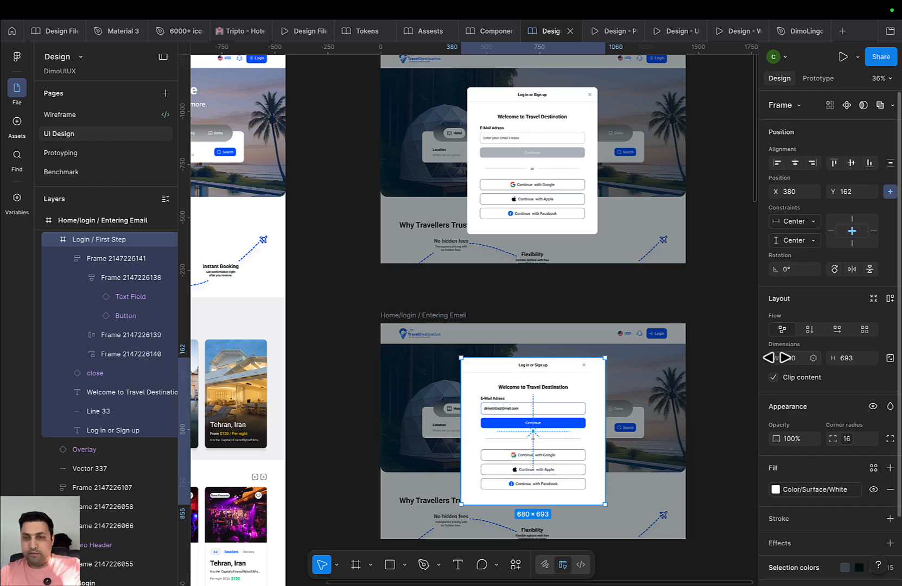
click(794, 359)
click(584, 105)
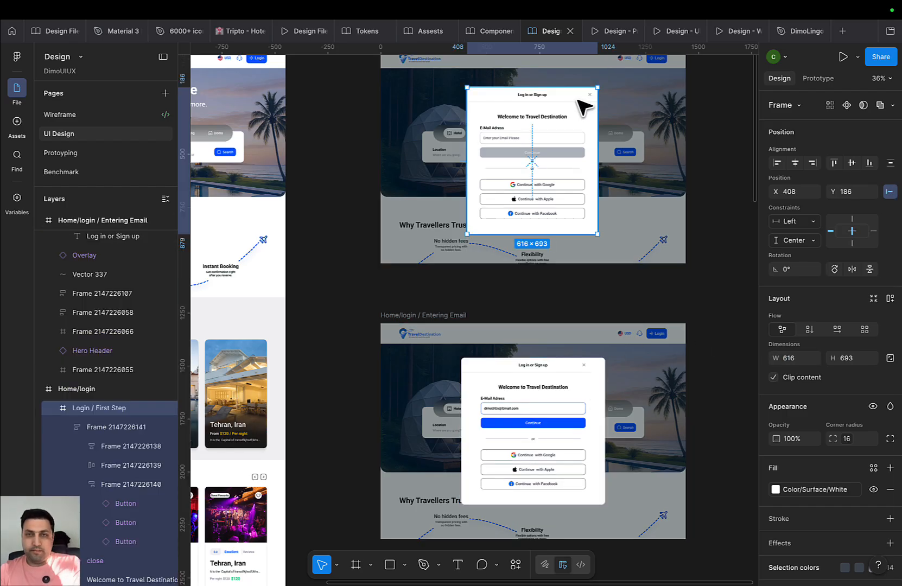
click(797, 361)
text(680)
key(Return)
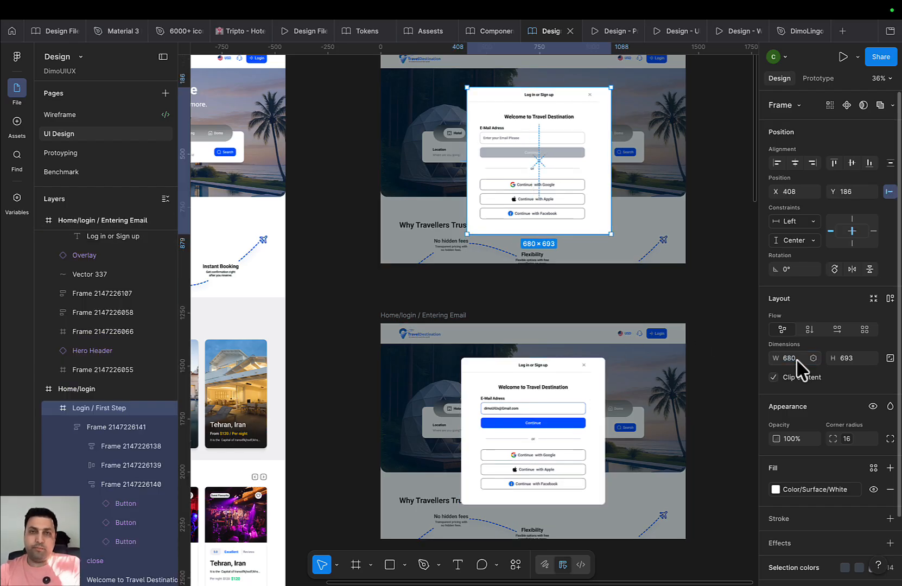
Centre the dialog on the page and centre its inner login content horizontally
click(795, 162)
click(851, 163)
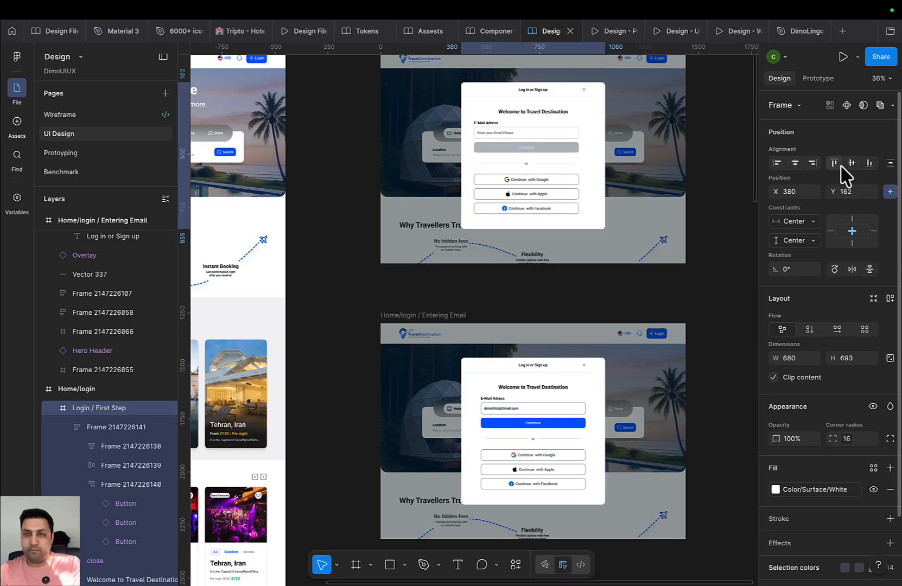
drag(639, 199, 648, 300)
scroll(567, 253, up, 4)
double_click(560, 232)
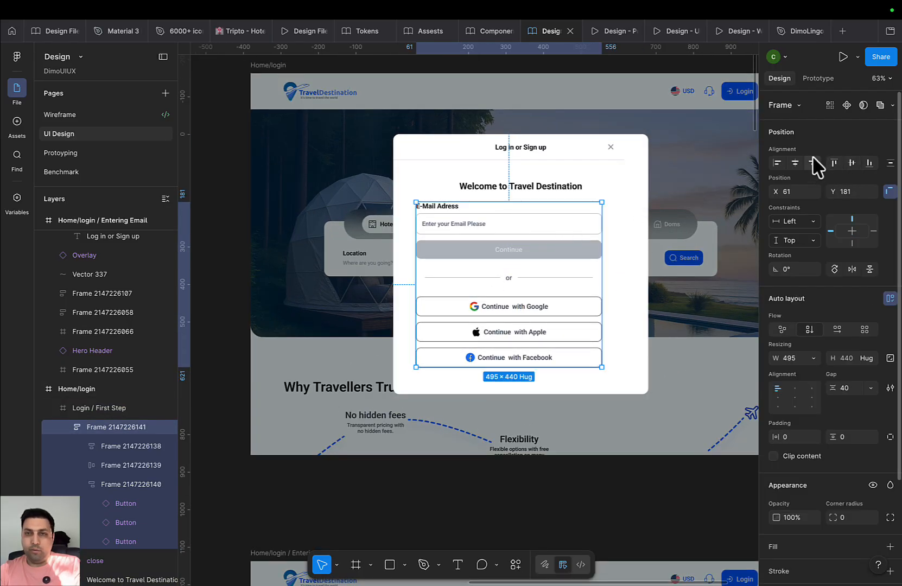
click(795, 163)
click(491, 186)
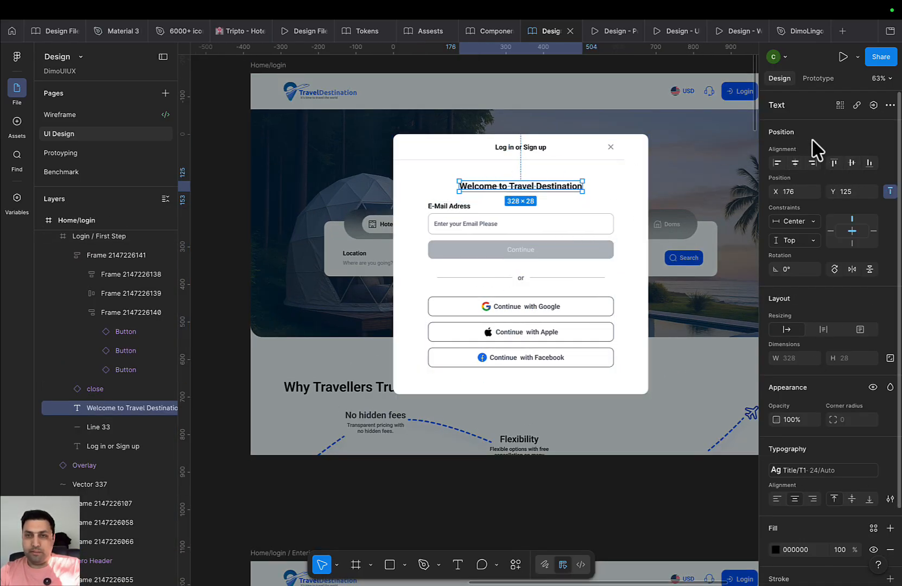
On the Protoyping page, make the Login / First Step frame 680 wide and centre its inner content horizontally
click(489, 31)
click(549, 31)
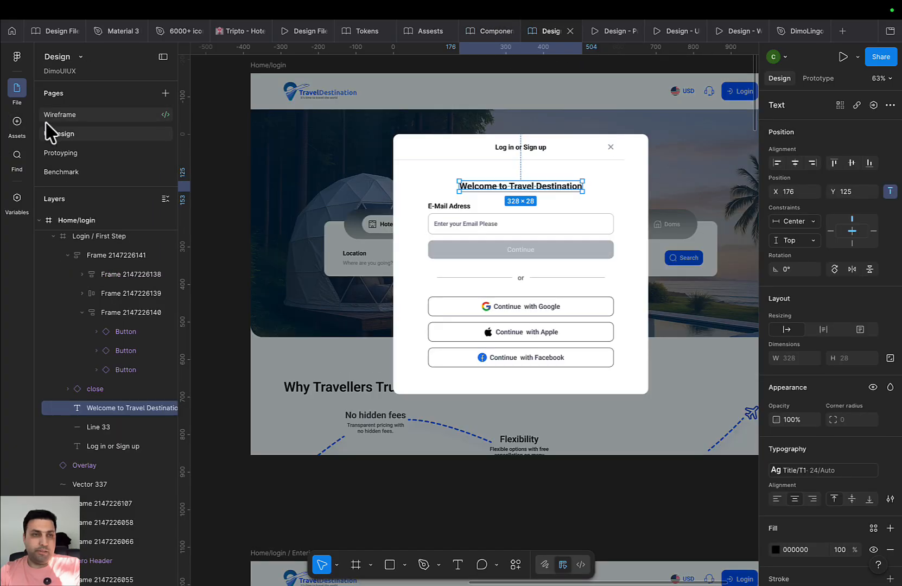
click(64, 158)
scroll(603, 222, up, 2)
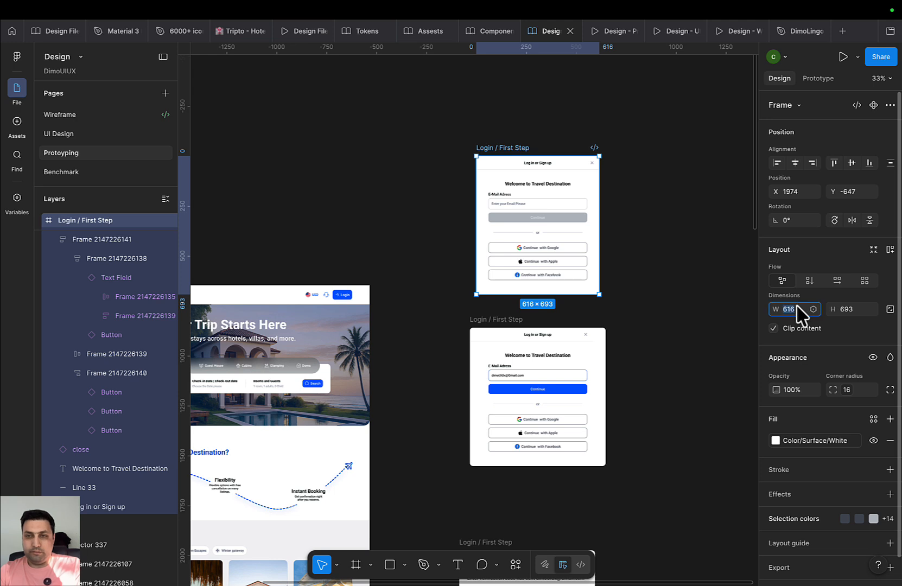
key(Return)
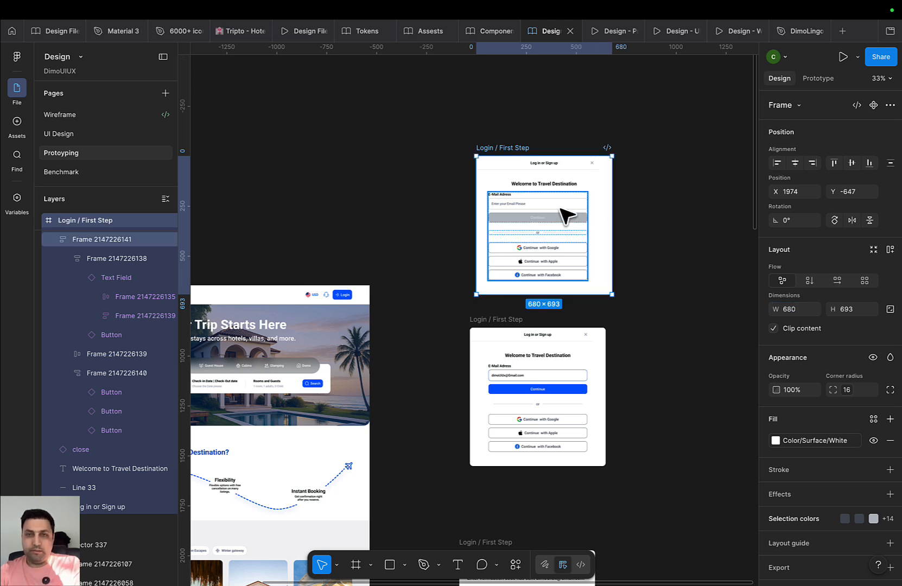
click(567, 212)
click(797, 165)
click(567, 185)
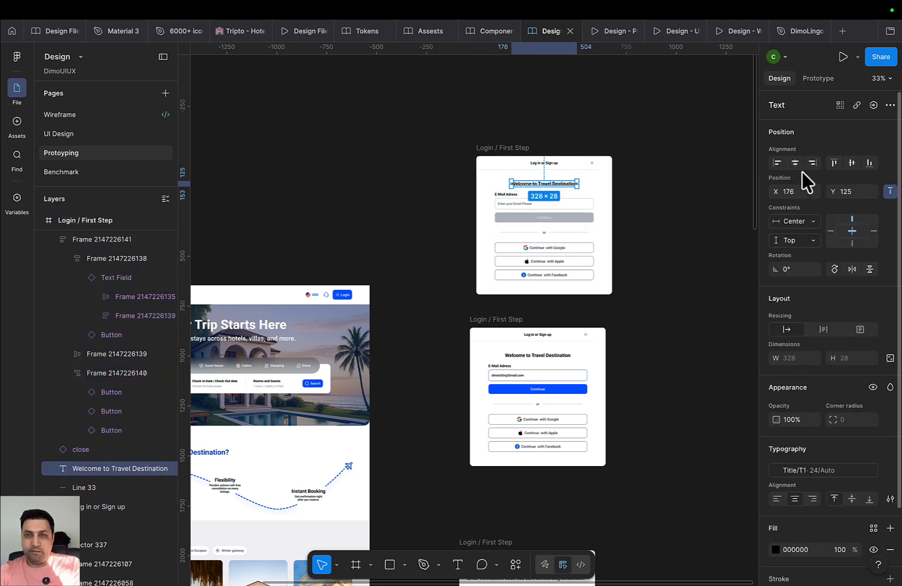
click(688, 241)
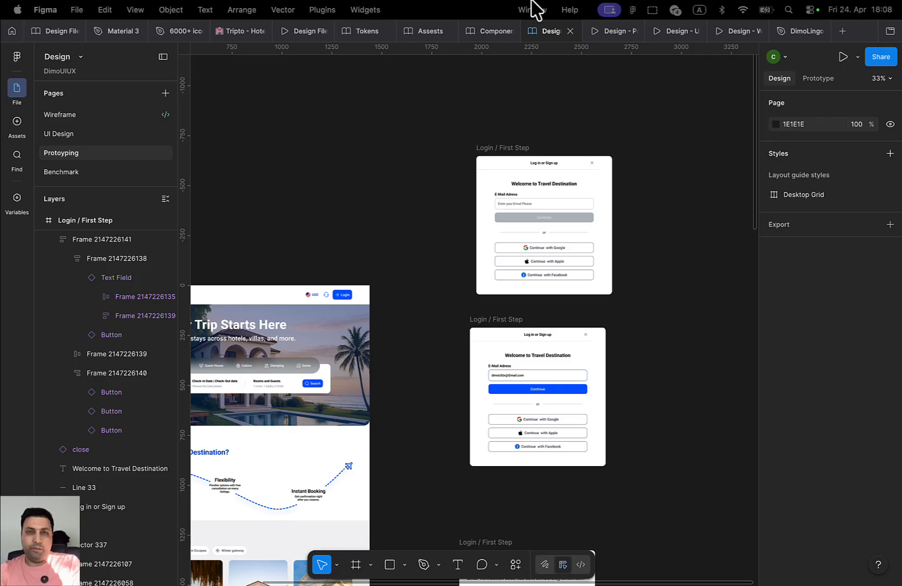
click(610, 31)
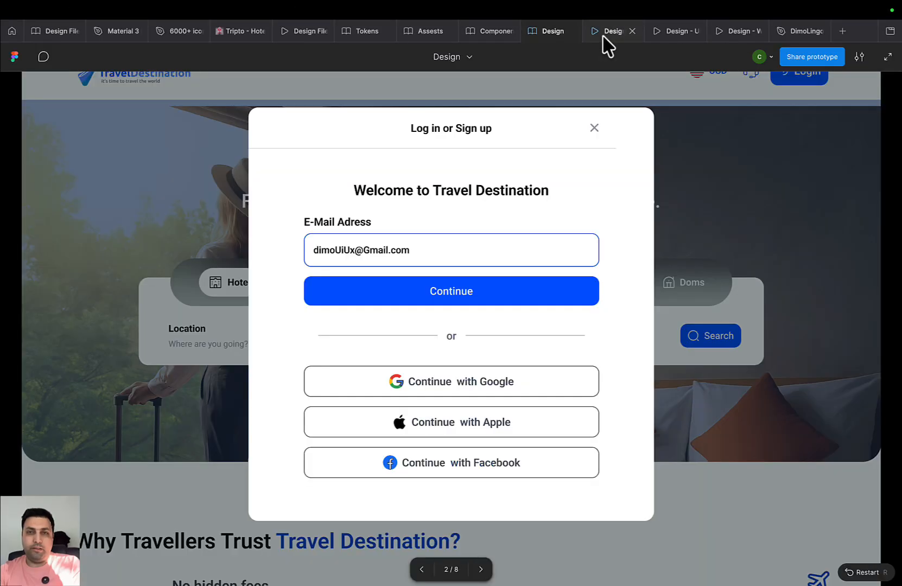
click(593, 131)
click(797, 73)
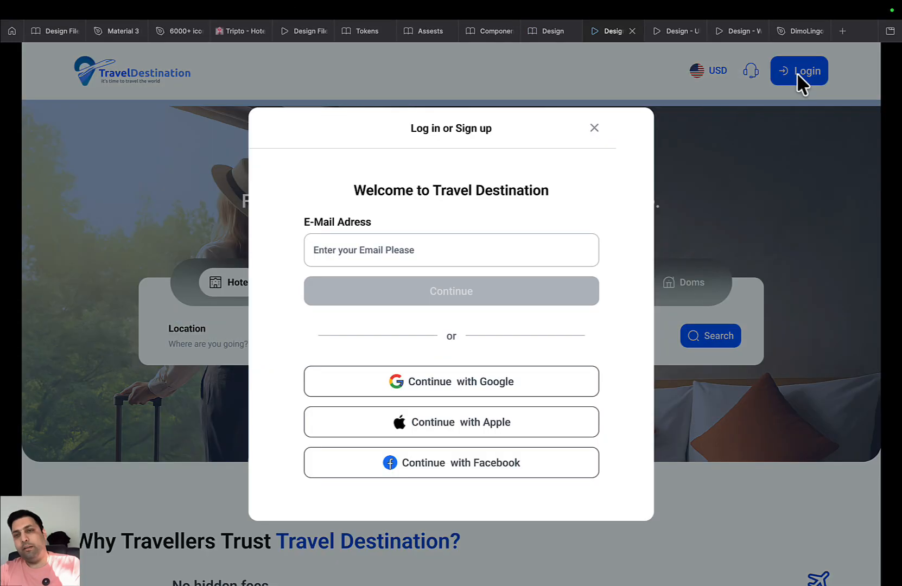
click(497, 253)
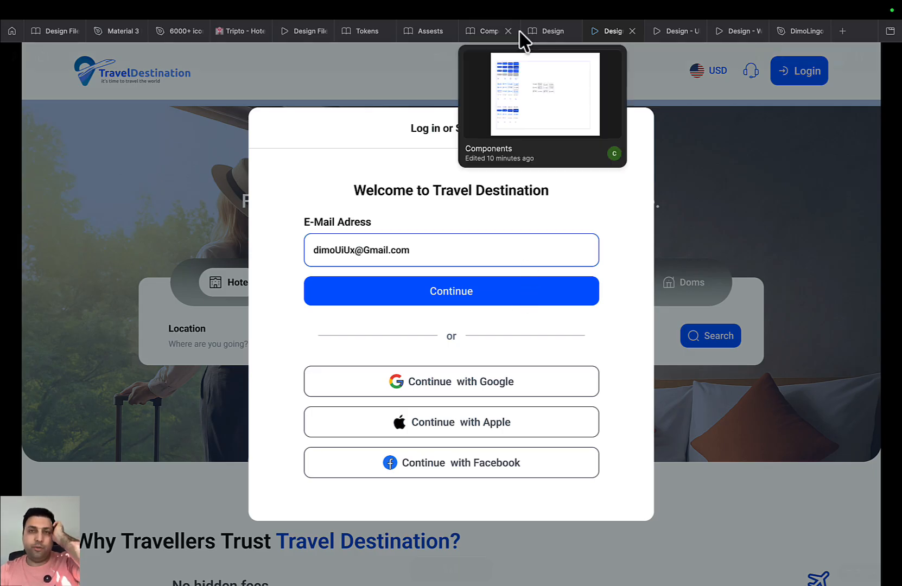
click(549, 31)
scroll(575, 339, down, 5)
Connect the Continue button to the verification-code frame in Prototype mode
scroll(542, 358, right, 2)
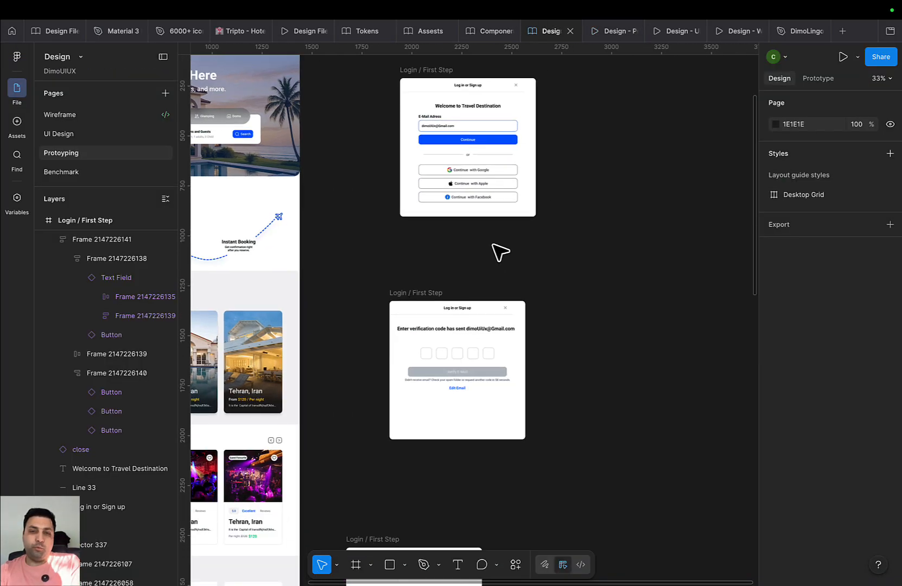
drag(421, 298, 430, 245)
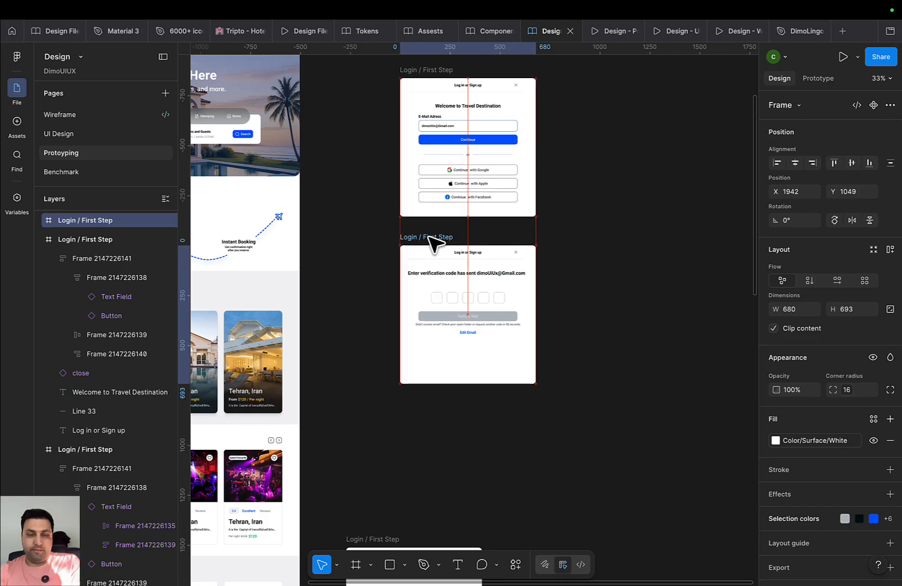
scroll(467, 282, up, 4)
click(495, 249)
double_click(495, 249)
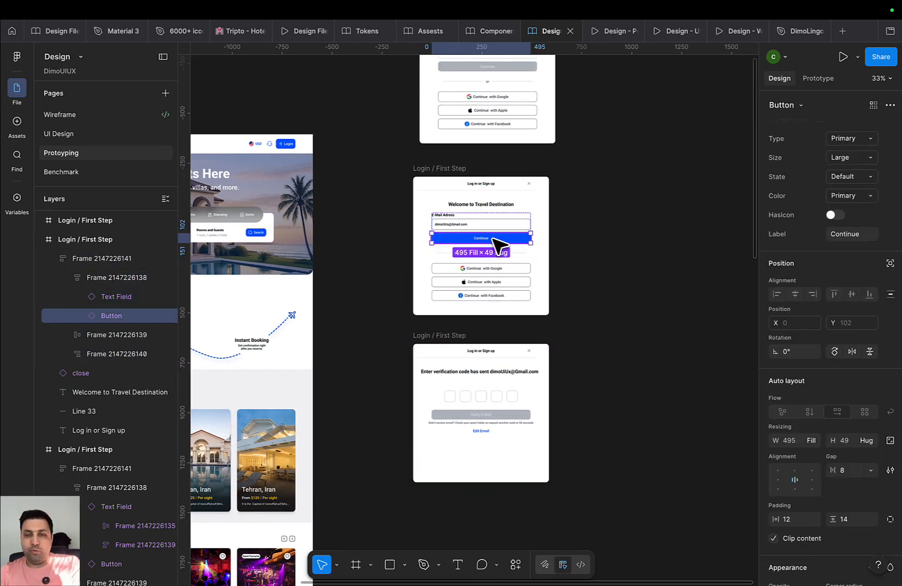
click(819, 78)
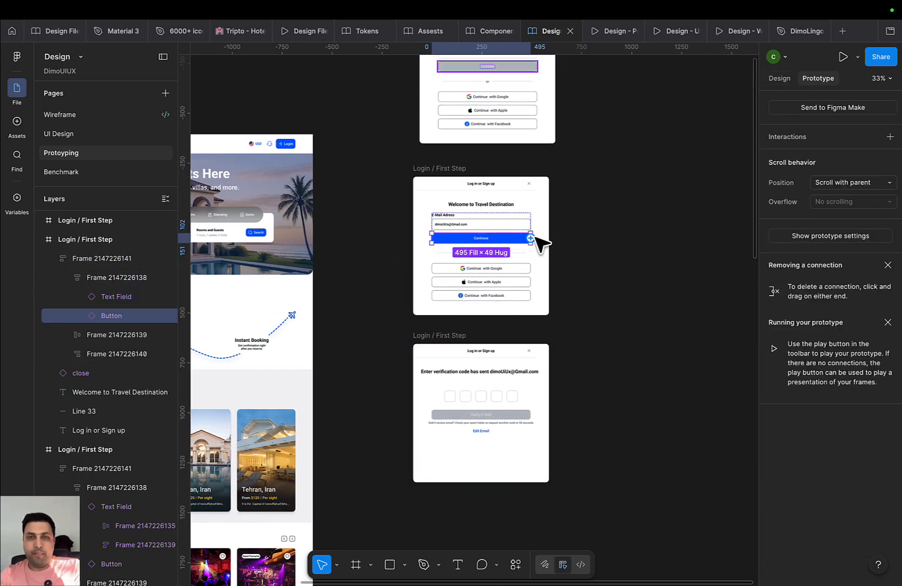
drag(539, 238, 499, 357)
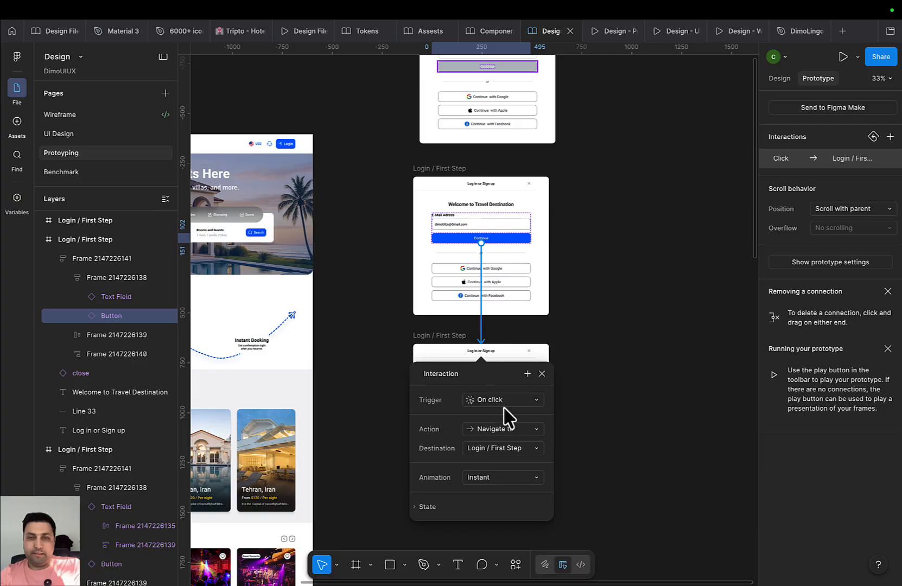
Set the Continue interaction's action to Open overlay
click(510, 430)
scroll(592, 513, down, 2)
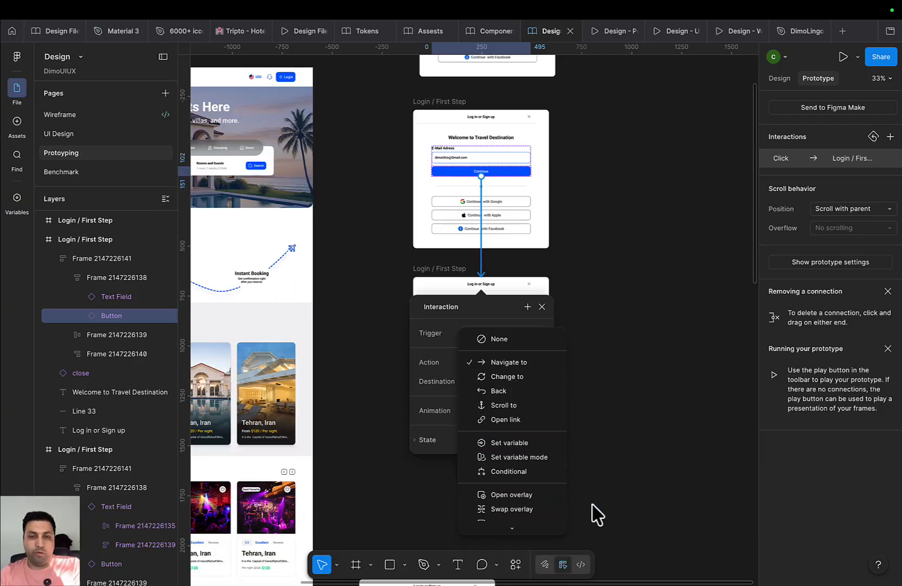
click(537, 513)
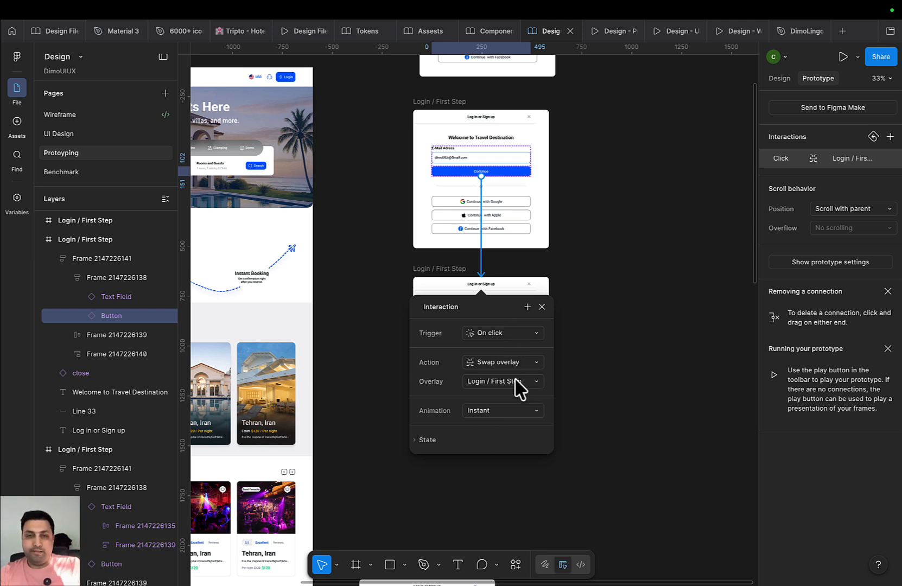
click(514, 364)
click(513, 349)
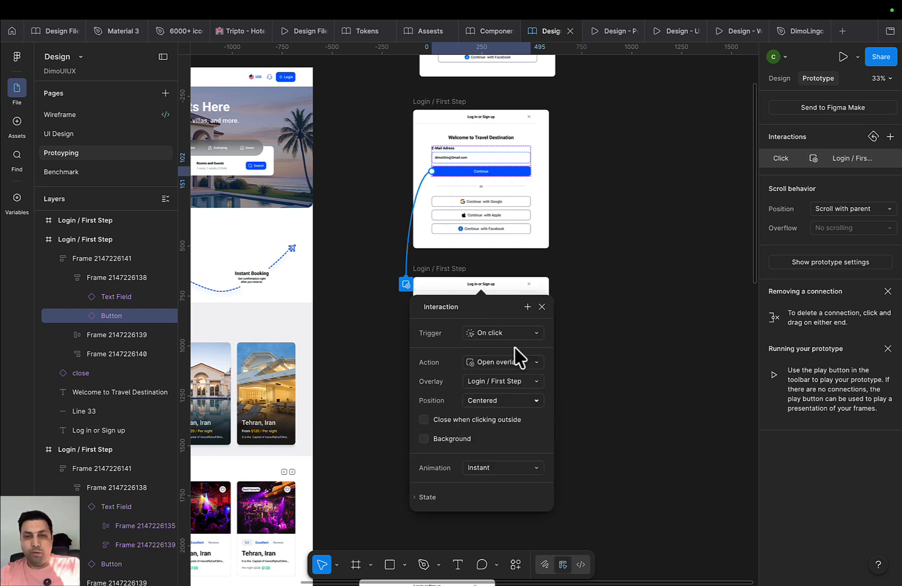
Position the overlay top left, close it on outside click, and add a background behind it
click(530, 405)
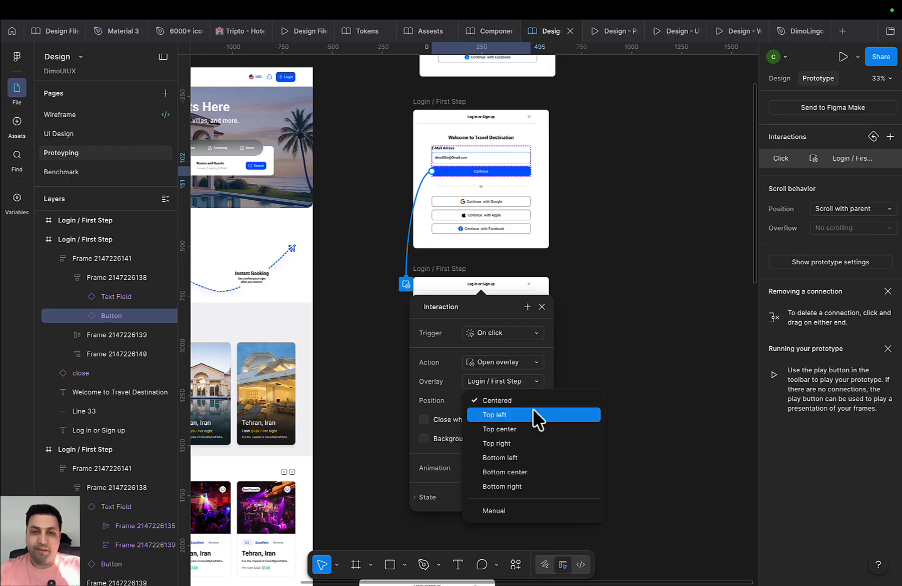
click(535, 415)
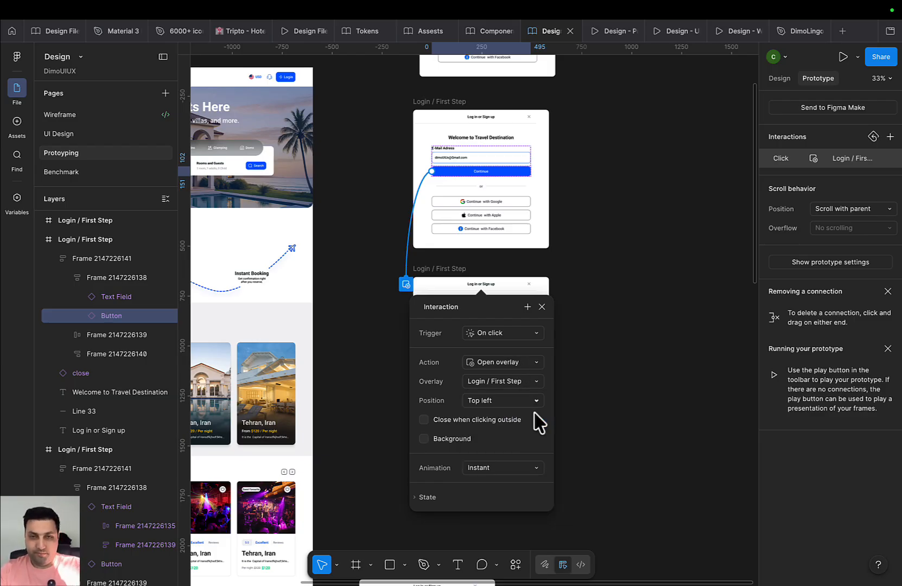
click(440, 439)
click(447, 438)
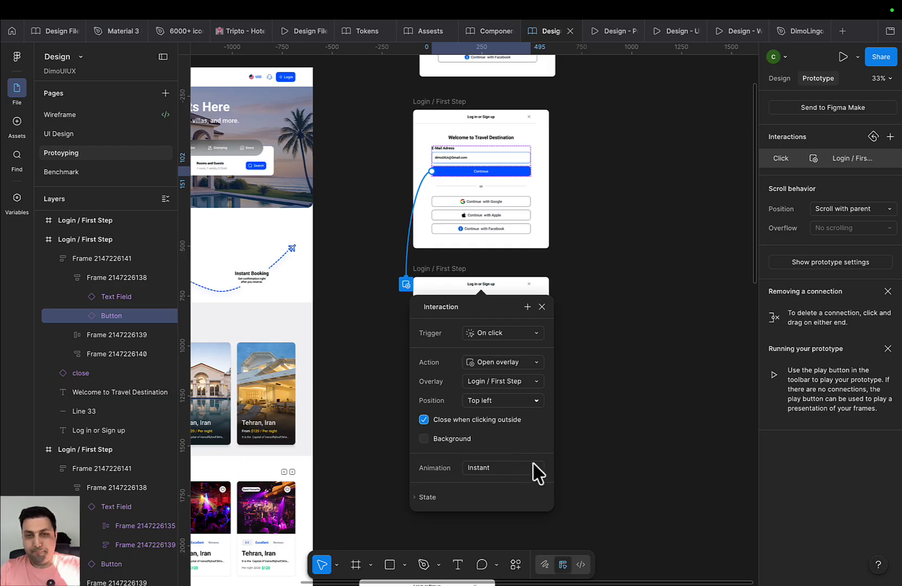
click(456, 440)
click(470, 458)
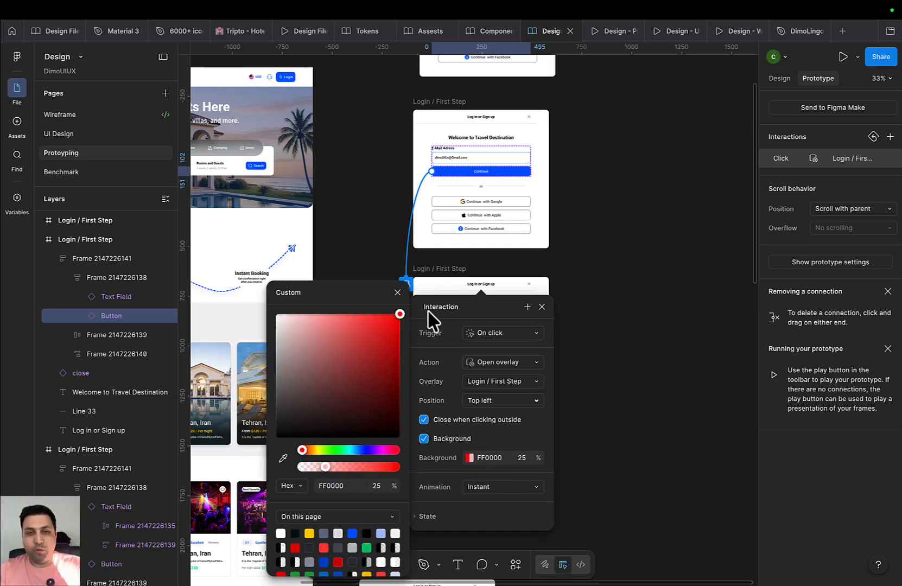
In the preview, reopen Login, fill the email, press Continue to show the verification overlay, then dismiss it
click(542, 306)
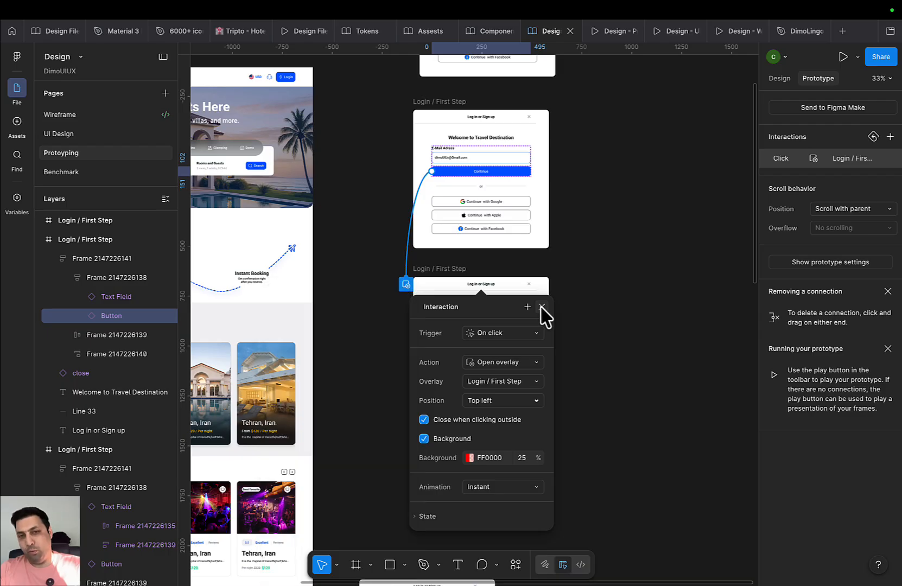
click(542, 307)
click(613, 34)
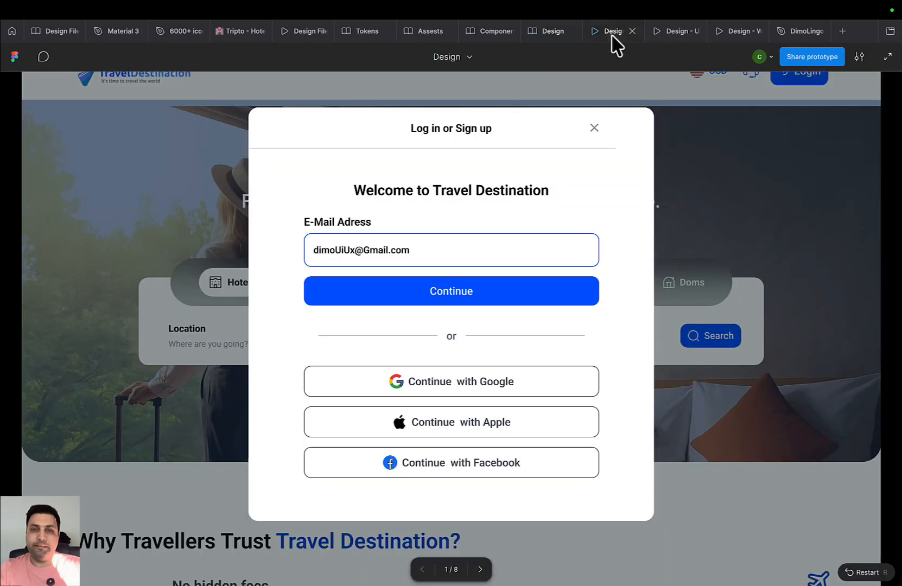
click(595, 129)
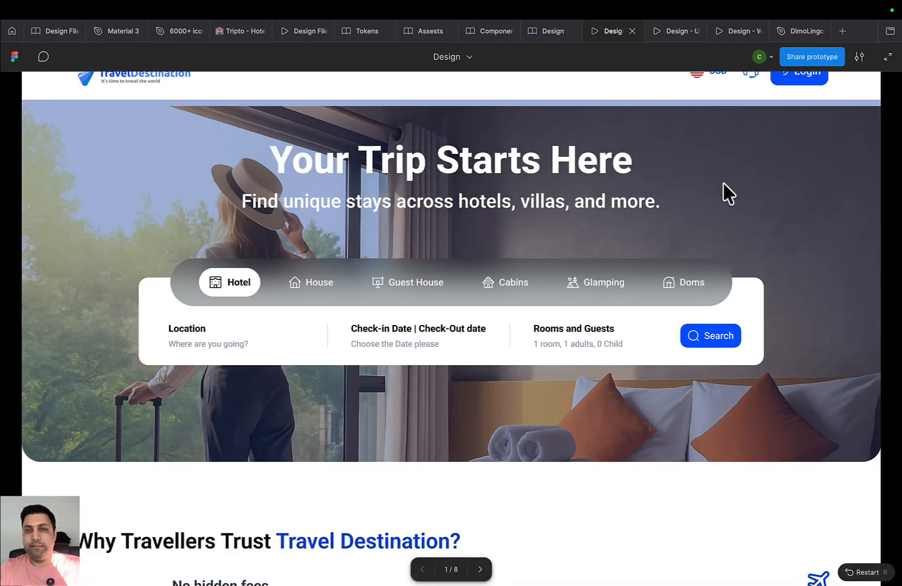
click(792, 81)
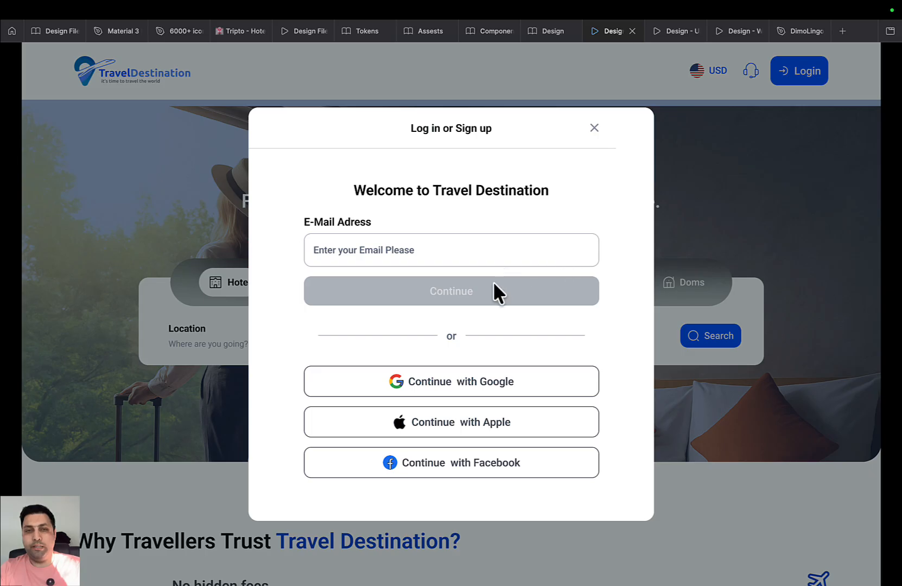
click(482, 247)
click(463, 292)
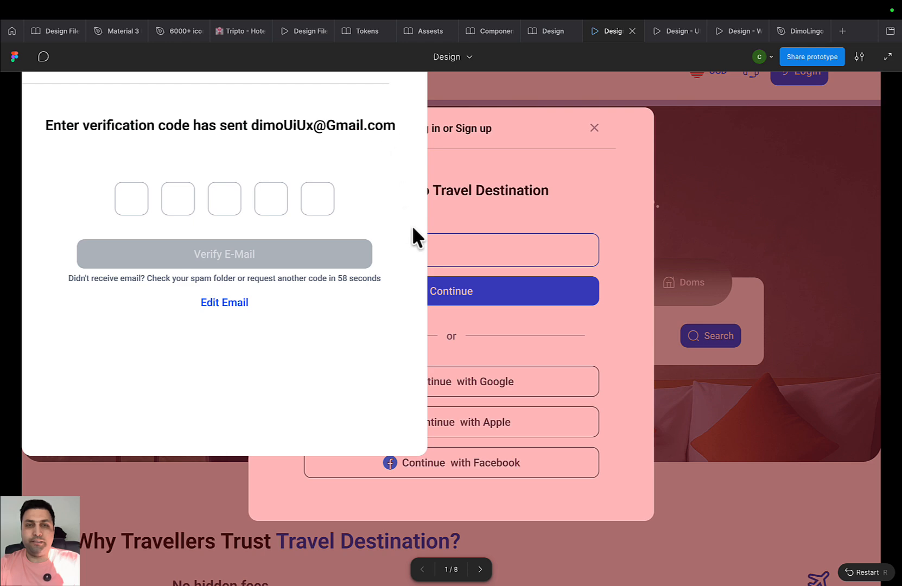
click(718, 239)
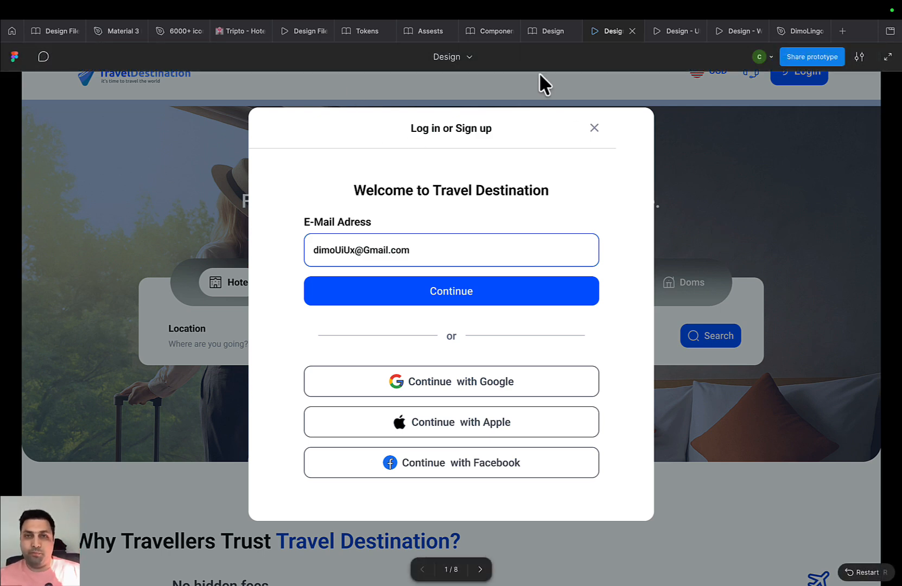
click(531, 36)
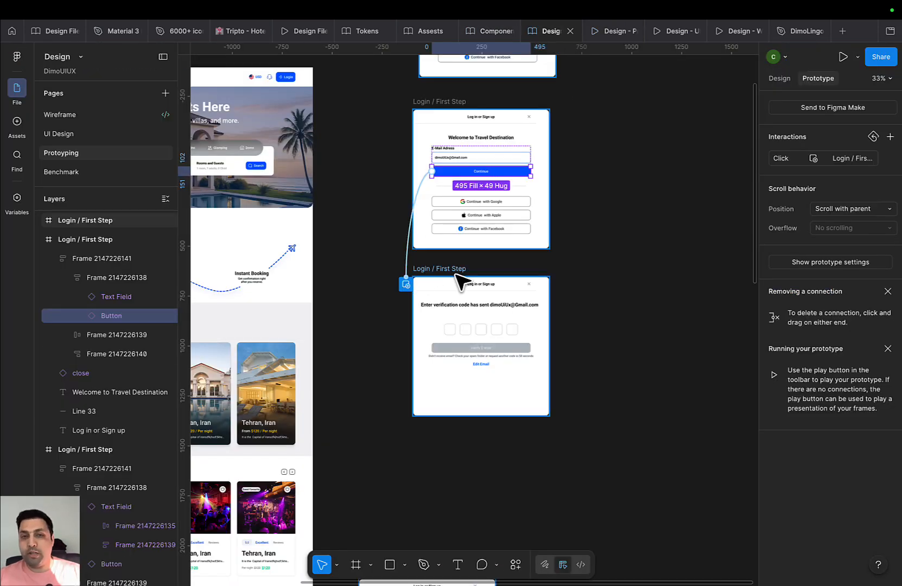
Change the Continue interaction to Swap overlay, with close-on-outside-click and background turned off
click(407, 247)
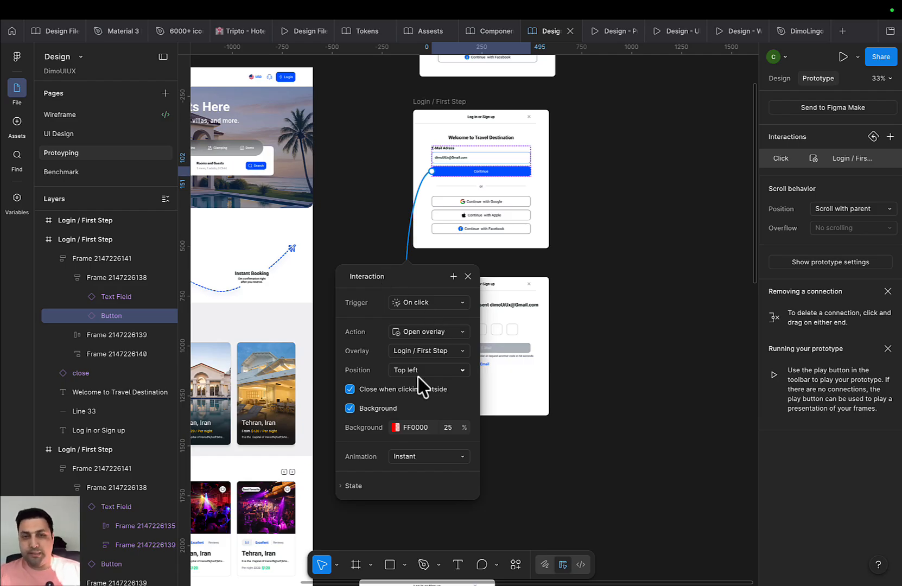
click(350, 408)
click(350, 390)
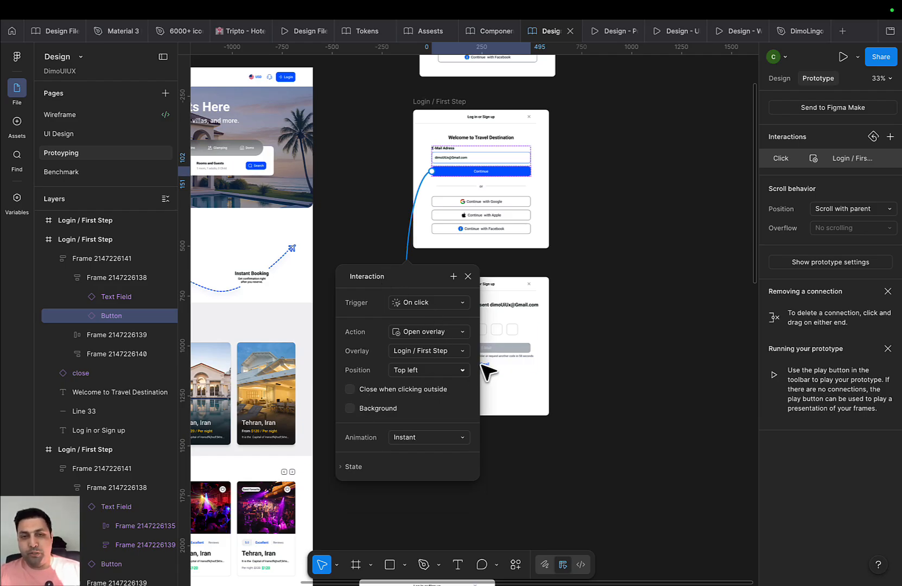
click(450, 333)
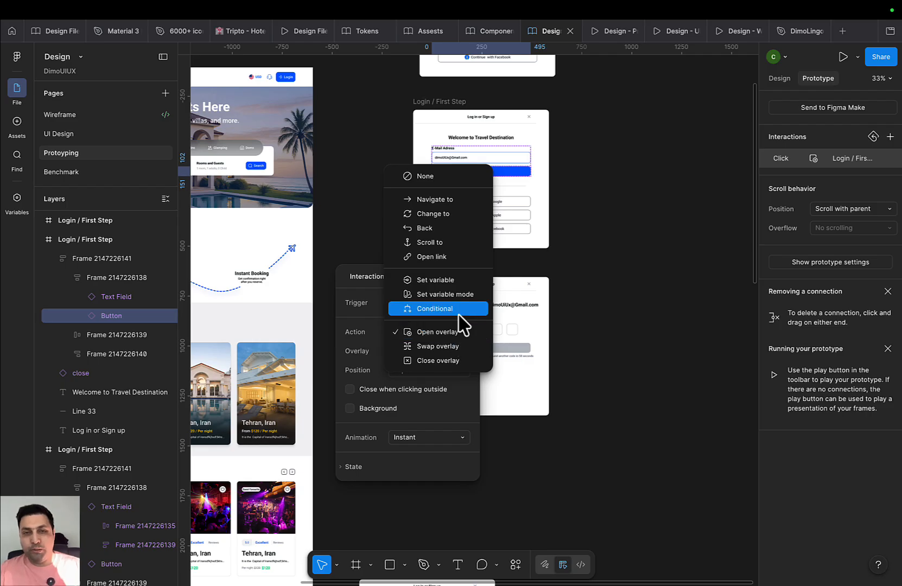
click(457, 347)
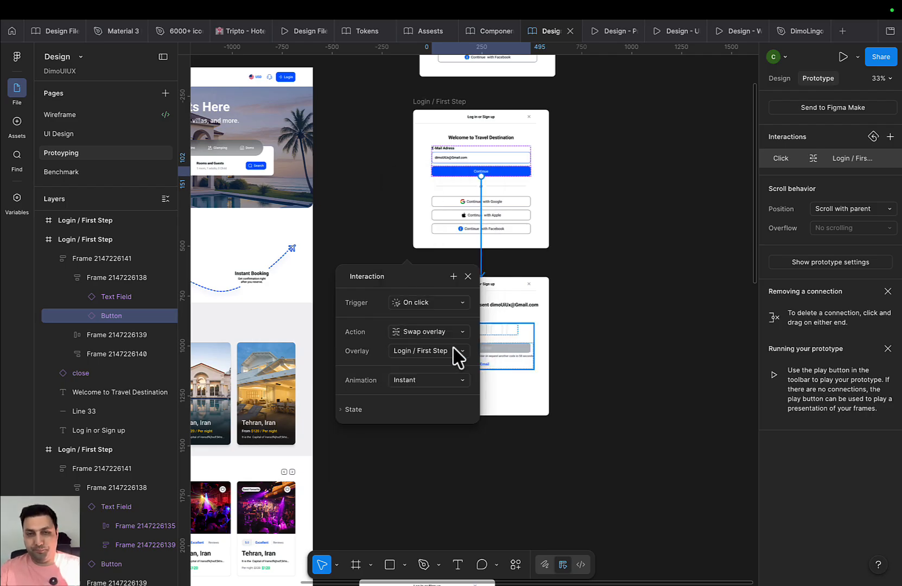
click(468, 276)
Give the login frame's close icon an On click Close overlay interaction
drag(532, 285, 514, 392)
click(515, 387)
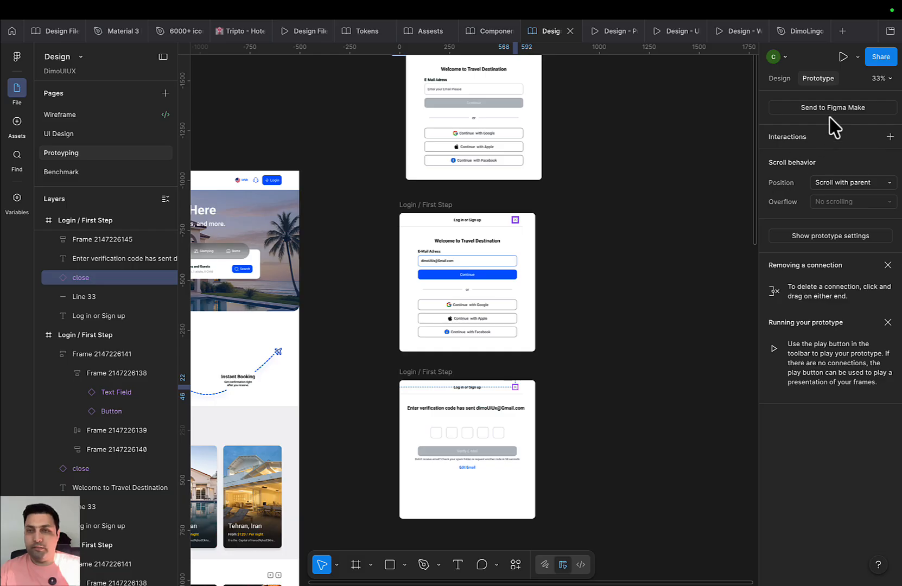
click(890, 137)
click(715, 212)
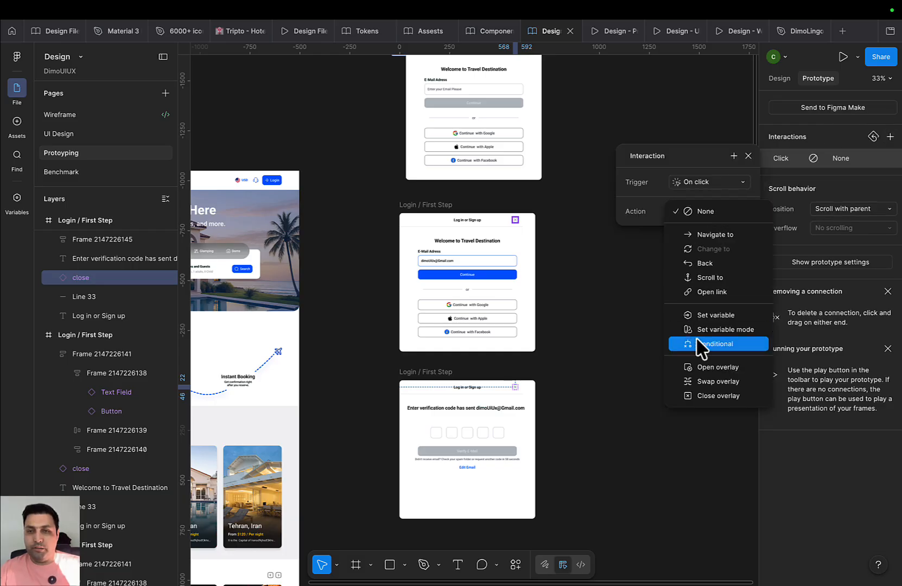
click(757, 402)
scroll(548, 308, down, 3)
scroll(496, 181, down, 5)
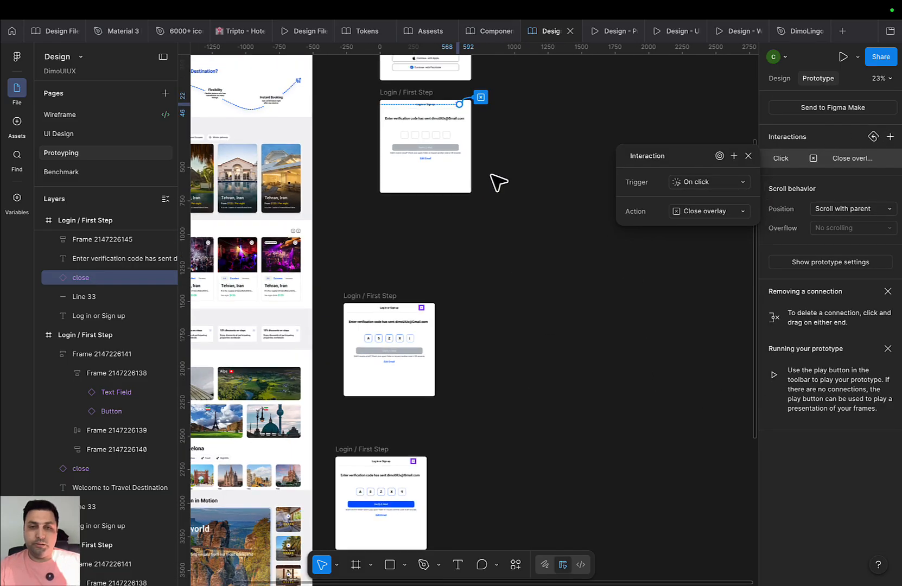
scroll(483, 302, down, 3)
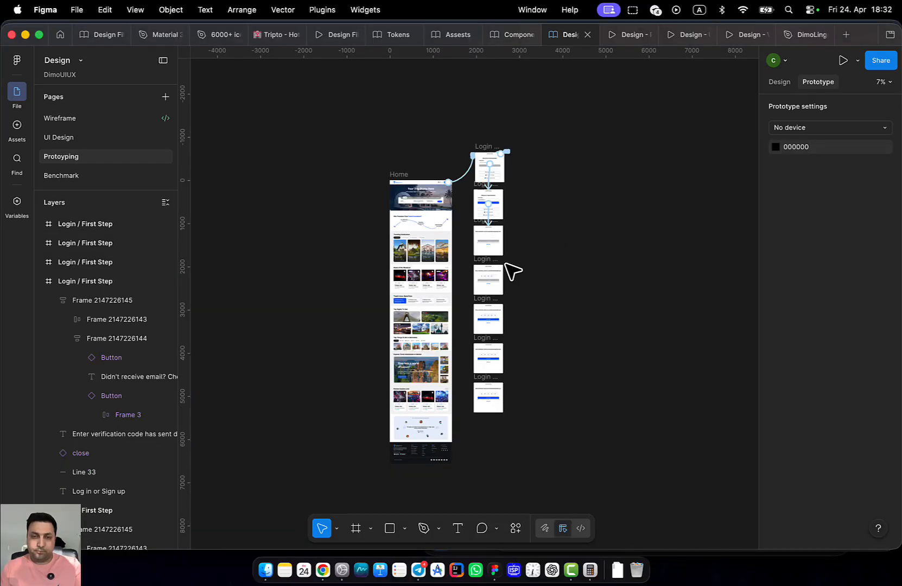
Link the code boxes row to the next Login / First Step frame with Navigate to
scroll(510, 266, up, 5)
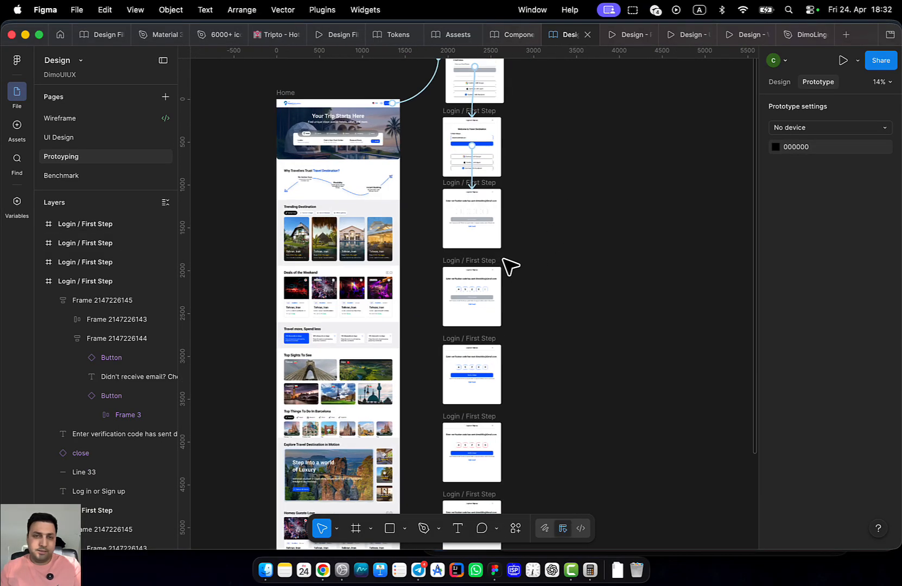
double_click(485, 215)
scroll(586, 265, left, 2)
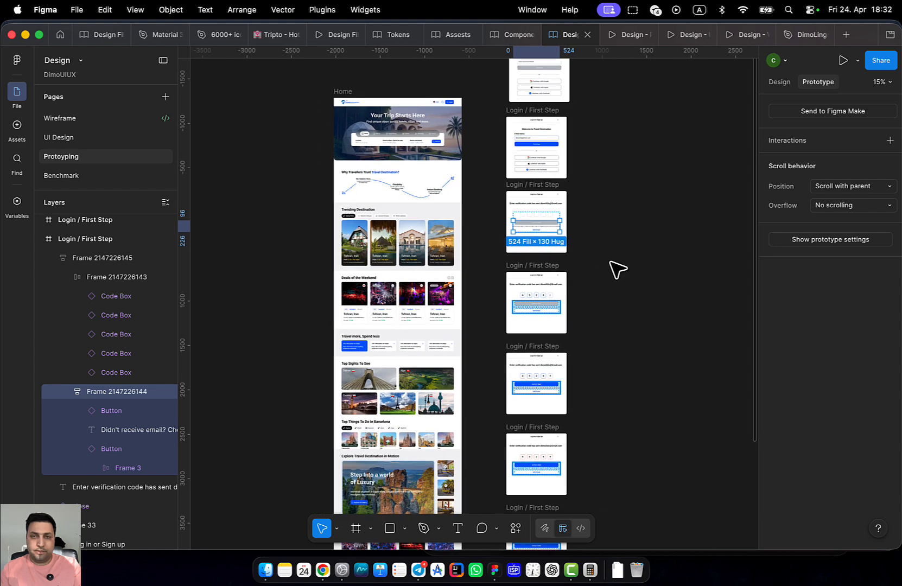
scroll(566, 217, up, 5)
click(513, 214)
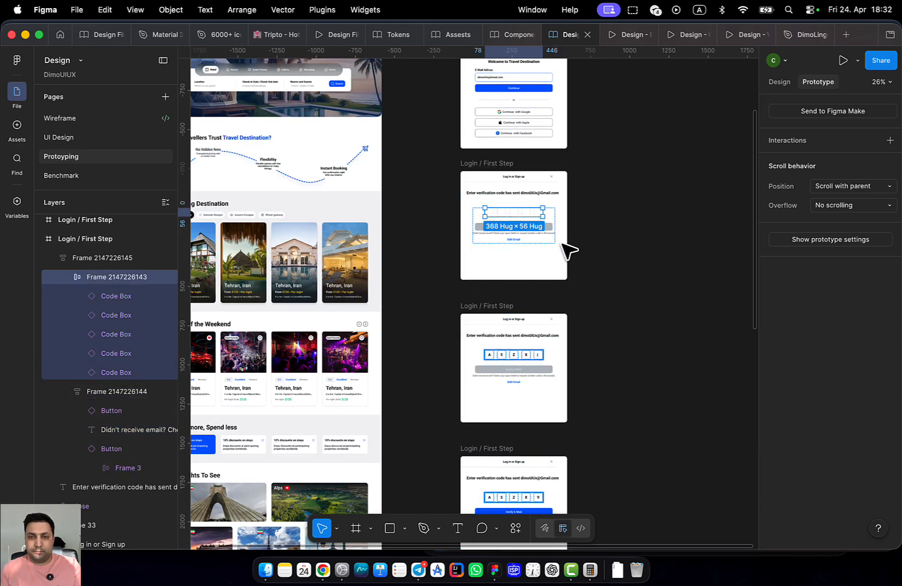
drag(514, 217, 508, 325)
scroll(587, 232, down, 3)
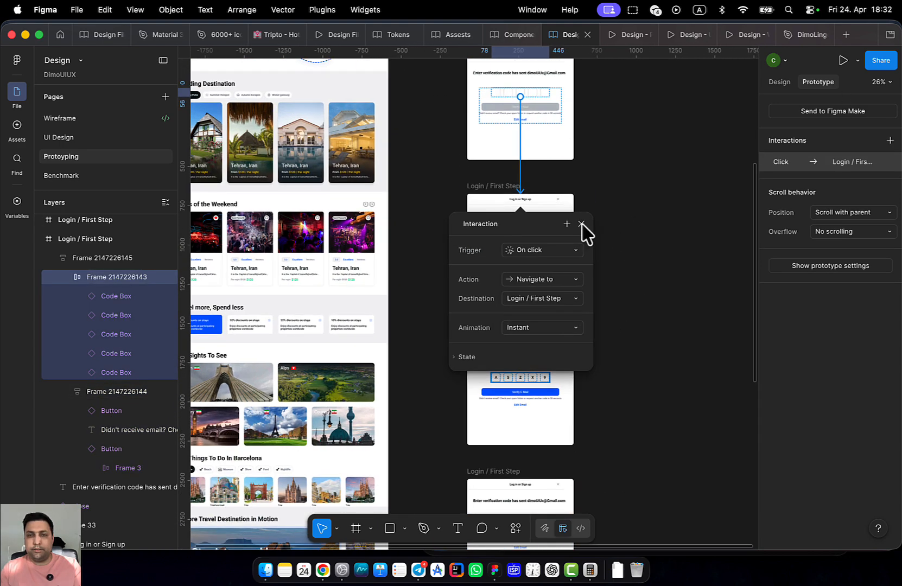
click(560, 299)
click(570, 299)
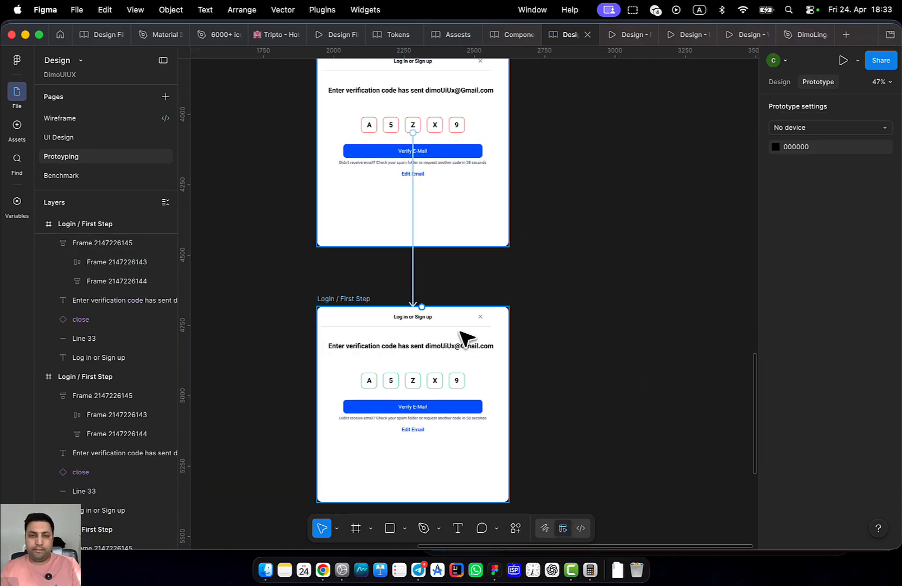
Shift-select the close icons on the later verification-code frames
scroll(464, 334, up, 5)
click(502, 305)
scroll(494, 463, down, 6)
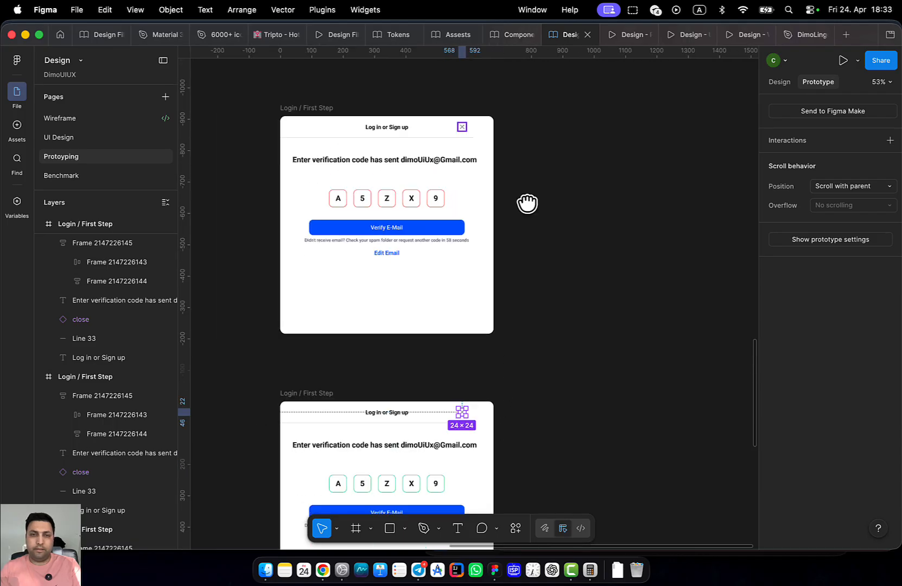
click(442, 361)
scroll(515, 312, up, 3)
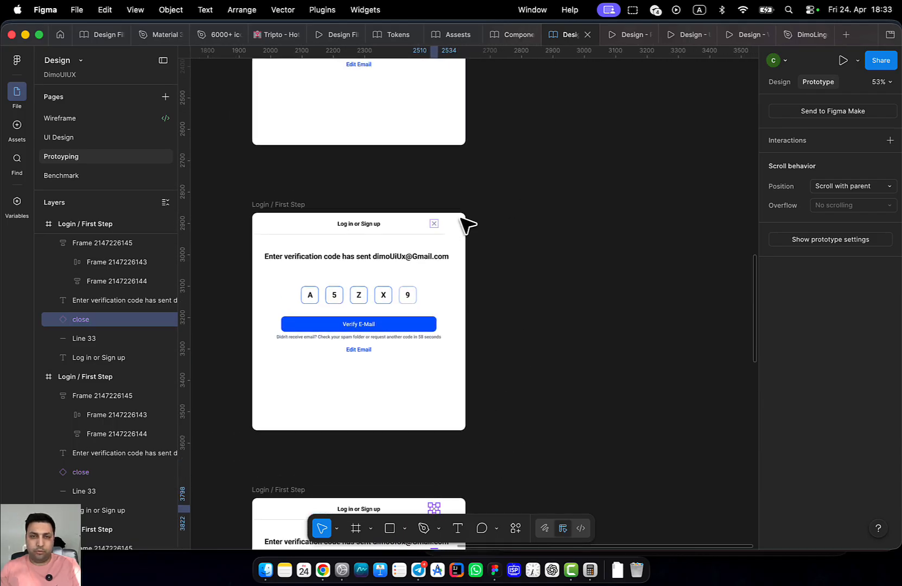
shift+click(434, 223)
scroll(488, 217, up, 5)
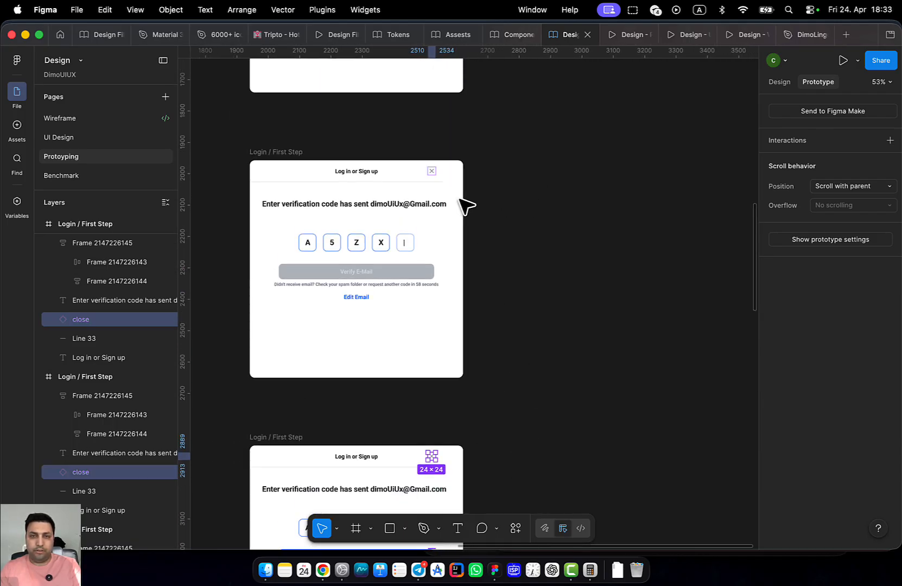
shift+click(433, 172)
scroll(559, 245, up, 10)
scroll(553, 432, down, 5)
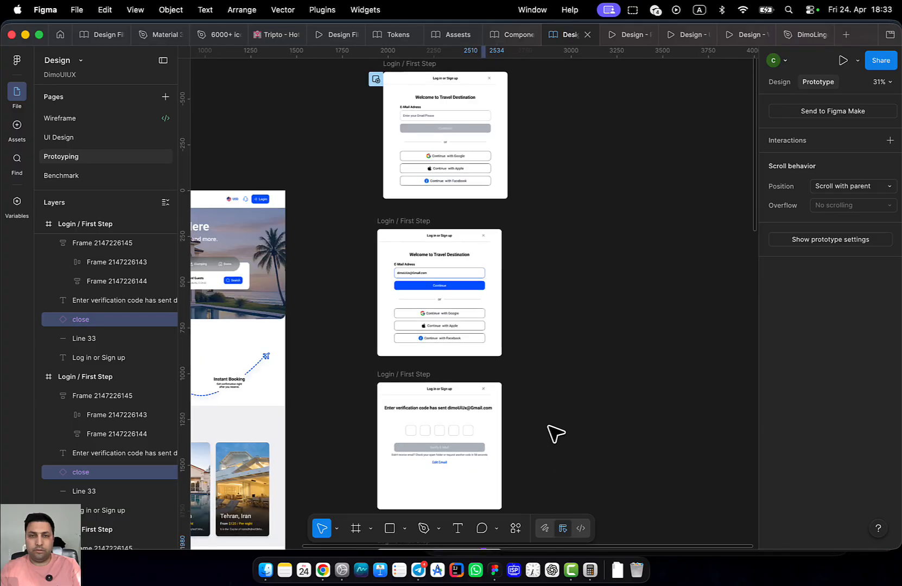
scroll(559, 353, down, 2)
drag(562, 307, 559, 326)
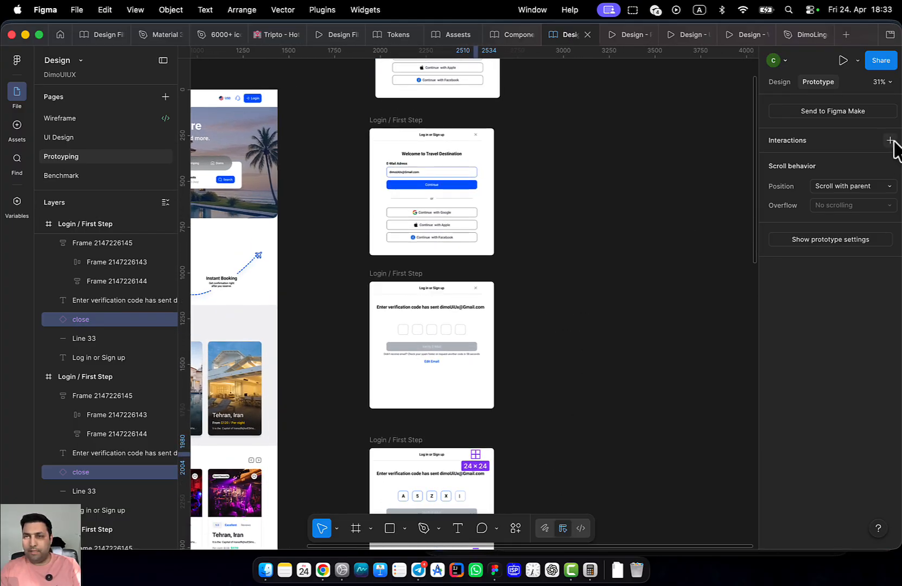
Give the selected close icons On click Close overlay, then open the prototype preview
click(890, 140)
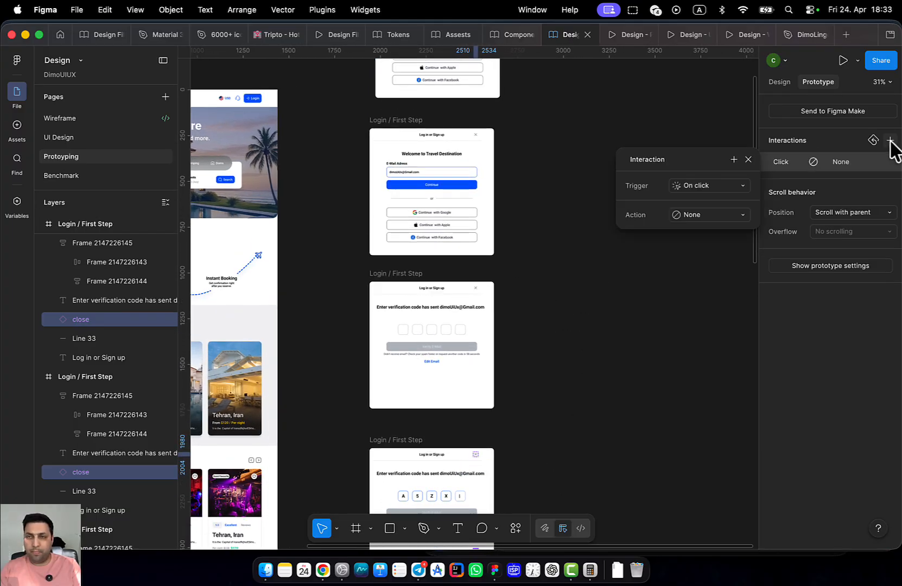
click(705, 215)
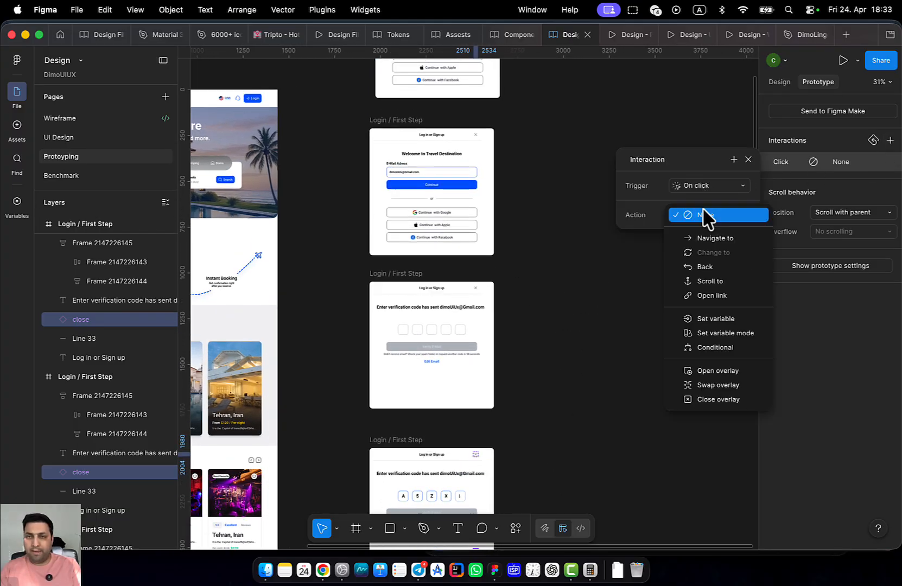
click(738, 402)
drag(654, 394, 636, 297)
scroll(529, 230, down, 5)
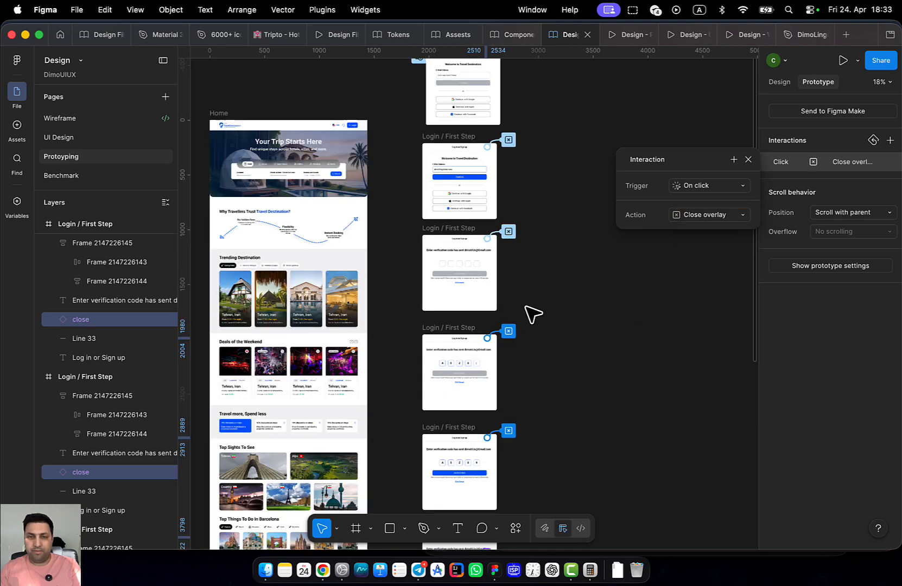
click(619, 36)
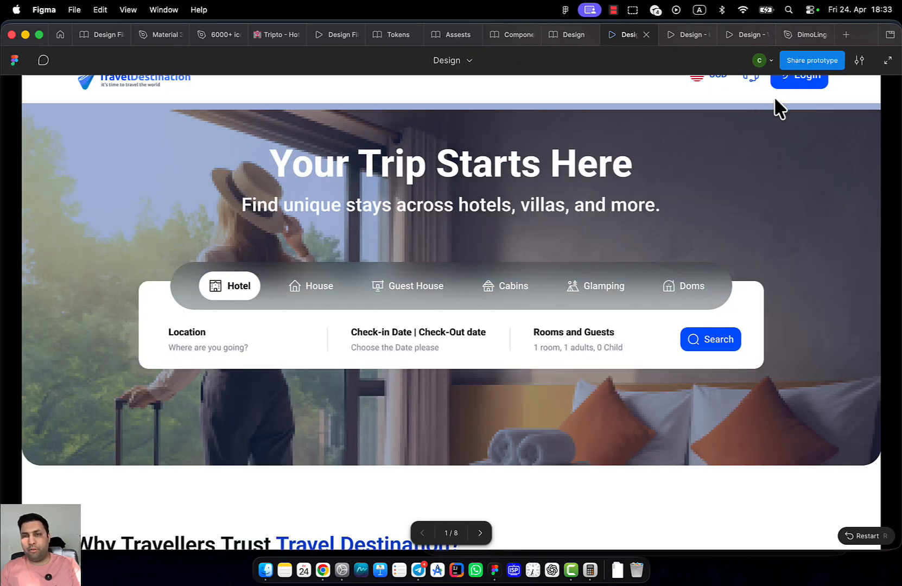
In the preview, log in, continue, enter and verify the code, close the overlay, and return to the editor
click(784, 82)
click(512, 247)
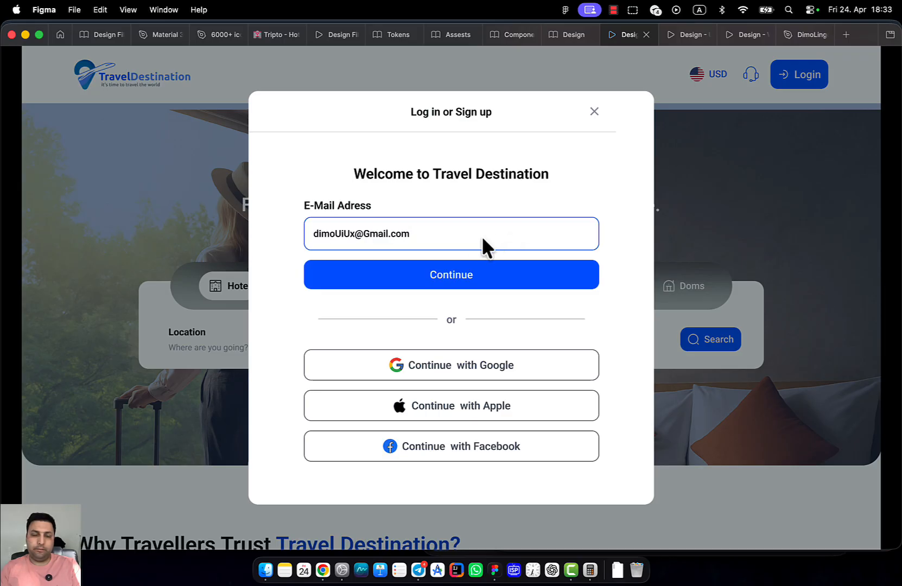
click(462, 273)
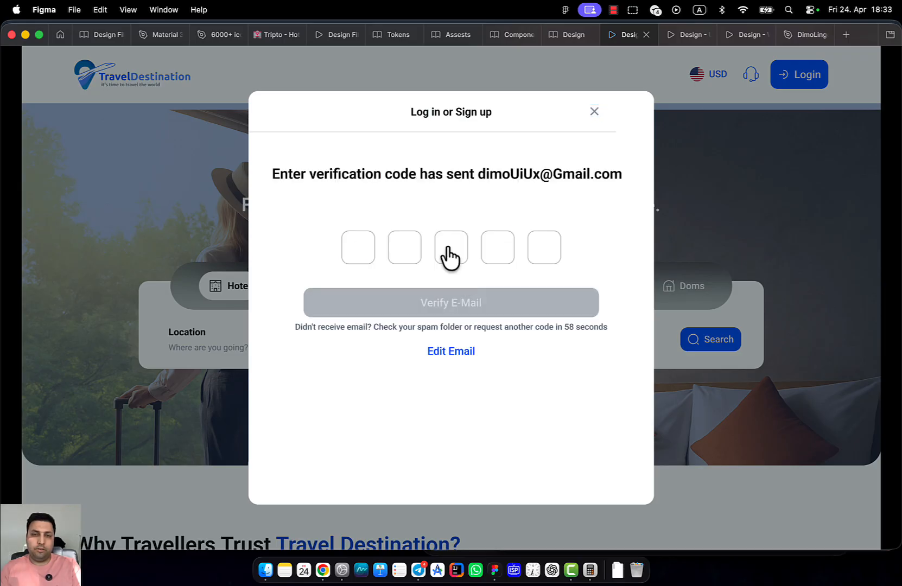
click(450, 249)
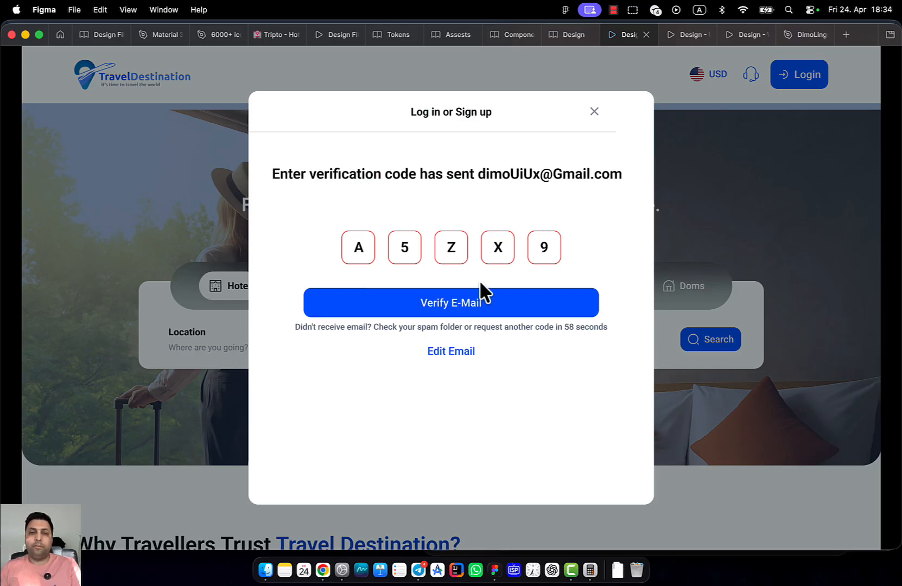
click(443, 251)
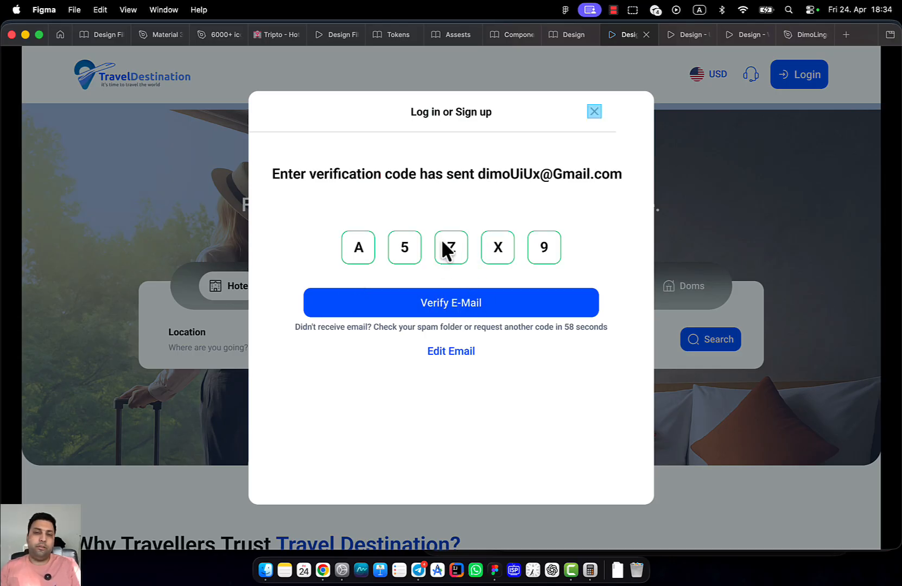
click(595, 118)
click(566, 36)
Go from the verification frame's X code box to the Error variant of the Code Box main component
scroll(516, 180, up, 10)
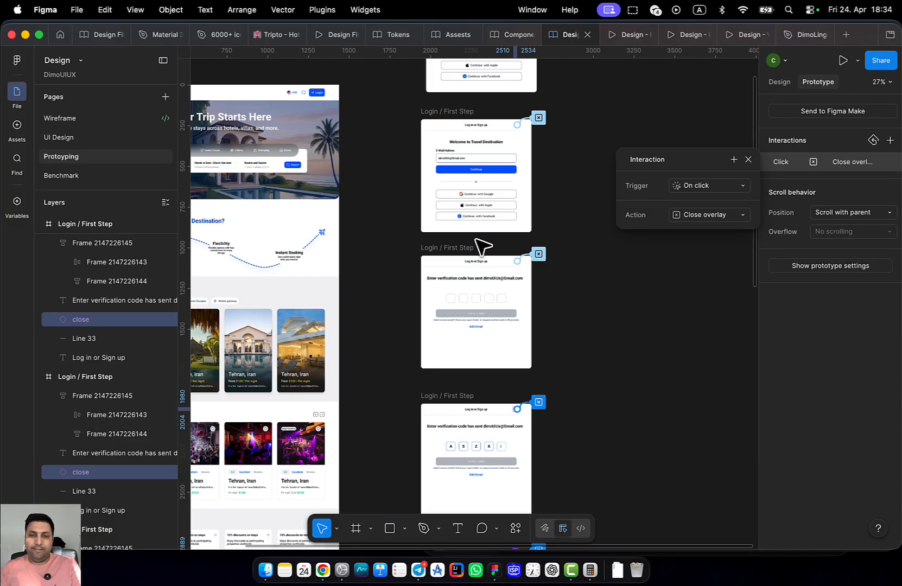
scroll(527, 306, down, 5)
scroll(429, 270, down, 3)
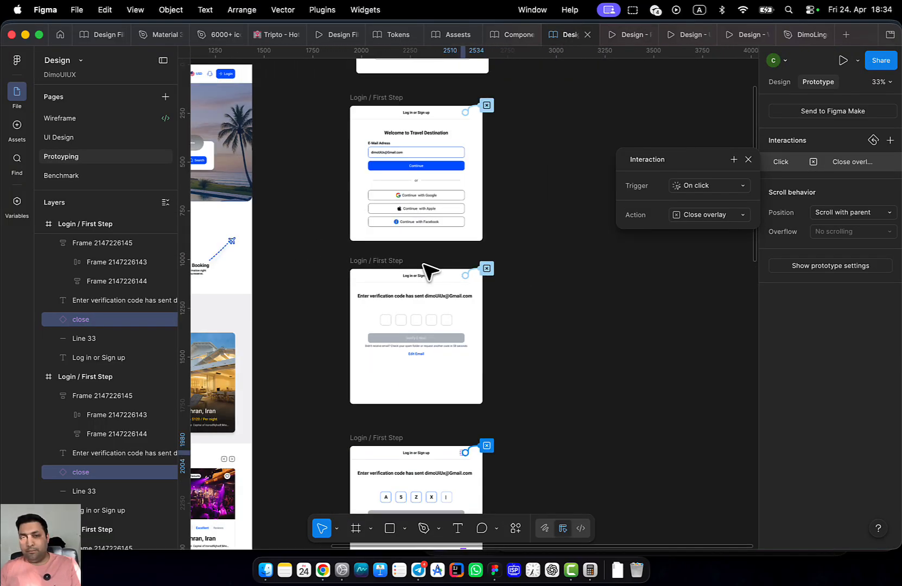
scroll(459, 277, down, 3)
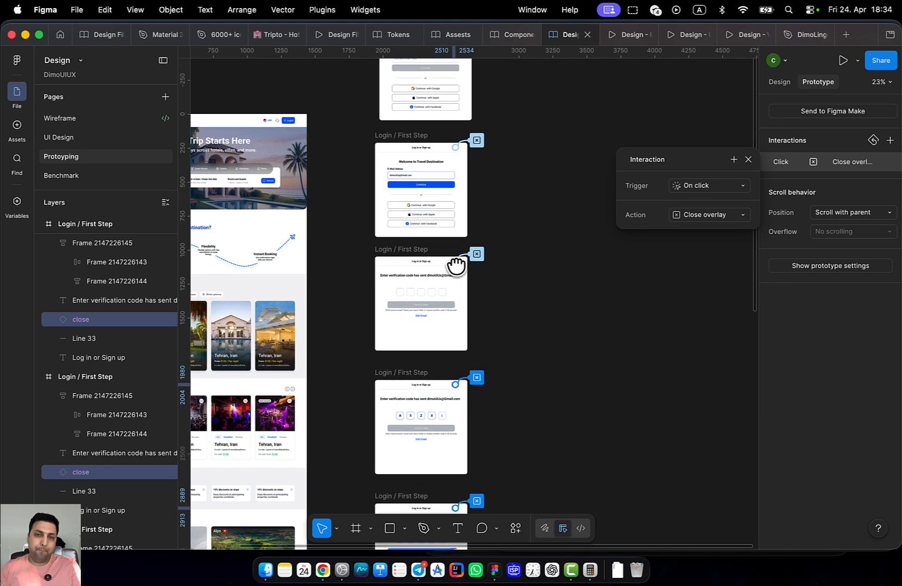
scroll(477, 353, up, 4)
scroll(494, 394, down, 10)
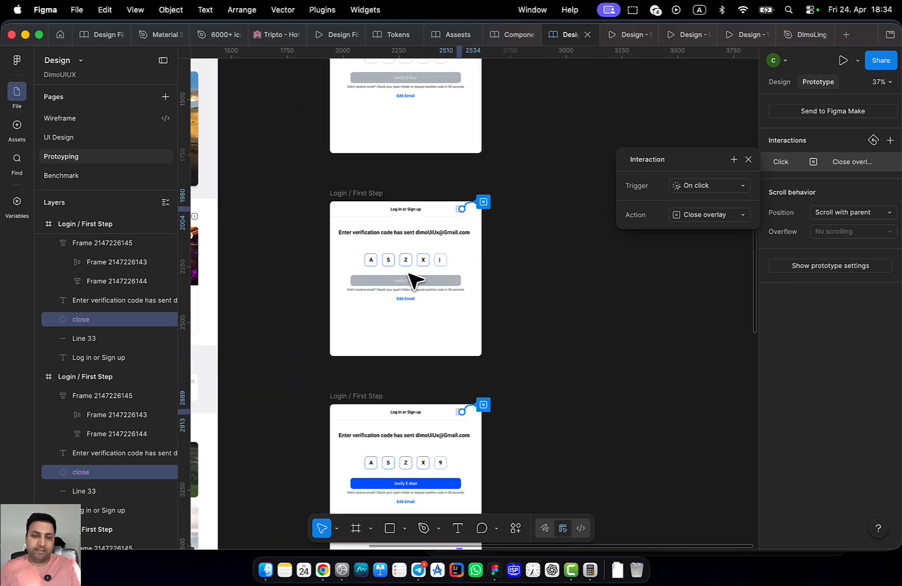
drag(507, 388, 506, 235)
scroll(468, 234, up, 5)
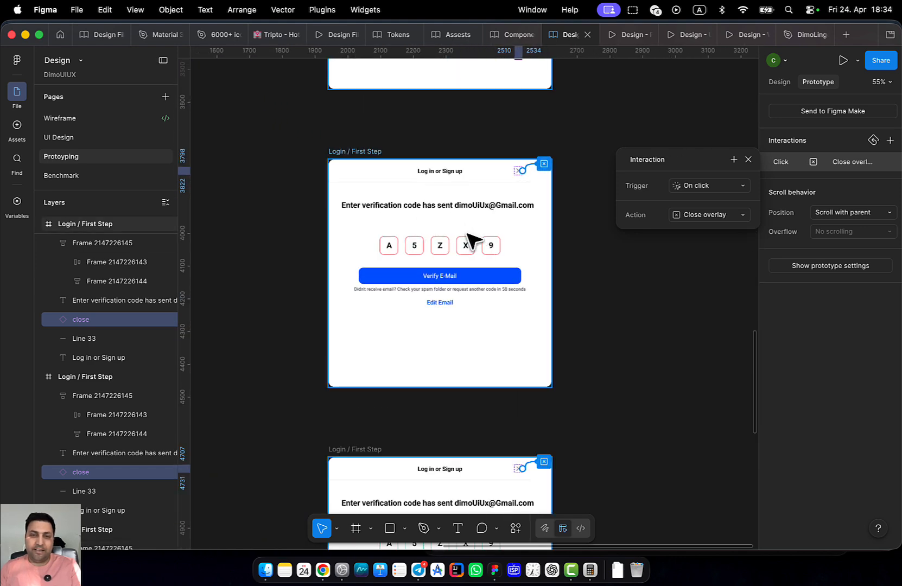
click(466, 244)
click(475, 266)
double_click(475, 265)
right_click(469, 265)
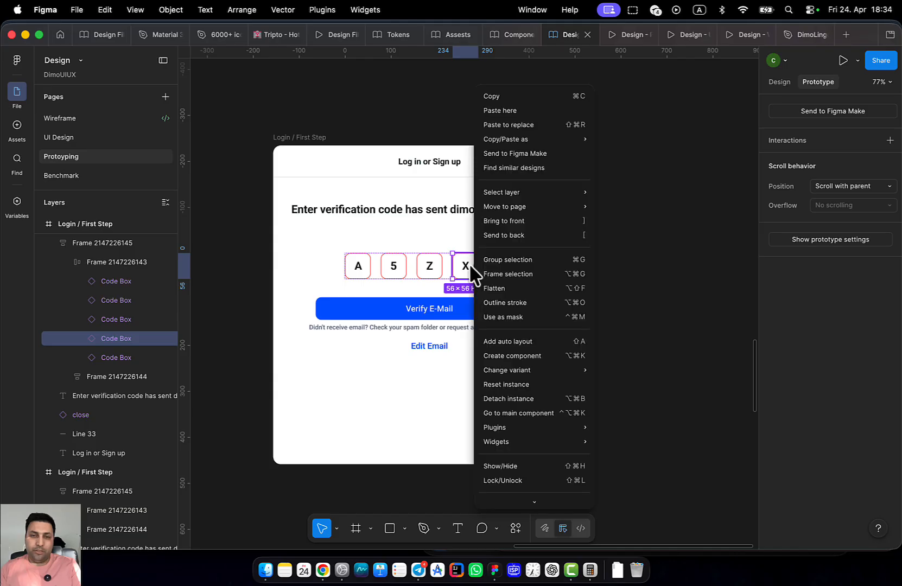
click(533, 414)
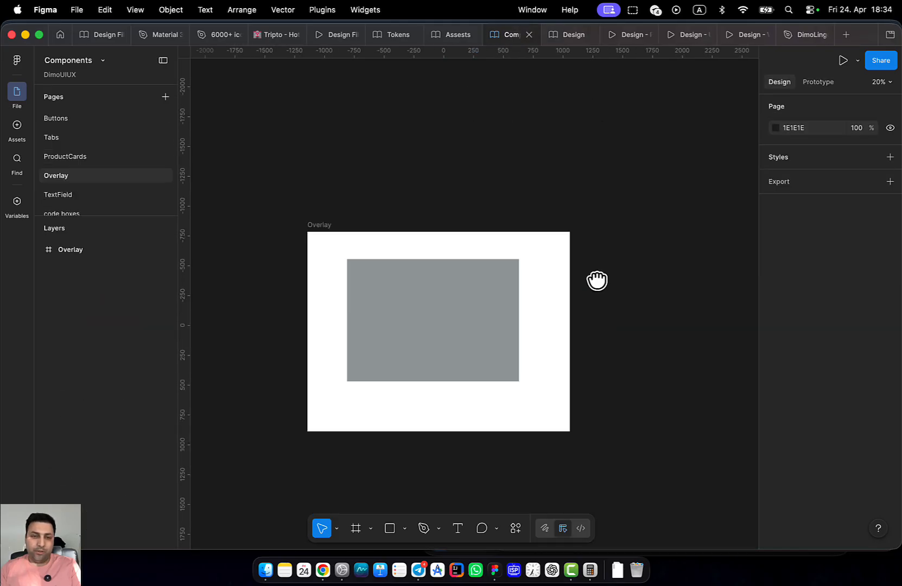
scroll(423, 332, down, 5)
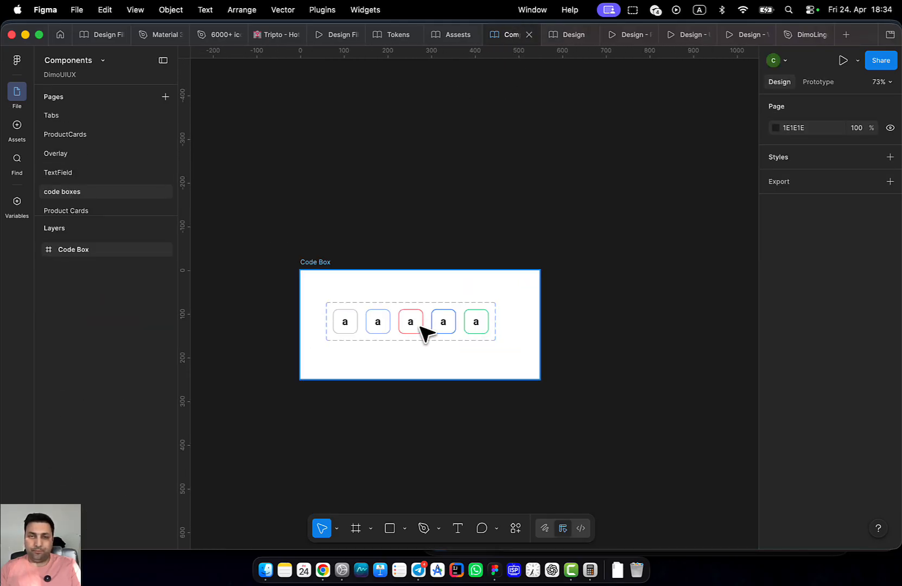
click(413, 320)
click(414, 320)
Draw Frame 1 on empty canvas and paste a Code Box instance into it
scroll(443, 309, right, 5)
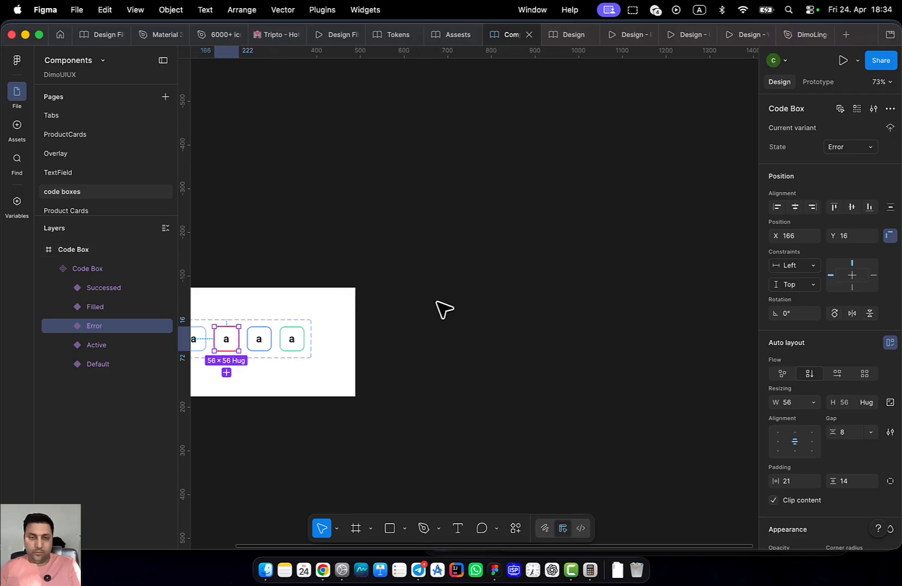
click(478, 298)
key(f)
mouse_move(461, 266)
mouse_down()
mouse_move(602, 385)
mouse_move(637, 352)
mouse_up()
drag(532, 304, 421, 343)
scroll(472, 331, up, 1)
key(super+v)
scroll(483, 325, up, 1)
scroll(478, 329, up, 3)
drag(503, 338, 524, 286)
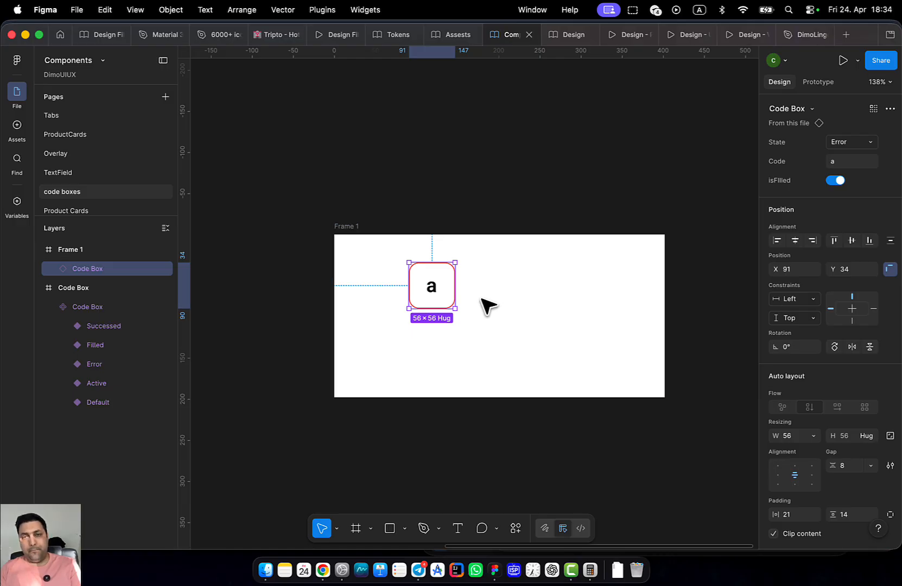
drag(486, 302, 545, 304)
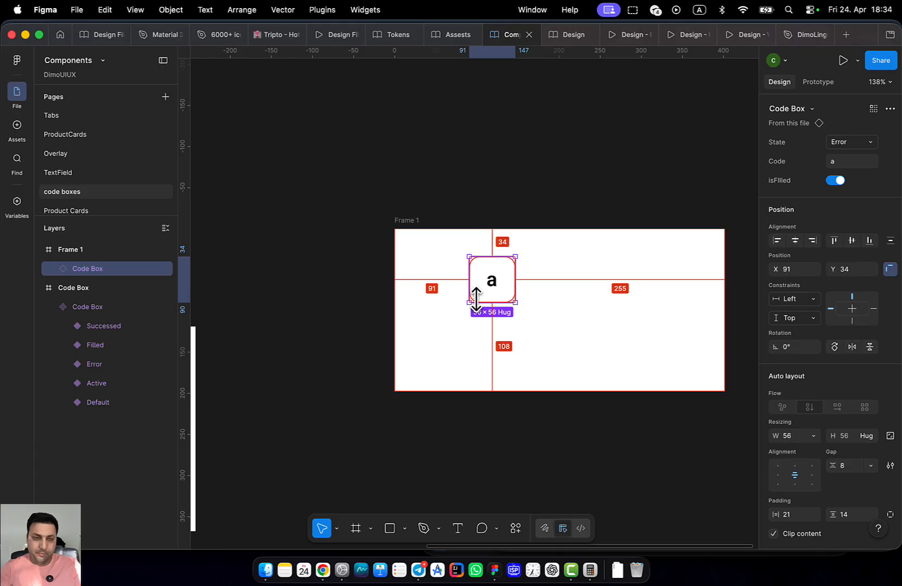
Detach the pasted Code Box and place a duplicate to its right
key(super+alt+b)
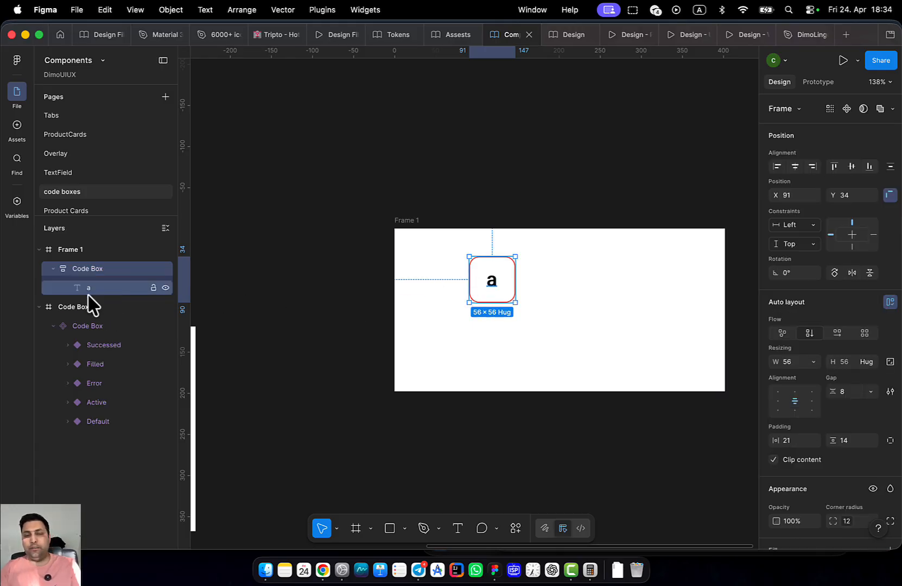
drag(569, 324, 527, 335)
scroll(525, 330, up, 1)
key(super+d)
drag(448, 293, 506, 295)
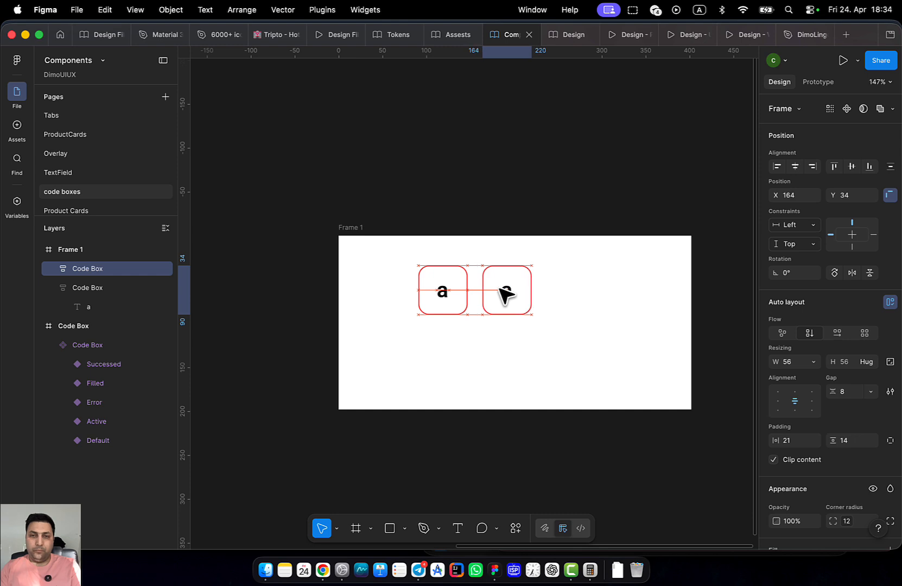
Combine both detached code boxes into a component set
drag(577, 332, 504, 233)
click(859, 108)
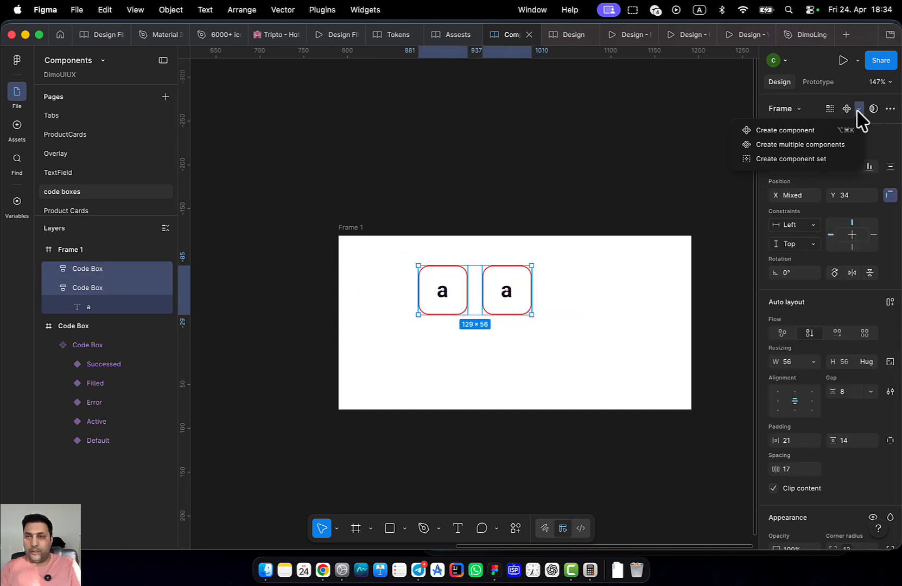
click(805, 163)
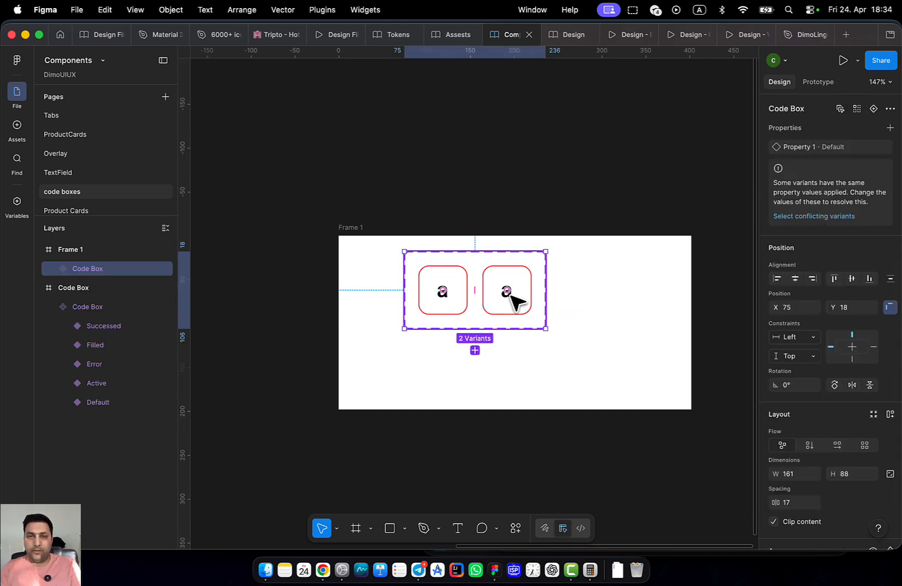
scroll(514, 298, up, 3)
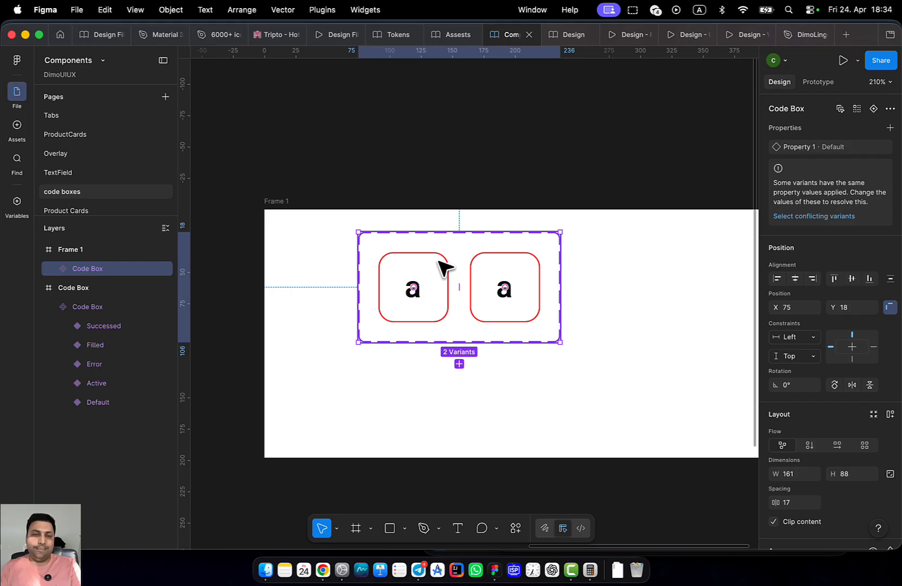
Add a third variant, Variant3, to the Code Box set and enlarge the set
drag(560, 342, 636, 373)
click(506, 298)
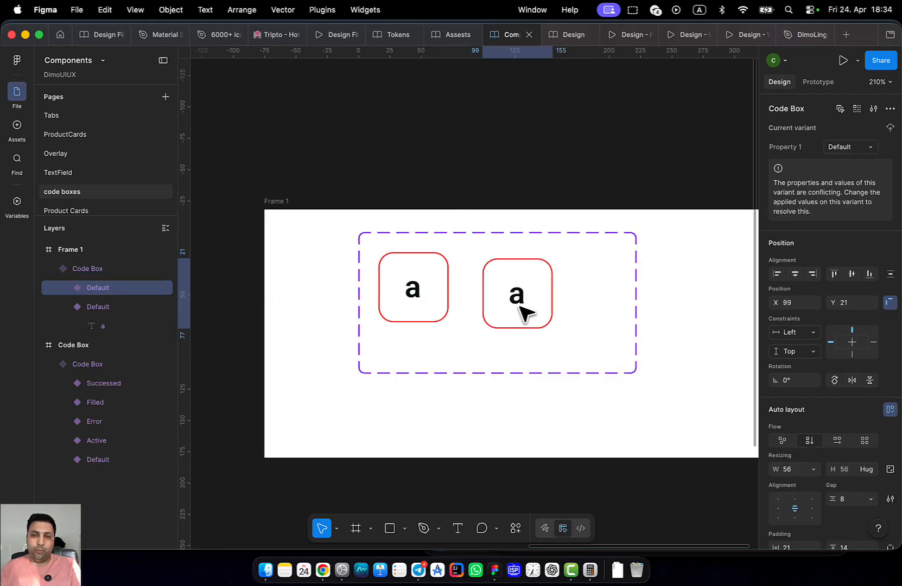
click(505, 345)
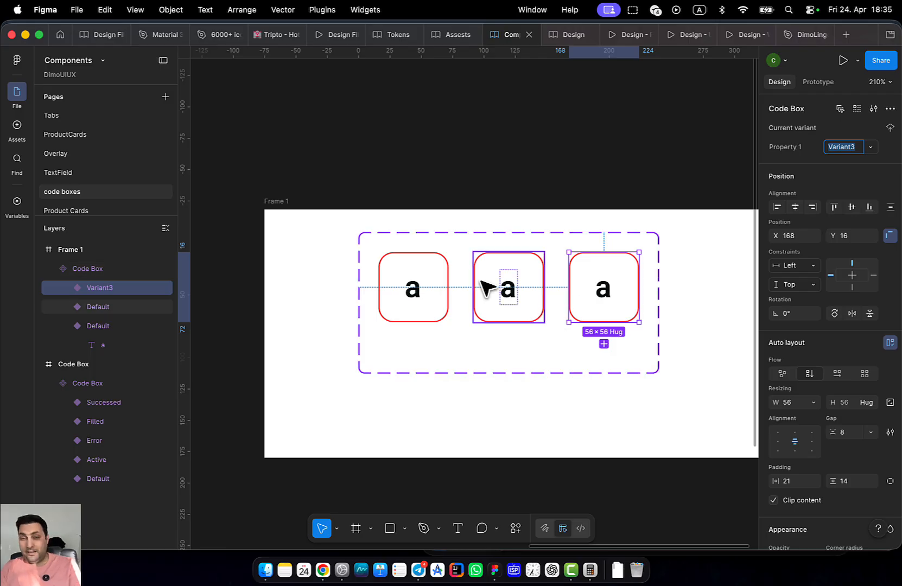
scroll(473, 271, up, 1)
click(423, 250)
drag(343, 242, 306, 221)
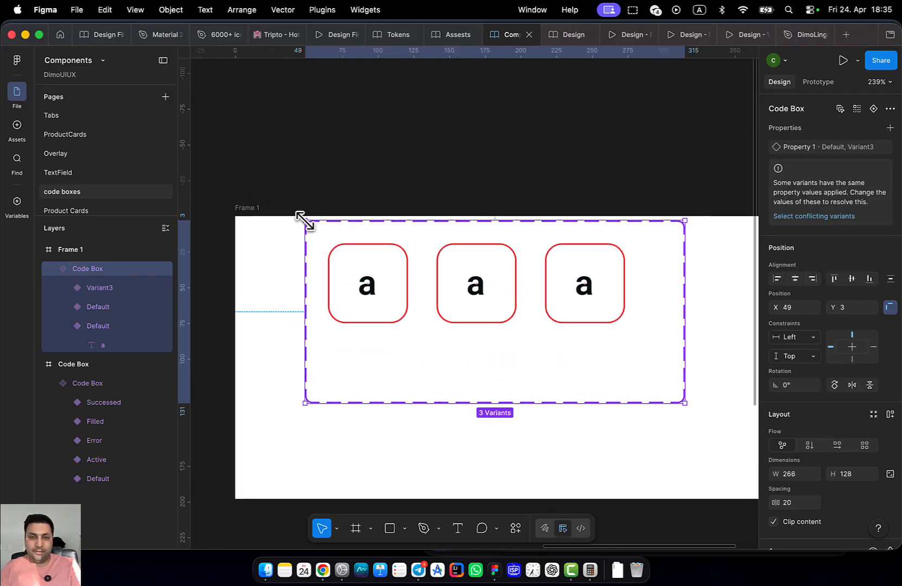
Tilt the variant boxes slightly by dragging their corners, including the first box and Variant3
click(388, 289)
shift+click(469, 302)
shift+click(580, 302)
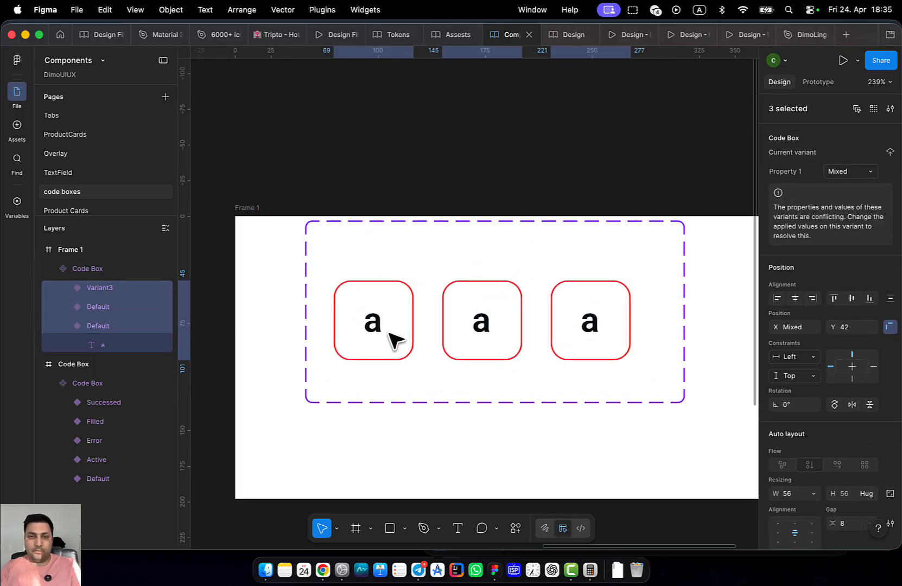
click(402, 342)
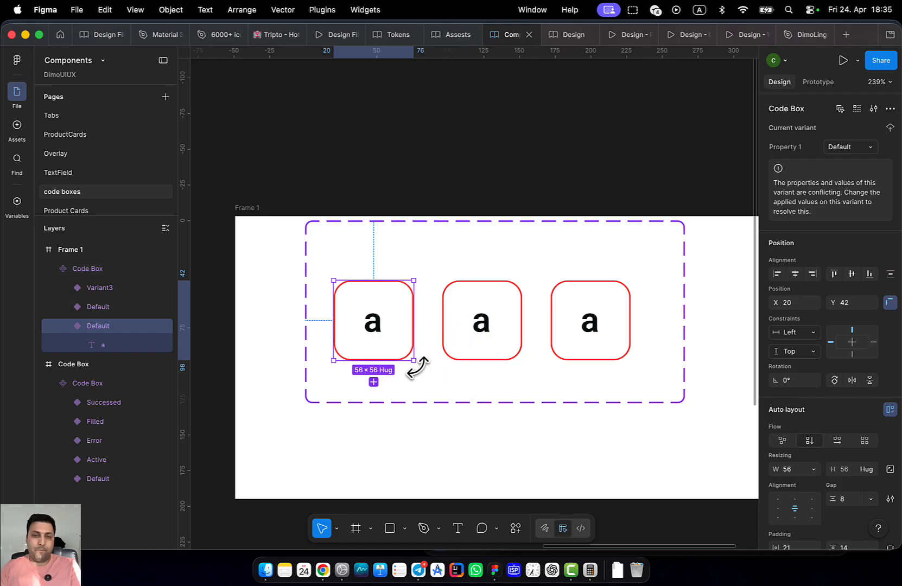
drag(418, 368, 440, 368)
click(446, 355)
click(596, 327)
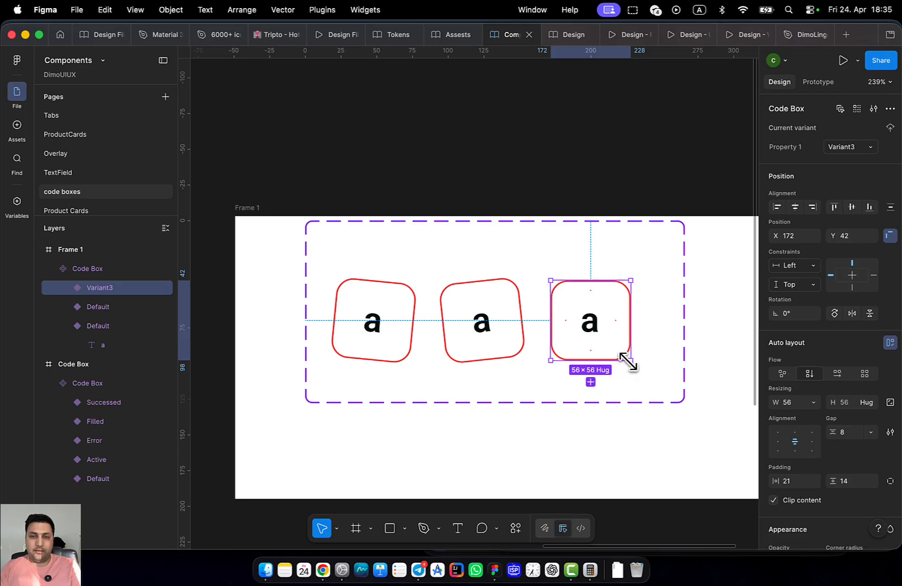
drag(632, 367, 628, 368)
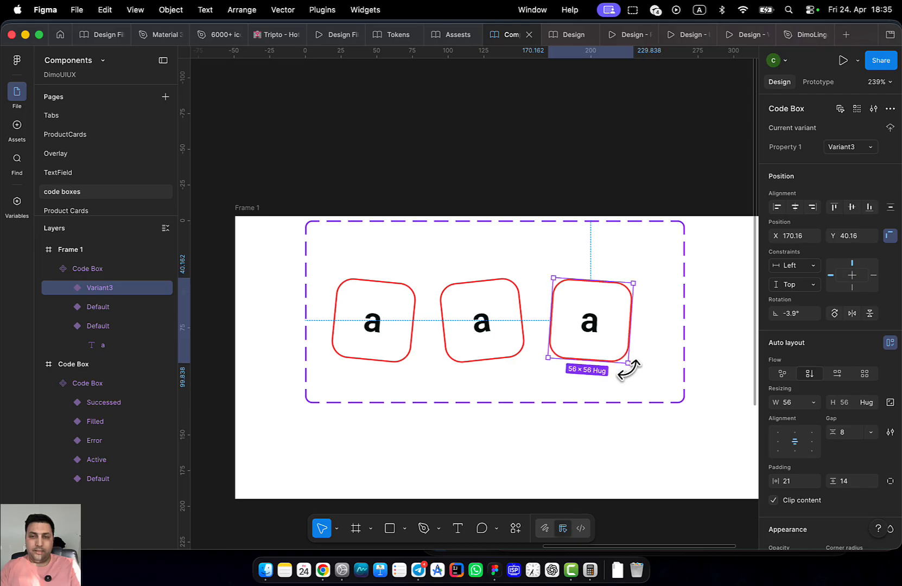
click(817, 82)
click(352, 342)
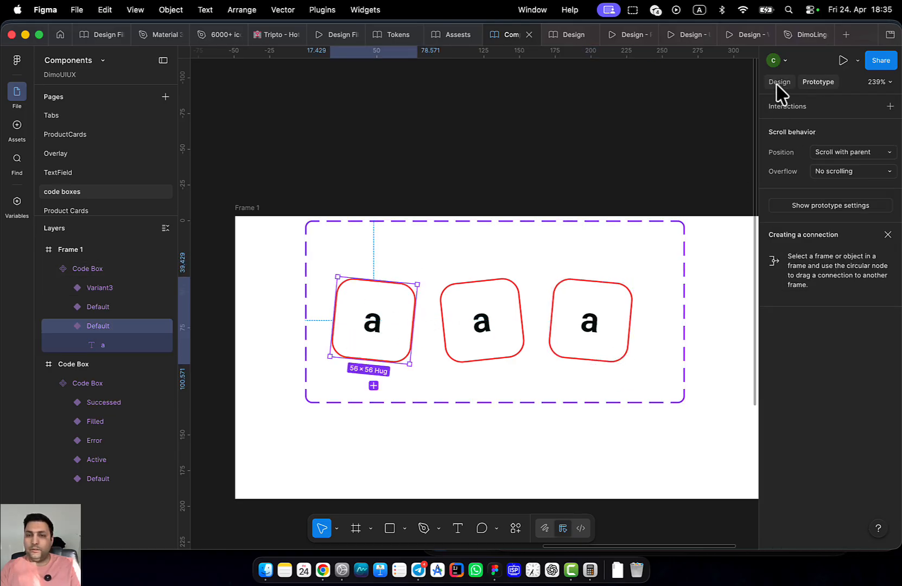
Connect the first box to the second with an After delay 800 ms trigger
drag(418, 321, 460, 330)
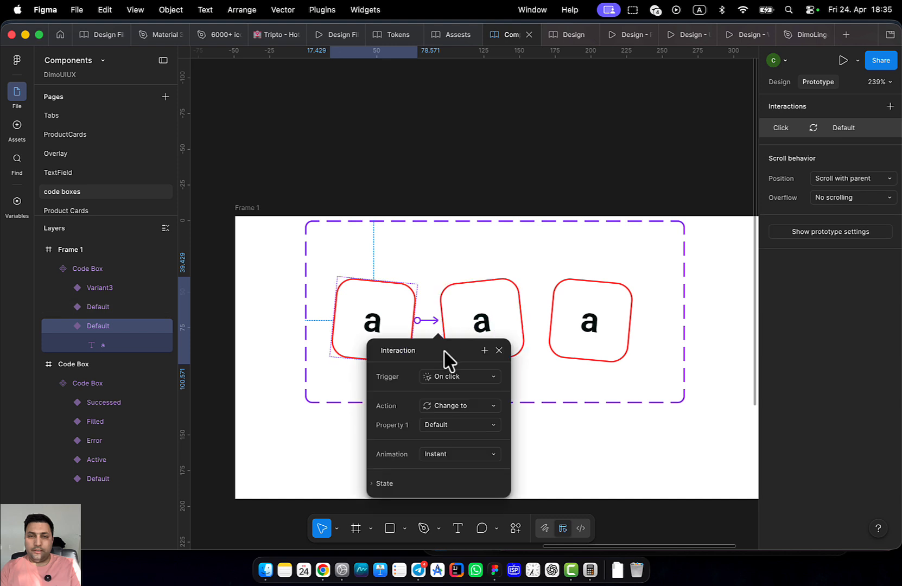
scroll(572, 390, down, 4)
click(496, 285)
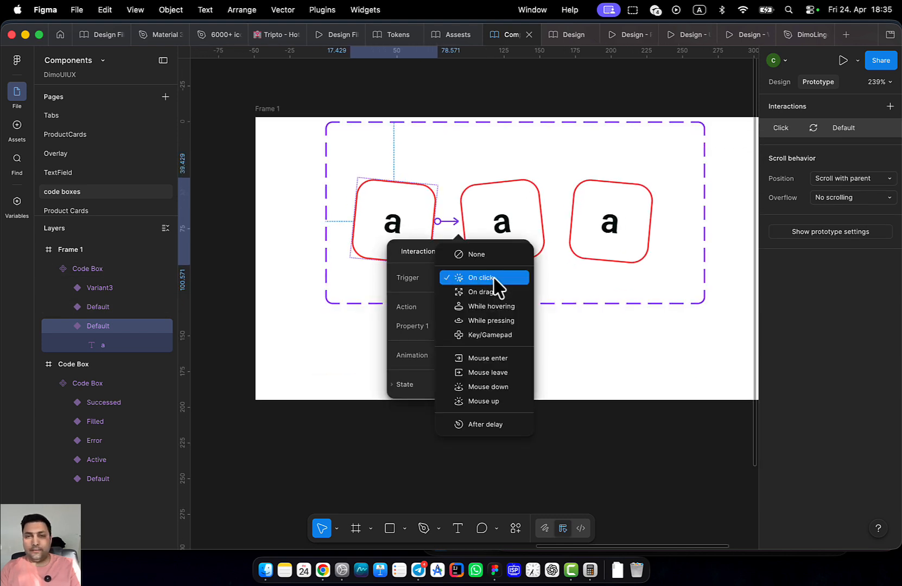
click(496, 278)
click(480, 277)
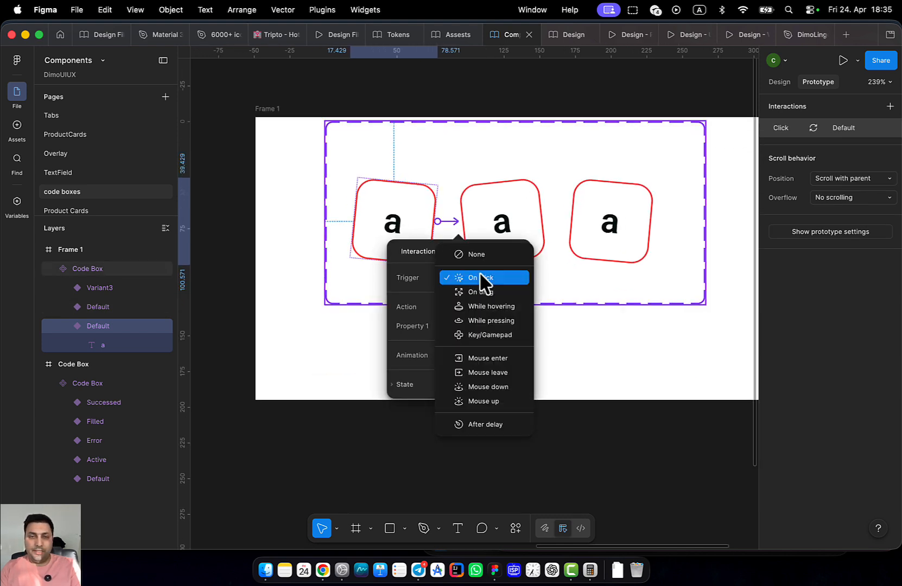
click(502, 426)
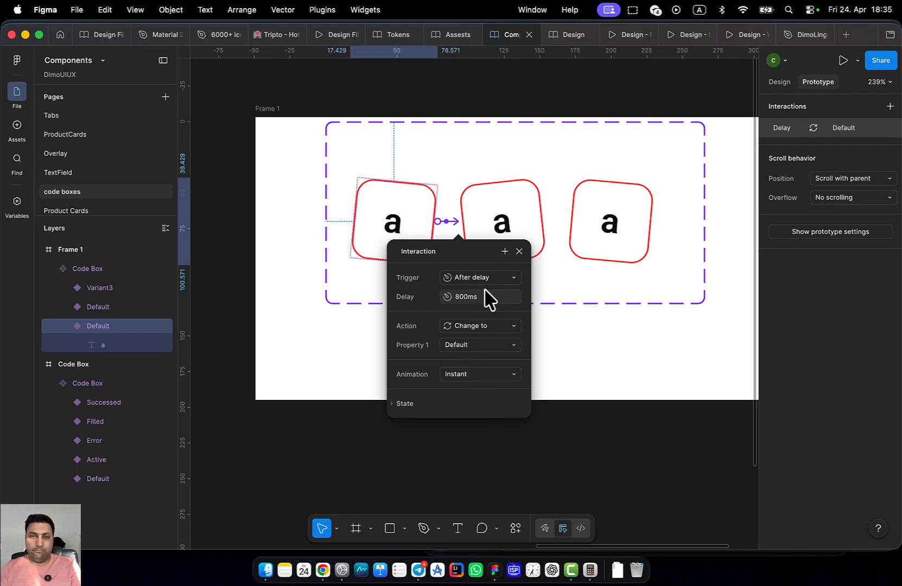
click(526, 219)
Link the second box to Variant3 and delete the third box's connection to Default
drag(546, 222, 404, 258)
click(652, 227)
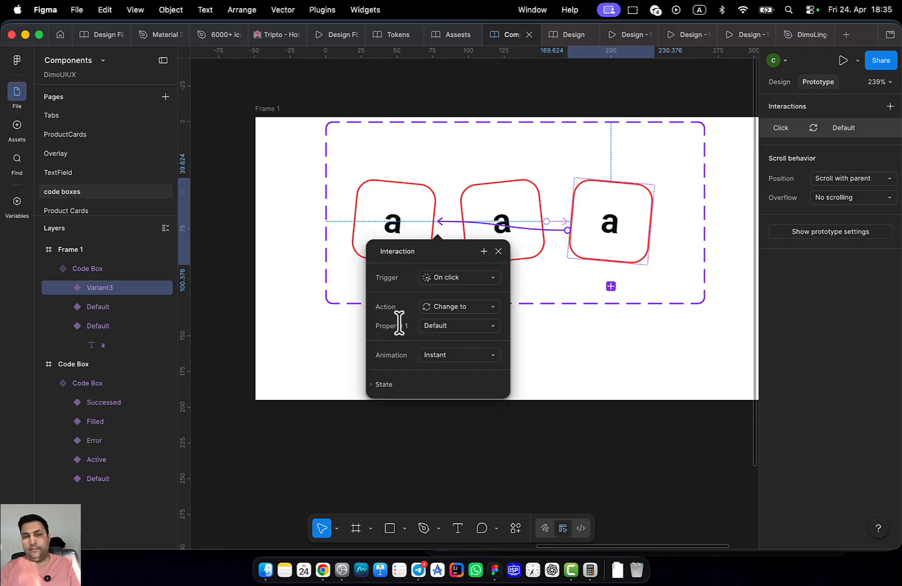
click(555, 231)
key(Delete)
click(409, 256)
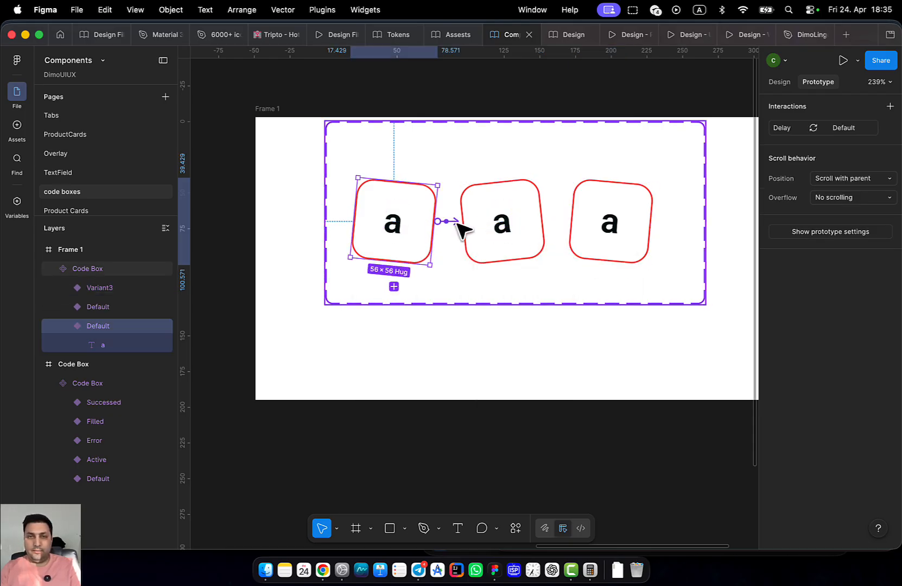
Widen Frame 1 to the right and stretch the Code Box set to match
scroll(543, 274, right, 3)
scroll(516, 266, down, 10)
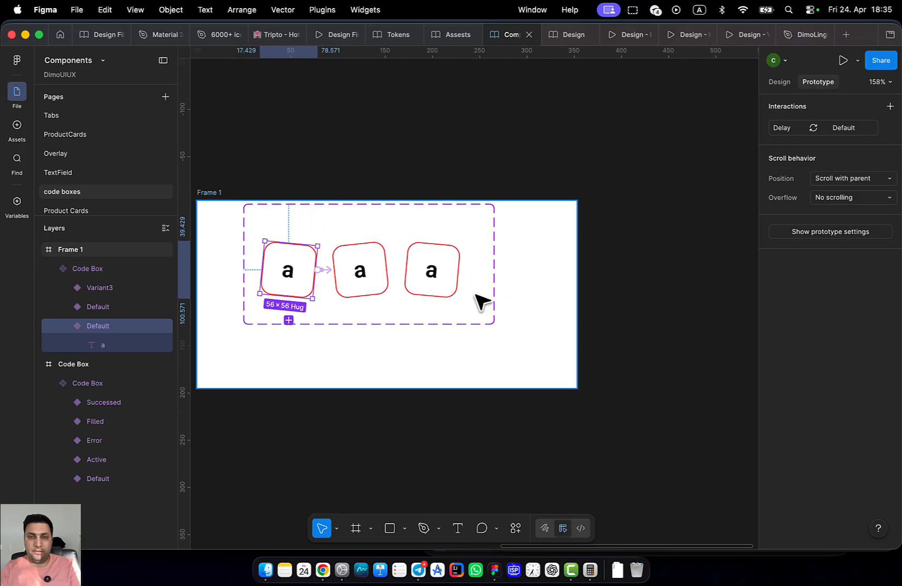
click(303, 223)
drag(544, 285, 797, 300)
click(423, 260)
drag(425, 274, 672, 288)
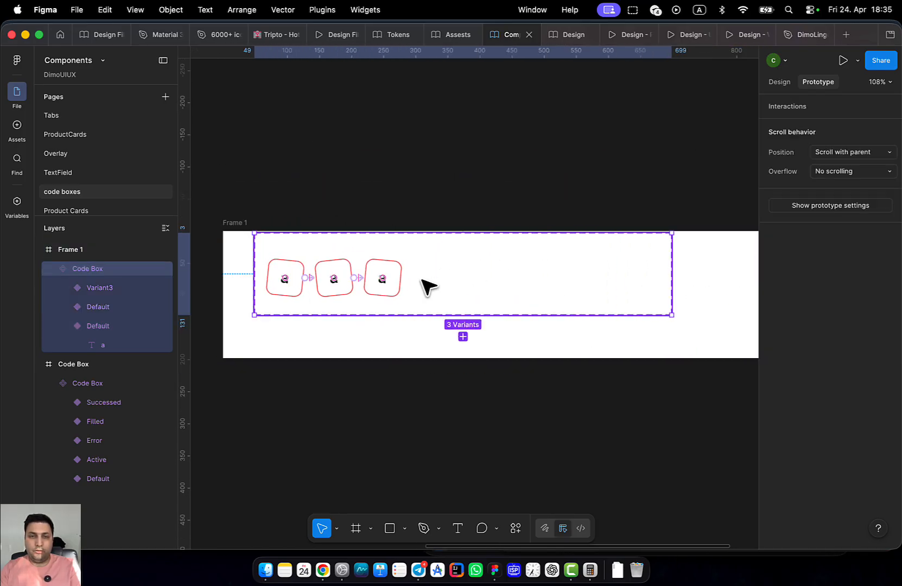
scroll(383, 294, up, 4)
Duplicate the selected Code Box variant twice with Cmd+D
click(388, 295)
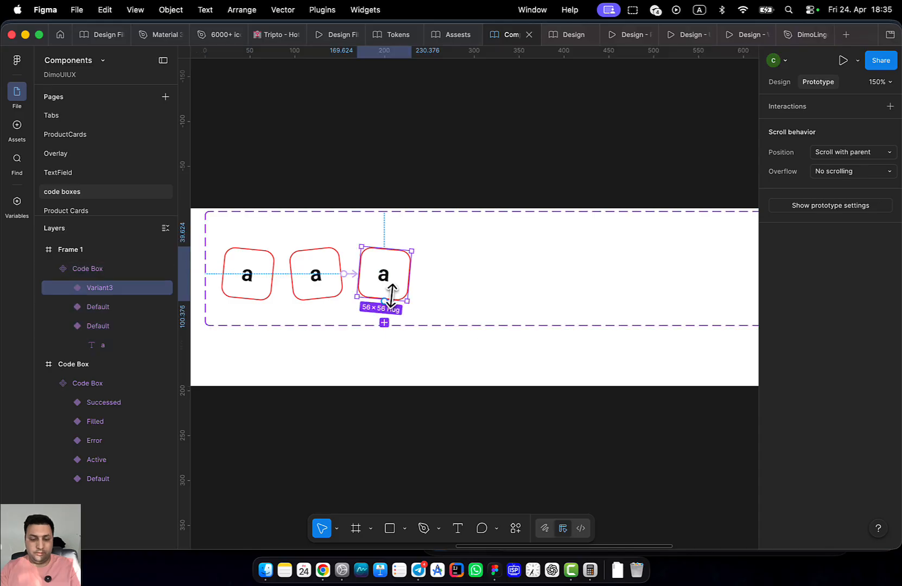
key(super+d)
key(super+d)
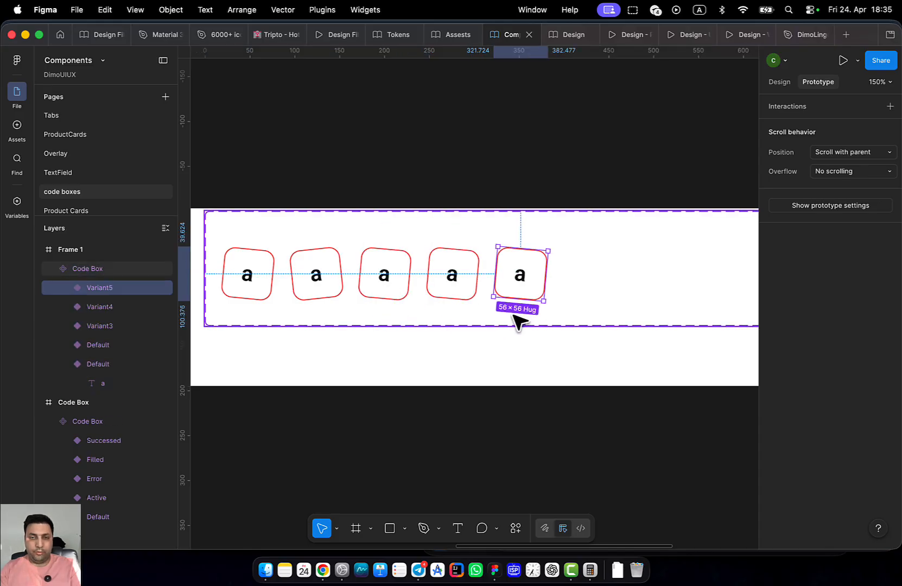
key(super+d)
click(435, 285)
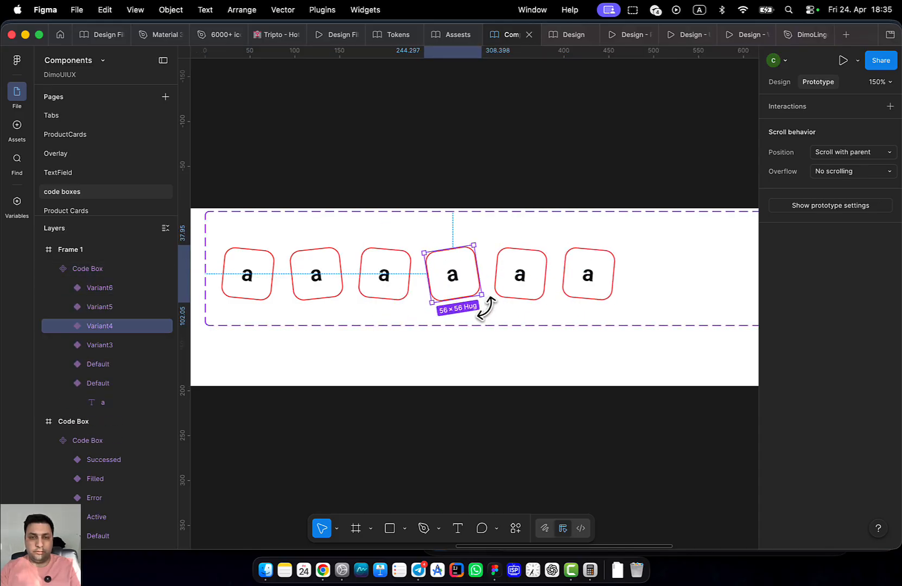
Tilt Variant5 slightly and Variant6 counter-clockwise
click(534, 297)
drag(543, 307, 536, 304)
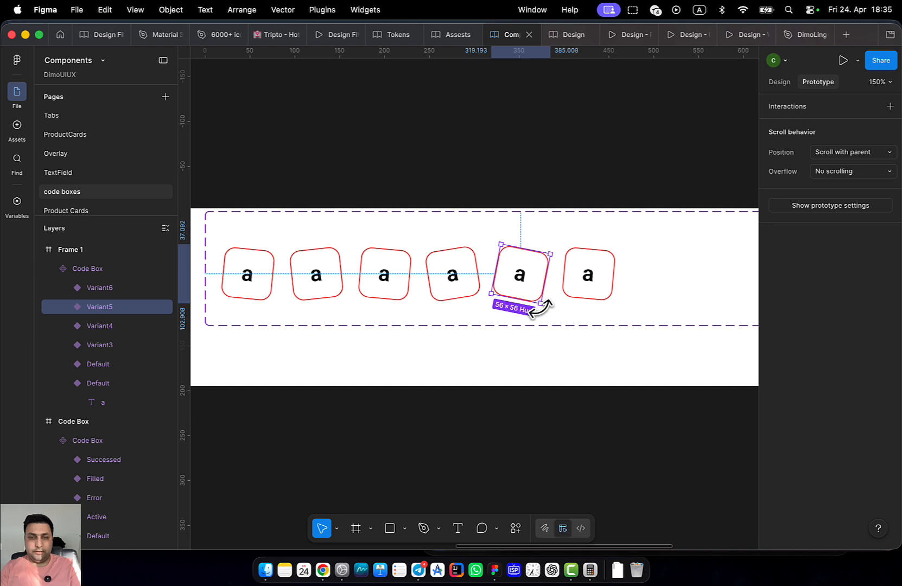
click(599, 294)
drag(609, 307, 656, 284)
Add Variant7 and set its rotation to 0°
click(589, 323)
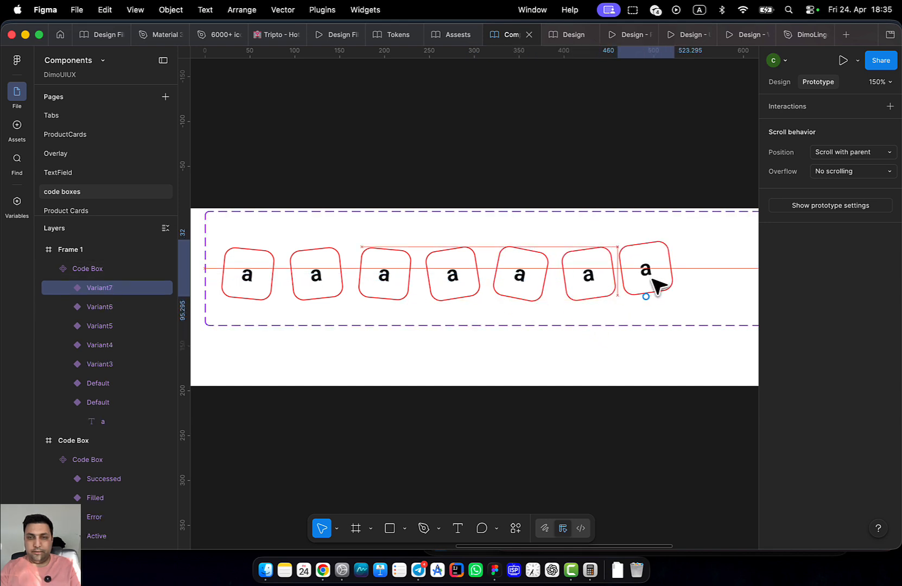
click(780, 81)
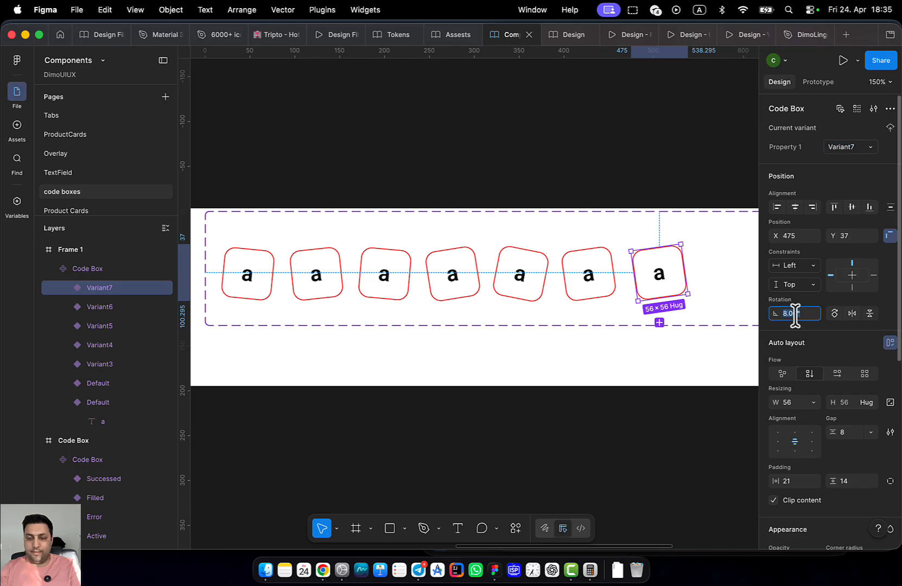
text(0)
key(Return)
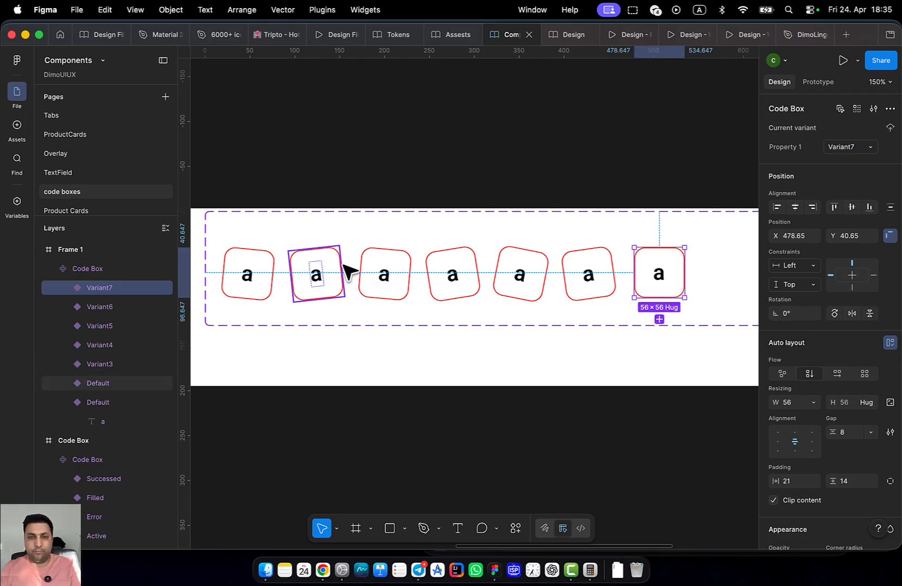
click(820, 82)
click(256, 275)
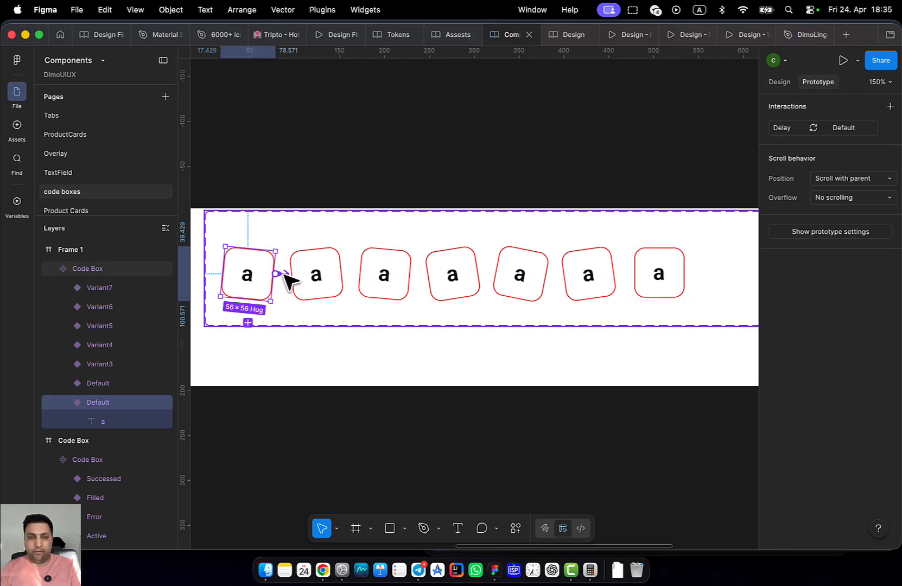
Link Variant3 to Variant4 with an After delay (800ms) Change to interaction
click(341, 279)
click(407, 279)
drag(448, 285, 452, 287)
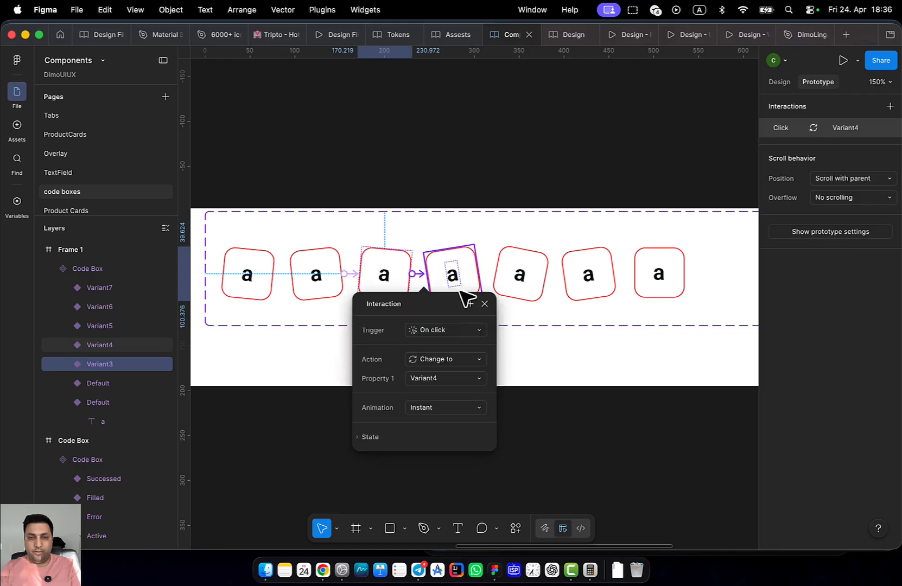
click(447, 365)
click(439, 303)
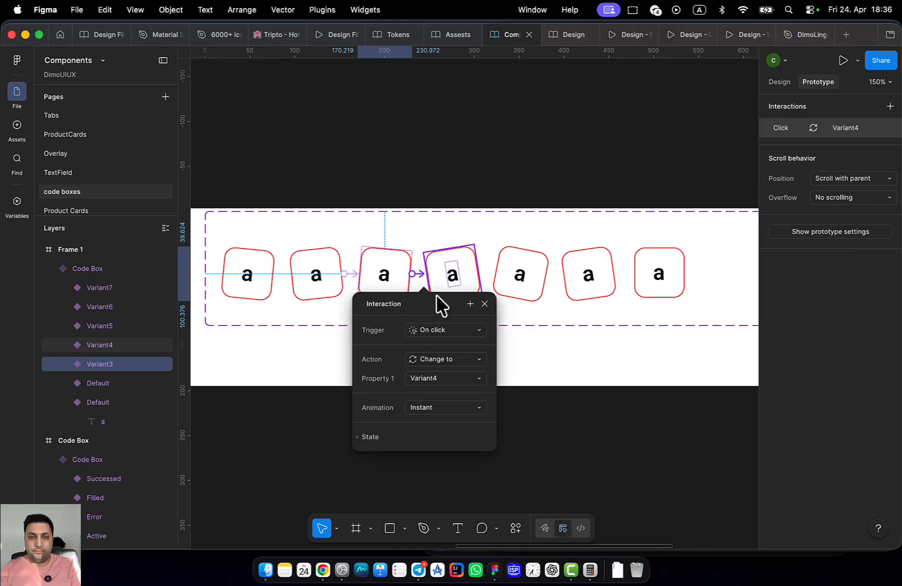
click(436, 329)
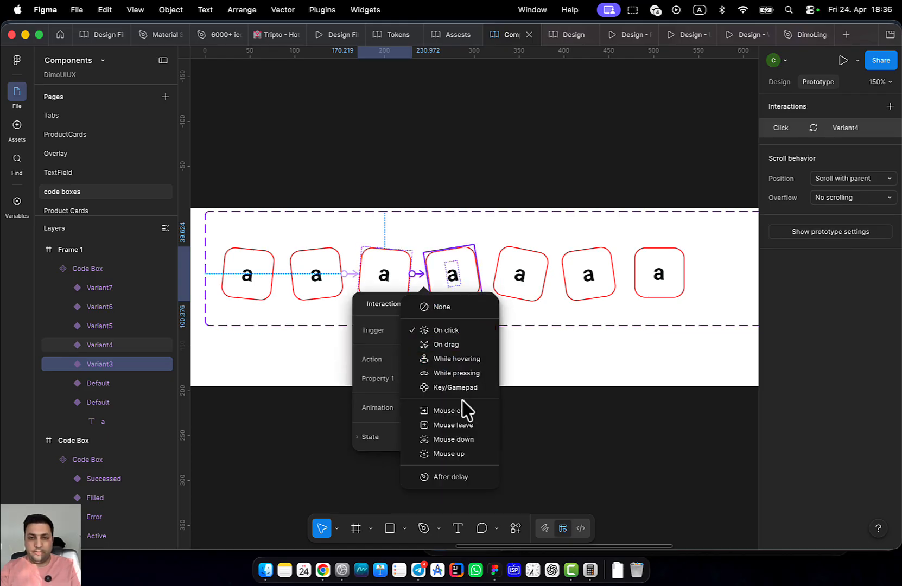
click(463, 478)
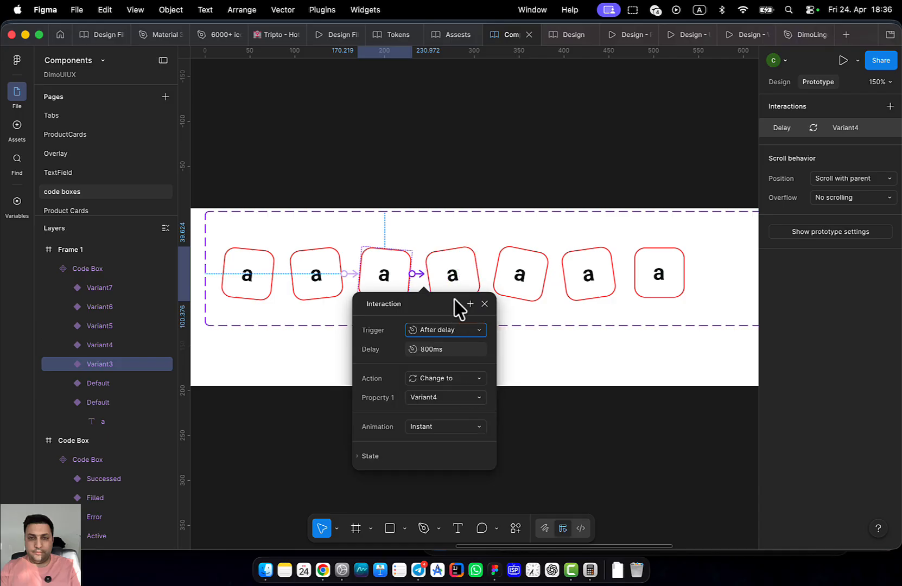
Link Variant4 to Variant5 and Variant5 to Variant6, each firing after an 800ms delay
click(469, 283)
drag(478, 276, 535, 296)
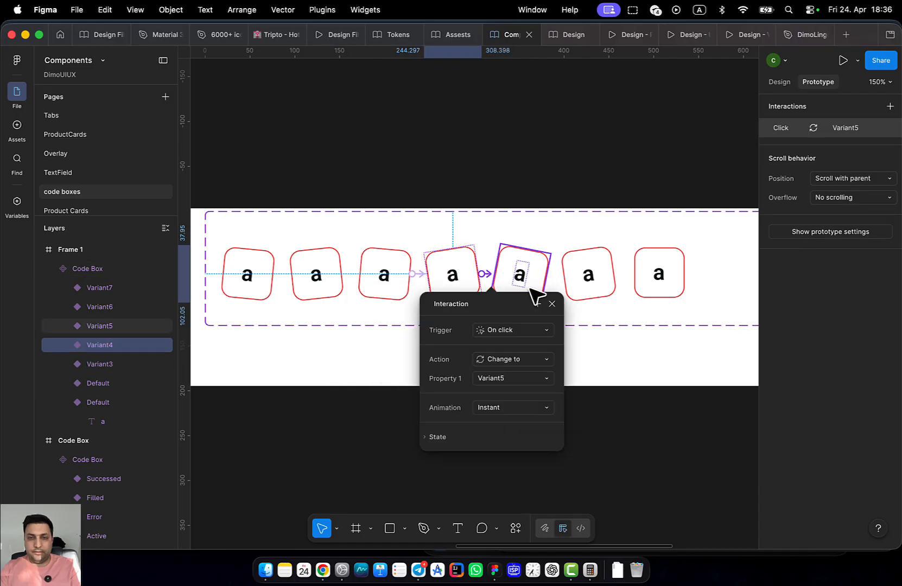
click(516, 331)
click(522, 478)
click(534, 288)
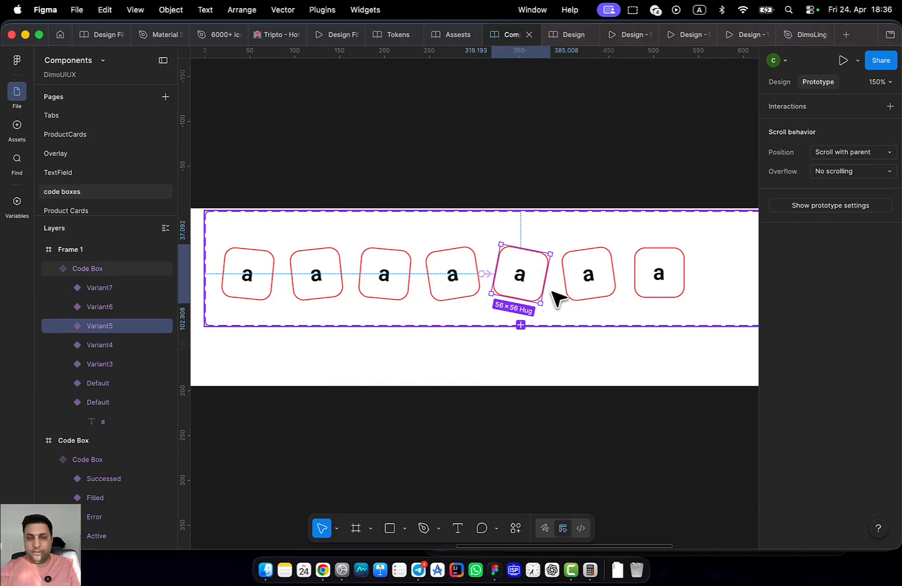
drag(550, 273, 558, 280)
click(572, 331)
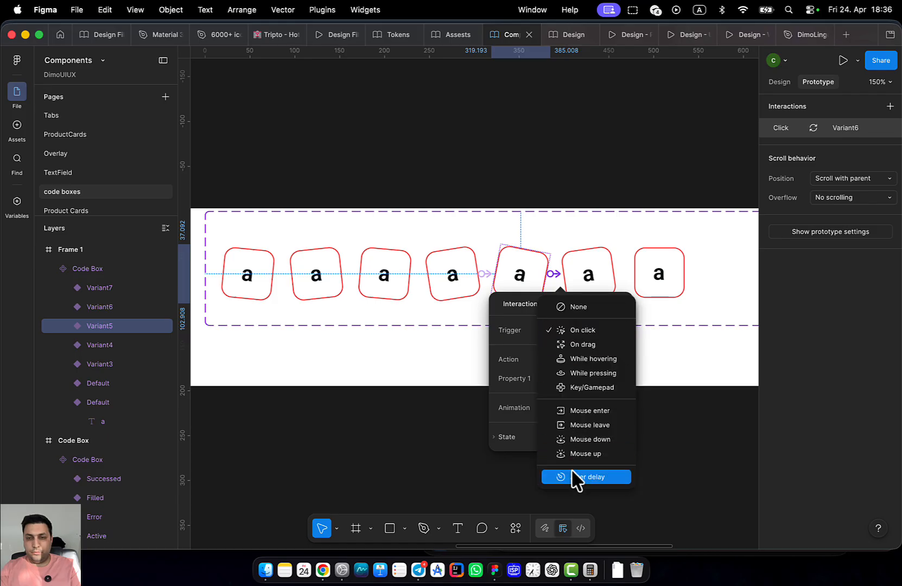
click(574, 477)
Link Variant6 to Variant7 after an 800ms delay, then check the first box's interaction
click(588, 268)
drag(619, 274, 651, 276)
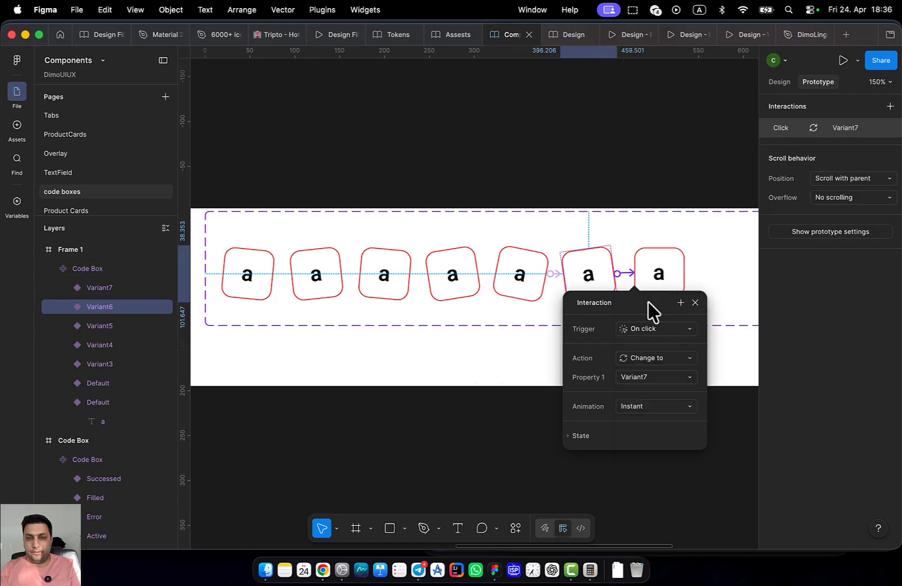
click(655, 330)
click(661, 478)
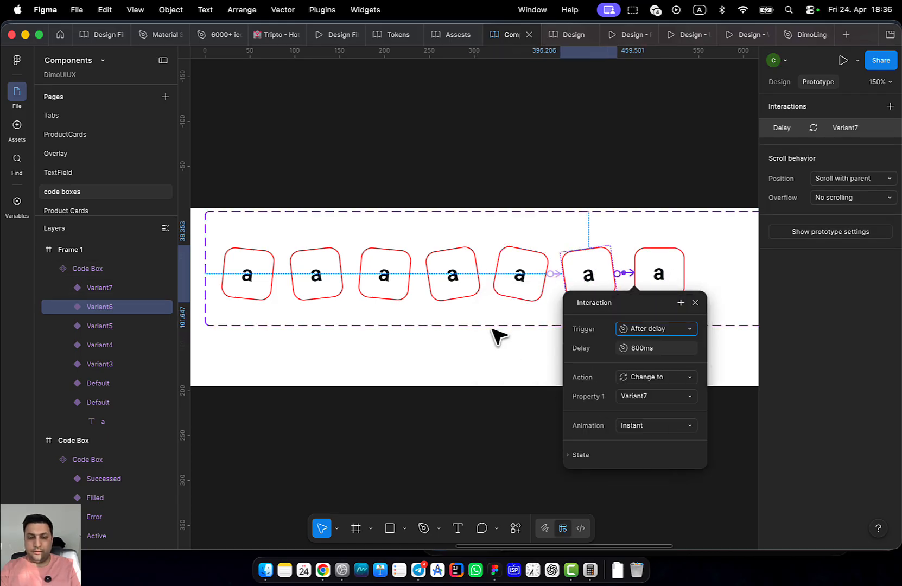
click(491, 330)
scroll(455, 344, down, 5)
scroll(462, 254, up, 3)
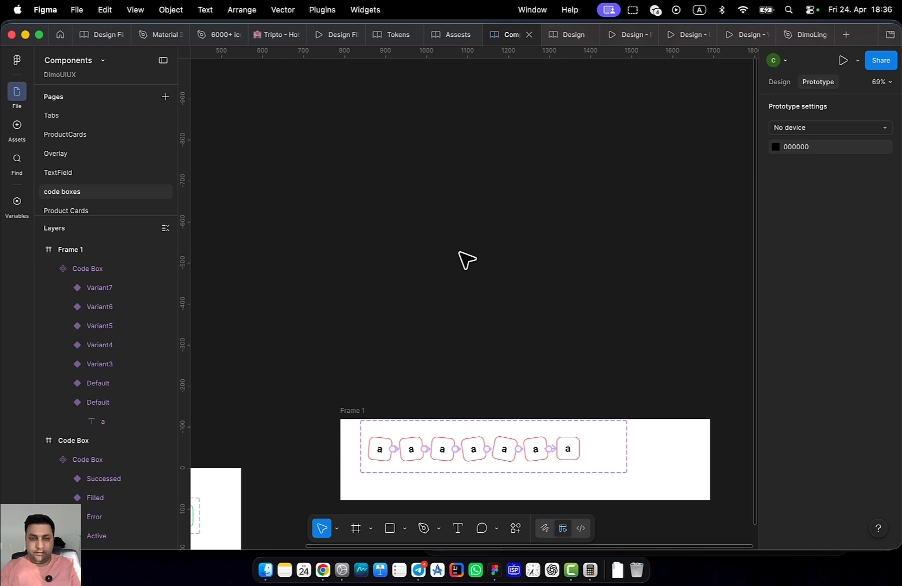
click(375, 449)
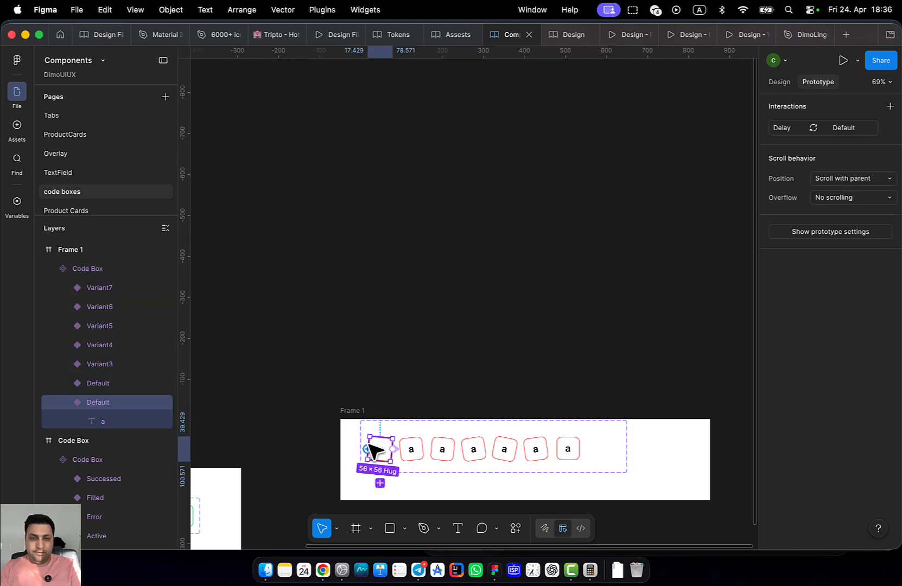
Go to the Protoyping page of the travel site Design file
click(550, 38)
scroll(461, 114, left, 5)
scroll(478, 93, up, 3)
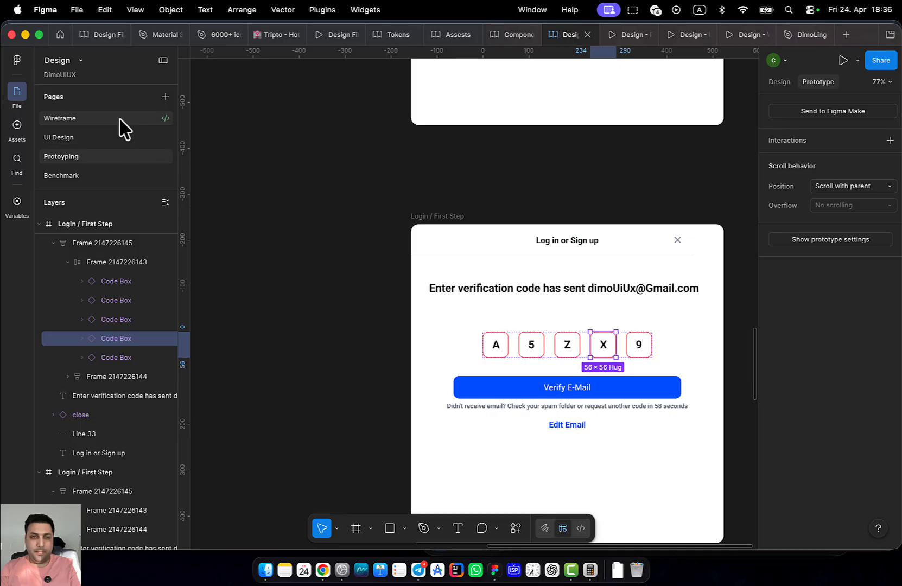
click(59, 137)
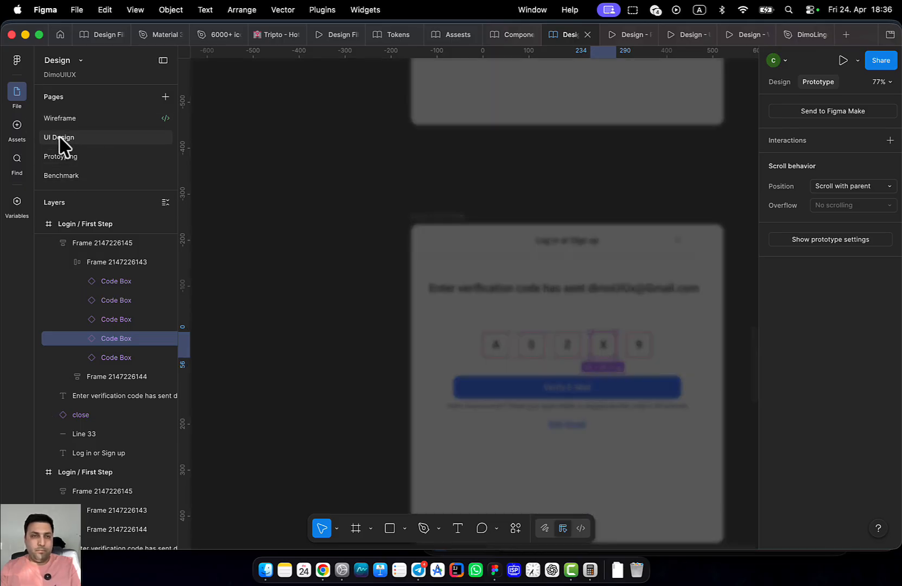
double_click(62, 156)
Remove the stray Code Box near the Home frame's footer
scroll(297, 307, down, 10)
drag(303, 217, 443, 407)
scroll(426, 316, up, 5)
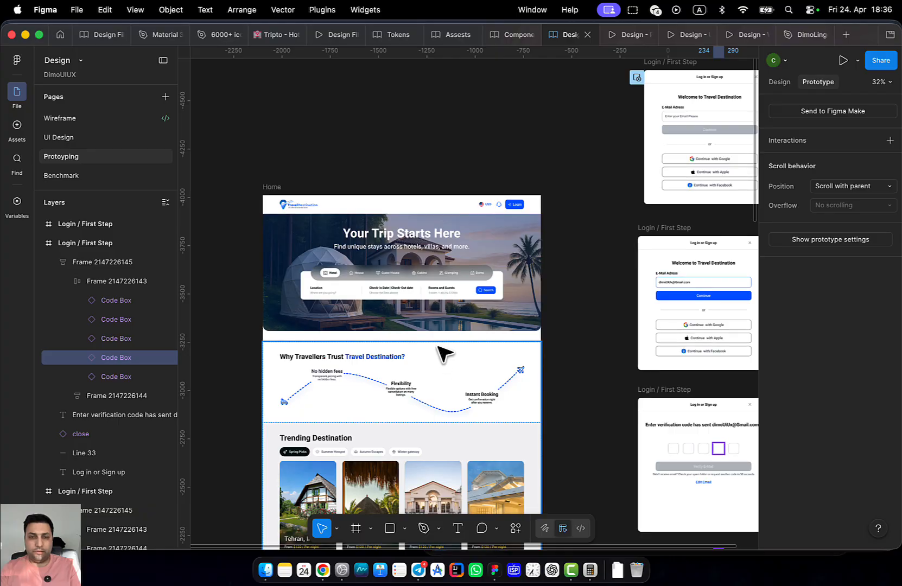
click(450, 367)
scroll(450, 367, down, 5)
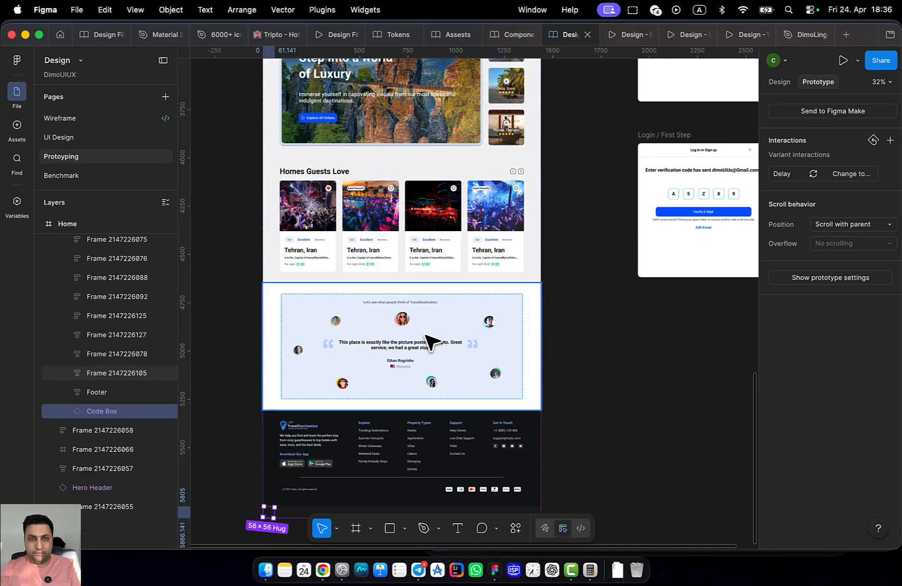
key(super+z)
Select the Code Box instance on the Home search panel
drag(394, 333, 415, 502)
drag(415, 323, 419, 481)
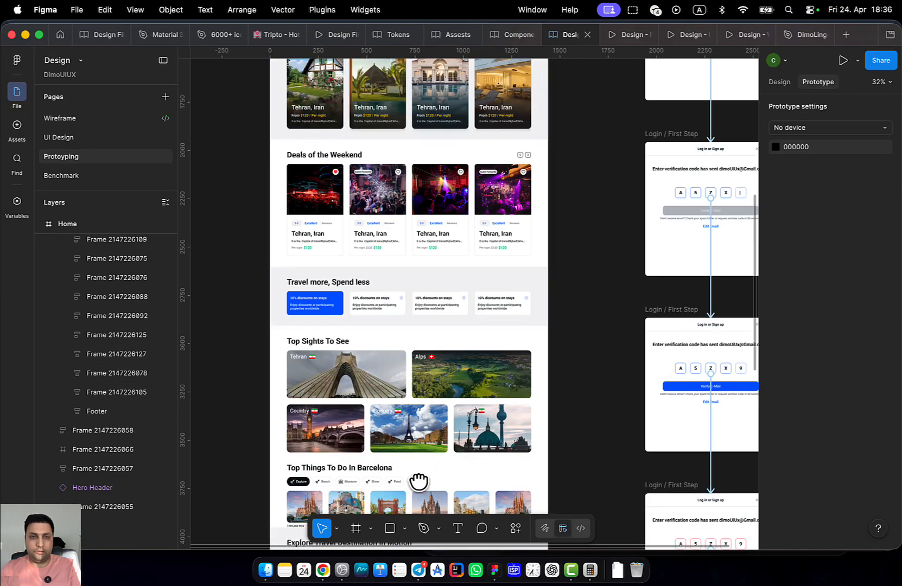
drag(412, 261, 399, 491)
scroll(386, 355, up, 5)
scroll(447, 278, up, 5)
click(460, 274)
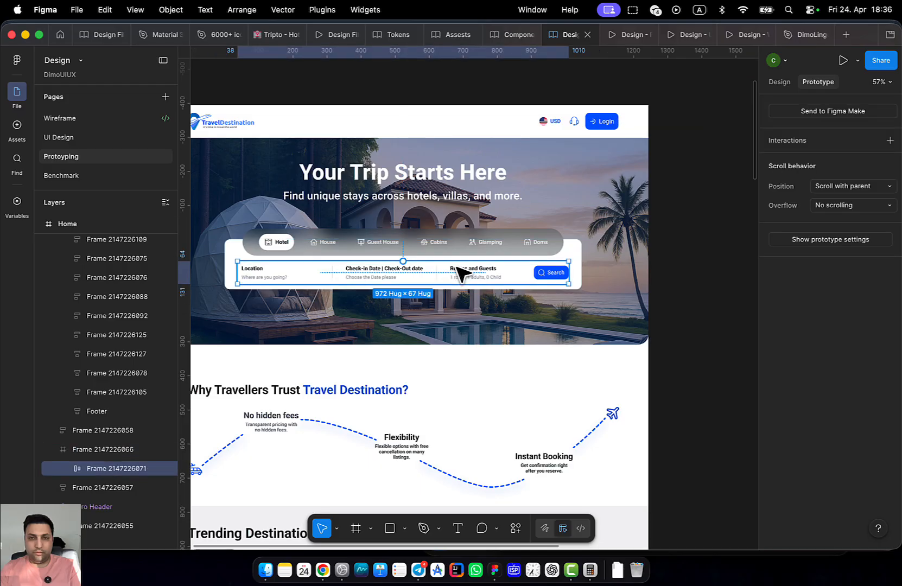
click(512, 253)
click(520, 275)
click(520, 275)
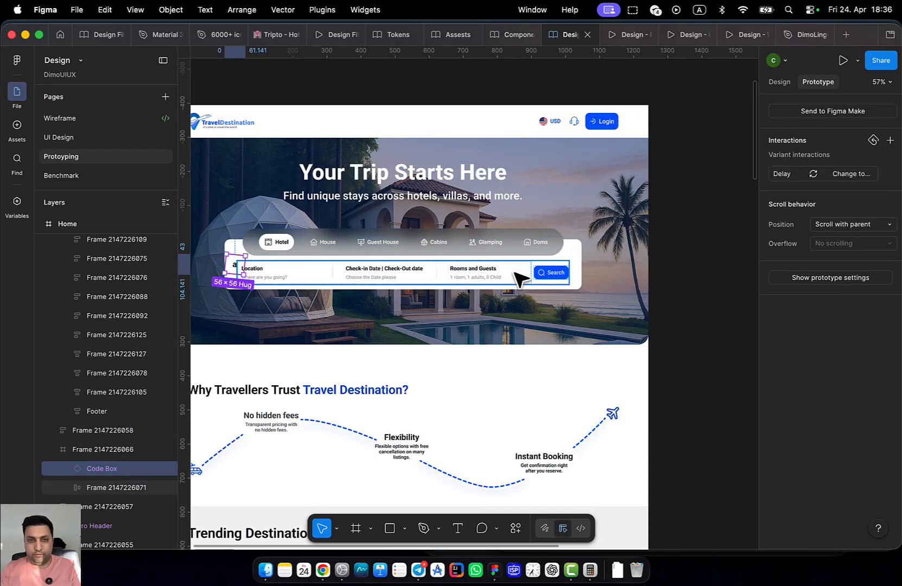
Launch the Home page prototype preview
scroll(217, 297, up, 3)
scroll(326, 304, left, 5)
scroll(435, 312, up, 1)
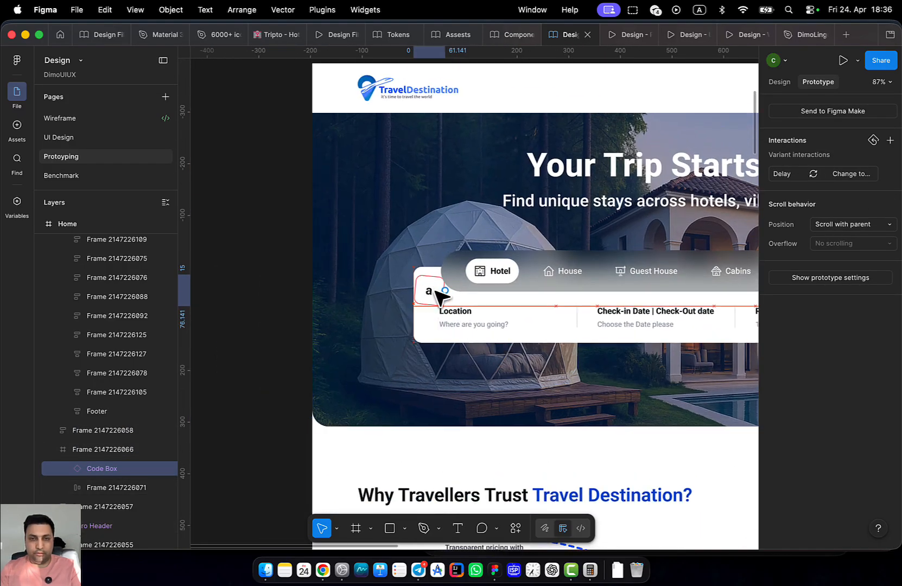
click(608, 35)
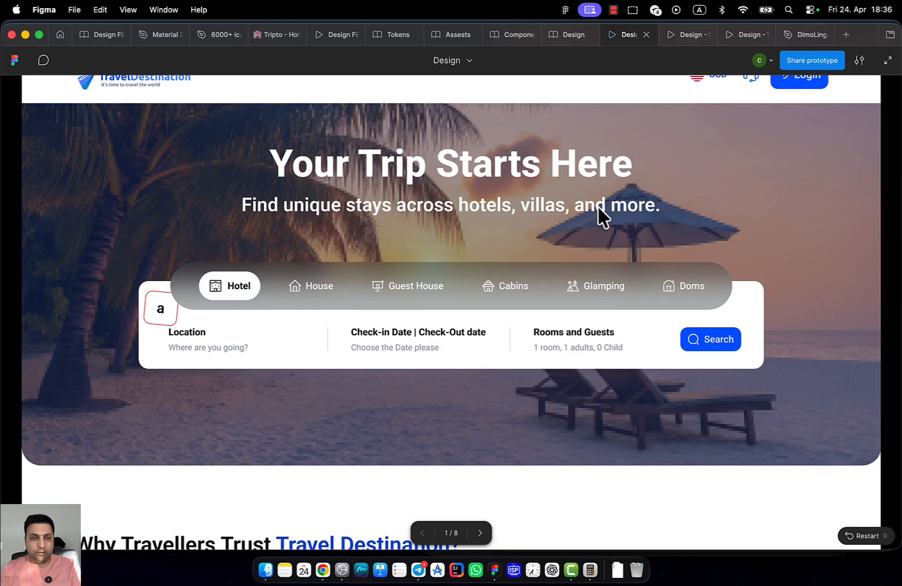
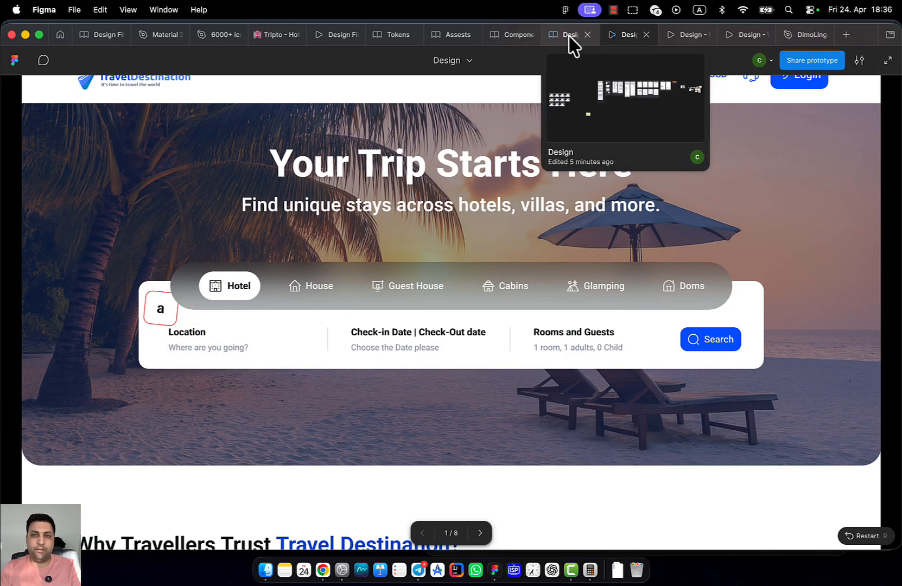
Cut the Code Box from the Home hero, paste it beside the login frames, then undo a test link
click(569, 36)
scroll(392, 304, down, 3)
scroll(340, 269, up, 1)
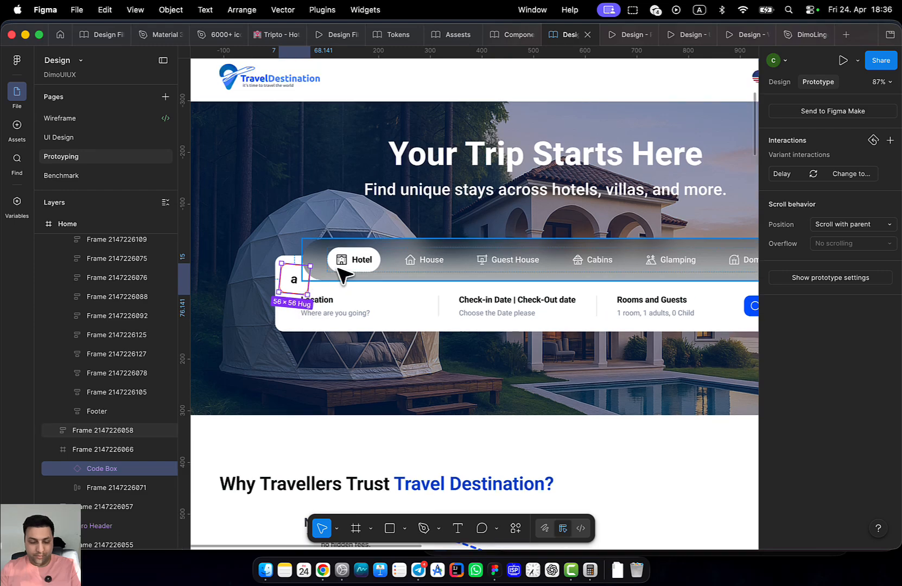
key(Escape)
scroll(354, 276, right, 3)
scroll(483, 306, down, 5)
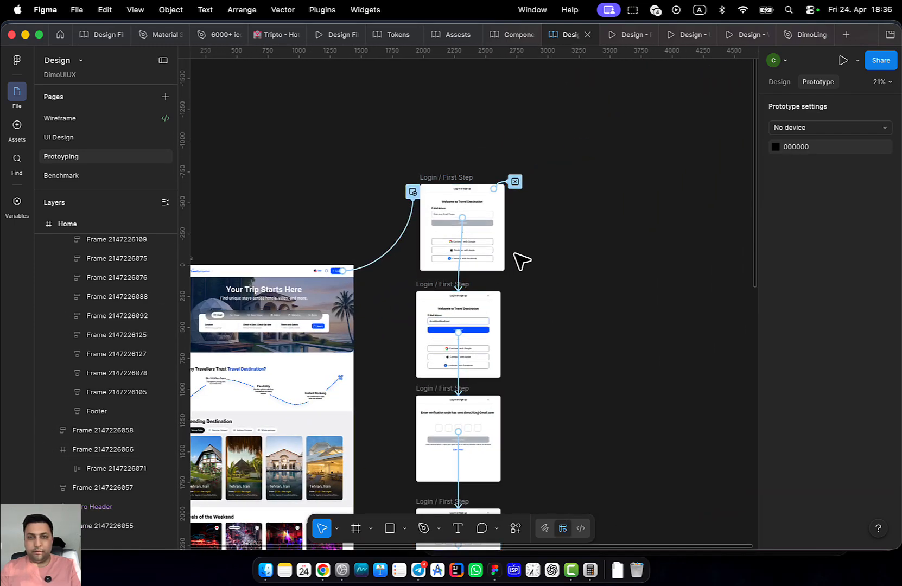
scroll(521, 262, up, 2)
key(super+v)
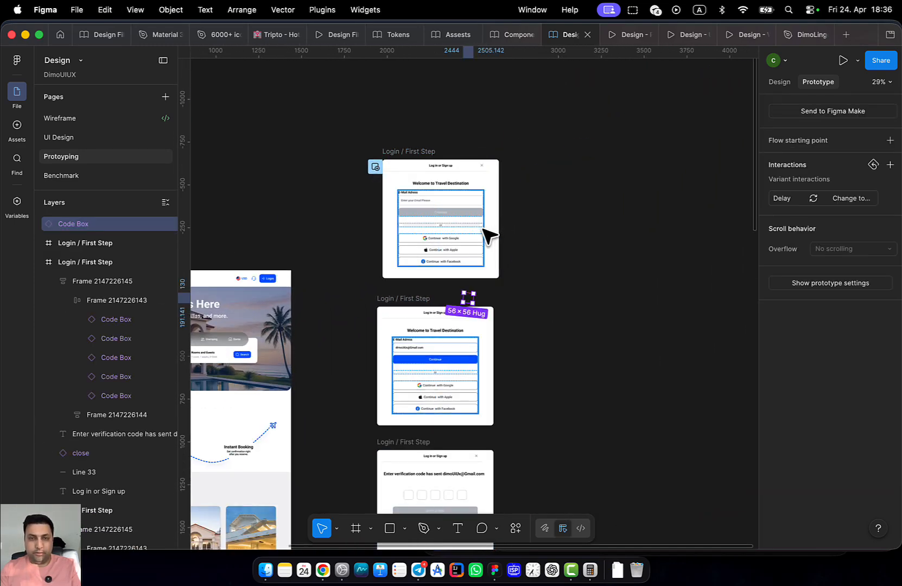
scroll(486, 231, up, 2)
drag(498, 326, 516, 243)
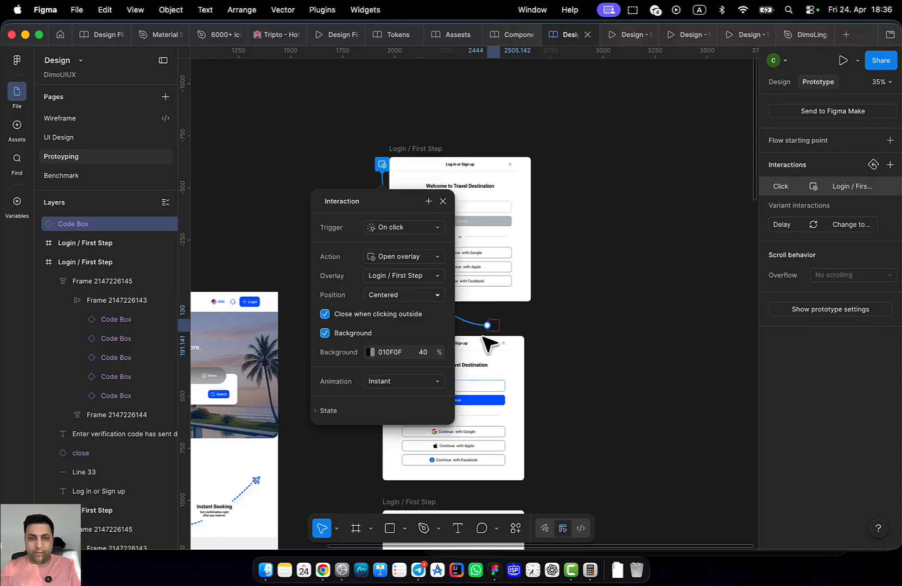
key(super+z)
key(super+z)
Paste the Code Box into the top Login / First Step frame's corner, delete the stray scroll-to connection, and switch to the Components file
scroll(556, 329, up, 2)
scroll(537, 350, right, 2)
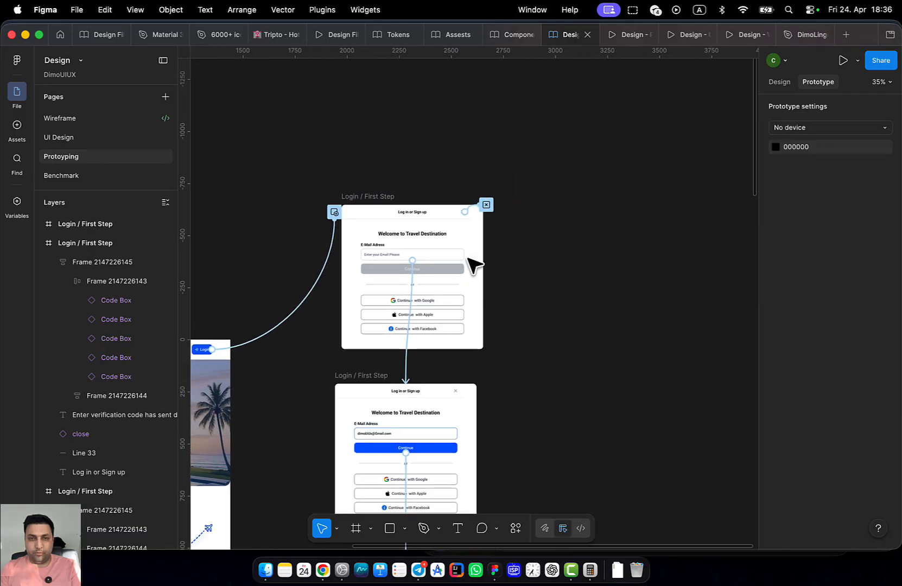
click(383, 197)
key(super+v)
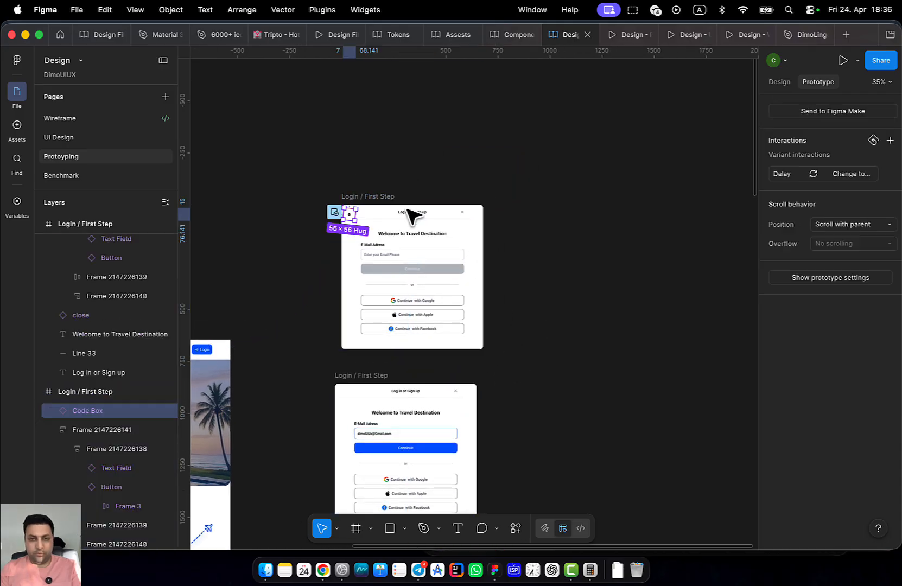
scroll(405, 239, up, 2)
drag(373, 235, 374, 233)
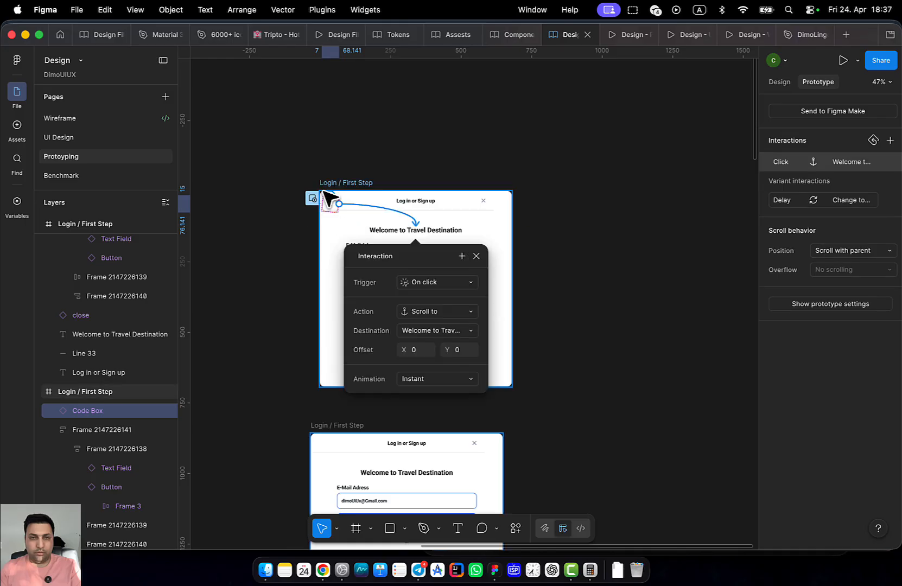
click(373, 206)
key(Delete)
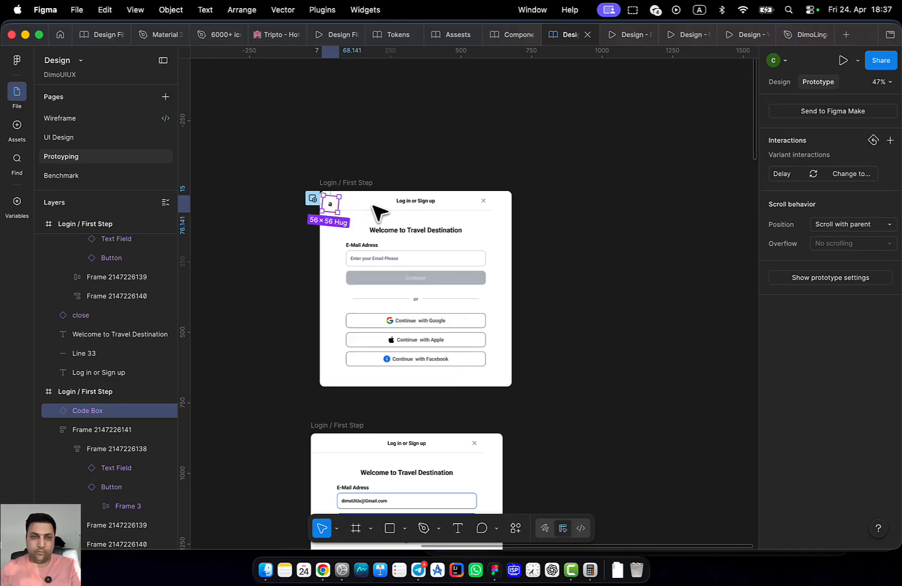
scroll(344, 215, up, 3)
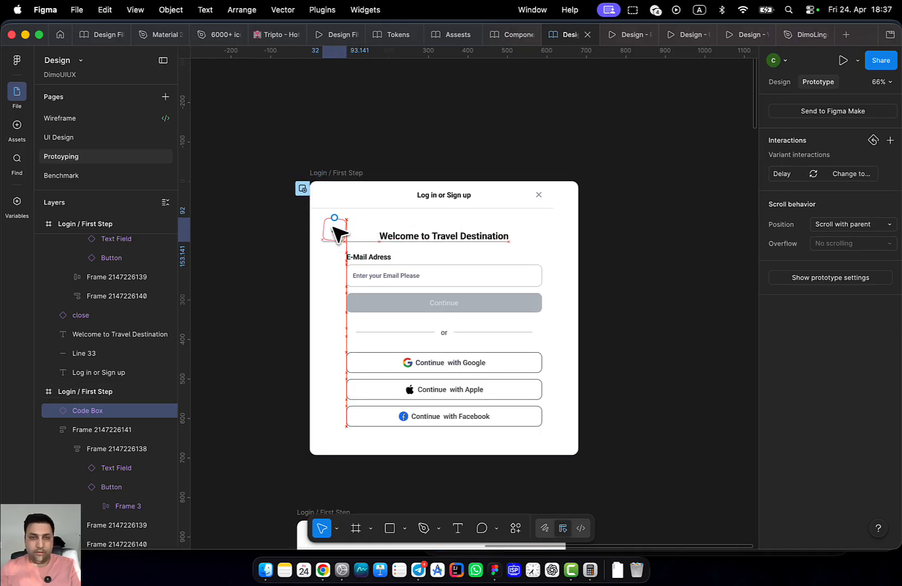
click(505, 35)
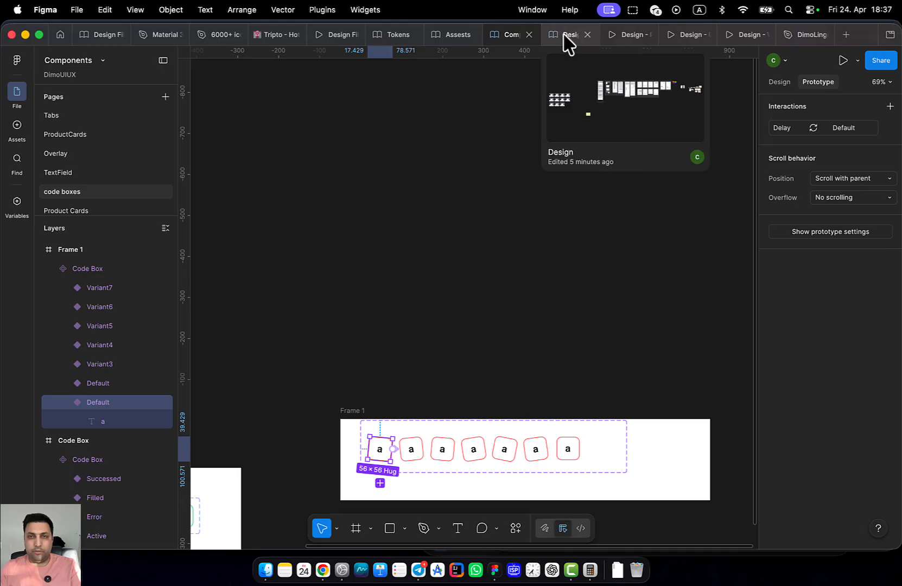
click(618, 35)
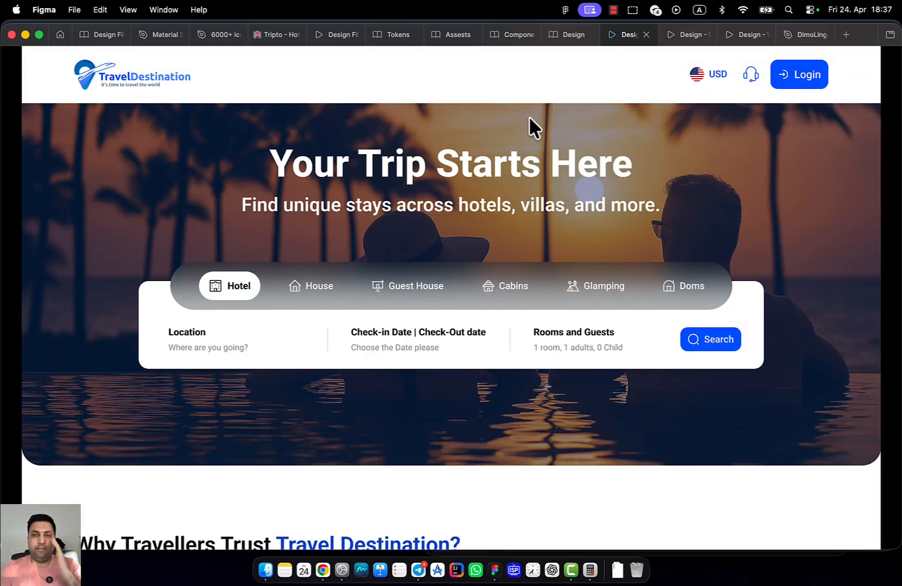
click(792, 87)
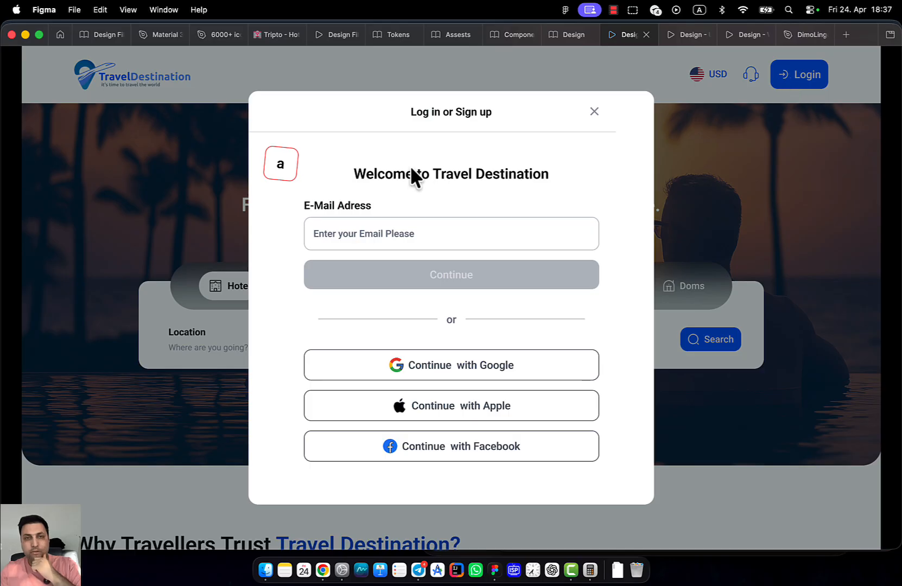
click(564, 34)
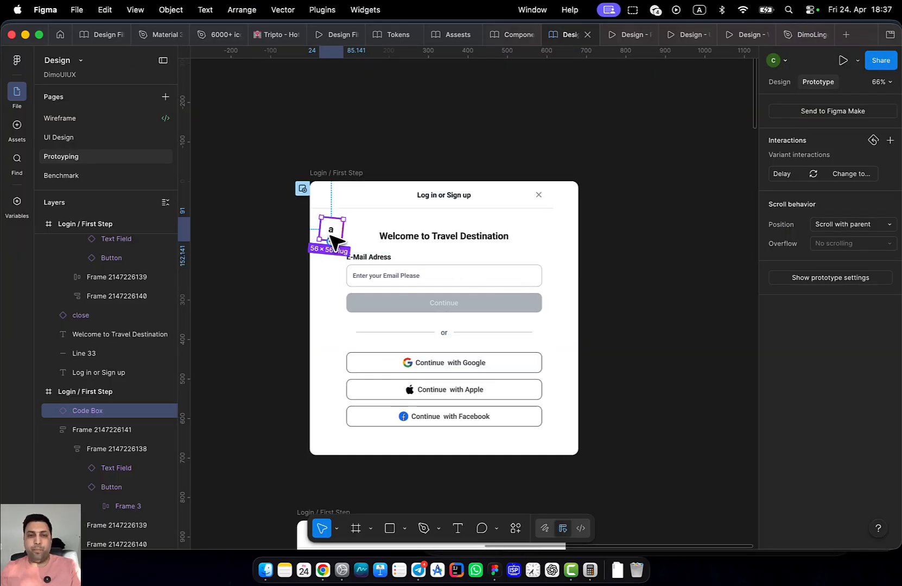
scroll(455, 326, down, 2)
scroll(401, 292, up, 5)
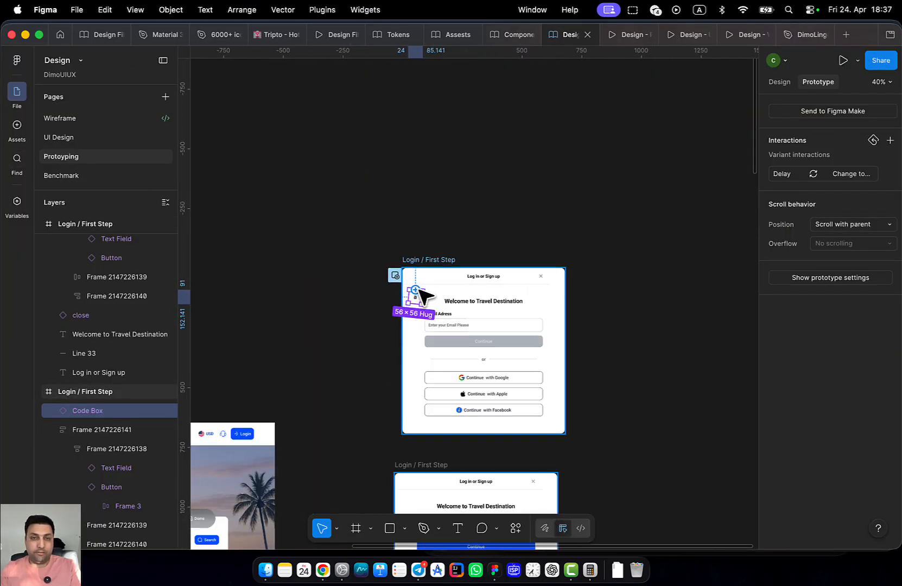
right_click(413, 305)
Inspect the Code Box main component's properties and its first box's after-delay transition
click(467, 413)
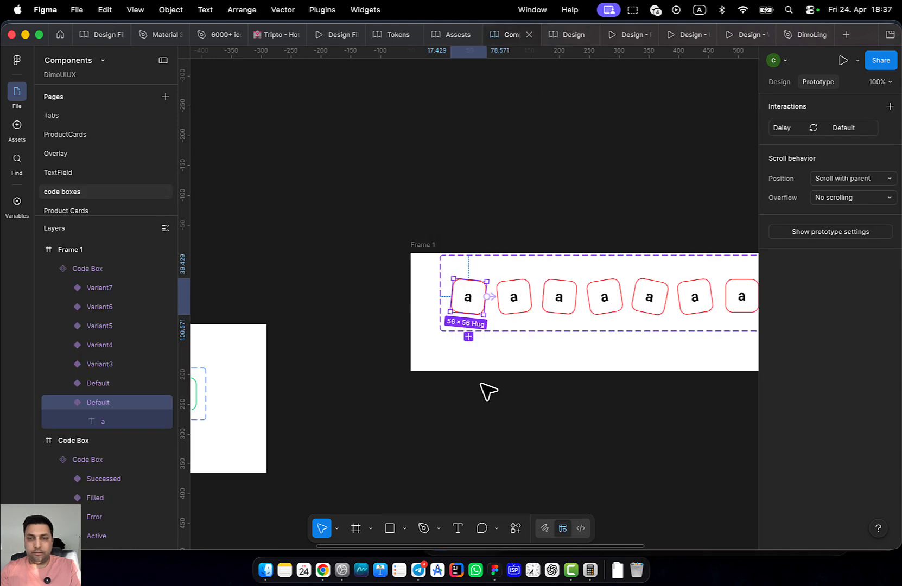
click(780, 82)
scroll(513, 299, up, 3)
click(817, 82)
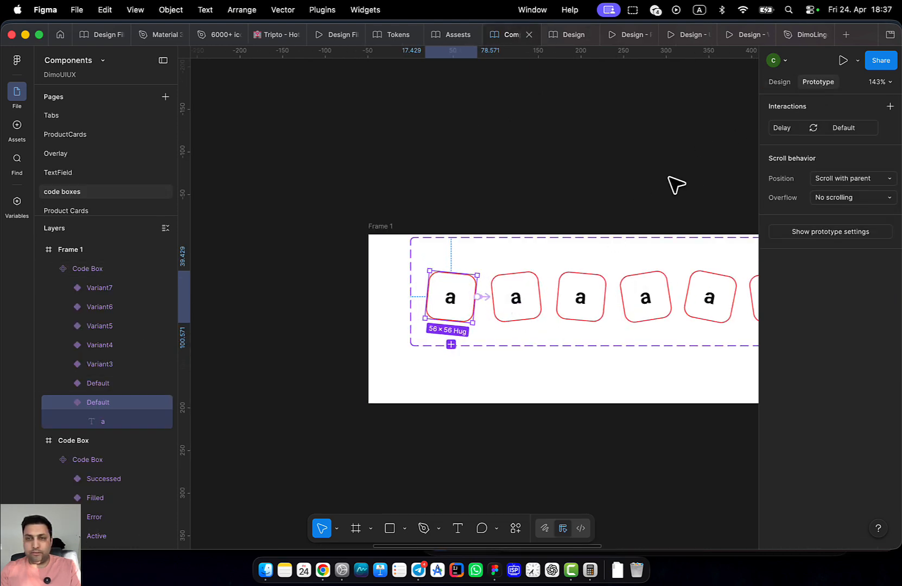
scroll(581, 269, up, 3)
click(448, 309)
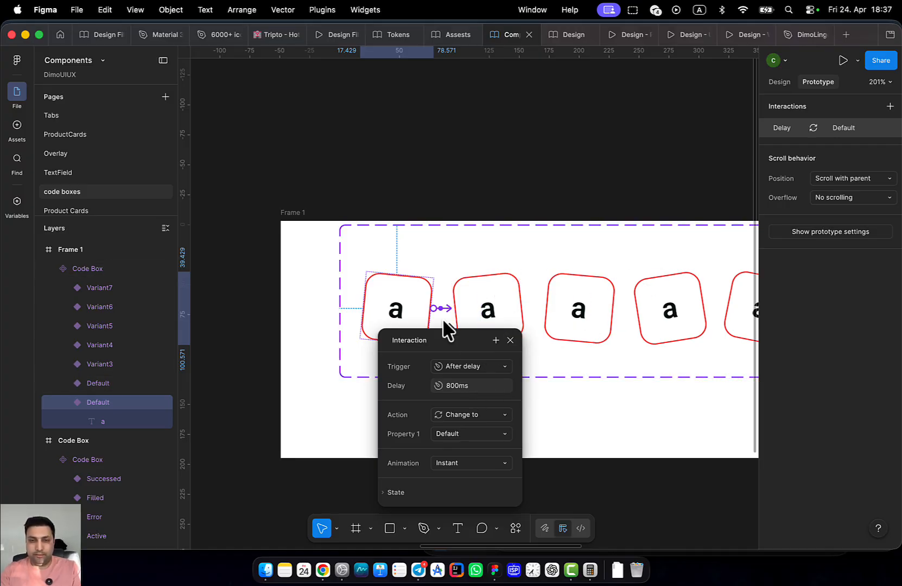
scroll(424, 299, right, 3)
Set the duplicate Default variant's property value to 1
click(440, 285)
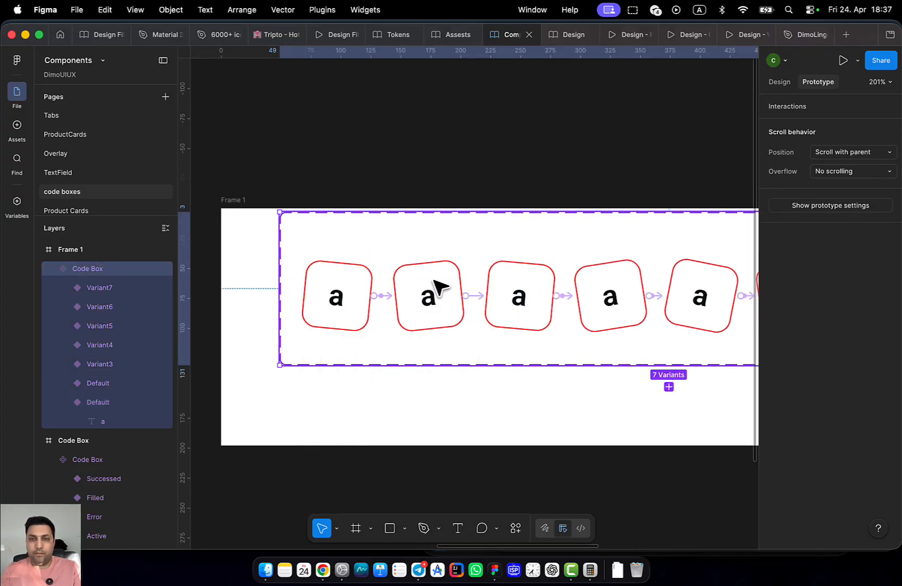
click(779, 82)
click(364, 287)
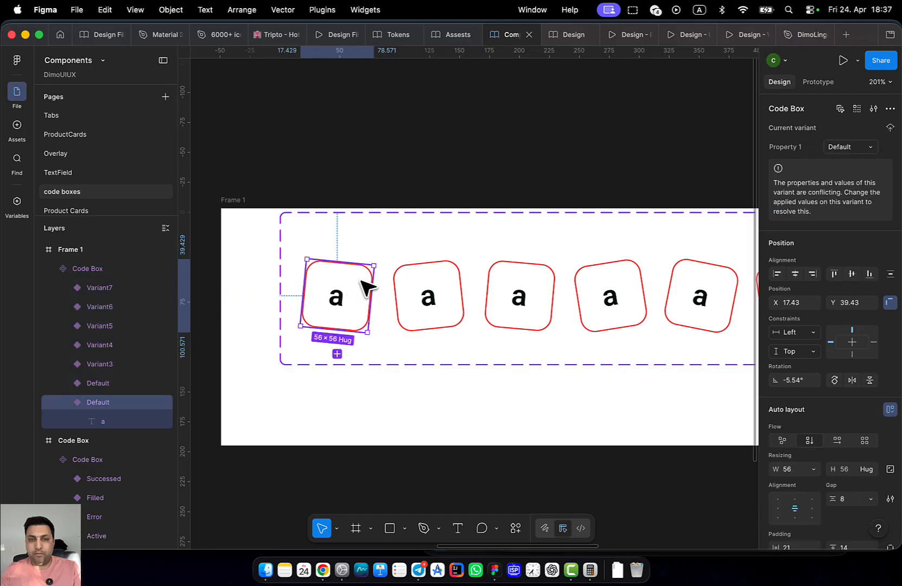
click(439, 287)
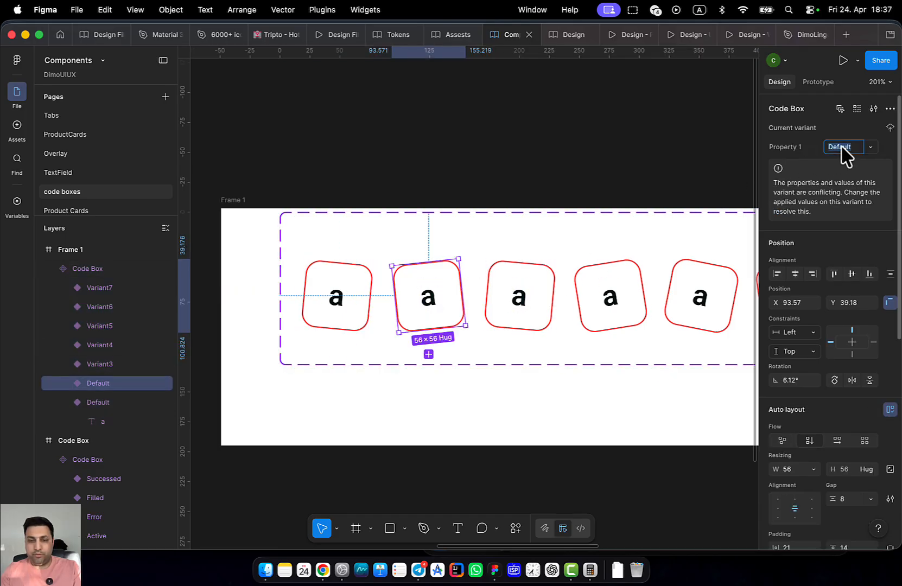
text(1)
key(Return)
Check Variant3 through Variant7 of the Code Box set, then return to the Design file
click(540, 292)
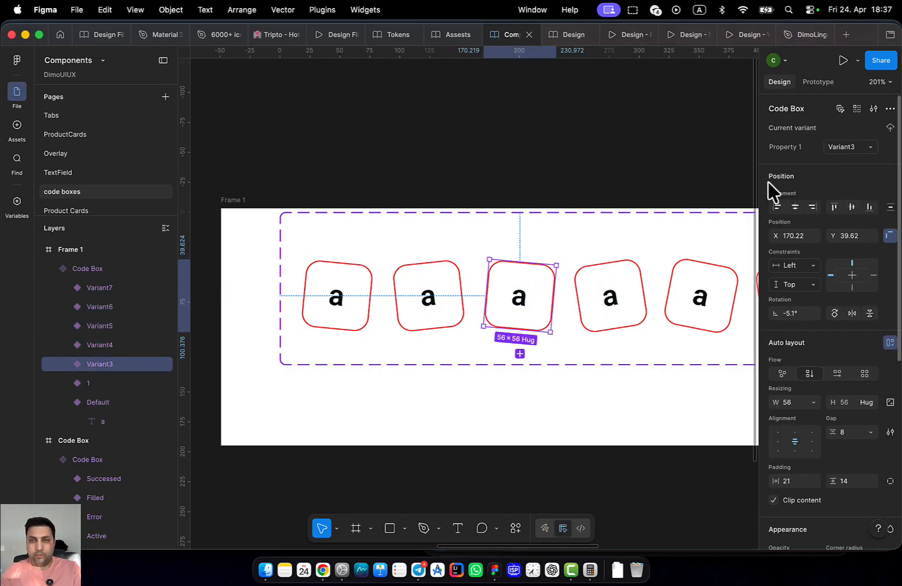
click(640, 315)
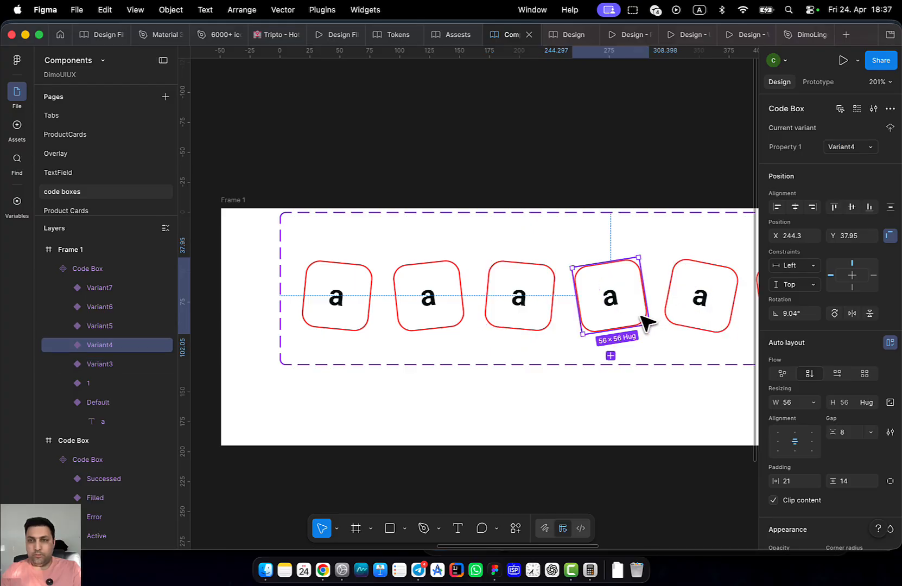
drag(641, 314, 518, 337)
click(590, 322)
click(653, 313)
drag(601, 315, 668, 290)
click(618, 323)
click(390, 258)
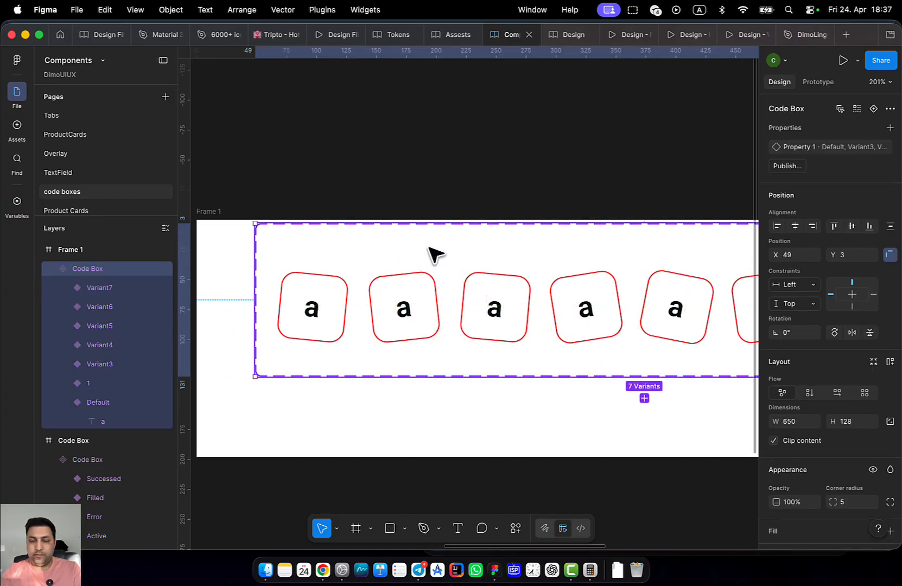
click(565, 35)
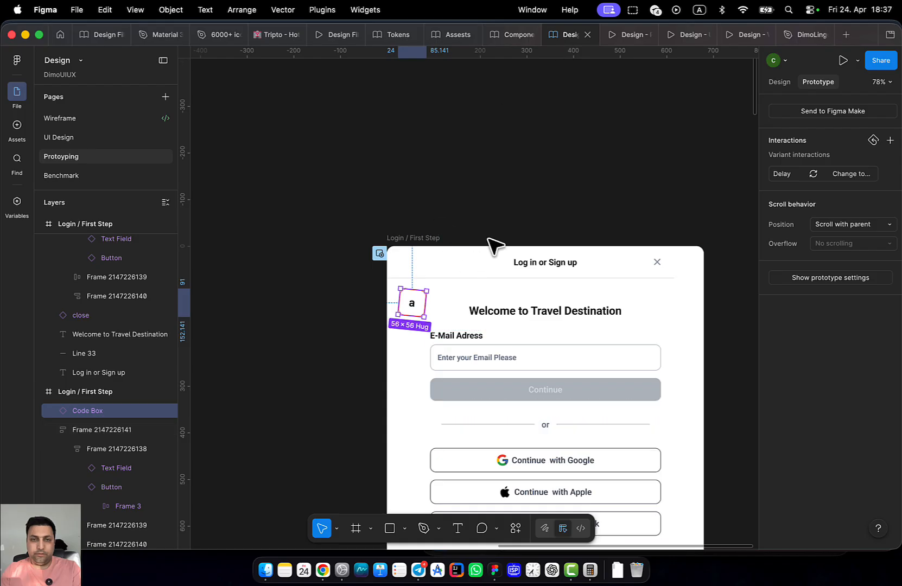
Preview the login modal prototype, closing and reopening the modal from the homepage
click(625, 35)
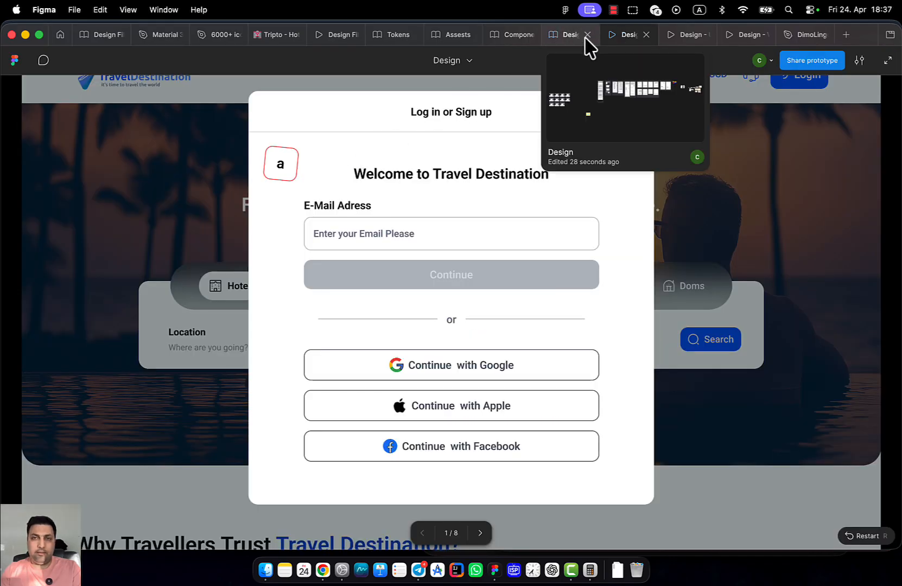
click(585, 36)
click(624, 34)
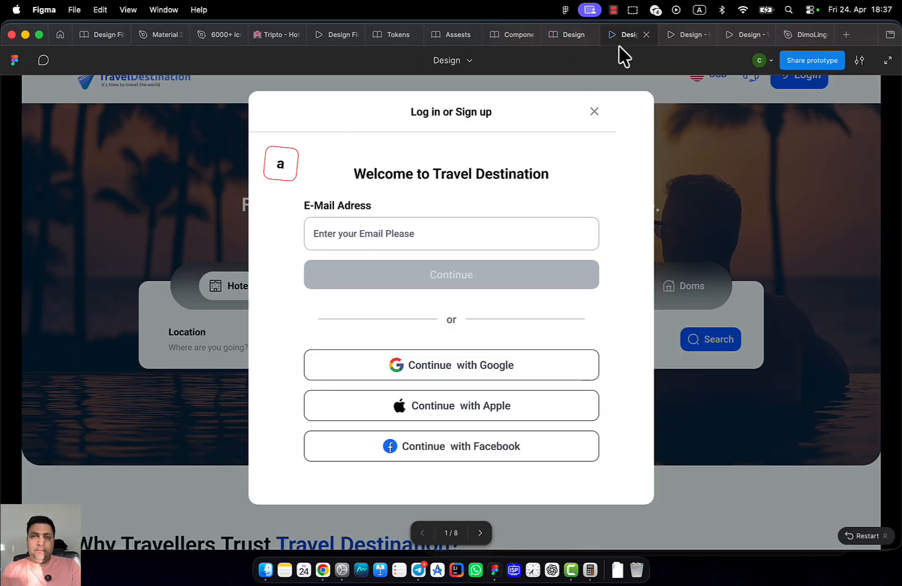
click(594, 111)
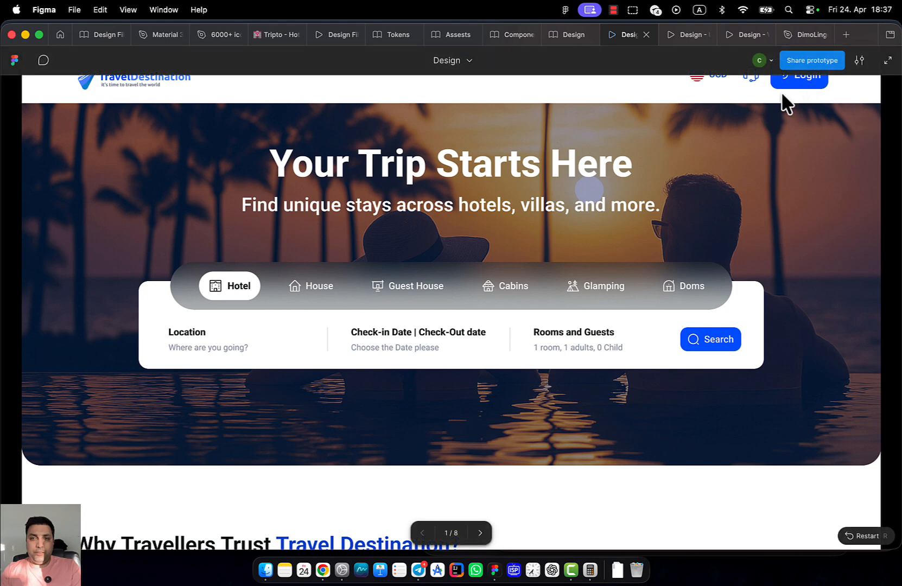
click(800, 75)
click(570, 34)
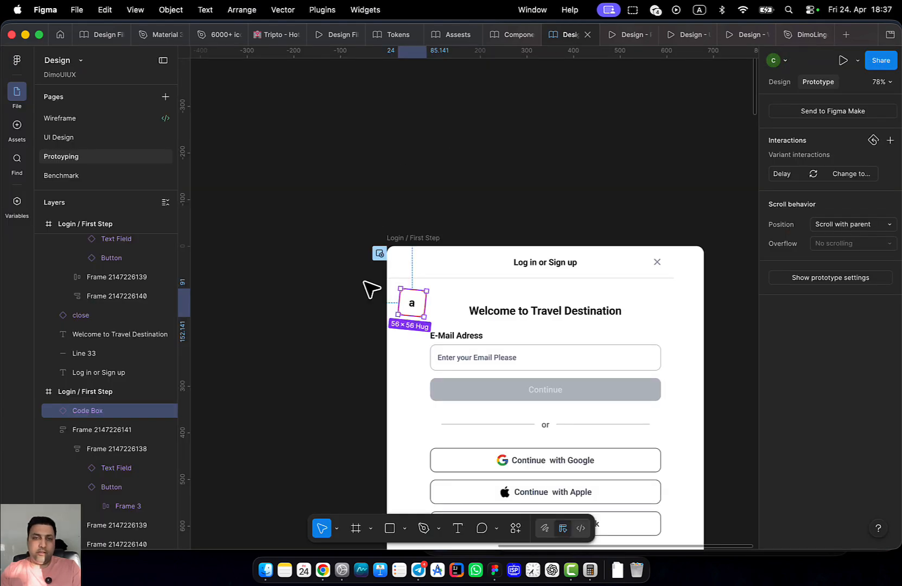
scroll(368, 288, up, 3)
On the Code Box main component, change the first variant interaction's trigger to On click
right_click(406, 355)
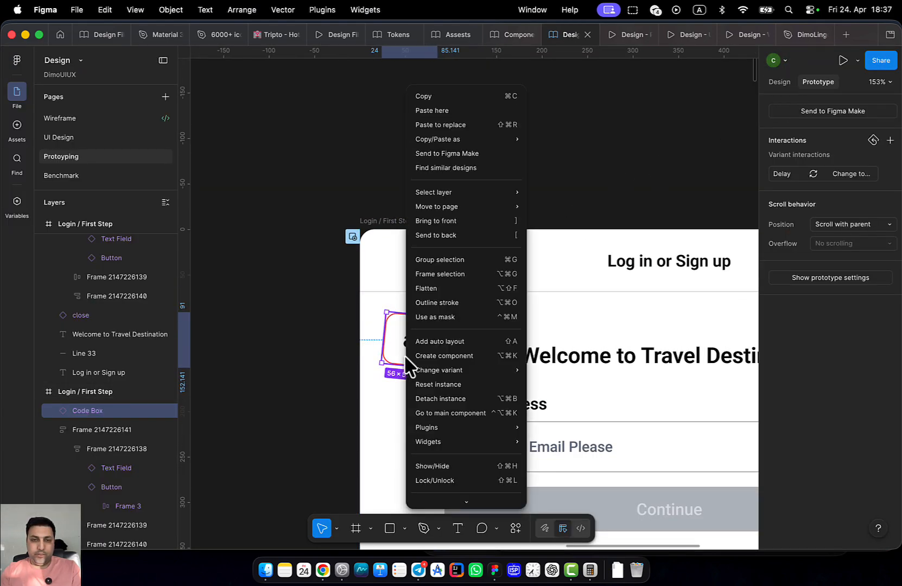
click(442, 417)
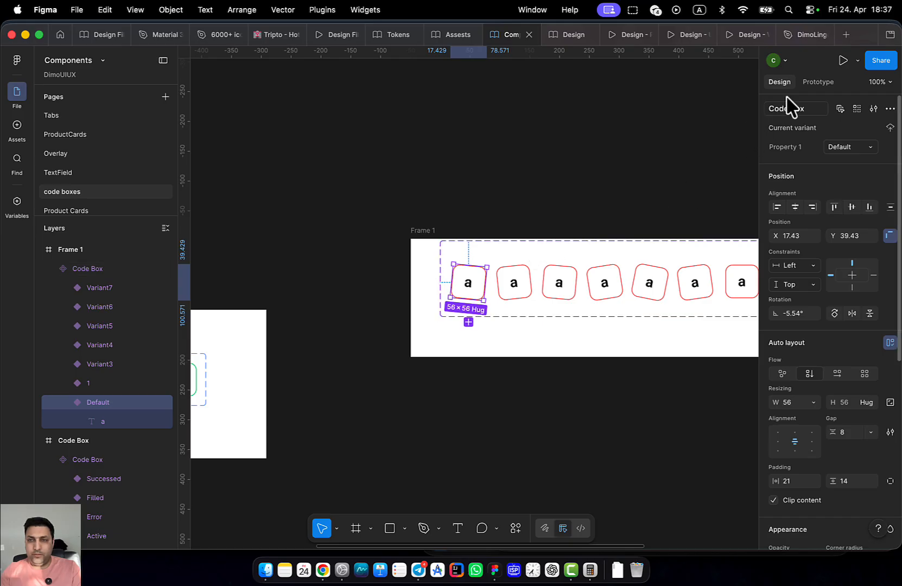
click(818, 81)
scroll(528, 273, up, 3)
scroll(480, 300, up, 4)
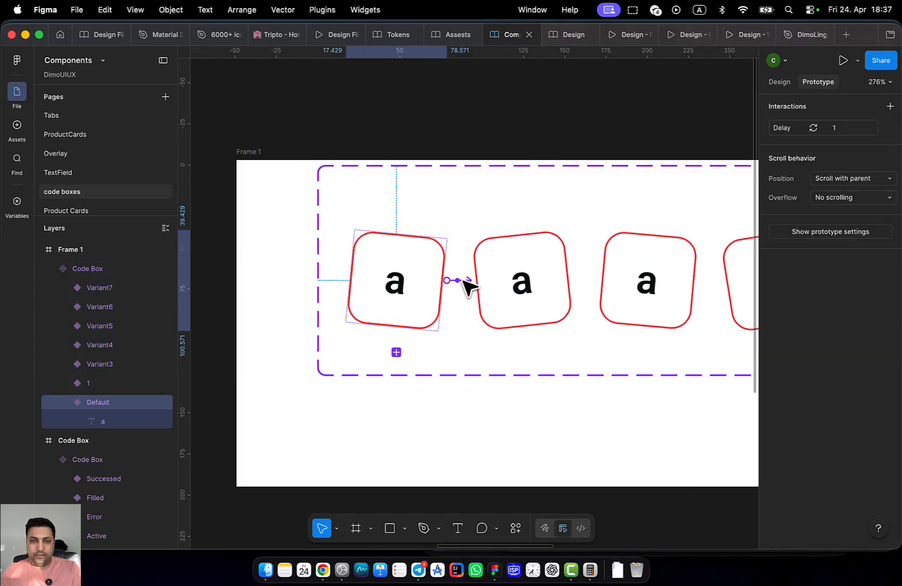
click(467, 286)
click(486, 337)
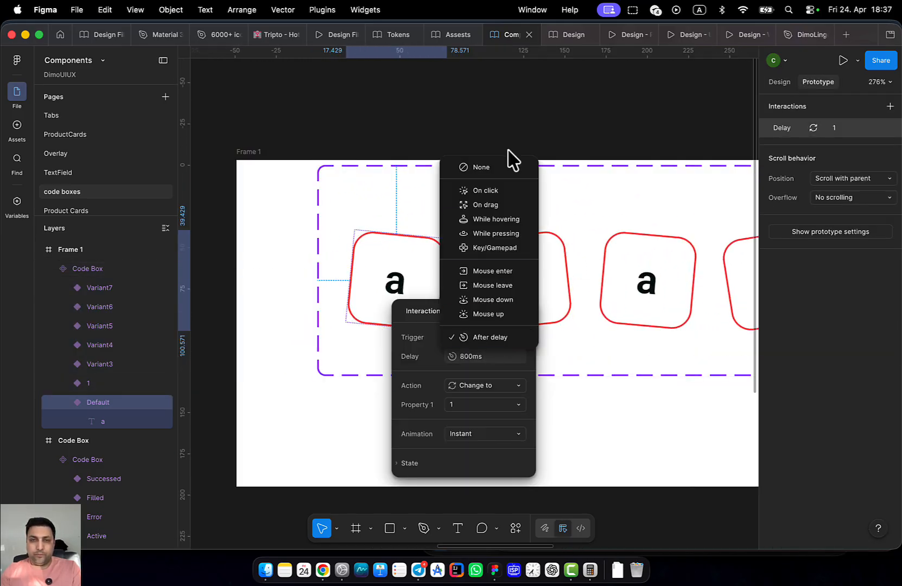
click(490, 192)
click(510, 136)
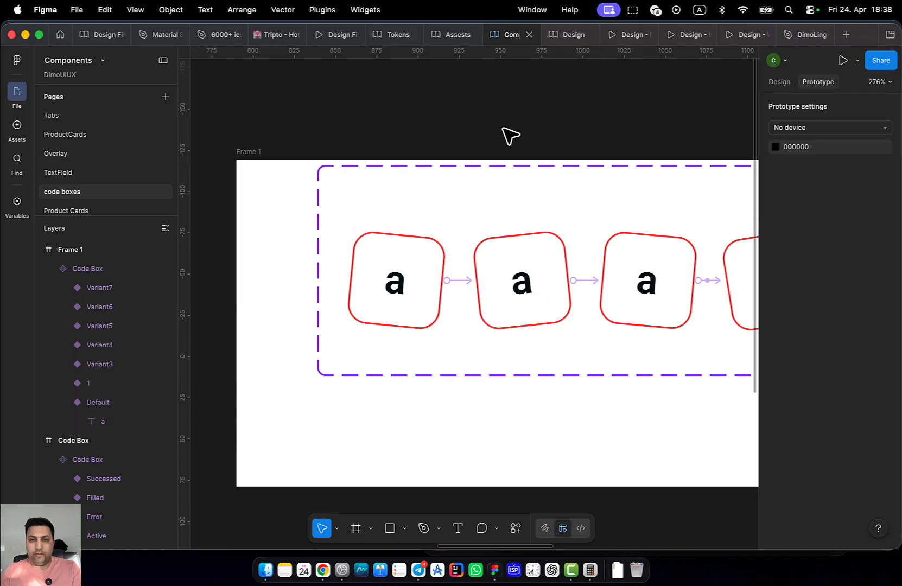
click(619, 36)
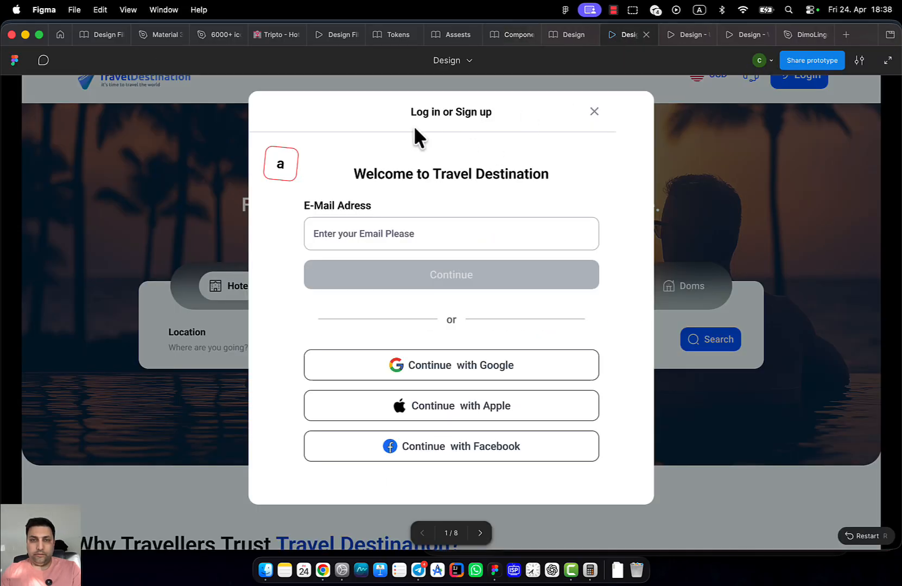
Close and reopen the login modal in the prototype, click the code box three times to test it, and return to the editor
click(596, 112)
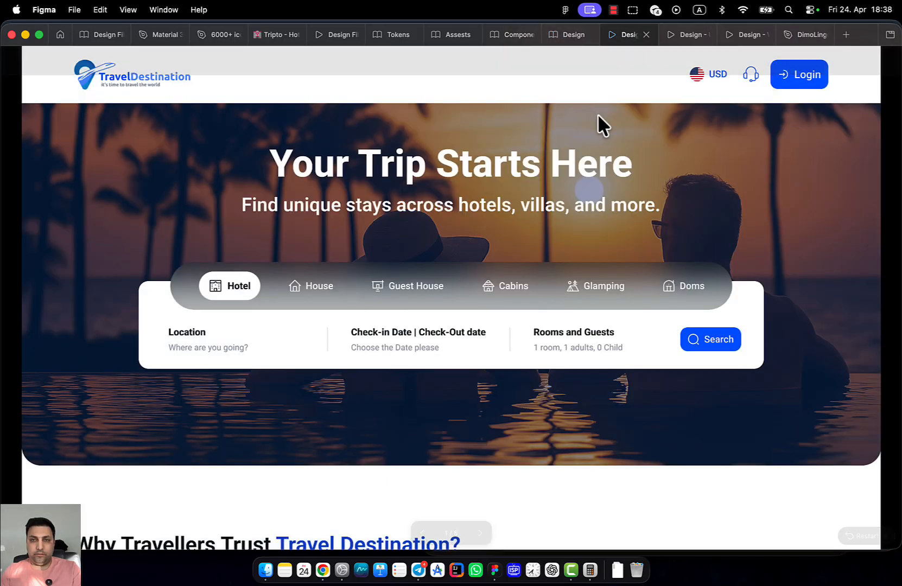
click(783, 87)
click(274, 173)
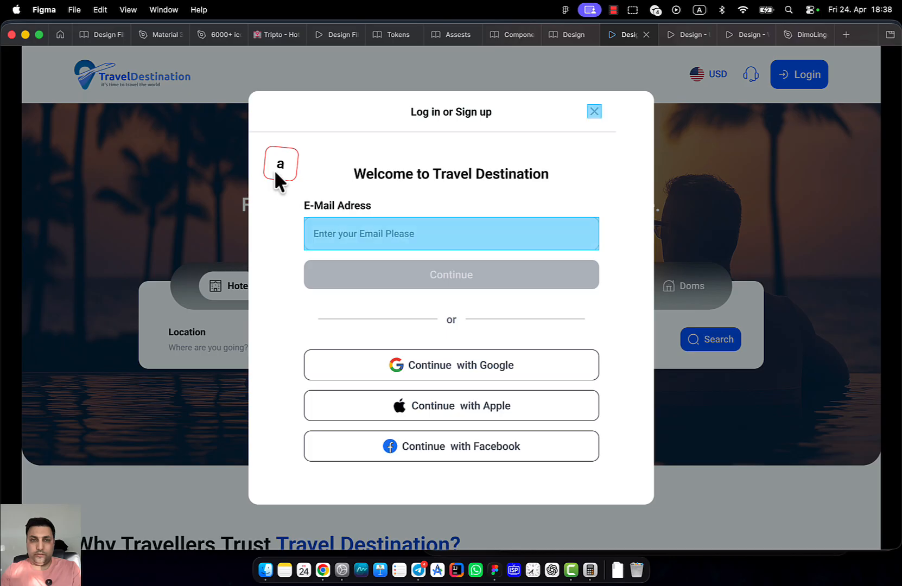
click(282, 170)
click(286, 157)
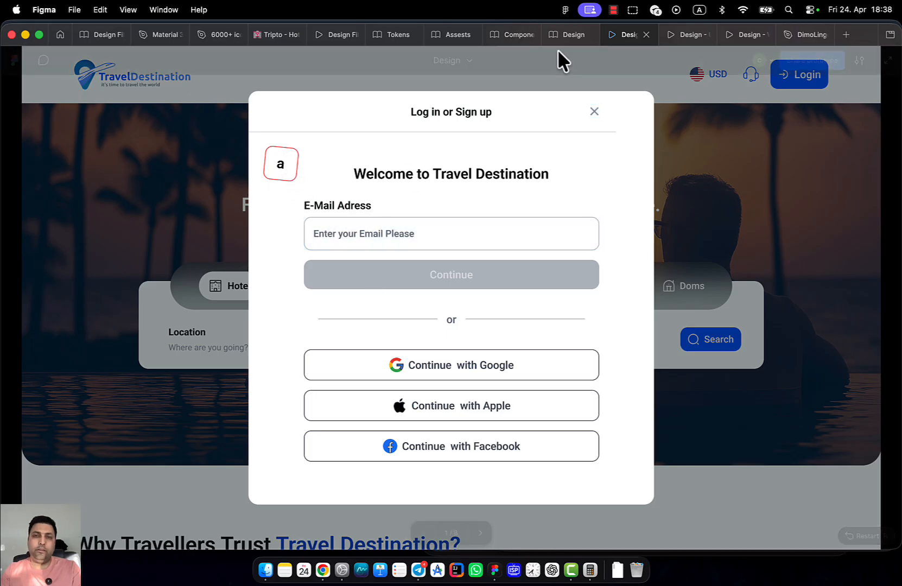
click(569, 36)
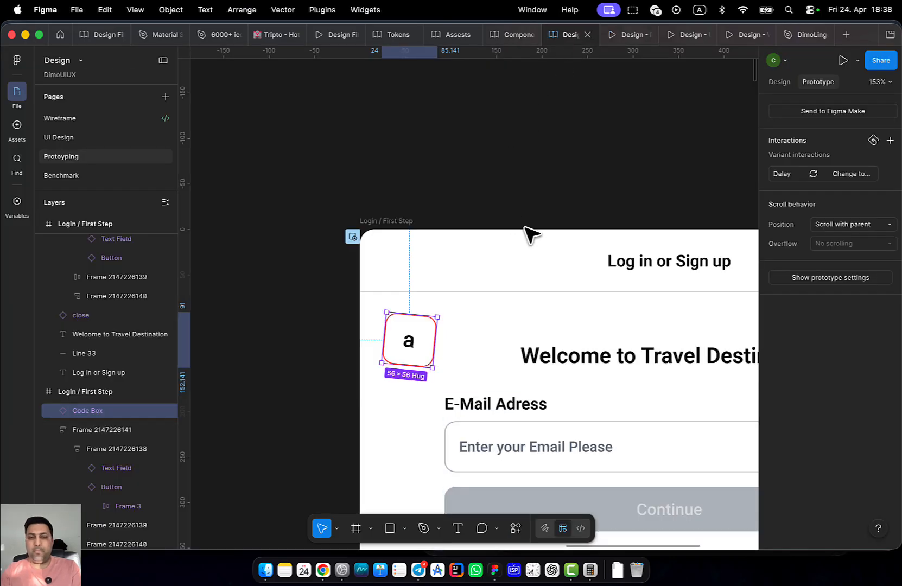
scroll(424, 201, down, 1)
Copy the Code Box and draw a new blank frame beside the login frames
scroll(388, 169, up, 1)
key(Delete)
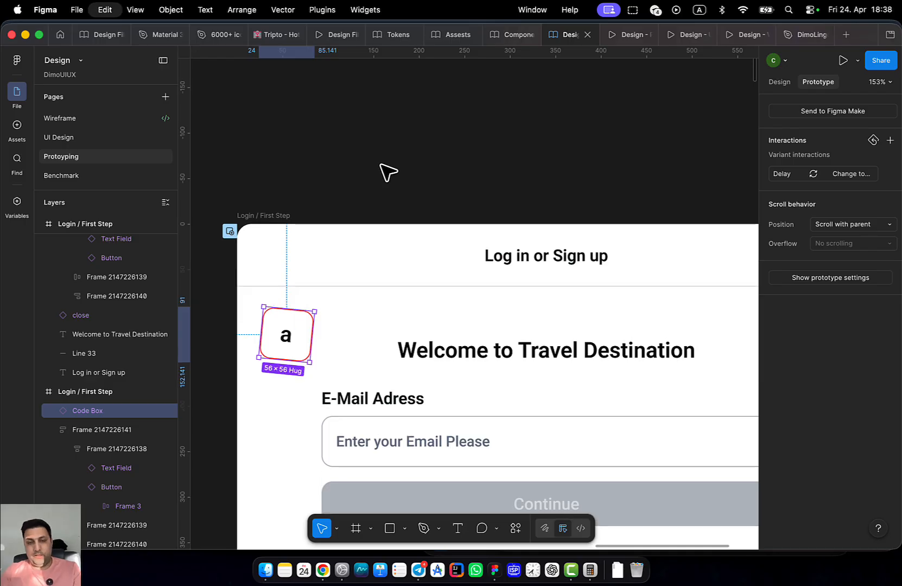
drag(437, 254, 285, 250)
scroll(394, 286, down, 4)
scroll(465, 308, down, 6)
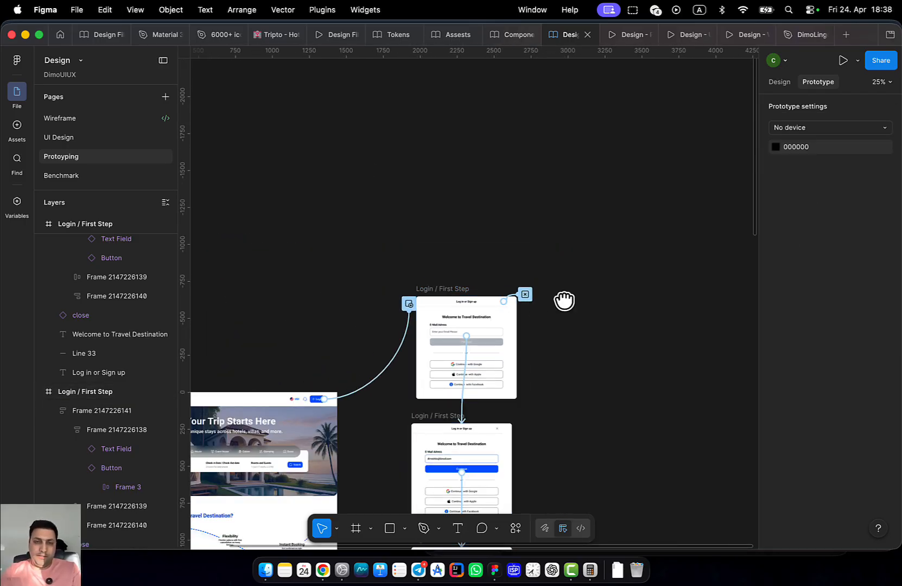
scroll(566, 300, right, 4)
key(f)
drag(433, 277, 634, 453)
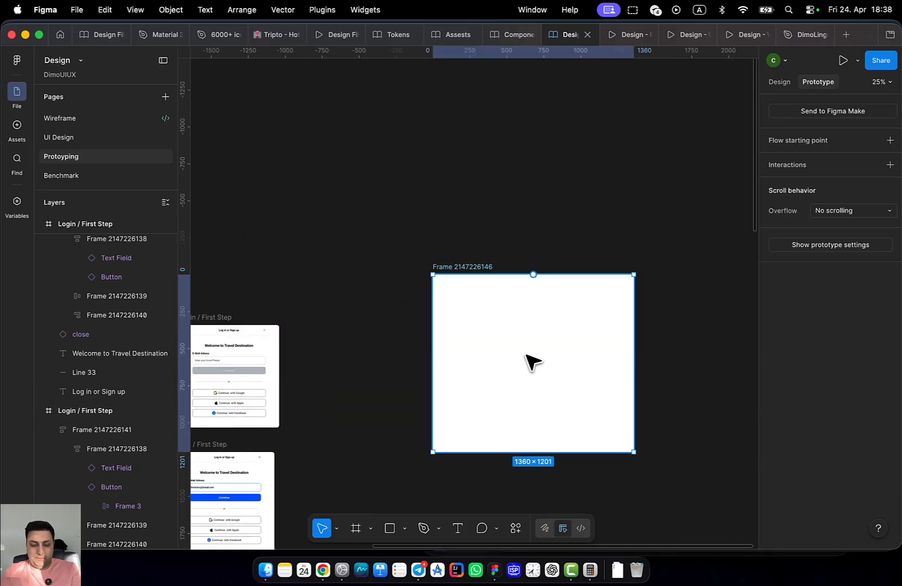
Paste the Code Box into the new frame and move it further inside
key(cmd+v)
scroll(443, 301, up, 2)
scroll(443, 301, up, 4)
drag(451, 288, 515, 324)
click(539, 198)
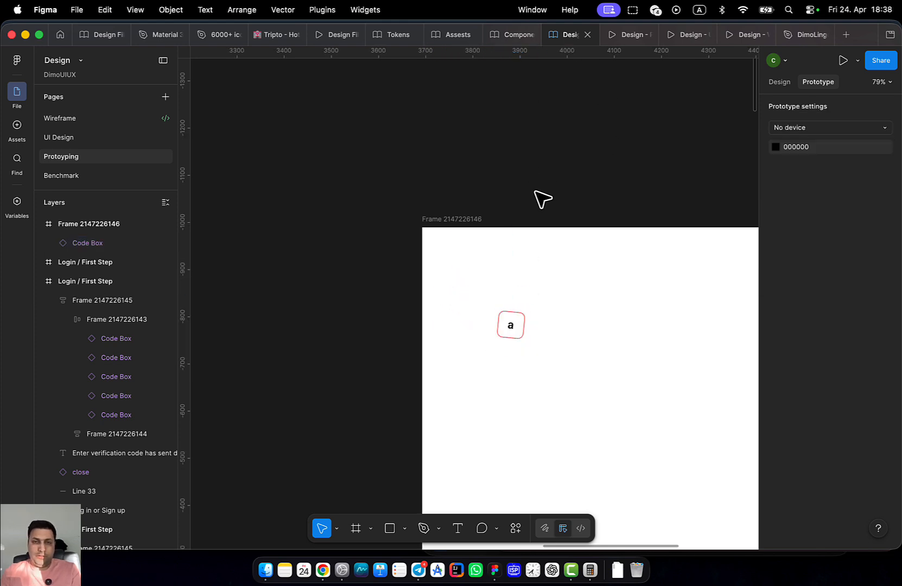
click(467, 217)
Present the new frame on its own, then return to the Design file editor
key(super+space)
key(Escape)
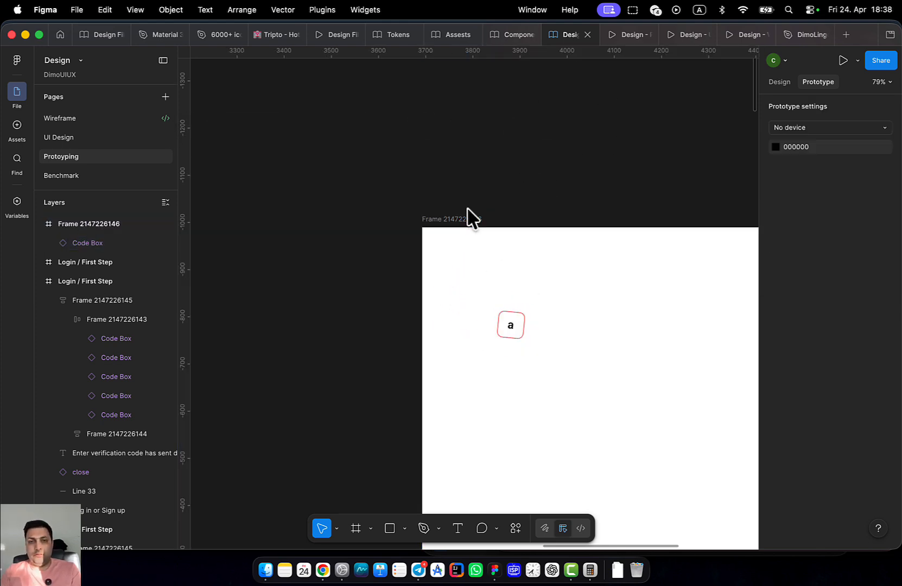
click(448, 218)
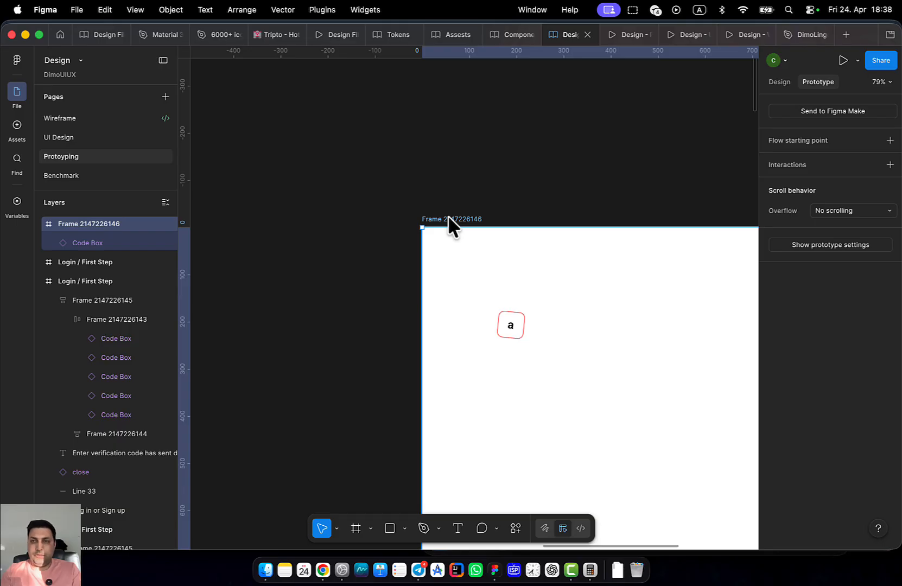
click(844, 60)
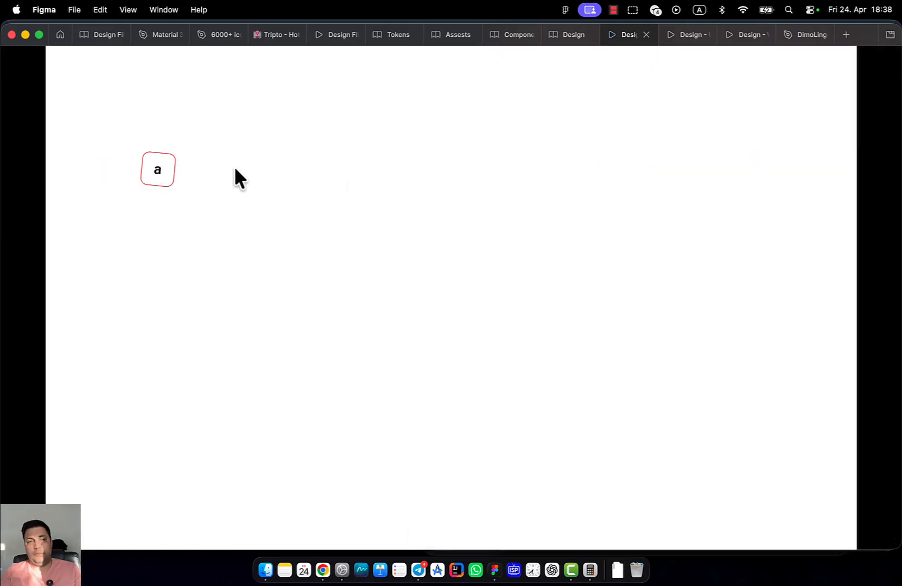
click(564, 33)
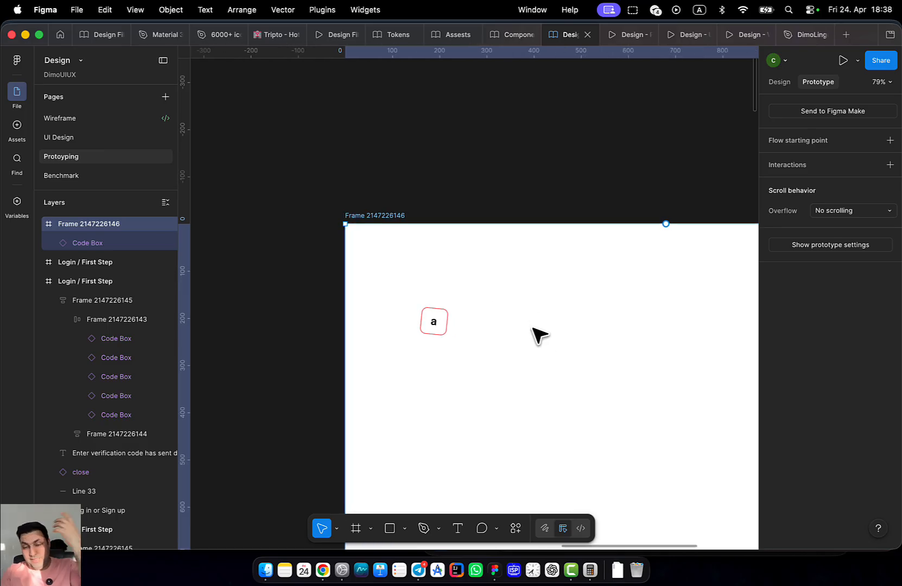
scroll(481, 320, down, 5)
Set the Code Box main component's first interaction trigger back to After delay
click(464, 319)
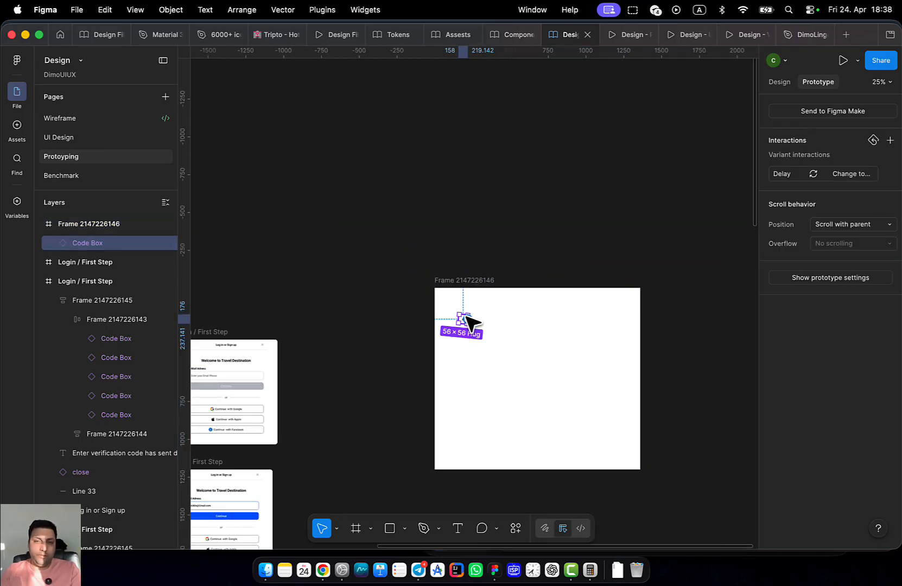
right_click(467, 319)
click(535, 414)
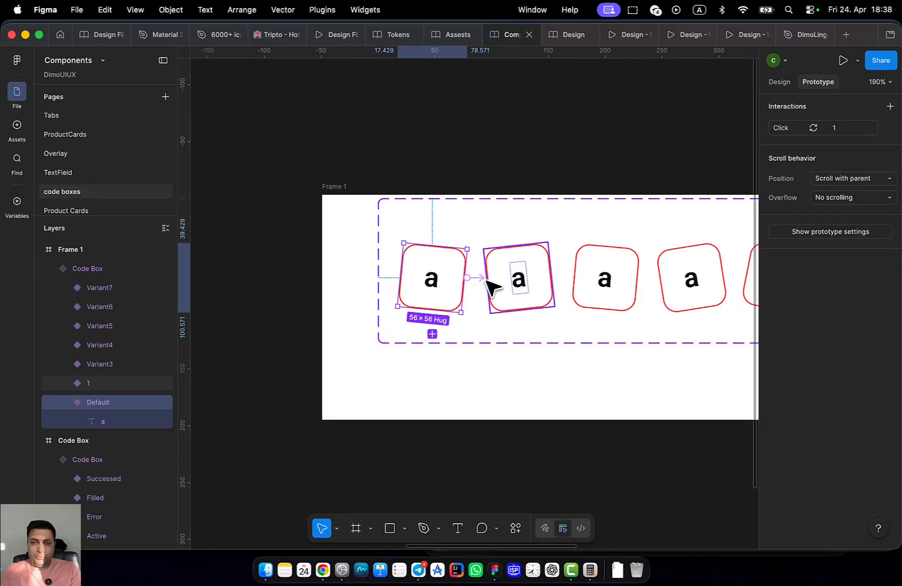
click(479, 279)
click(498, 336)
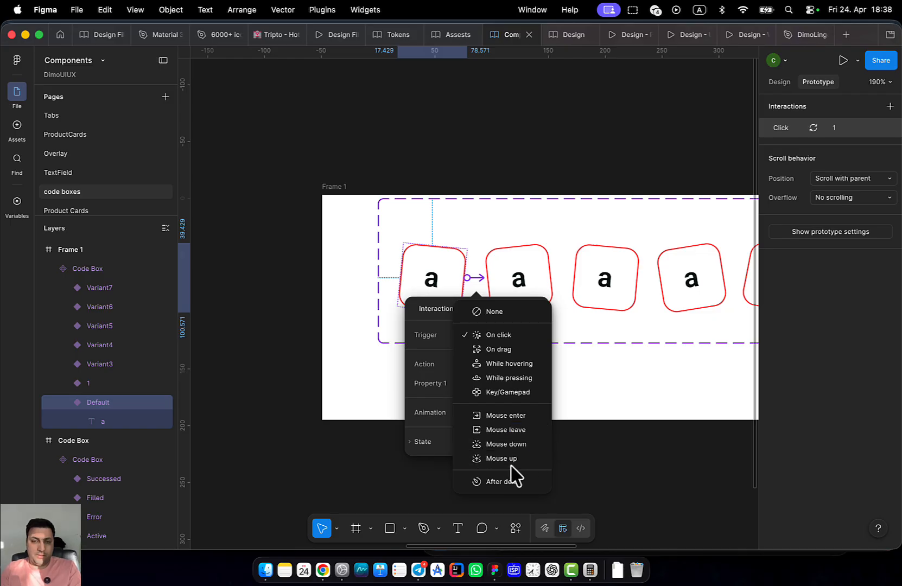
click(504, 482)
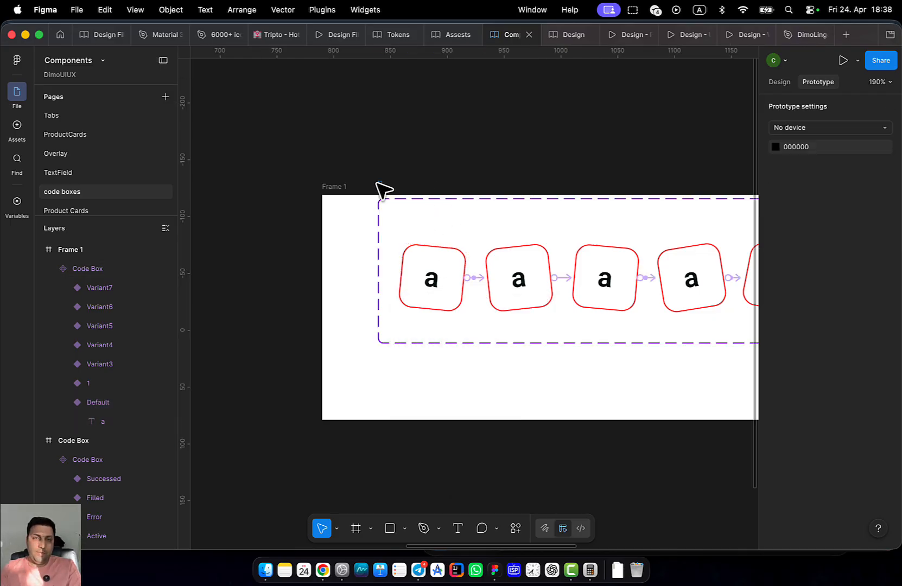
Reload the prototype presentation tab, then return to the design file editor
click(555, 35)
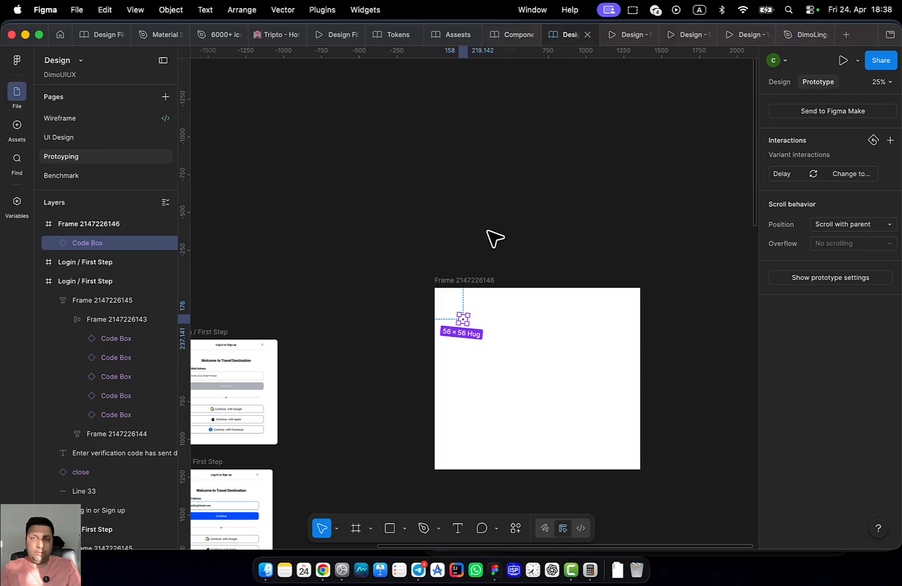
click(612, 36)
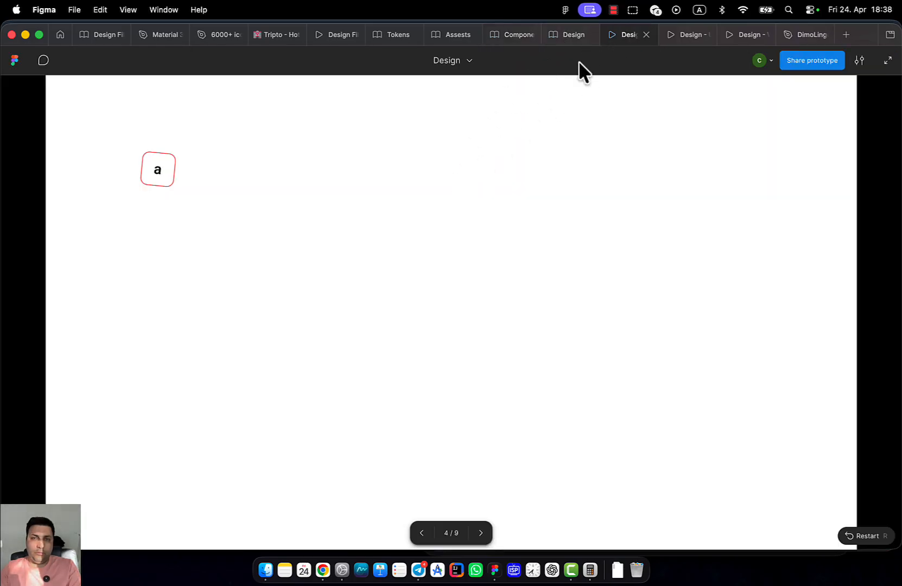
right_click(615, 38)
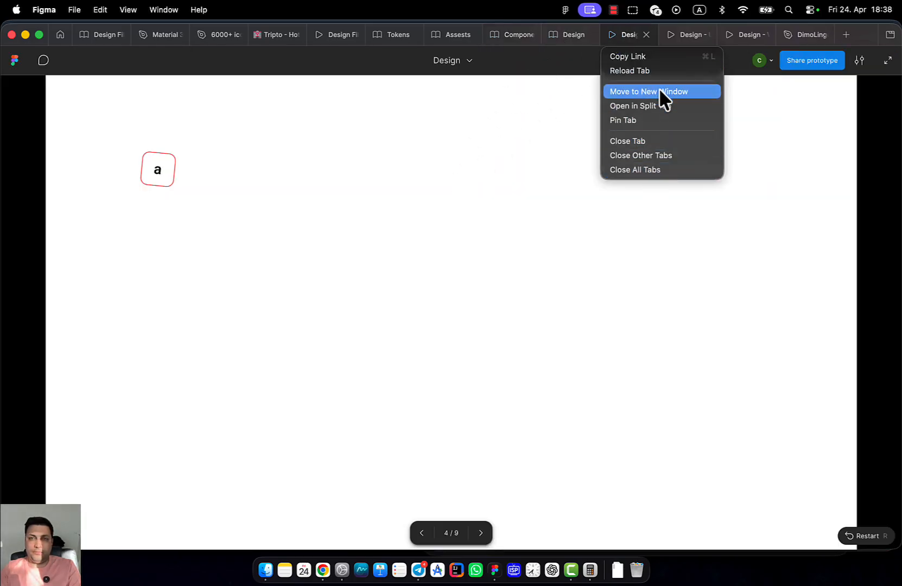
click(653, 71)
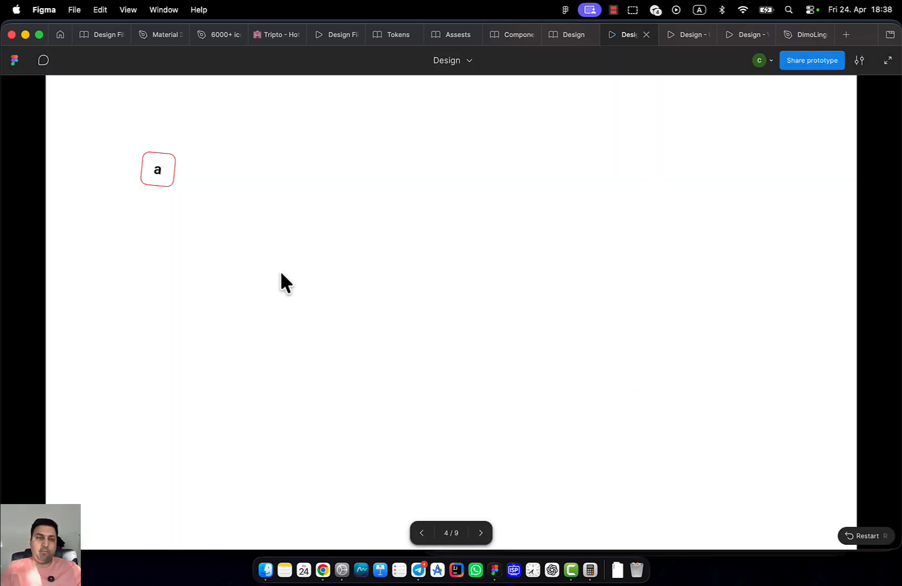
click(577, 36)
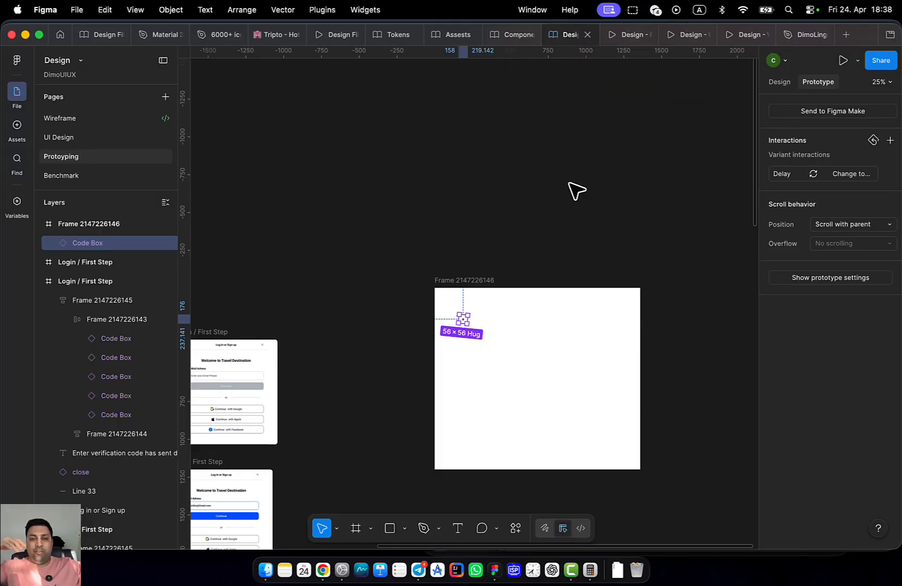
Select the column of Login / First Step frames and move it level with the Home frame
scroll(453, 189, down, 6)
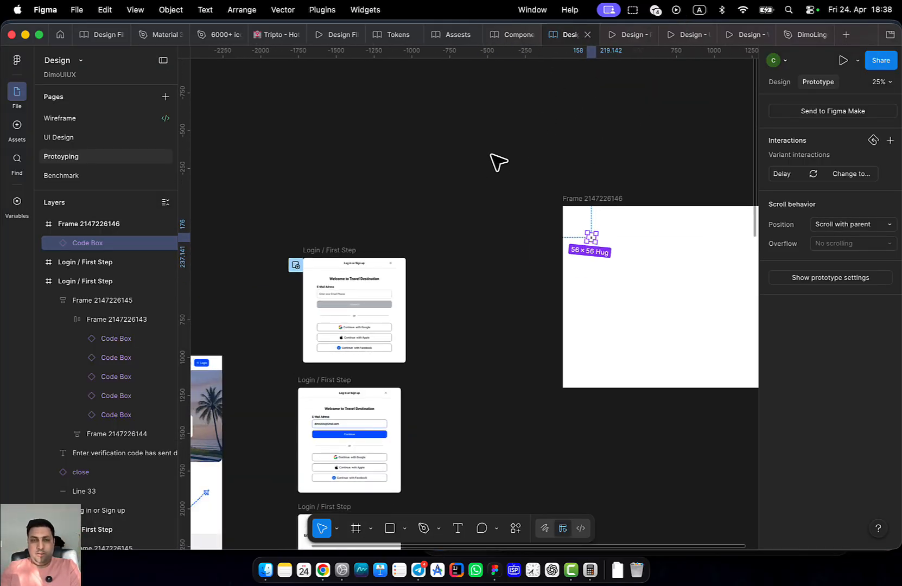
drag(468, 302, 400, 162)
drag(392, 111, 322, 466)
click(366, 397)
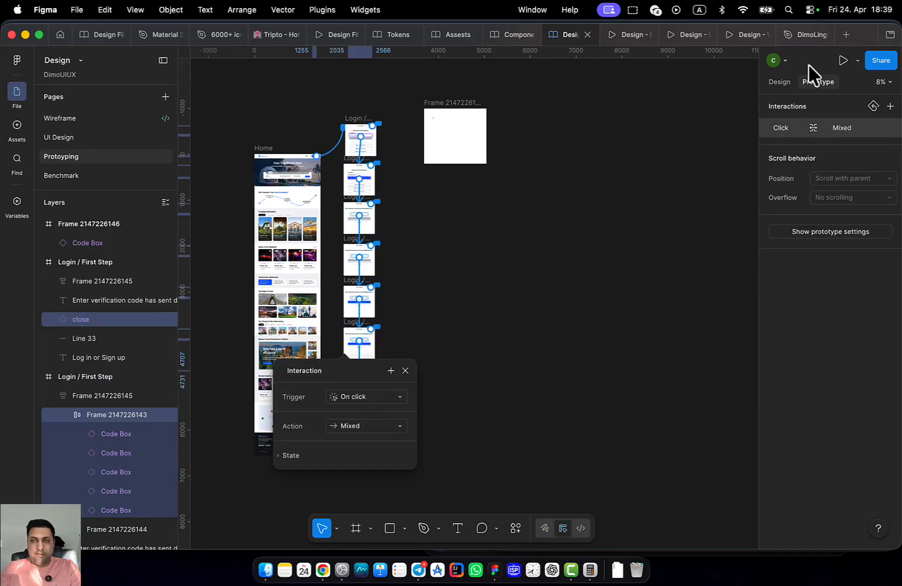
click(780, 82)
drag(387, 116, 345, 432)
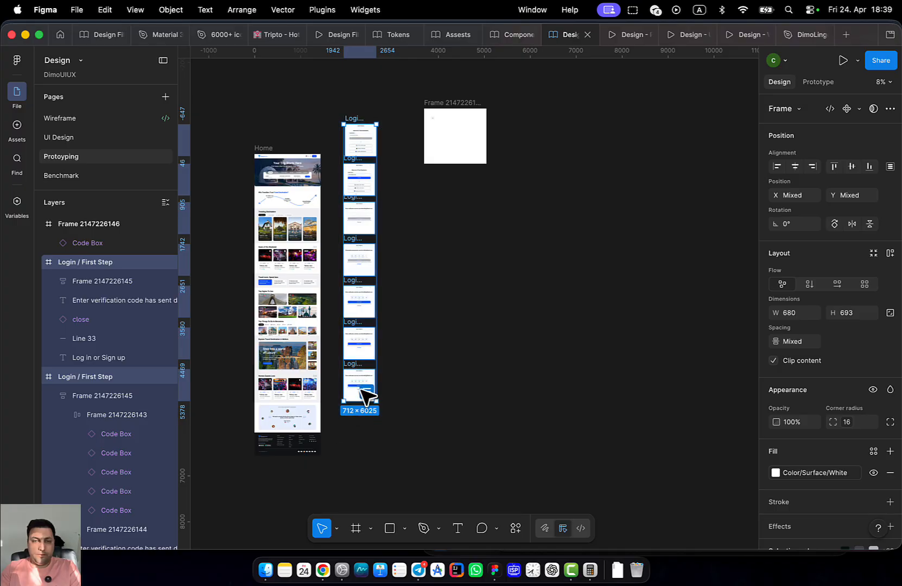
drag(361, 386, 346, 411)
click(428, 419)
Align the login frames to one left edge and nudge them slightly down
drag(399, 261, 465, 294)
scroll(403, 232, up, 5)
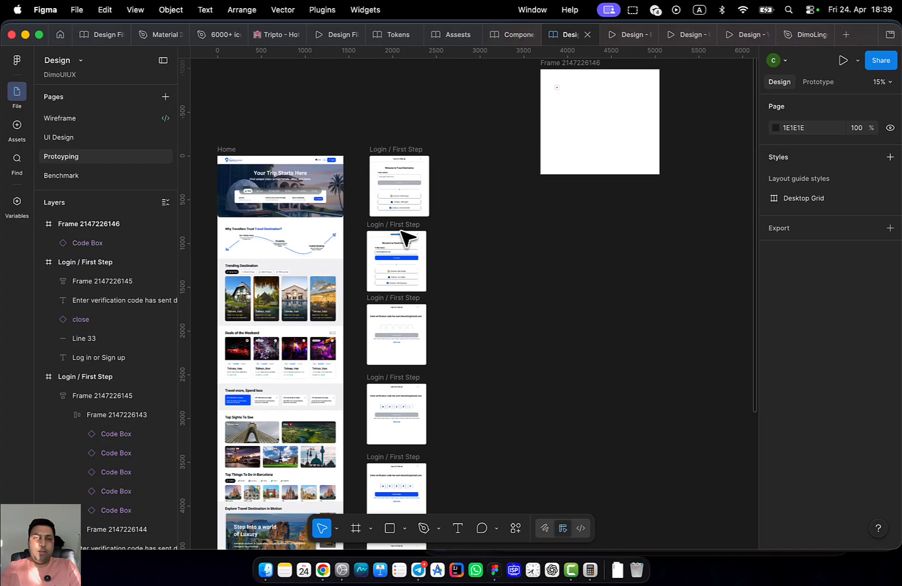
drag(309, 195, 511, 303)
scroll(385, 284, up, 10)
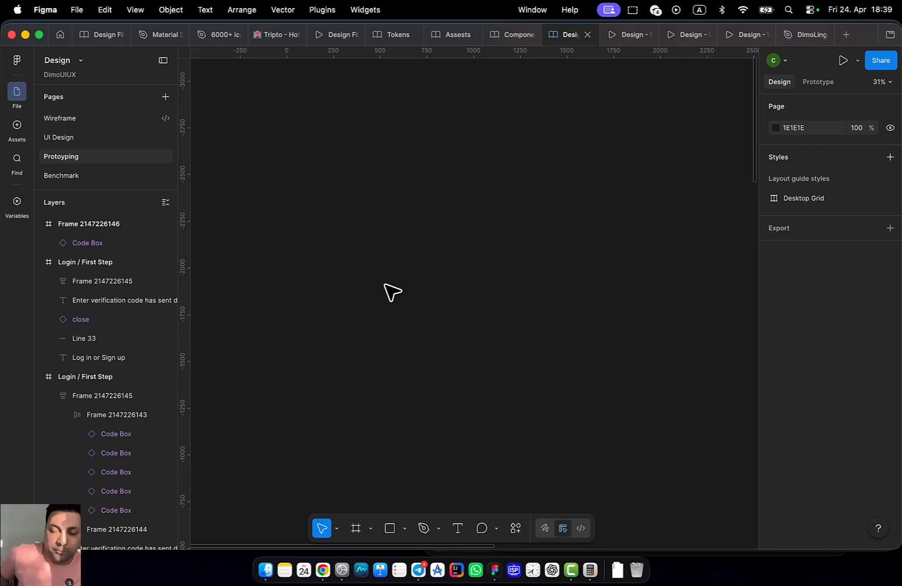
scroll(436, 209, down, 15)
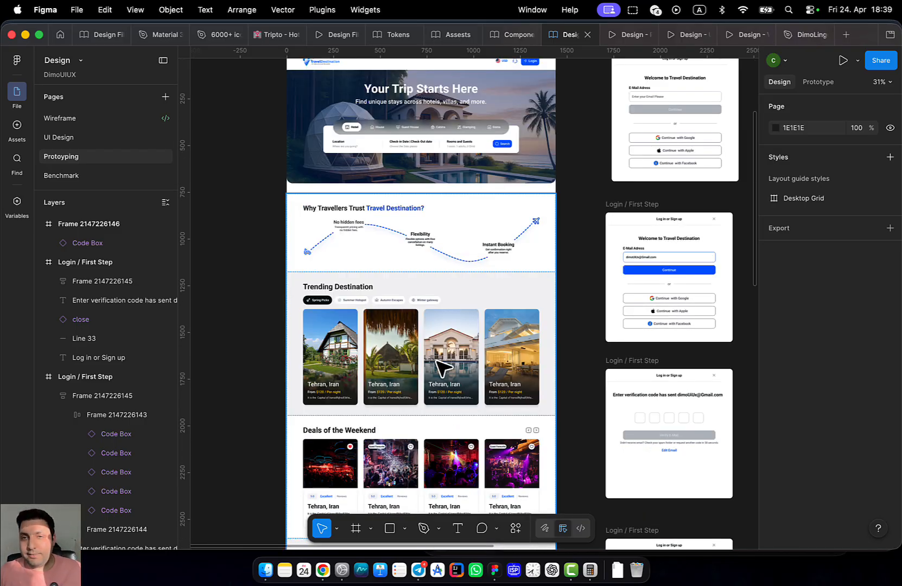
scroll(437, 368, right, 5)
scroll(350, 385, down, 10)
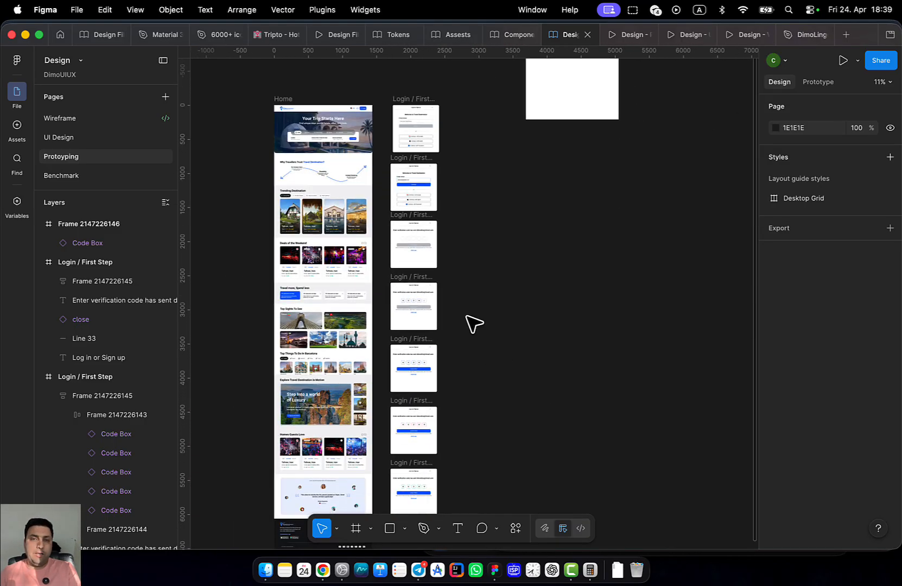
drag(480, 87, 403, 365)
scroll(443, 479, down, 5)
scroll(483, 457, up, 5)
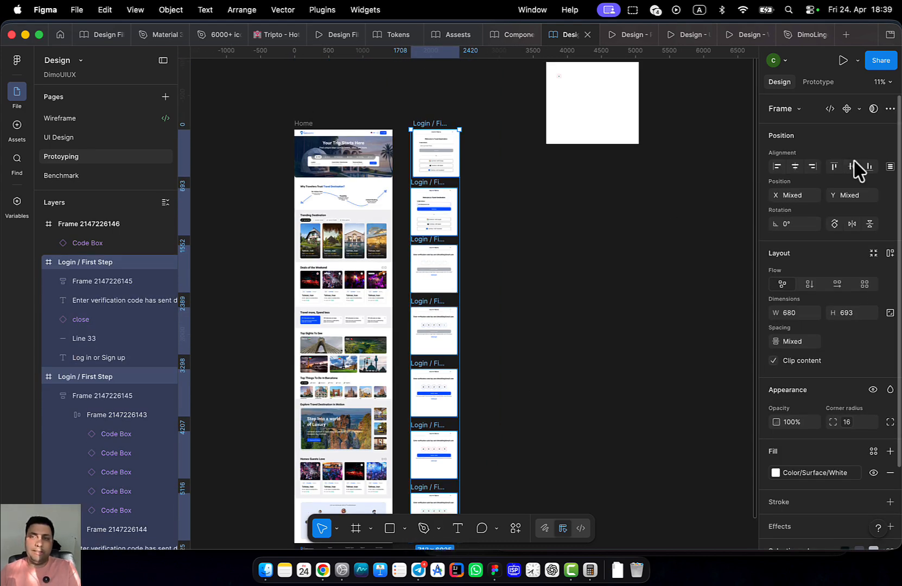
click(777, 167)
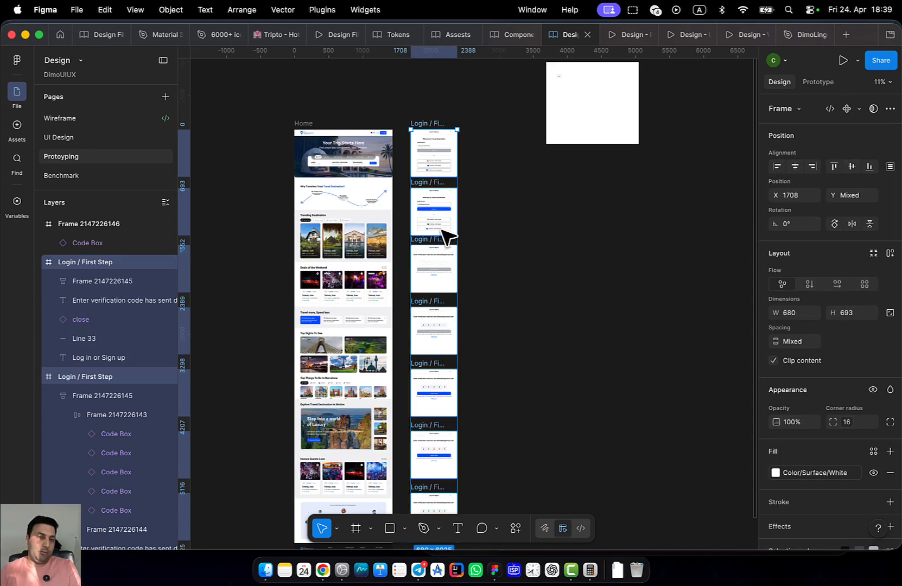
drag(443, 235, 443, 230)
Review the Home page and verification-code login frames, then open the Wireframe page
scroll(356, 247, up, 10)
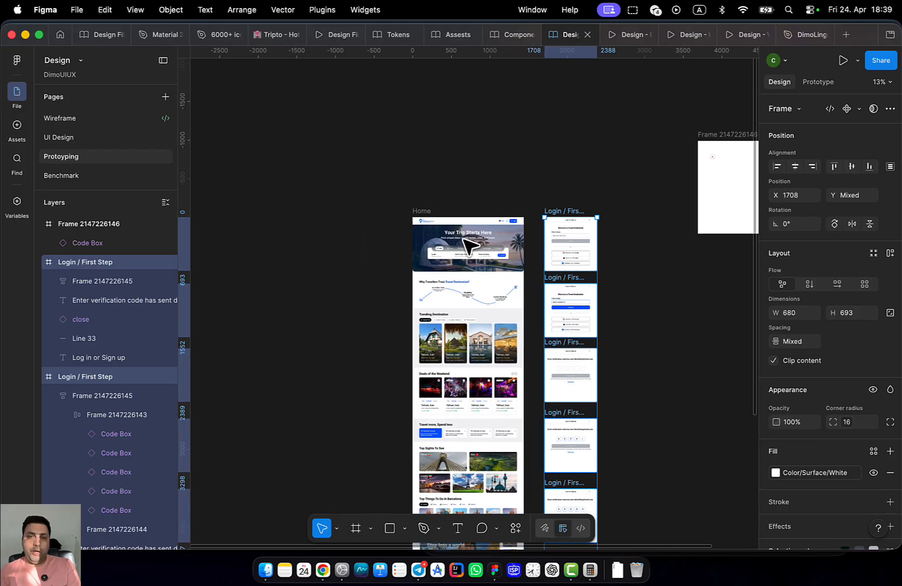
scroll(484, 271, down, 5)
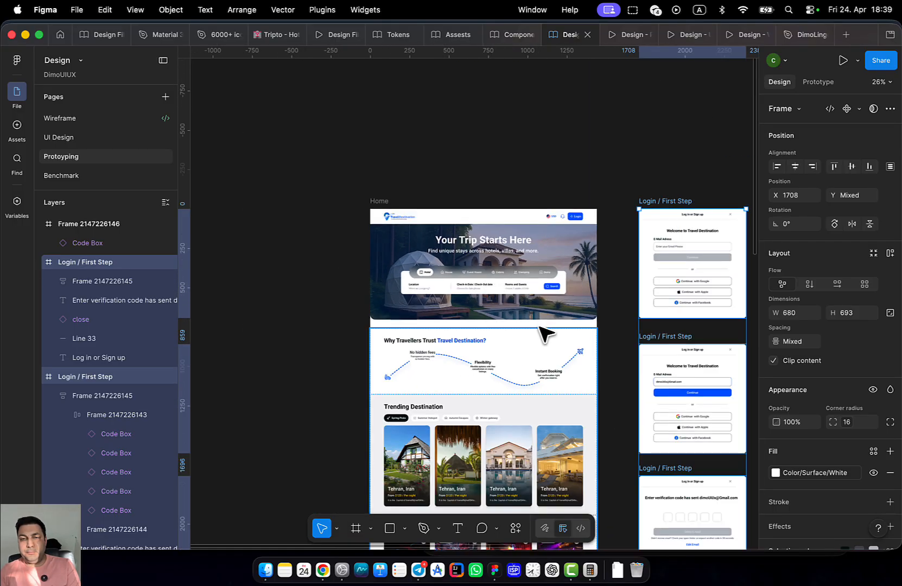
scroll(544, 333, down, 5)
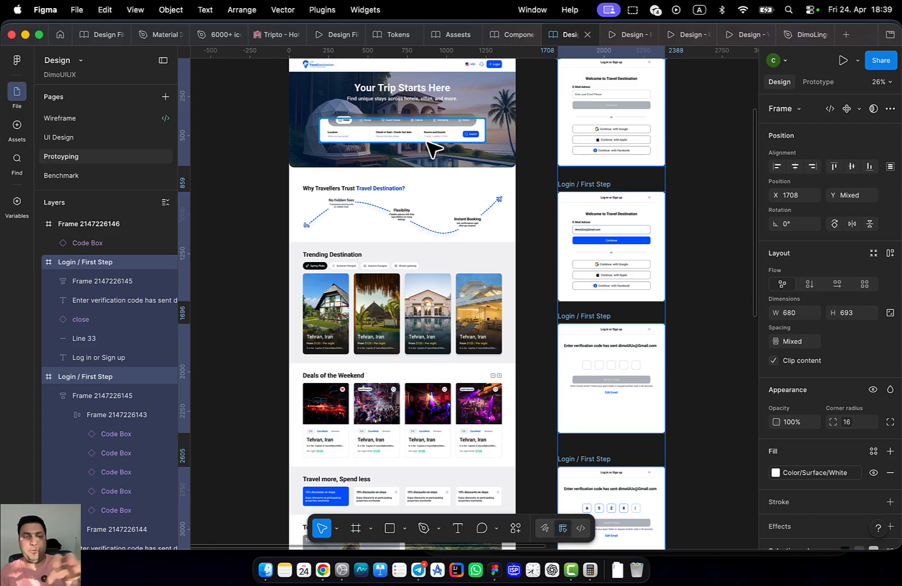
drag(411, 262, 286, 197)
drag(395, 219, 523, 177)
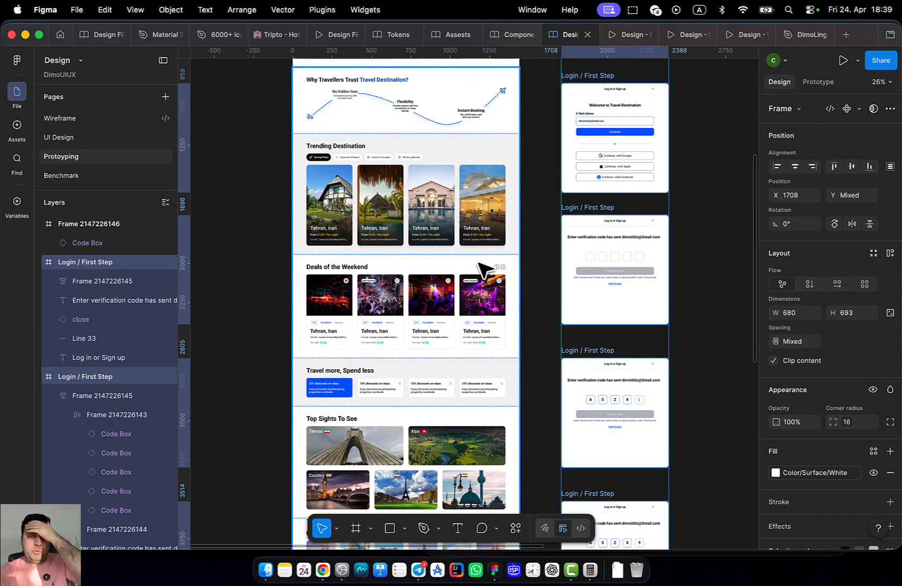
scroll(514, 292, right, 5)
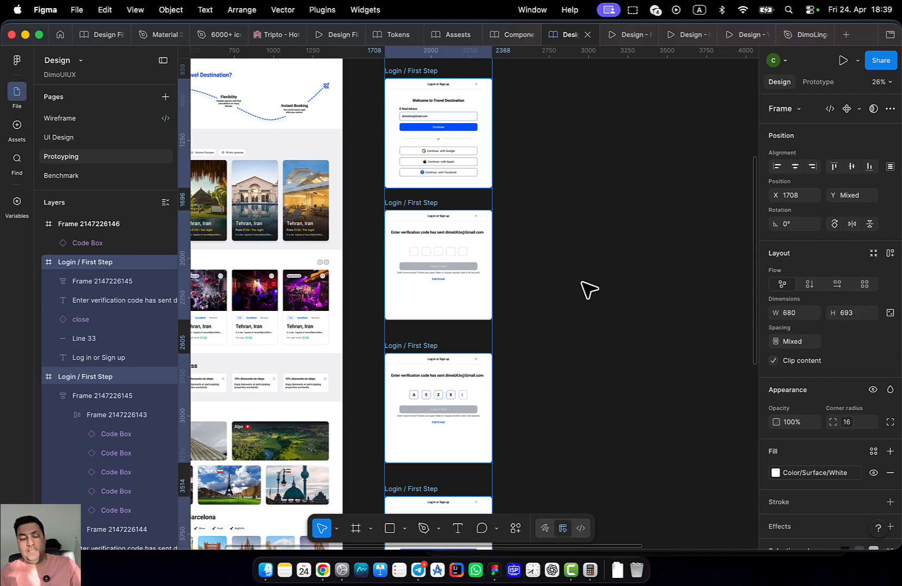
scroll(447, 288, down, 5)
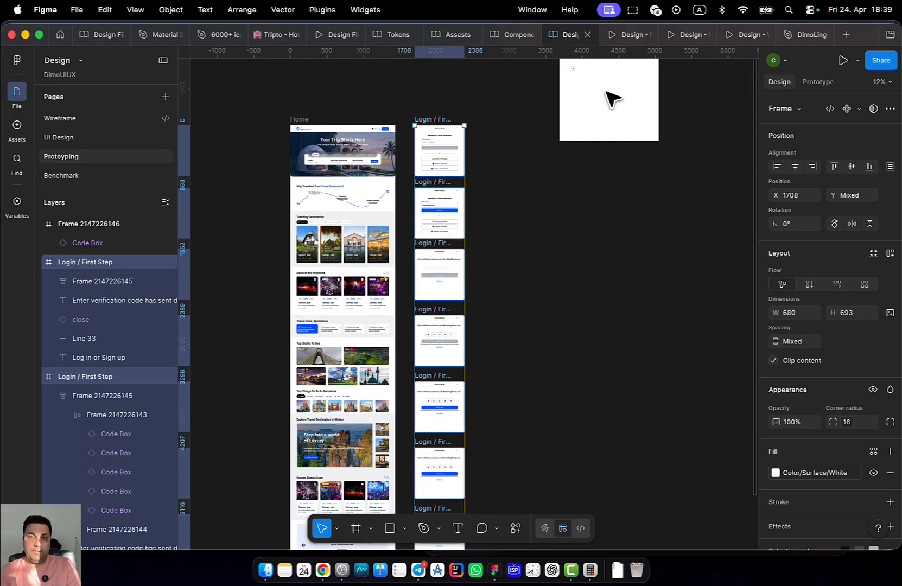
click(64, 121)
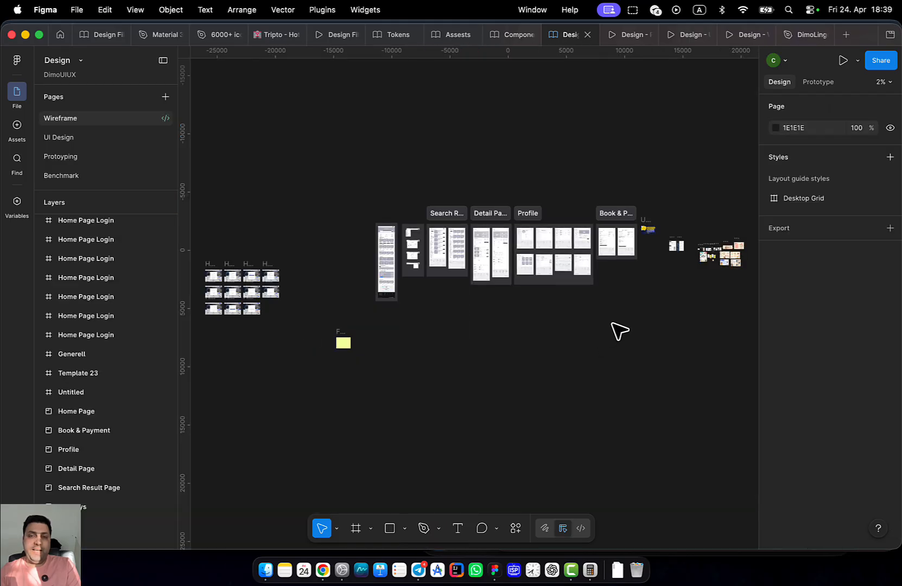
scroll(322, 262, up, 10)
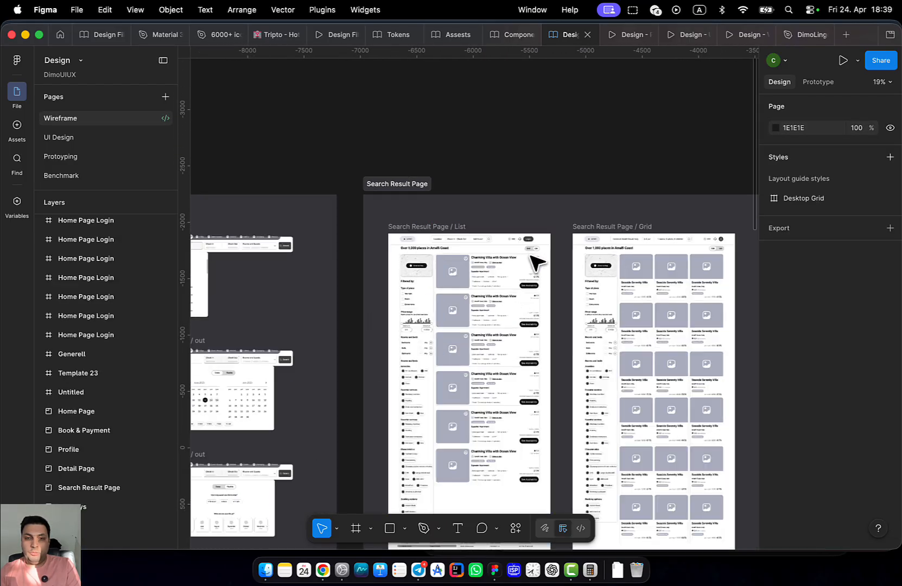
scroll(486, 257, up, 5)
drag(363, 299, 532, 304)
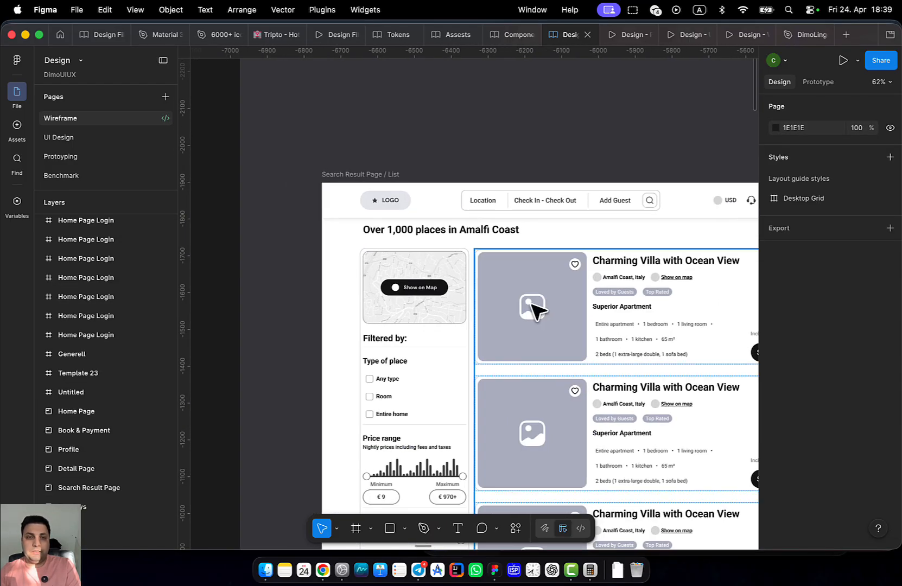
scroll(529, 305, down, 10)
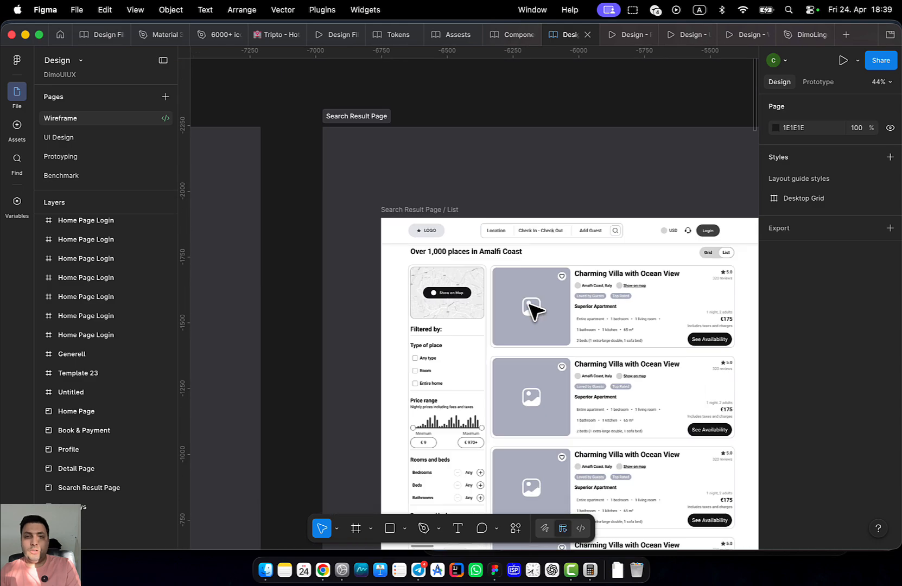
scroll(186, 284, right, 15)
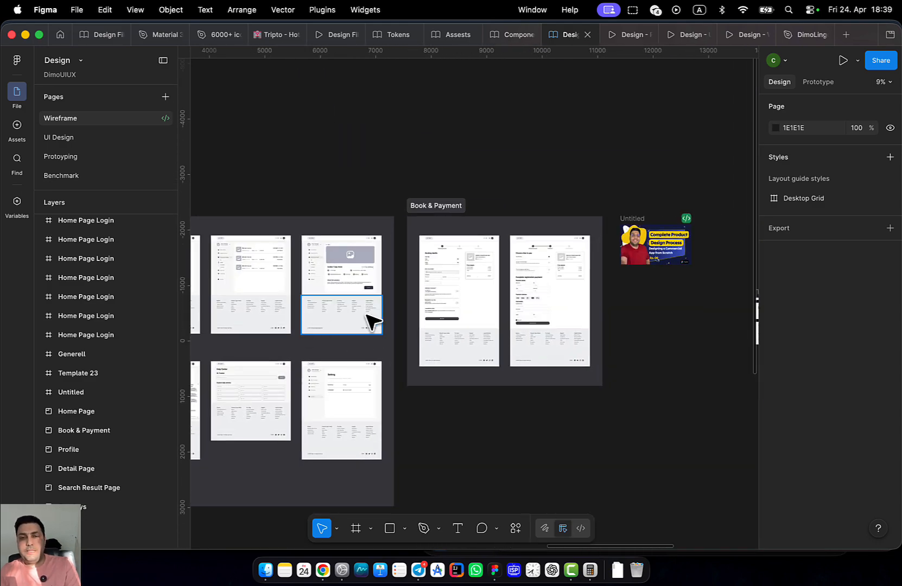
scroll(369, 318, left, 15)
scroll(671, 312, left, 5)
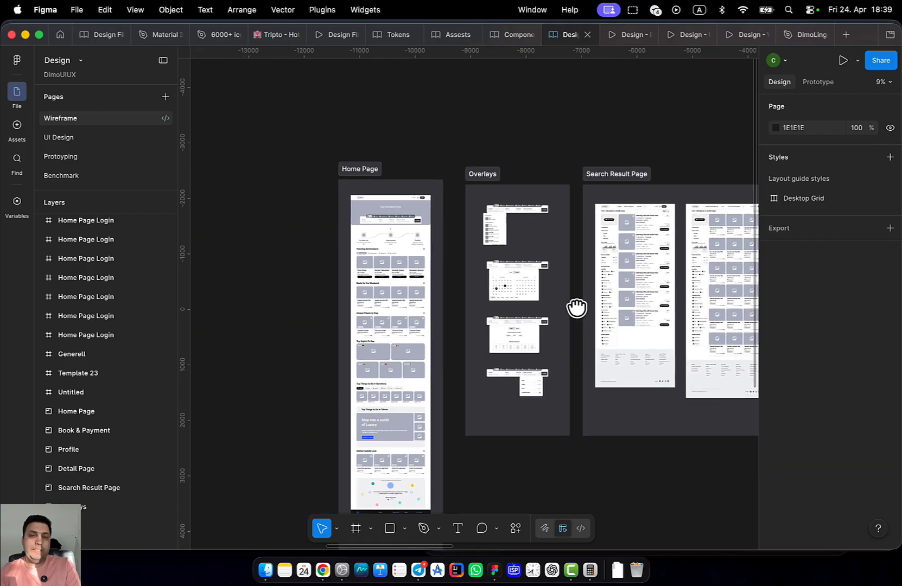